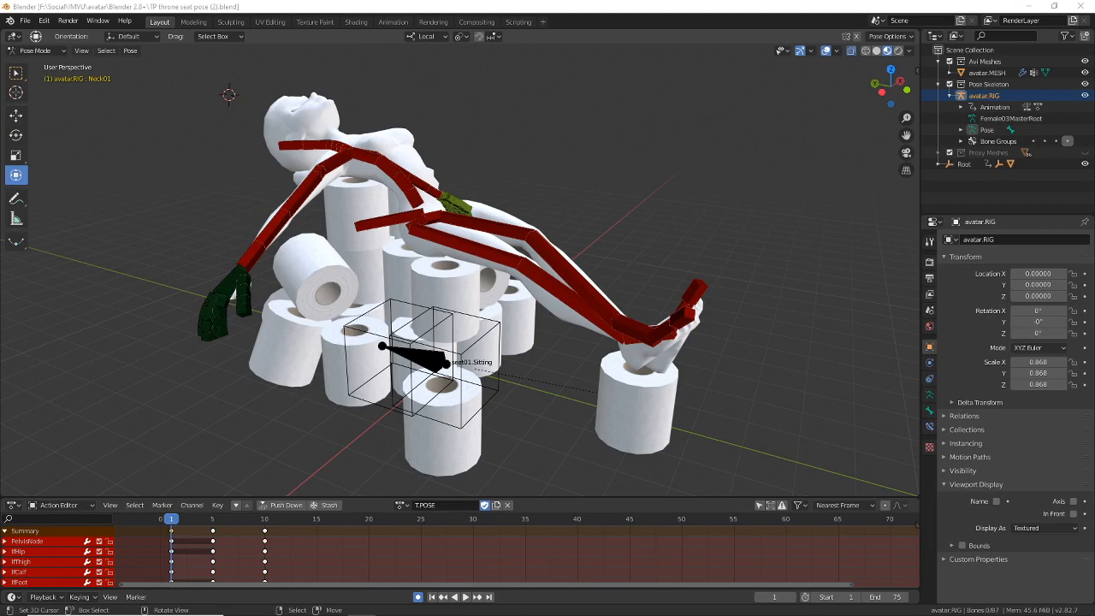
- Open the TP throne seat pose (2).blend file from the avatar Blender 2.8+ folder
click(583, 10)
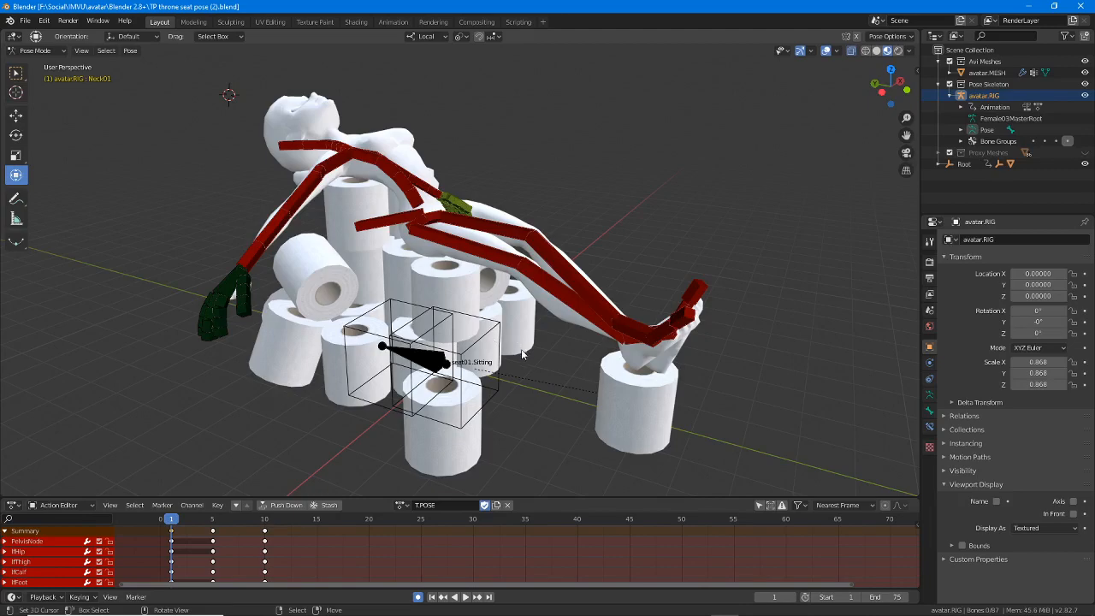
middle_drag(449, 355, 556, 338)
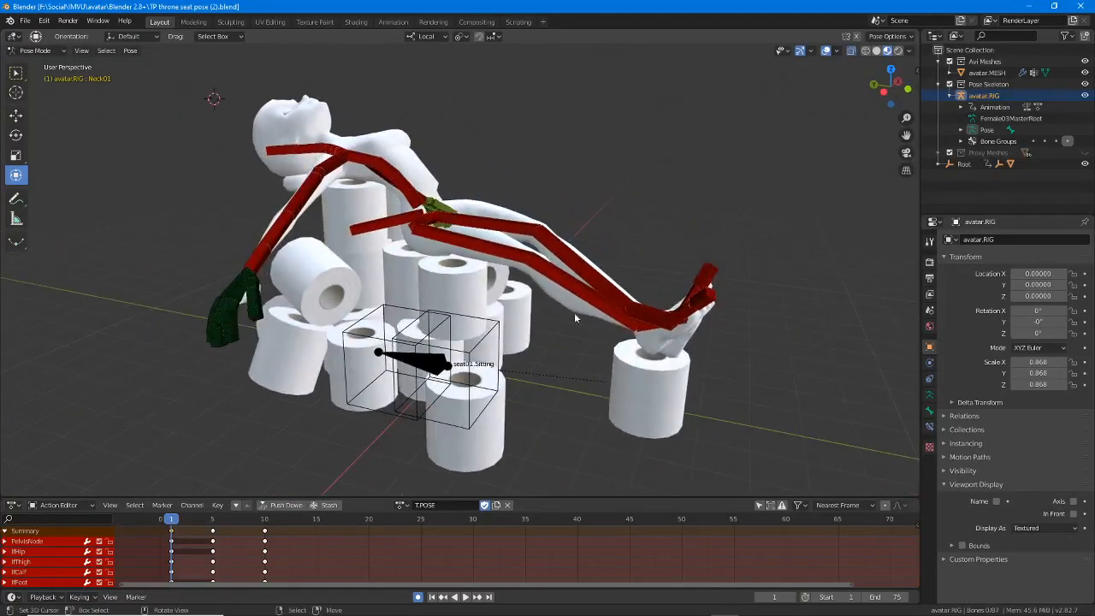
click(26, 22)
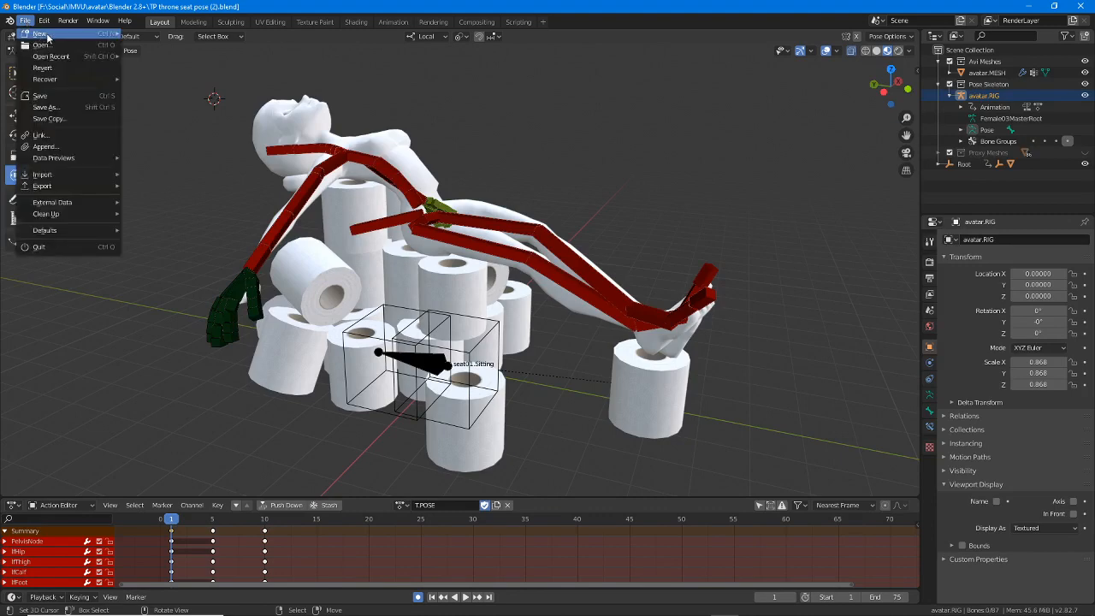
mouse_move(53, 56)
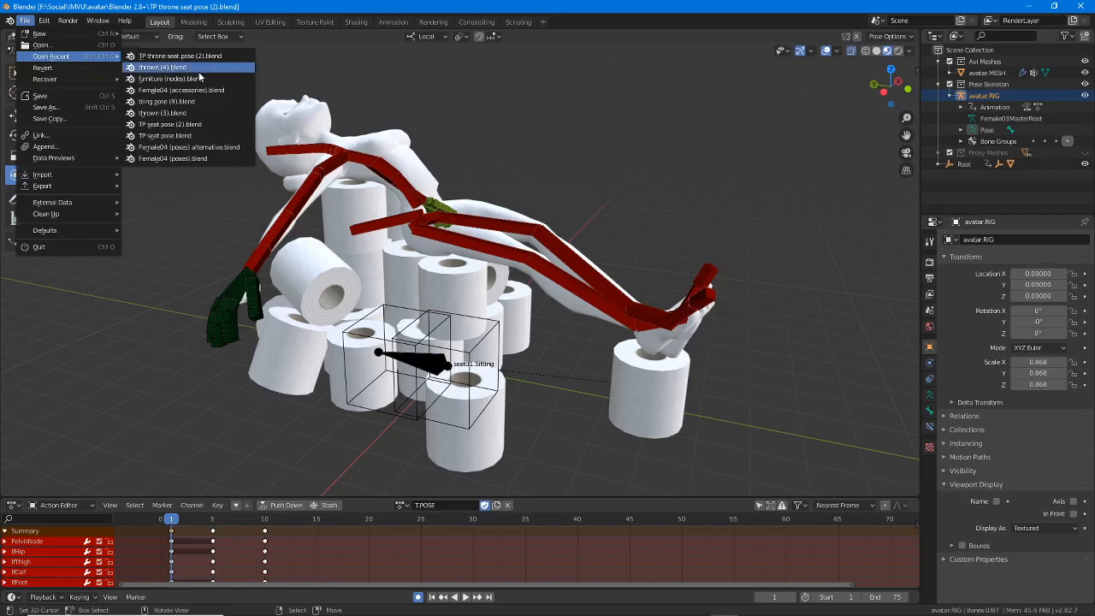
click(49, 45)
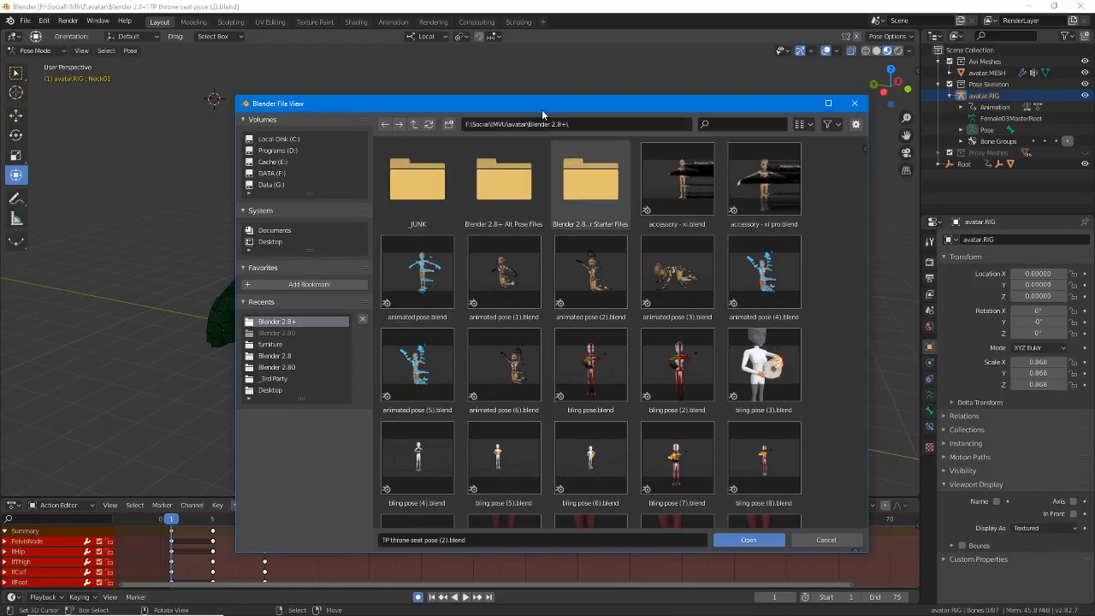
scroll(774, 369, down, 5)
scroll(787, 377, down, 12)
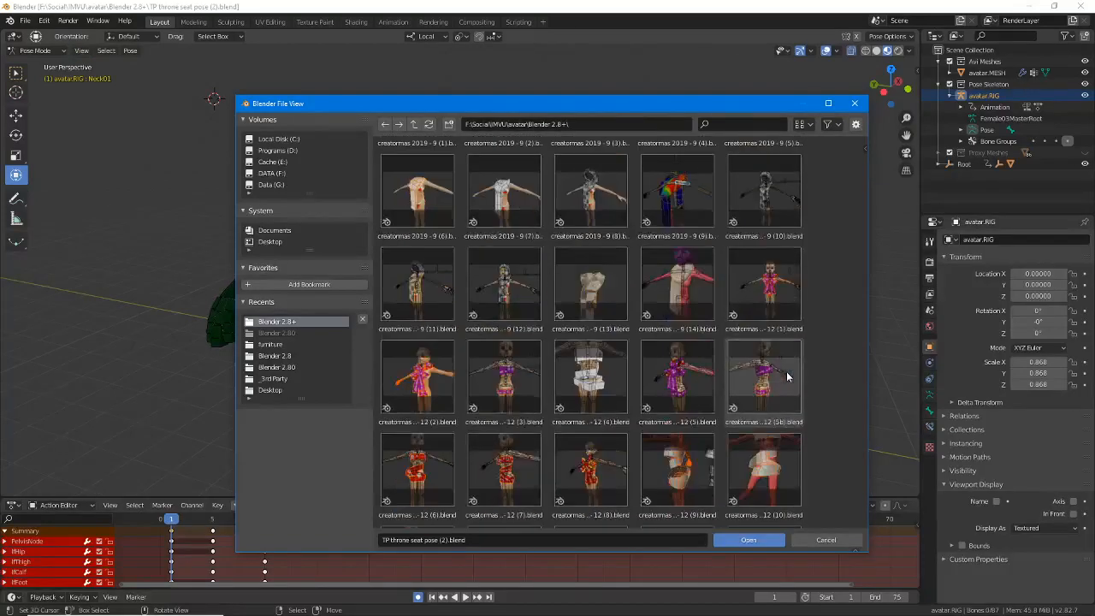
scroll(787, 379, down, 15)
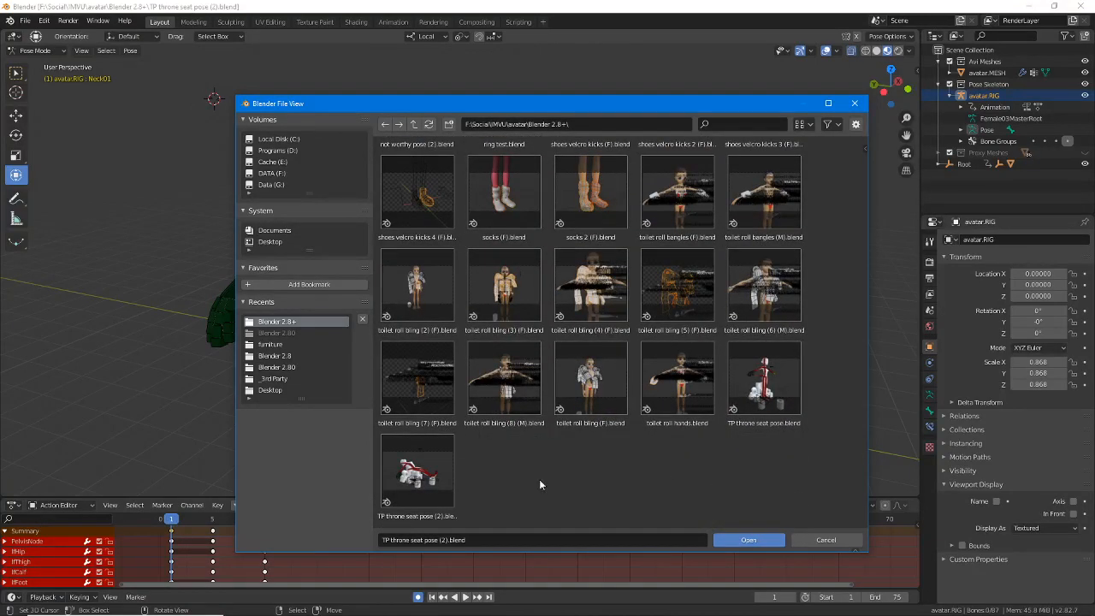
click(417, 472)
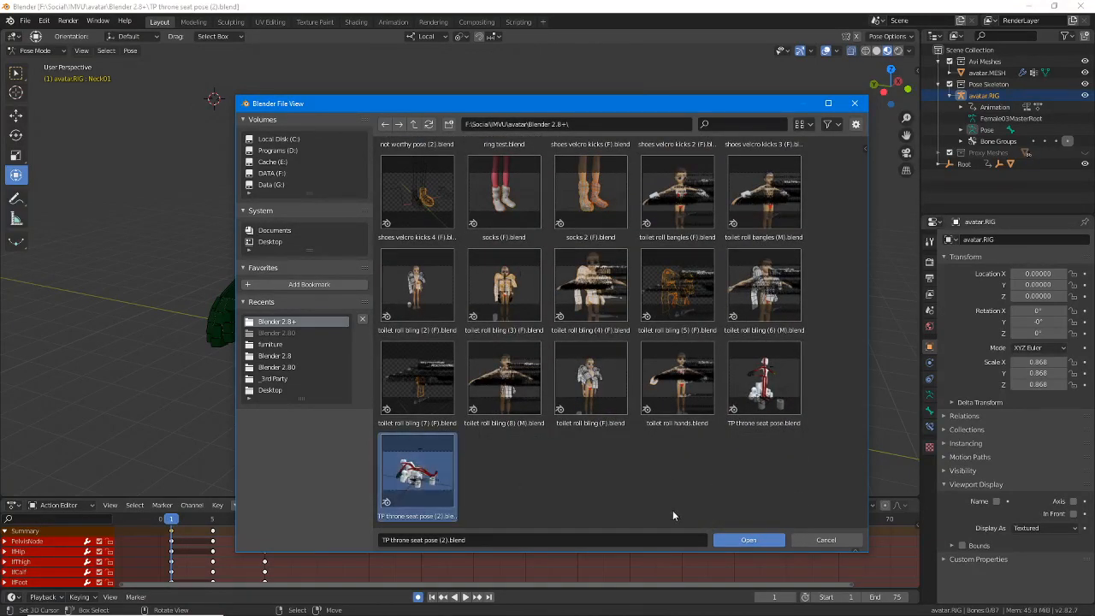
click(749, 541)
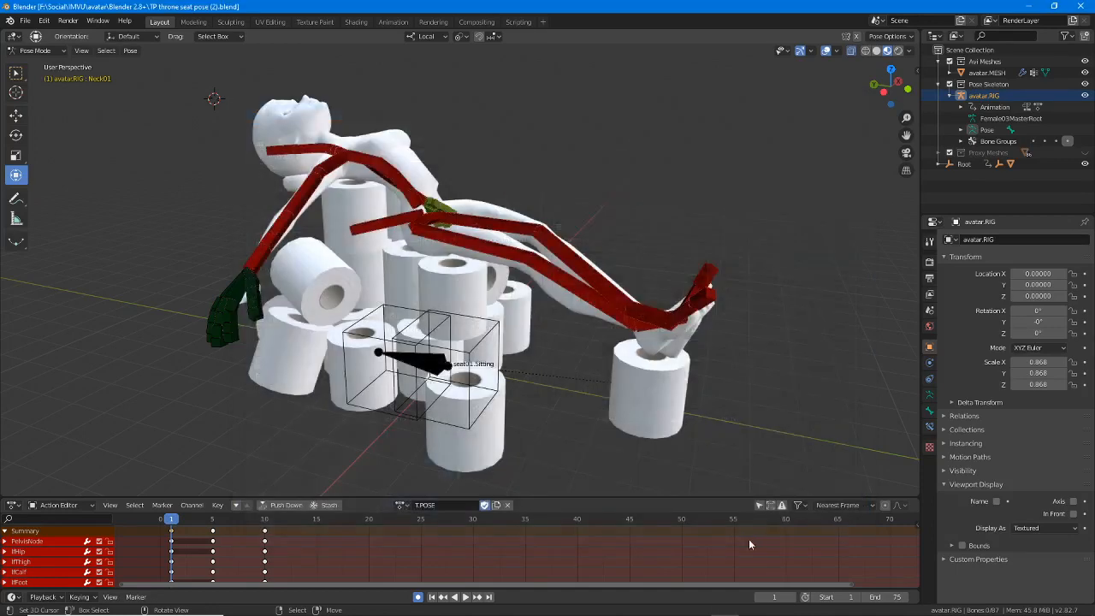
- Open throne (4).blend from the Blender 2.8+ subfolder of the furniture folder
click(24, 21)
click(41, 45)
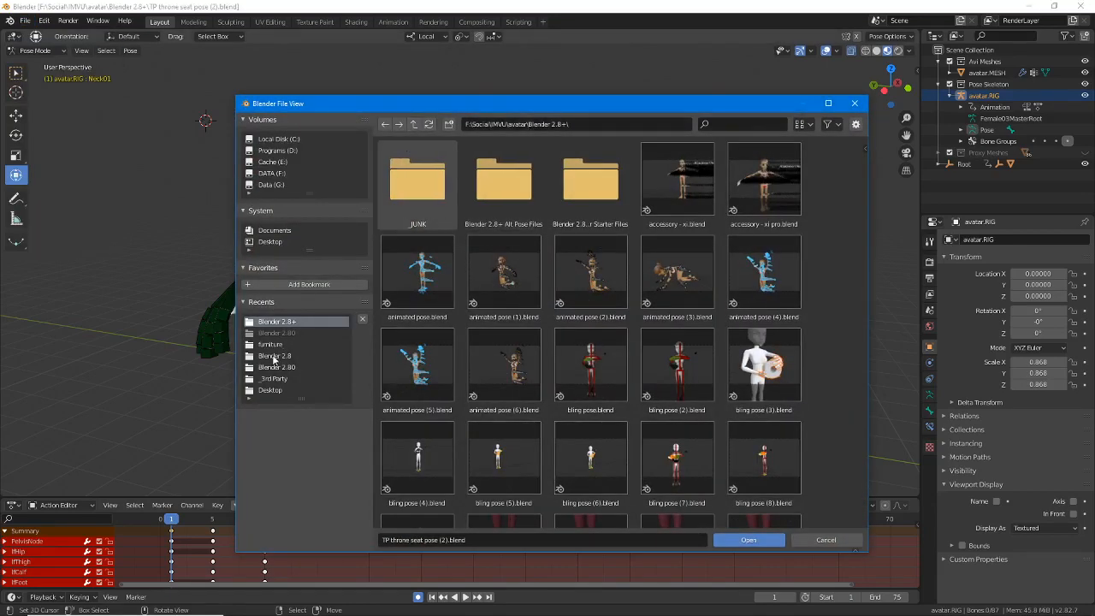
click(273, 356)
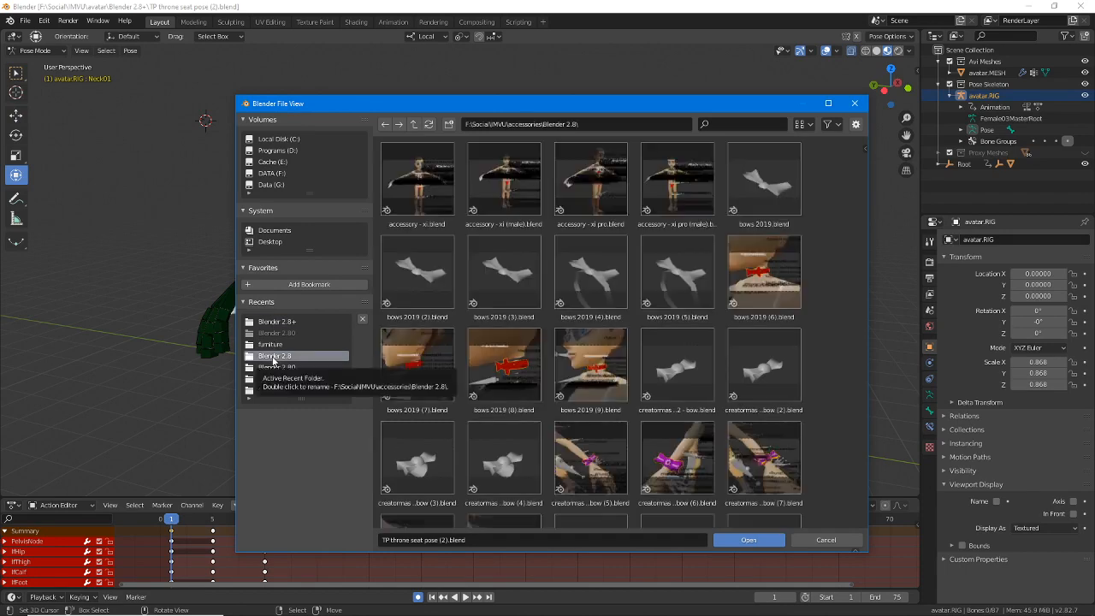
click(274, 367)
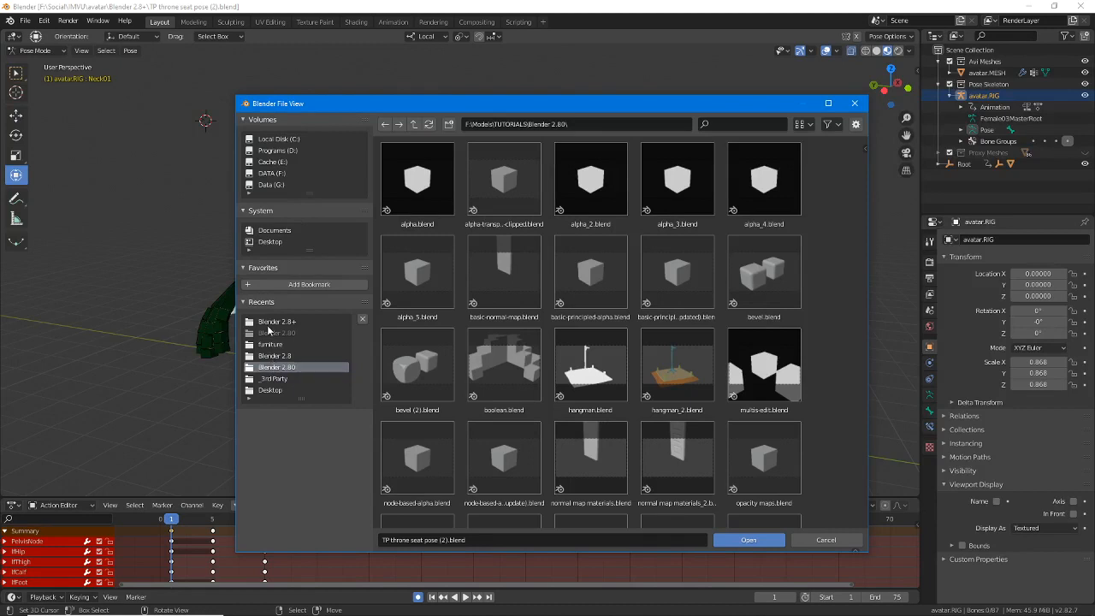
click(262, 345)
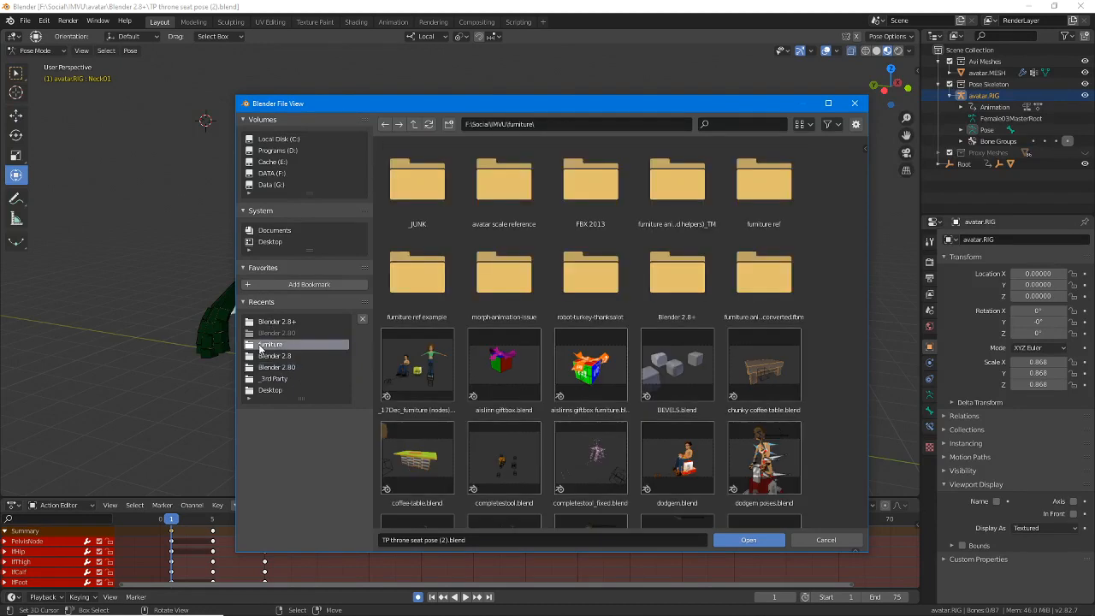
double_click(672, 275)
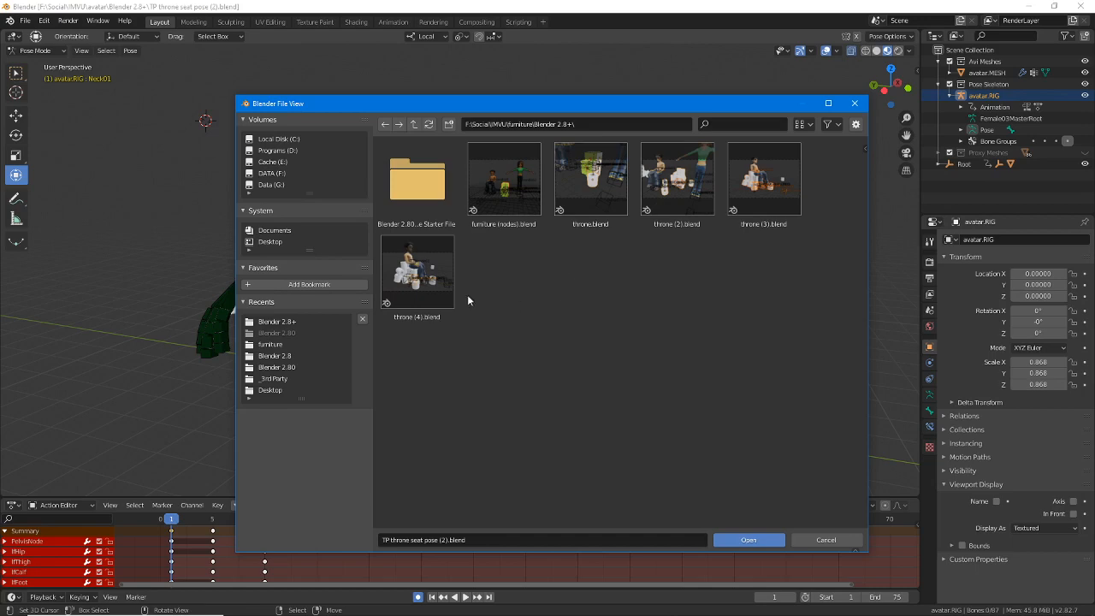
click(417, 272)
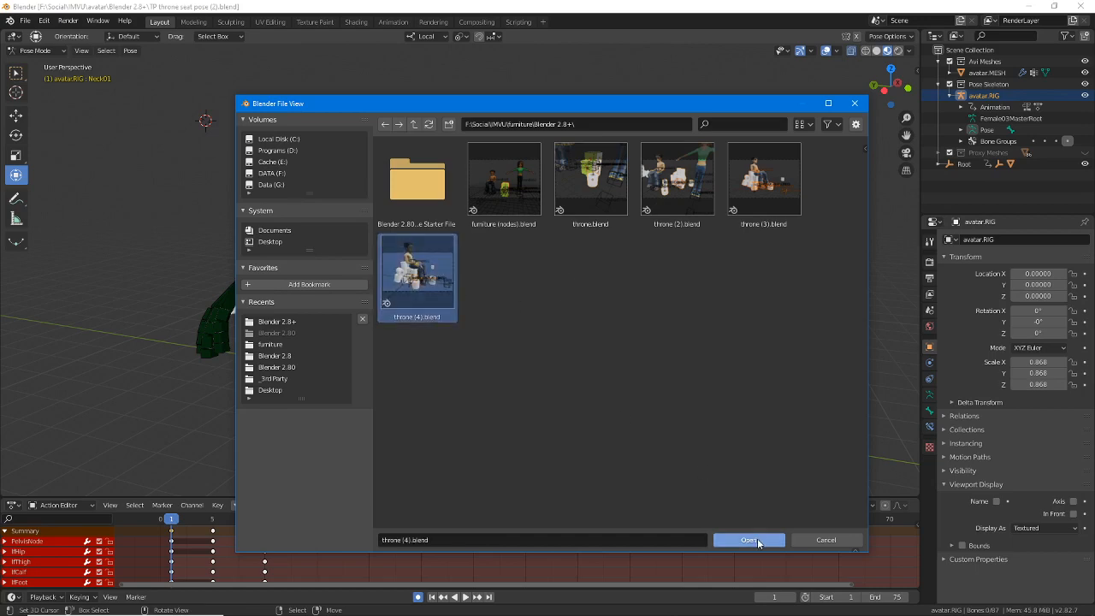
click(756, 540)
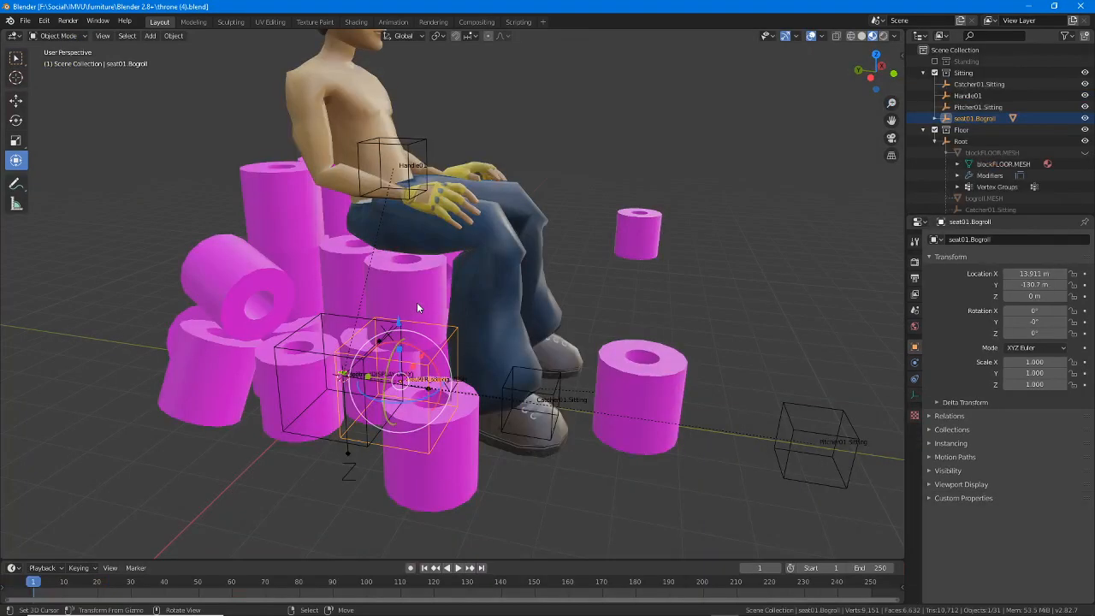
- Select the pink toilet roll mesh in front of the seated figure and display its material nodes in the Shading workspace
middle_drag(480, 333, 484, 368)
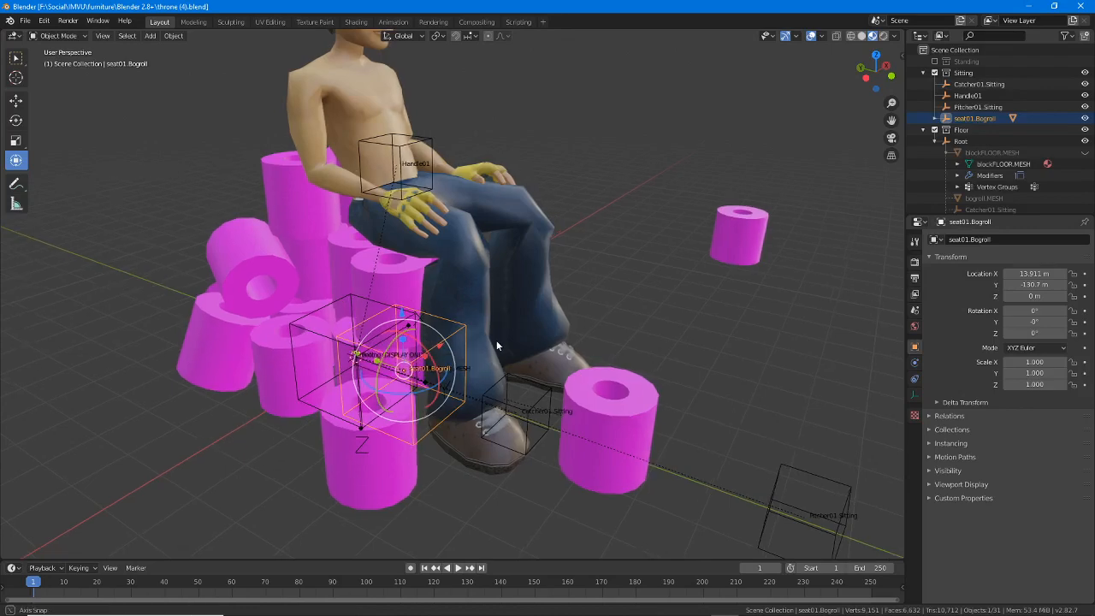
click(619, 443)
mouse_move(342, 423)
middle_down()
mouse_move(180, 415)
mouse_move(351, 413)
middle_up()
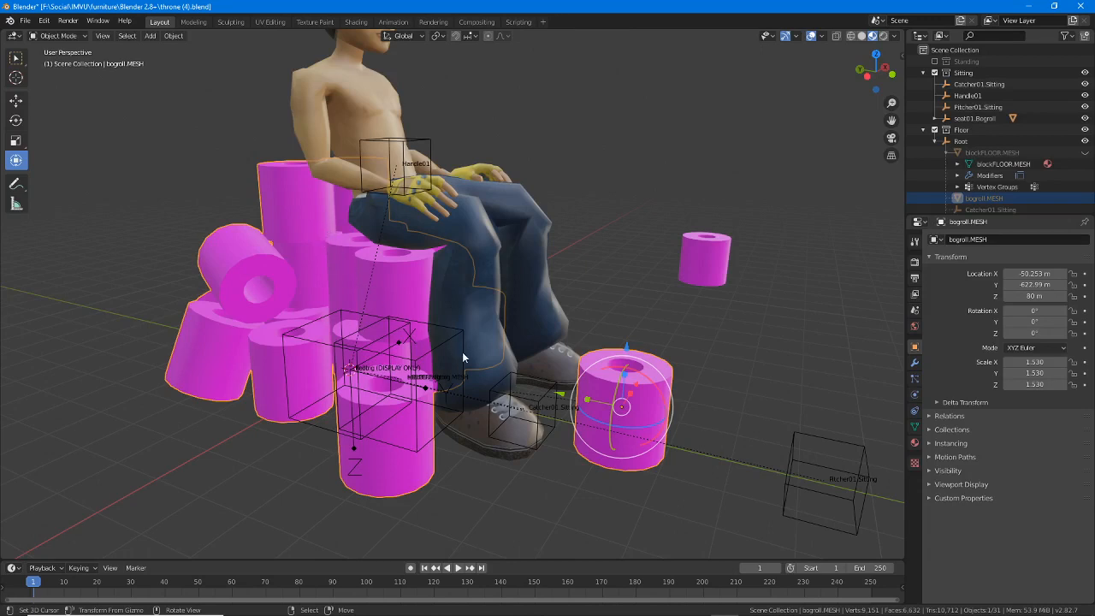
click(355, 21)
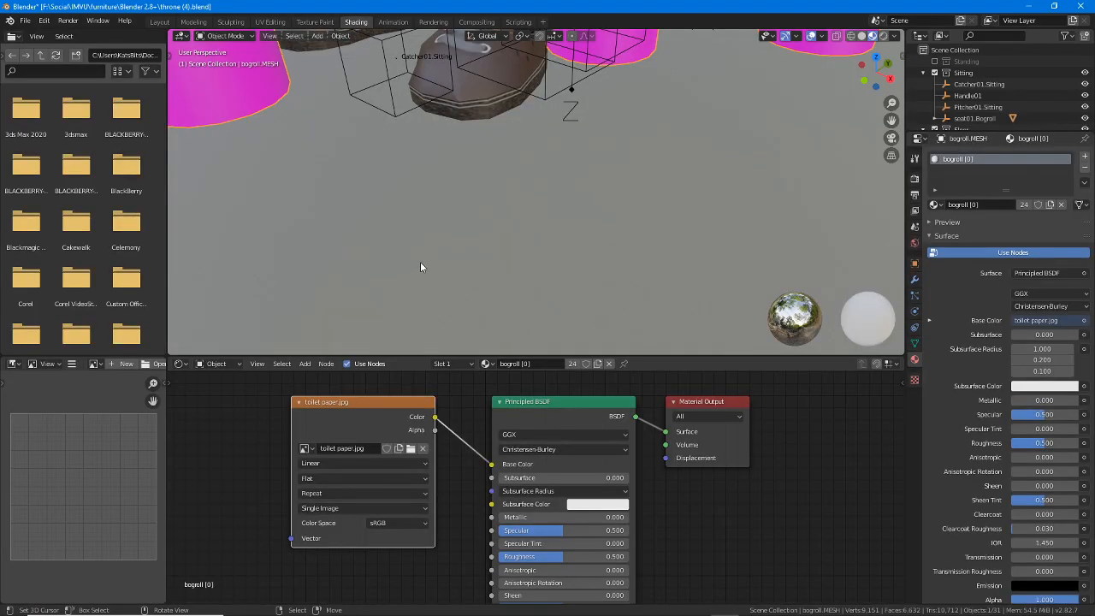
scroll(419, 261, down, 3)
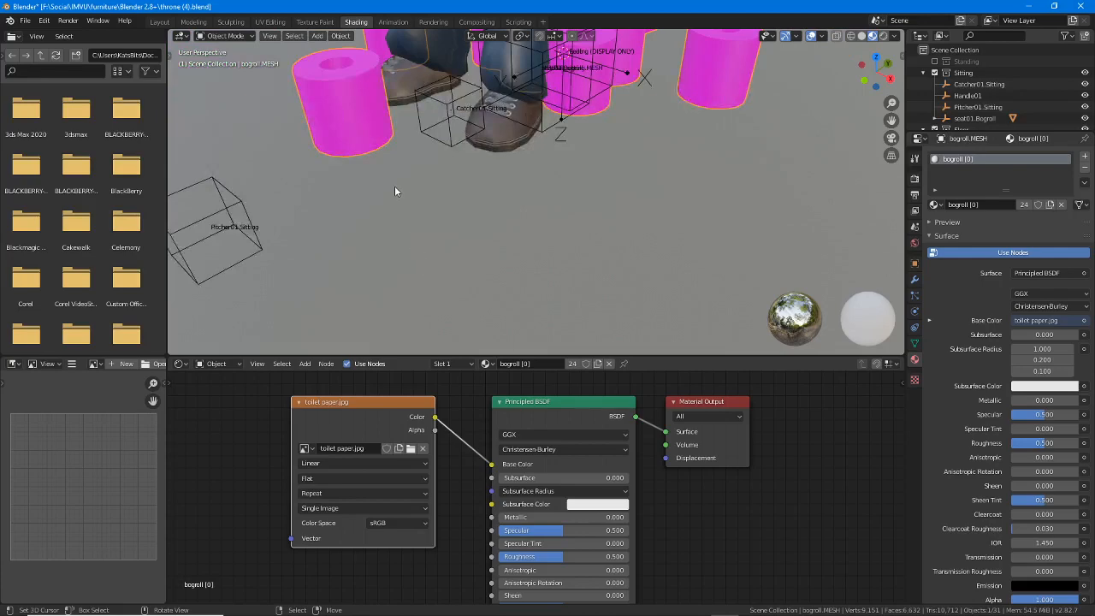
middle_drag(394, 190, 327, 245)
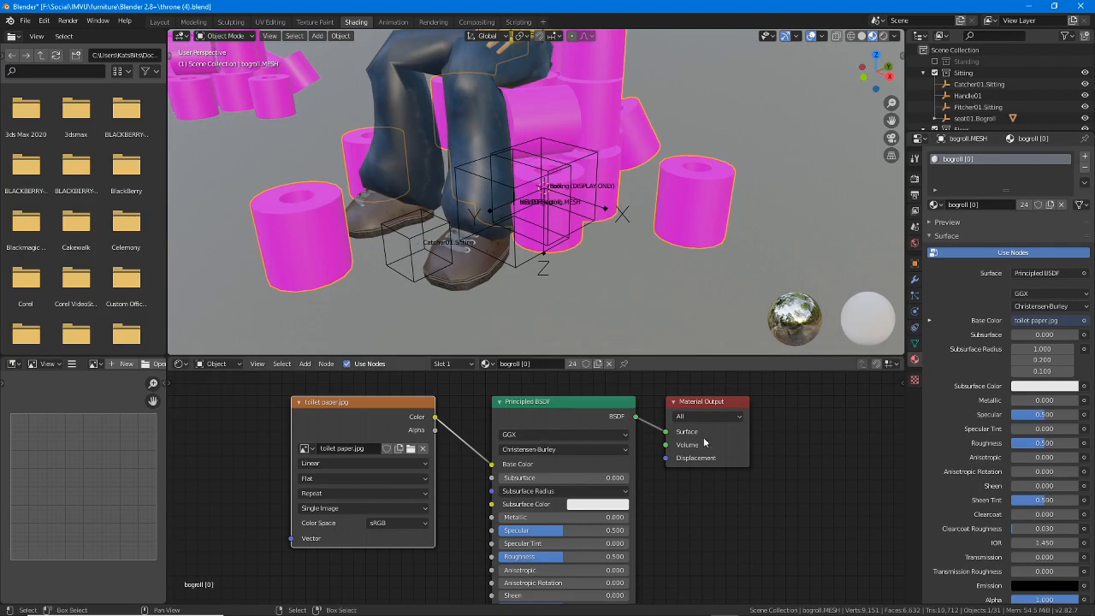
- Search Windows for zoomit.exe and launch the ZoomIt screen annotation tool
click(94, 605)
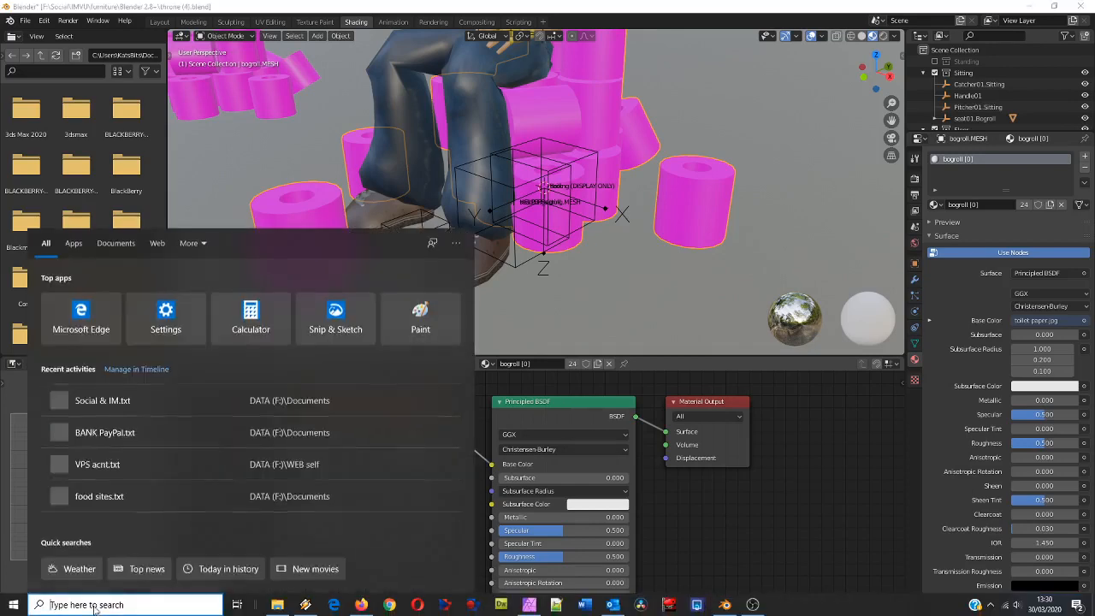
text(zoomit.exe)
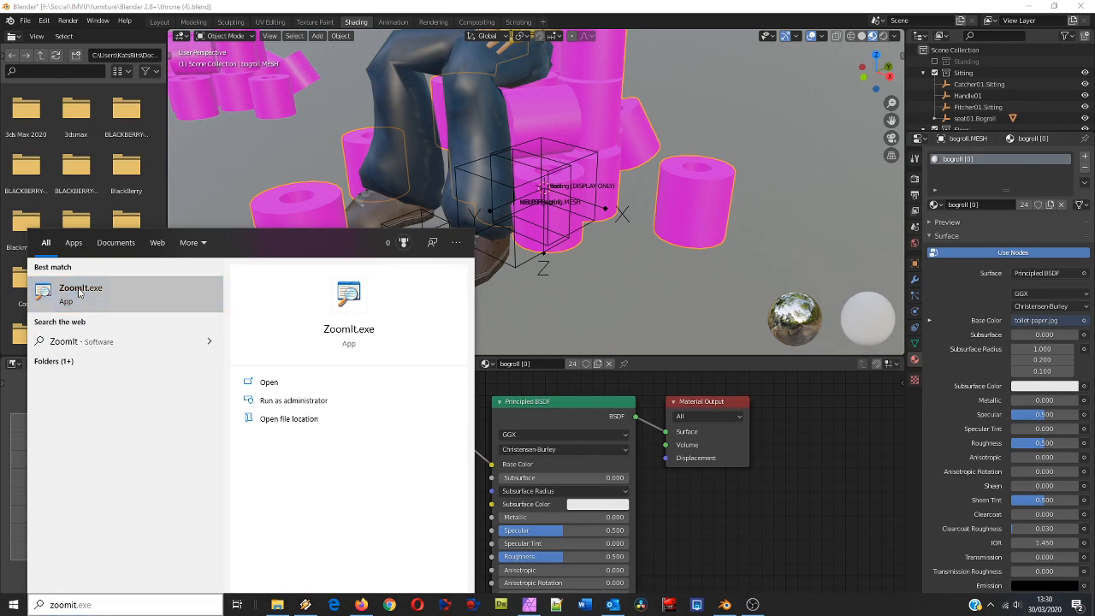
click(78, 287)
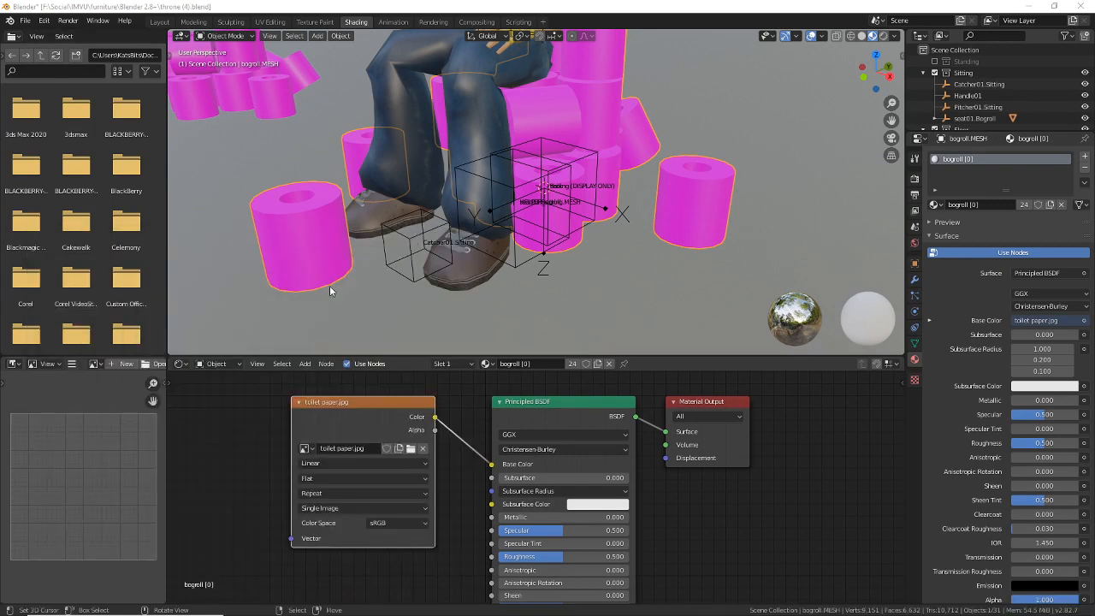
- Circle the front toilet roll, outline the toilet paper.jpg node with its image name underlined in green ink, and clear the marks
drag(267, 212, 283, 197)
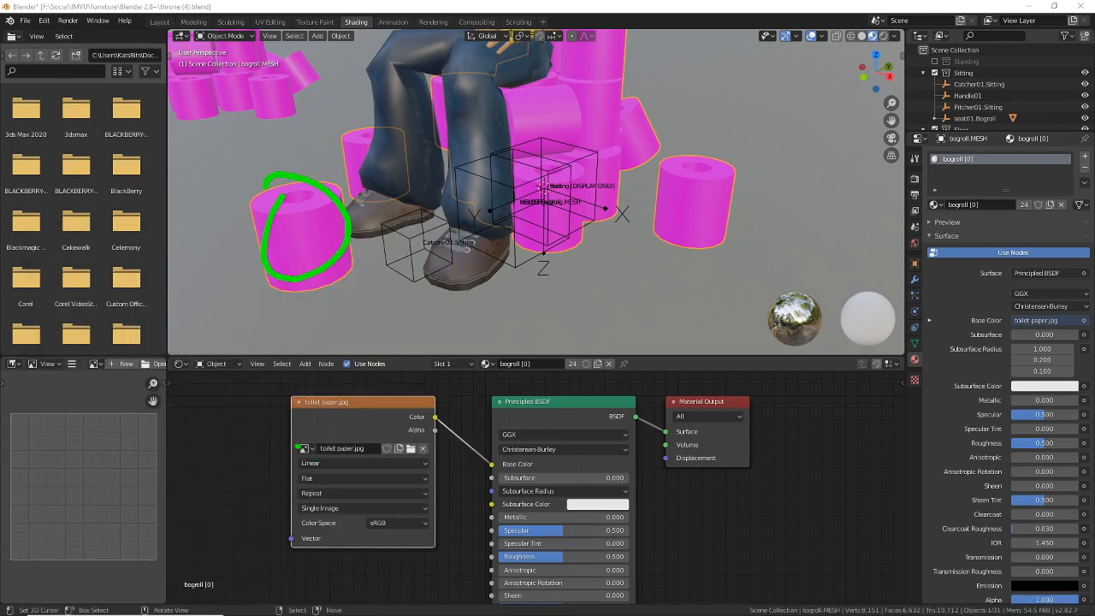
mouse_move(282, 386)
mouse_down()
mouse_move(282, 572)
mouse_move(431, 573)
mouse_up()
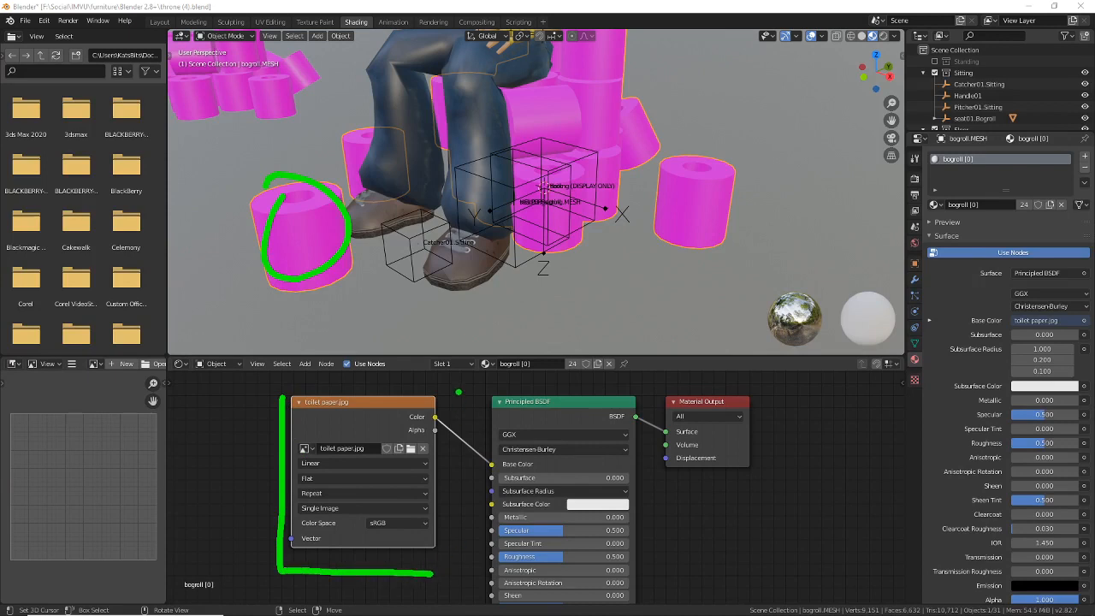
drag(456, 391, 449, 536)
drag(277, 380, 432, 385)
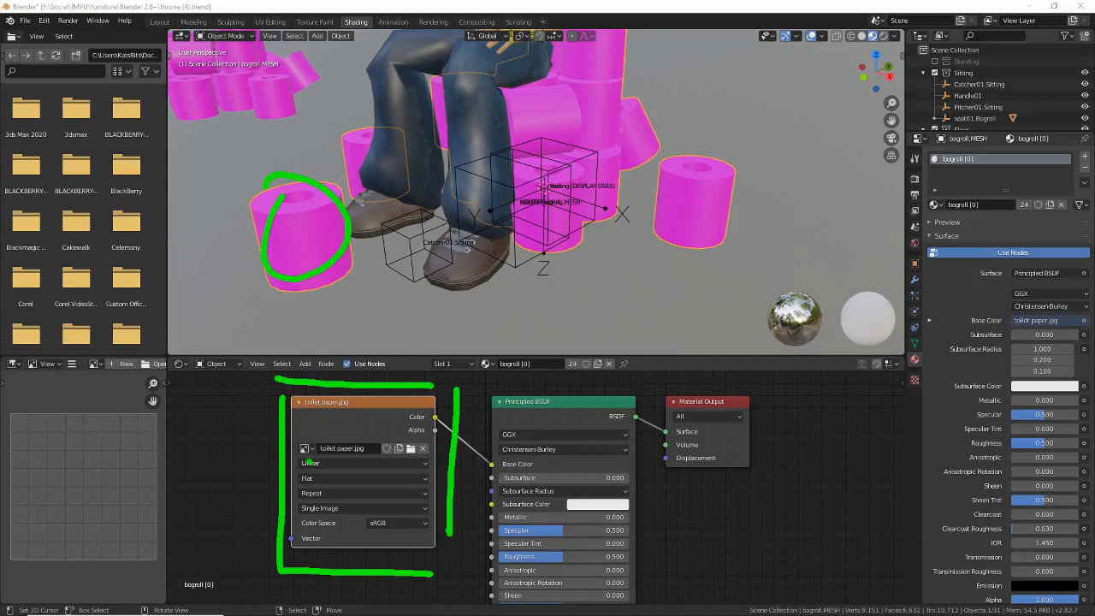
mouse_move(304, 462)
mouse_down()
mouse_move(380, 460)
mouse_move(325, 456)
mouse_up()
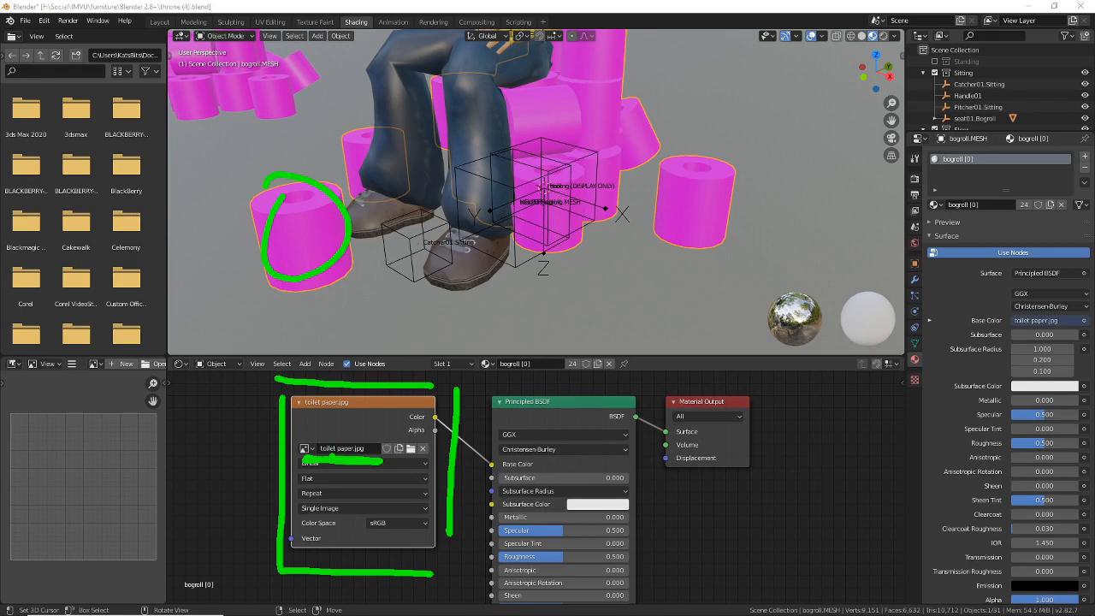
key(Escape)
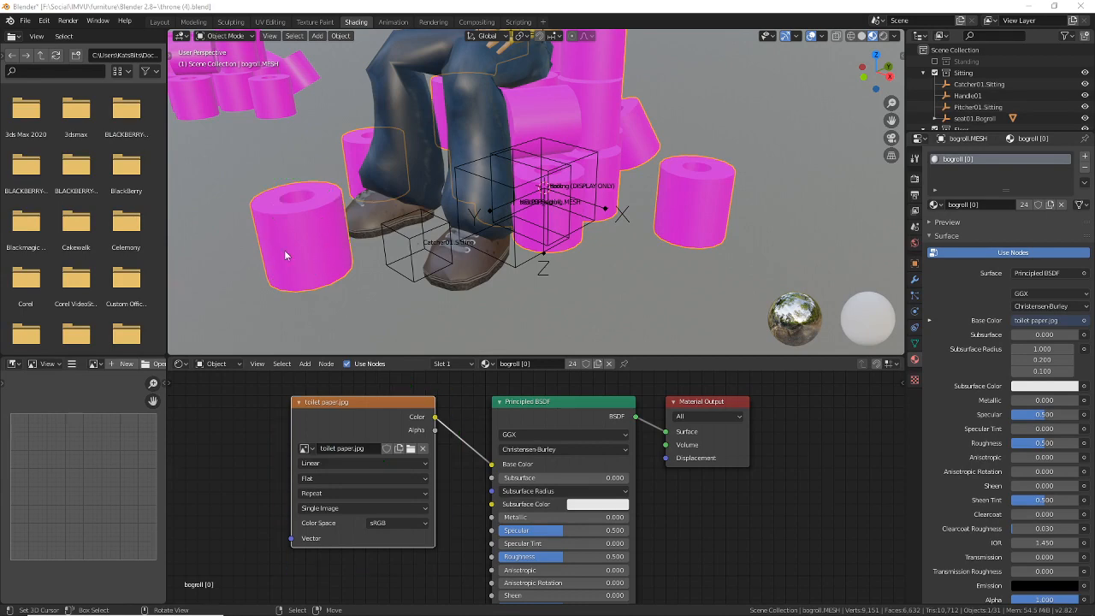
- Scribble over the toilet paper.jpg texture node in green ink, then clear the annotation
middle_drag(284, 250, 341, 228)
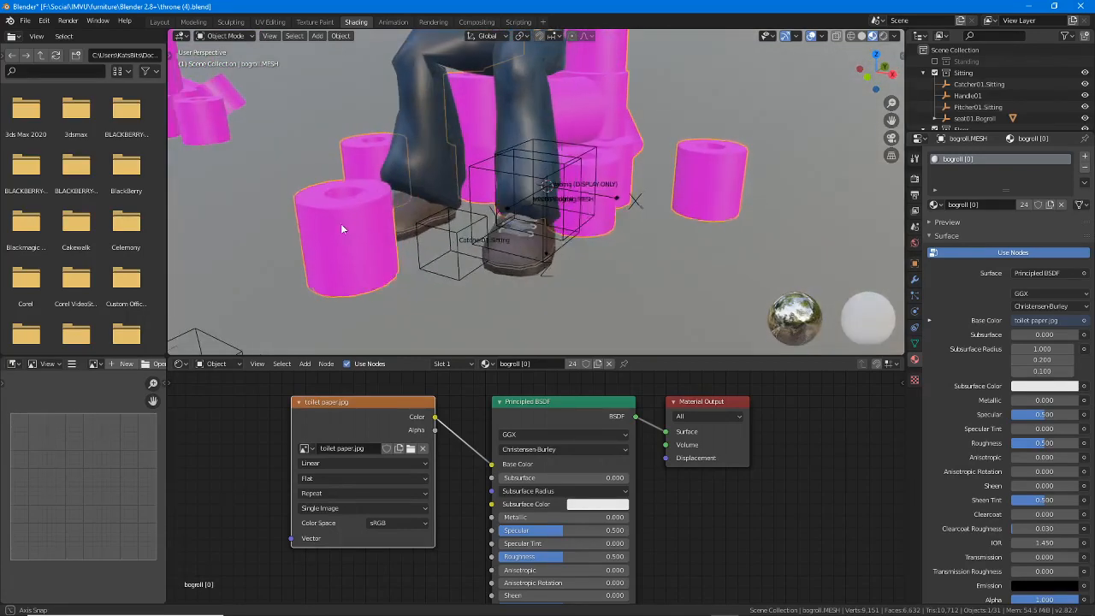
key(ctrl+2)
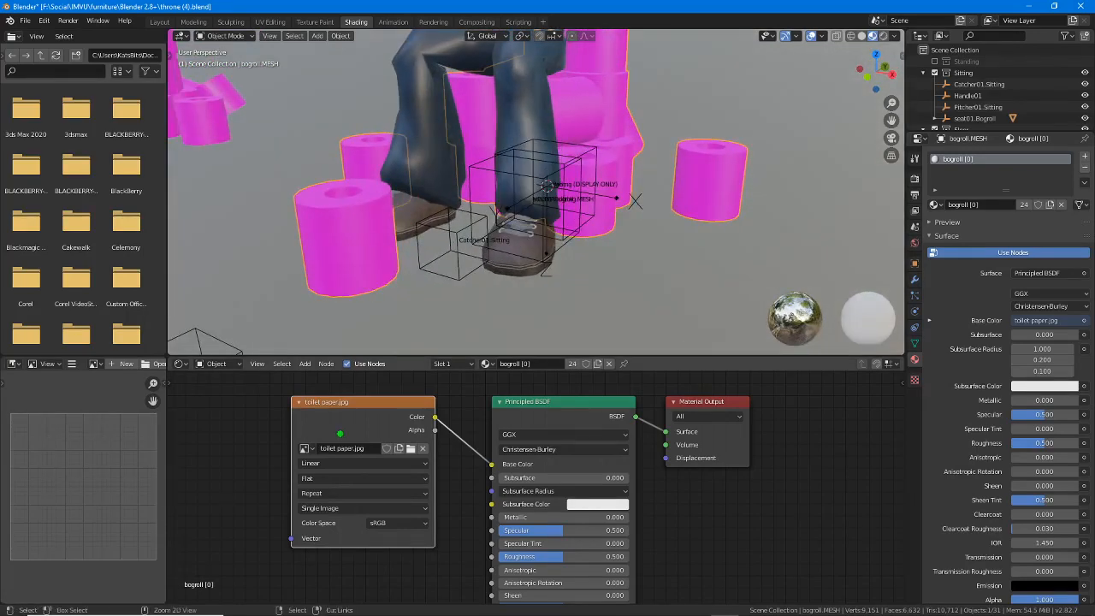
mouse_move(360, 395)
mouse_down()
mouse_move(376, 426)
mouse_move(357, 549)
mouse_move(367, 548)
mouse_up()
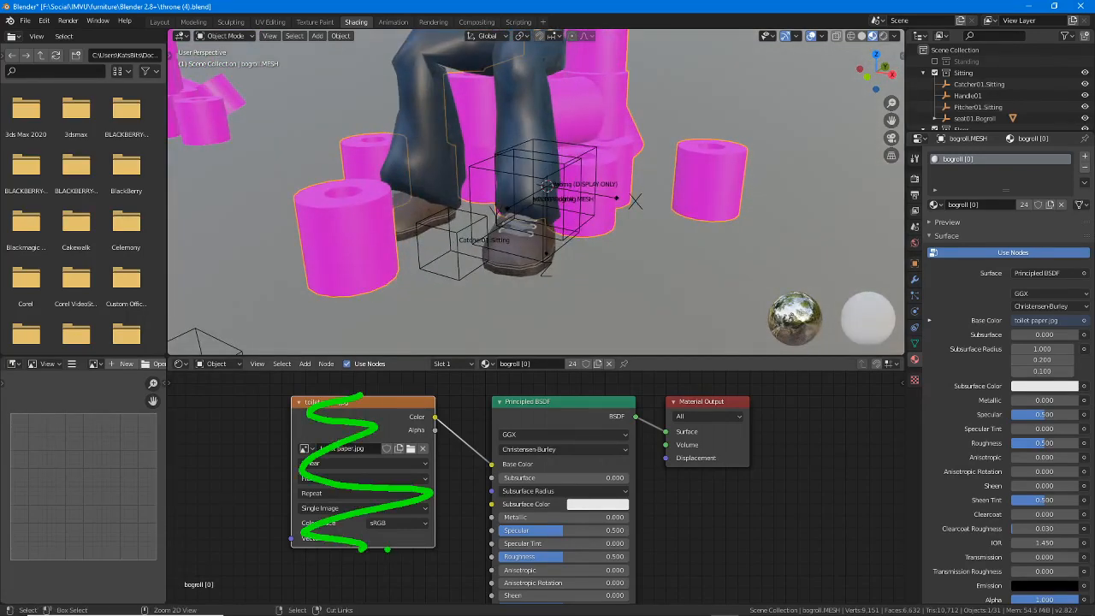
key(Escape)
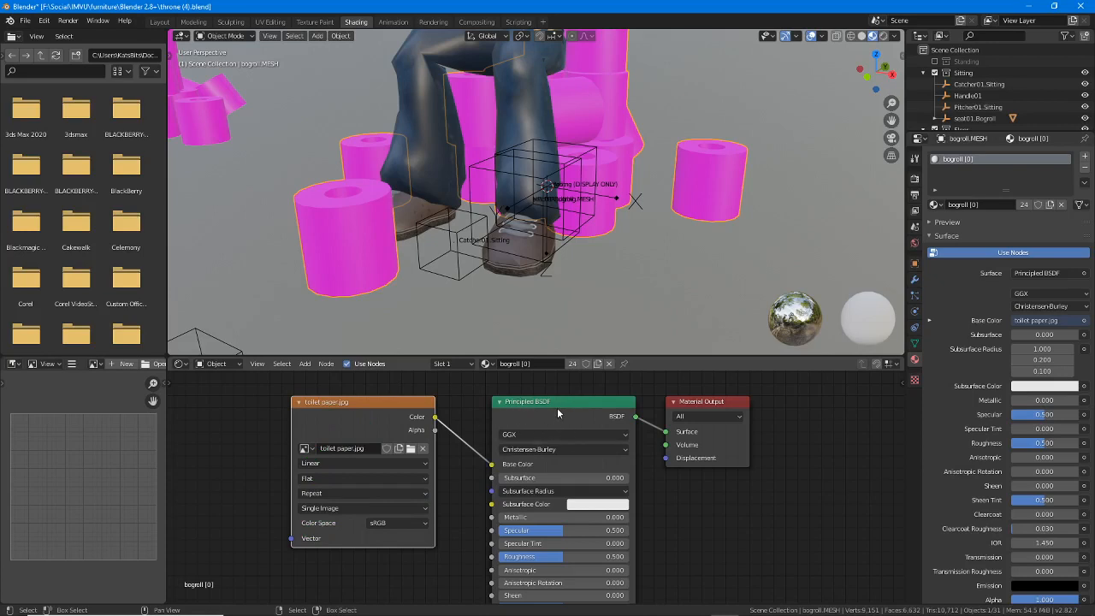
- Underline the Principled BSDF and Material Output node titles and bracket the toilet paper.jpg node in green ink
key(ctrl+2)
drag(508, 414, 563, 414)
drag(675, 412, 756, 413)
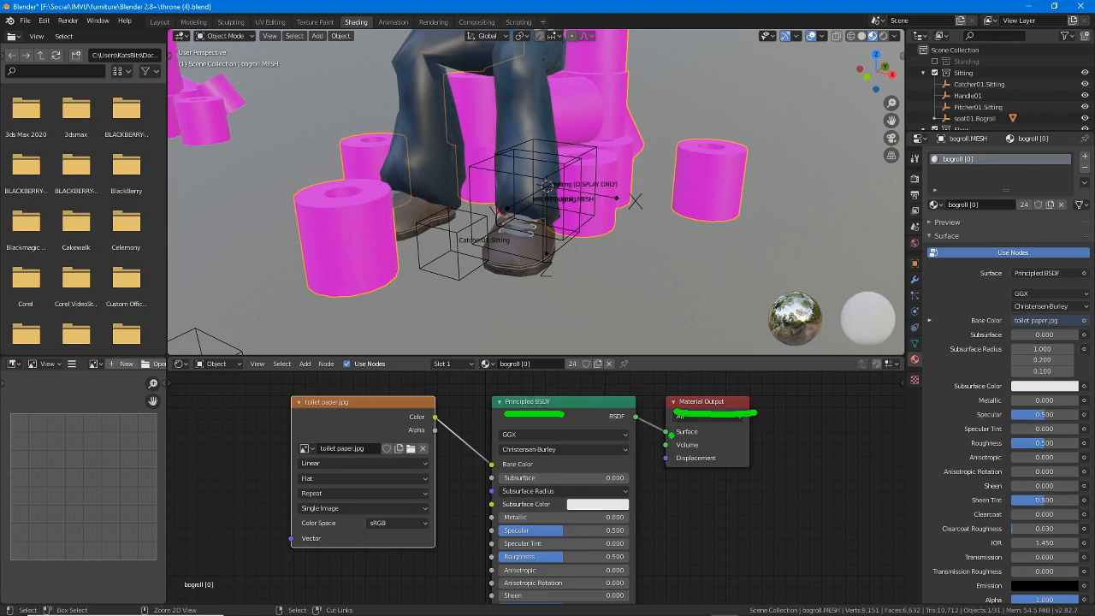
mouse_move(285, 395)
mouse_down()
mouse_move(270, 541)
mouse_move(424, 565)
mouse_up()
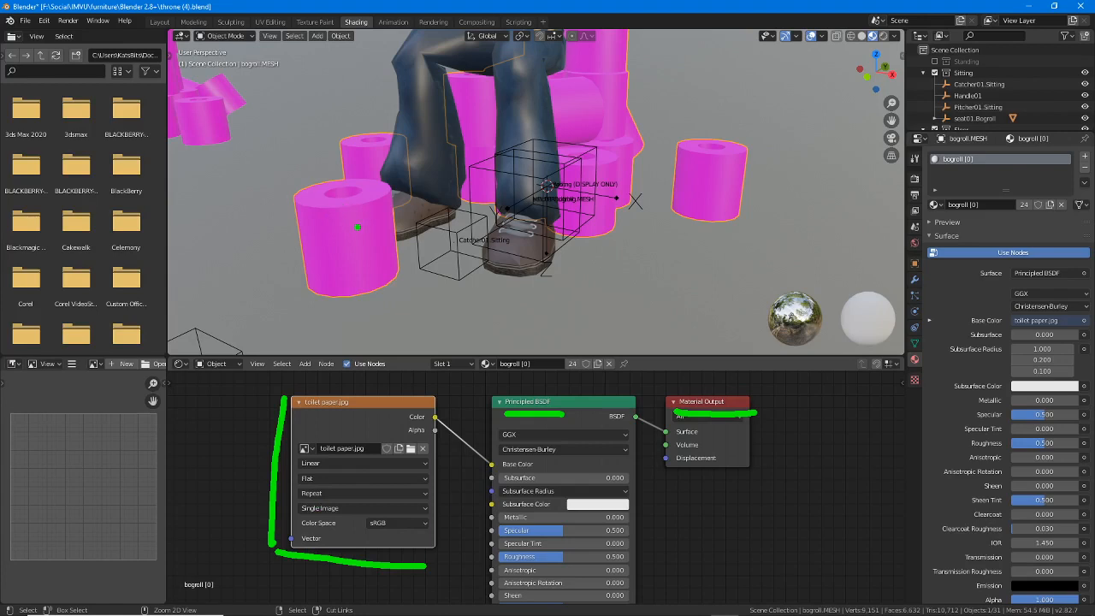
- Clear the green annotations and browse the furniture folder for a replacement image for the toilet paper.jpg node
key(Escape)
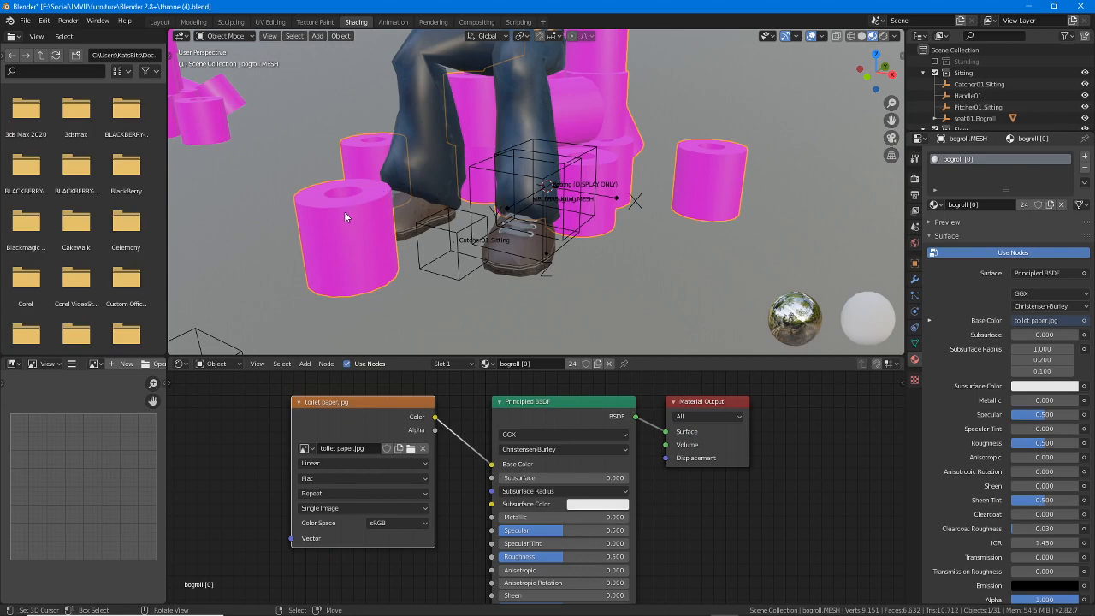
middle_drag(344, 211, 534, 227)
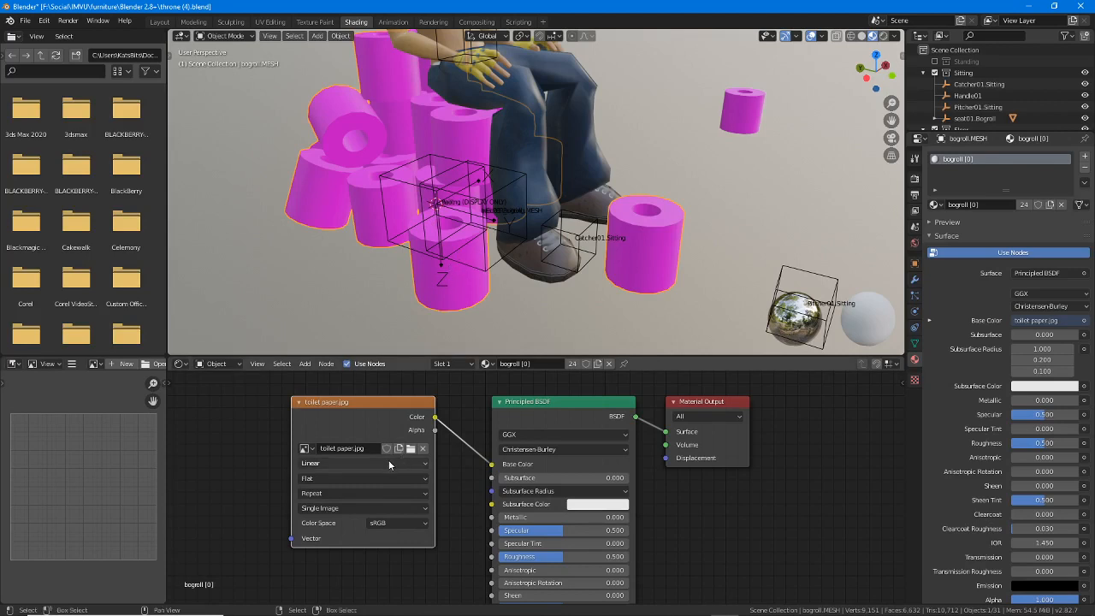
click(410, 448)
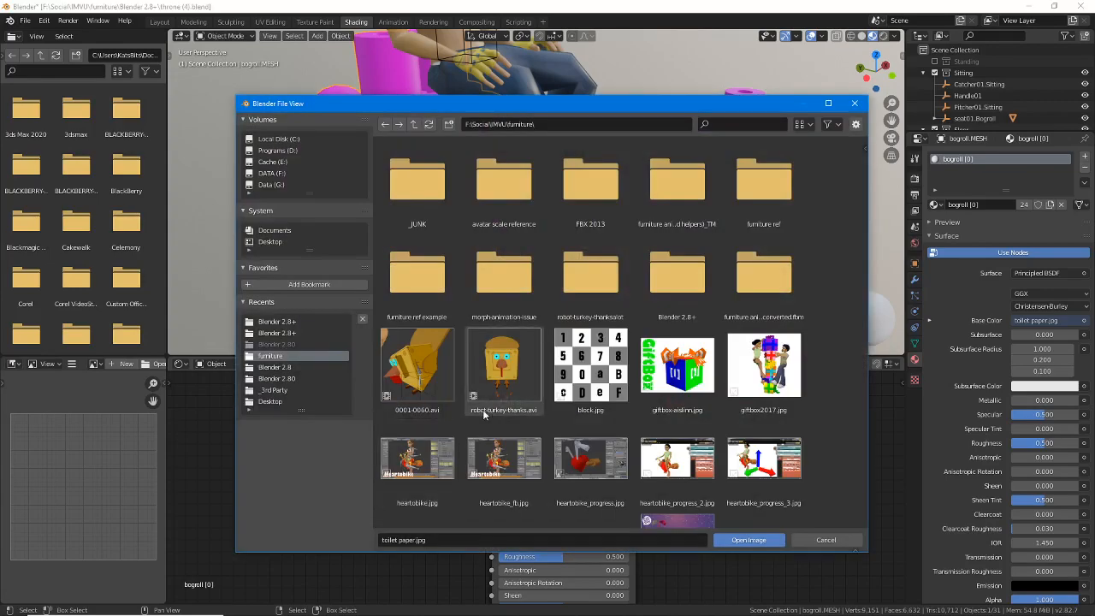
scroll(549, 329, down, 10)
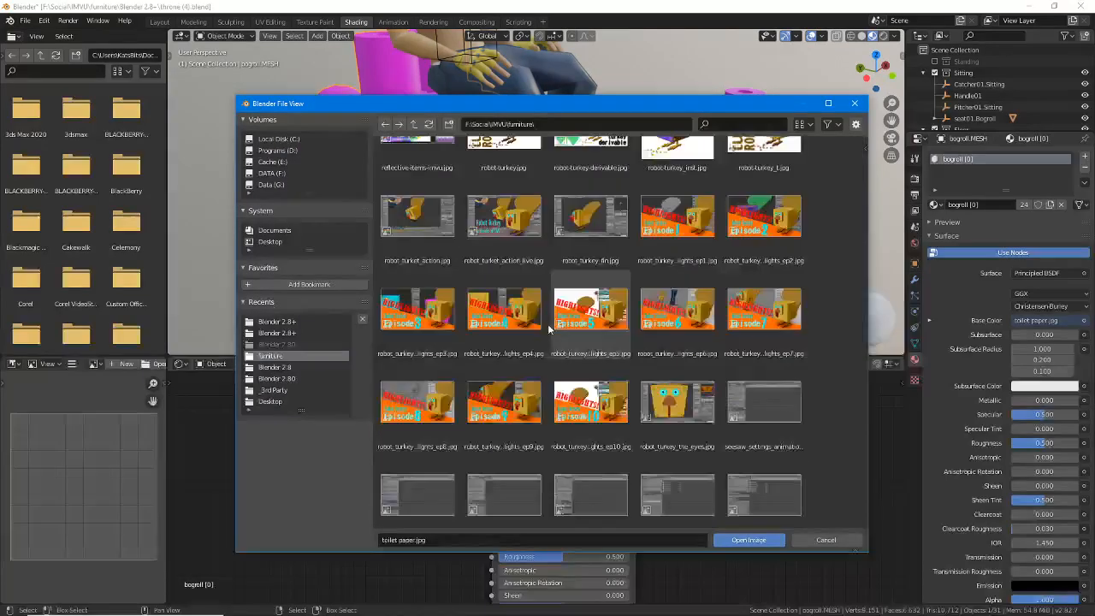
scroll(548, 330, down, 8)
scroll(544, 328, down, 10)
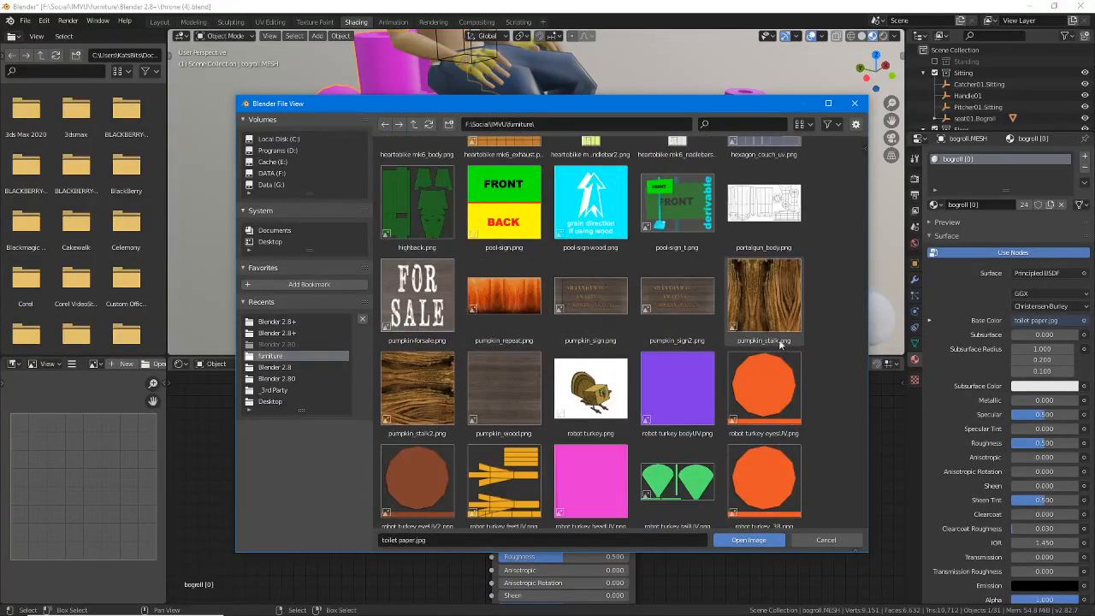
drag(862, 300, 858, 154)
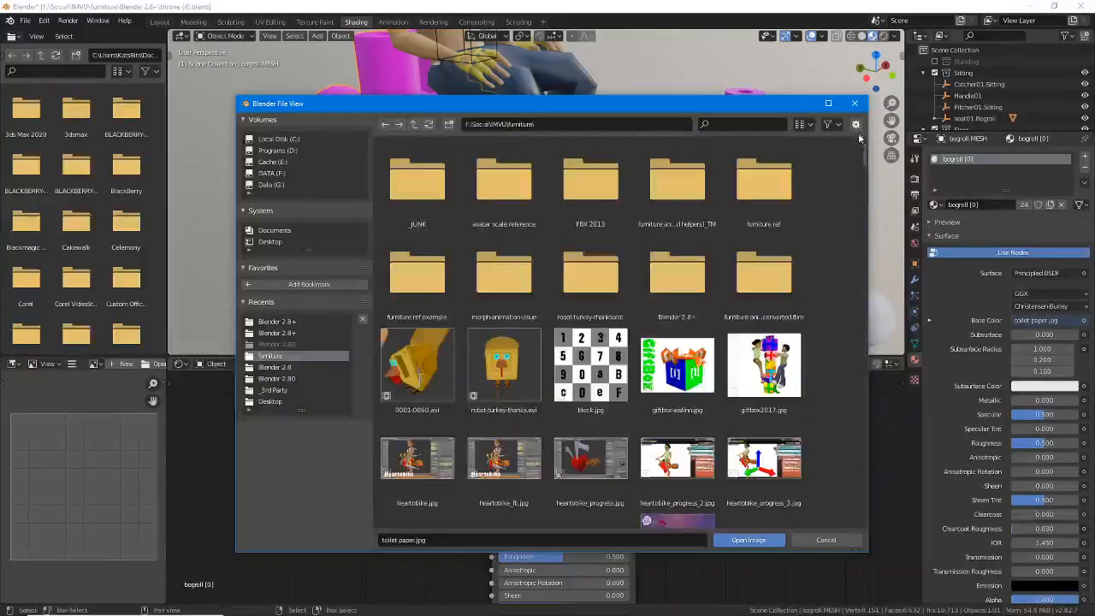
- Load toilet paper.jpg from the F:\Social\IMVU\avatar\Blender 2.8+ folder into the image texture node
click(413, 125)
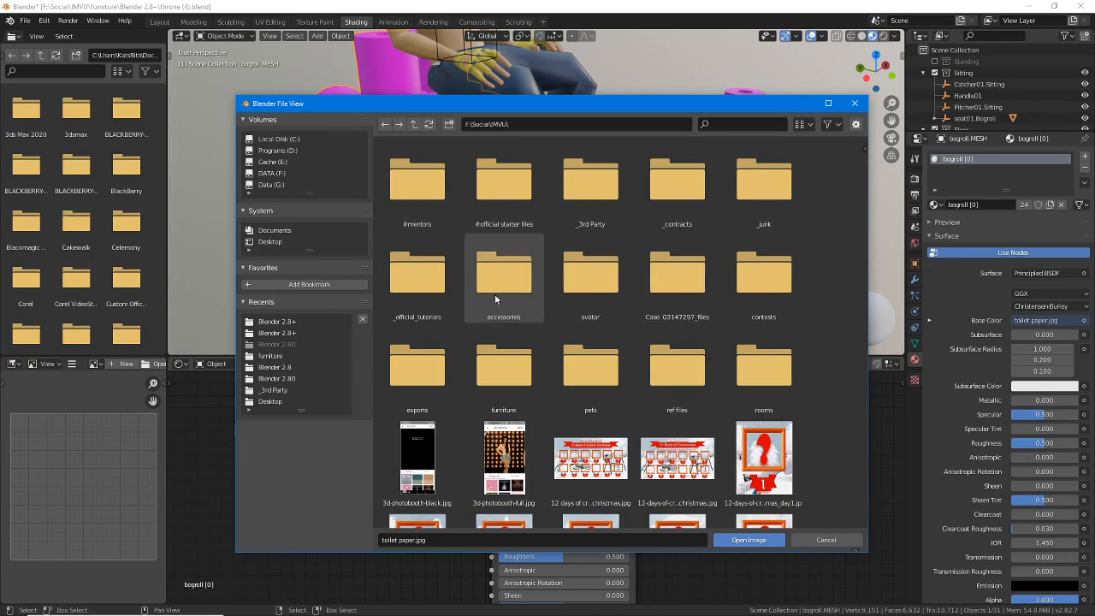
double_click(591, 274)
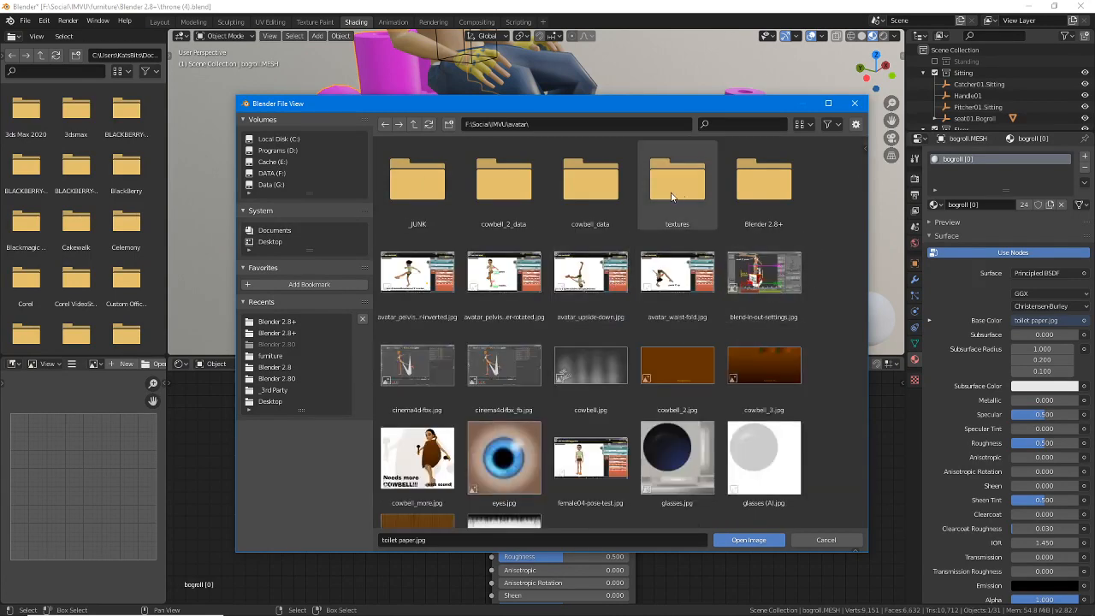
double_click(765, 182)
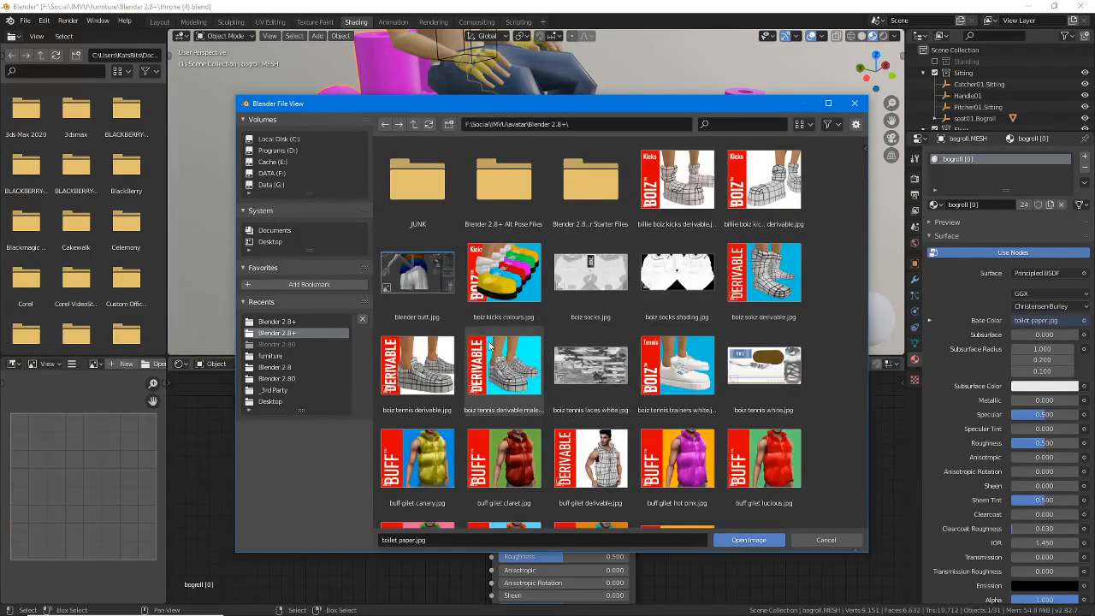
scroll(539, 336, down, 10)
scroll(538, 336, down, 10)
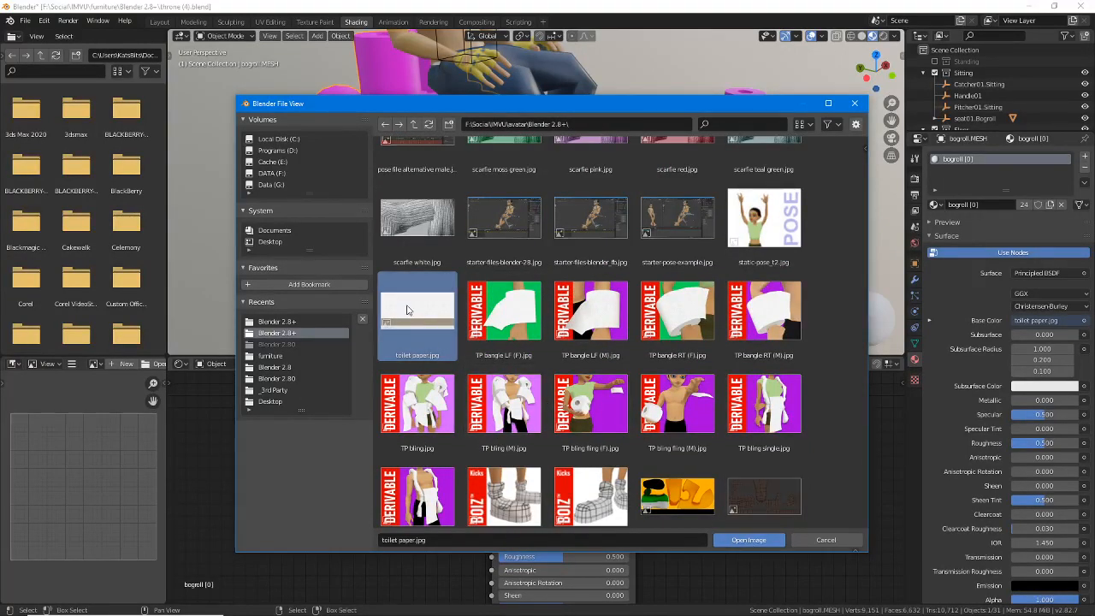
click(751, 541)
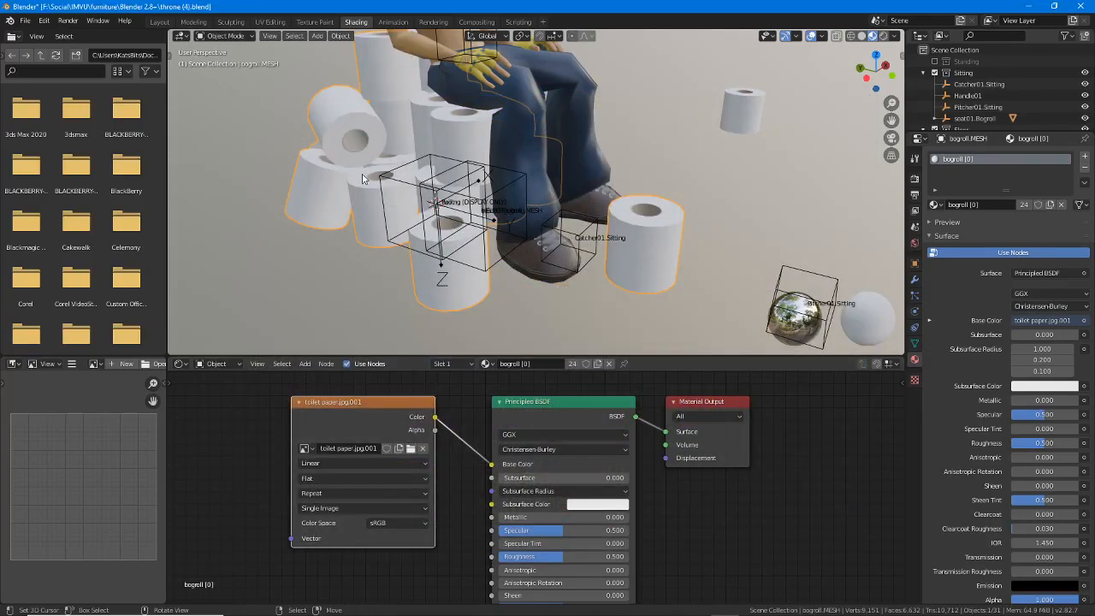
- Rename the image in the texture node to toilet paper.jpg
middle_drag(369, 203, 397, 212)
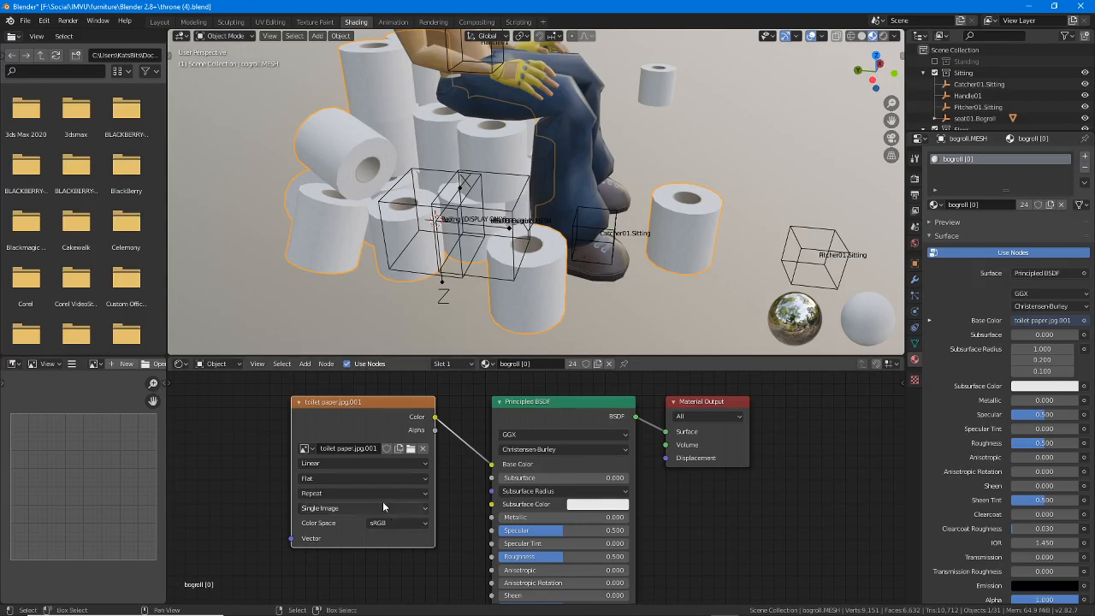
click(359, 448)
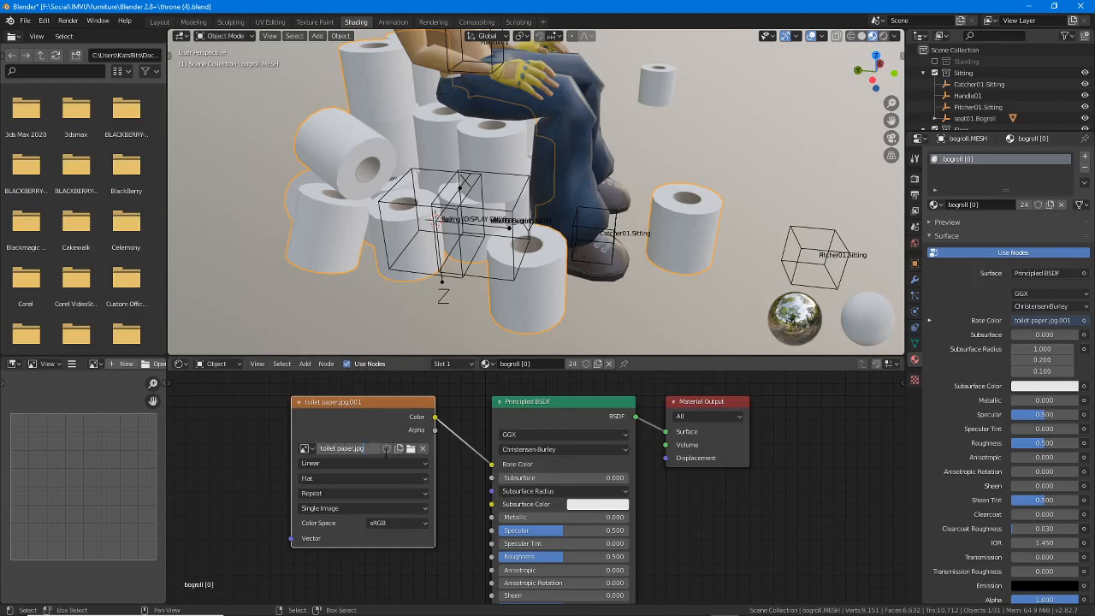
key(Return)
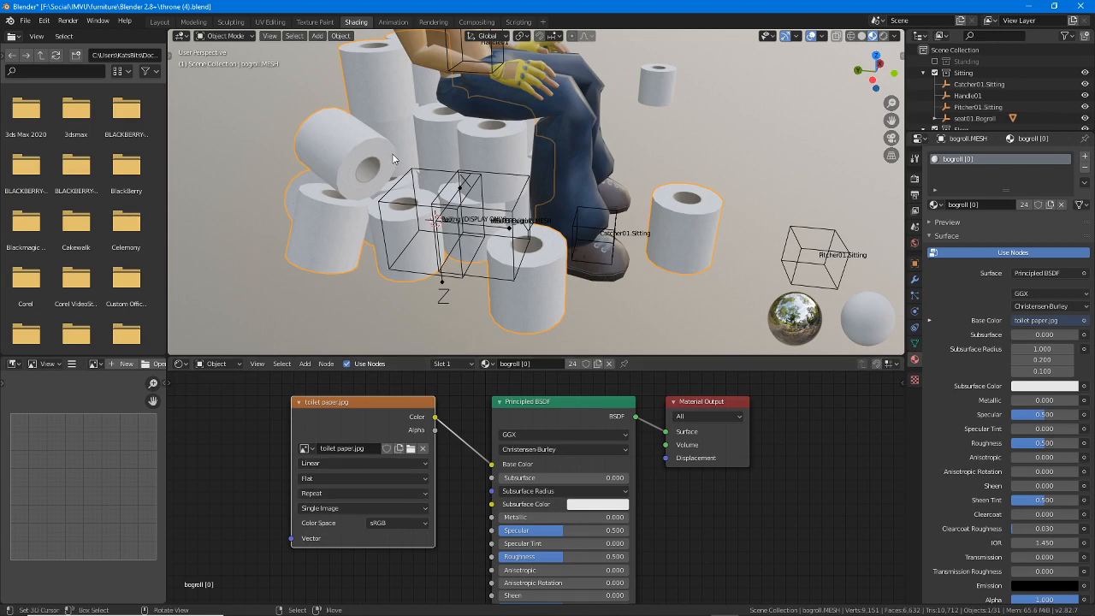
- Switch to the Layout workspace and inspect the textured toilet rolls from below and from the front
middle_drag(391, 153, 462, 265)
click(160, 22)
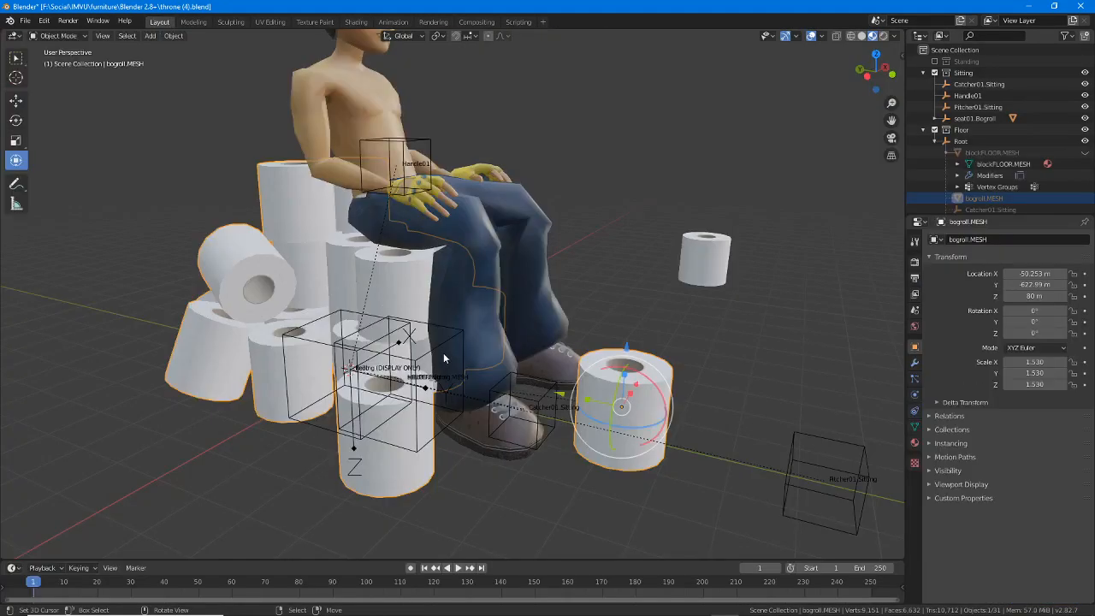
middle_drag(443, 352, 479, 273)
scroll(468, 303, up, 2)
shift+middle_drag(357, 351, 420, 344)
scroll(420, 344, up, 1)
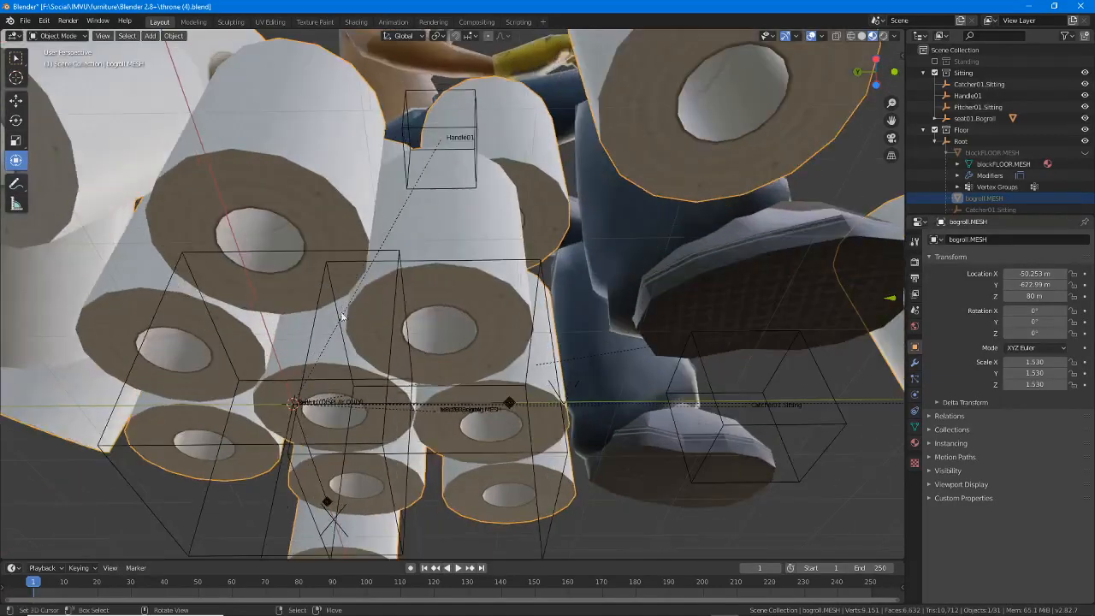
scroll(351, 204, down, 5)
middle_drag(350, 204, 560, 278)
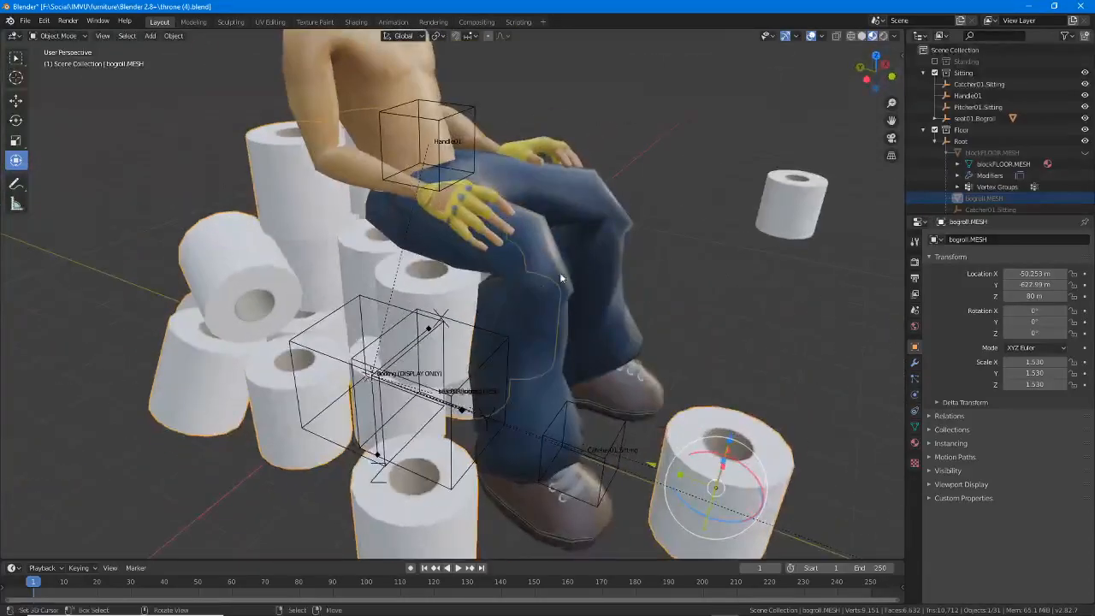
- Find the seated avatar HELPER_sitting.MESH under seat01.Bogroll and hide it in the viewport
click(598, 204)
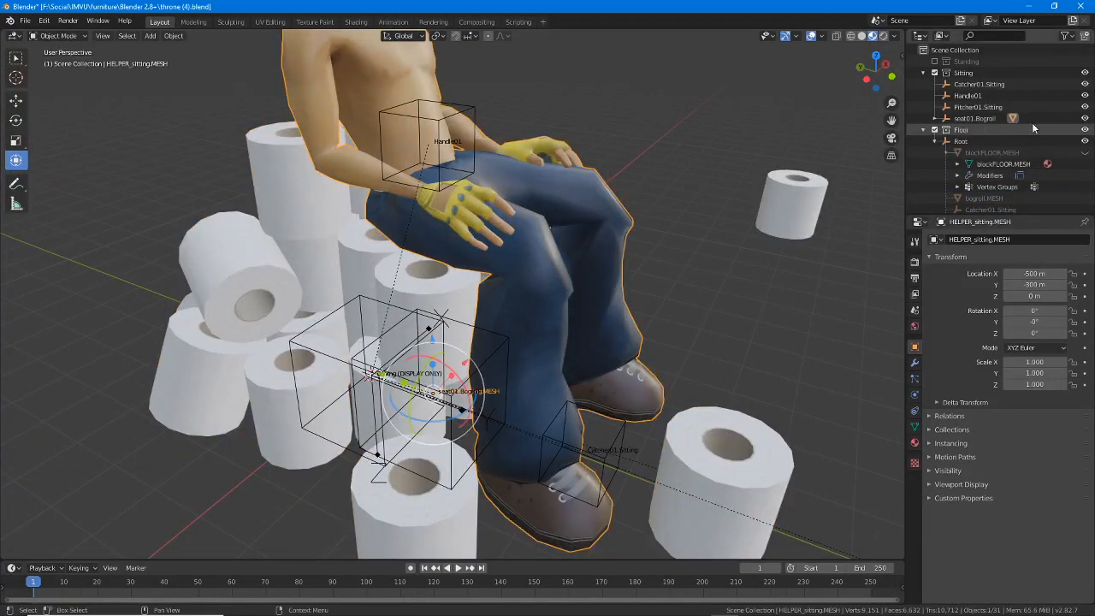
click(1085, 118)
click(1084, 119)
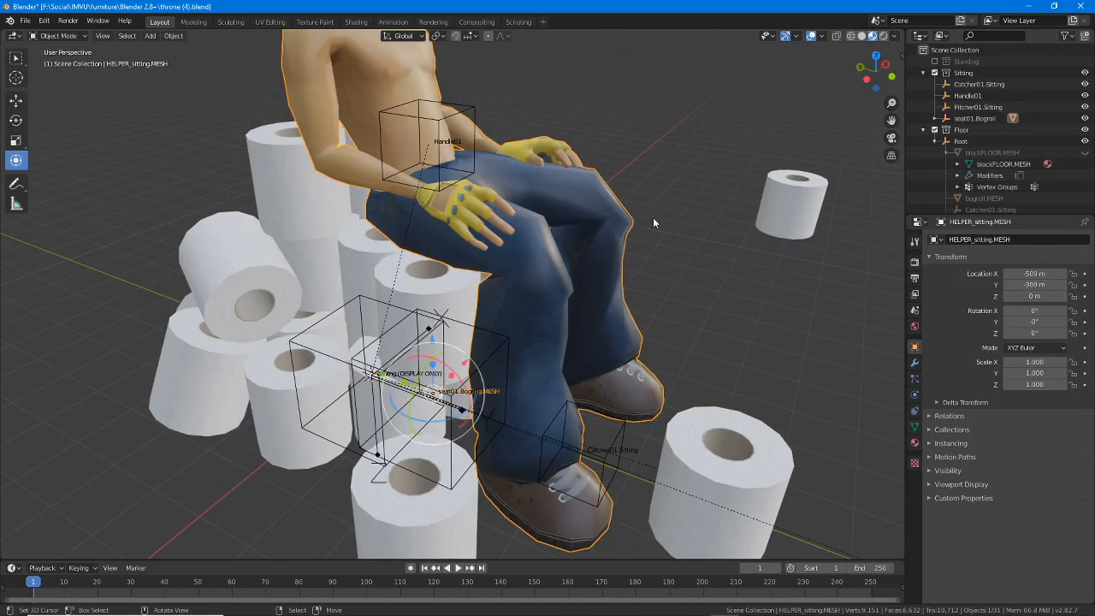
scroll(1017, 167, down, 10)
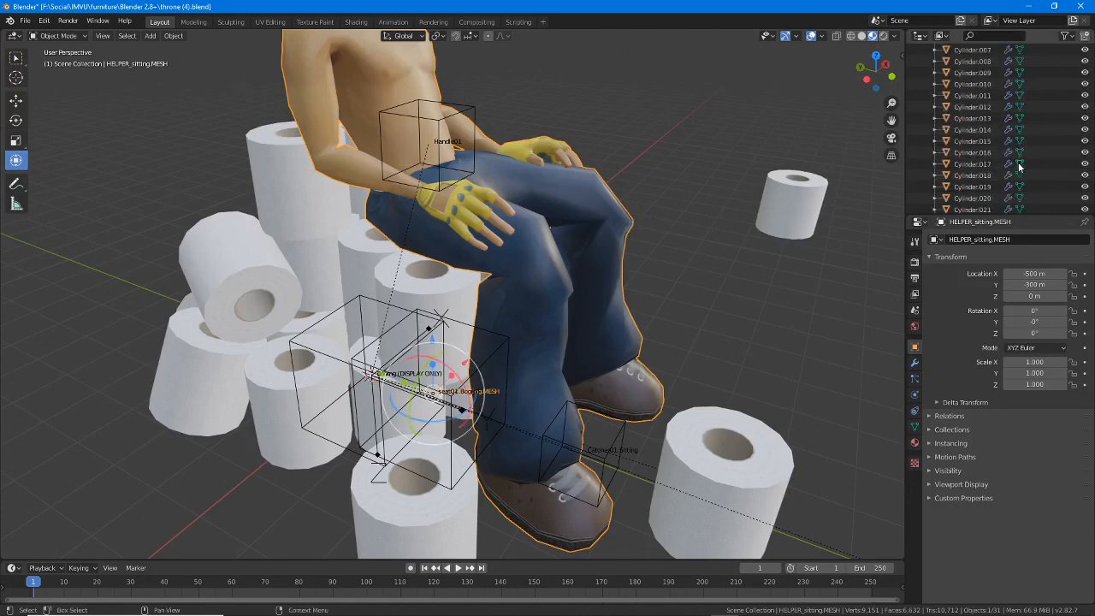
scroll(1018, 164, up, 10)
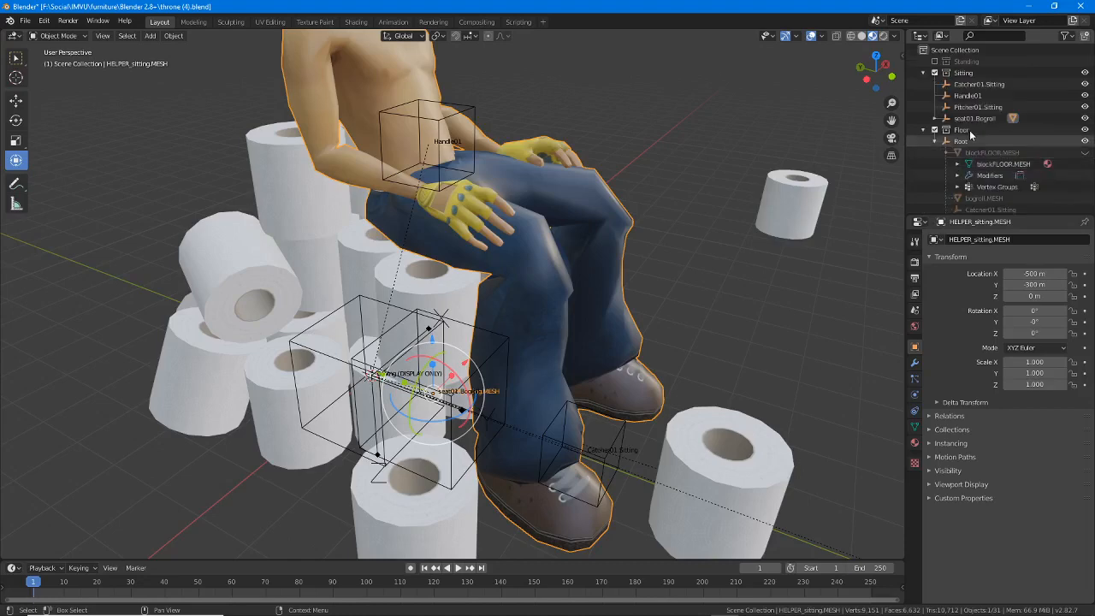
click(935, 116)
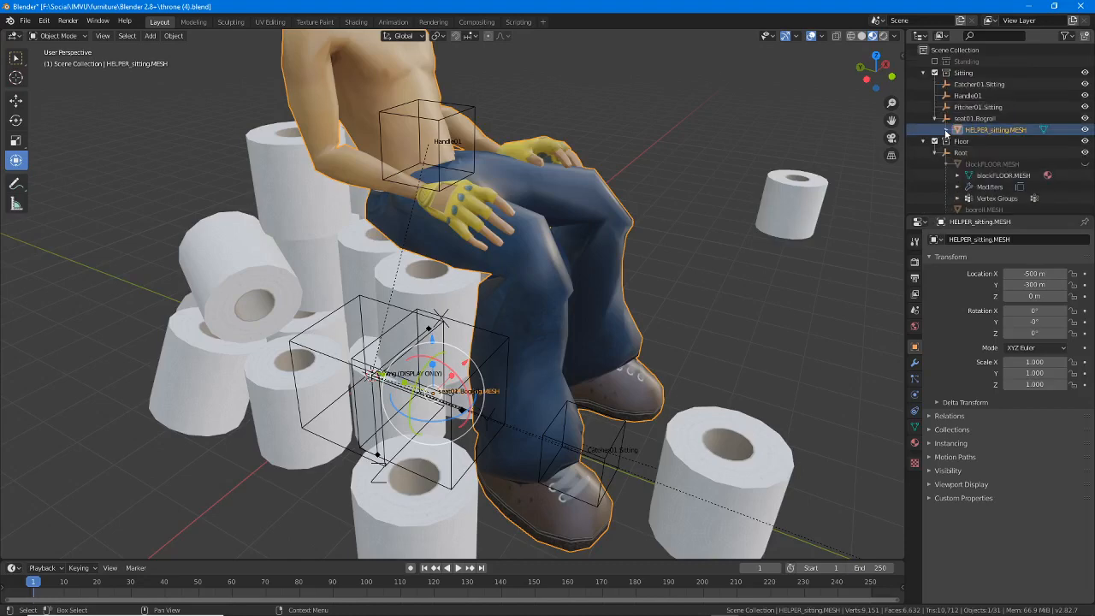
click(946, 130)
click(1083, 130)
scroll(396, 338, down, 2)
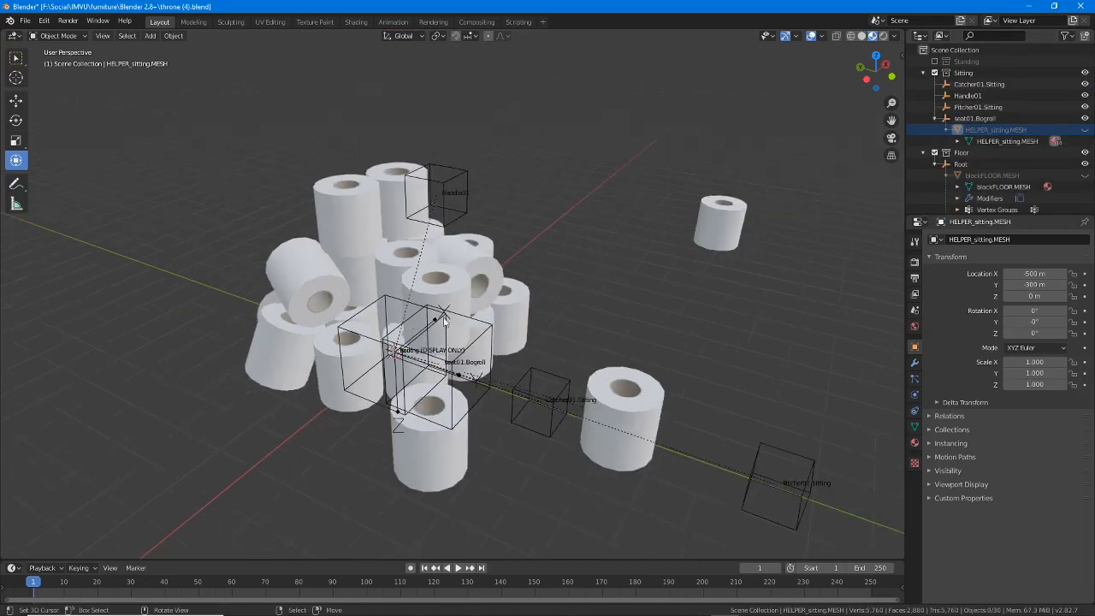
- Select the stacked toilet roll mesh bogroll.MESH and put it in Vertex Paint mode
middle_drag(389, 340, 278, 207)
scroll(432, 323, up, 2)
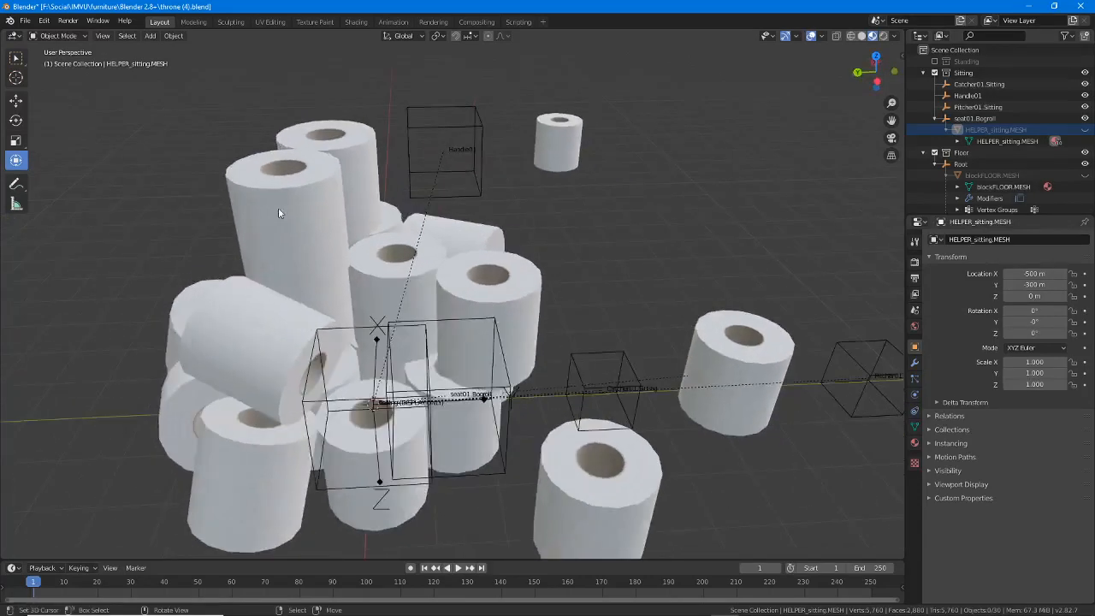
click(503, 289)
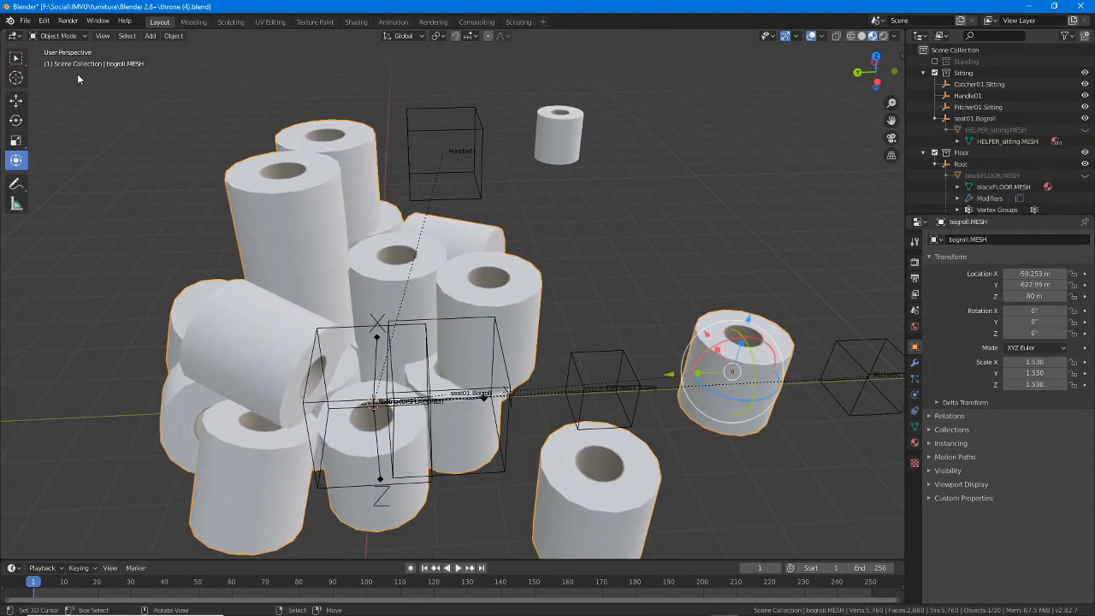
click(57, 35)
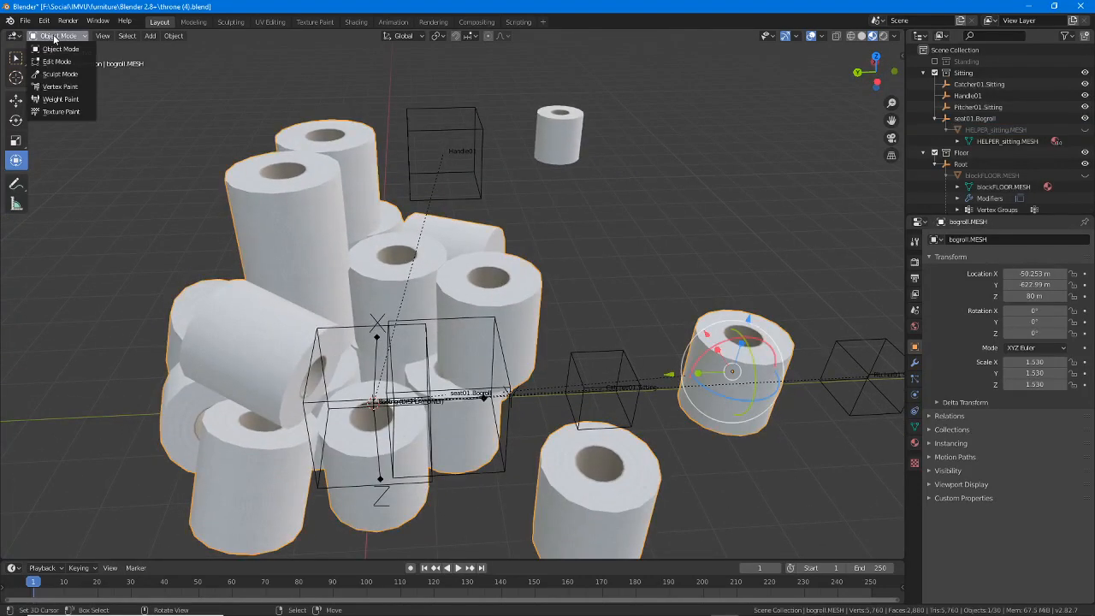
click(54, 87)
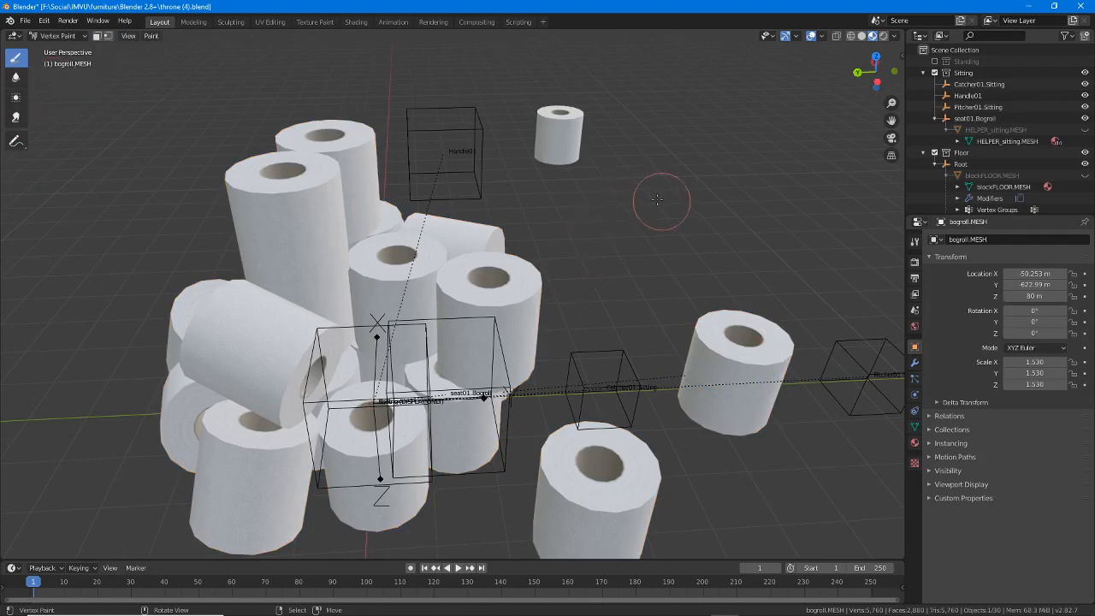
- Show the sidebar's active tool settings and darken the Draw brush colour to mid grey
click(127, 36)
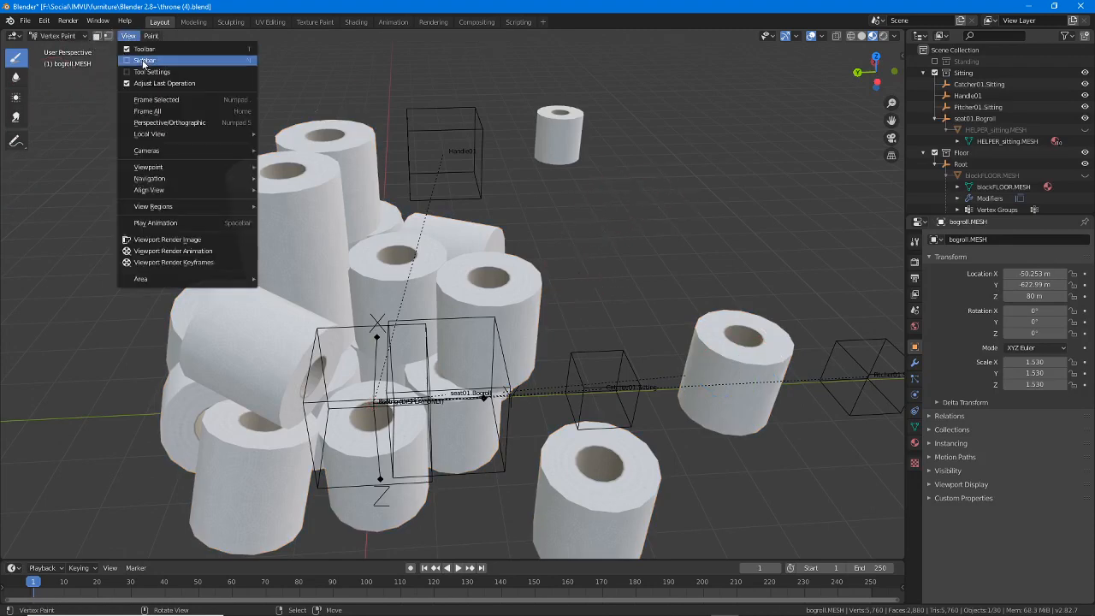
click(126, 64)
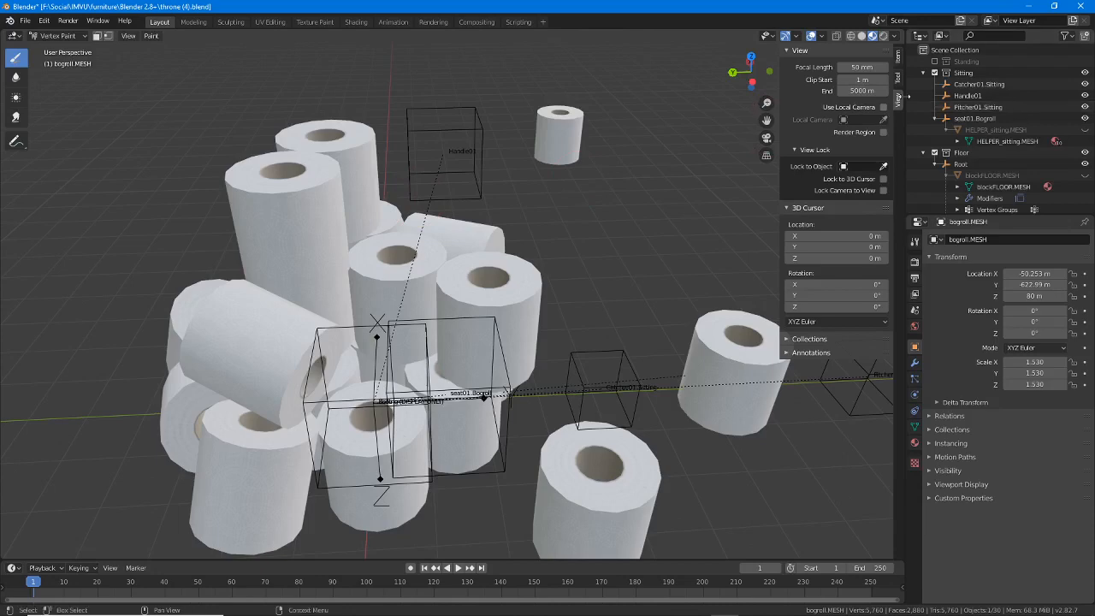
click(898, 77)
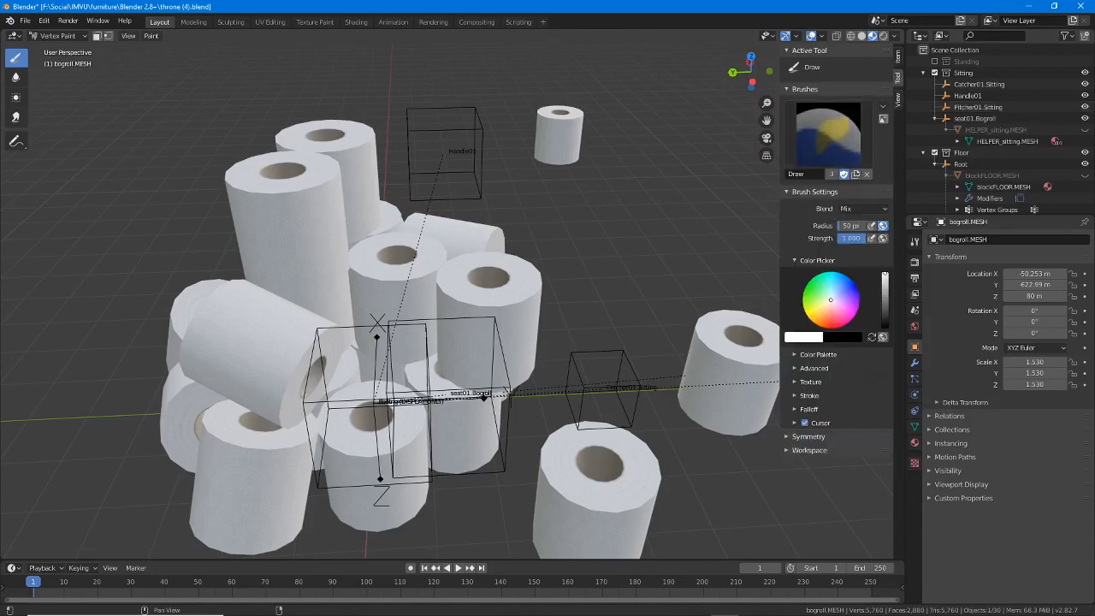
drag(884, 275, 885, 299)
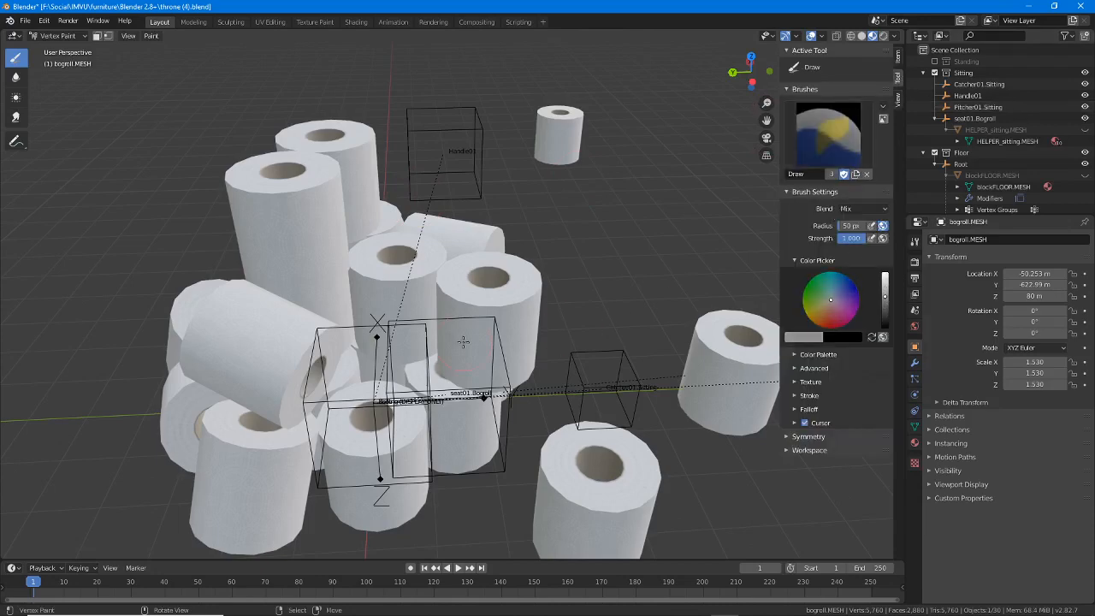
- Examine the undersides of the stacked rolls in Vertex Paint, and return the mesh to Object Mode
middle_drag(463, 342, 432, 141)
scroll(373, 324, up, 4)
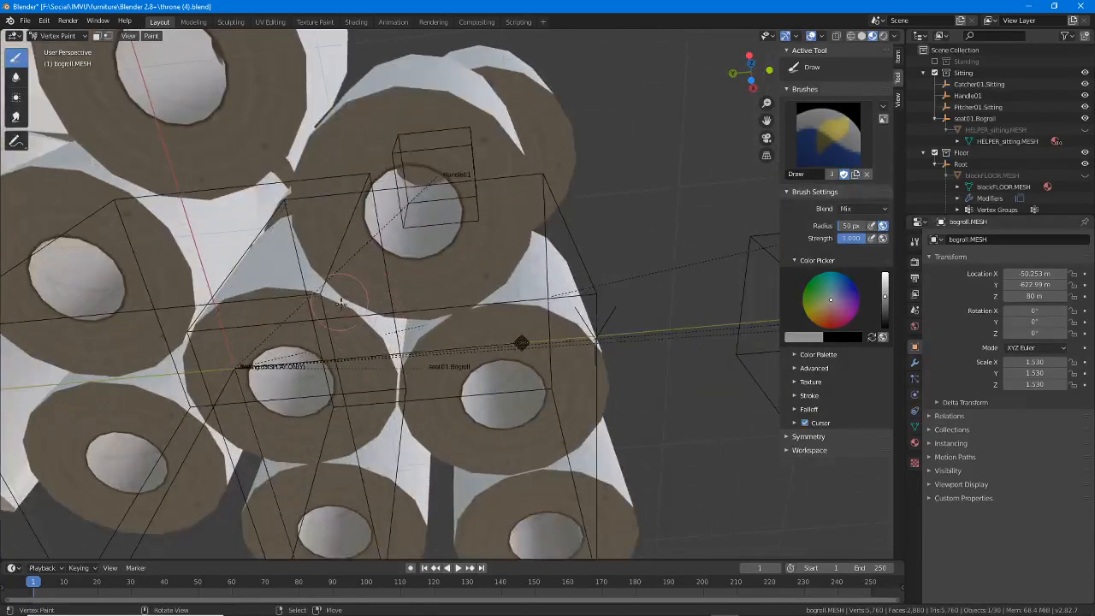
middle_drag(331, 293, 392, 301)
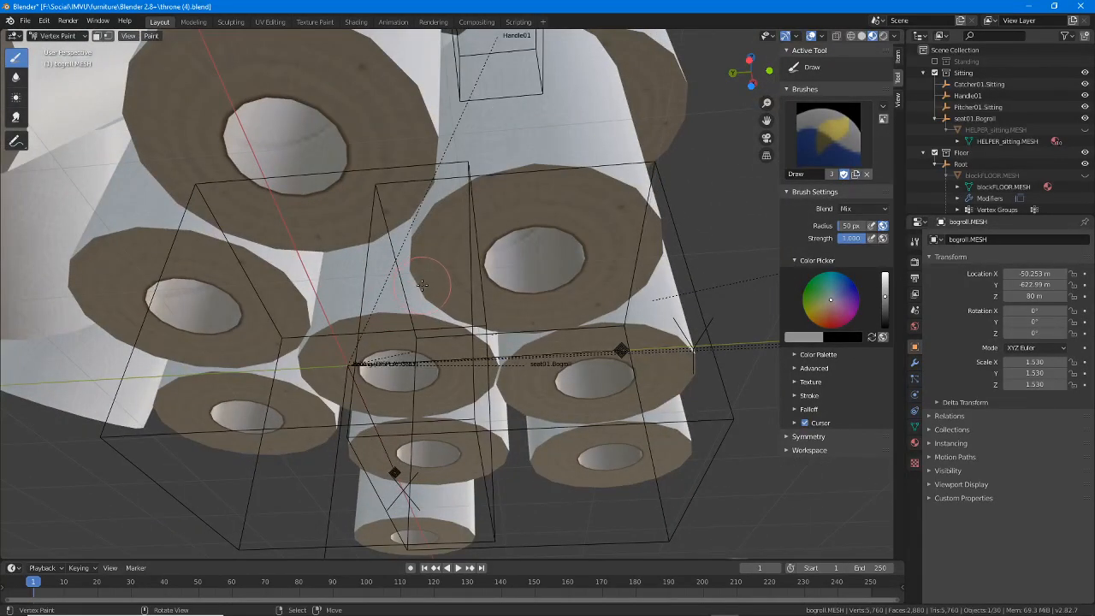
click(58, 35)
click(58, 49)
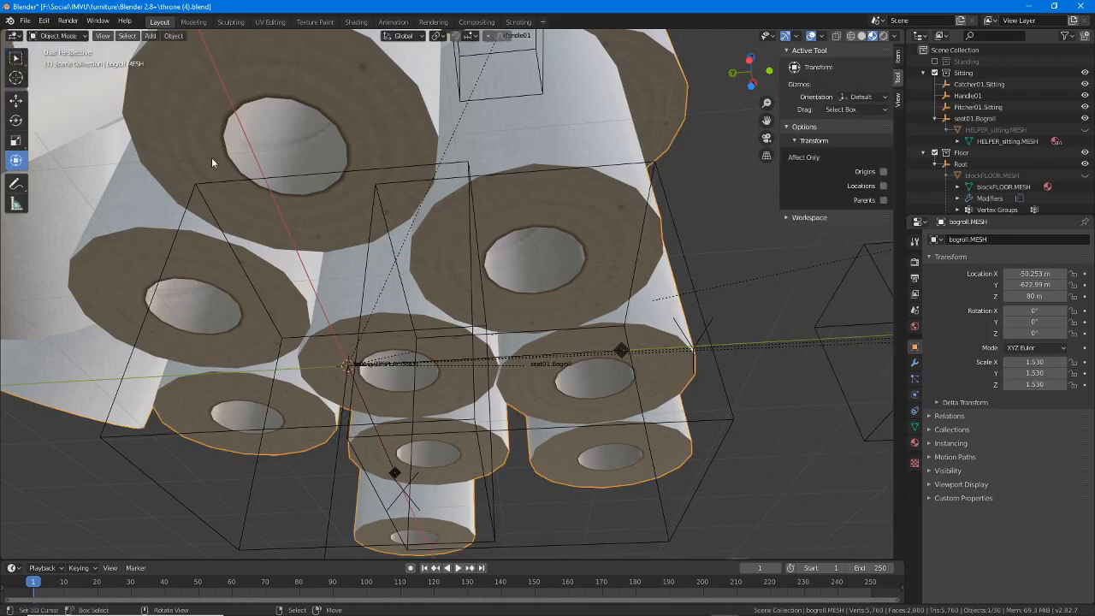
- Put bogroll.MESH back in Vertex Paint mode and switch the viewport to Solid shading
click(53, 36)
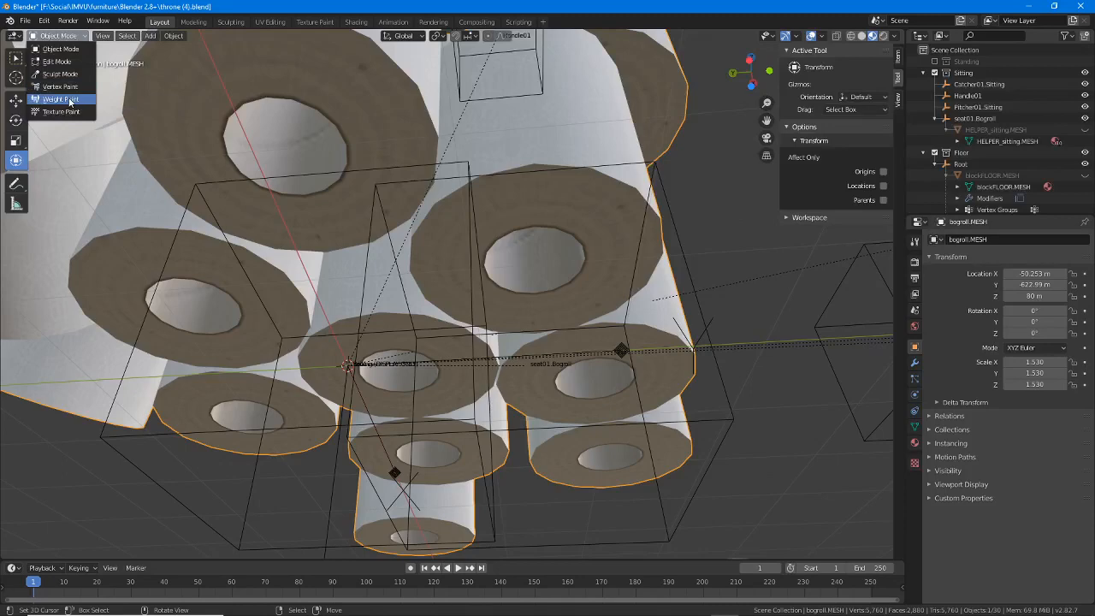
click(60, 86)
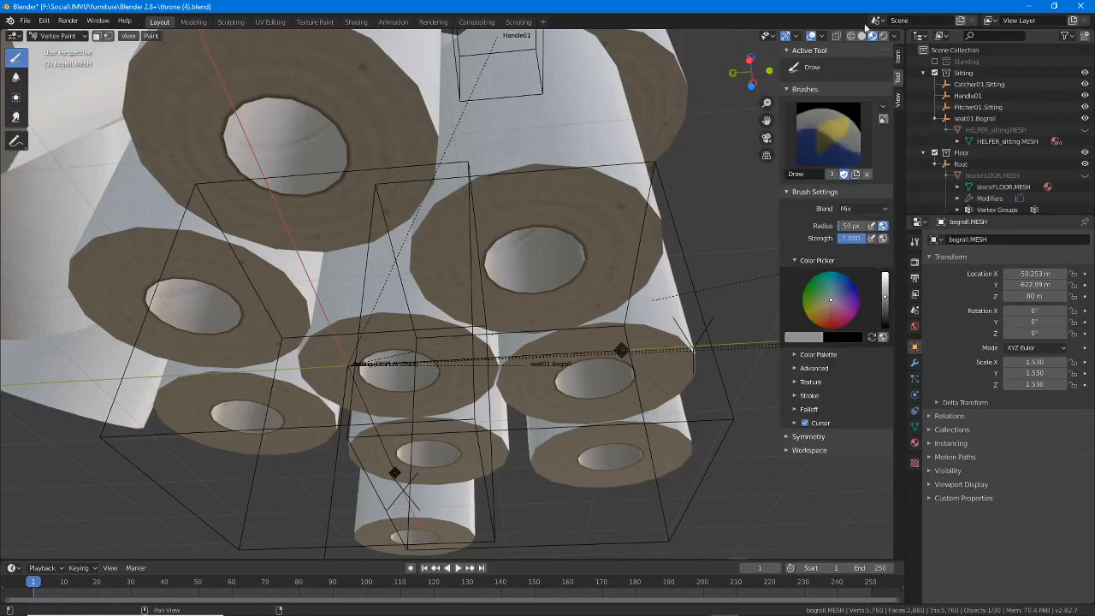
click(862, 36)
- Paint grey contact shading onto the central roll's underside where it meets the neighbouring rolls
middle_drag(462, 359, 399, 351)
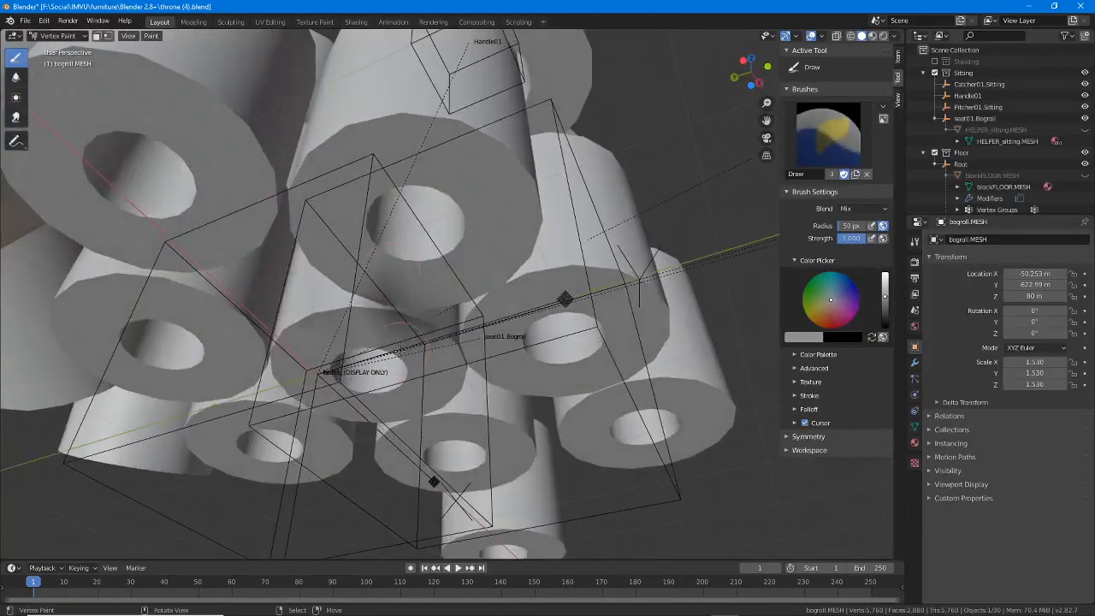
middle_drag(306, 325, 490, 292)
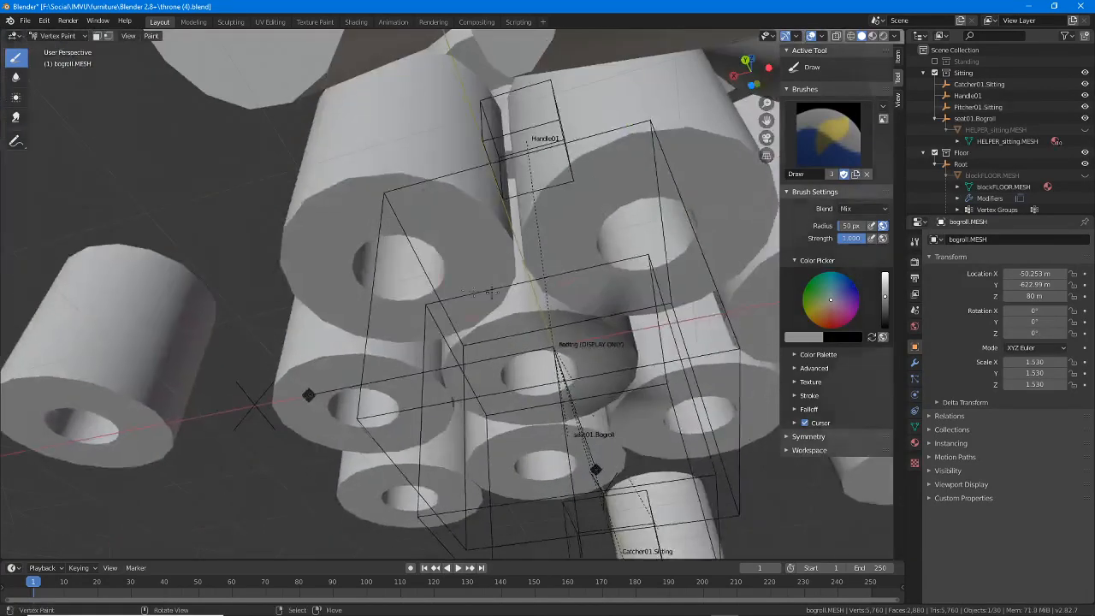
mouse_move(507, 328)
middle_down()
mouse_move(531, 363)
mouse_move(441, 292)
mouse_move(452, 246)
middle_up()
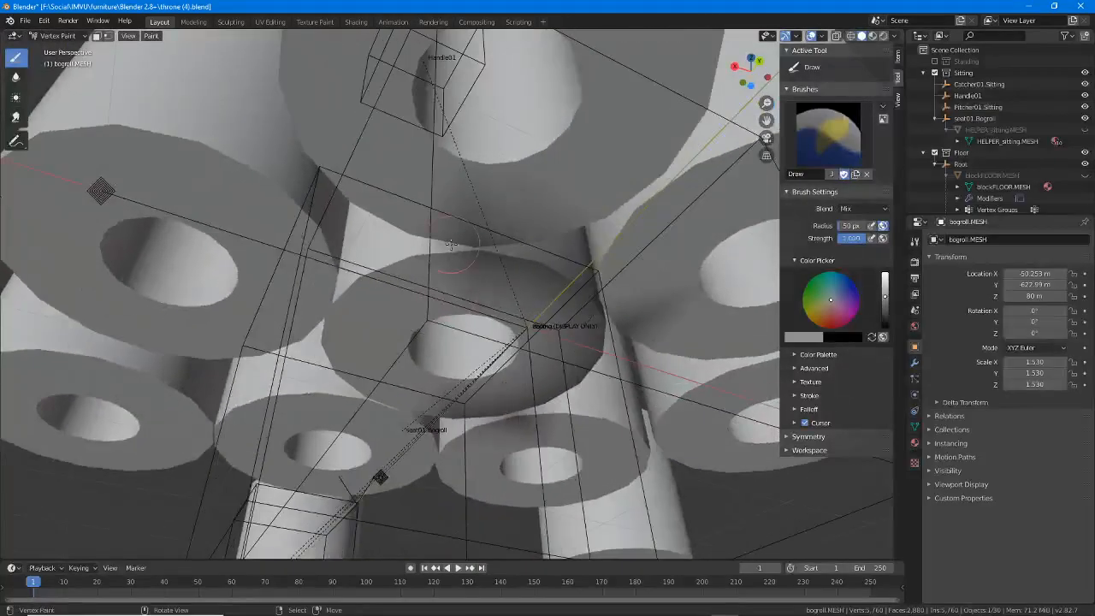
middle_drag(377, 258, 505, 273)
click(511, 279)
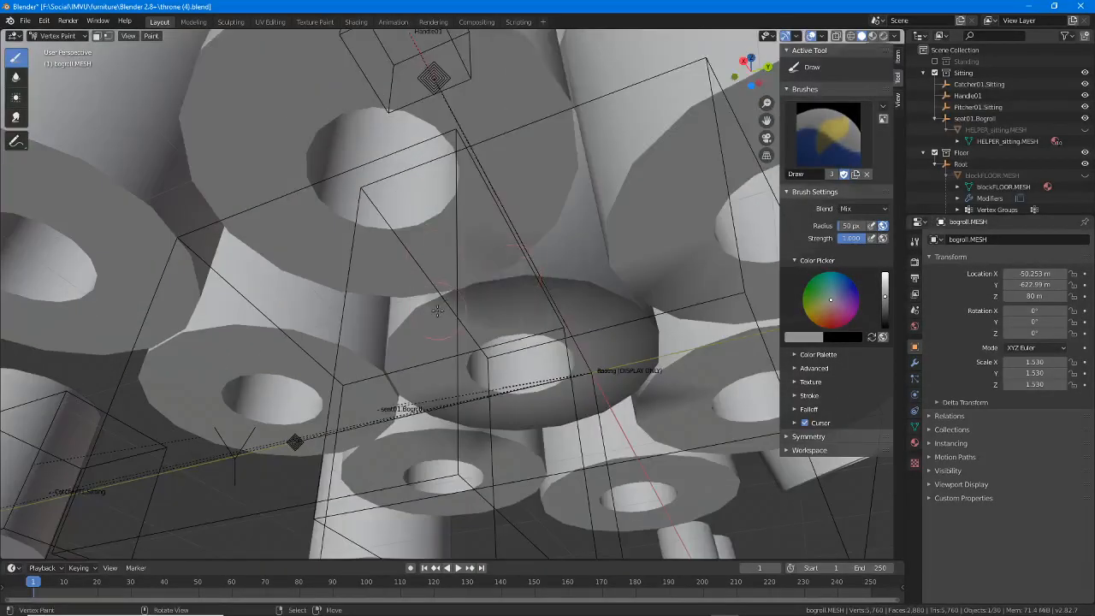
- Cover the rest of the central roll's underside with grey paint, working all around its hole
click(402, 299)
middle_drag(385, 284, 504, 324)
click(489, 295)
click(432, 303)
click(422, 375)
mouse_move(422, 374)
middle_down()
mouse_move(536, 305)
mouse_move(550, 315)
middle_up()
mouse_move(583, 316)
mouse_down()
mouse_move(551, 397)
mouse_move(501, 380)
mouse_up()
mouse_move(497, 350)
middle_down()
mouse_move(466, 315)
mouse_move(459, 386)
middle_up()
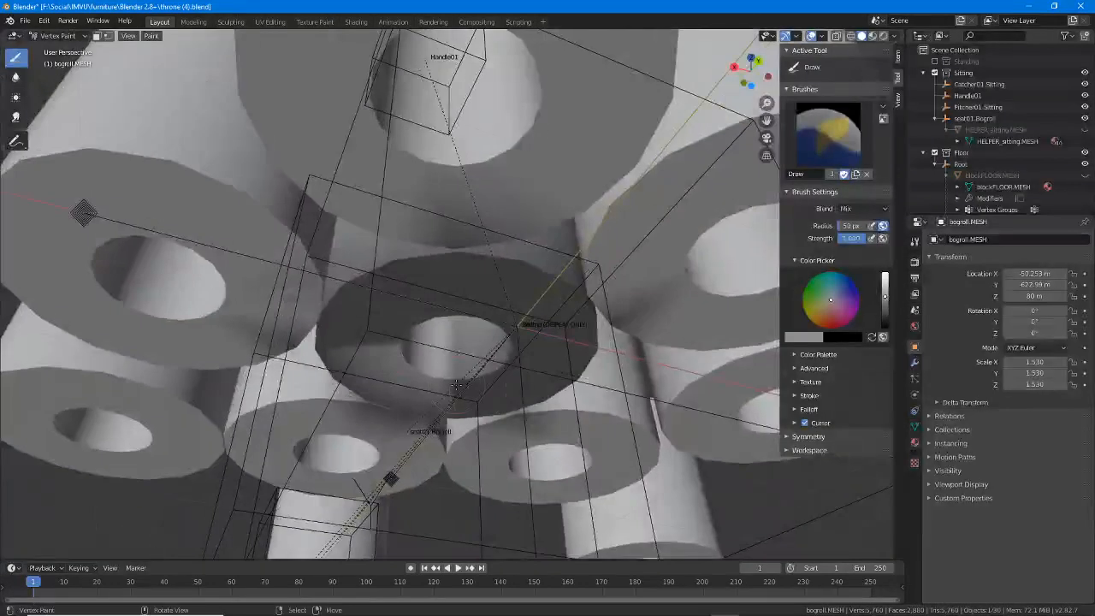
mouse_move(458, 387)
mouse_down()
mouse_move(406, 340)
mouse_move(406, 313)
mouse_move(405, 372)
mouse_up()
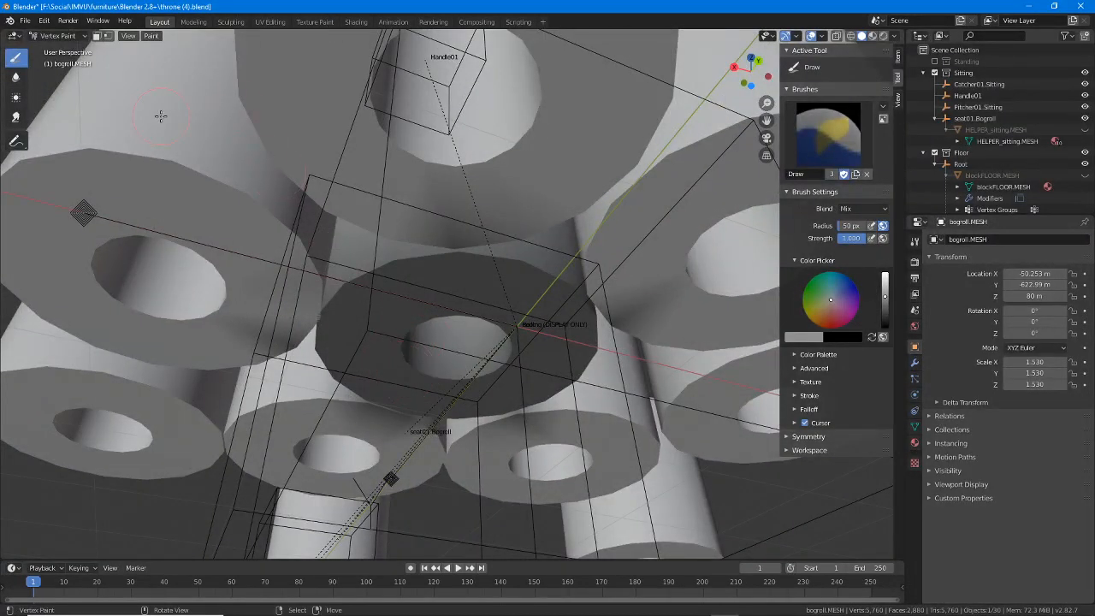
- Enable the vertex selection mask and compare the painted rolls in Material Preview, Rendered and Solid shading
click(106, 37)
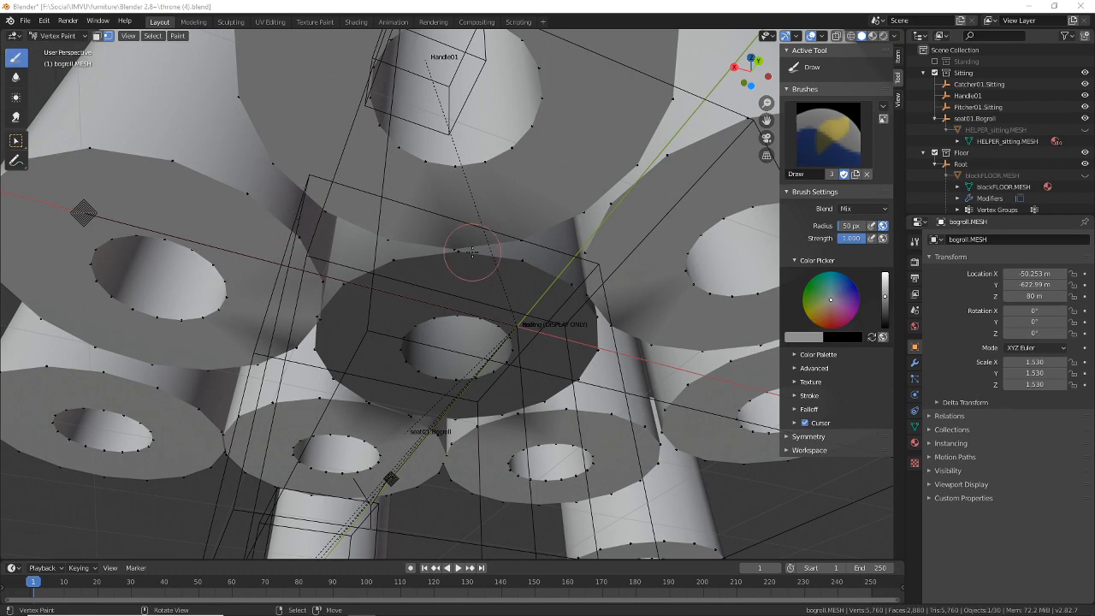
mouse_move(472, 253)
middle_down()
mouse_move(498, 250)
mouse_move(440, 281)
middle_up()
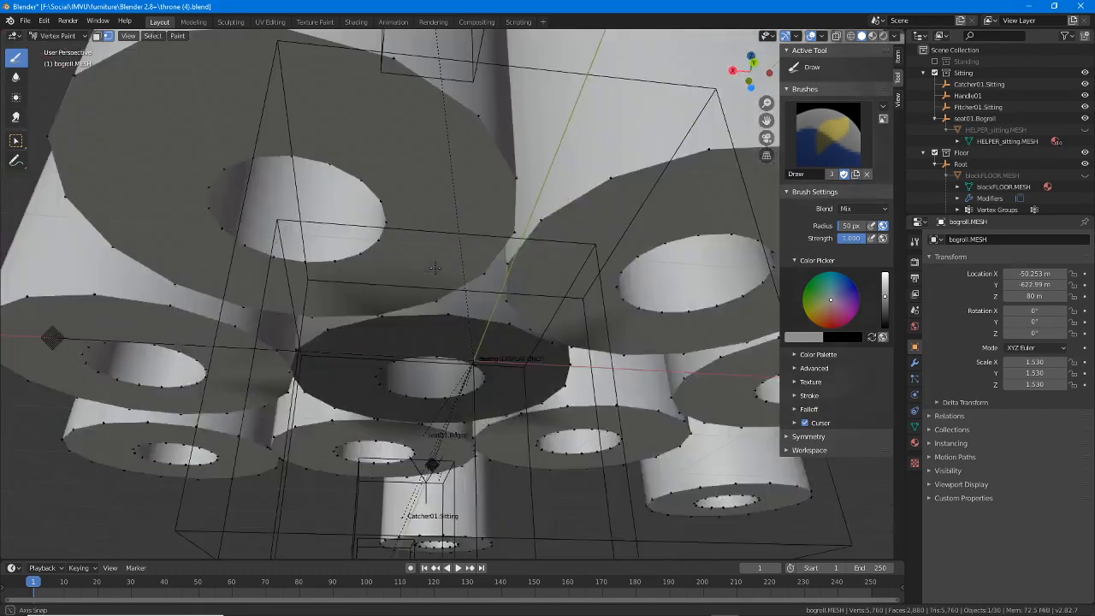
click(873, 36)
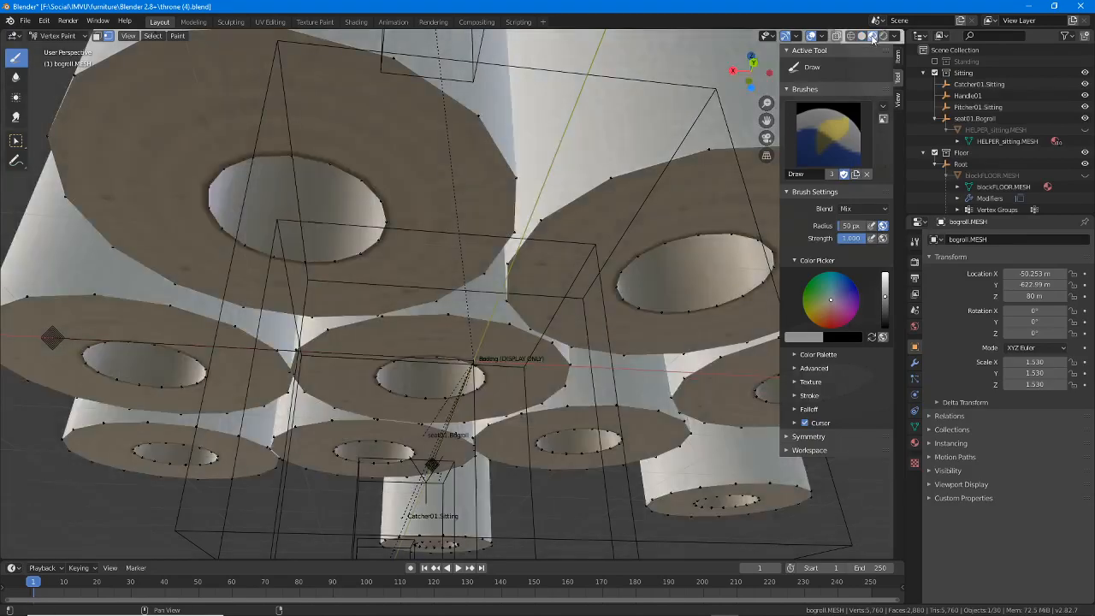
mouse_move(487, 291)
middle_down()
mouse_move(411, 248)
mouse_move(333, 242)
mouse_move(684, 257)
middle_up()
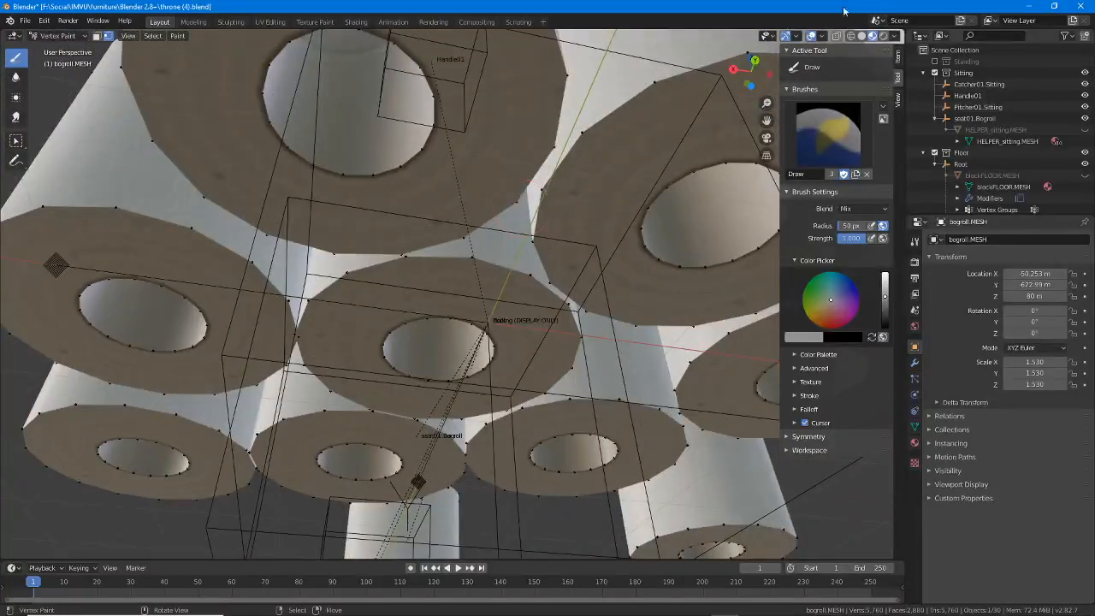
click(883, 37)
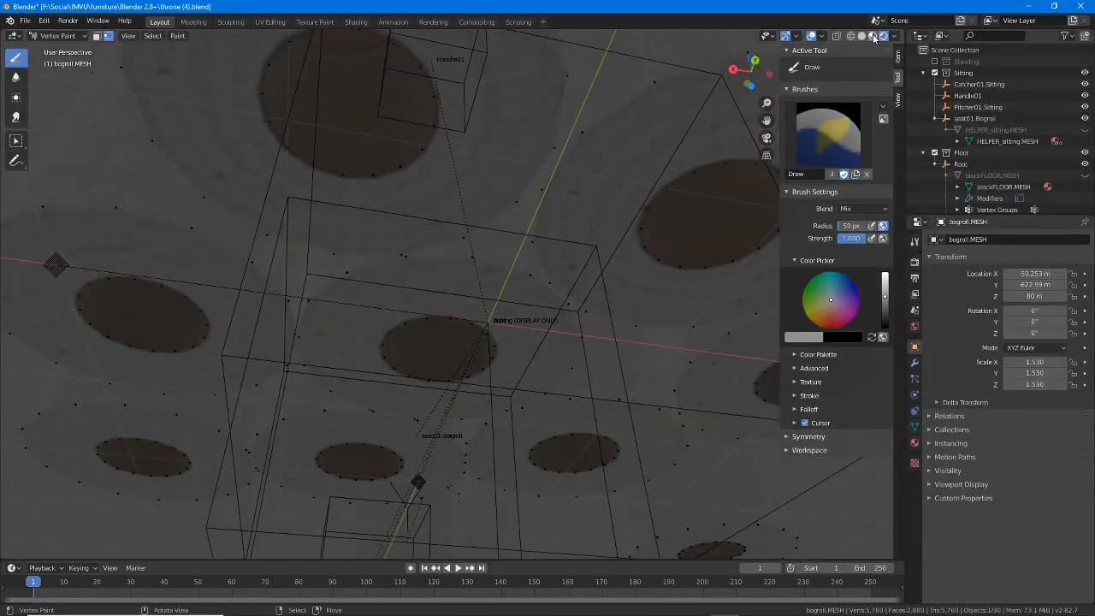
click(872, 37)
mouse_move(448, 269)
middle_down()
mouse_move(399, 270)
mouse_move(359, 295)
mouse_move(284, 282)
mouse_move(431, 296)
mouse_move(373, 322)
middle_up()
click(861, 36)
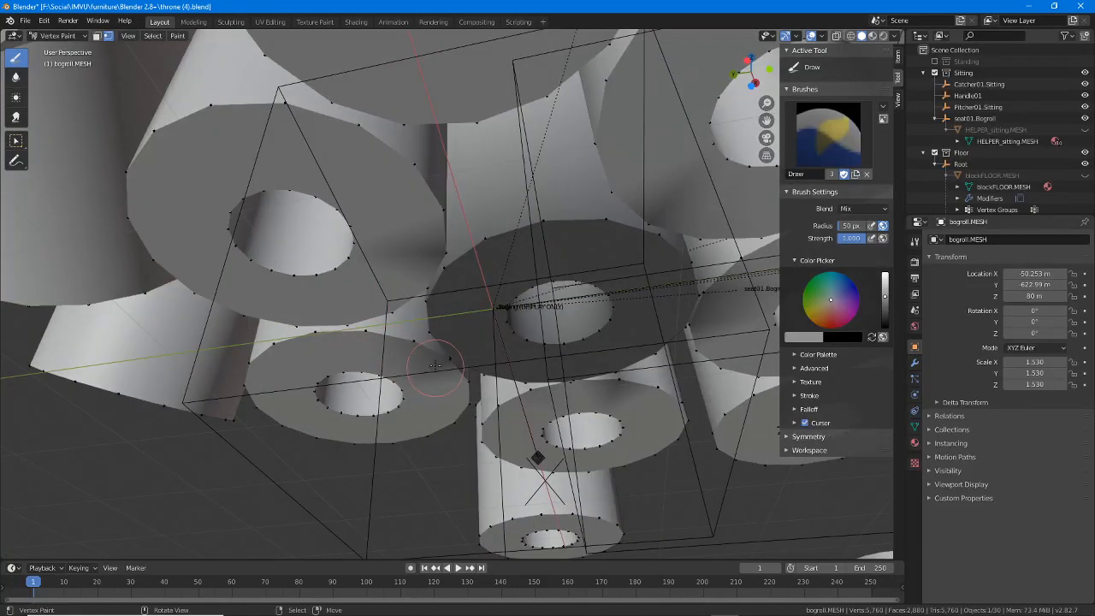
- Compare how the painted undersides display in Object Mode and in Vertex Paint mode
middle_drag(435, 366, 506, 384)
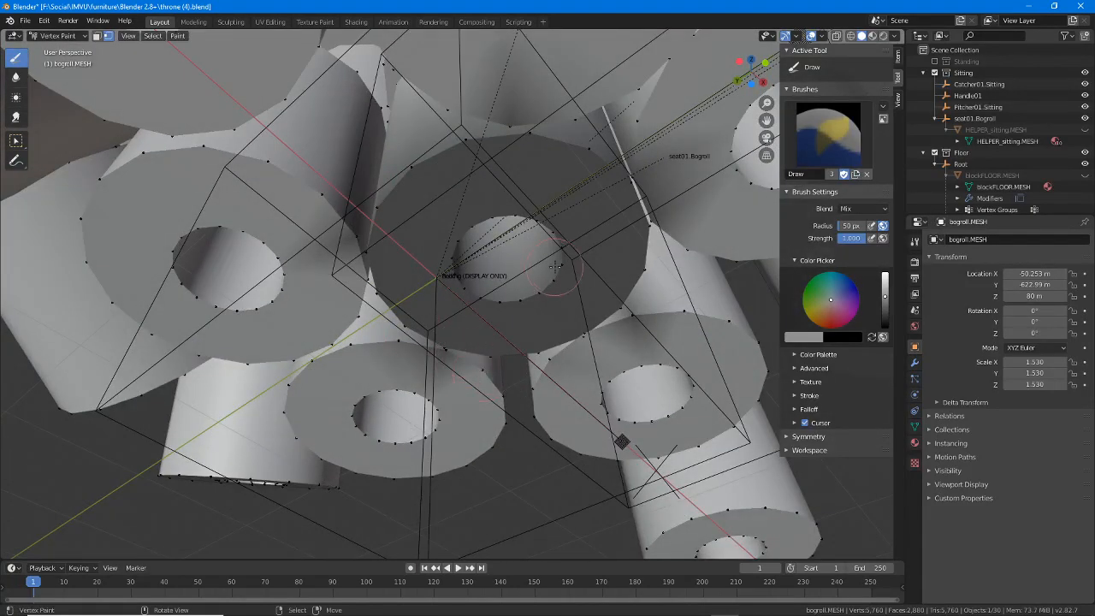
middle_drag(558, 258, 552, 238)
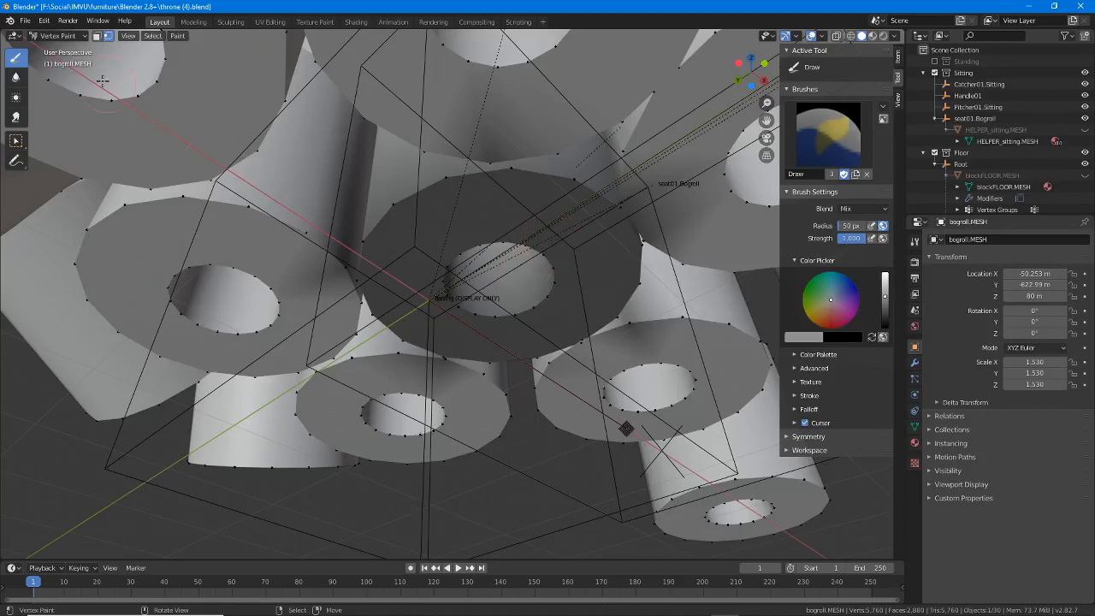
click(59, 35)
click(53, 49)
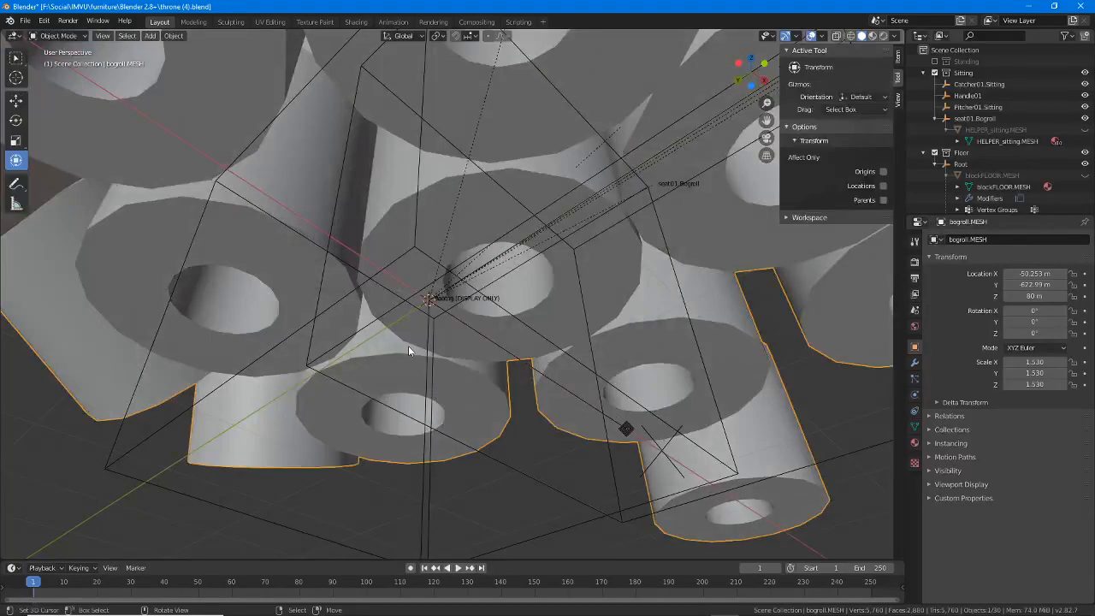
click(59, 35)
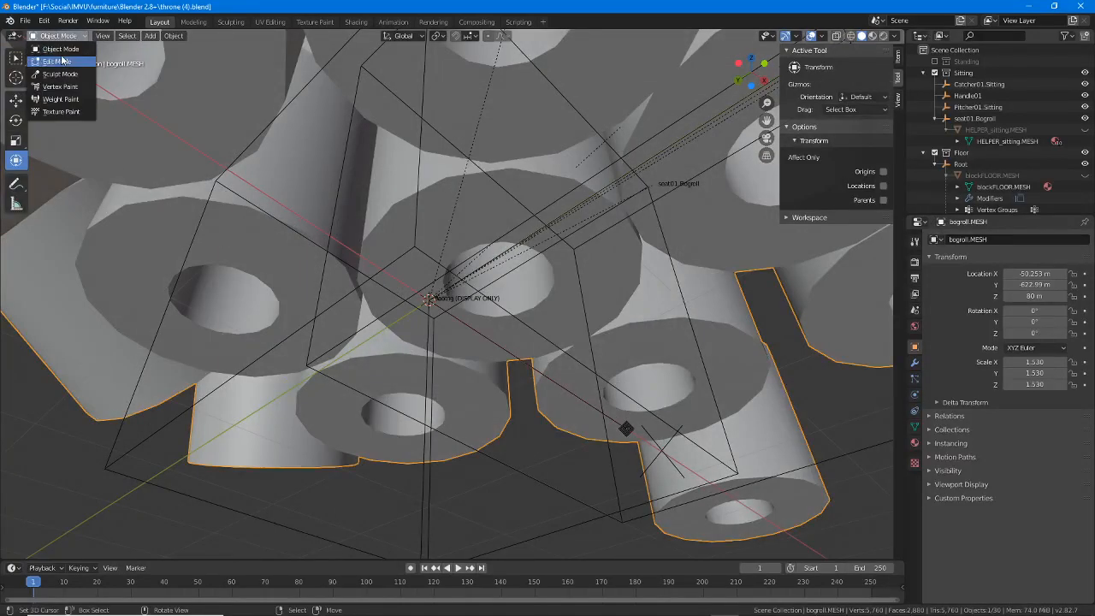
click(60, 87)
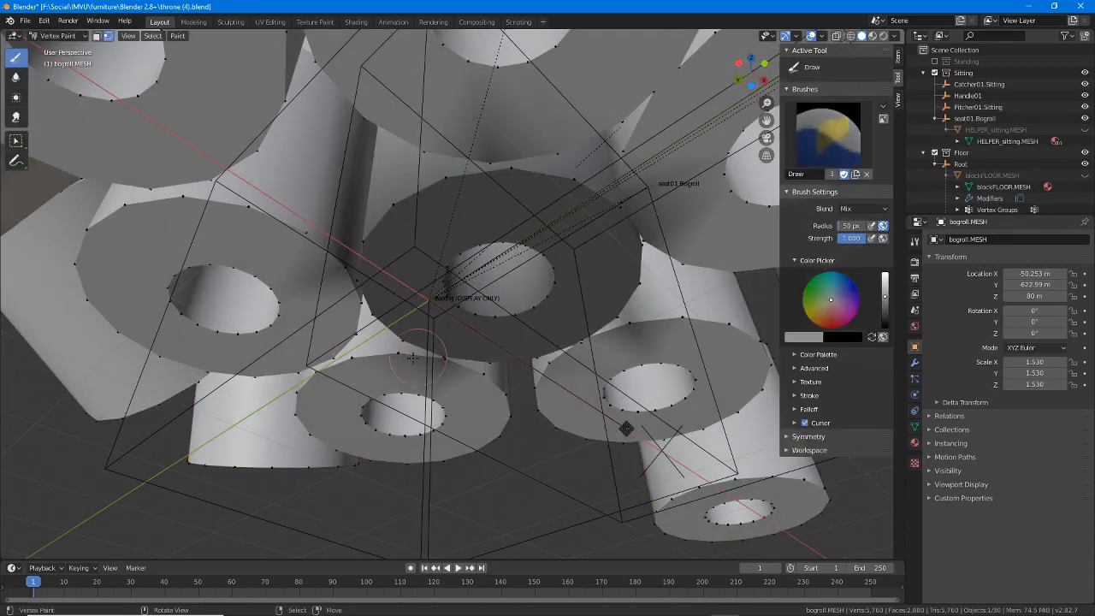
- Lighten the Draw brush's grey slightly and check the rolls in Material Preview before returning to Solid shading
mouse_move(884, 296)
mouse_down()
mouse_move(885, 281)
mouse_move(884, 293)
mouse_up()
middle_drag(409, 325, 461, 348)
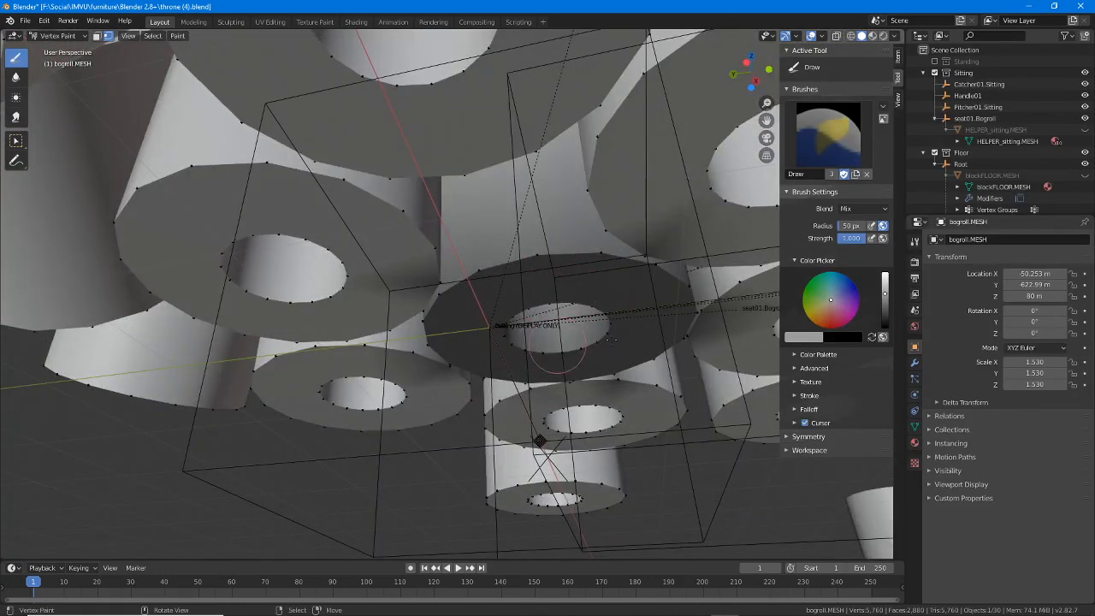
click(871, 36)
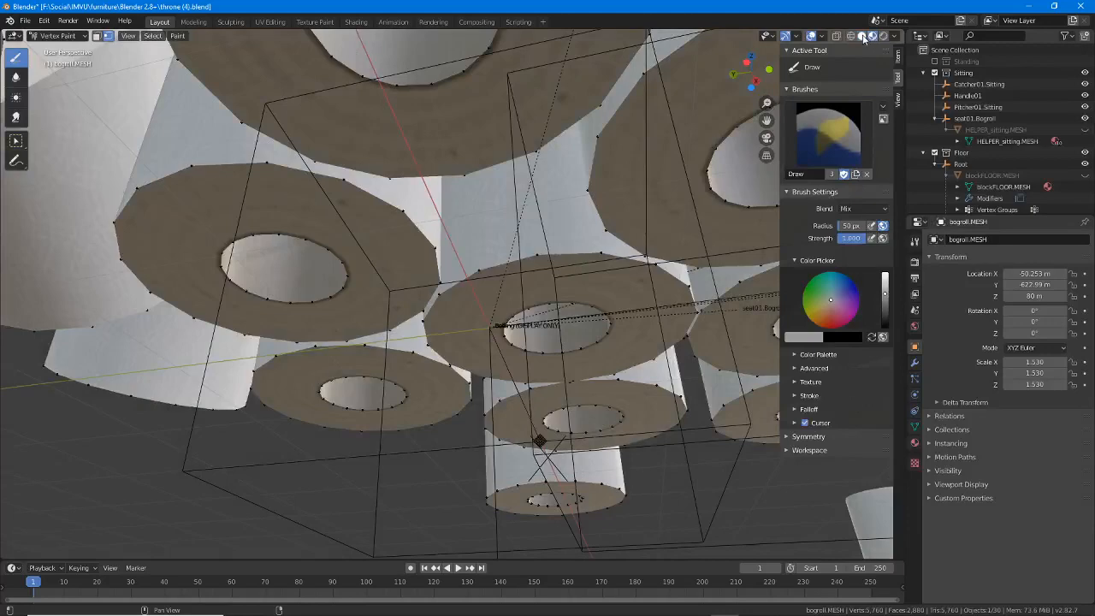
click(861, 36)
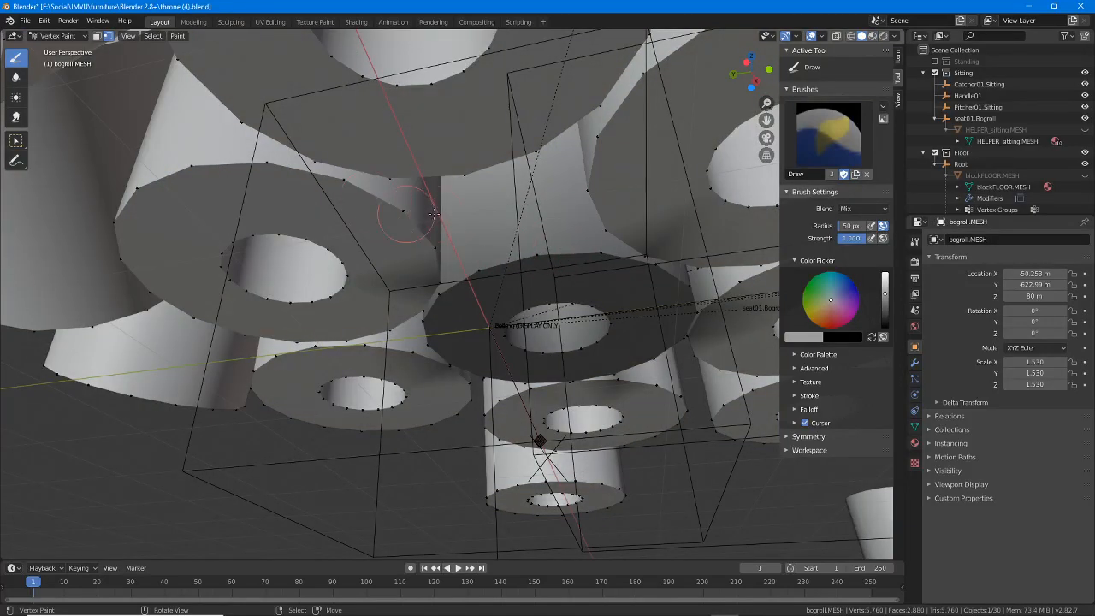
- Check the viewport overlay options, inspect the rolls in Wireframe with and without X-ray, and return to Solid shading
middle_drag(418, 229, 355, 218)
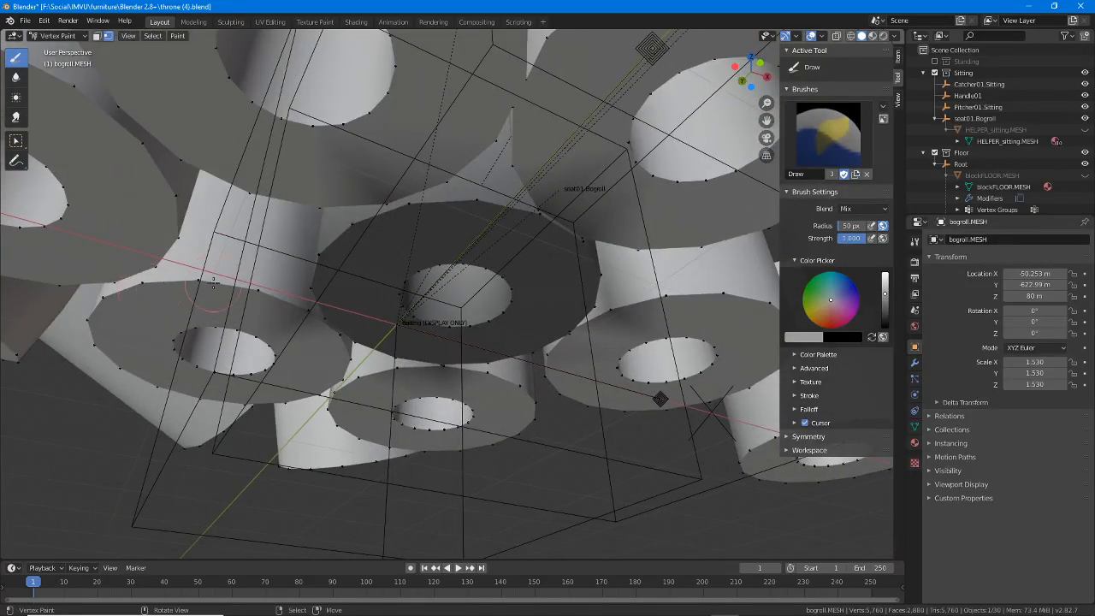
middle_drag(278, 284, 402, 239)
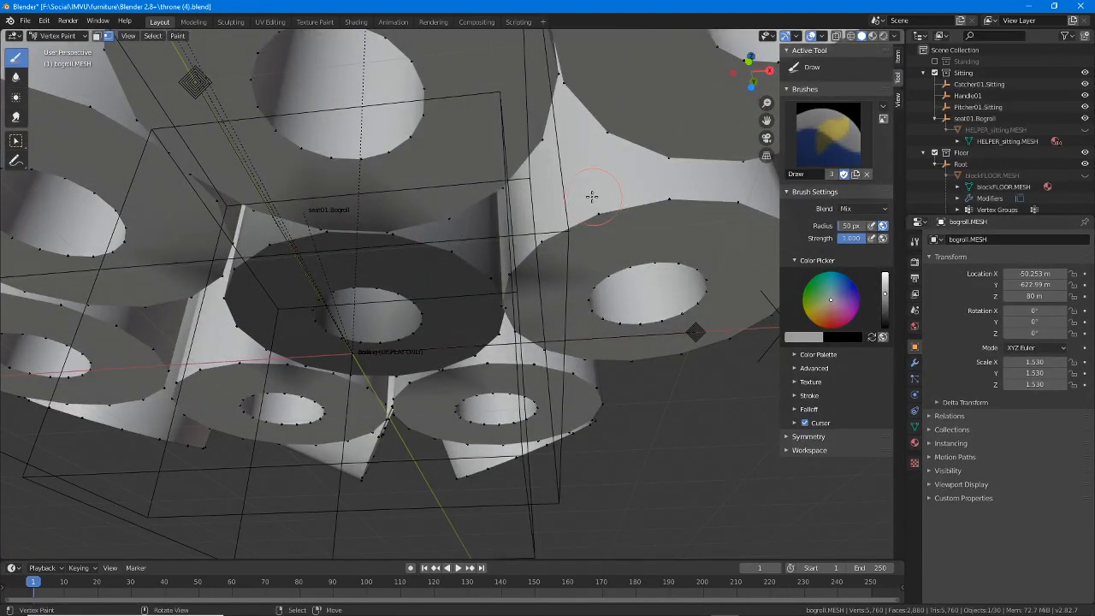
click(822, 36)
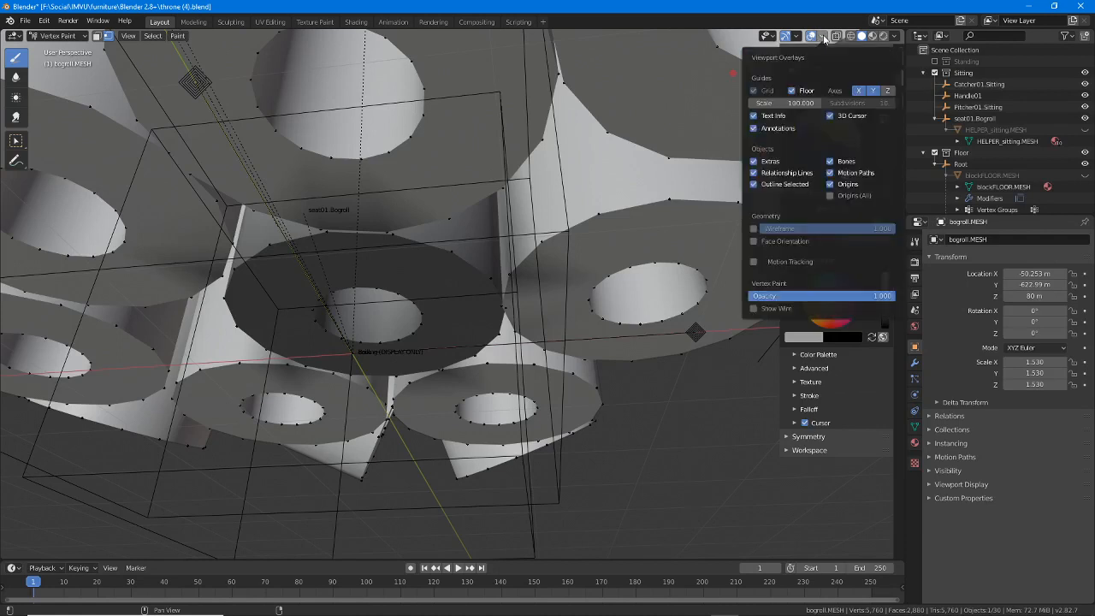
click(823, 37)
click(852, 36)
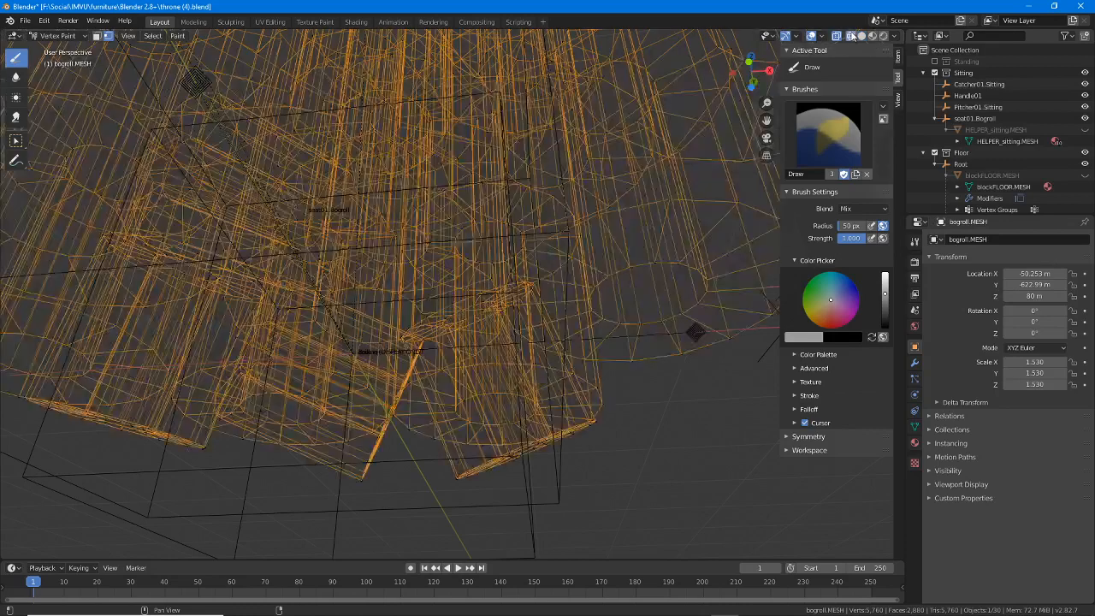
click(861, 36)
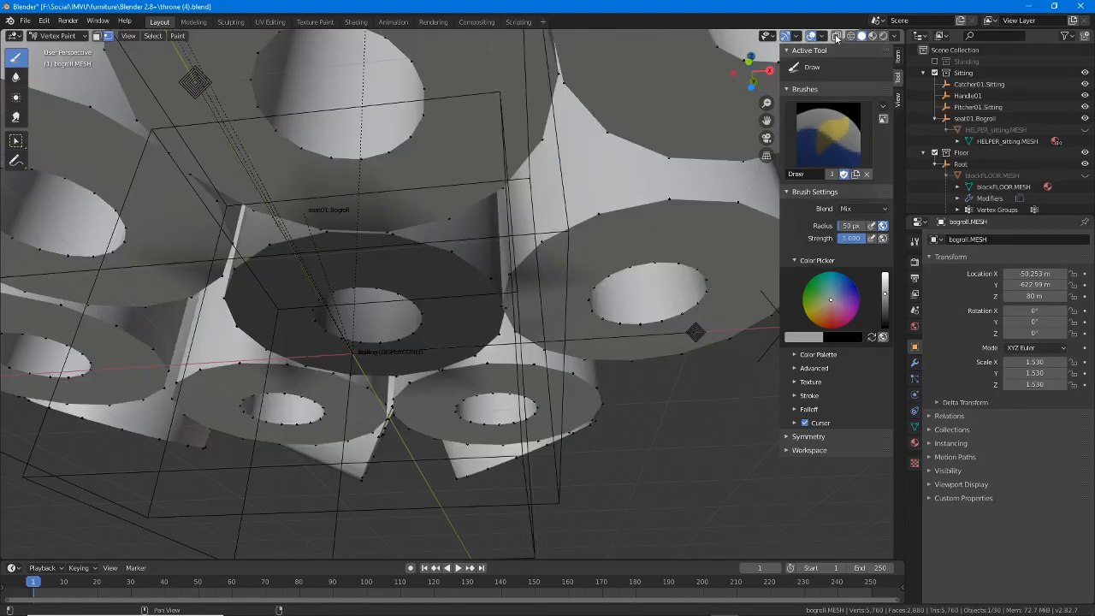
click(850, 37)
click(836, 36)
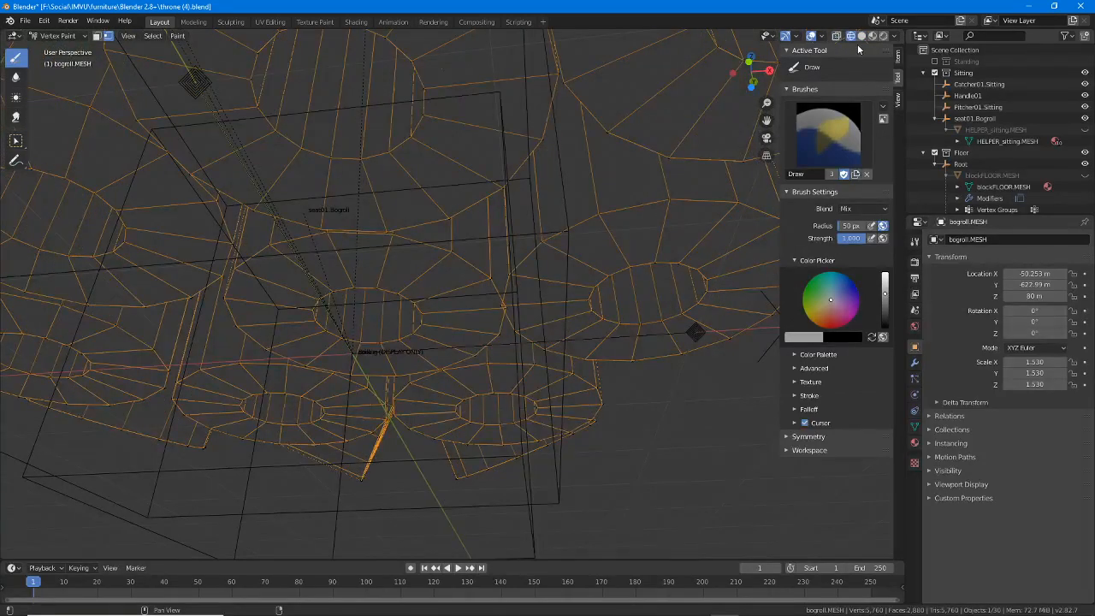
click(861, 36)
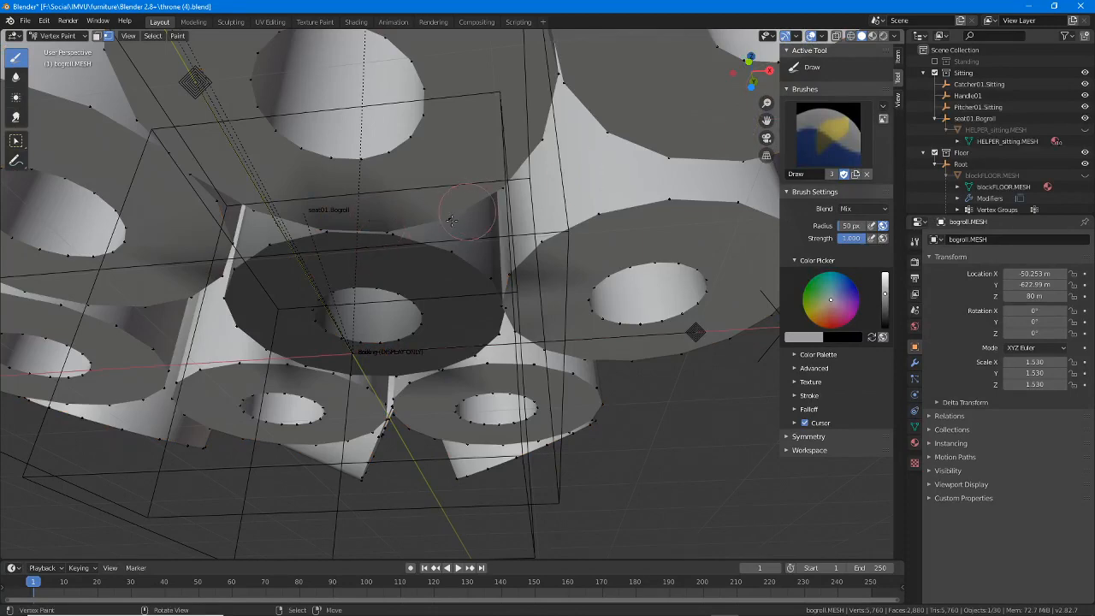
- Turn off the vertex selection mask and paint grey contact shading on the lower rolls where they meet the larger rolls above
middle_drag(626, 207, 574, 268)
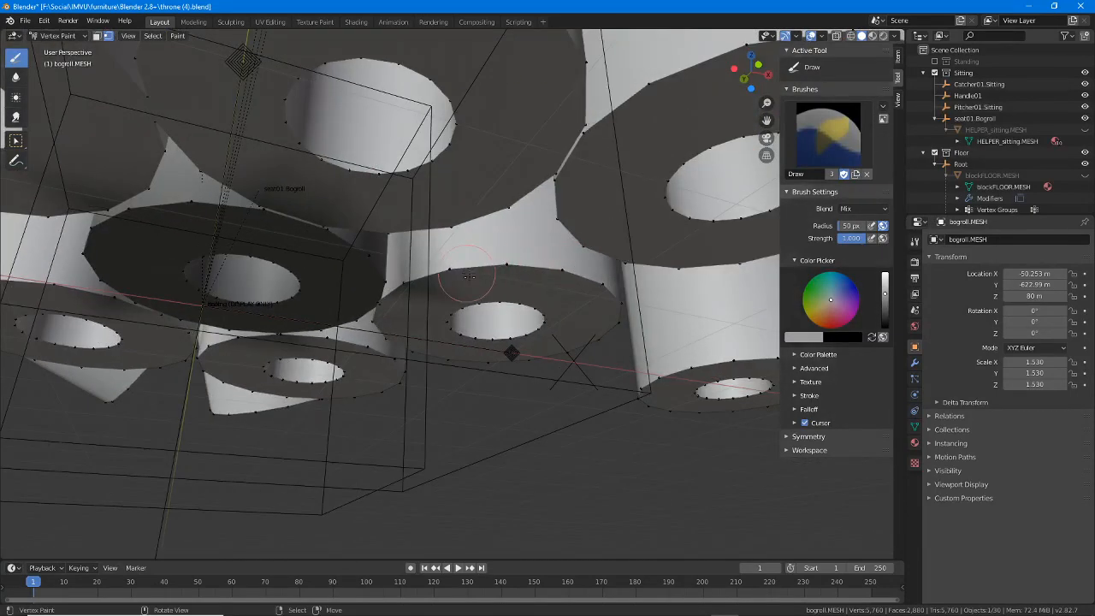
middle_drag(468, 275, 405, 242)
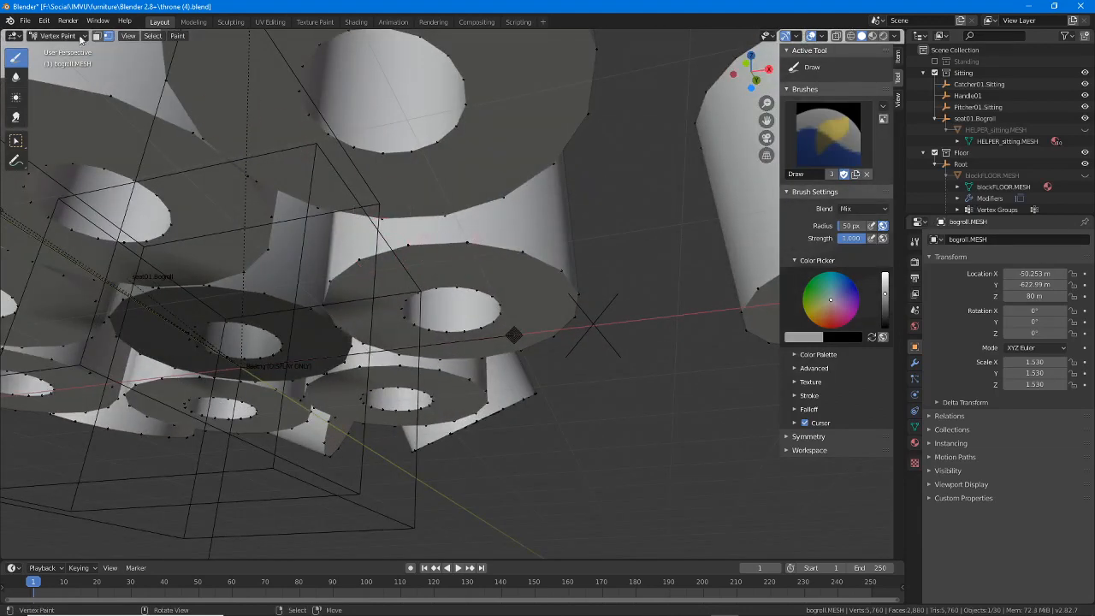
click(106, 36)
middle_drag(359, 327, 407, 308)
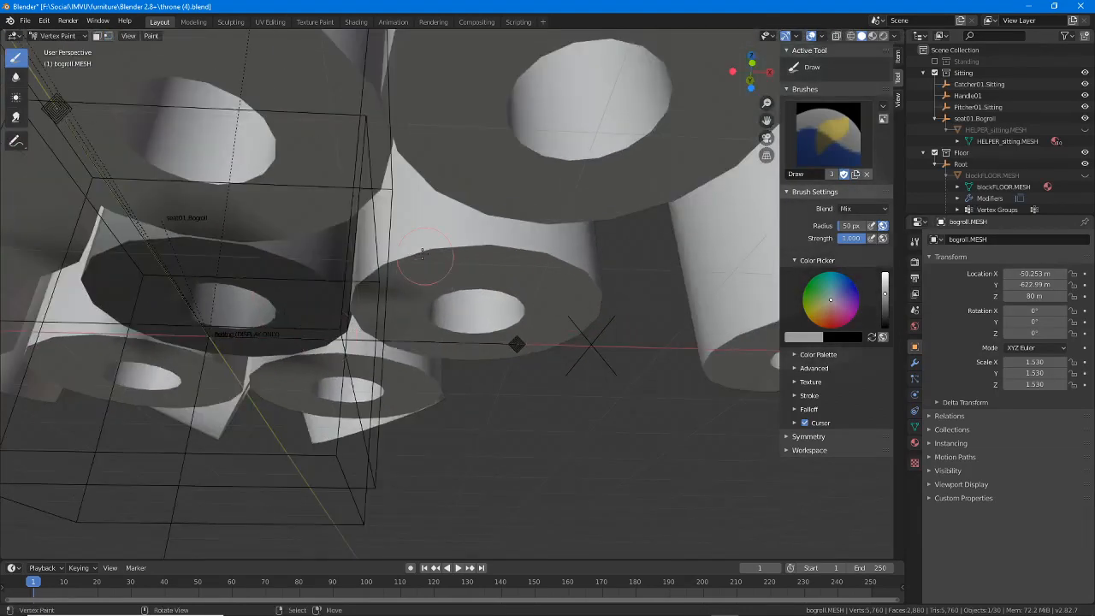
drag(407, 282, 423, 246)
middle_drag(458, 249, 496, 252)
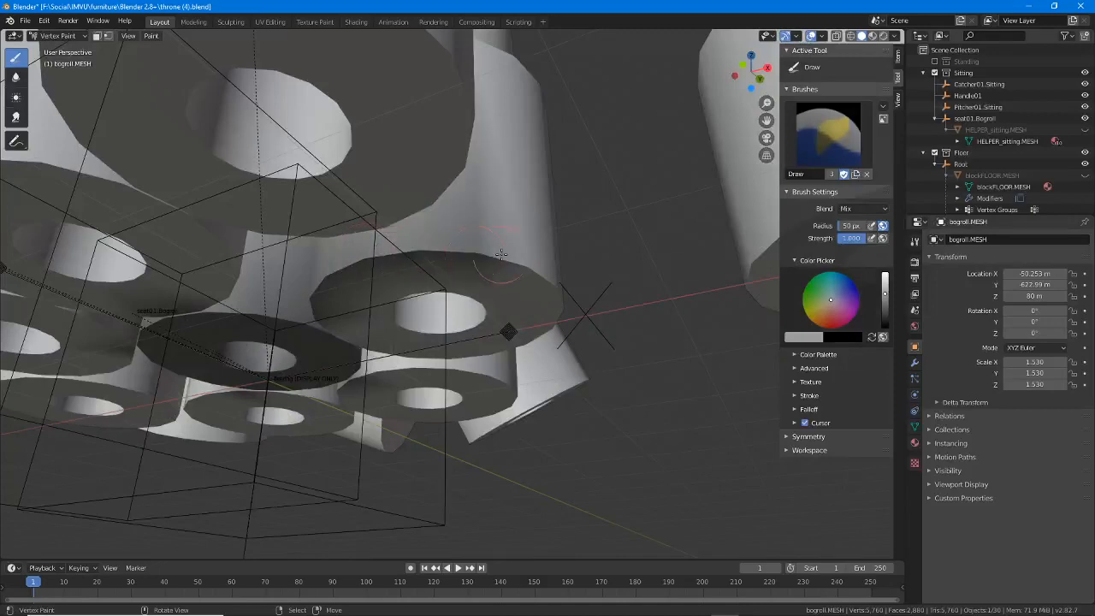
middle_drag(419, 254, 477, 250)
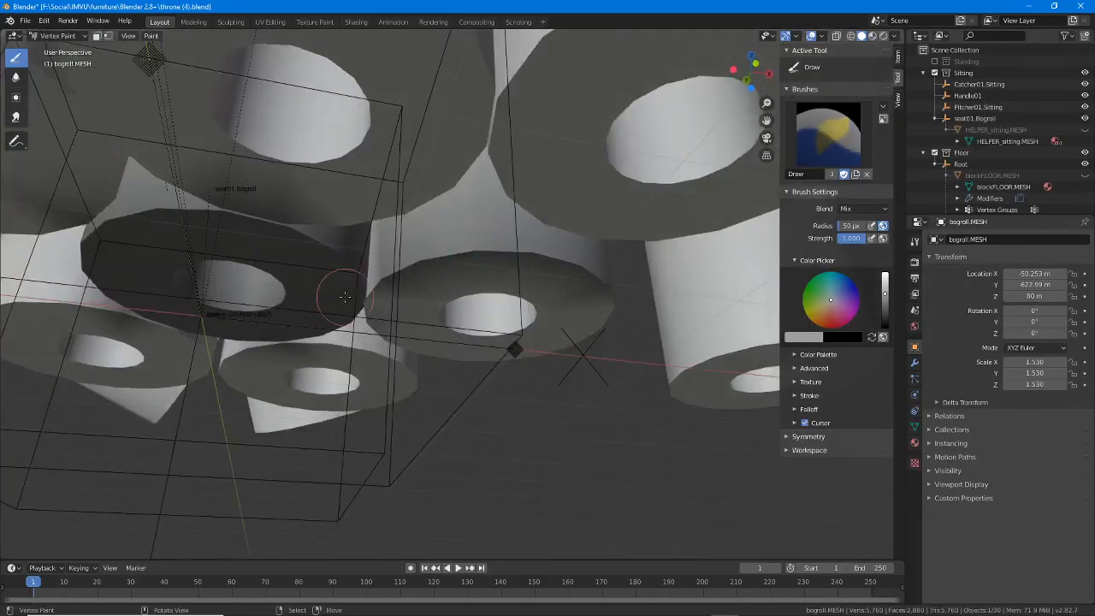
- Continue the grey contact shading around the bottom cluster, covering the undersides and sides where neighbouring rolls touch
middle_drag(389, 276, 415, 205)
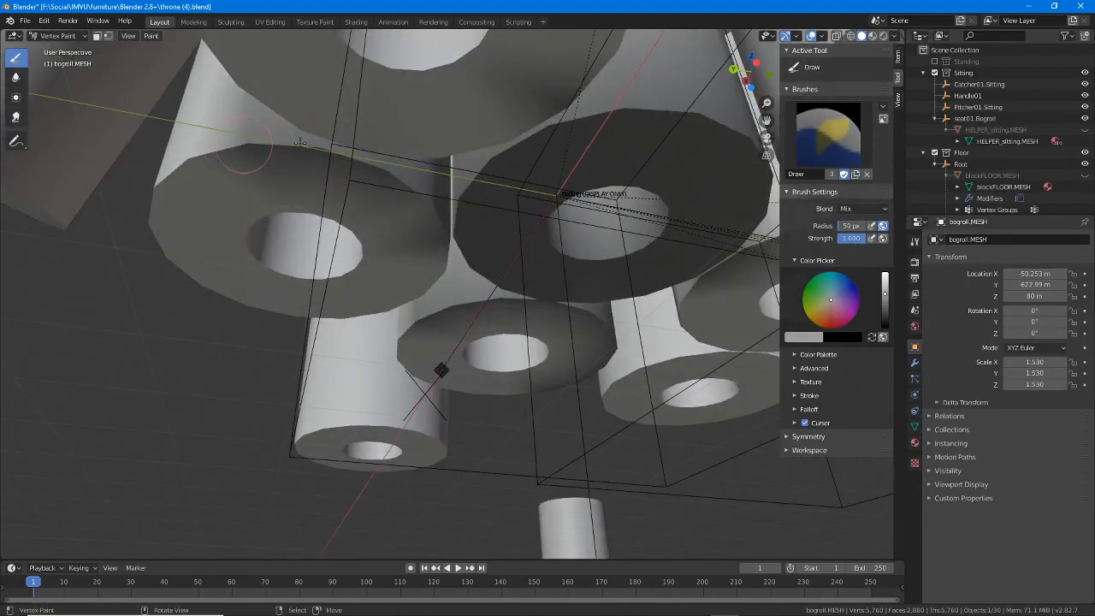
middle_drag(303, 158, 528, 258)
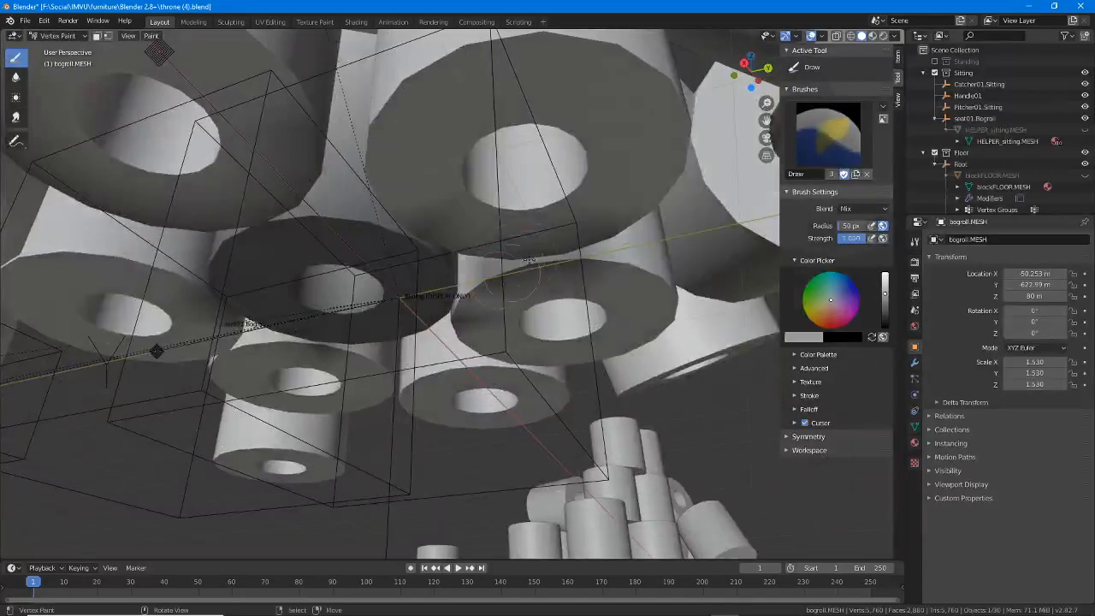
middle_drag(459, 294, 494, 302)
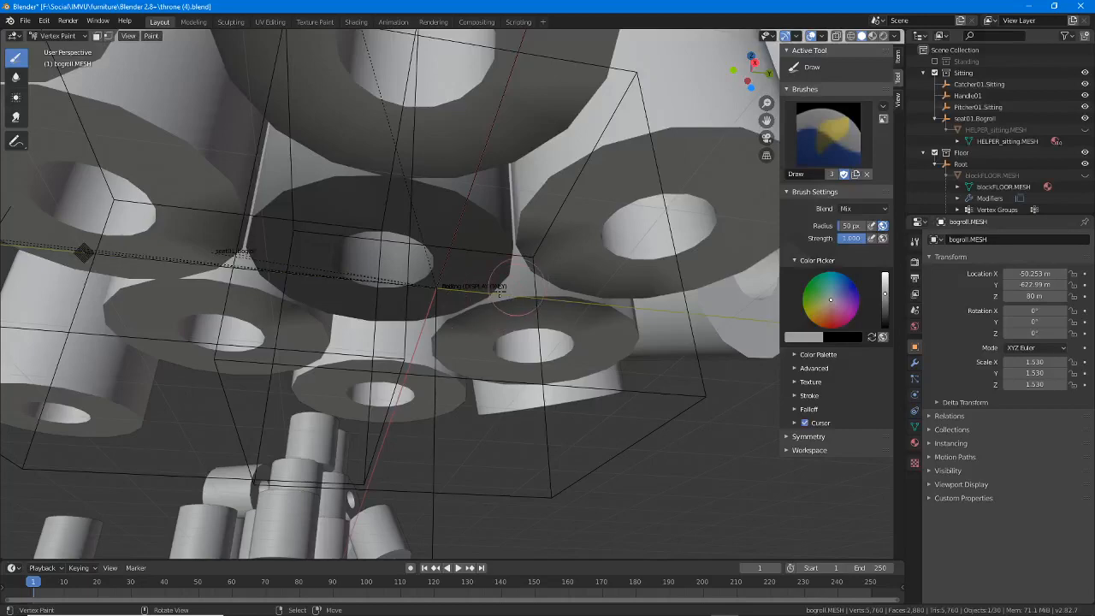
mouse_move(552, 271)
middle_down()
mouse_move(578, 248)
mouse_move(599, 286)
mouse_move(560, 291)
mouse_move(530, 275)
middle_up()
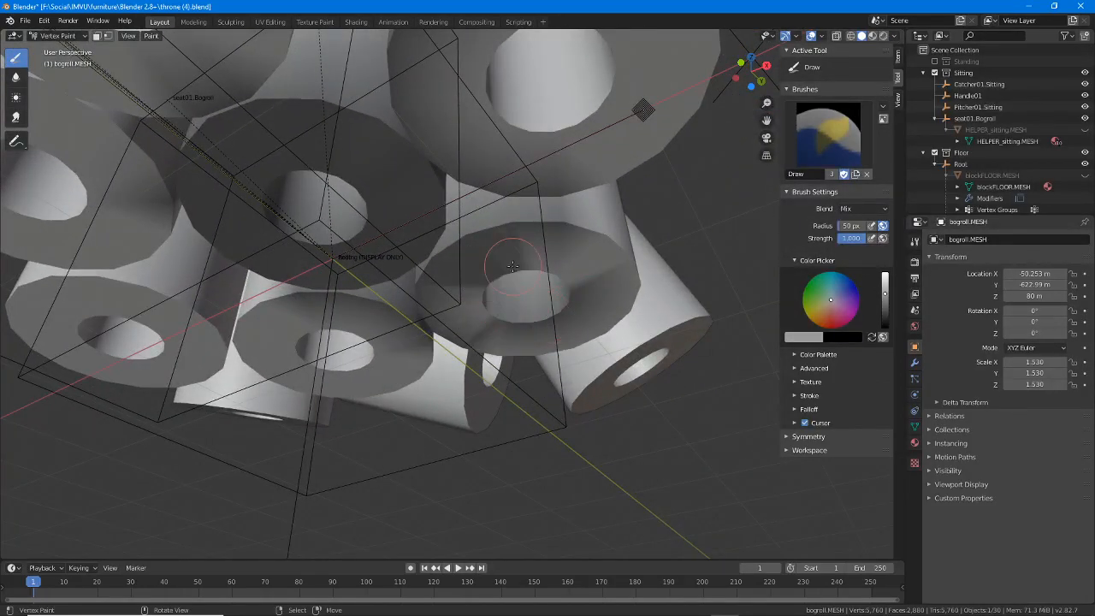
middle_drag(558, 296, 402, 257)
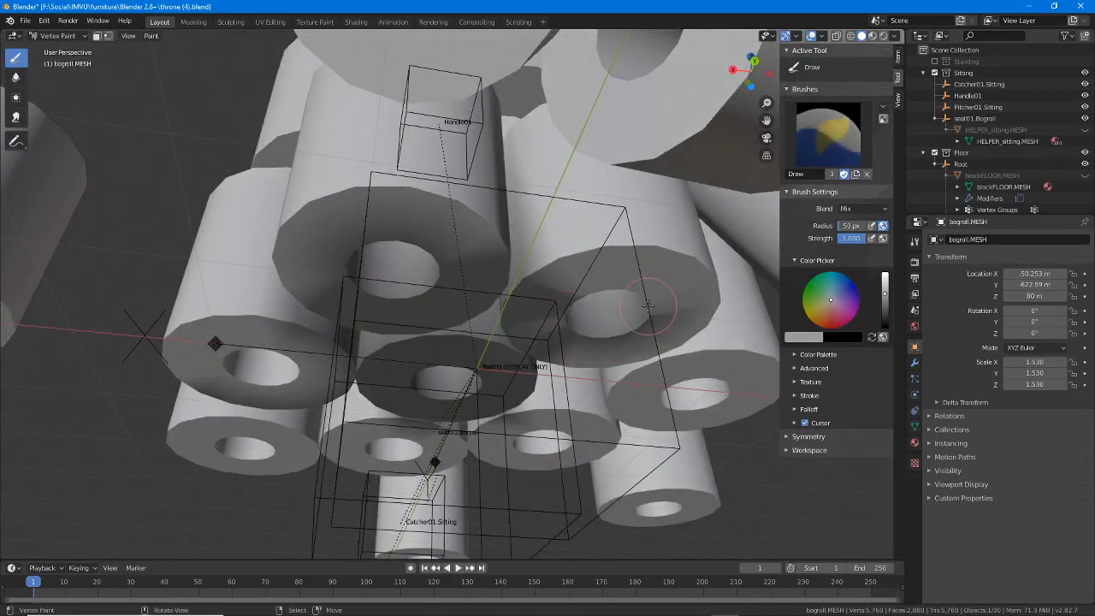
middle_drag(584, 306, 402, 224)
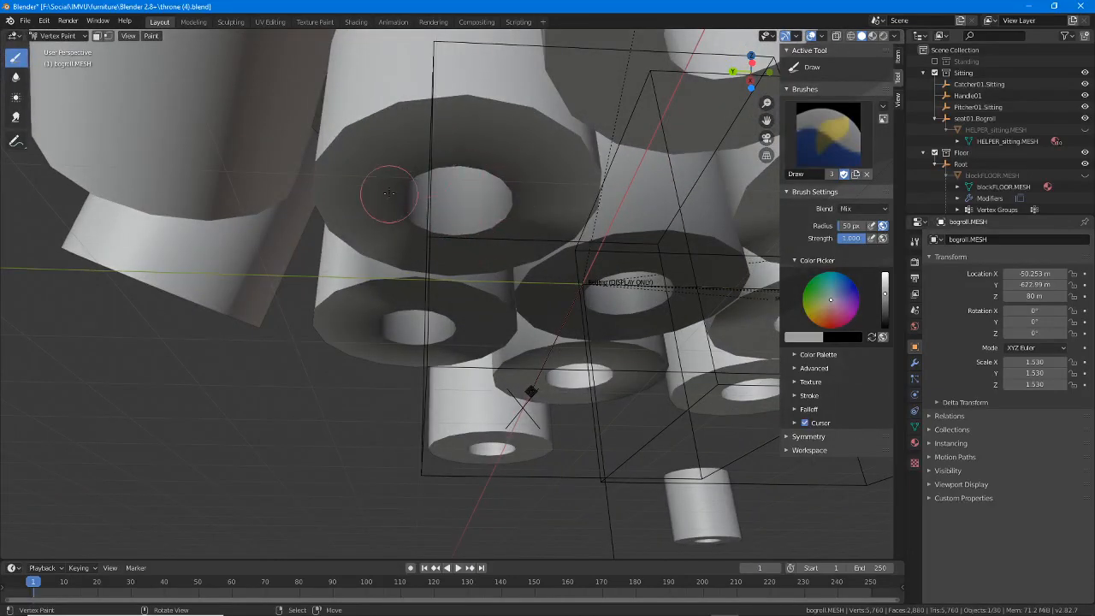
middle_drag(480, 204, 362, 220)
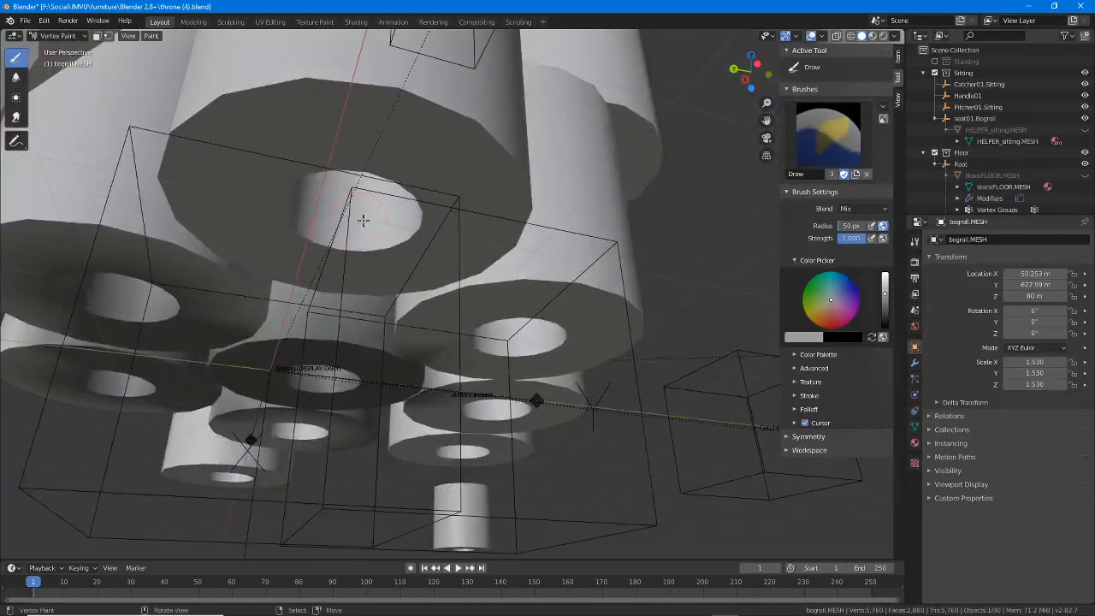
- Paint grey shading around the core hole of the large underside roll and the smaller outer roll's hole
click(283, 218)
mouse_move(419, 207)
mouse_down()
mouse_move(410, 249)
mouse_move(410, 183)
mouse_up()
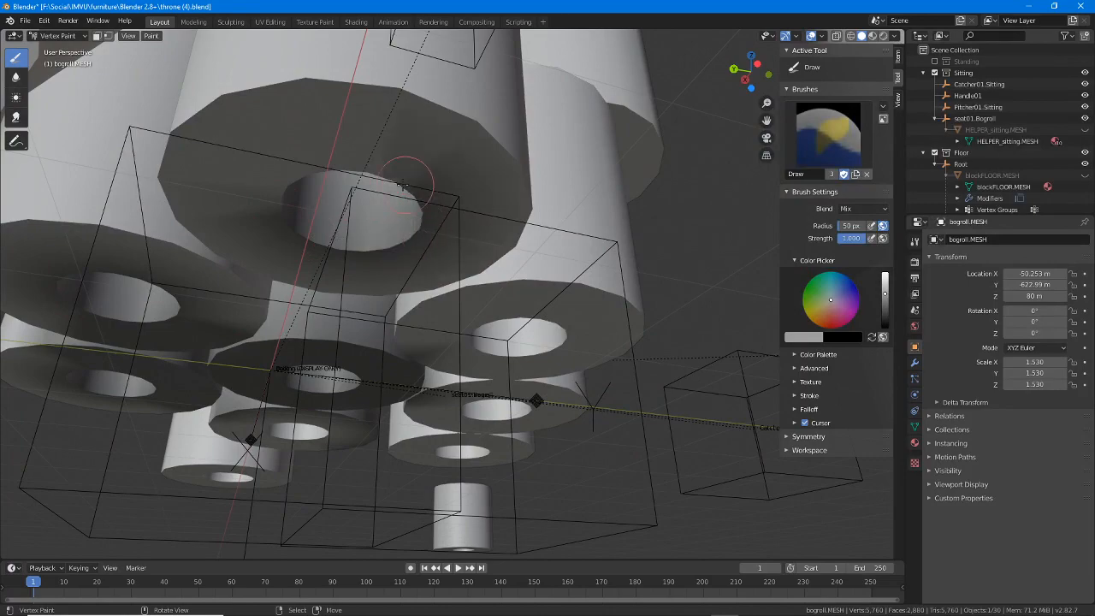
middle_drag(298, 197, 293, 353)
drag(292, 353, 360, 370)
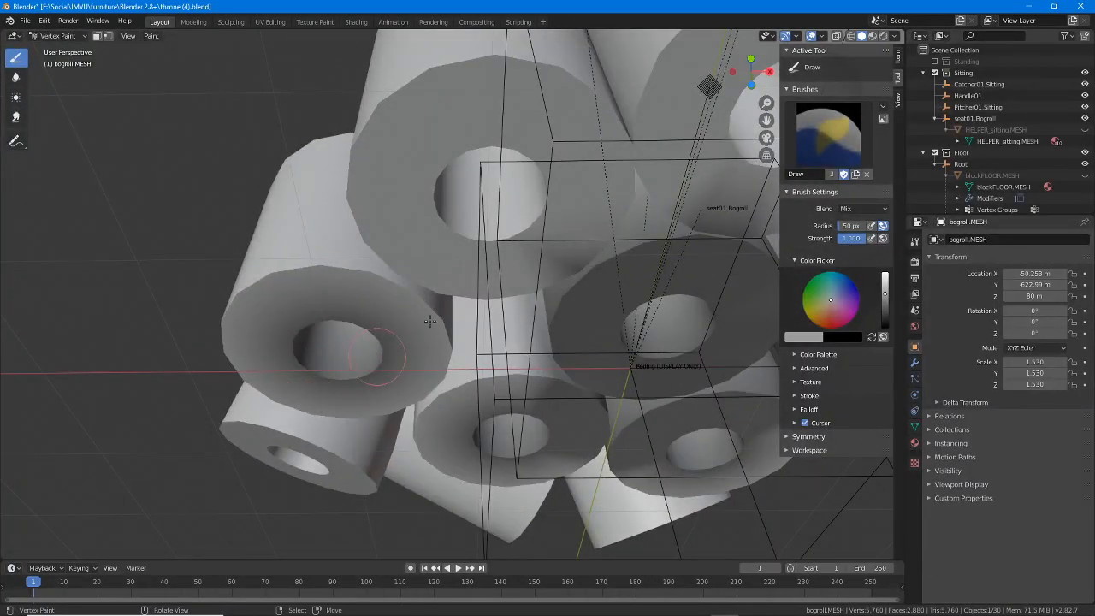
- Shade the rim and inside of the core hole on the large roll above the small outer one
mouse_move(504, 220)
mouse_down()
mouse_move(552, 190)
mouse_move(543, 208)
mouse_up()
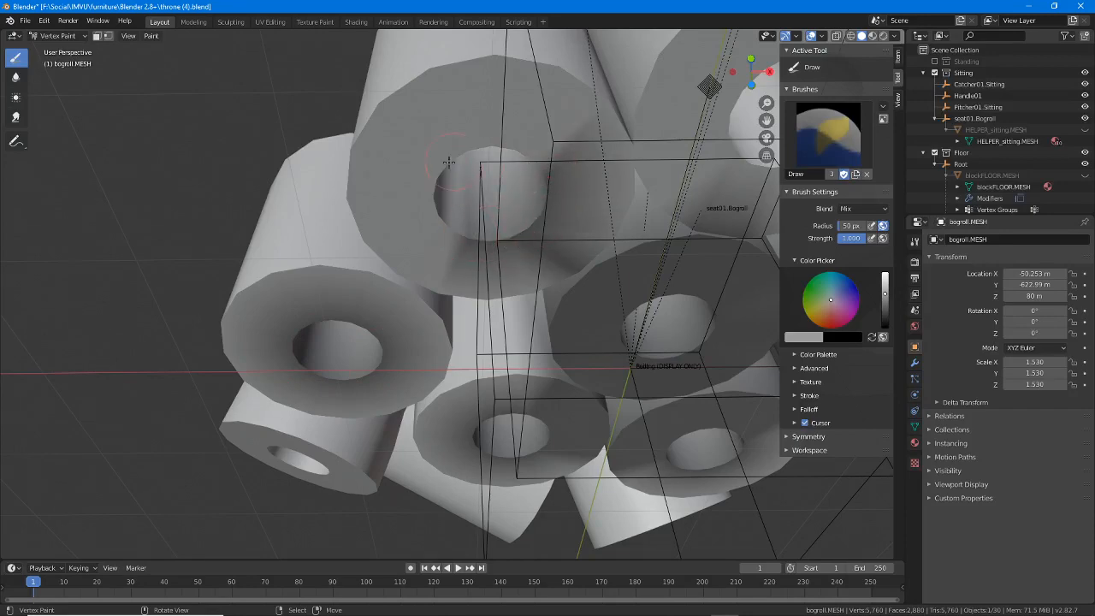
drag(448, 161, 488, 233)
middle_drag(478, 155, 497, 253)
mouse_move(504, 243)
mouse_down()
mouse_move(513, 257)
mouse_move(477, 251)
mouse_up()
- Paint grey around the core hole of the large roll beside seat01.Bogroll and shade its lower edge towards the central roll
mouse_move(495, 248)
middle_down()
mouse_move(438, 267)
mouse_move(486, 311)
mouse_move(445, 282)
mouse_move(411, 231)
middle_up()
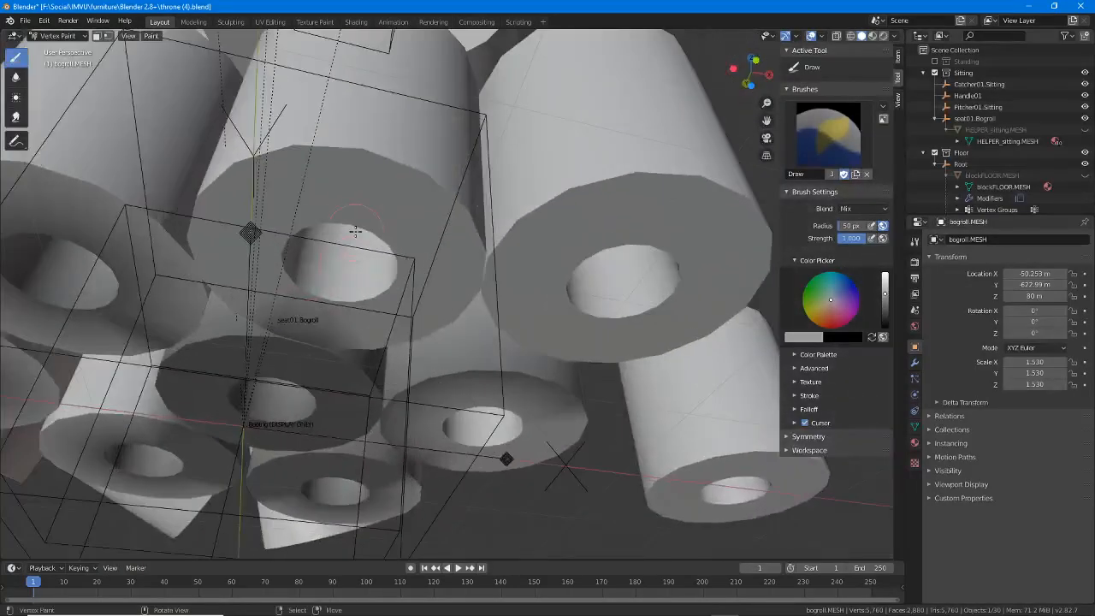
mouse_move(407, 226)
mouse_down()
mouse_move(367, 257)
mouse_move(308, 276)
mouse_move(256, 220)
mouse_move(312, 296)
mouse_up()
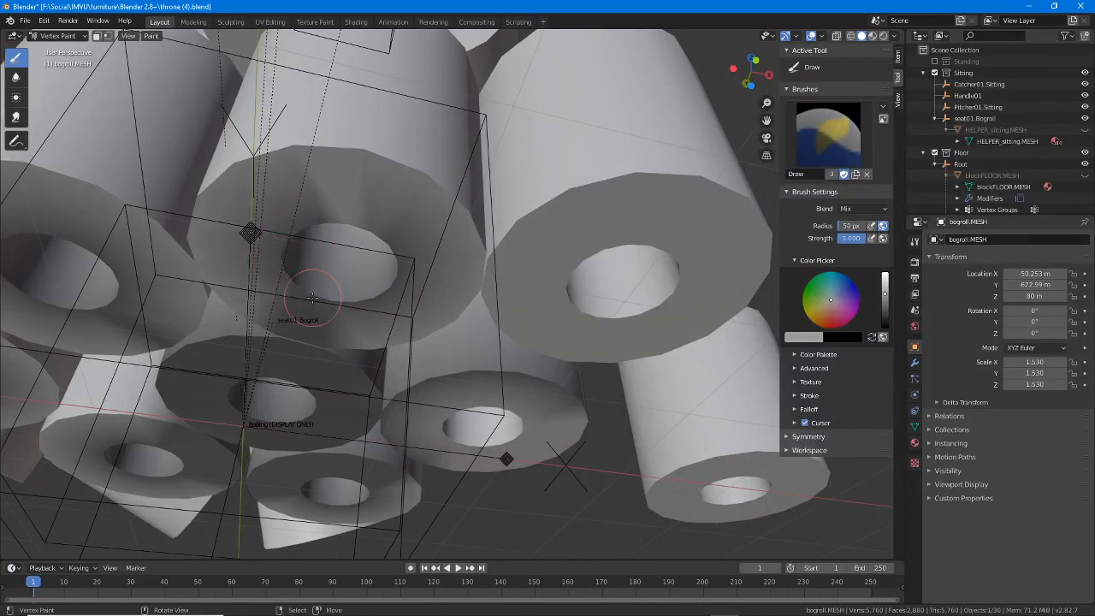
drag(350, 211, 327, 214)
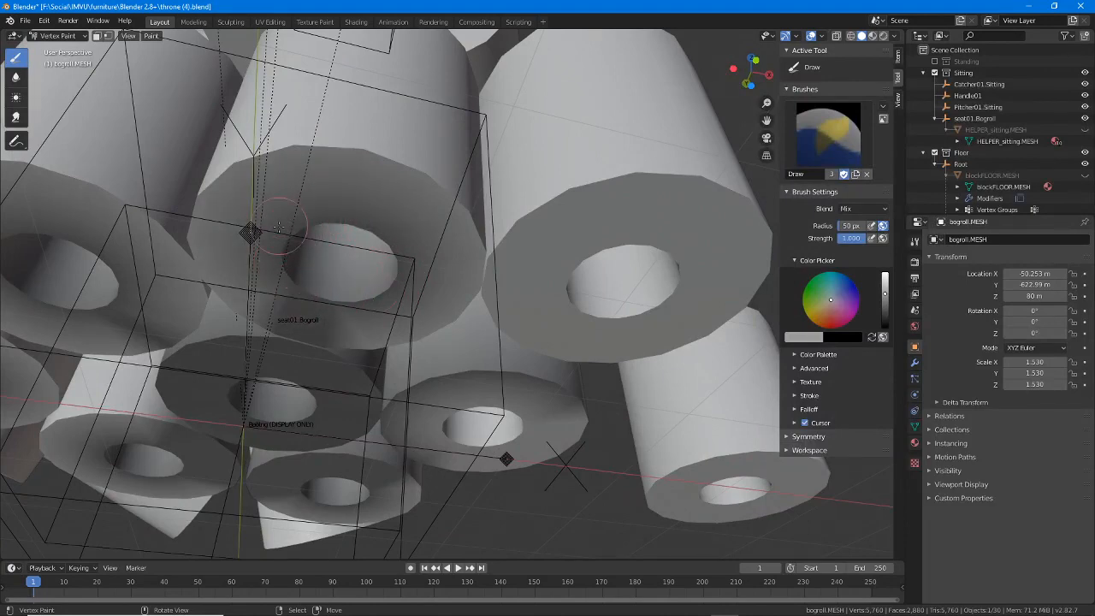
middle_drag(384, 275, 421, 265)
mouse_move(421, 265)
mouse_down()
mouse_move(371, 343)
mouse_move(399, 354)
mouse_up()
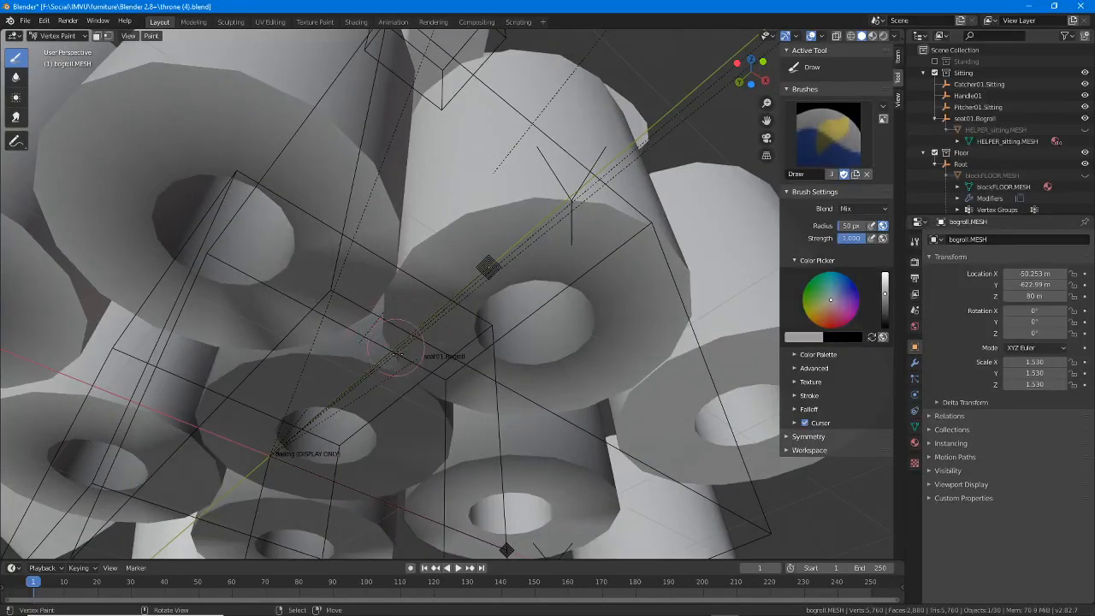
drag(458, 400, 489, 397)
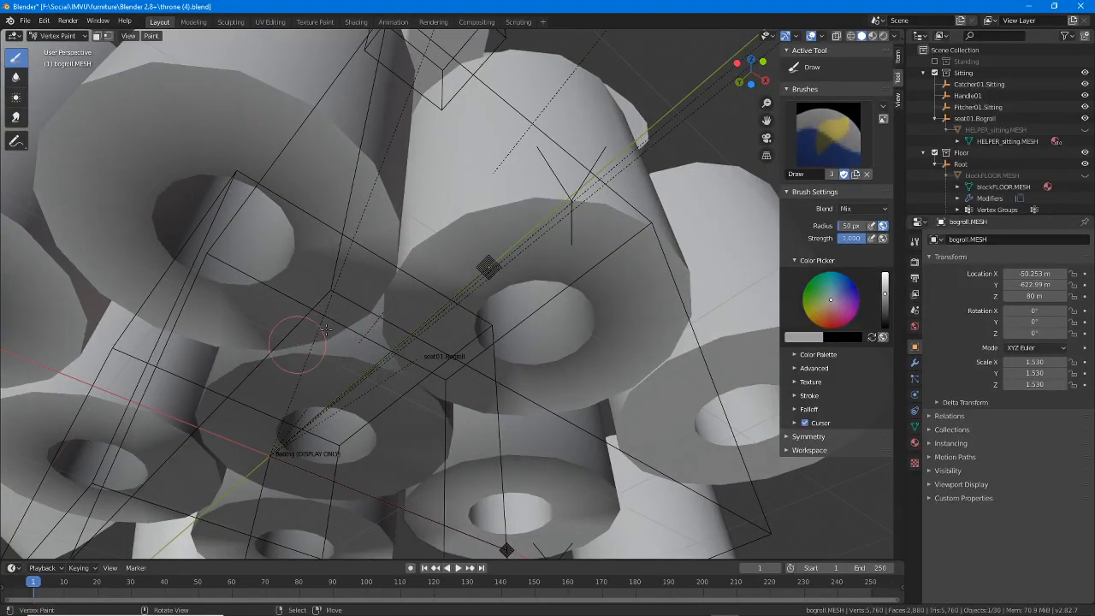
- Paint a grey ring around the core hole on the underside of the outer roll near Catcher01.Sitting
mouse_move(231, 330)
middle_down()
mouse_move(417, 252)
mouse_move(466, 248)
middle_up()
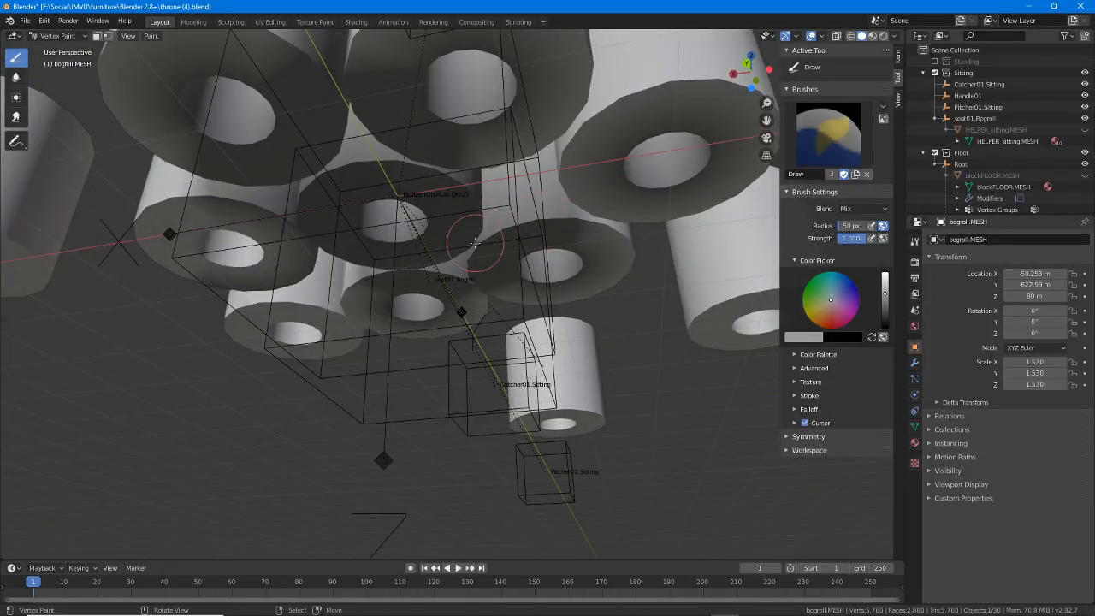
middle_drag(417, 272, 412, 306)
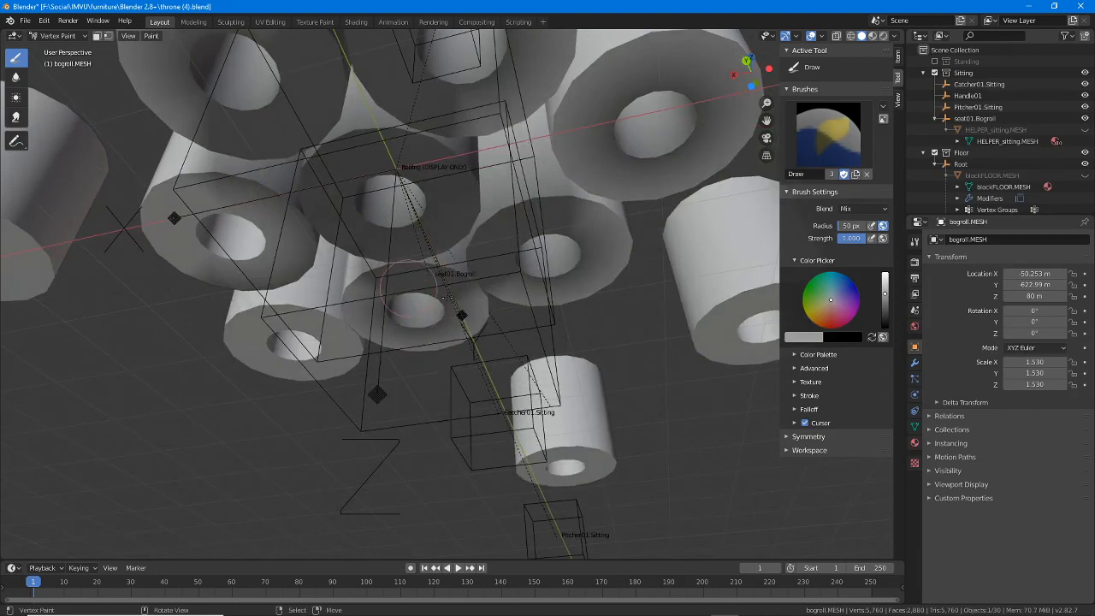
middle_drag(350, 257, 397, 224)
scroll(397, 224, up, 3)
mouse_move(398, 224)
mouse_down()
mouse_move(293, 190)
mouse_move(415, 183)
mouse_move(400, 177)
mouse_up()
drag(288, 185, 379, 168)
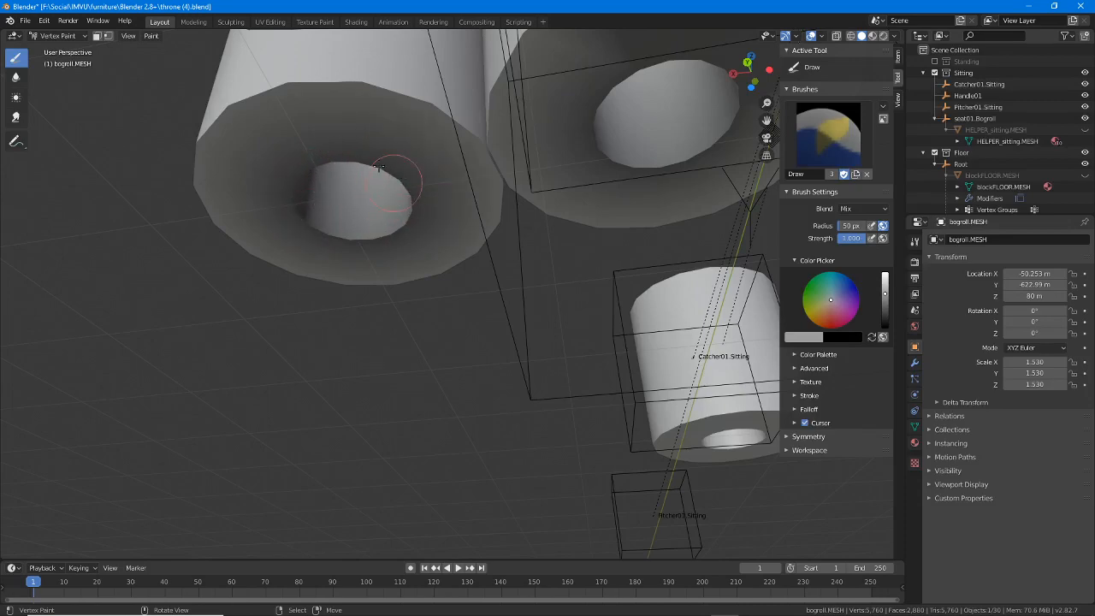
mouse_move(370, 174)
middle_down()
mouse_move(445, 171)
mouse_move(556, 210)
mouse_move(618, 154)
mouse_move(483, 265)
mouse_move(441, 274)
mouse_move(380, 237)
middle_up()
drag(384, 261, 371, 267)
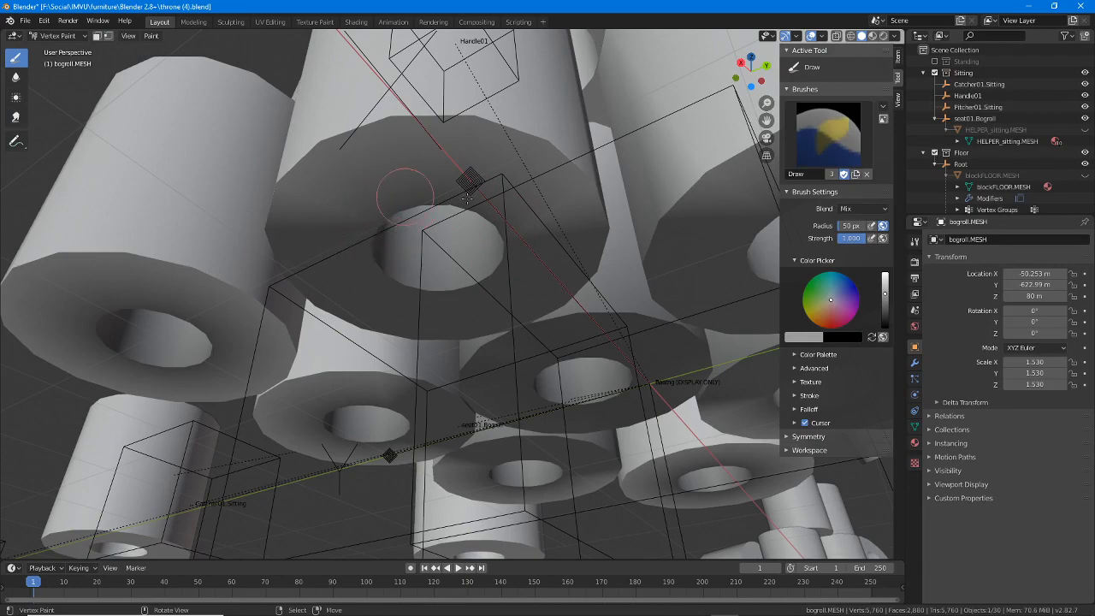
- Fill in the remaining grey shading around the core holes and contact edges of the lowest rolls, working around the cluster
middle_drag(479, 209, 386, 208)
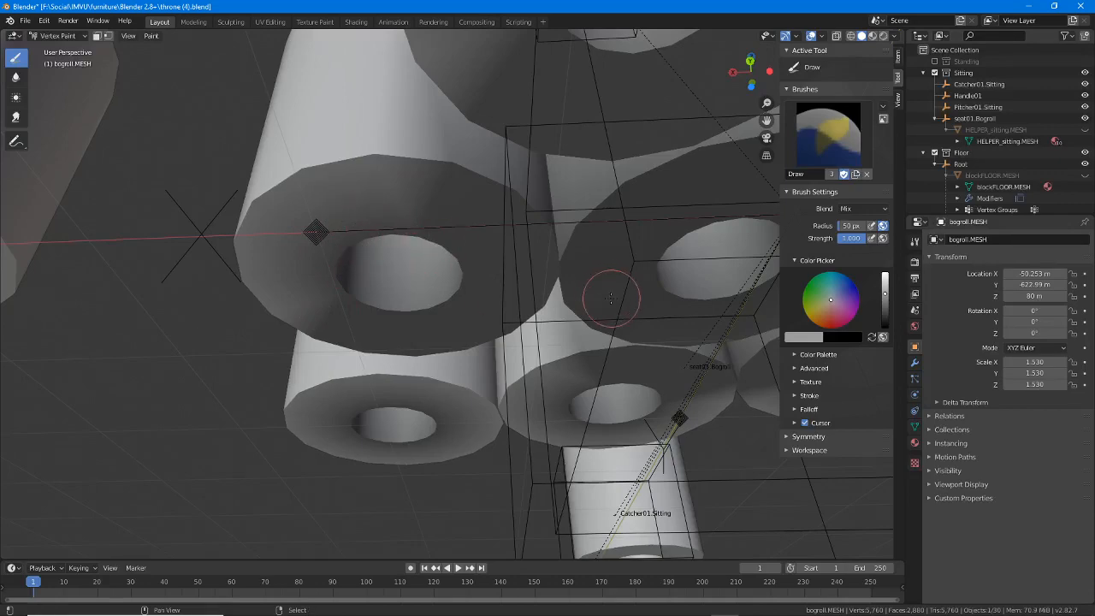
middle_drag(604, 295, 508, 276)
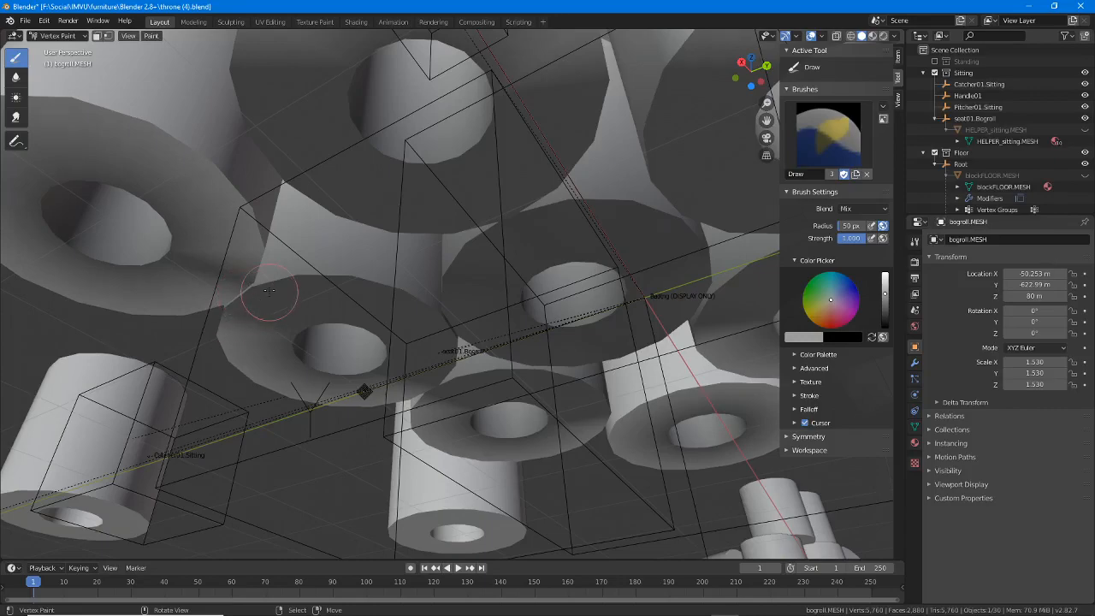
middle_drag(270, 291, 307, 298)
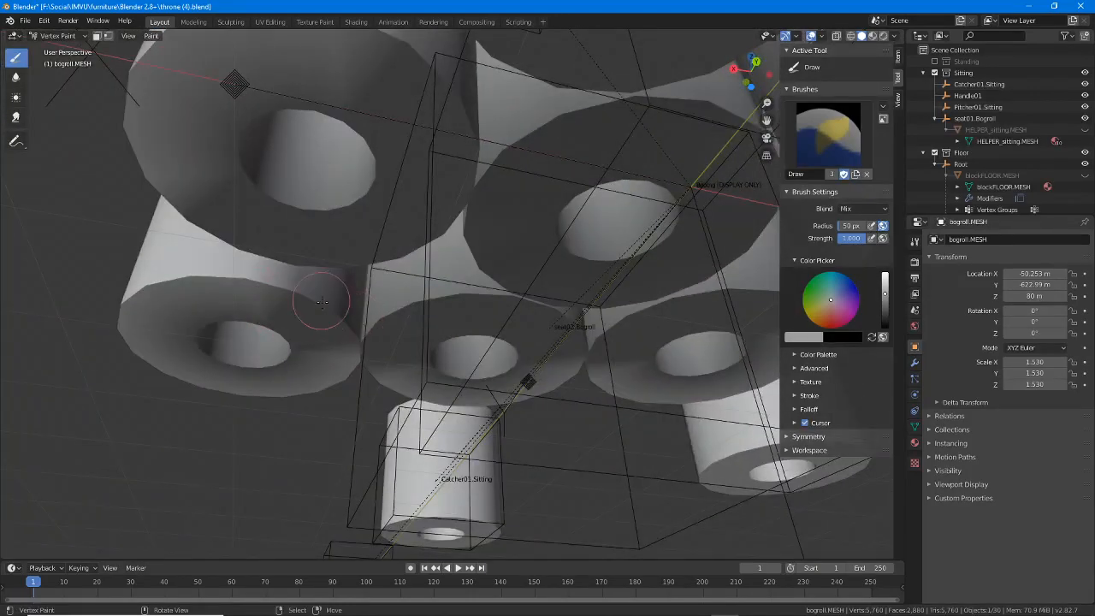
mouse_move(345, 339)
middle_down()
mouse_move(350, 374)
mouse_move(650, 293)
mouse_move(538, 298)
mouse_move(450, 425)
mouse_move(453, 402)
middle_up()
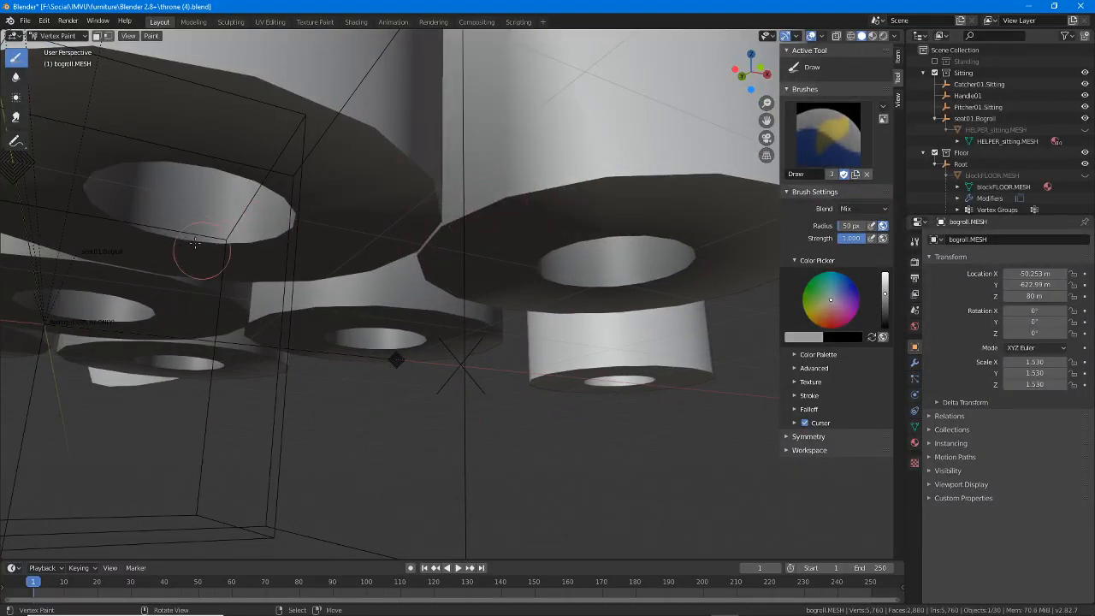
middle_drag(310, 246, 572, 208)
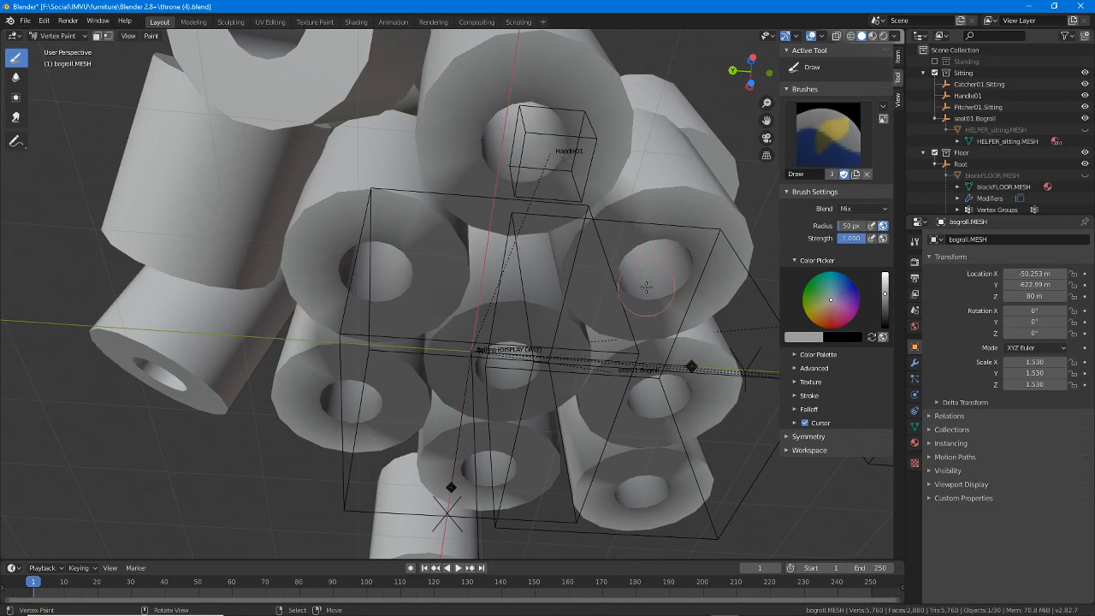
- Paint grey shading around and inside the core hole of the unpainted sideways-tilted roll above the bottom cluster
middle_drag(646, 287, 449, 251)
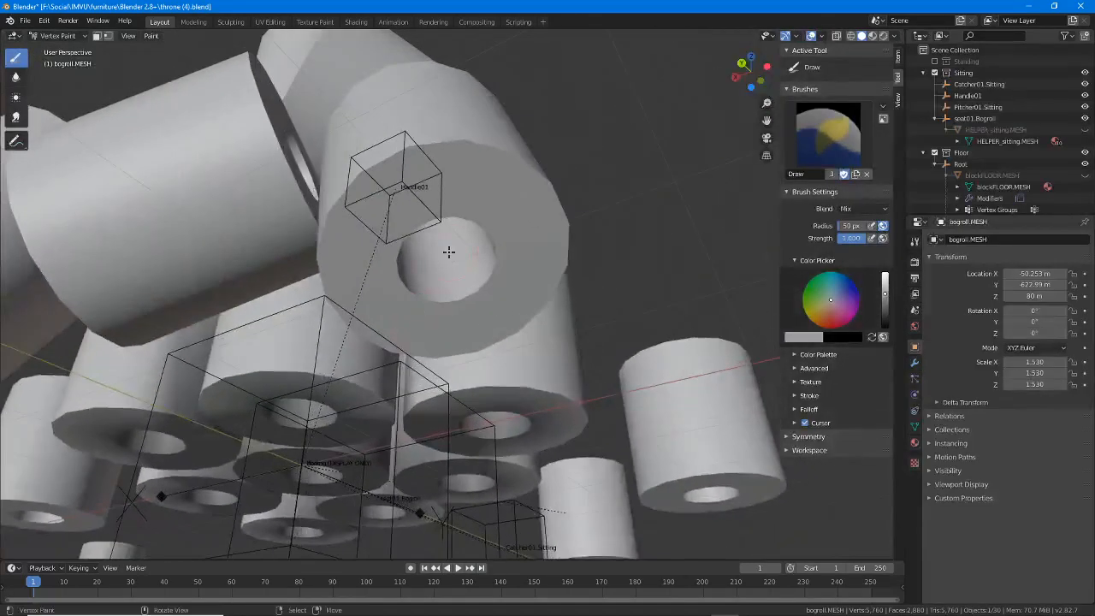
mouse_move(456, 269)
mouse_down()
mouse_move(459, 292)
mouse_move(494, 253)
mouse_move(484, 280)
mouse_move(406, 292)
mouse_move(393, 261)
mouse_up()
middle_drag(412, 289, 355, 342)
drag(309, 366, 310, 342)
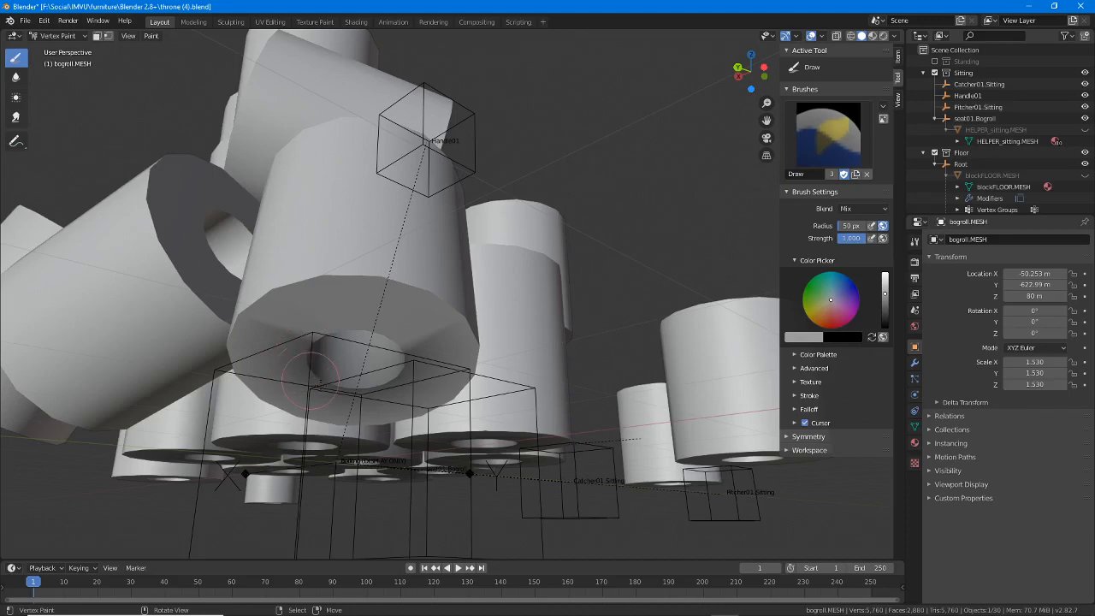
middle_drag(398, 357, 516, 356)
mouse_move(560, 357)
mouse_down()
mouse_move(594, 334)
mouse_move(559, 359)
mouse_move(564, 368)
mouse_up()
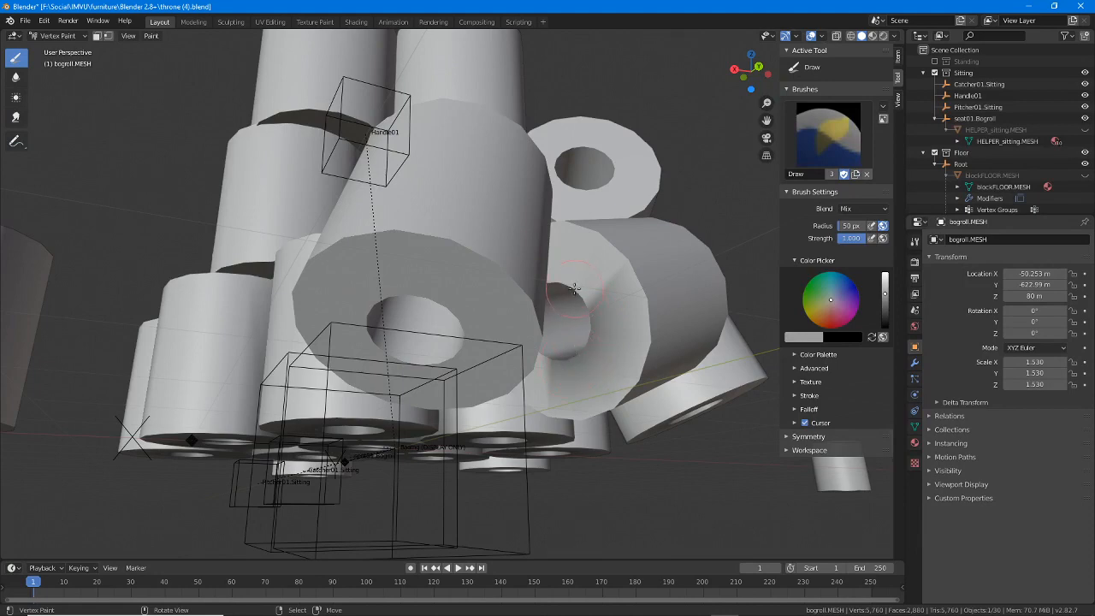
drag(575, 288, 558, 277)
middle_drag(557, 277, 509, 259)
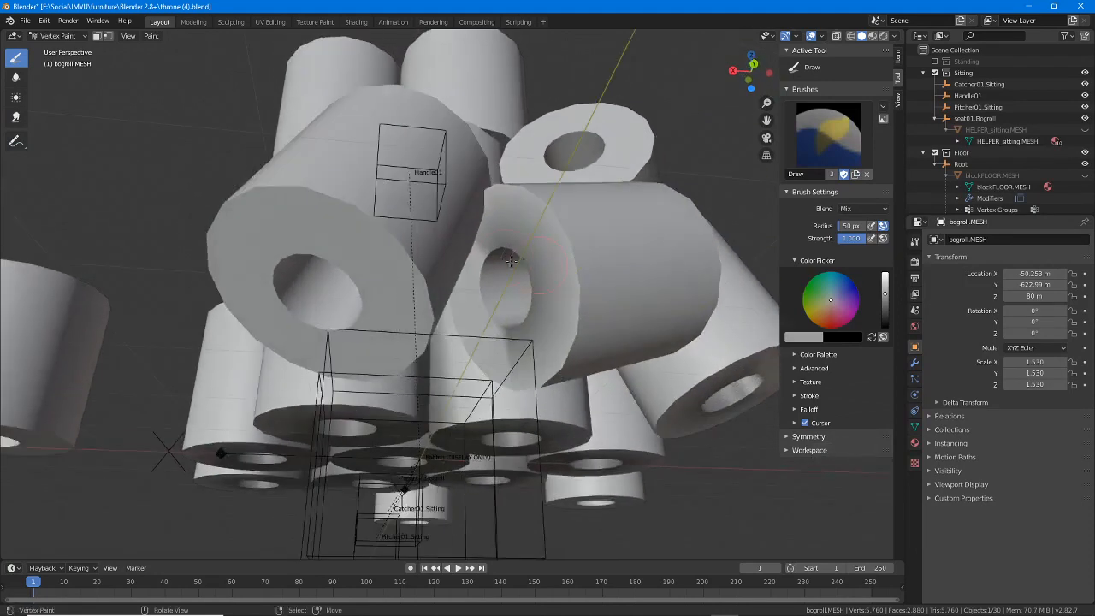
drag(509, 259, 507, 320)
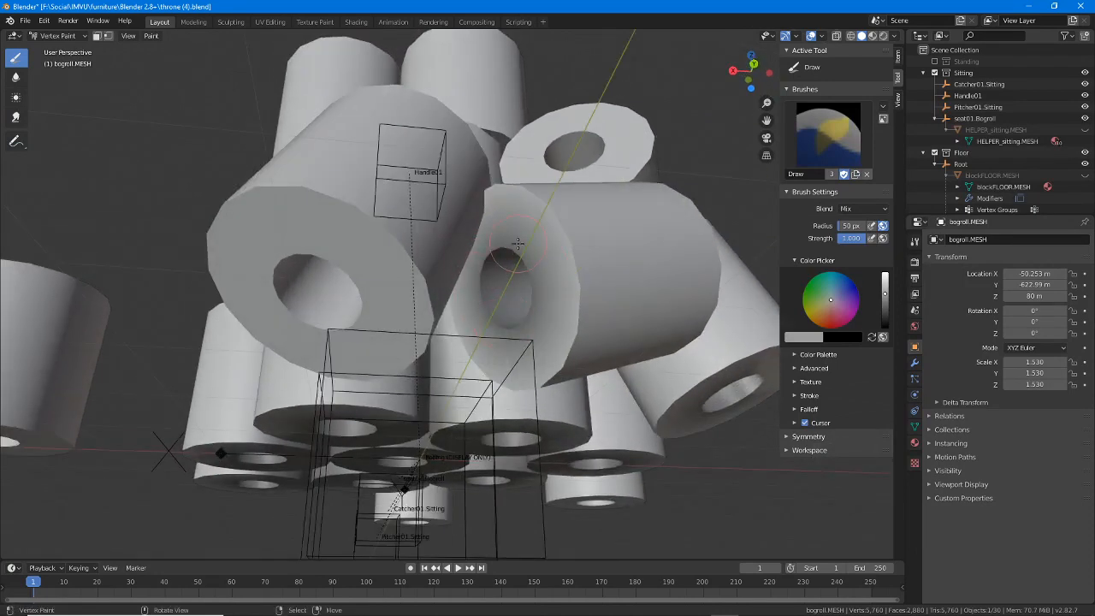
- Paint grey around and inside the core hole of the neighbouring tilted roll below Handle01
mouse_move(517, 244)
middle_down()
mouse_move(416, 274)
mouse_move(466, 313)
middle_up()
mouse_move(466, 313)
mouse_down()
mouse_move(379, 279)
mouse_move(377, 291)
mouse_up()
mouse_move(468, 308)
mouse_down()
mouse_move(496, 304)
mouse_move(475, 283)
mouse_up()
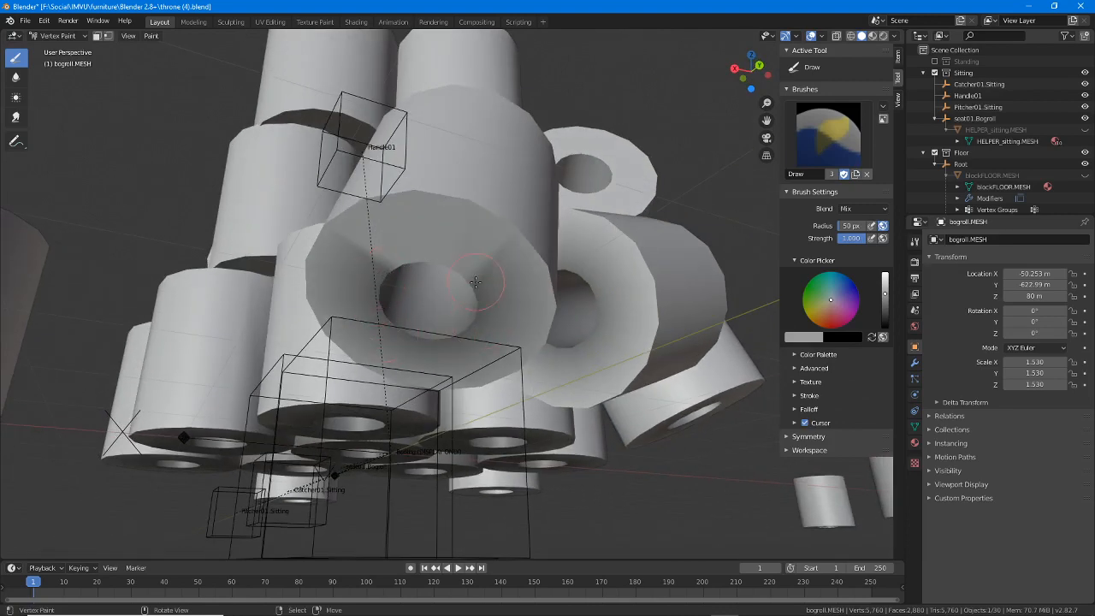
- Paint grey shading where the large tilted roll beside Handle01 meets the neighbouring rolls
mouse_move(436, 334)
middle_down()
mouse_move(498, 301)
mouse_move(419, 272)
mouse_move(474, 266)
mouse_move(524, 288)
middle_up()
mouse_move(530, 268)
mouse_down()
mouse_move(575, 257)
mouse_move(489, 305)
mouse_move(560, 256)
mouse_up()
middle_drag(473, 248, 389, 306)
scroll(389, 306, up, 1)
middle_drag(319, 263, 350, 257)
drag(360, 349, 372, 394)
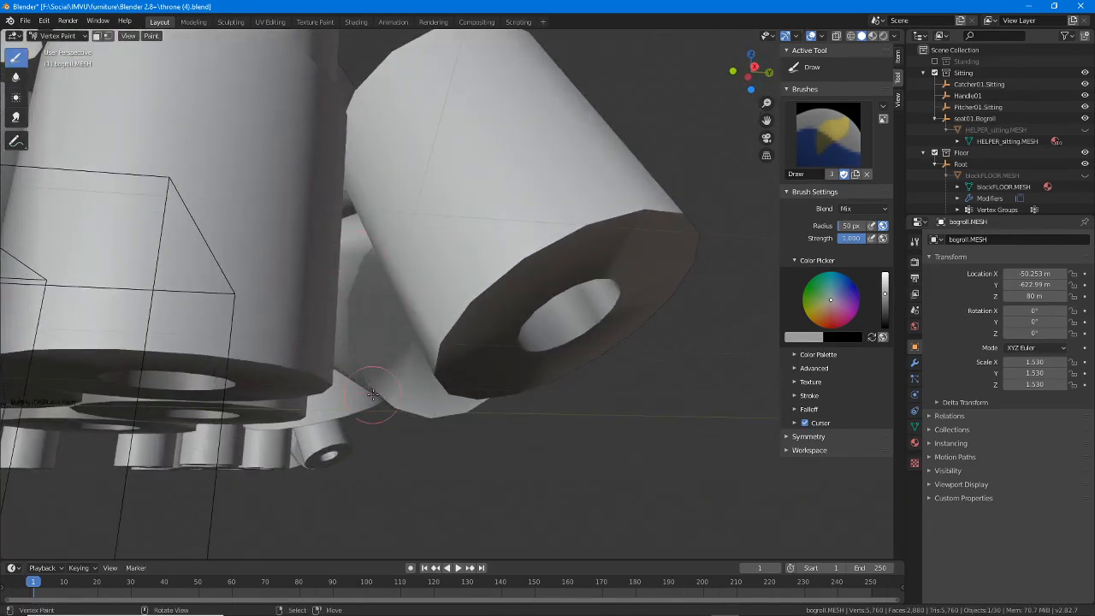
- Paint grey along the side and the end-face rim of the lower tilted roll at the cluster's outer edge
middle_drag(355, 259, 377, 406)
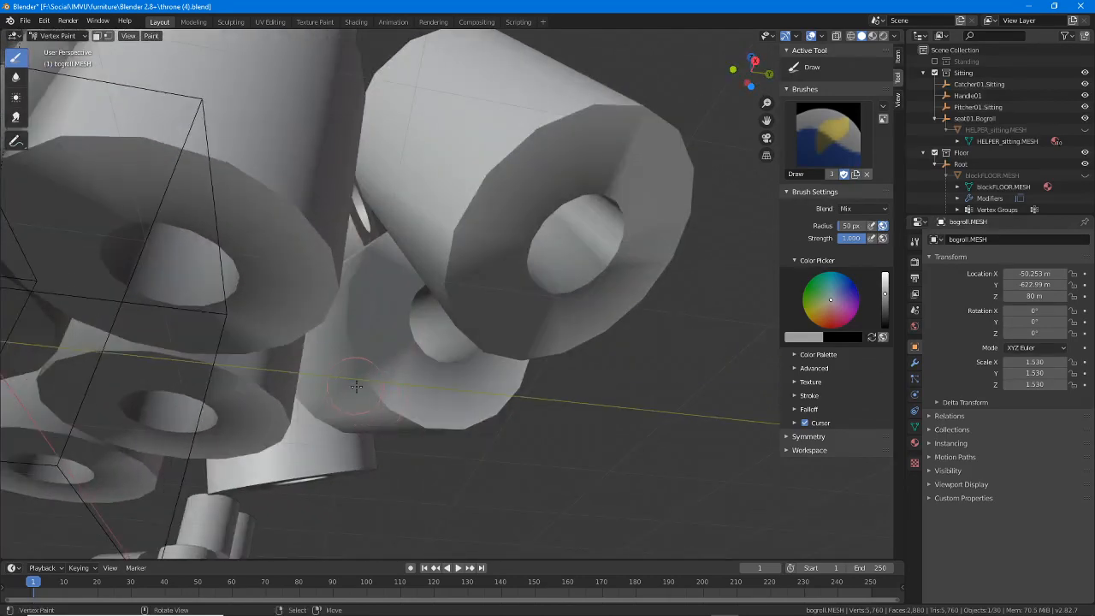
drag(357, 387, 424, 413)
middle_drag(441, 424, 437, 251)
scroll(436, 252, up, 2)
drag(522, 279, 341, 289)
middle_drag(537, 282, 491, 276)
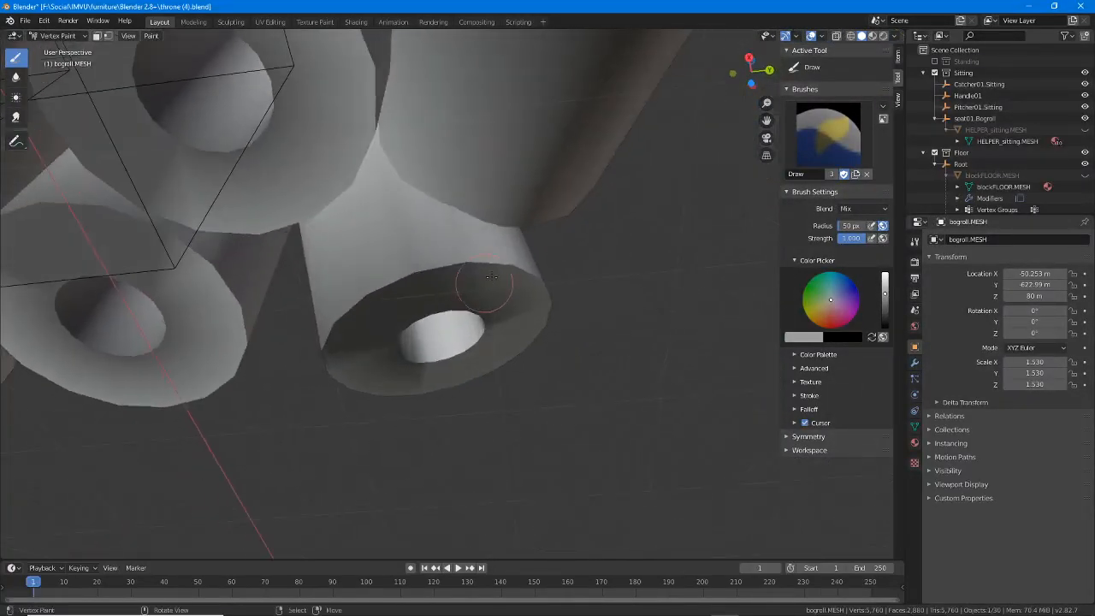
- Inspect the painted shading on the roll cluster from below, from above and around its sides
middle_drag(415, 277, 387, 257)
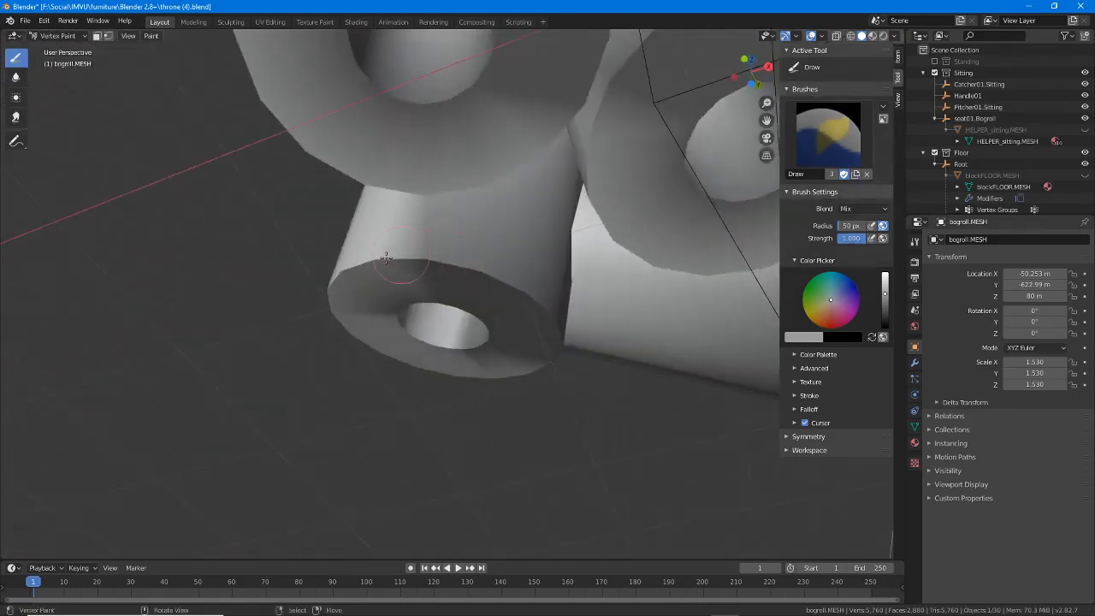
middle_drag(475, 342, 477, 358)
shift+middle_drag(624, 217, 431, 303)
middle_drag(474, 291, 607, 304)
scroll(710, 260, down, 3)
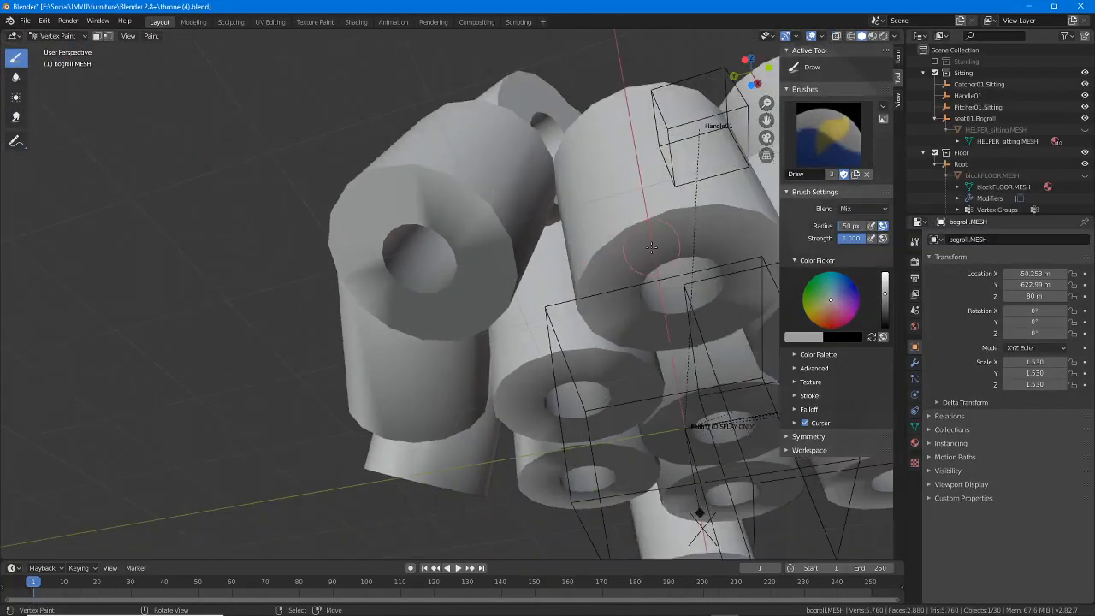
middle_drag(710, 260, 618, 314)
shift+middle_drag(701, 224, 411, 169)
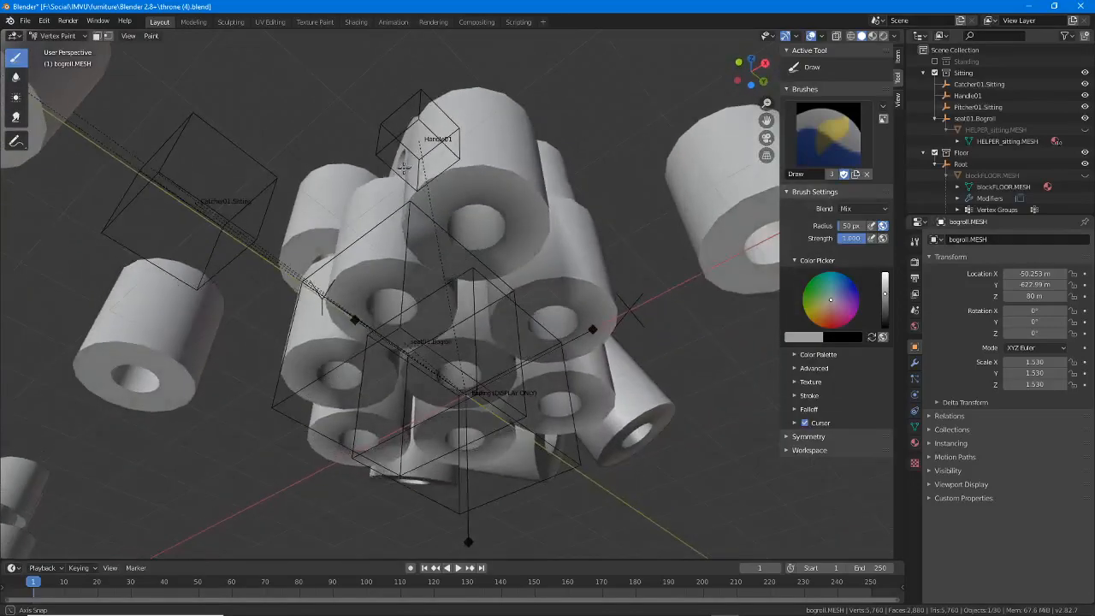
scroll(466, 167, up, 3)
middle_drag(536, 208, 462, 381)
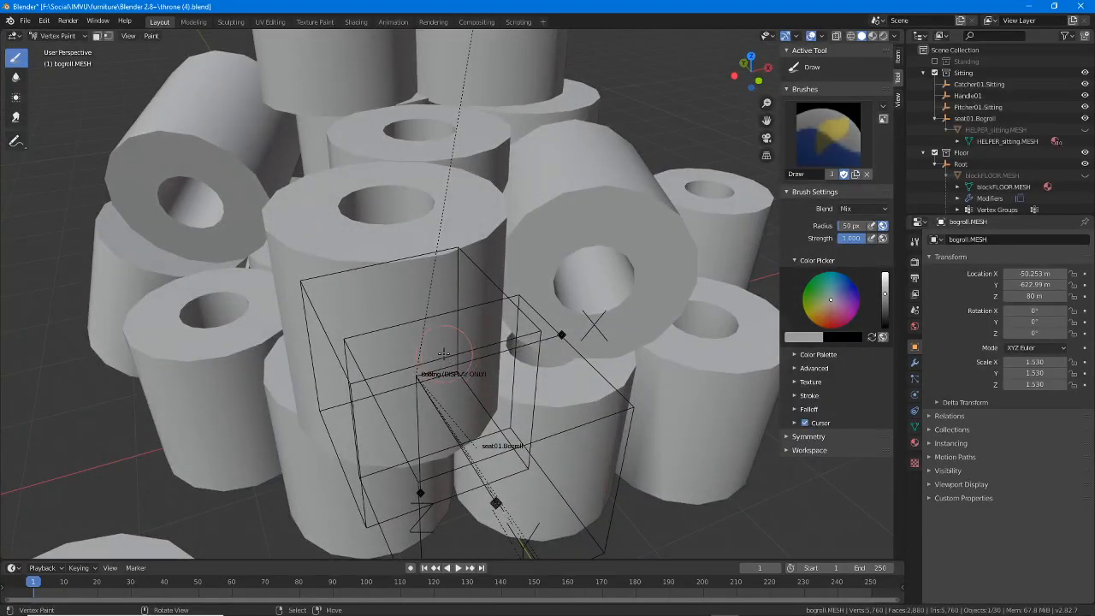
middle_drag(437, 351, 458, 341)
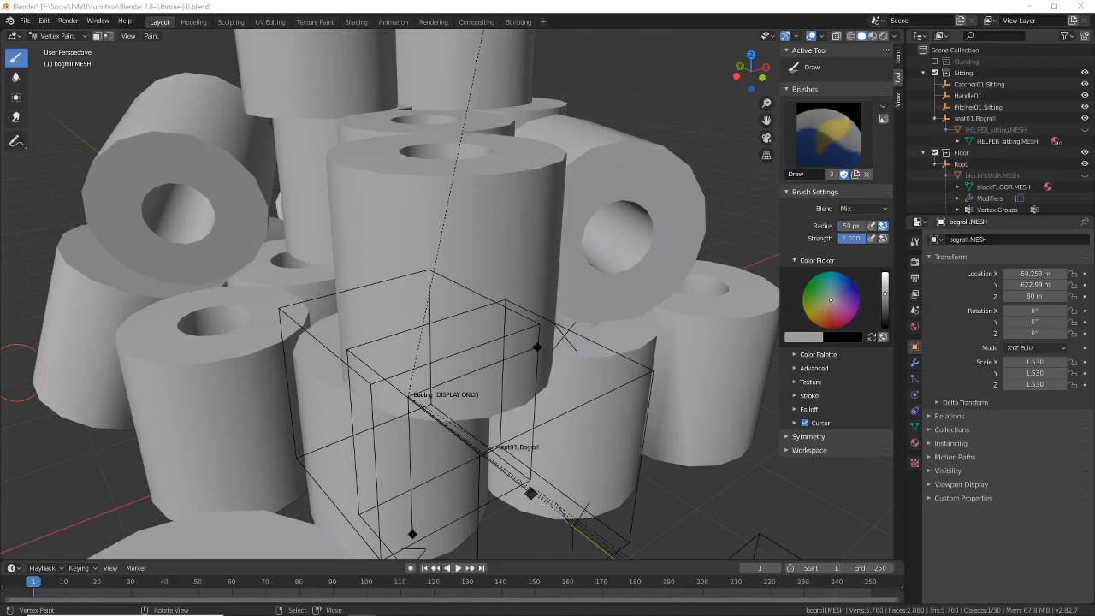
middle_drag(339, 374, 55, 272)
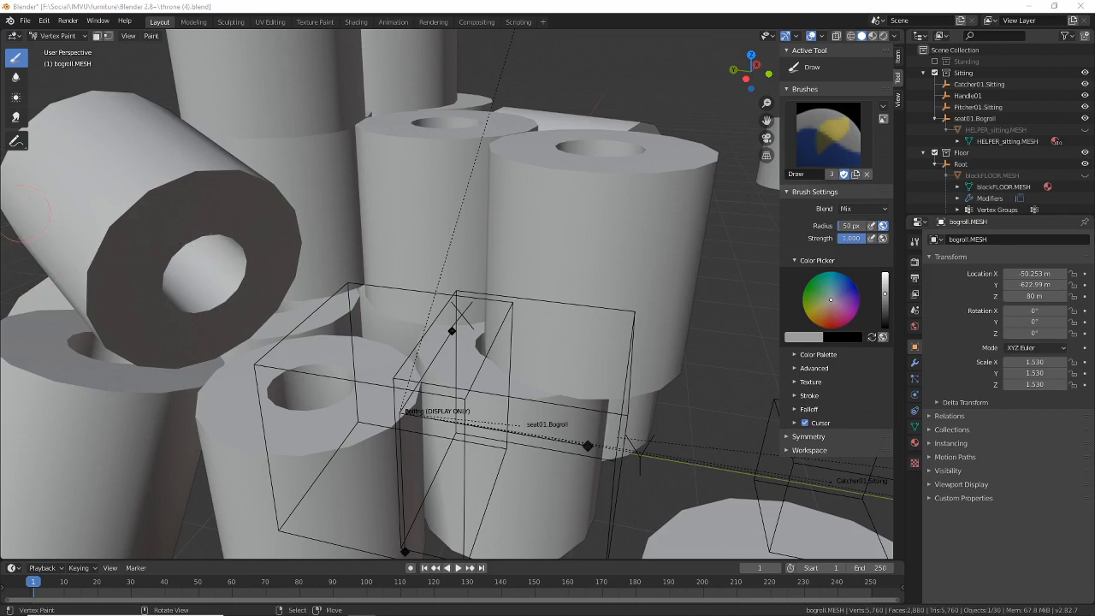
middle_drag(18, 212, 492, 242)
middle_drag(359, 255, 513, 294)
- Darken the brush grey and paint darker rings around the core holes on the undersides of the rolls near Handle01
drag(883, 298, 884, 303)
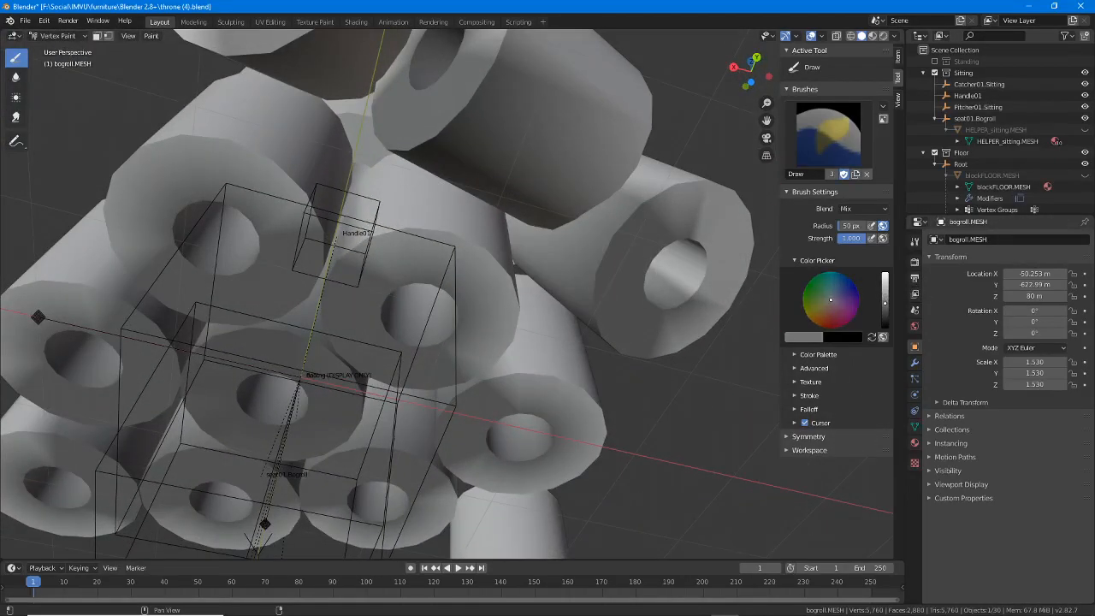
mouse_move(448, 342)
mouse_down()
mouse_move(382, 304)
mouse_move(376, 321)
mouse_move(385, 295)
mouse_move(454, 282)
mouse_move(456, 343)
mouse_move(430, 285)
mouse_move(332, 342)
mouse_move(342, 366)
mouse_move(283, 358)
mouse_move(283, 424)
mouse_move(248, 401)
mouse_move(257, 364)
mouse_move(248, 381)
mouse_move(290, 419)
mouse_move(308, 402)
mouse_move(300, 428)
mouse_move(219, 333)
mouse_move(257, 258)
mouse_move(202, 278)
mouse_move(351, 275)
mouse_move(312, 274)
mouse_move(243, 332)
mouse_up()
middle_drag(242, 340, 283, 354)
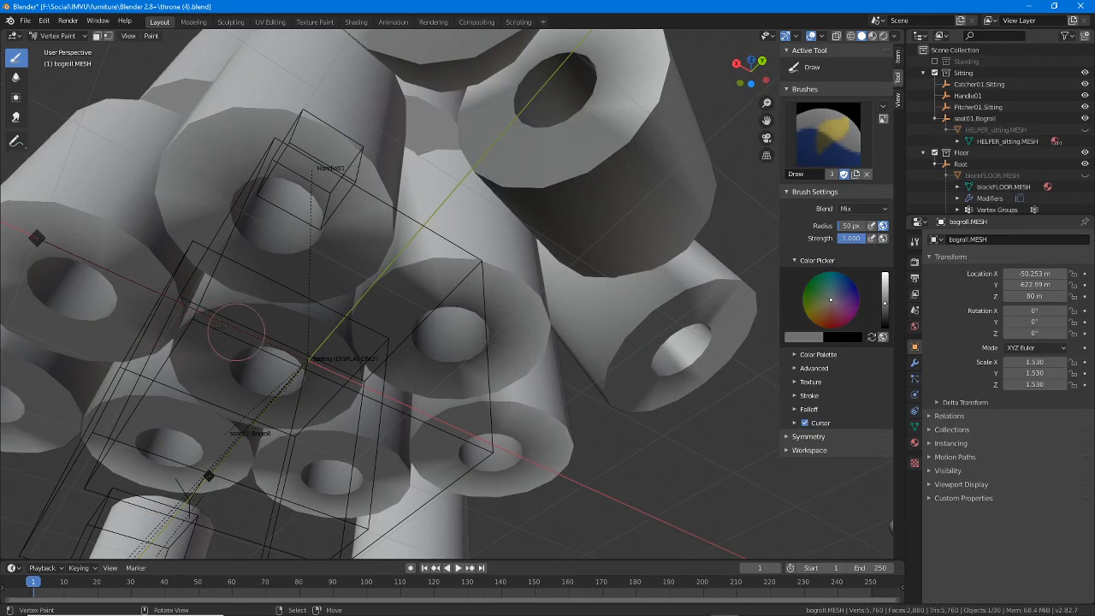
middle_drag(223, 333, 411, 368)
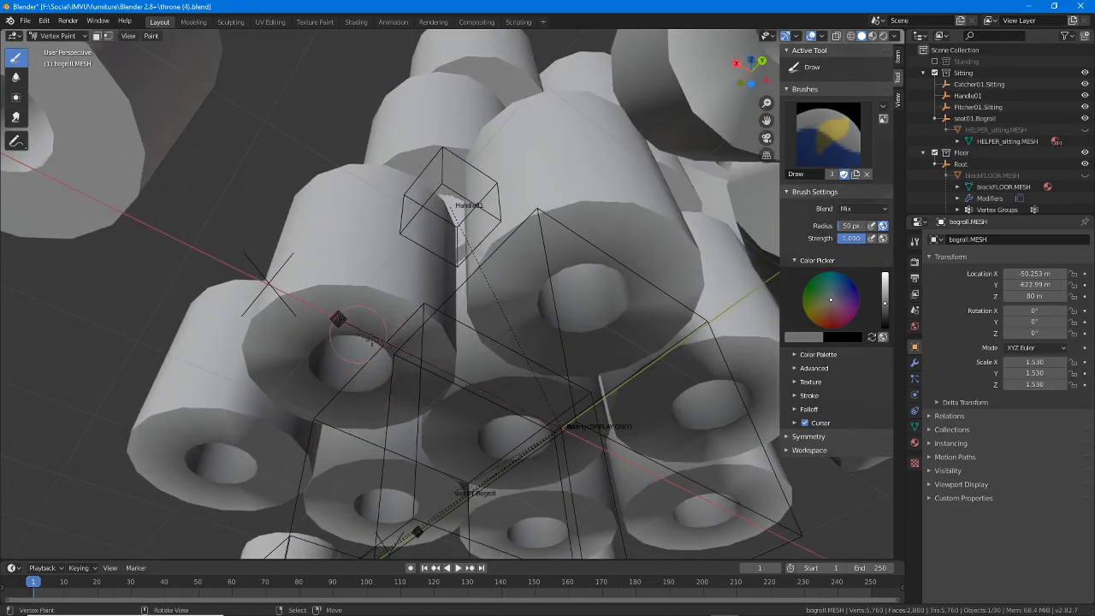
middle_drag(419, 346, 406, 285)
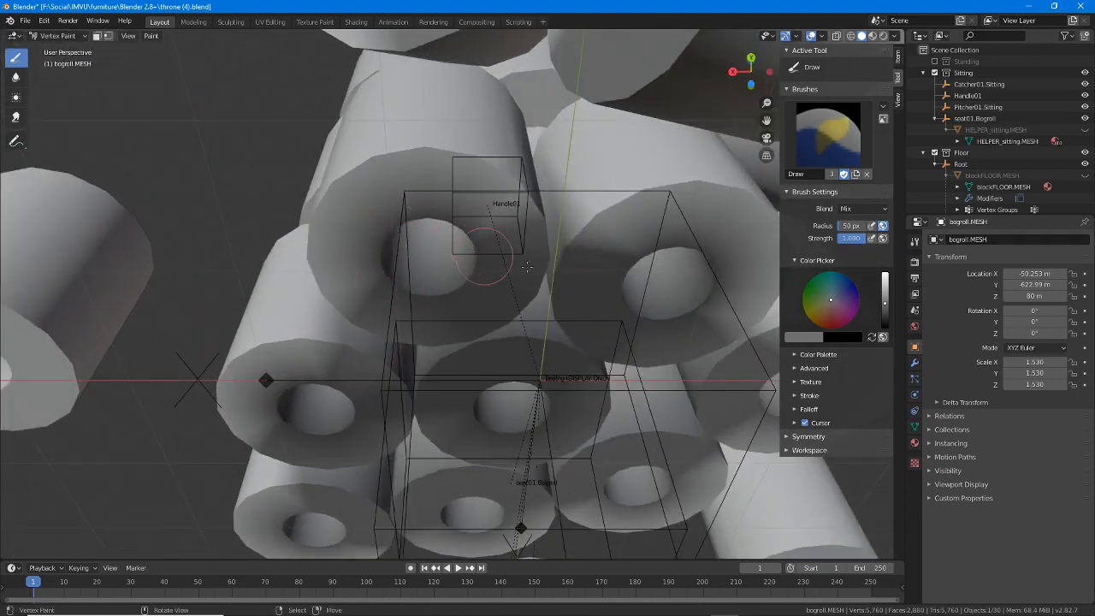
middle_drag(616, 274, 460, 274)
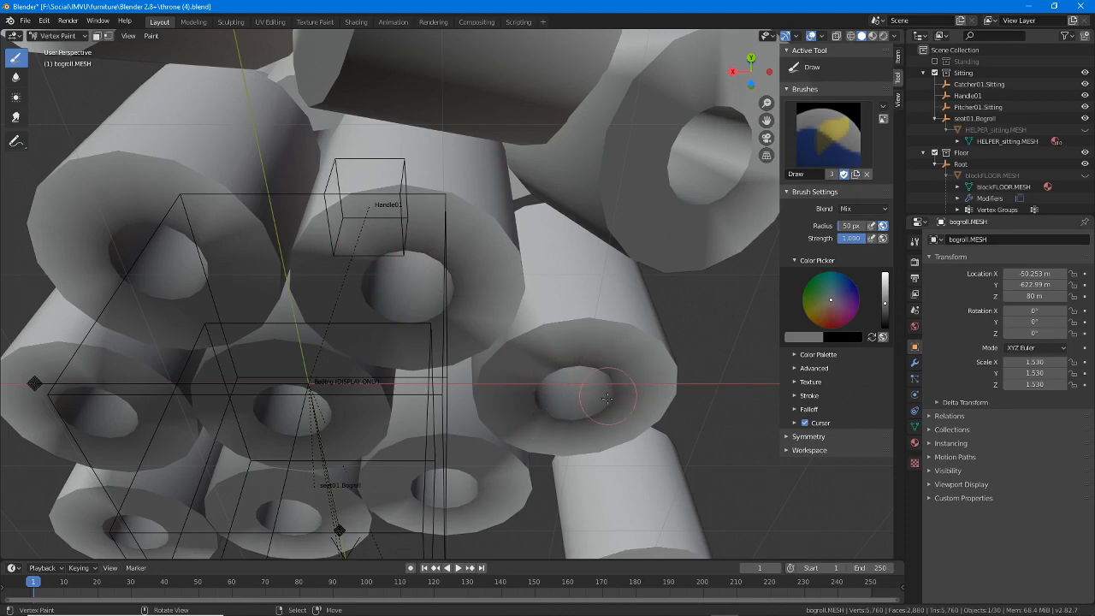
- Paint the darker grey around the core holes of the remaining underside rolls, including the outer roll on the seat01.Bogroll side
middle_drag(560, 372, 535, 380)
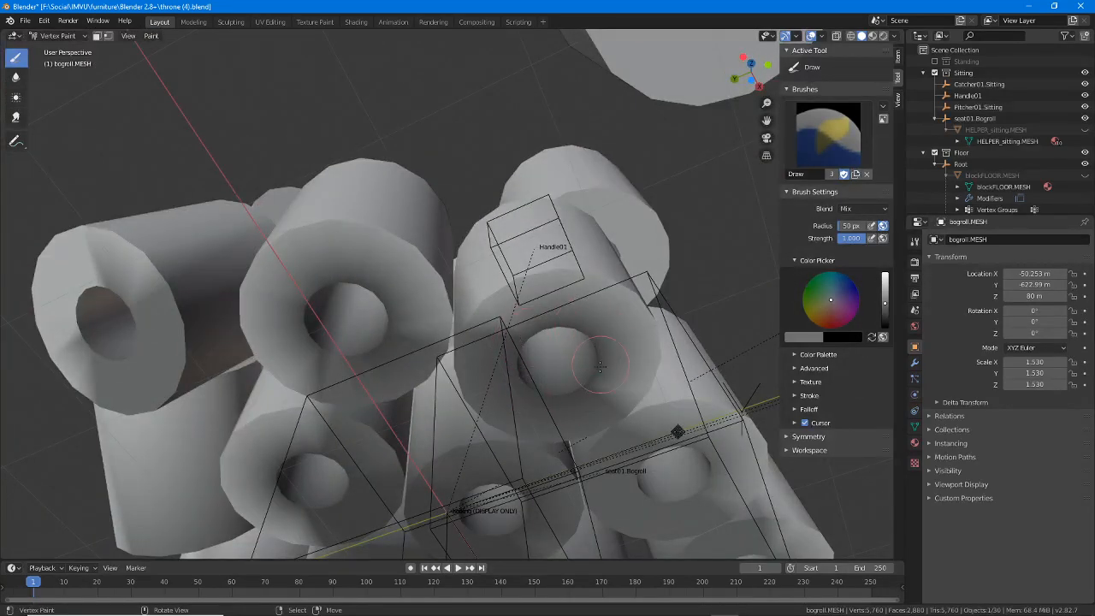
middle_drag(597, 374, 408, 395)
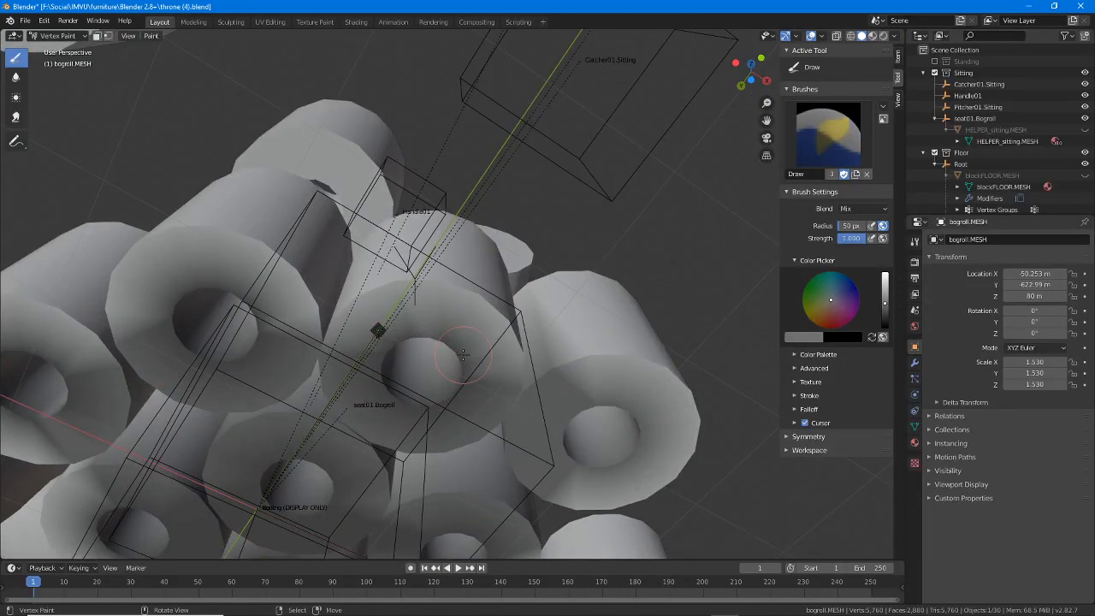
mouse_move(417, 373)
middle_down()
mouse_move(402, 385)
mouse_move(393, 377)
middle_up()
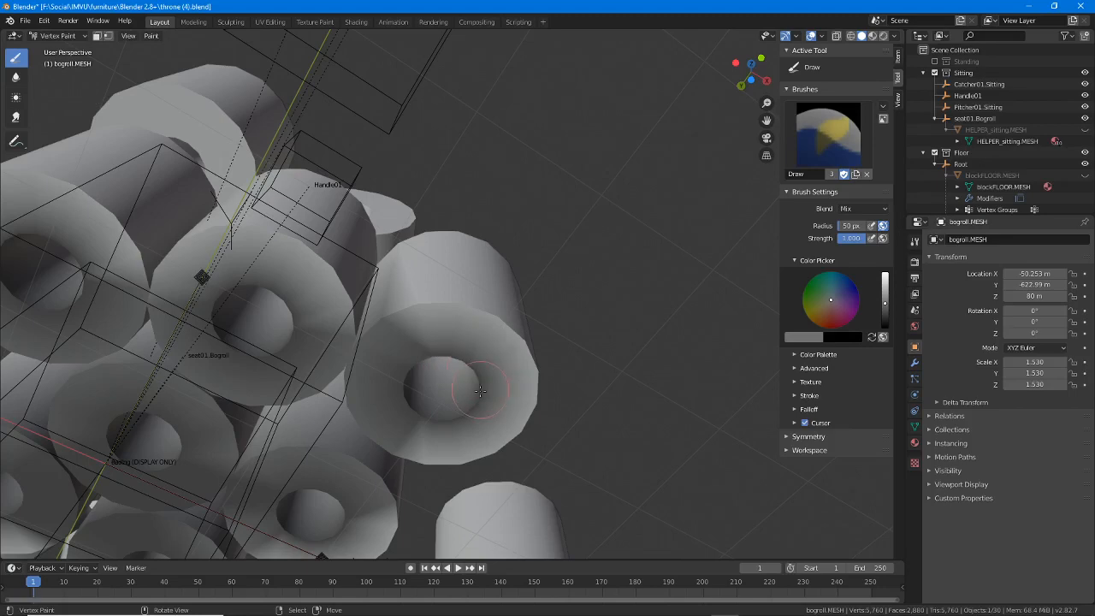
middle_drag(407, 361, 294, 434)
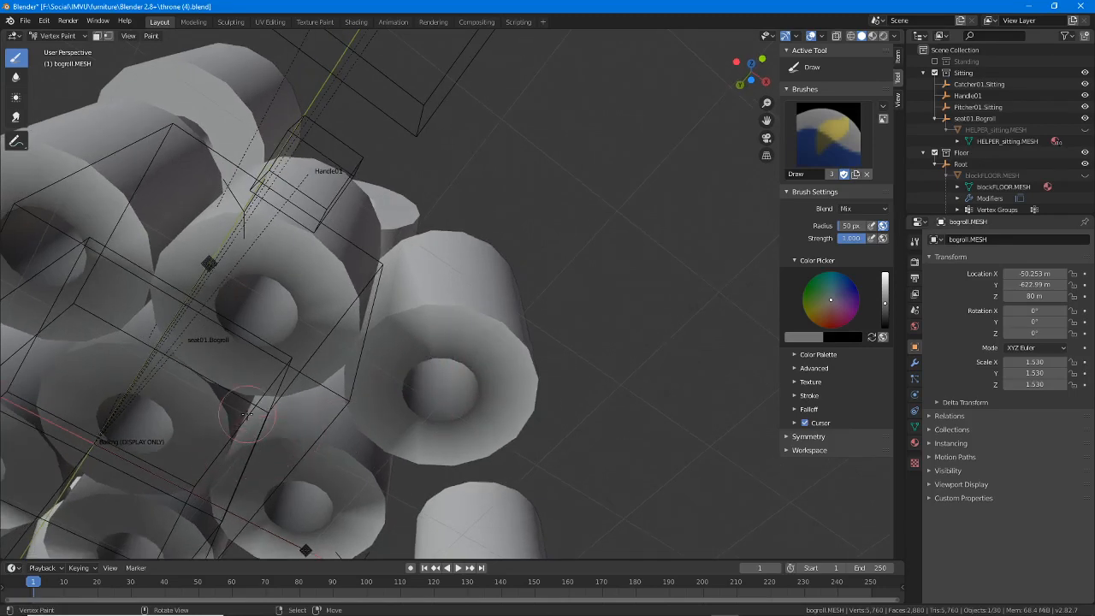
mouse_move(240, 459)
middle_down()
mouse_move(330, 363)
mouse_move(289, 182)
middle_up()
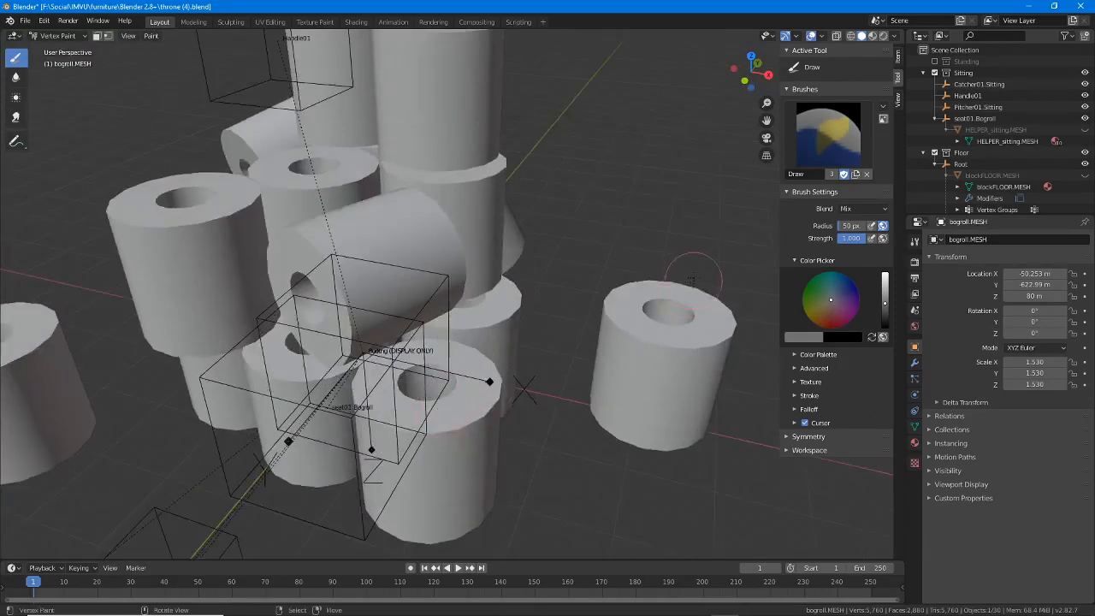
- Switch bogroll.MESH to Edit Mode
click(58, 36)
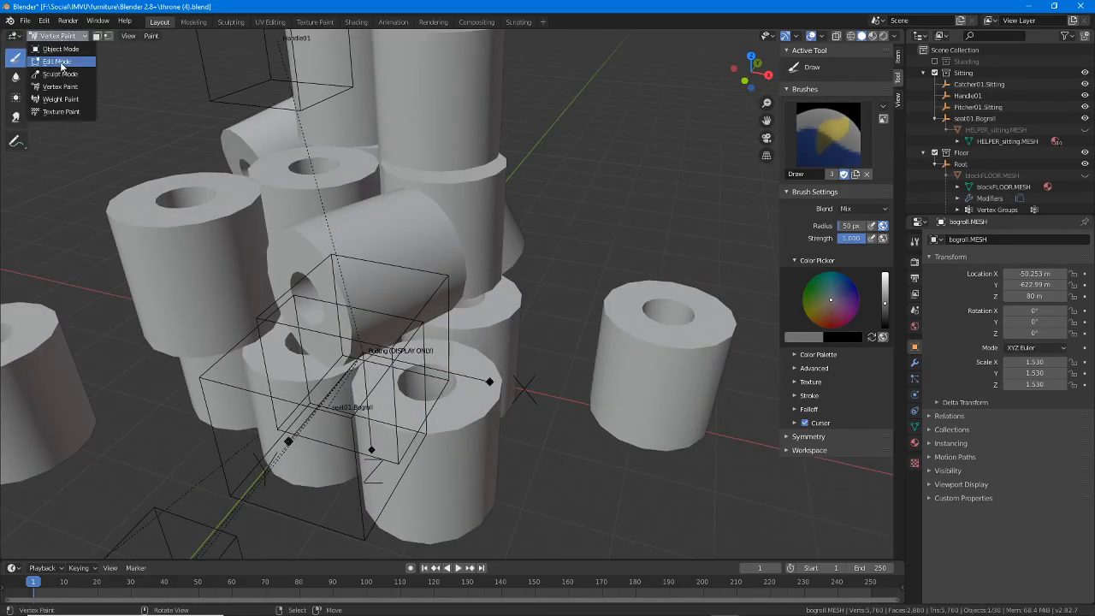
click(57, 61)
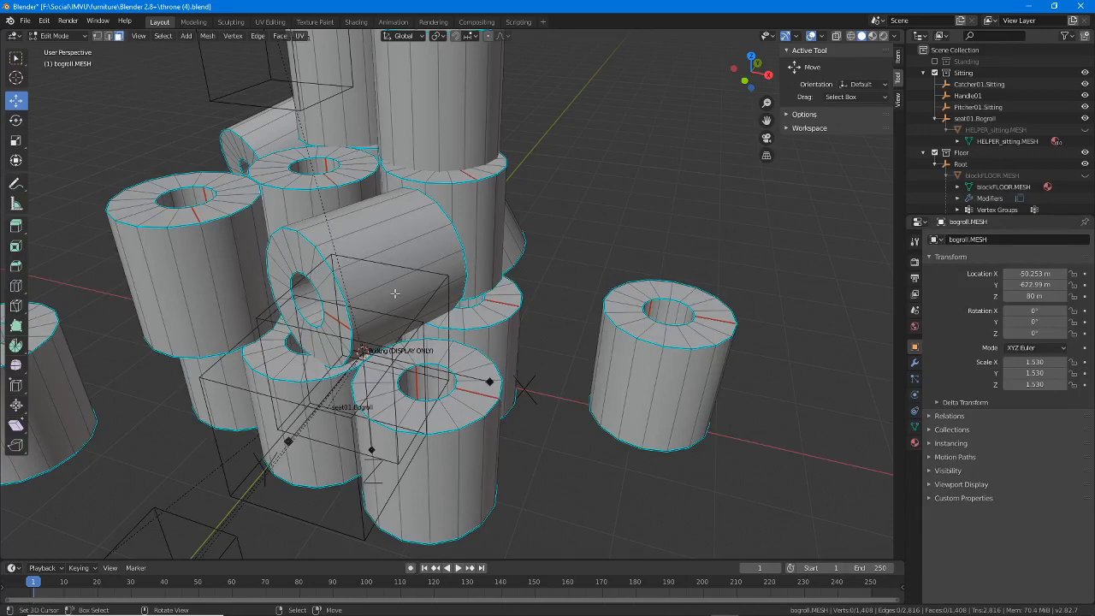
- Select the outer side face loops of the six second-layer rolls and grow the selection onto their end faces
alt+click(379, 229)
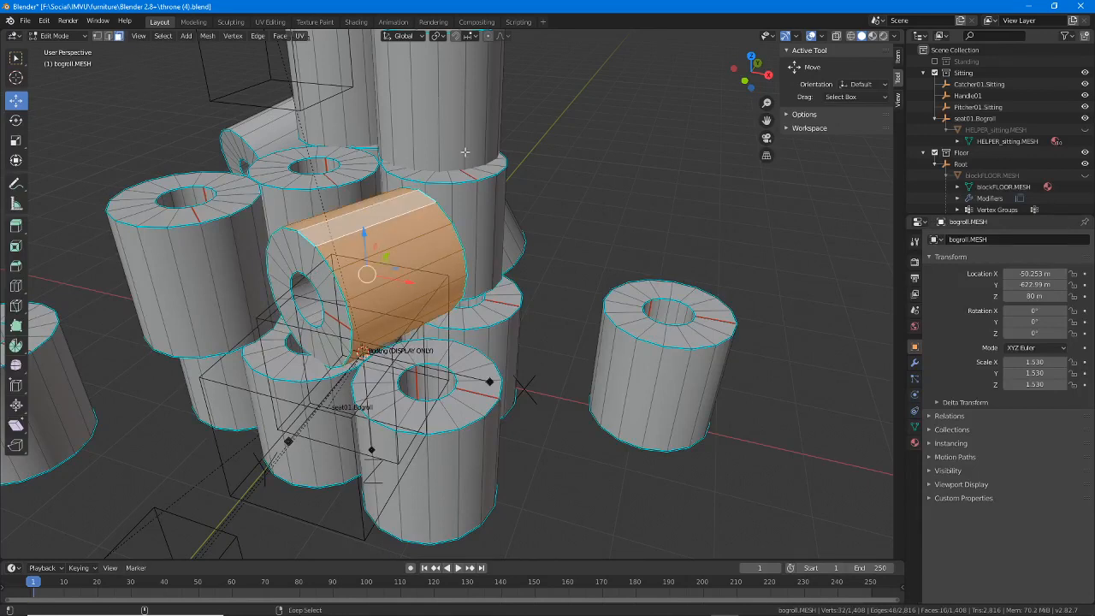
alt+shift+click(471, 227)
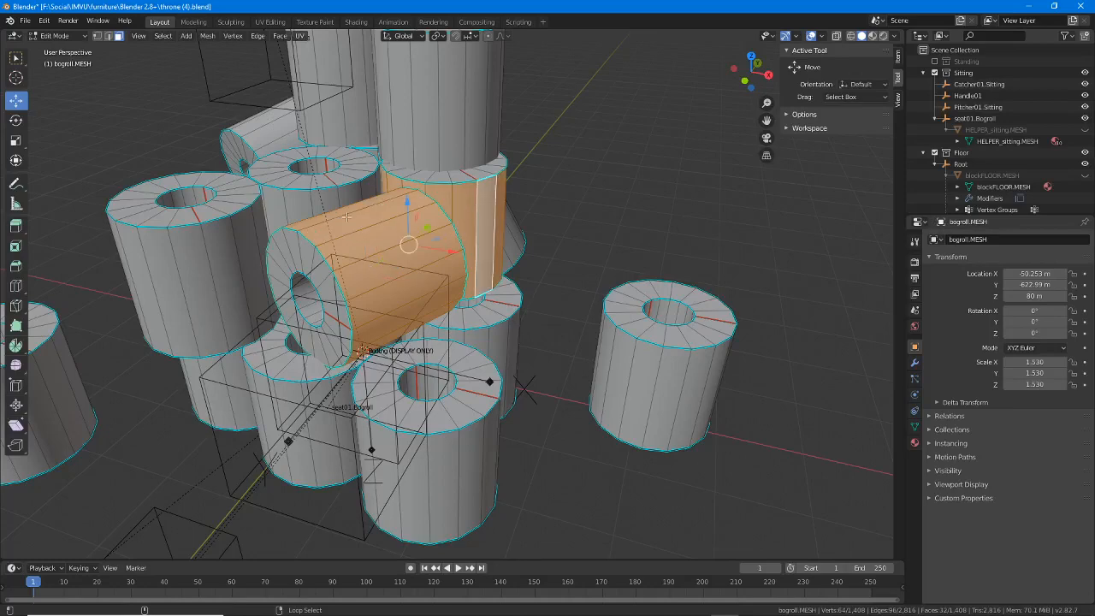
alt+shift+click(238, 248)
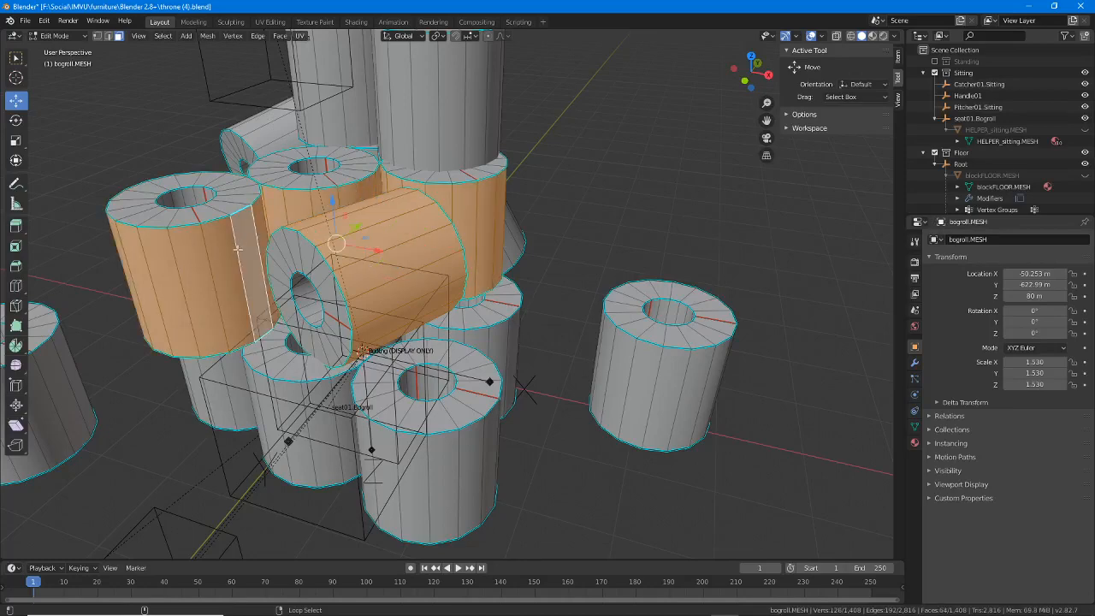
alt+shift+click(266, 129)
middle_drag(266, 129, 285, 227)
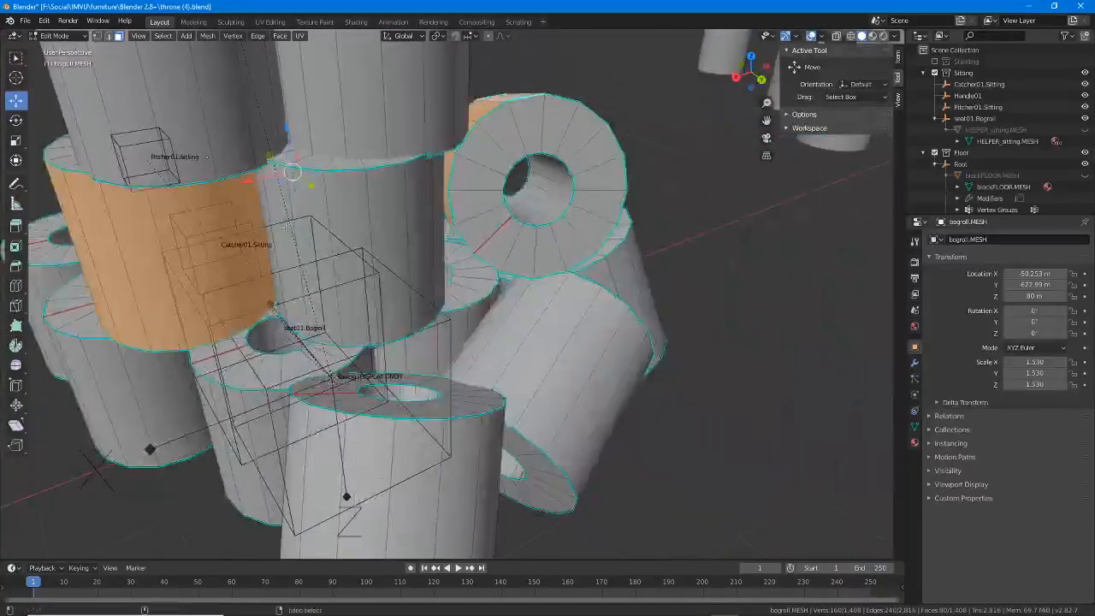
alt+shift+click(392, 234)
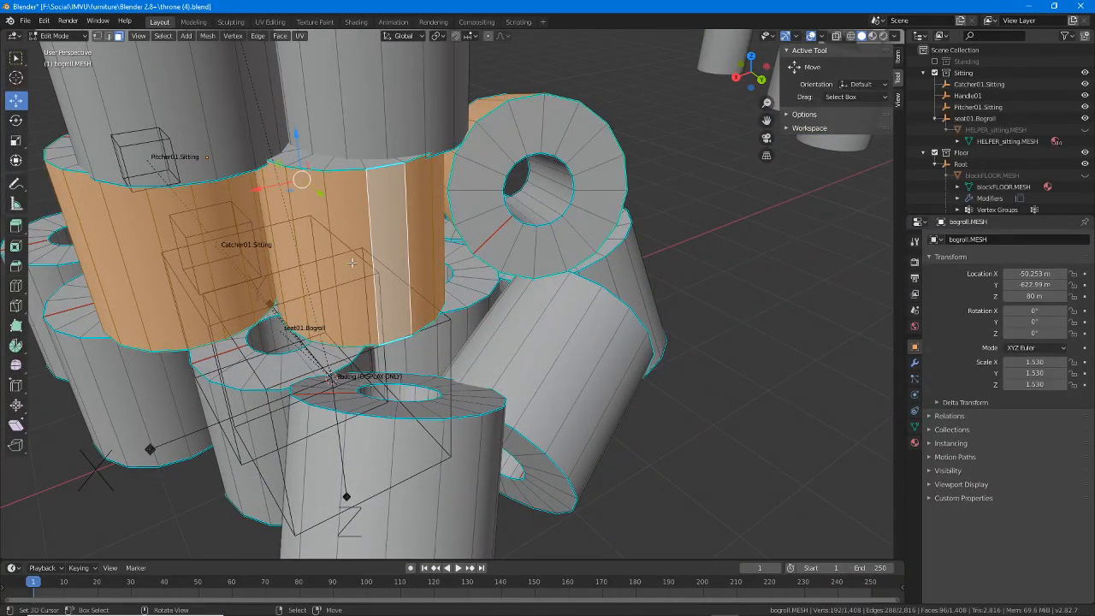
key(ctrl+KP_Add)
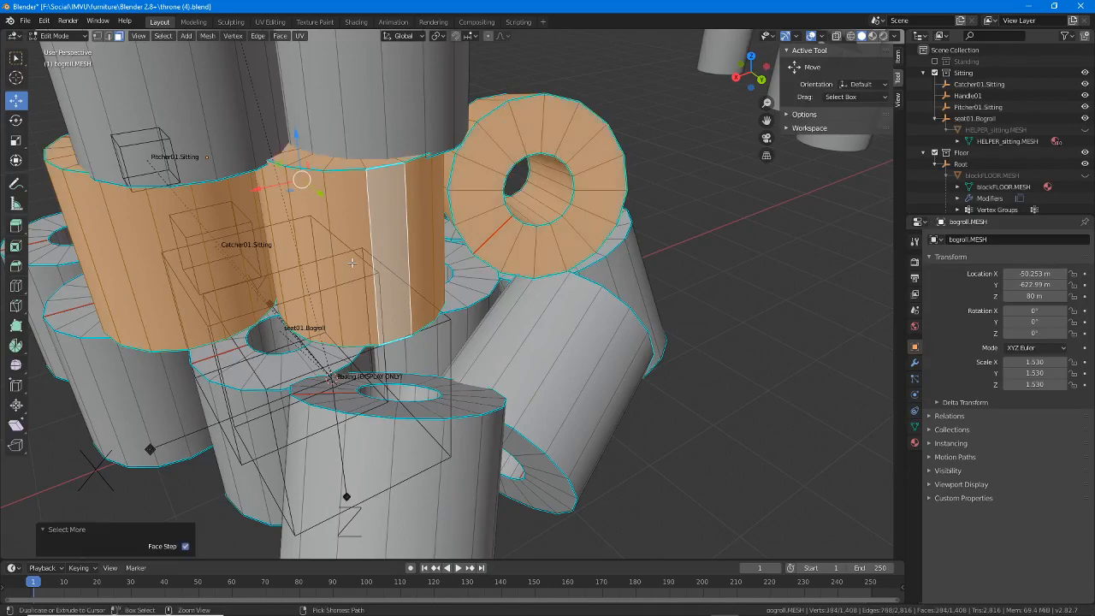
middle_drag(338, 259, 443, 296)
- Select a single face on each of the six second-layer rolls, including both tilted ones
click(336, 297)
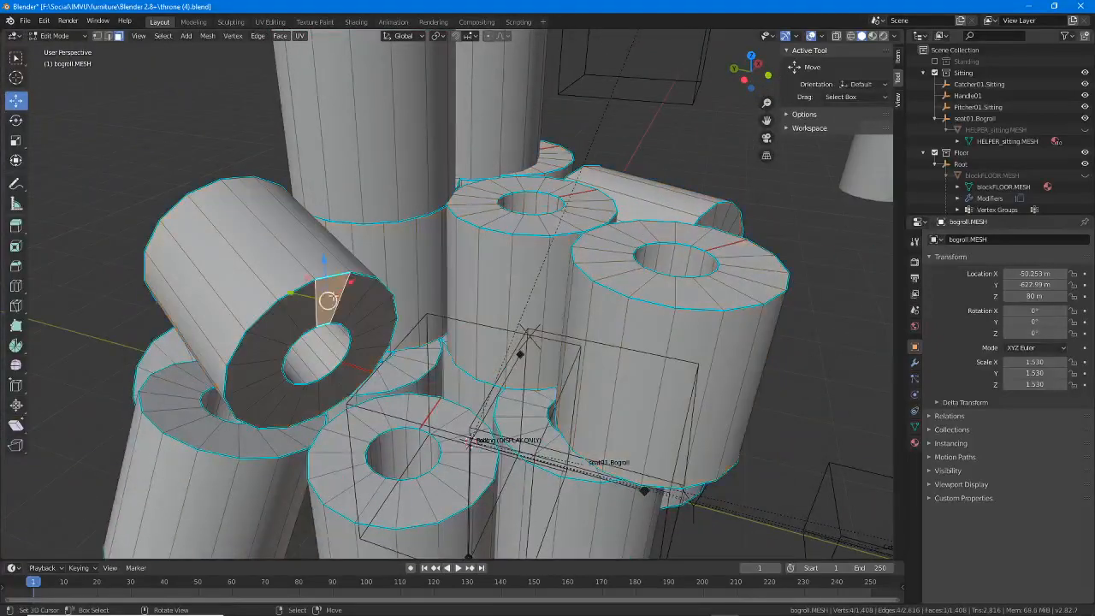
shift+click(506, 273)
shift+click(638, 358)
middle_drag(440, 271, 598, 260)
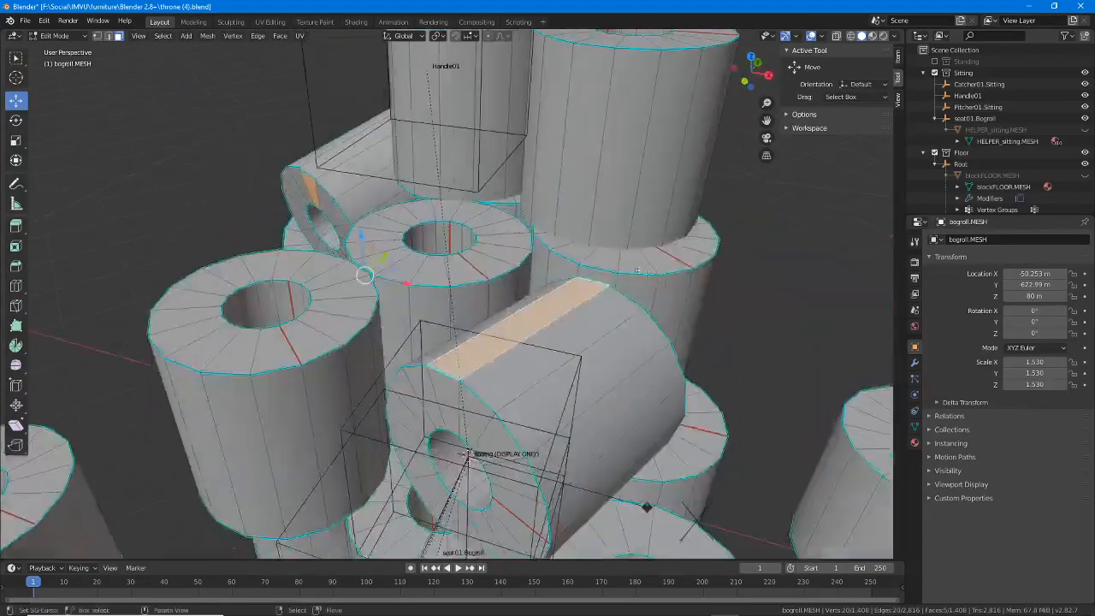
shift+click(672, 308)
shift+middle_drag(698, 309, 650, 253)
middle_drag(348, 250, 180, 318)
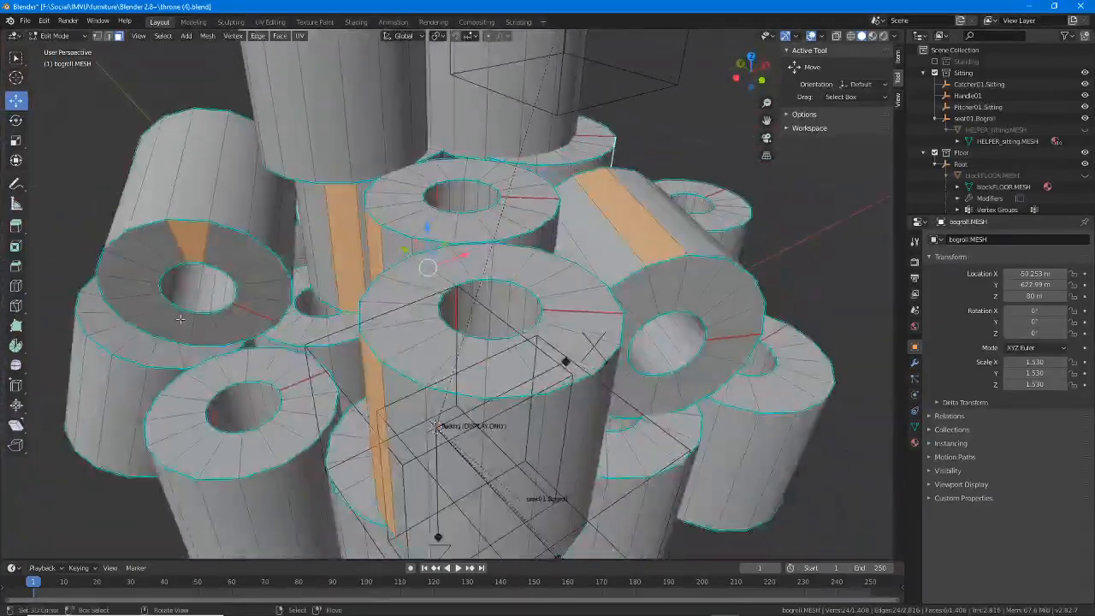
- Grow the face selection repeatedly until all six second-layer rolls are completely selected
key(ctrl+KP_Add)
key(ctrl+KP_Add)
key(ctrl+KP_Add)
key(ctrl+KP_Add)
key(ctrl+KP_Add)
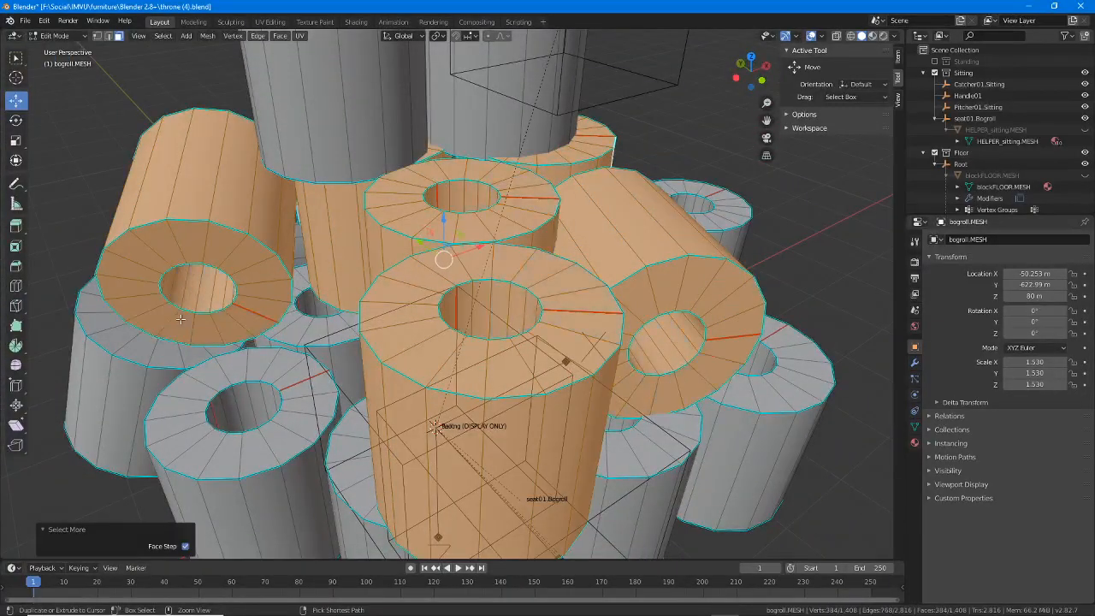
middle_drag(181, 319, 400, 291)
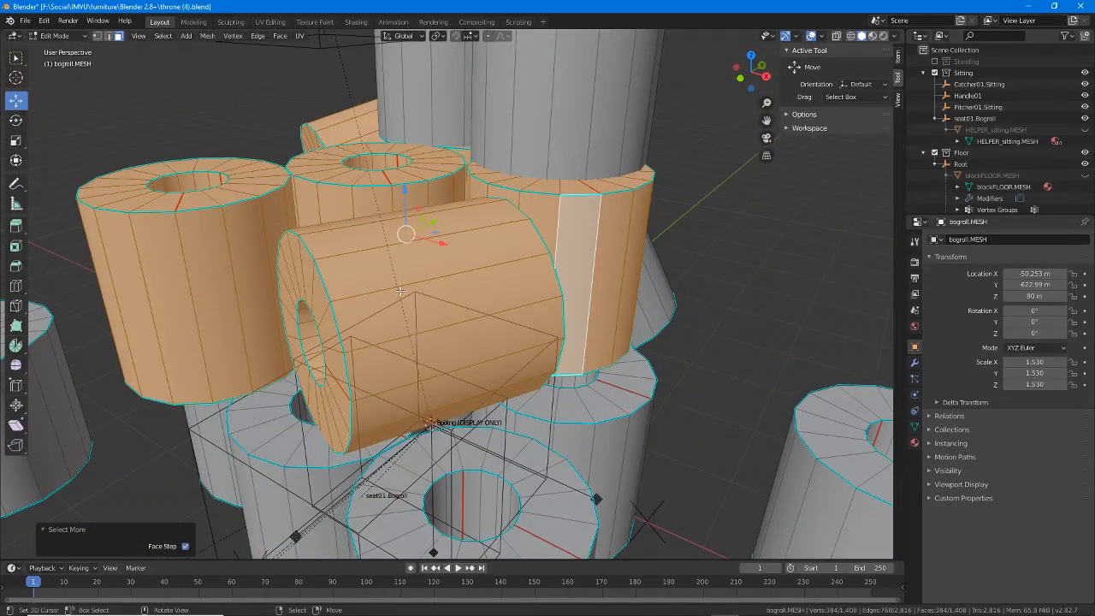
click(208, 36)
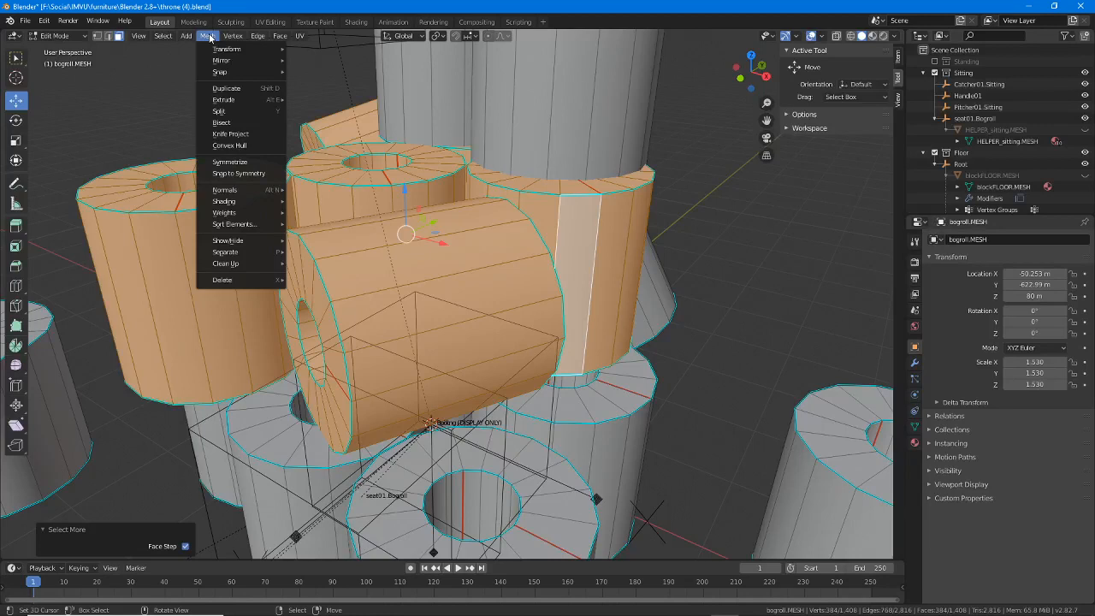
mouse_move(275, 37)
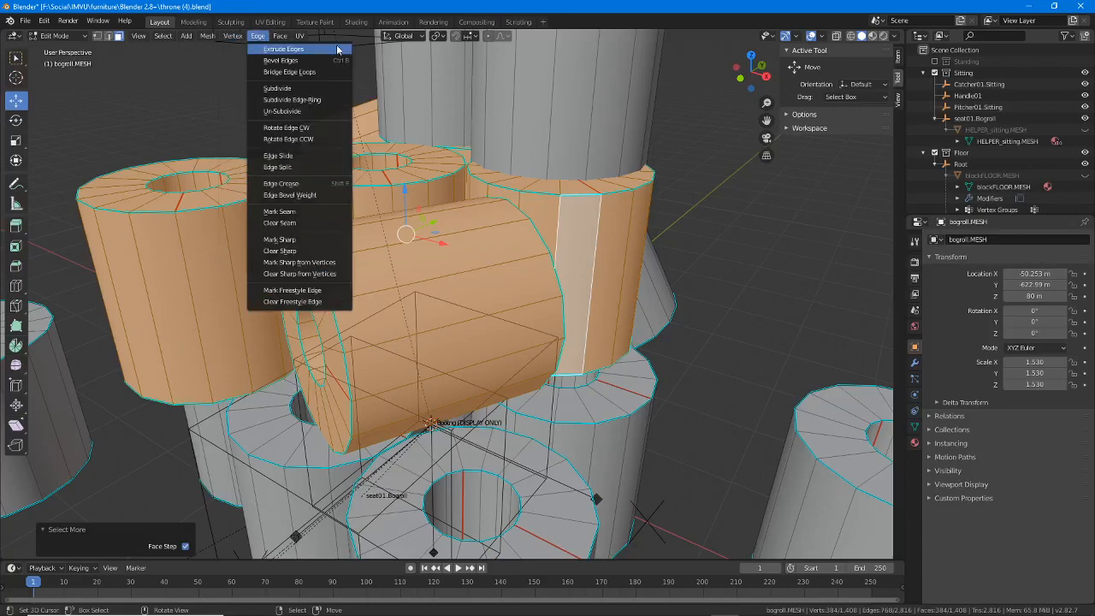
click(281, 36)
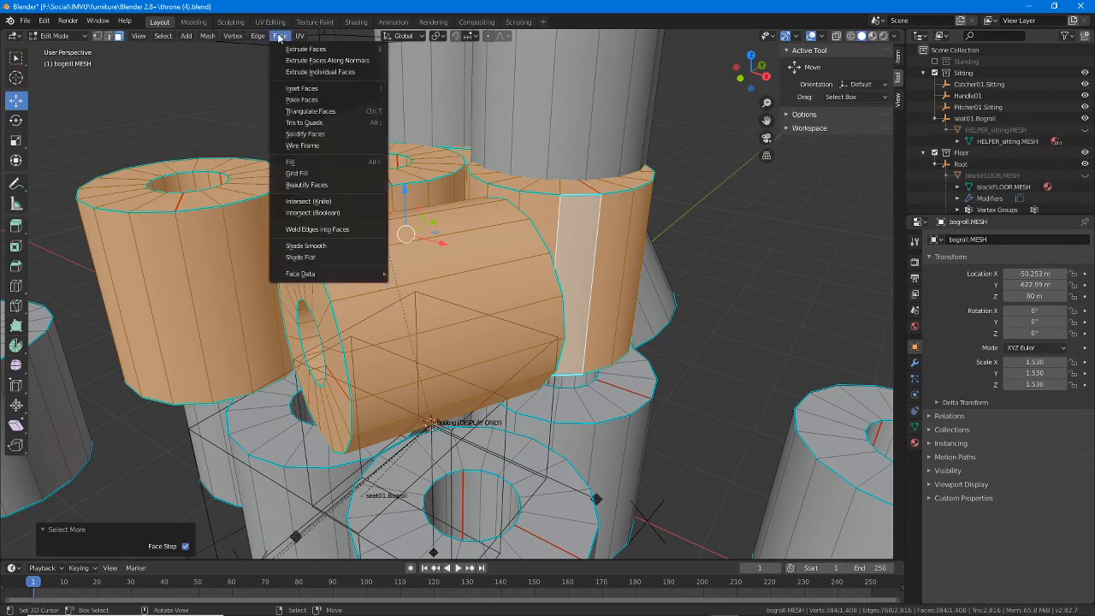
- Separate the six selected second-layer rolls from bogroll.MESH into their own object and return to Object Mode
mouse_move(203, 40)
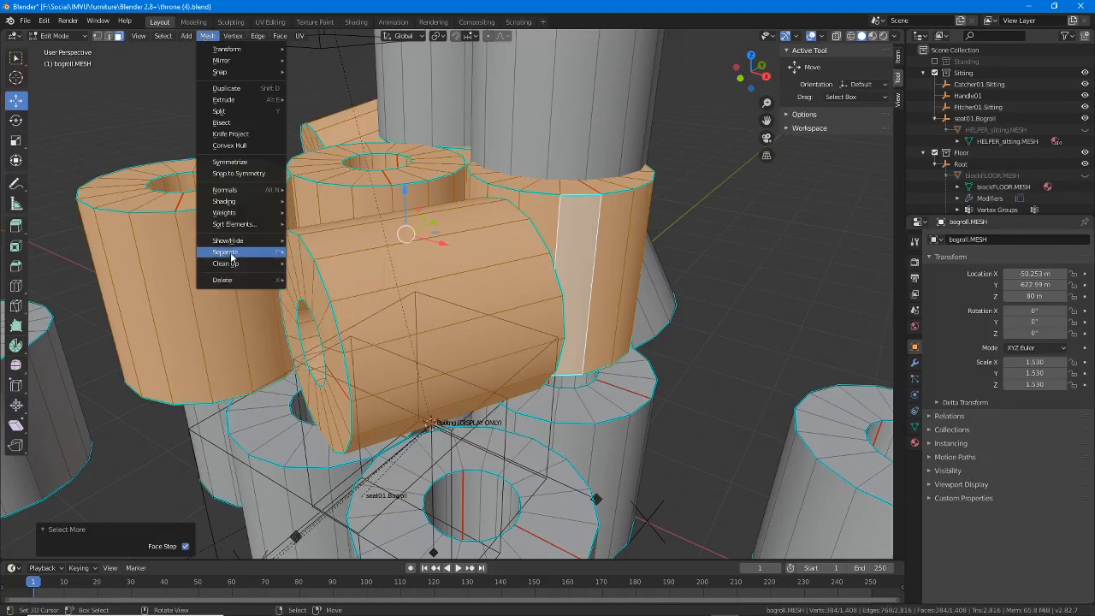
mouse_move(240, 253)
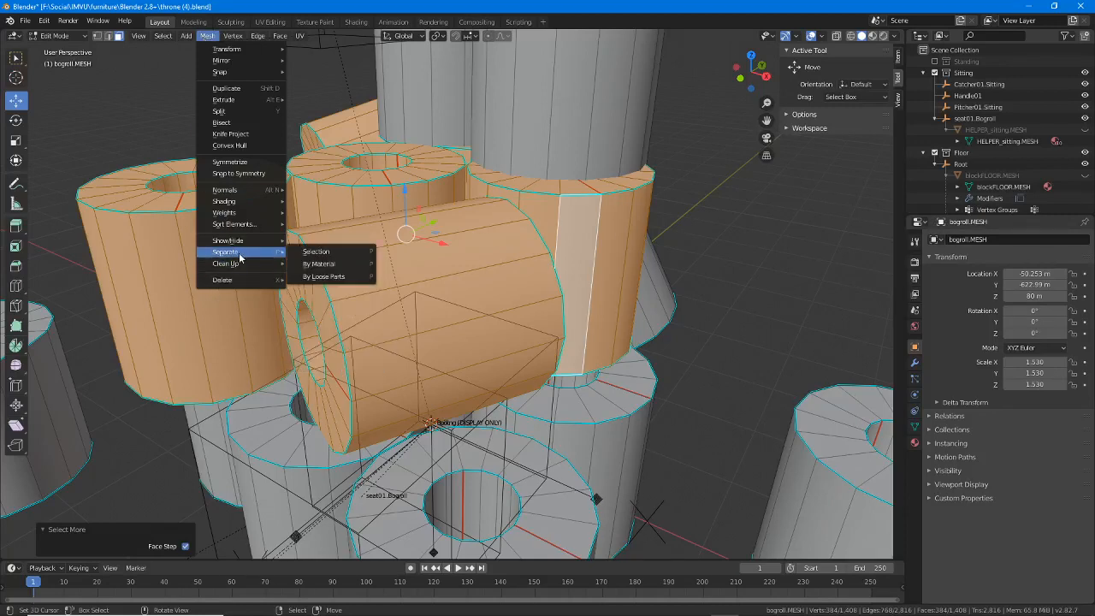
click(319, 253)
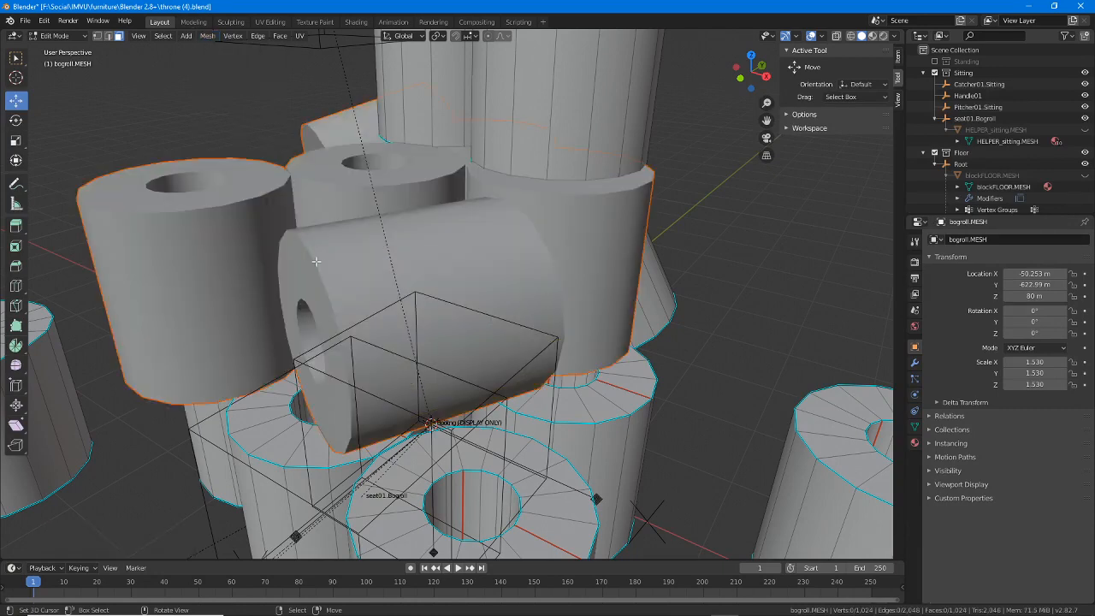
scroll(365, 315, down, 2)
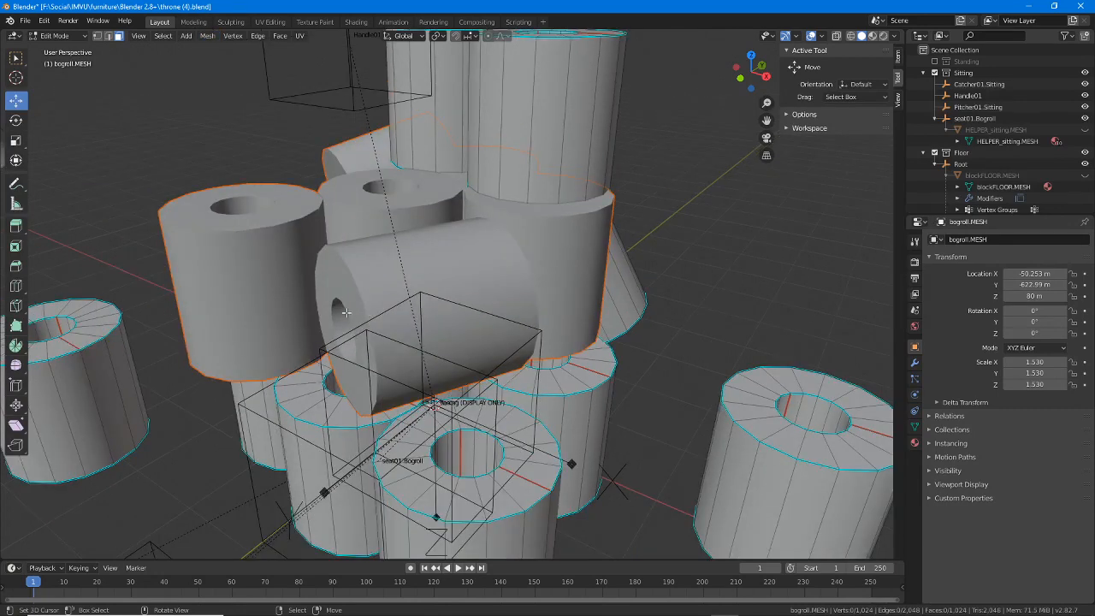
key(Tab)
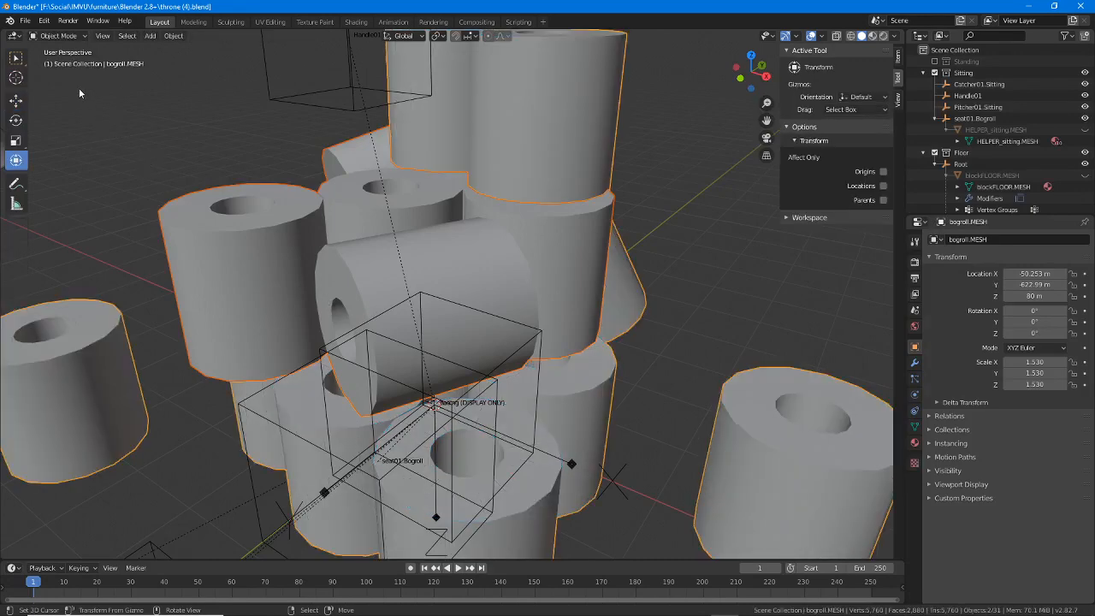
- Move the separated six-roll object clear of the pile along the X axis, to location X -750.25 m
click(249, 228)
middle_drag(249, 229, 57, 125)
scroll(350, 282, down, 3)
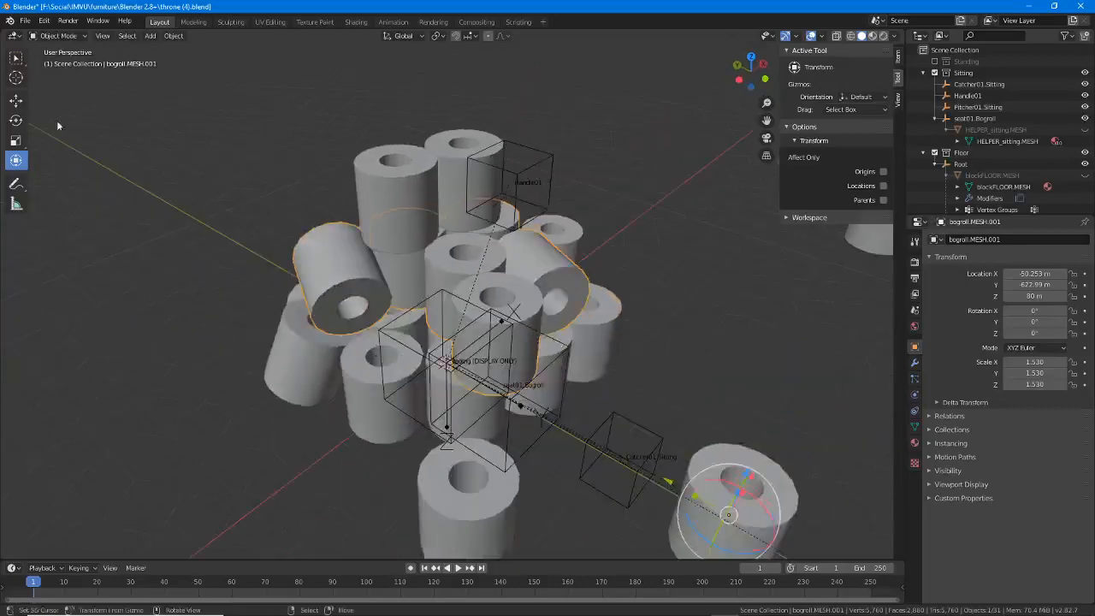
click(15, 101)
middle_drag(257, 188, 375, 221)
drag(417, 221, 659, 386)
middle_drag(360, 342, 567, 311)
right_click(579, 328)
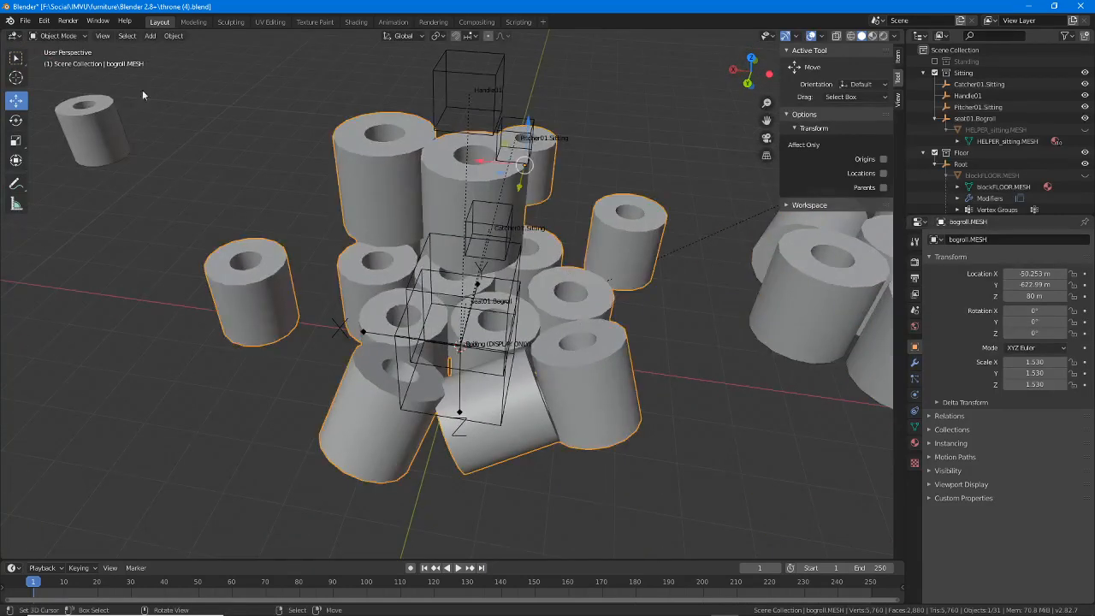
click(67, 39)
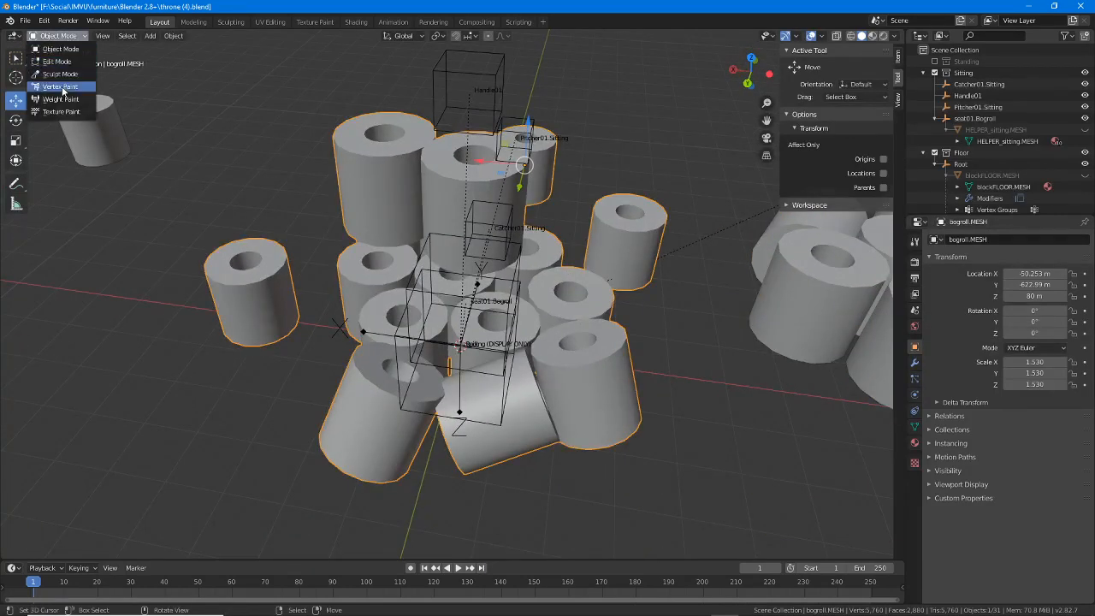
click(65, 88)
middle_drag(517, 325, 487, 308)
middle_drag(276, 300, 272, 332)
scroll(272, 332, up, 3)
middle_drag(285, 281, 352, 298)
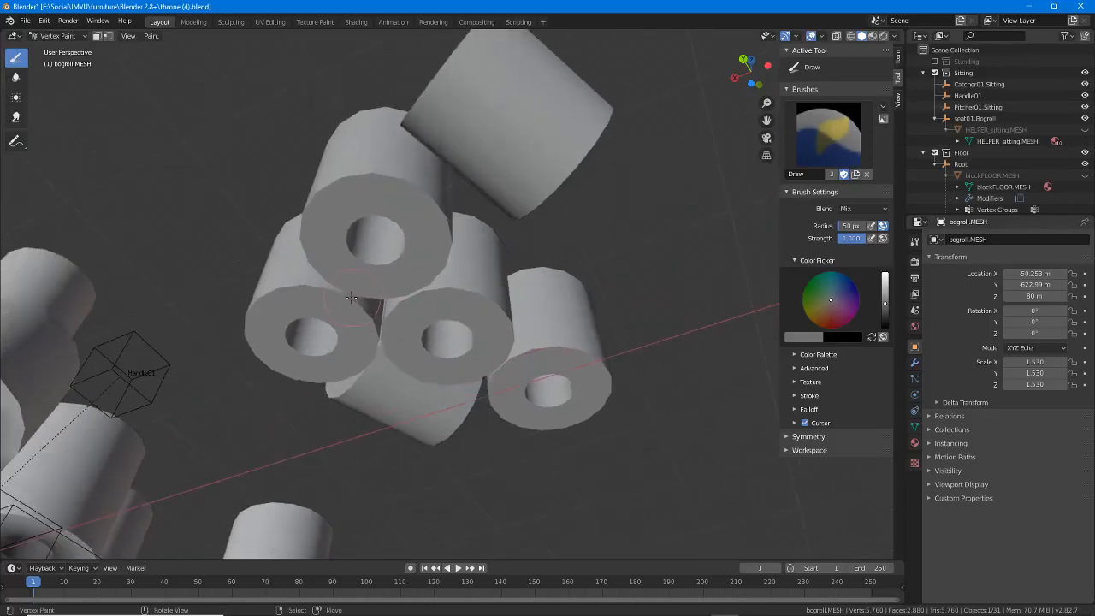
click(55, 35)
click(49, 49)
- Select the separated object bogroll.MESH.001 and switch it to Vertex Paint mode
click(367, 195)
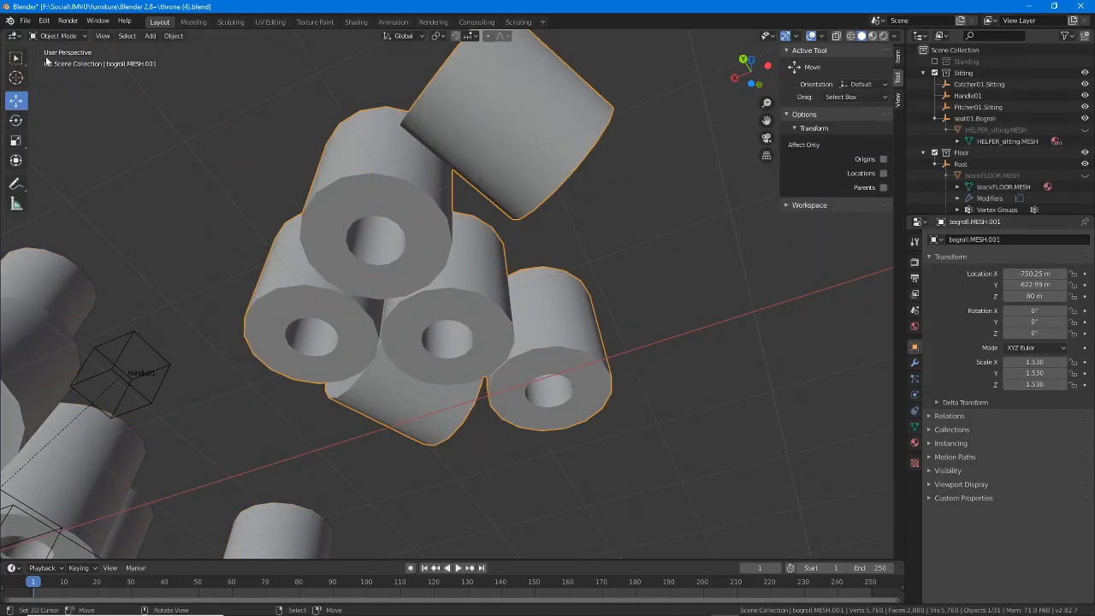
click(54, 36)
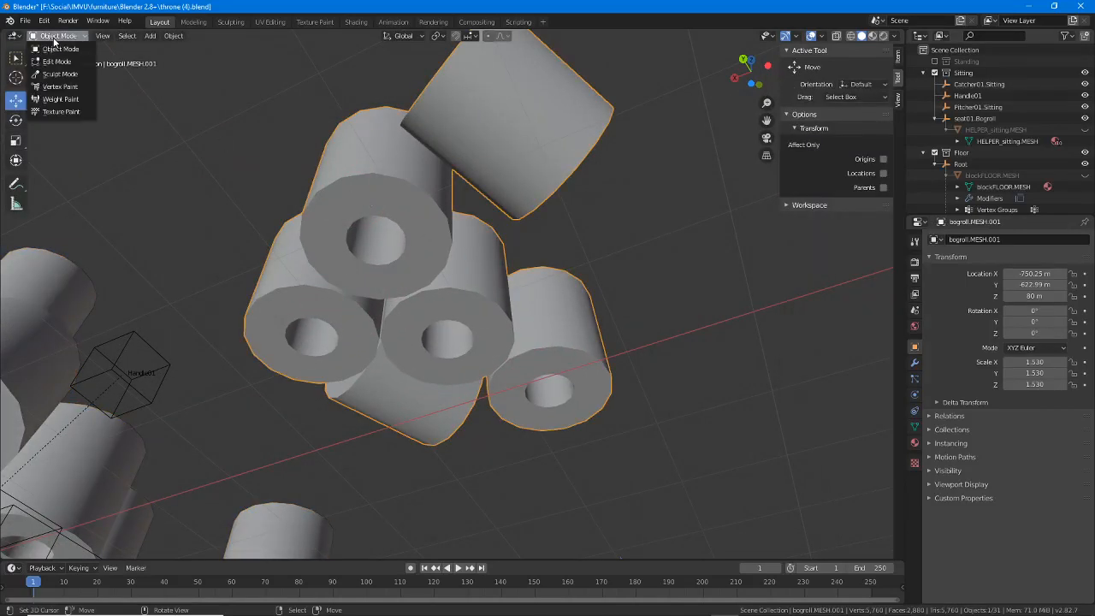
click(58, 86)
- Paint mid-grey shading around the core holes on the undersides of the four upright rolls
mouse_move(348, 238)
mouse_down()
mouse_move(390, 231)
mouse_move(376, 209)
mouse_move(396, 260)
mouse_move(360, 227)
mouse_move(395, 208)
mouse_up()
mouse_move(436, 326)
mouse_down()
mouse_move(409, 338)
mouse_move(477, 345)
mouse_move(426, 327)
mouse_up()
middle_drag(516, 364, 403, 268)
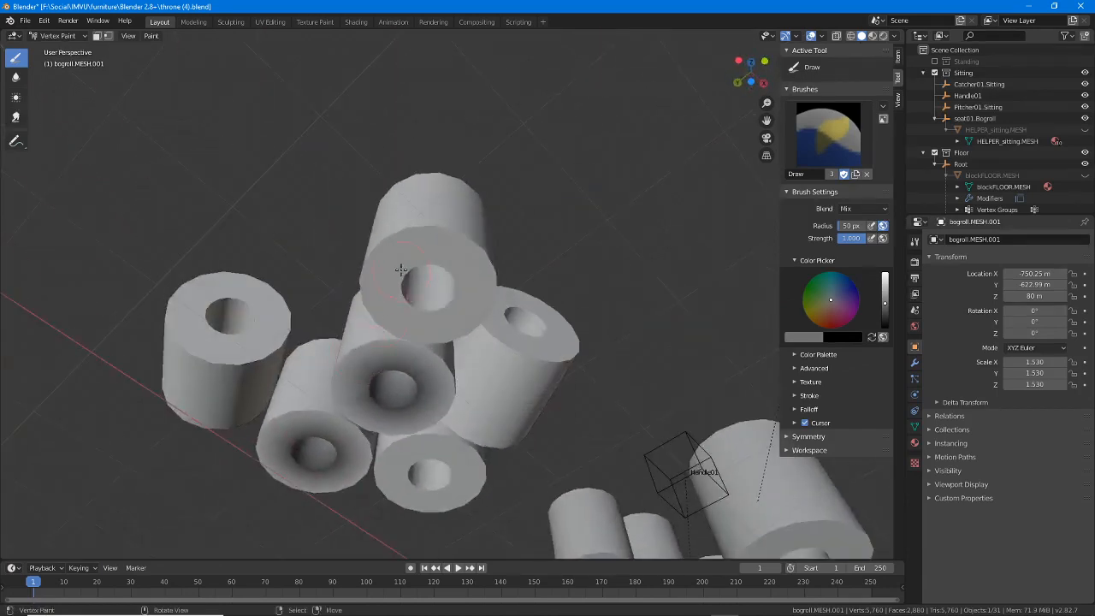
mouse_move(403, 268)
mouse_down()
mouse_move(410, 316)
mouse_move(441, 267)
mouse_up()
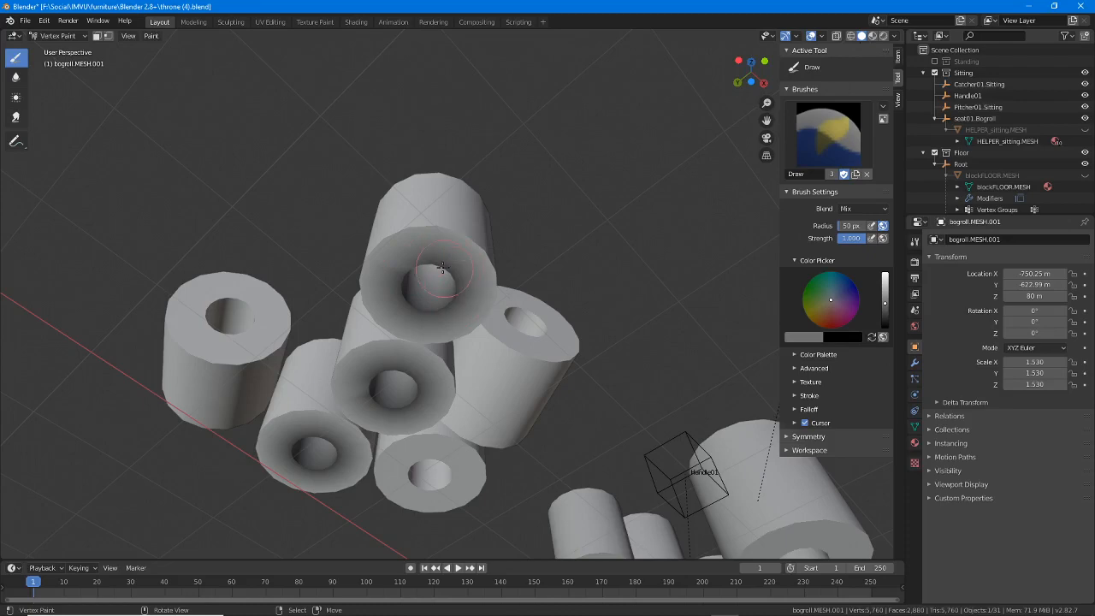
middle_drag(455, 305, 412, 295)
scroll(410, 293, up, 5)
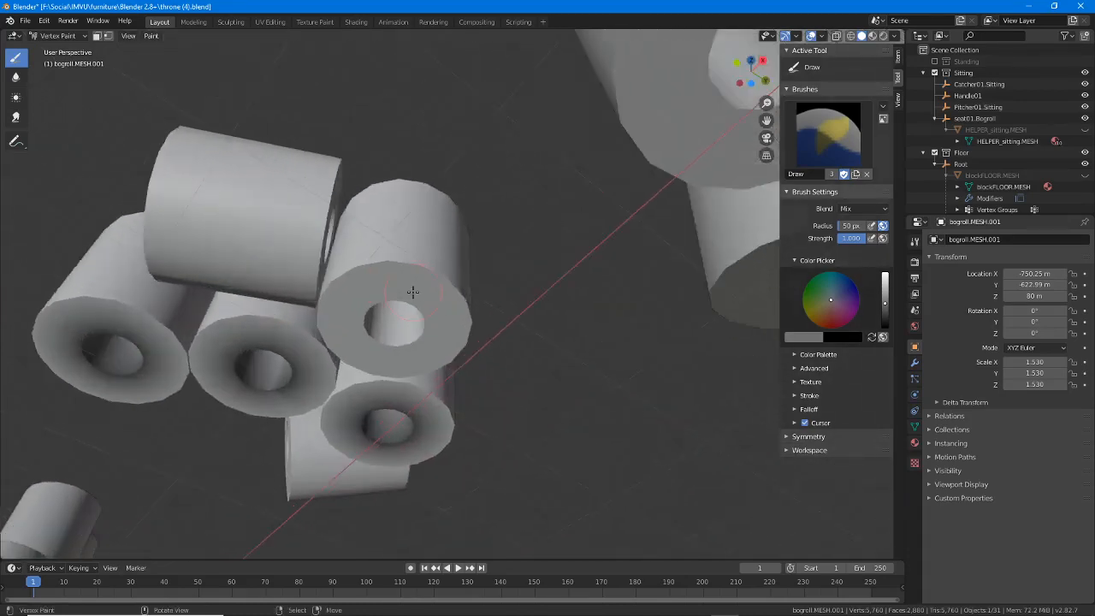
mouse_move(404, 311)
mouse_down()
mouse_move(342, 292)
mouse_move(379, 342)
mouse_move(410, 333)
mouse_move(405, 360)
mouse_up()
middle_drag(373, 325, 372, 337)
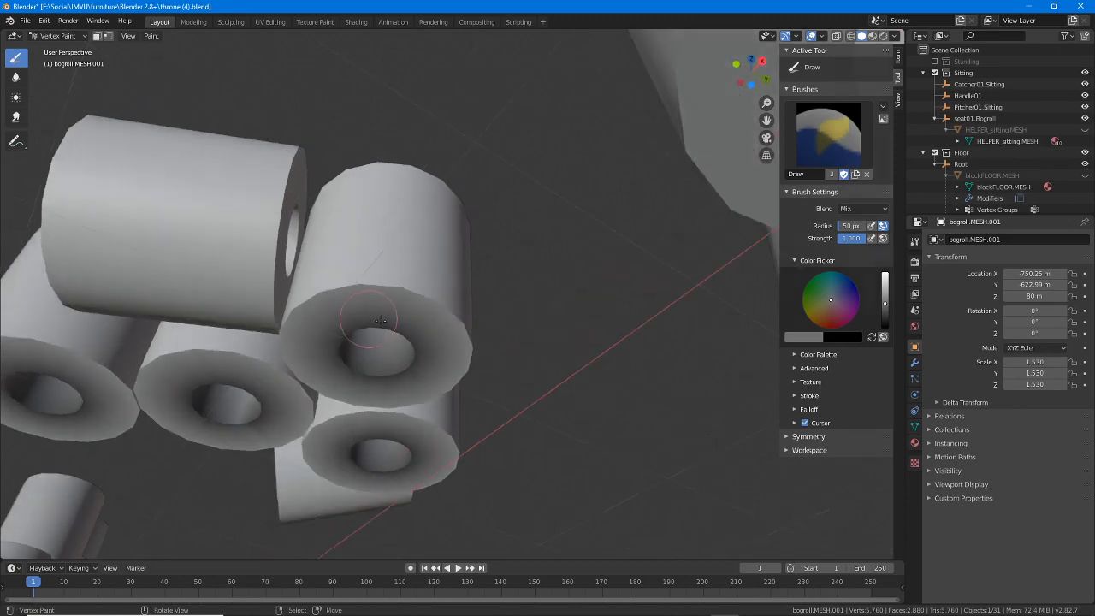
- Lighten the brush colour to light grey and paint the lower edge of the upright roll beside the tilted roll
drag(885, 305, 885, 279)
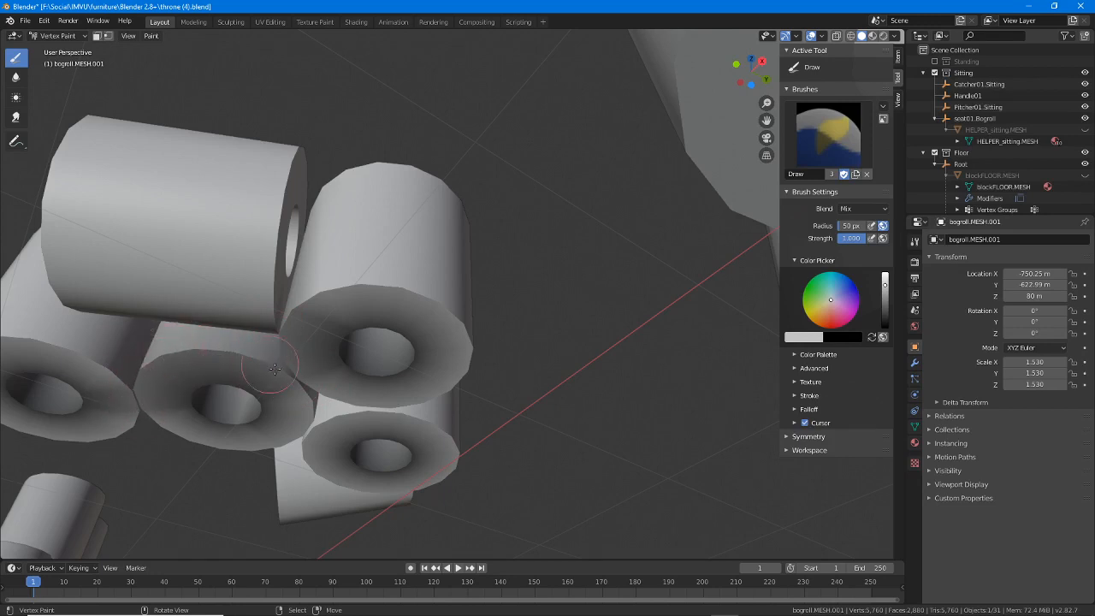
mouse_move(292, 343)
middle_down()
mouse_move(177, 343)
mouse_move(359, 342)
middle_up()
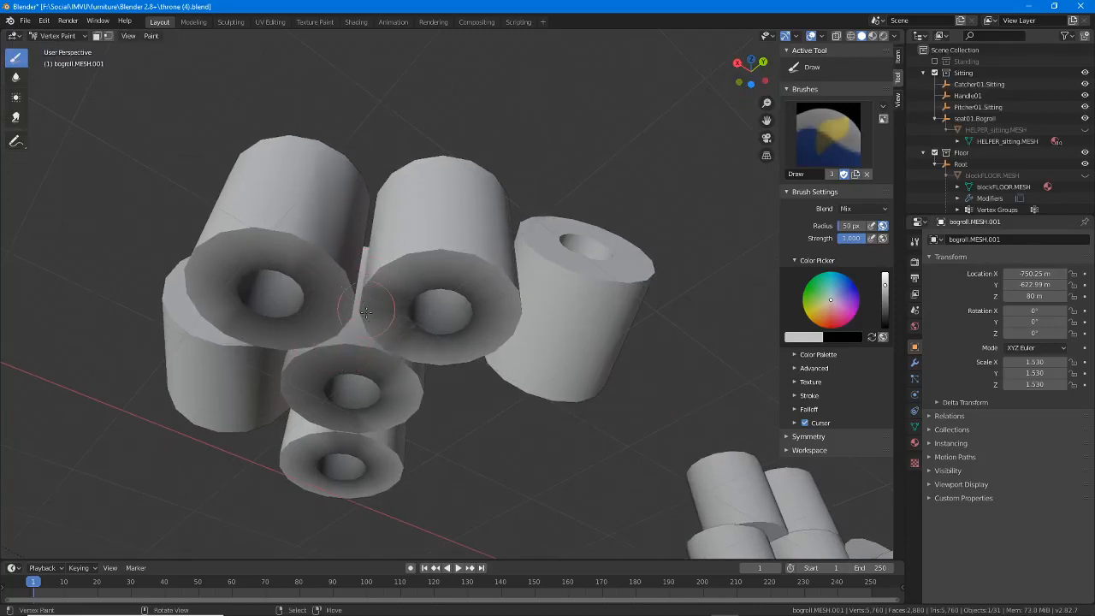
middle_drag(365, 312, 469, 289)
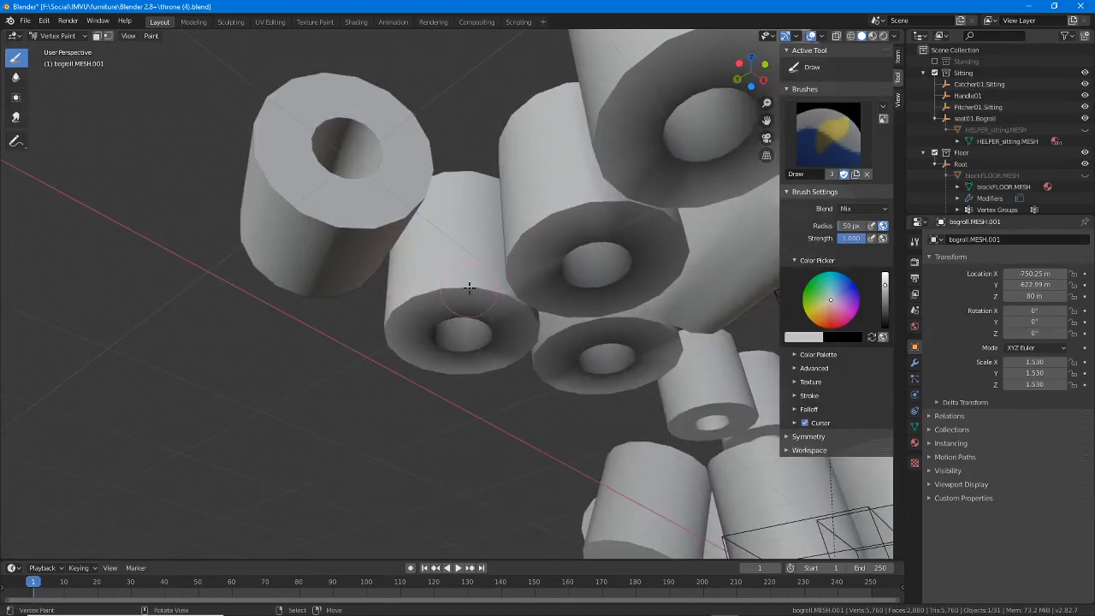
drag(470, 288, 511, 295)
mouse_move(418, 295)
mouse_down()
mouse_move(393, 322)
mouse_move(478, 321)
mouse_up()
middle_drag(477, 321, 484, 346)
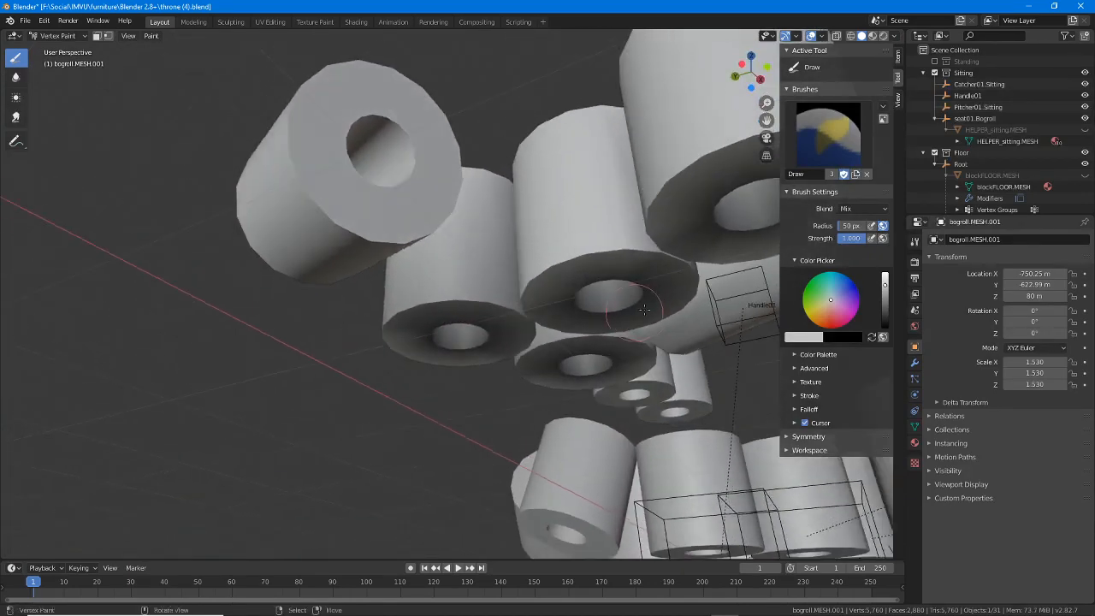
- Paint light grey shading along the lower edges of the remaining upright rolls where they meet their neighbours
shift+middle_drag(635, 282, 503, 296)
drag(491, 266, 511, 263)
middle_drag(511, 262, 493, 300)
mouse_move(617, 326)
mouse_down()
mouse_move(600, 333)
mouse_move(619, 333)
mouse_up()
mouse_move(600, 333)
middle_down()
mouse_move(606, 313)
mouse_move(691, 307)
middle_up()
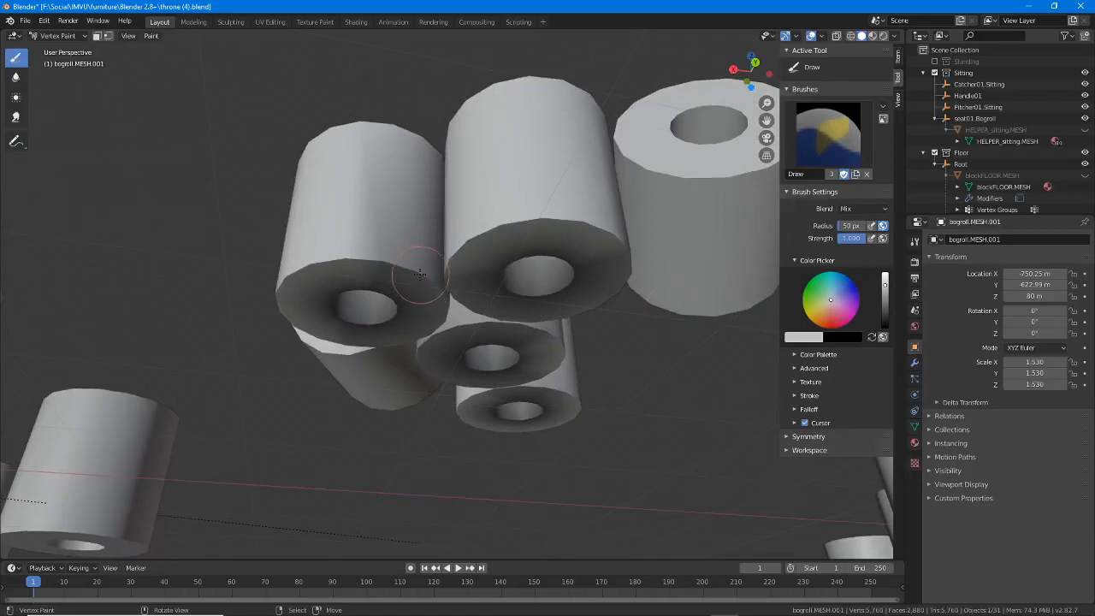
middle_drag(453, 260, 554, 259)
drag(554, 260, 532, 286)
middle_drag(529, 296, 684, 299)
drag(506, 295, 456, 289)
middle_drag(434, 315, 308, 239)
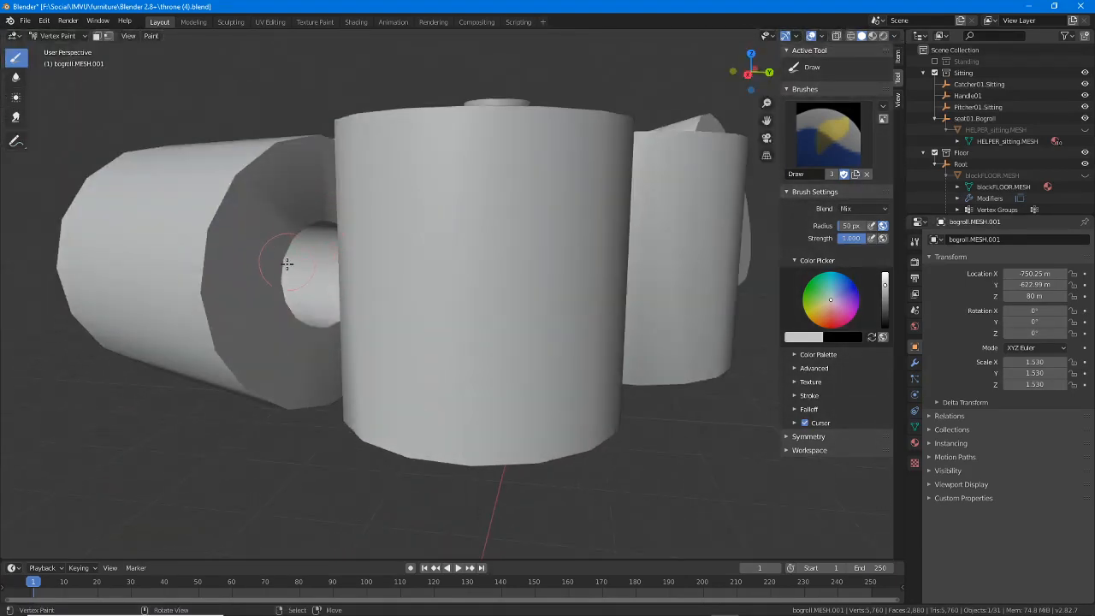
- Paint light grey shading on the tilted roll's end face around its core hole, beside the adjacent upright roll
middle_drag(334, 323, 379, 313)
scroll(379, 313, up, 3)
drag(371, 293, 350, 214)
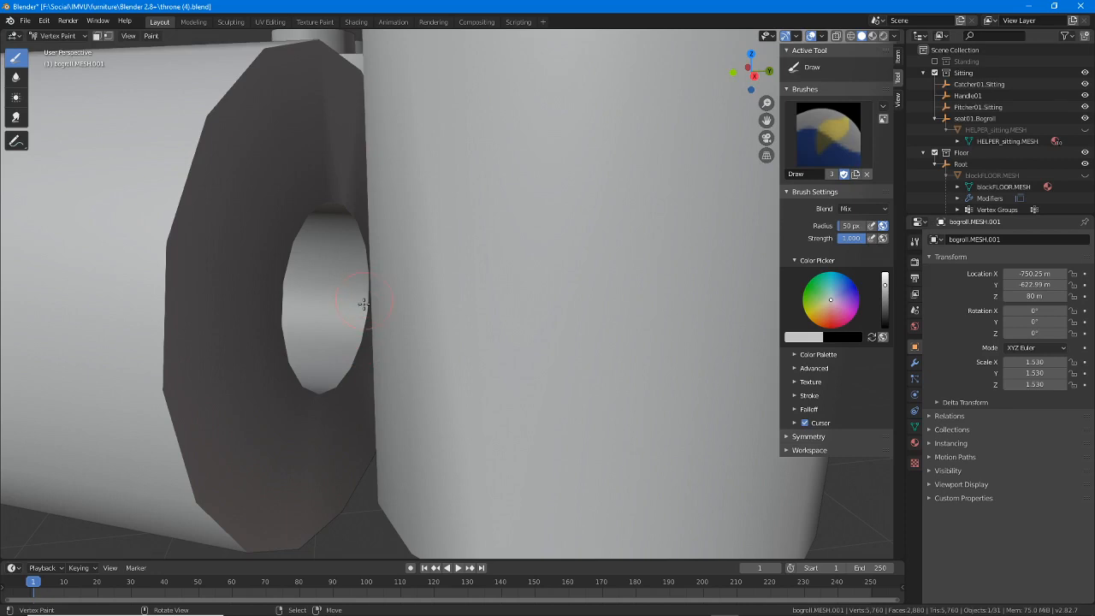
mouse_move(410, 299)
middle_down()
mouse_move(350, 330)
mouse_move(484, 372)
mouse_move(428, 334)
middle_up()
scroll(349, 330, up, 4)
scroll(428, 335, up, 3)
scroll(449, 342, down, 2)
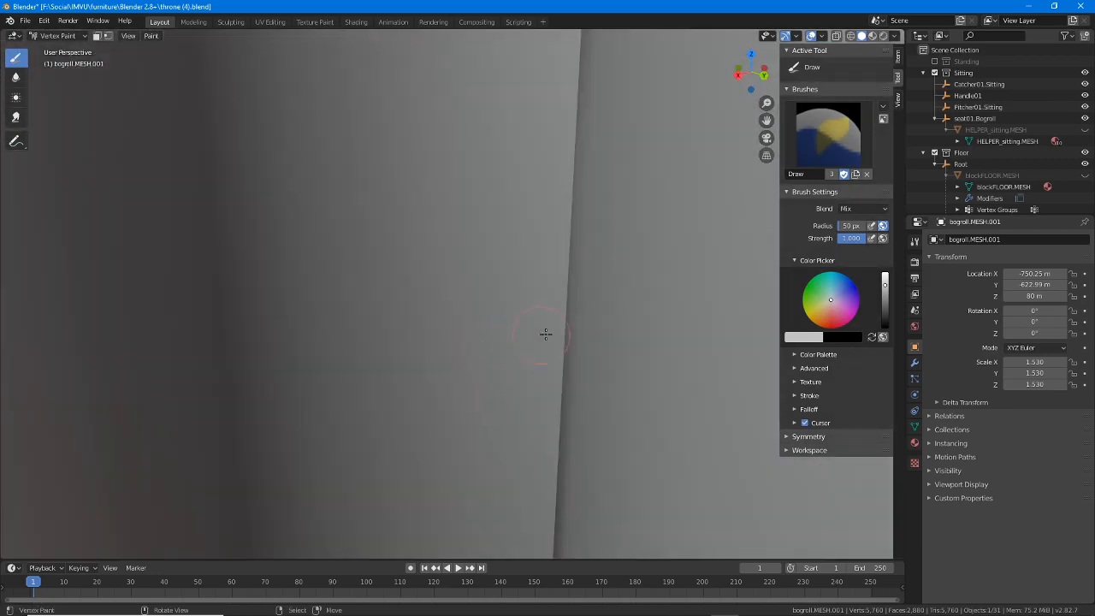
mouse_move(545, 333)
middle_down()
mouse_move(277, 334)
mouse_move(394, 319)
mouse_move(487, 319)
mouse_move(491, 332)
mouse_move(590, 316)
middle_up()
scroll(394, 320, down, 8)
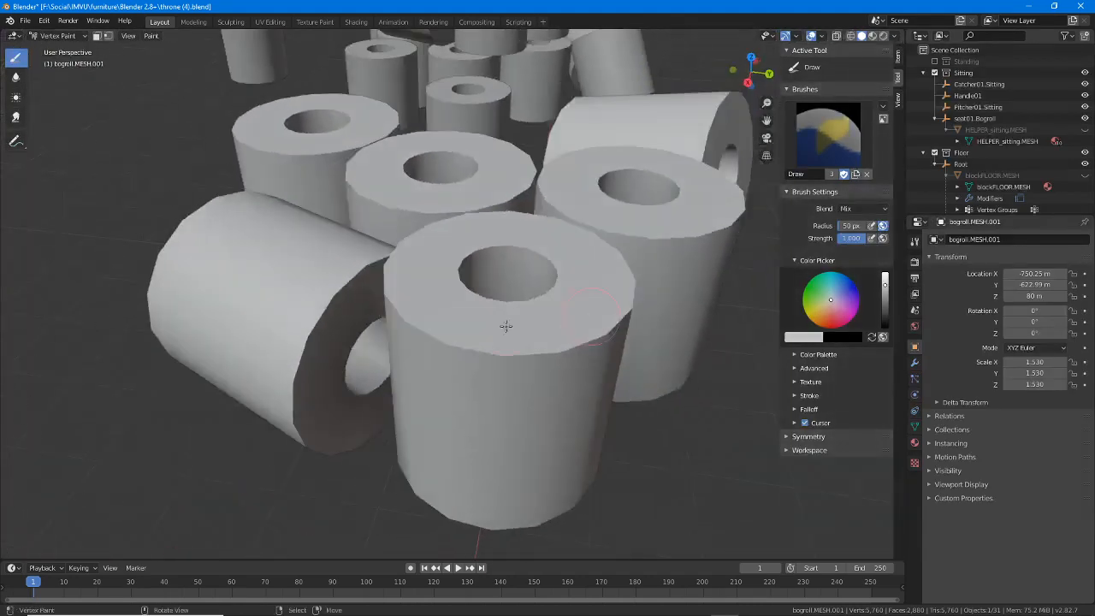
- Try light grey shading where the middle upright roll meets the tilted roll, and paint back over it in white
mouse_move(506, 326)
middle_down()
mouse_move(556, 334)
mouse_move(506, 330)
mouse_move(497, 363)
mouse_move(533, 322)
middle_up()
drag(530, 228, 509, 235)
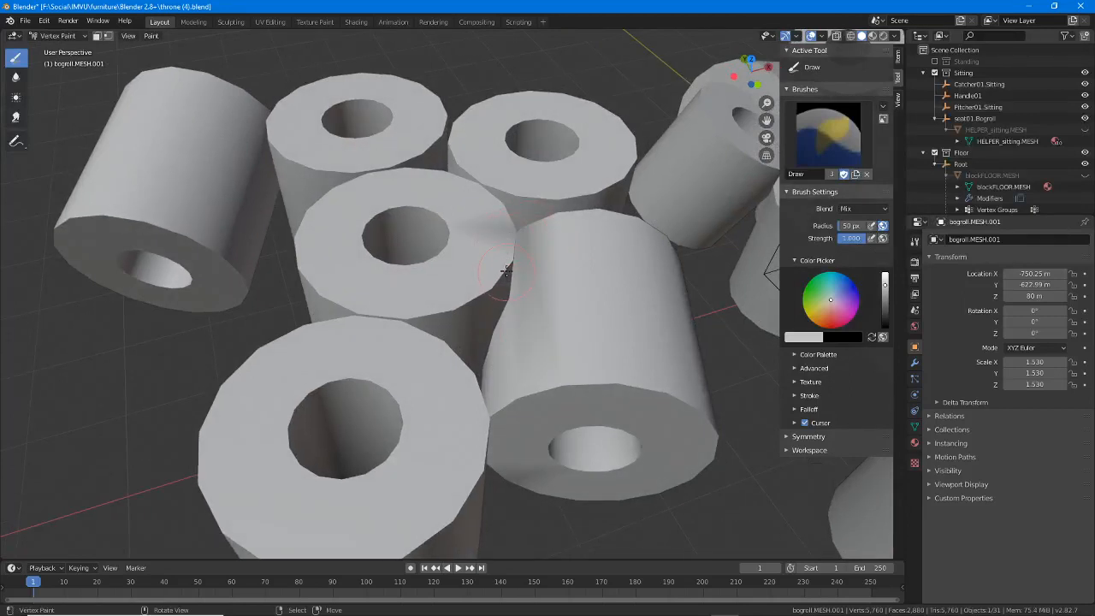
middle_drag(507, 270, 723, 245)
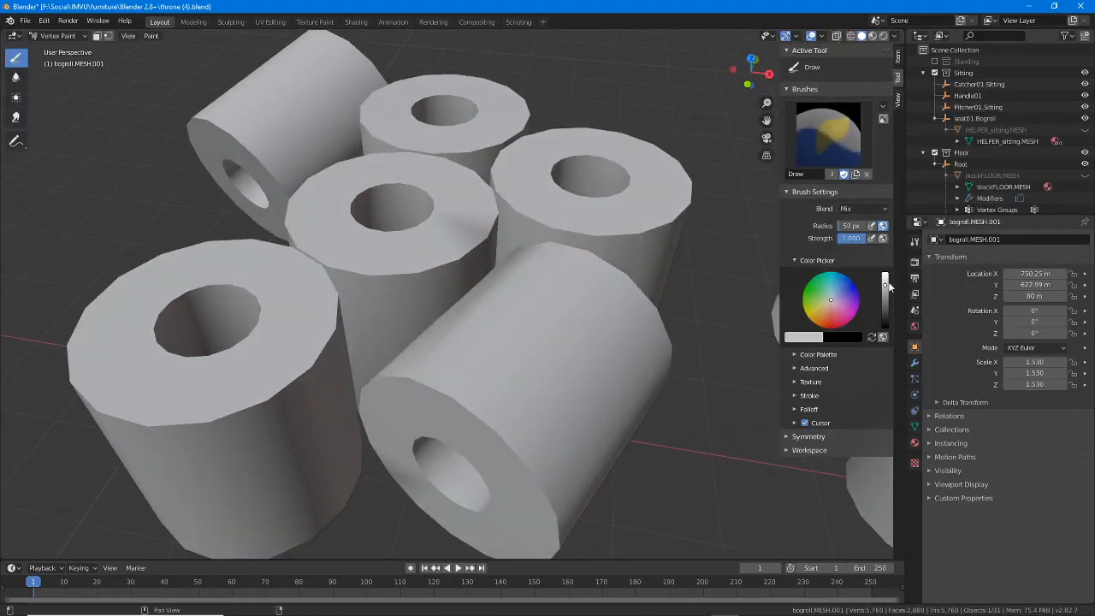
drag(885, 285, 886, 274)
drag(487, 233, 466, 255)
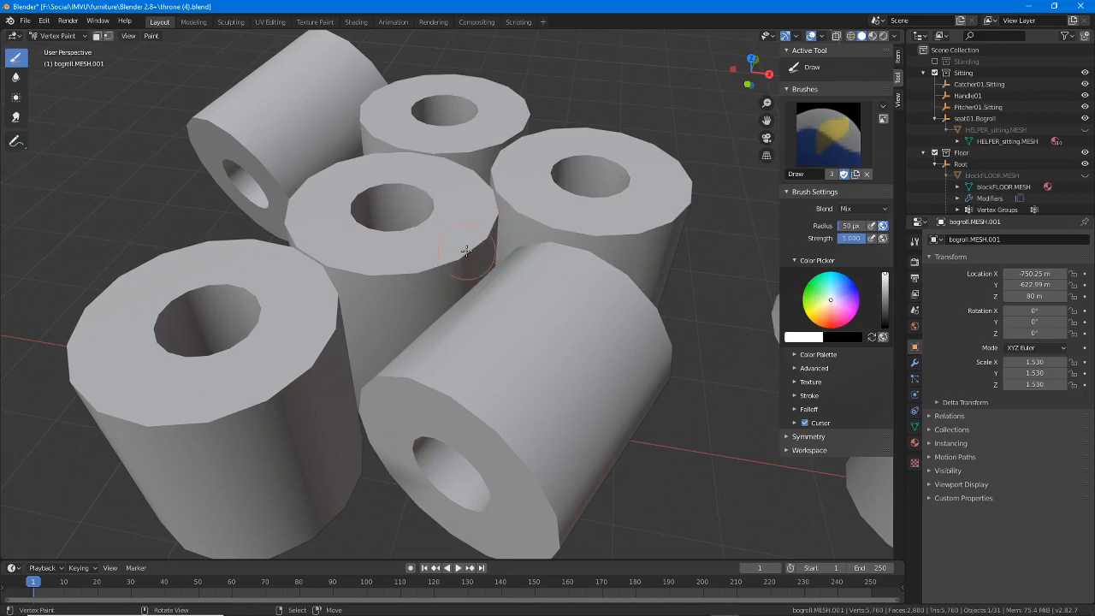
scroll(476, 317, up, 2)
scroll(502, 322, down, 3)
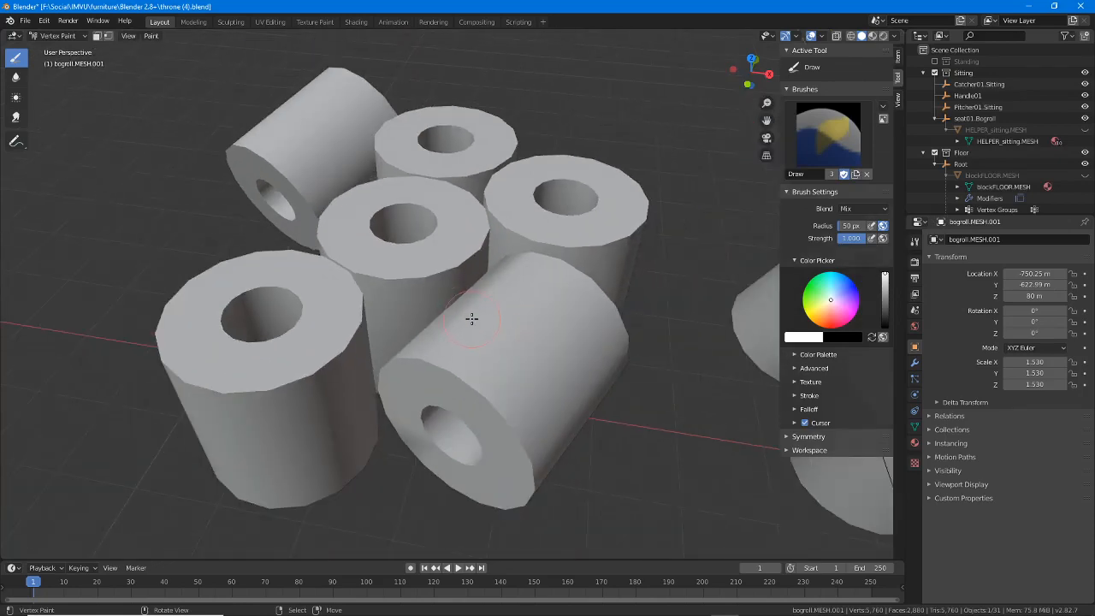
- Select the entire tilted roll next to the middle upright roll in Edit Mode and separate it into its own object
key(Tab)
alt+click(497, 360)
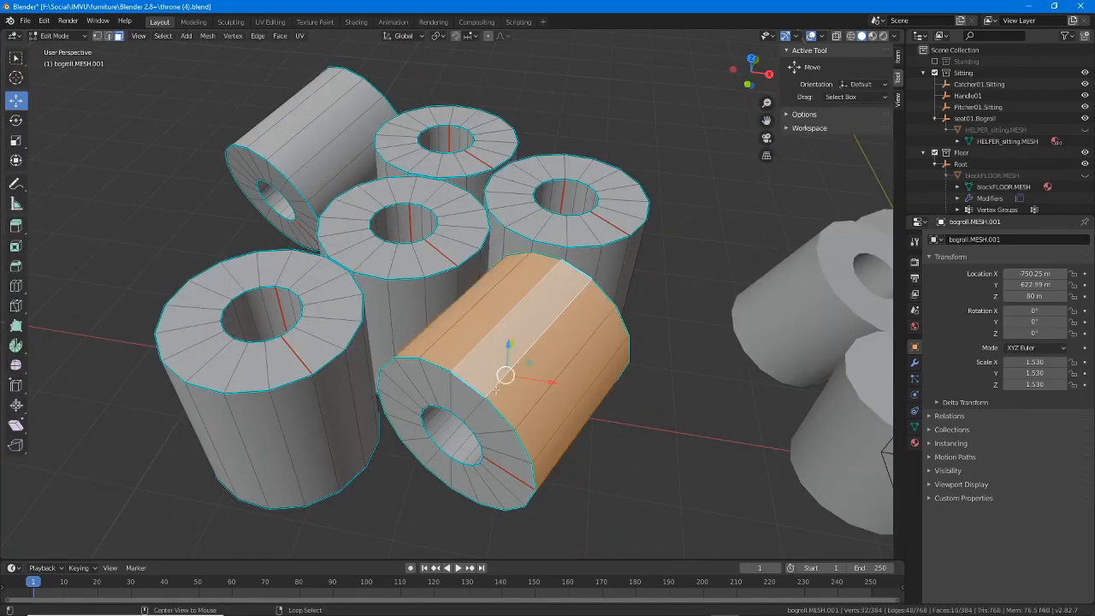
key(ctrl+KP_Add)
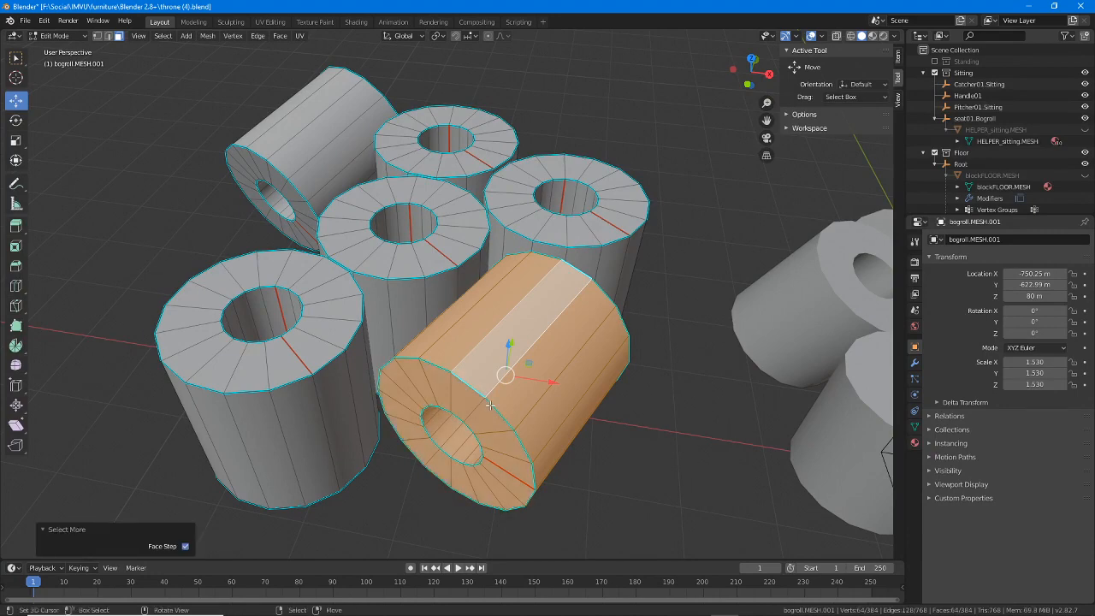
key(p)
click(489, 405)
middle_drag(489, 405, 521, 393)
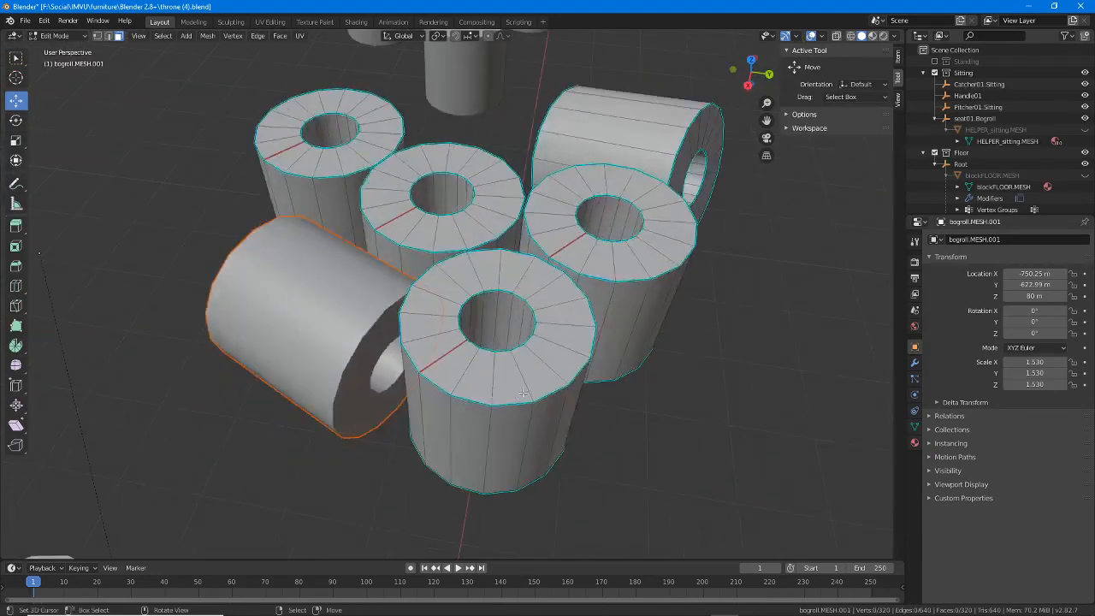
- Return to Object Mode and move the separated tilted roll 200 m along the X axis, away from the other rolls
scroll(453, 363, down, 2)
key(ctrl+Tab)
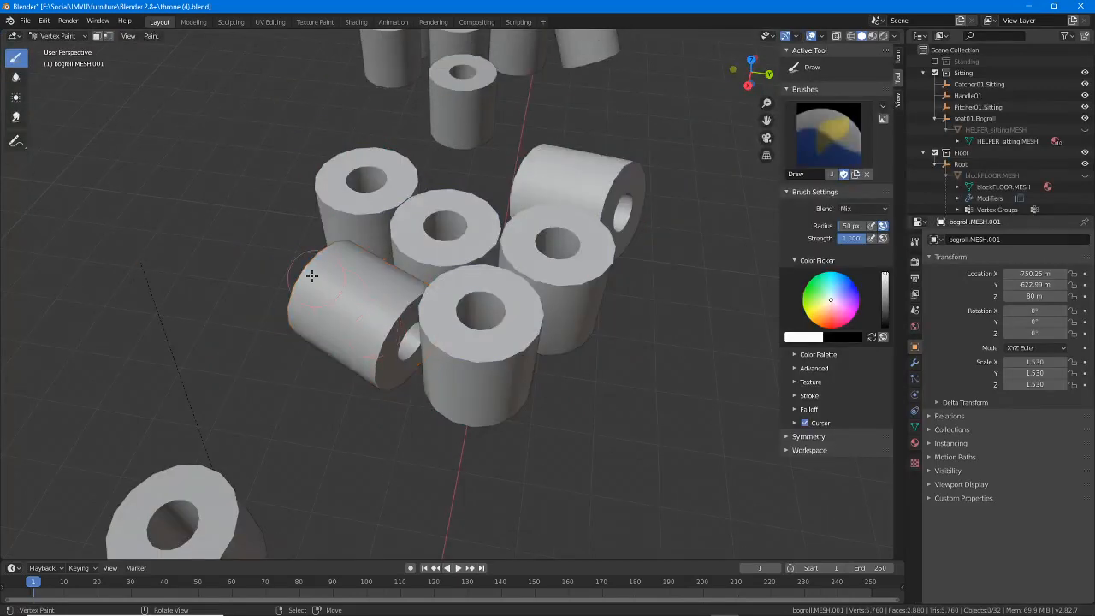
click(57, 35)
click(62, 48)
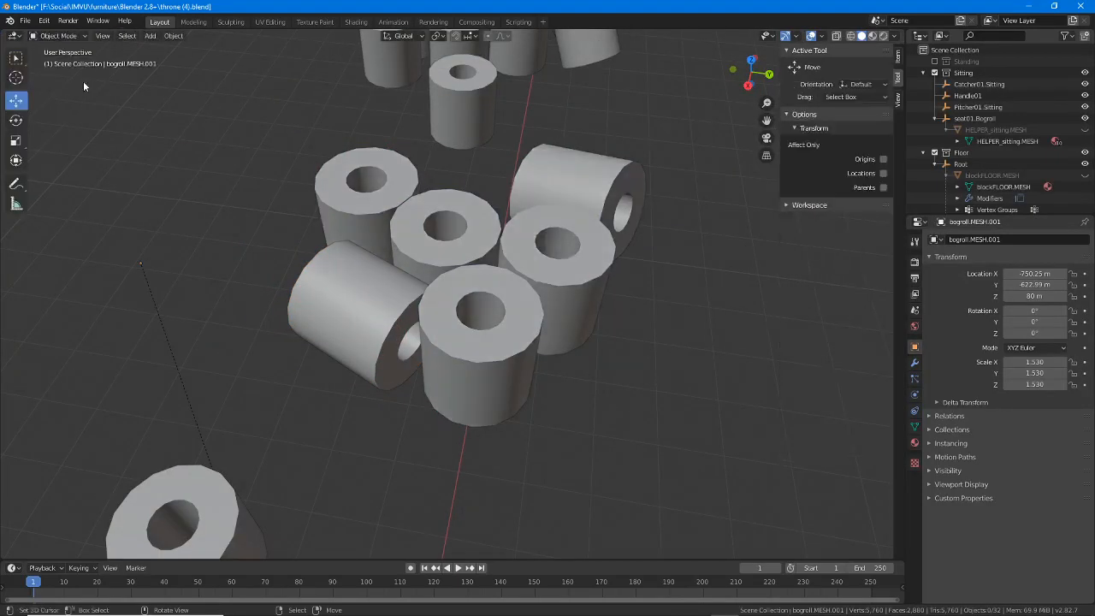
click(333, 311)
middle_drag(333, 311, 267, 308)
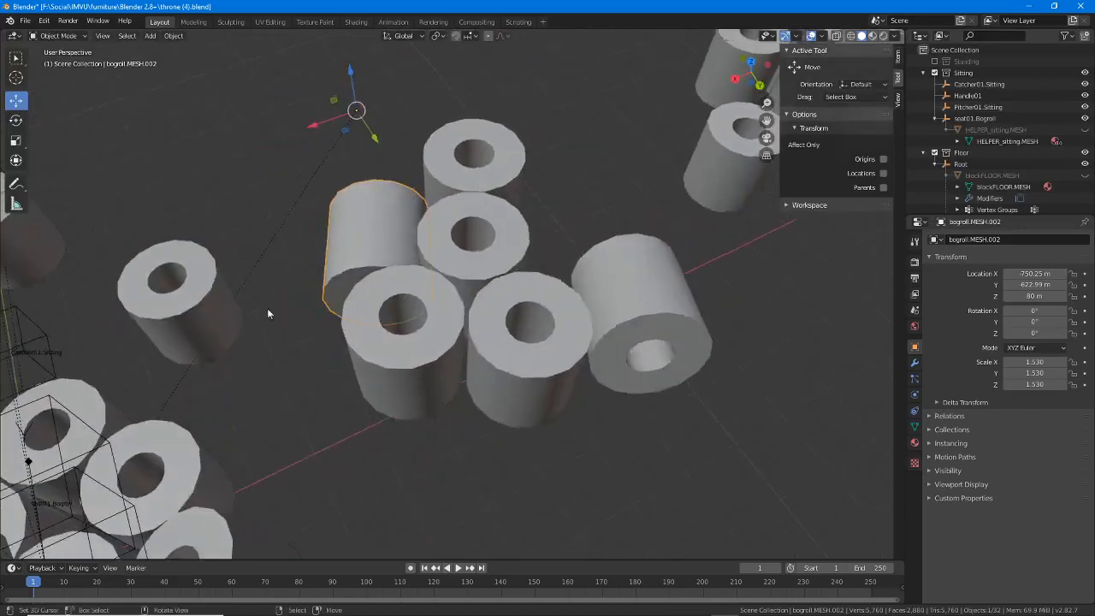
drag(309, 129, 247, 153)
middle_drag(374, 340, 375, 258)
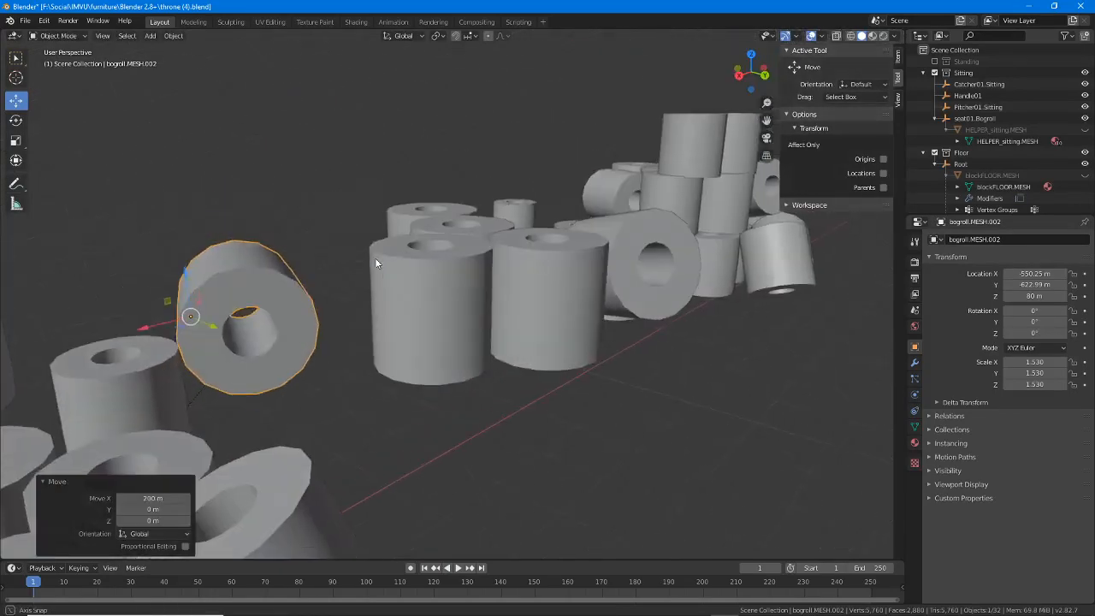
- Select the second-layer group of upright rolls and vertex paint light grey shading on the bottom edge where two upright rolls meet
scroll(425, 308, up, 2)
click(425, 309)
middle_drag(415, 315, 646, 342)
key(Tab)
key(Tab)
click(55, 37)
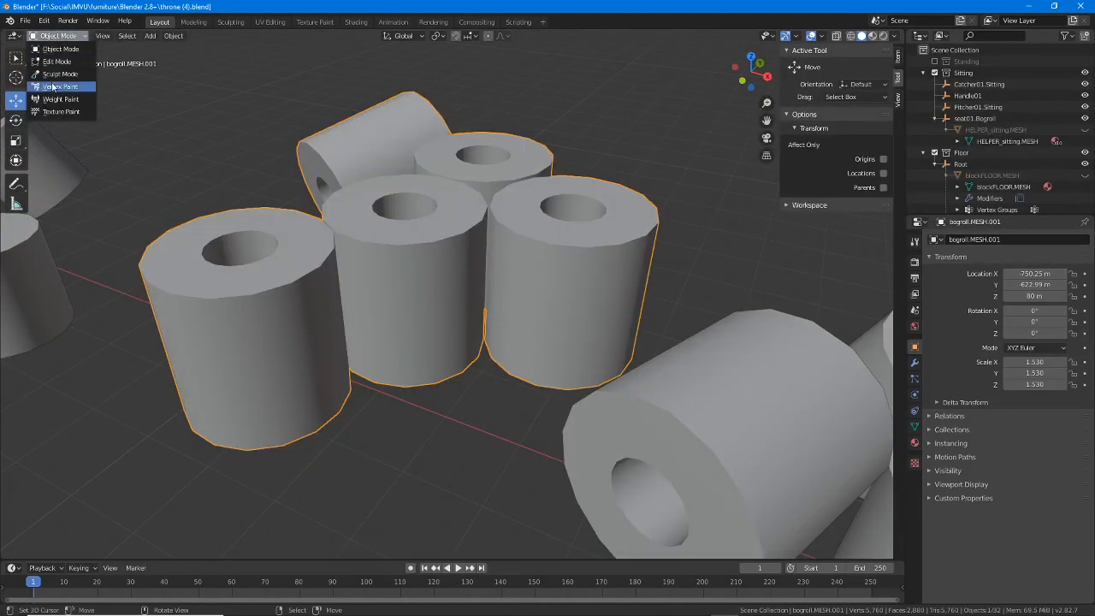
click(52, 86)
mouse_move(507, 330)
middle_down()
mouse_move(515, 309)
mouse_move(521, 367)
middle_up()
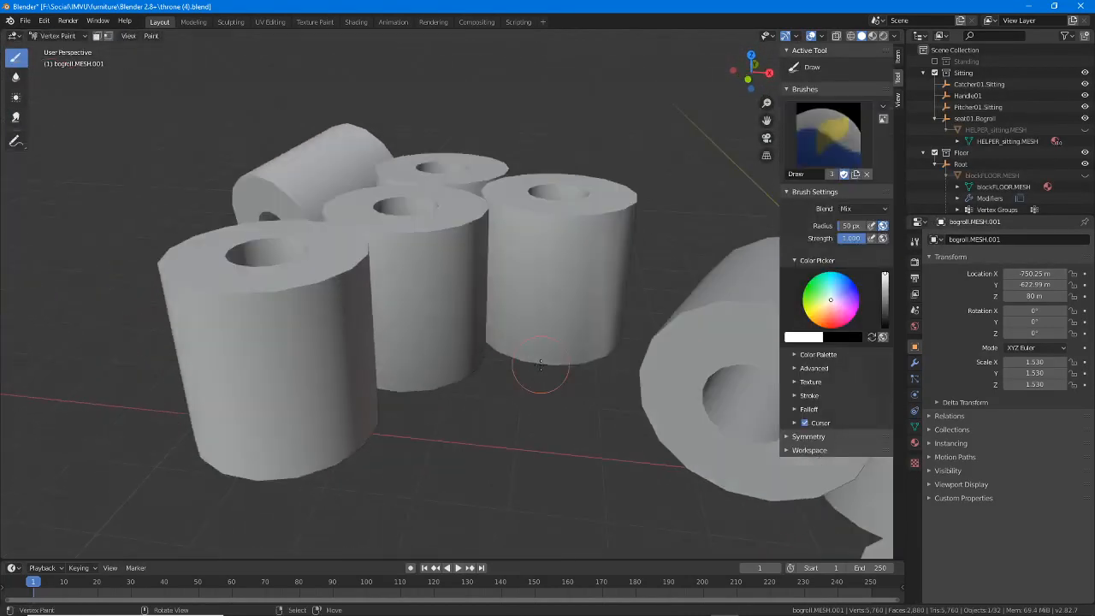
scroll(520, 367, up, 3)
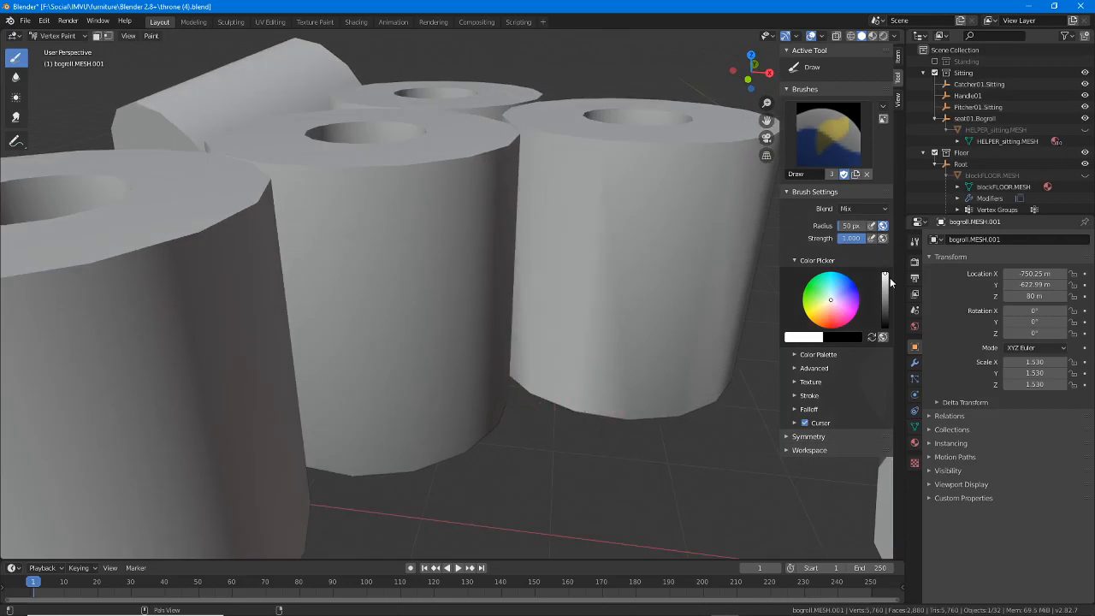
drag(884, 276, 884, 284)
click(577, 395)
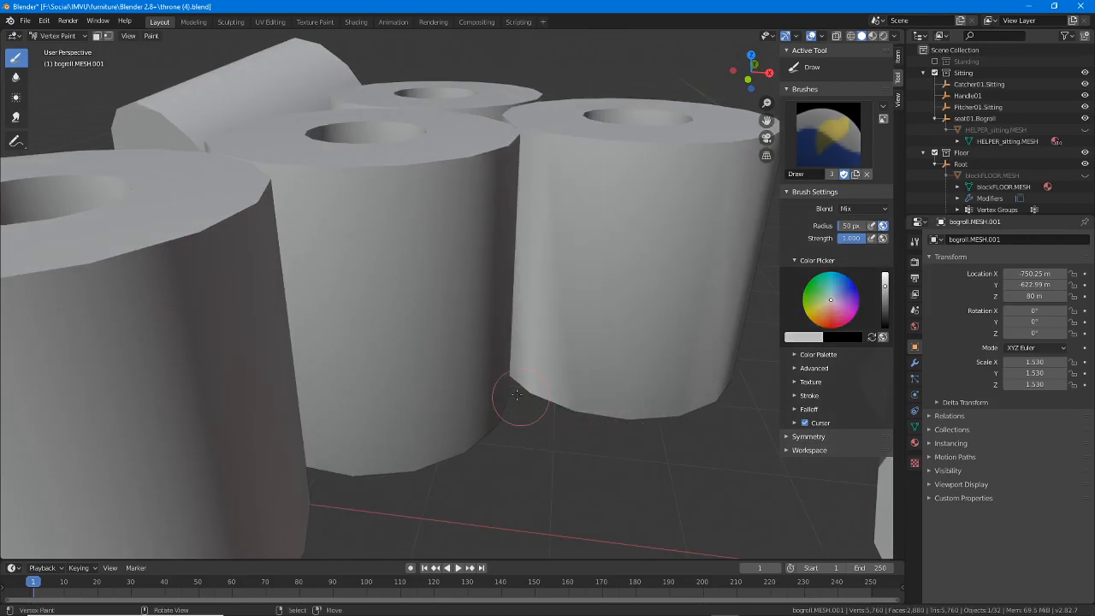
click(521, 387)
- Switch vertex painting to the separated tilted roll and paint light grey shading on its end face around the core hole
middle_drag(672, 447, 336, 298)
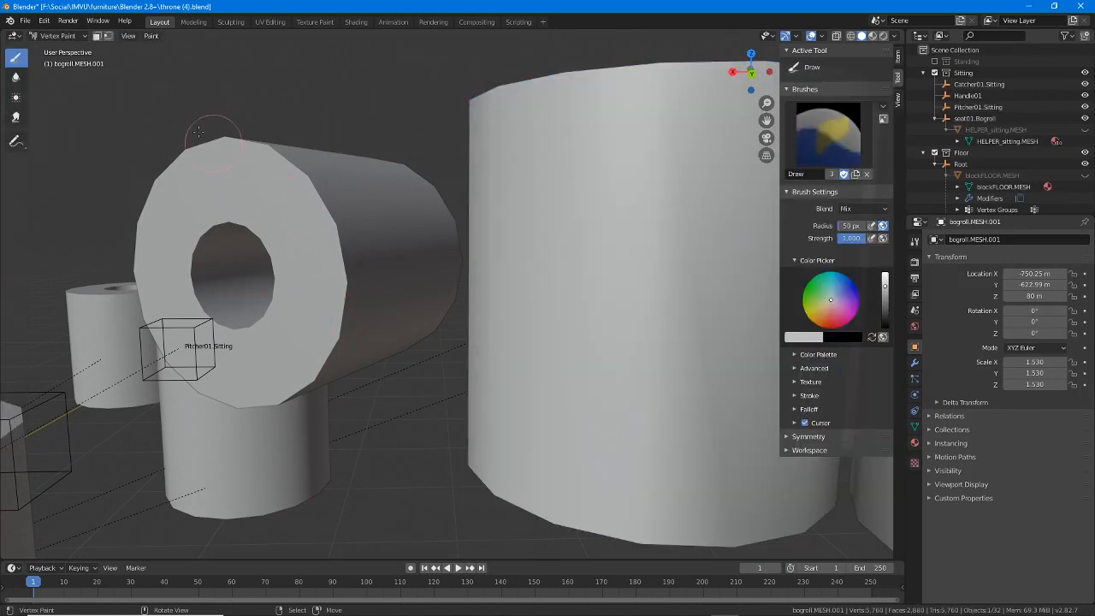
click(53, 36)
click(52, 49)
click(300, 216)
key(Tab)
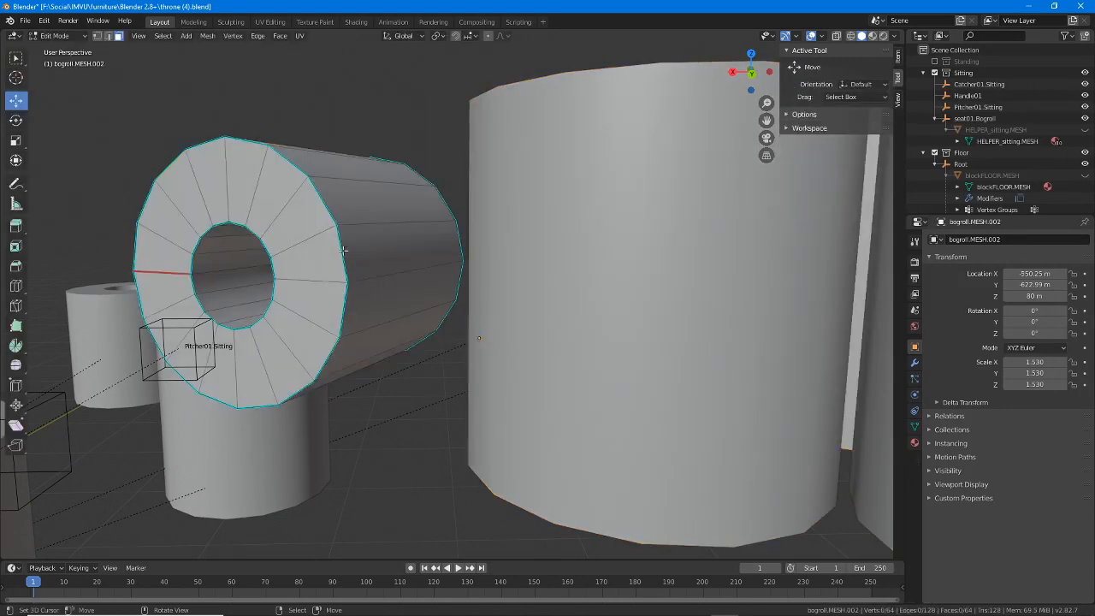
key(Tab)
click(58, 36)
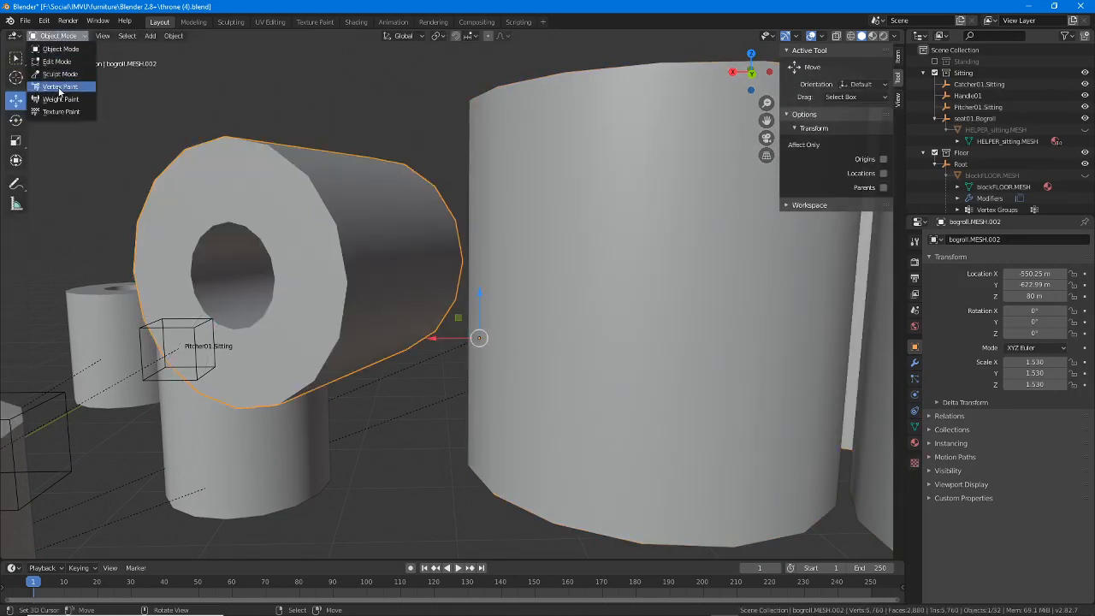
click(56, 83)
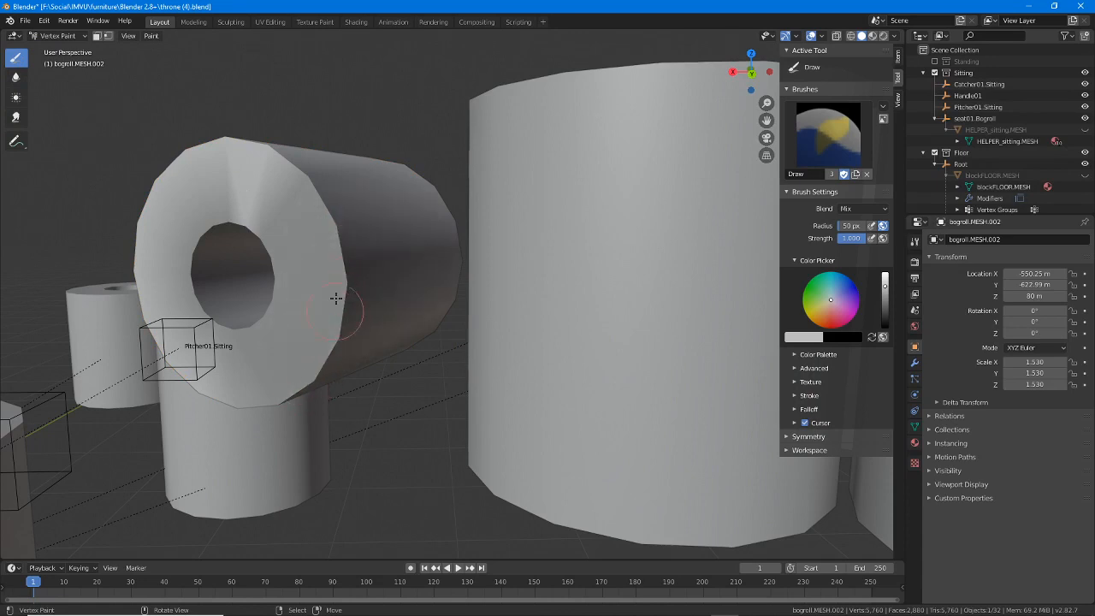
mouse_move(319, 358)
middle_down()
mouse_move(403, 354)
mouse_move(401, 342)
middle_up()
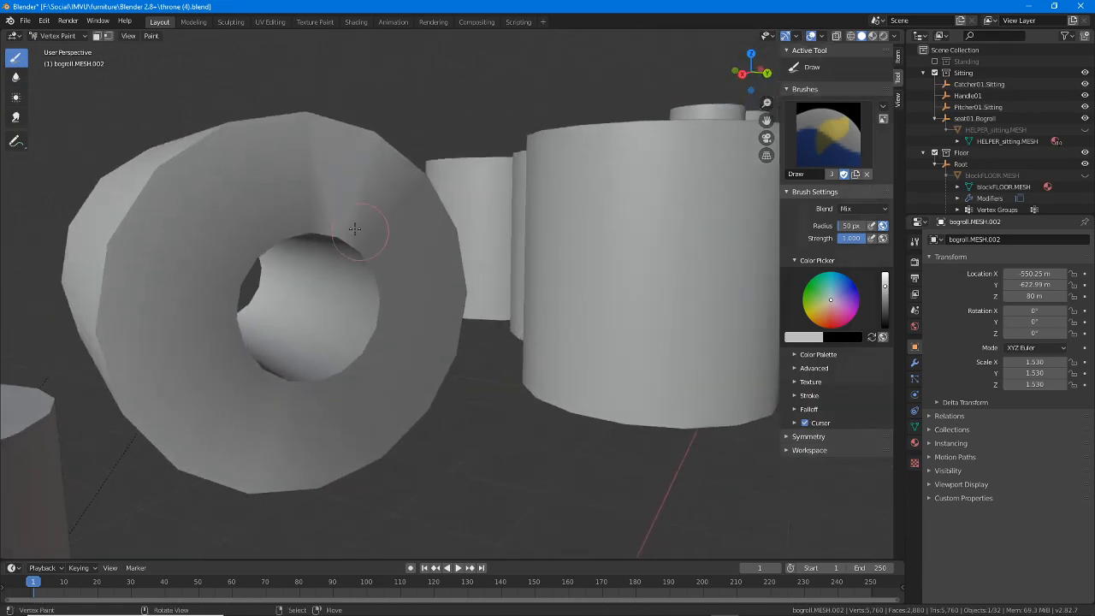
click(345, 248)
middle_drag(265, 393, 324, 327)
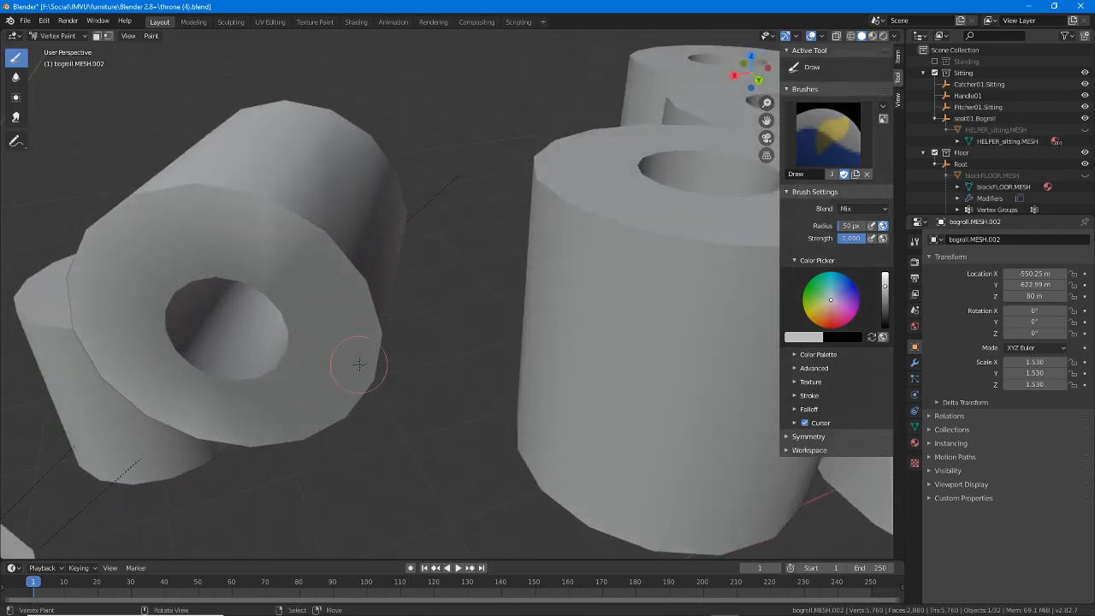
- Shade the separated tilted roll with a slightly darker grey, and touch up its opposite end face in near-white
middle_drag(358, 363, 333, 222)
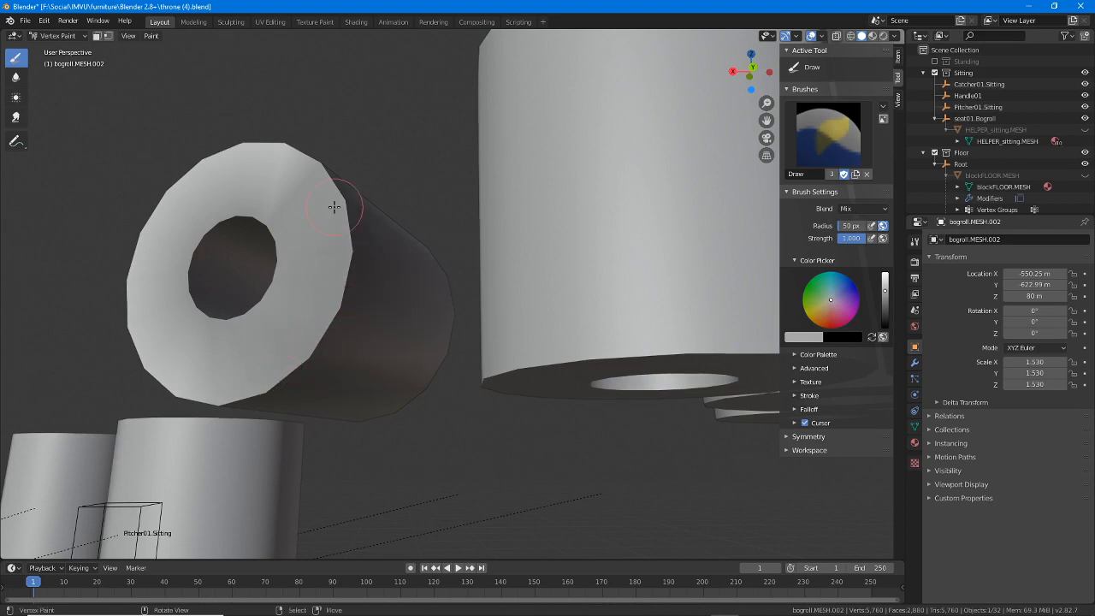
mouse_move(321, 328)
middle_down()
mouse_move(471, 410)
mouse_move(339, 359)
mouse_move(488, 336)
mouse_move(445, 325)
mouse_move(479, 281)
mouse_move(483, 313)
mouse_move(635, 276)
middle_up()
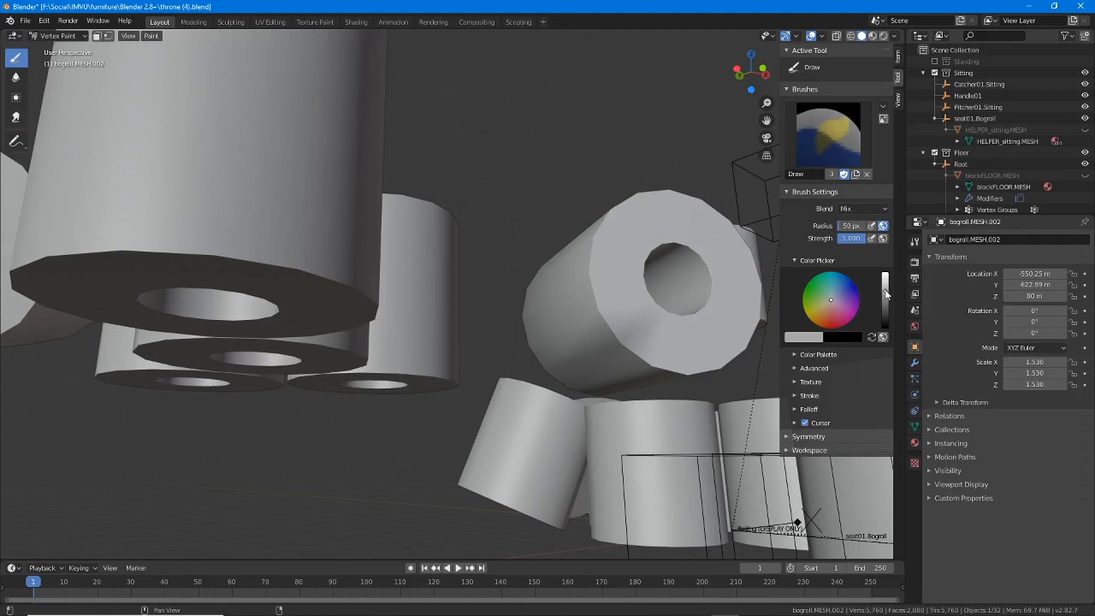
drag(885, 294, 885, 278)
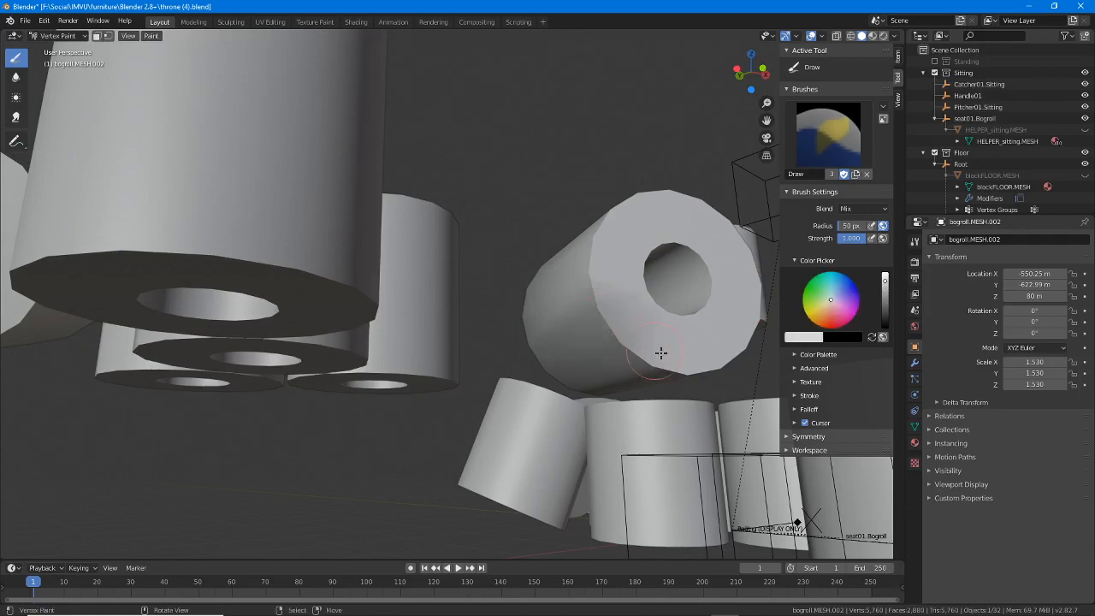
middle_drag(626, 340, 583, 345)
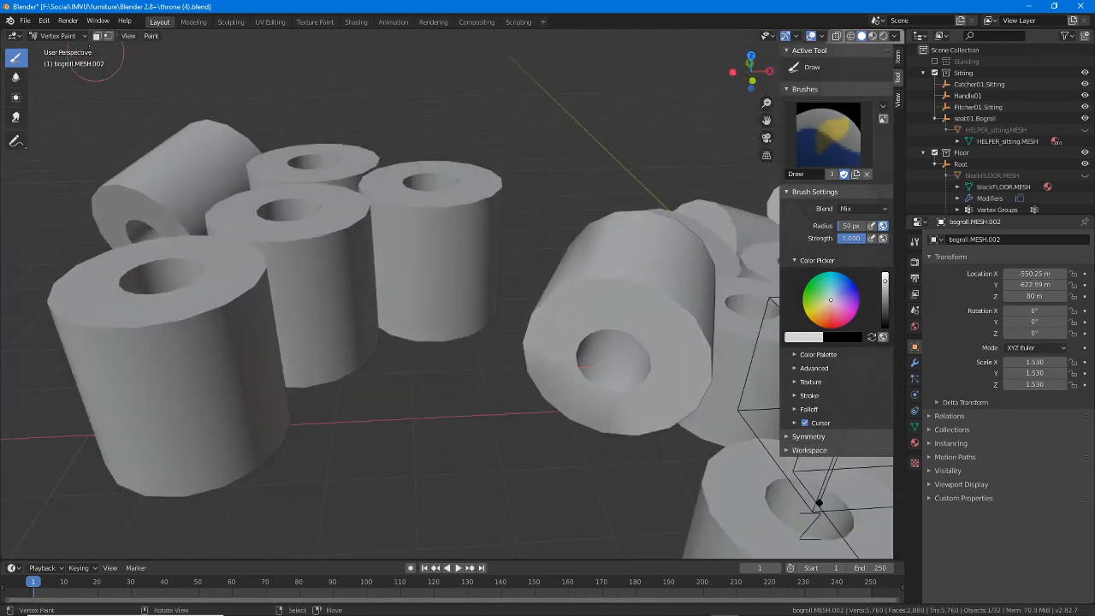
- Return to Object Mode and move the separated tilted roll along the X axis back against the second-layer upright rolls
click(58, 36)
click(68, 47)
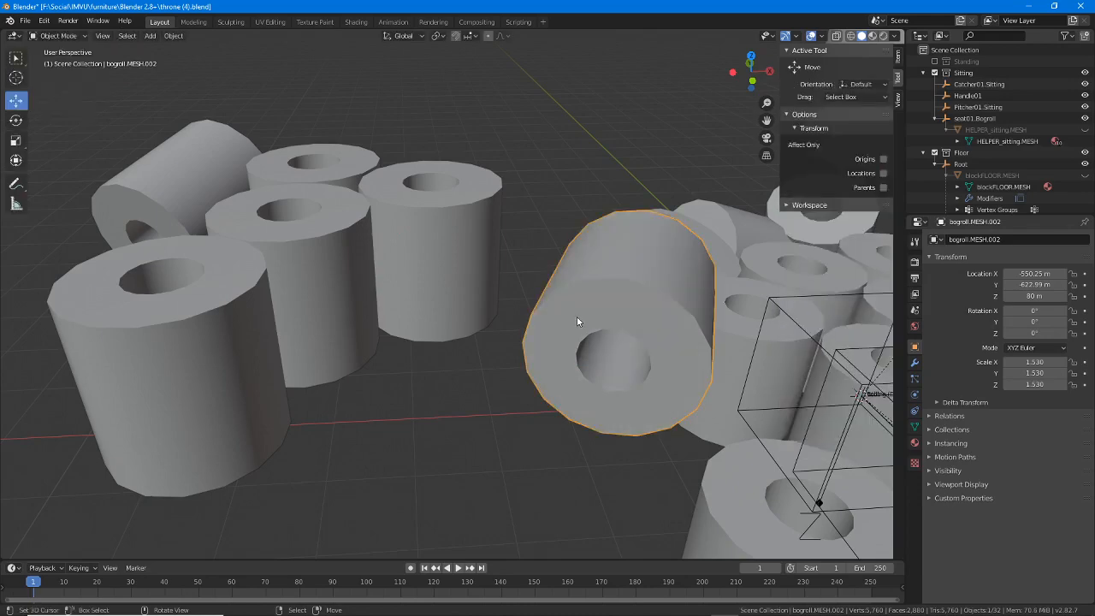
scroll(577, 320, down, 3)
middle_drag(567, 330, 686, 378)
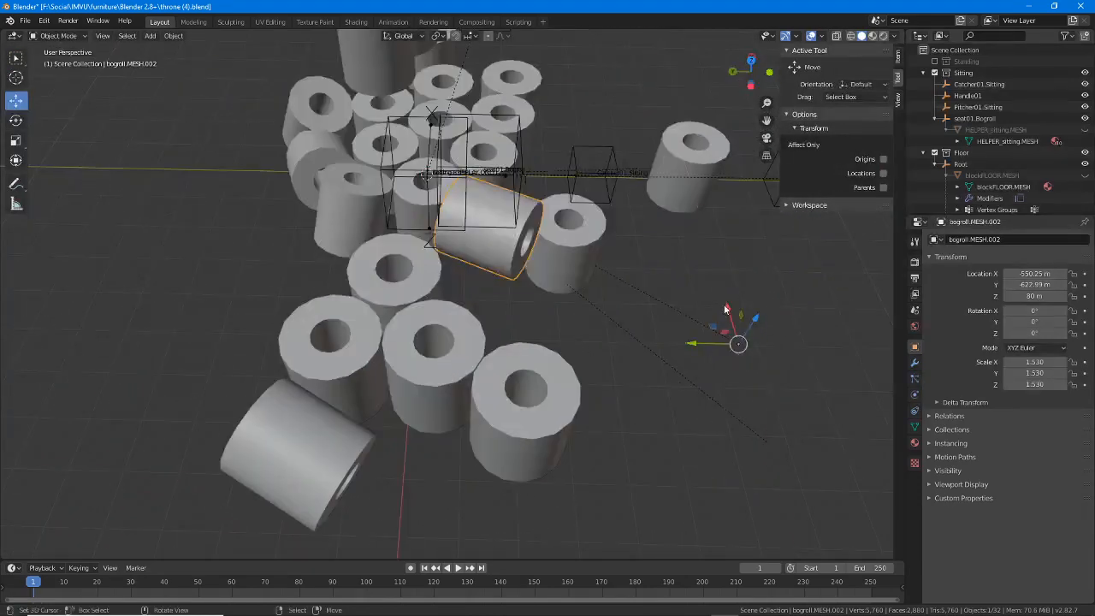
drag(725, 310, 729, 354)
- Reselect the second-layer roll group, enter Vertex Paint mode, and brush near-white grey onto its tilted roll
middle_drag(717, 396, 327, 219)
click(355, 332)
scroll(351, 341, up, 3)
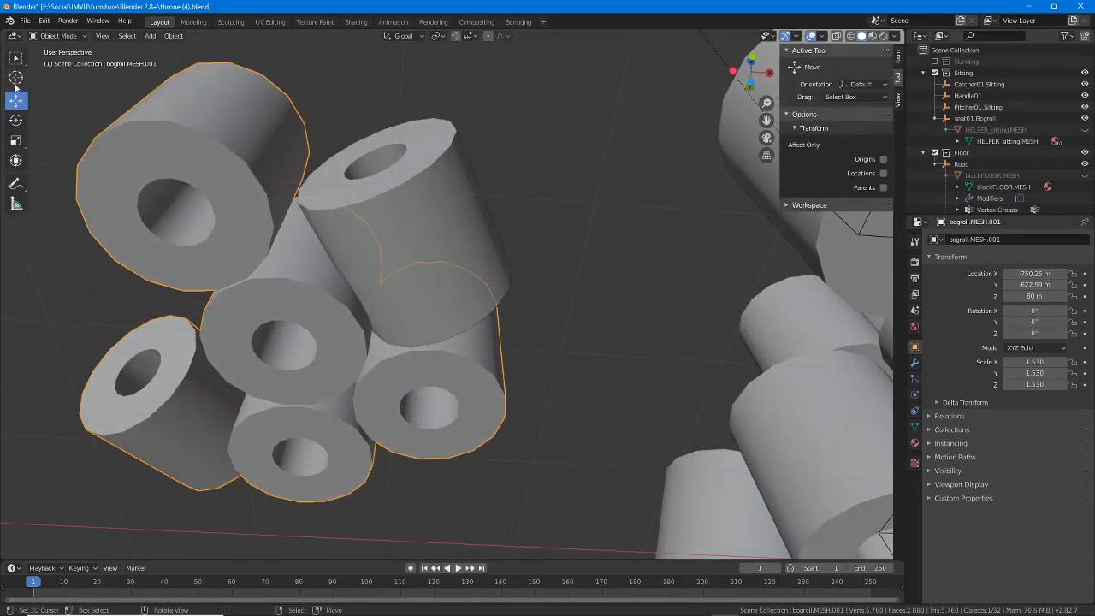
click(53, 36)
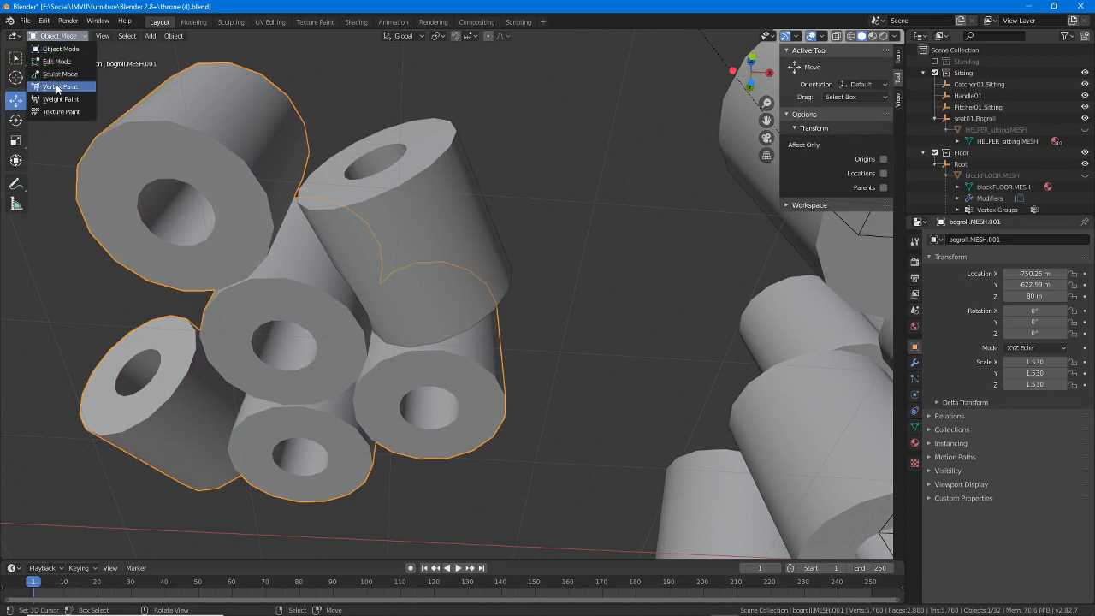
click(58, 86)
middle_drag(302, 253, 406, 293)
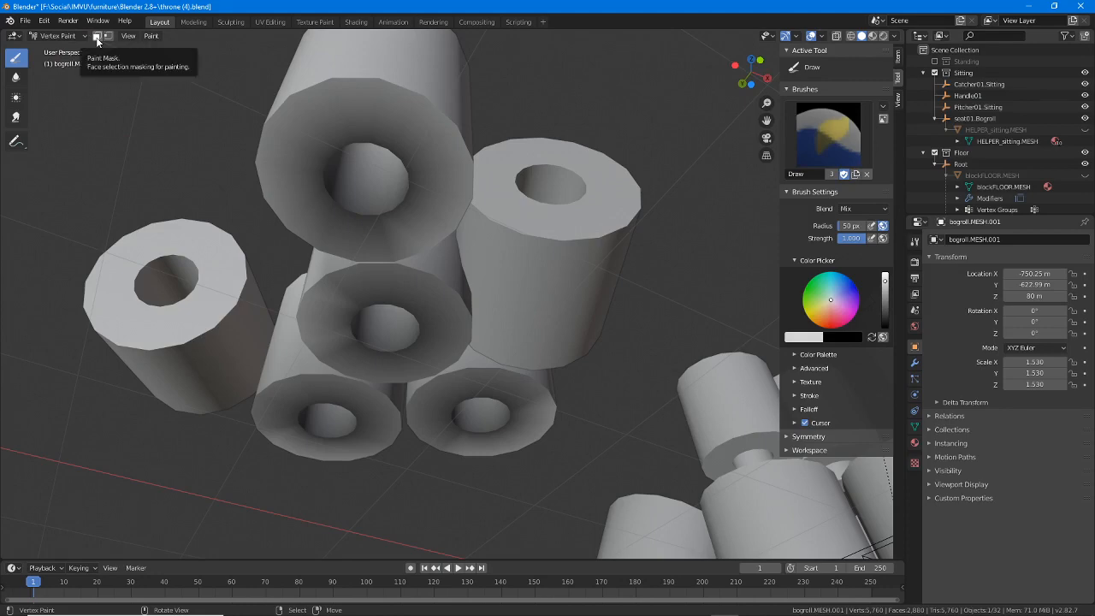
mouse_move(462, 279)
middle_down()
mouse_move(513, 313)
mouse_move(530, 343)
mouse_move(374, 323)
mouse_move(510, 320)
mouse_move(403, 354)
mouse_move(386, 275)
middle_up()
drag(387, 275, 430, 272)
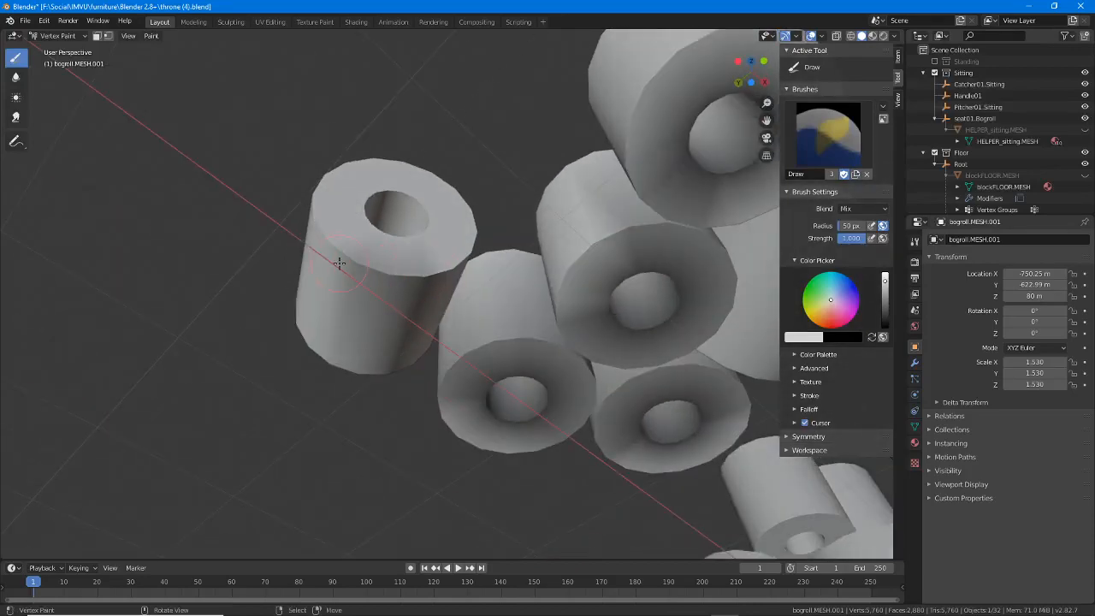
- Paint near-white grey over both end faces of the second-layer group's tilted roll, around the rims and core holes
middle_drag(358, 279, 591, 320)
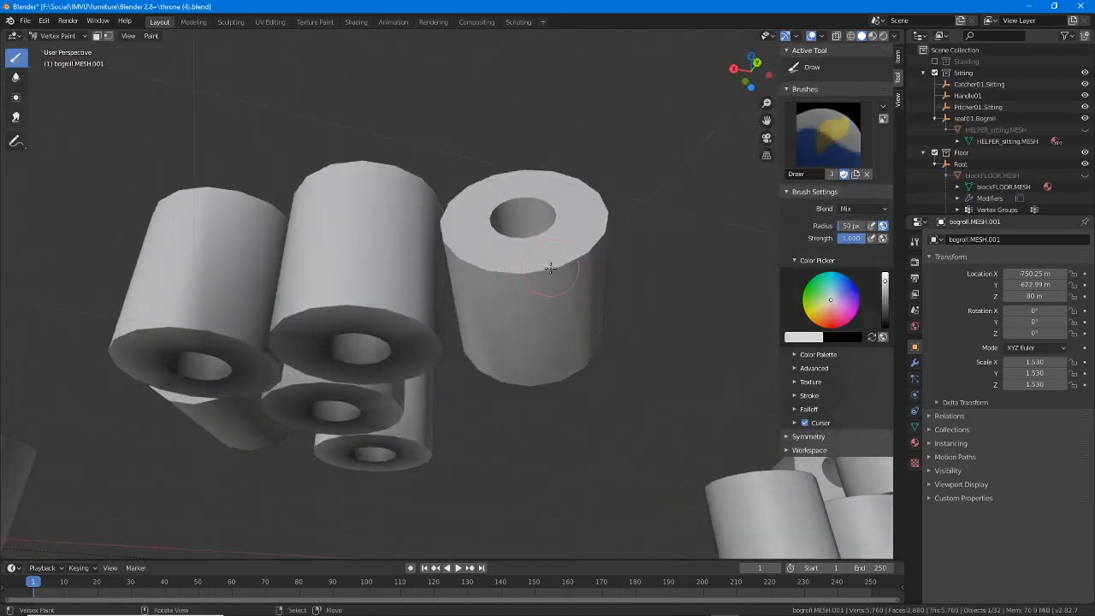
drag(550, 268, 494, 275)
mouse_move(498, 269)
middle_down()
mouse_move(479, 290)
mouse_move(457, 289)
mouse_move(510, 338)
mouse_move(549, 335)
middle_up()
mouse_move(549, 335)
mouse_down()
mouse_move(561, 315)
mouse_move(552, 276)
mouse_up()
mouse_move(520, 319)
mouse_down()
mouse_move(524, 328)
mouse_move(554, 269)
mouse_up()
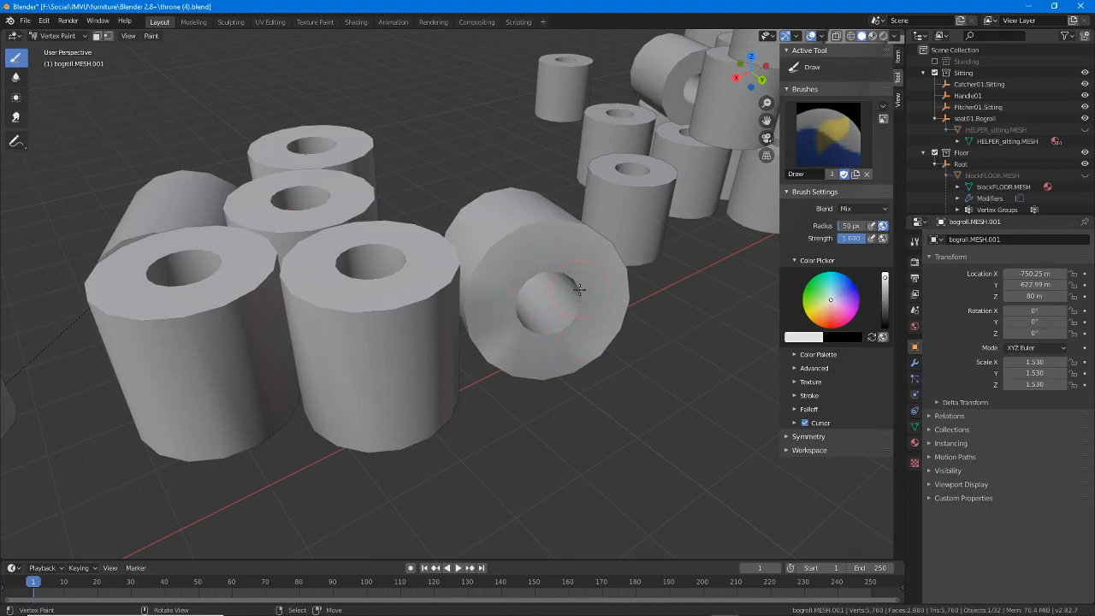
middle_drag(566, 330, 533, 282)
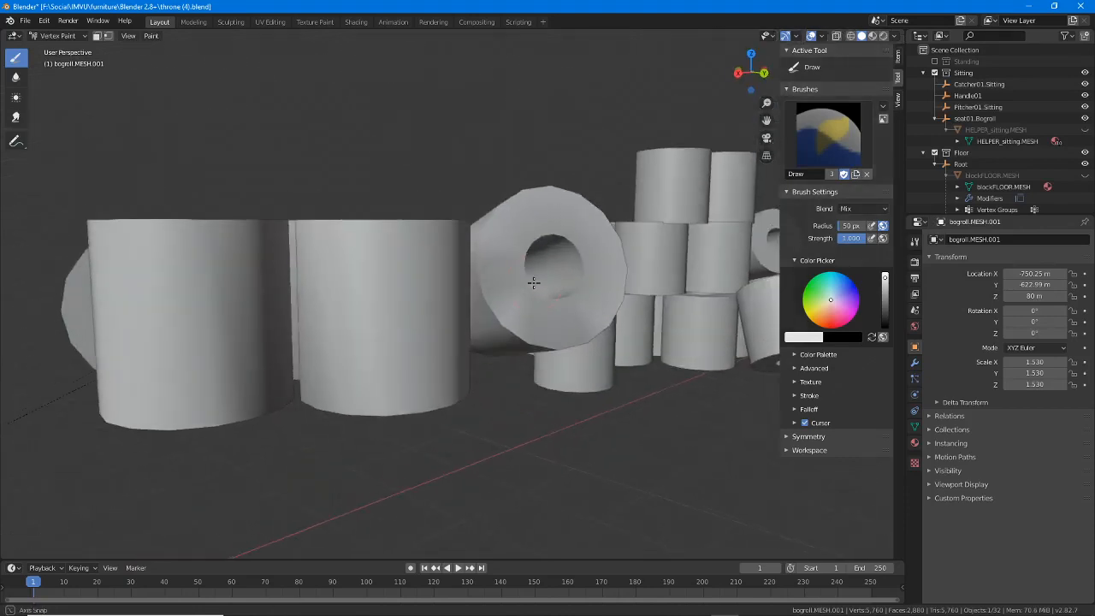
mouse_move(540, 340)
middle_down()
mouse_move(545, 274)
mouse_move(480, 283)
mouse_move(491, 254)
middle_up()
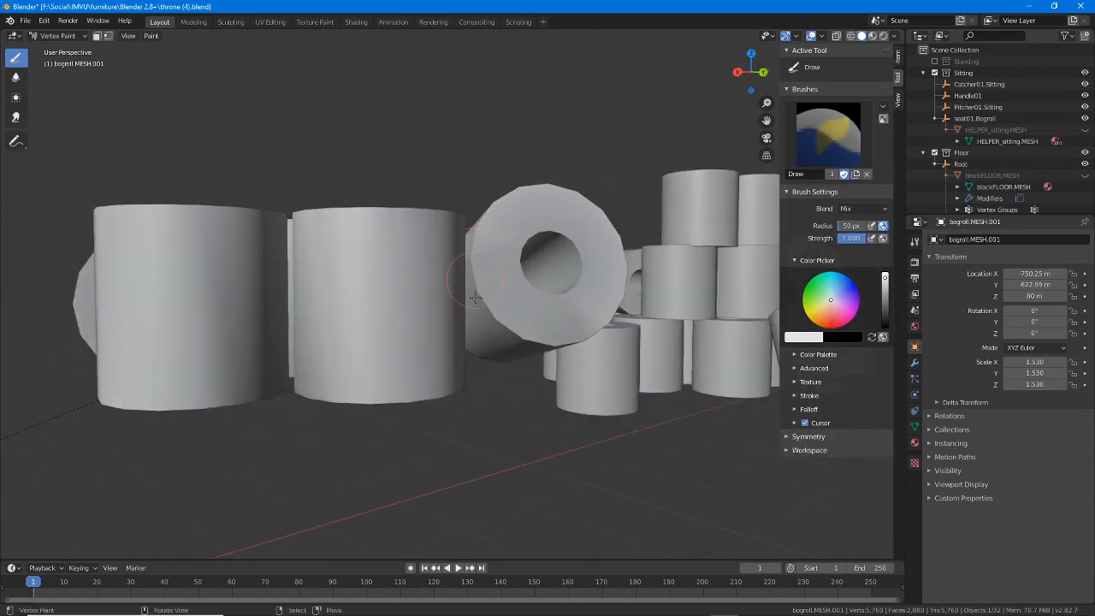
mouse_move(476, 297)
middle_down()
mouse_move(487, 271)
mouse_move(500, 345)
mouse_move(420, 367)
mouse_move(334, 306)
middle_up()
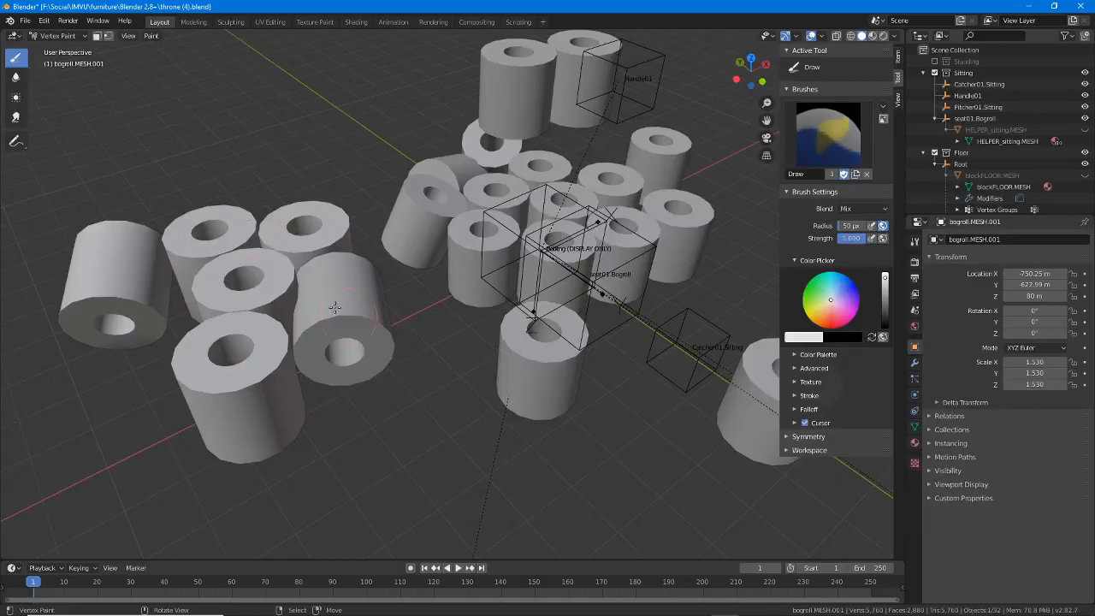
- Return to Object Mode and check the rolls in Material Preview shading before restoring Solid shading
click(51, 36)
click(54, 49)
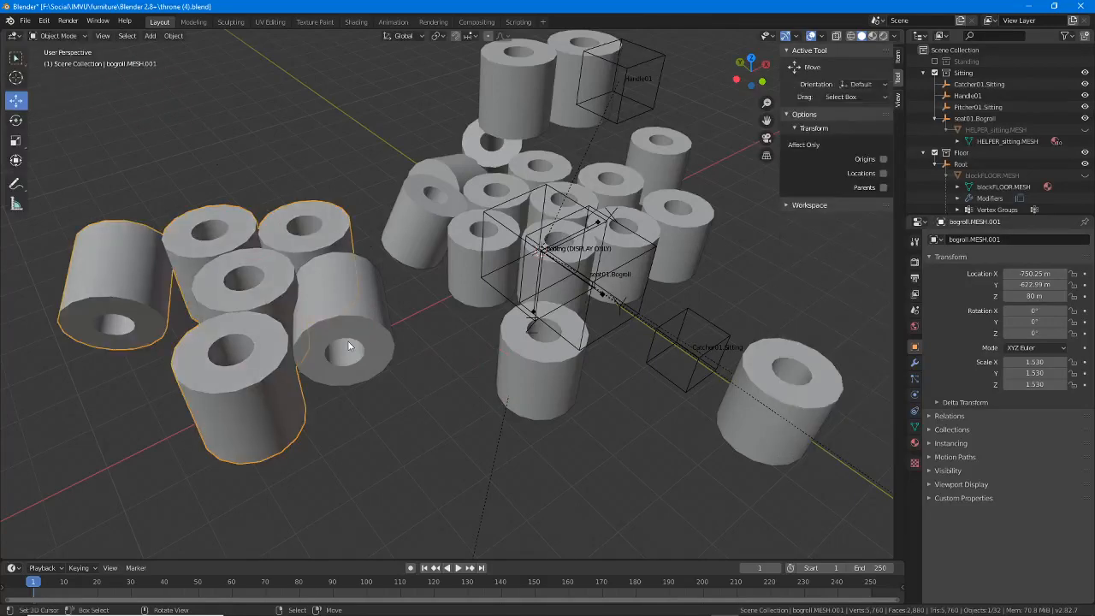
mouse_move(347, 342)
middle_down()
mouse_move(392, 180)
mouse_move(392, 205)
mouse_move(318, 393)
middle_up()
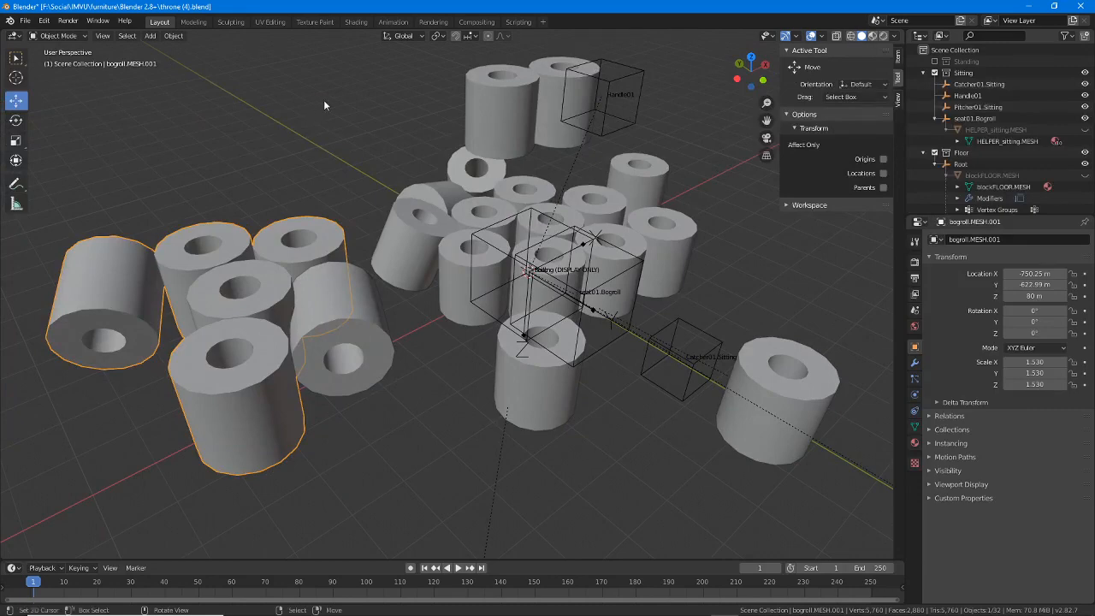
click(873, 36)
mouse_move(476, 338)
middle_down()
mouse_move(501, 164)
mouse_move(470, 340)
middle_up()
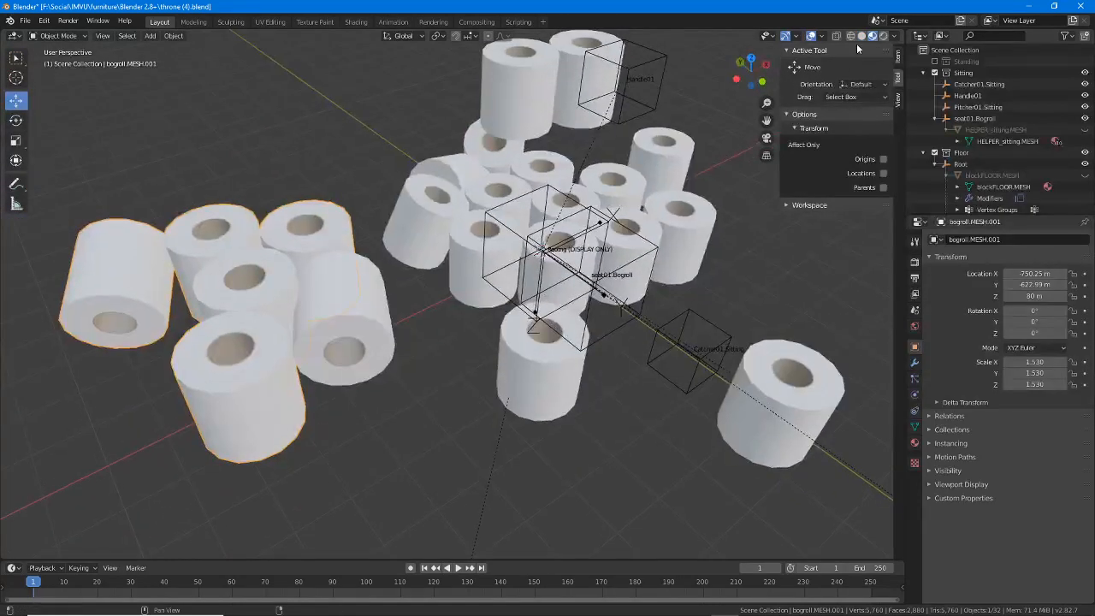
click(860, 36)
- Select the second-layer roll group and move it 700 m along the X axis, back onto the main pile
middle_drag(587, 285, 385, 379)
scroll(361, 368, up, 1)
shift+middle_drag(270, 393, 192, 255)
click(497, 328)
click(202, 298)
scroll(206, 300, down, 3)
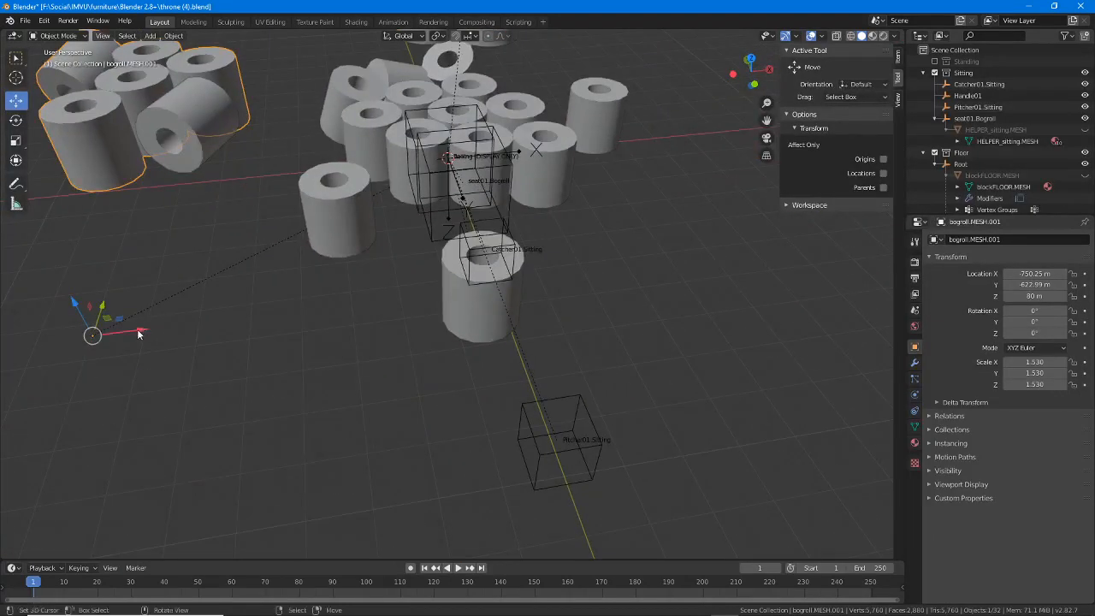
key(g)
key(x)
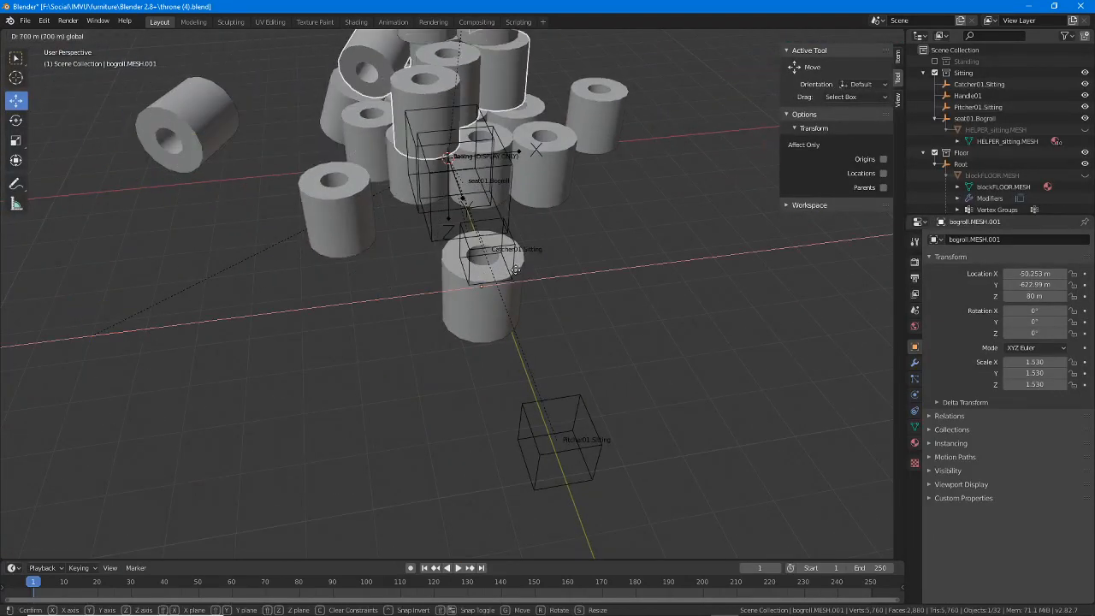
click(516, 270)
- Select the bottom-layer roll group bogroll.MESH and switch it to Vertex Paint mode
middle_drag(530, 252, 503, 264)
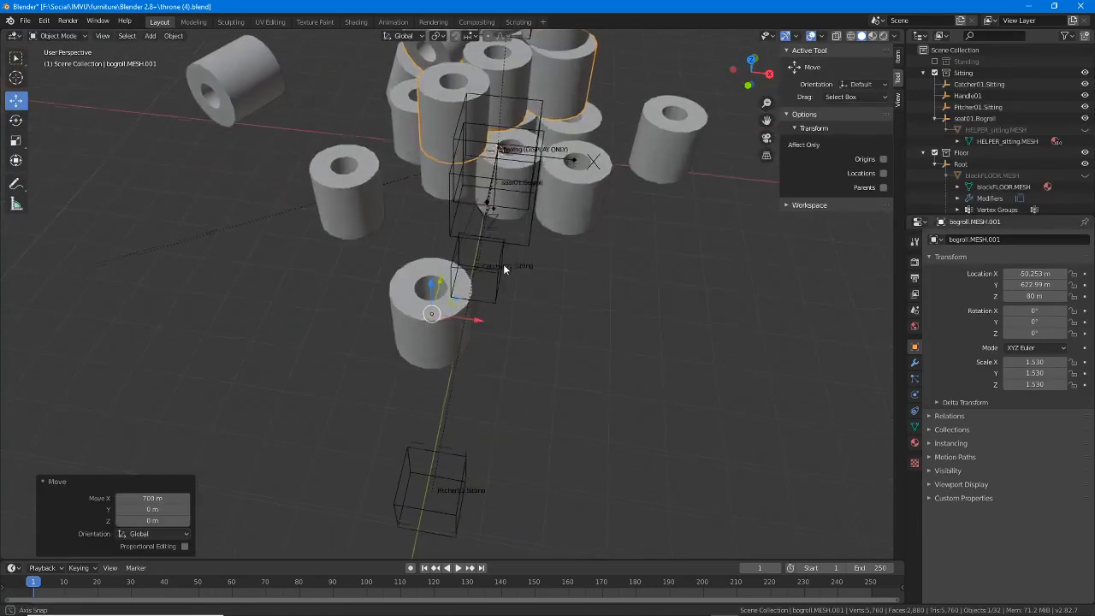
click(432, 358)
middle_drag(353, 253, 500, 223)
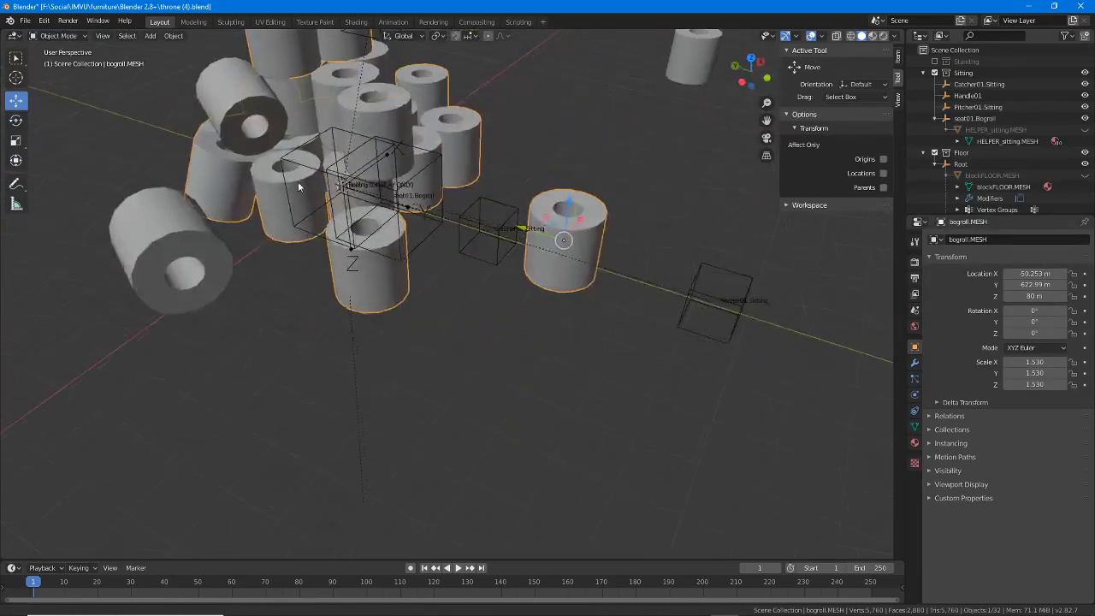
shift+middle_drag(298, 182, 396, 315)
scroll(404, 352, up, 3)
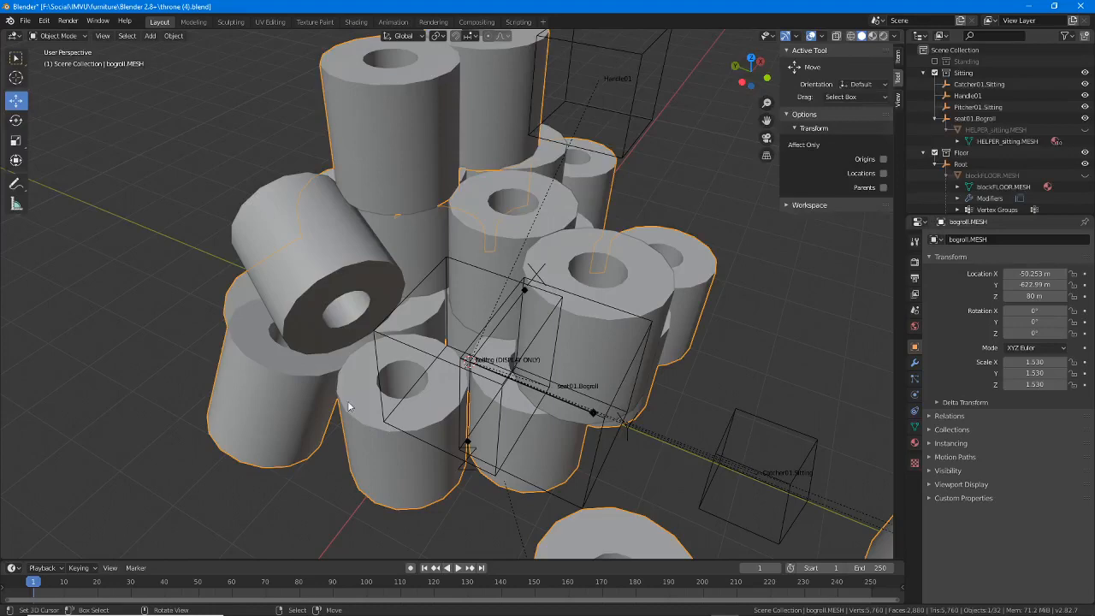
middle_drag(348, 407, 523, 373)
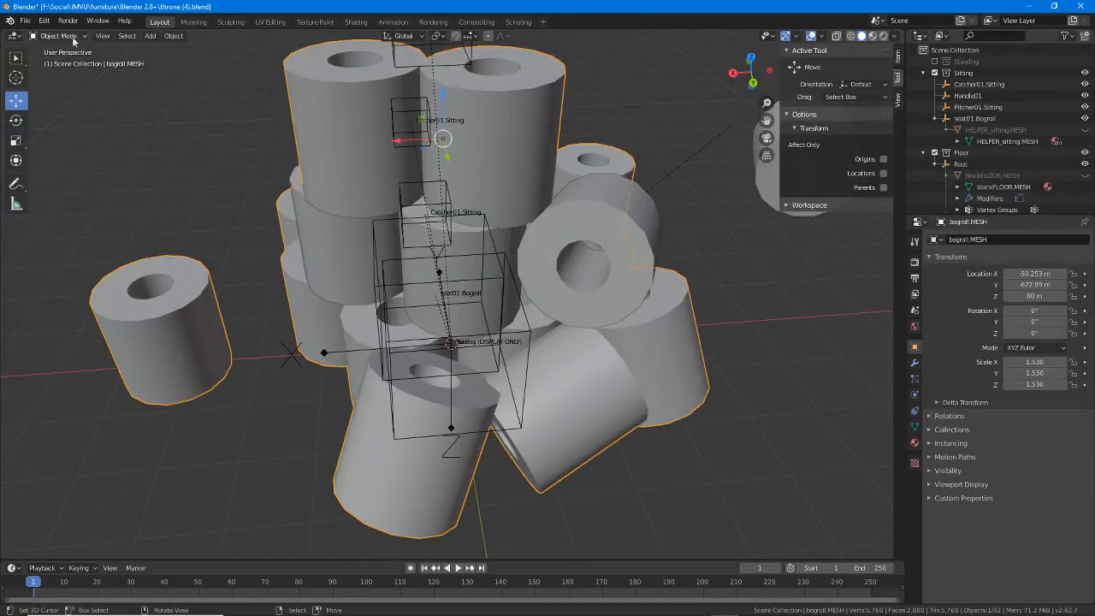
click(74, 39)
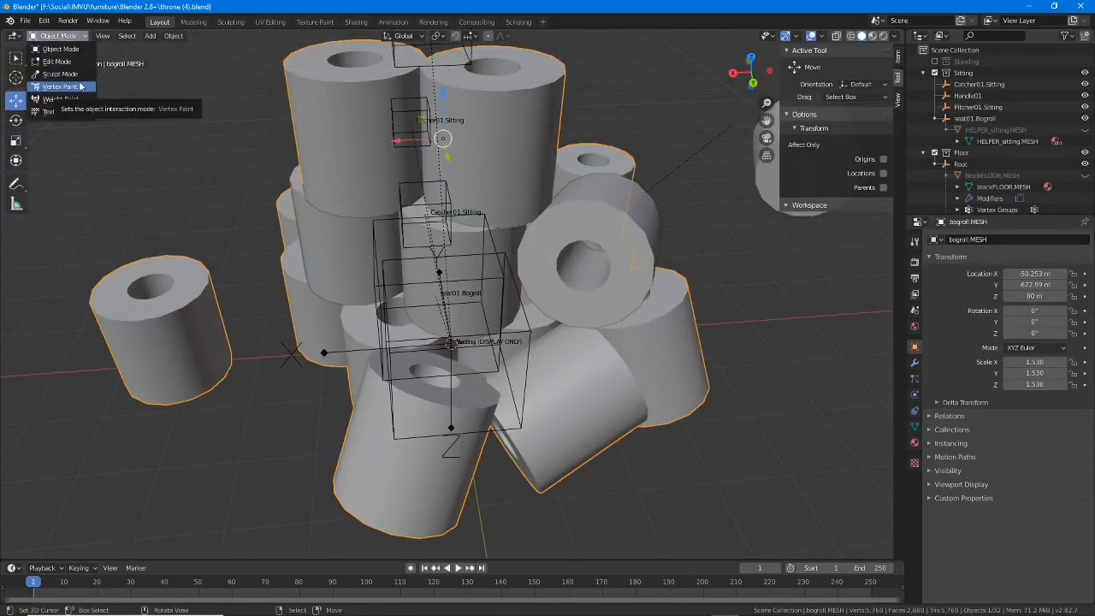
click(81, 86)
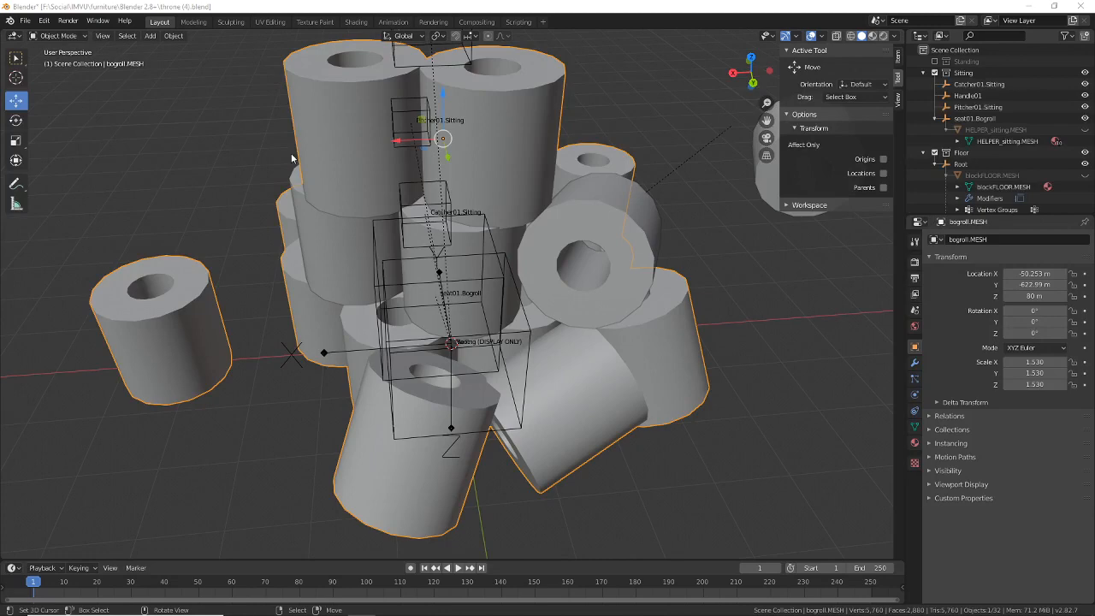
middle_drag(347, 293, 480, 373)
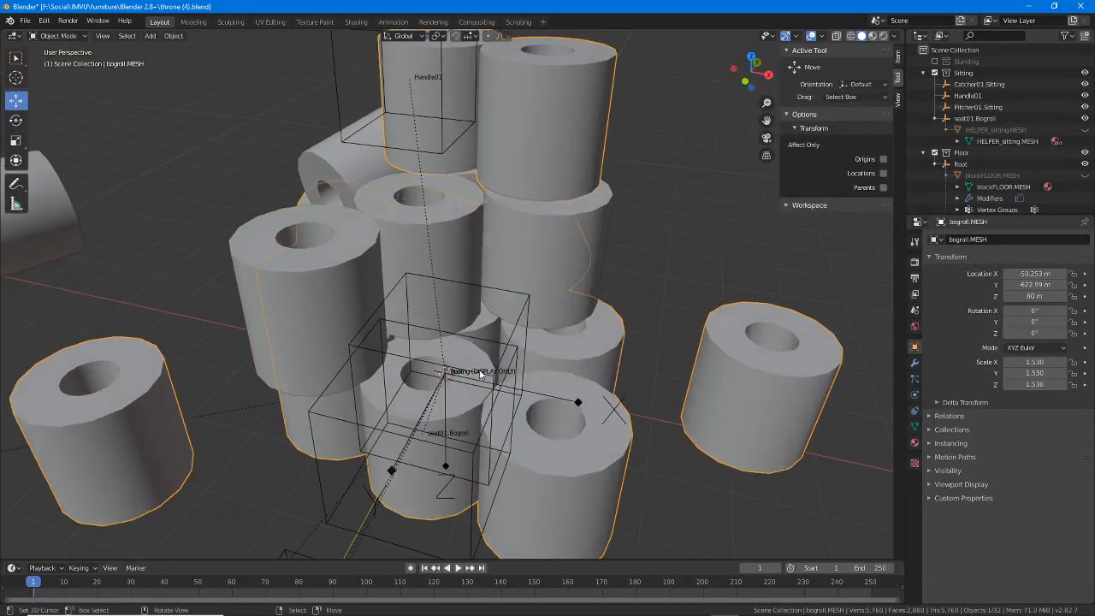
click(58, 35)
click(60, 87)
scroll(496, 337, up, 5)
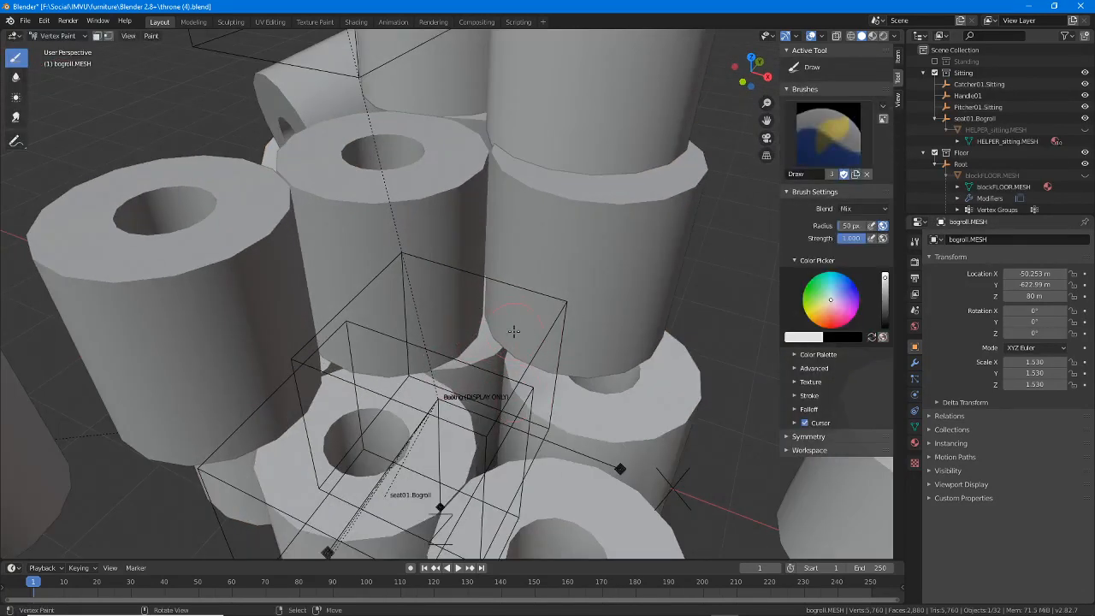
- Hide bogroll.MESH.001 and bogroll.MESH.002 in the Ceiling collection to expose the bottom-layer rolls
middle_drag(513, 331, 457, 334)
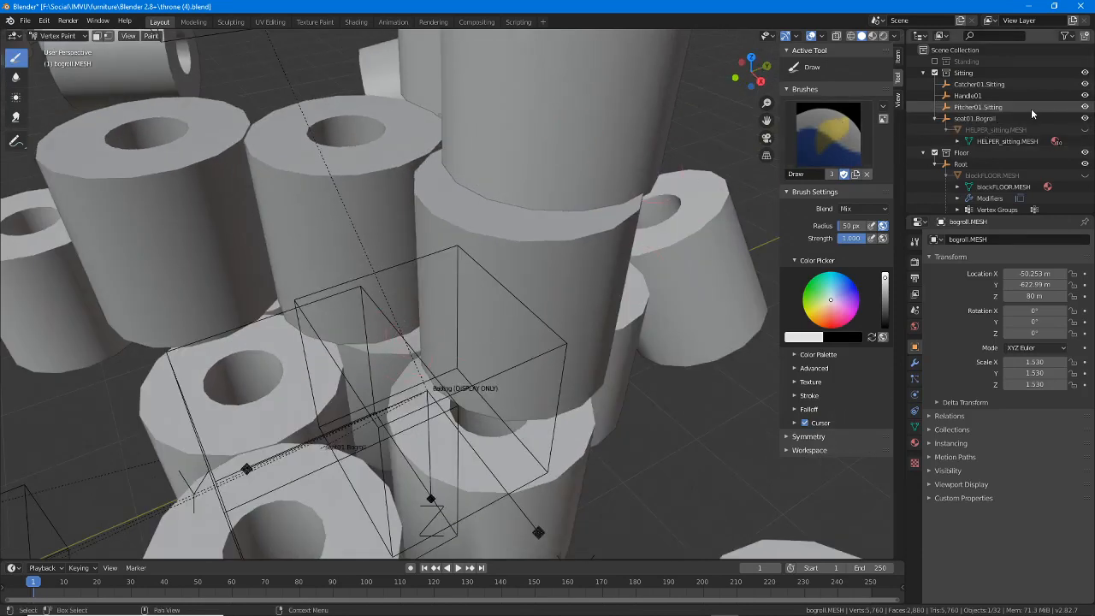
scroll(1030, 111, down, 4)
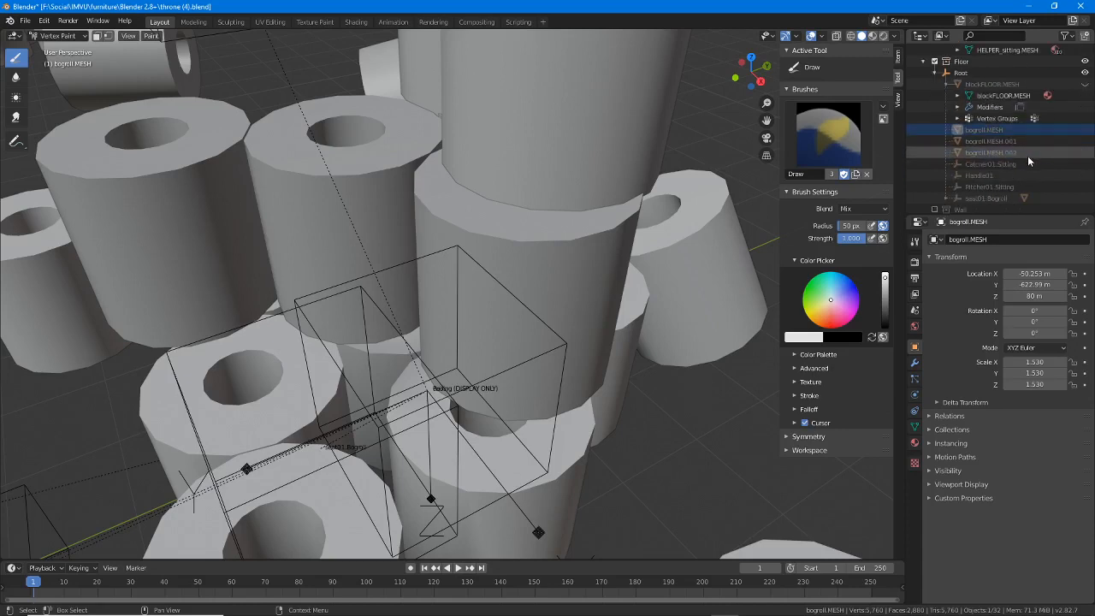
scroll(1027, 155, down, 5)
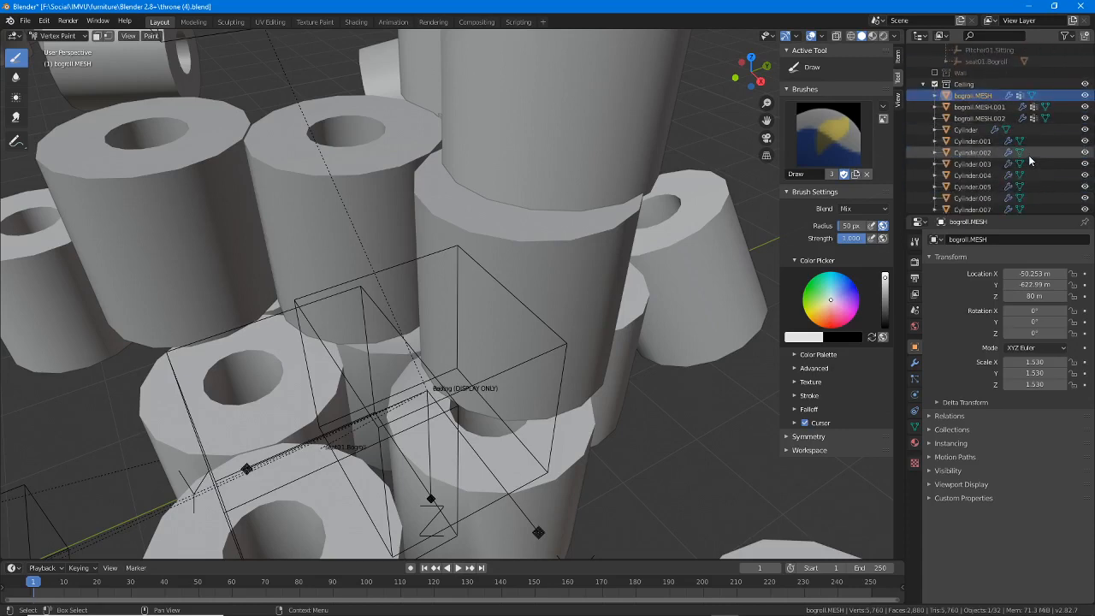
drag(1084, 106, 1085, 118)
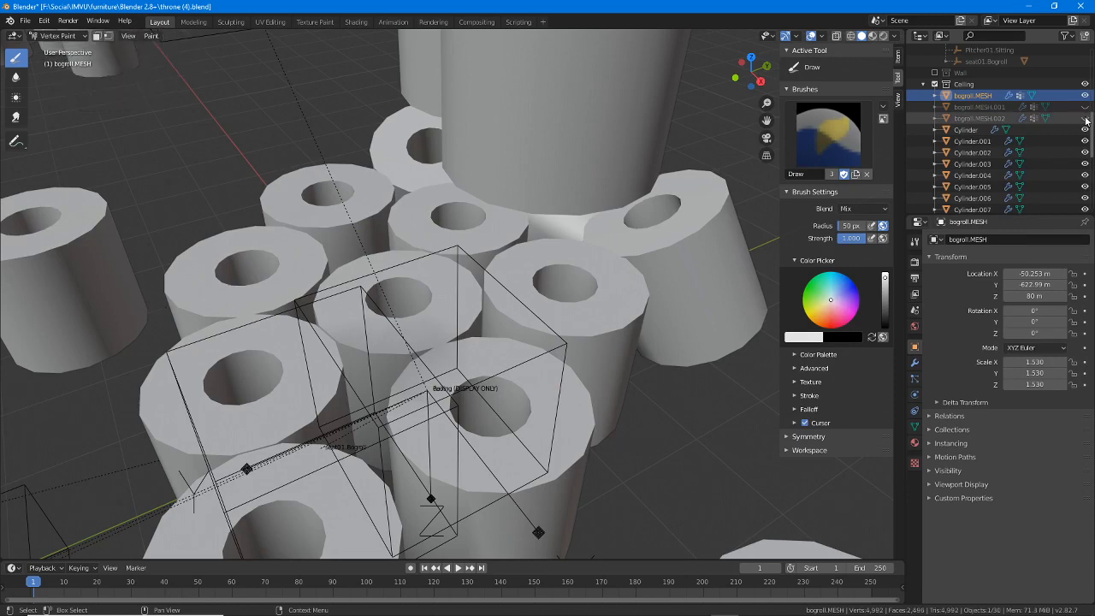
click(1085, 107)
click(1084, 107)
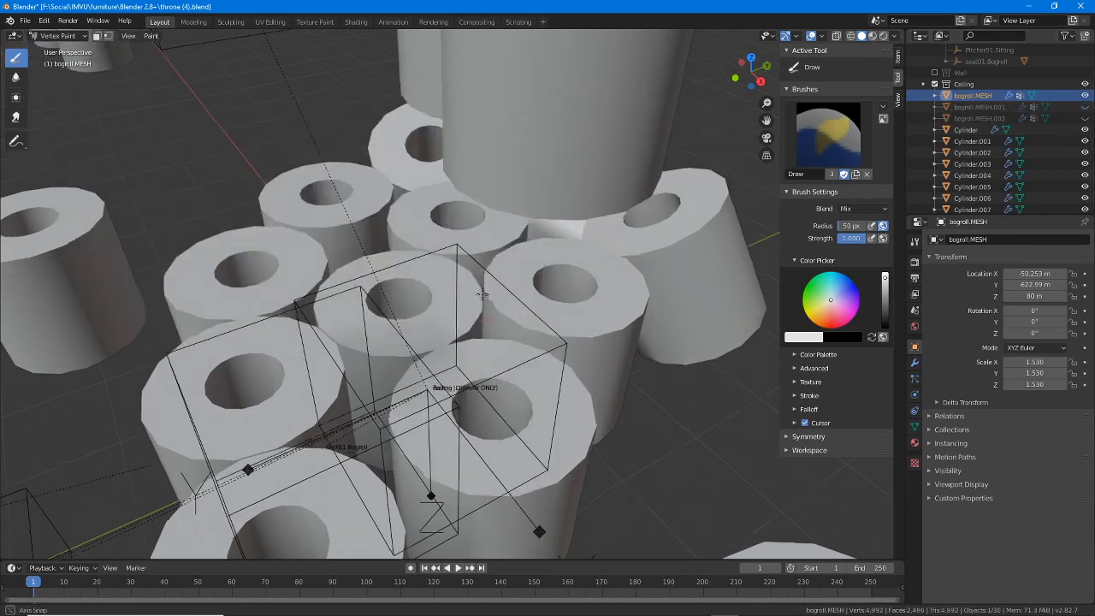
- Paint near-white grey around the middle bottom-layer roll's rim, where the neighbouring rolls touch it
middle_drag(460, 270, 490, 311)
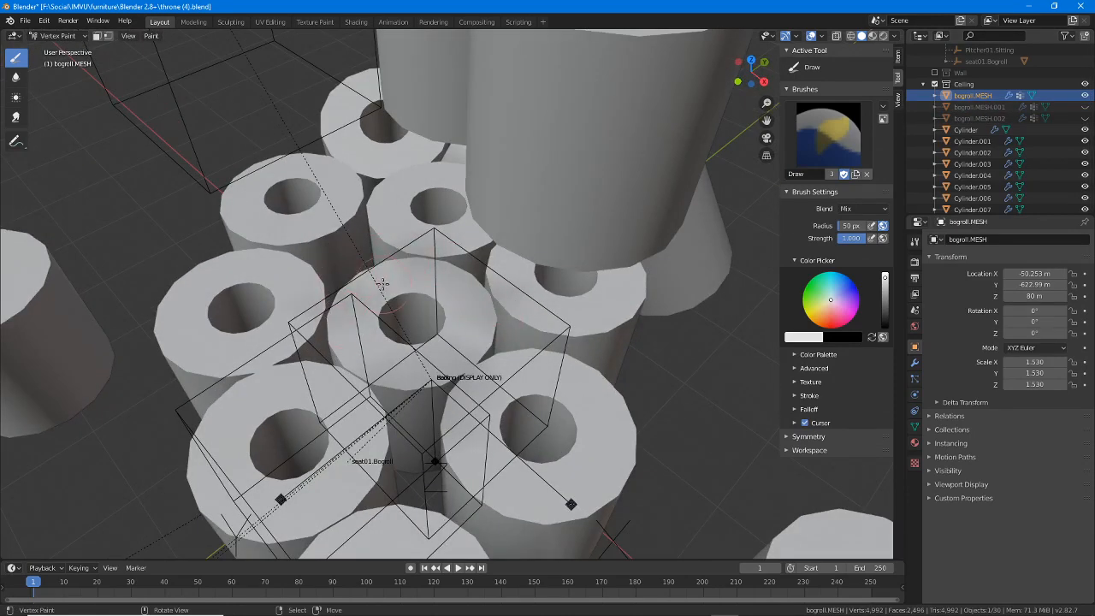
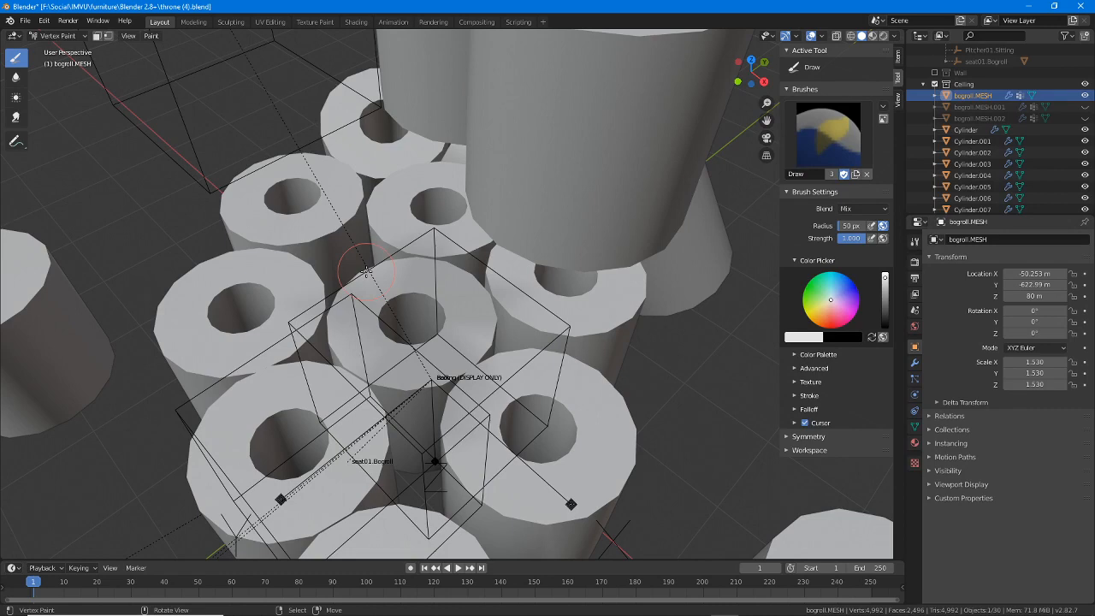
middle_drag(390, 304, 462, 321)
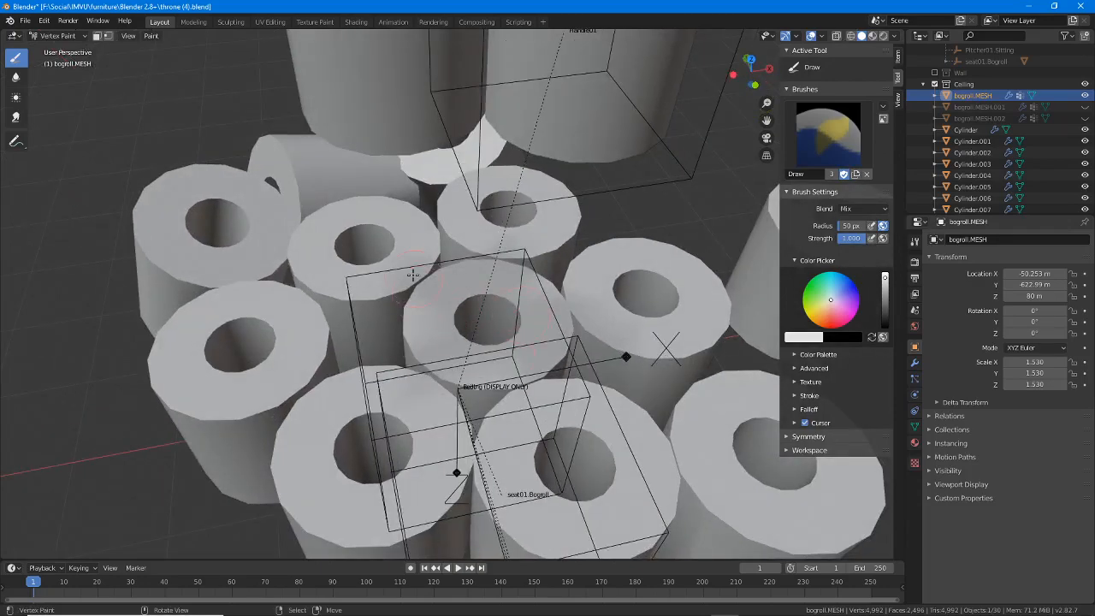
middle_drag(413, 275, 468, 356)
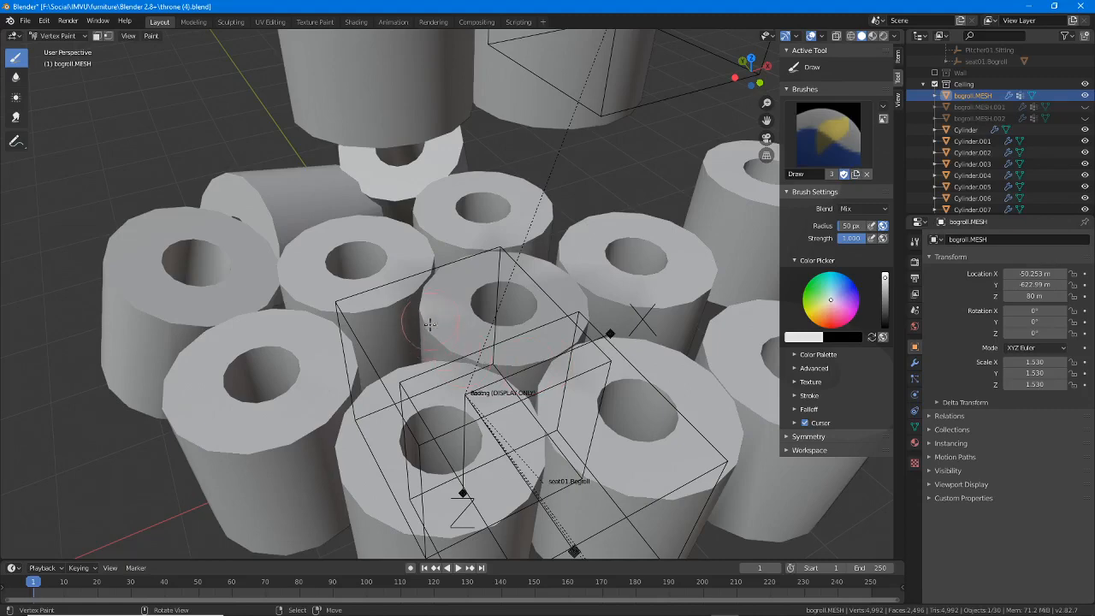
middle_drag(500, 355, 423, 316)
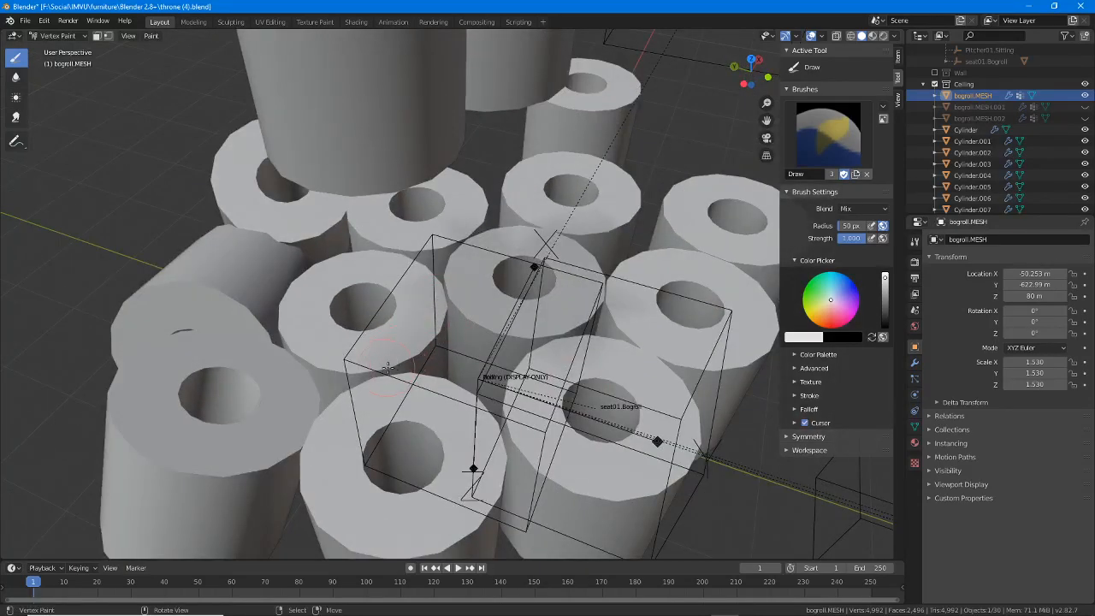
scroll(387, 366, up, 5)
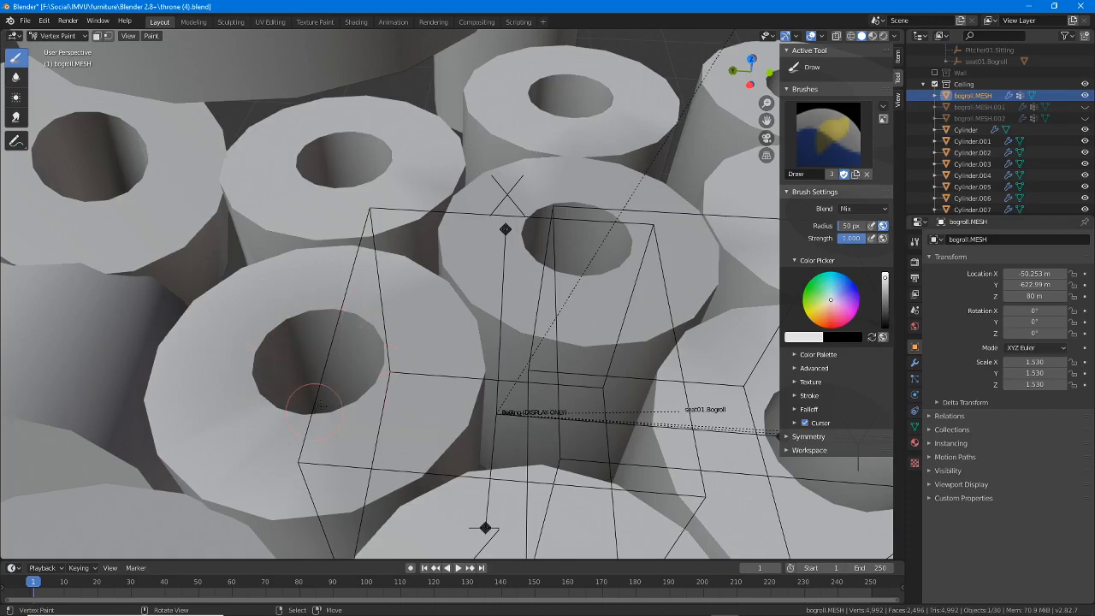
- Brush near-white grey along the facing rims and sides of adjacent bottom-layer rolls
middle_drag(316, 405, 303, 261)
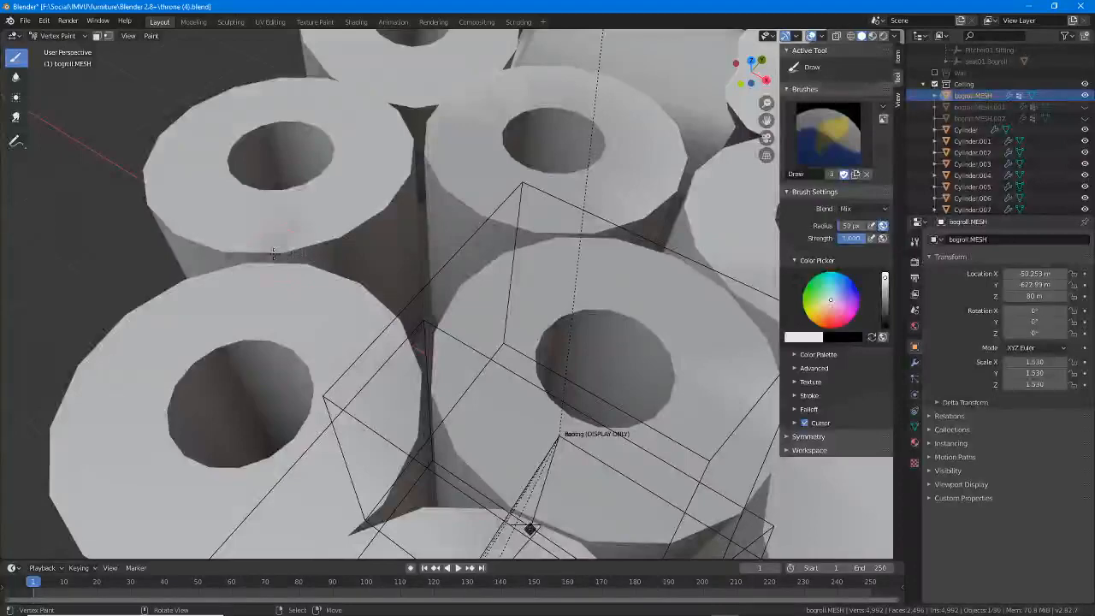
mouse_move(274, 254)
mouse_down()
mouse_move(282, 258)
mouse_move(276, 247)
mouse_move(227, 258)
mouse_up()
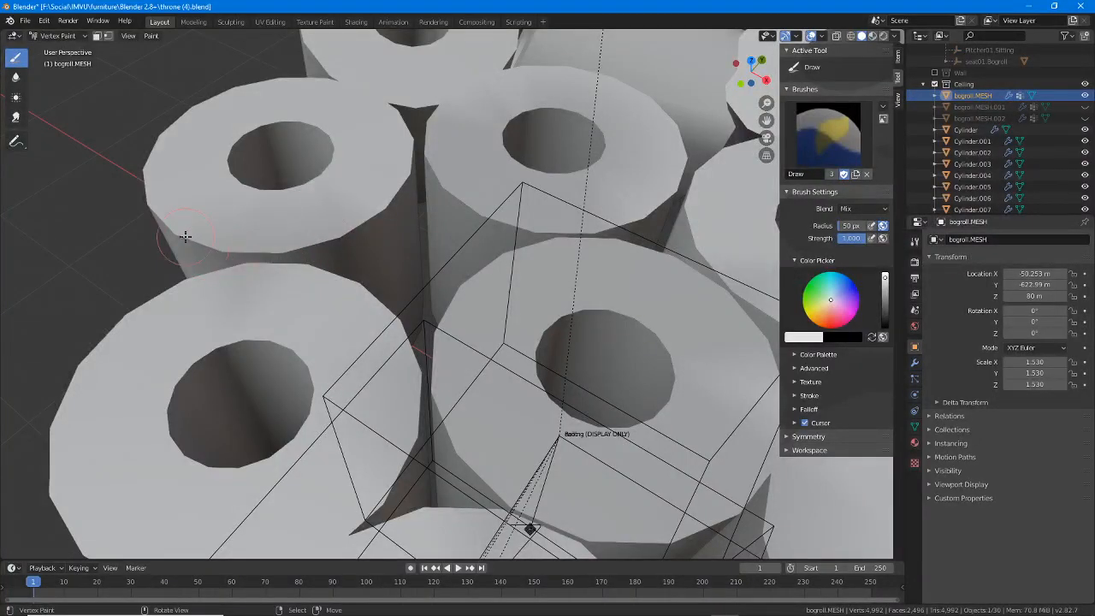
middle_drag(316, 240, 646, 261)
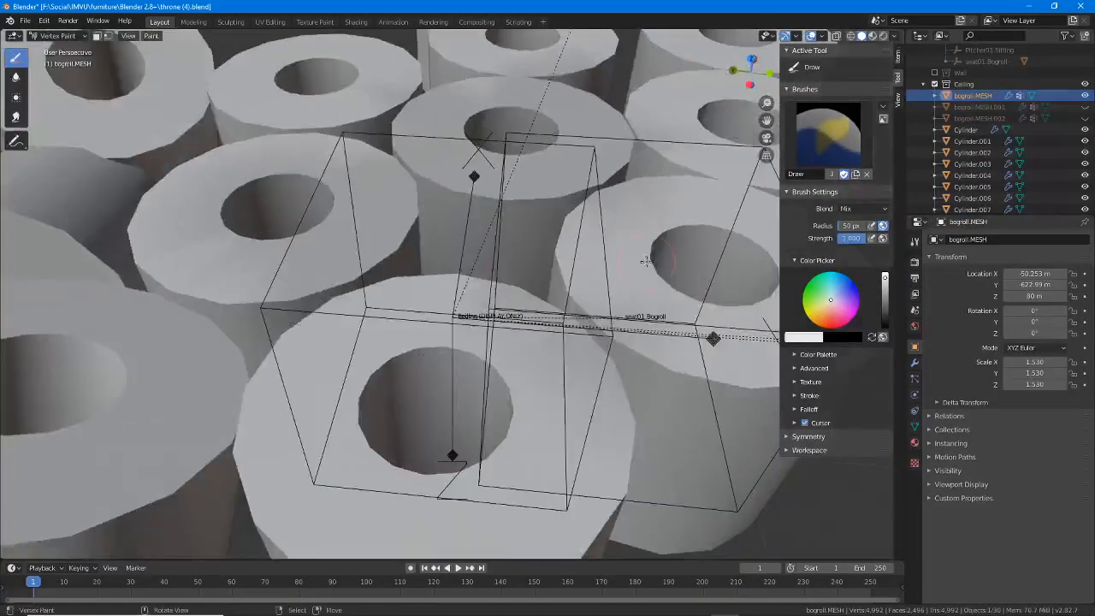
drag(551, 286, 618, 331)
drag(664, 358, 653, 355)
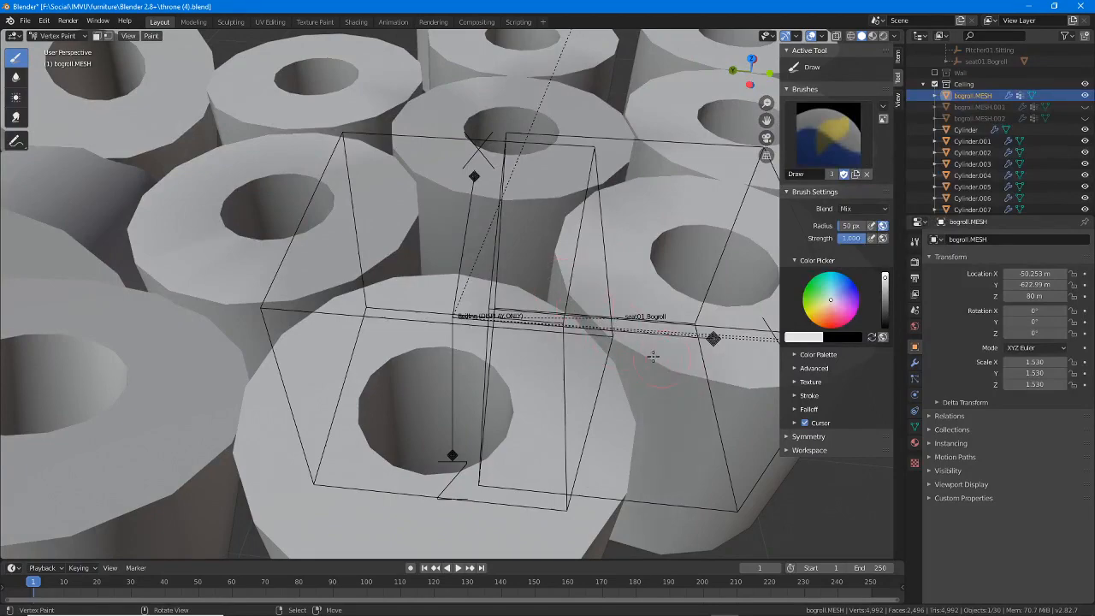
- Shade the remaining contact gaps between the upright bottom-layer rolls with near-white grey
mouse_move(609, 346)
middle_down()
mouse_move(477, 332)
mouse_move(485, 349)
mouse_move(386, 323)
mouse_move(409, 214)
middle_up()
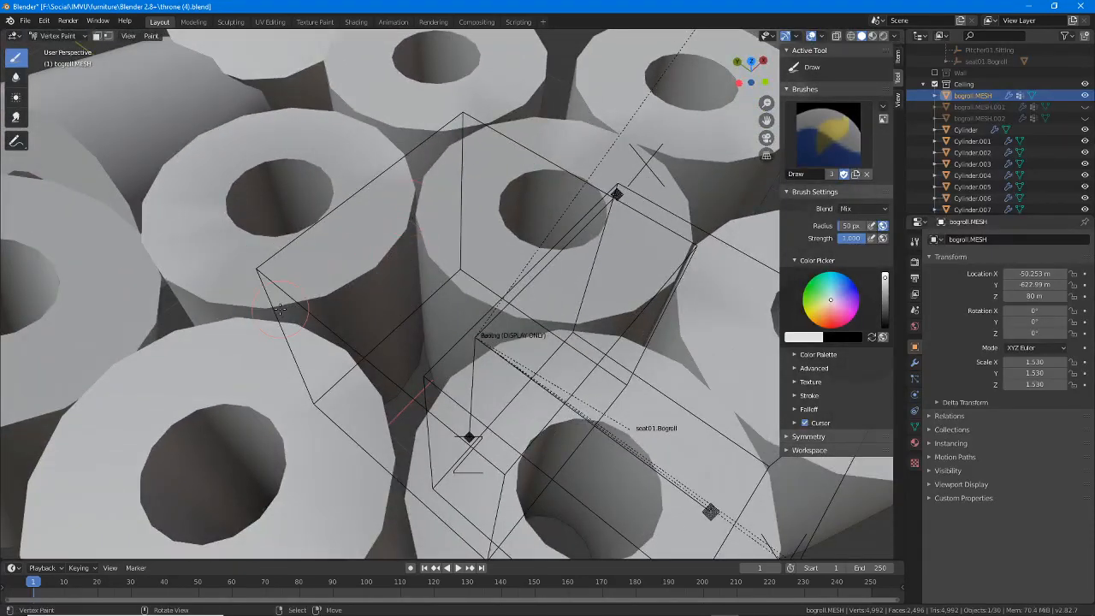
middle_drag(207, 306, 369, 301)
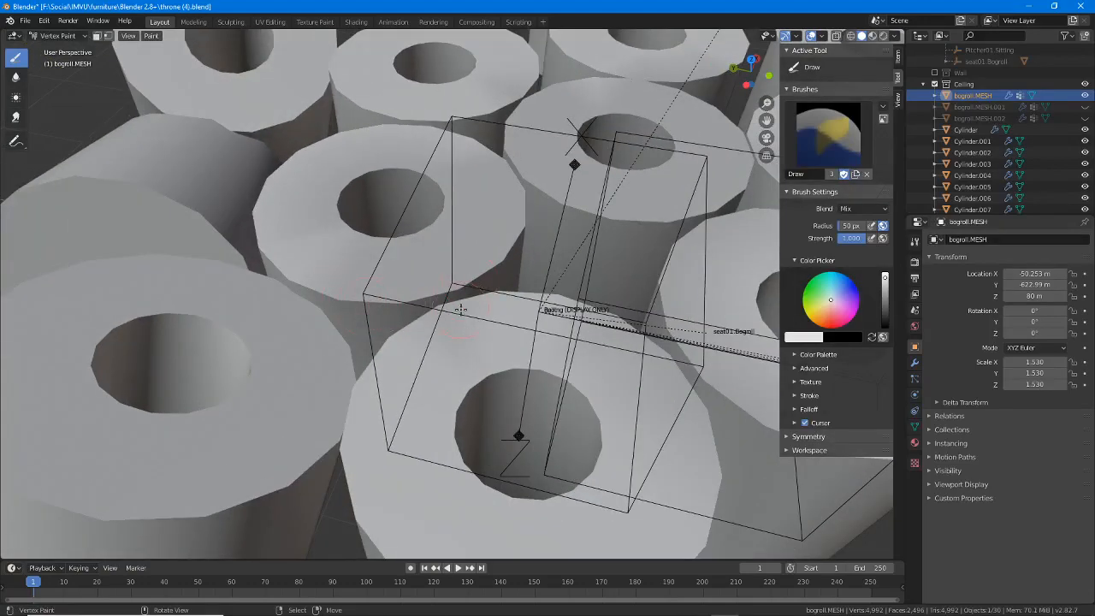
middle_drag(460, 309, 378, 211)
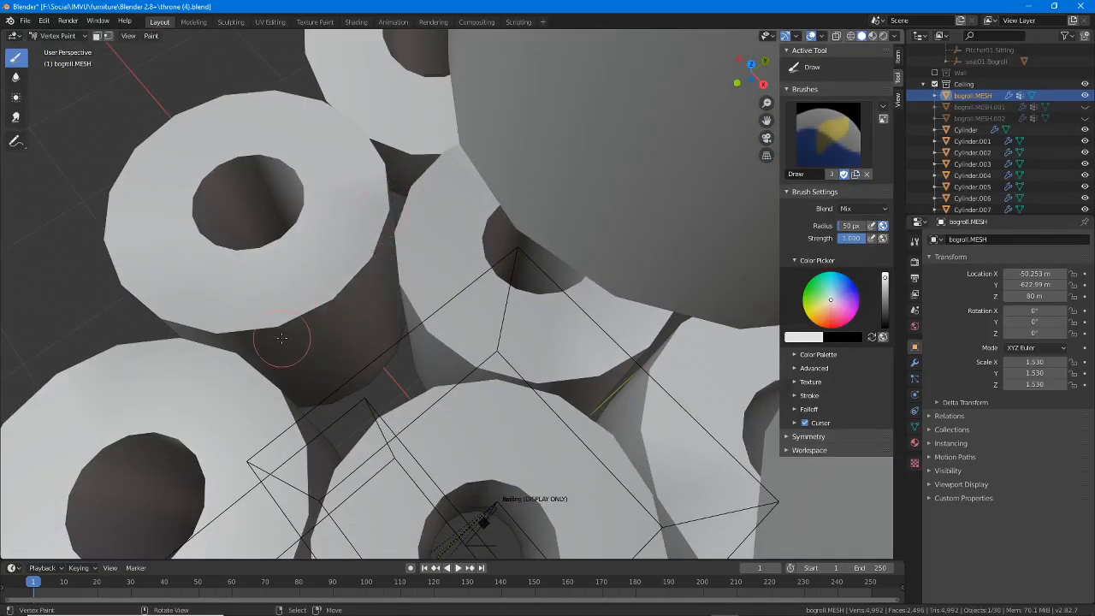
middle_drag(282, 336, 145, 342)
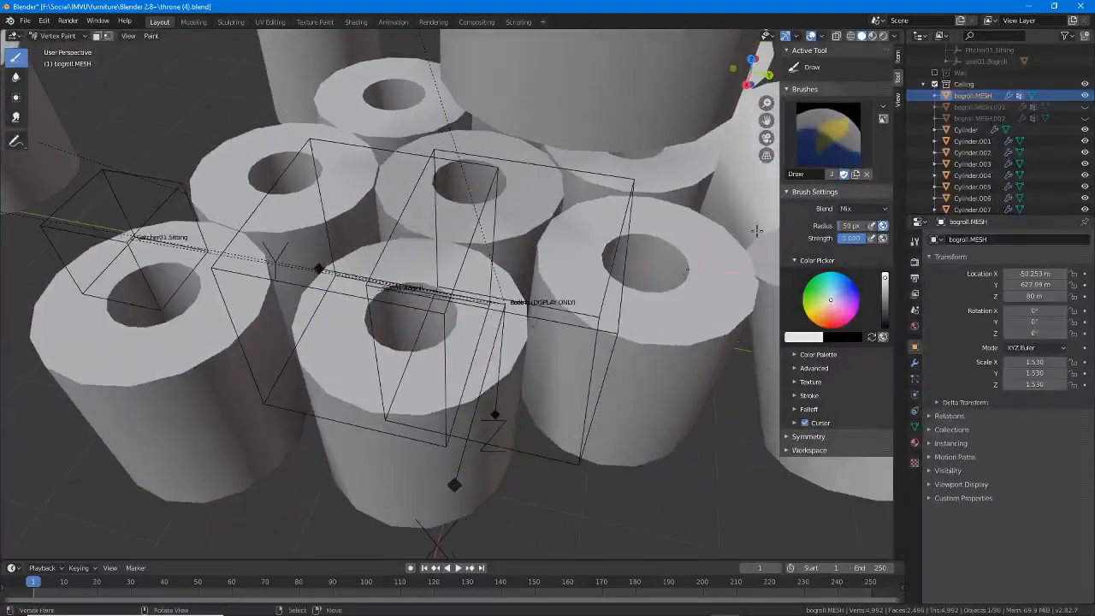
- Show bogroll.MESH.001 temporarily to examine where the second layer rests on the bottom rolls, and hide it again
click(1084, 108)
mouse_move(231, 299)
middle_down()
mouse_move(417, 307)
mouse_move(386, 295)
mouse_move(435, 283)
mouse_move(354, 279)
mouse_move(385, 305)
middle_up()
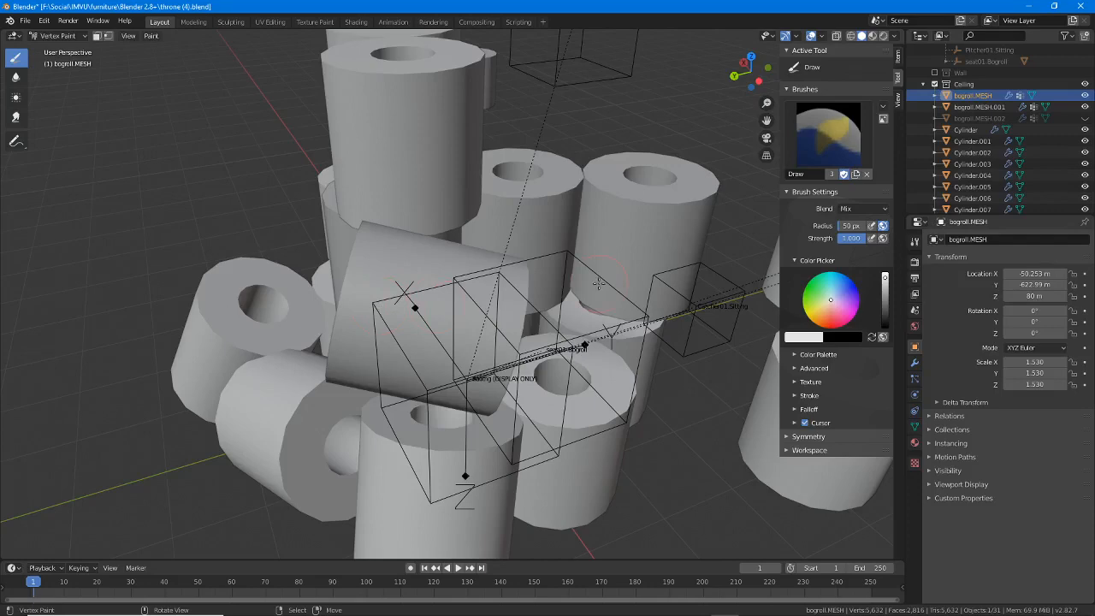
middle_drag(537, 268, 551, 346)
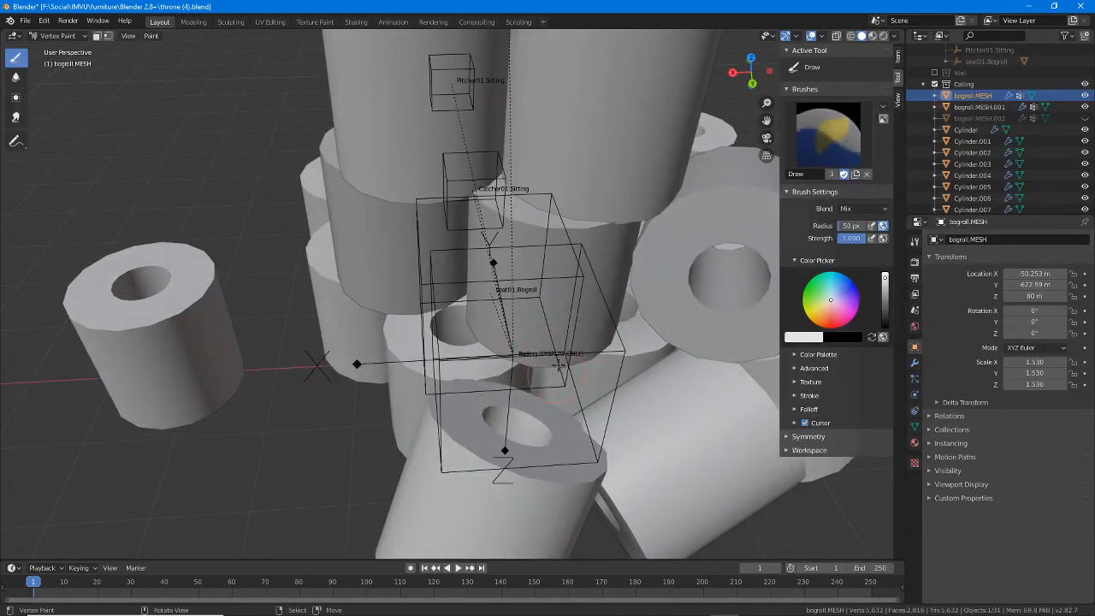
click(1085, 96)
click(1085, 96)
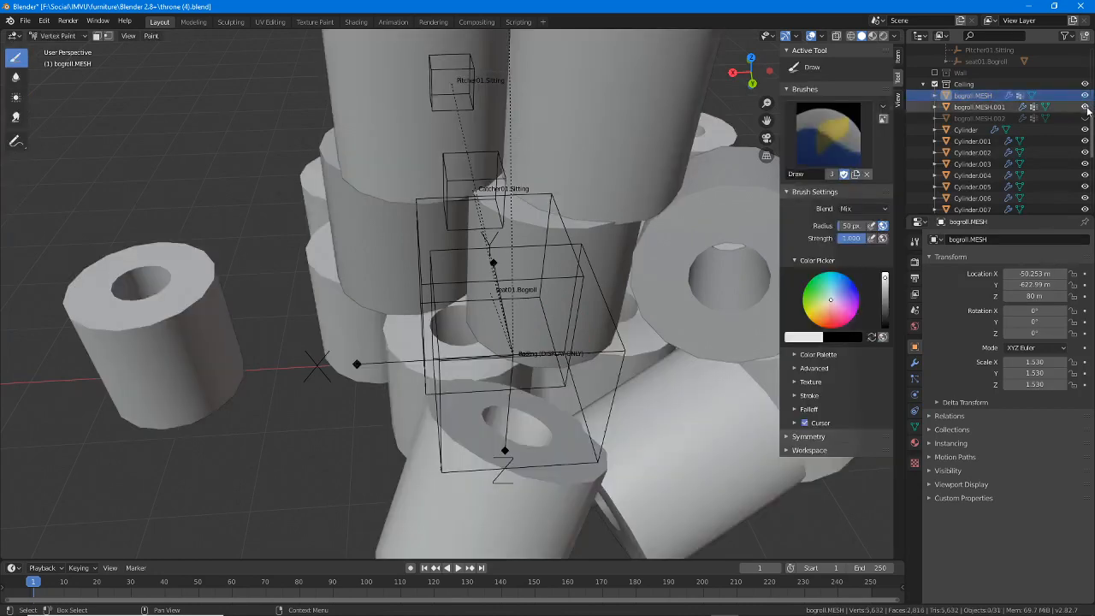
click(1085, 107)
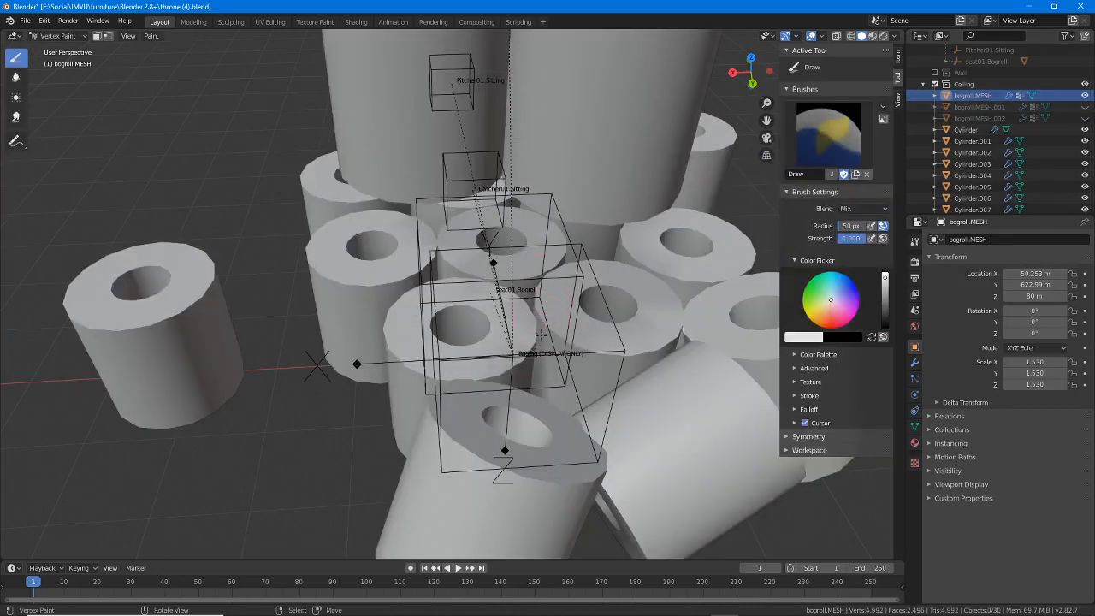
- Brush near-white grey onto the tops and touching rims of the upright bottom-layer rolls in the middle of the pile
scroll(560, 349, up, 3)
middle_drag(589, 342, 538, 337)
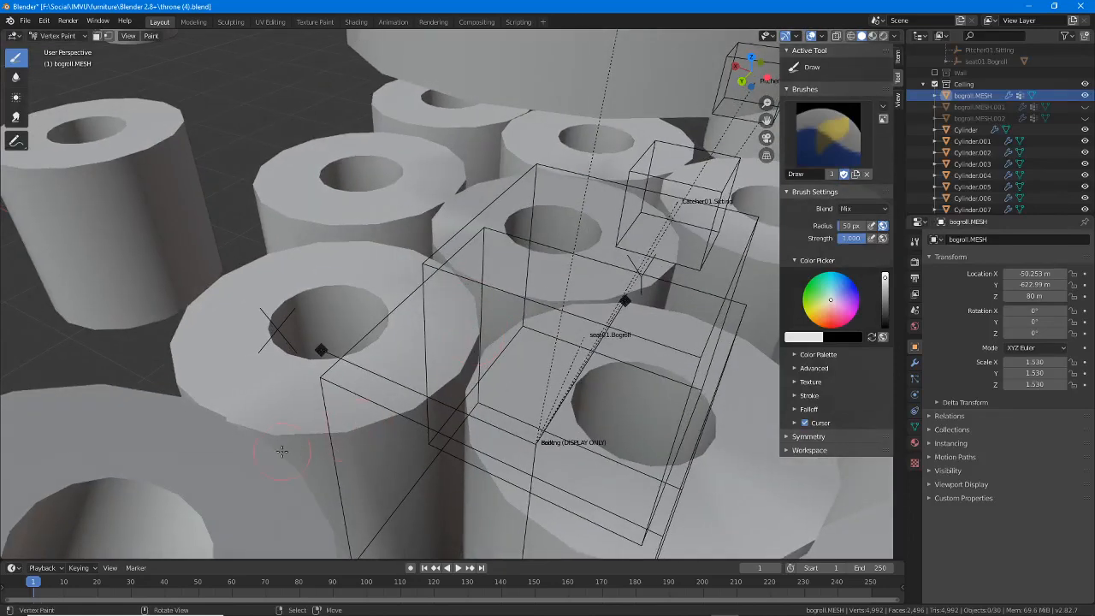
middle_drag(454, 410, 633, 310)
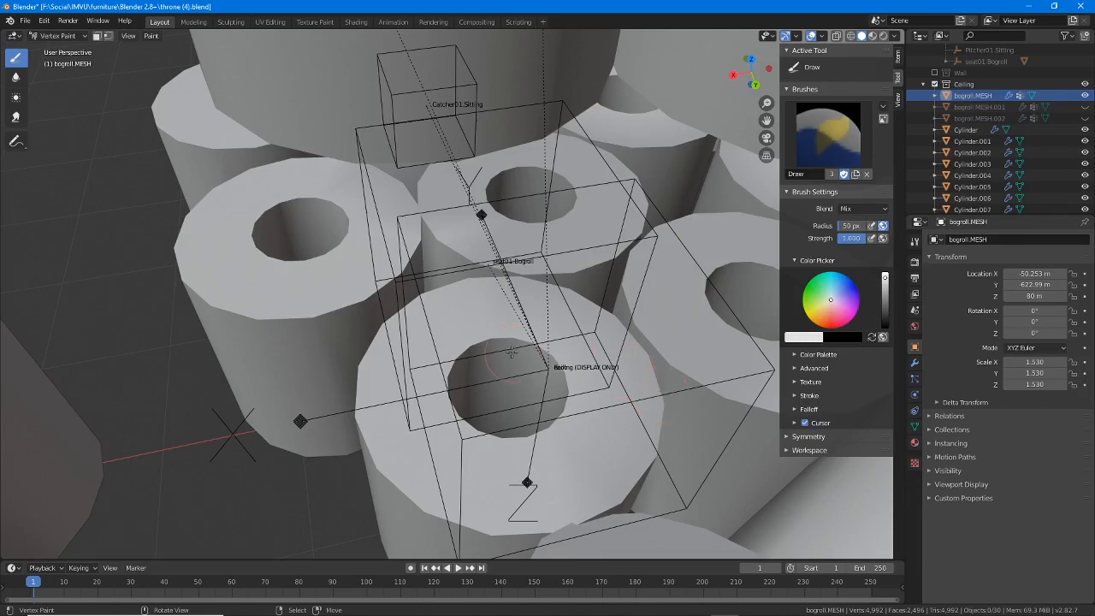
mouse_move(510, 351)
middle_down()
mouse_move(466, 291)
mouse_move(469, 303)
mouse_move(517, 242)
mouse_move(513, 291)
mouse_move(491, 269)
mouse_move(470, 317)
middle_up()
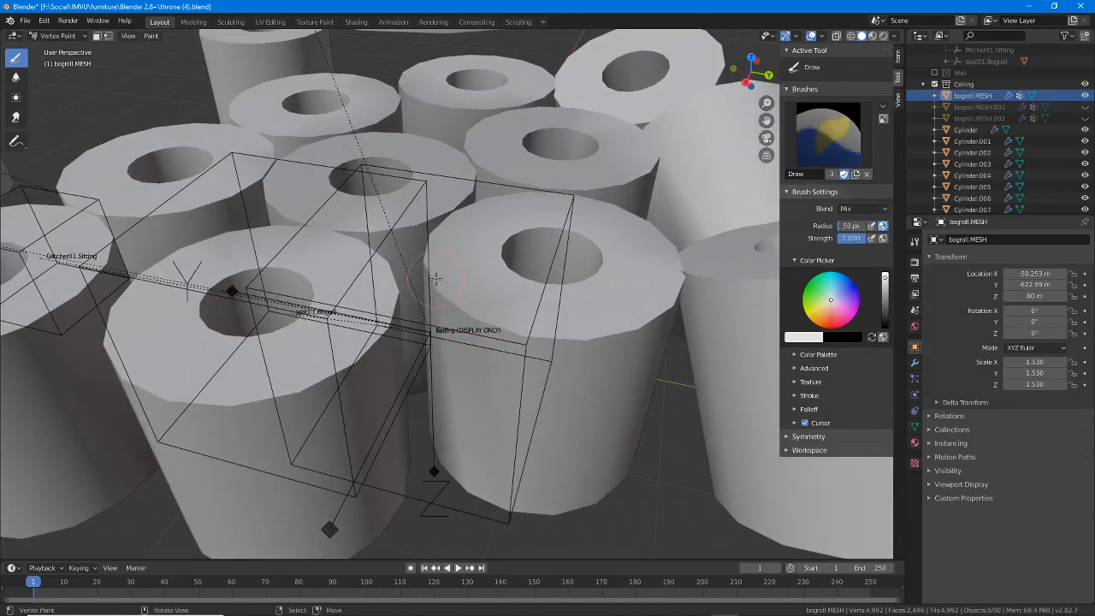
middle_drag(436, 278, 421, 278)
mouse_move(364, 330)
middle_down()
mouse_move(537, 323)
mouse_move(393, 281)
mouse_move(389, 319)
mouse_move(351, 358)
middle_up()
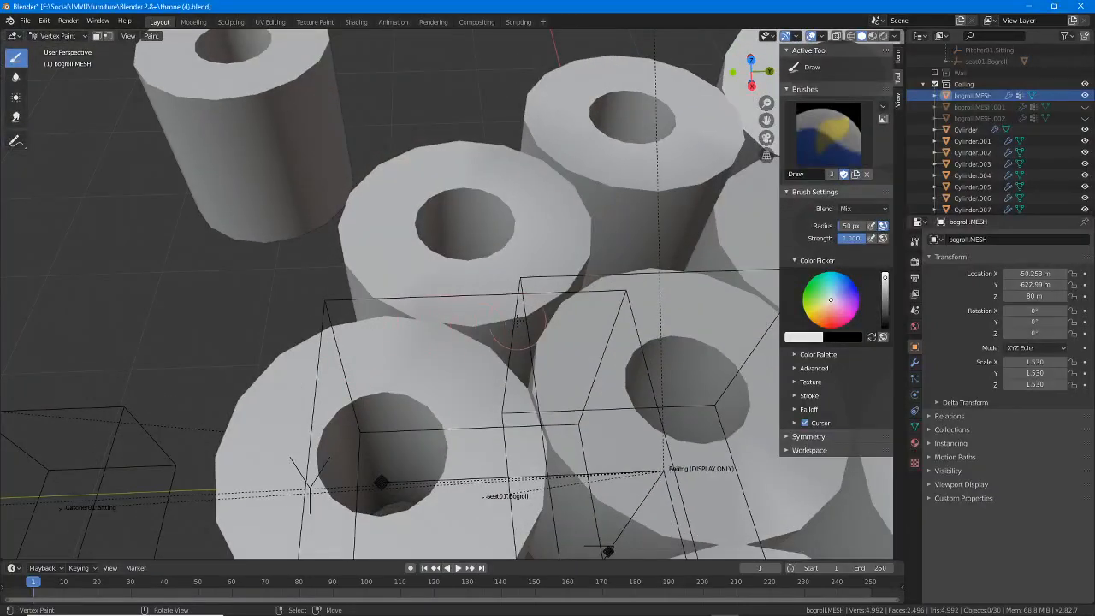
- Shade the rims of the outer bottom-layer rolls with near-white grey where they meet their inner neighbours
middle_drag(479, 351, 362, 309)
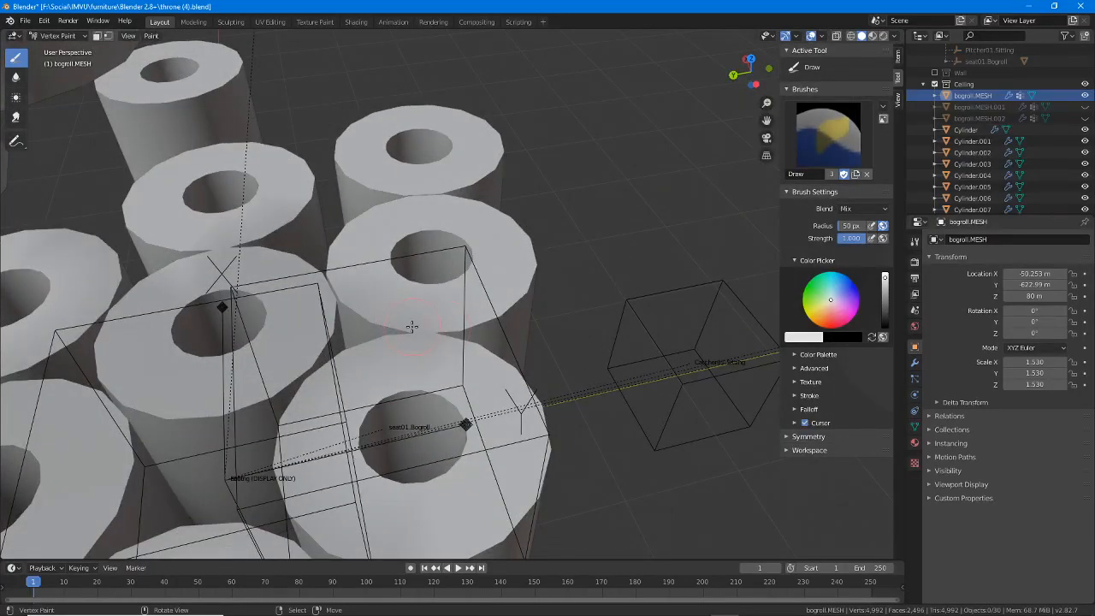
middle_drag(411, 326, 457, 417)
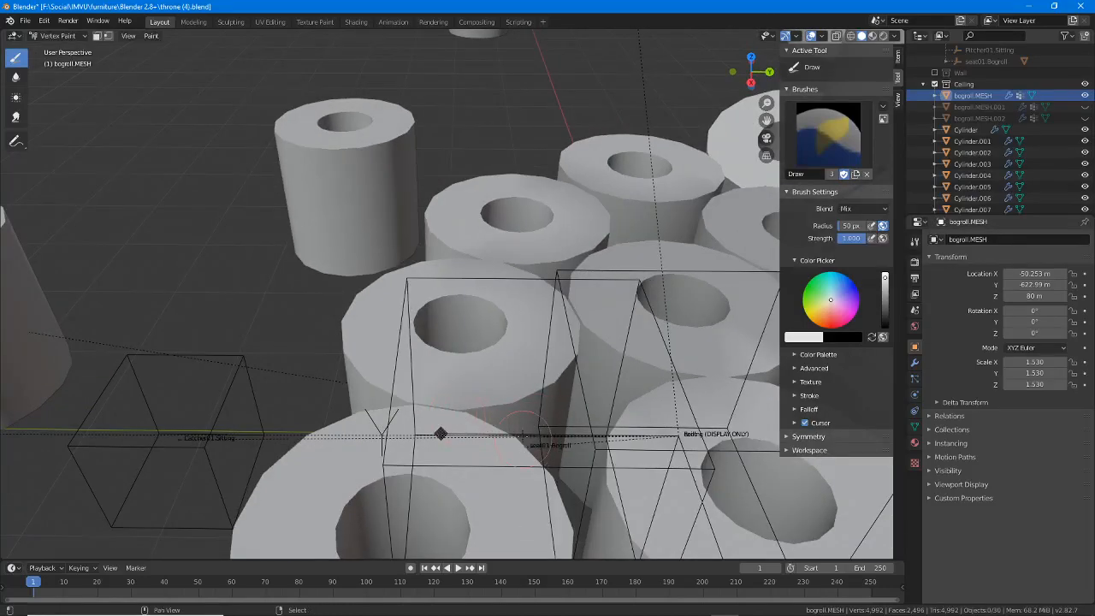
shift+middle_drag(522, 435, 454, 346)
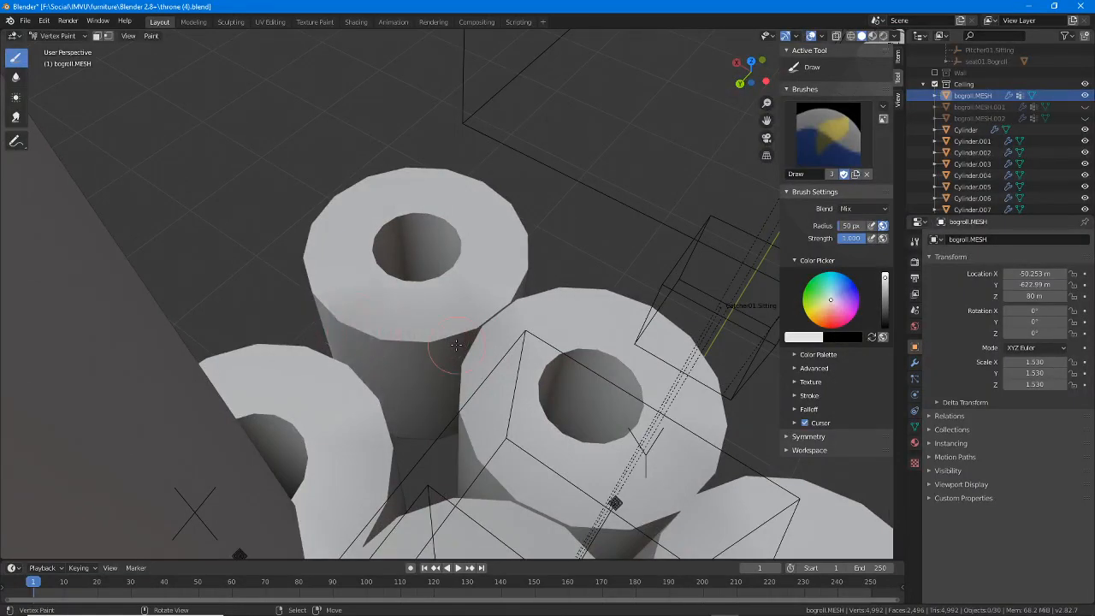
middle_drag(456, 345, 447, 300)
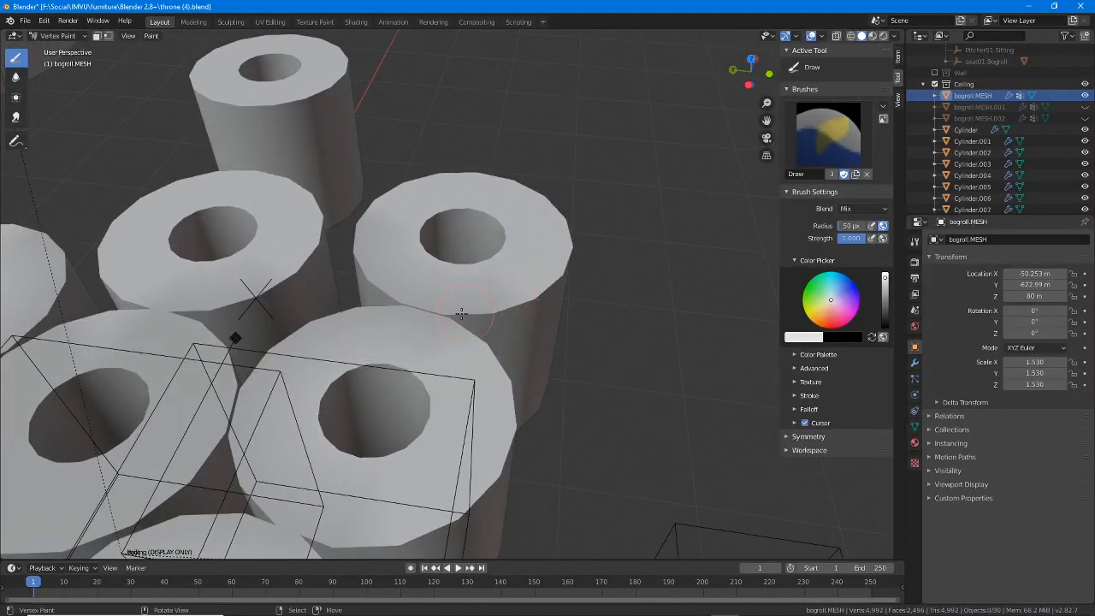
middle_drag(387, 324, 484, 317)
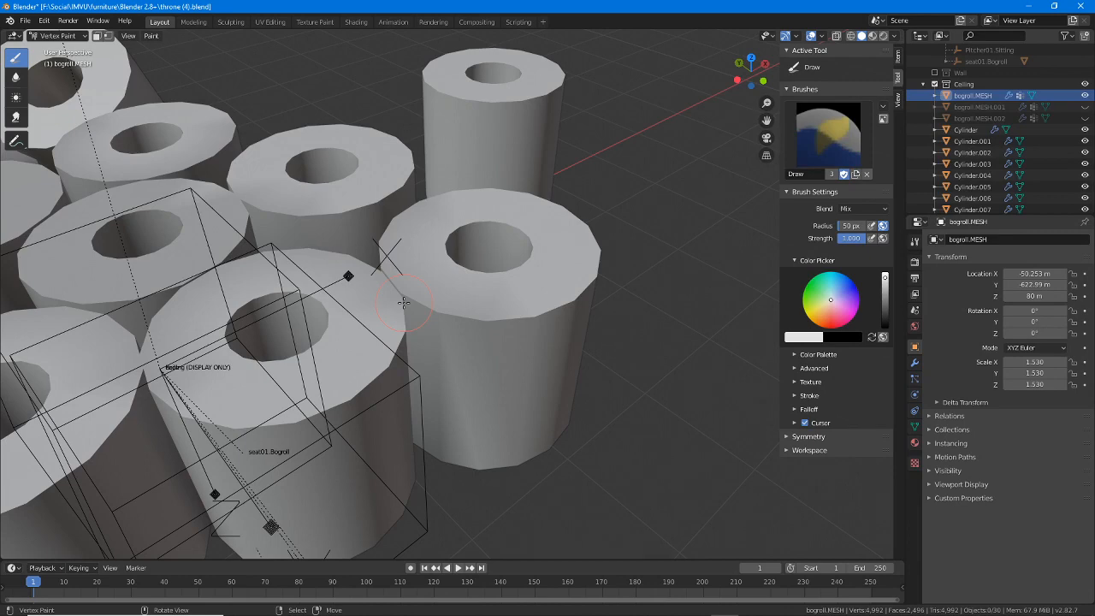
ctrl+scroll(498, 317, down, 3)
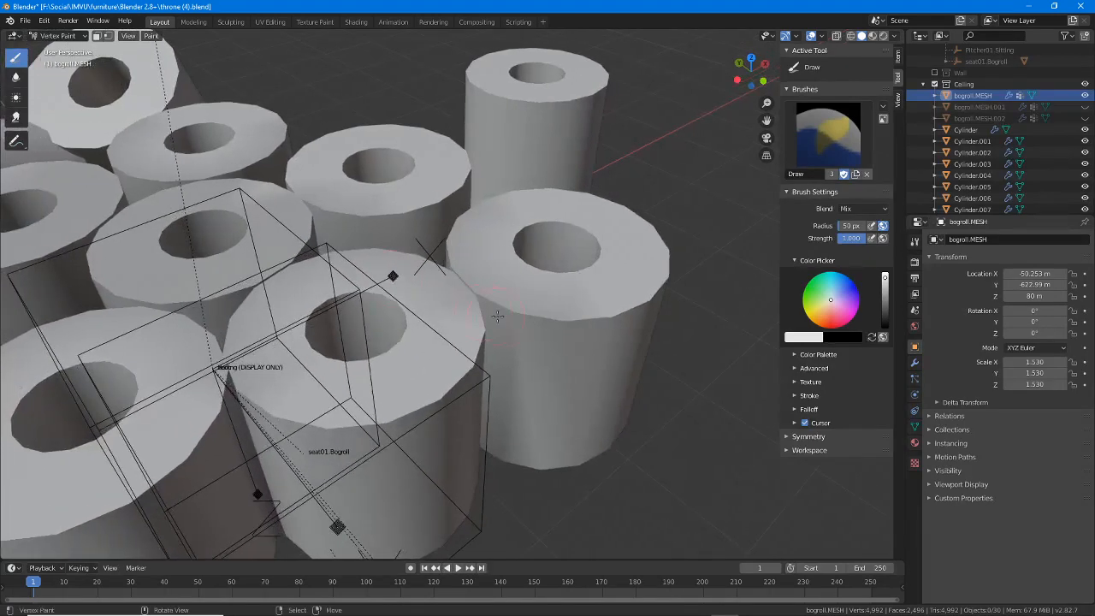
- Paint near-white grey where the upright bottom-layer rolls touch the leaning and tilted rolls and each other
middle_drag(216, 299, 309, 321)
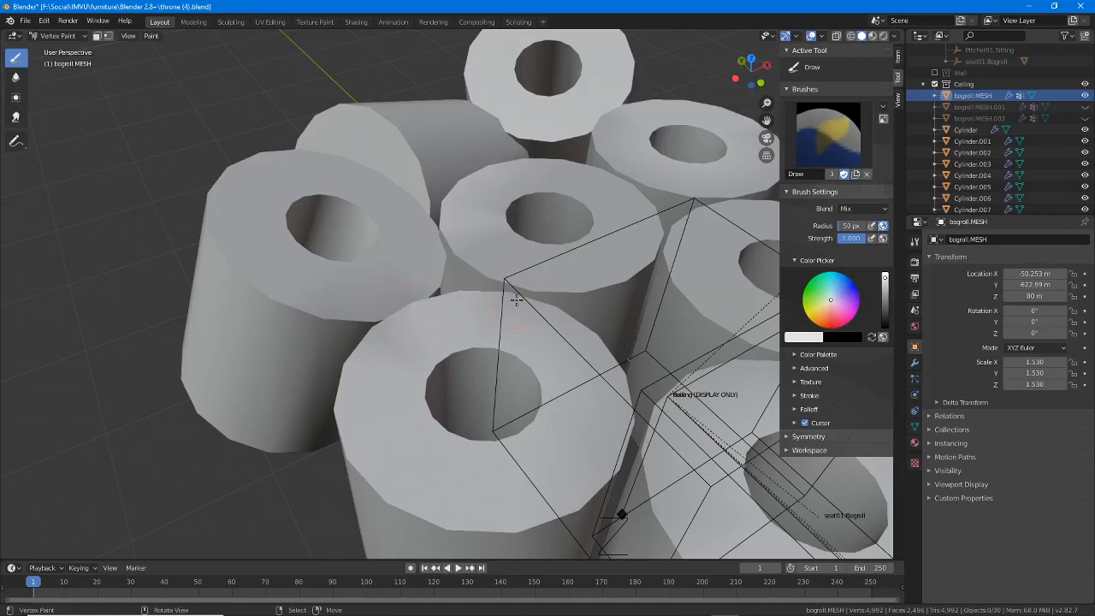
middle_drag(516, 299, 454, 340)
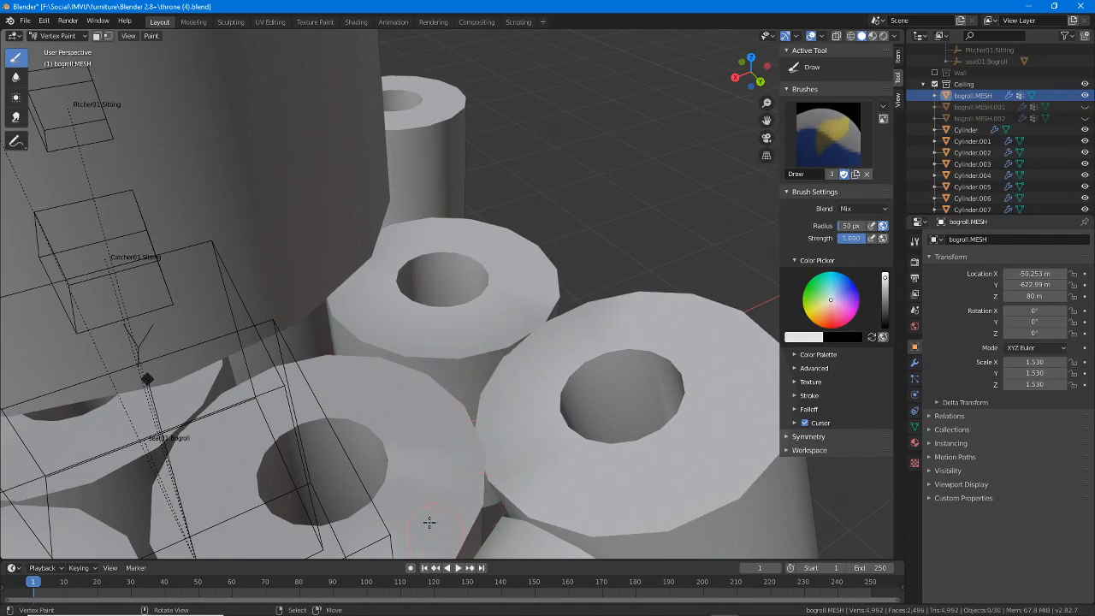
shift+middle_drag(427, 520, 410, 366)
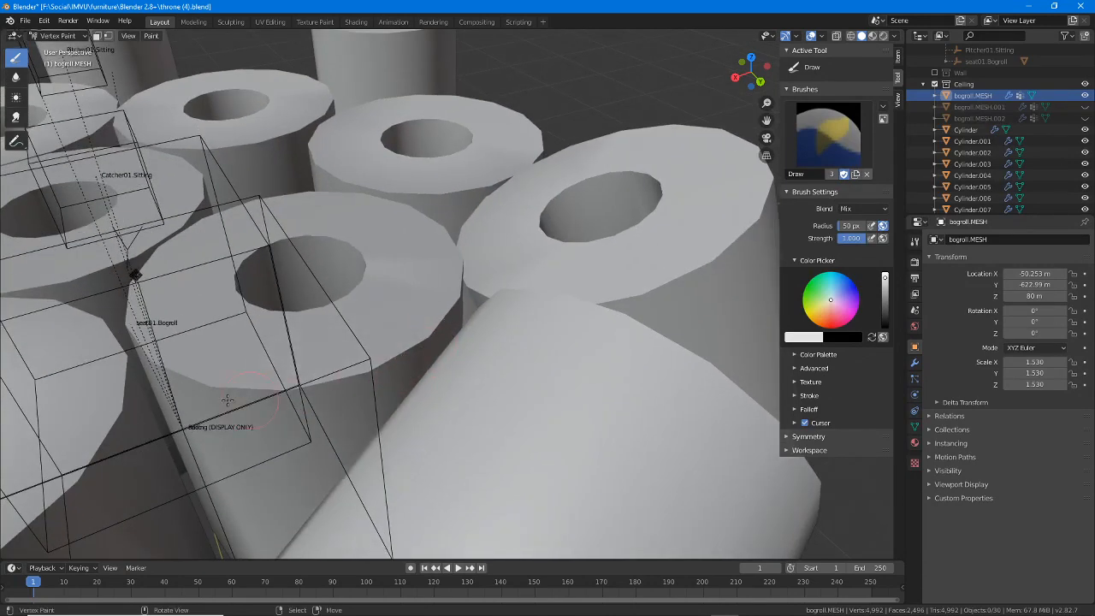
drag(460, 305, 498, 290)
mouse_move(464, 295)
middle_down()
mouse_move(557, 317)
mouse_move(556, 281)
mouse_move(273, 420)
mouse_move(366, 412)
middle_up()
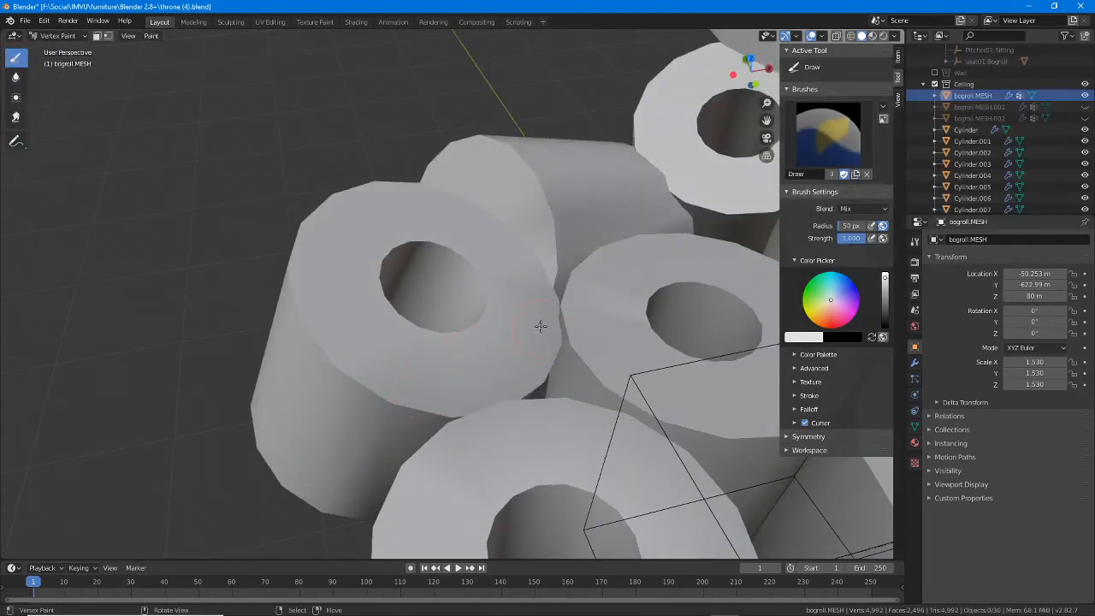
mouse_move(570, 361)
middle_down()
mouse_move(386, 379)
mouse_move(399, 405)
mouse_move(488, 354)
middle_up()
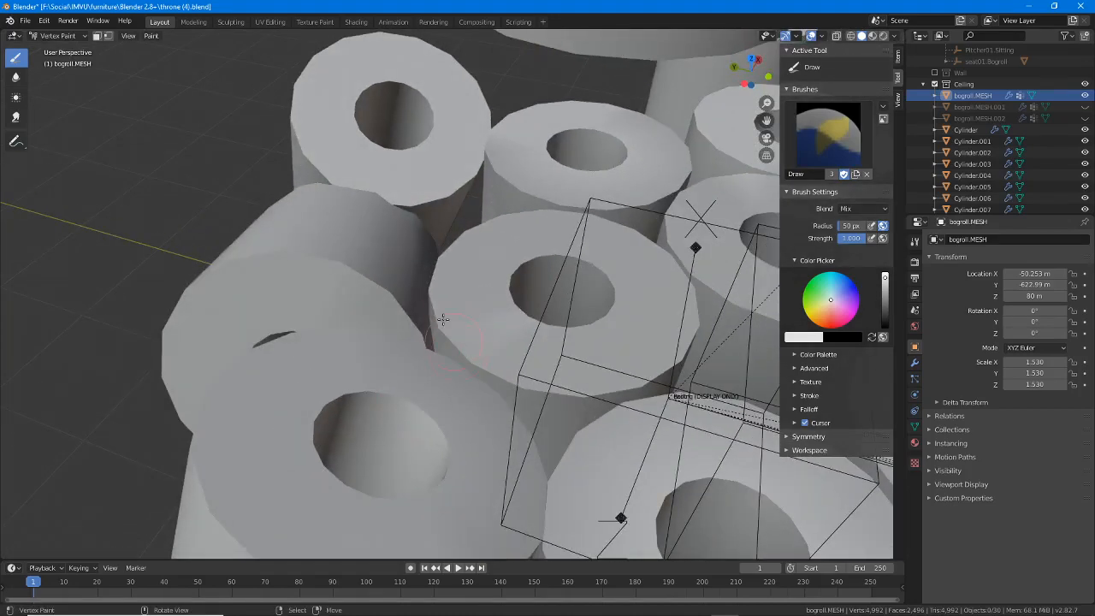
middle_drag(442, 319, 391, 342)
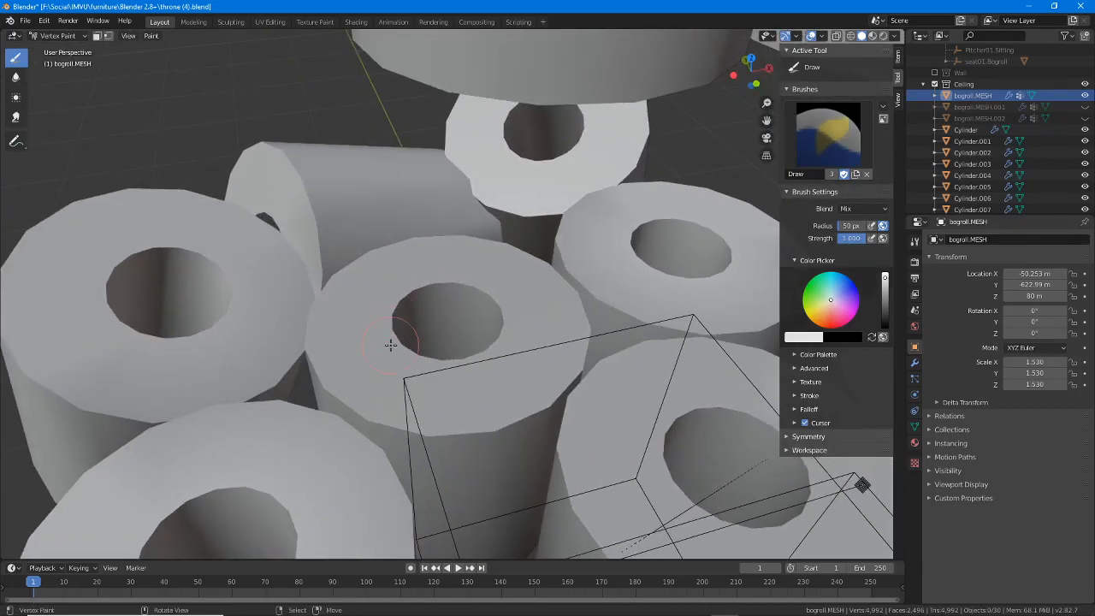
middle_drag(520, 332, 437, 322)
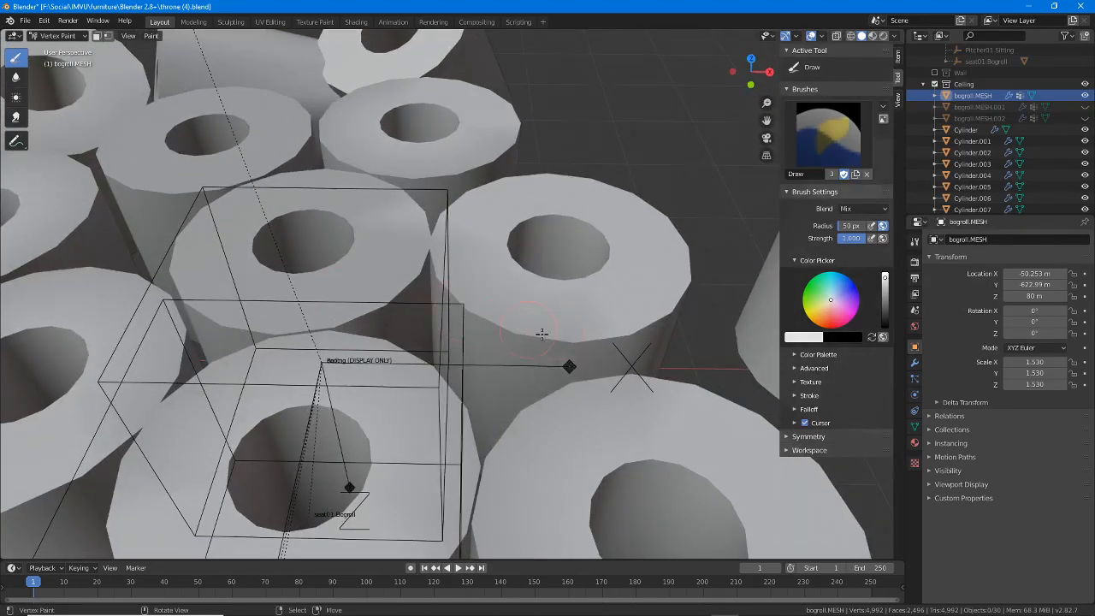
mouse_move(405, 278)
middle_down()
mouse_move(325, 402)
mouse_move(405, 283)
mouse_move(374, 301)
mouse_move(513, 294)
mouse_move(531, 280)
mouse_move(506, 281)
mouse_move(543, 299)
middle_up()
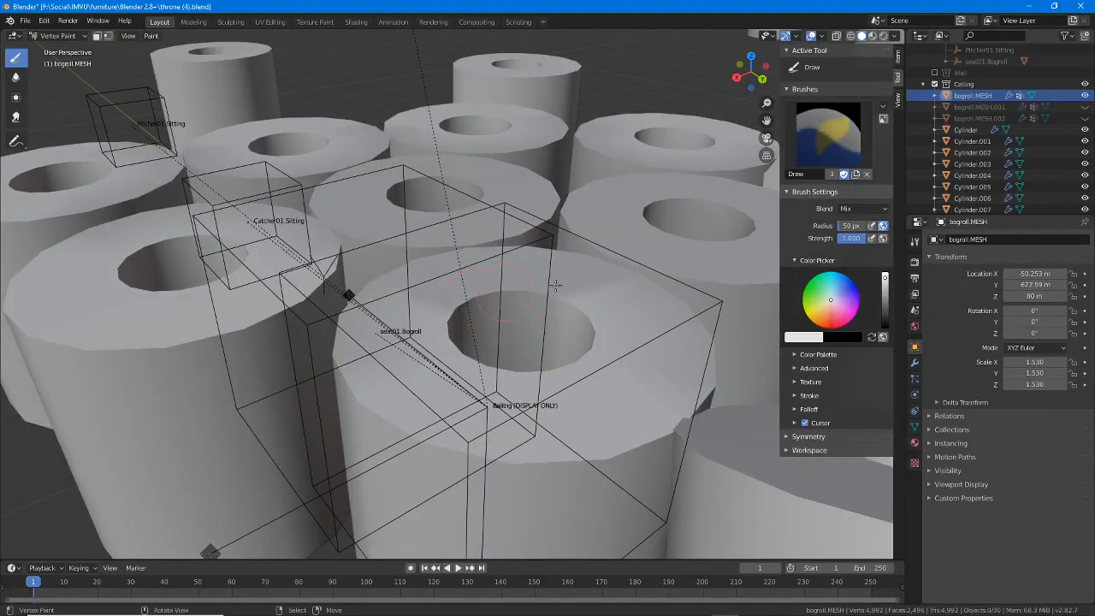
- Show bogroll.MESH.001 briefly as a reference, then shade the bottom rolls' top faces with near-white grey where the second layer rests
click(1084, 108)
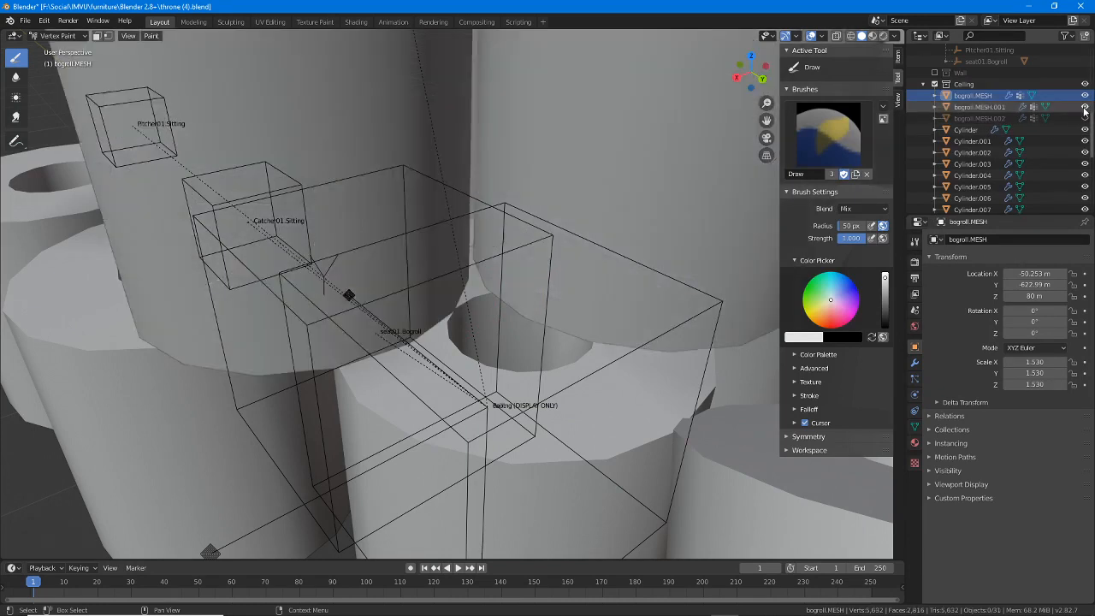
click(1084, 108)
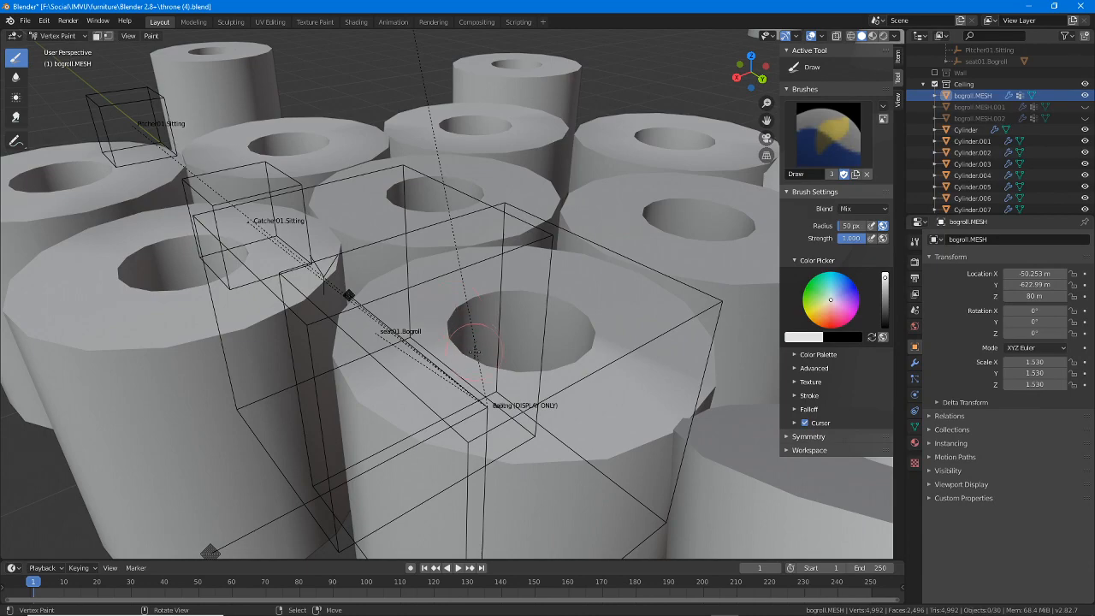
middle_drag(474, 352, 411, 317)
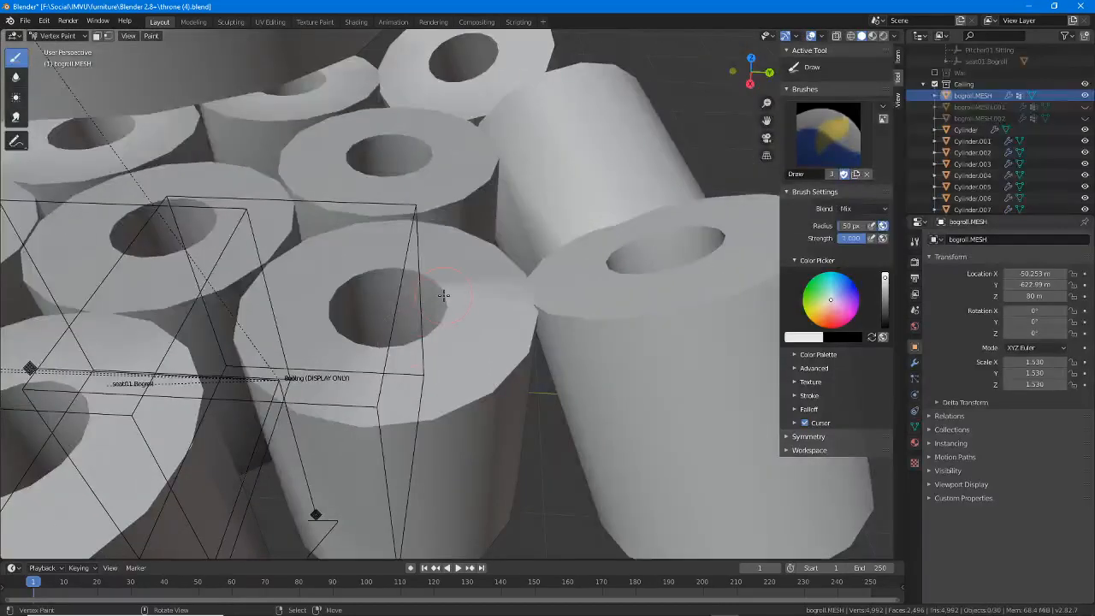
scroll(442, 279, up, 3)
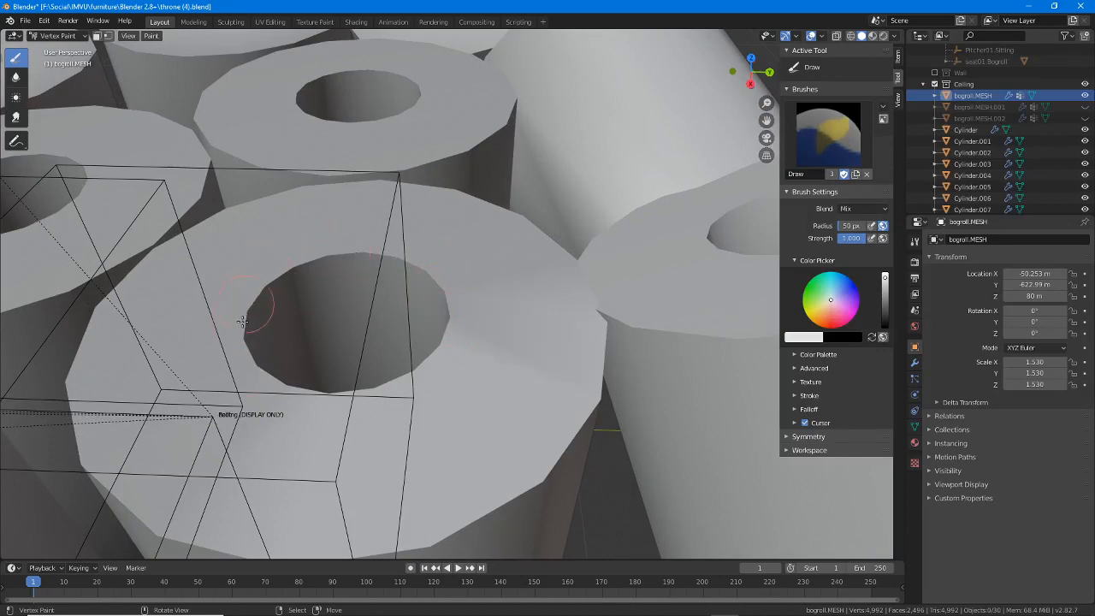
middle_drag(242, 321, 257, 284)
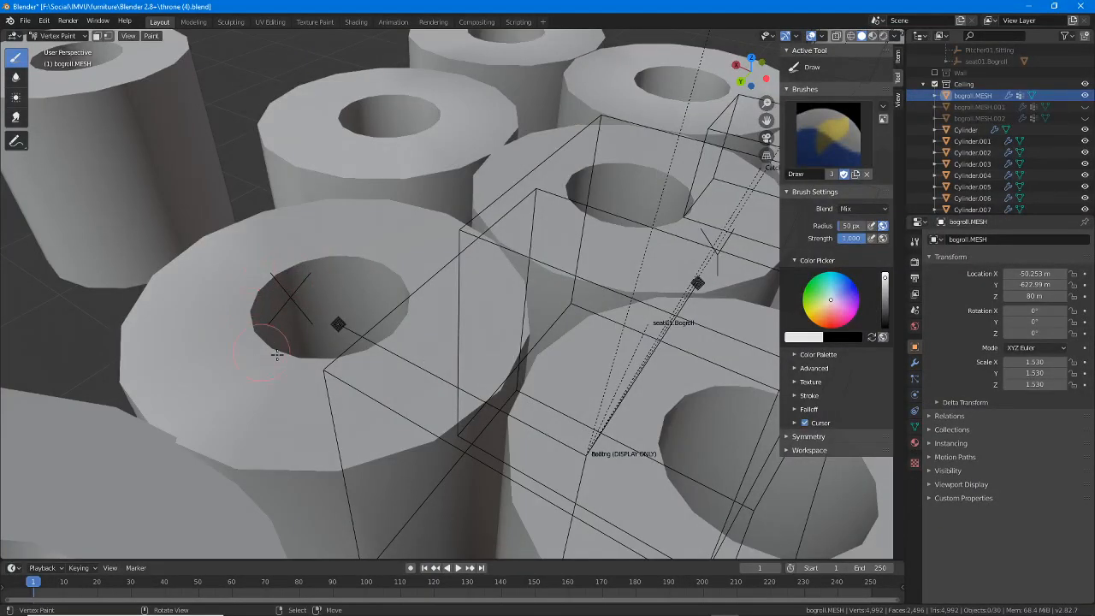
mouse_move(401, 301)
middle_down()
mouse_move(462, 364)
mouse_move(412, 313)
mouse_move(408, 346)
mouse_move(227, 344)
middle_up()
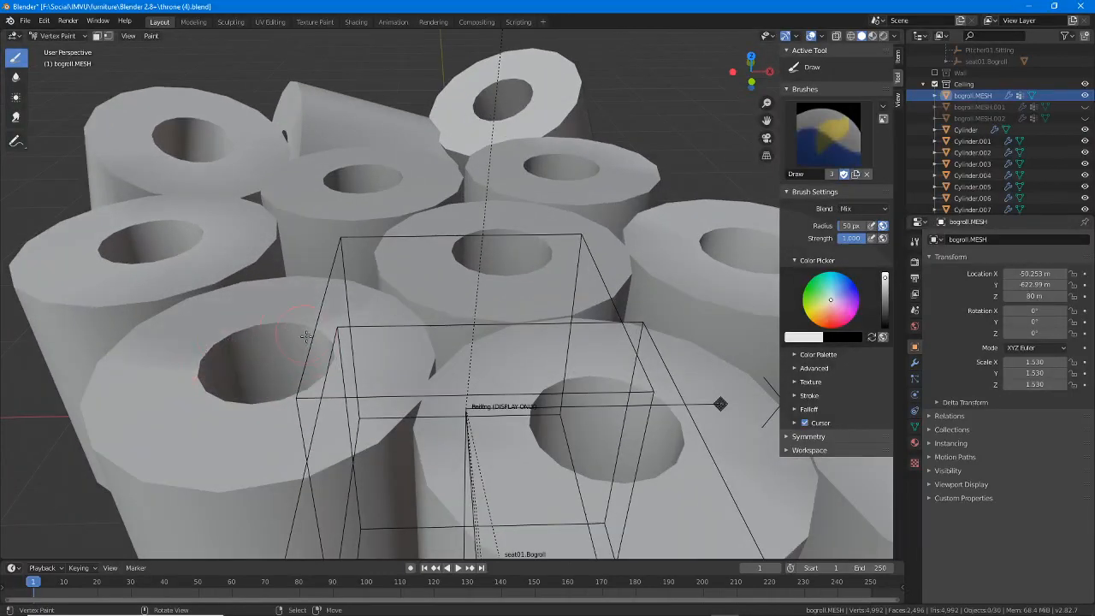
middle_drag(321, 373, 395, 384)
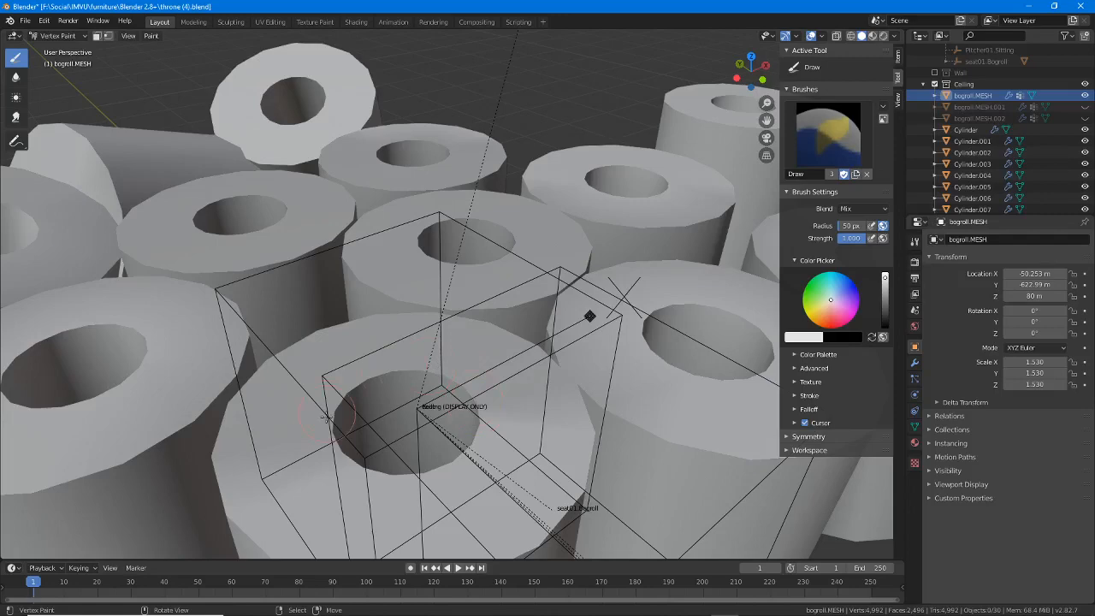
middle_drag(342, 428, 427, 376)
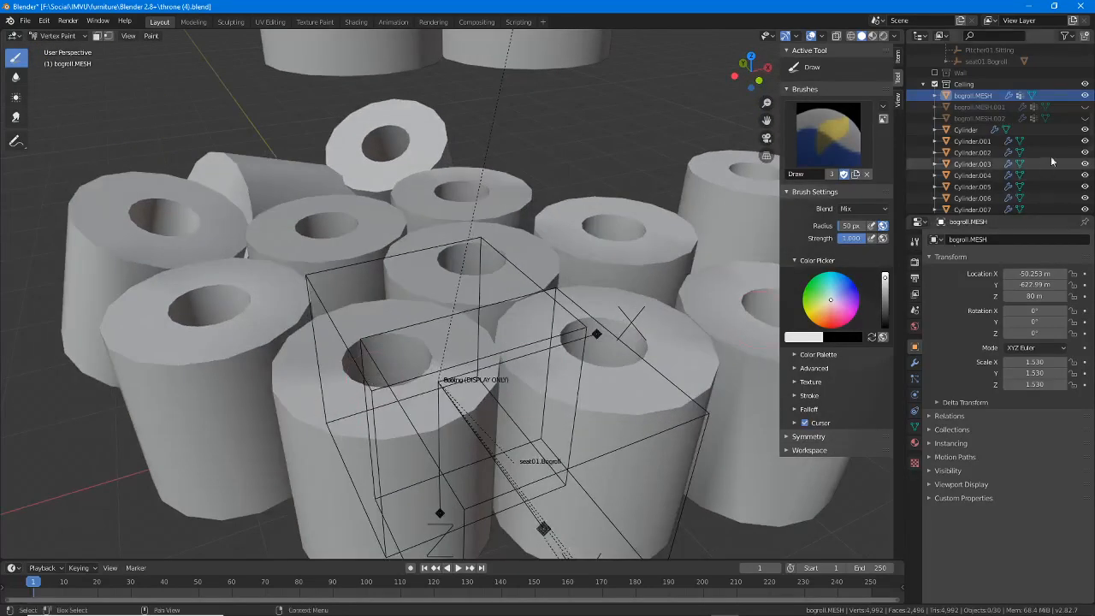
- Toggle bogroll.MESH.001 on and off to examine how the second layer's footprint matches the shading on the bottom rolls
click(1084, 106)
click(1085, 107)
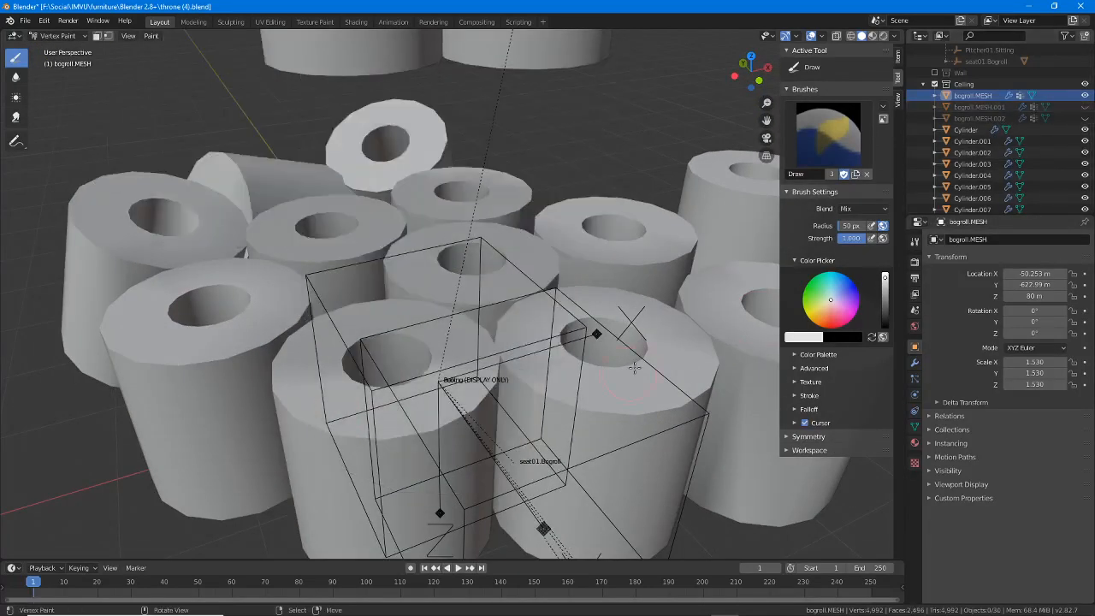
click(1085, 107)
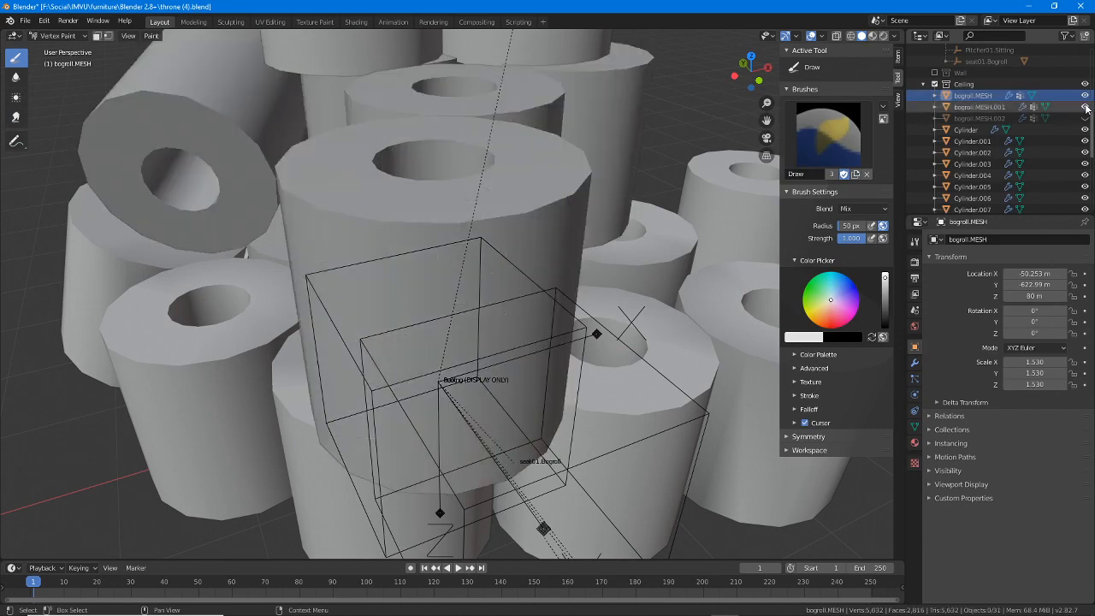
click(1084, 107)
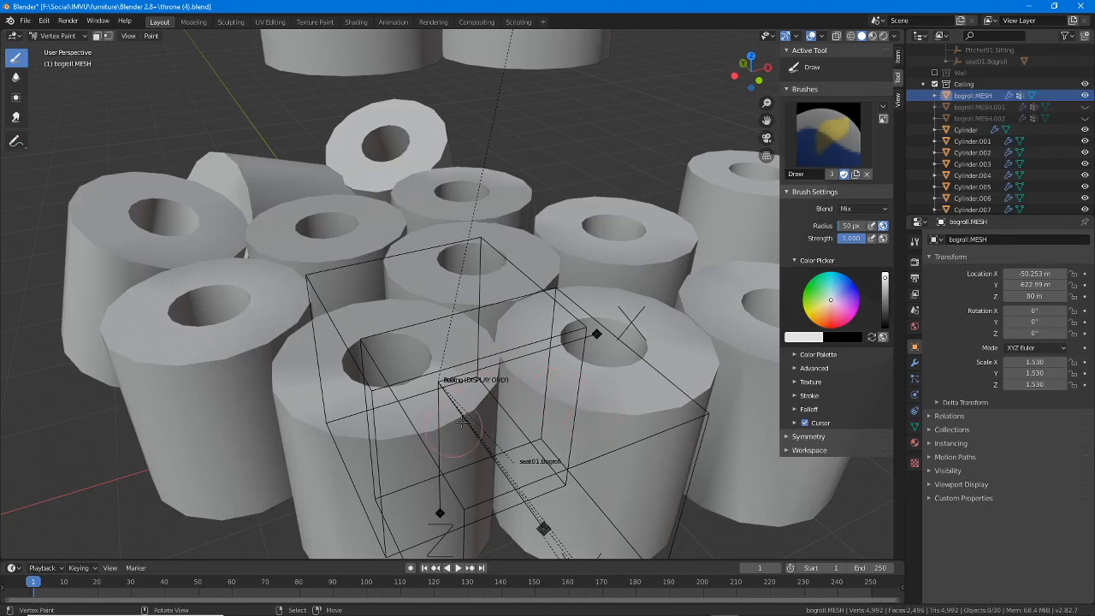
middle_drag(462, 432, 596, 405)
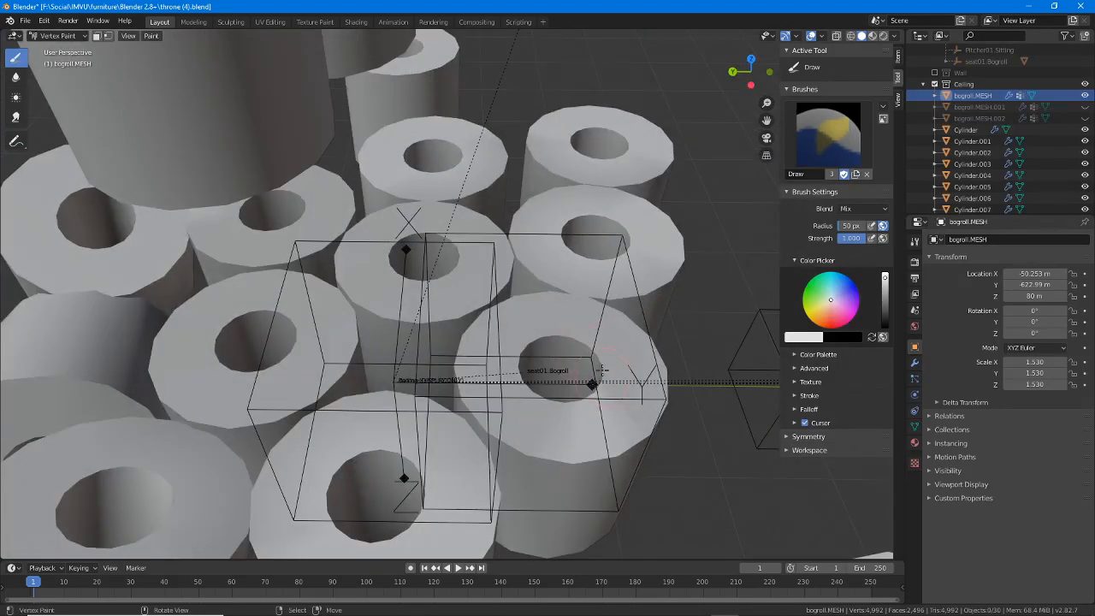
middle_drag(539, 375, 475, 342)
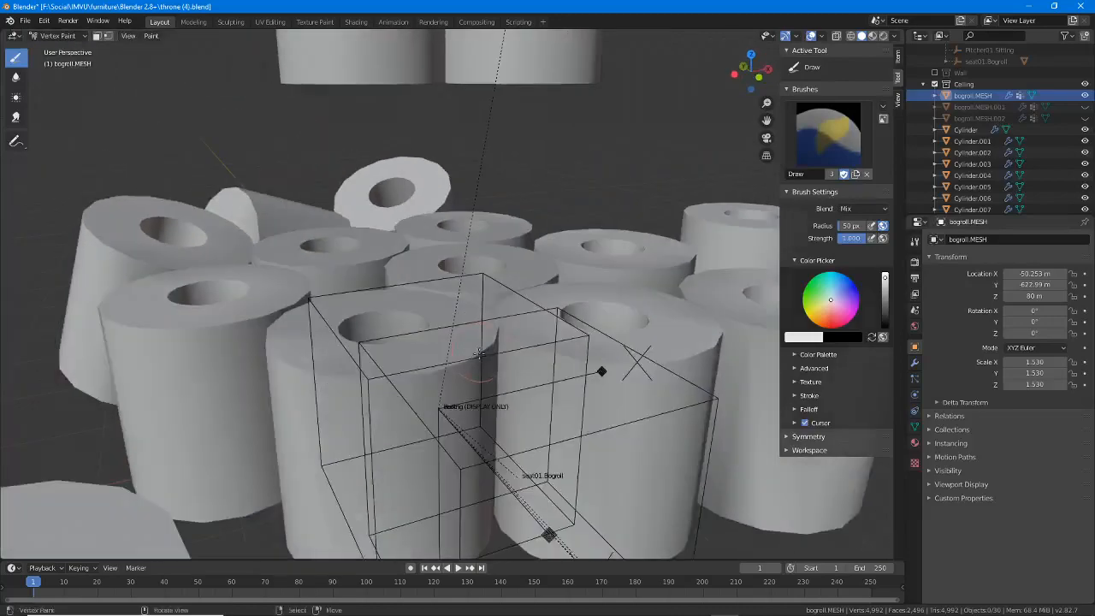
middle_drag(756, 288, 694, 285)
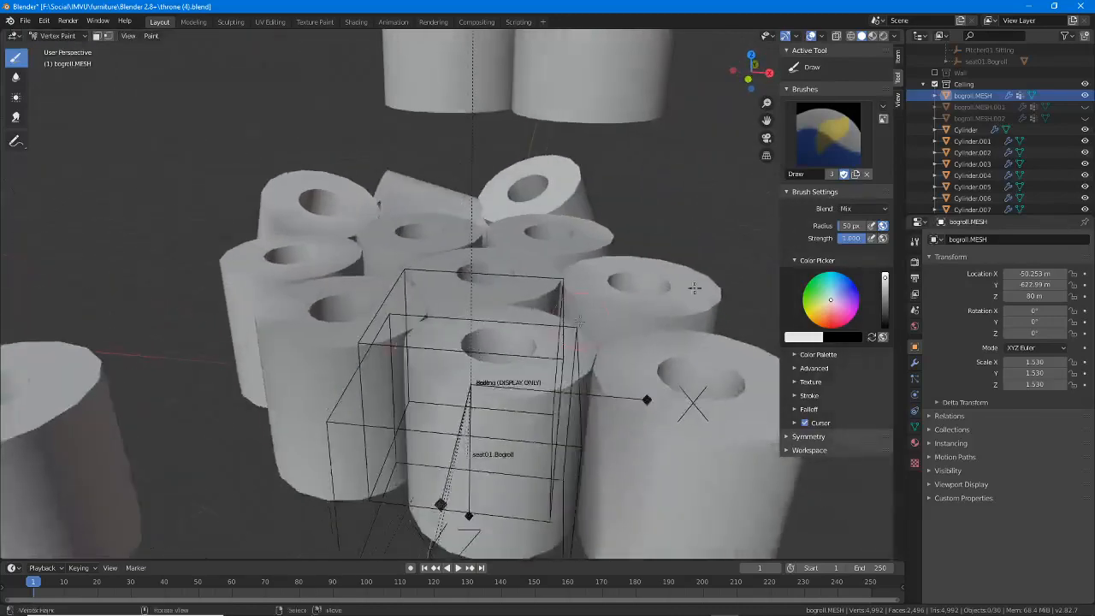
- Show bogroll.MESH.001 above the bottom layer and darken the brush colour slightly to a light grey
click(1084, 107)
middle_drag(599, 325, 470, 351)
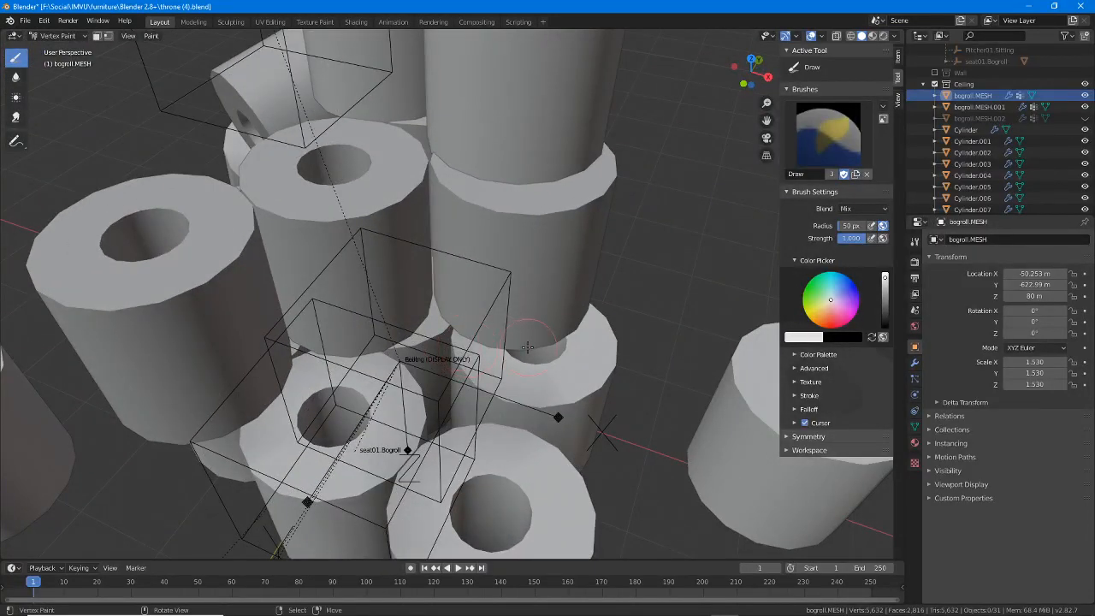
mouse_move(528, 347)
middle_down()
mouse_move(316, 387)
mouse_move(425, 377)
mouse_move(615, 281)
mouse_move(604, 299)
mouse_move(423, 329)
mouse_move(897, 195)
middle_up()
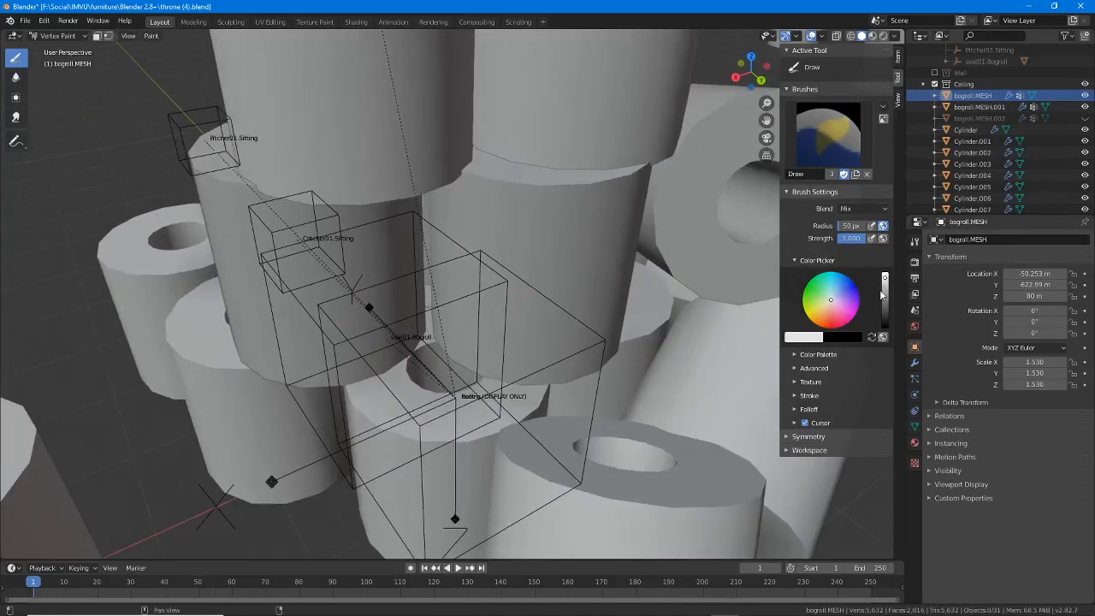
drag(884, 275, 884, 285)
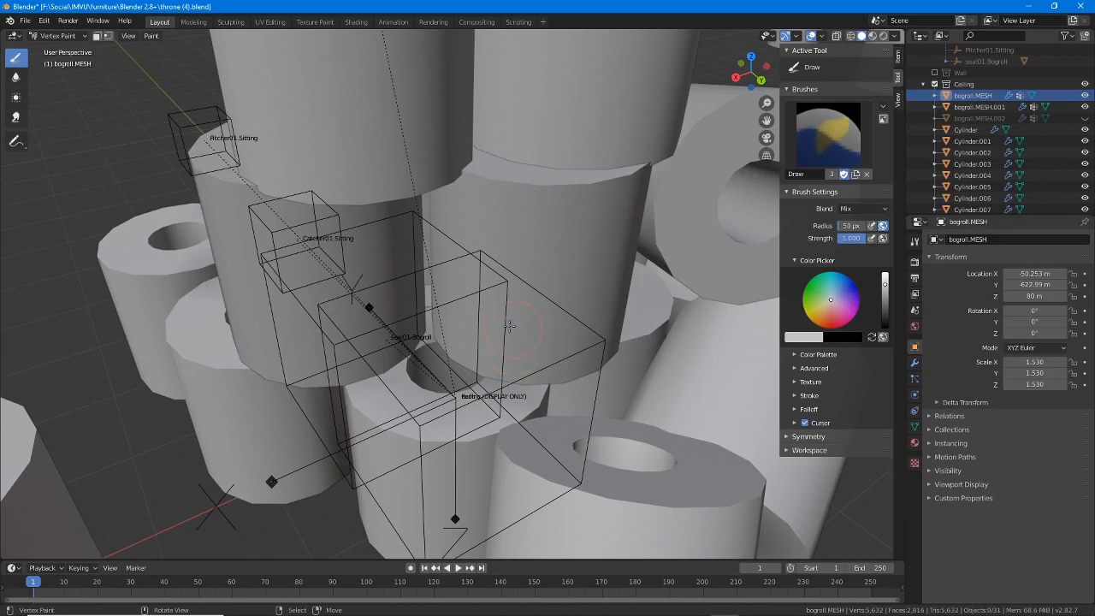
- Shade the bottom layer with light grey around the pile where the second-layer rolls rest on it
middle_drag(509, 326, 515, 336)
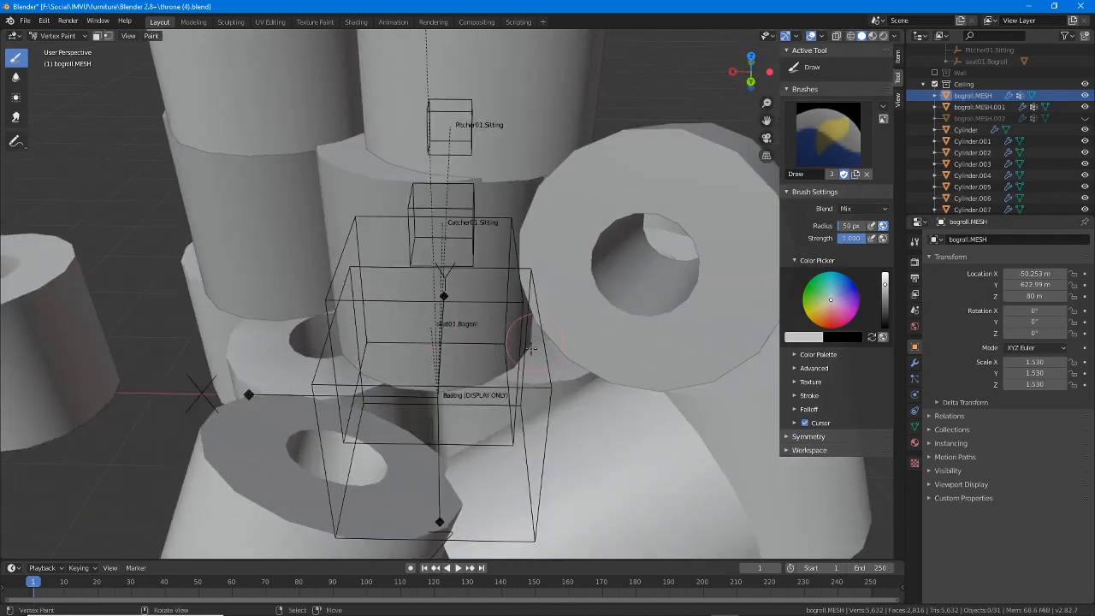
middle_drag(458, 377, 477, 311)
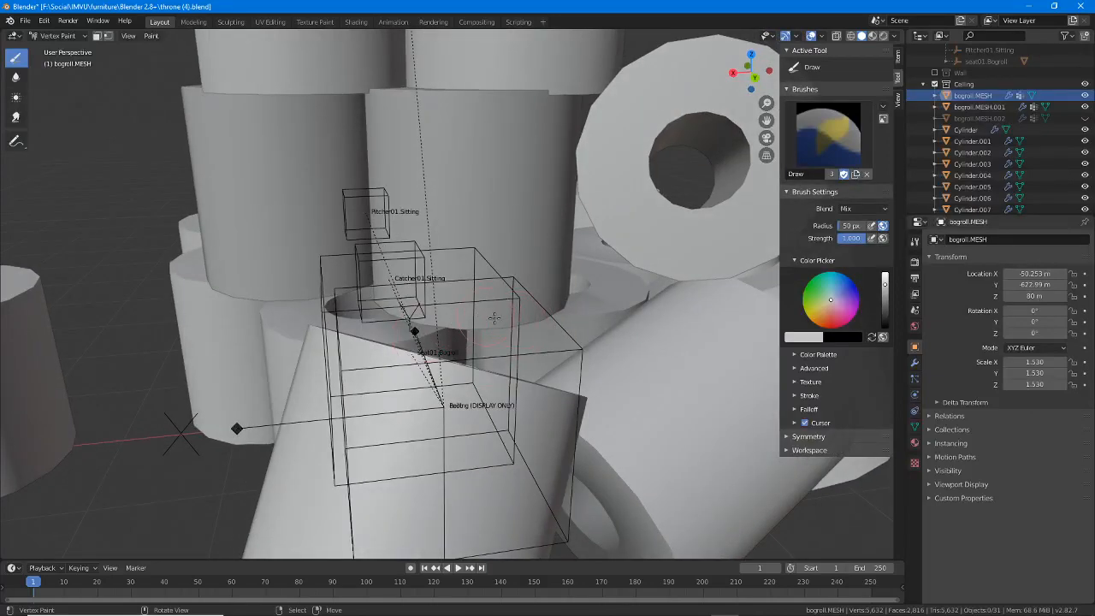
middle_drag(491, 329, 385, 368)
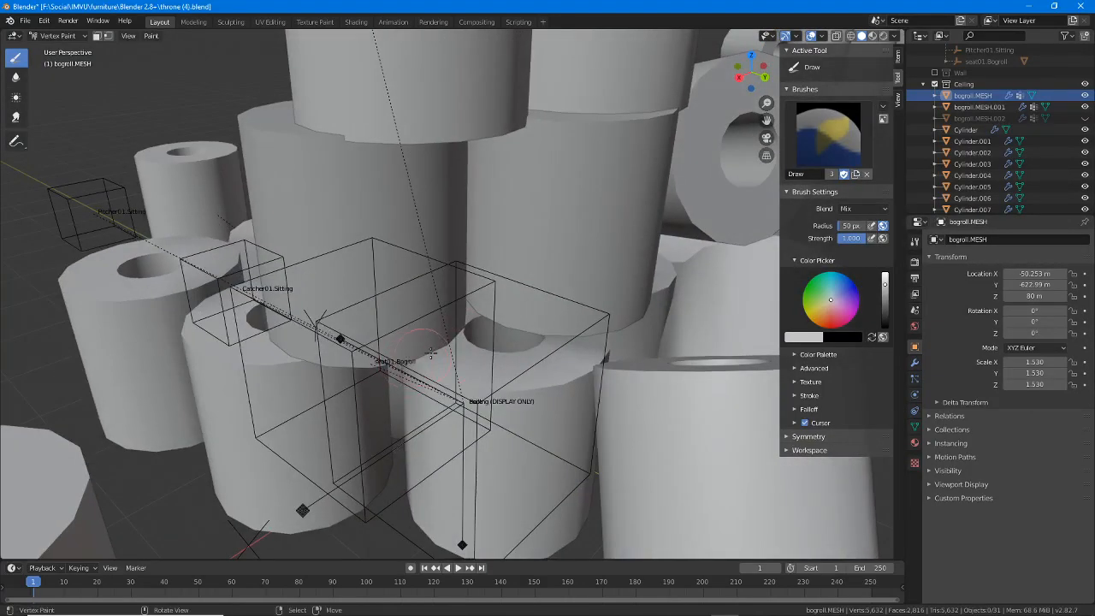
mouse_move(437, 334)
middle_down()
mouse_move(493, 291)
mouse_move(314, 348)
middle_up()
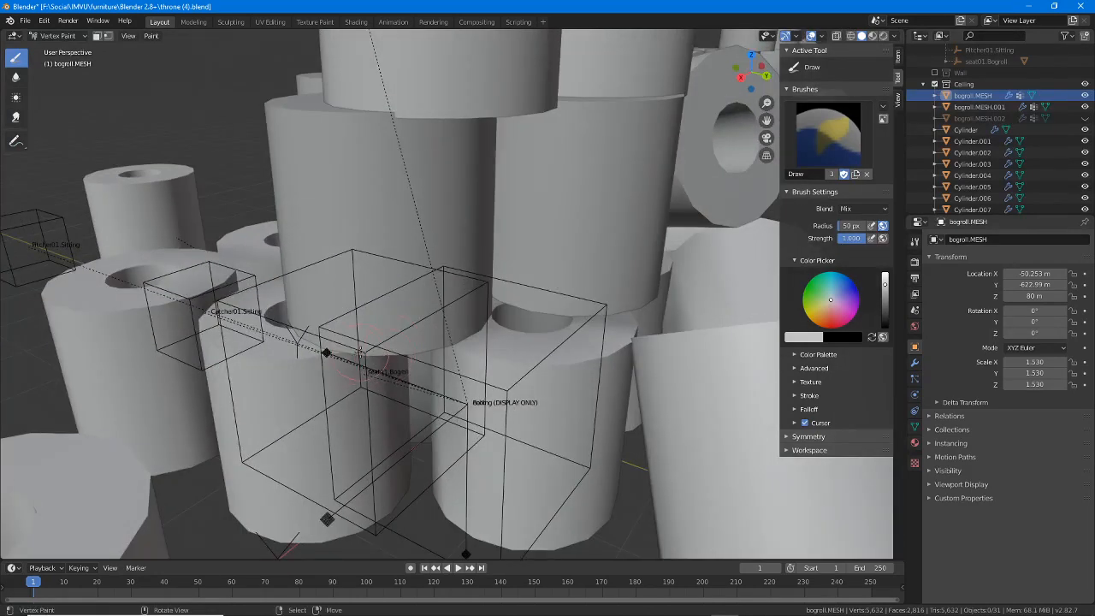
mouse_move(386, 349)
middle_down()
mouse_move(481, 364)
mouse_move(494, 337)
mouse_move(520, 327)
middle_up()
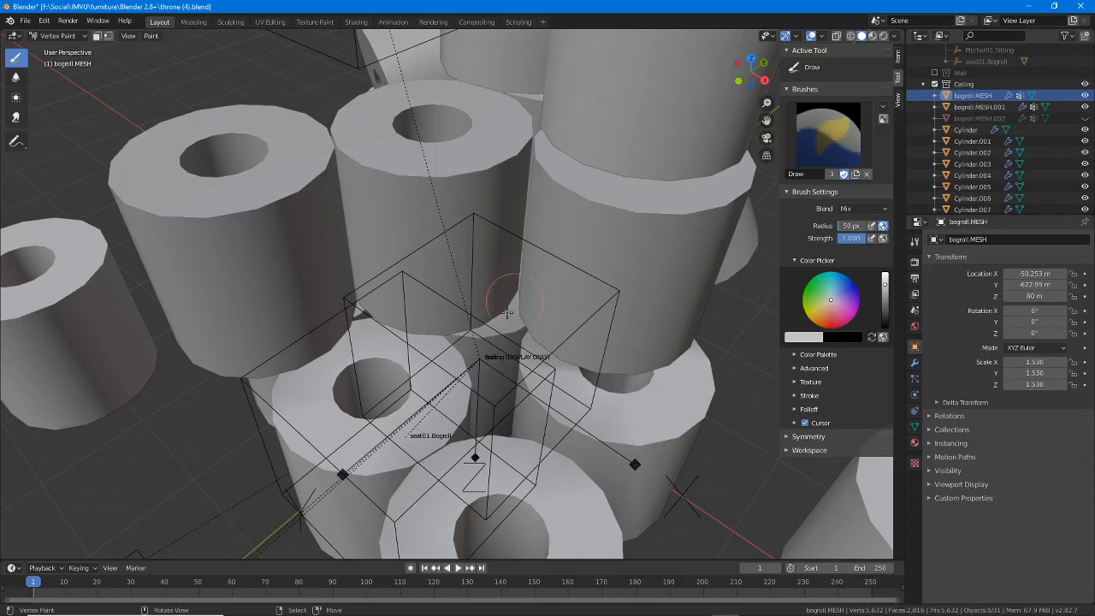
middle_drag(474, 312, 496, 348)
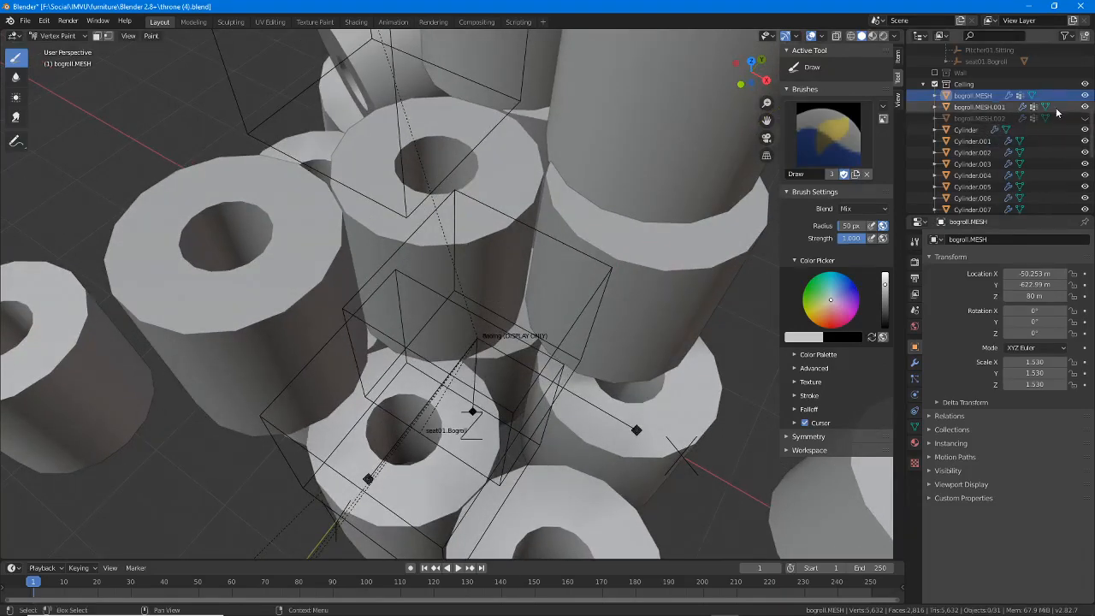
- Hide bogroll.MESH.001 to examine the shading on the bottom rolls' top faces, and show it again
click(1084, 107)
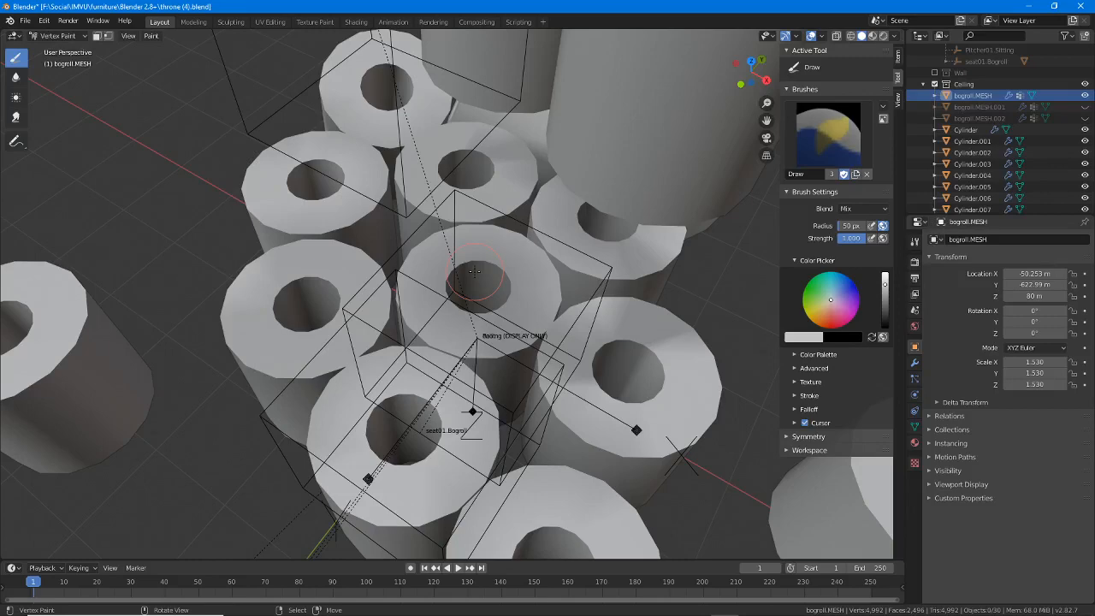
middle_drag(510, 152, 295, 275)
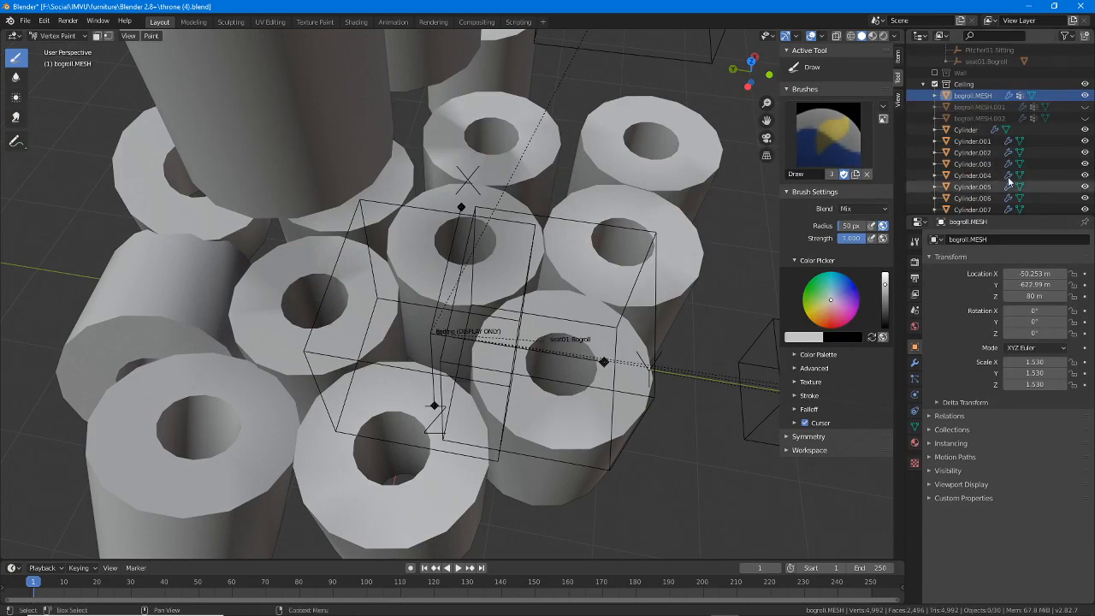
click(1085, 107)
- Touch up the light grey contact shading in the gaps between the tilted roll, the second-layer rolls and the bottom rolls
mouse_move(415, 335)
middle_down()
mouse_move(367, 305)
mouse_move(326, 258)
middle_up()
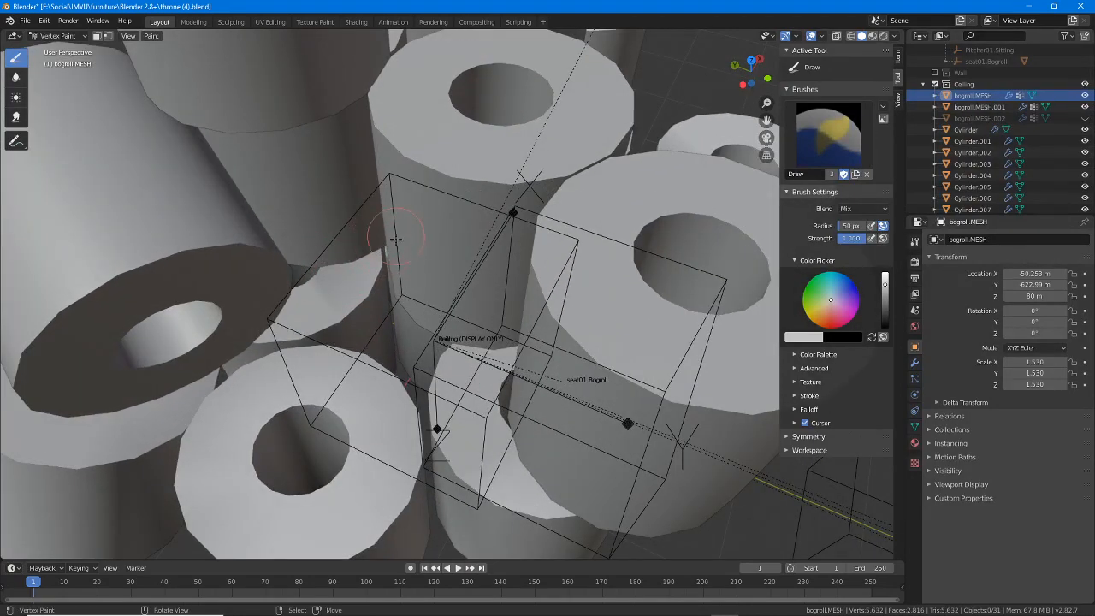
middle_drag(381, 237, 504, 323)
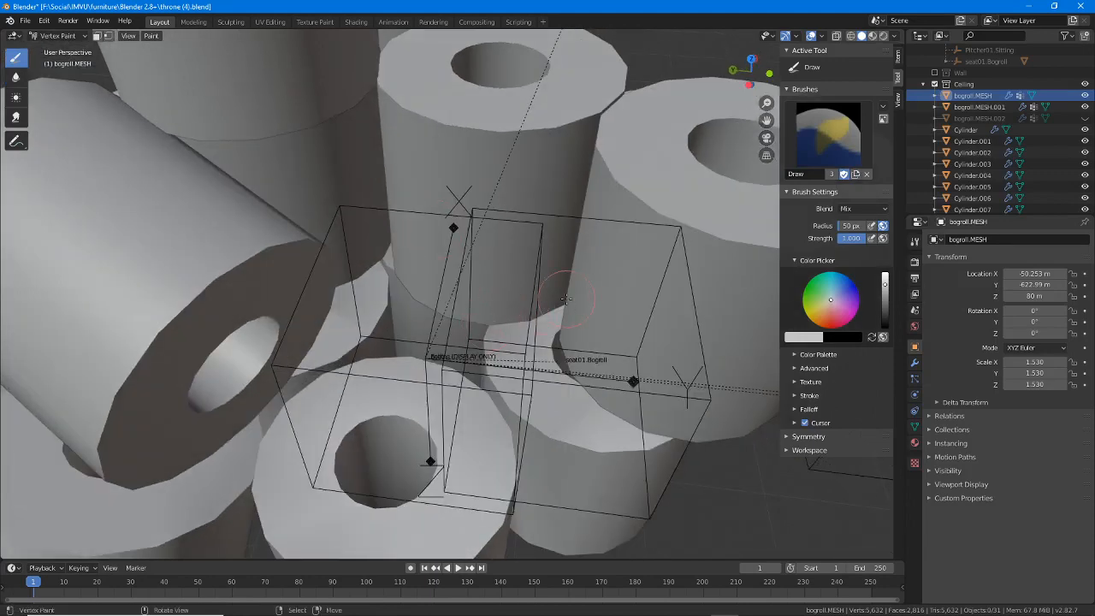
middle_drag(565, 298, 392, 291)
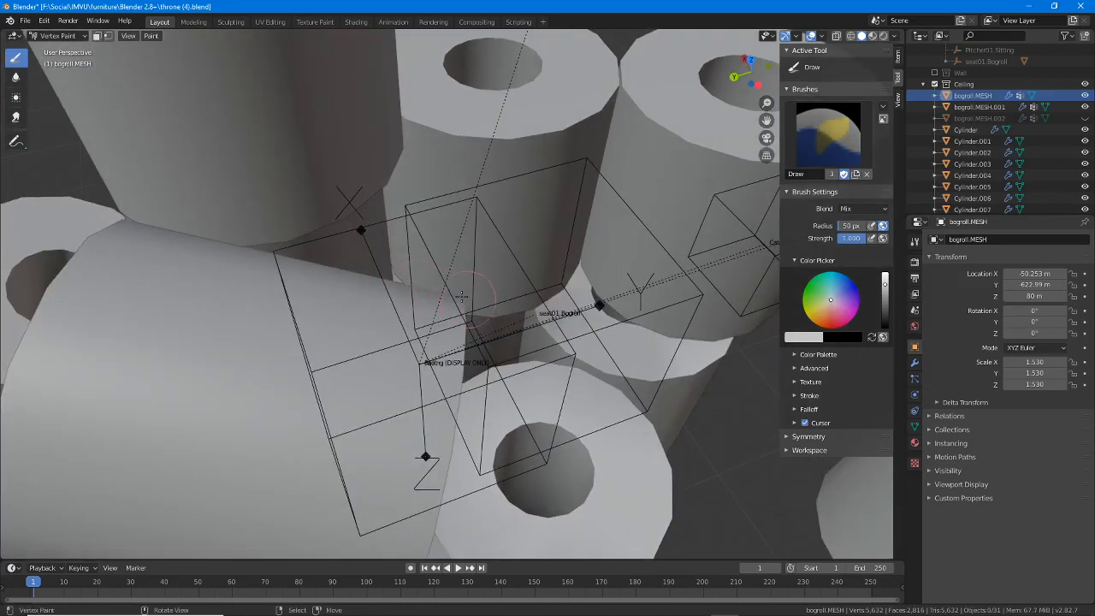
middle_drag(461, 295, 400, 268)
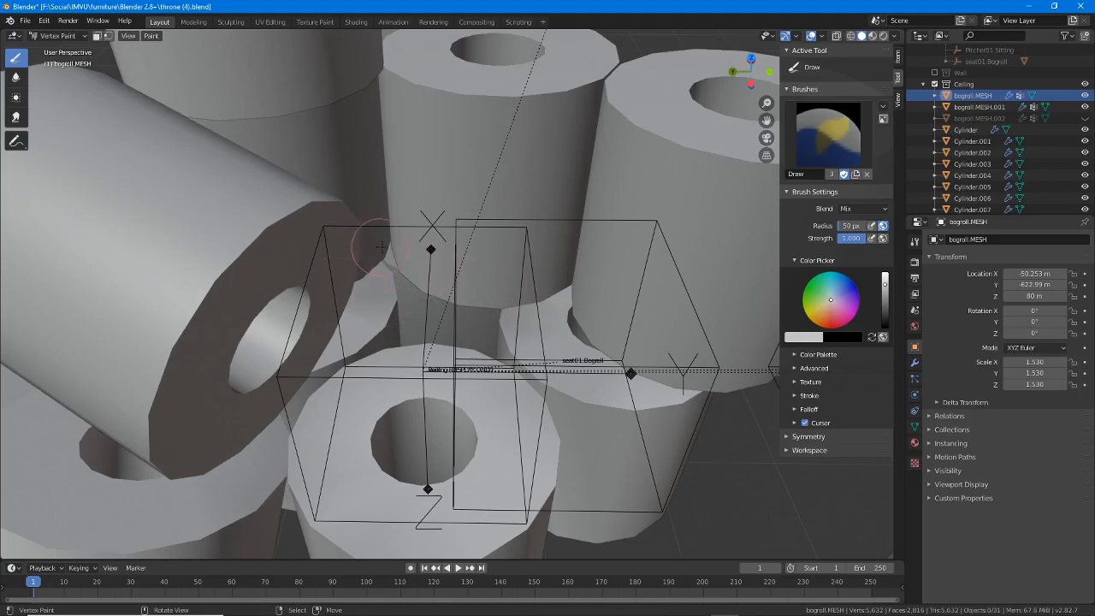
middle_drag(389, 256, 455, 336)
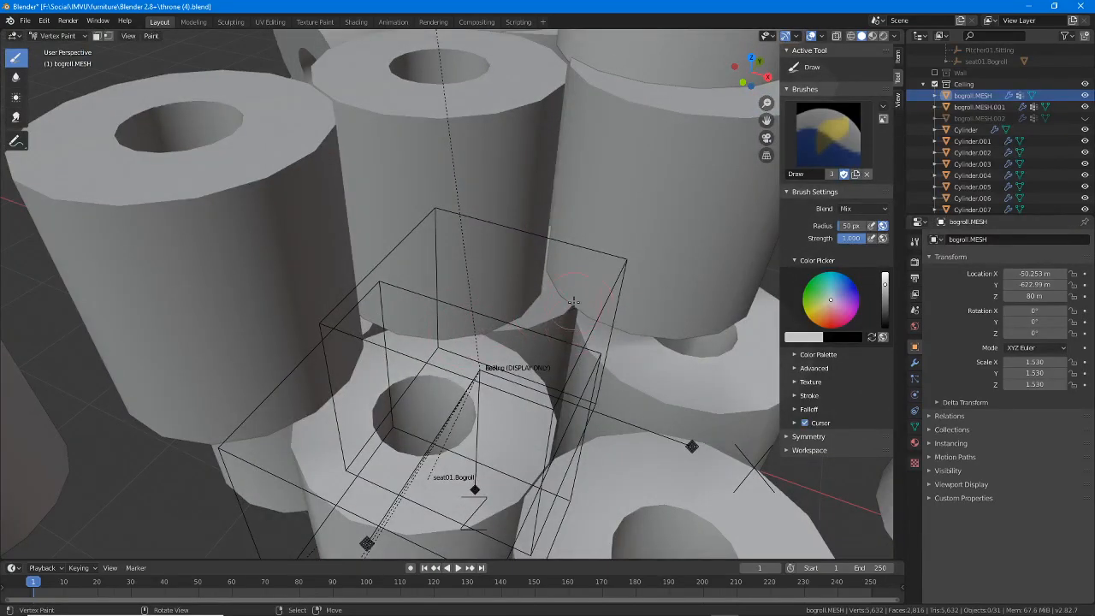
- Lighten the brush colour to near-white and touch up the lower rim of an upright bottom-layer roll from underneath
mouse_move(573, 301)
middle_down()
mouse_move(453, 341)
mouse_move(428, 252)
mouse_move(400, 249)
mouse_move(431, 321)
mouse_move(419, 342)
mouse_move(440, 347)
middle_up()
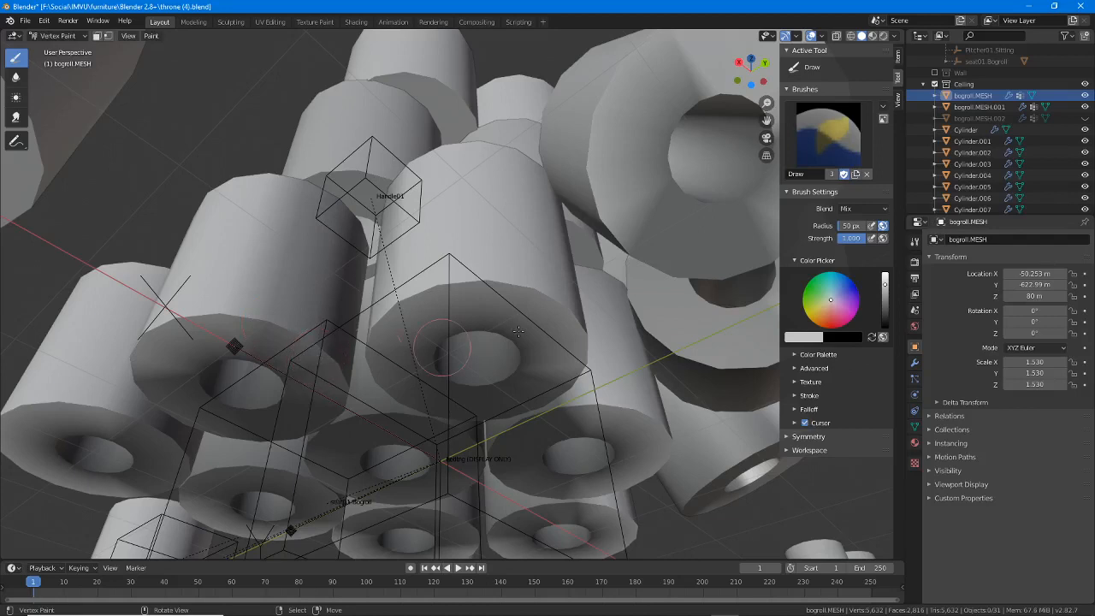
drag(886, 285, 885, 277)
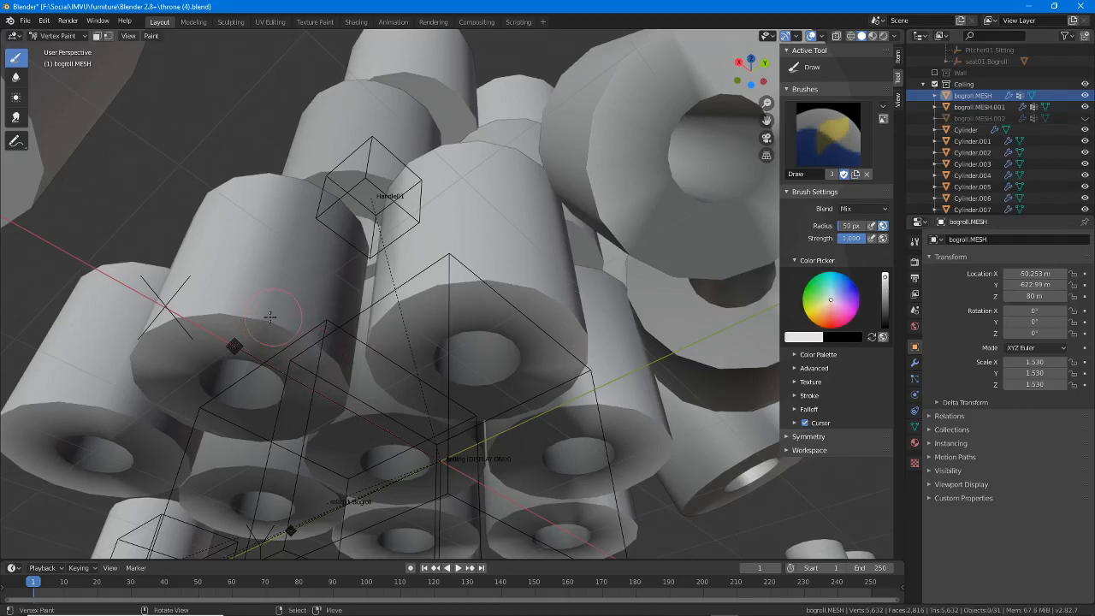
drag(272, 328, 312, 336)
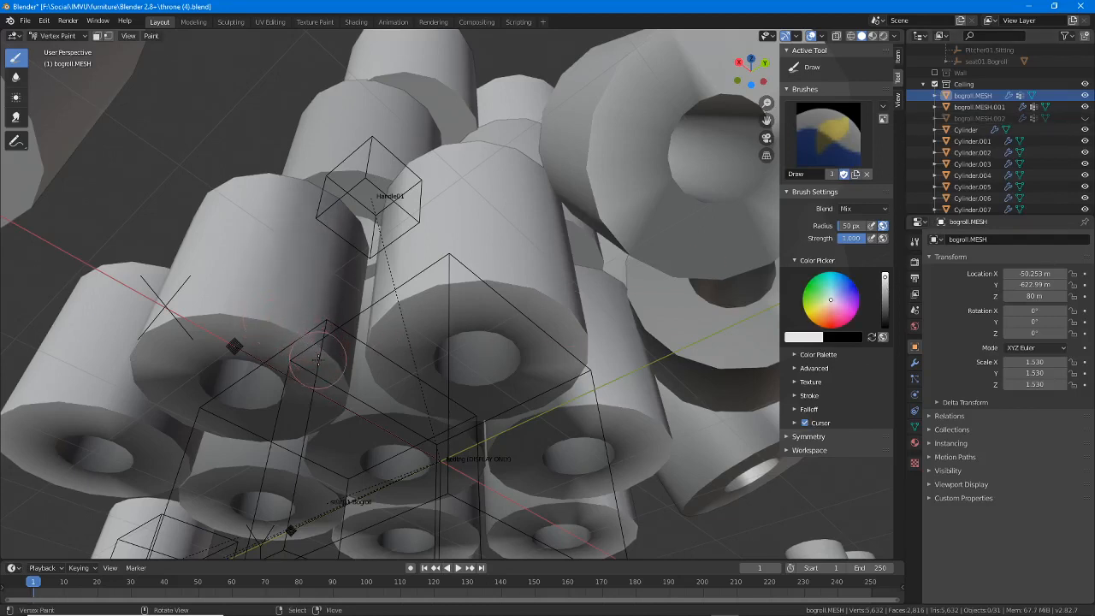
click(324, 356)
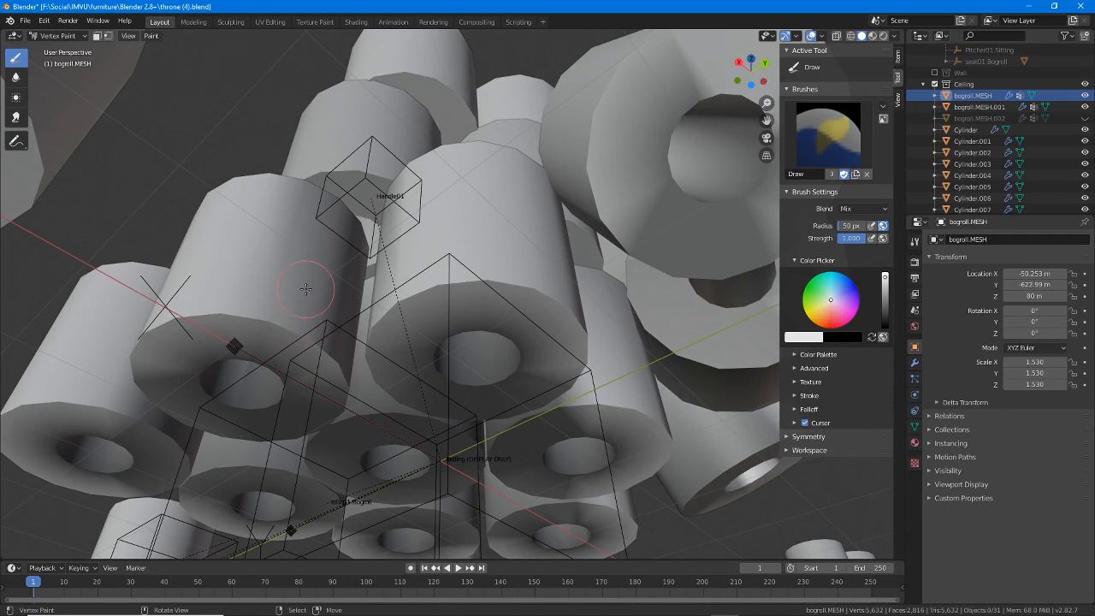
- Touch up the undersides and contact areas of the tilted and leaning bottom-layer rolls with light grey
middle_drag(460, 228, 478, 340)
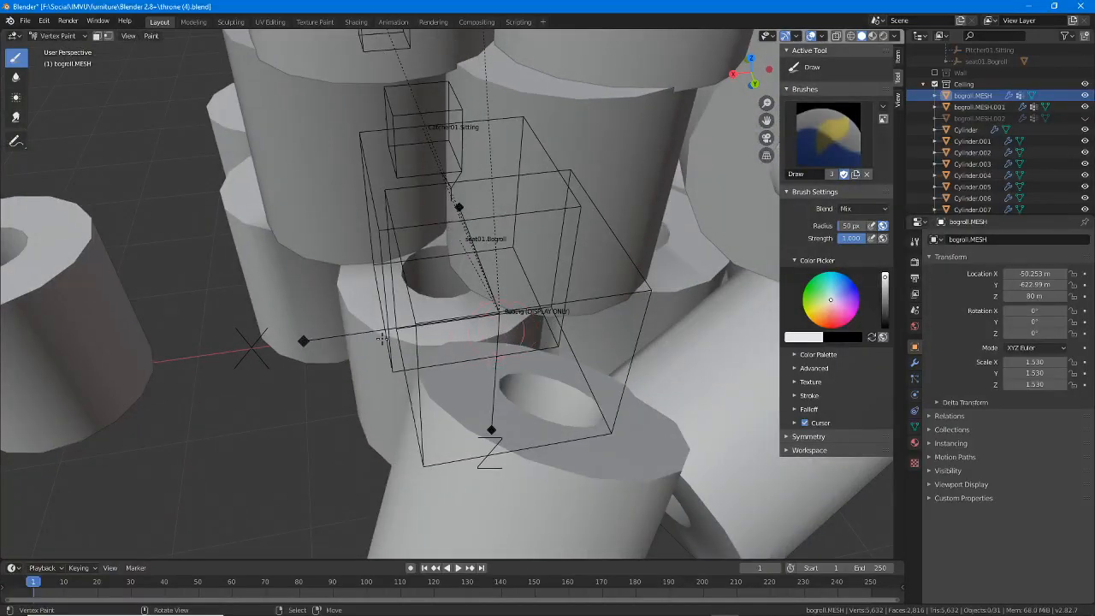
mouse_move(382, 339)
middle_down()
mouse_move(470, 360)
mouse_move(457, 361)
mouse_move(430, 244)
mouse_move(411, 245)
mouse_move(402, 272)
middle_up()
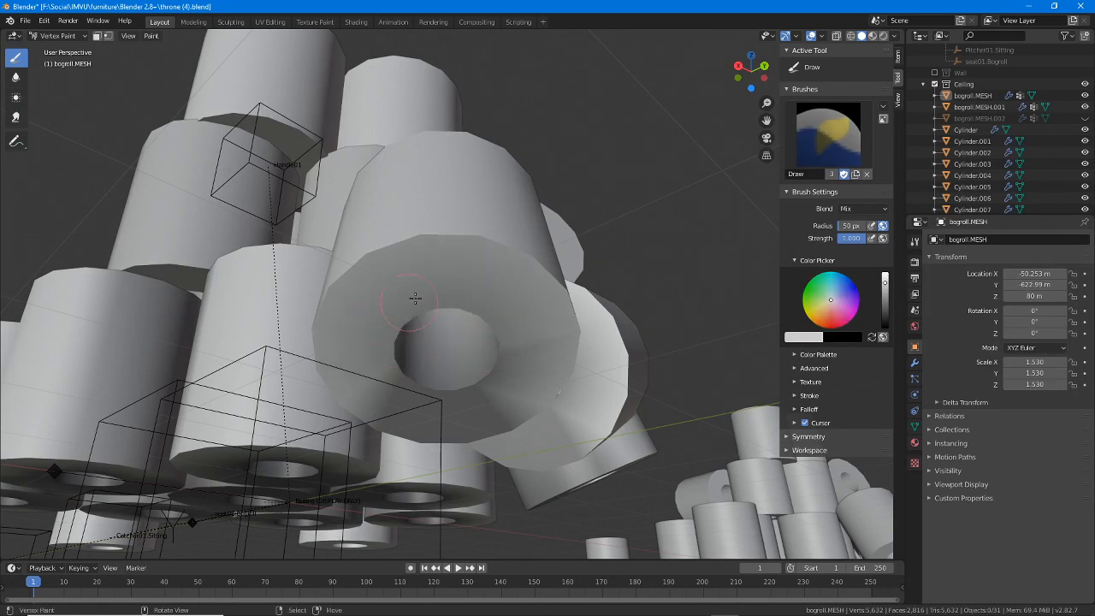
mouse_move(415, 298)
middle_down()
mouse_move(435, 329)
mouse_move(421, 314)
middle_up()
middle_drag(383, 348, 349, 374)
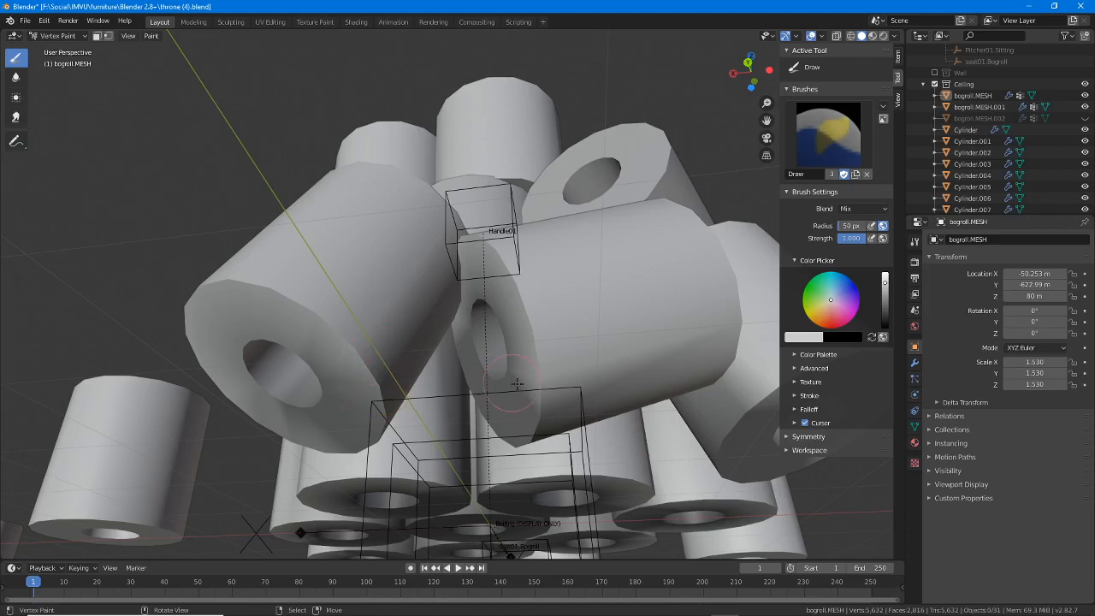
middle_drag(516, 383, 851, 342)
- Lighten the brush colour to near-white and touch up the lower sides of the lying, leaning and neighbouring upright rolls
drag(884, 286, 884, 275)
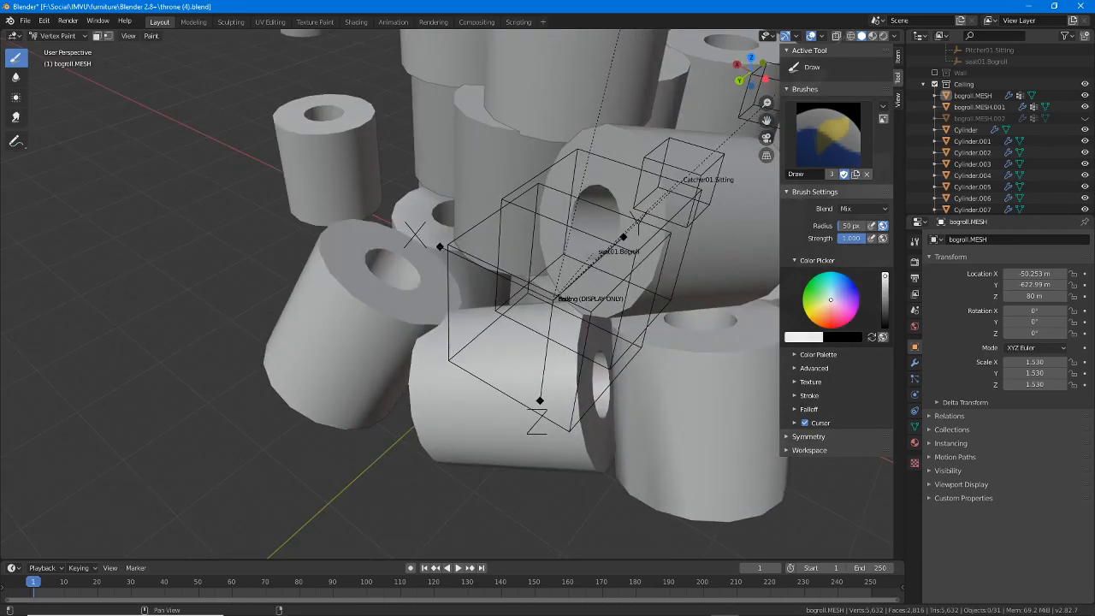
middle_drag(678, 458, 686, 339)
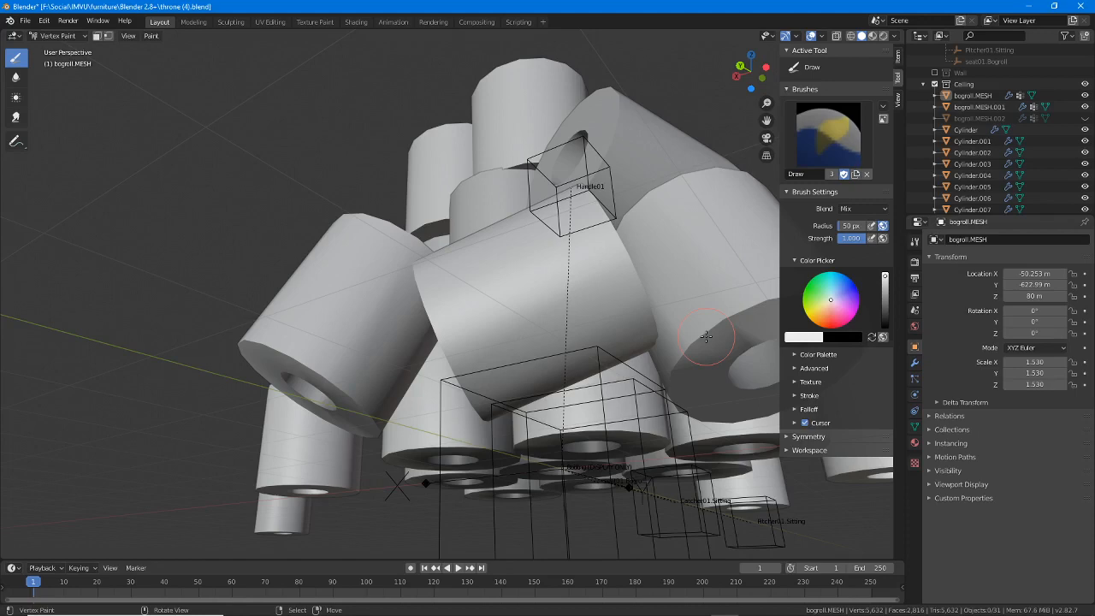
middle_drag(554, 323, 434, 379)
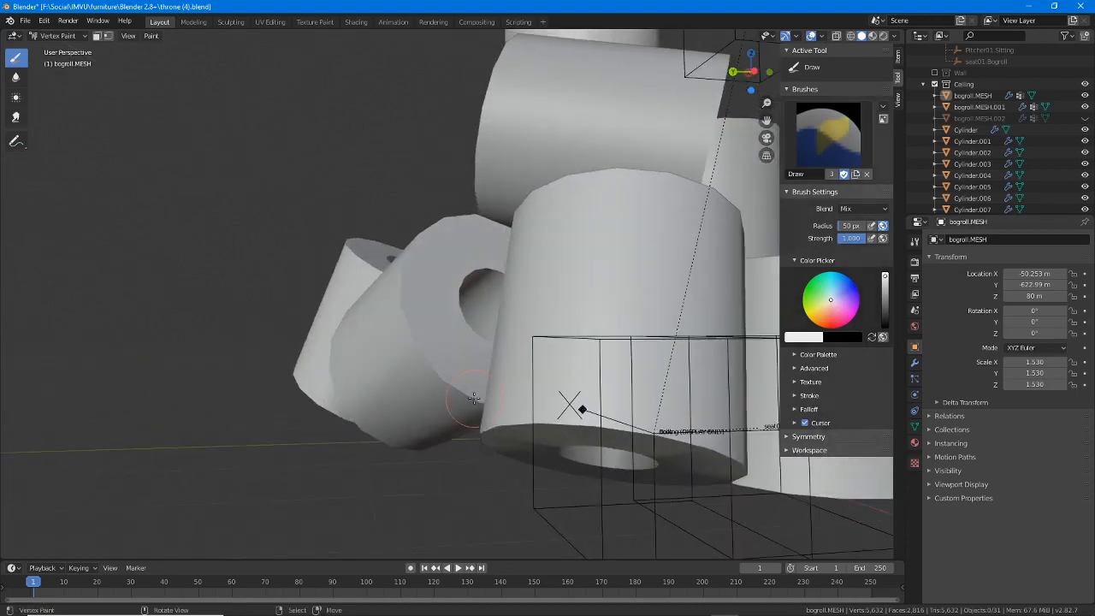
mouse_move(500, 409)
middle_down()
mouse_move(431, 391)
mouse_move(494, 385)
mouse_move(360, 387)
mouse_move(333, 407)
mouse_move(368, 387)
mouse_move(389, 291)
mouse_move(473, 306)
middle_up()
mouse_move(510, 269)
middle_down()
mouse_move(354, 374)
mouse_move(380, 350)
mouse_move(434, 338)
middle_up()
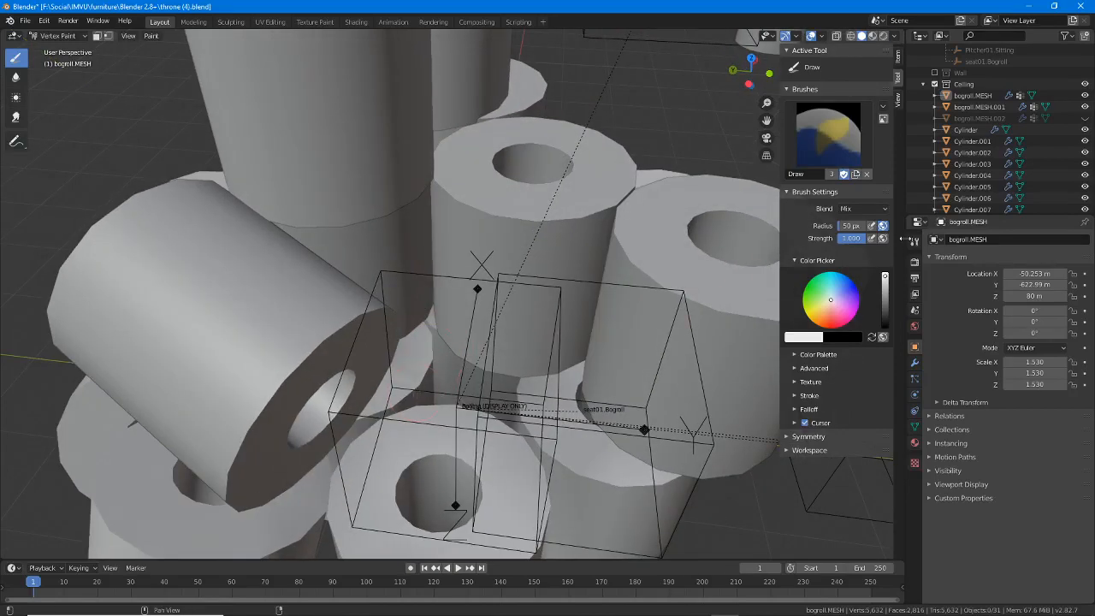
- Darken the brush colour to light grey and refine the shading on the bottom roll's top face beneath the overhanging second-layer roll
drag(885, 275, 886, 283)
middle_drag(505, 351, 433, 329)
middle_drag(393, 366, 427, 338)
middle_drag(348, 329, 456, 359)
scroll(455, 359, up, 5)
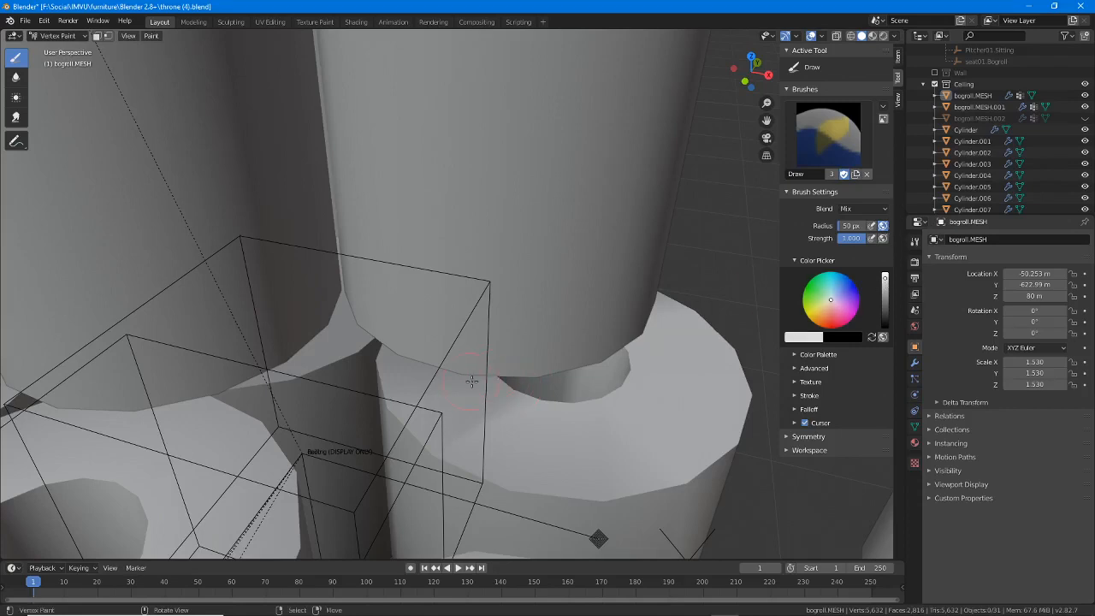
middle_drag(445, 416, 478, 461)
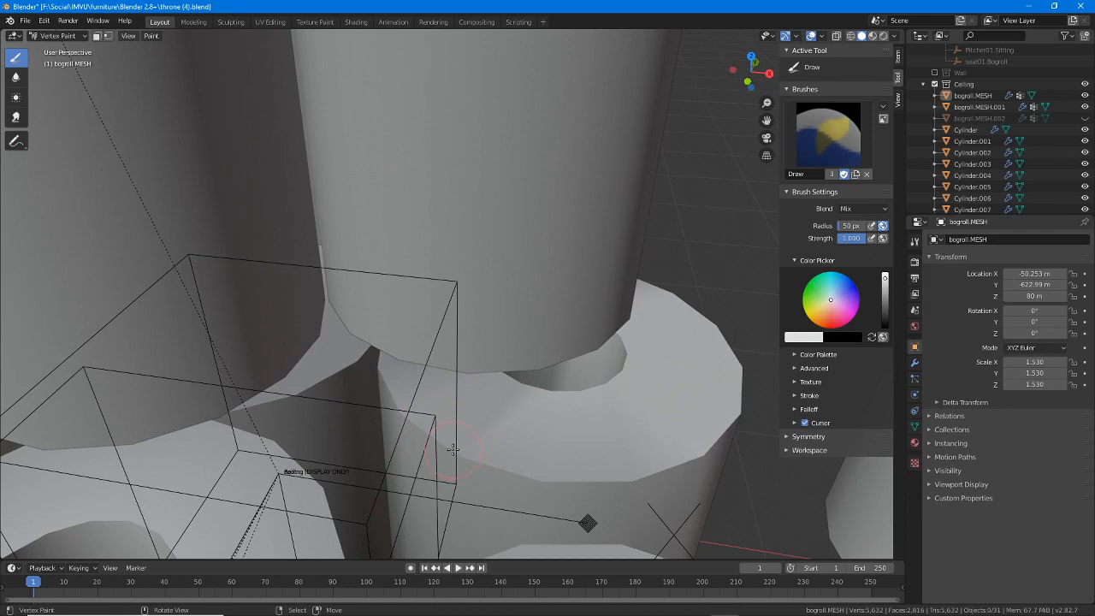
- Soften the outer rim of the partly covered bottom roll's top face with a near-white brush colour
middle_drag(560, 391, 411, 407)
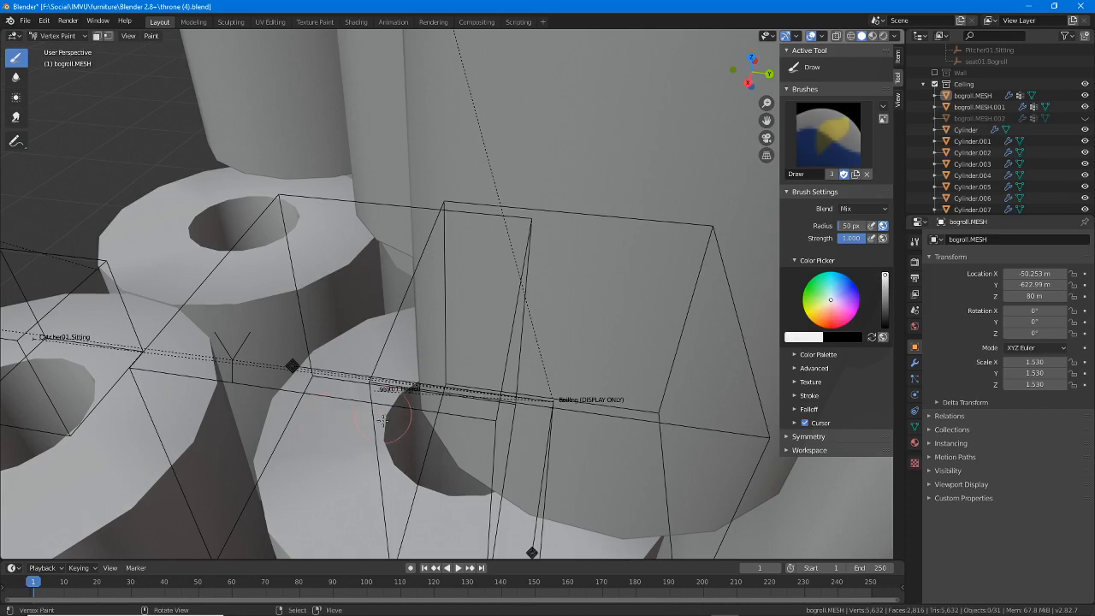
mouse_move(344, 438)
middle_down()
mouse_move(428, 425)
mouse_move(535, 473)
mouse_move(540, 371)
middle_up()
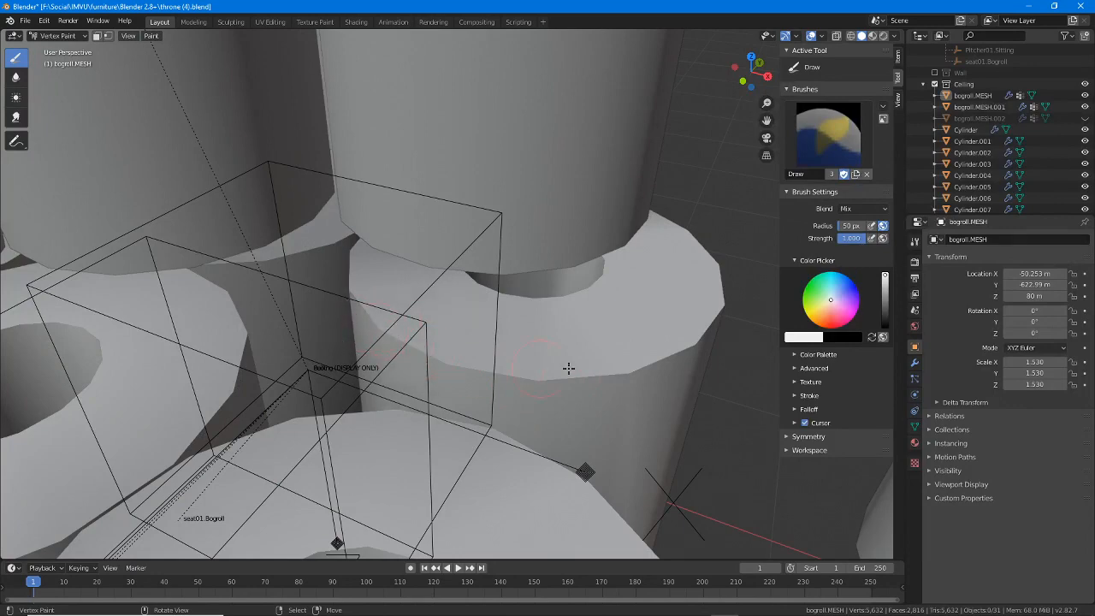
scroll(474, 355, down, 2)
- Brighten the exposed tops and outer edges of the uncovered bottom rolls with an almost white brush colour
middle_drag(368, 344, 358, 354)
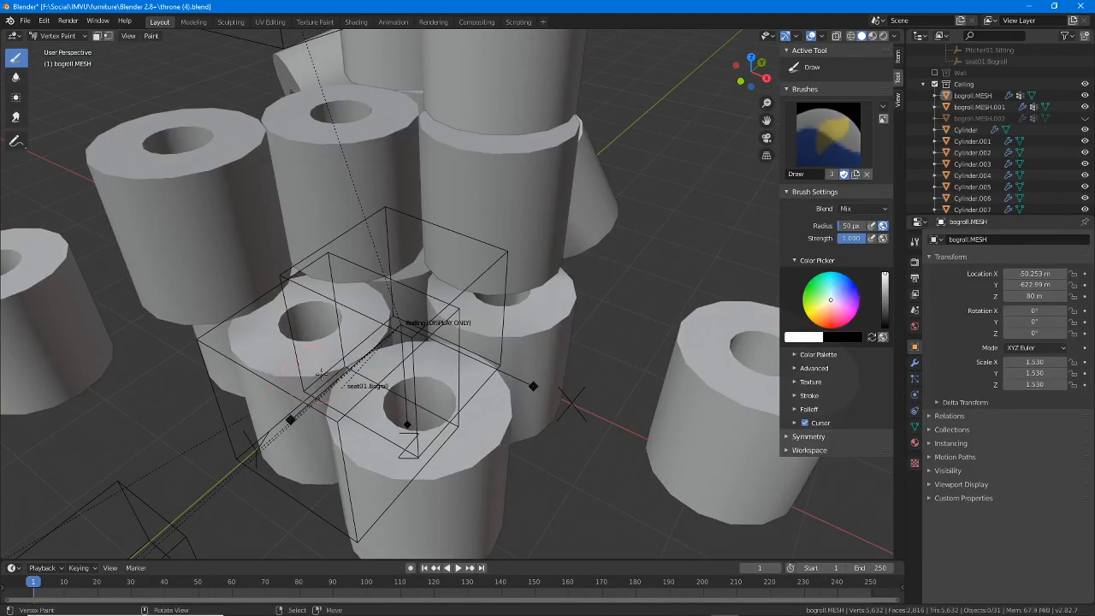
middle_drag(360, 354, 498, 351)
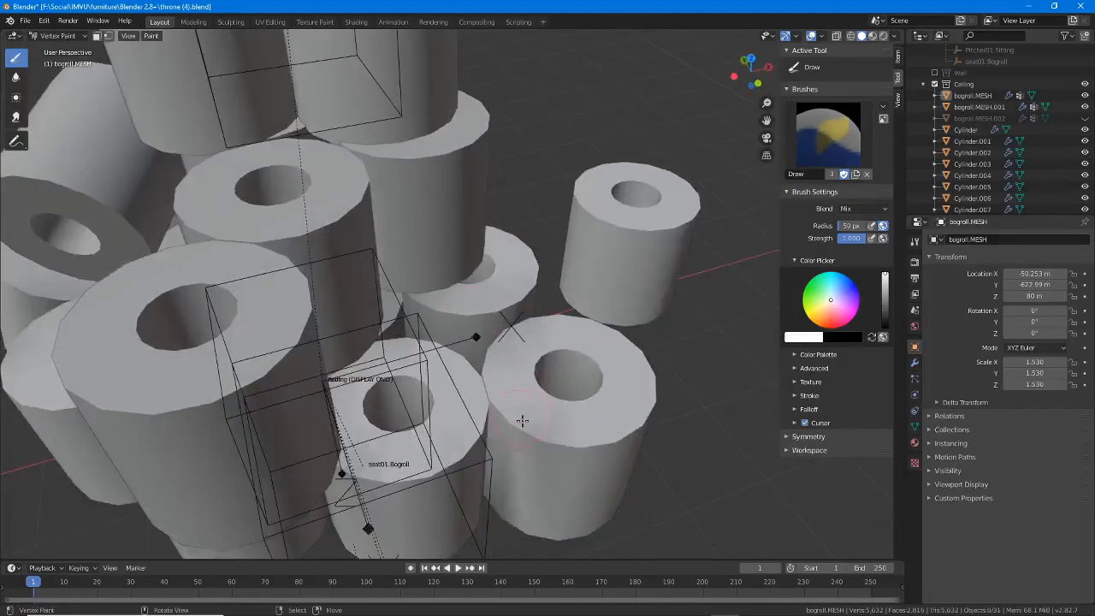
middle_drag(486, 389, 530, 317)
middle_drag(530, 271, 365, 339)
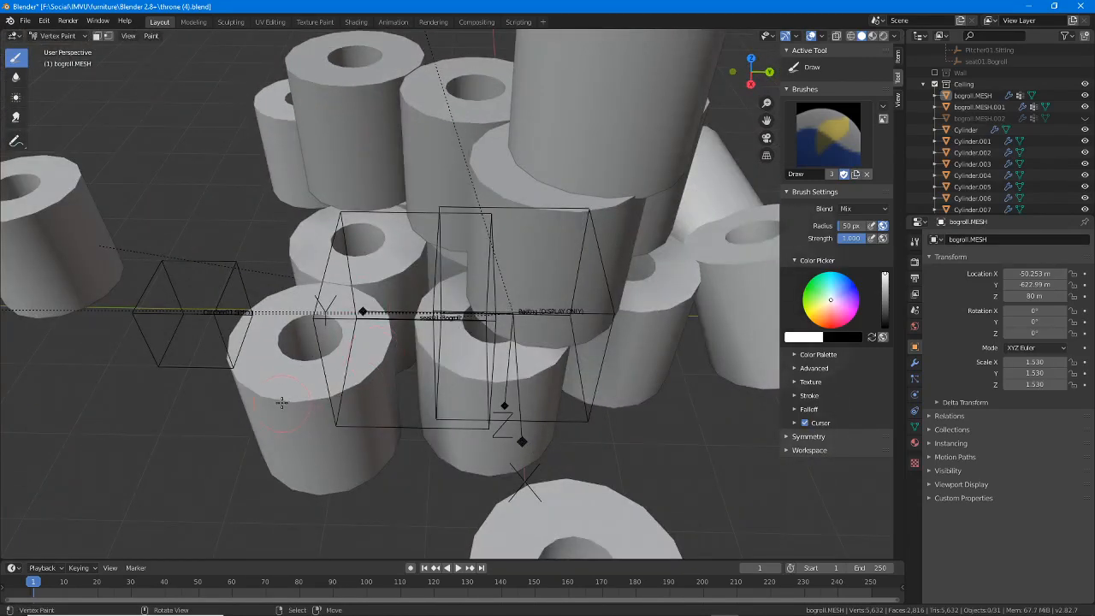
middle_drag(360, 416, 364, 287)
shift+middle_drag(244, 279, 388, 332)
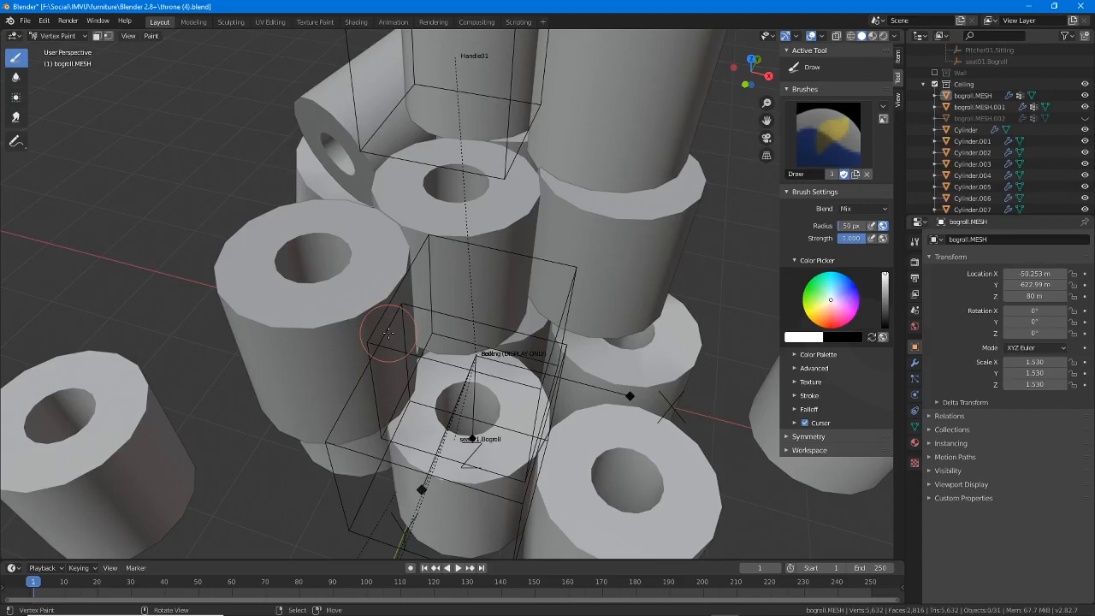
- Check the finished shading around the pile and switch bogroll.MESH from Vertex Paint to Object Mode
middle_drag(389, 309, 282, 439)
scroll(468, 322, up, 2)
middle_drag(451, 353, 474, 353)
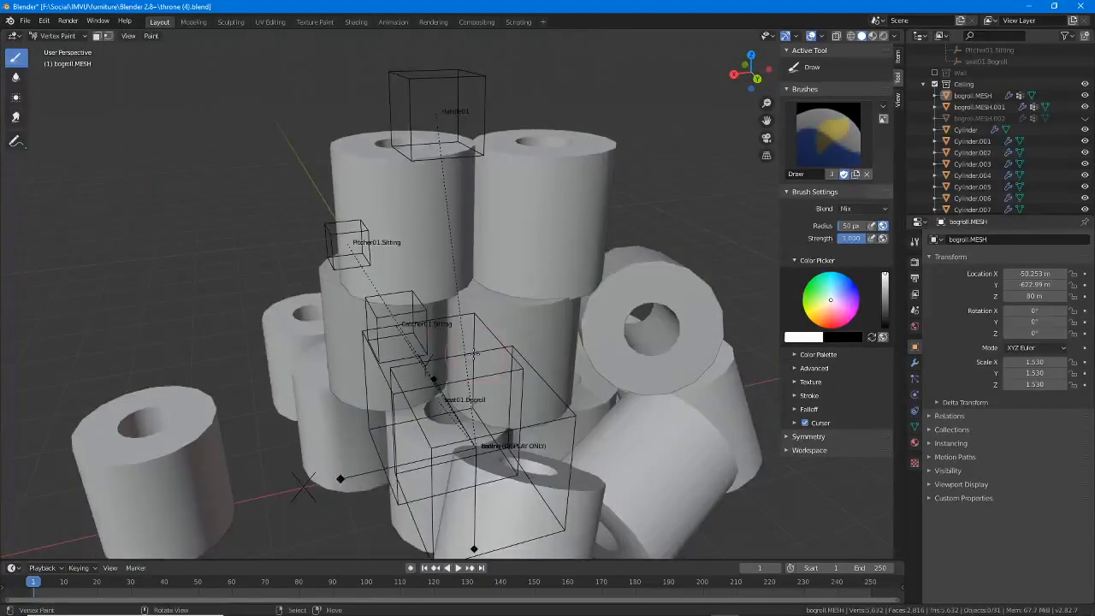
click(55, 36)
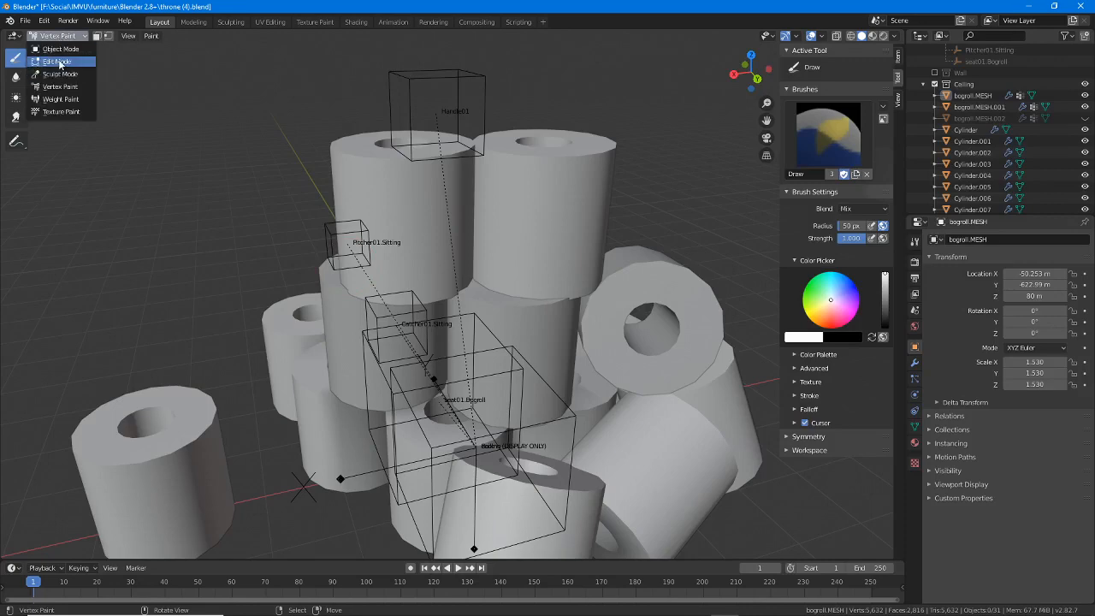
click(59, 48)
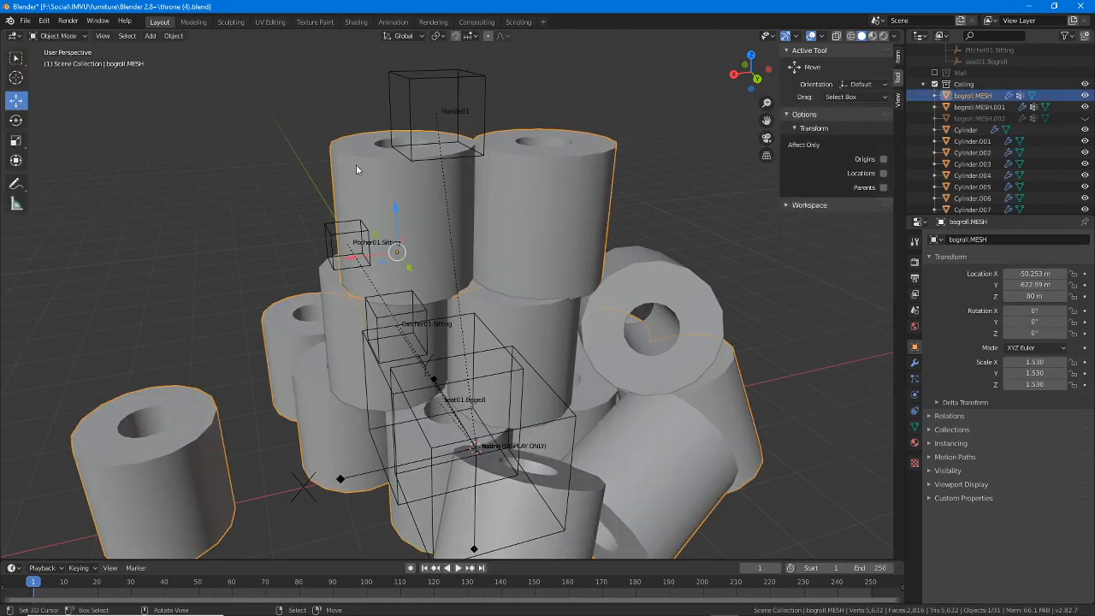
- Separate the two top rolls of the pile from bogroll.MESH into their own object and leave Edit Mode
mouse_move(356, 164)
middle_down()
mouse_move(493, 219)
mouse_move(564, 196)
mouse_move(479, 291)
middle_up()
key(Tab)
click(580, 184)
key(ctrl+KP_Add)
key(ctrl+KP_Add)
key(ctrl+KP_Add)
key(ctrl+KP_Add)
key(ctrl+KP_Add)
key(ctrl+KP_Add)
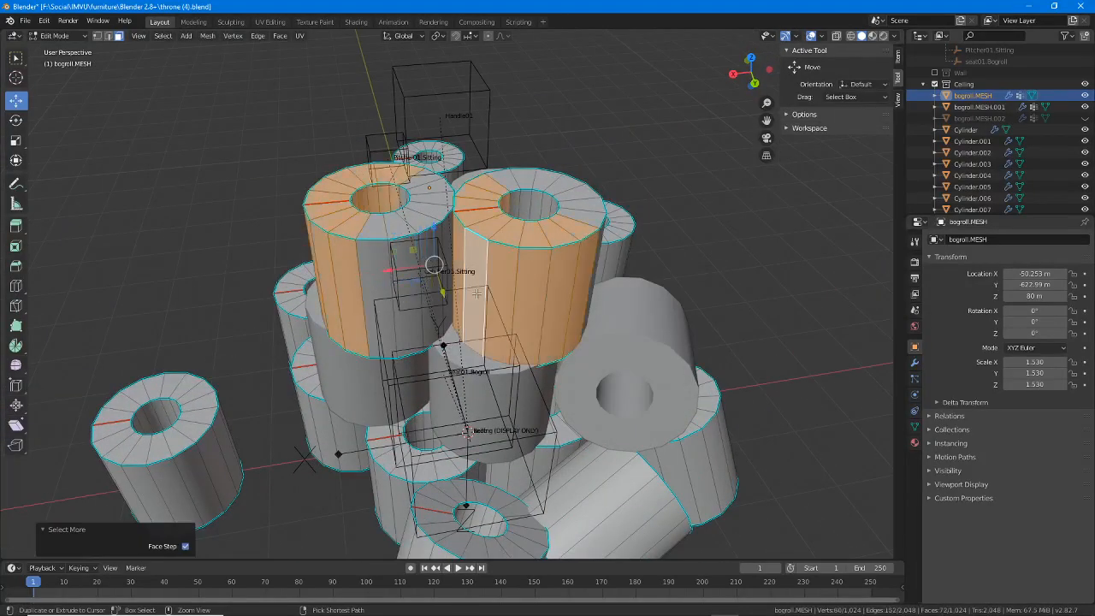
key(p)
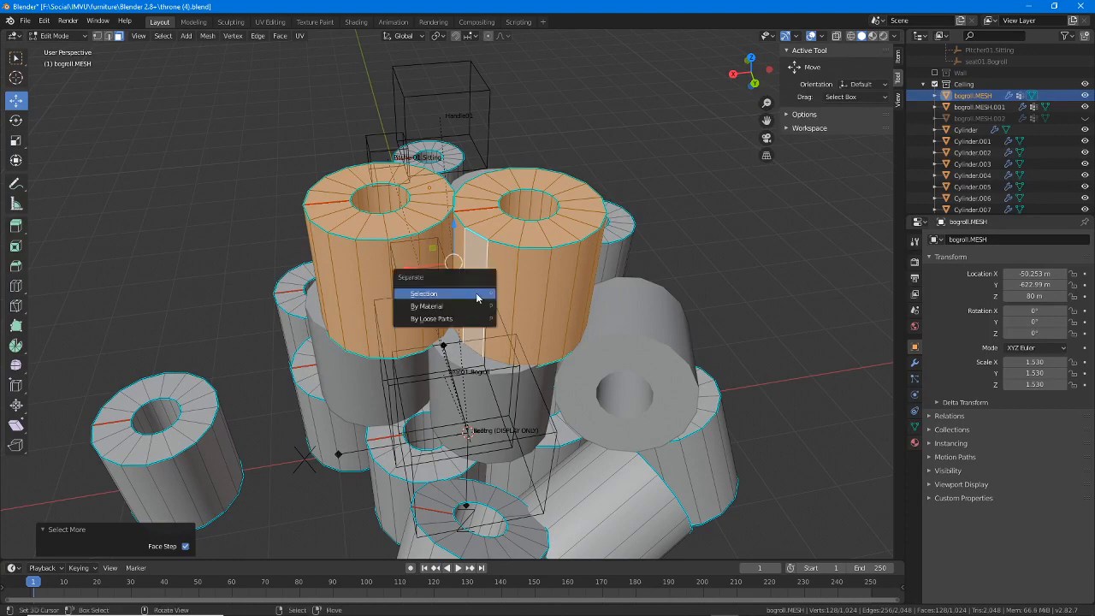
click(477, 296)
key(Tab)
- Put the separated top rolls in Vertex Paint and hide bogroll.MESH and bogroll.MESH.001
click(525, 255)
mouse_move(525, 255)
middle_down()
mouse_move(271, 249)
mouse_move(381, 314)
mouse_move(192, 182)
middle_up()
click(57, 35)
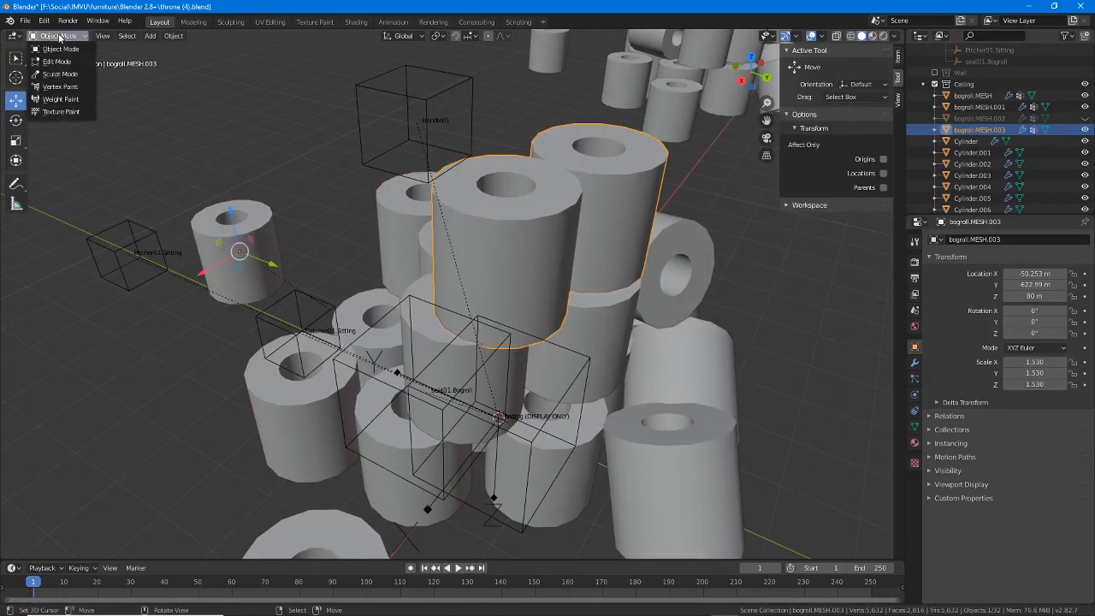
click(60, 86)
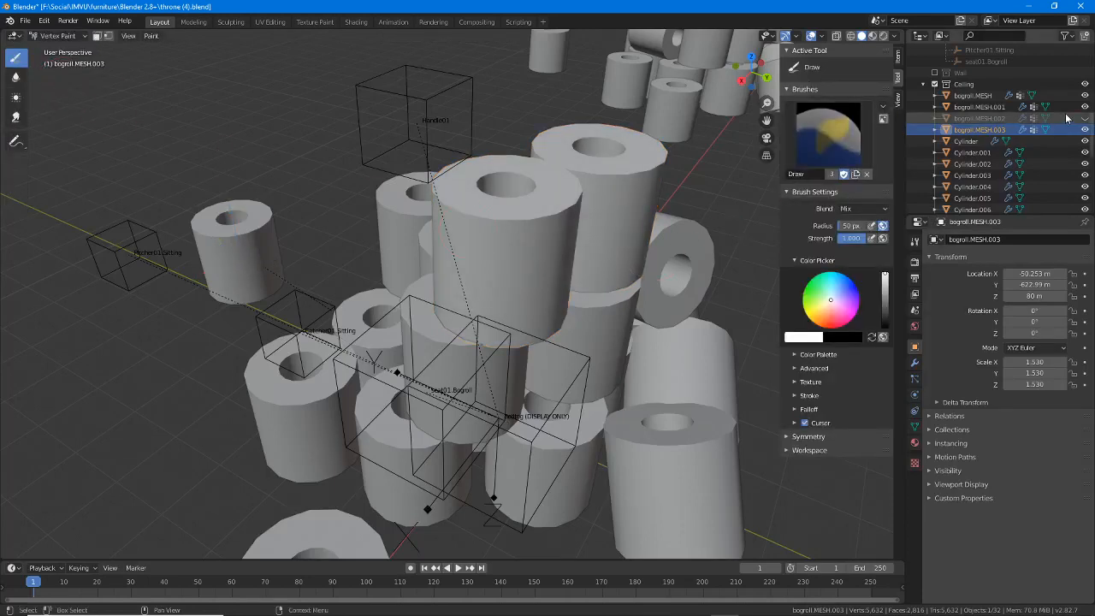
click(1084, 95)
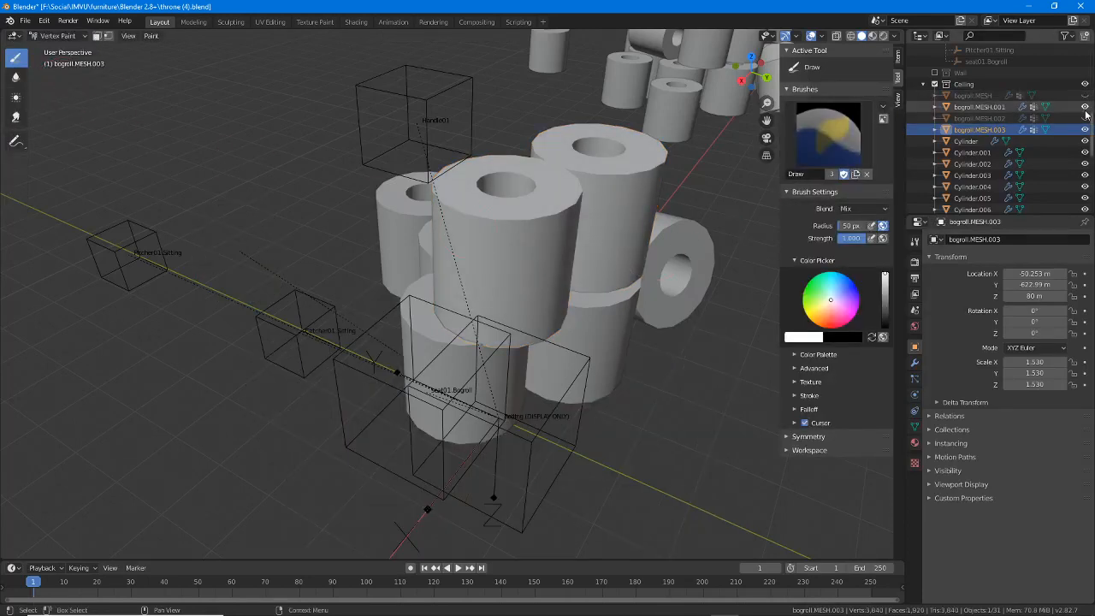
click(1084, 106)
- Paint light grey shading around the holes on the undersides of both top rolls
middle_drag(494, 346, 419, 293)
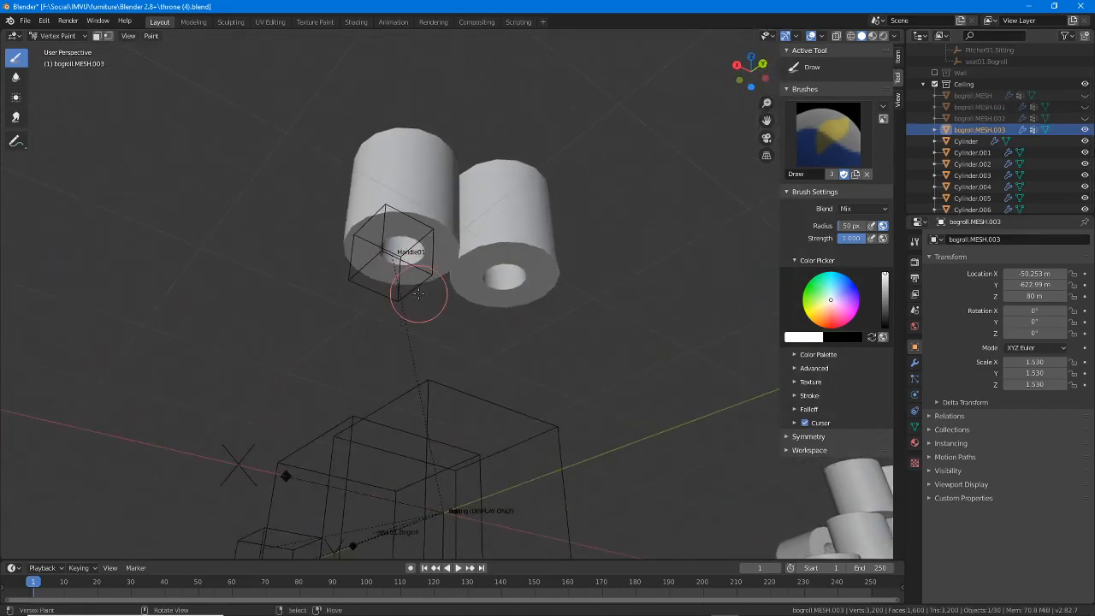
scroll(418, 291, up, 7)
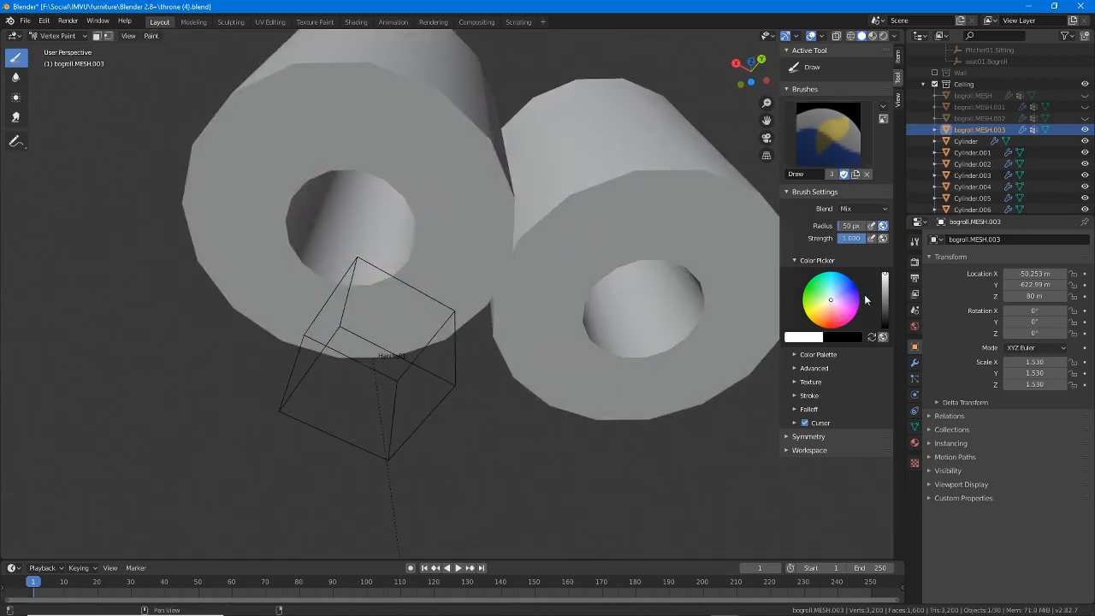
drag(885, 275, 884, 280)
mouse_move(596, 298)
mouse_down()
mouse_move(579, 269)
mouse_move(574, 355)
mouse_move(713, 306)
mouse_move(614, 262)
mouse_move(706, 299)
mouse_up()
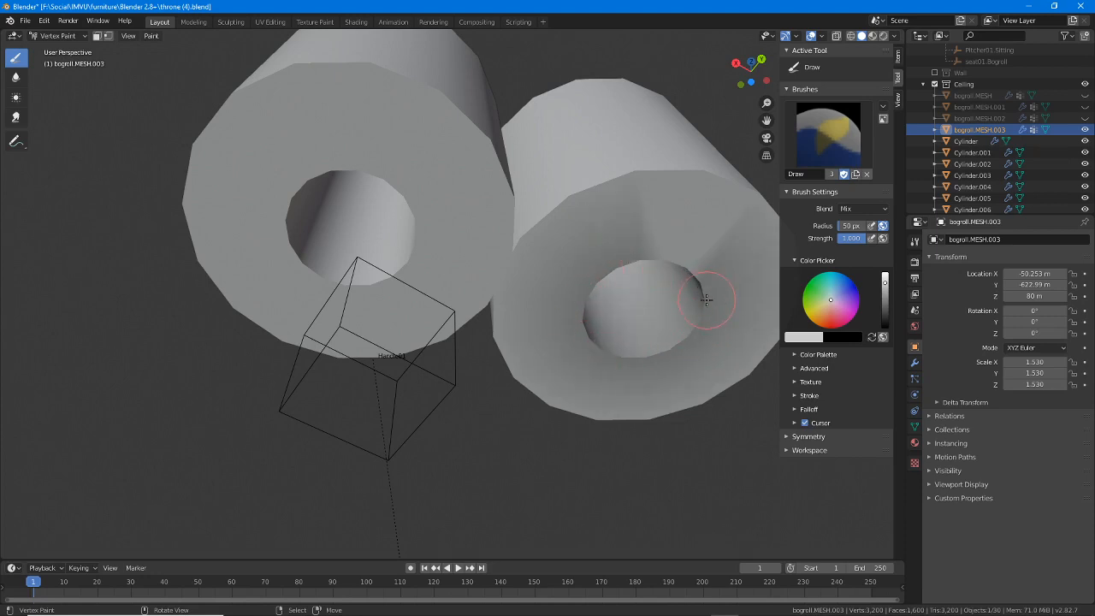
drag(671, 260, 711, 287)
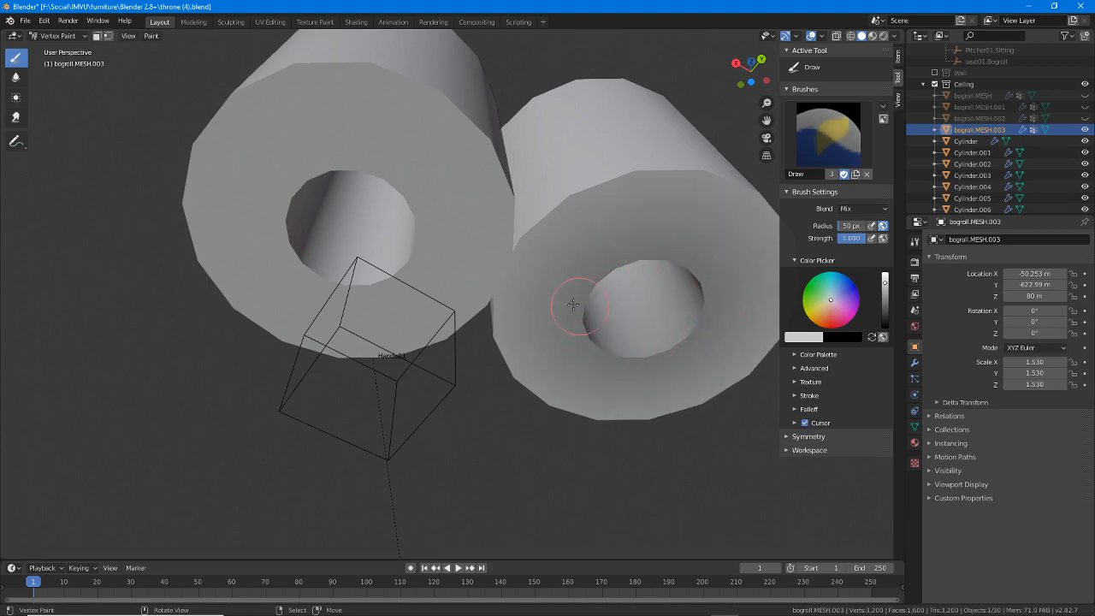
drag(409, 225, 347, 282)
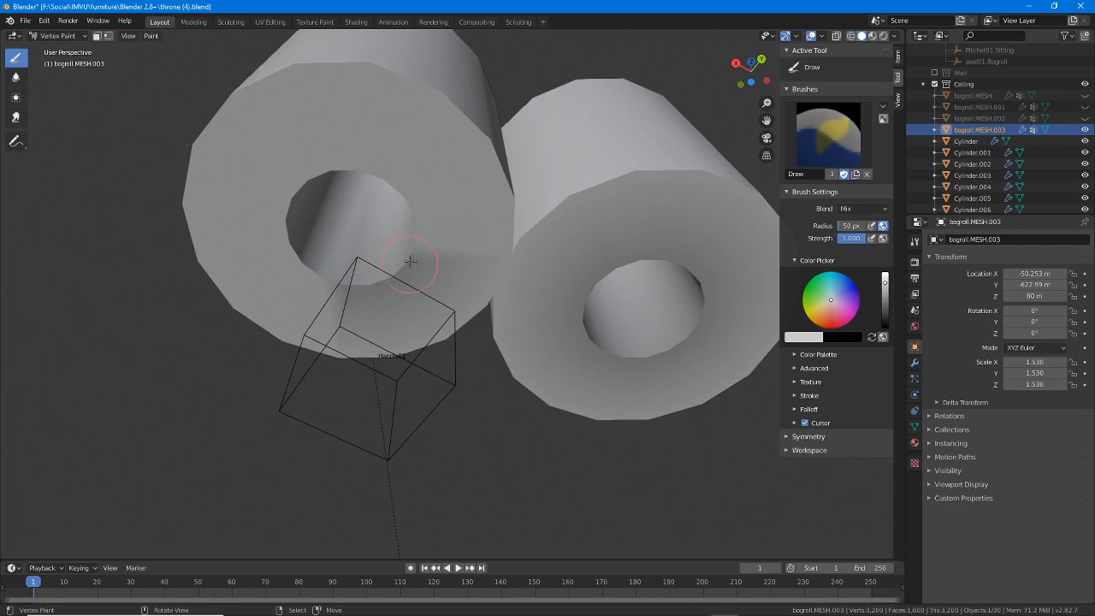
mouse_move(410, 261)
mouse_down()
mouse_move(402, 176)
mouse_move(298, 188)
mouse_move(289, 244)
mouse_move(334, 283)
mouse_move(348, 162)
mouse_up()
- Shade the undersides and sides of the two top rolls light grey where the rolls touch each other
middle_drag(396, 178, 548, 253)
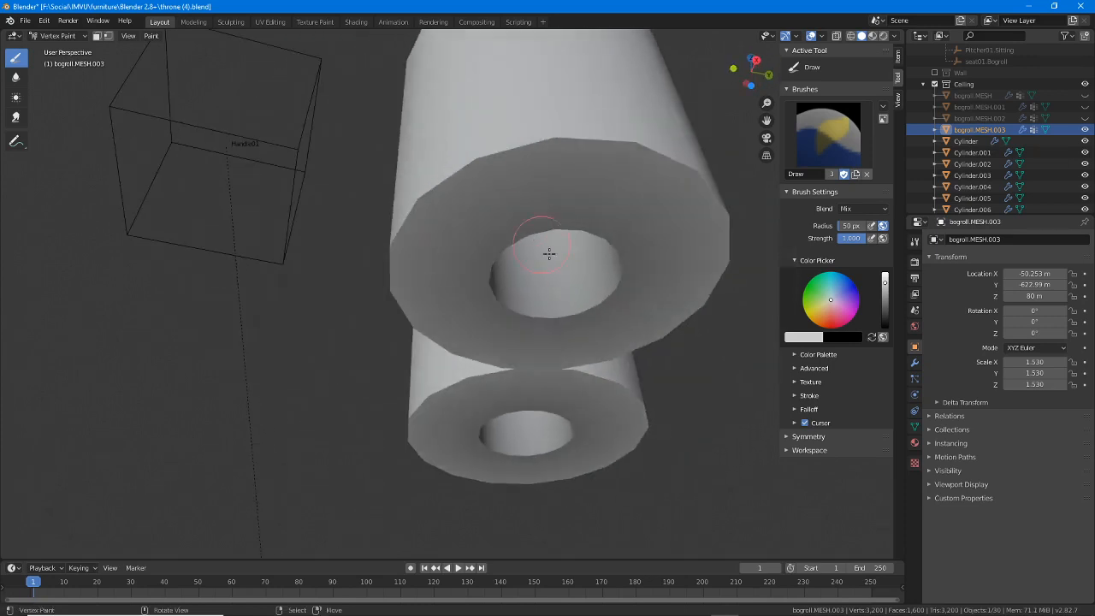
mouse_move(499, 325)
middle_down()
mouse_move(467, 300)
mouse_move(445, 302)
middle_up()
middle_drag(396, 462, 455, 328)
drag(455, 329, 475, 397)
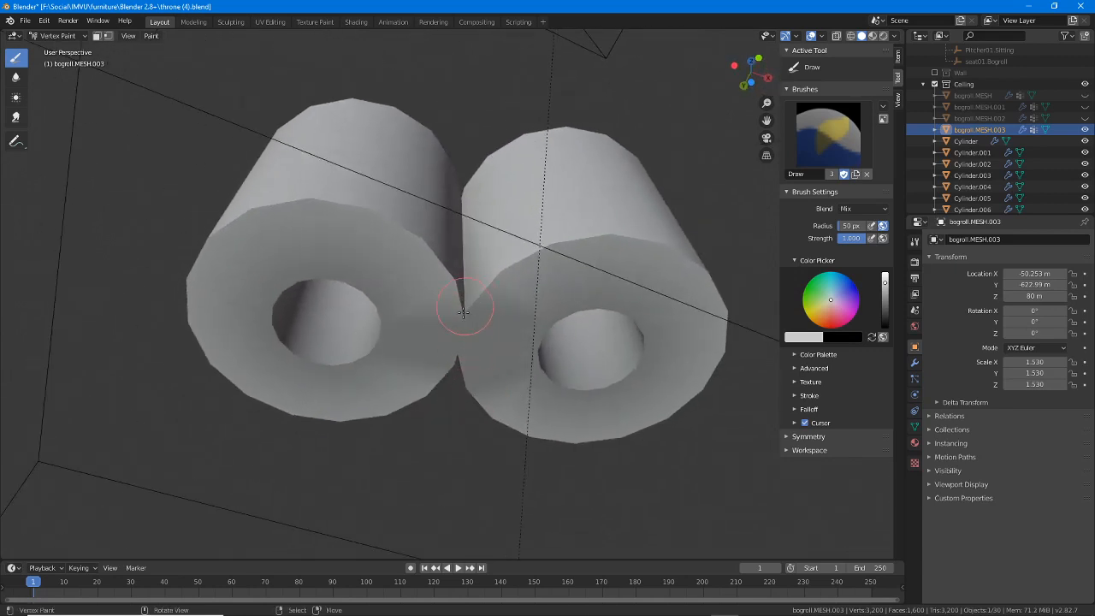
drag(463, 311, 449, 267)
click(496, 284)
middle_drag(612, 272, 569, 263)
- Soften the outer bottom rims of both top rolls with a near-white brush colour
click(885, 282)
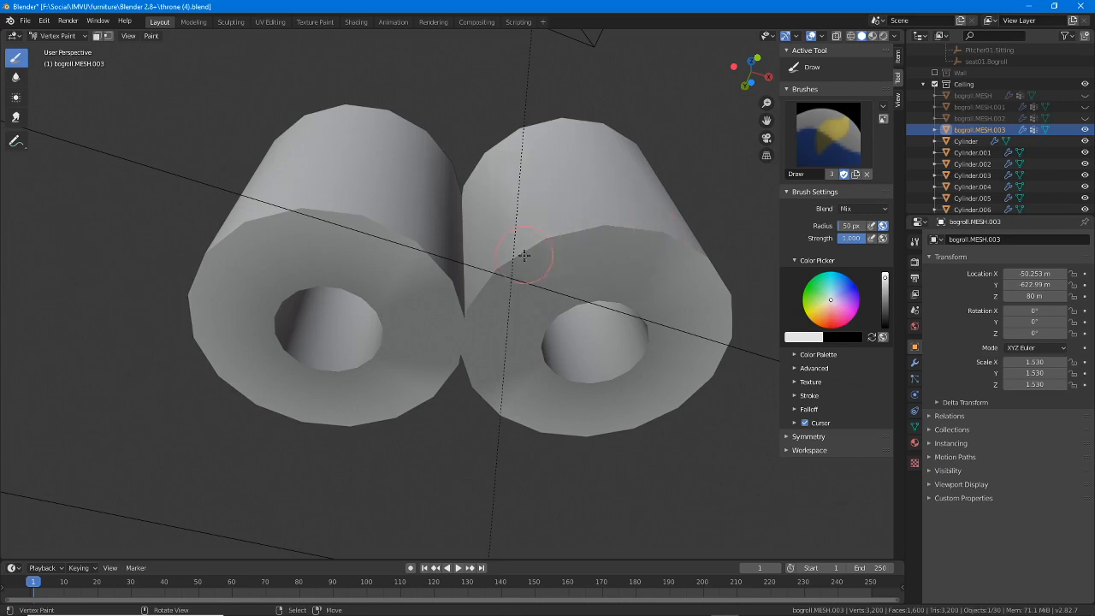
mouse_move(215, 244)
middle_down()
mouse_move(350, 293)
mouse_move(388, 139)
middle_up()
middle_drag(261, 165, 533, 139)
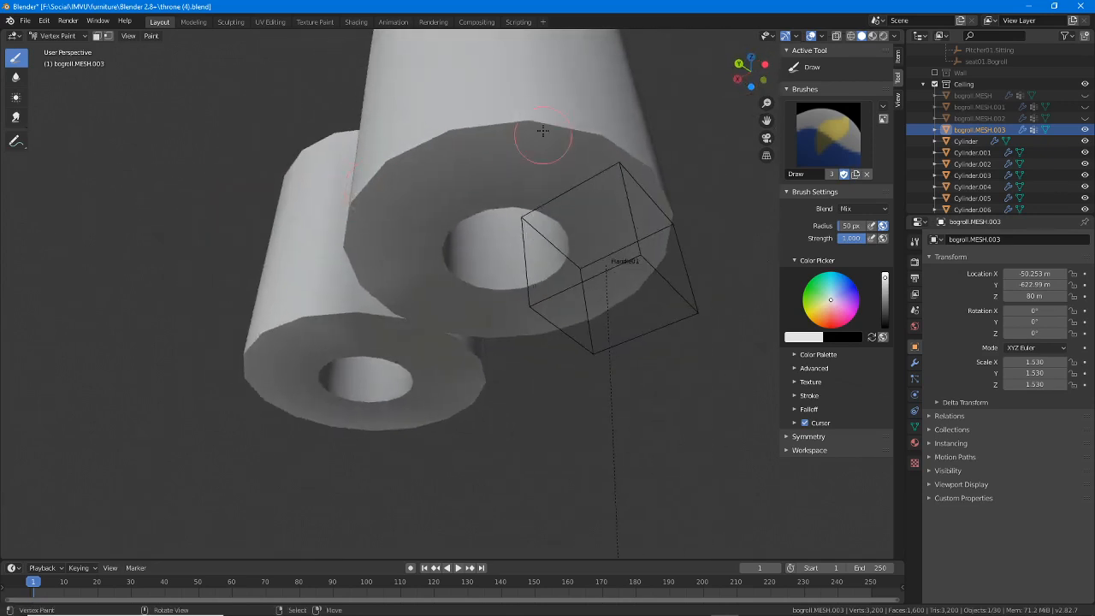
middle_drag(415, 155, 618, 205)
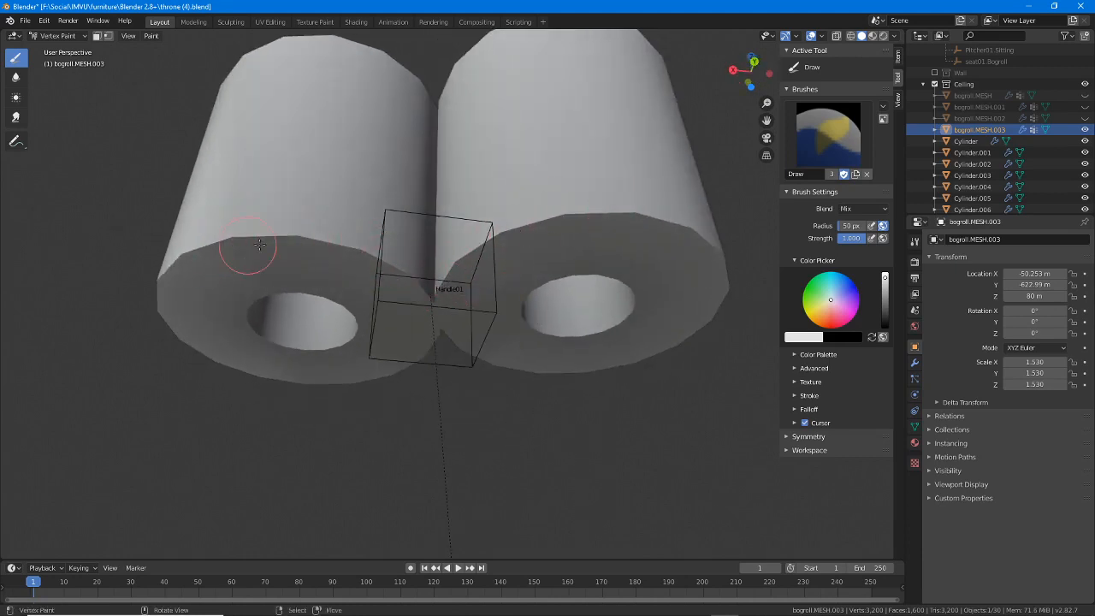
middle_drag(245, 245, 367, 139)
mouse_move(183, 176)
middle_down()
mouse_move(378, 191)
mouse_move(580, 122)
middle_up()
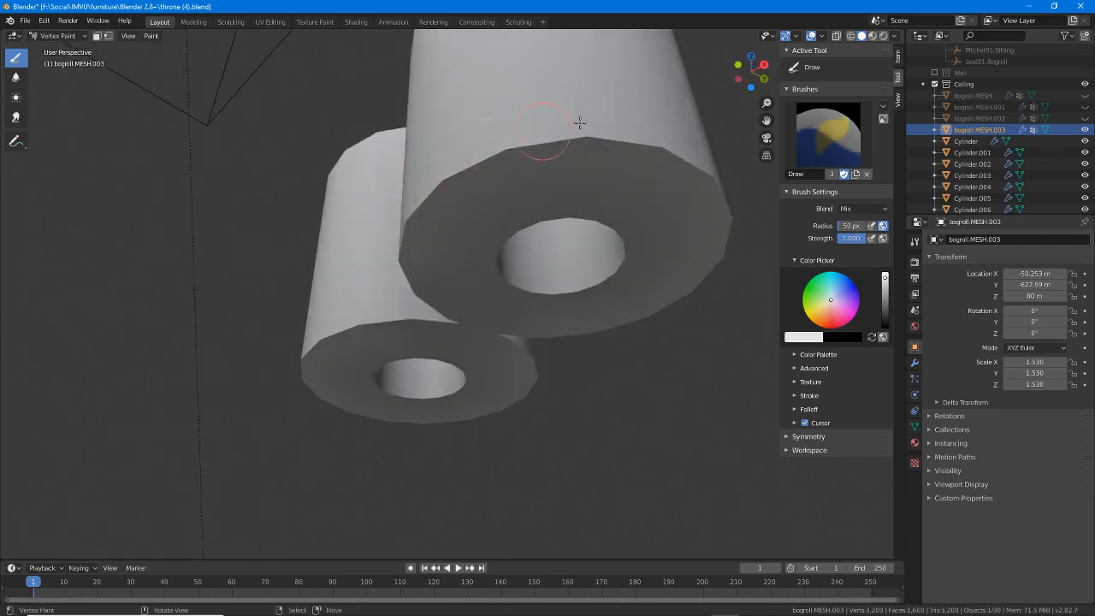
middle_drag(405, 216, 584, 309)
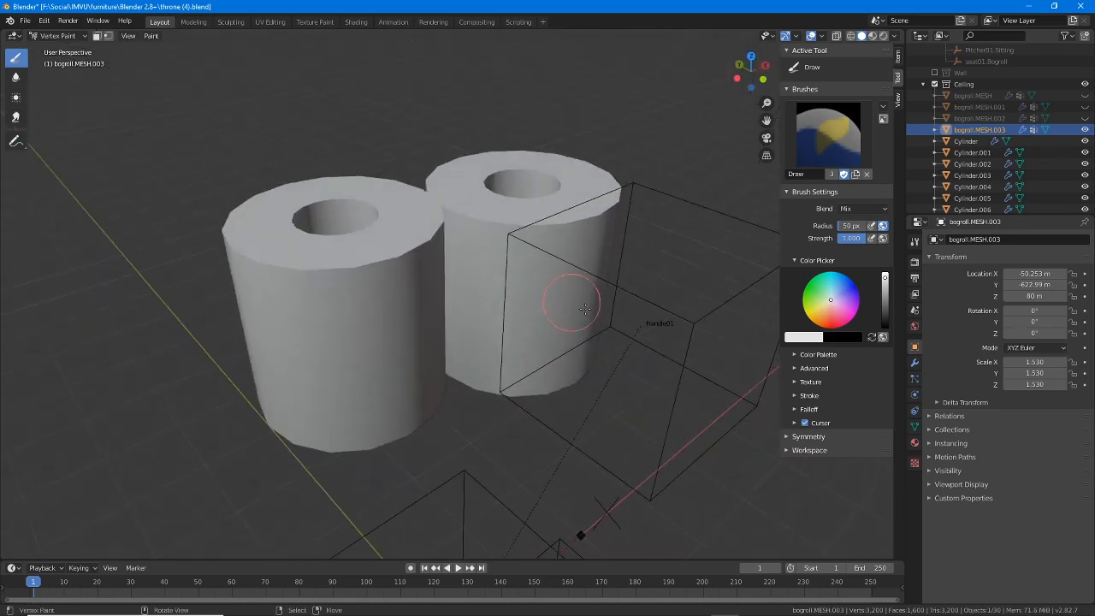
- Unhide the other bogroll meshes and check the top rolls' shading against the layer below
click(1084, 107)
click(1084, 95)
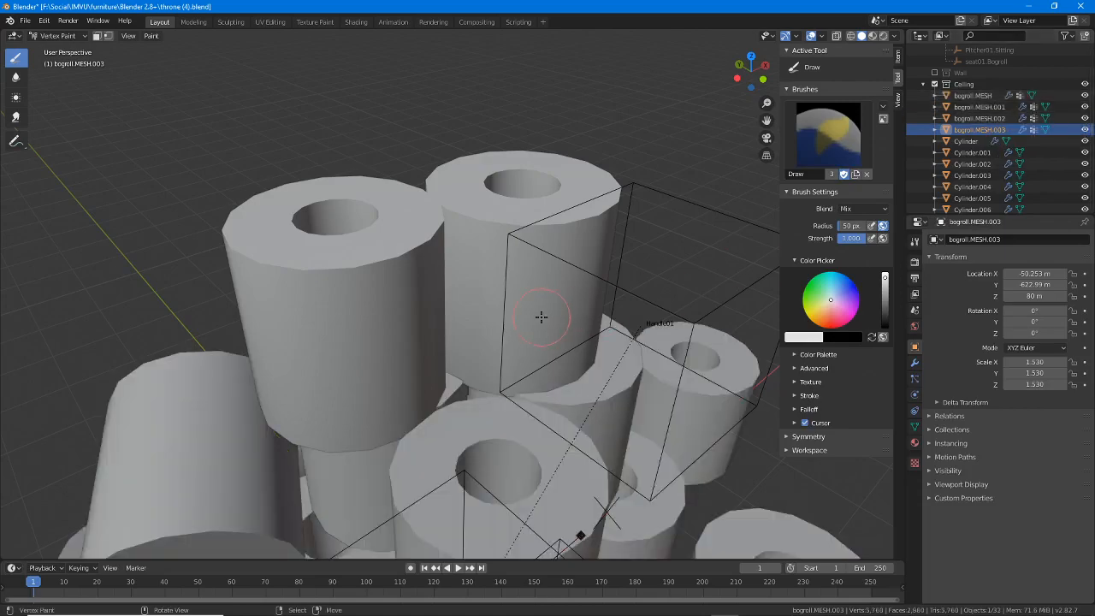
middle_drag(541, 317, 517, 300)
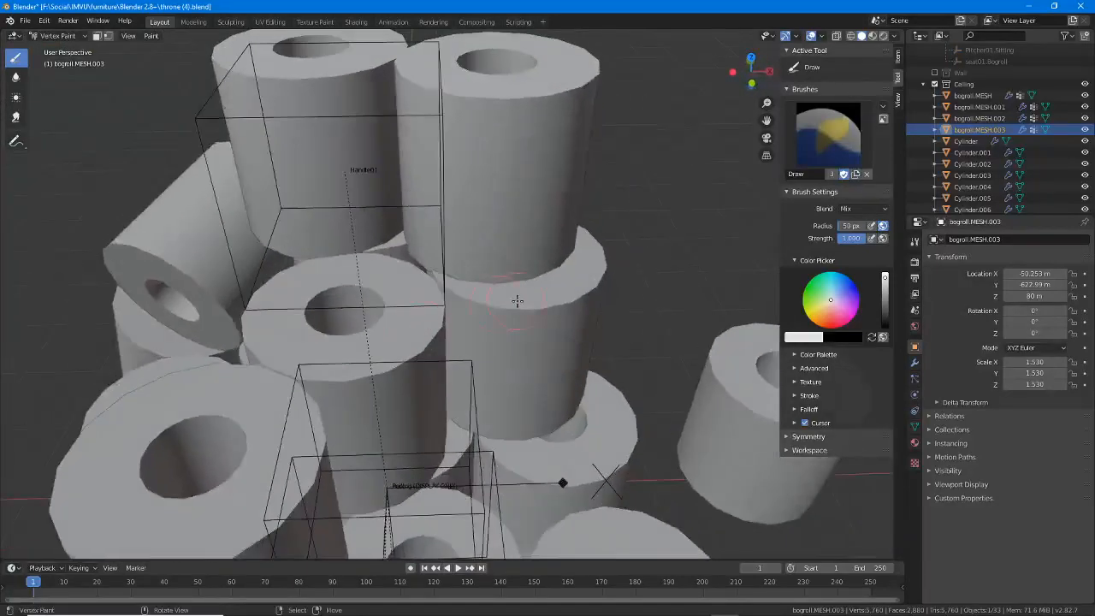
scroll(518, 300, up, 2)
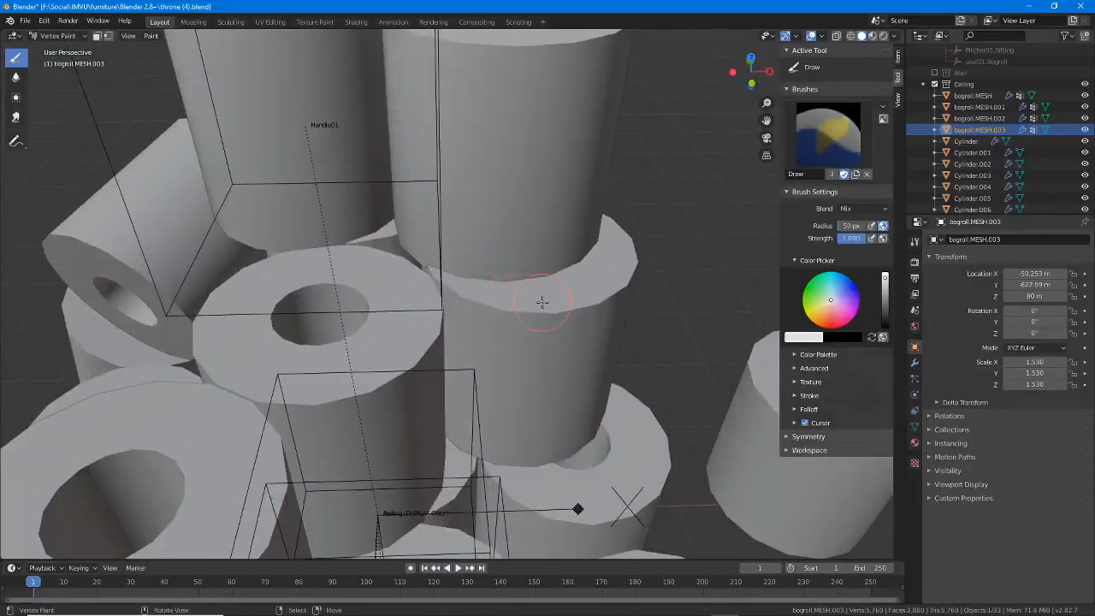
- Hide bogroll.MESH.003 and put the second-layer rolls, bogroll.MESH.001, in Vertex Paint
click(1084, 130)
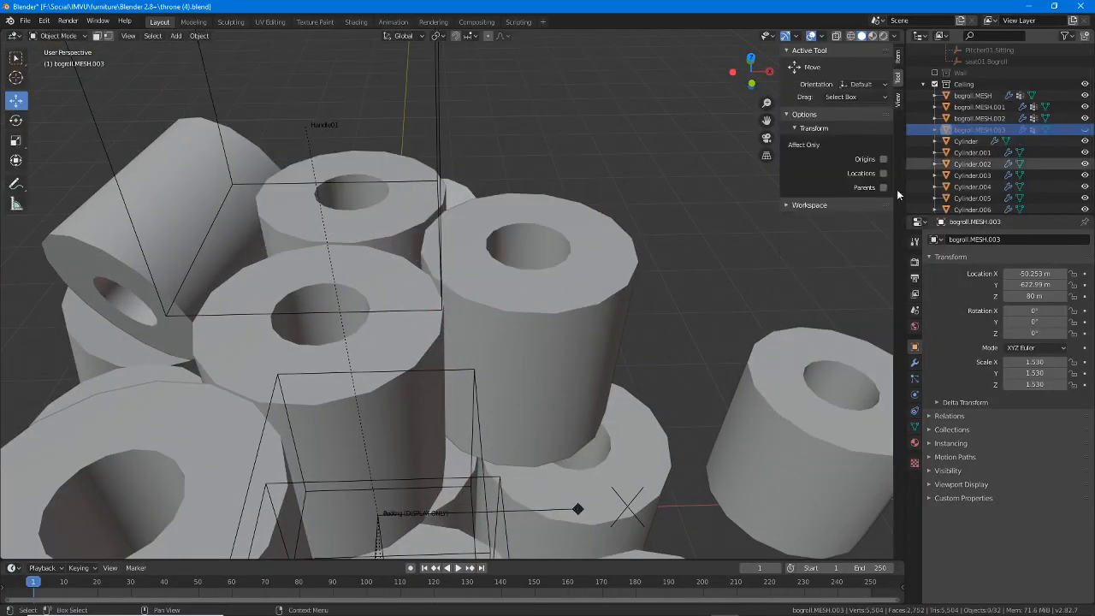
middle_drag(588, 257, 505, 300)
scroll(501, 237, up, 2)
click(500, 212)
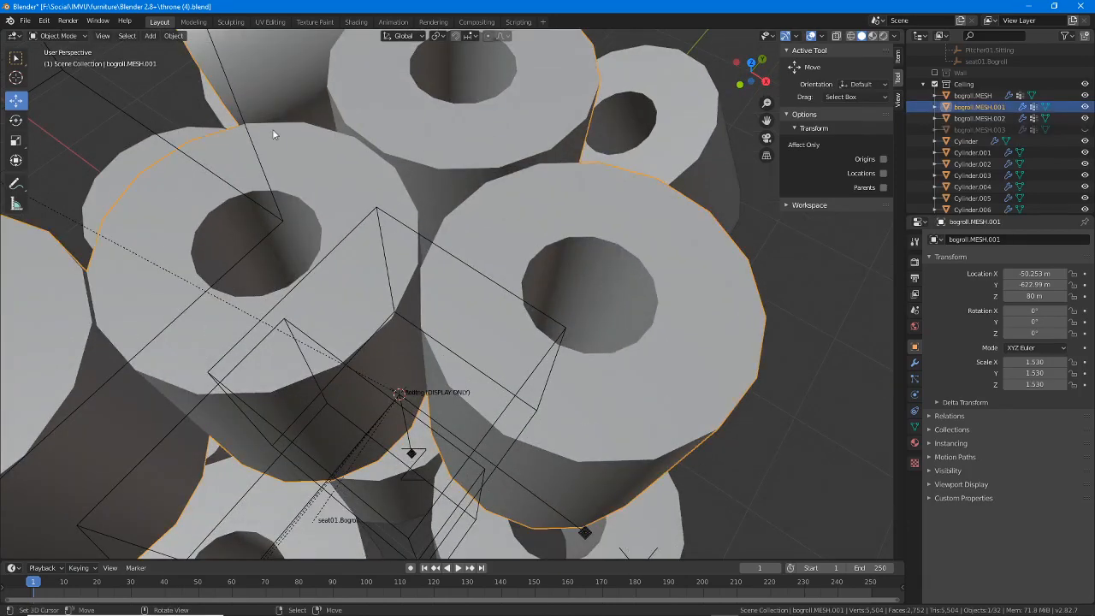
click(58, 36)
click(53, 86)
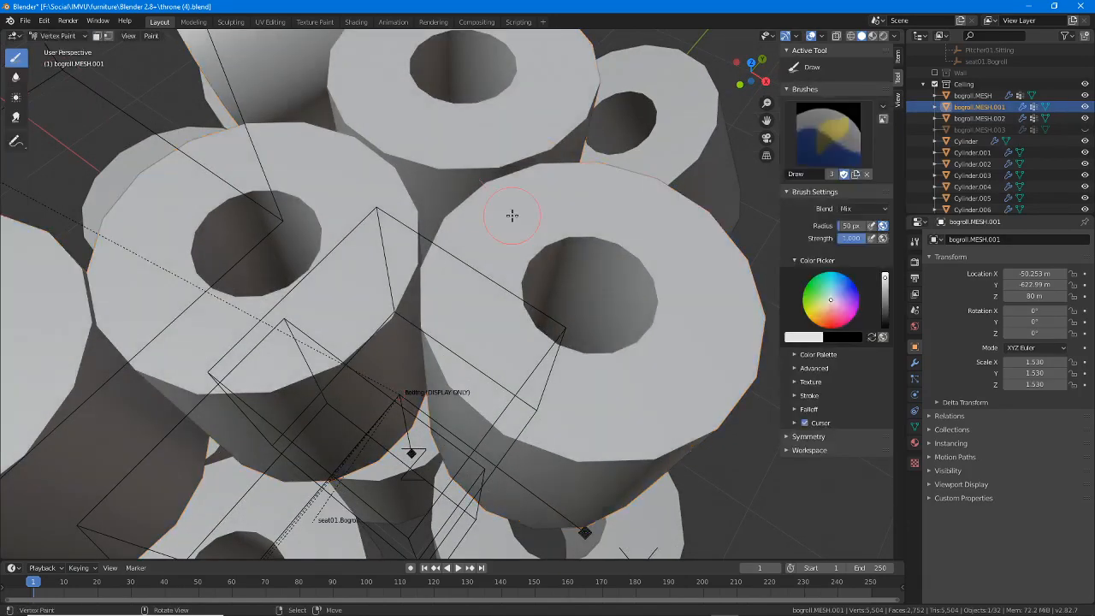
- Paint soft contact shading on the top faces of the second-layer rolls where they meet neighbouring rolls
middle_drag(511, 214, 454, 179)
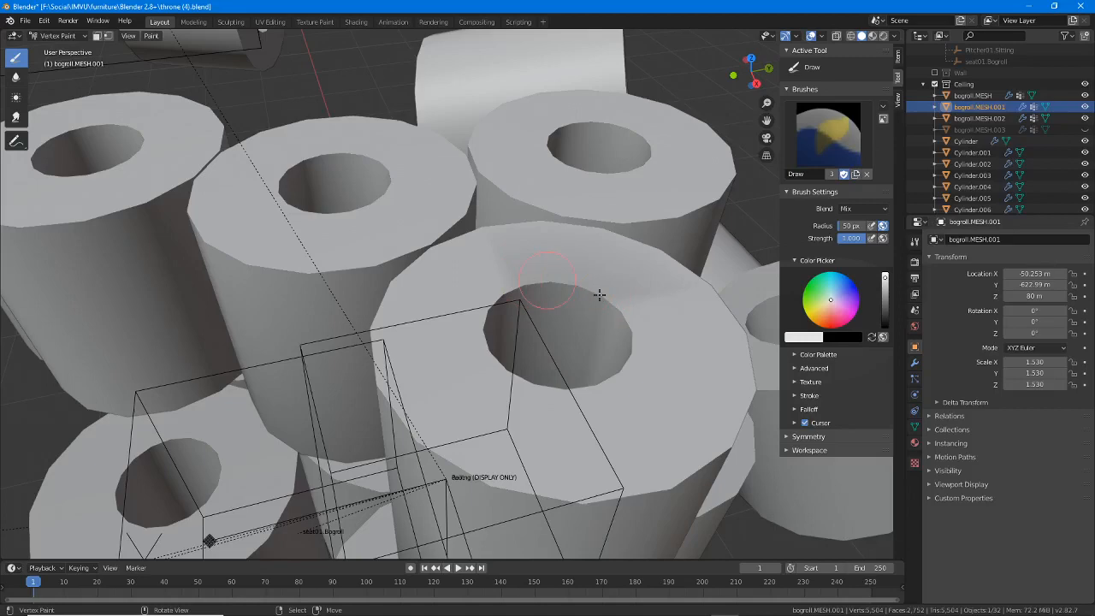
middle_drag(596, 251, 603, 260)
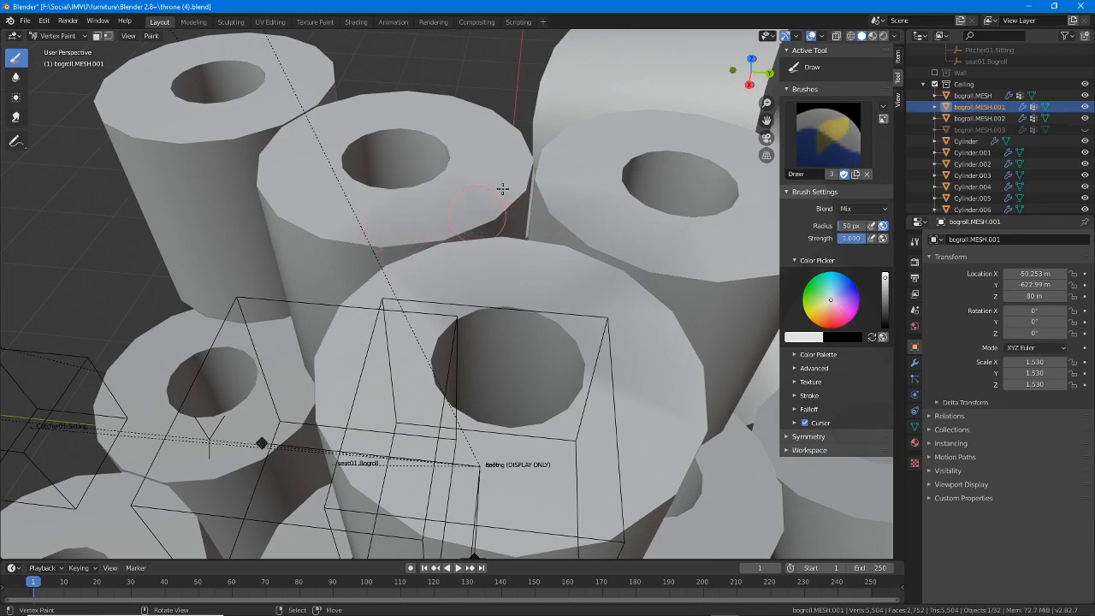
mouse_move(500, 209)
middle_down()
mouse_move(641, 225)
mouse_move(454, 359)
middle_up()
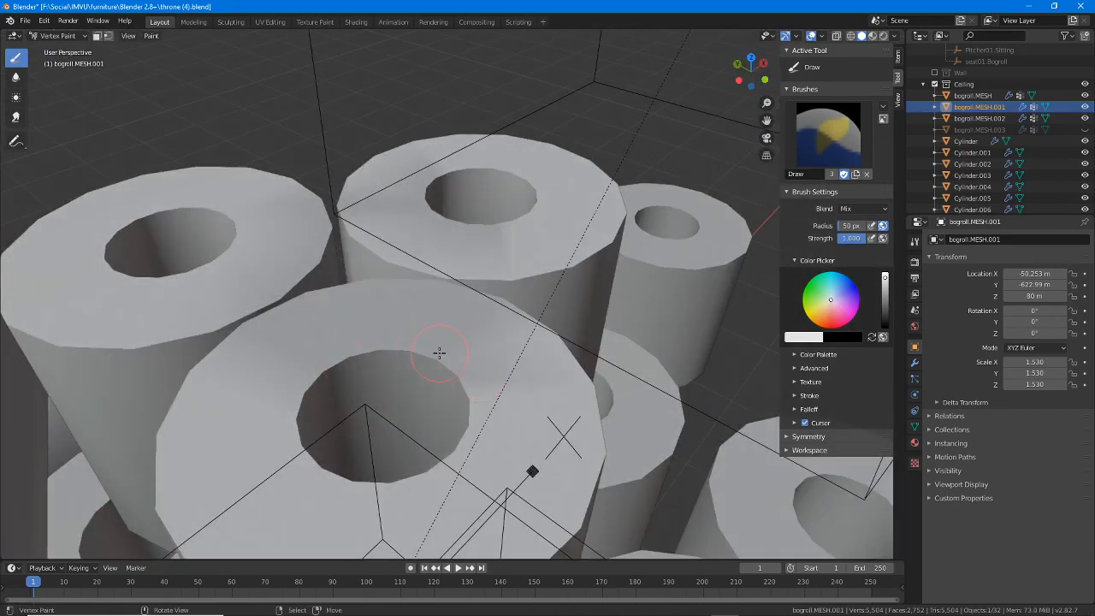
mouse_move(321, 373)
middle_down()
mouse_move(555, 374)
mouse_move(500, 297)
mouse_move(422, 251)
middle_up()
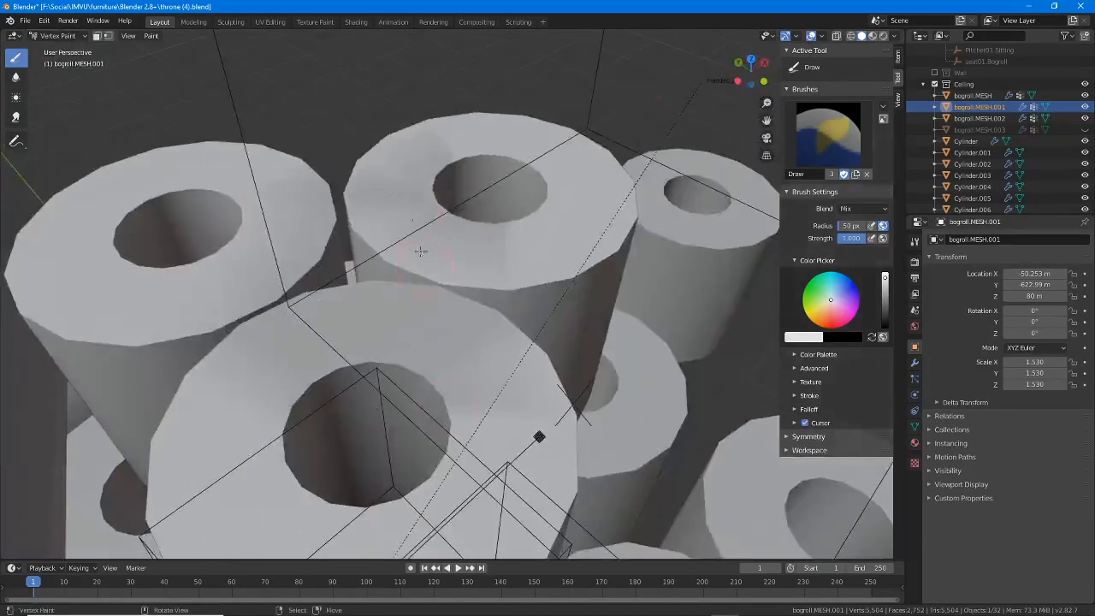
middle_drag(452, 285, 351, 265)
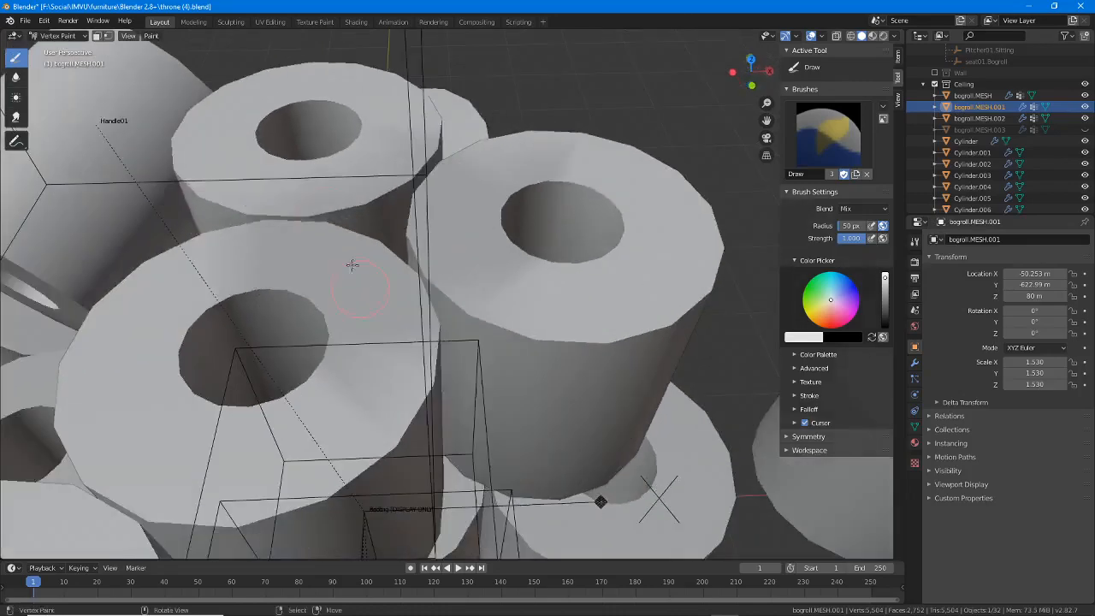
middle_drag(416, 158, 459, 182)
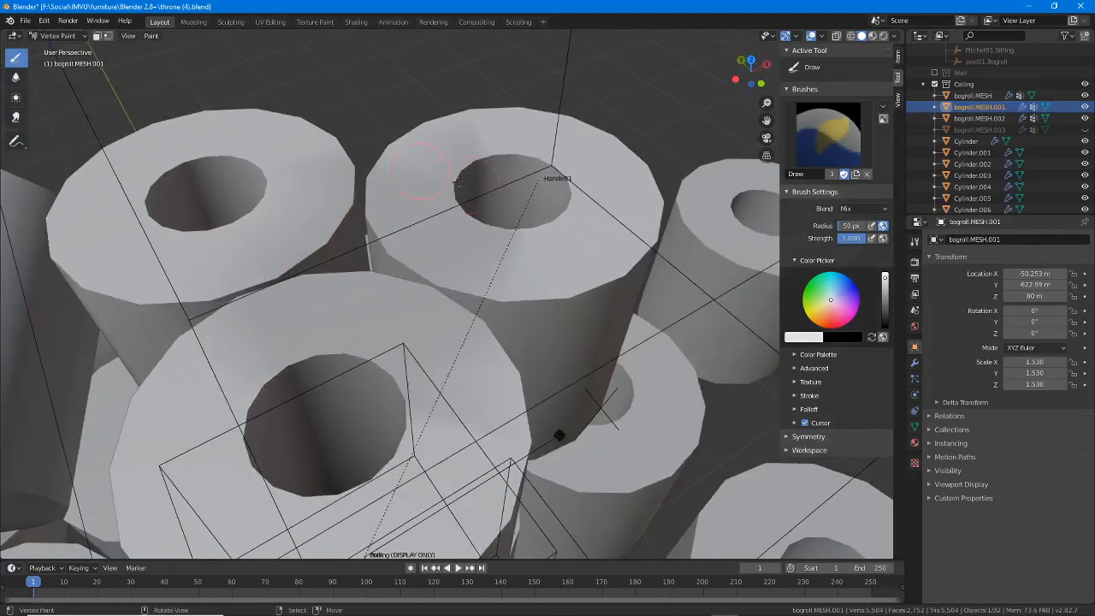
- Blend the shading on the second-layer rolls' top faces with a brighter, almost white brush colour
middle_drag(254, 220, 376, 365)
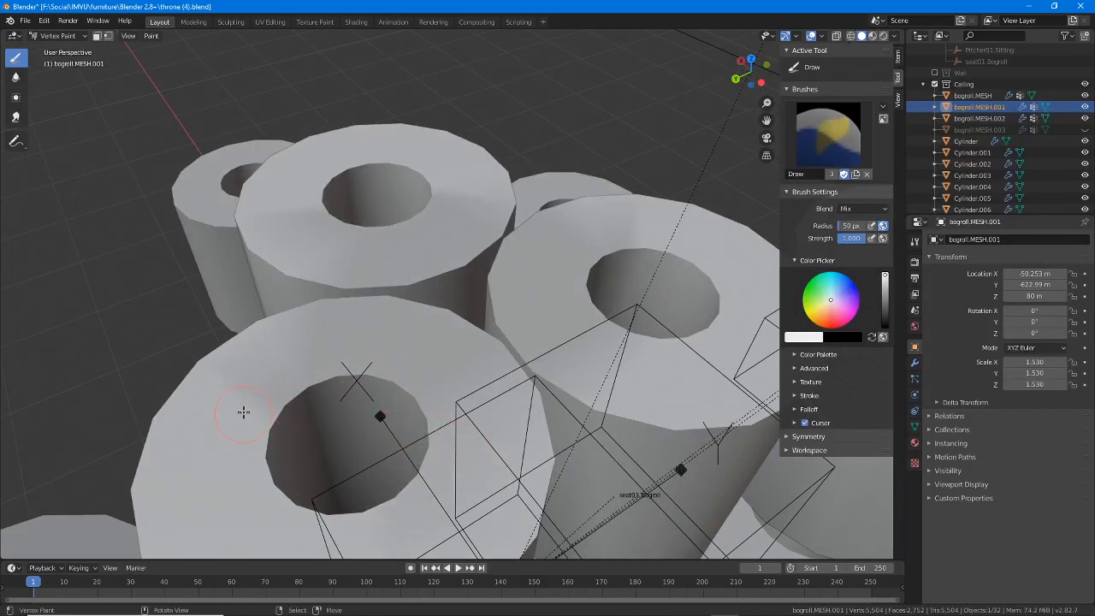
middle_drag(436, 201, 261, 254)
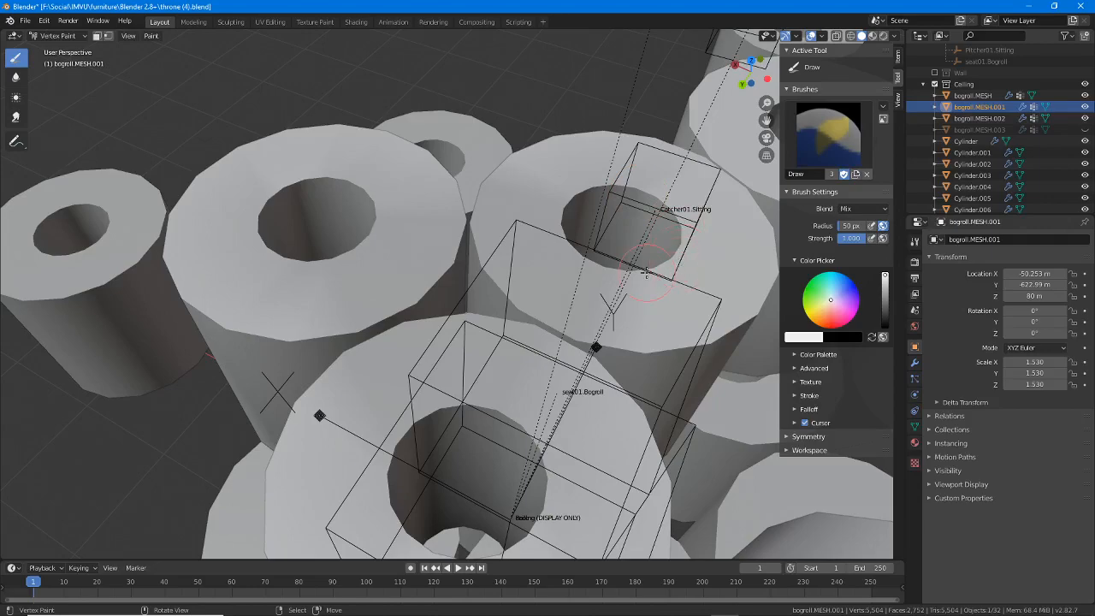
middle_drag(651, 265, 462, 299)
- Unhide bogroll.MESH.003 and inspect the second-layer shading beneath the top rolls
click(1084, 130)
scroll(623, 298, down, 2)
middle_drag(624, 299, 490, 333)
scroll(492, 333, up, 2)
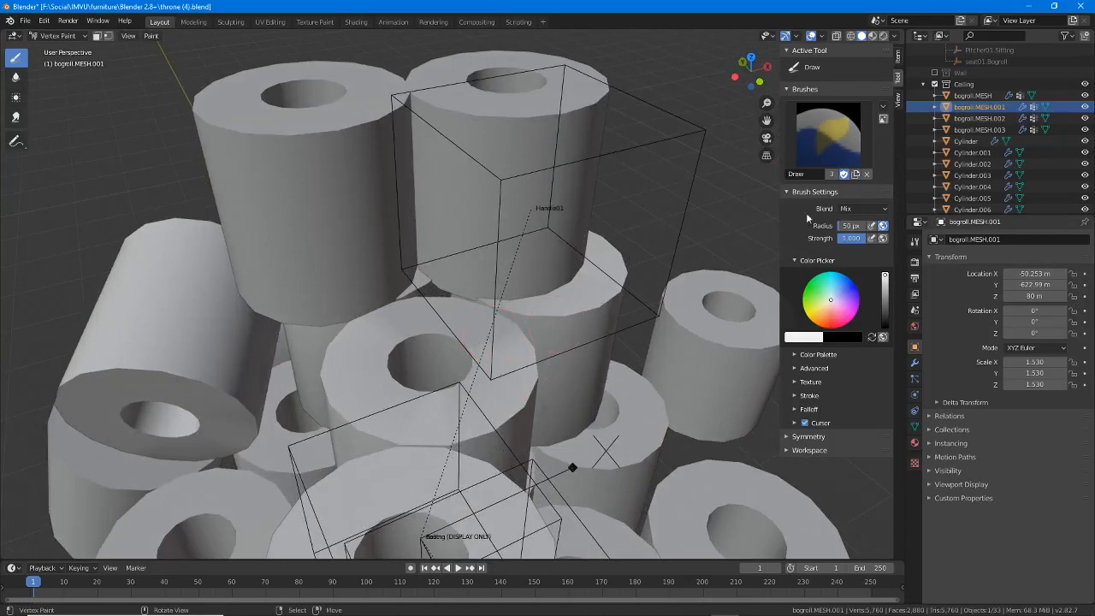
- Brighten the brush colour to pure white and check the shading on the second-layer rolls' top faces
click(885, 277)
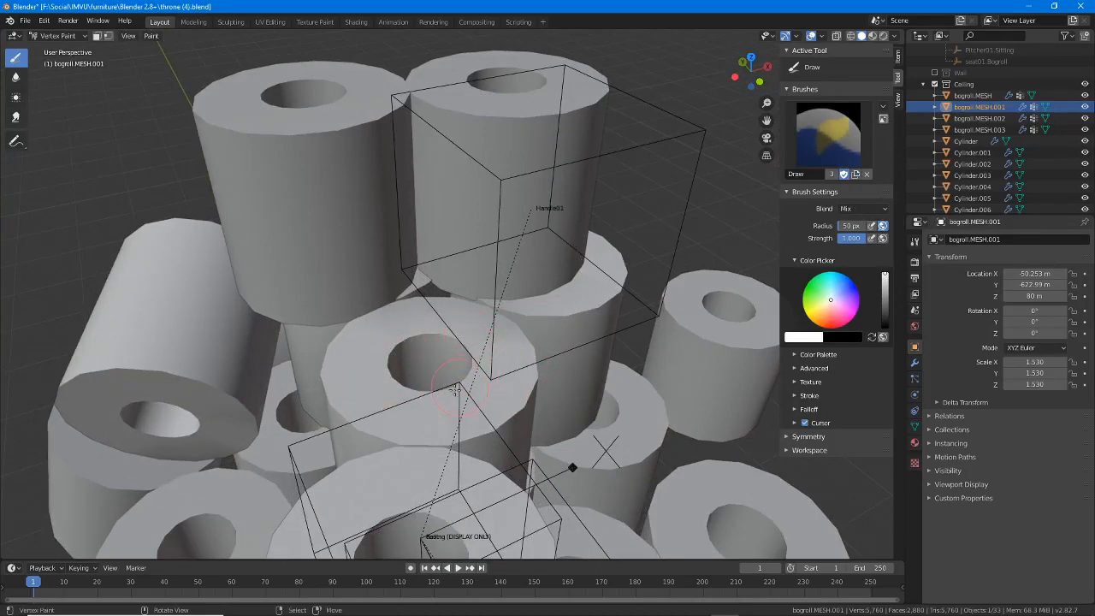
middle_drag(502, 366, 477, 366)
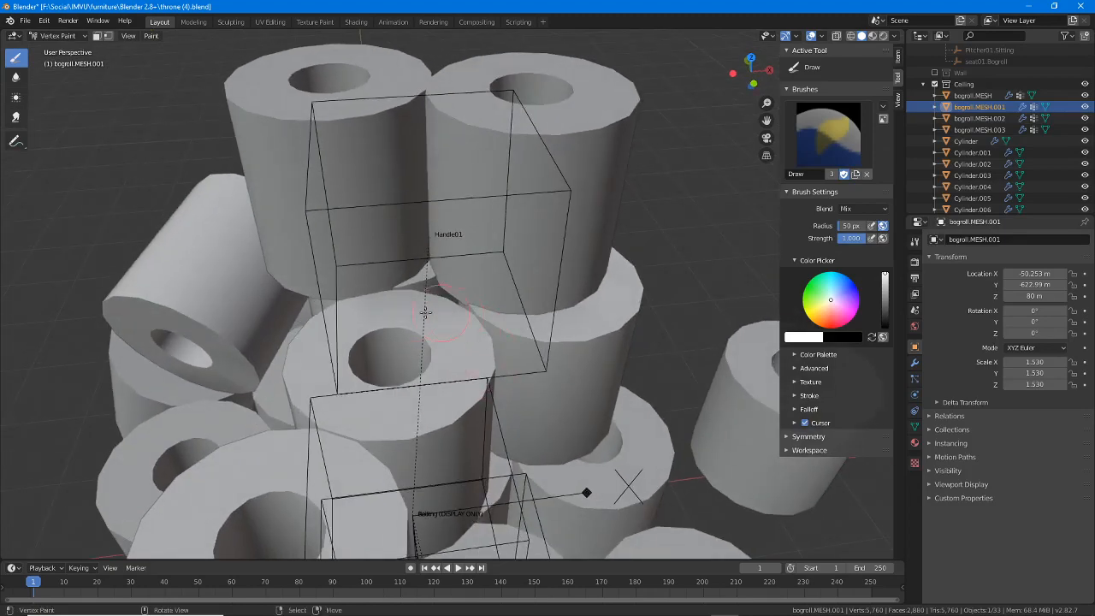
middle_drag(341, 331, 352, 277)
- Return to Object Mode and join bogroll.MESH.001 and bogroll.MESH.003 into bogroll.MESH
click(56, 35)
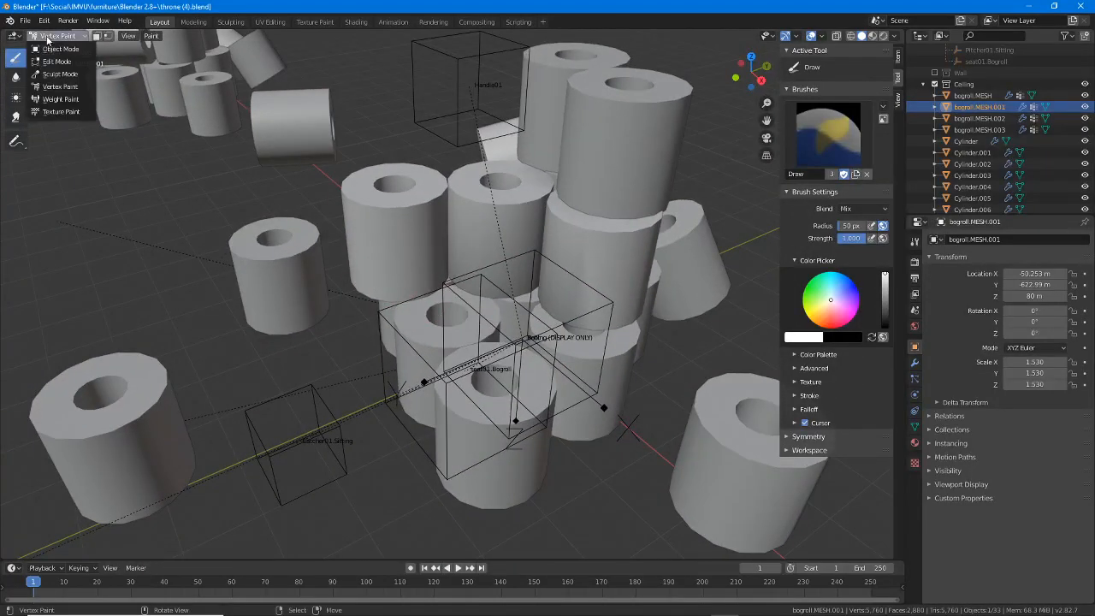
click(61, 49)
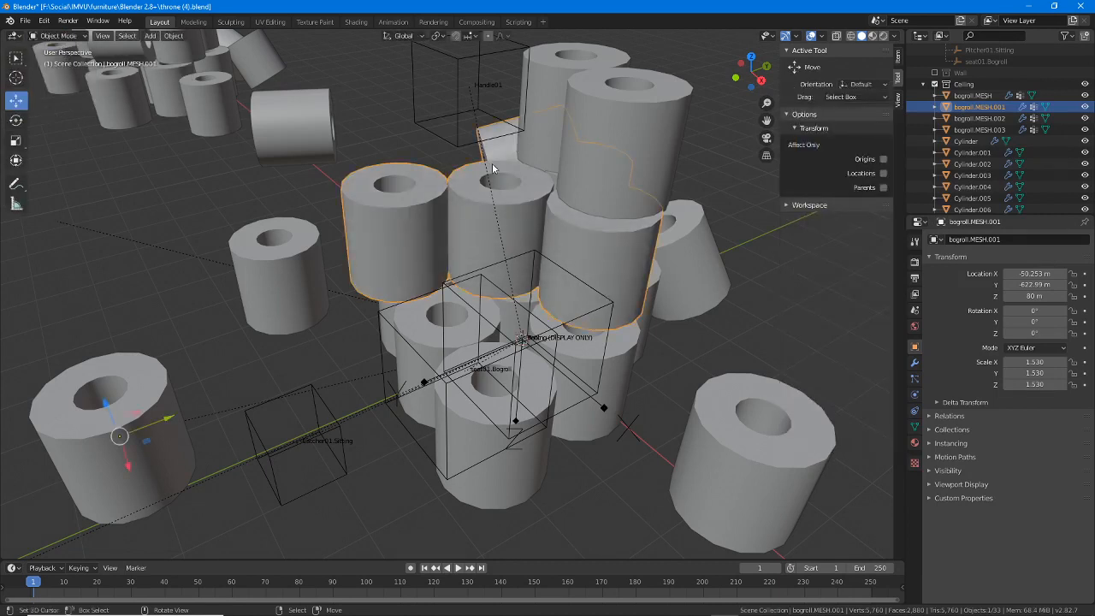
shift+click(605, 61)
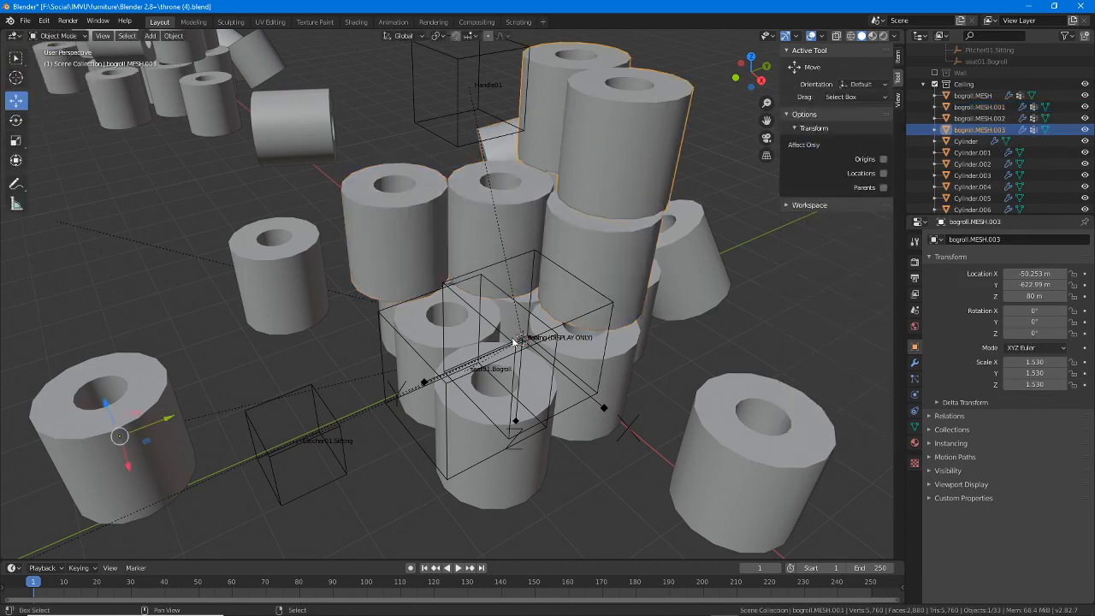
shift+click(495, 492)
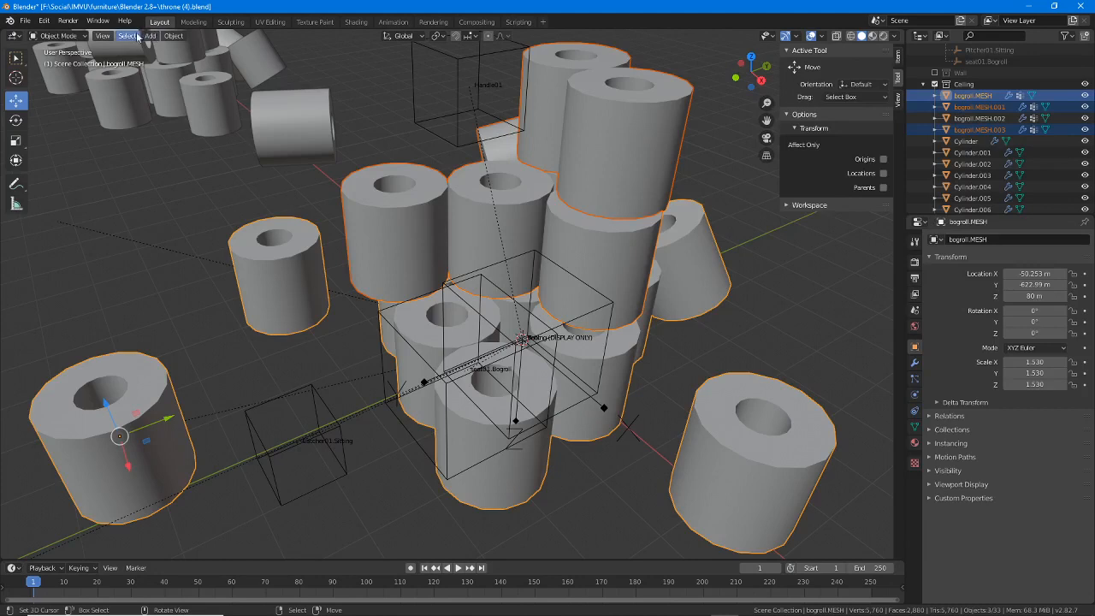
click(173, 36)
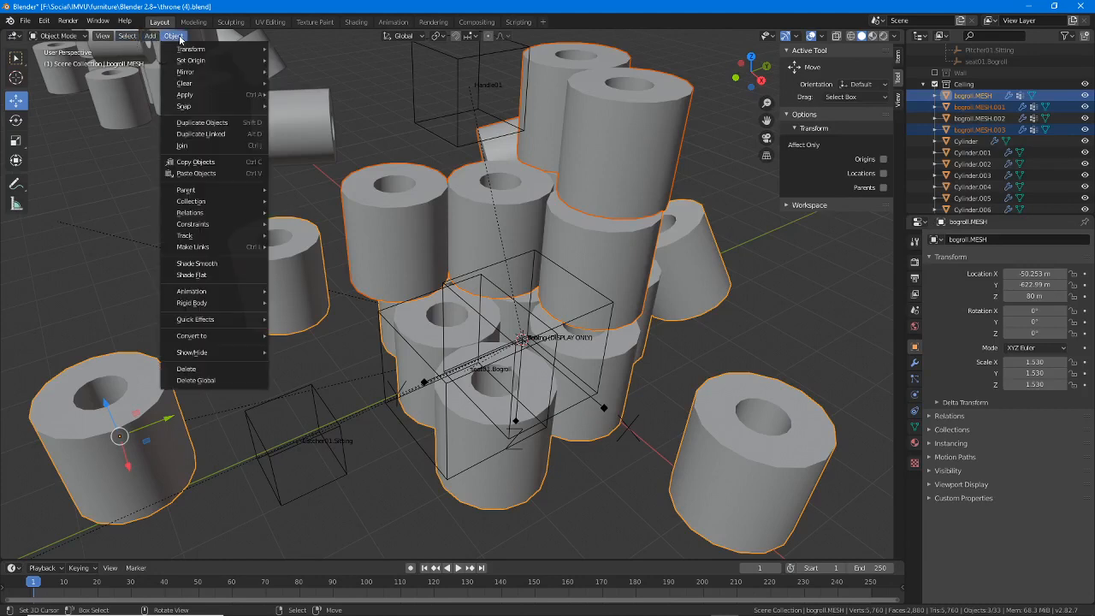
click(181, 146)
- Put the joined bogroll.MESH in Vertex Paint and set the brush to a slightly off-white colour
mouse_move(472, 306)
middle_down()
mouse_move(459, 260)
mouse_move(359, 205)
middle_up()
click(58, 35)
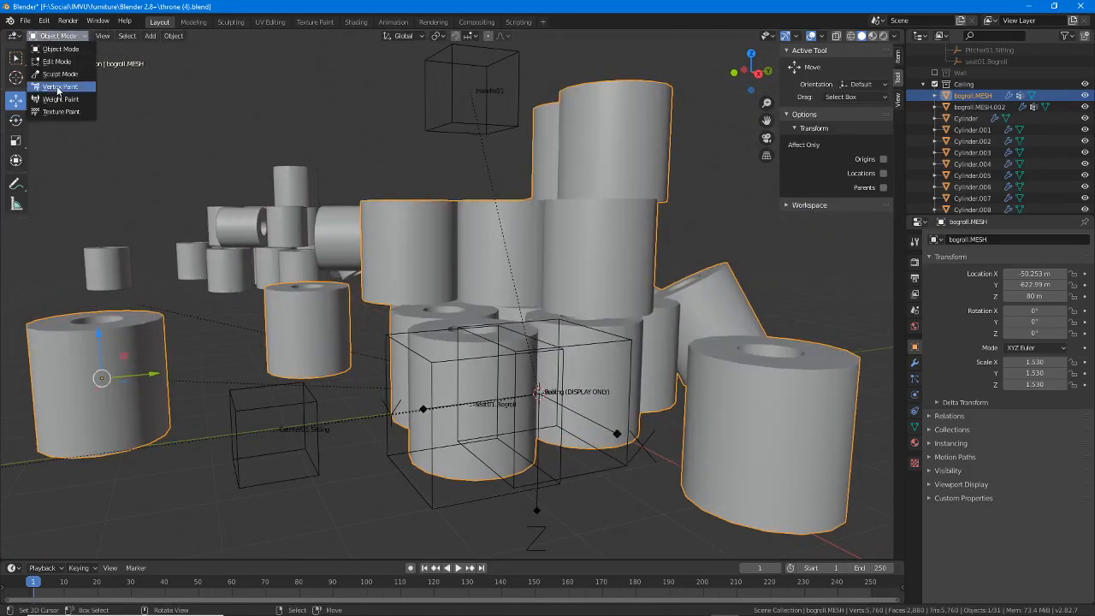
click(57, 88)
mouse_move(513, 282)
middle_down()
mouse_move(591, 262)
mouse_move(659, 325)
mouse_move(709, 325)
middle_up()
scroll(658, 325, up, 3)
scroll(710, 325, up, 3)
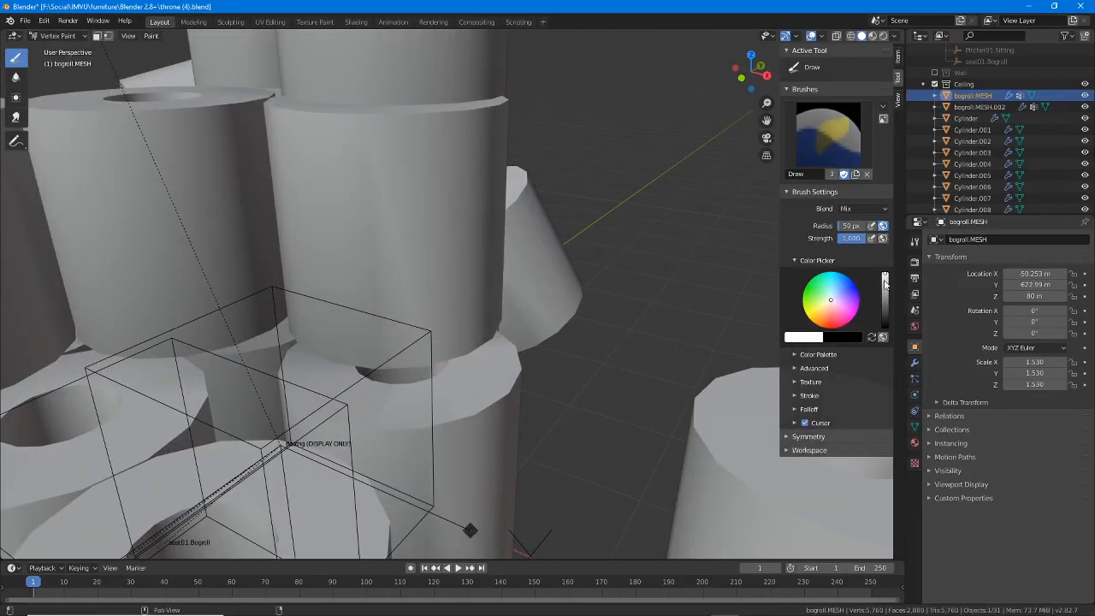
click(884, 278)
middle_drag(682, 323, 683, 311)
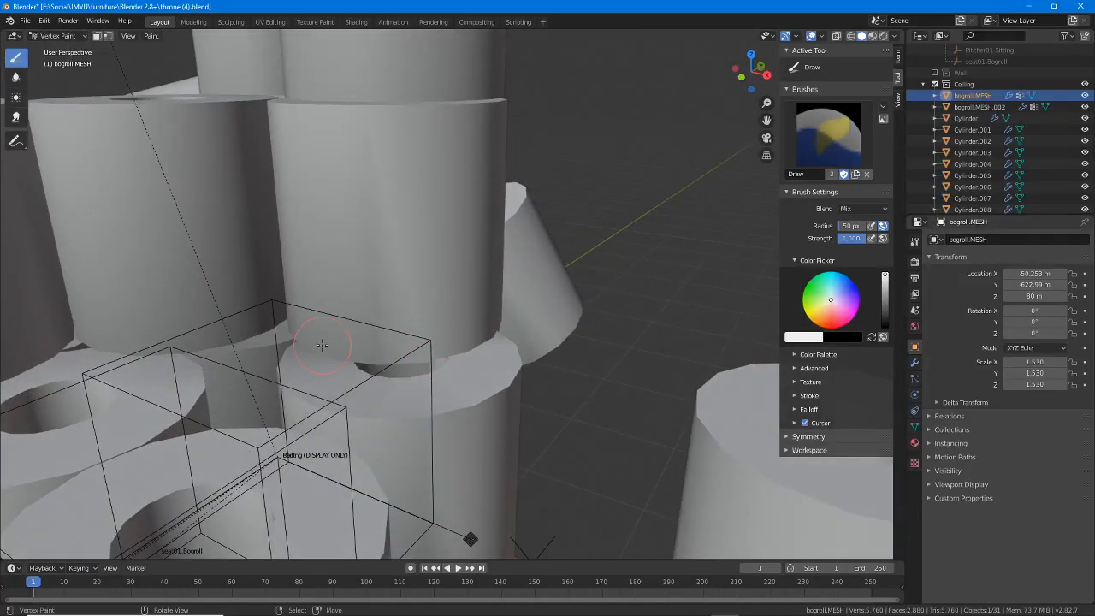
- Blend the contact shading on the bottom-layer roll's top face where the upper roll rests on it
scroll(401, 390, up, 2)
drag(408, 385, 260, 384)
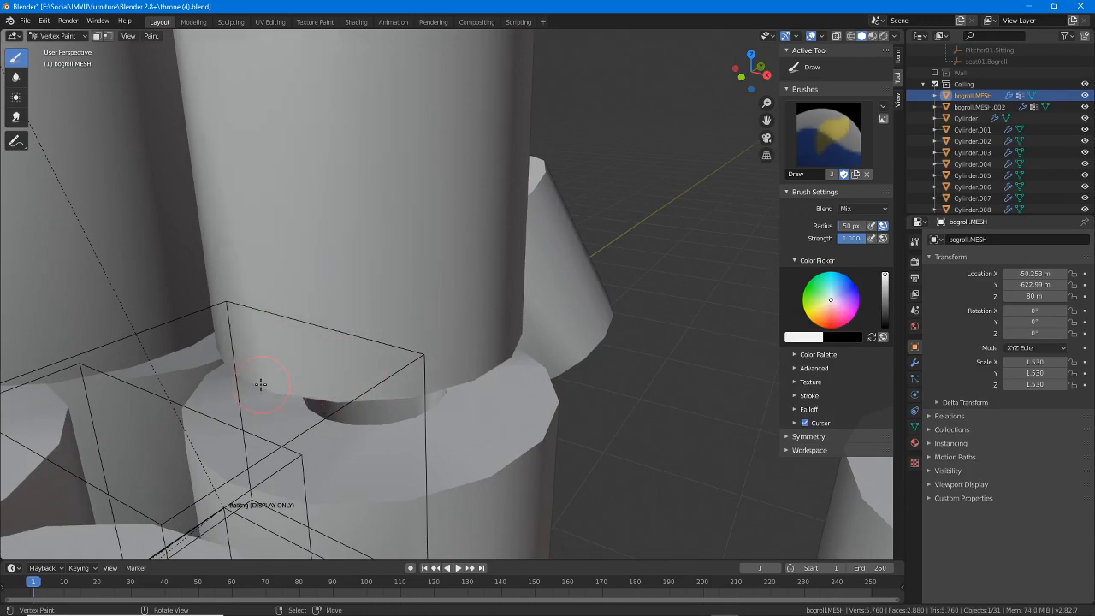
middle_drag(260, 384, 336, 438)
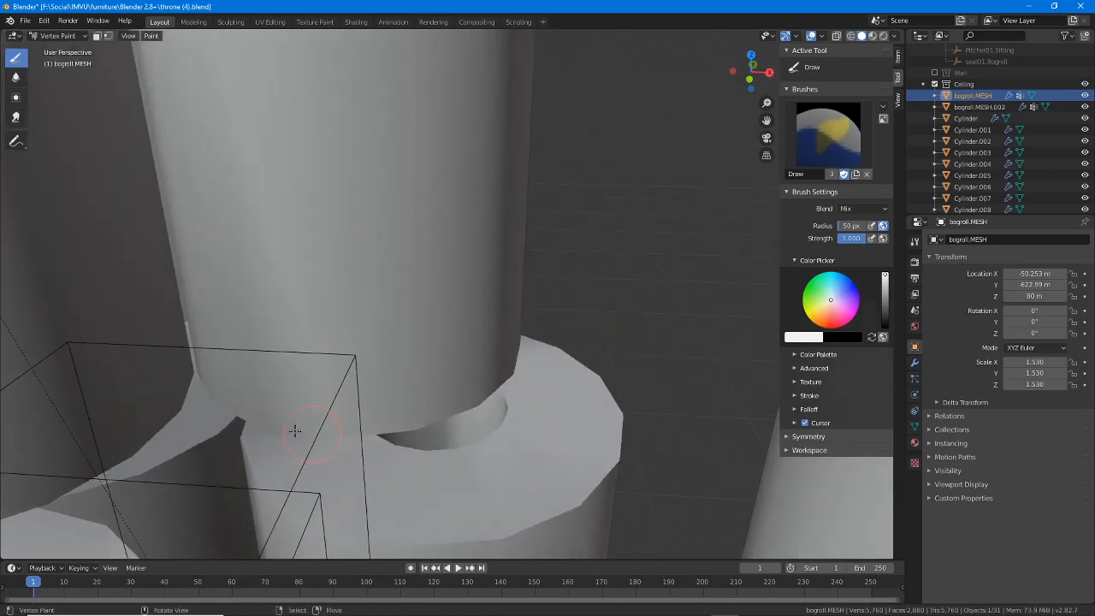
drag(294, 430, 326, 433)
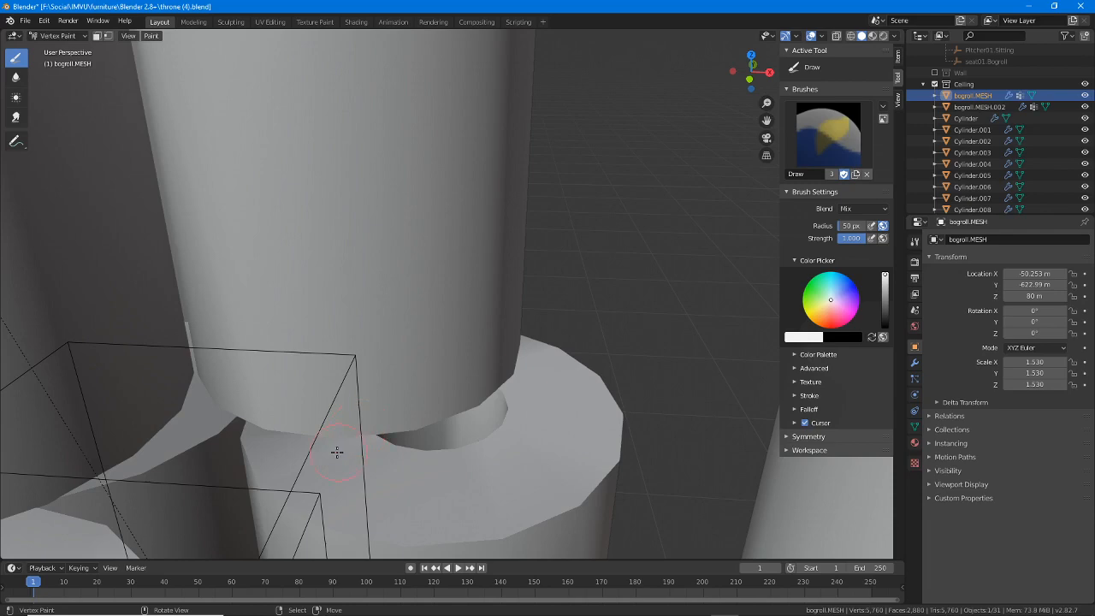
middle_drag(337, 452, 468, 505)
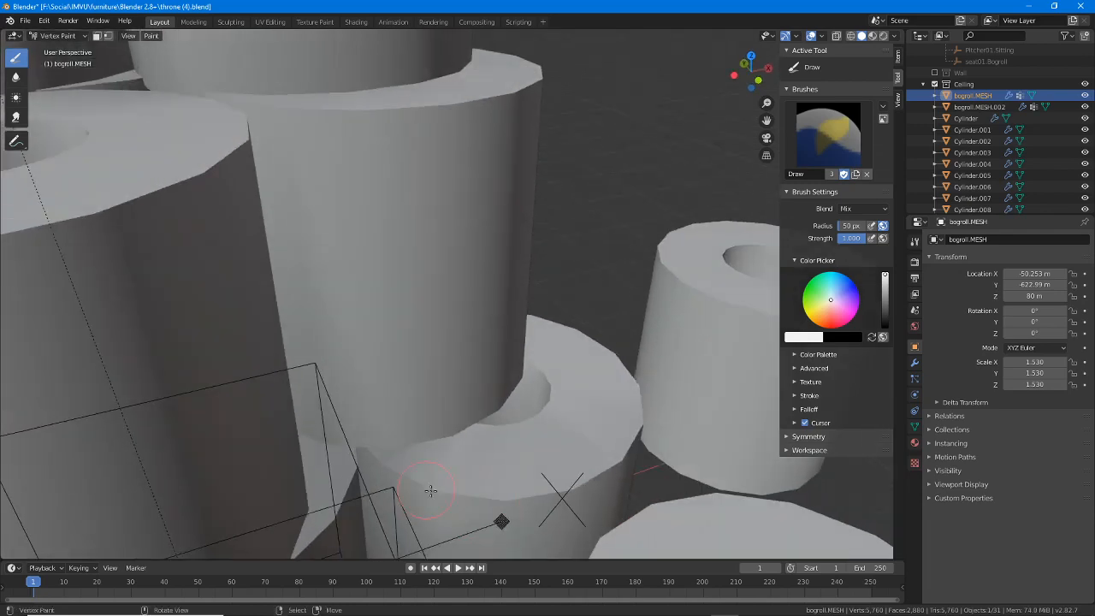
scroll(464, 501, down, 2)
middle_drag(650, 427, 493, 421)
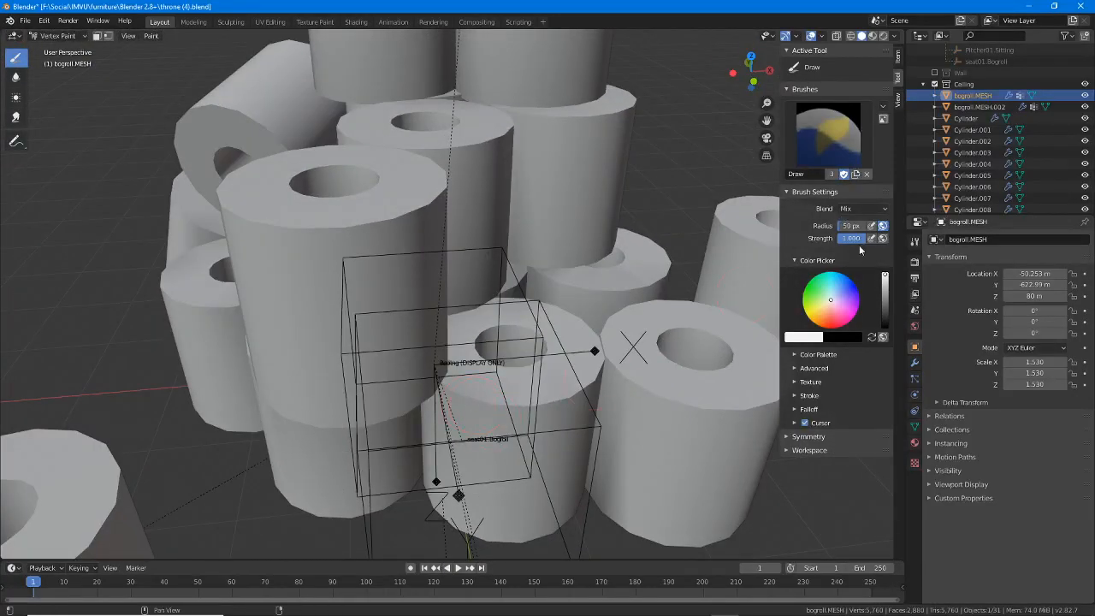
- Turn on the wireframe viewport display for the bogroll.MESH pile
scroll(515, 412, up, 1)
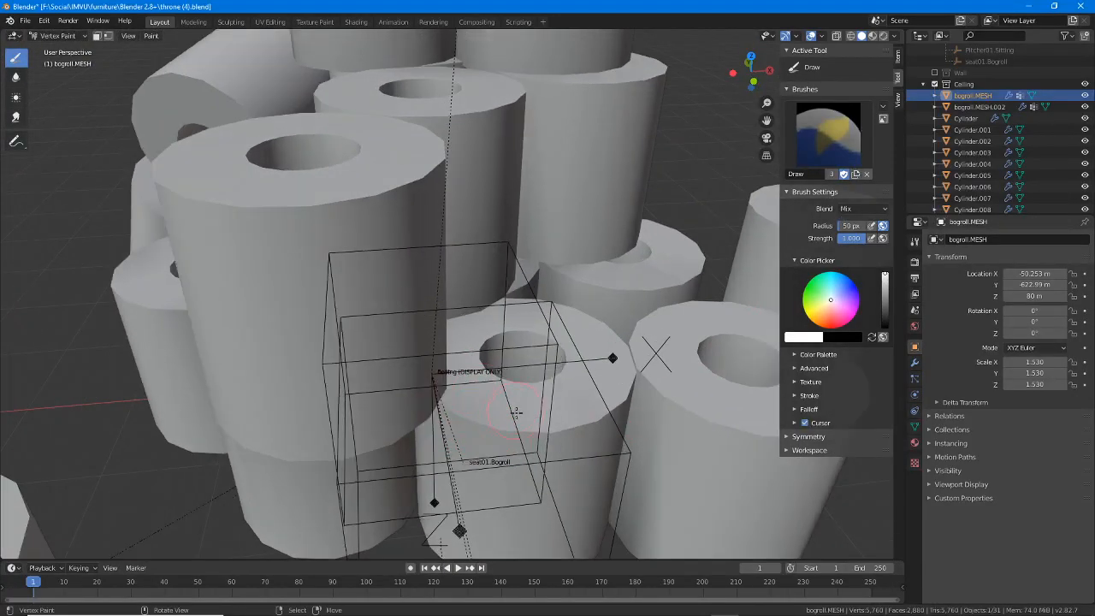
middle_drag(502, 435, 474, 419)
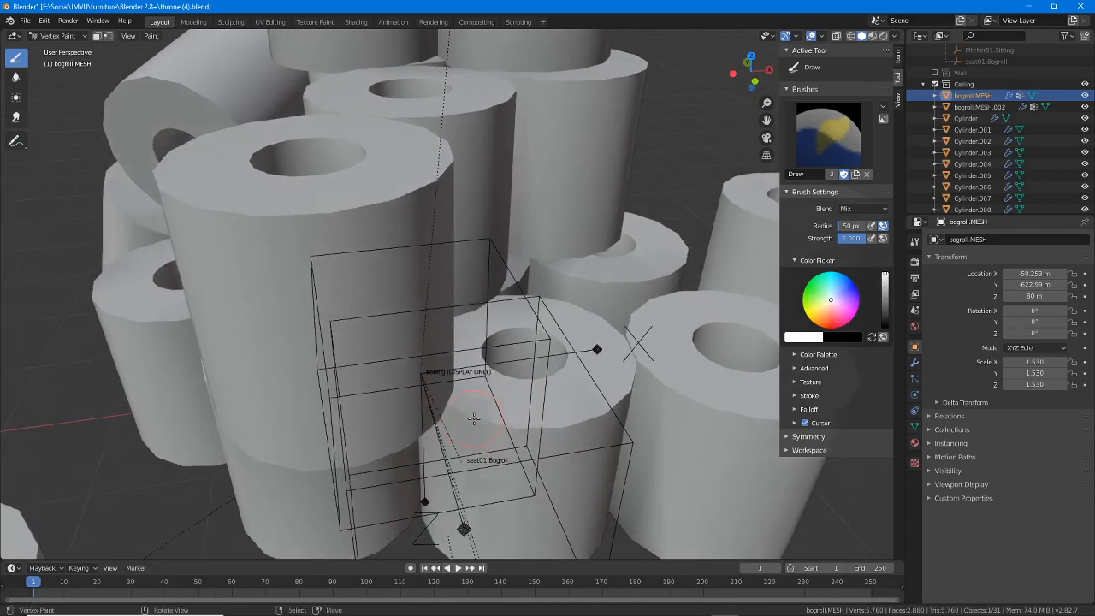
middle_drag(582, 419, 633, 411)
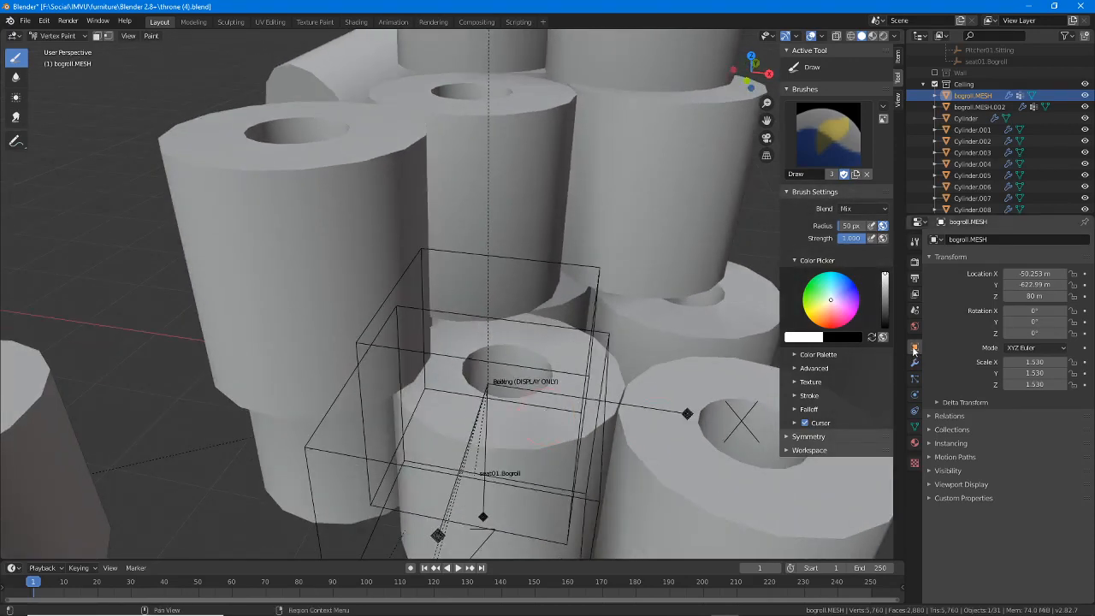
click(930, 484)
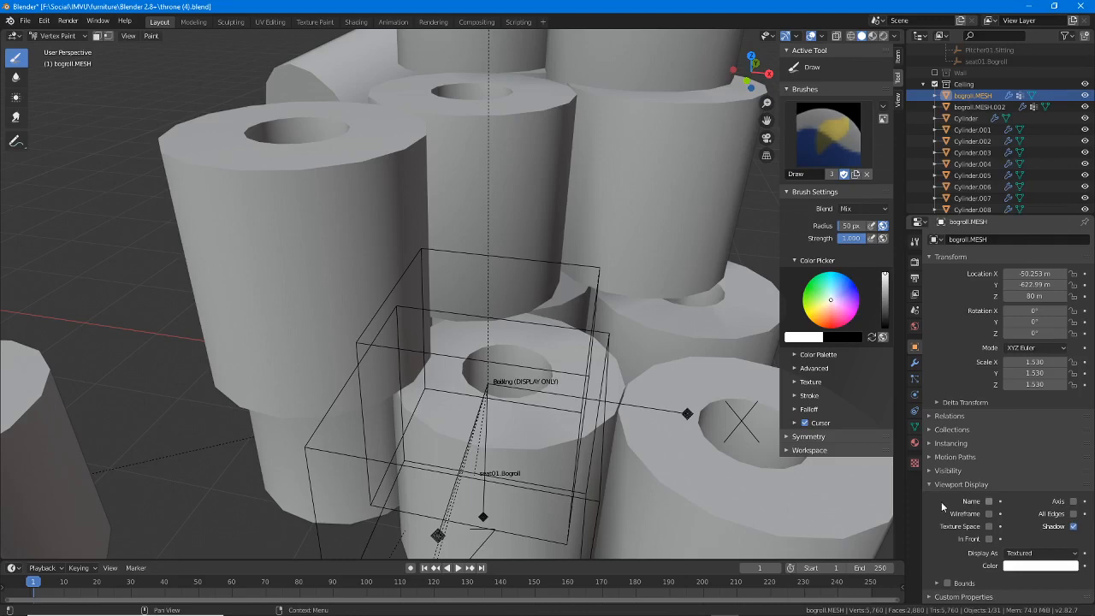
click(989, 513)
- Examine the edges and the contact areas between the stacked rolls from all sides of the pile
middle_drag(655, 481, 438, 393)
middle_drag(525, 387, 331, 389)
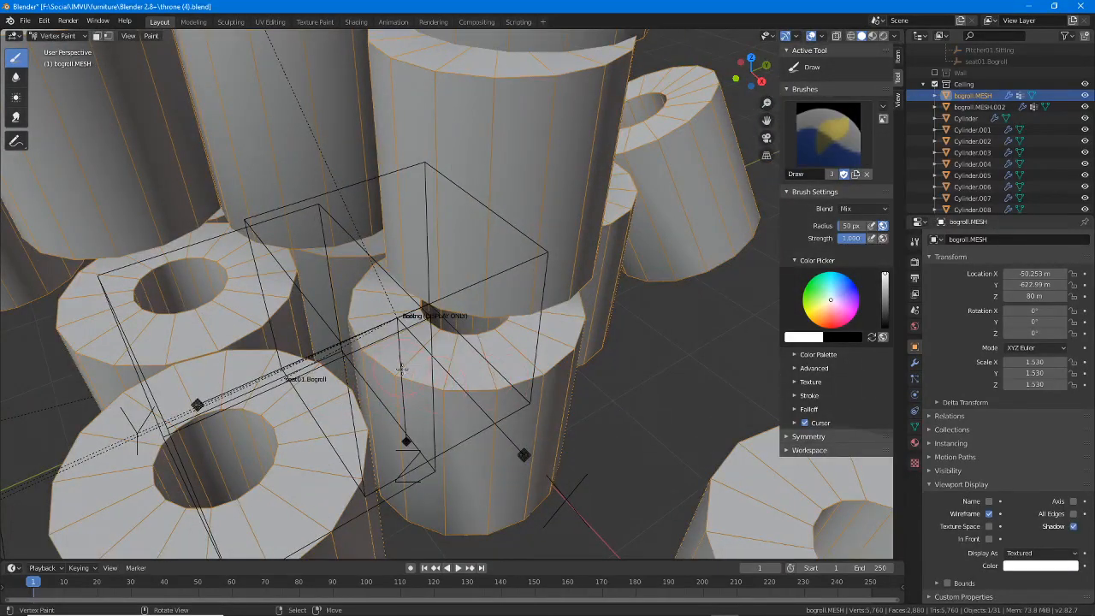
middle_drag(494, 396, 463, 382)
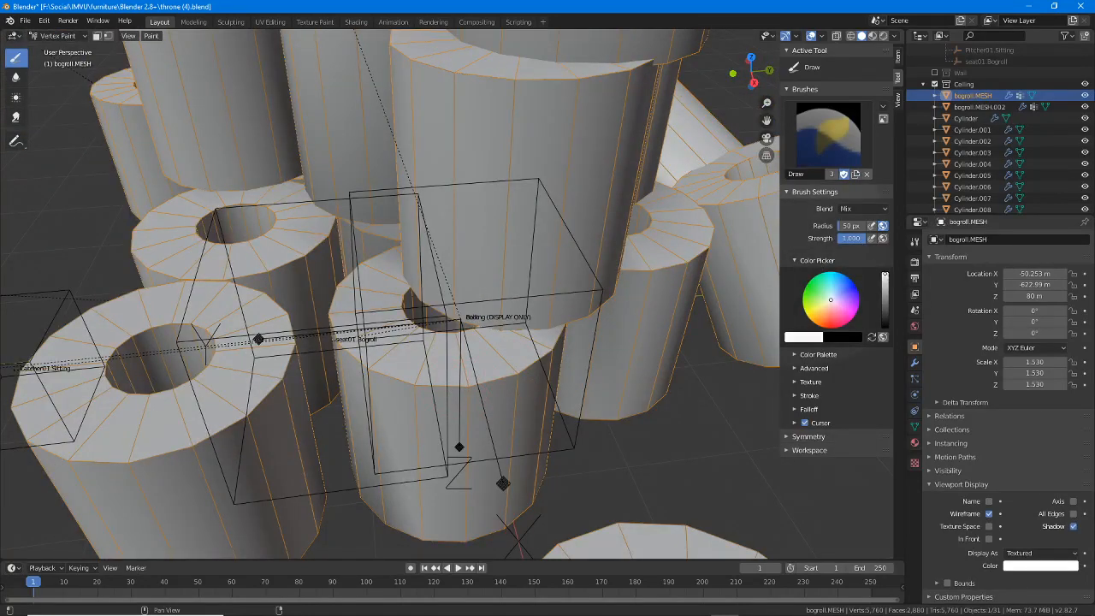
middle_drag(429, 388, 501, 387)
mouse_move(426, 380)
middle_down()
mouse_move(457, 375)
mouse_move(428, 372)
mouse_move(441, 393)
middle_up()
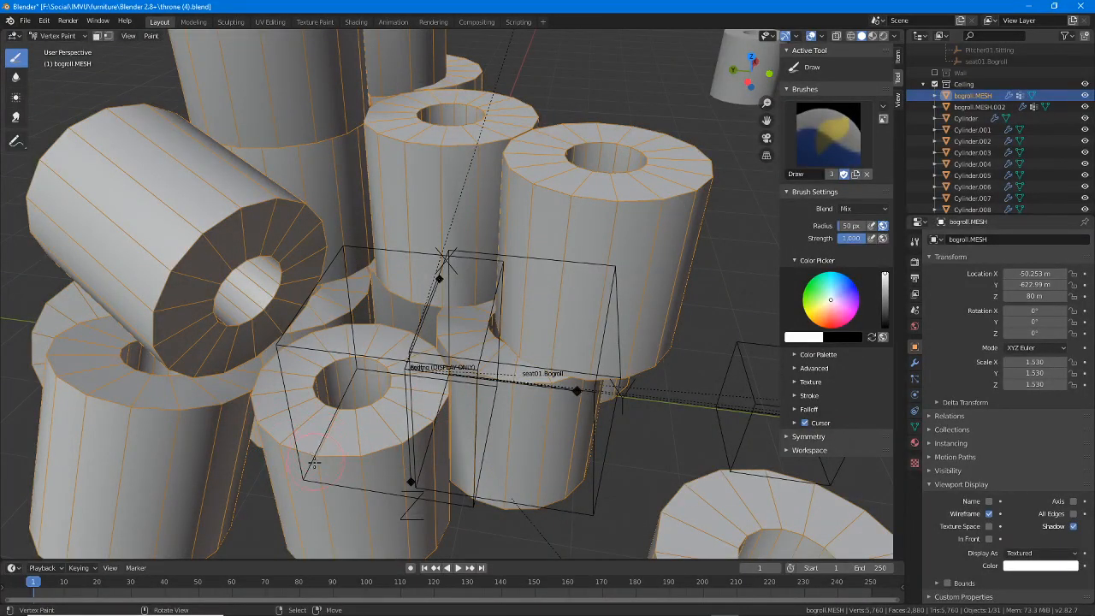
middle_drag(318, 484, 366, 447)
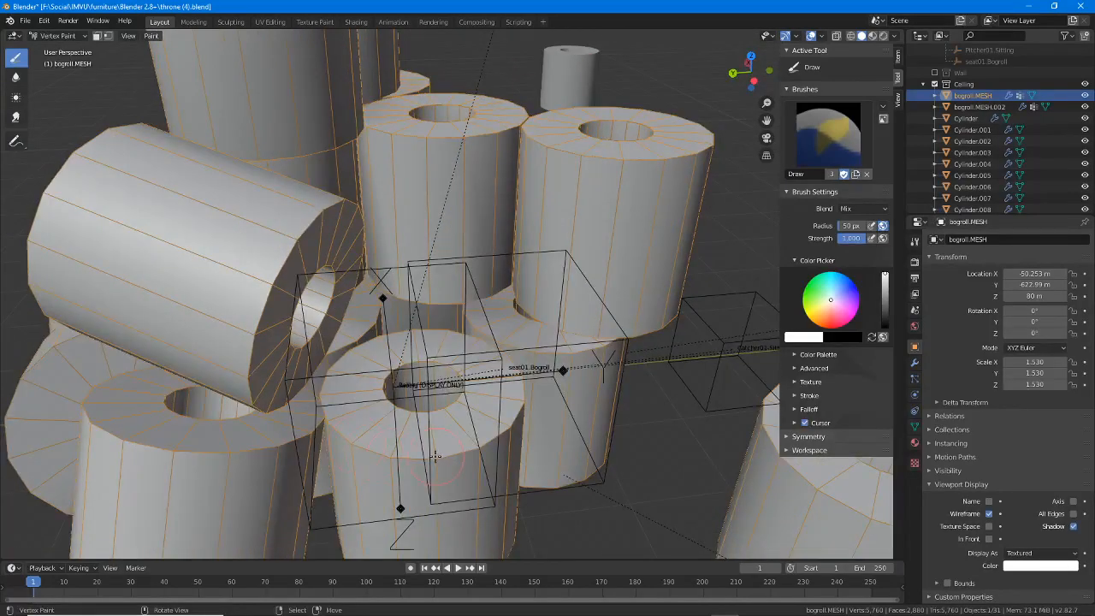
middle_drag(435, 456, 389, 386)
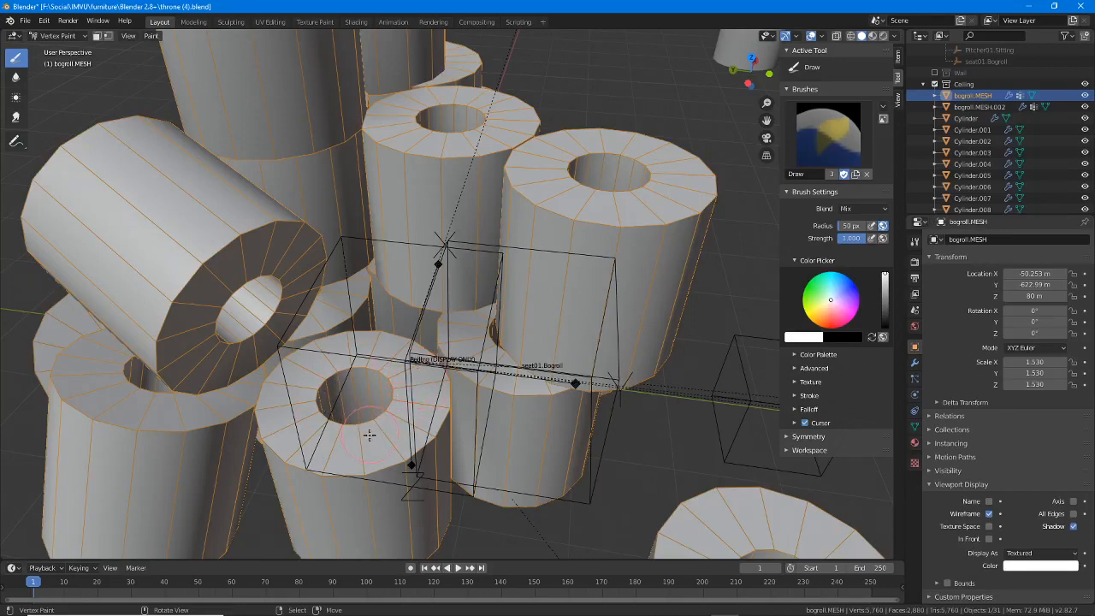
middle_drag(368, 435, 547, 409)
middle_drag(446, 422, 626, 374)
middle_drag(536, 395, 471, 255)
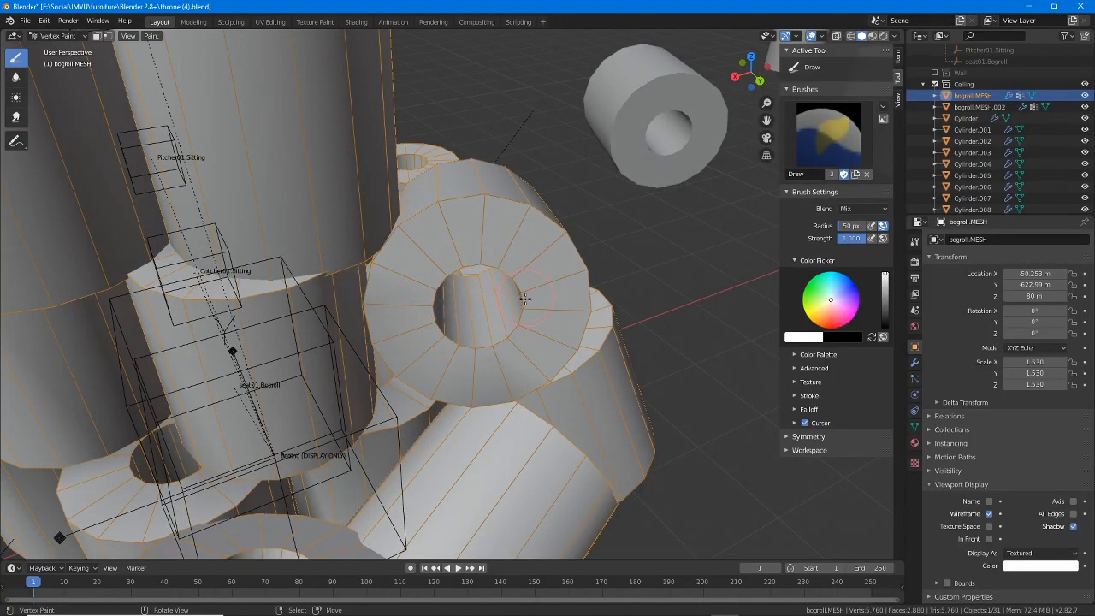
middle_drag(476, 355, 431, 278)
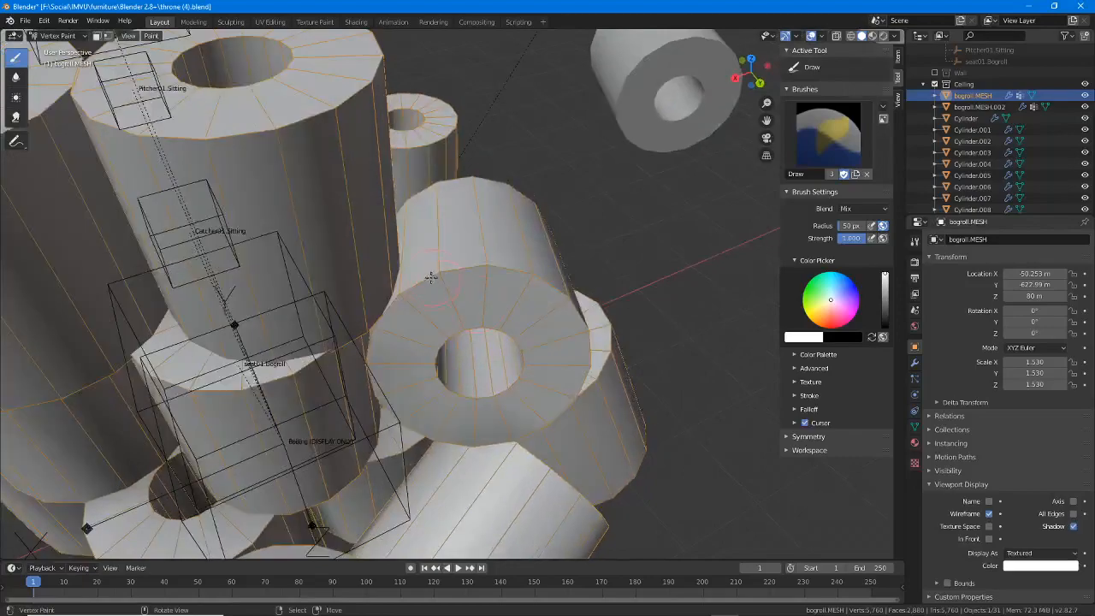
middle_drag(534, 291, 436, 245)
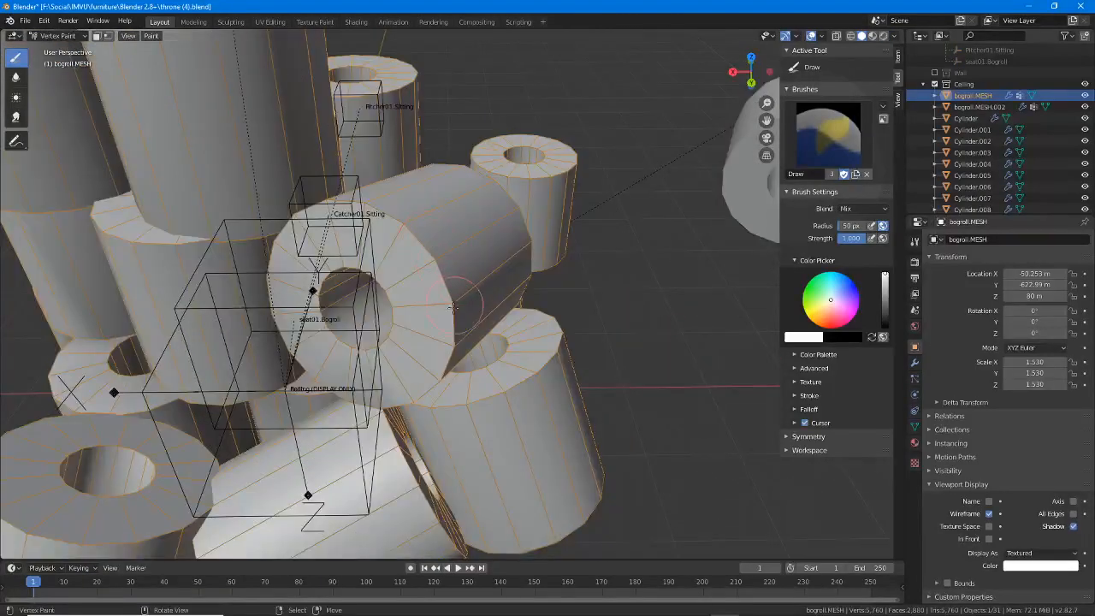
middle_drag(448, 330, 402, 296)
scroll(455, 303, up, 1)
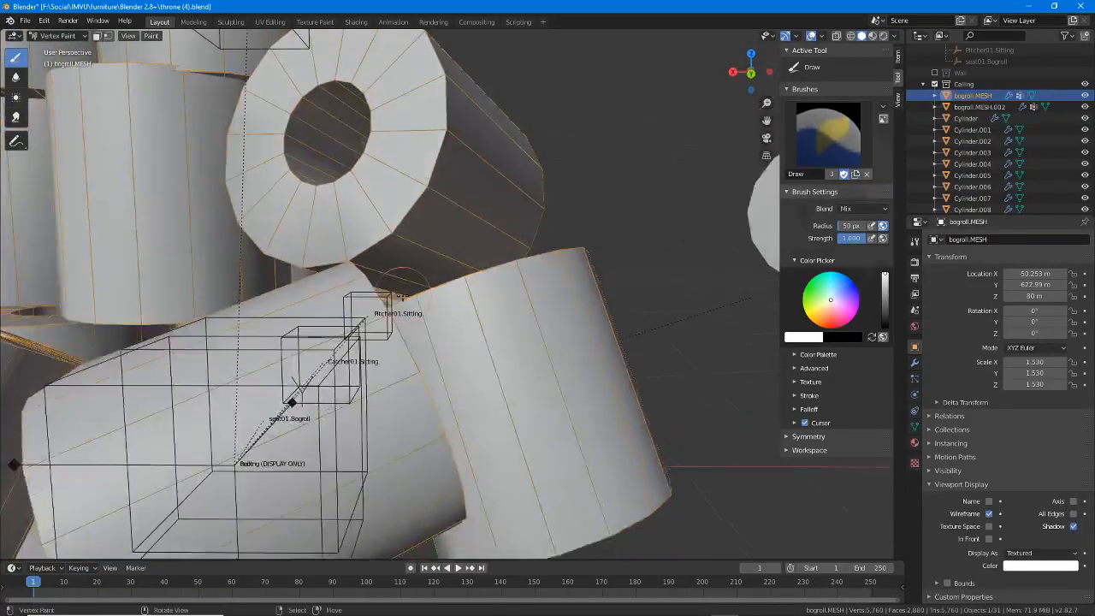
middle_drag(372, 254, 442, 233)
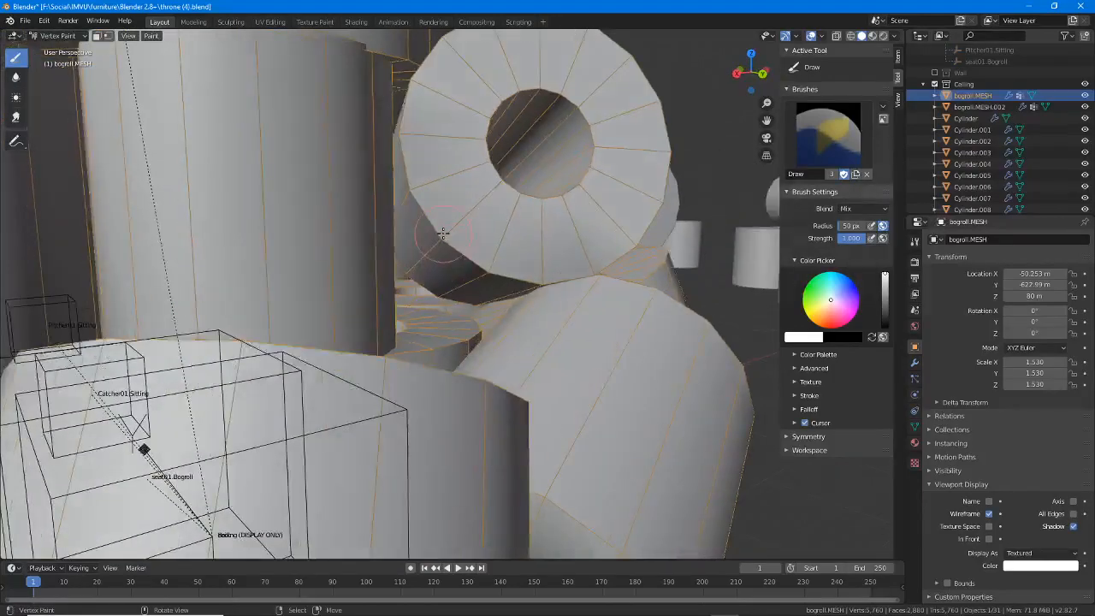
middle_drag(410, 141, 458, 209)
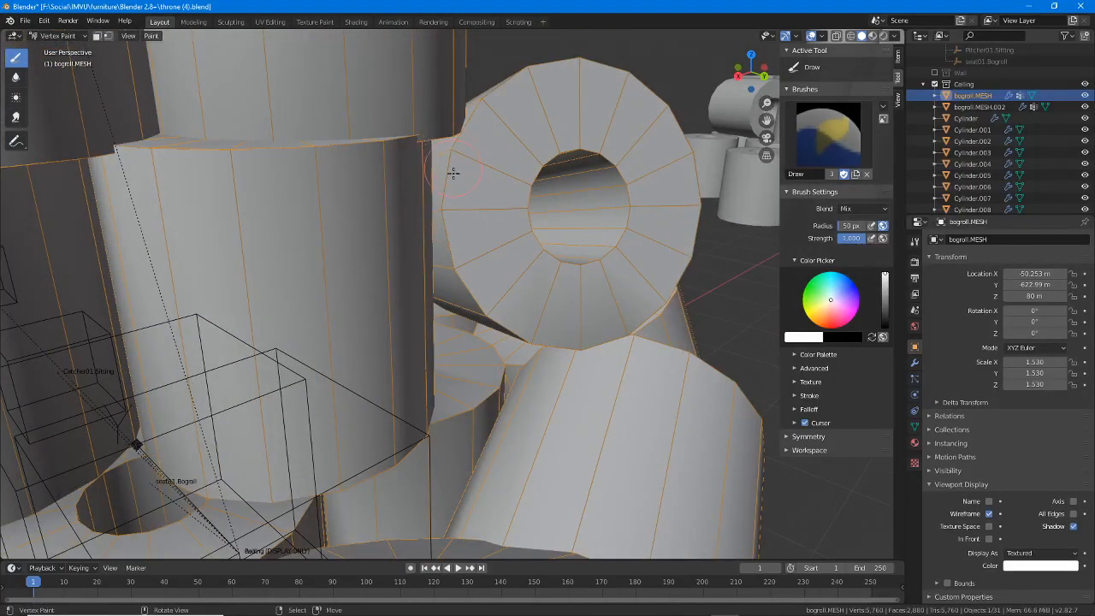
mouse_move(497, 289)
middle_down()
mouse_move(513, 257)
mouse_move(436, 252)
mouse_move(448, 262)
mouse_move(437, 251)
mouse_move(399, 272)
mouse_move(479, 289)
middle_up()
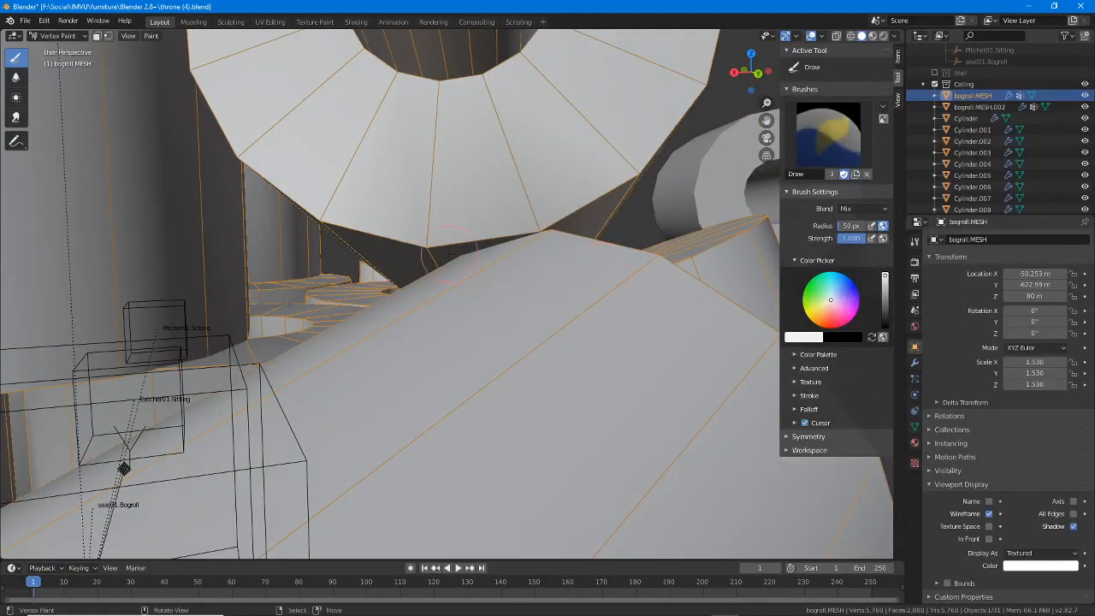
mouse_move(519, 233)
middle_down()
mouse_move(442, 350)
mouse_move(492, 417)
mouse_move(623, 396)
mouse_move(598, 400)
middle_up()
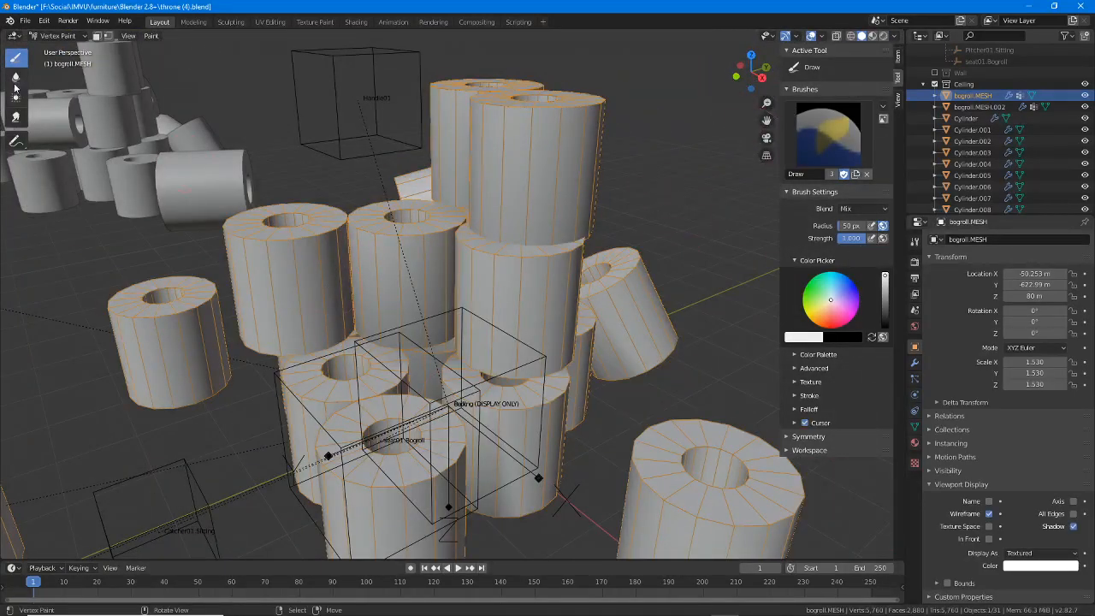
- Return the roll pile to Object Mode and show the viewport in Material Preview shading
click(58, 36)
click(61, 53)
scroll(133, 126, down, 4)
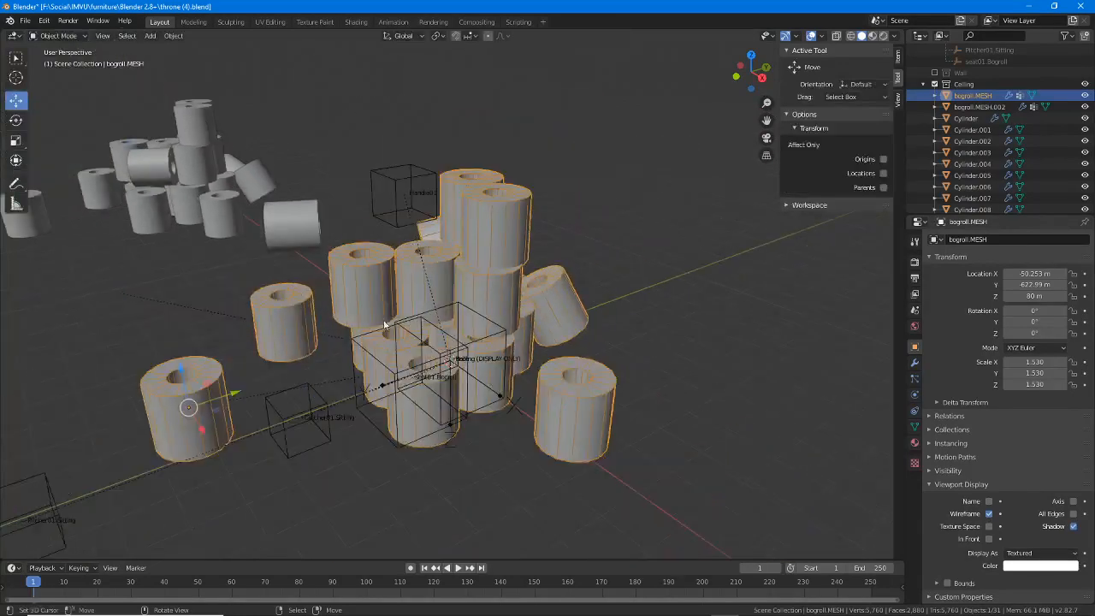
click(872, 36)
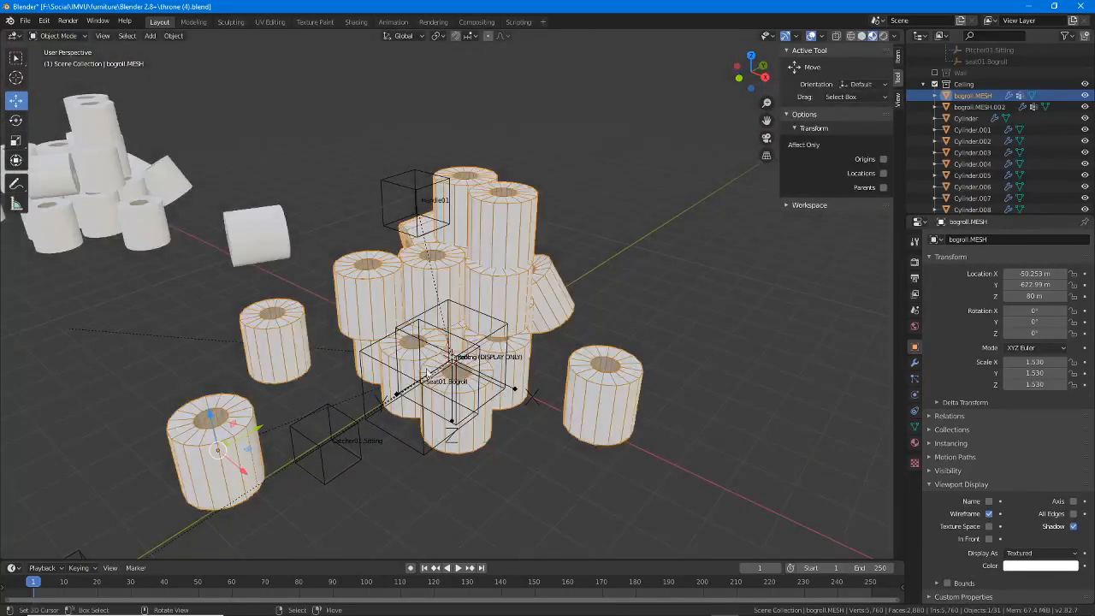
scroll(405, 396, up, 2)
shift+middle_drag(342, 400, 571, 374)
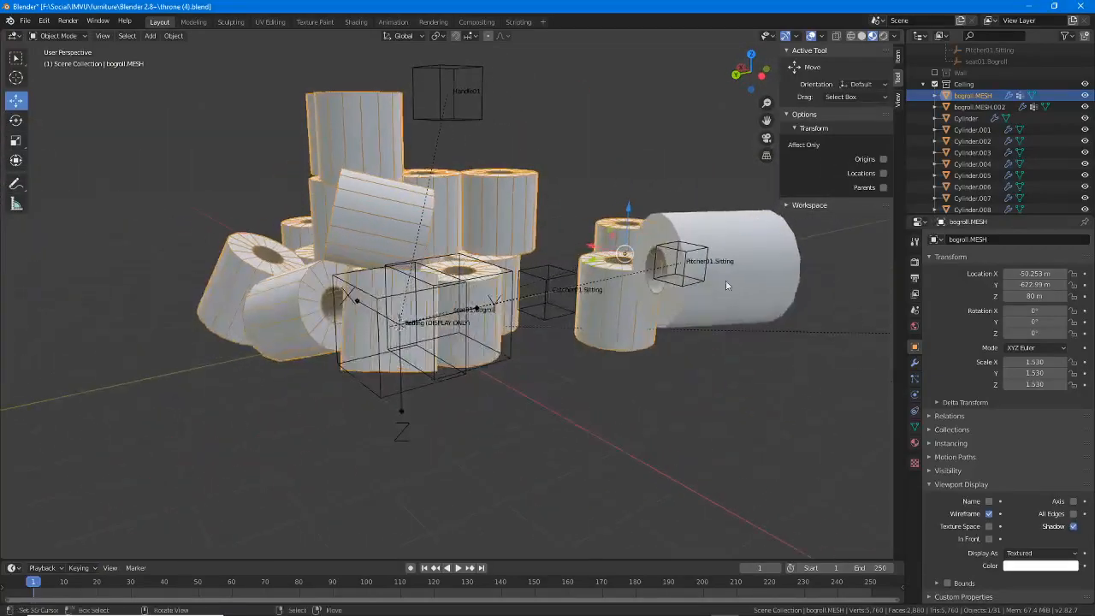
- Move the separate sideways roll, bogroll.MESH.002, 700 m along the global X axis into the pile
click(774, 253)
middle_drag(773, 253, 581, 303)
scroll(447, 304, down, 2)
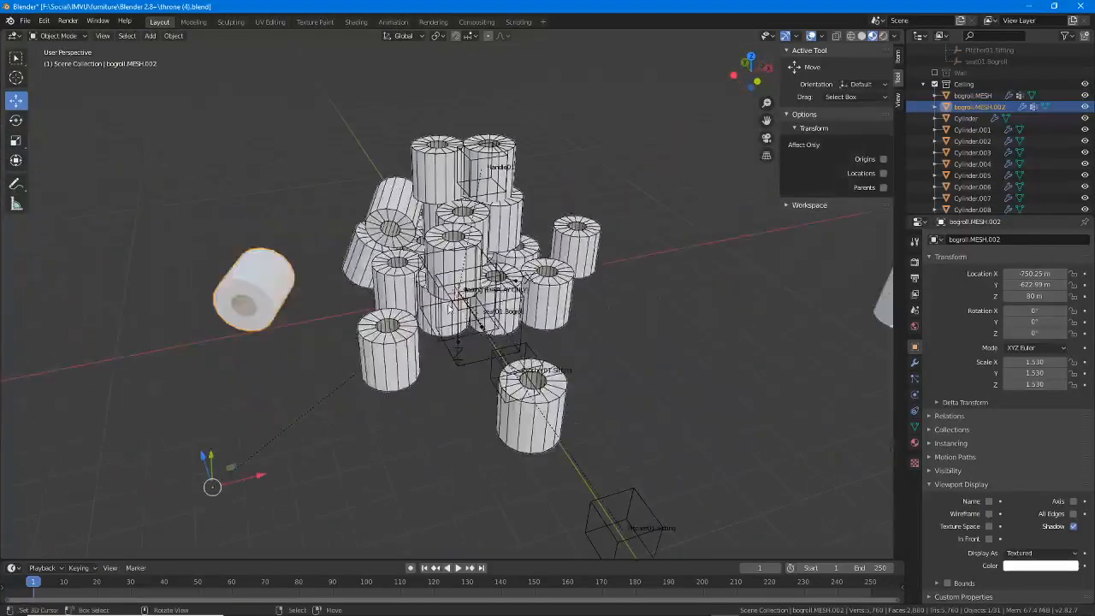
middle_drag(432, 305, 412, 300)
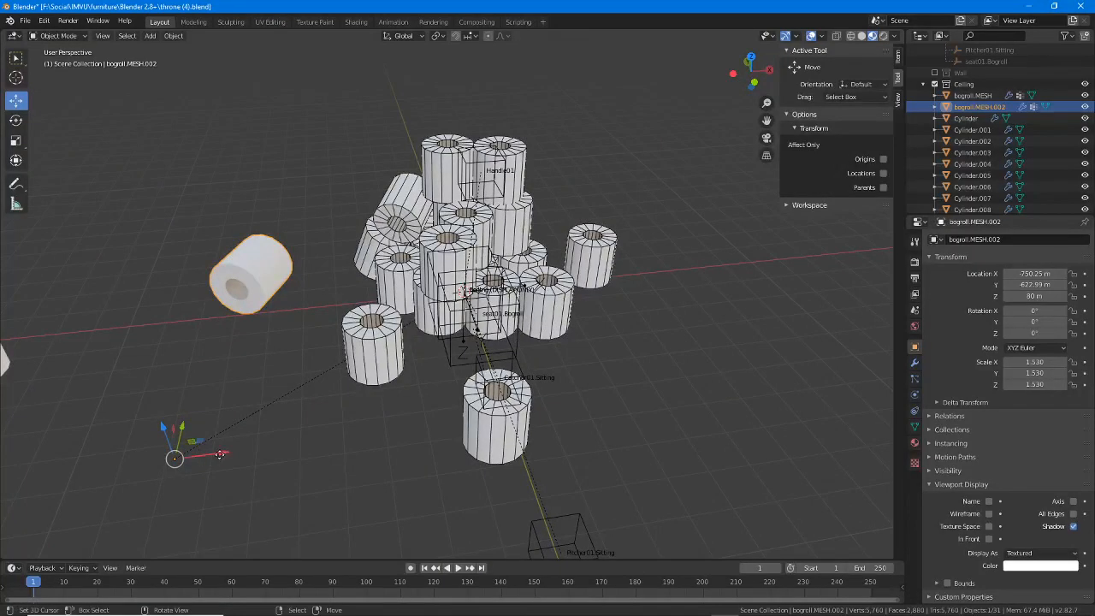
drag(220, 454, 532, 408)
middle_drag(533, 408, 455, 364)
scroll(455, 364, up, 3)
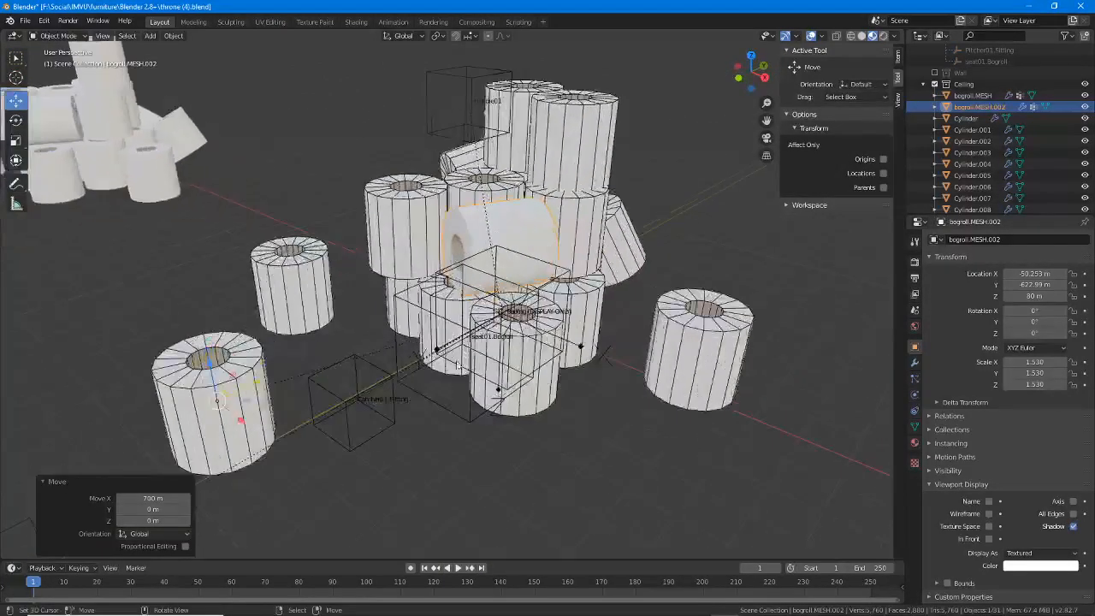
- Join the sideways roll into bogroll.MESH and switch the combined mesh to Vertex Paint mode
shift+right_click(241, 407)
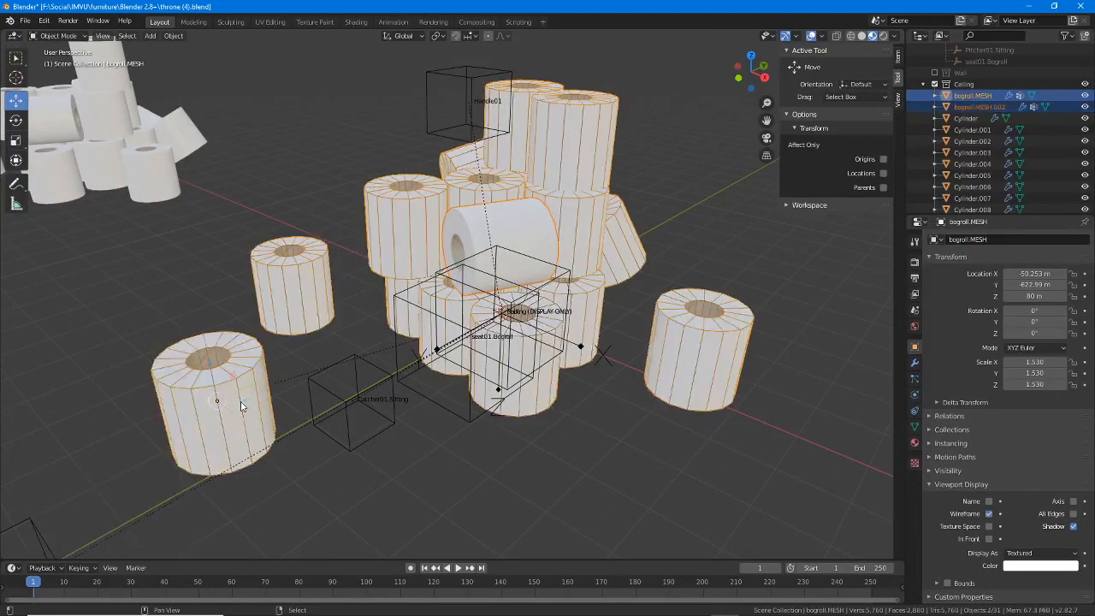
key(ctrl+j)
scroll(476, 275, up, 3)
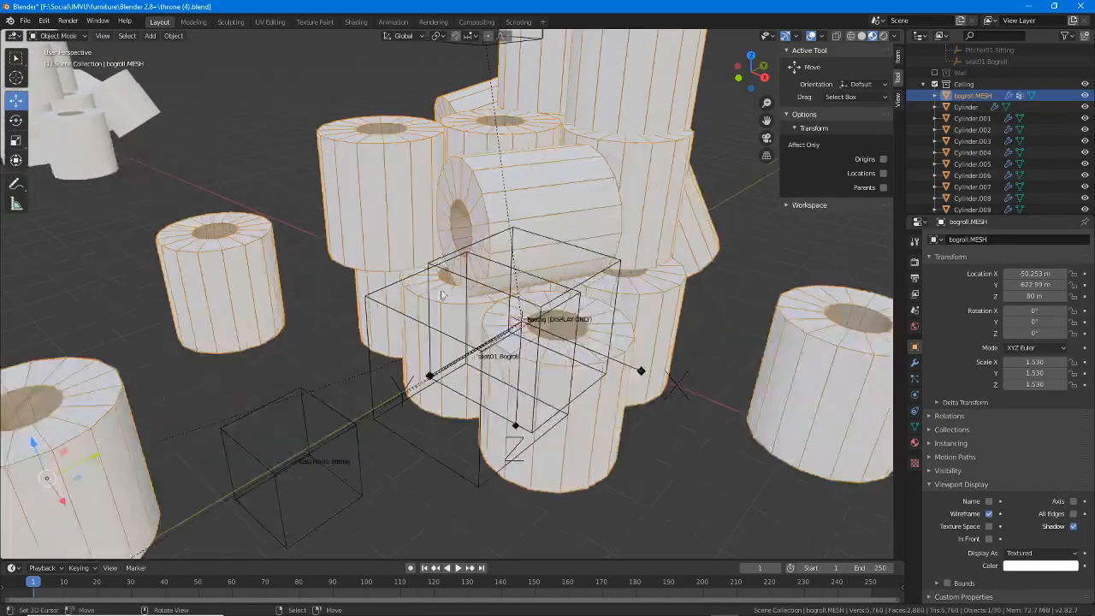
middle_drag(477, 275, 548, 251)
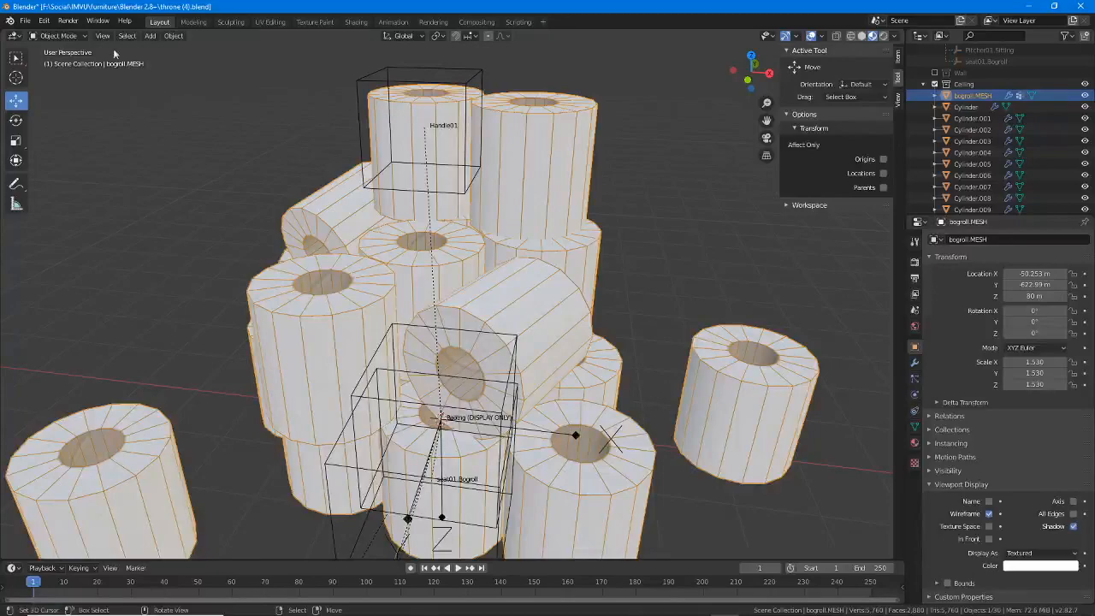
click(58, 36)
click(52, 90)
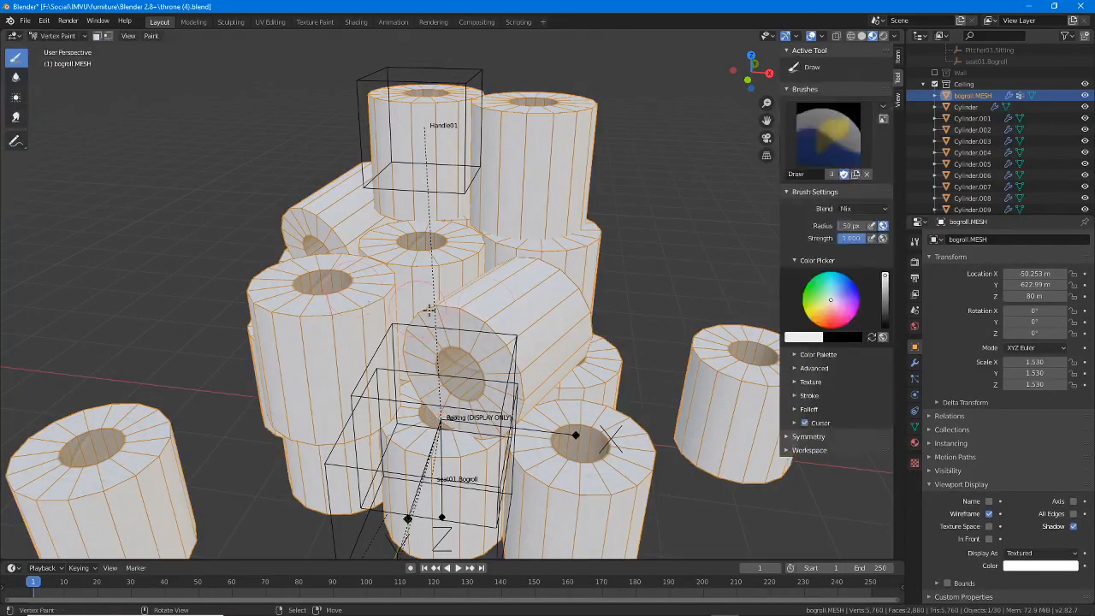
- Examine the sideways roll and the surfaces it meets in the pile from several sides before painting
mouse_move(542, 337)
middle_down()
mouse_move(496, 245)
mouse_move(497, 202)
mouse_move(523, 323)
mouse_move(542, 350)
mouse_move(564, 374)
mouse_move(646, 383)
mouse_move(621, 364)
mouse_move(502, 394)
middle_up()
middle_drag(588, 476, 565, 417)
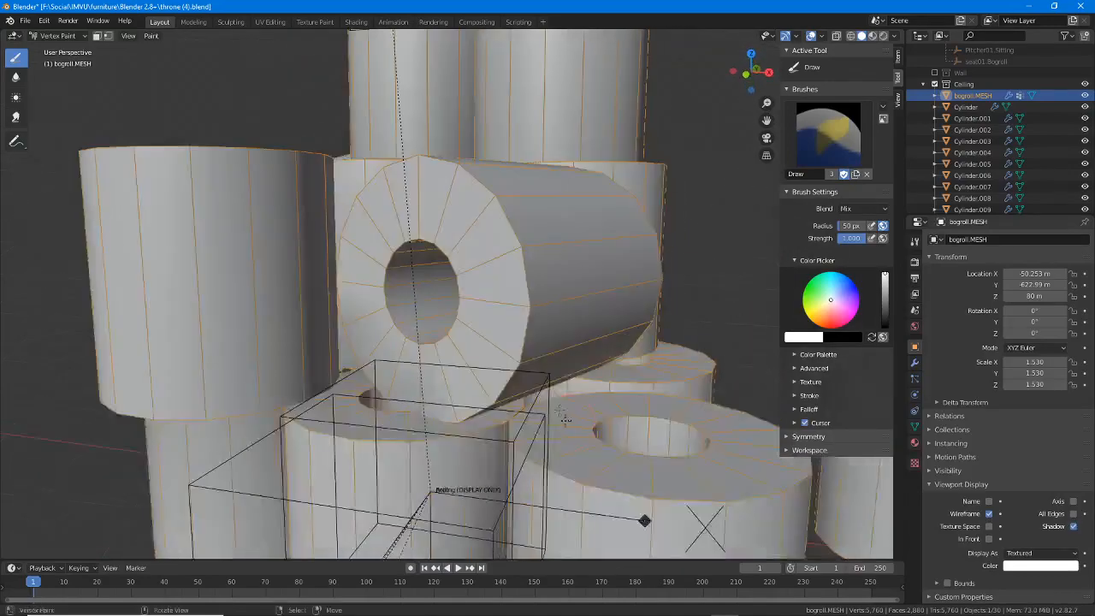
middle_drag(473, 383, 506, 388)
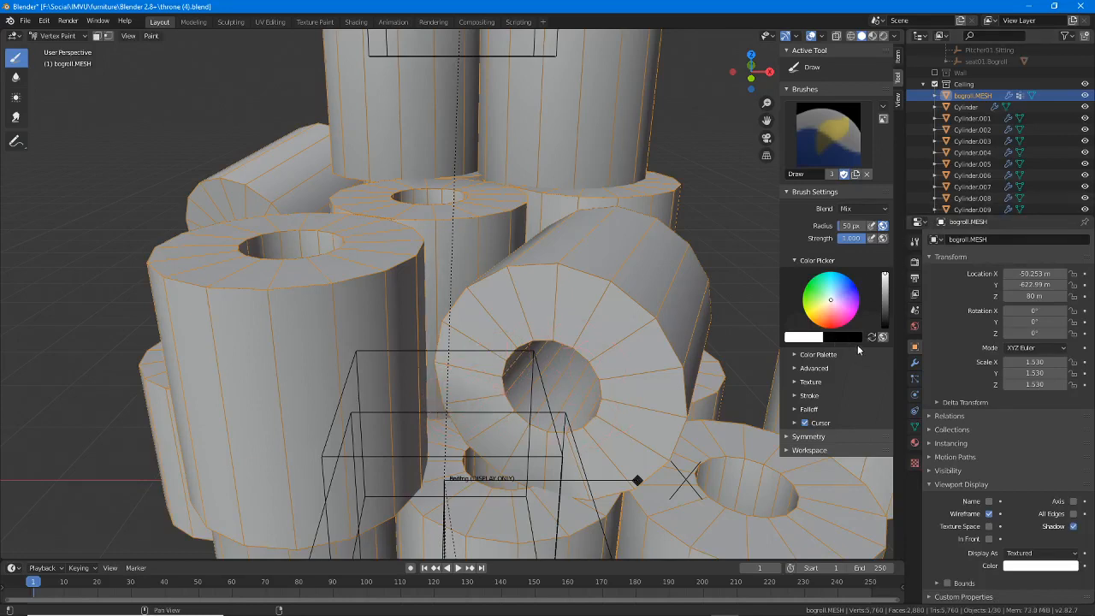
drag(885, 278, 885, 278)
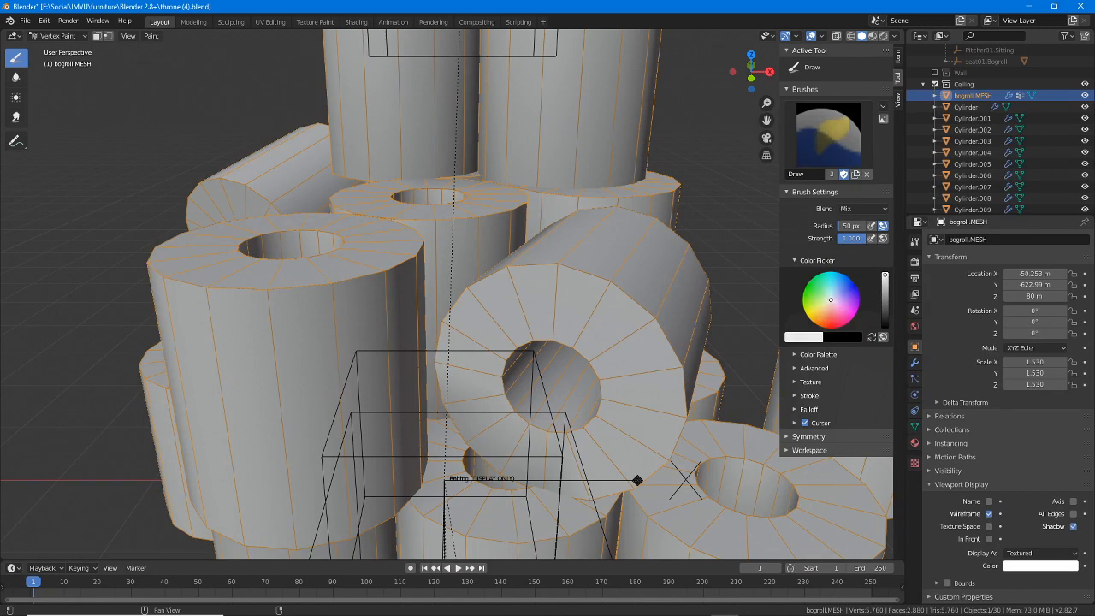
middle_drag(504, 420, 497, 409)
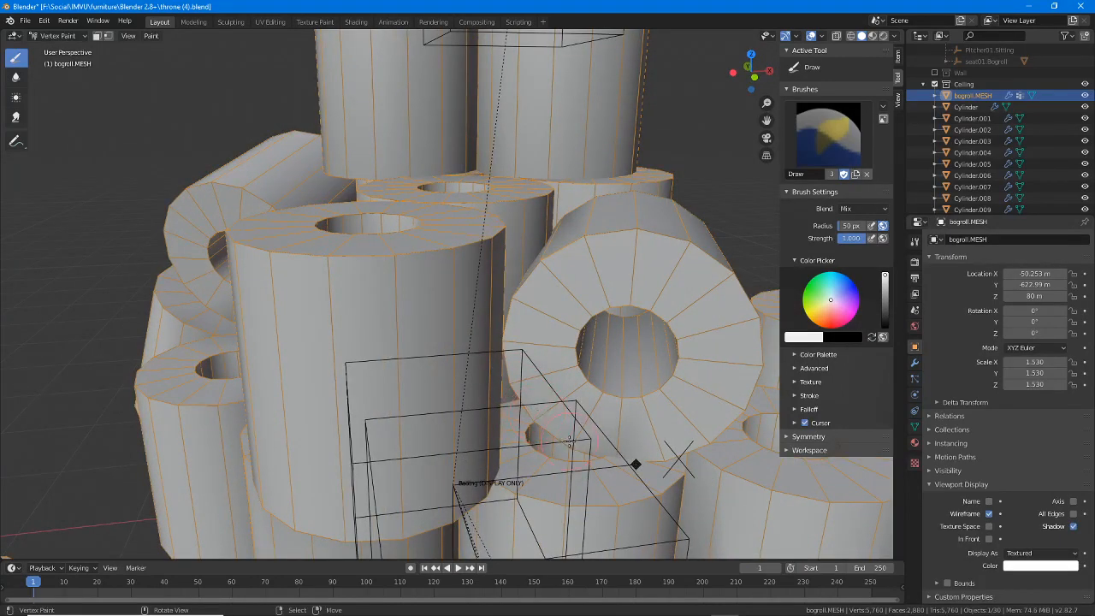
middle_drag(666, 385, 397, 350)
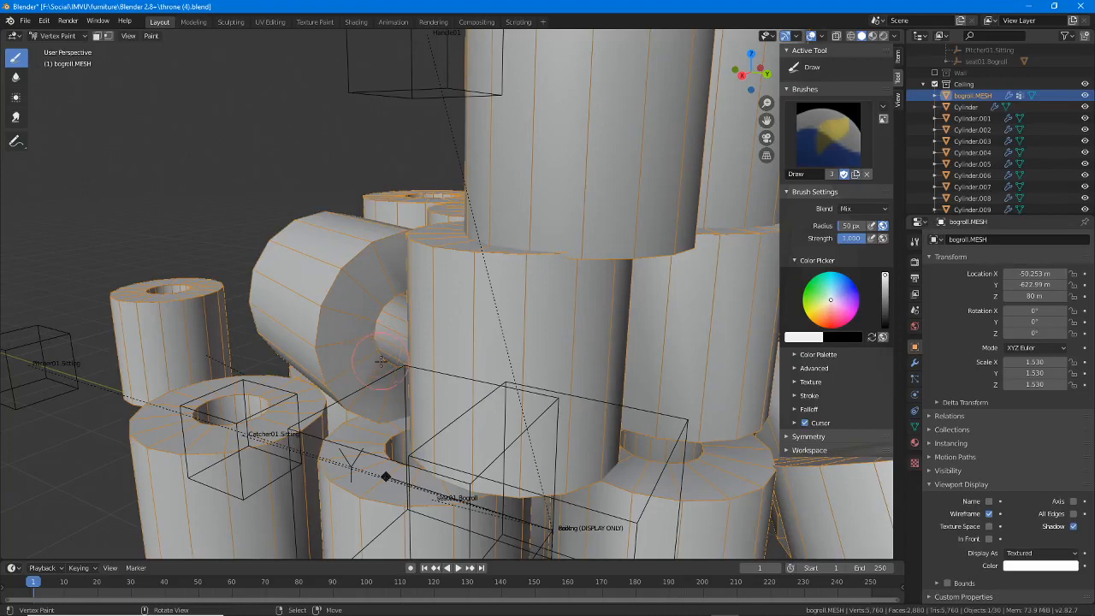
middle_drag(395, 368, 387, 250)
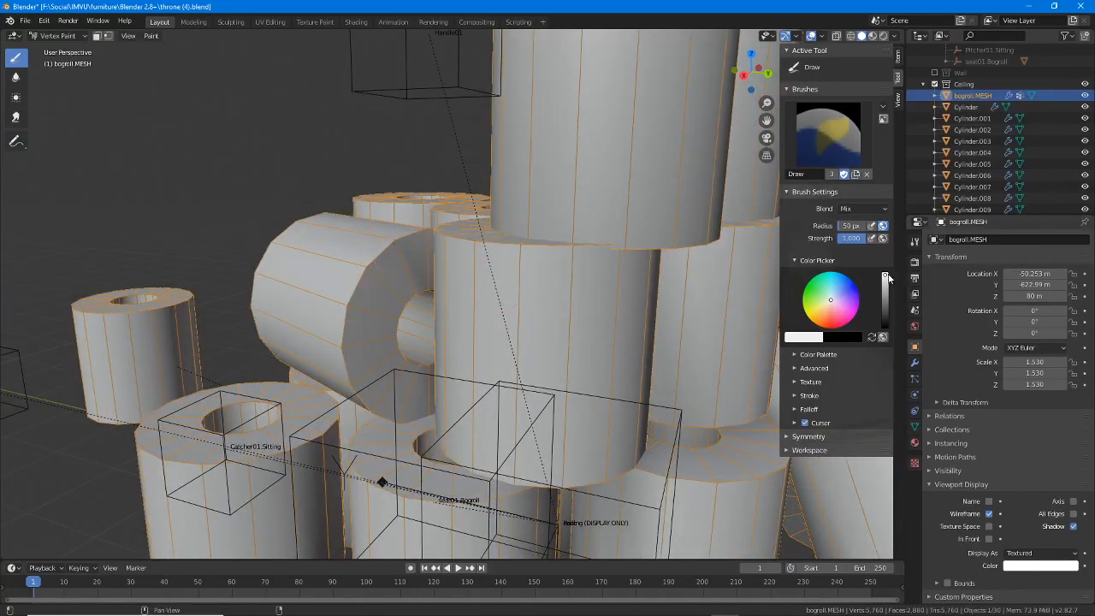
middle_drag(402, 342, 403, 304)
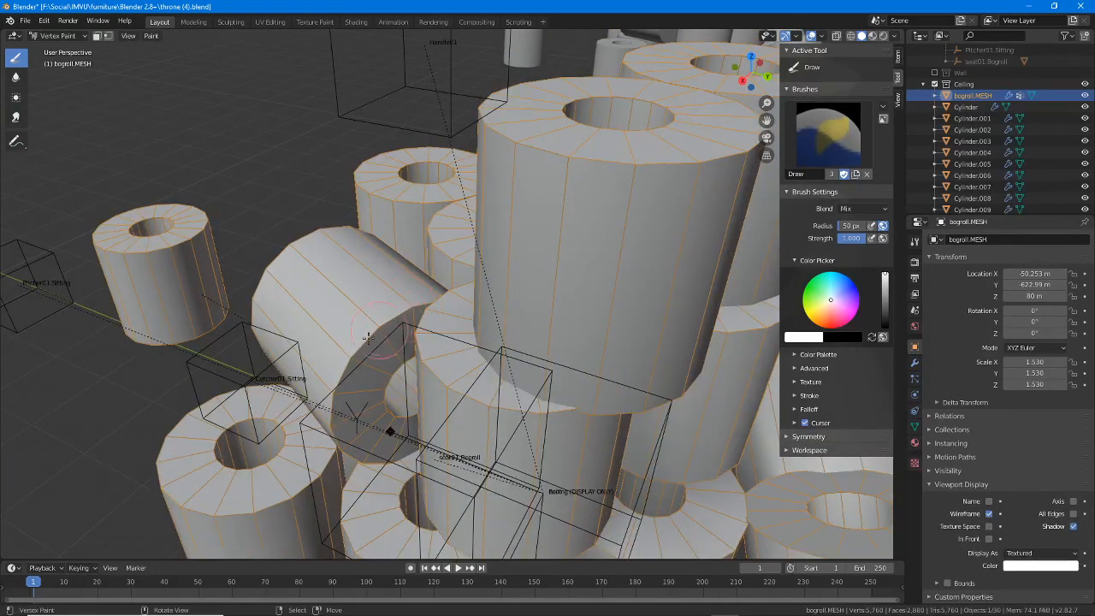
middle_drag(336, 395, 493, 292)
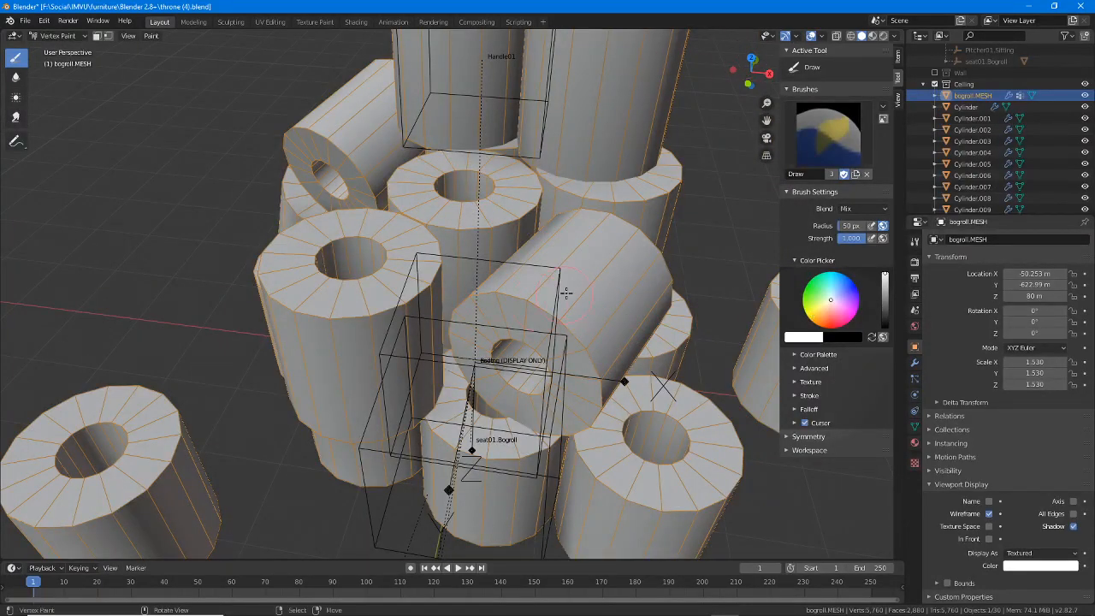
- Return the combined roll mesh to Object Mode, hide the sidebar, and show the viewport in Material Preview shading
key(n)
scroll(568, 289, down, 3)
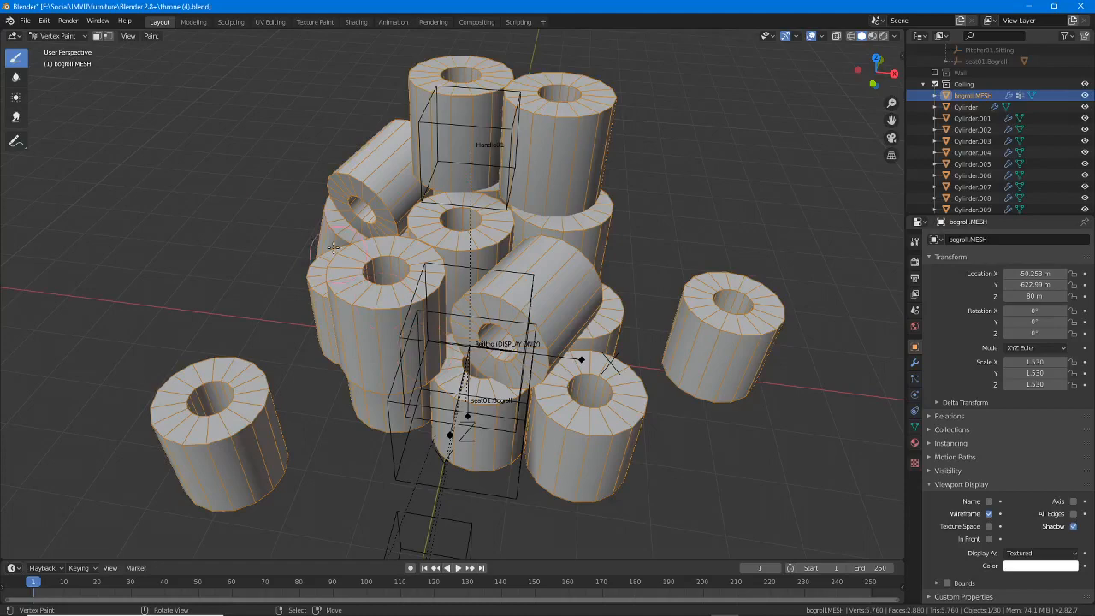
click(58, 36)
click(58, 48)
scroll(476, 303, down, 6)
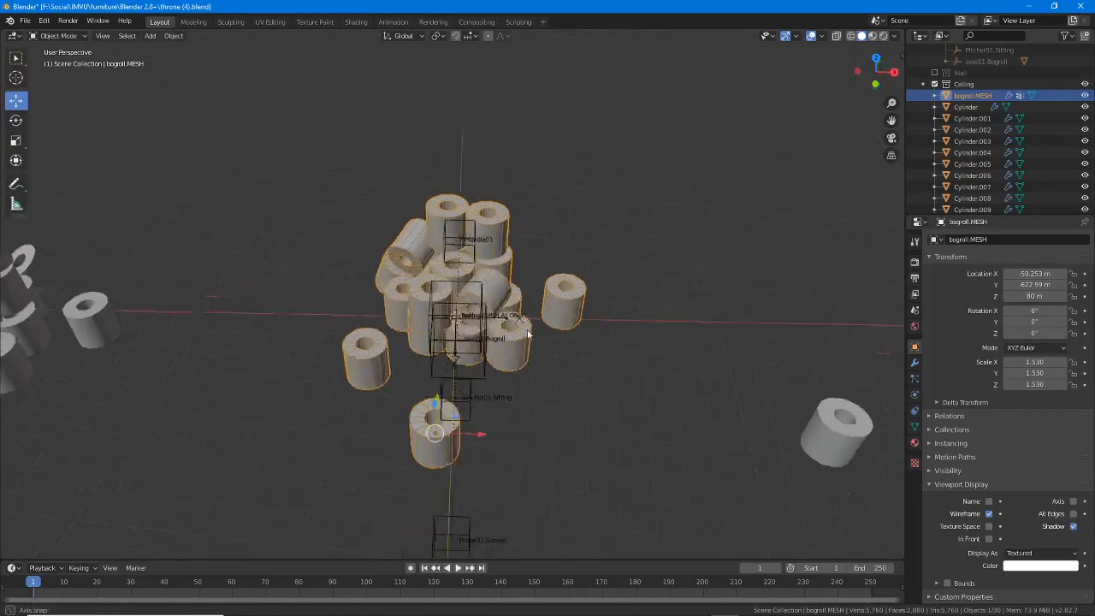
shift+middle_drag(592, 376, 442, 299)
scroll(350, 371, up, 2)
shift+middle_drag(330, 384, 479, 407)
click(871, 36)
shift+middle_drag(408, 307, 479, 322)
- Unhide the seated helper figure, HELPER_sitting.MESH, under seat01.Bogroll and select it
scroll(1009, 107, down, 15)
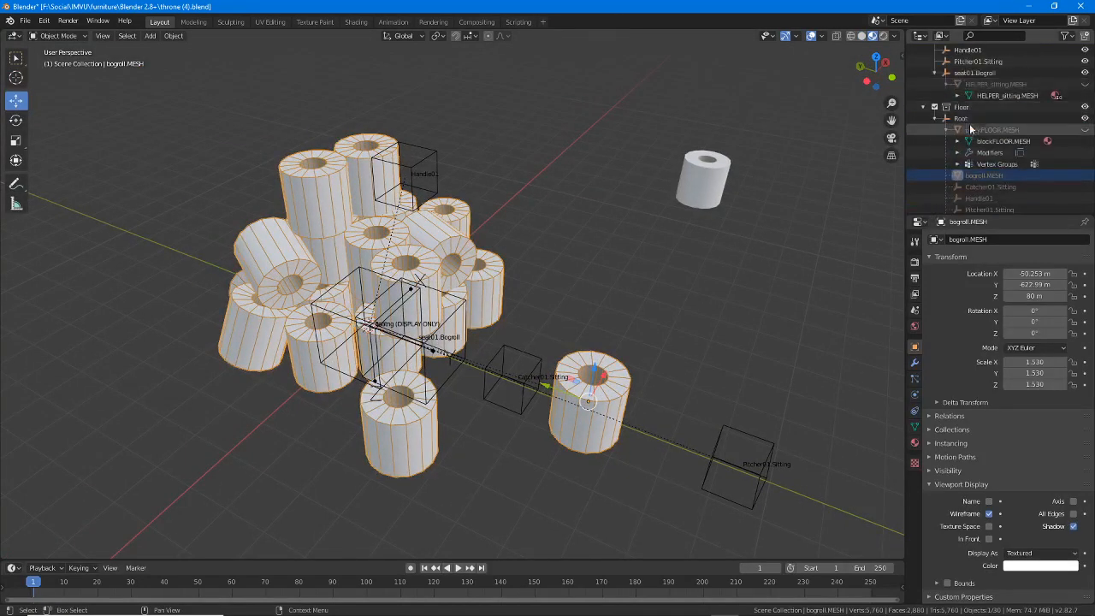
click(1085, 84)
mouse_move(482, 355)
middle_down()
mouse_move(501, 350)
mouse_move(466, 351)
mouse_move(469, 367)
middle_up()
click(537, 351)
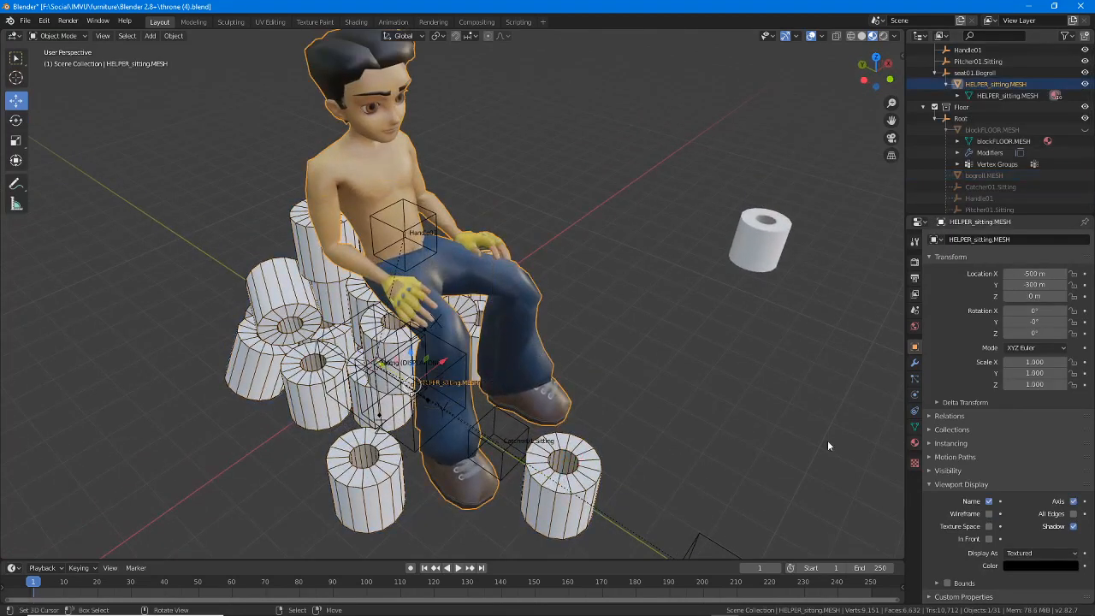
- Set Specular to 0 on the seated helper's UpperBody, skin, gloves and eyelashes materials
click(915, 443)
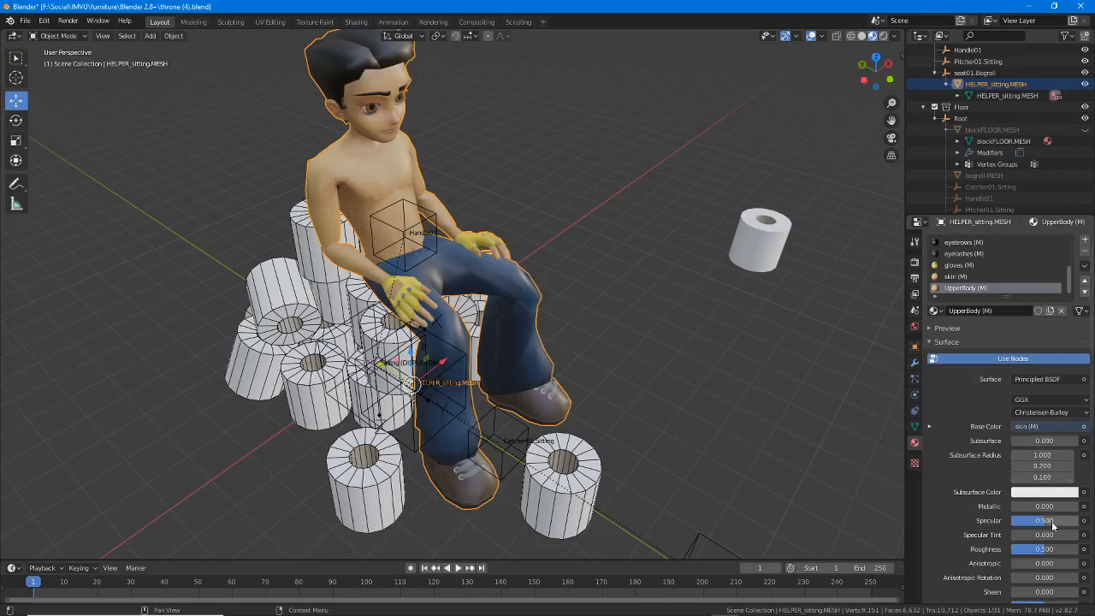
drag(1051, 521, 1016, 521)
click(969, 278)
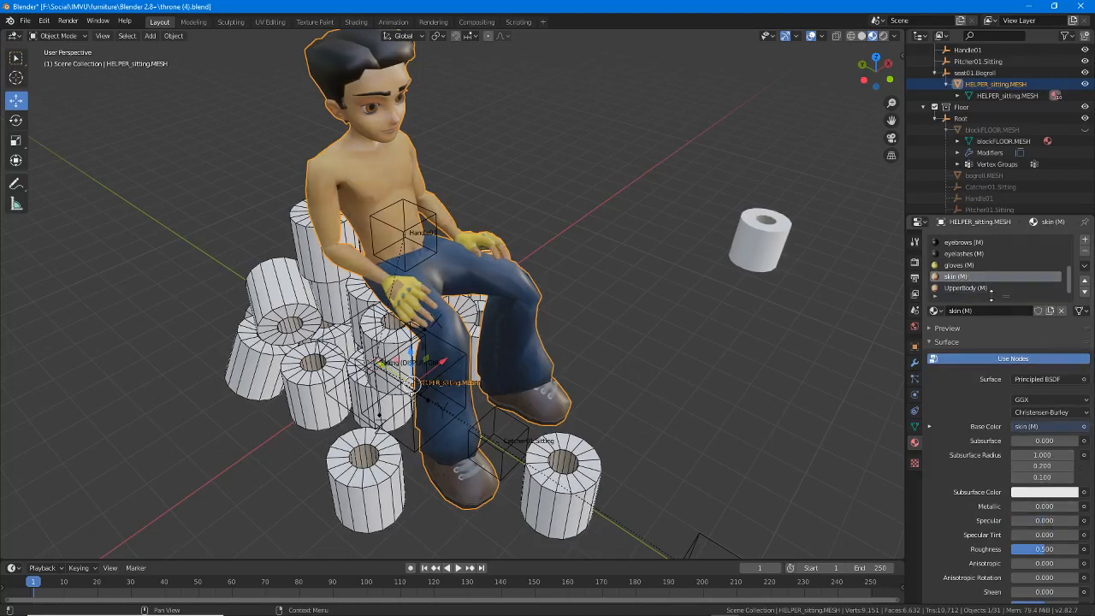
click(958, 265)
drag(1058, 523, 1014, 523)
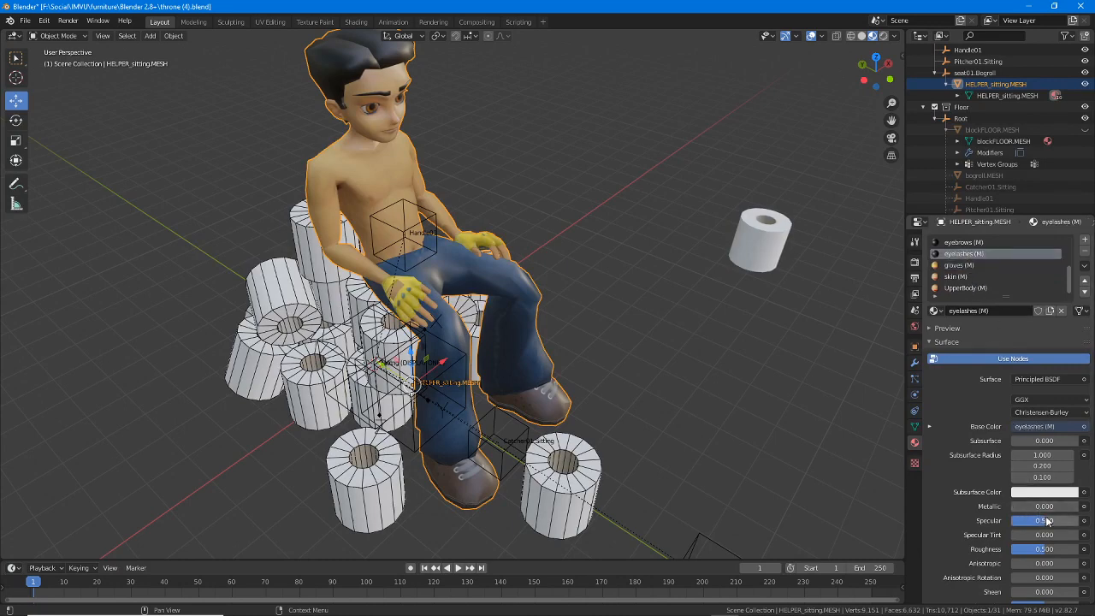
drag(1045, 521, 1014, 521)
- Set Specular to 0 on the seated helper's LowerBody, shoes, head and hair materials
scroll(975, 269, up, 5)
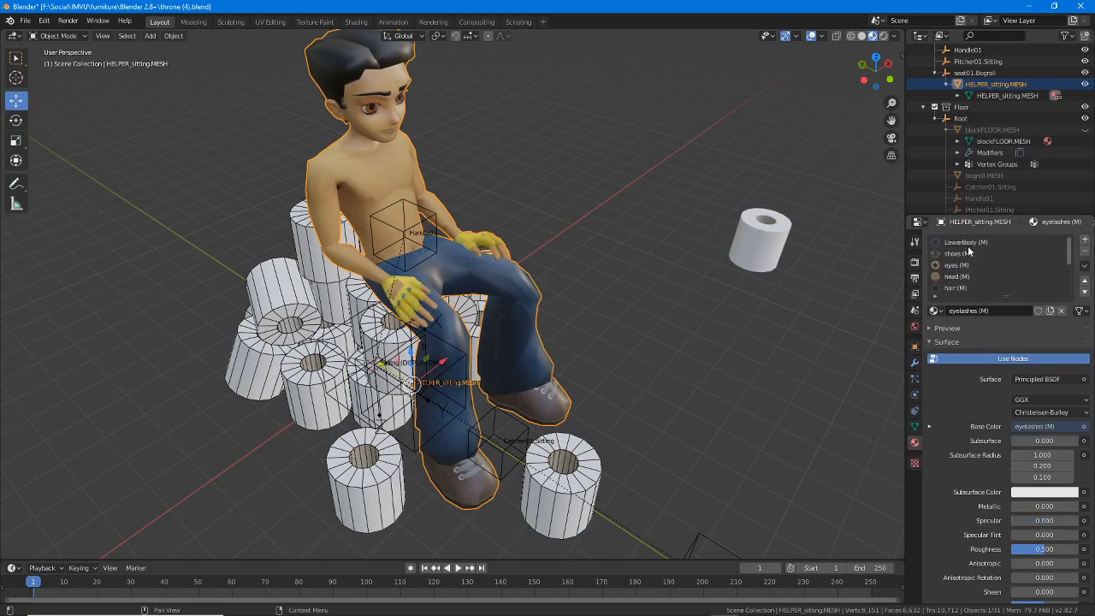
click(965, 242)
drag(1034, 521, 1013, 521)
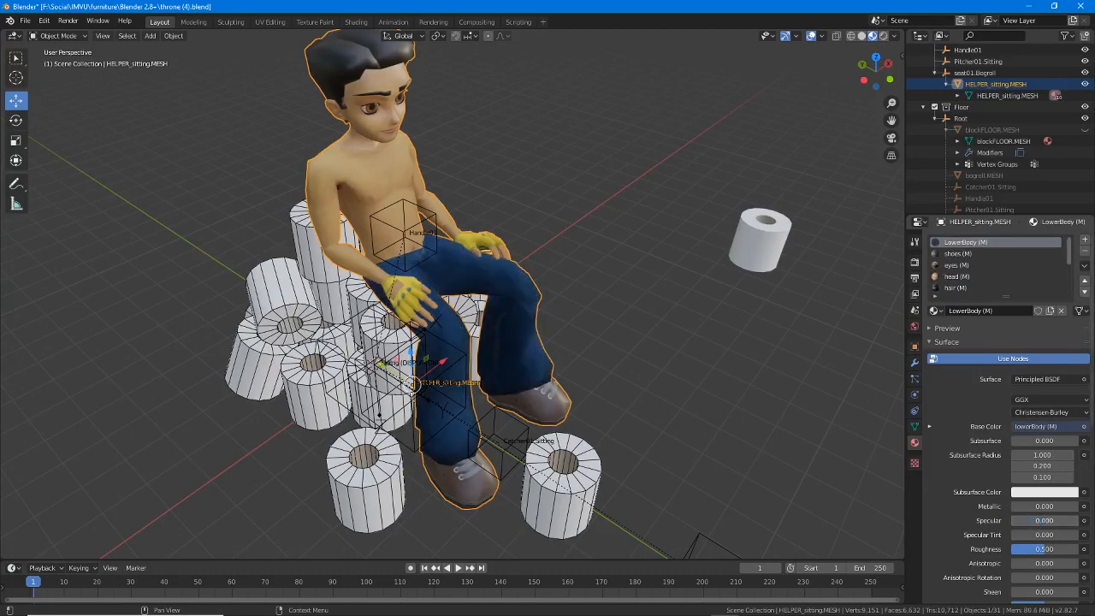
click(963, 254)
drag(1043, 521, 1018, 520)
click(957, 276)
click(955, 287)
middle_drag(567, 379, 578, 351)
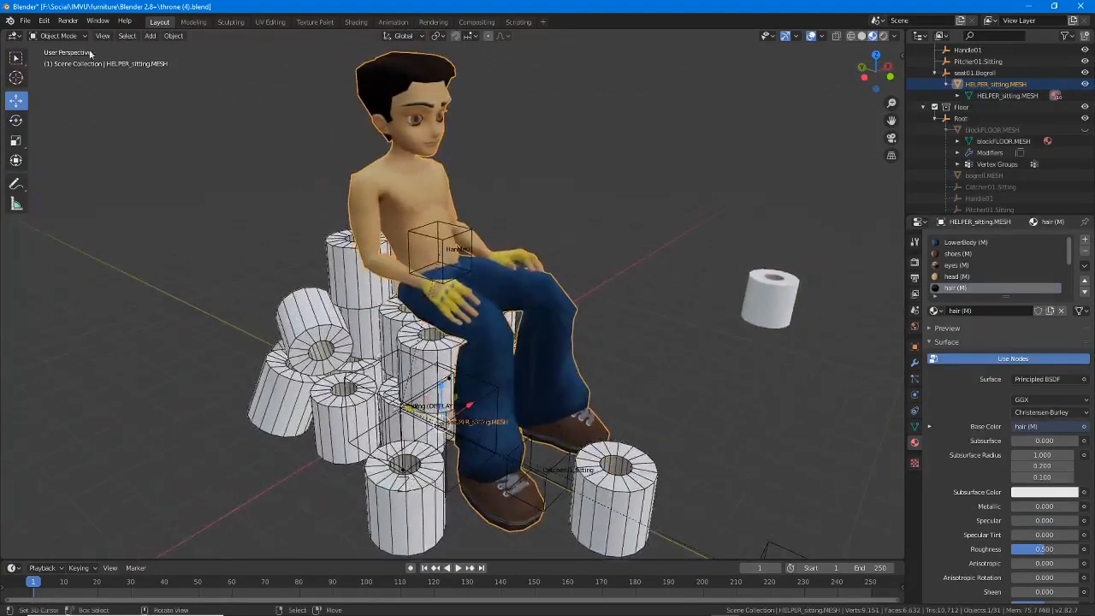
- Save the scene as a new file named throne (5).blend in the same folder
click(26, 21)
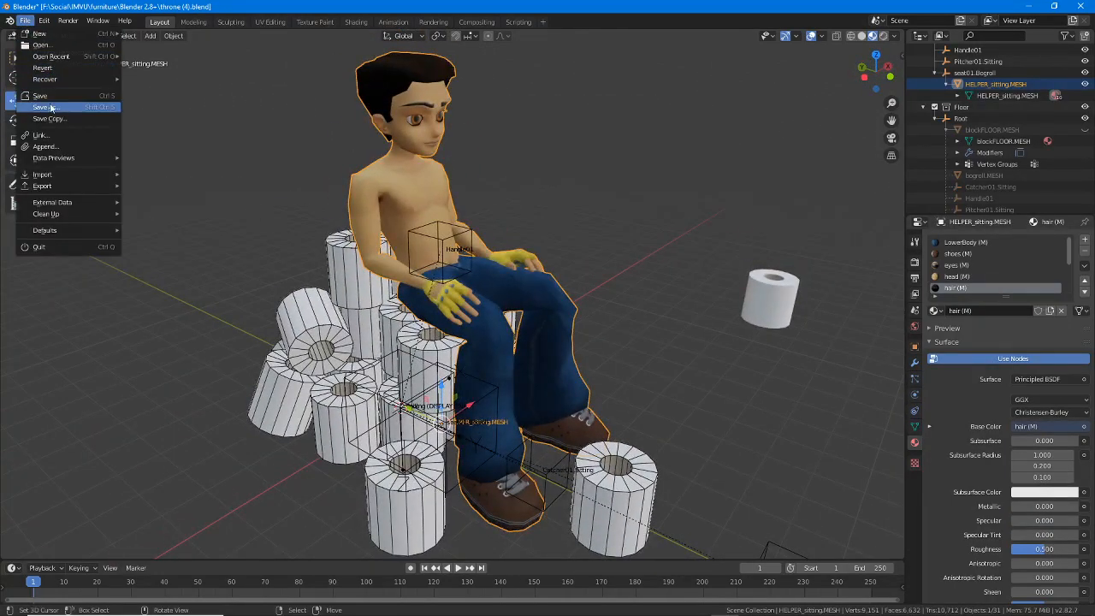
click(44, 107)
click(409, 540)
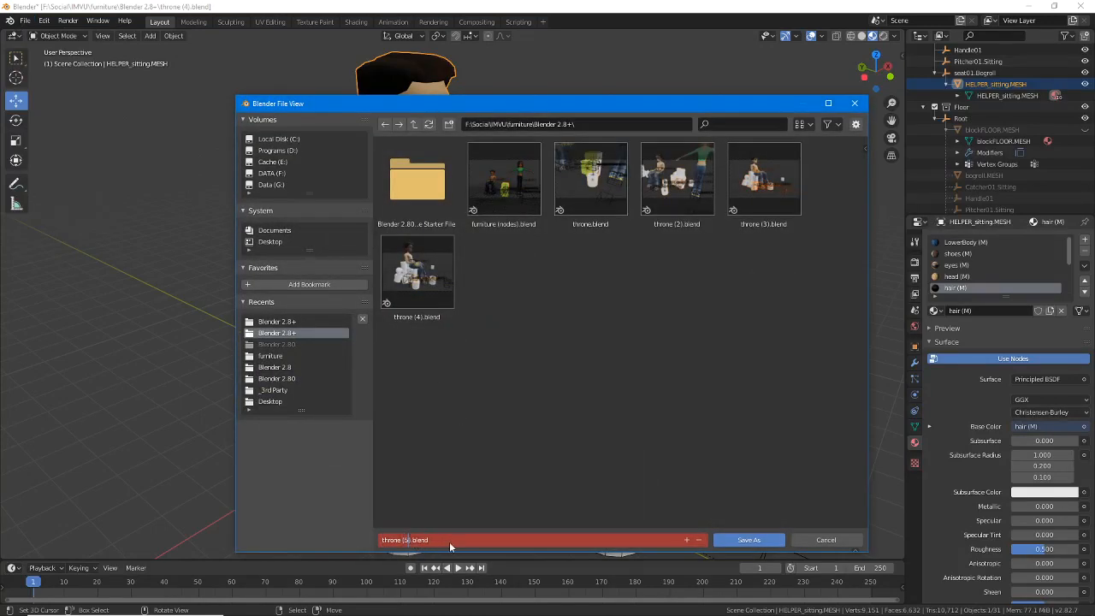
text(5)
key(Return)
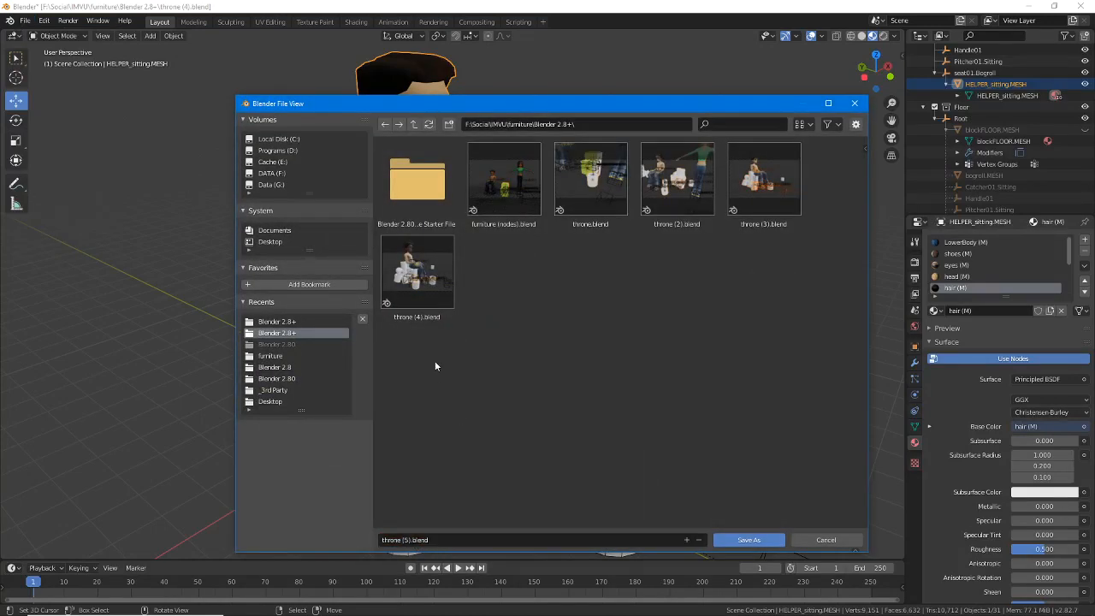
click(749, 540)
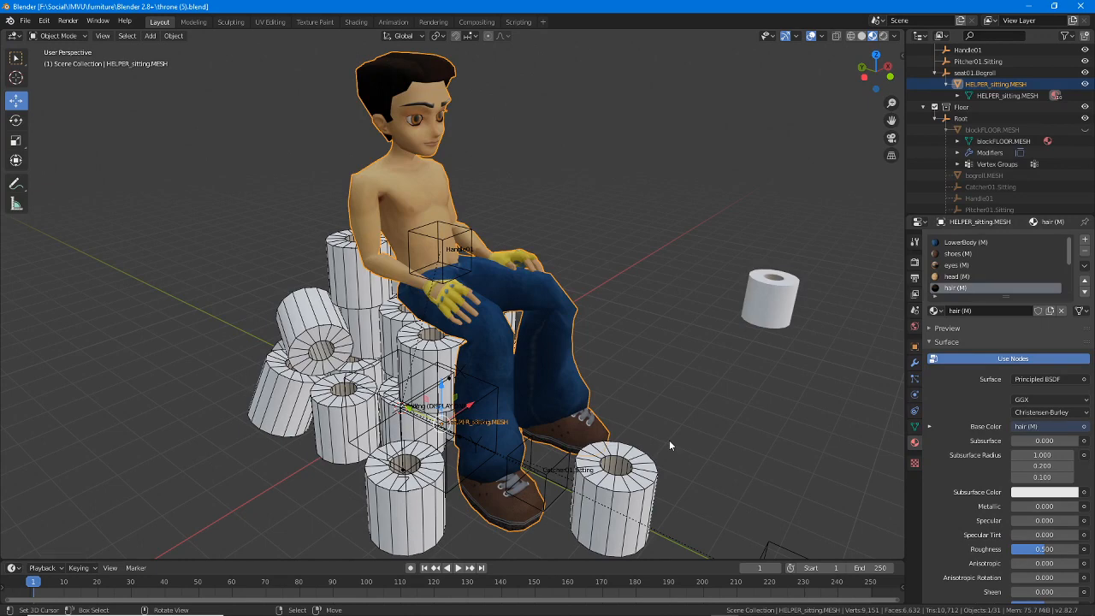
- Examine the seated figure on the roll pile from several sides and look through the scene's object hierarchy
middle_drag(533, 287, 533, 359)
scroll(456, 320, down, 3)
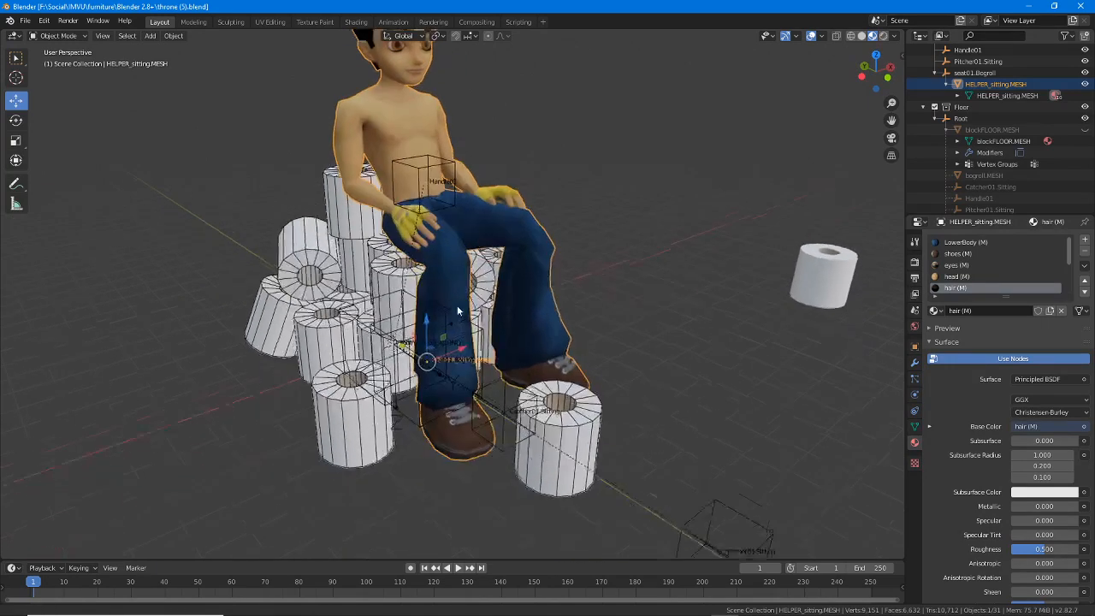
scroll(585, 329, up, 2)
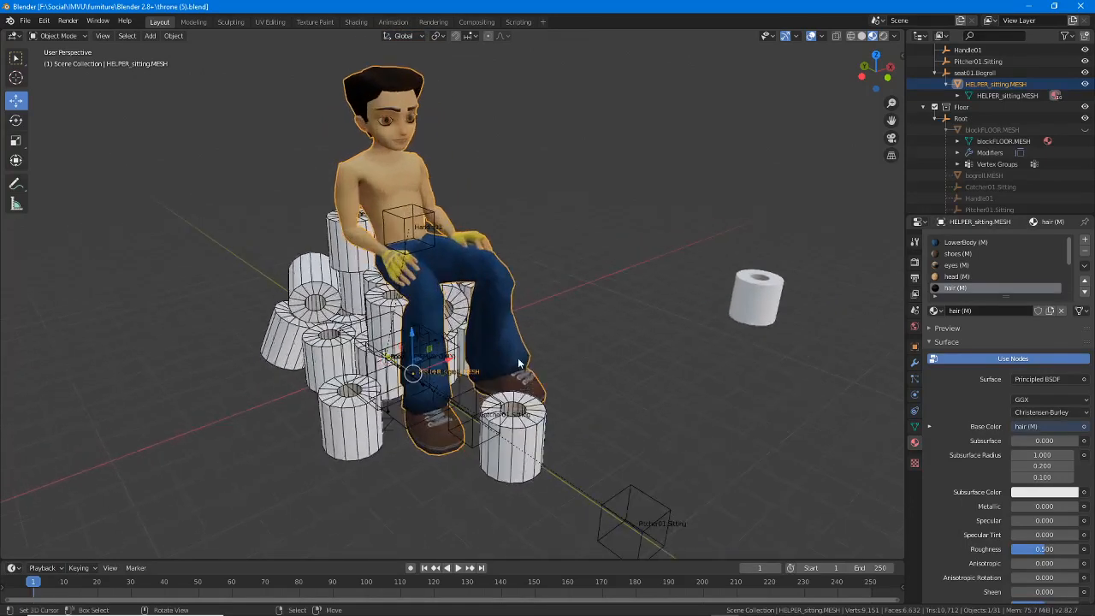
middle_drag(492, 366, 450, 374)
middle_drag(499, 245, 616, 359)
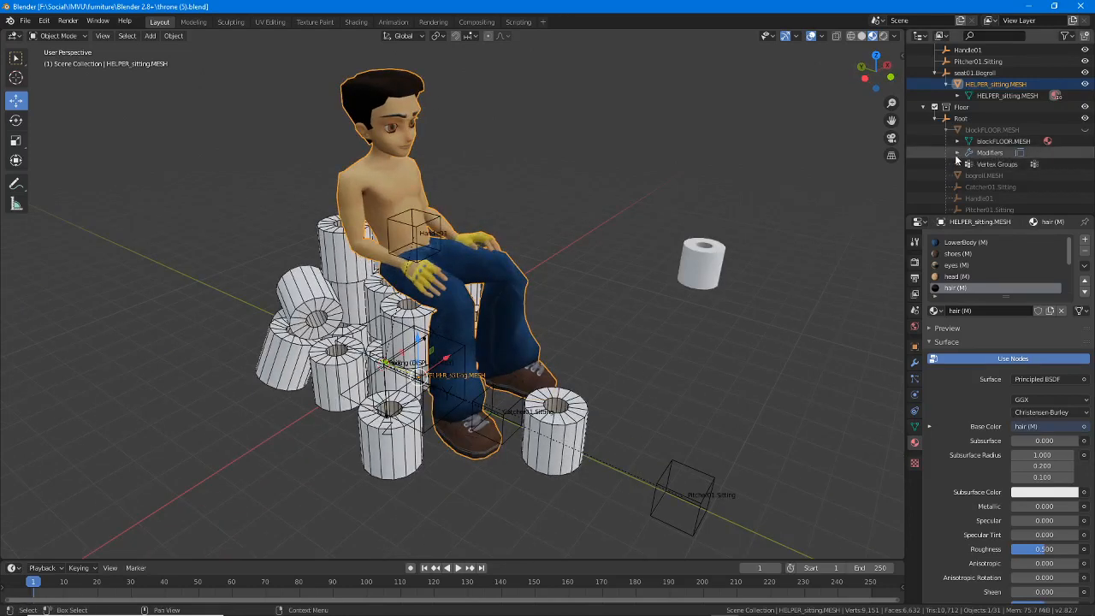
scroll(1004, 150, down, 3)
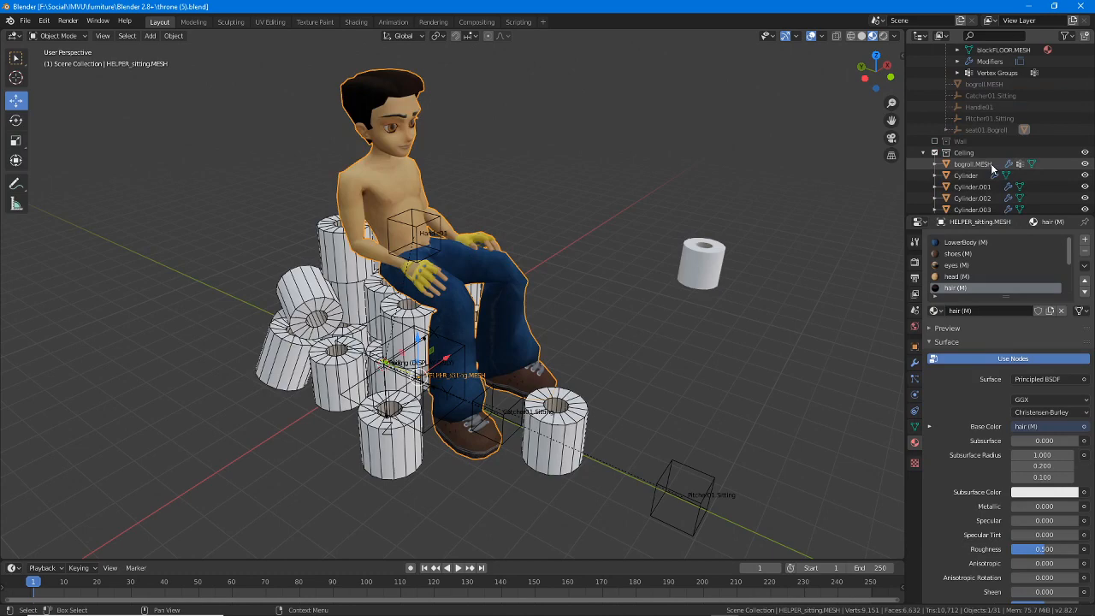
scroll(990, 162, down, 7)
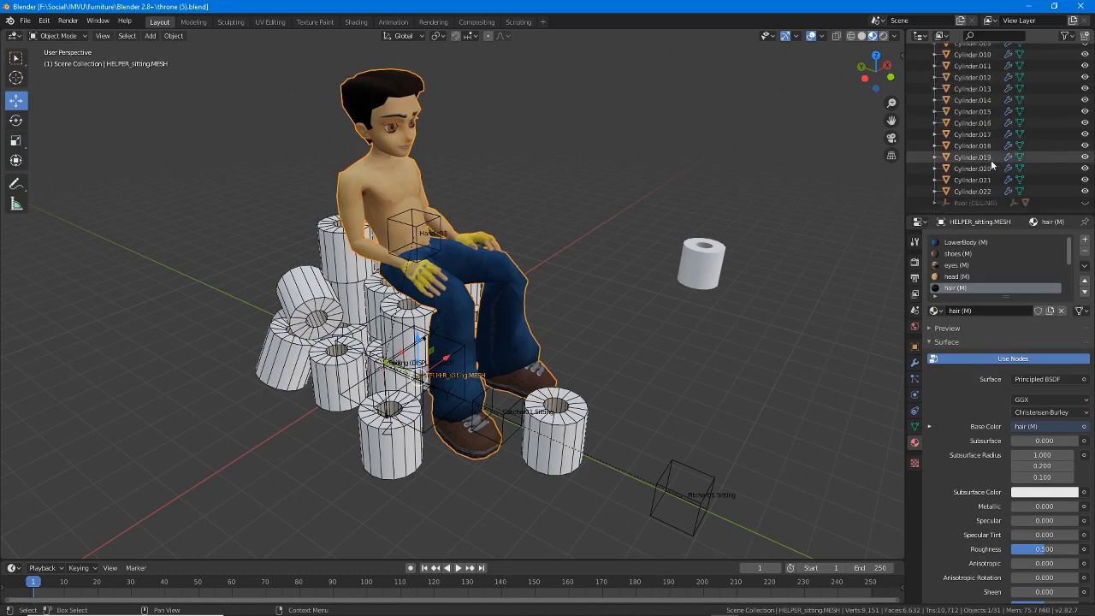
scroll(989, 160, up, 10)
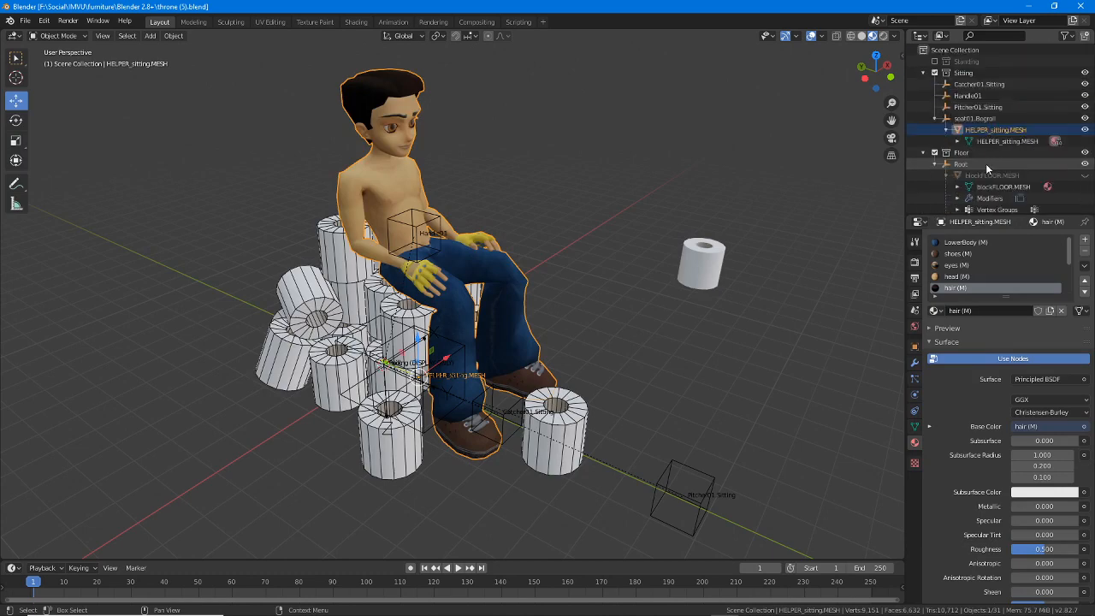
- Enable the Standing collection and move seat02.Standing with its figure 400 m along the global X axis
click(934, 61)
middle_drag(521, 282, 553, 370)
click(544, 390)
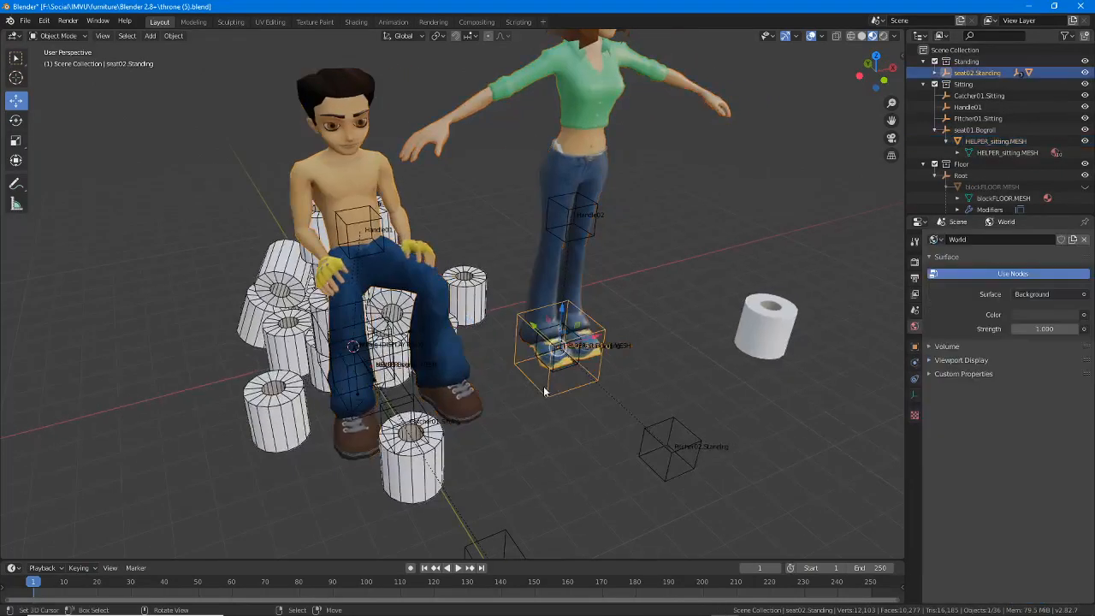
key(g)
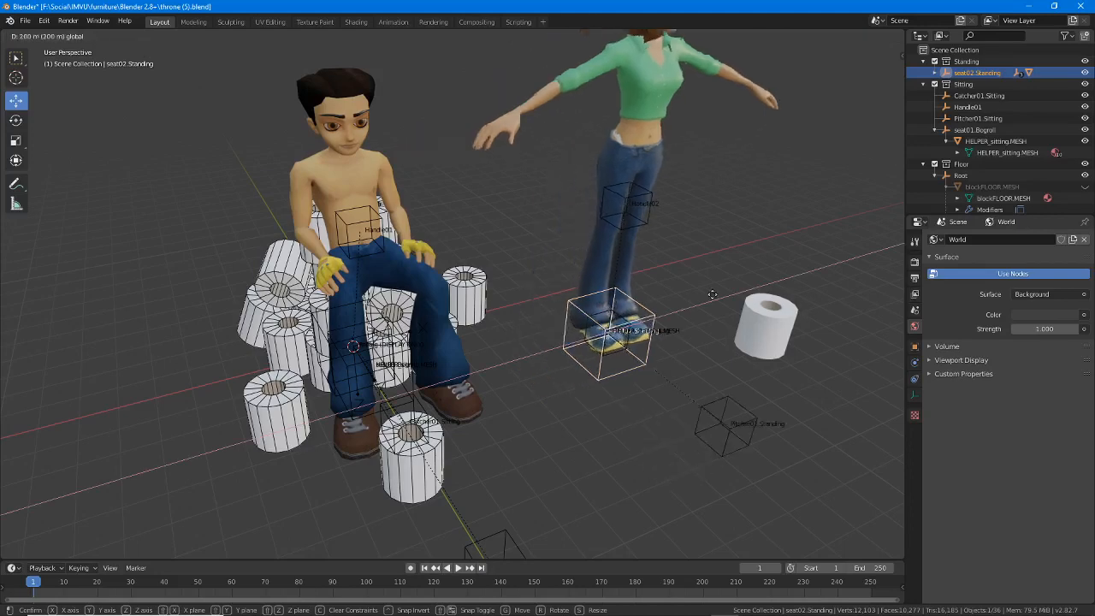
click(731, 304)
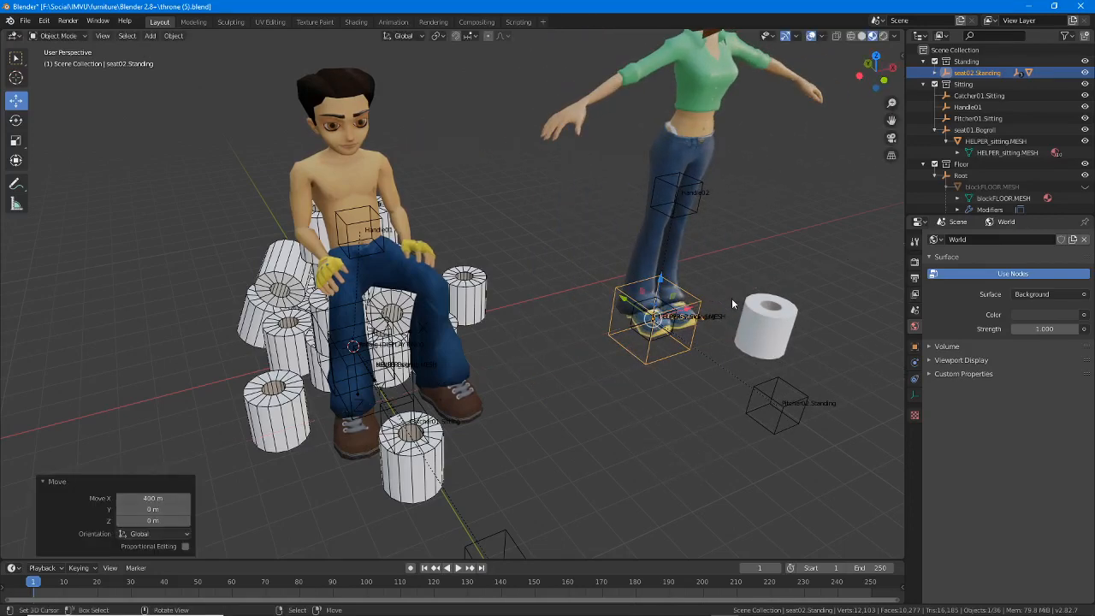
- Move the separate textured roll, Cylinder, 570 m along the global X axis and hide it
shift+middle_drag(724, 275, 636, 328)
right_click(710, 313)
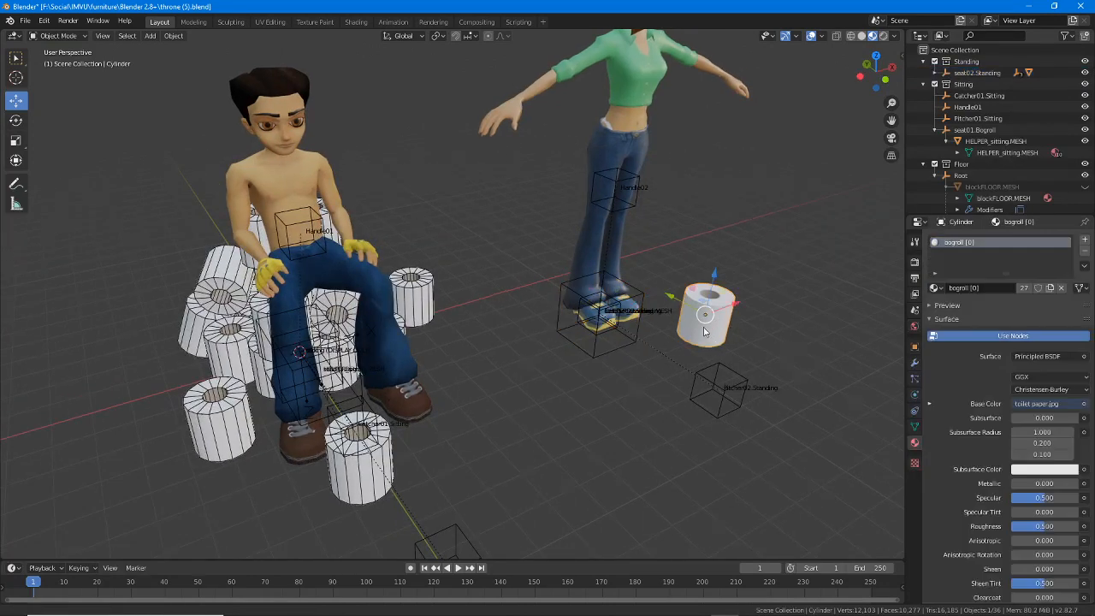
shift+middle_drag(744, 310, 626, 329)
drag(626, 328, 742, 285)
scroll(978, 138, down, 5)
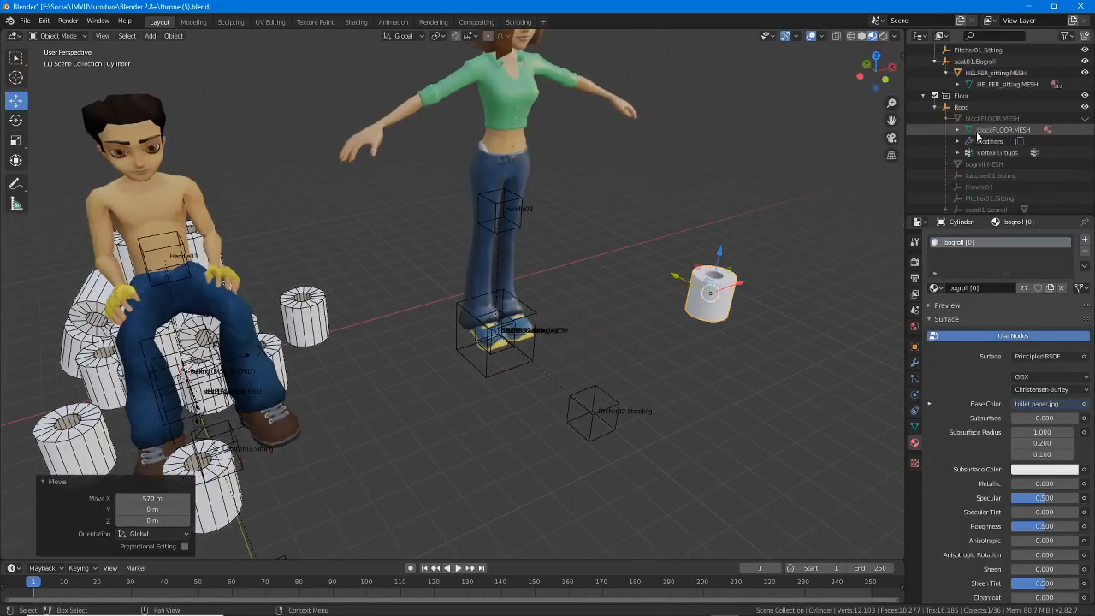
scroll(982, 139, down, 3)
click(1085, 118)
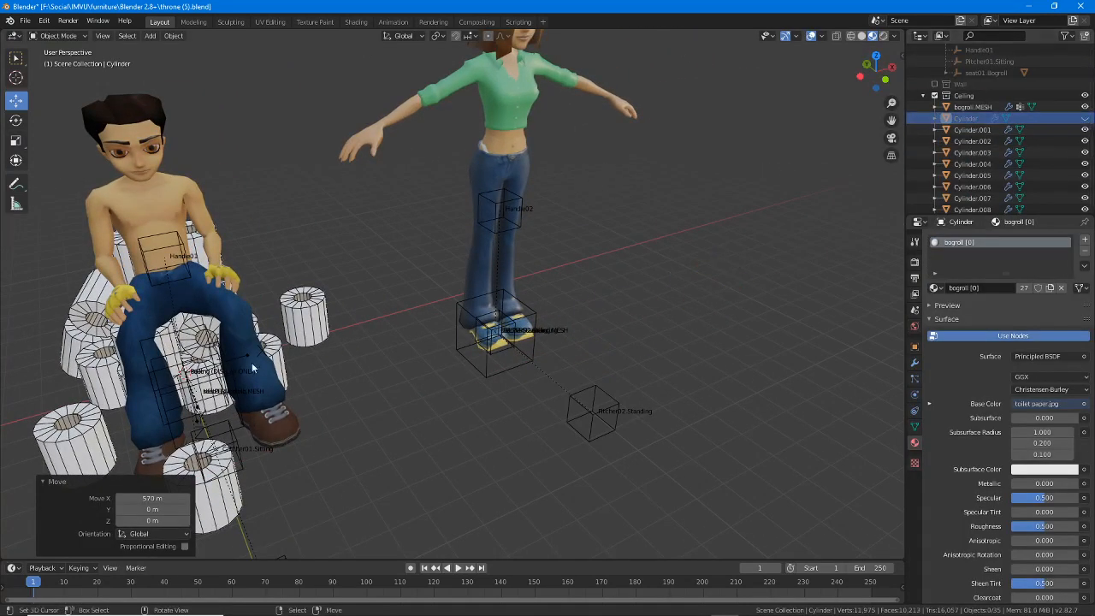
- Select the combined roll mesh and review how the scene's collections and objects are organised
right_click(286, 350)
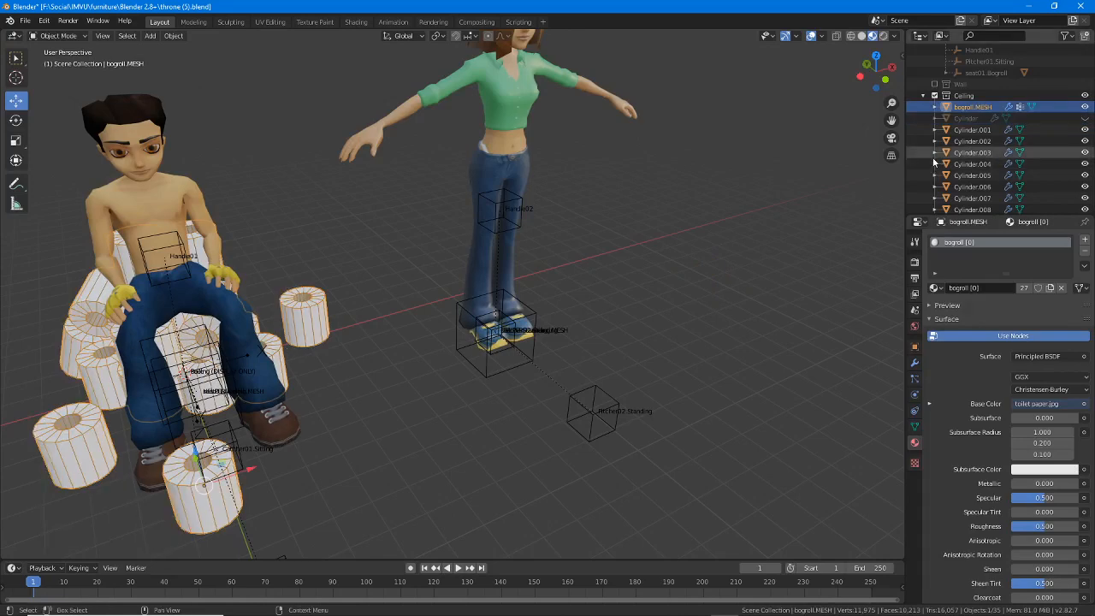
scroll(1002, 127, up, 4)
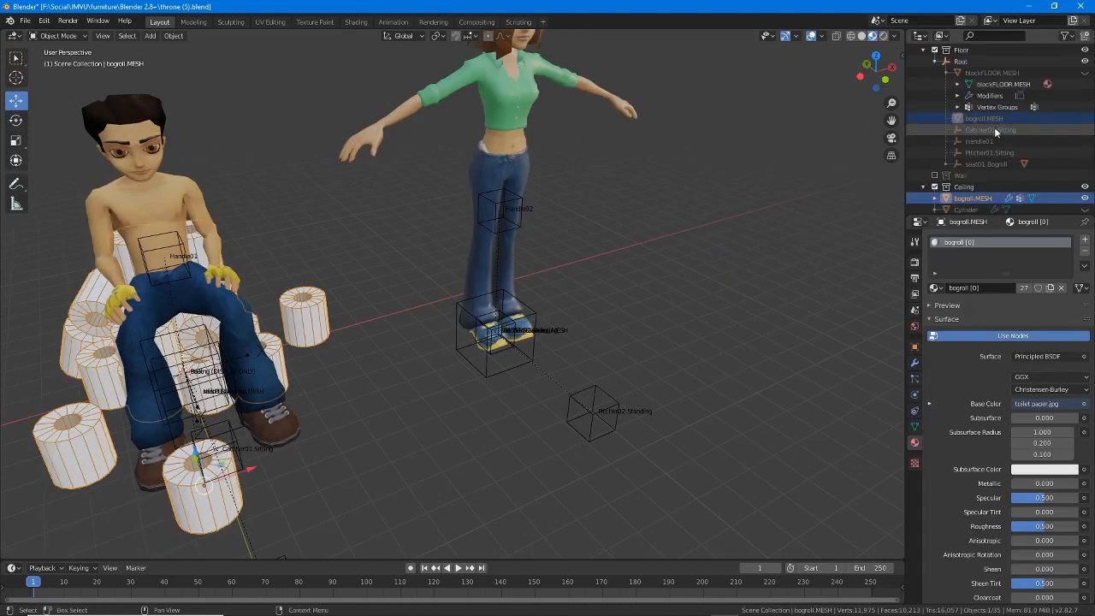
scroll(994, 126, up, 5)
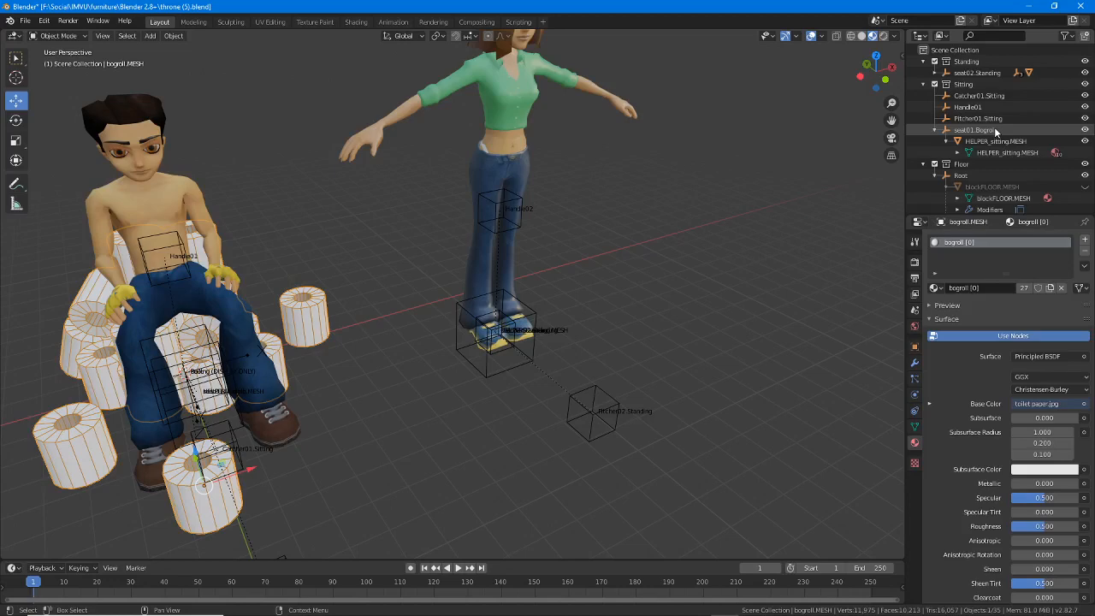
scroll(994, 130, down, 12)
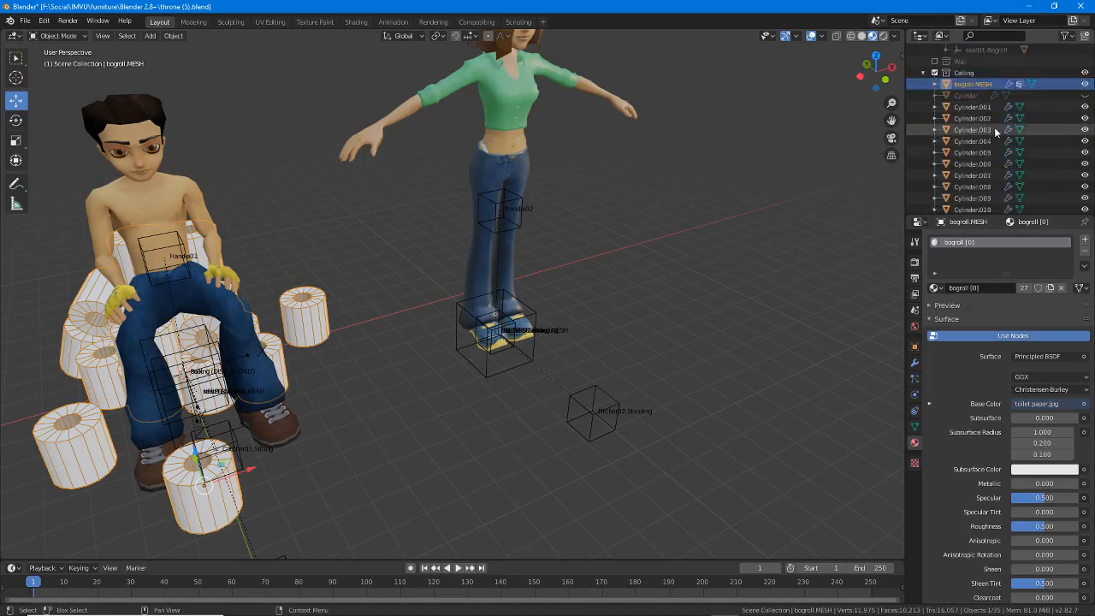
scroll(995, 130, up, 12)
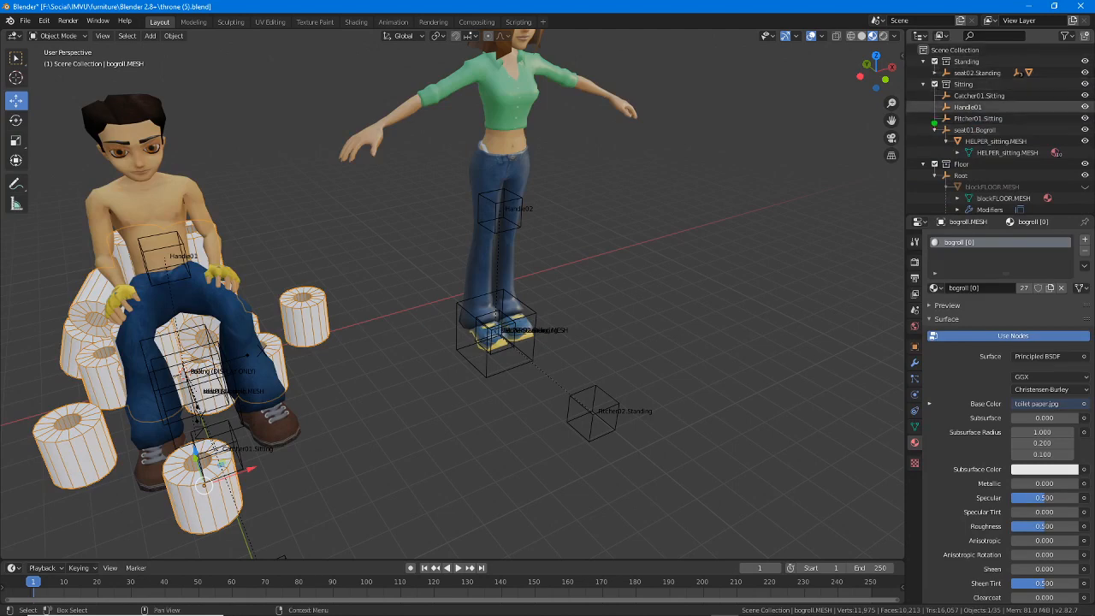
mouse_move(916, 65)
mouse_down()
mouse_move(909, 256)
mouse_move(1076, 221)
mouse_up()
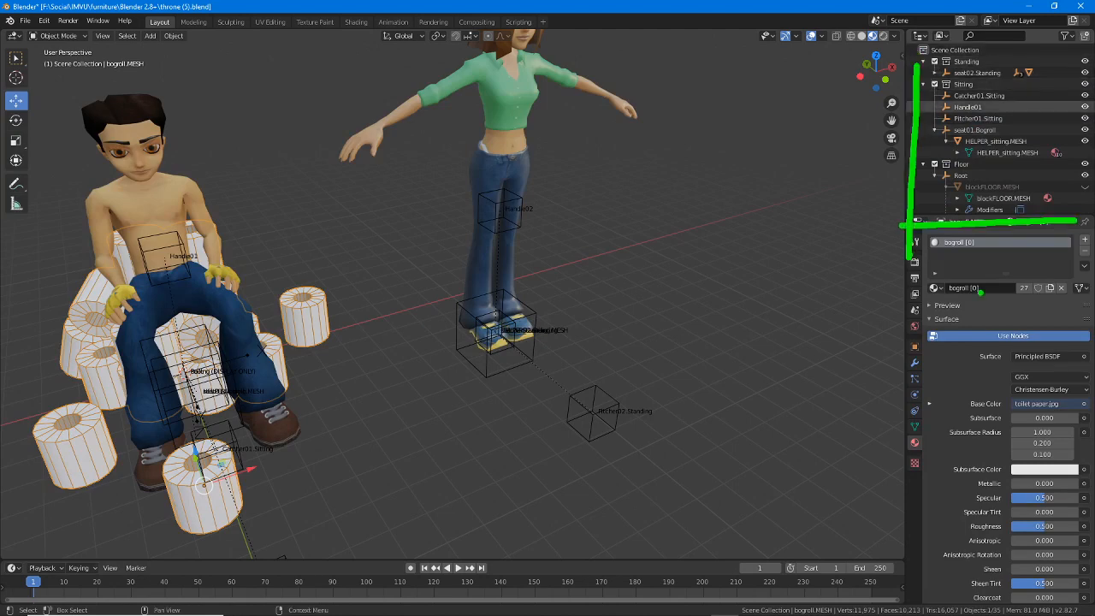
key(Escape)
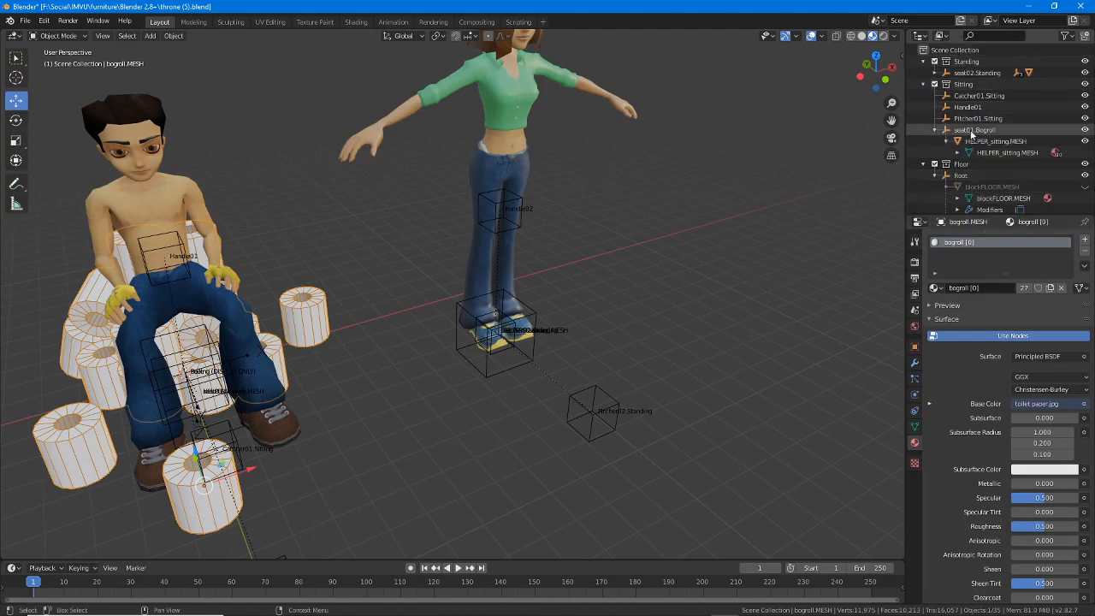
- Create a new collection named Throne under the Scene Collection and place it above the Standing collection
click(955, 51)
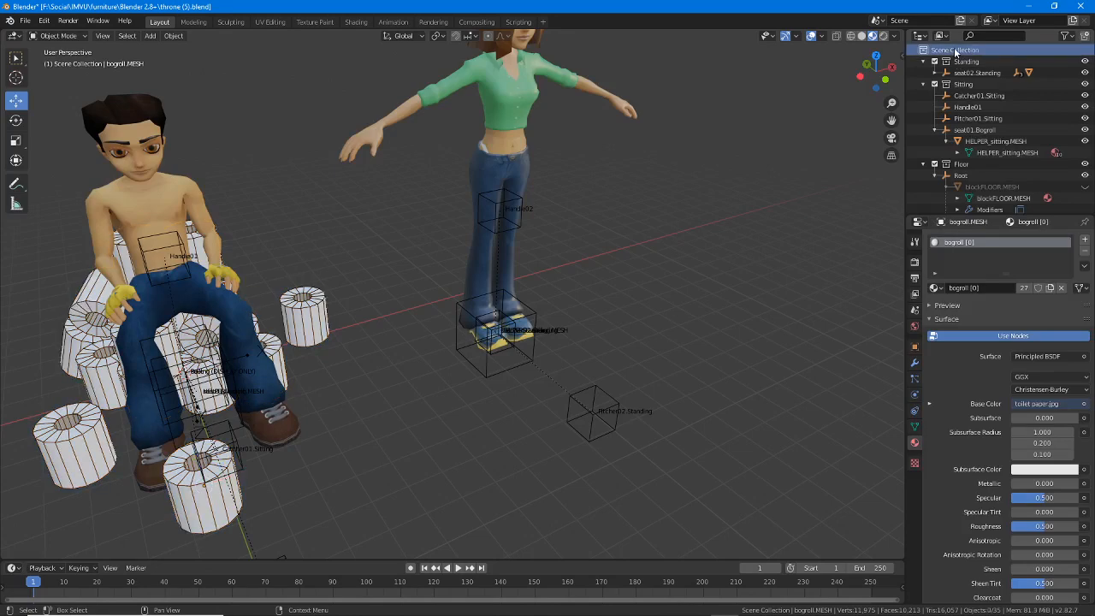
right_click(948, 52)
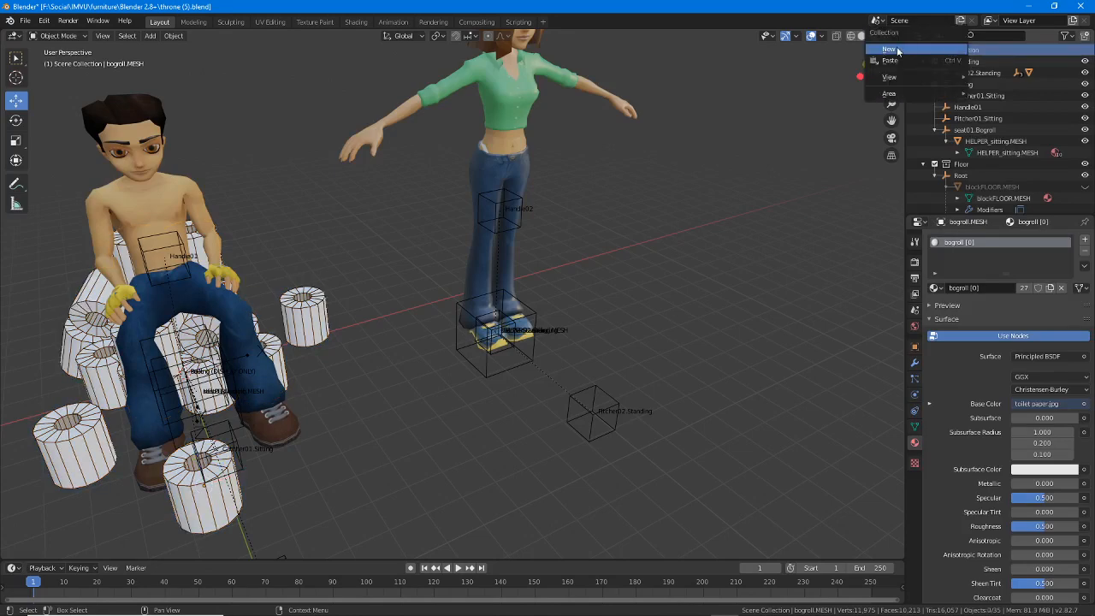
click(897, 50)
scroll(1014, 159, down, 5)
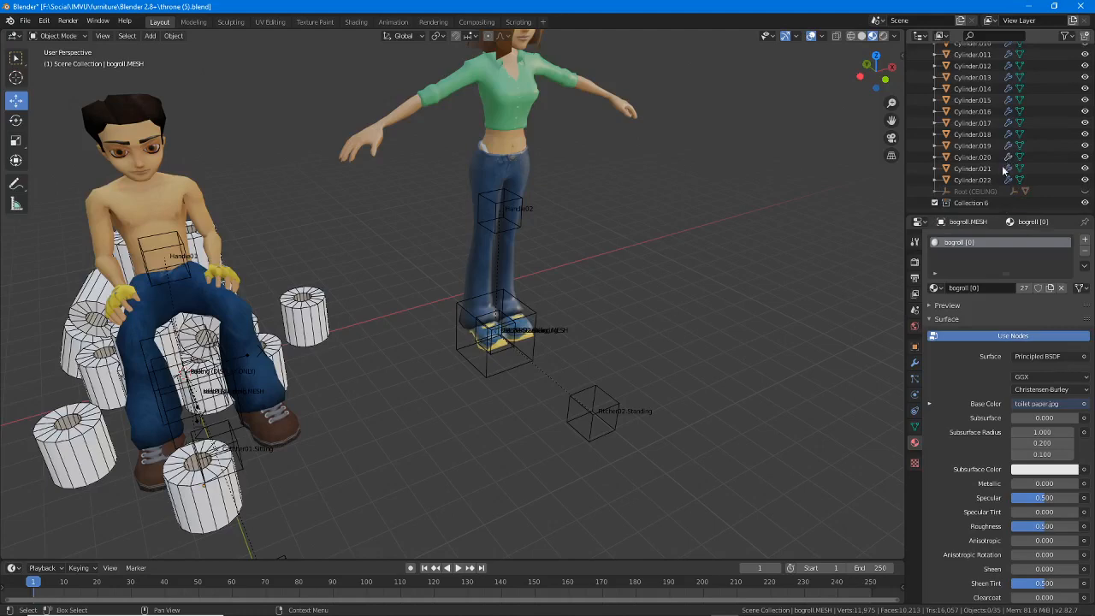
click(968, 202)
text(Thron)
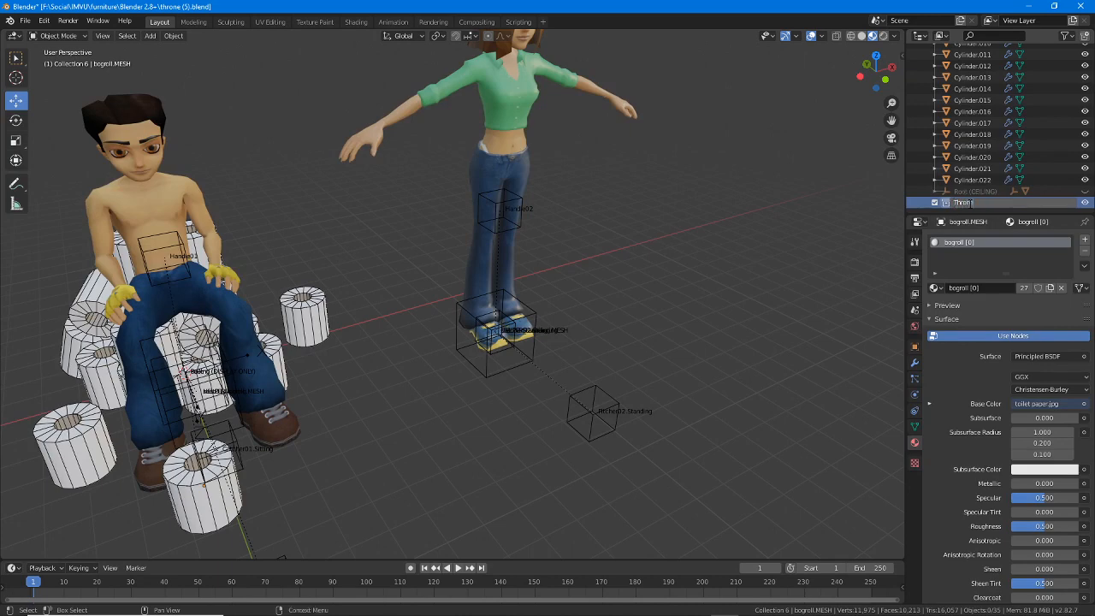
key(Return)
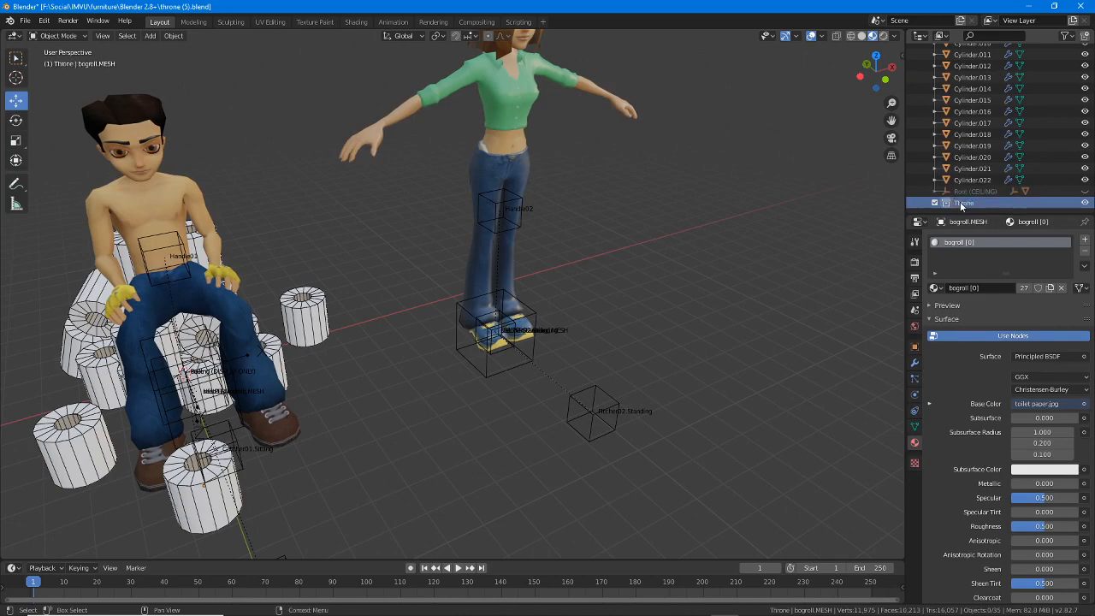
drag(961, 205, 941, 57)
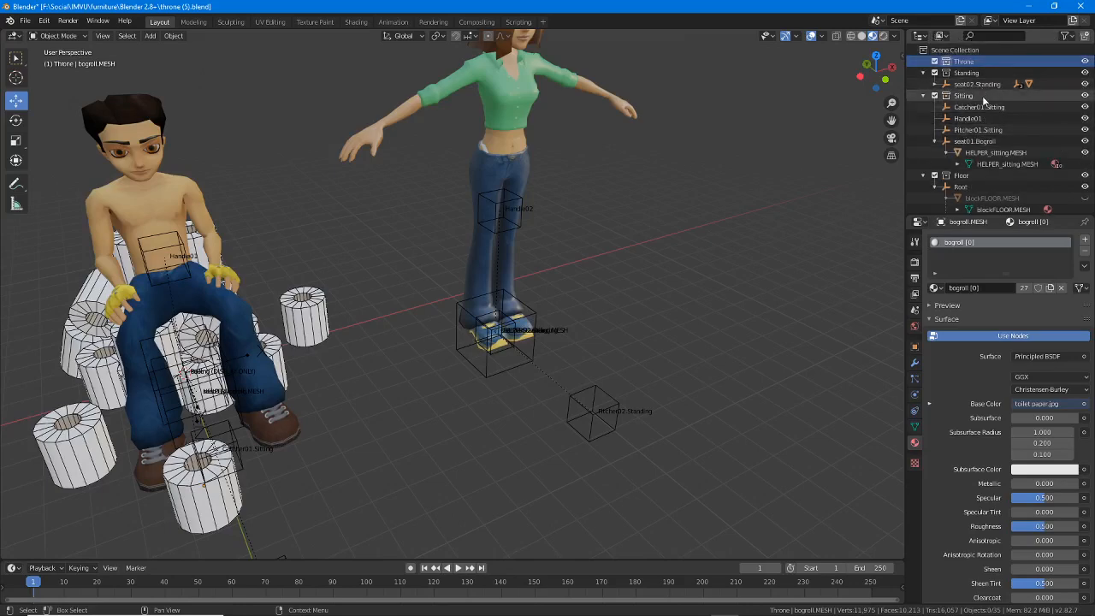
- Move the combined roll mesh, bogroll.MESH, from the Ceiling collection into Throne and toggle the Throne collection off and on to check it
right_click(312, 320)
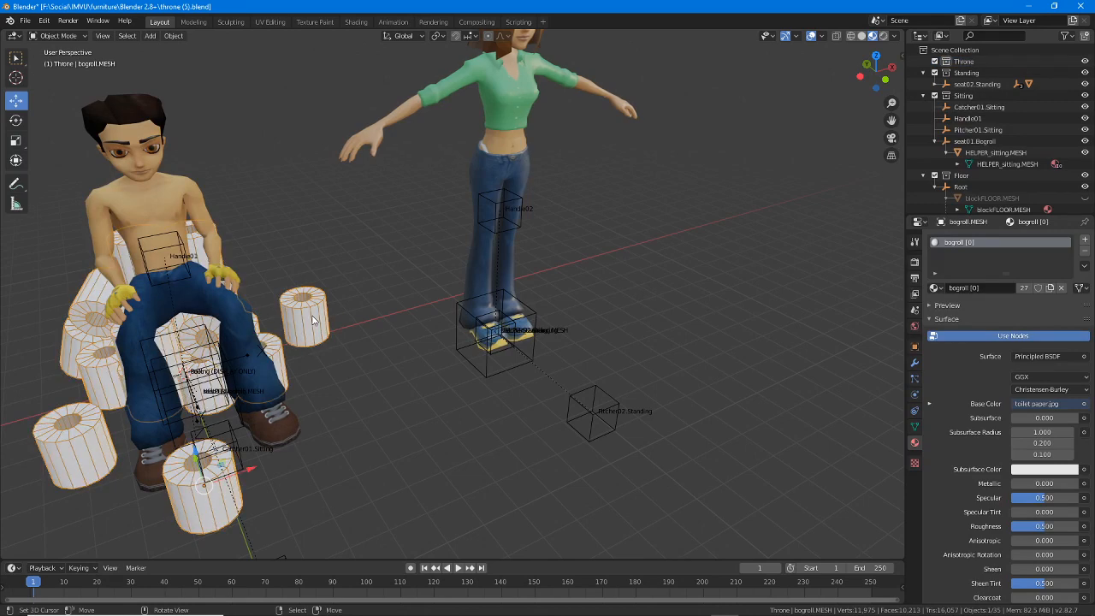
scroll(1011, 145, down, 5)
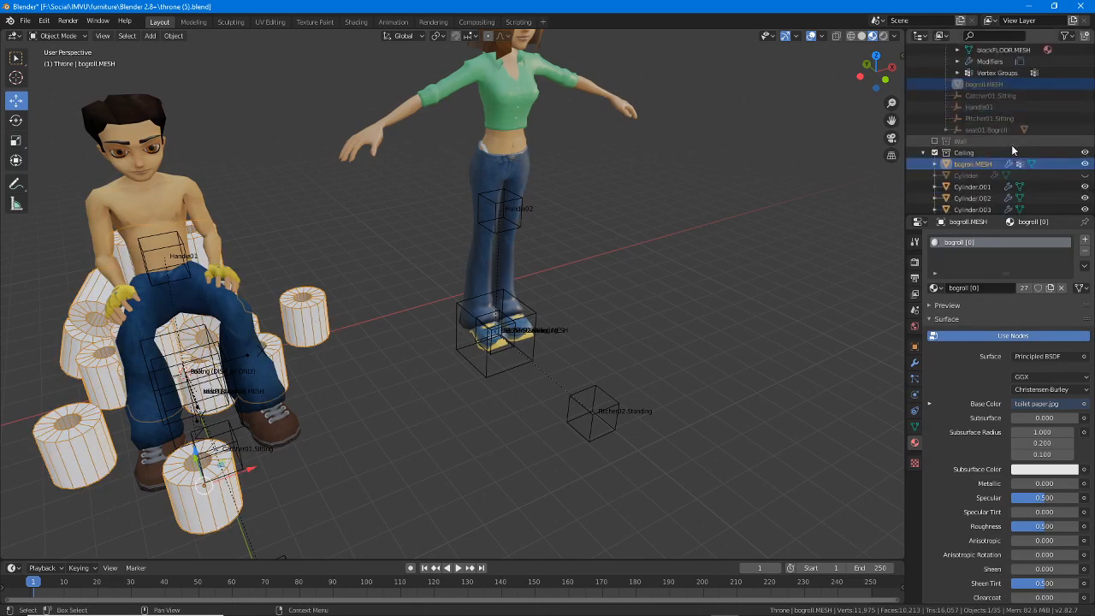
scroll(1011, 145, up, 1)
drag(947, 187, 964, 62)
click(935, 61)
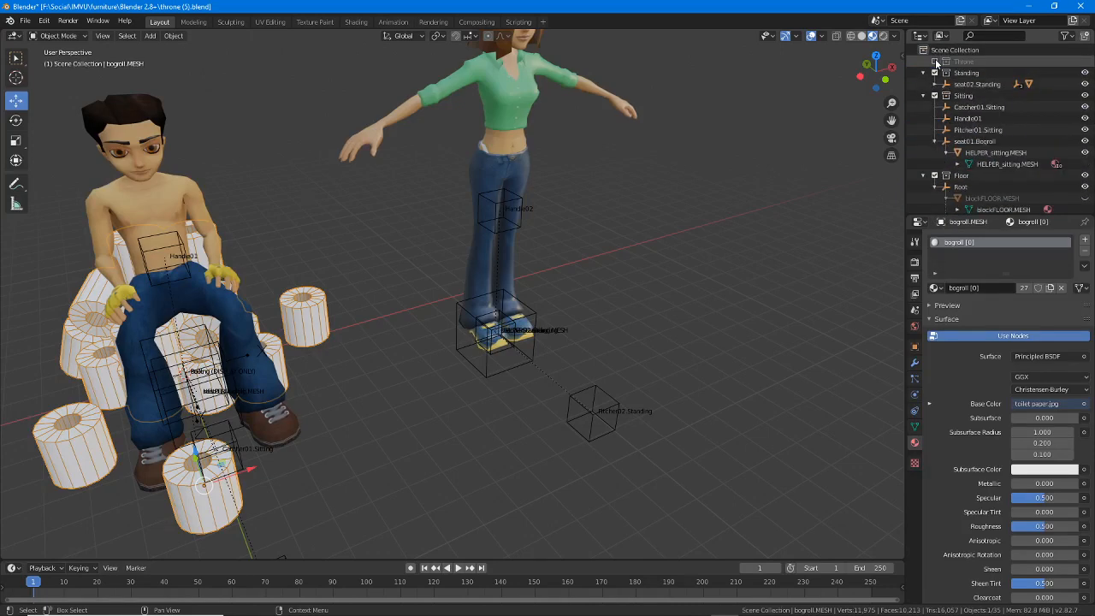
click(935, 60)
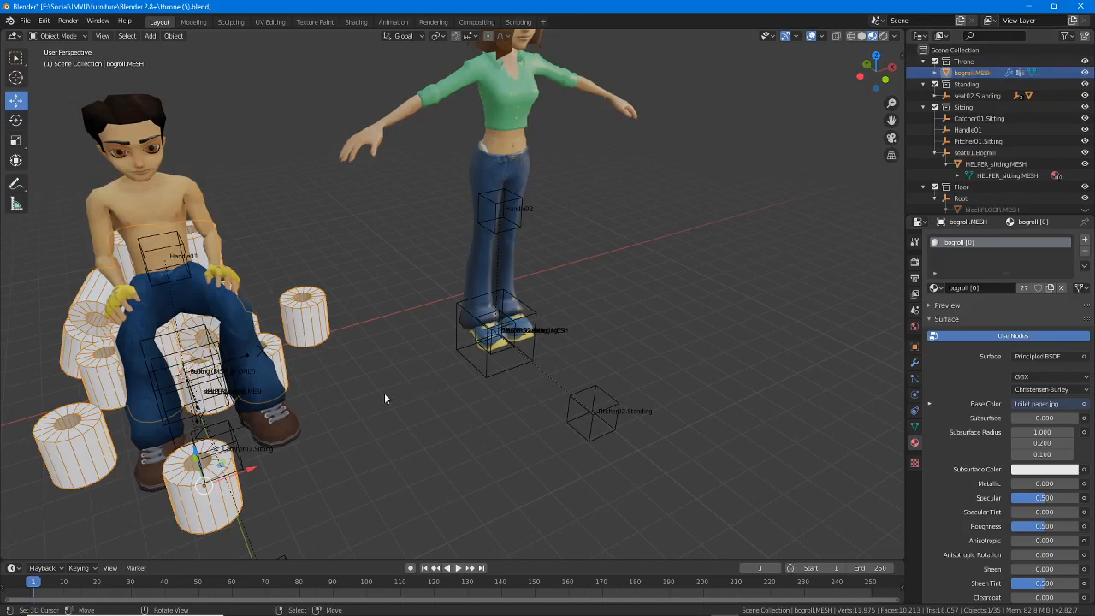
- Expand bogroll.MESH in the Throne collection, toggle its visibility off and on, and view the roll pile from the side
shift+middle_drag(384, 393, 473, 385)
middle_drag(478, 470, 666, 286)
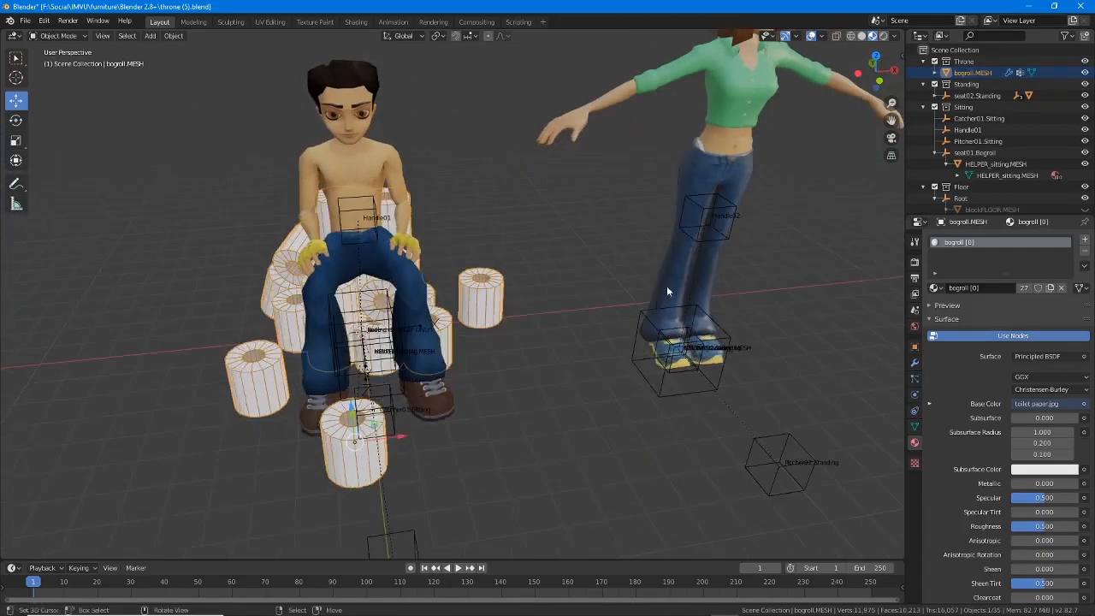
click(935, 73)
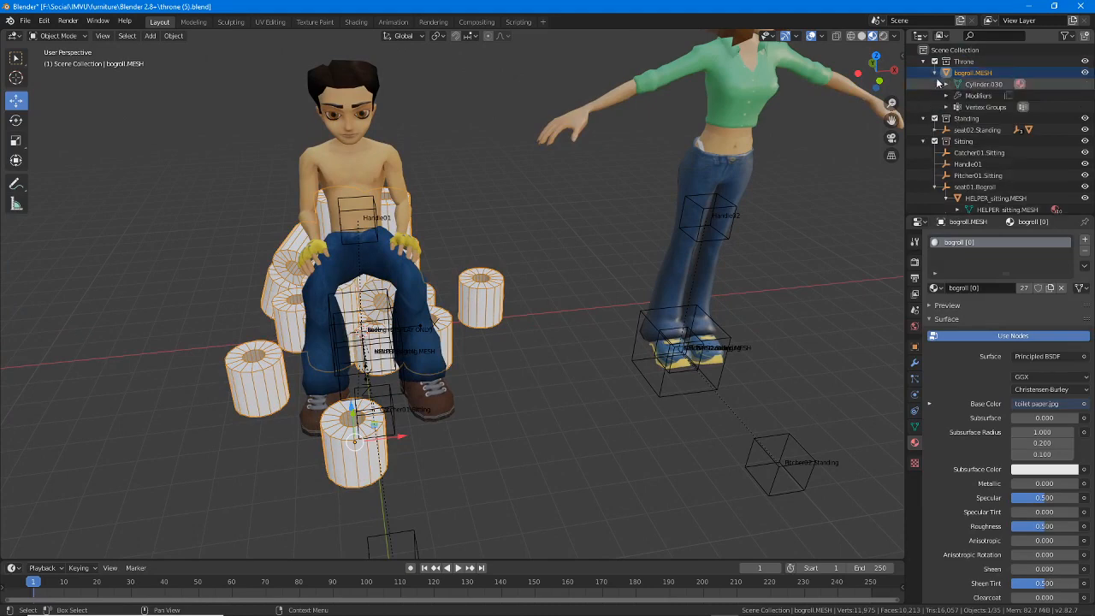
click(1084, 73)
click(1084, 72)
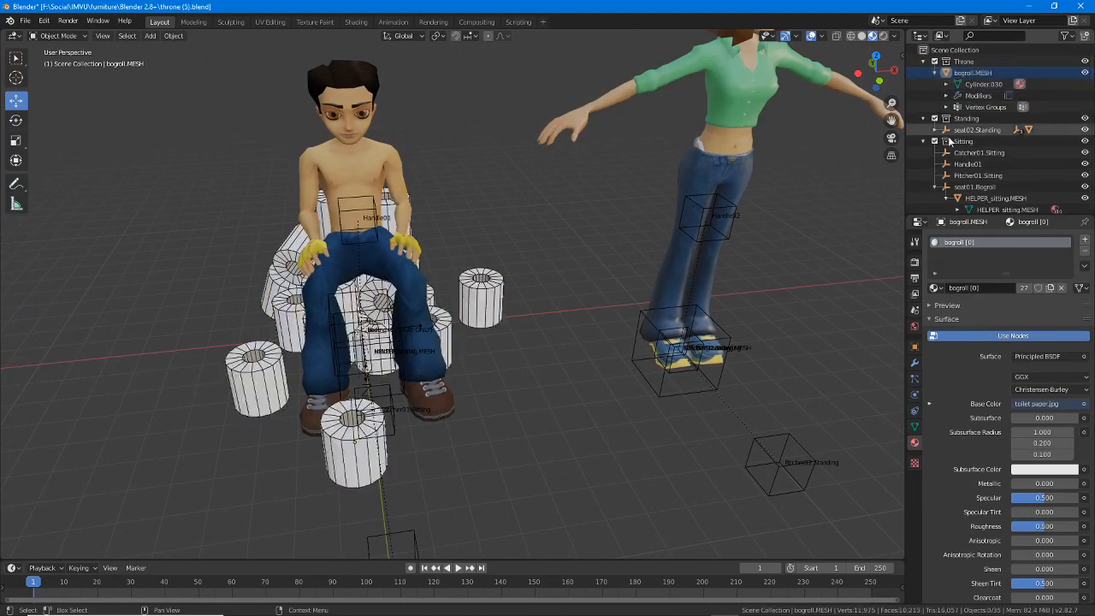
middle_drag(461, 342, 452, 375)
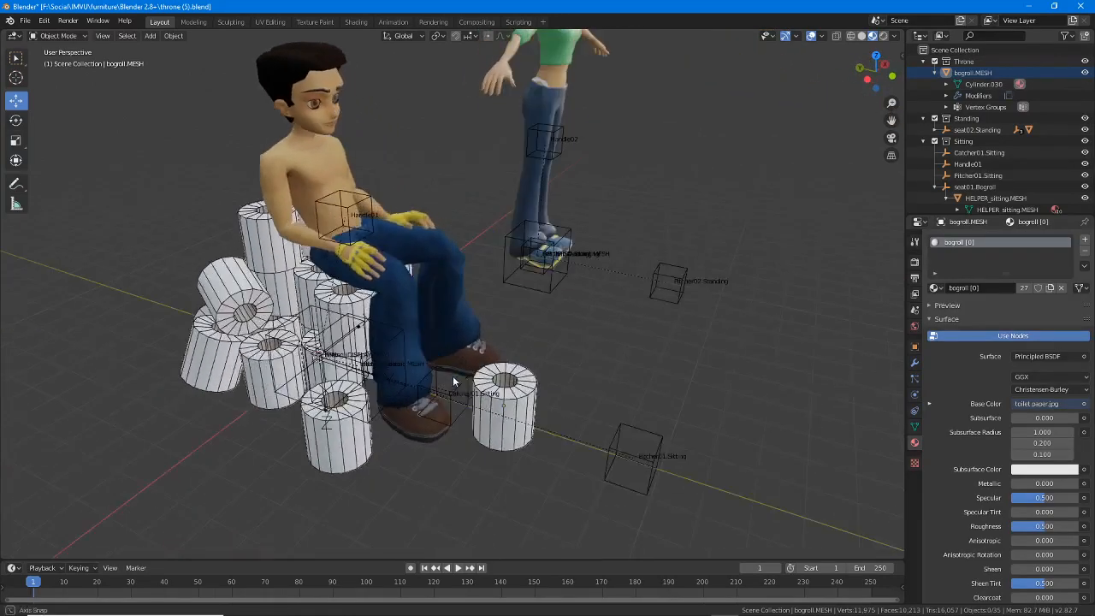
- Examine the Root node's children in the Floor collection, selecting the linked nodes and briefly showing the blockFLOOR.MESH block
right_click(298, 402)
scroll(1016, 127, down, 4)
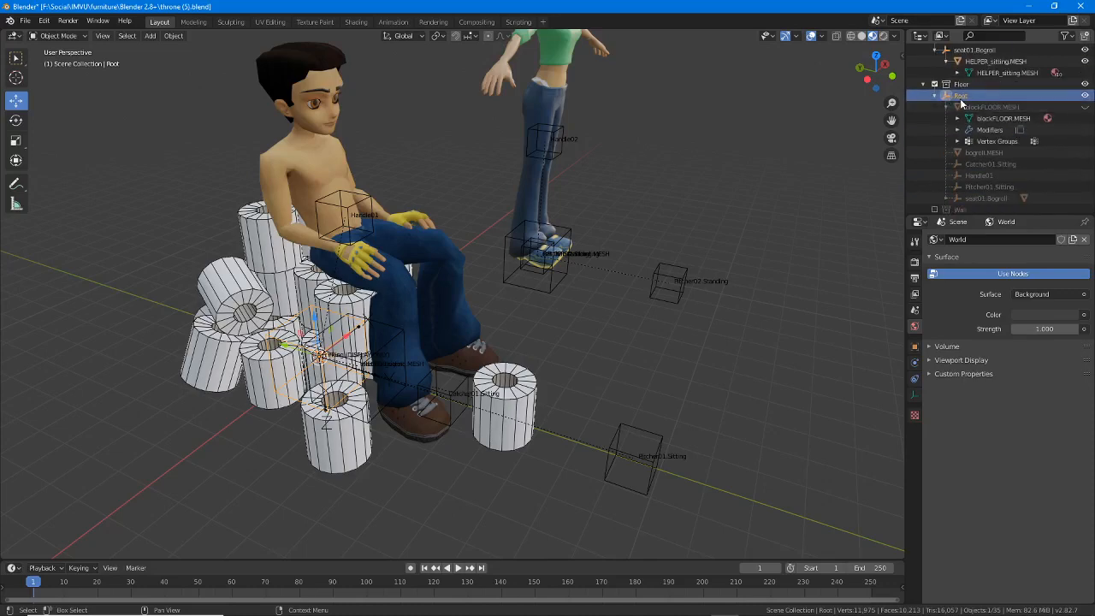
scroll(965, 119, down, 1)
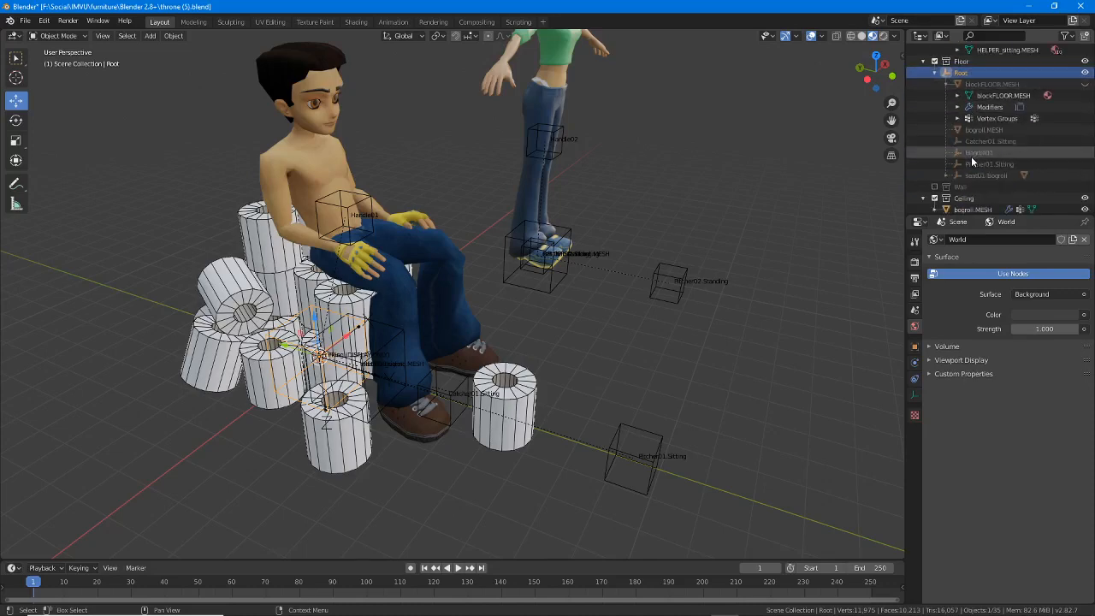
click(948, 86)
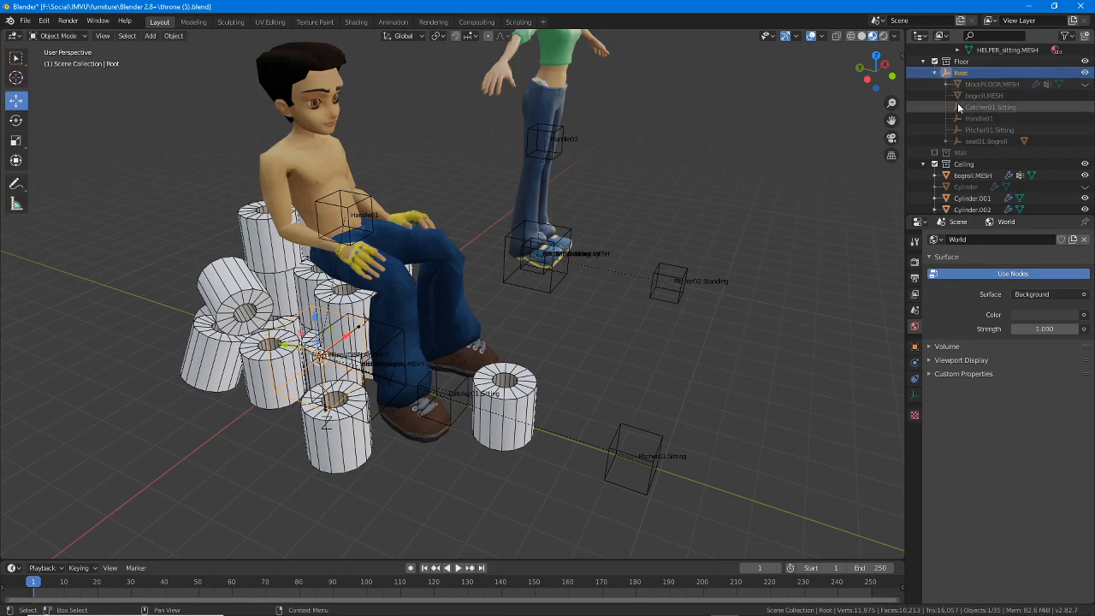
click(984, 85)
middle_drag(656, 289, 560, 381)
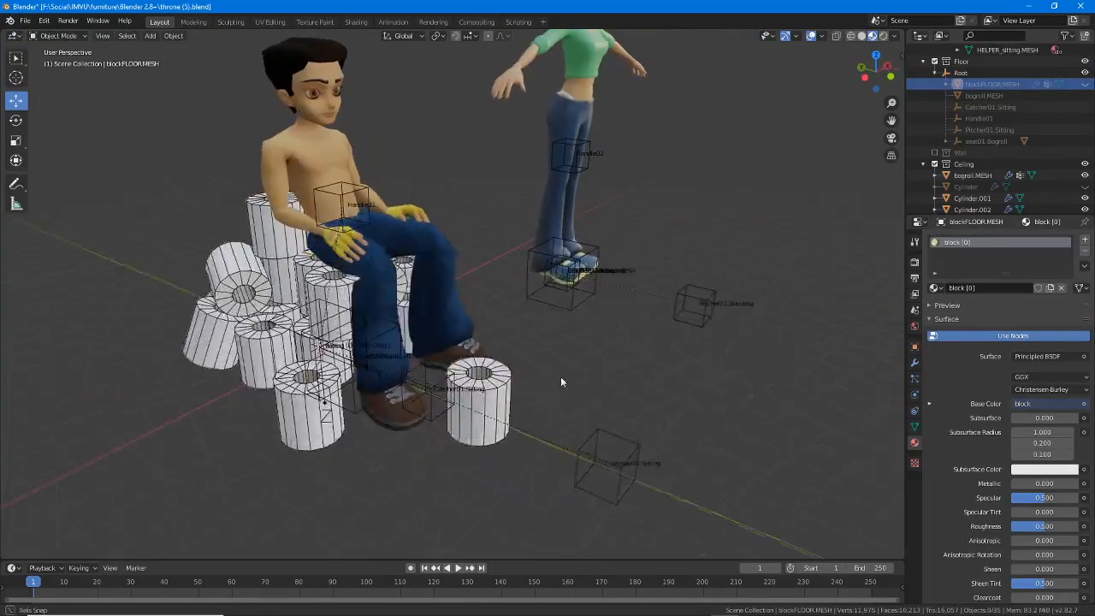
click(988, 107)
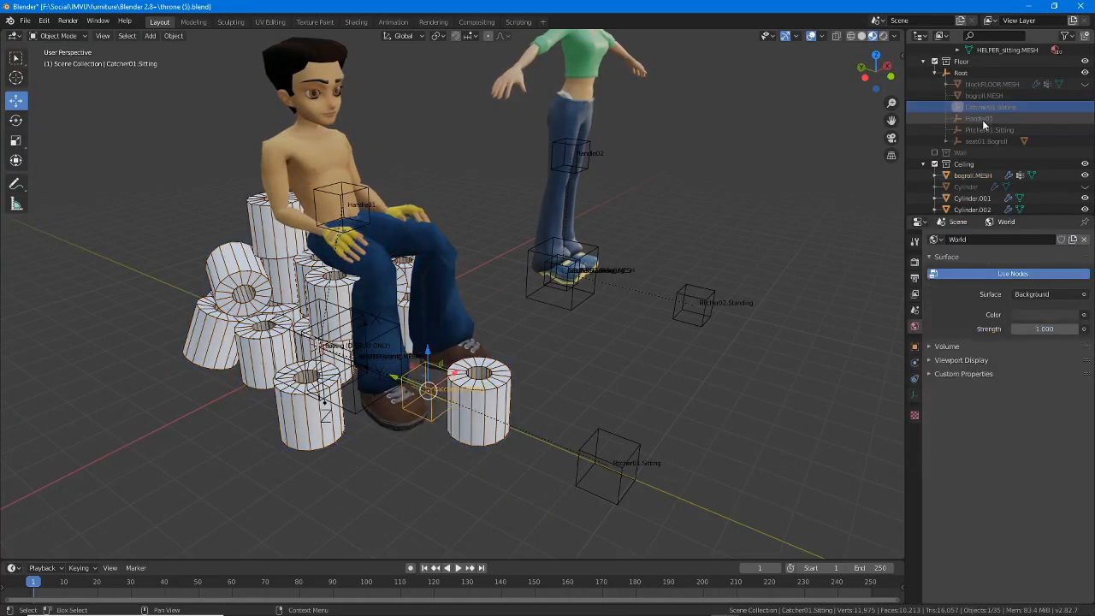
click(983, 130)
click(1085, 85)
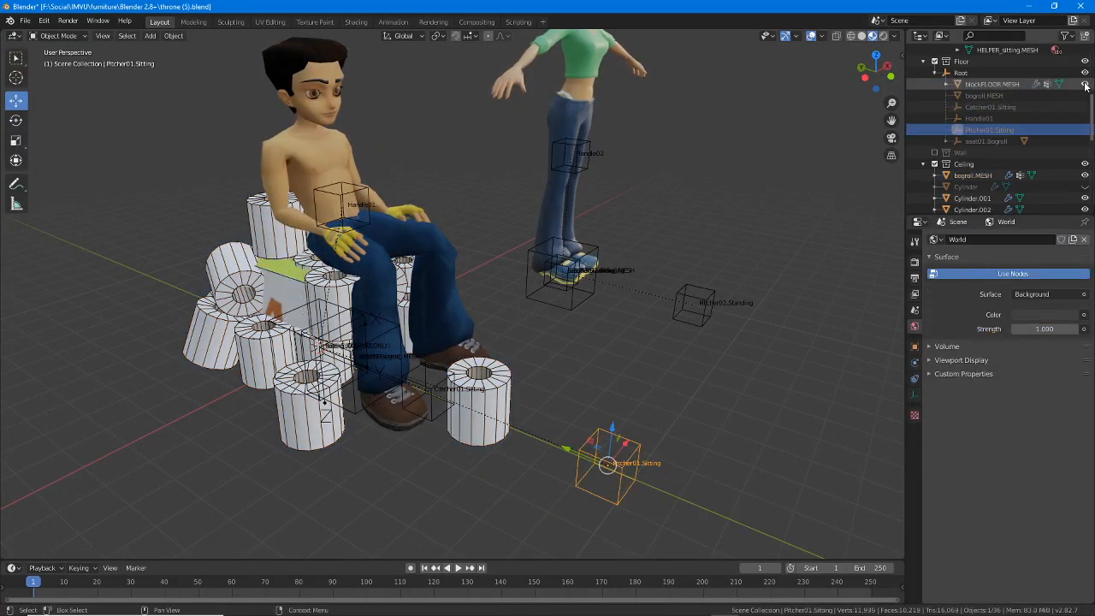
click(1086, 85)
- Select the Root node and review which objects are parented to it, from blockFLOOR.MESH through seat01.Bogroll
middle_drag(307, 427, 385, 434)
click(359, 441)
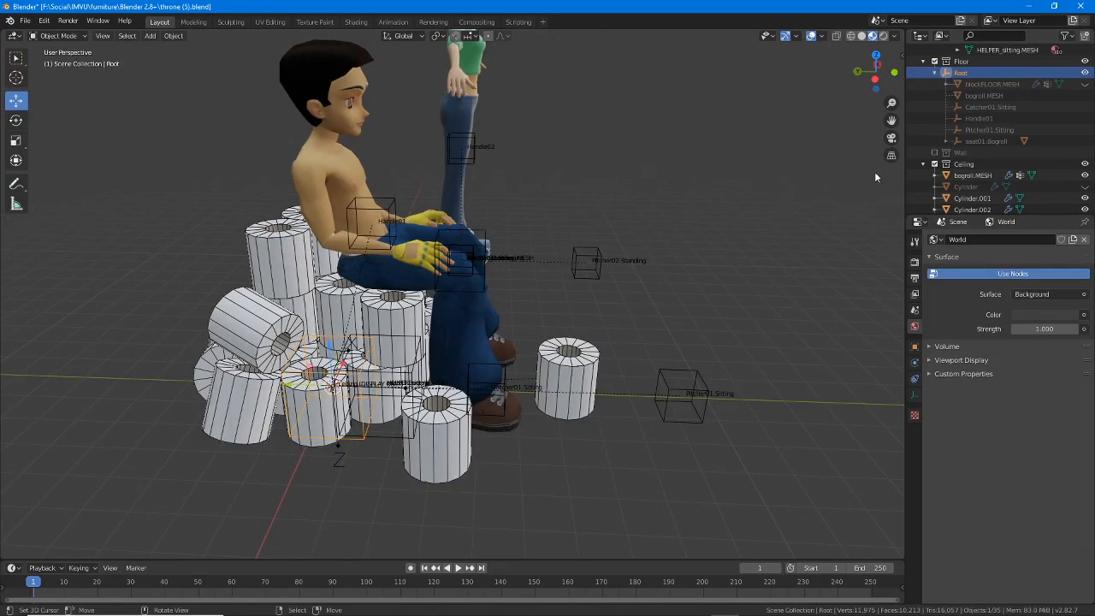
middle_drag(502, 356, 464, 358)
click(984, 84)
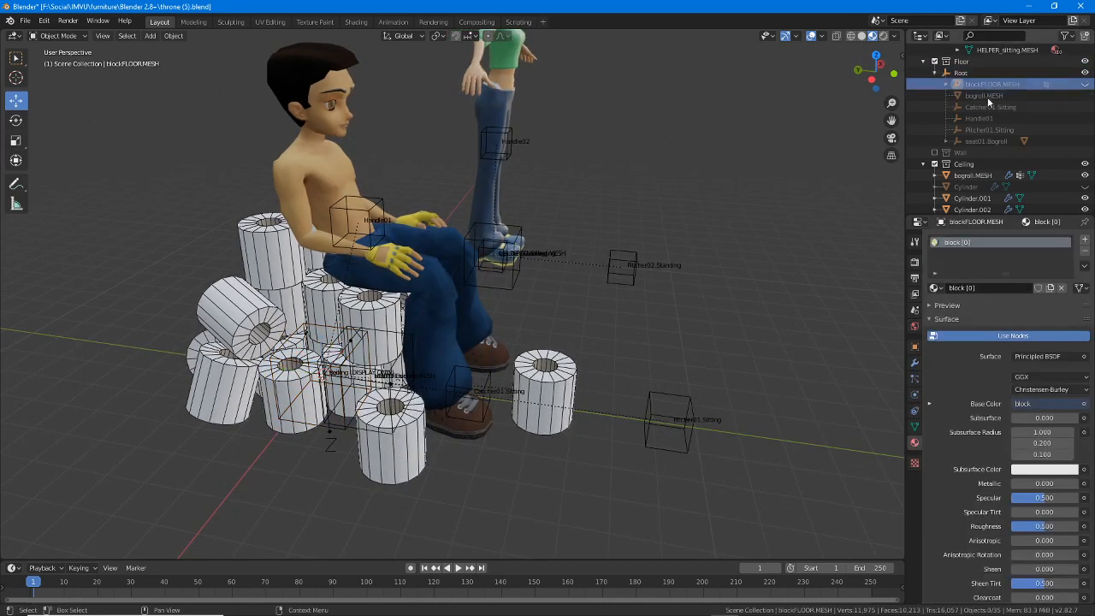
drag(982, 101, 979, 141)
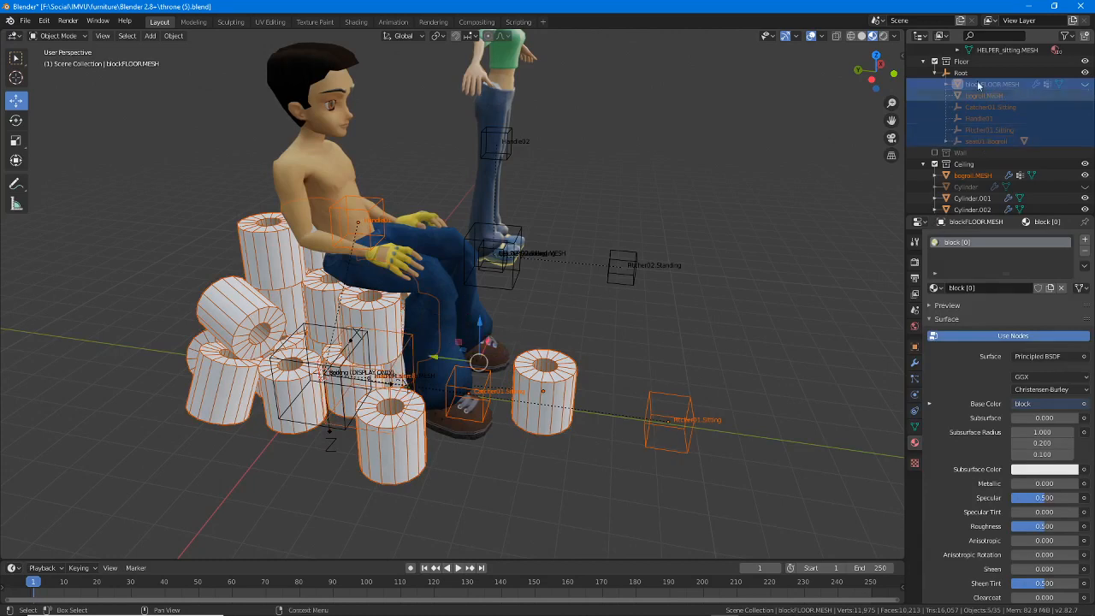
- Try to unlink the mesh data of blockFLOOR.MESH under the Root node
click(946, 84)
click(1000, 96)
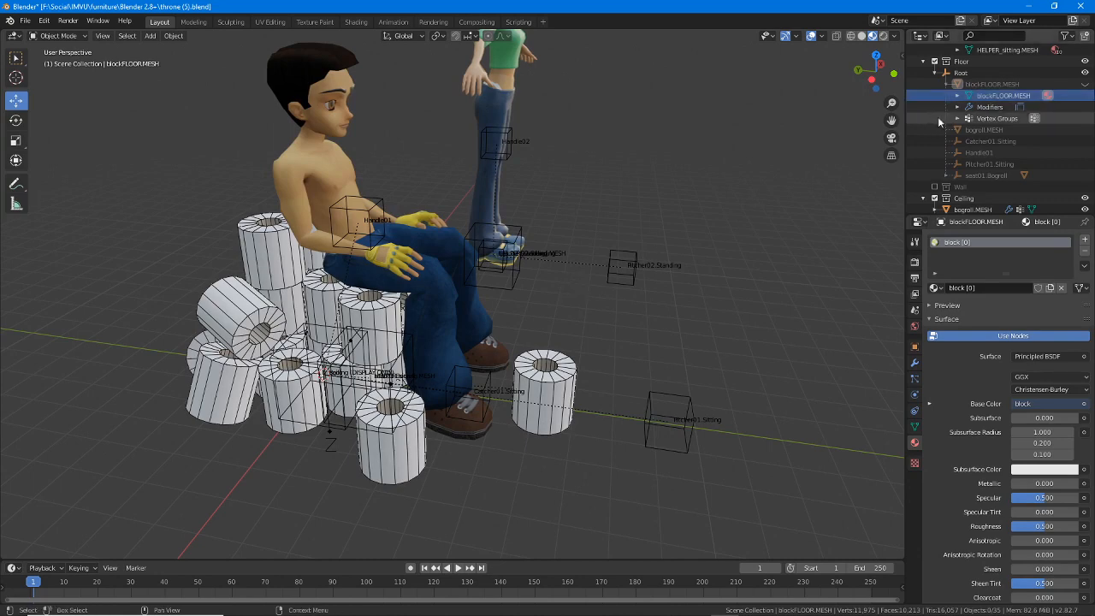
right_click(998, 94)
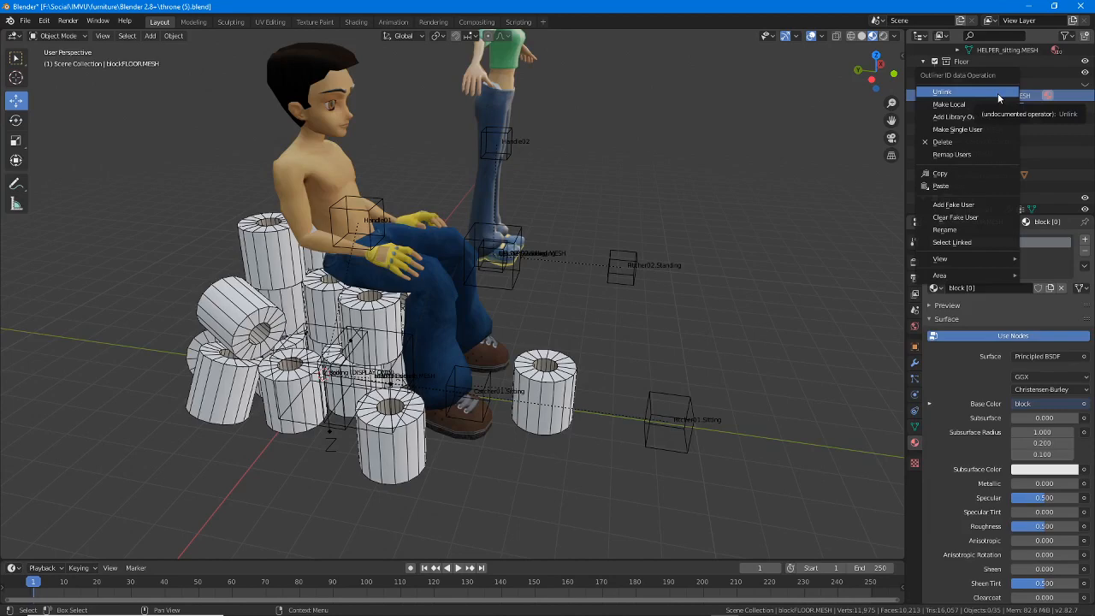
click(967, 92)
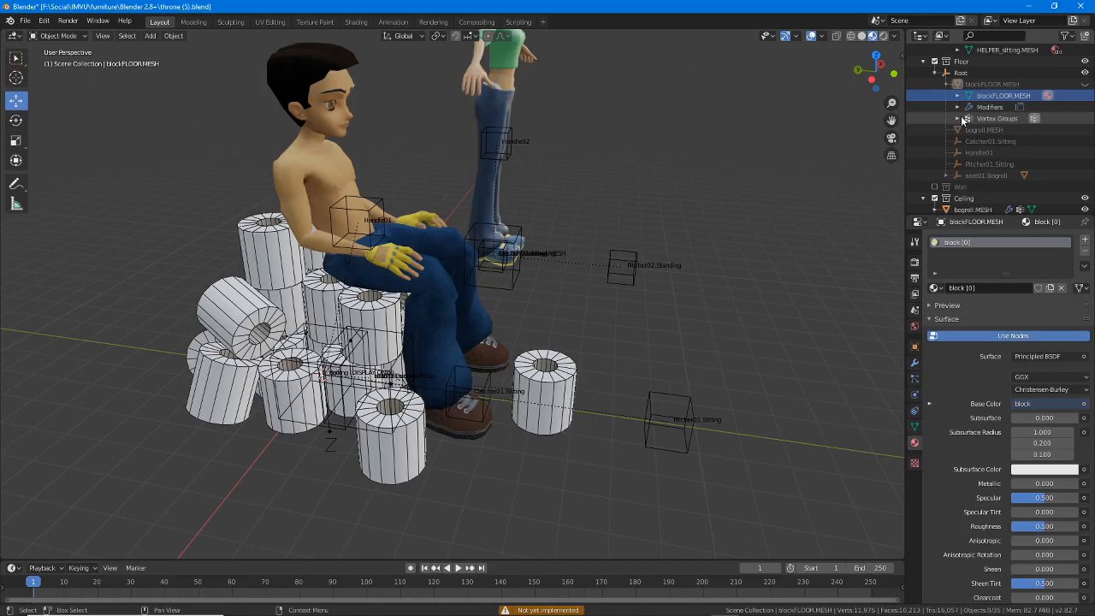
- Select the combined roll mesh and hide bogroll.MESH in the Throne collection to expose the nodes around the seated figure
middle_drag(490, 370, 510, 356)
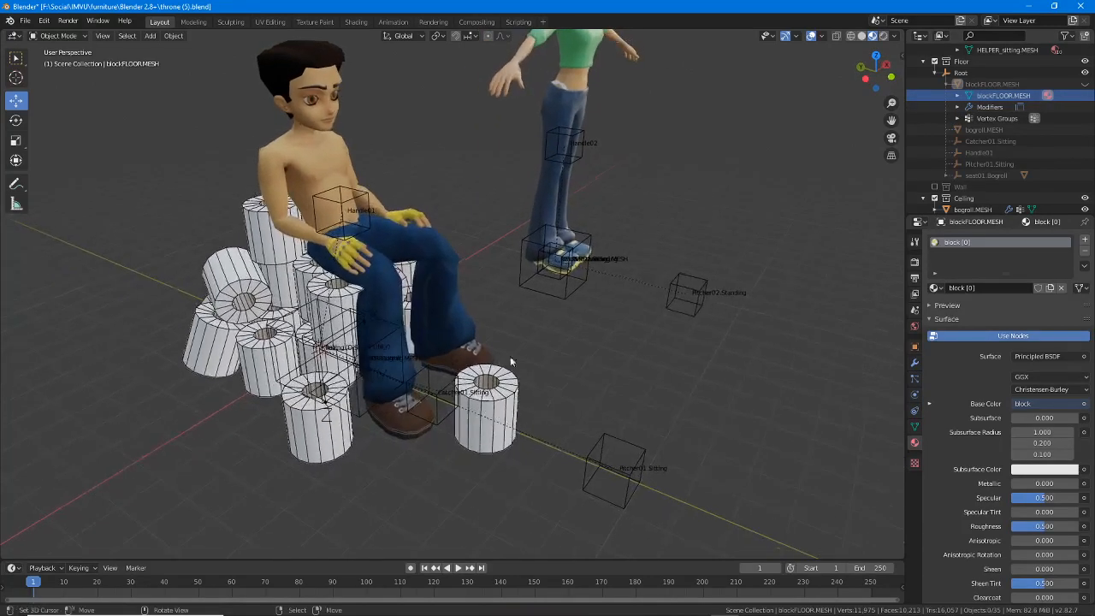
click(511, 409)
scroll(1061, 120, up, 5)
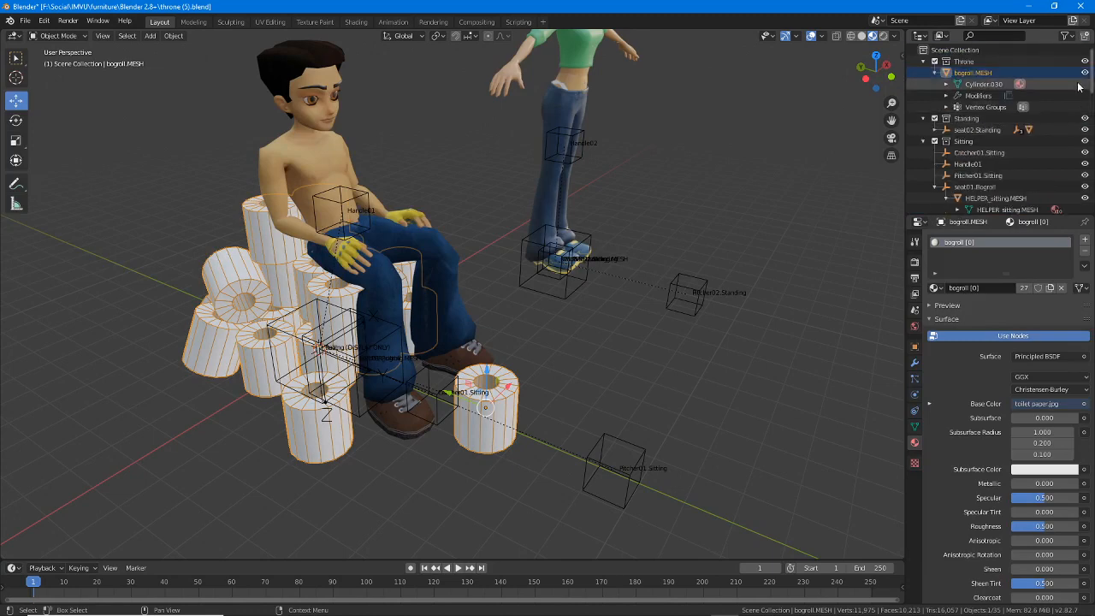
click(1085, 72)
middle_drag(315, 347, 341, 341)
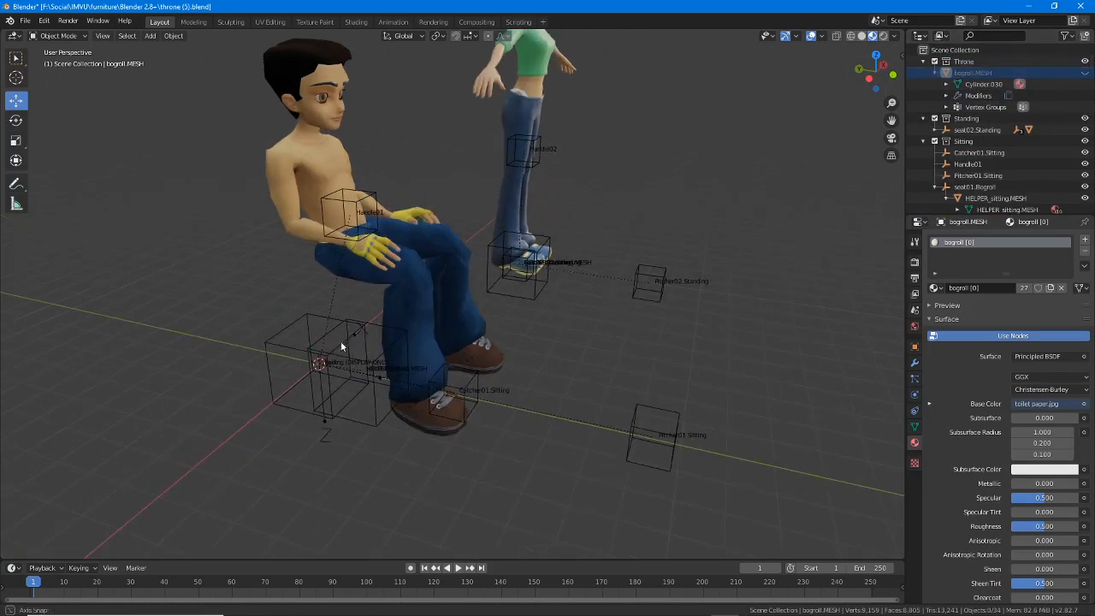
- Identify the Sitting collection's parts by selecting Catcher01.Sitting, Pitcher01.Sitting, the seated helper figure and seat01.Bogroll in turn
click(461, 390)
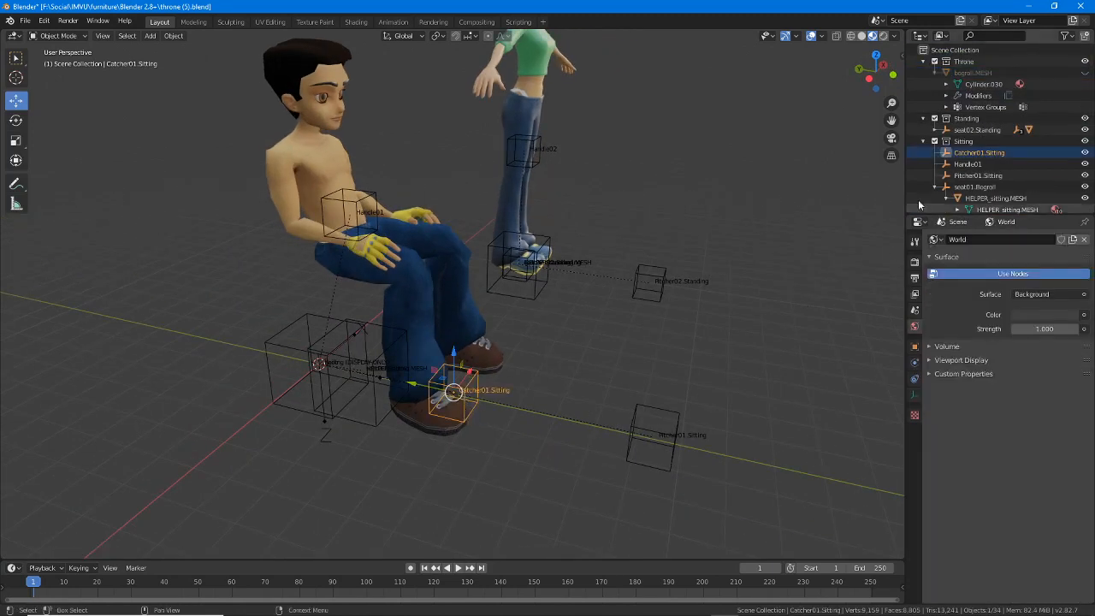
click(645, 427)
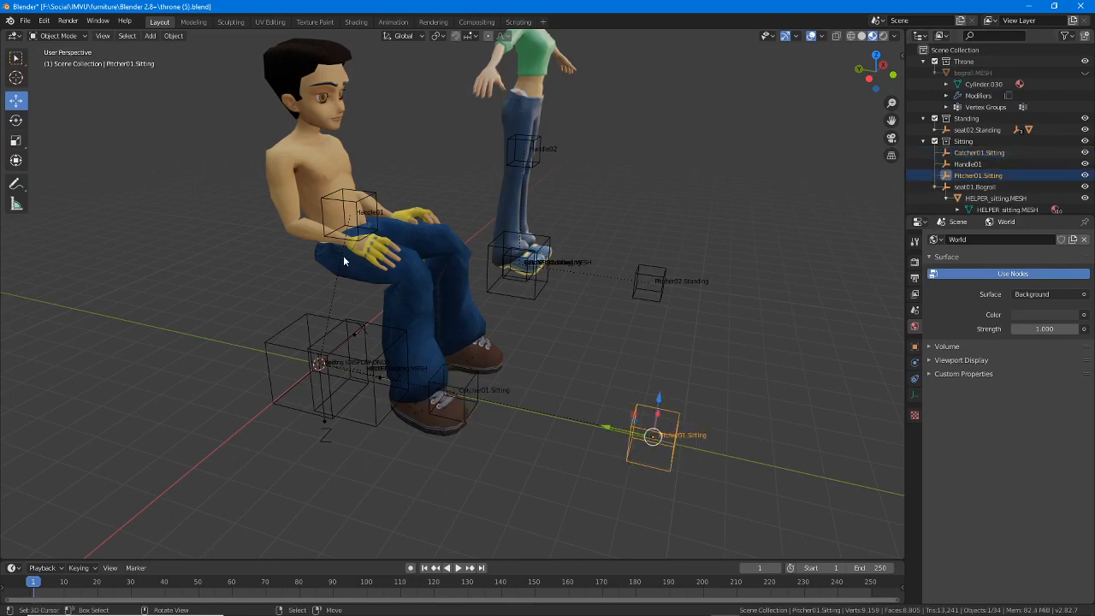
click(347, 211)
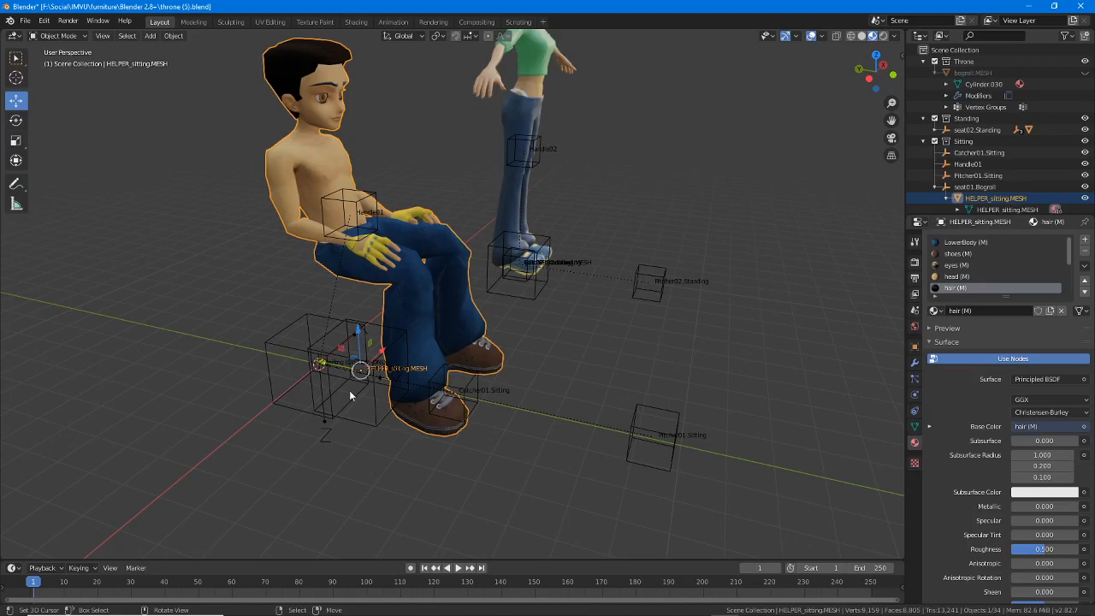
click(367, 420)
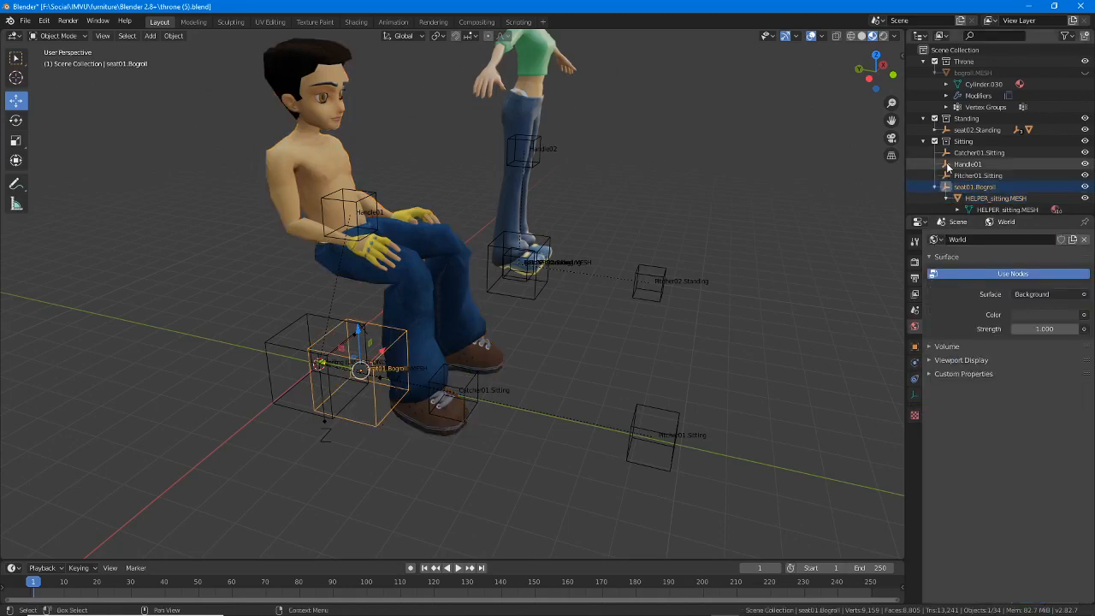
scroll(995, 174, down, 1)
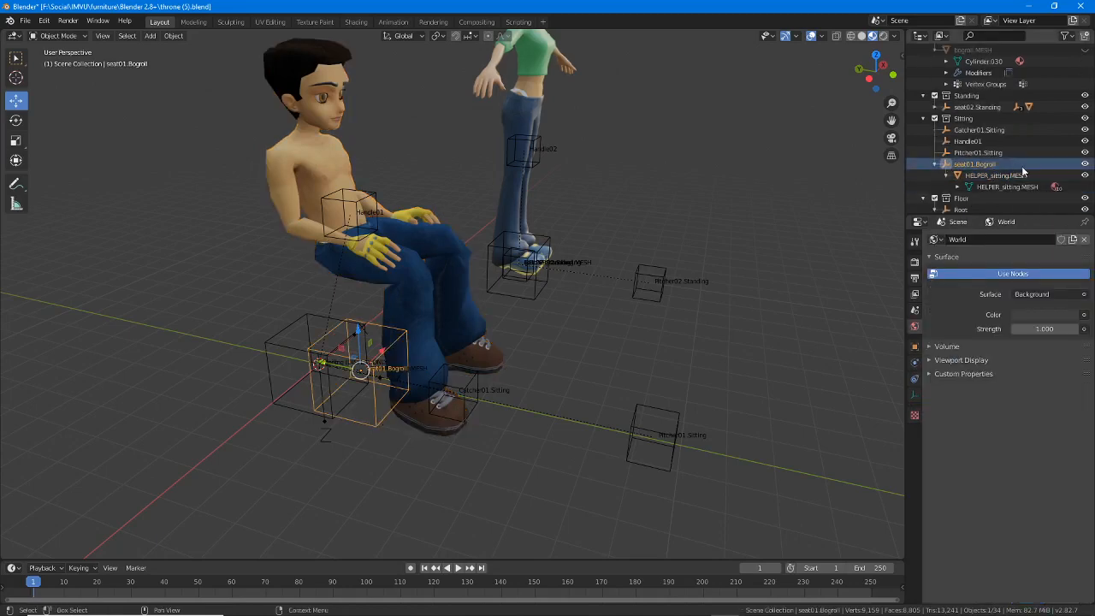
click(964, 119)
click(975, 129)
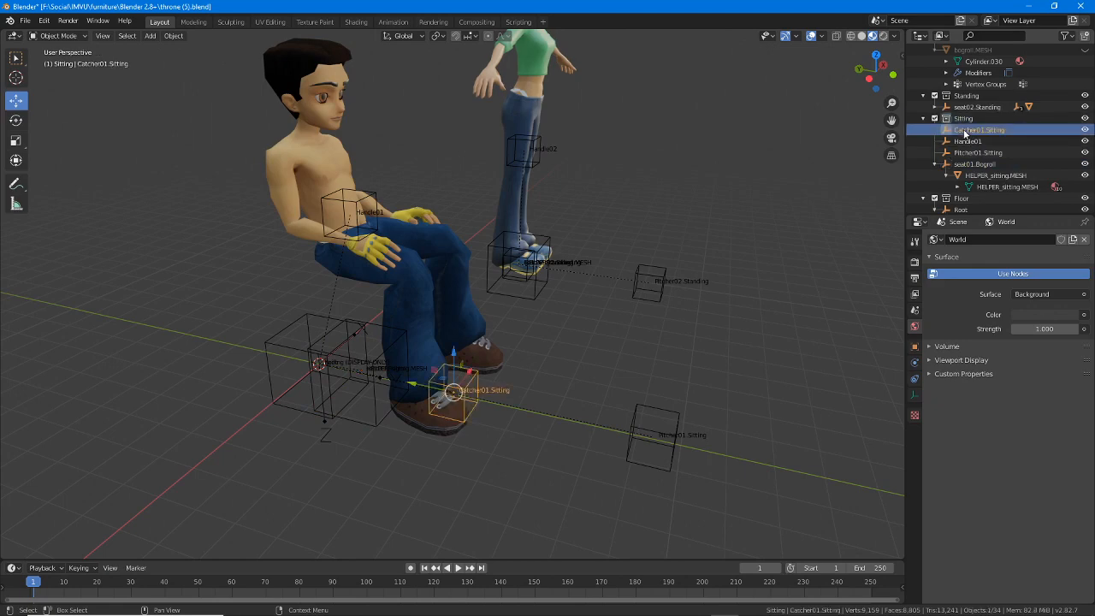
- Nest the Sitting collection inside the Throne collection and collapse its contents
click(959, 117)
scroll(958, 116, up, 2)
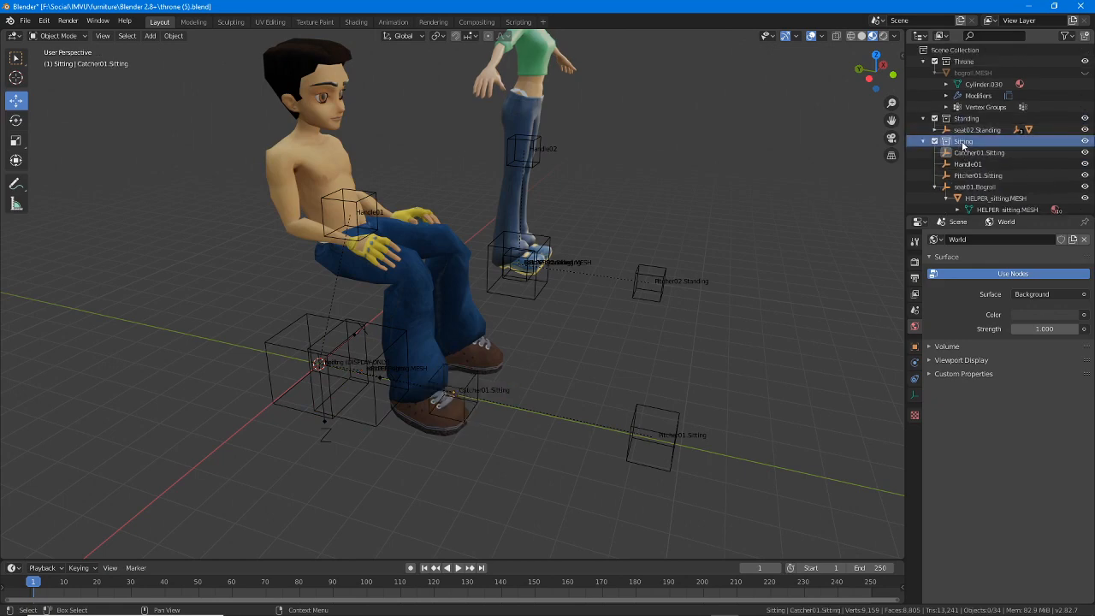
drag(963, 146, 958, 62)
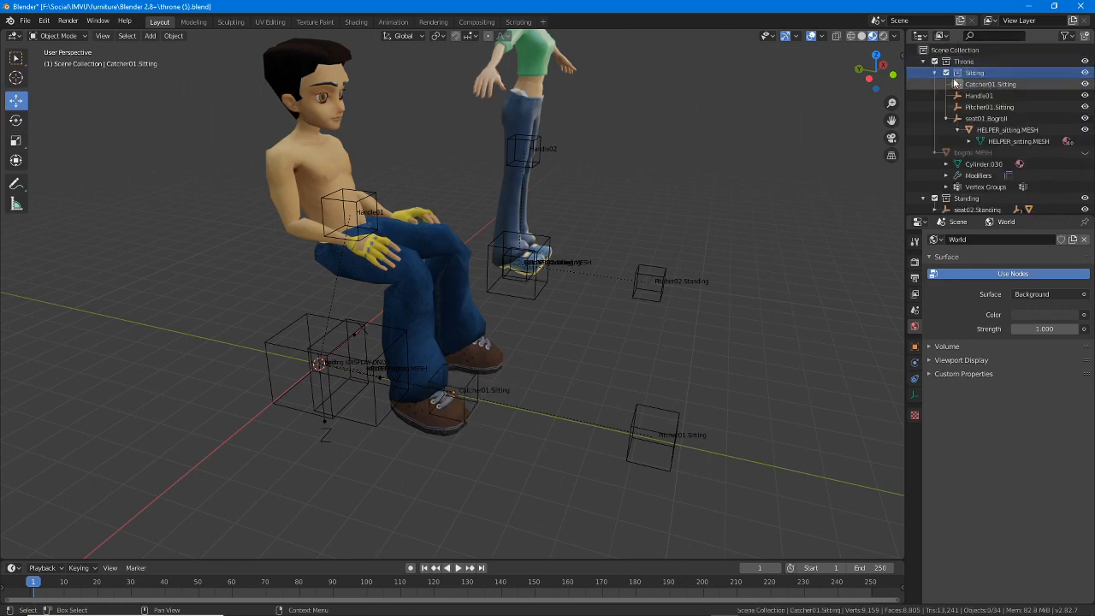
click(935, 73)
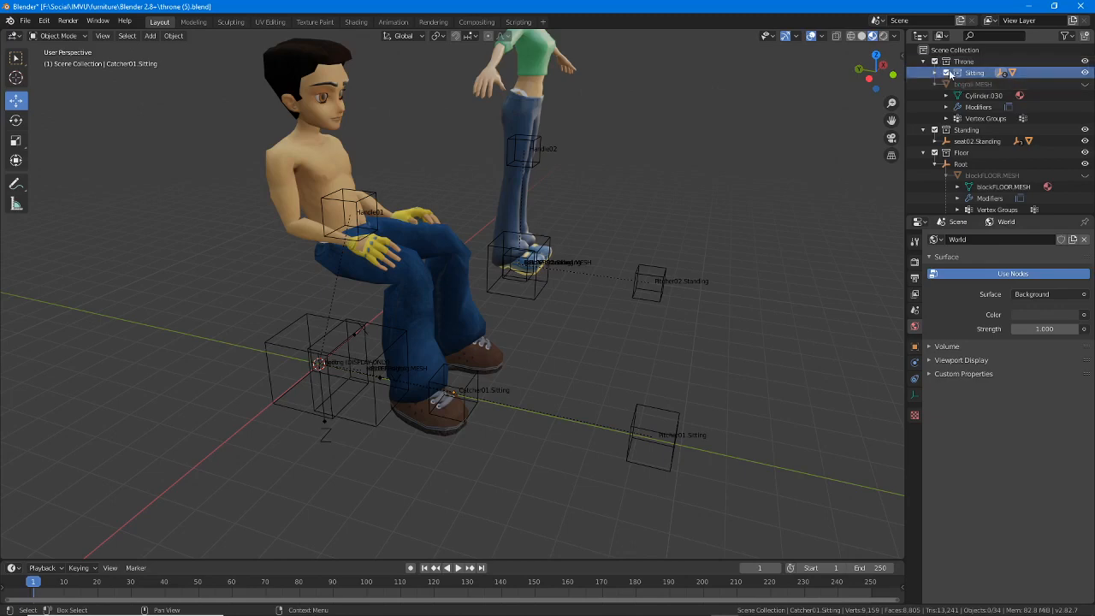
click(935, 74)
- Unhide bogroll.MESH and test excluding and re-including the Sitting collection, leaving it enabled
click(947, 74)
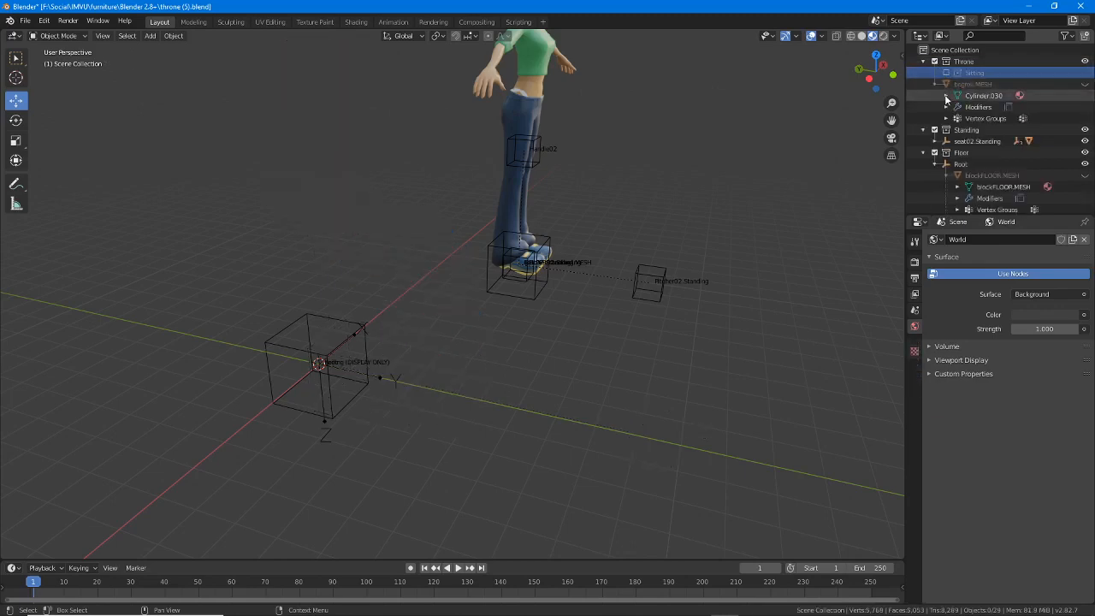
click(1083, 84)
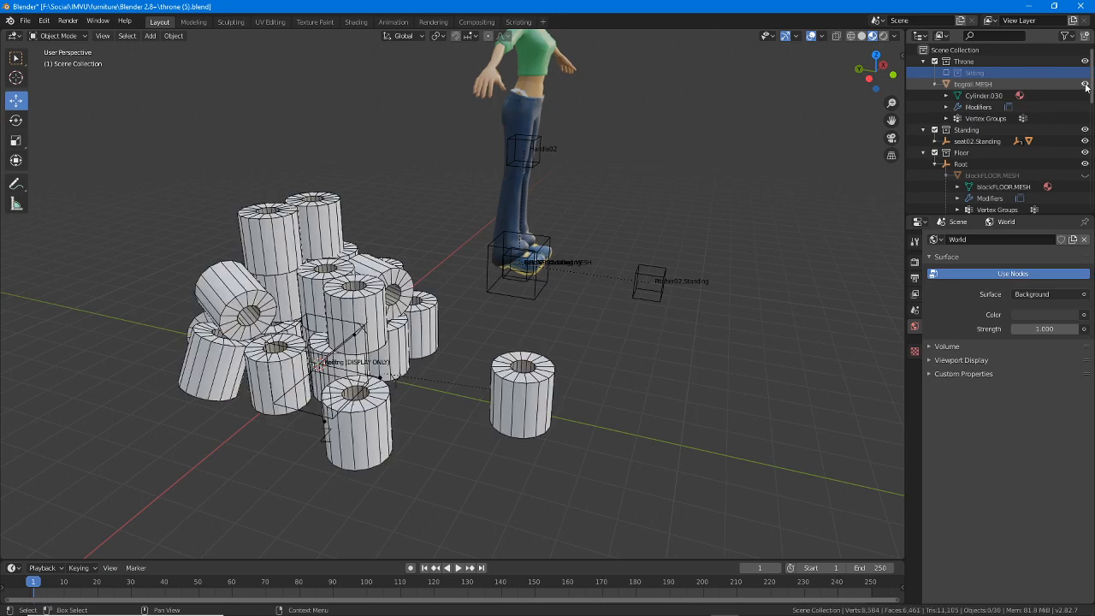
click(946, 74)
click(947, 74)
click(947, 73)
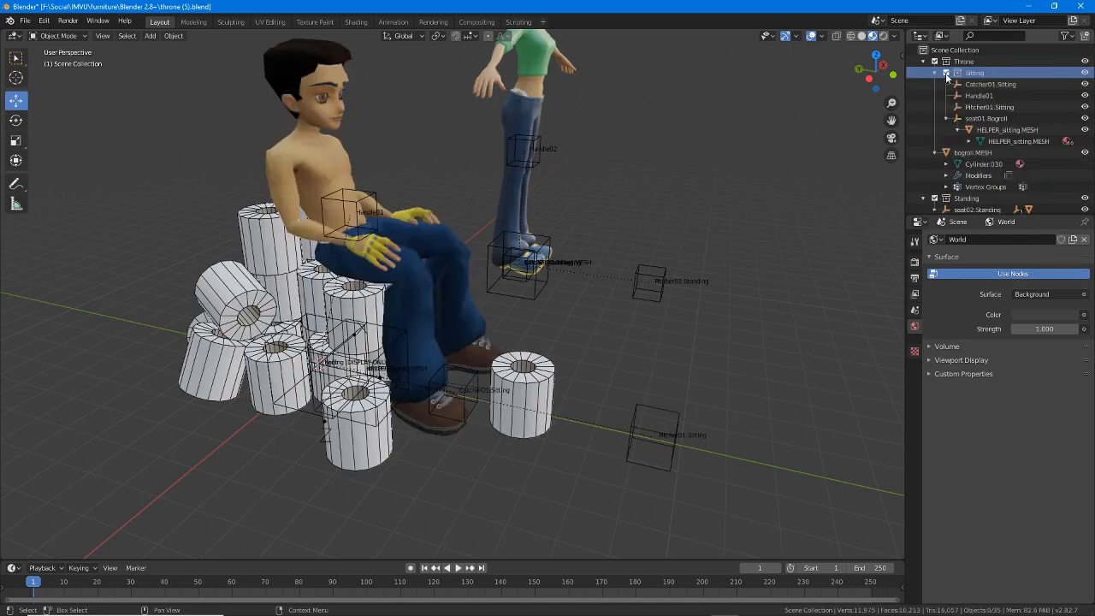
click(947, 73)
click(947, 74)
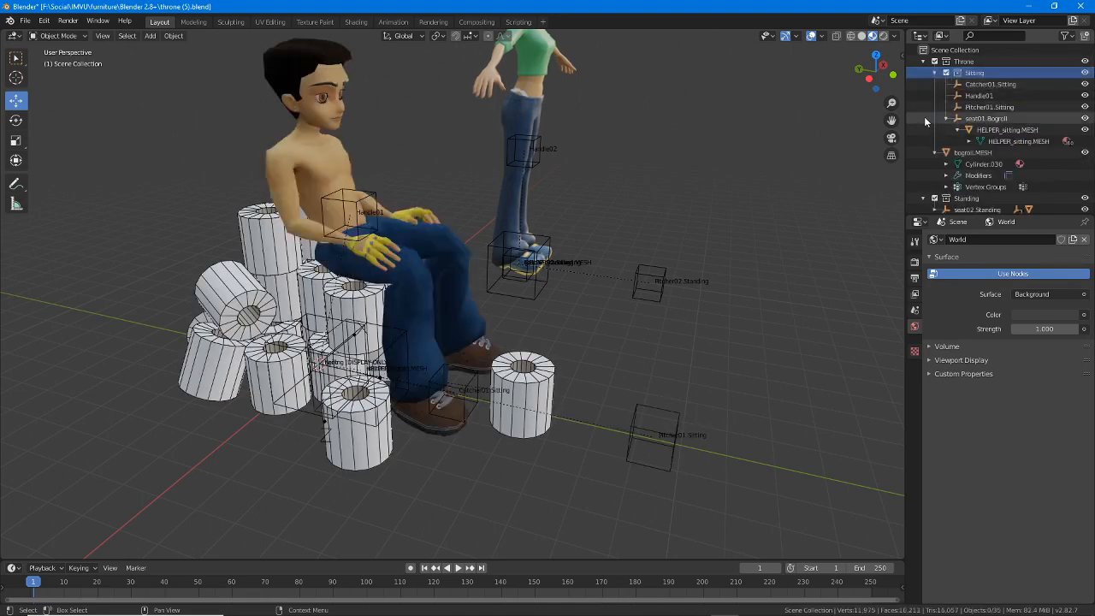
- Set Specular to 0 on the LowerBody, shoes and skin materials of the standing helper figure
middle_drag(686, 241, 535, 293)
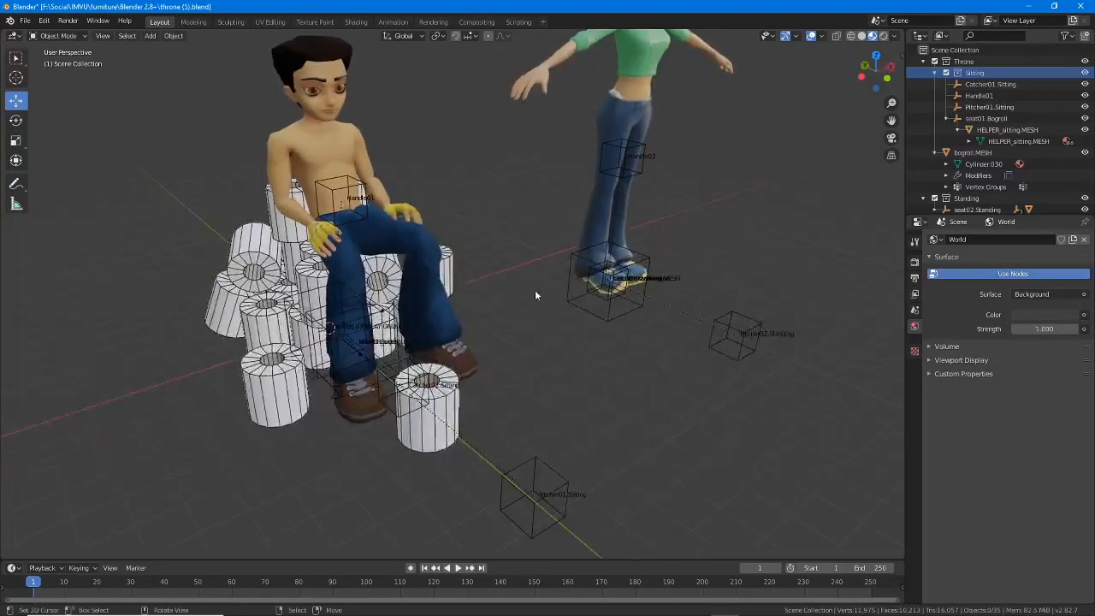
click(608, 322)
middle_drag(608, 322, 542, 126)
middle_drag(641, 197, 566, 312)
click(566, 312)
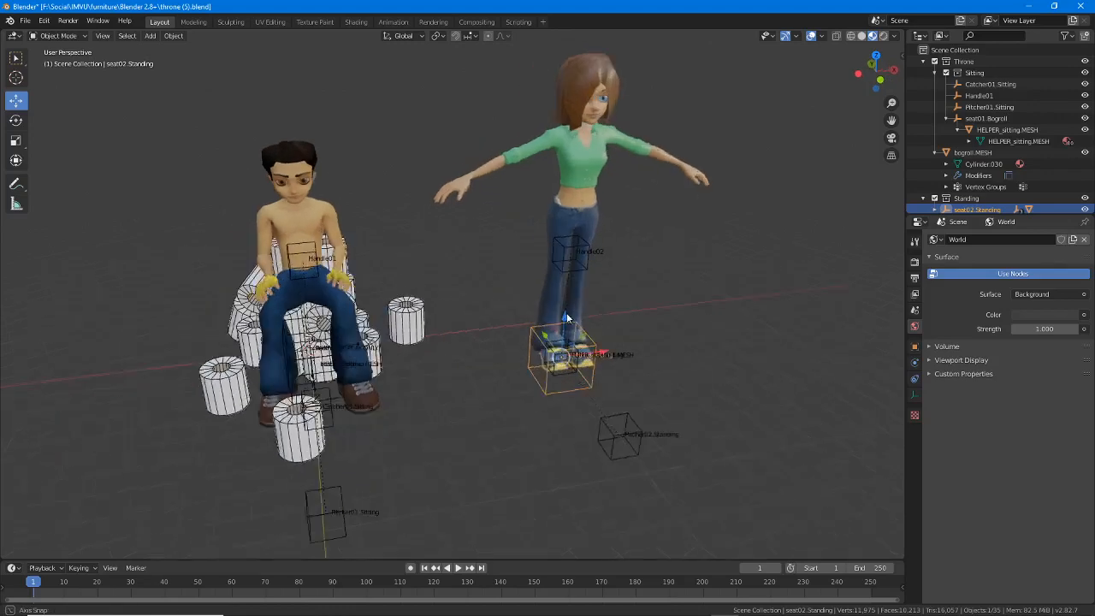
click(914, 442)
drag(1055, 520, 1013, 520)
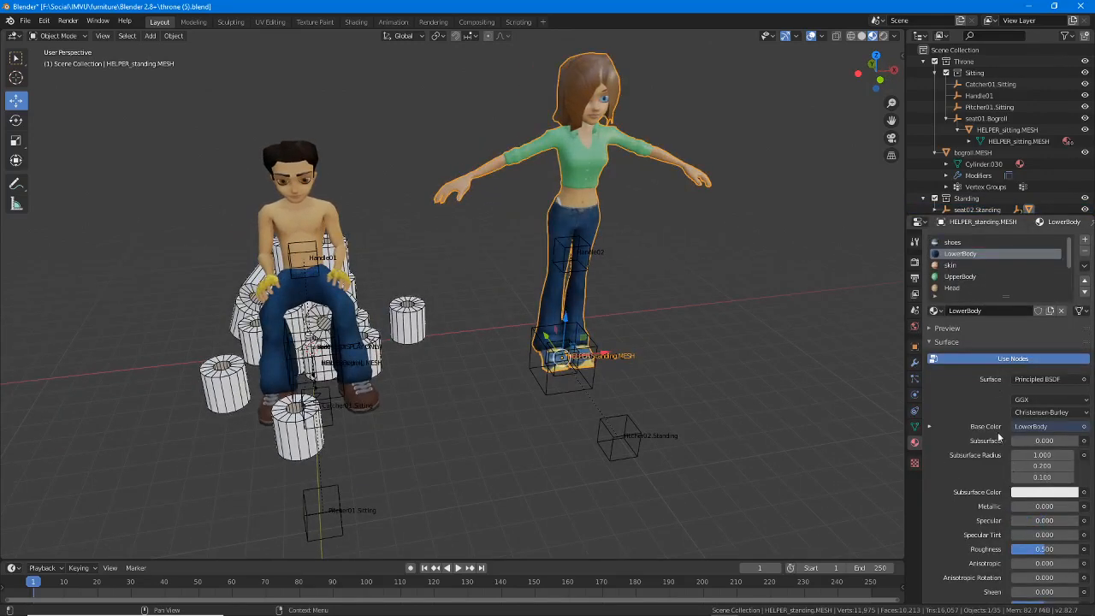
click(953, 243)
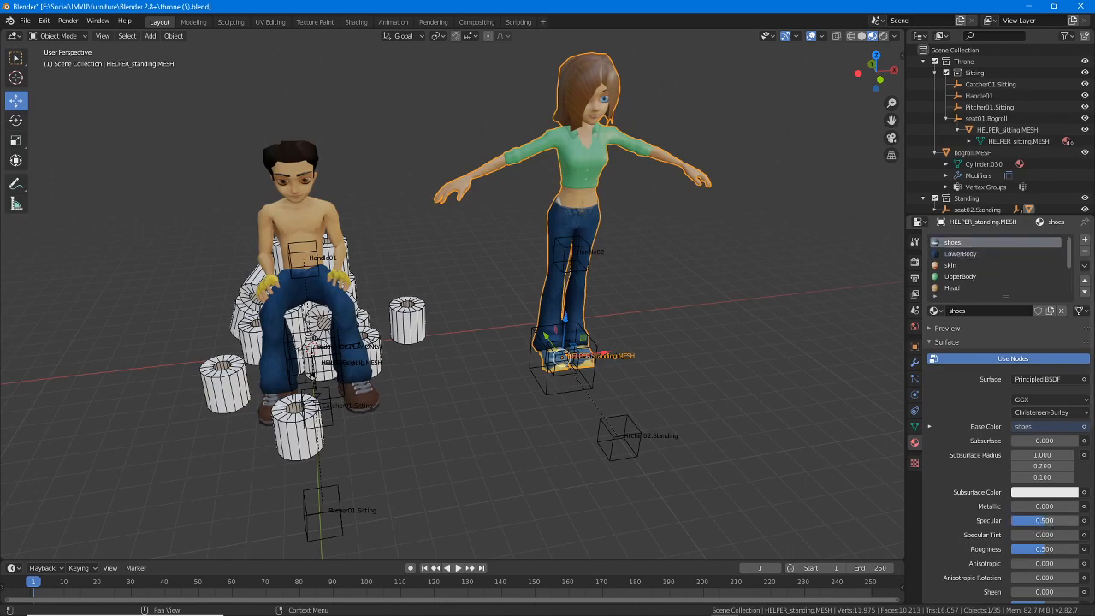
click(950, 265)
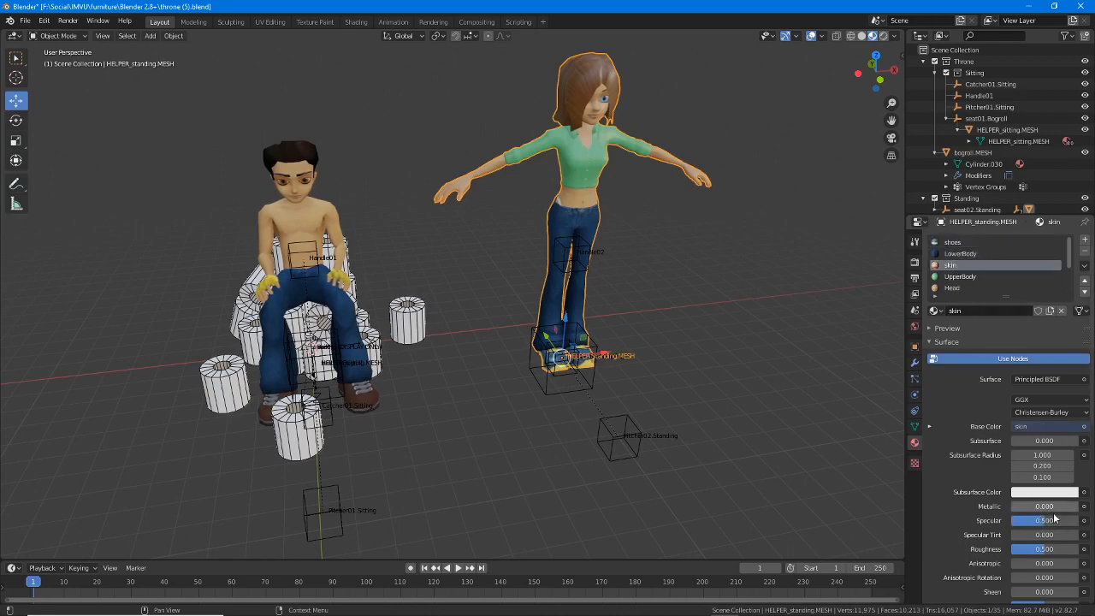
drag(1054, 517, 1026, 518)
- Set Specular to 0 on the standing helper's UpperBody and Head materials
click(953, 288)
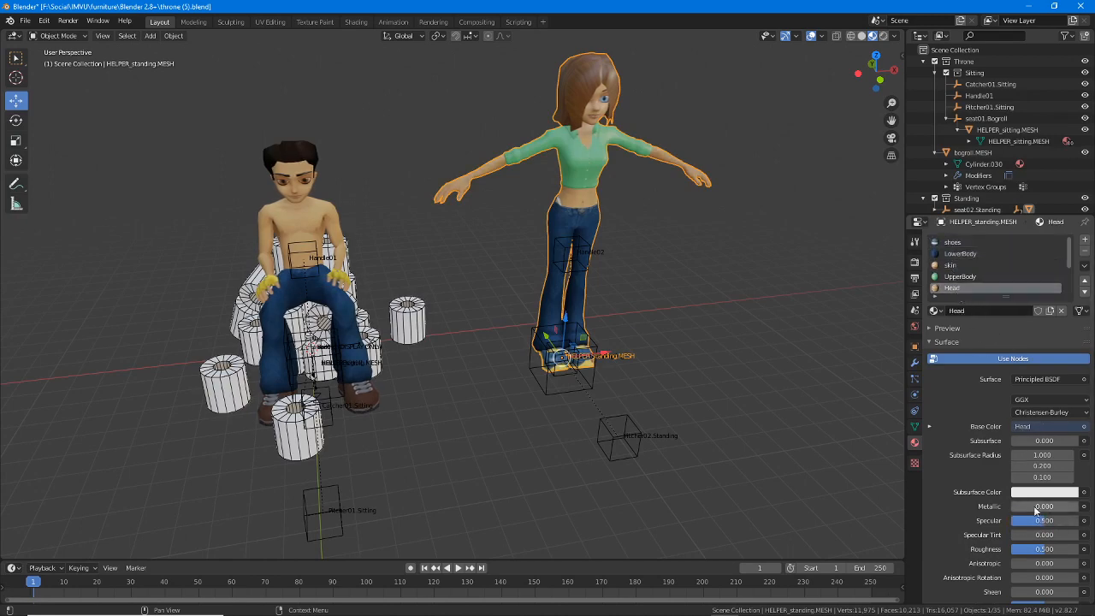
click(968, 256)
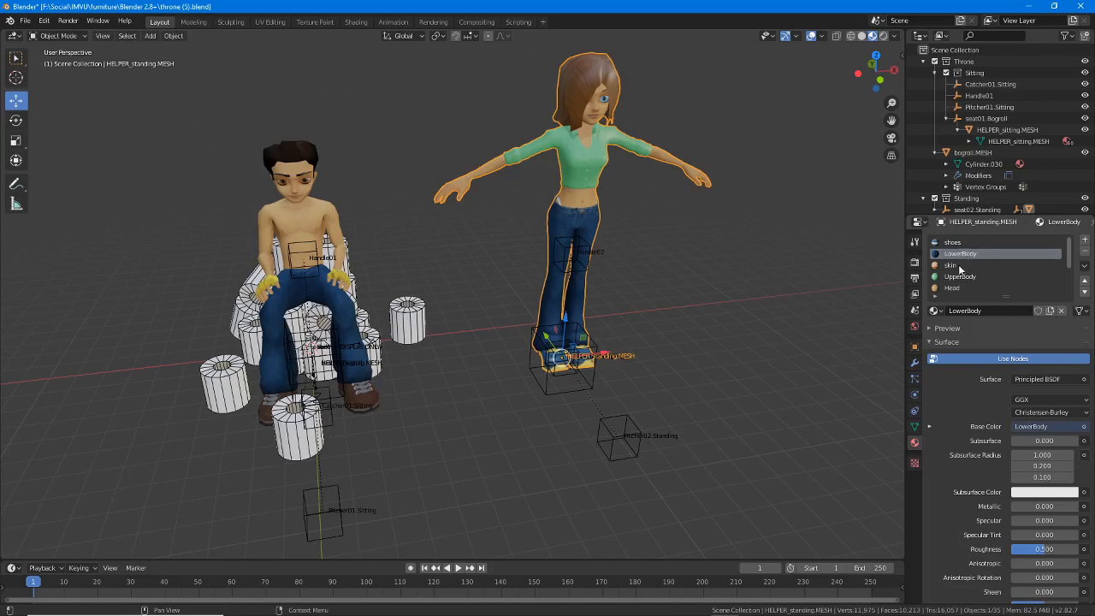
click(961, 267)
click(963, 278)
drag(1055, 521, 1011, 521)
click(975, 287)
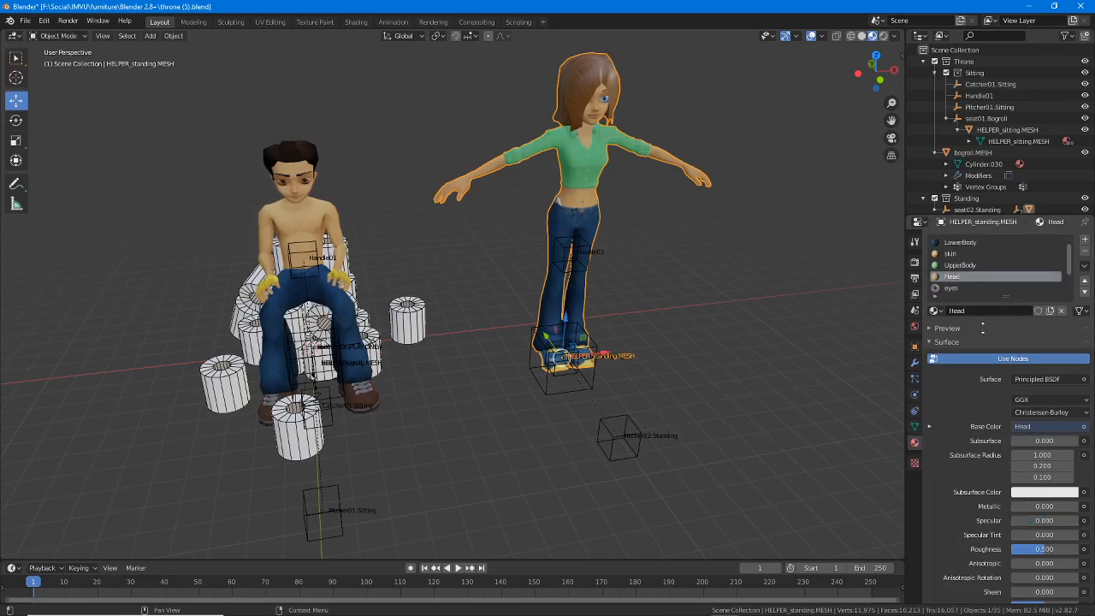
click(1044, 548)
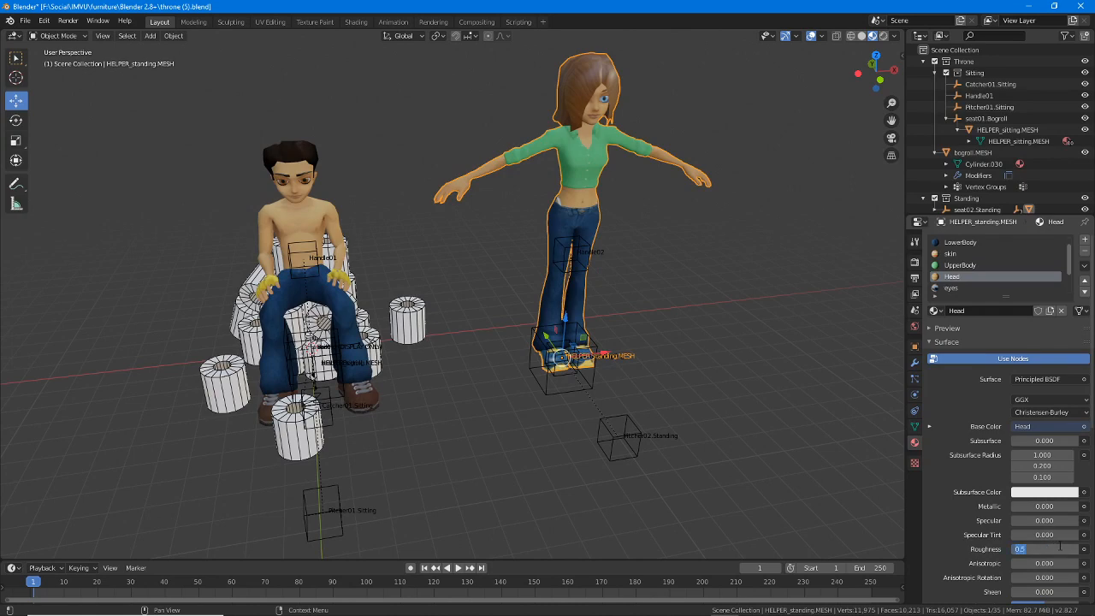
- Set Specular to 0 on the standing helper's eyes, eyelashes, eyebrows and hair materials
click(960, 286)
click(960, 286)
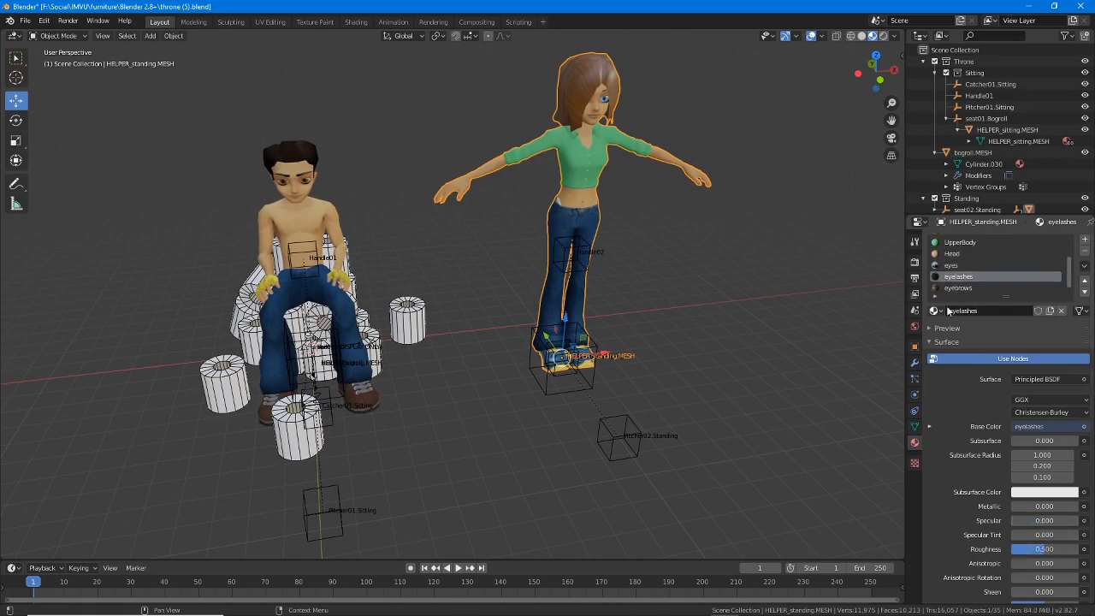
click(959, 289)
drag(1037, 520, 1011, 520)
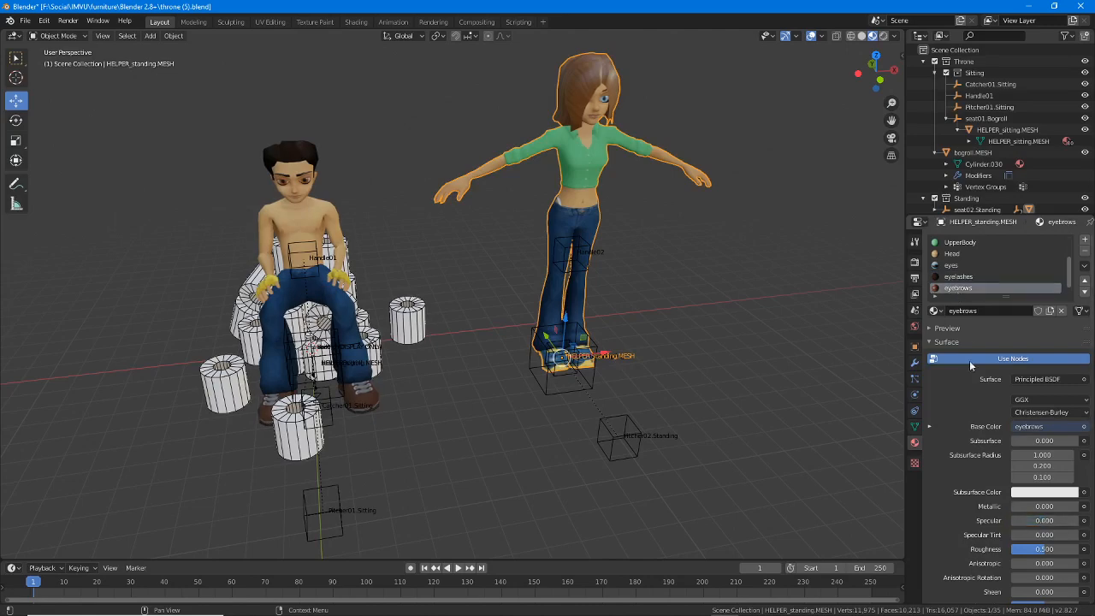
click(959, 288)
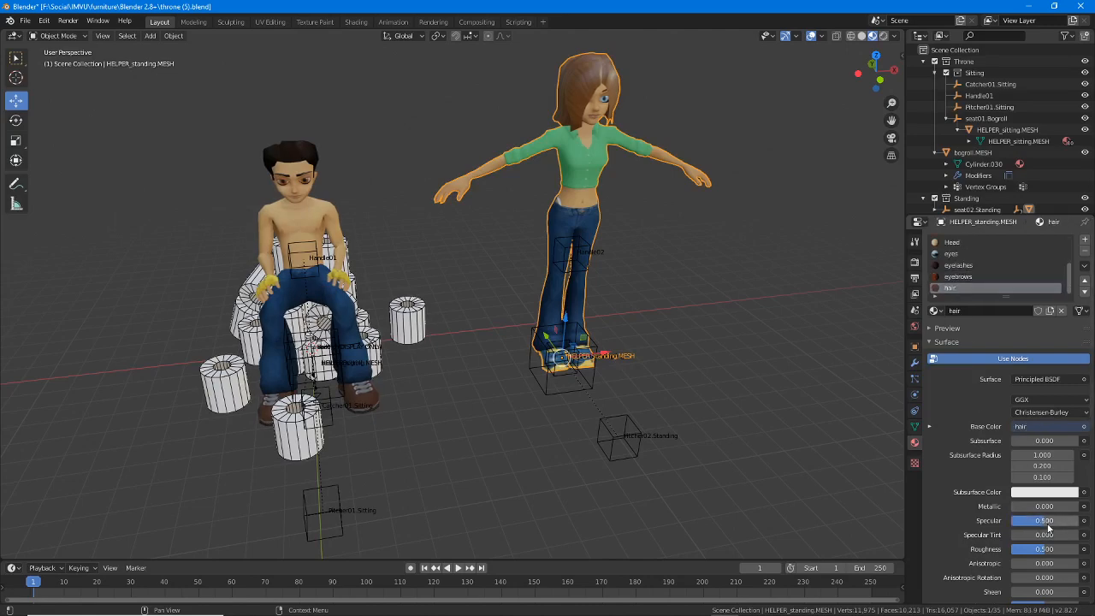
- Select the standing helper with all its nodes, leaving out the sitting helper, and make seat02.Standing the active object
middle_drag(529, 352, 540, 354)
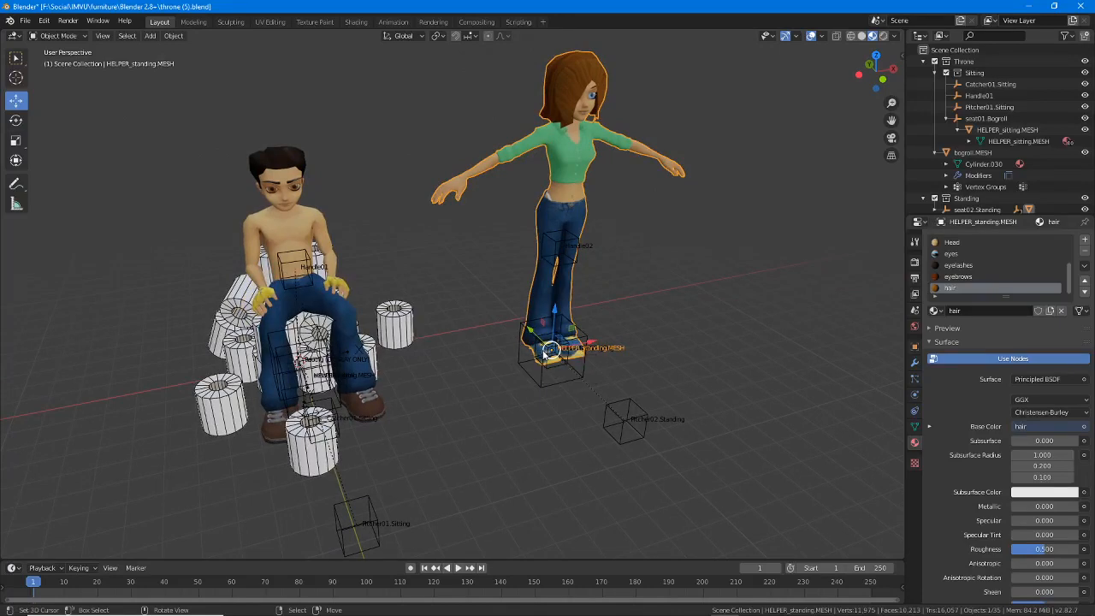
click(561, 374)
middle_drag(547, 386, 552, 211)
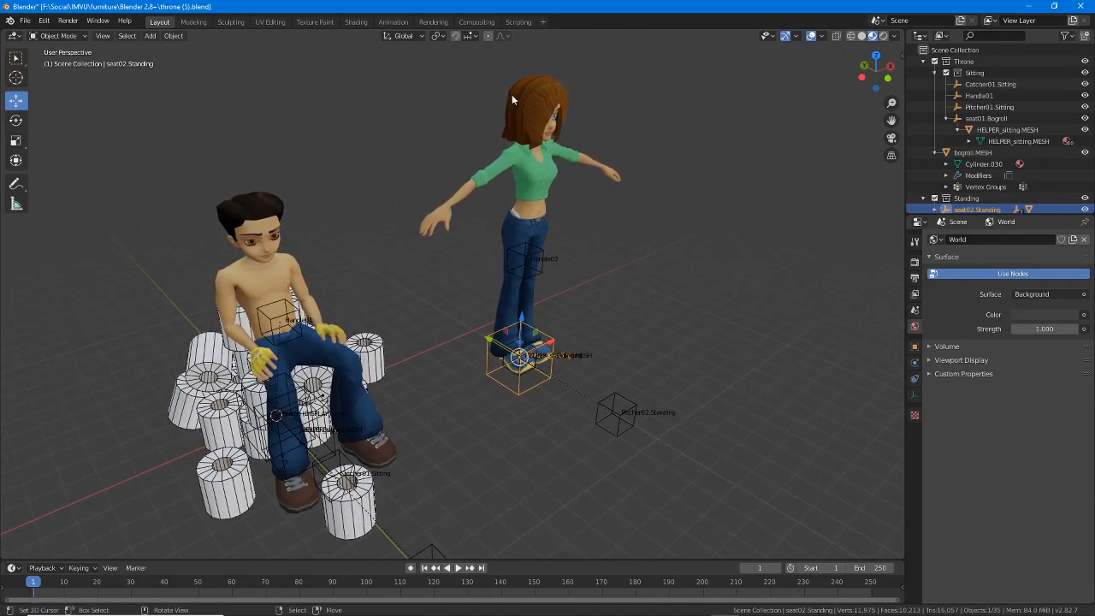
drag(390, 62, 721, 449)
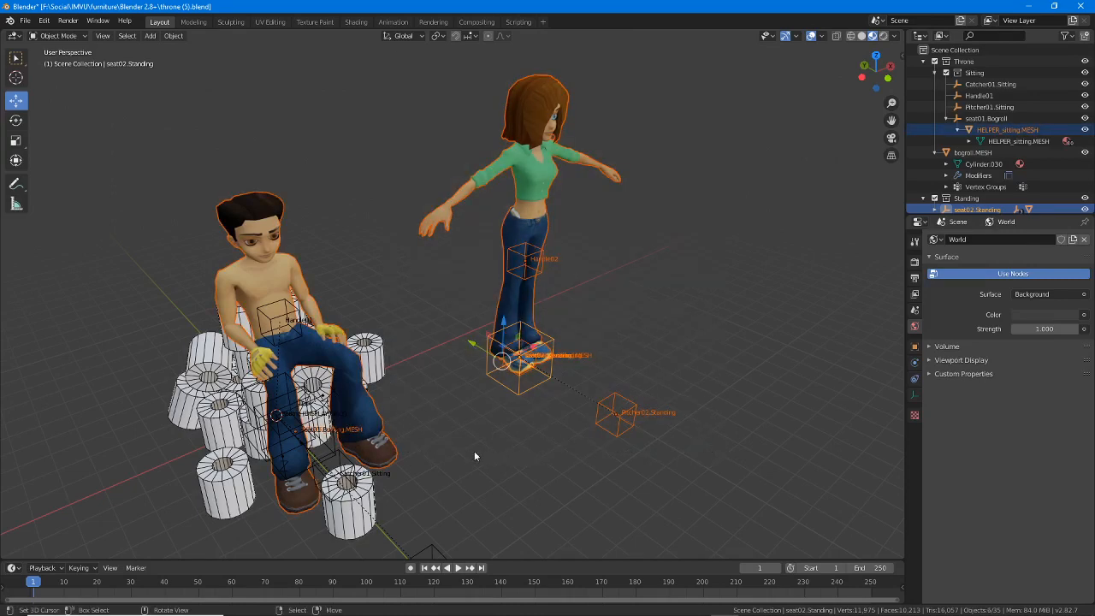
shift+click(386, 462)
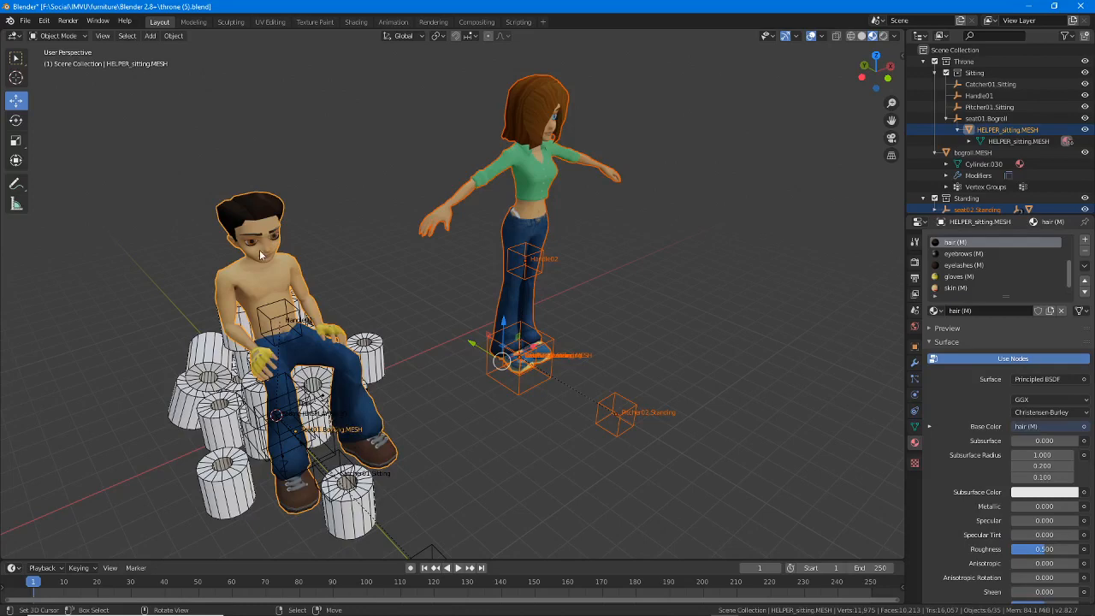
shift+click(265, 203)
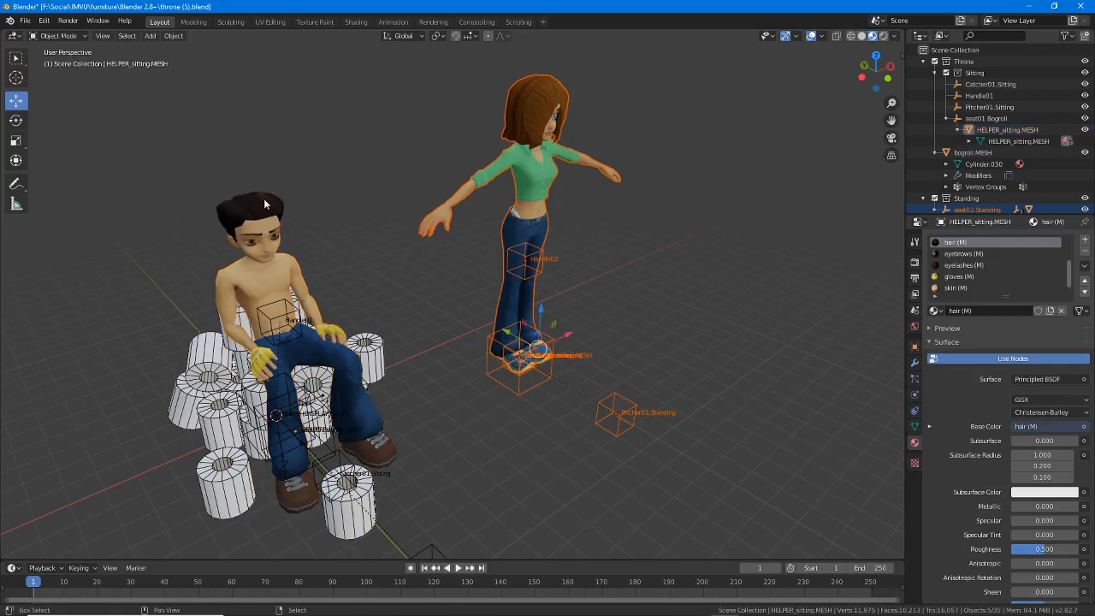
shift+click(539, 395)
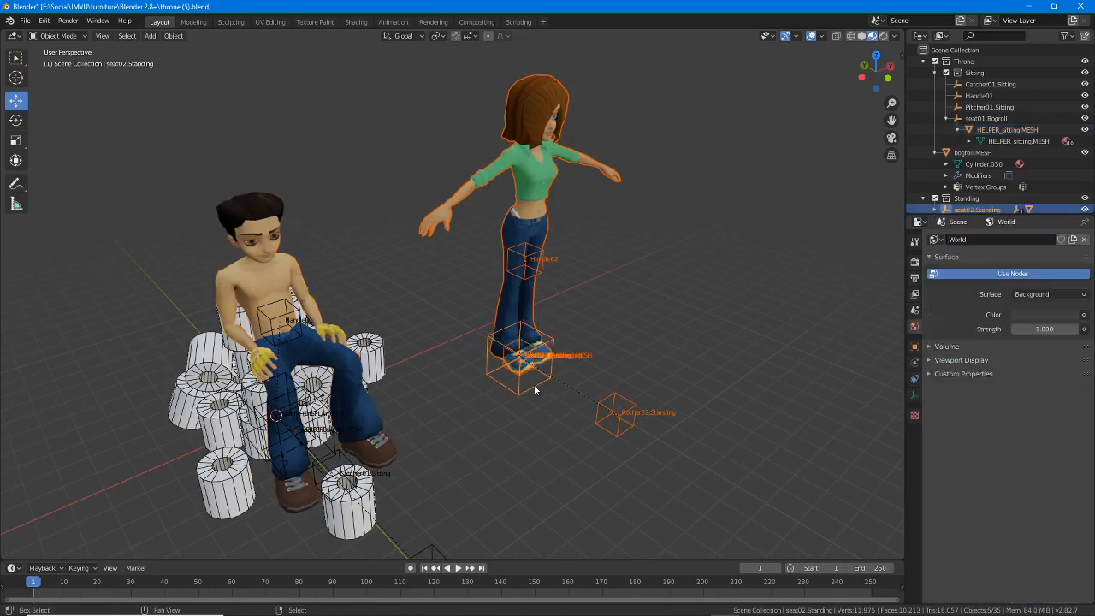
middle_drag(537, 457, 509, 414)
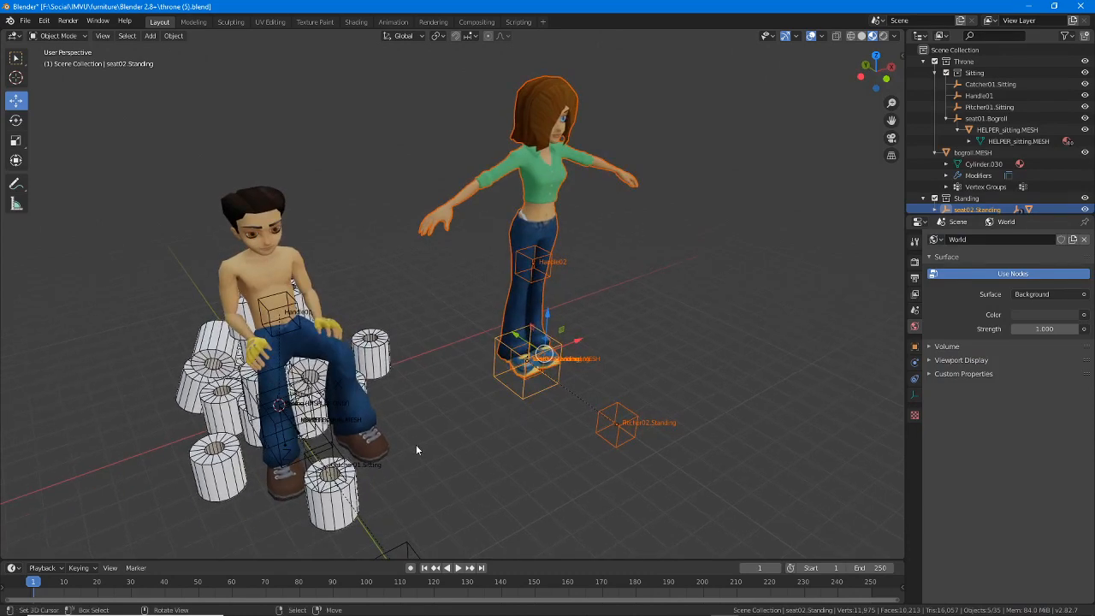
shift+right_click(396, 440)
shift+right_click(530, 394)
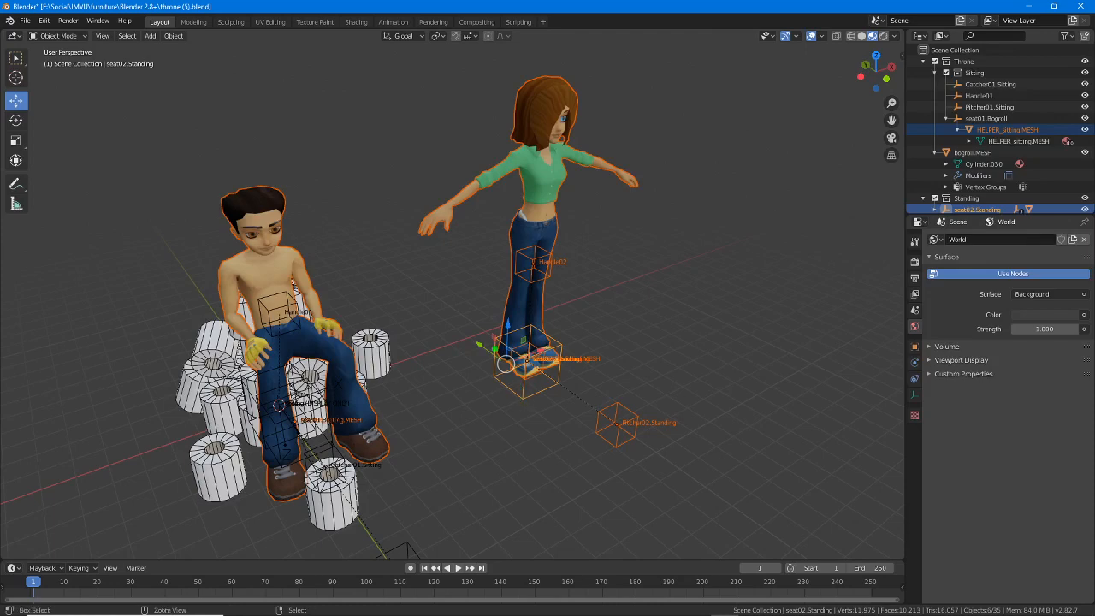
drag(501, 381, 520, 405)
drag(530, 400, 543, 395)
drag(569, 340, 491, 344)
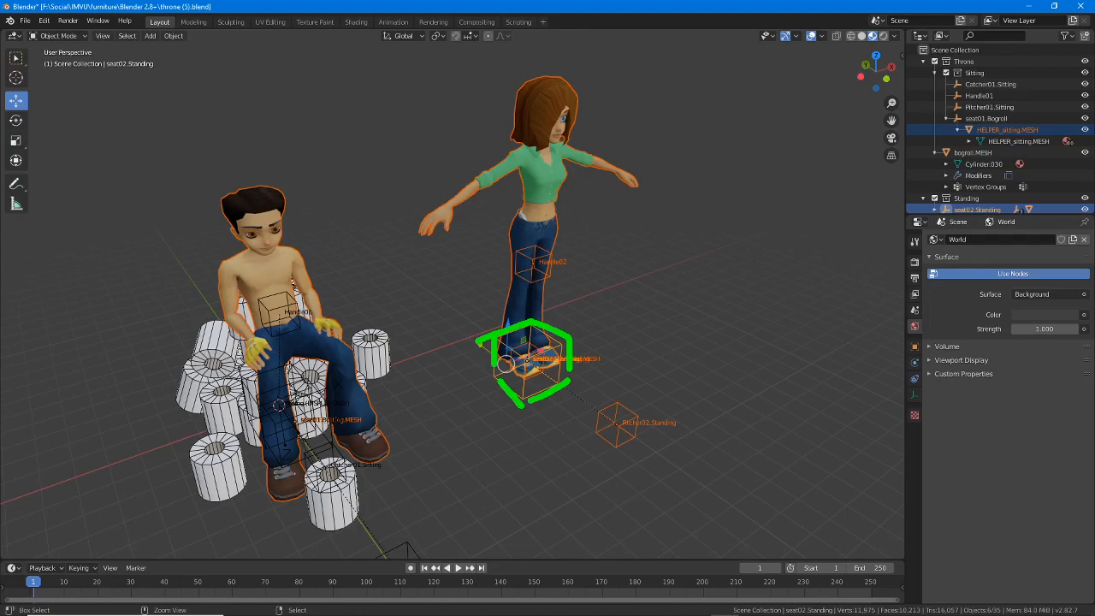
key(Escape)
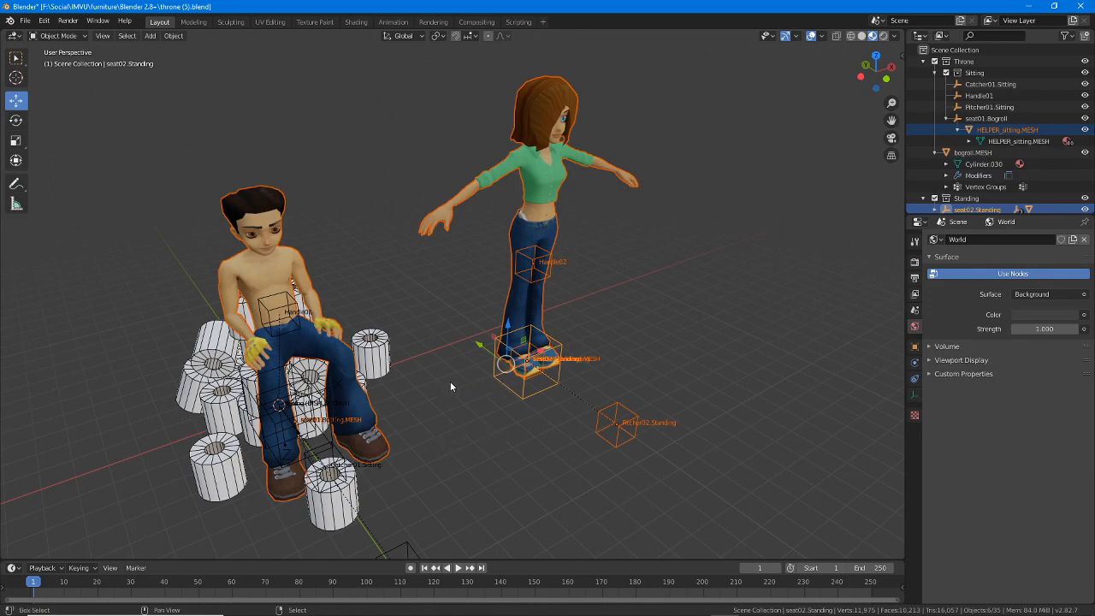
- Remove the sitting helper from the selection and make seat02.Standing active again
shift+click(262, 195)
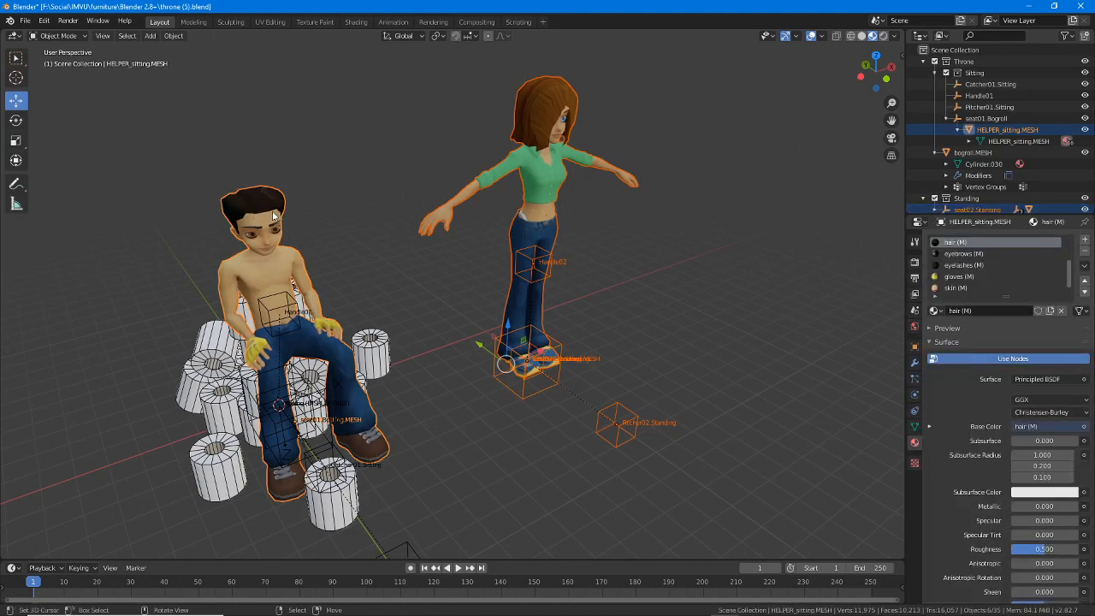
shift+click(262, 193)
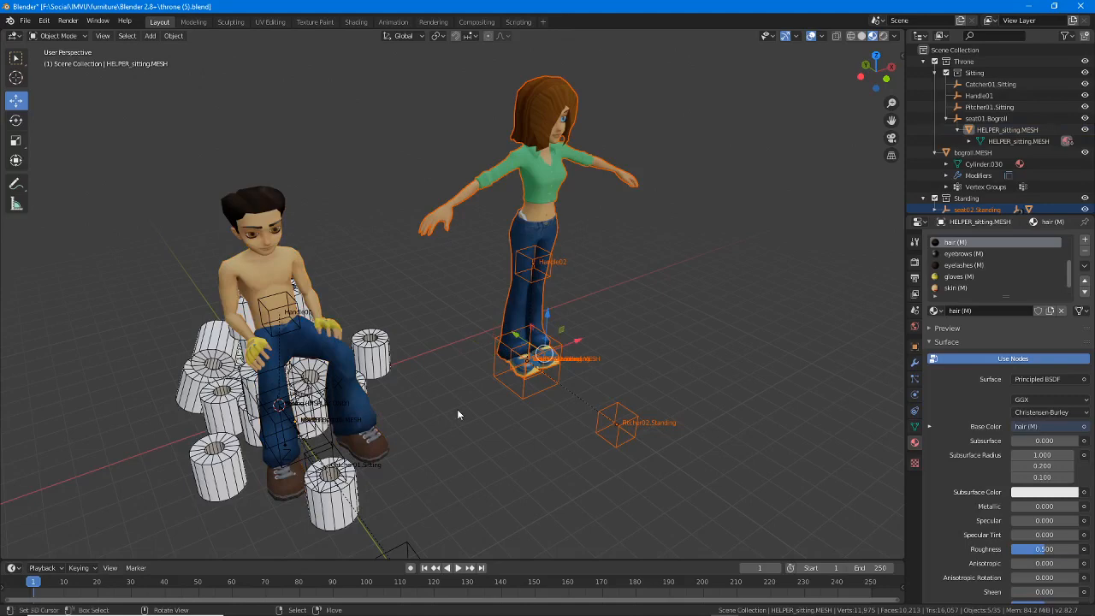
middle_drag(521, 383, 510, 417)
shift+click(494, 391)
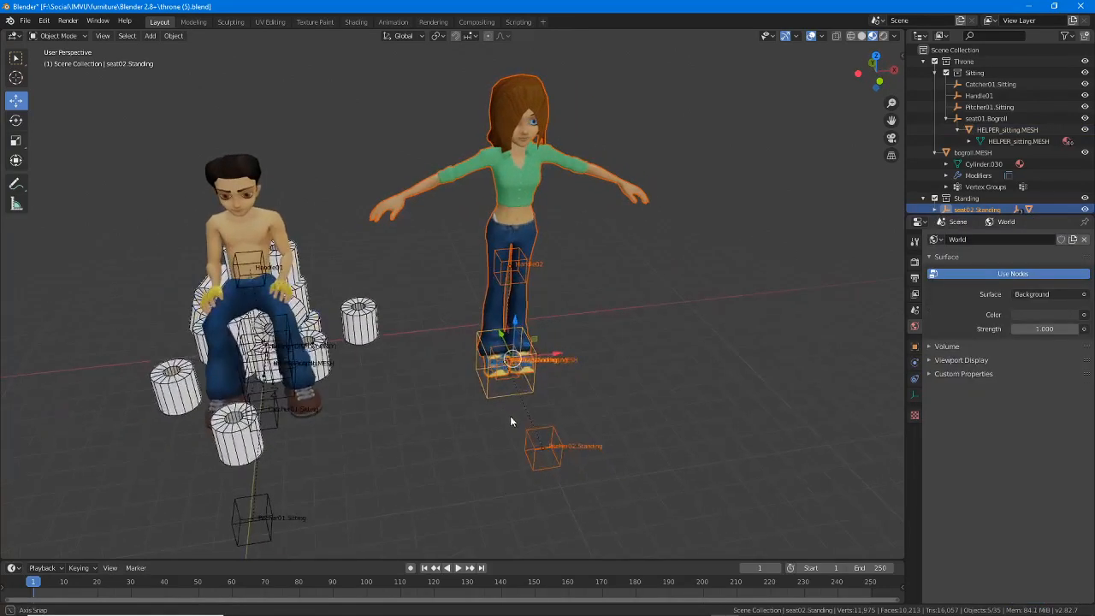
- Duplicate the standing helper together with its nodes and move the copy -1500 m along the X axis
scroll(508, 403, down, 2)
middle_drag(450, 373, 507, 385)
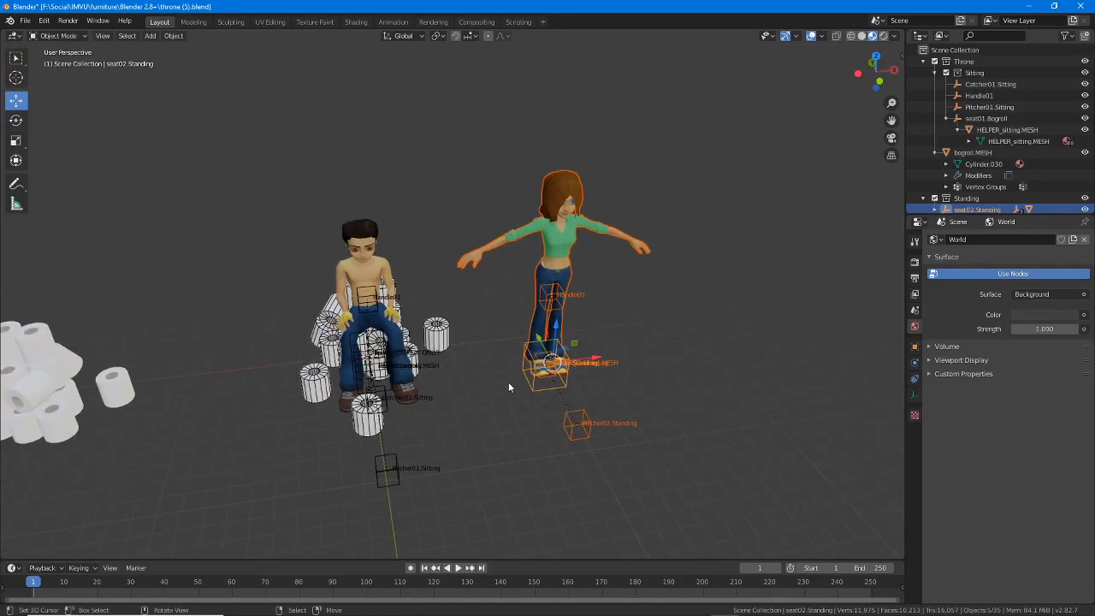
key(shift+d)
right_click(577, 366)
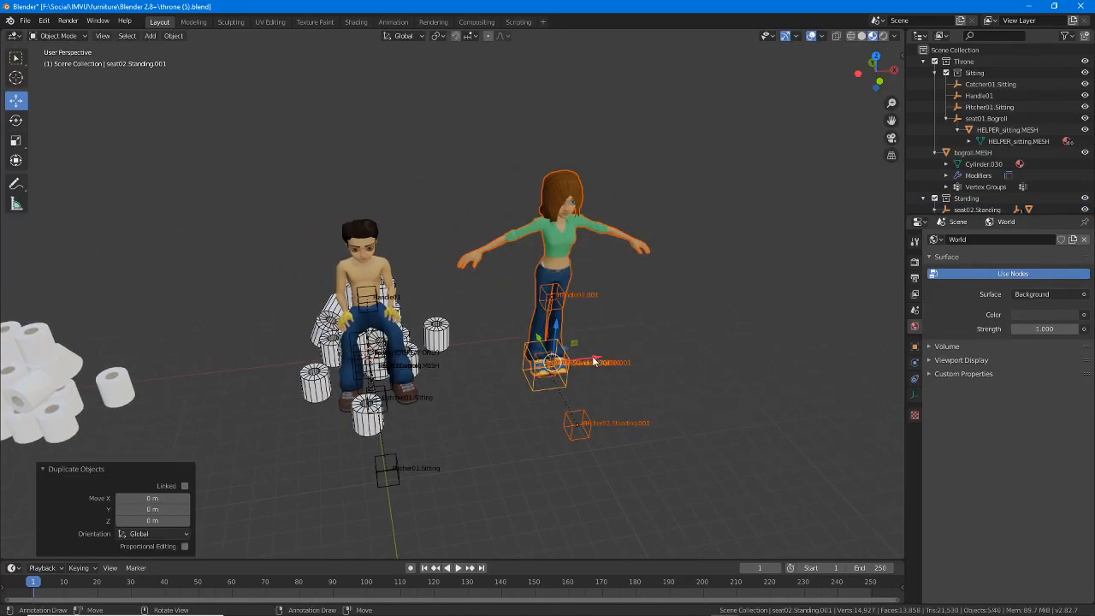
key(g)
key(x)
click(477, 396)
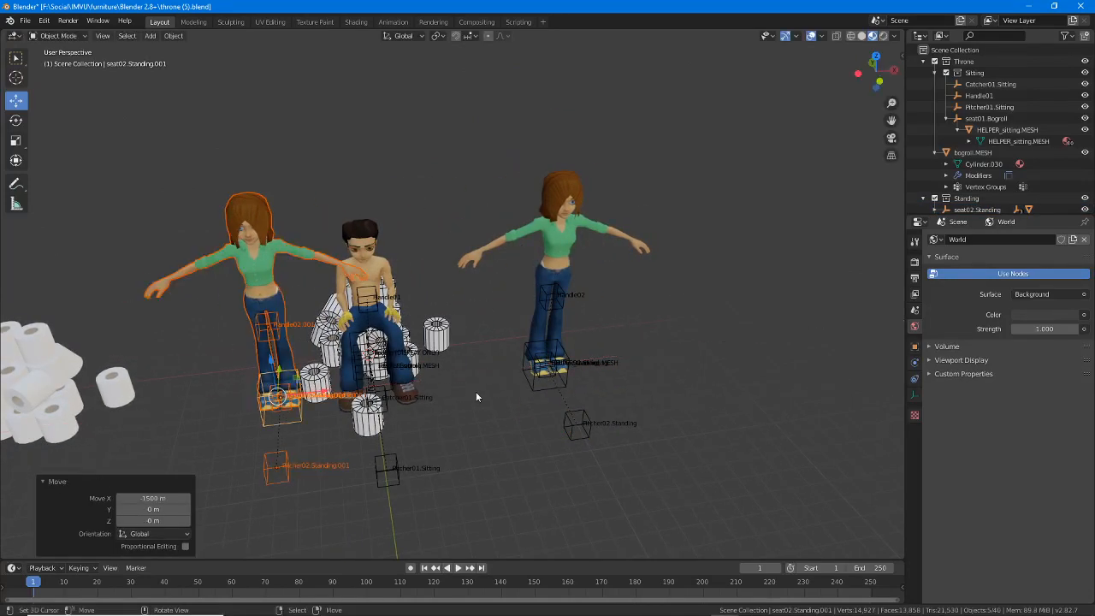
- Move the original standing helper's seat02.Standing node about -270 m along the X axis, closer to the throne
click(552, 389)
key(g)
key(x)
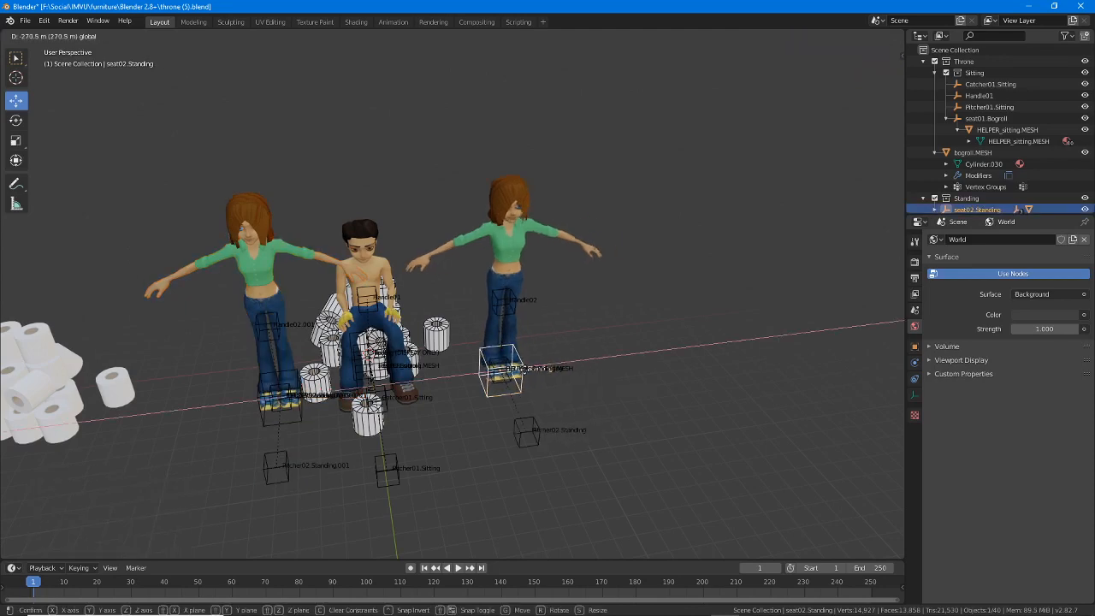
click(513, 369)
middle_drag(513, 369, 508, 462)
- Move the copied seat02.Standing.001 node along Y and X beside the toilet-roll throne, to about X -345 m, Y -27 m
click(518, 470)
key(g)
key(y)
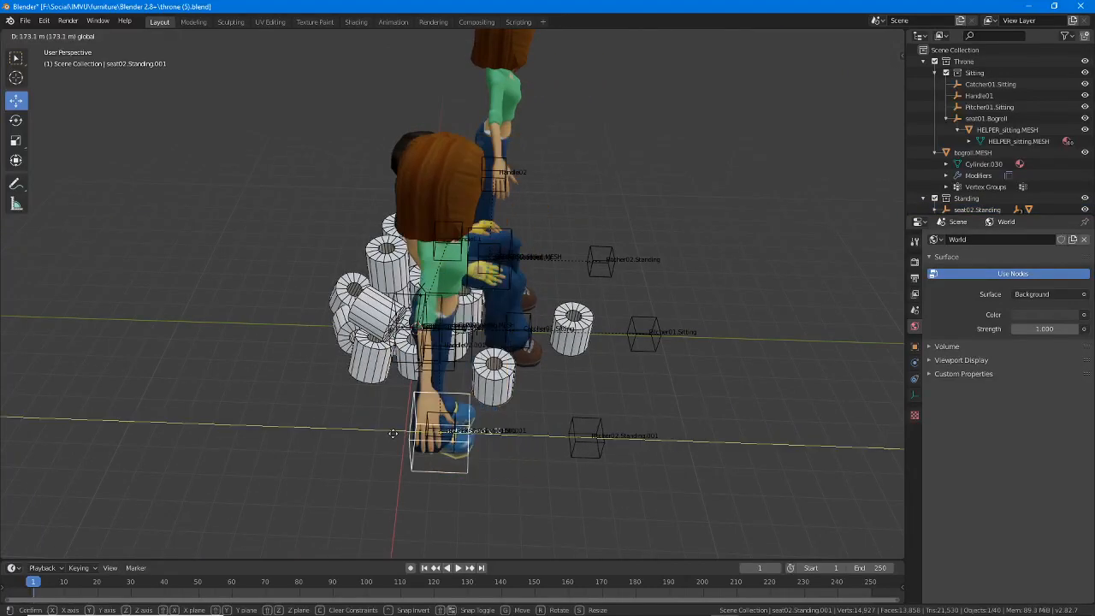
click(432, 438)
middle_drag(432, 438, 401, 400)
drag(404, 379, 435, 371)
middle_drag(435, 385, 518, 412)
key(g)
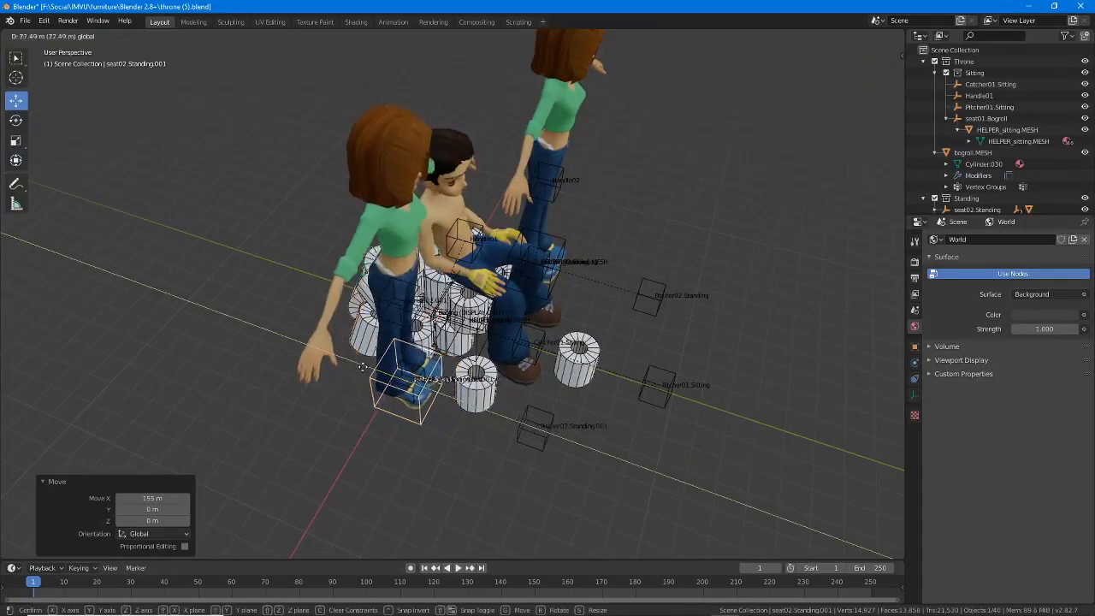
click(361, 366)
middle_drag(362, 366, 520, 390)
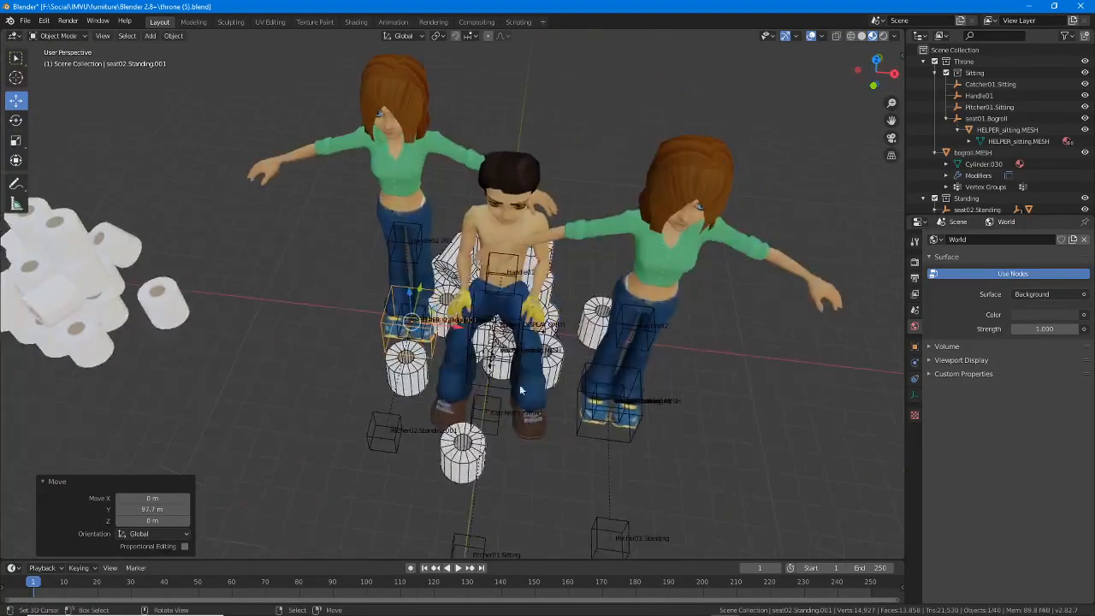
- Move the original seat02.Standing node about -46.9 m along X and 140 m along Y, beside the sitting helper
click(599, 439)
middle_drag(616, 438, 547, 402)
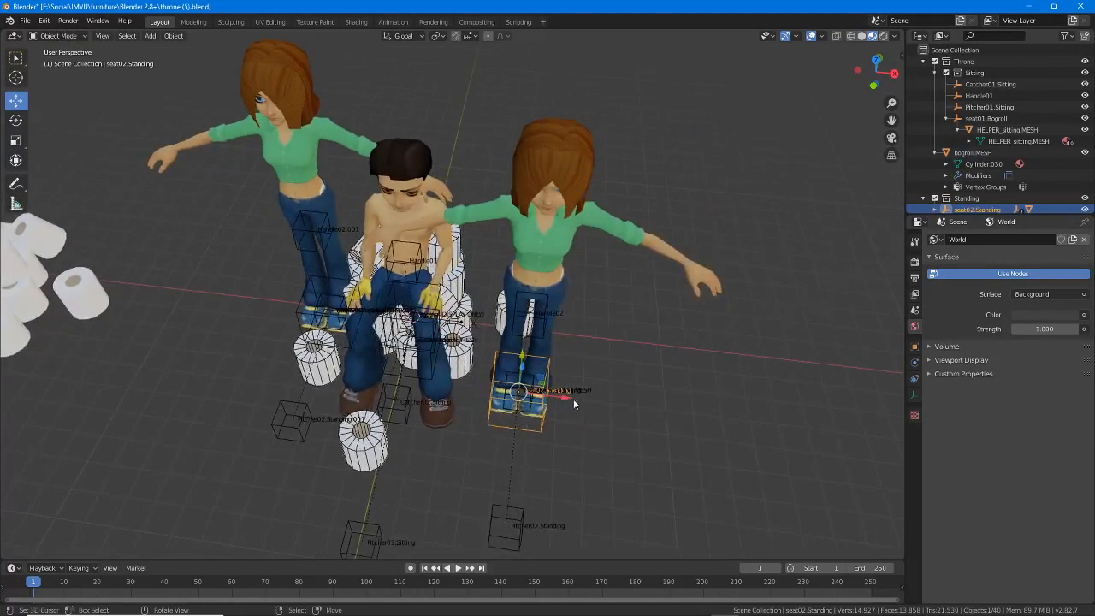
key(g)
drag(546, 397, 554, 401)
middle_drag(554, 401, 433, 384)
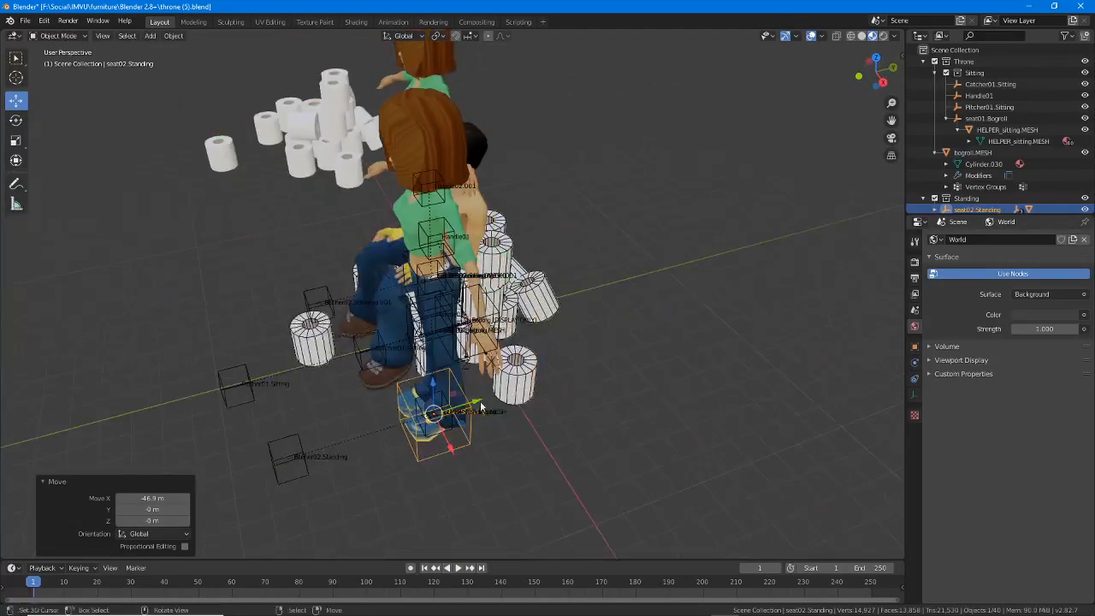
drag(482, 403, 496, 436)
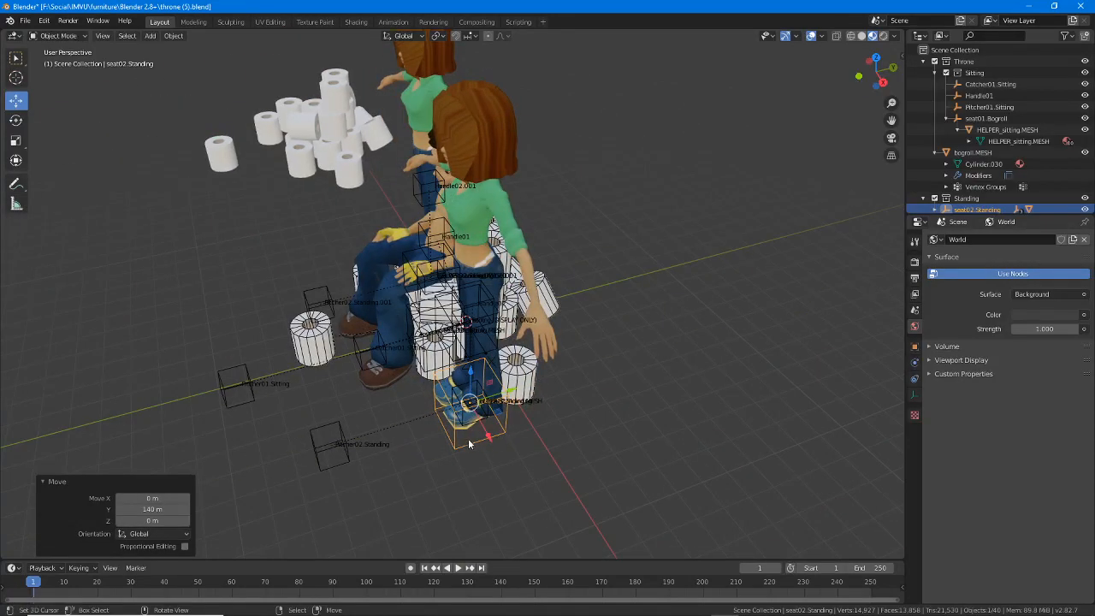
middle_drag(467, 443, 537, 407)
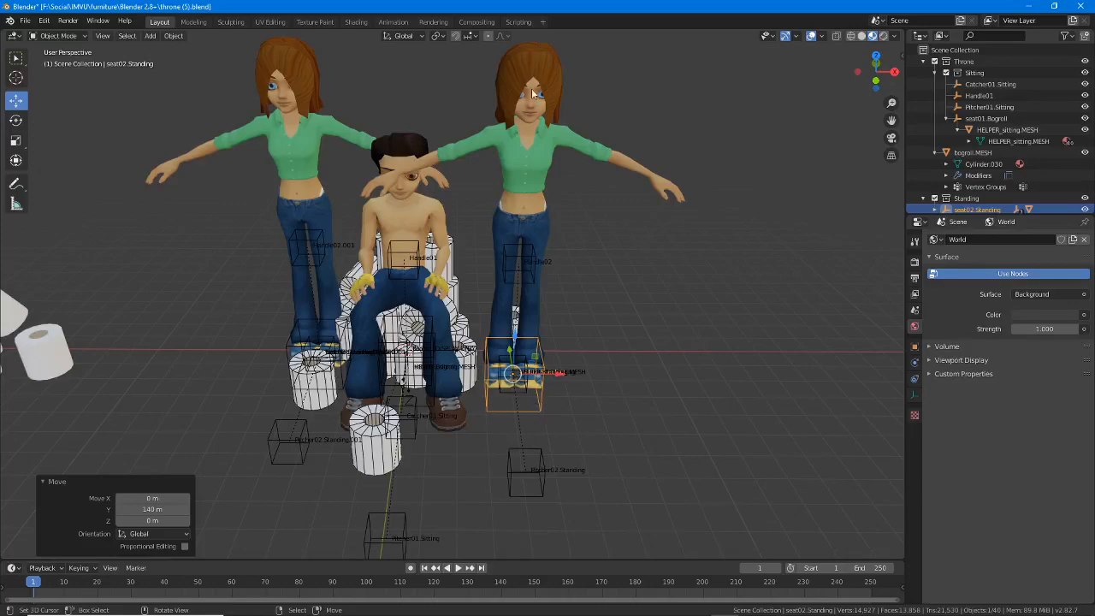
middle_drag(523, 481, 395, 448)
click(341, 447)
click(416, 463)
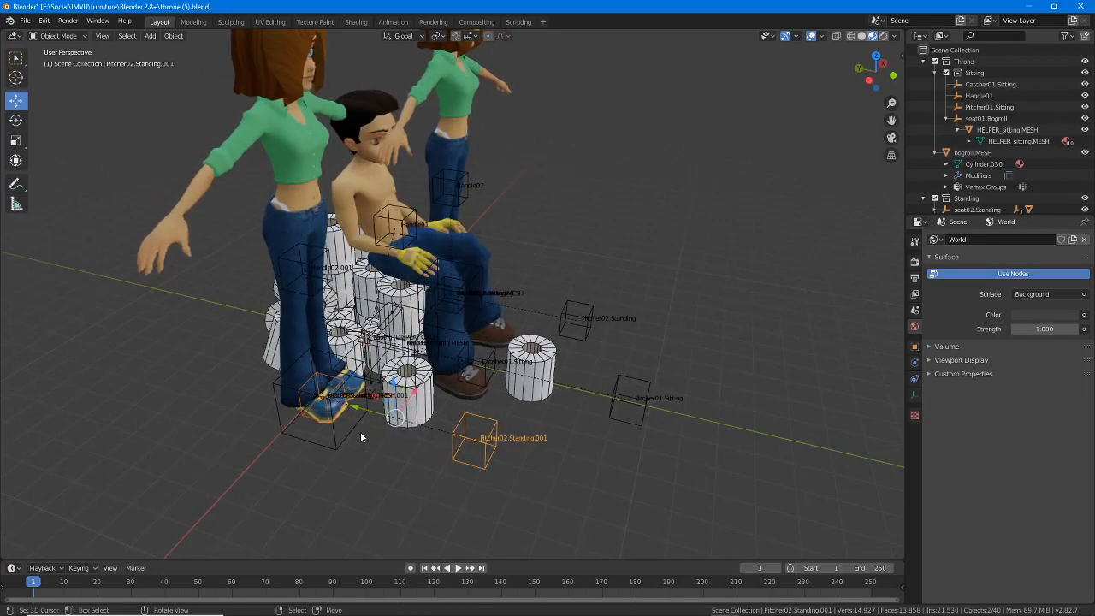
middle_drag(325, 282, 280, 255)
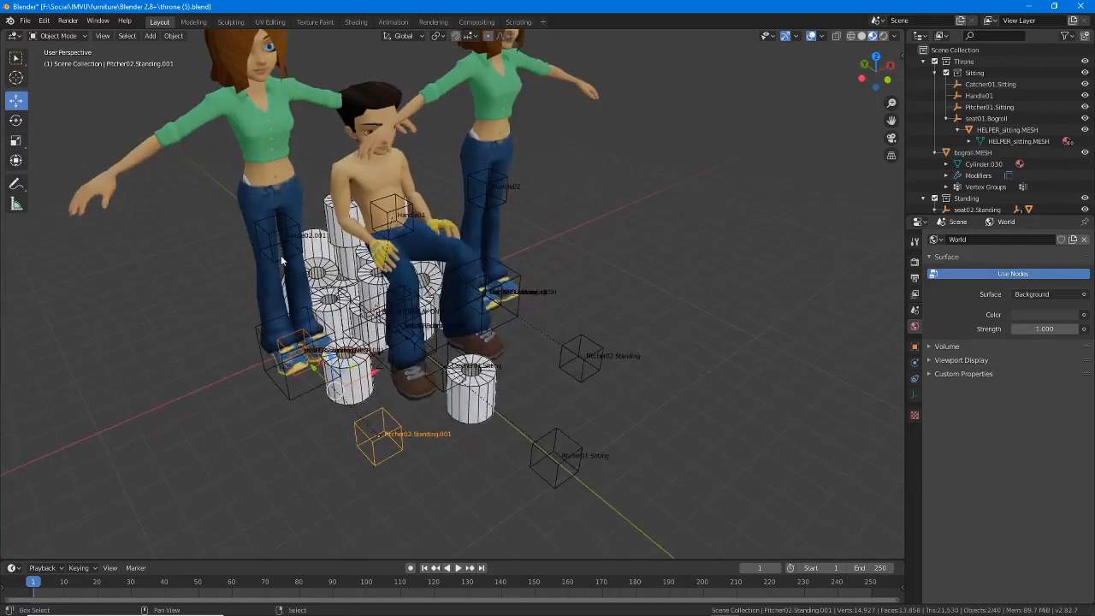
click(280, 254)
shift+click(283, 258)
shift+click(259, 152)
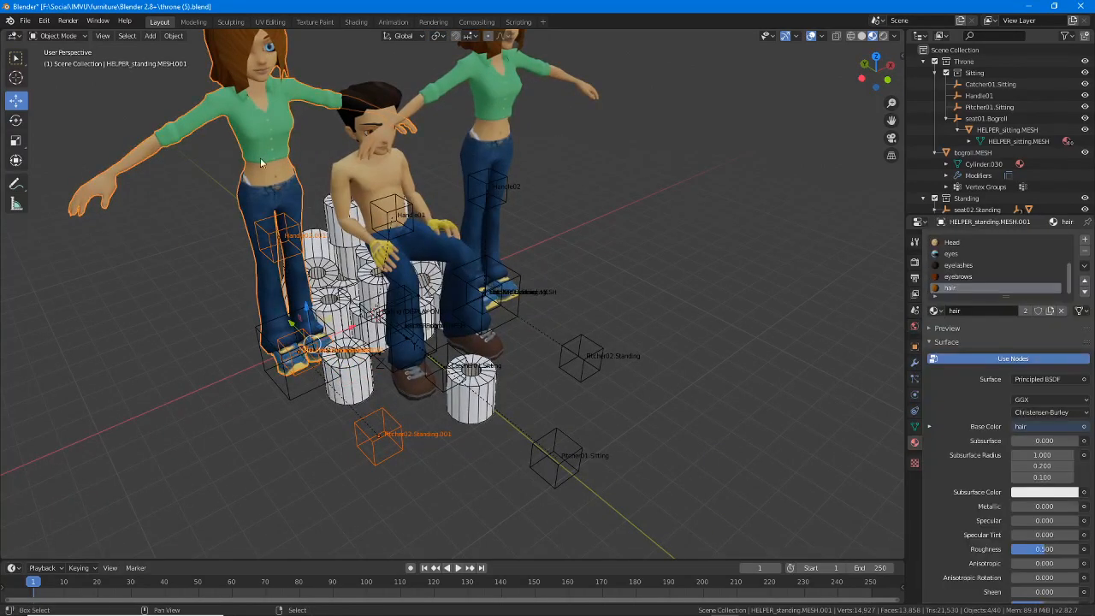
- Select Catcher02.Standing.001 and Pitcher02.Standing.001 and move both about -323 m along the X axis
middle_drag(260, 446, 341, 350)
click(312, 432)
scroll(386, 428, up, 2)
scroll(382, 428, down, 1)
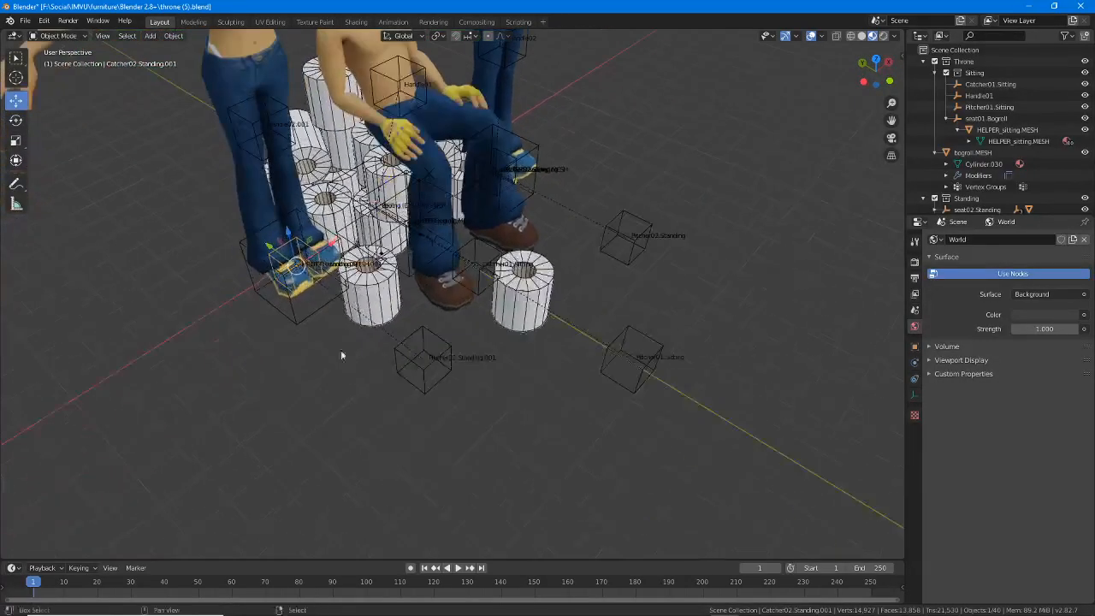
shift+click(422, 357)
click(403, 35)
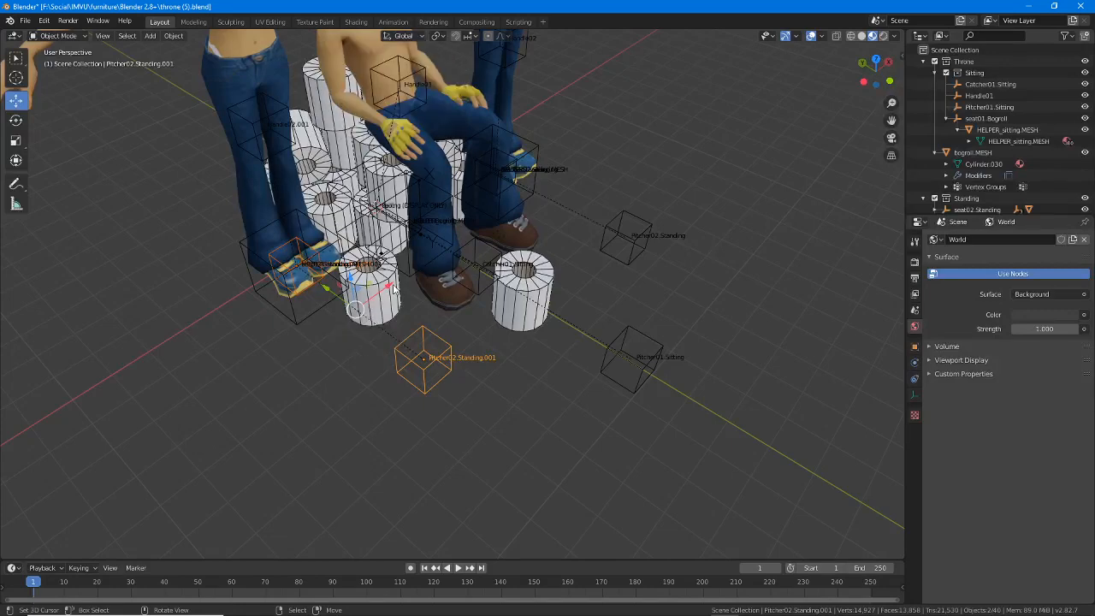
key(g)
drag(288, 374, 313, 370)
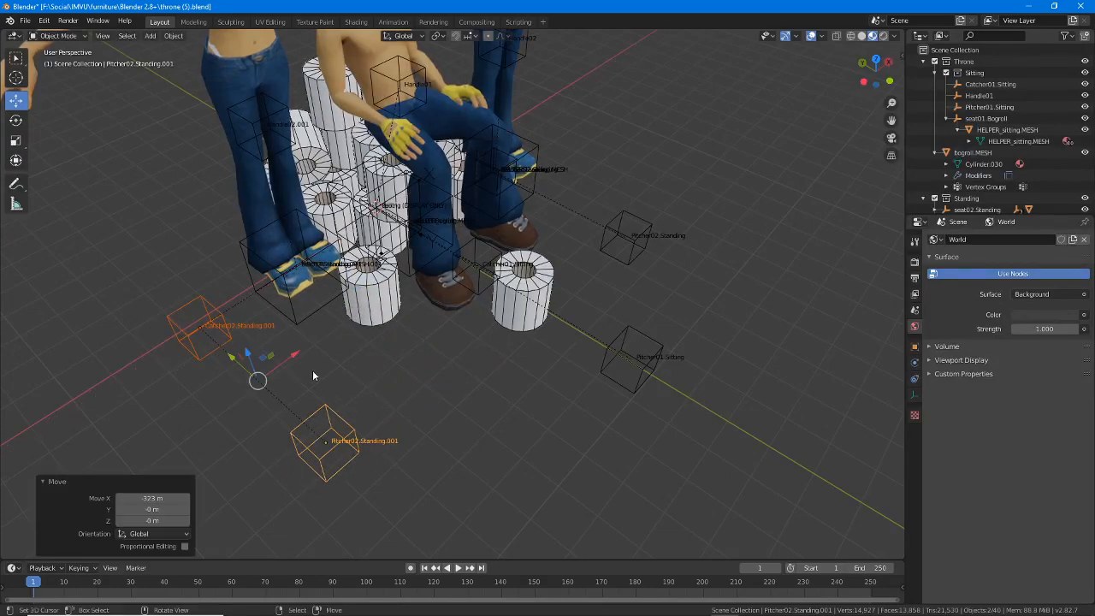
- Rotate Catcher02.Standing.001 and Pitcher02.Standing.001 about -40.6° around Z and shift them about 73.5 m along X
shift+middle_drag(48, 169, 84, 169)
click(16, 120)
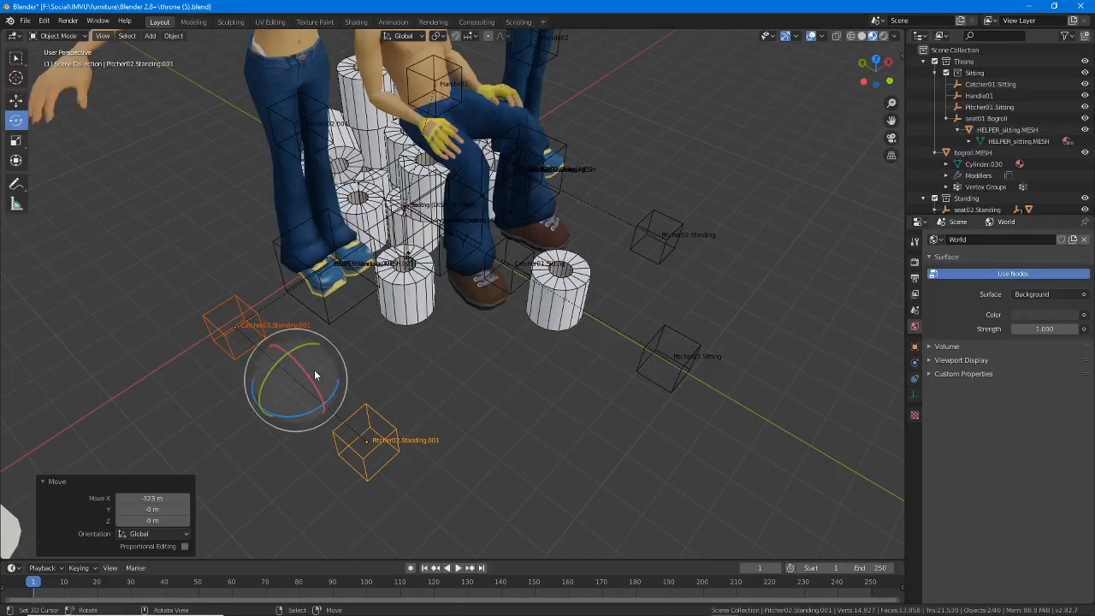
drag(314, 371, 262, 419)
middle_drag(298, 385, 251, 393)
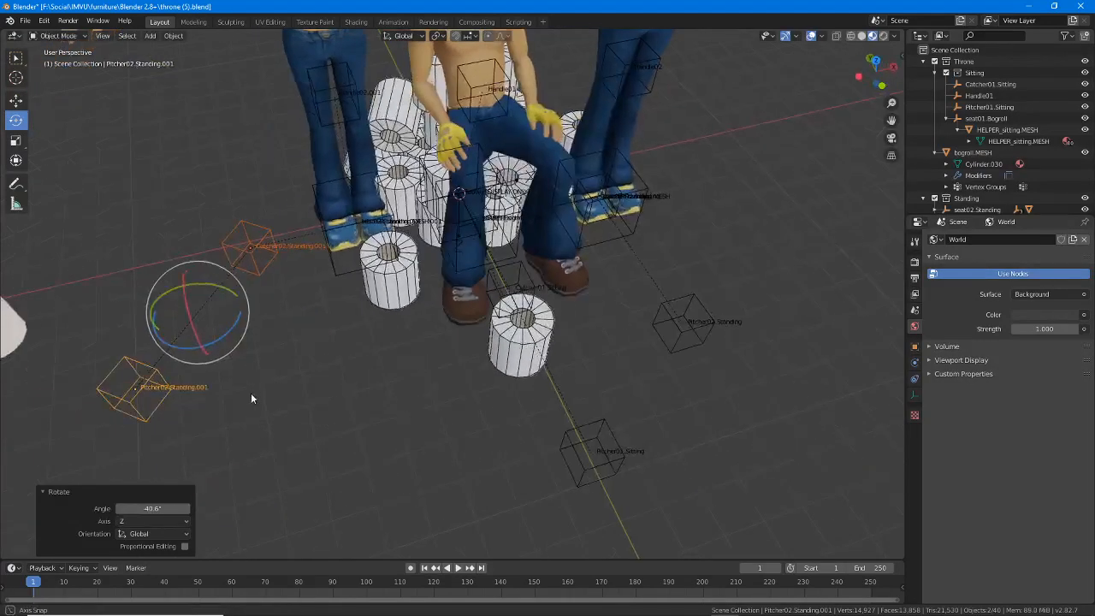
click(16, 101)
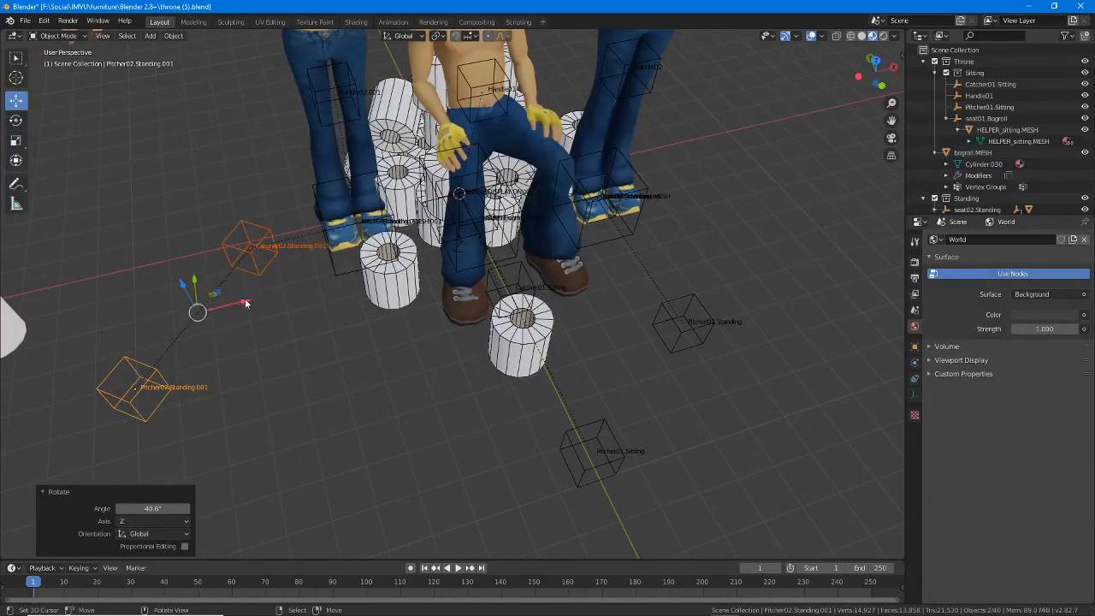
drag(244, 303, 272, 294)
- Move Catcher02.Standing and Pitcher02.Standing about 299 m along X and rotate them about 40.4° around Z
middle_drag(682, 224, 540, 243)
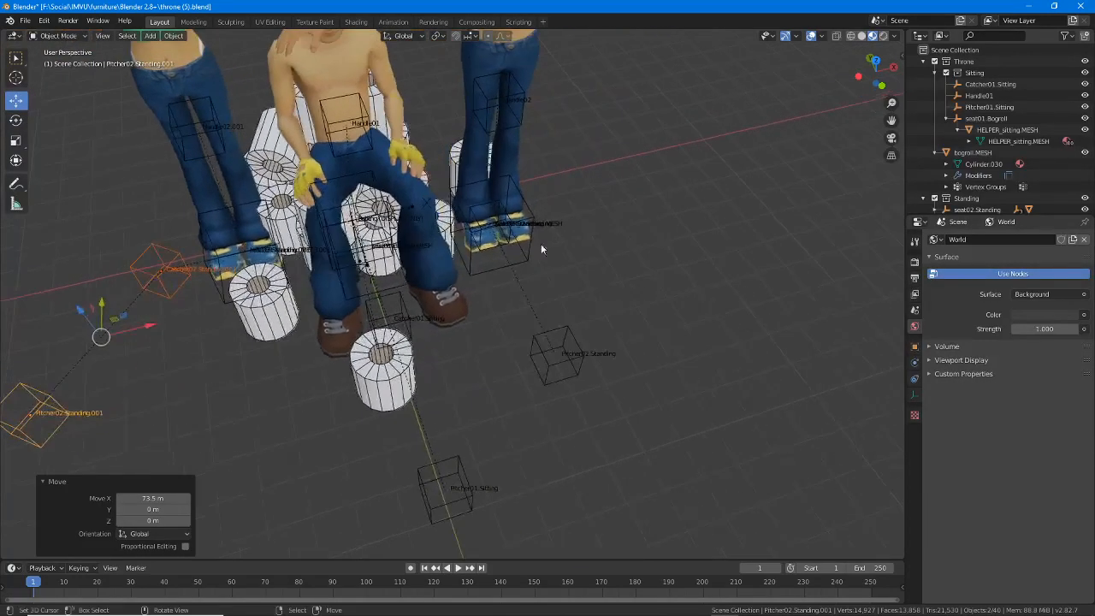
click(490, 247)
shift+click(548, 350)
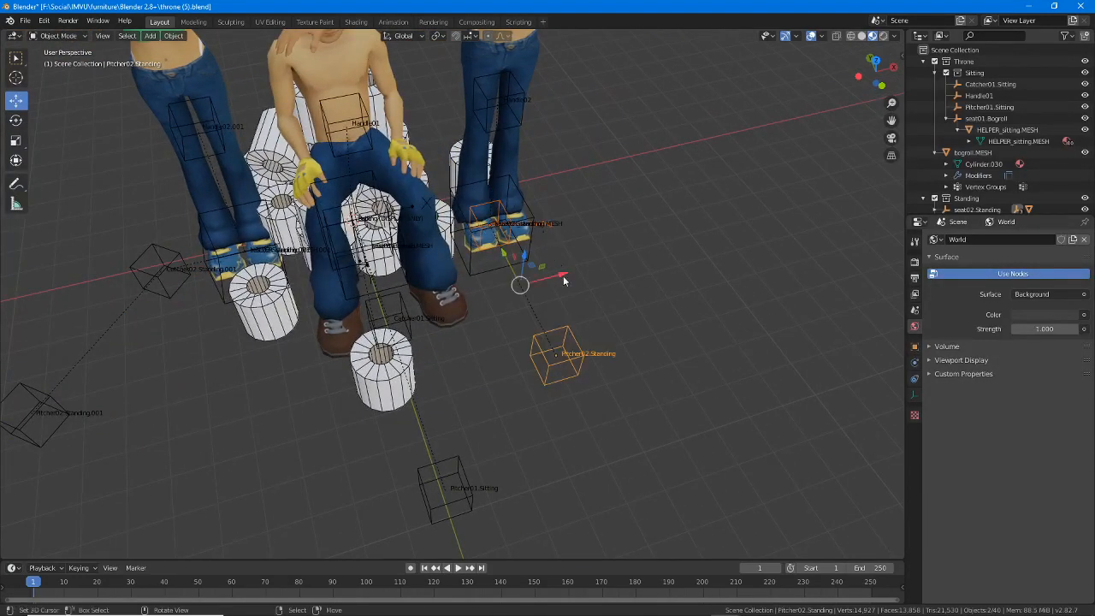
drag(564, 275, 654, 251)
click(16, 120)
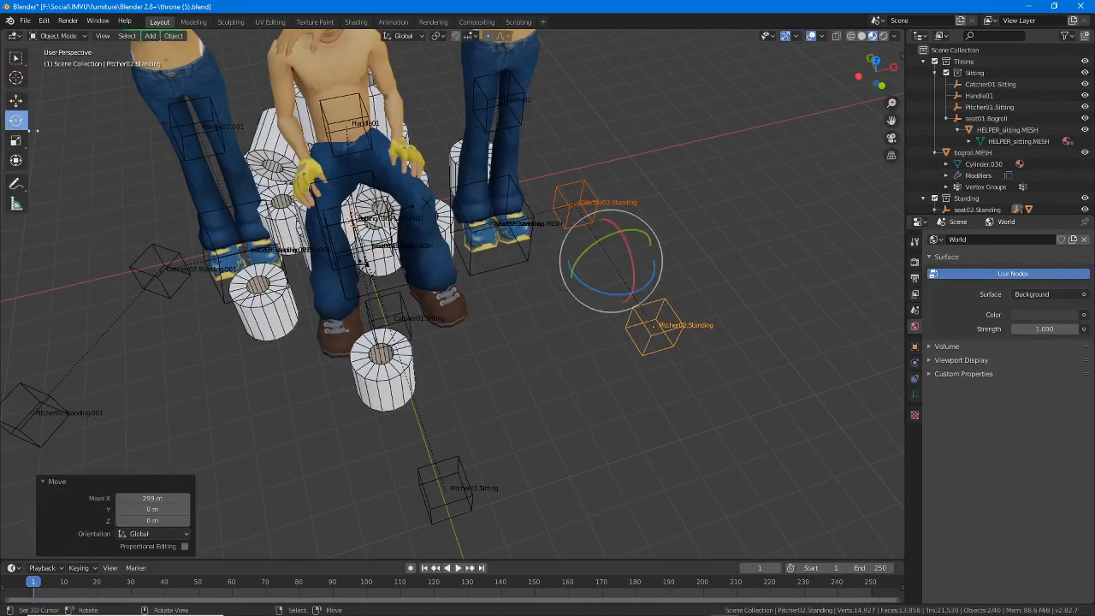
drag(609, 289, 700, 268)
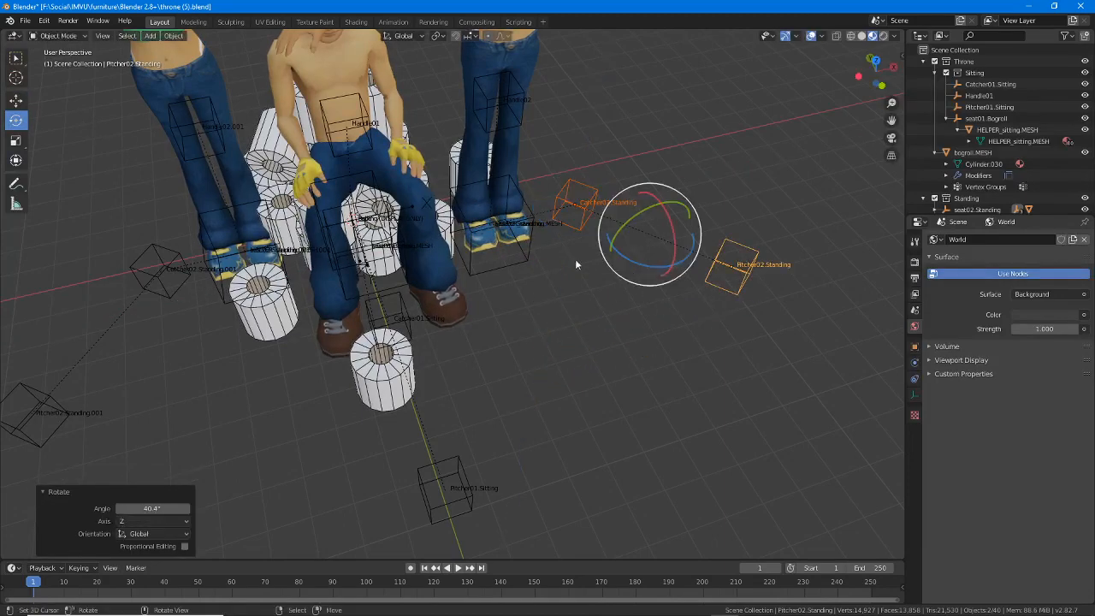
- Rename the copied helper's seat node seat02.Standing.001 to seat02.Bogroll in the Standing collection
middle_drag(565, 266, 393, 357)
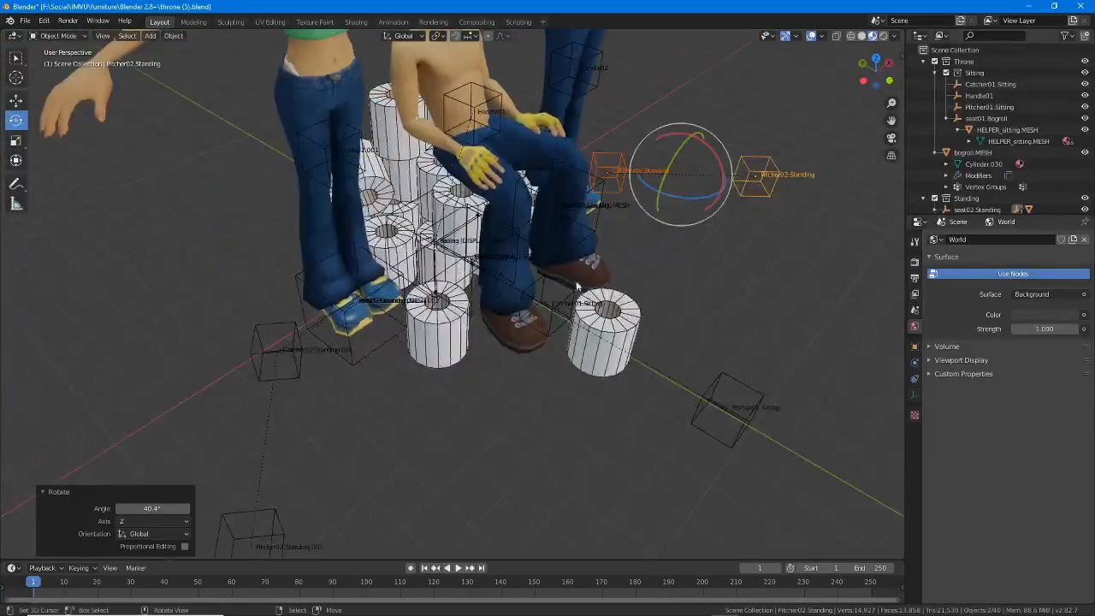
click(377, 349)
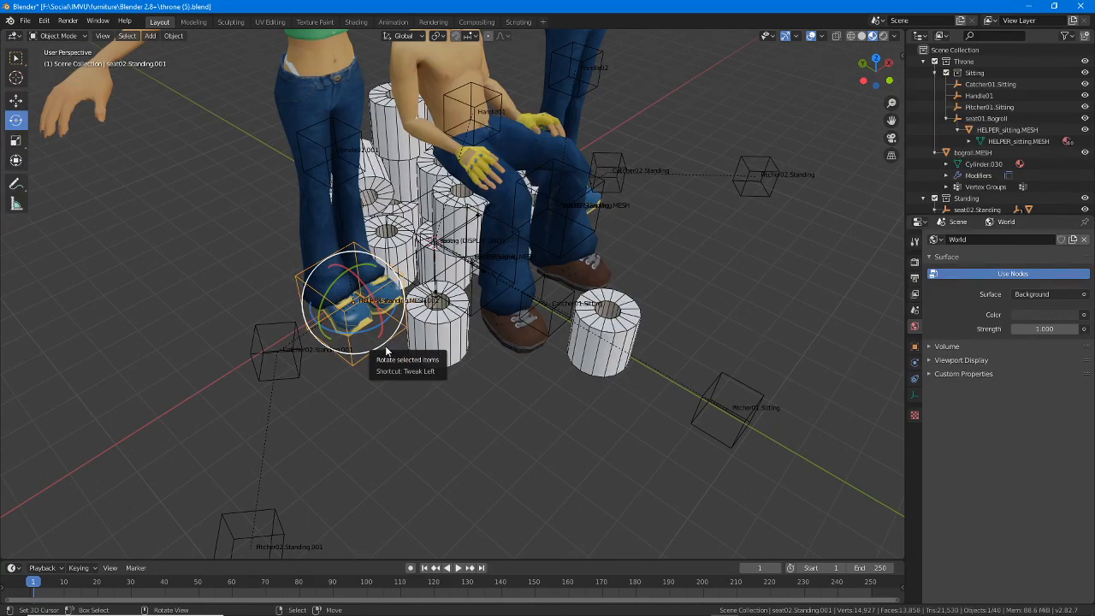
scroll(377, 346, up, 5)
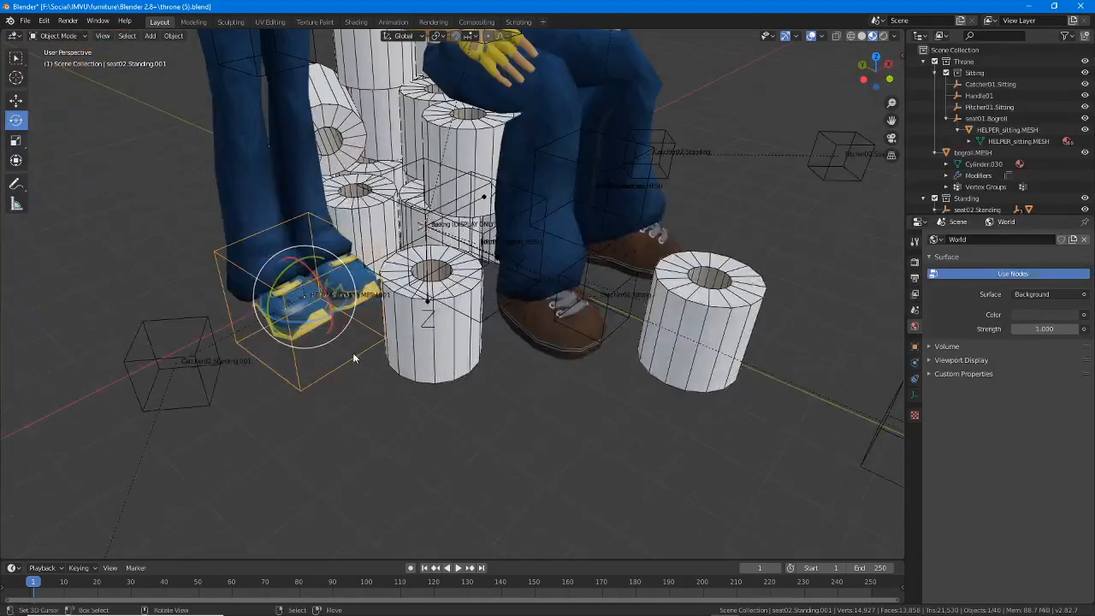
middle_drag(354, 354, 331, 374)
scroll(351, 356, up, 1)
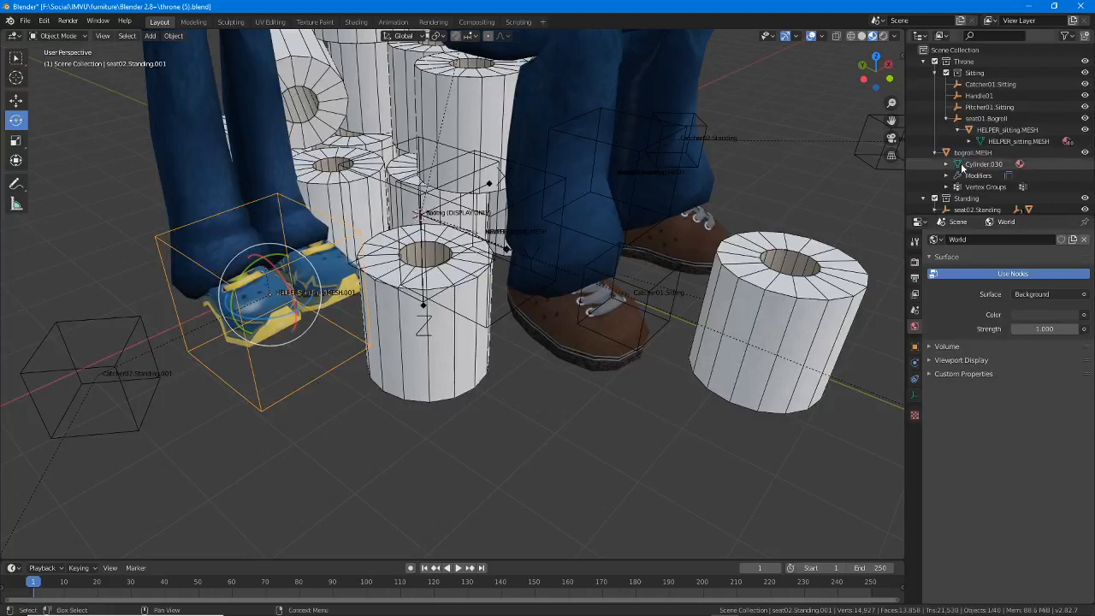
click(914, 348)
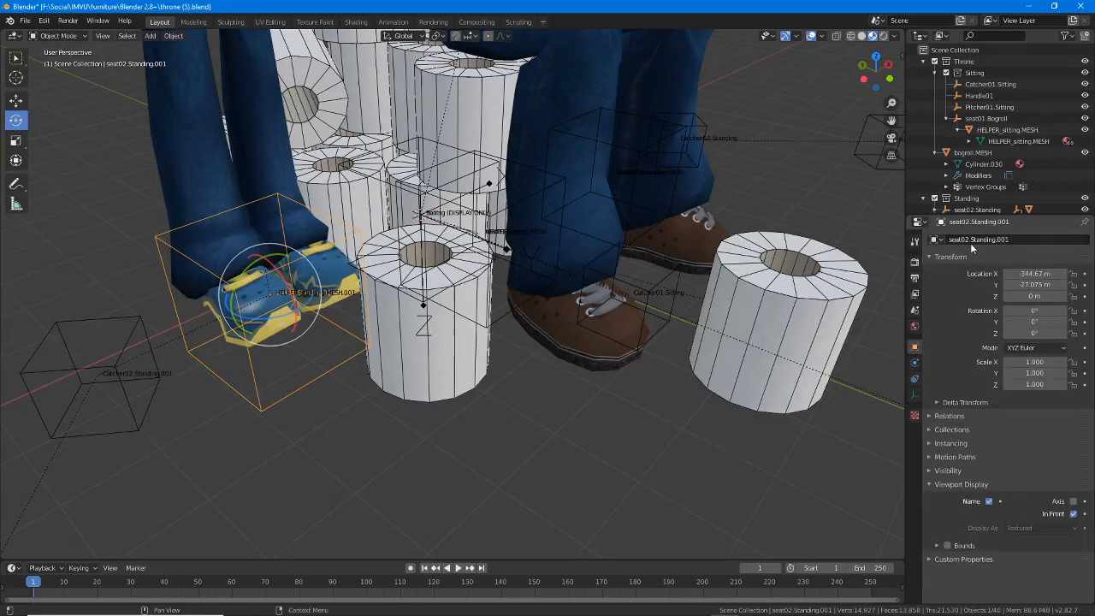
scroll(975, 137, down, 4)
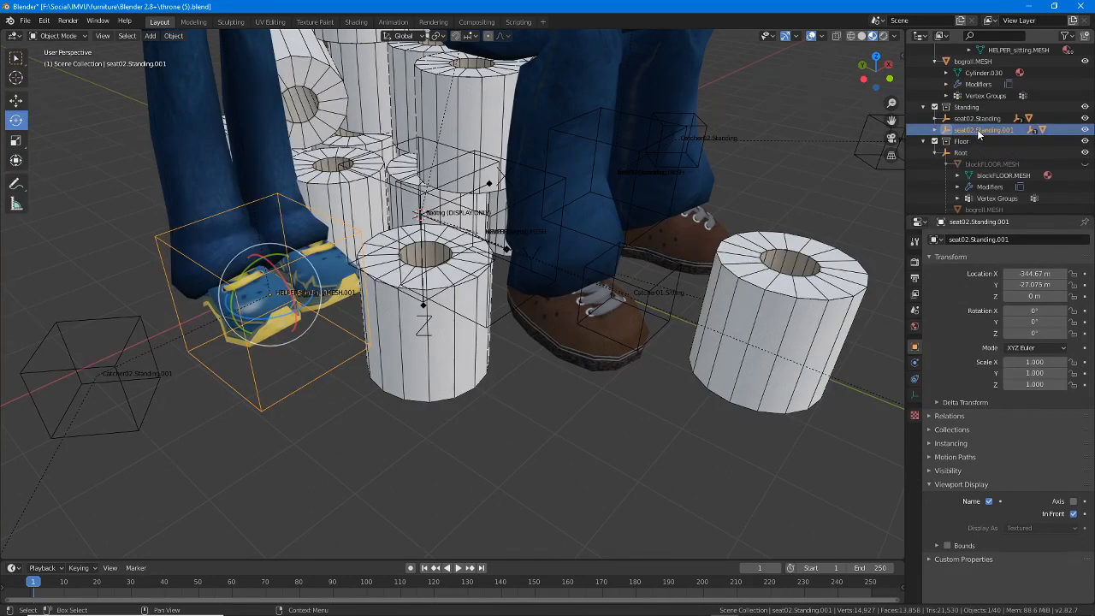
double_click(990, 133)
drag(975, 129, 1073, 134)
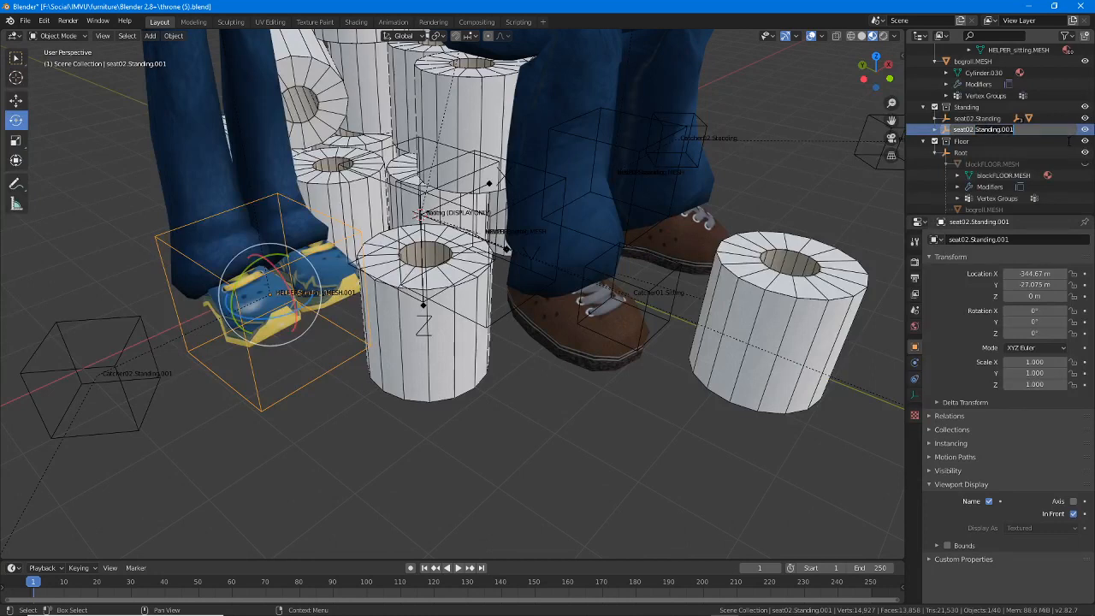
text(Bogroll)
key(Return)
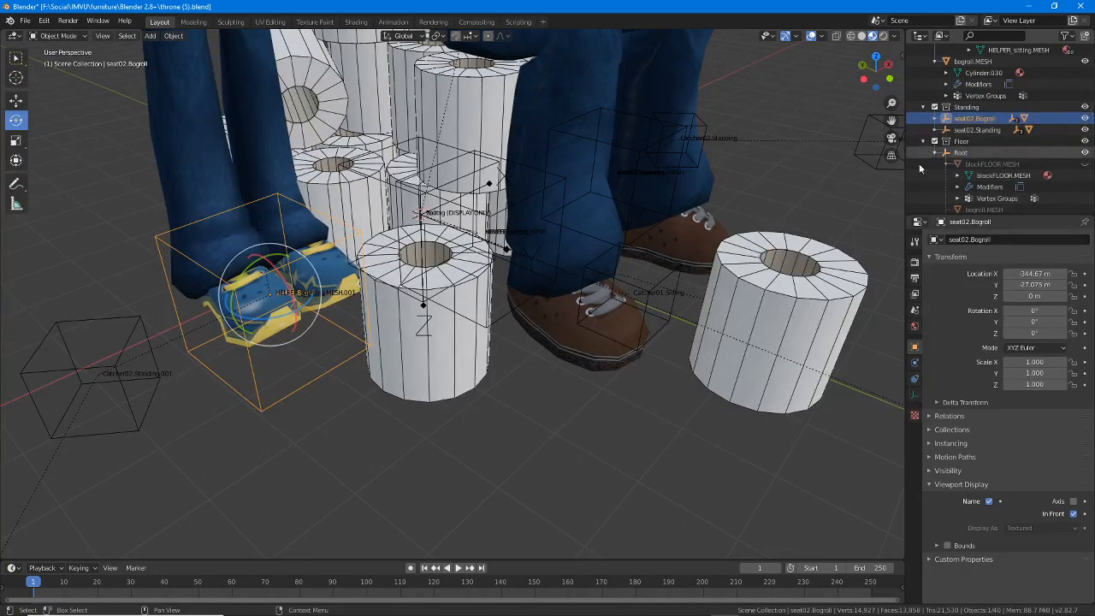
- Rename the original standing helper's seat node seat02.Standing to seat03.Bogroll
middle_drag(890, 171, 631, 330)
click(631, 330)
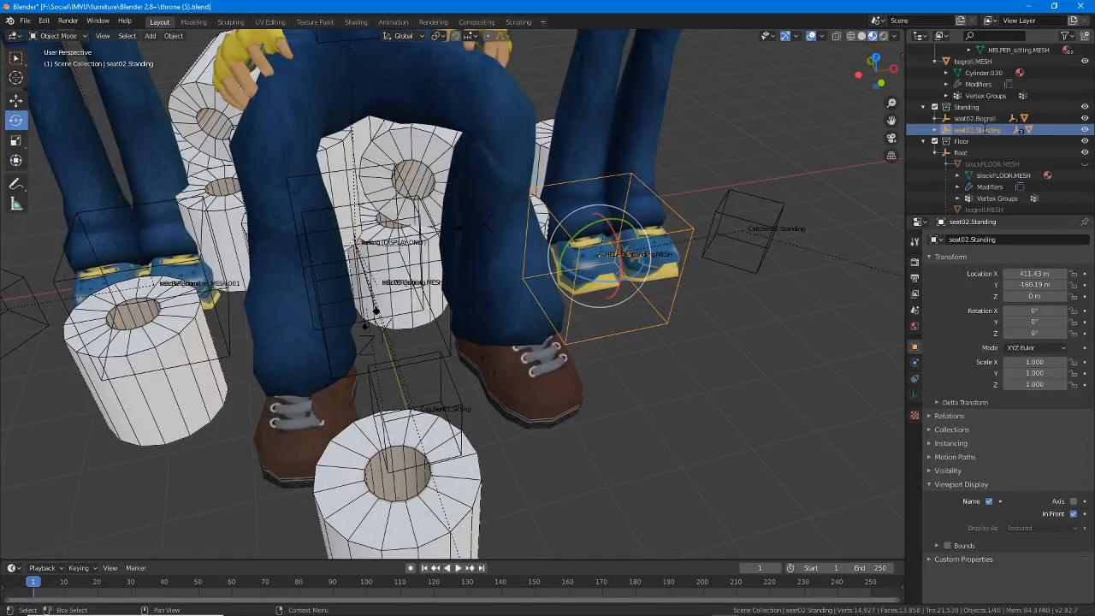
double_click(985, 130)
drag(976, 129, 1058, 135)
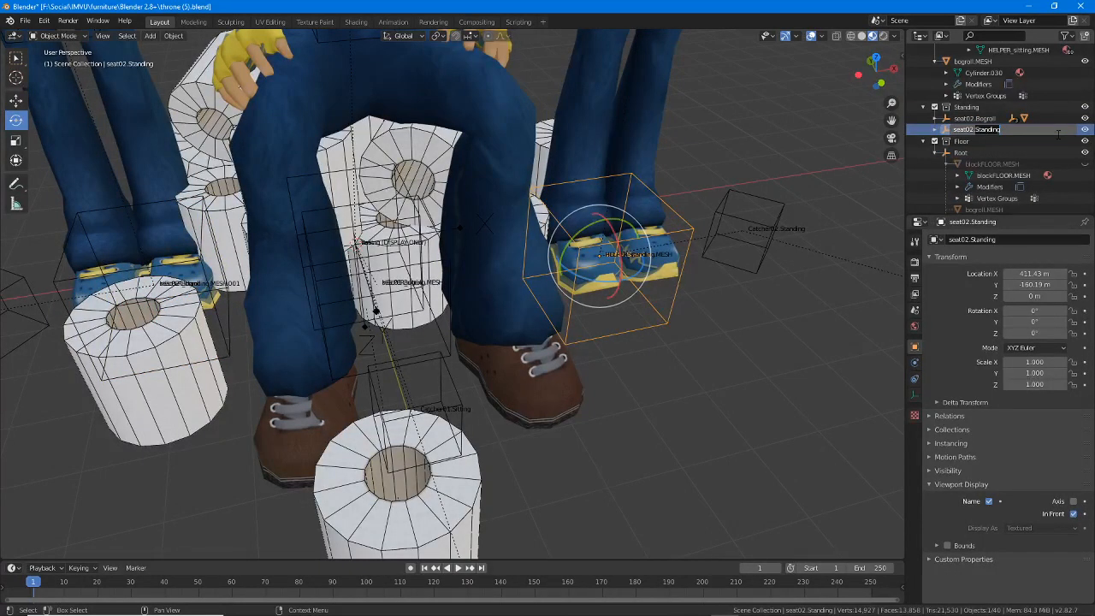
key(Escape)
key(BackSpace)
text(3.Bogroll)
key(Return)
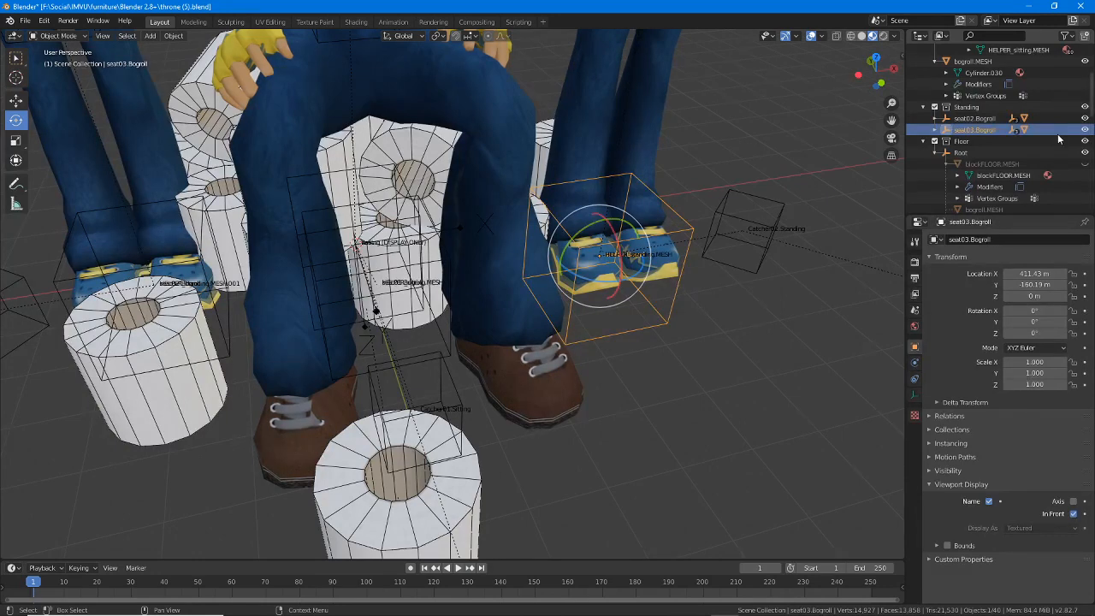
middle_drag(619, 282, 488, 322)
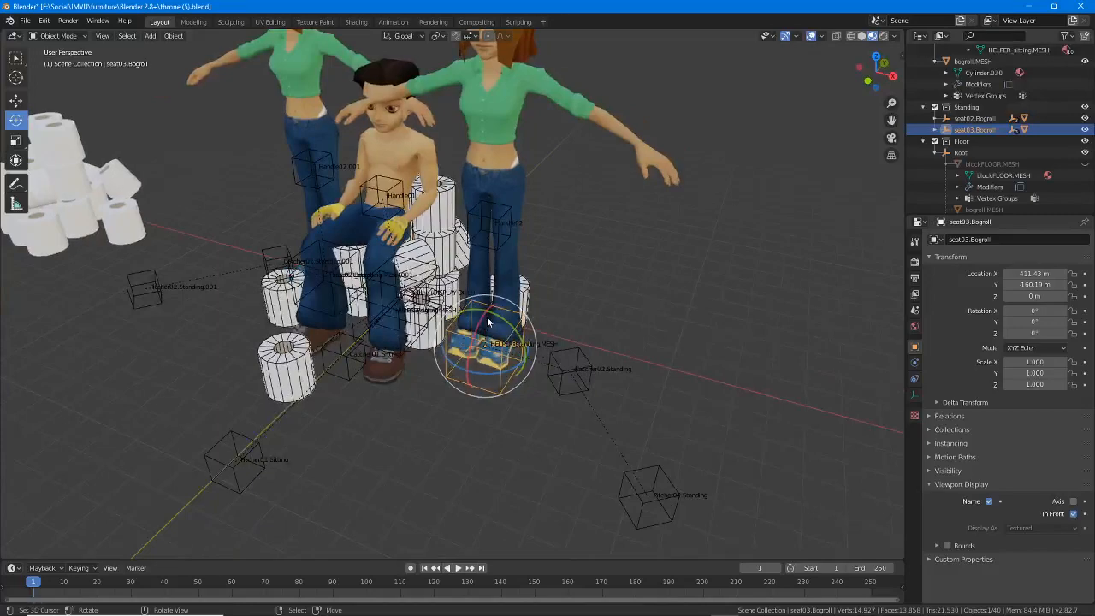
scroll(483, 334, up, 3)
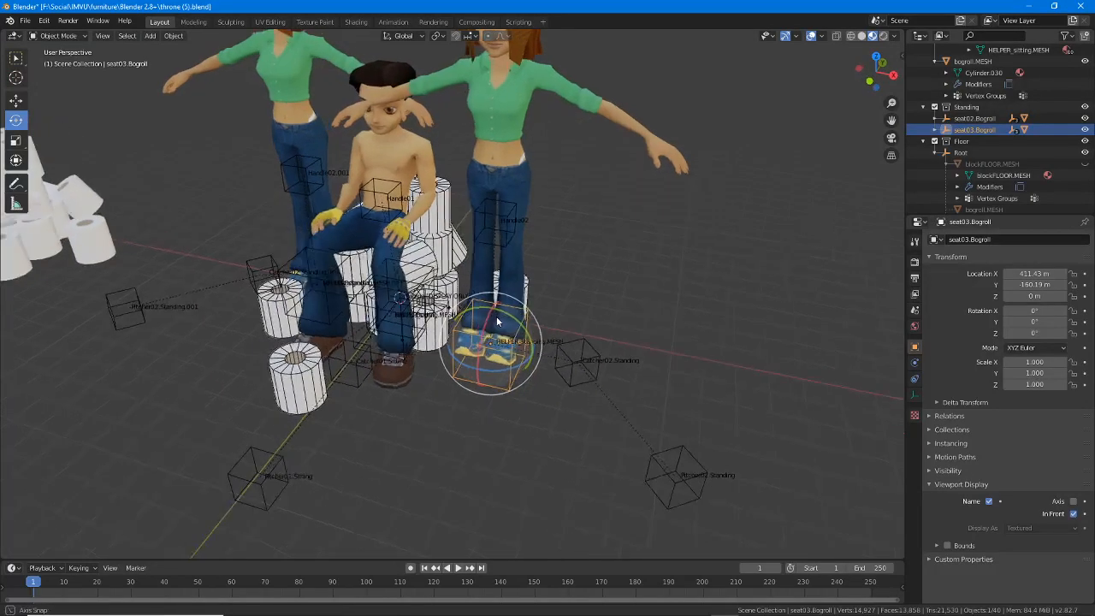
scroll(435, 386, up, 4)
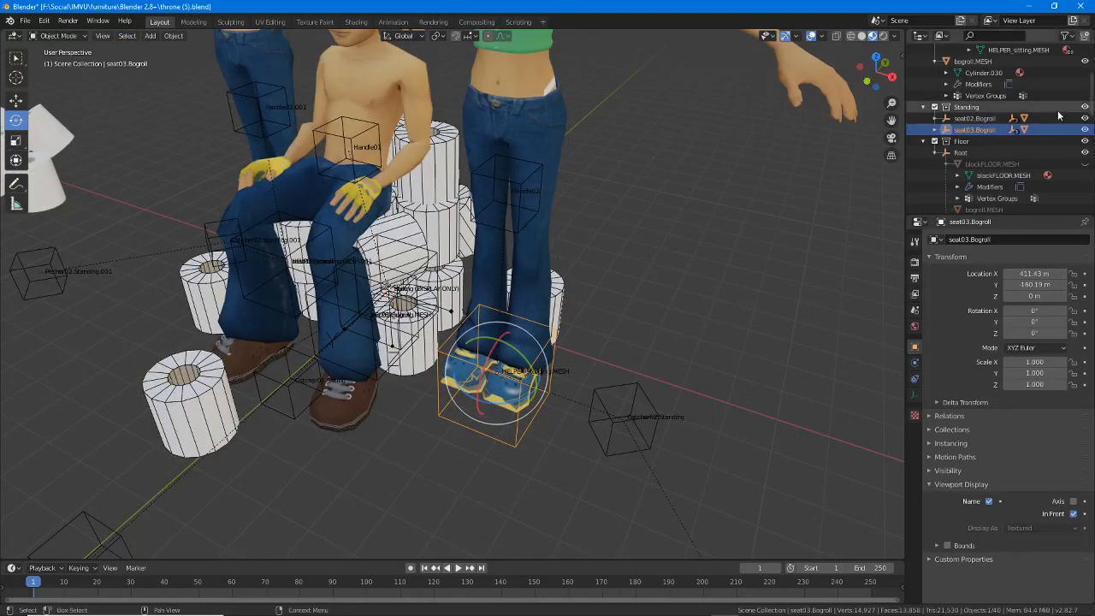
- Hide bogroll.MESH and HELPER_sitting.MESH in the Throne collection so the helper nodes are unobstructed
scroll(1051, 102, up, 4)
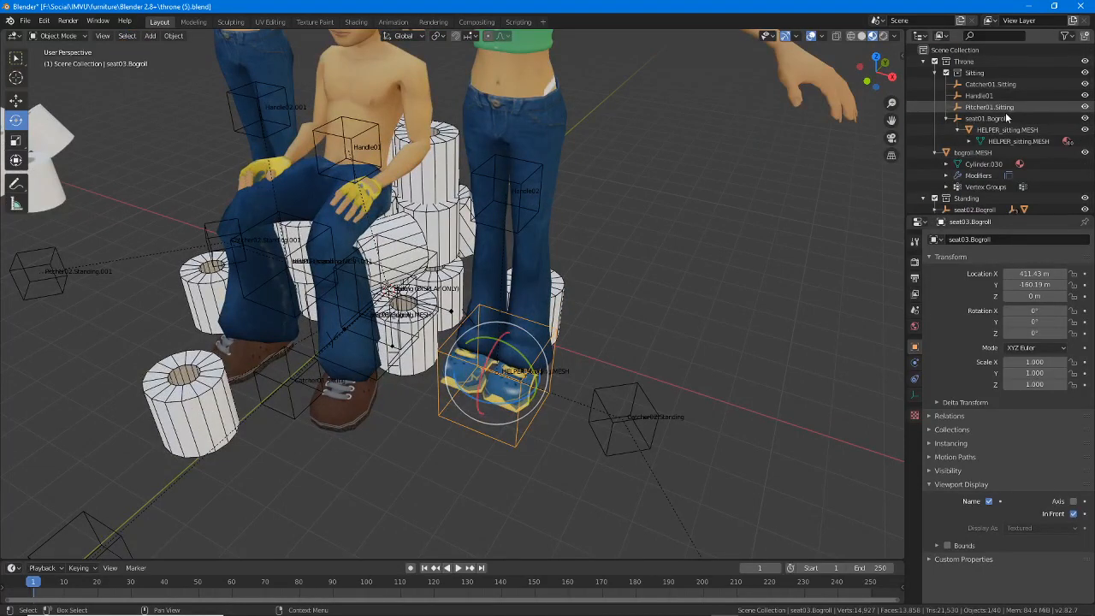
click(1086, 153)
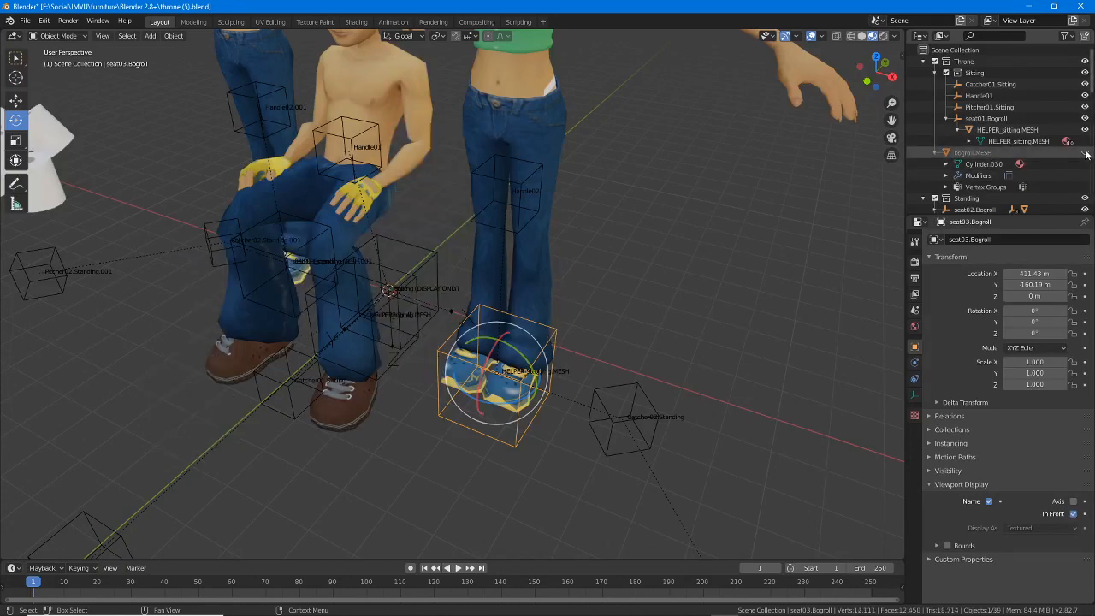
middle_drag(482, 285, 448, 293)
middle_drag(523, 229, 565, 225)
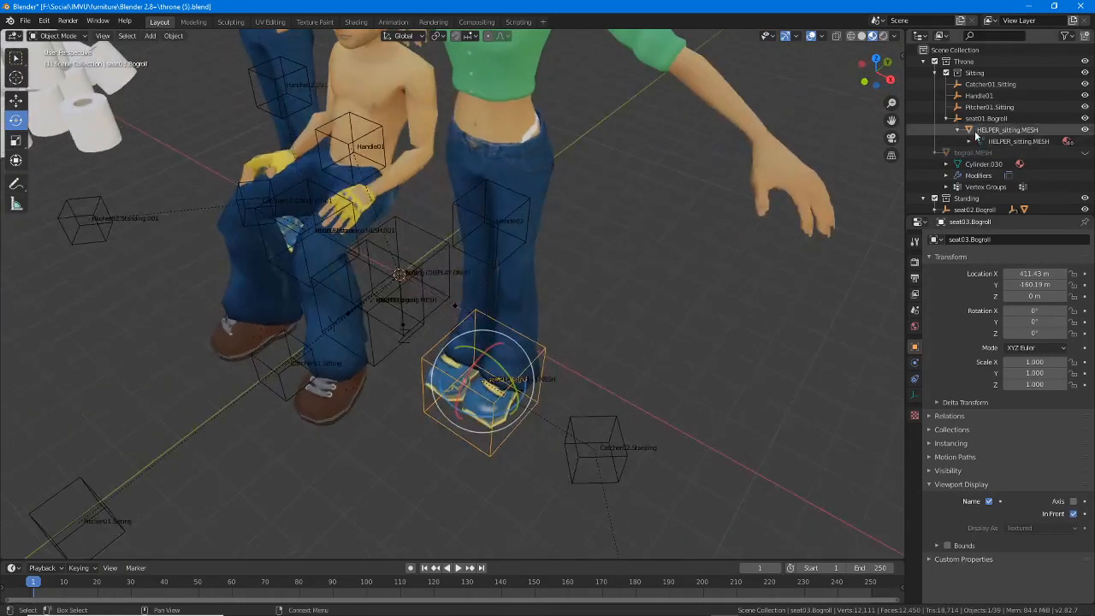
click(1085, 130)
middle_drag(541, 245, 625, 242)
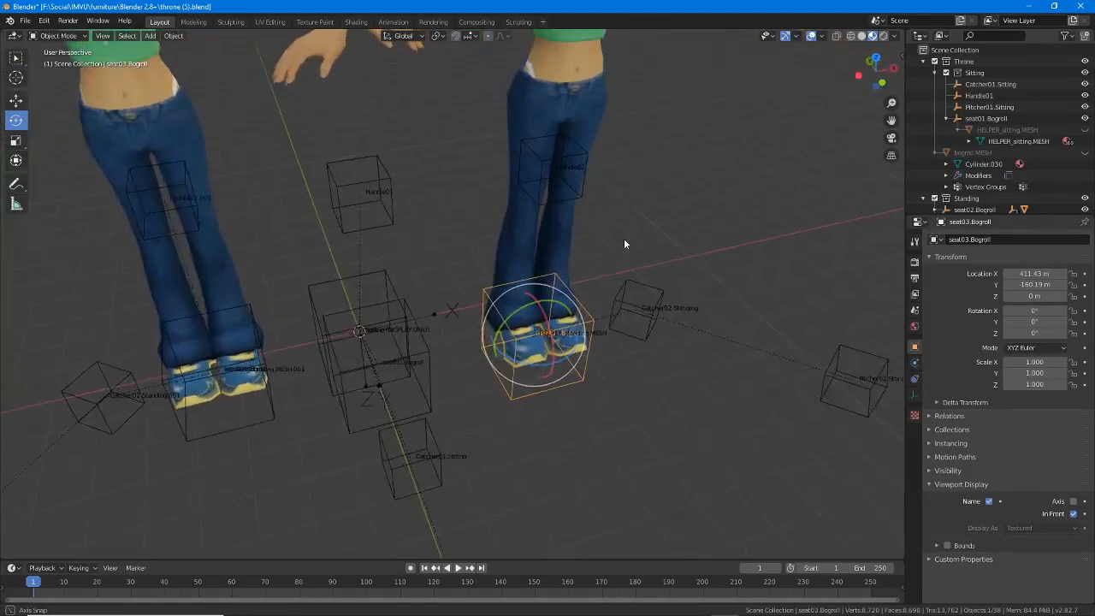
middle_drag(516, 399, 531, 395)
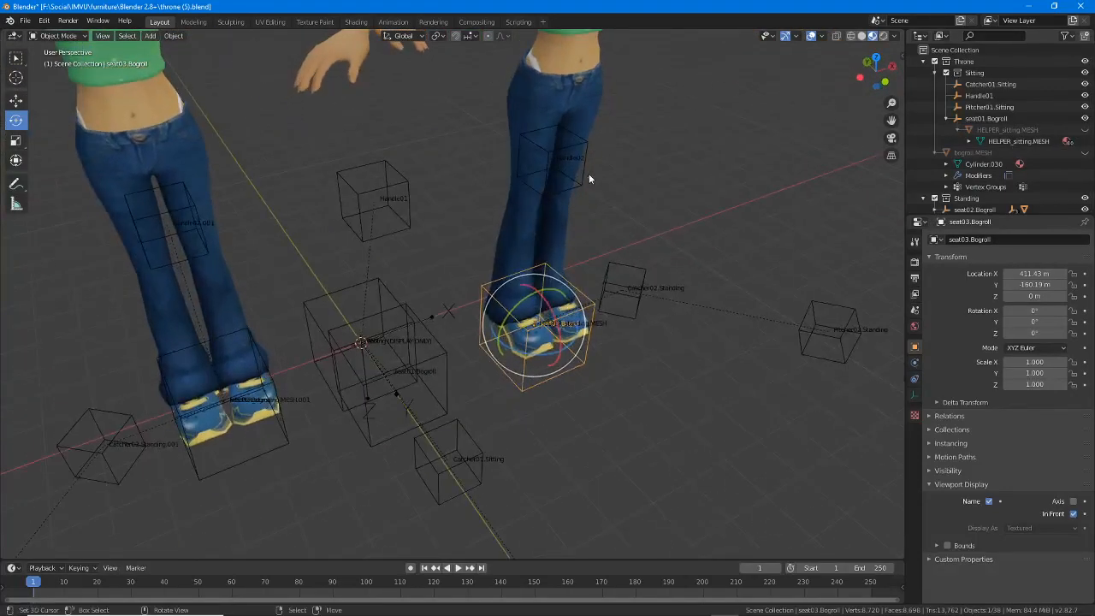
click(587, 182)
shift+click(624, 290)
shift+click(823, 325)
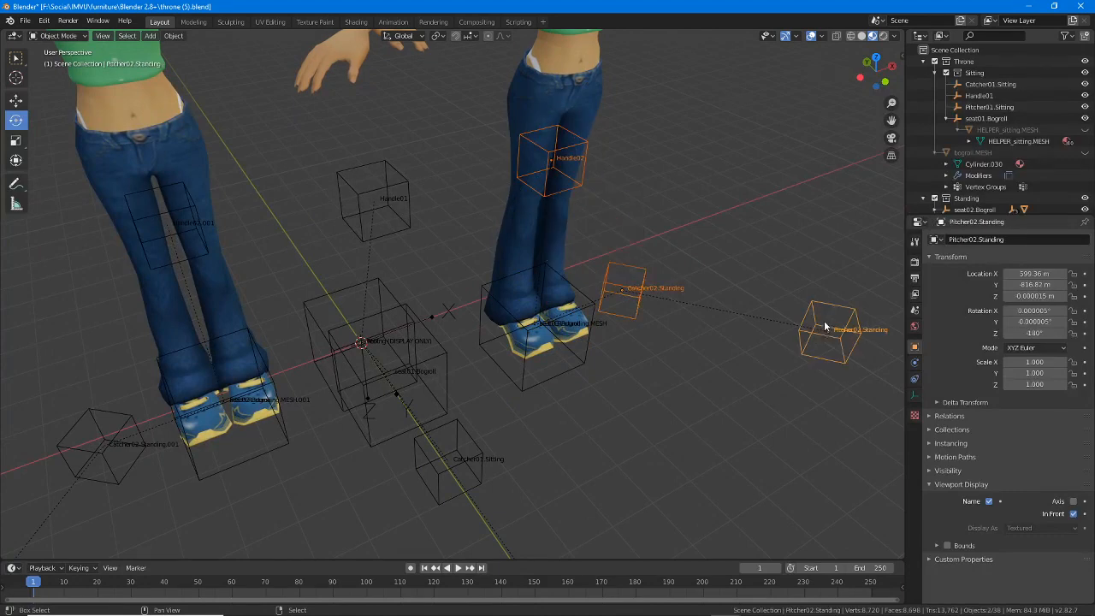
shift+click(562, 384)
shift+click(384, 291)
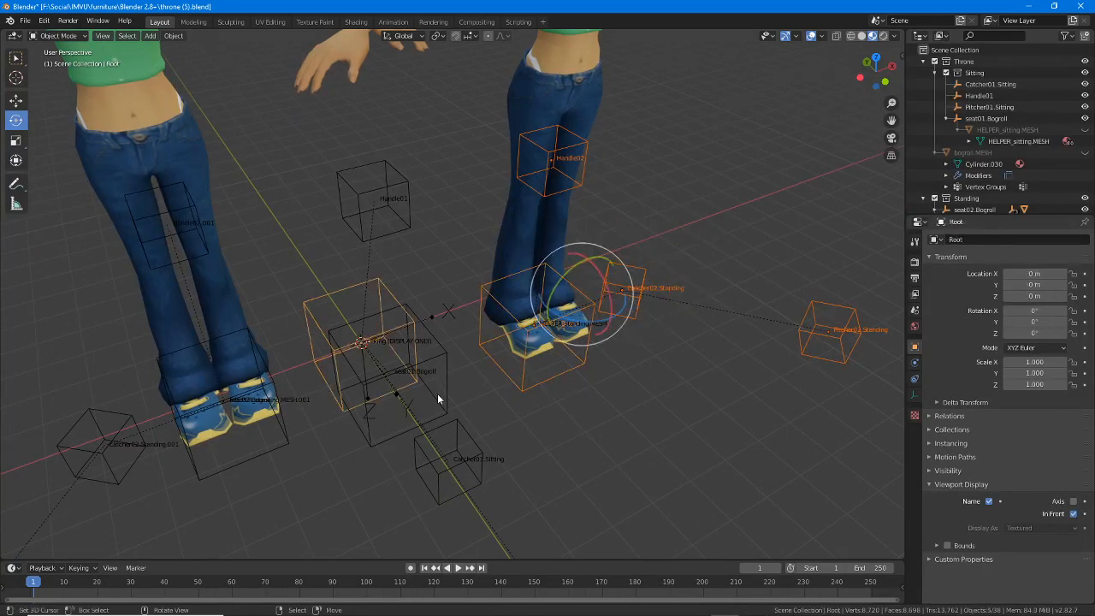
- Parent Handle02, seat03.Bogroll, Catcher02.Standing and Pitcher02.Standing to Root, using the Object (Keep Transform) option
middle_drag(439, 396, 391, 318)
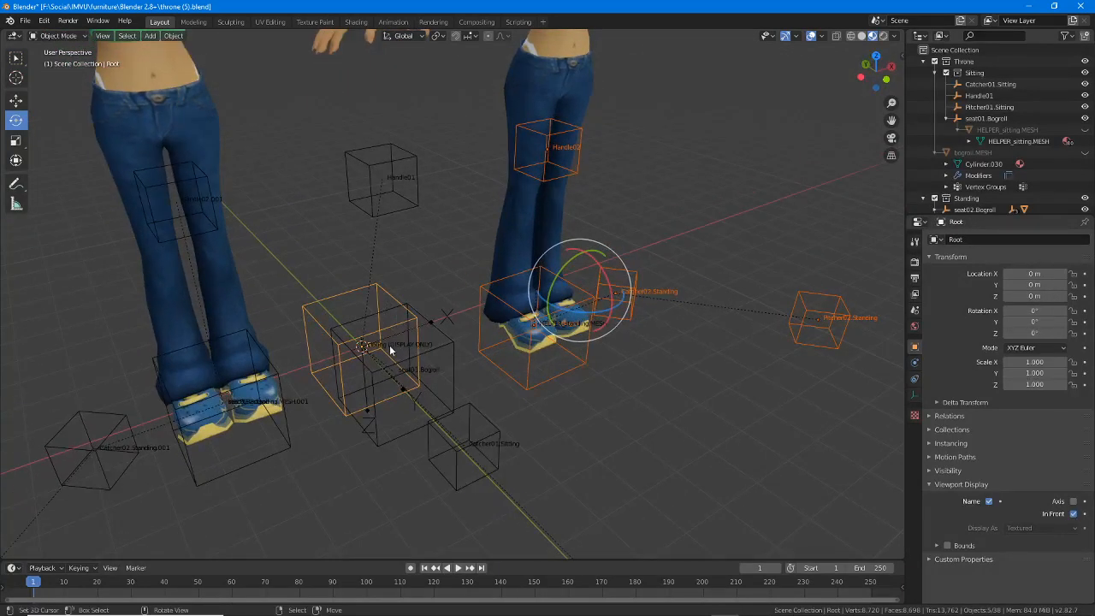
click(576, 170)
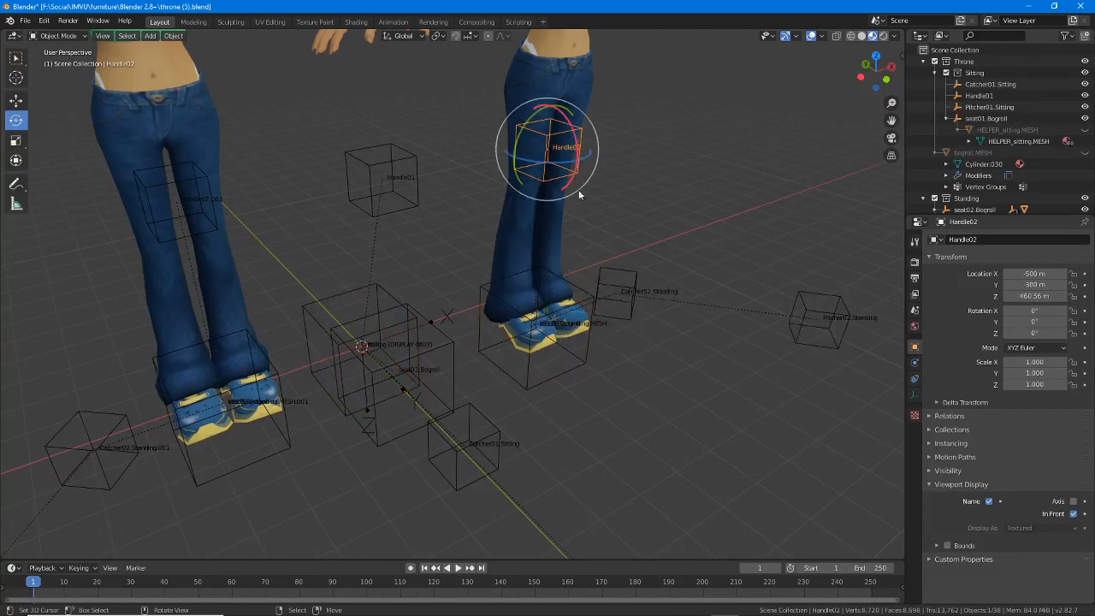
shift+click(573, 362)
shift+click(629, 306)
shift+click(830, 346)
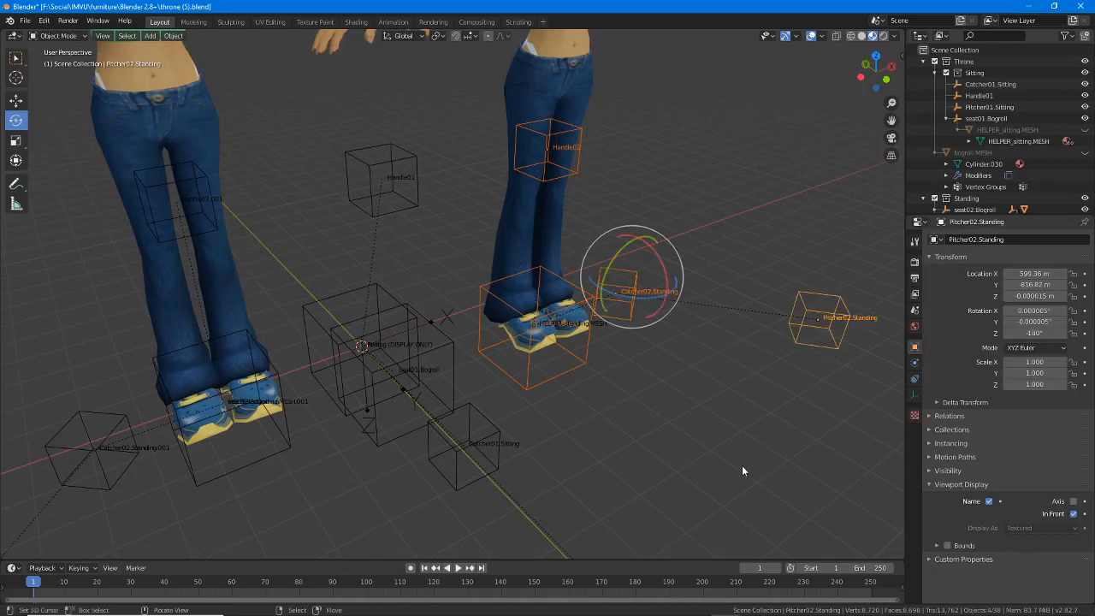
shift+click(387, 292)
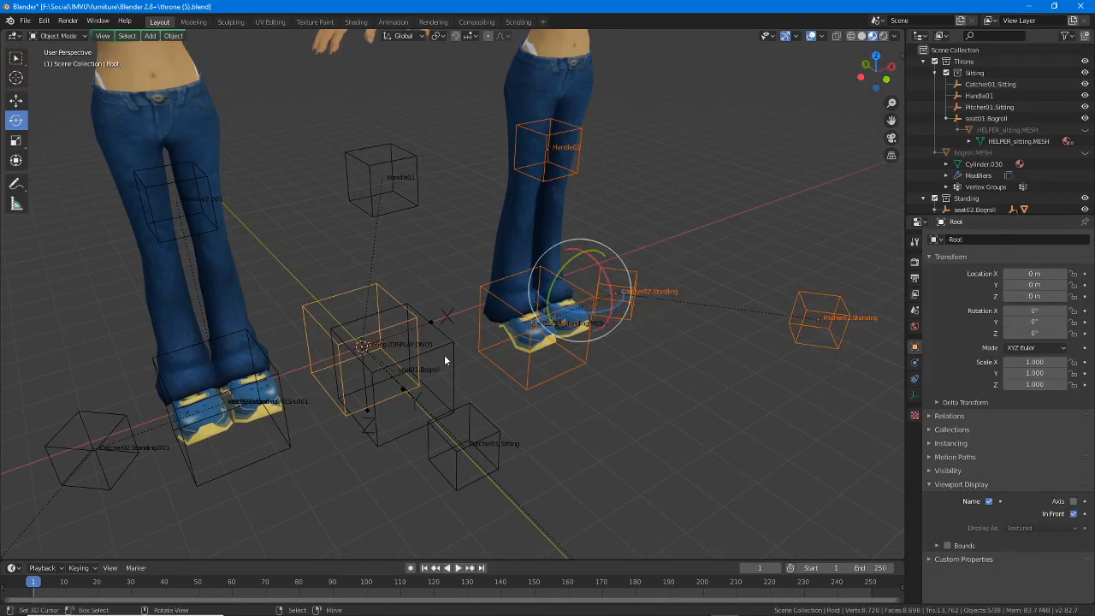
click(173, 36)
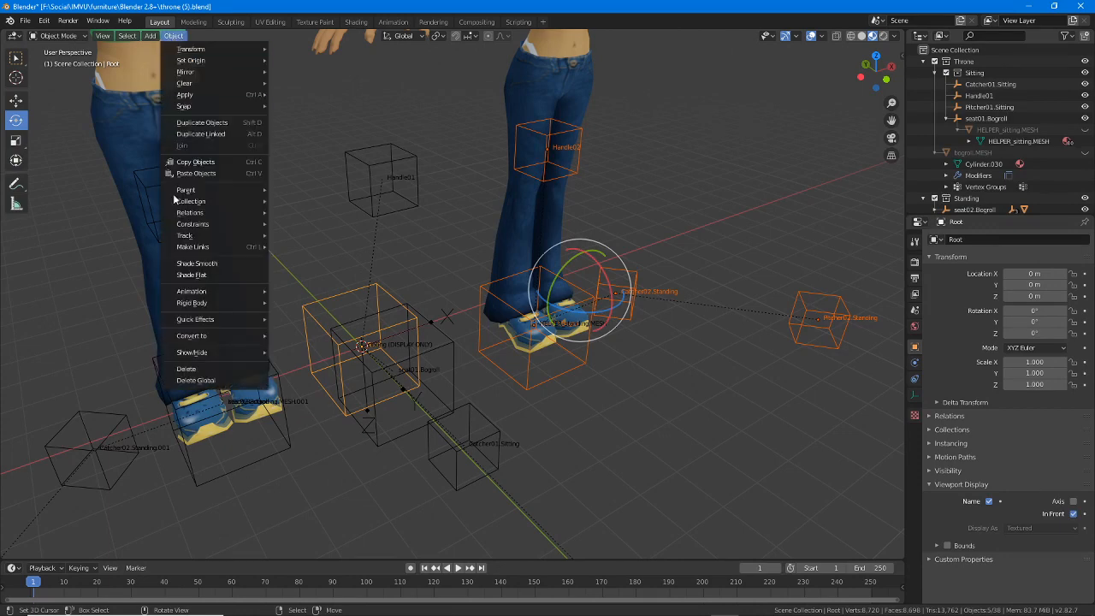
mouse_move(190, 190)
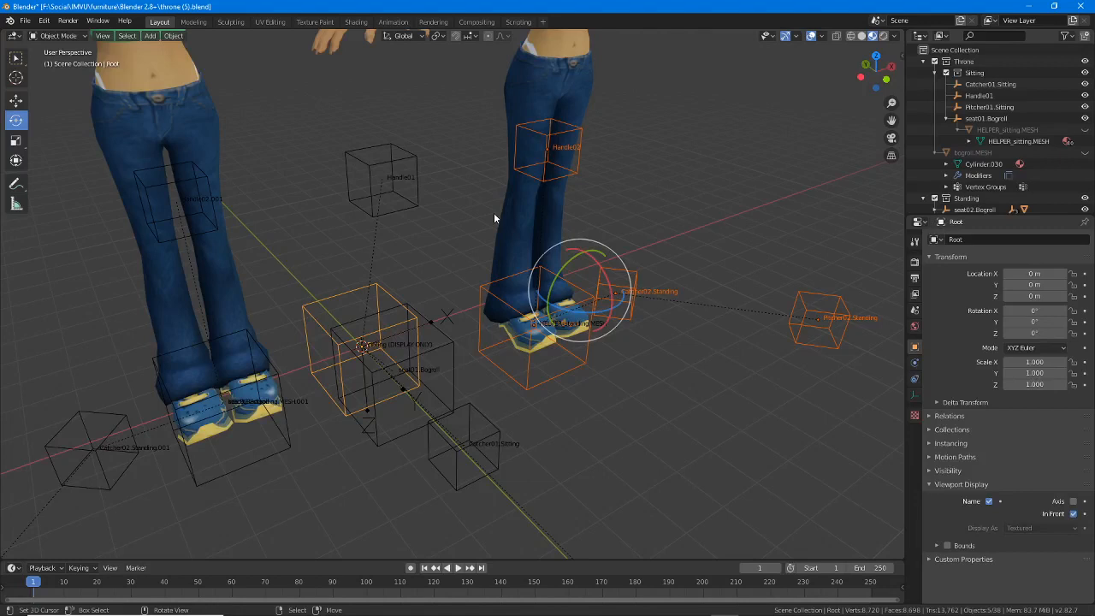
key(ctrl+p)
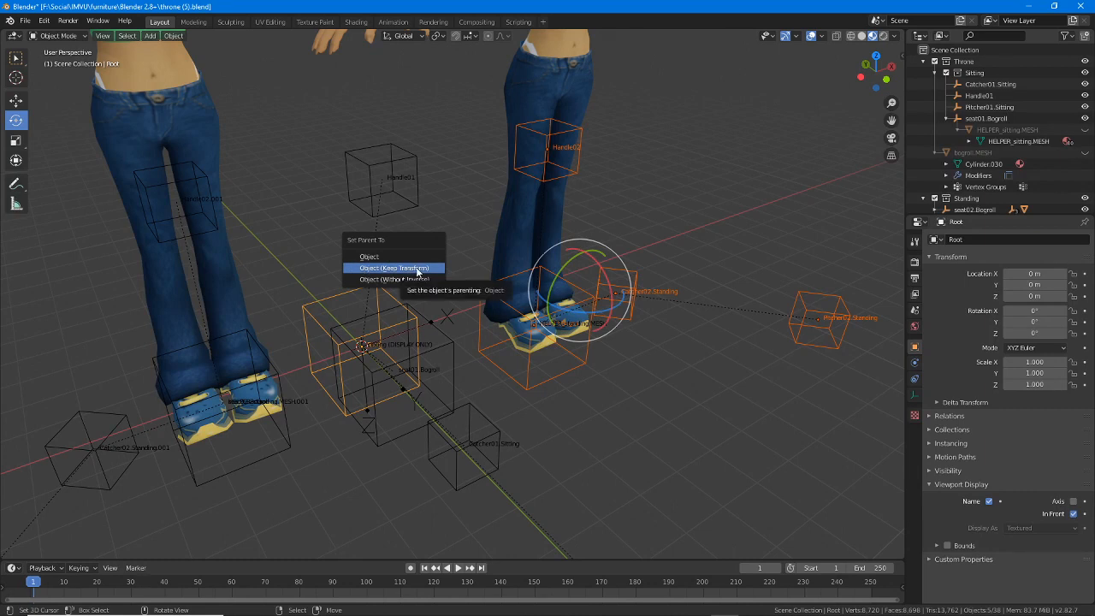
click(417, 269)
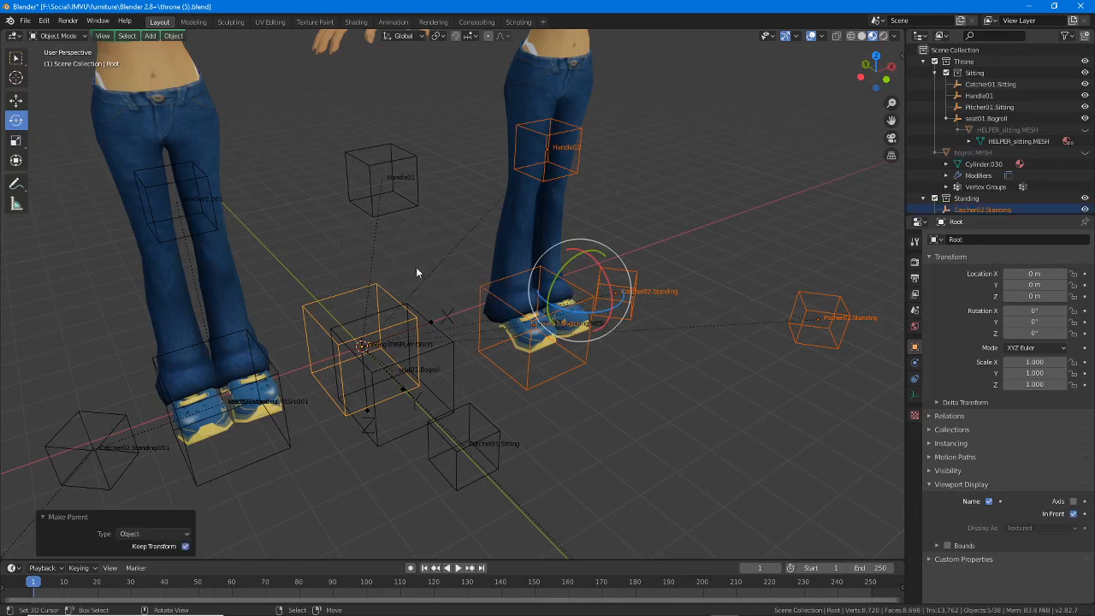
middle_drag(589, 317, 478, 289)
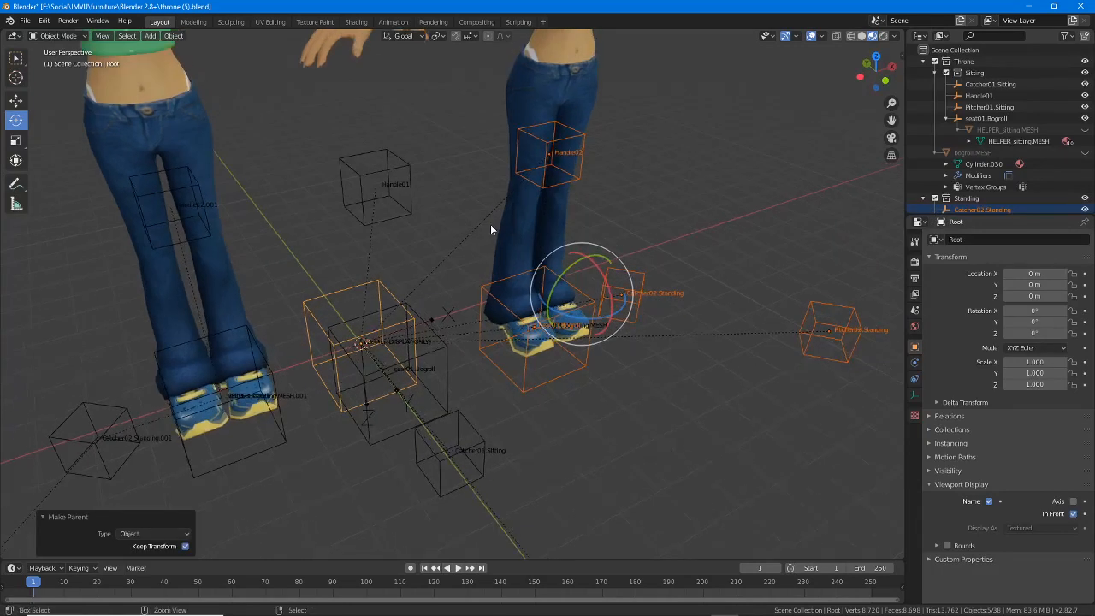
drag(547, 156, 395, 306)
drag(538, 327, 355, 342)
mouse_move(604, 300)
mouse_down()
mouse_move(618, 296)
mouse_move(351, 367)
mouse_up()
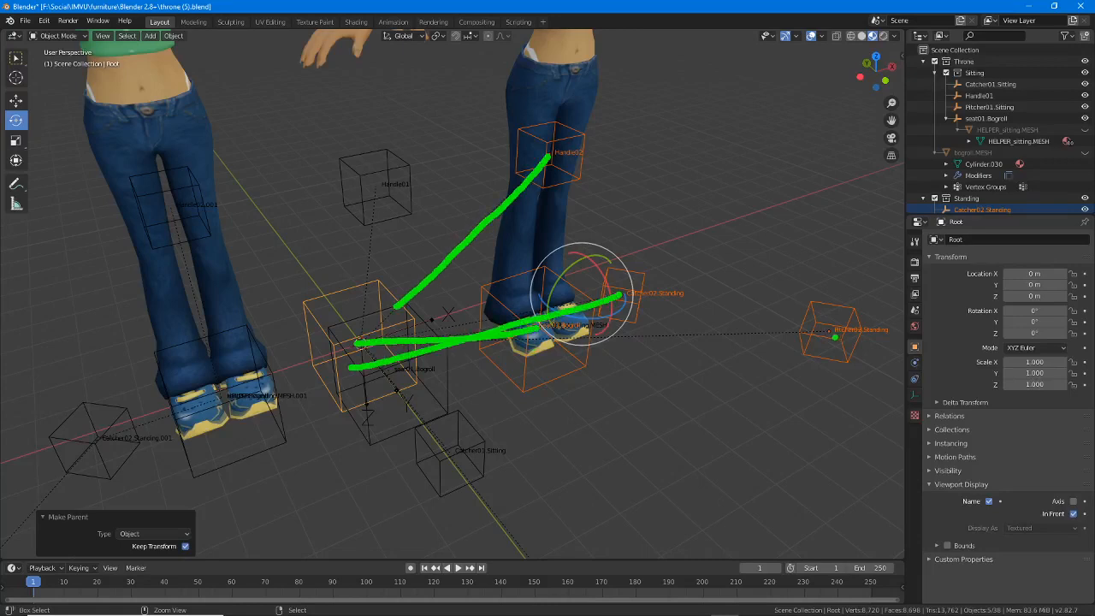
drag(828, 338, 334, 342)
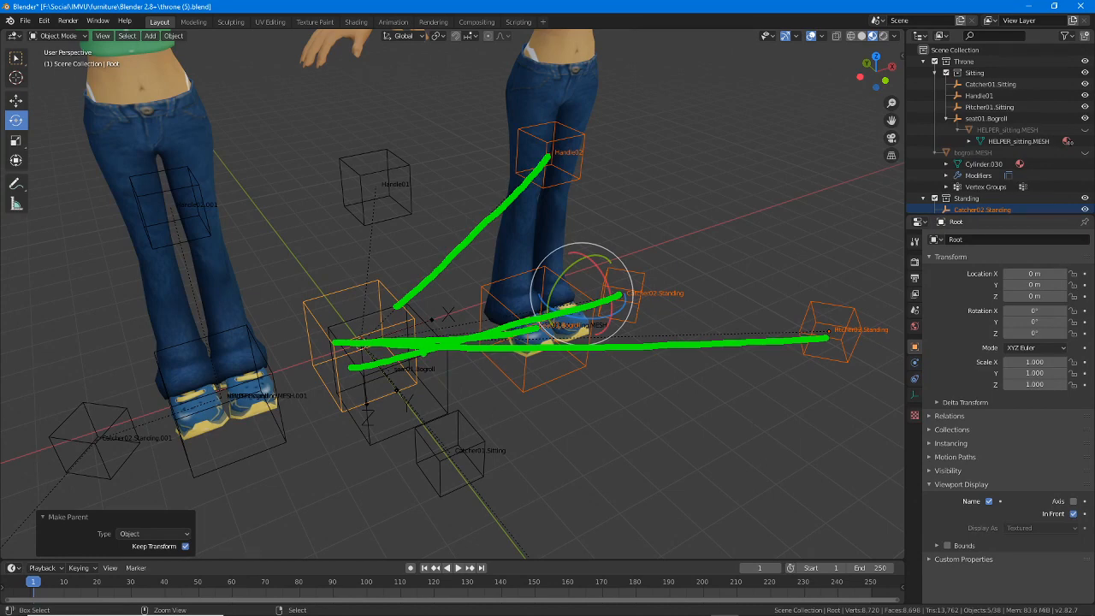
key(Escape)
- Parent seat02.Bogroll, Handle02.001, Catcher02.Standing.001 and Pitcher02.Standing.001 to Root, using the Object (Keep Transform) option
mouse_move(493, 221)
middle_down()
mouse_move(556, 220)
mouse_move(532, 275)
mouse_move(420, 390)
middle_up()
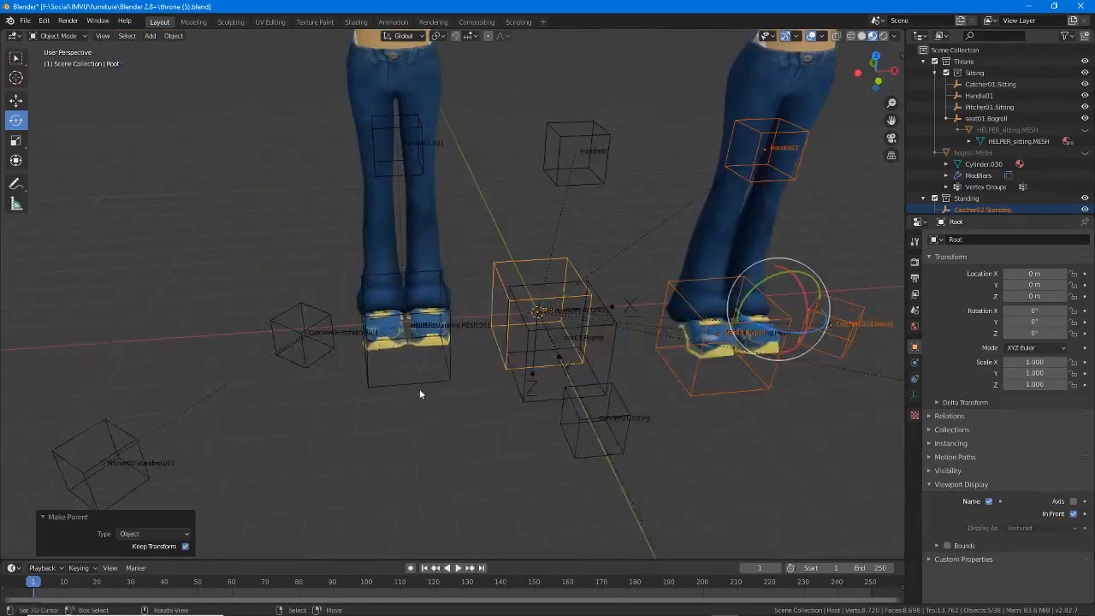
click(419, 388)
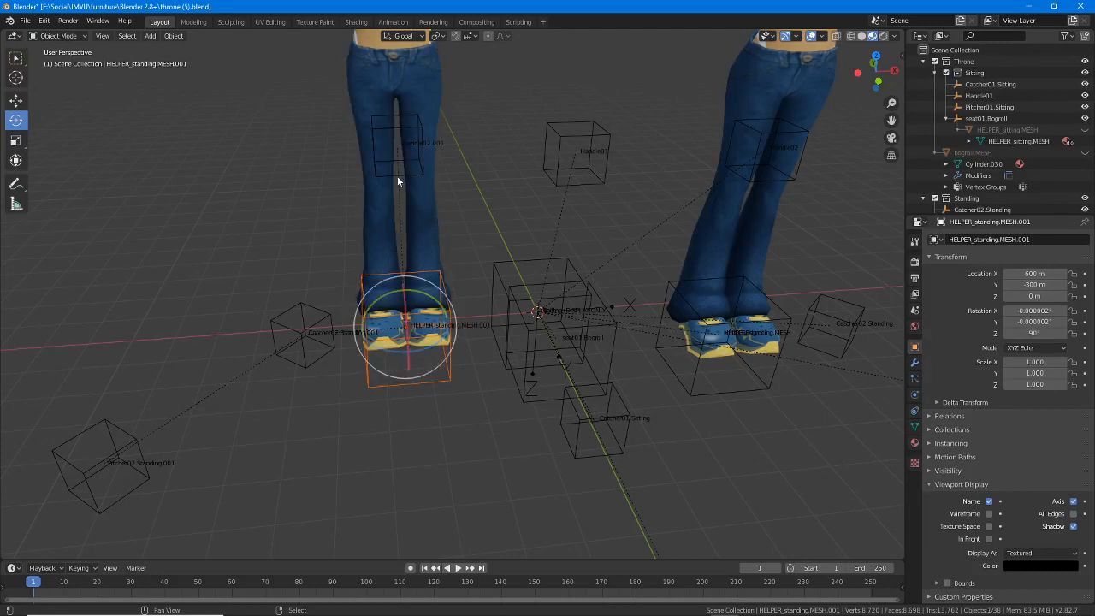
shift+click(396, 175)
shift+click(305, 333)
shift+click(145, 501)
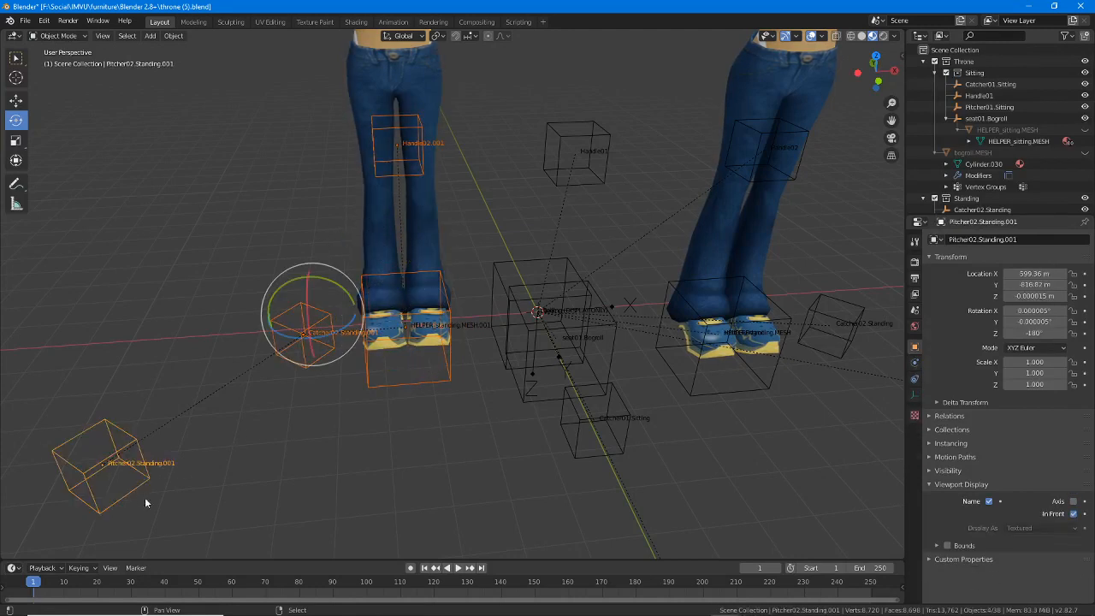
shift+click(492, 272)
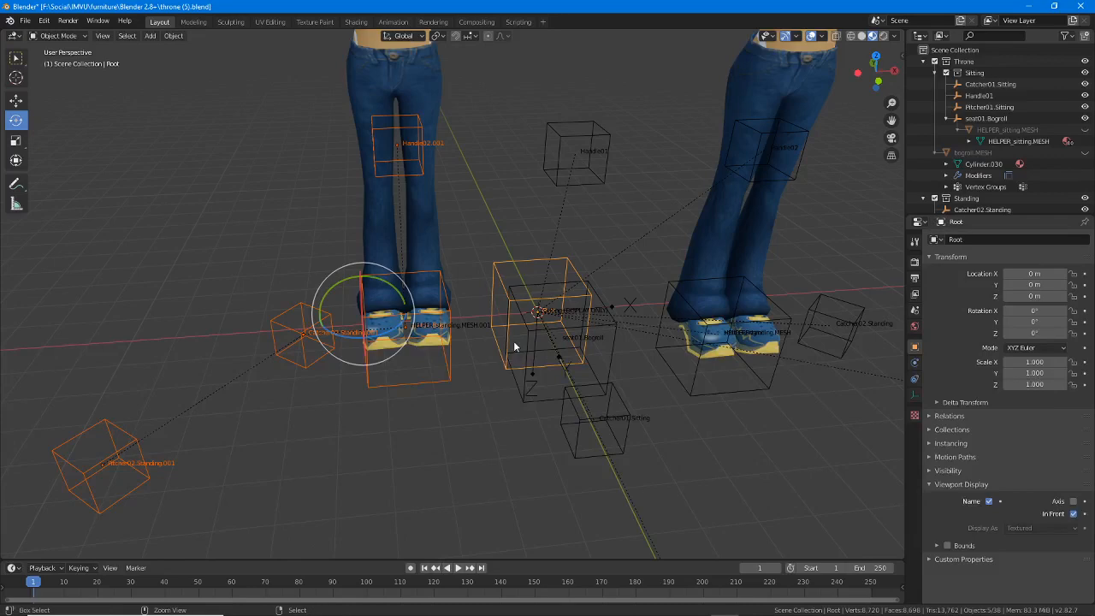
key(ctrl+p)
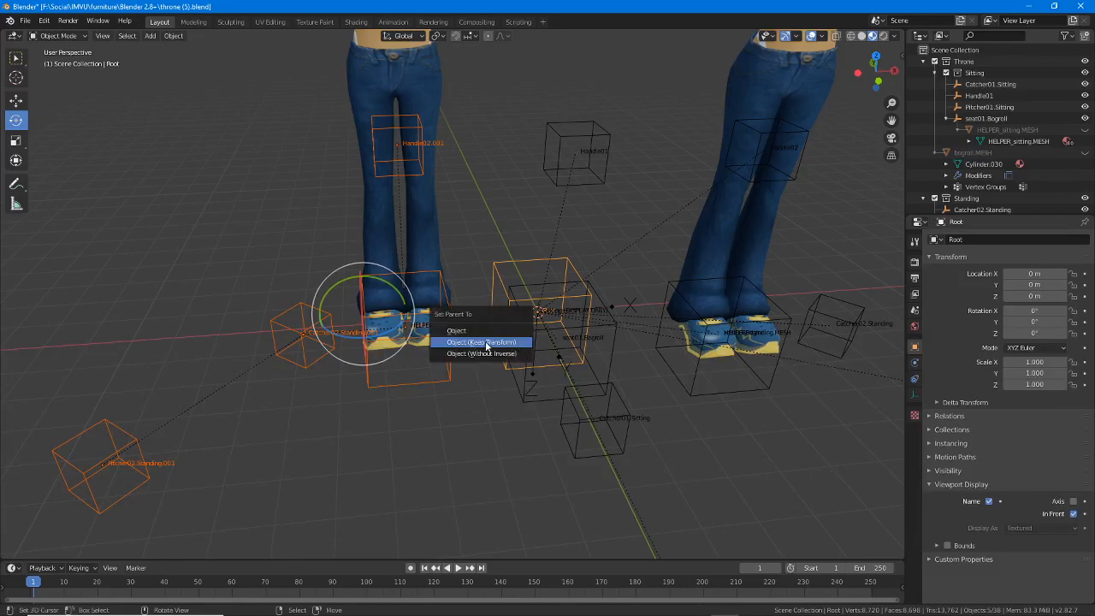
click(516, 343)
- Rename the node Catcher02.Standing, beside the seat03.Bogroll helper, to Catcher03.Standing
middle_drag(419, 388, 515, 382)
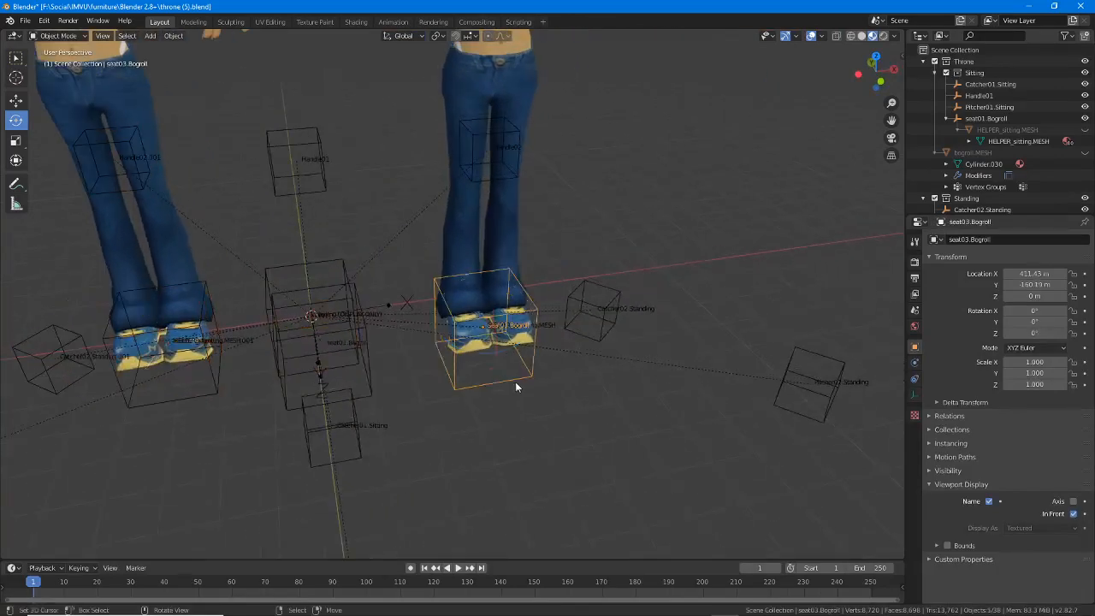
click(537, 376)
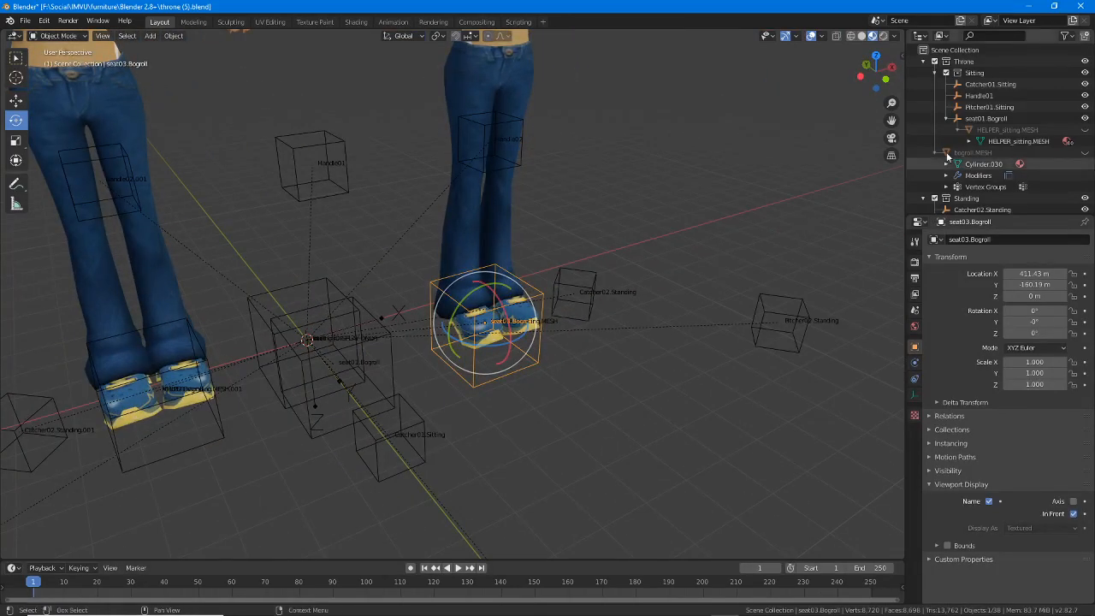
scroll(1020, 153, down, 5)
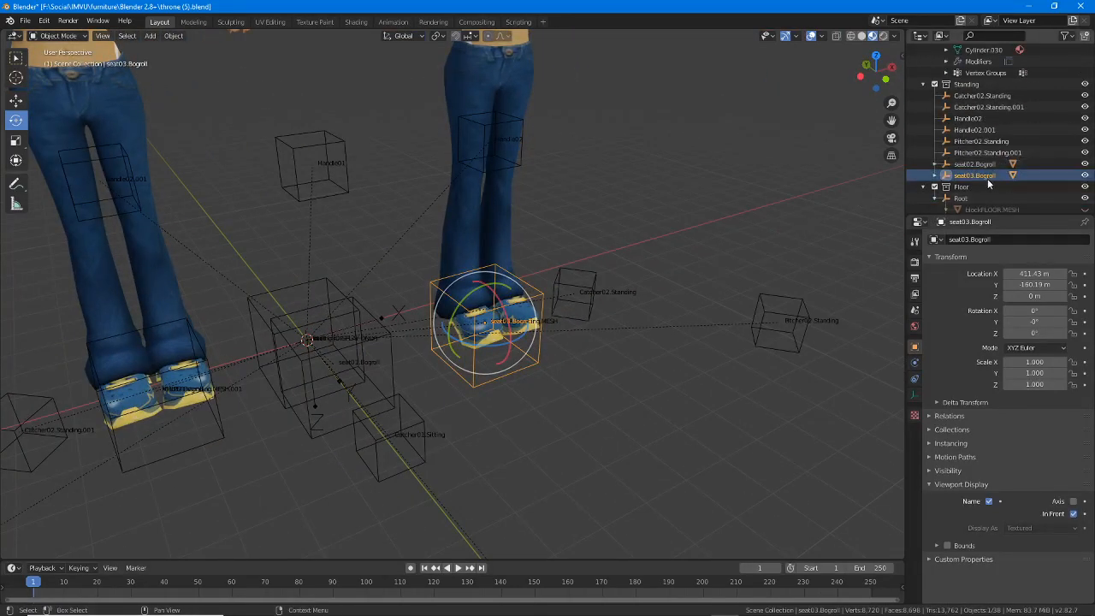
click(571, 316)
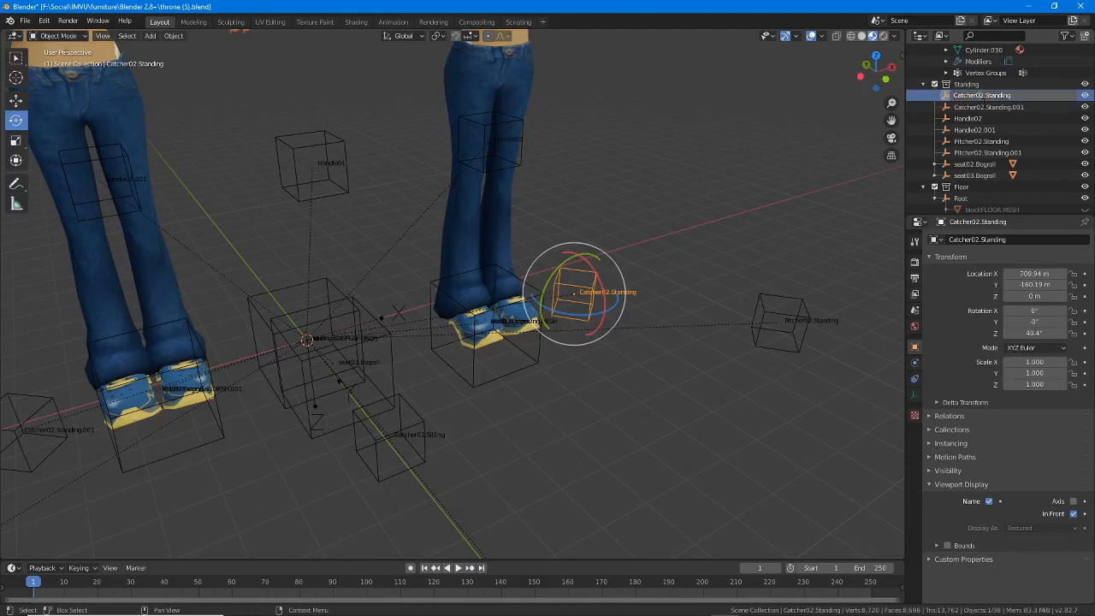
- Rename the node Pitcher02.Standing in the Standing collection to Pitcher03.Standing
click(981, 141)
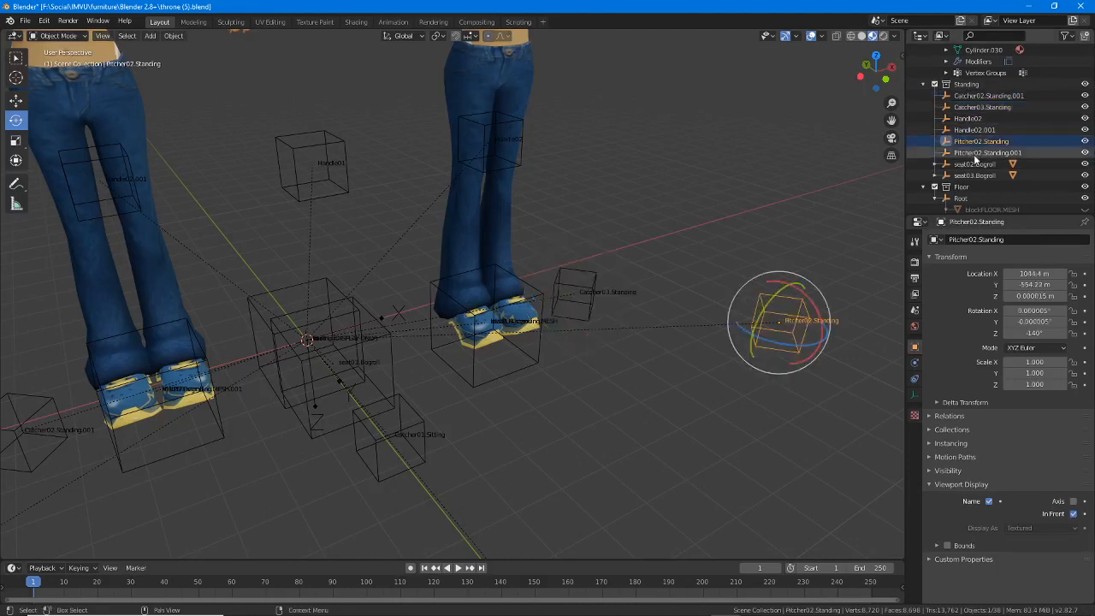
double_click(981, 142)
click(991, 142)
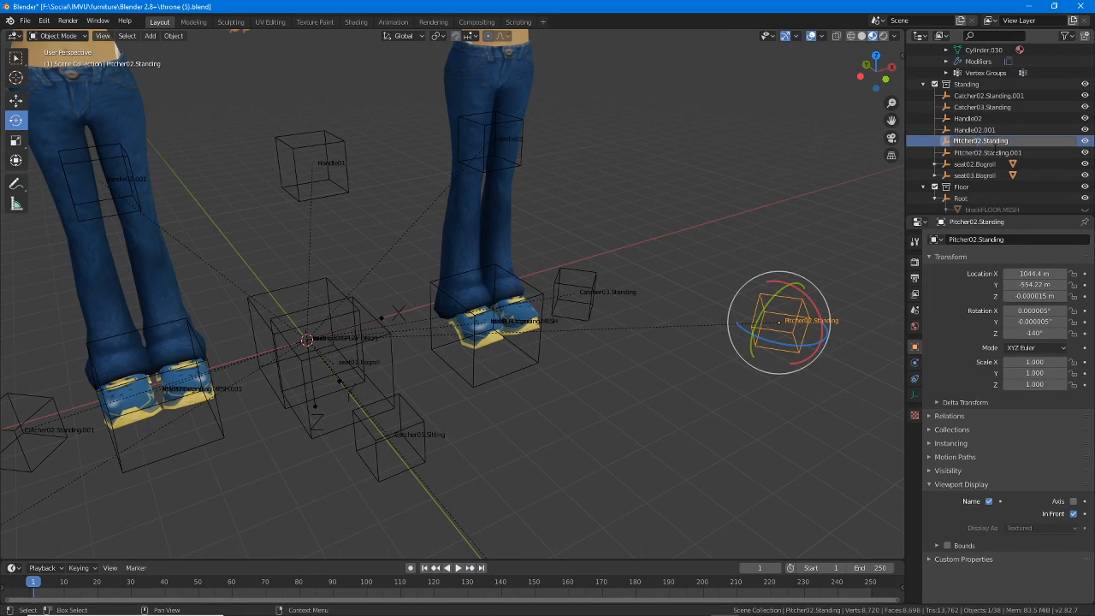
key(BackSpace)
text(3)
key(Return)
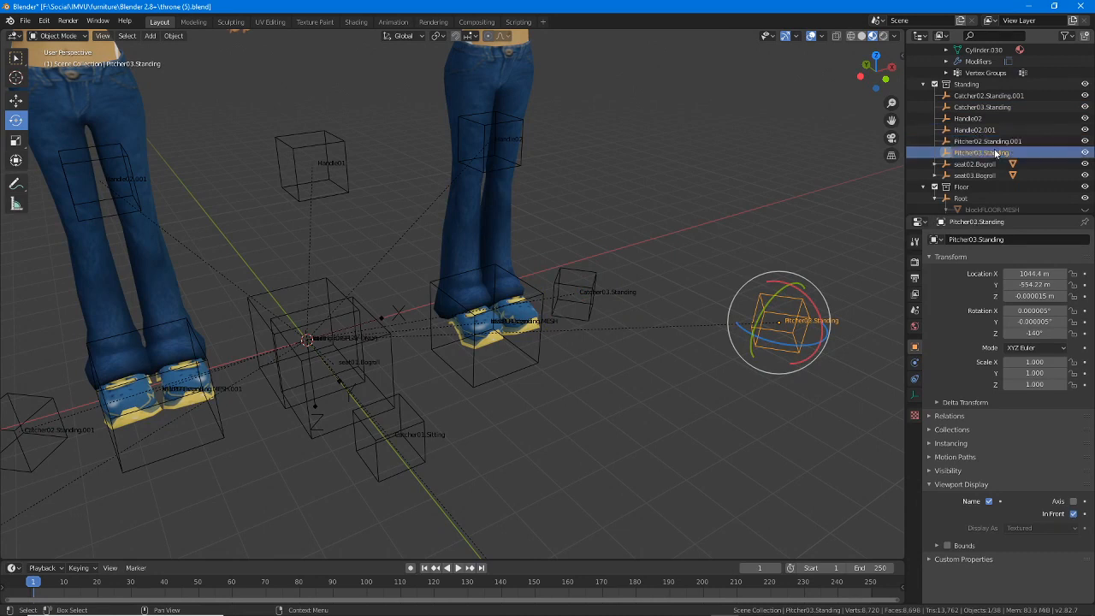
- Rename the node Handle02, above the seat03.Bogroll helper, to Handle03
click(556, 281)
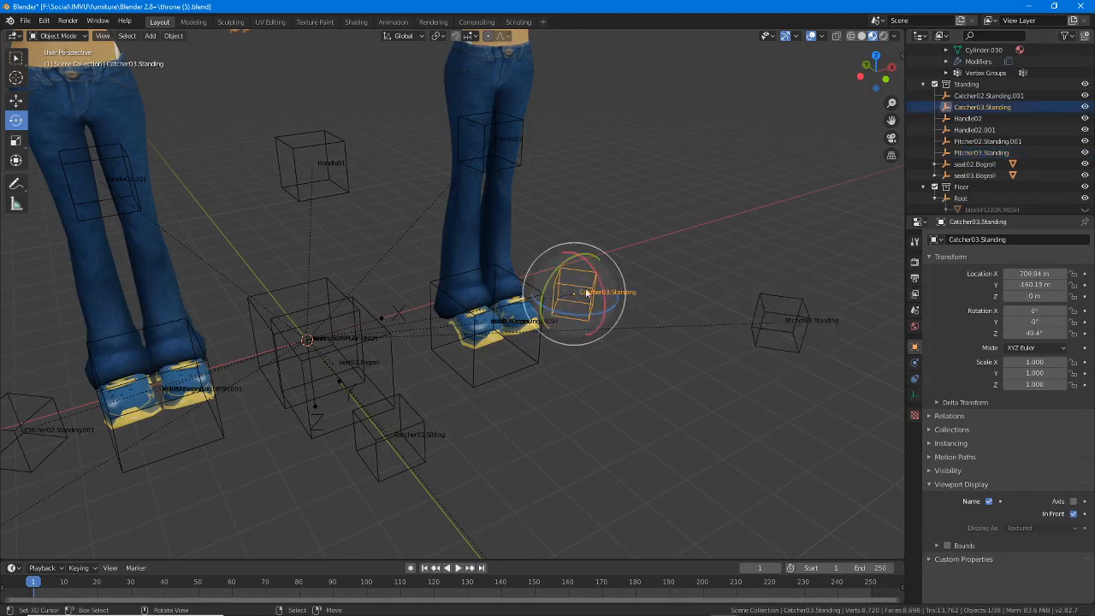
click(765, 312)
click(524, 171)
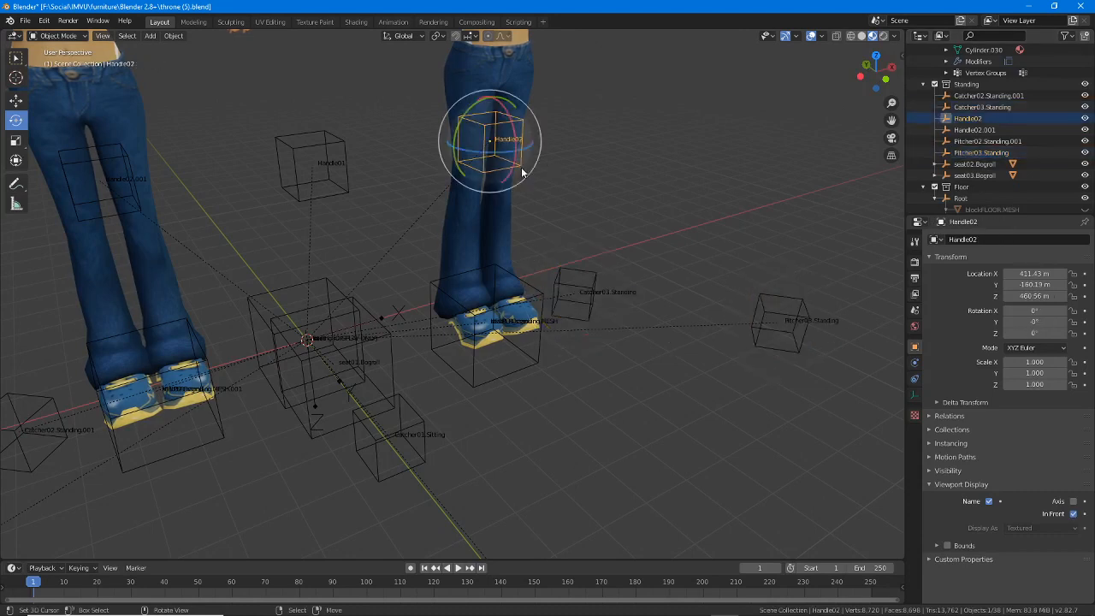
double_click(981, 120)
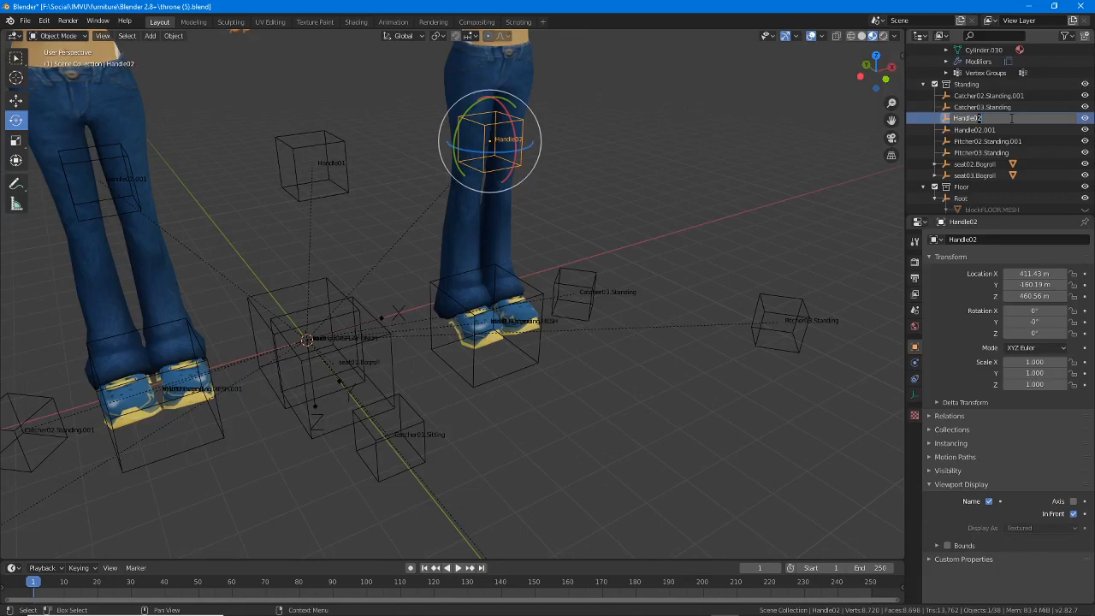
key(Return)
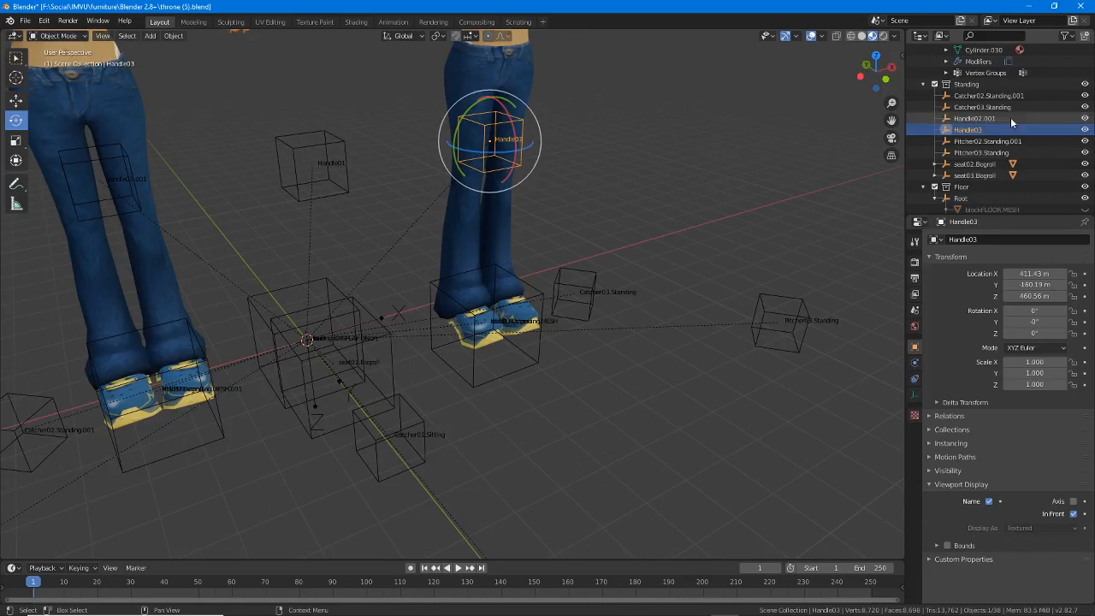
middle_drag(748, 298, 428, 359)
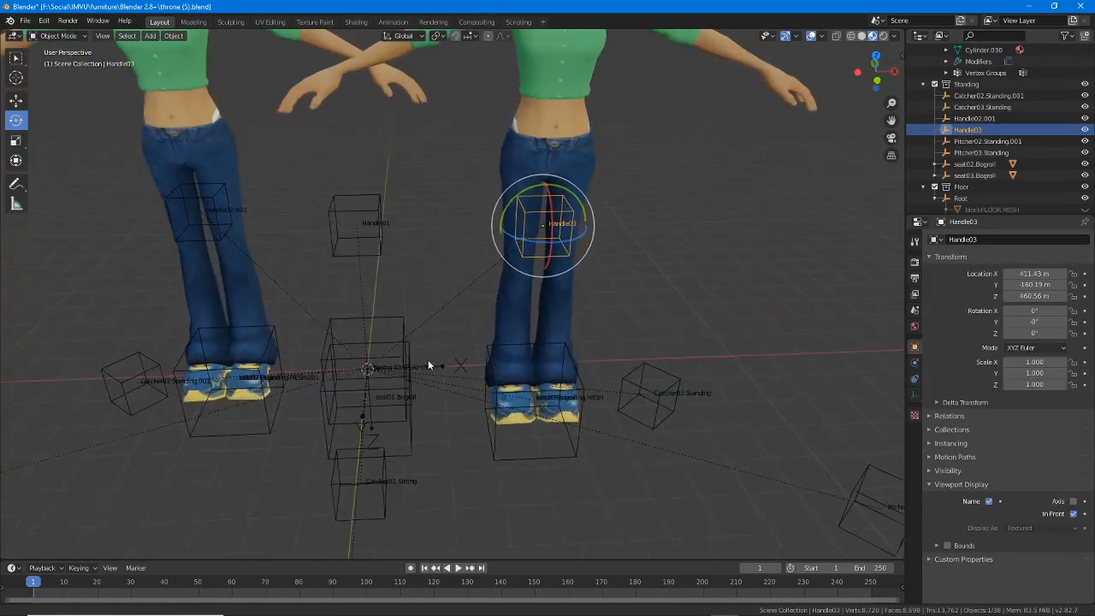
- Rename the node Catcher02.Standing.001, beside the seat02.Bogroll helper, to Catcher02.Standing
scroll(432, 356, down, 3)
click(257, 417)
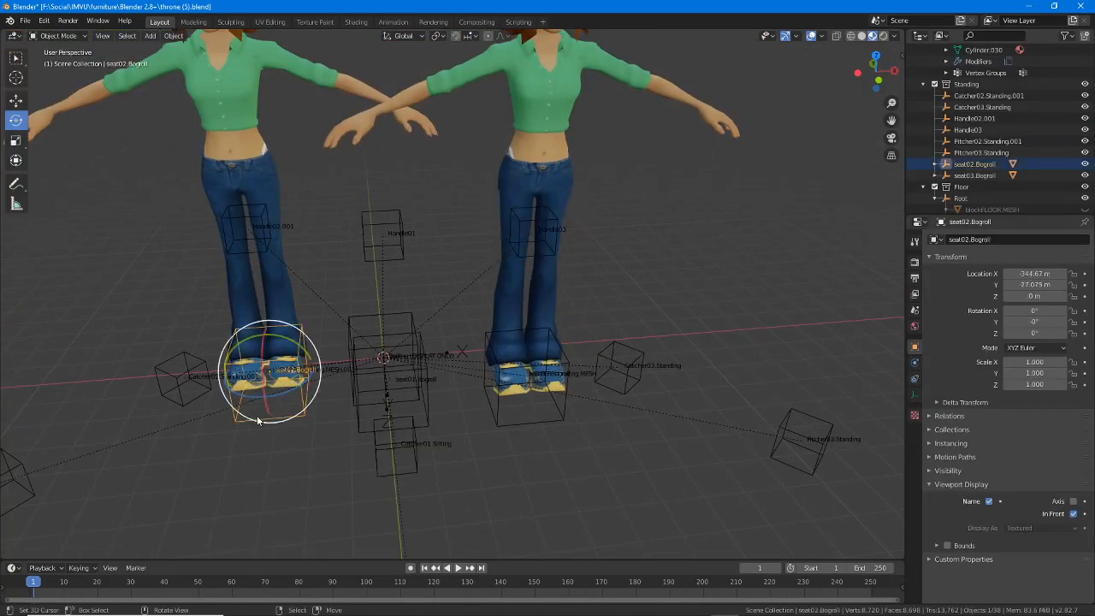
shift+middle_drag(257, 418, 359, 373)
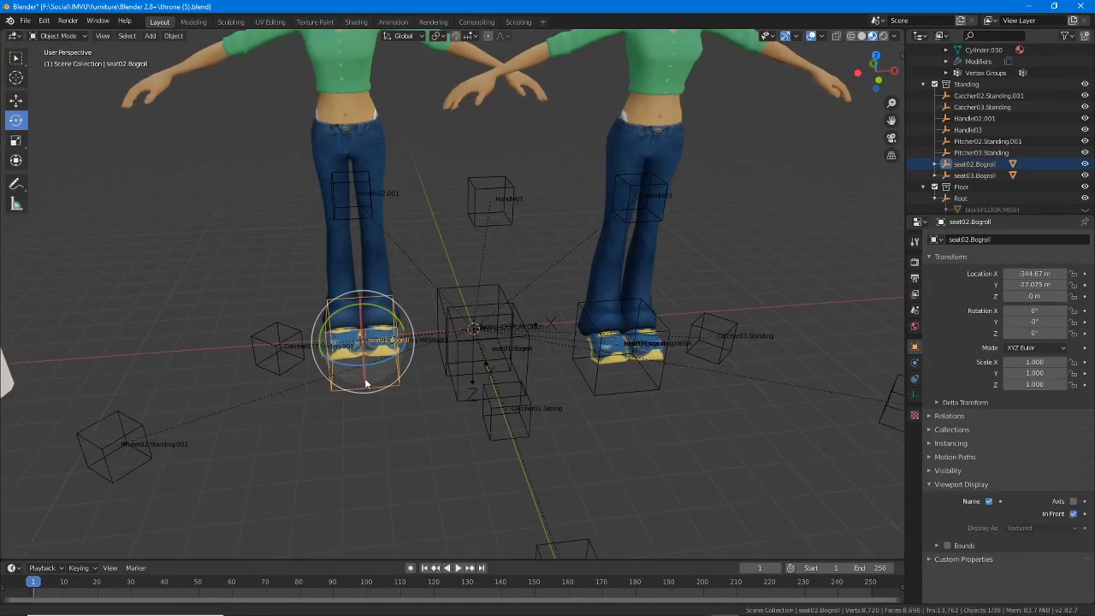
click(295, 342)
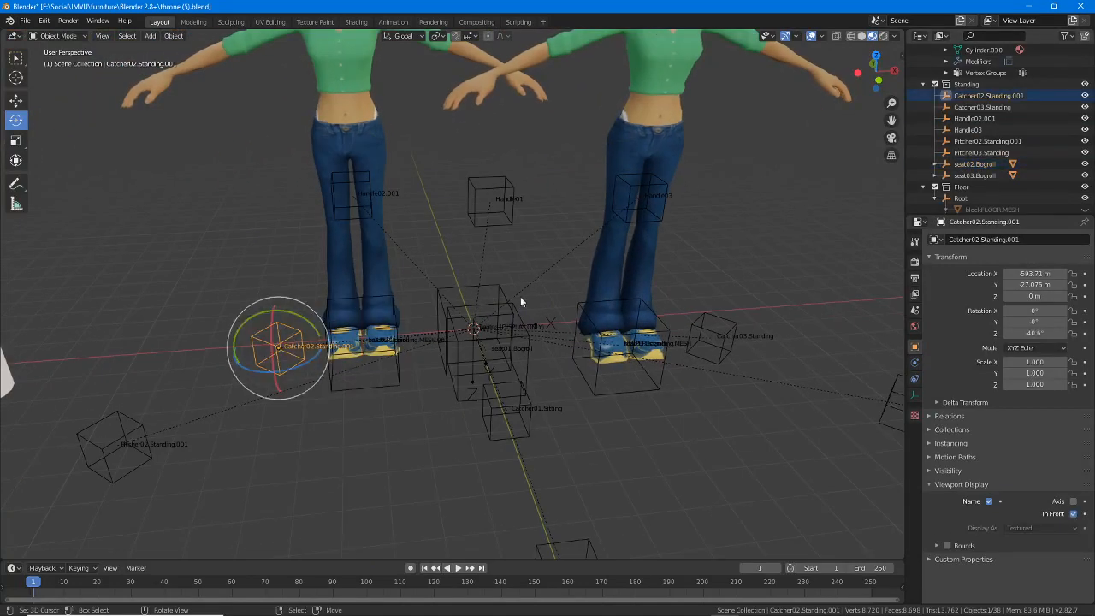
double_click(1018, 96)
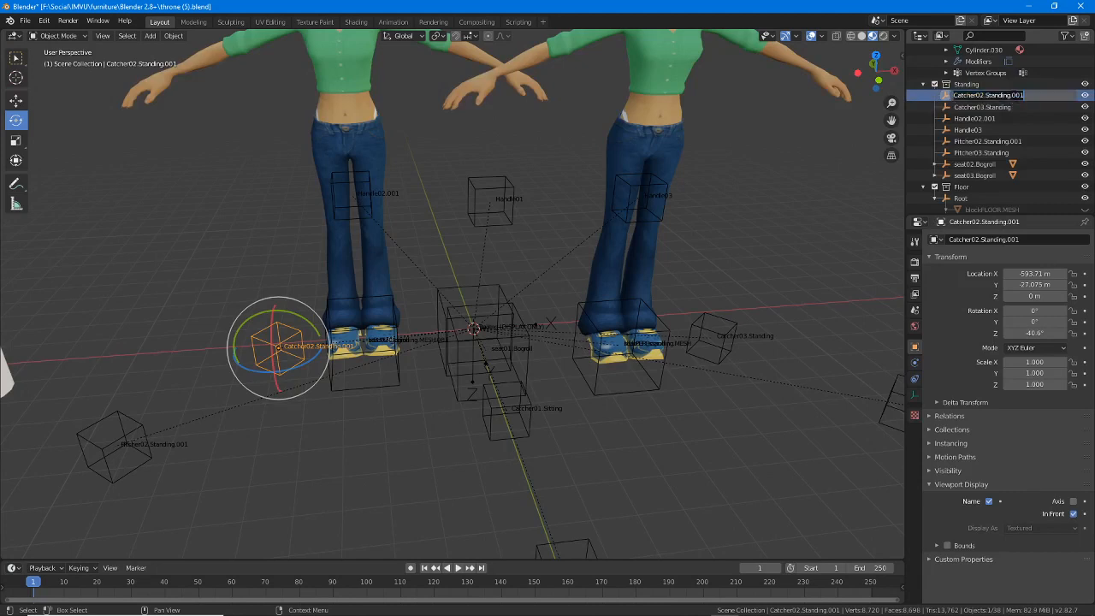
key(End)
key(BackSpace)
key(BackSpace)
key(BackSpace)
key(BackSpace)
key(Return)
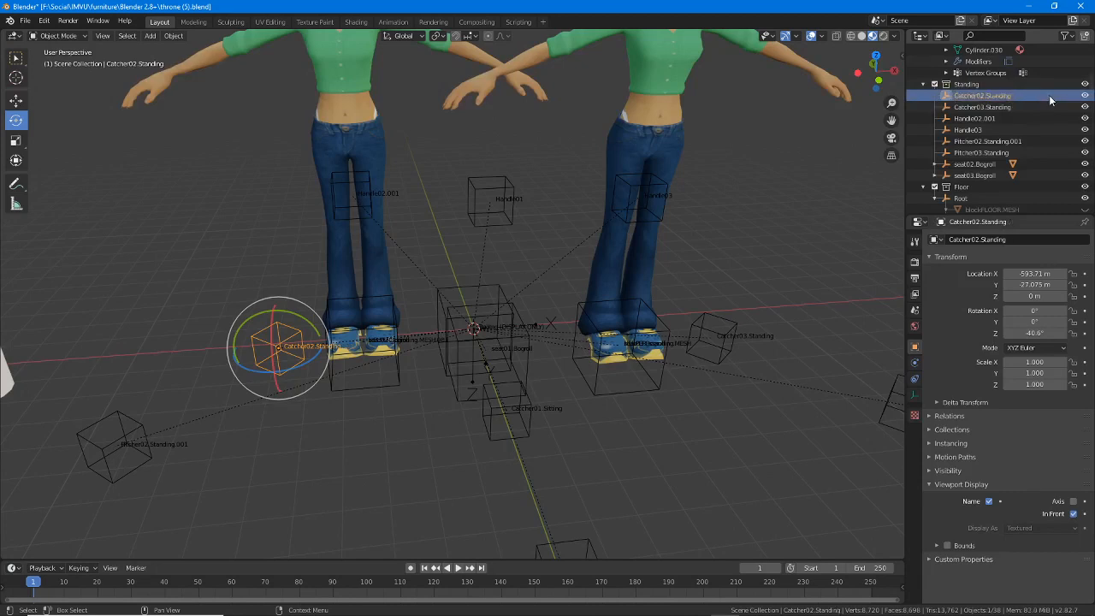
- Rename the node Pitcher02.Standing.001 in the Standing collection to Pitcher02.Standing
click(988, 141)
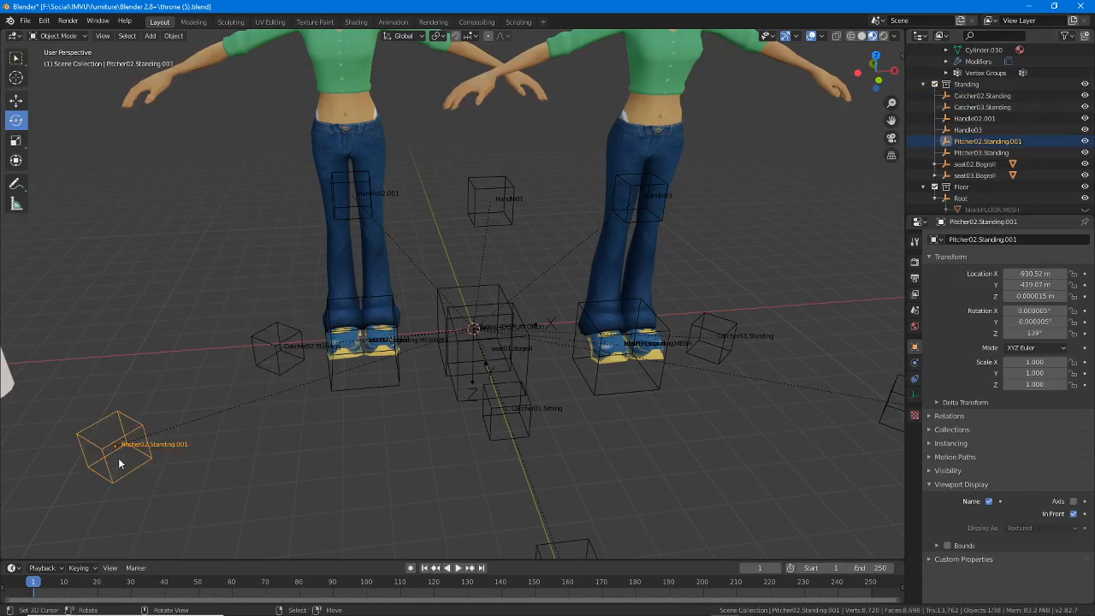
double_click(1000, 141)
key(End)
key(BackSpace)
key(BackSpace)
key(BackSpace)
key(BackSpace)
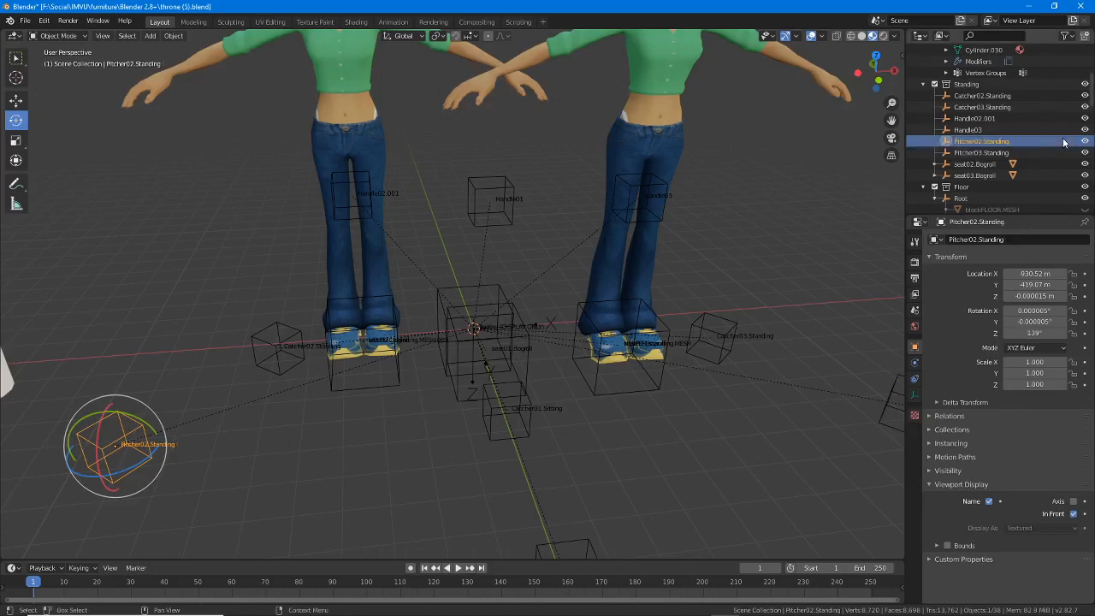
key(Return)
- Rename the node Handle02.001, above the seat02.Bogroll helper, to Handle02
click(347, 220)
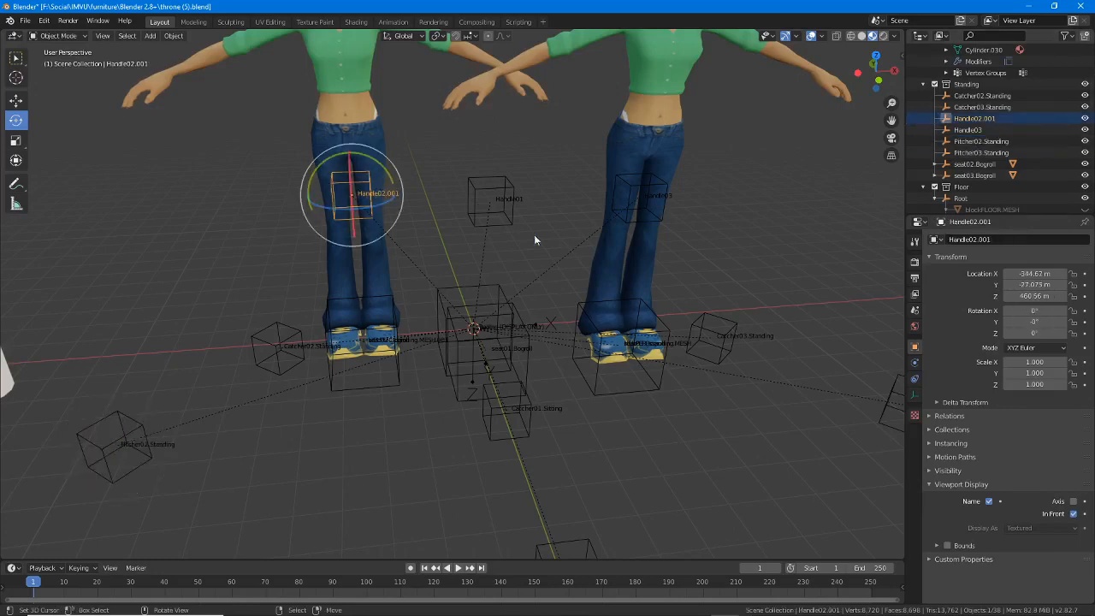
double_click(984, 118)
key(End)
key(BackSpace)
key(BackSpace)
key(BackSpace)
key(BackSpace)
key(Return)
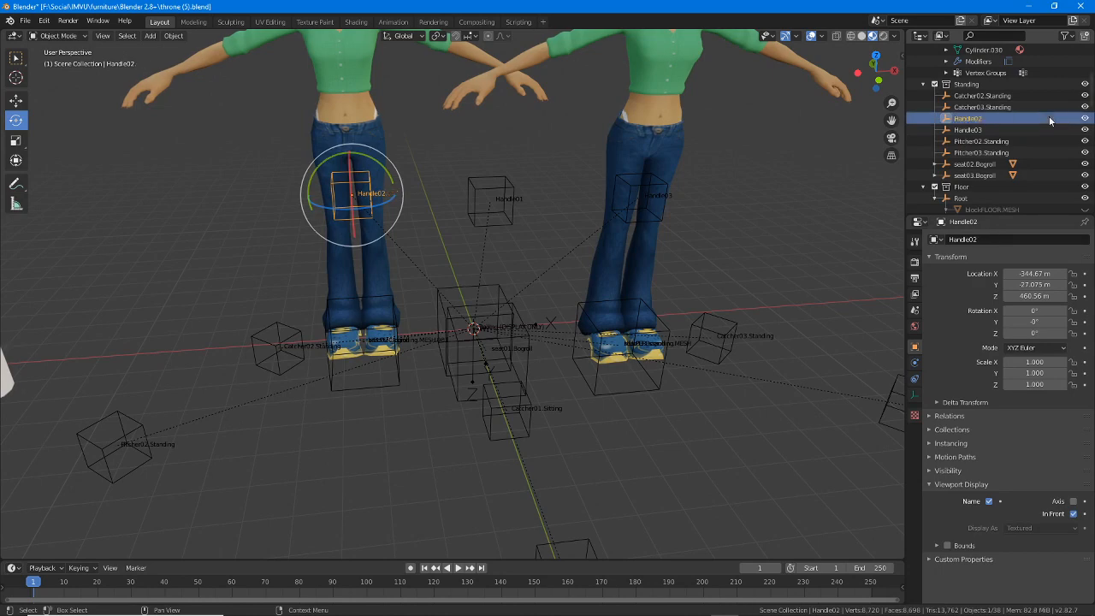
- Test-move the Root node to check that its parented nodes follow, and cancel the move
middle_drag(390, 298, 485, 356)
middle_drag(486, 354, 486, 354)
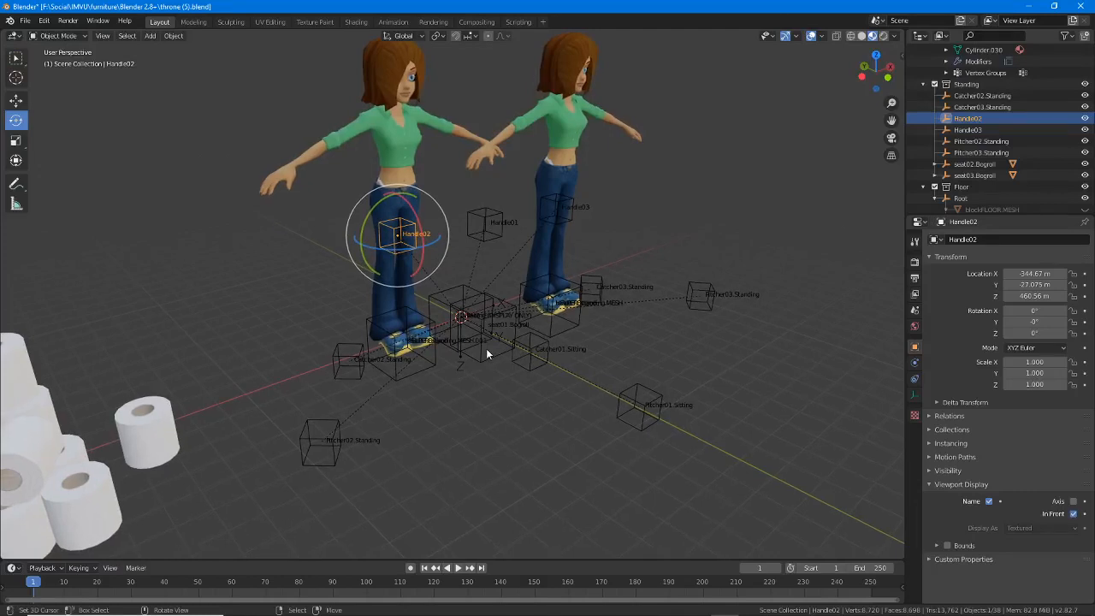
click(444, 304)
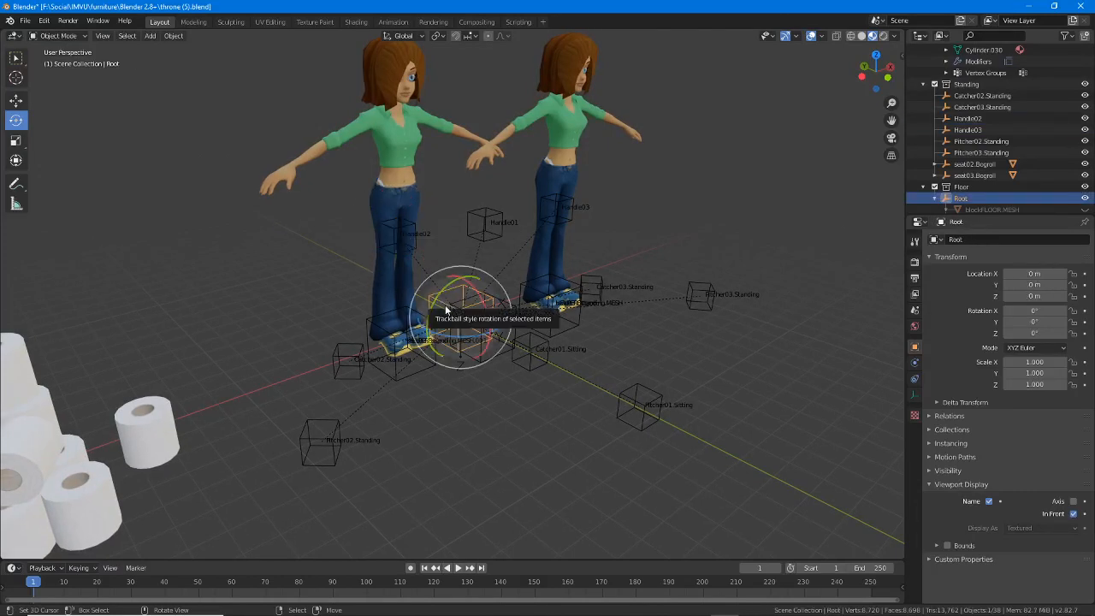
key(g)
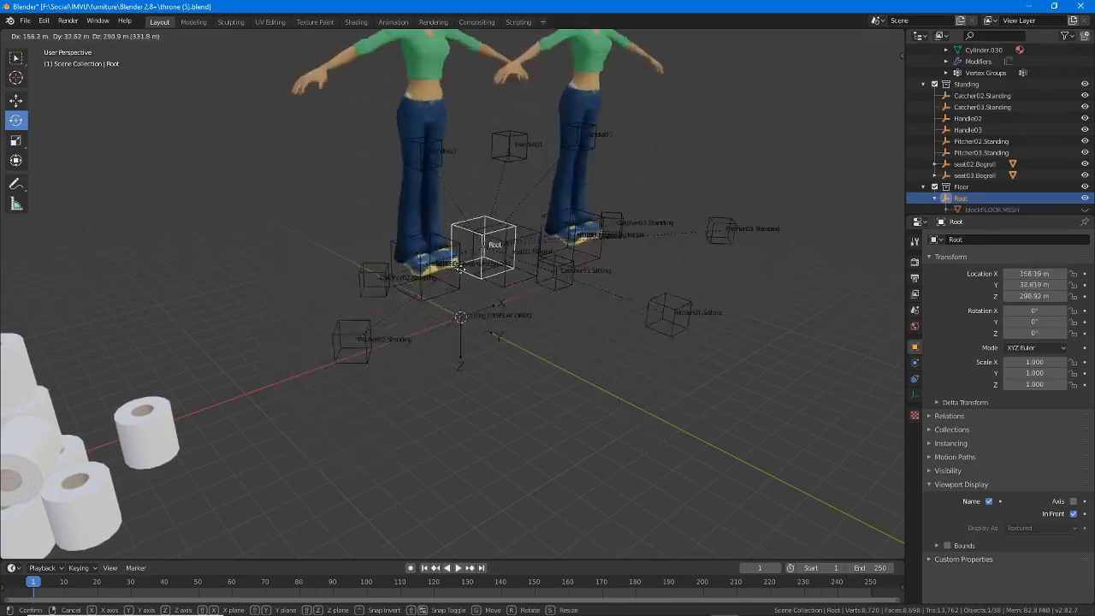
right_click(464, 284)
- Select Catcher02.Standing together with Pitcher02.Standing and shift both by about -0.09 m along the X axis
click(358, 366)
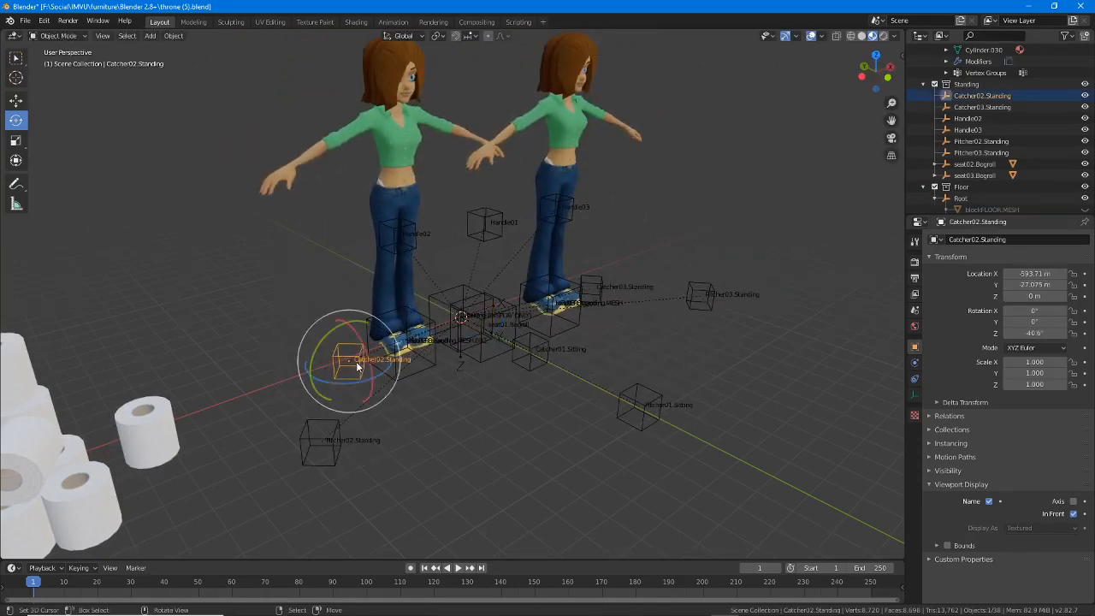
middle_drag(383, 384, 411, 394)
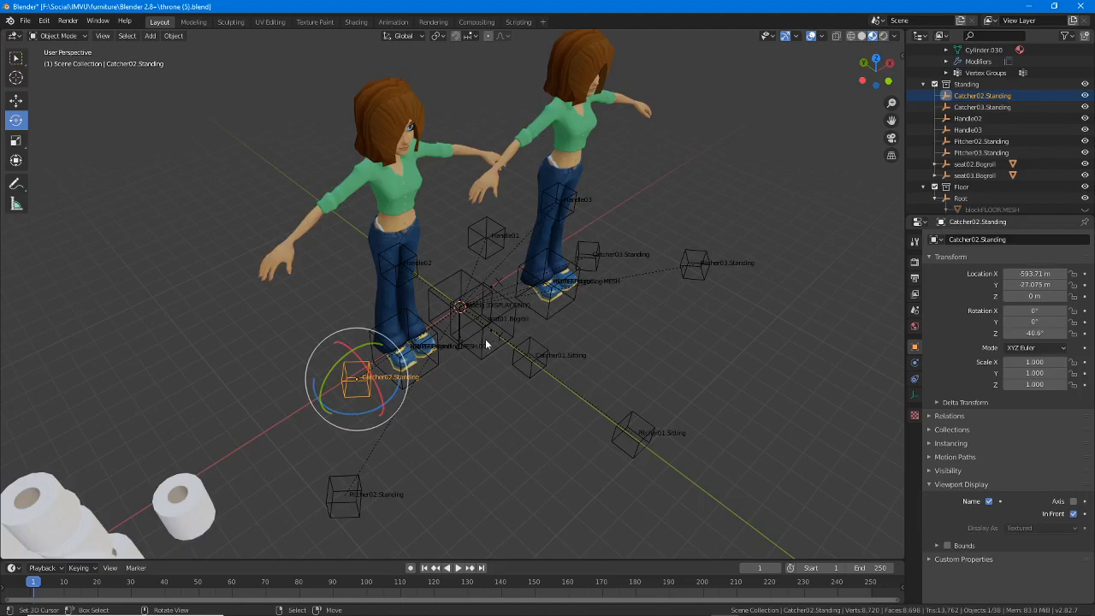
middle_drag(486, 343, 461, 331)
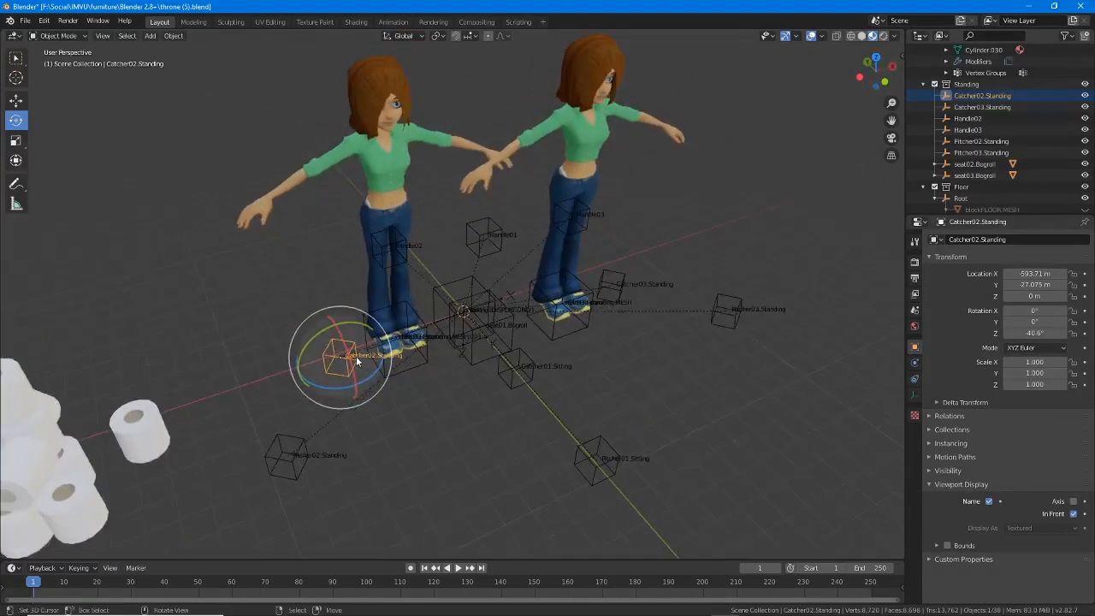
shift+click(282, 465)
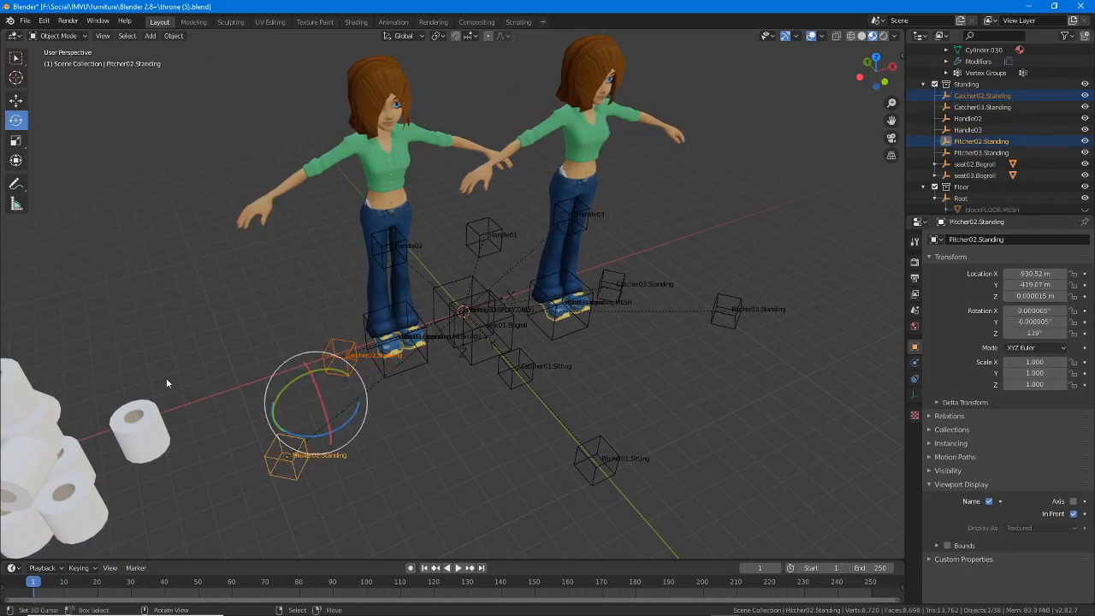
click(15, 100)
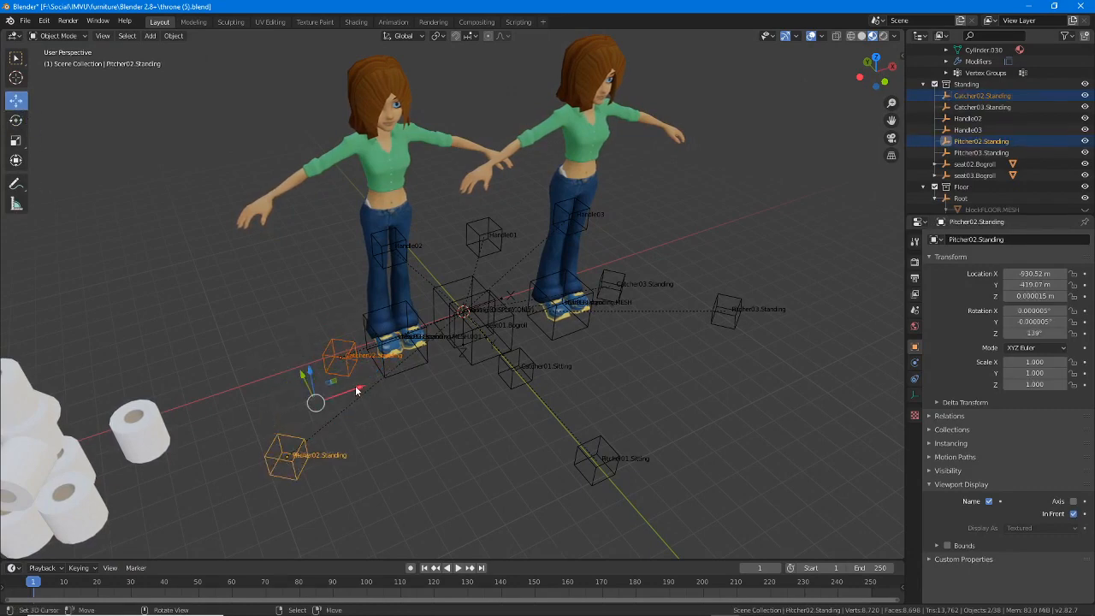
drag(353, 393, 355, 351)
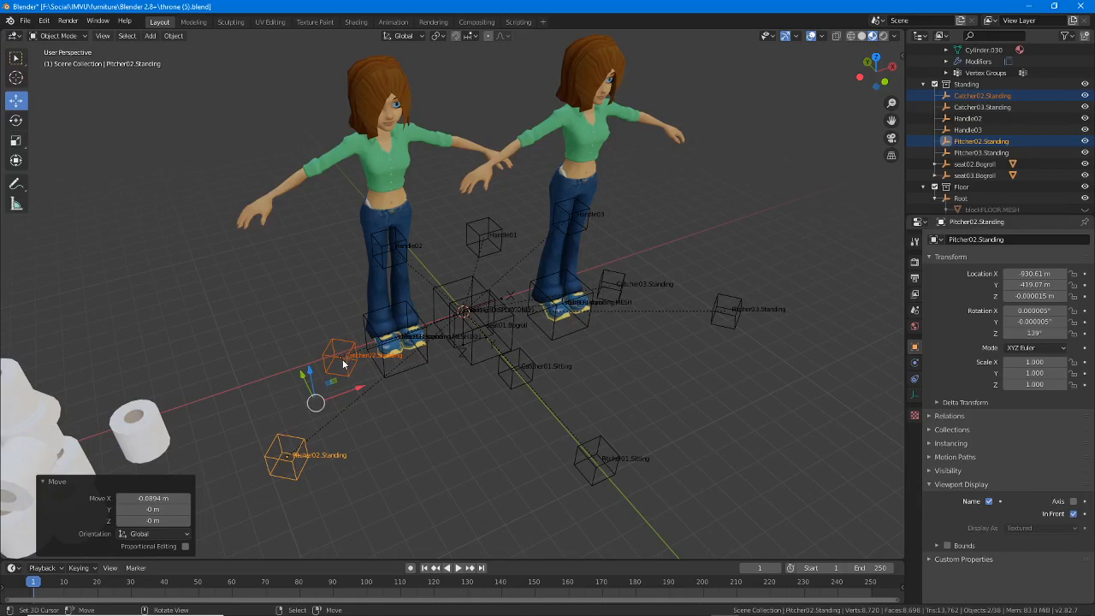
middle_drag(290, 446, 395, 463)
scroll(395, 464, up, 1)
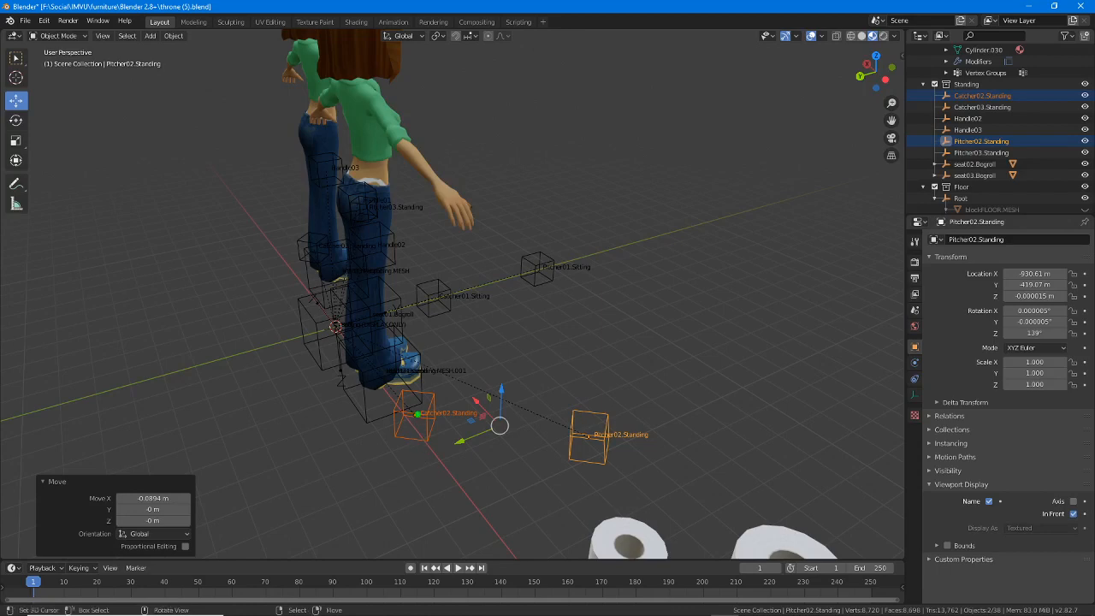
mouse_move(406, 355)
mouse_down()
mouse_move(407, 416)
mouse_move(473, 393)
mouse_move(452, 418)
mouse_up()
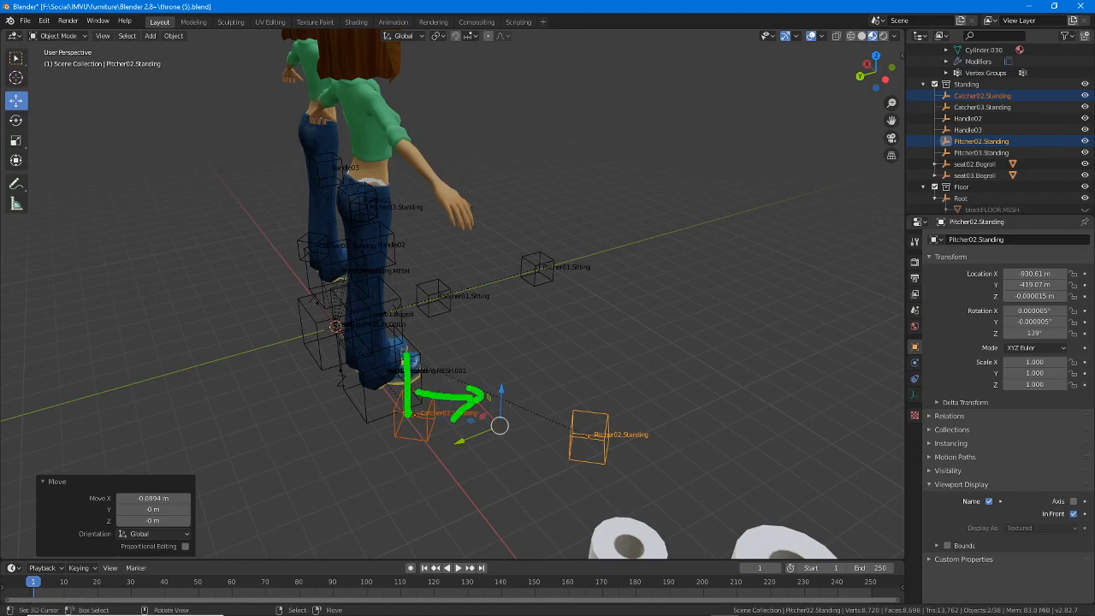
mouse_move(612, 371)
mouse_down()
mouse_move(610, 453)
mouse_move(562, 405)
mouse_move(570, 431)
mouse_up()
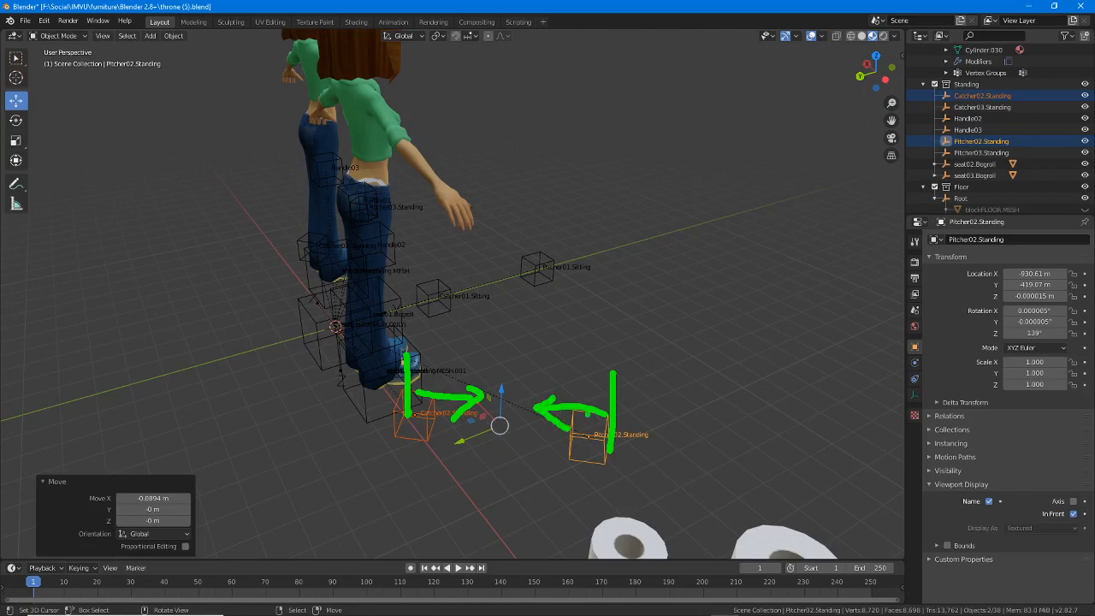
key(Escape)
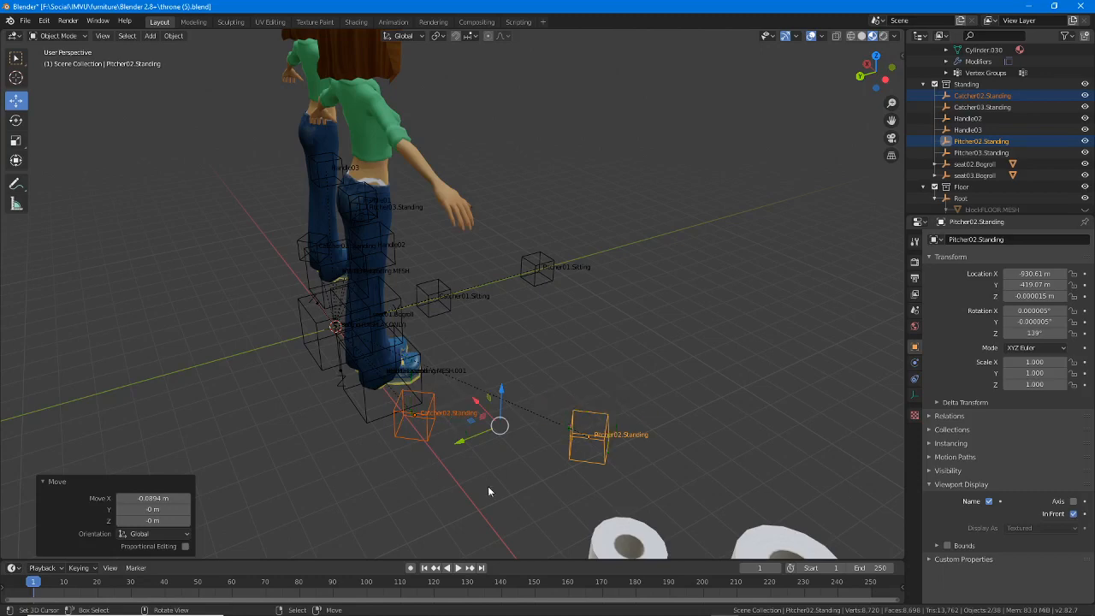
- Unhide the seated figure HELPER_sitting.MESH and the toilet-roll throne bogroll.MESH in the Throne collection
middle_drag(614, 436, 437, 453)
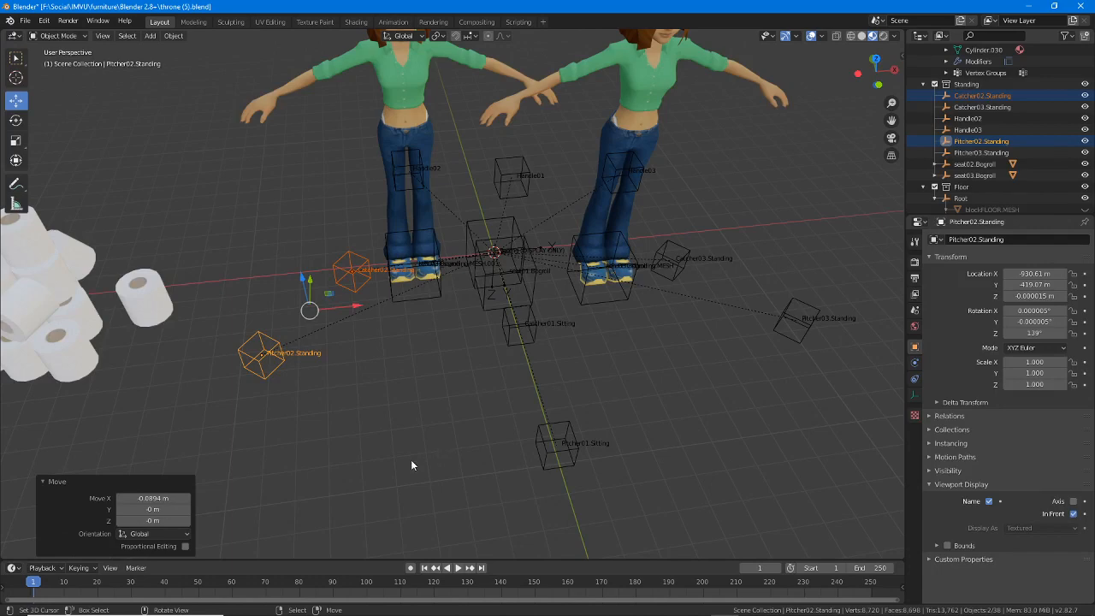
middle_drag(410, 459, 251, 271)
scroll(1038, 93, up, 4)
scroll(1038, 94, up, 2)
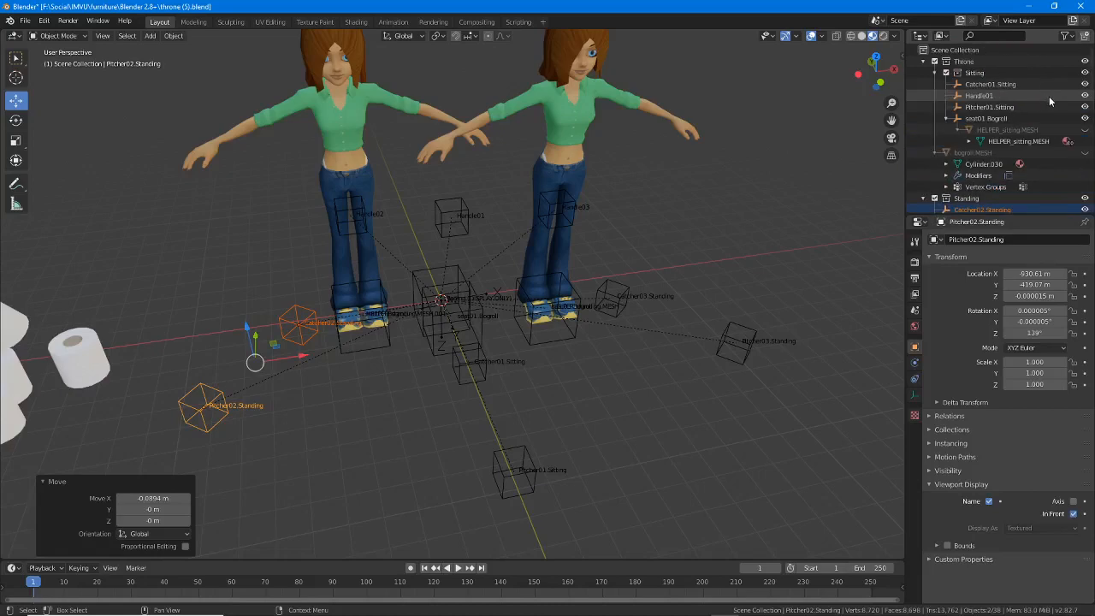
click(1084, 129)
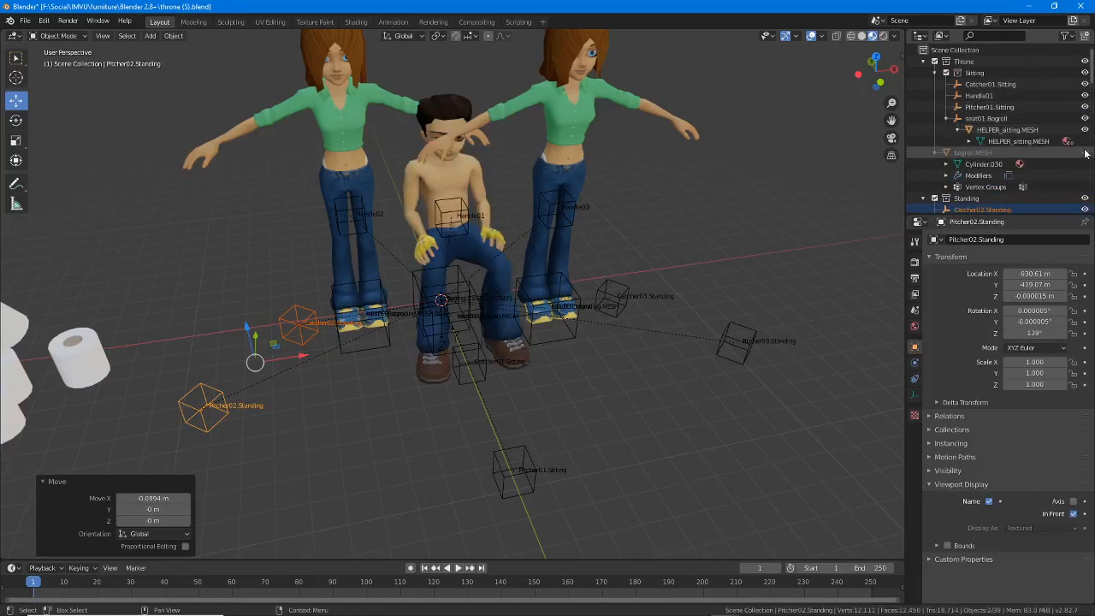
click(1084, 152)
middle_drag(462, 367, 475, 342)
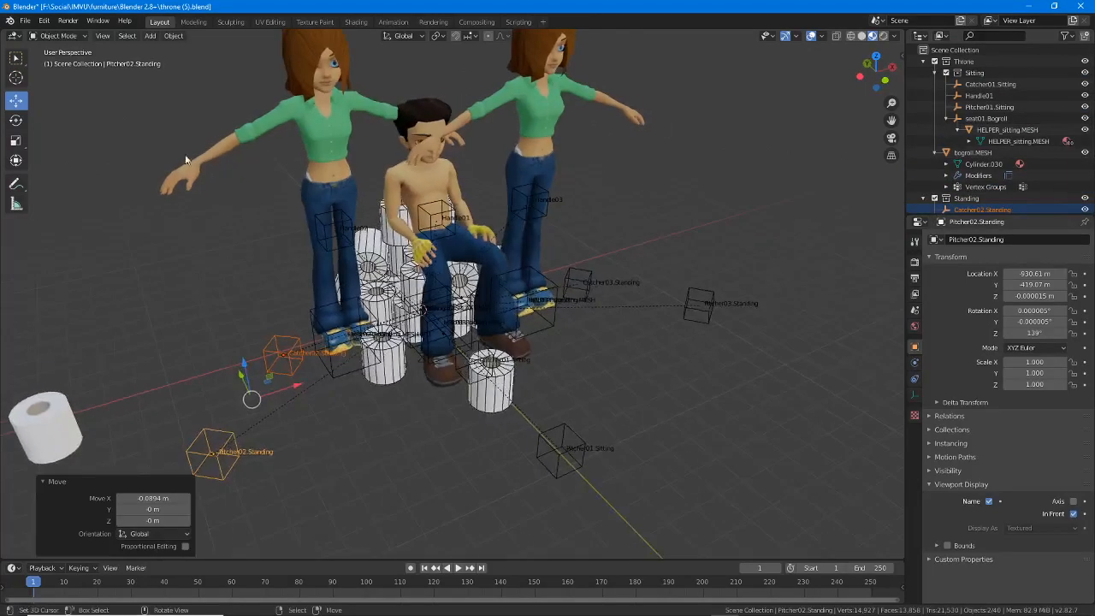
- Save the scene as a new file named throne (6).blend in the same folder
click(25, 21)
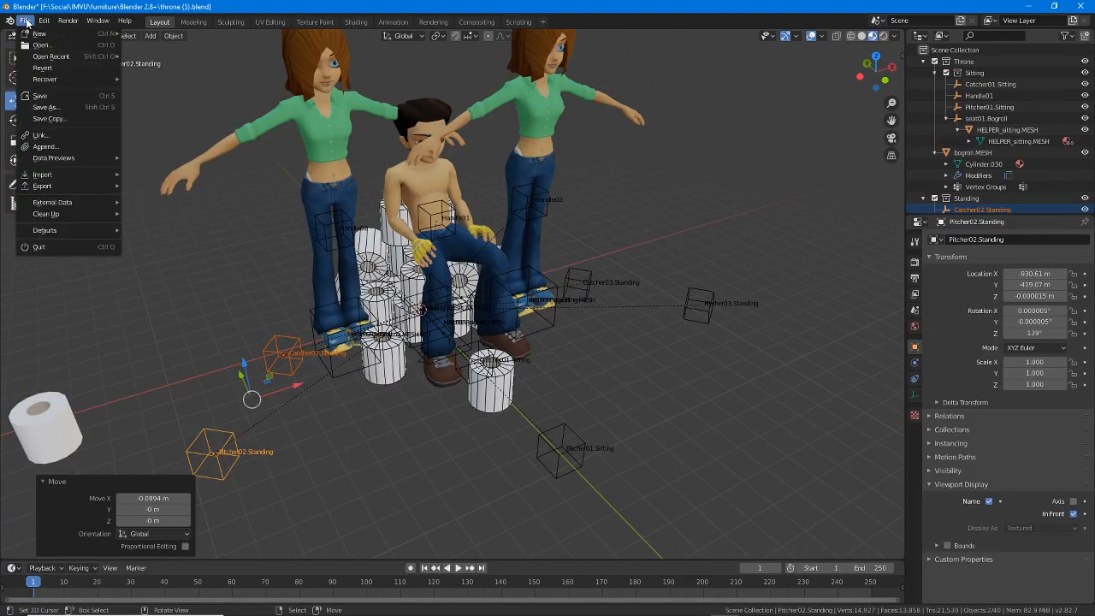
click(43, 107)
click(414, 540)
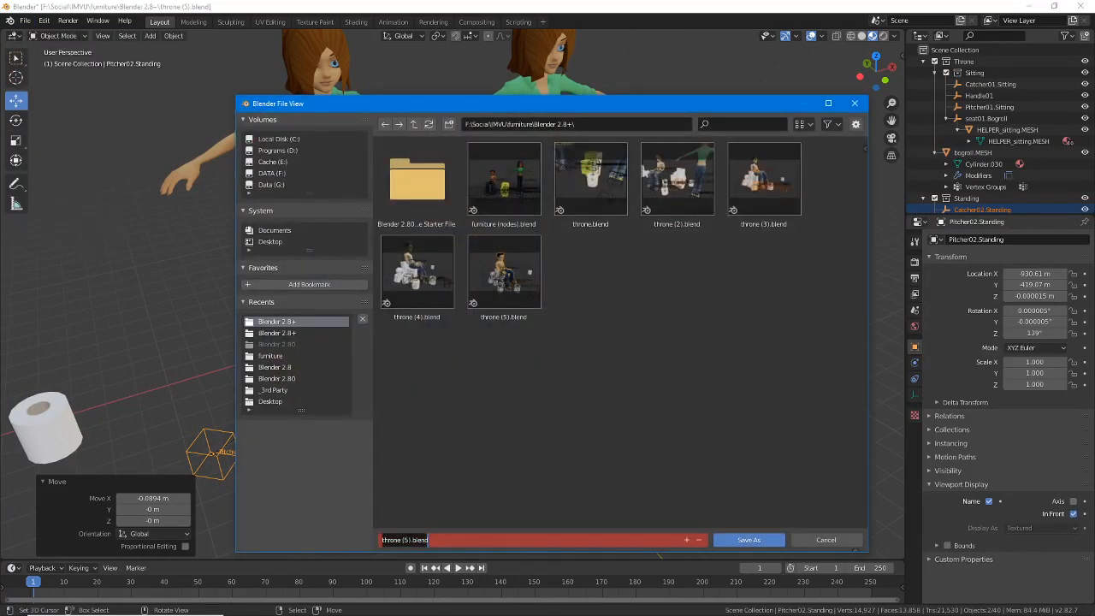
click(406, 540)
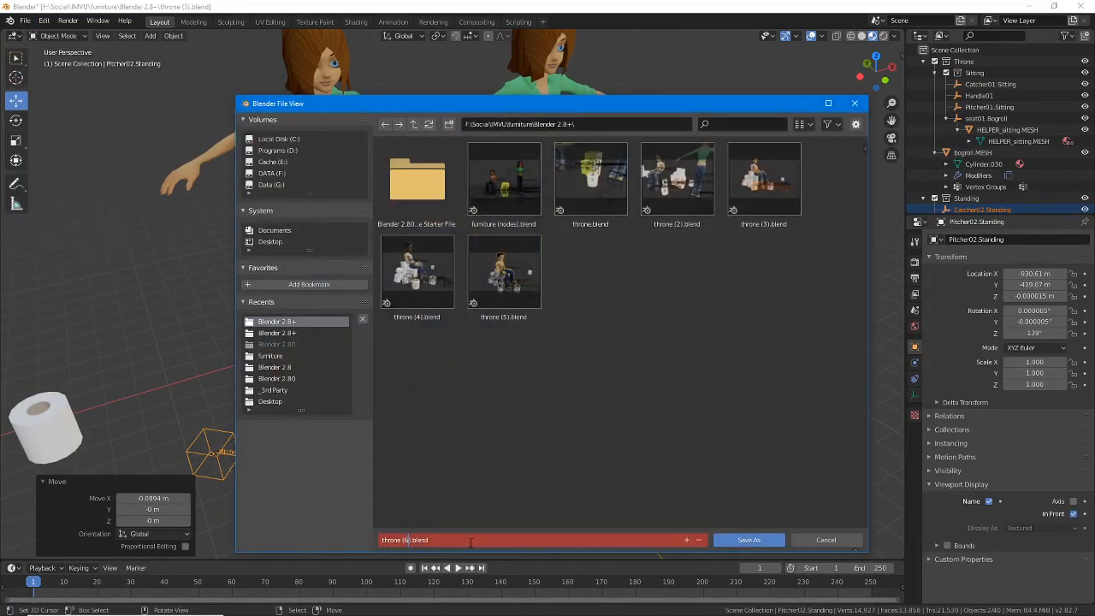
key(Return)
click(747, 539)
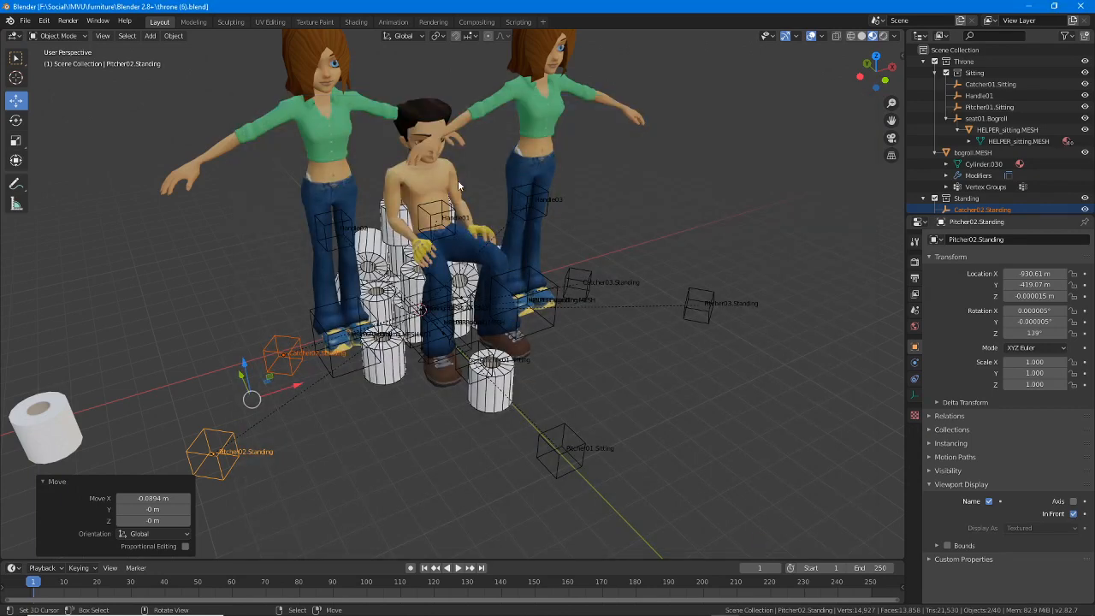
- Hide both standing helper figures, HELPER_standing.MESH under seat03.Bogroll and HELPER_standing.MESH.001 under seat02.Bogroll
click(325, 111)
scroll(1015, 137, down, 4)
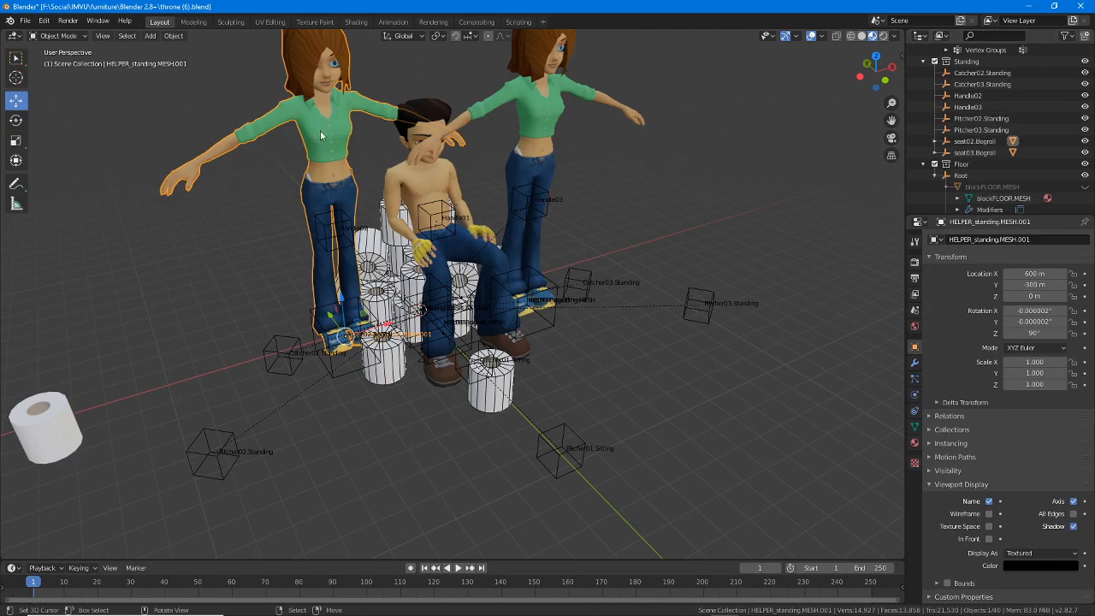
click(935, 152)
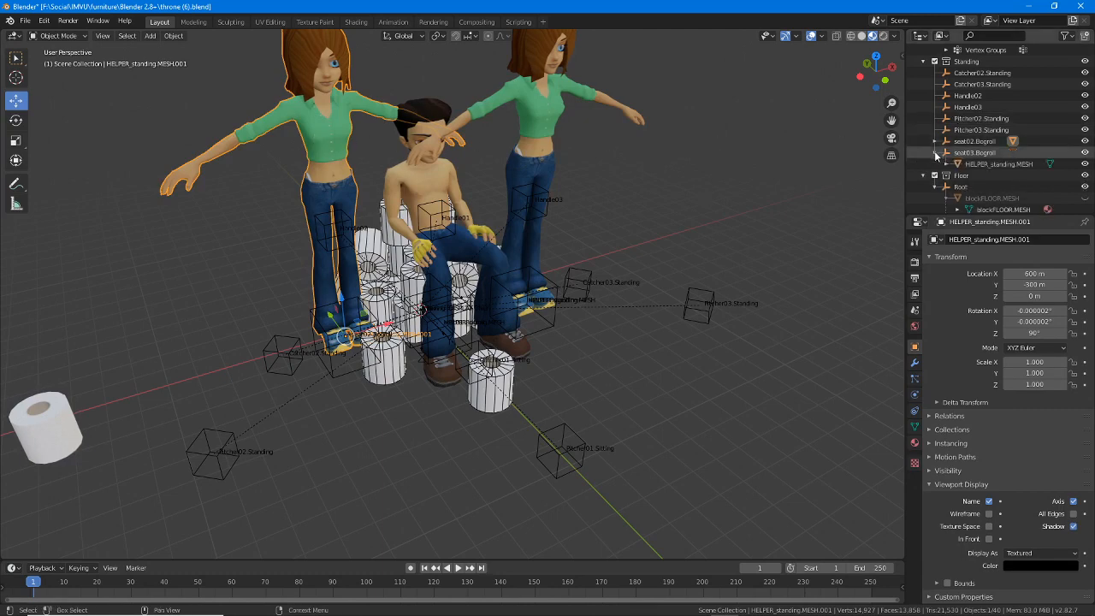
click(1084, 163)
click(934, 141)
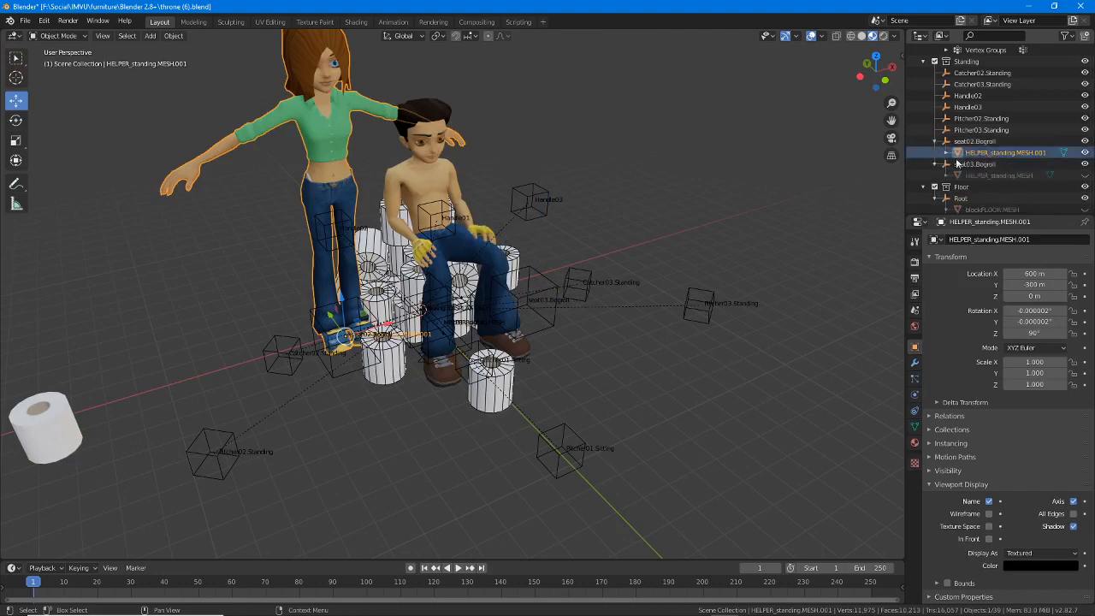
click(1085, 142)
click(1084, 153)
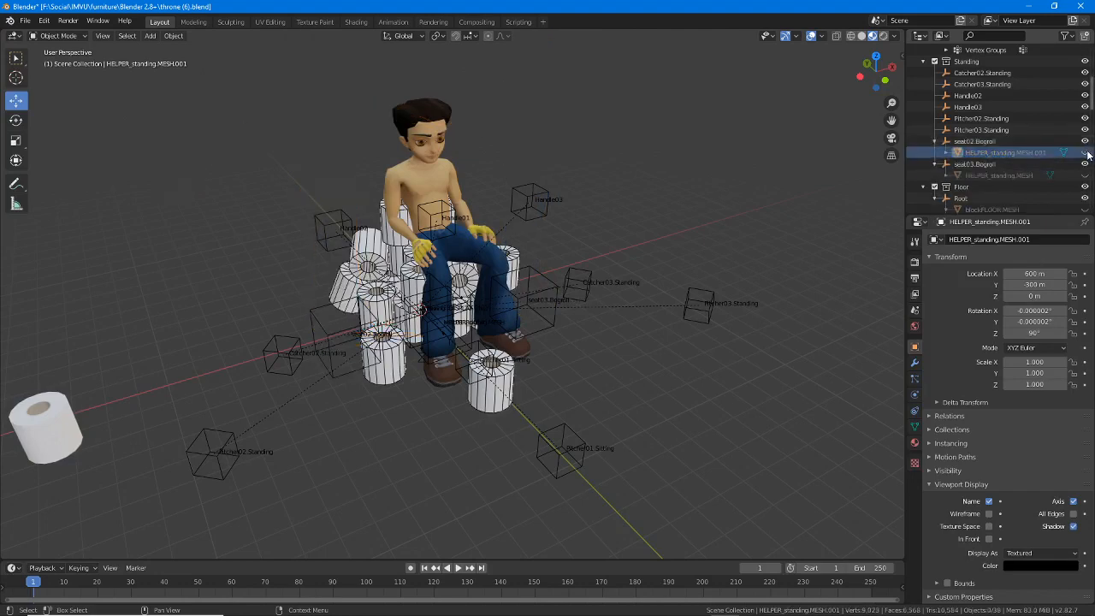
- Hide the seated helper figure HELPER_sitting.MESH under seat01.Bogroll in the Sitting collection
click(431, 143)
scroll(1026, 128, up, 5)
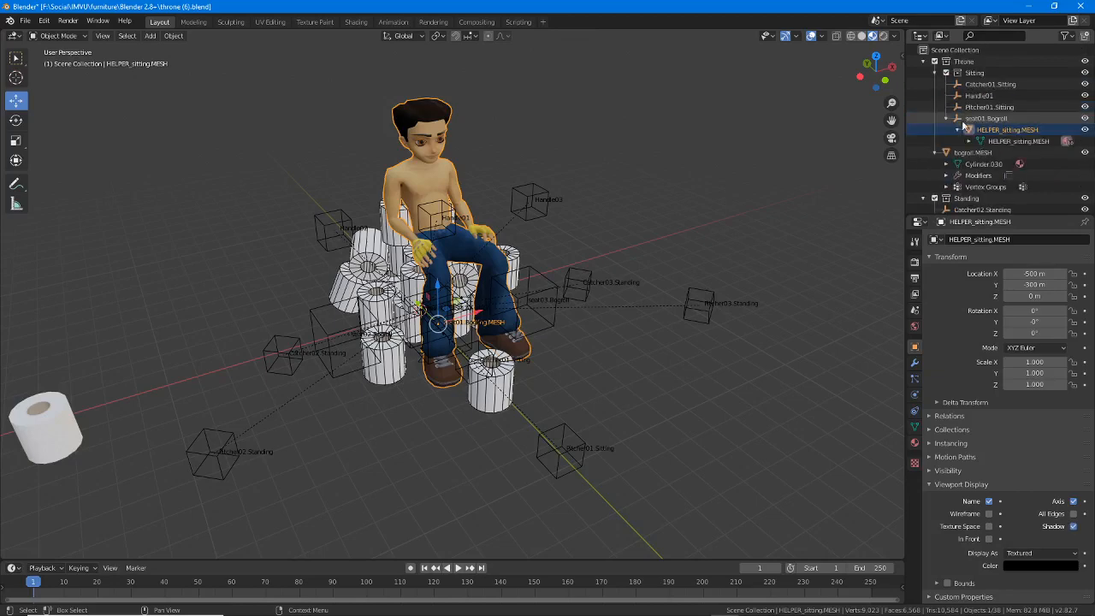
click(1084, 129)
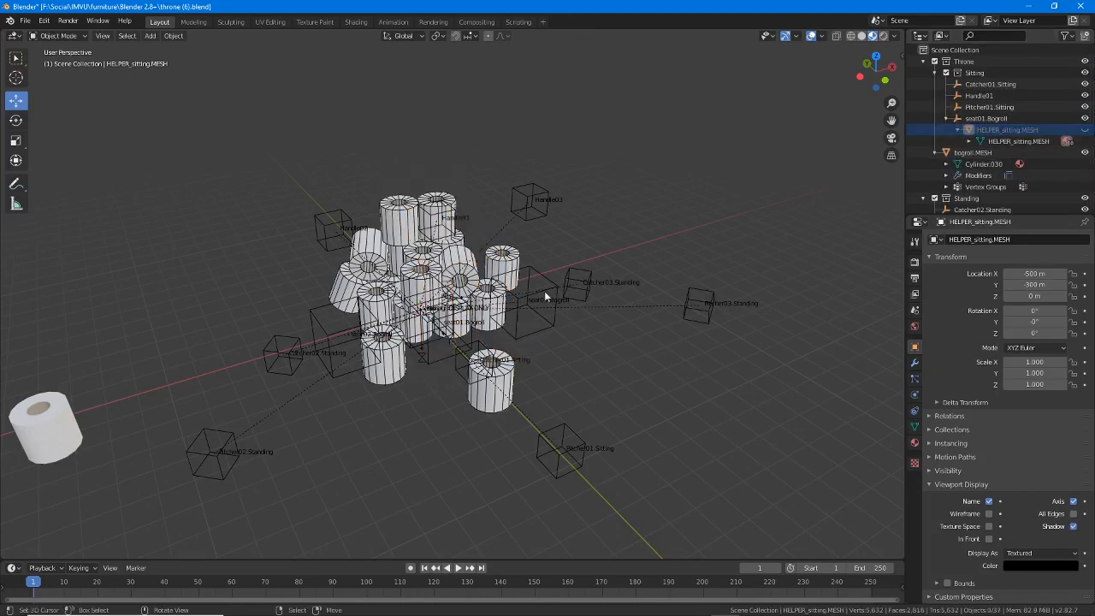
middle_drag(462, 325, 480, 313)
shift+middle_drag(432, 394, 449, 385)
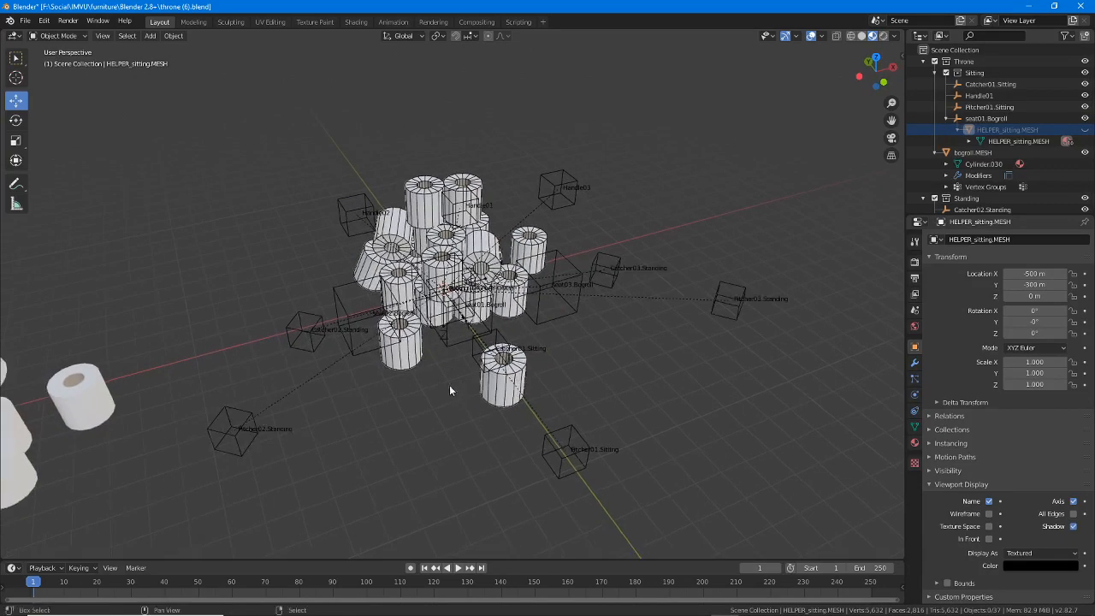
- Look through the scene's Throne, Standing, Floor and Ceiling collections to check which nodes and meshes belong in the export
click(440, 339)
click(440, 338)
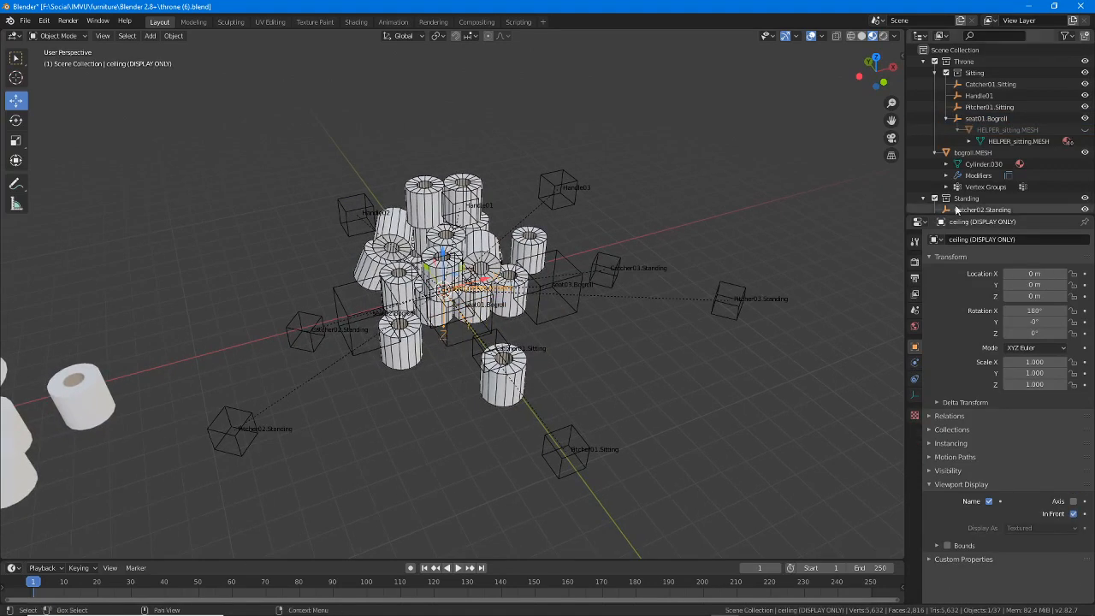
scroll(1042, 167, down, 4)
scroll(1044, 169, down, 15)
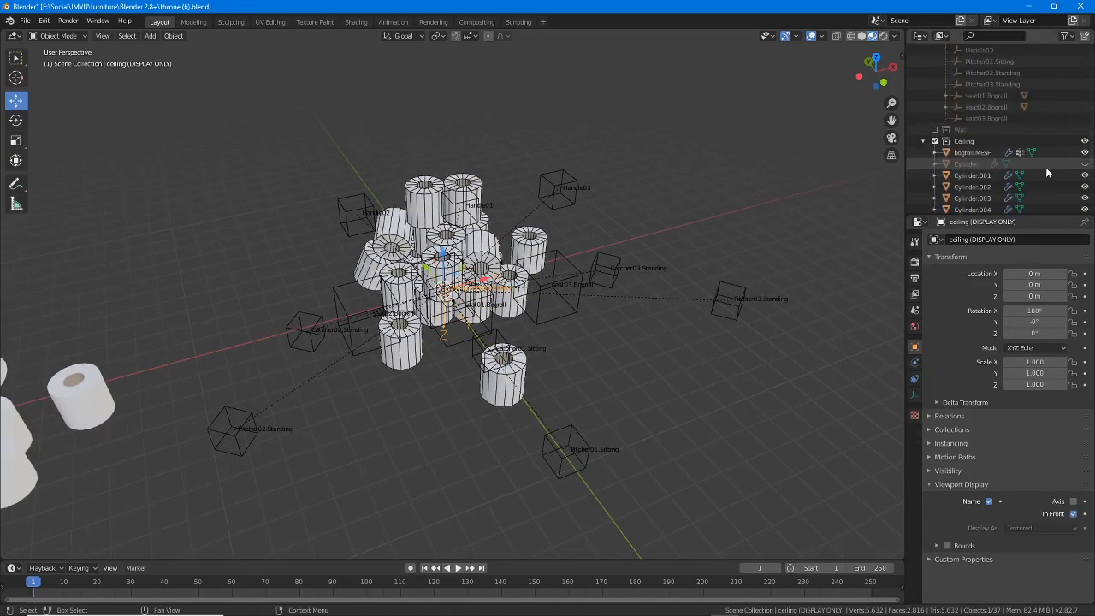
scroll(1045, 171, down, 10)
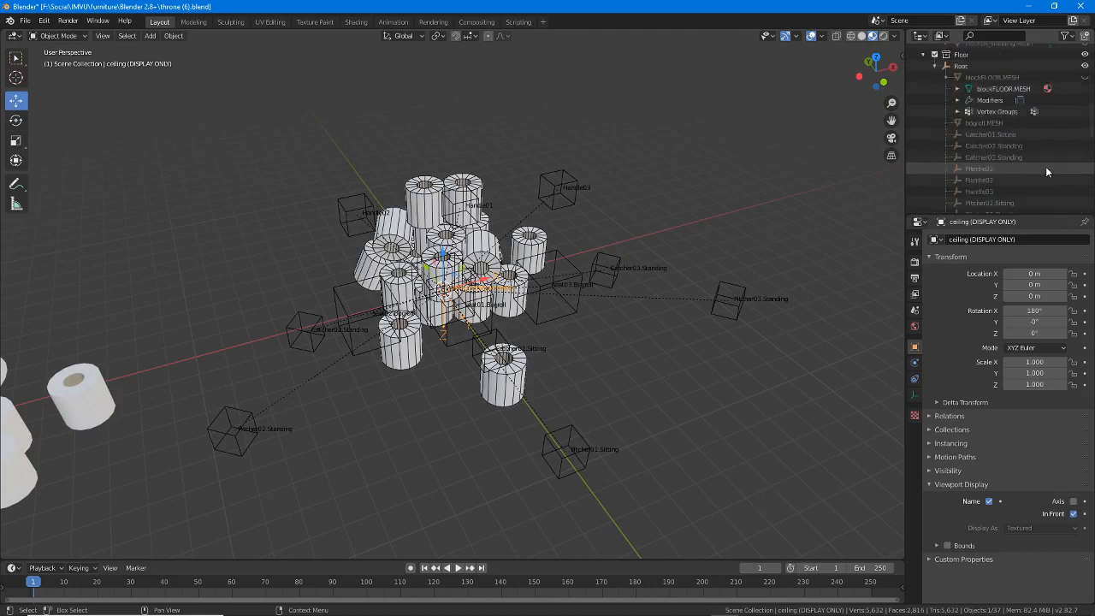
scroll(1045, 165, up, 15)
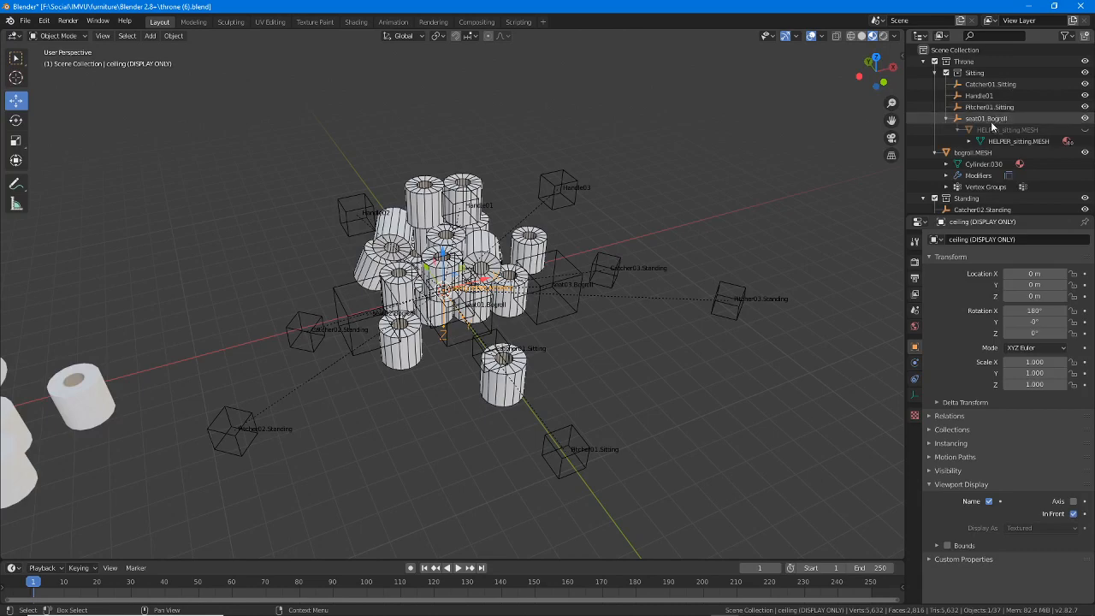
scroll(991, 141, down, 5)
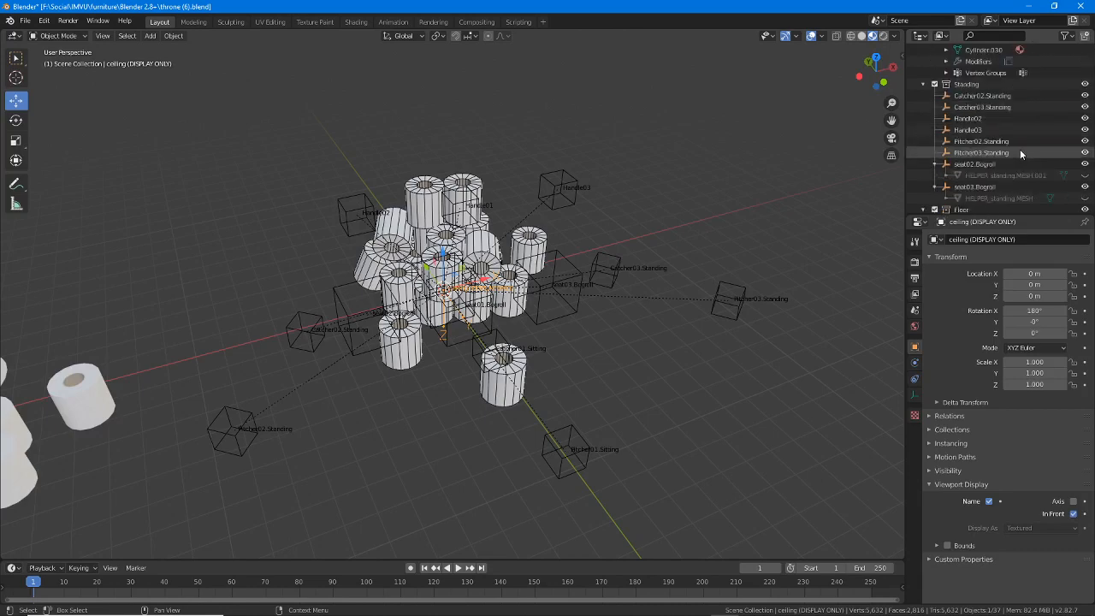
scroll(1018, 147, up, 3)
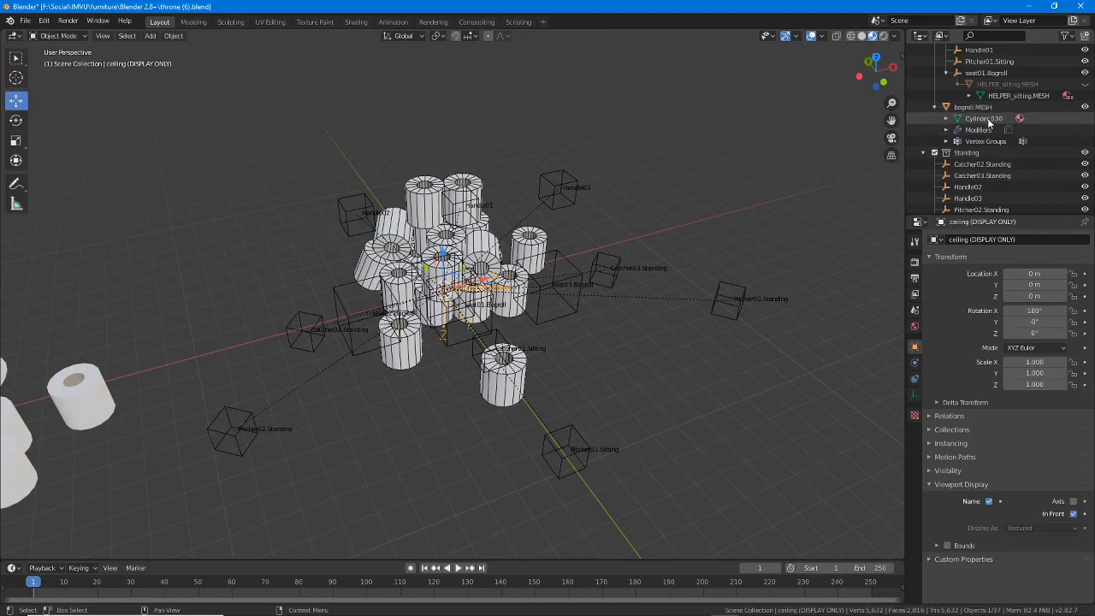
scroll(988, 157, down, 2)
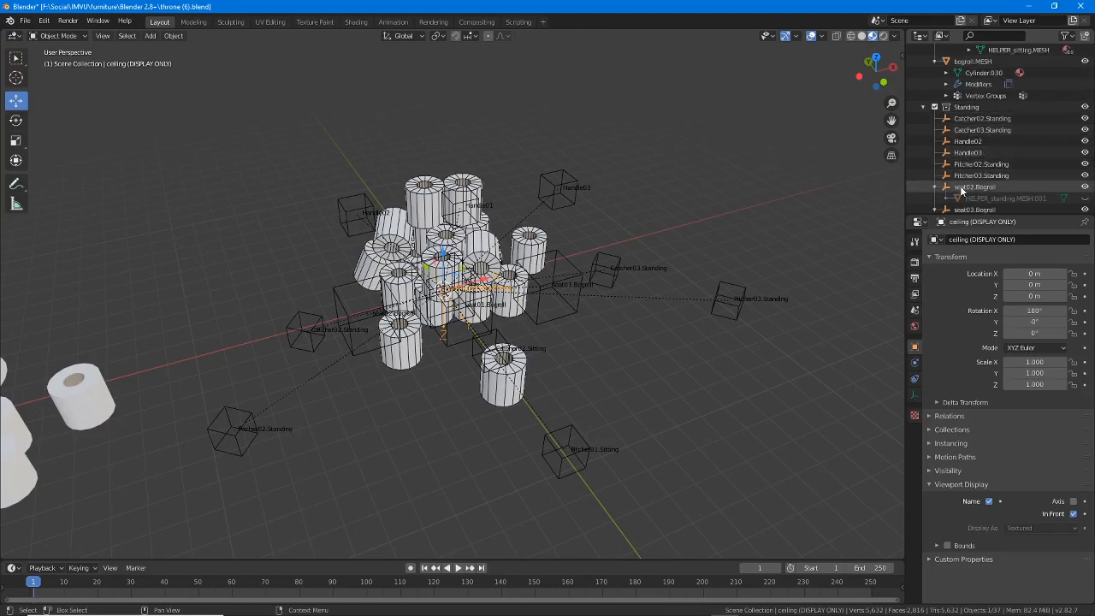
scroll(961, 191, down, 1)
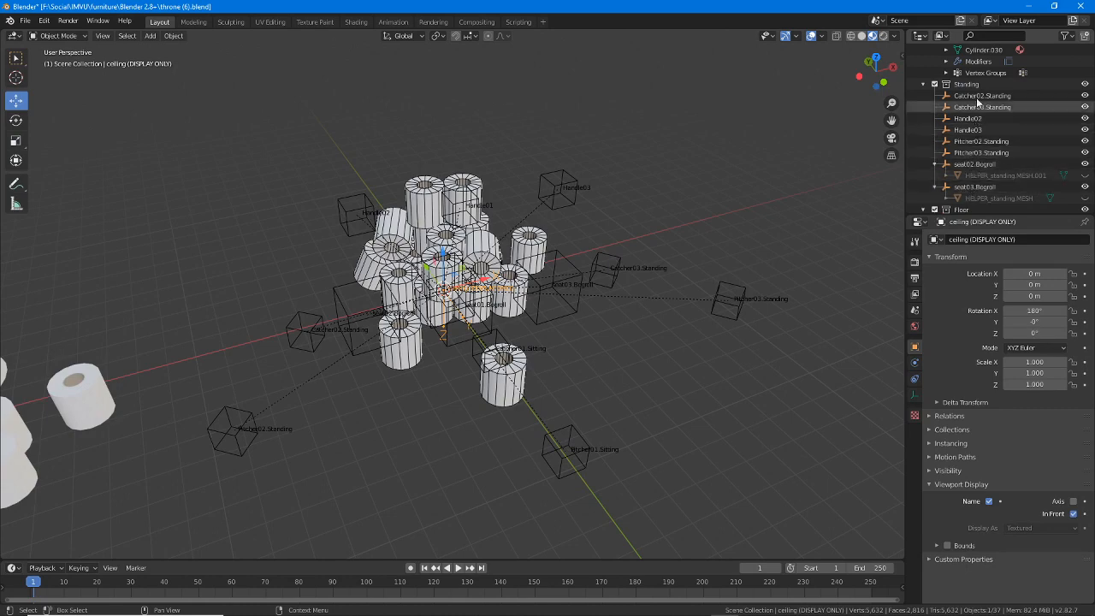
middle_drag(409, 271, 374, 313)
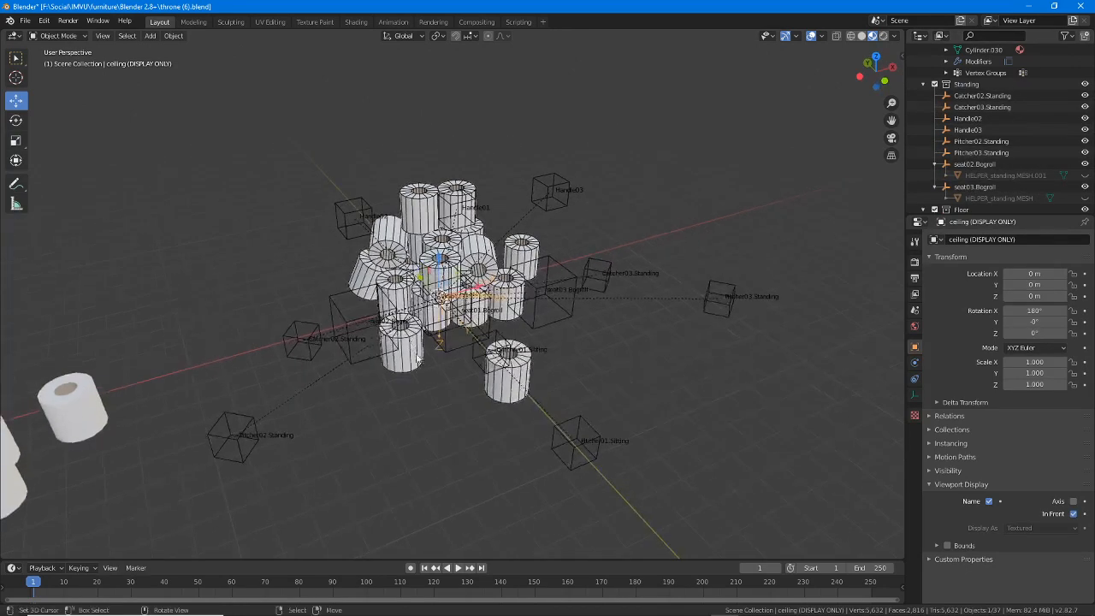
- Select the throne mesh bogroll.MESH together with Handle02, seat02.Bogroll, Catcher02.Standing and Pitcher02.Standing
click(449, 355)
click(409, 219)
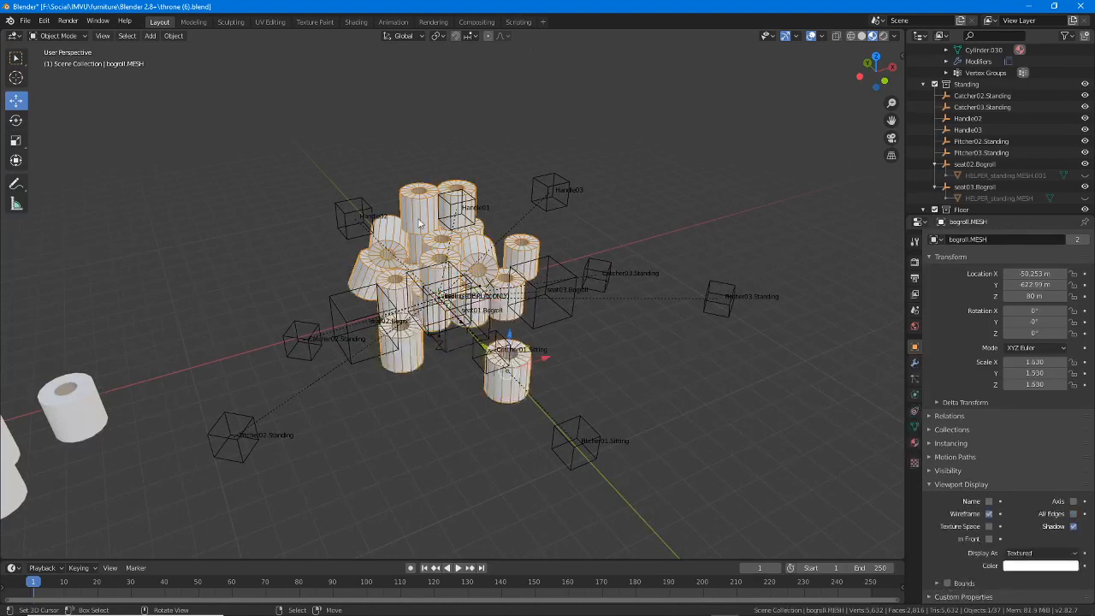
shift+click(362, 217)
shift+click(337, 340)
shift+click(303, 342)
shift+click(231, 437)
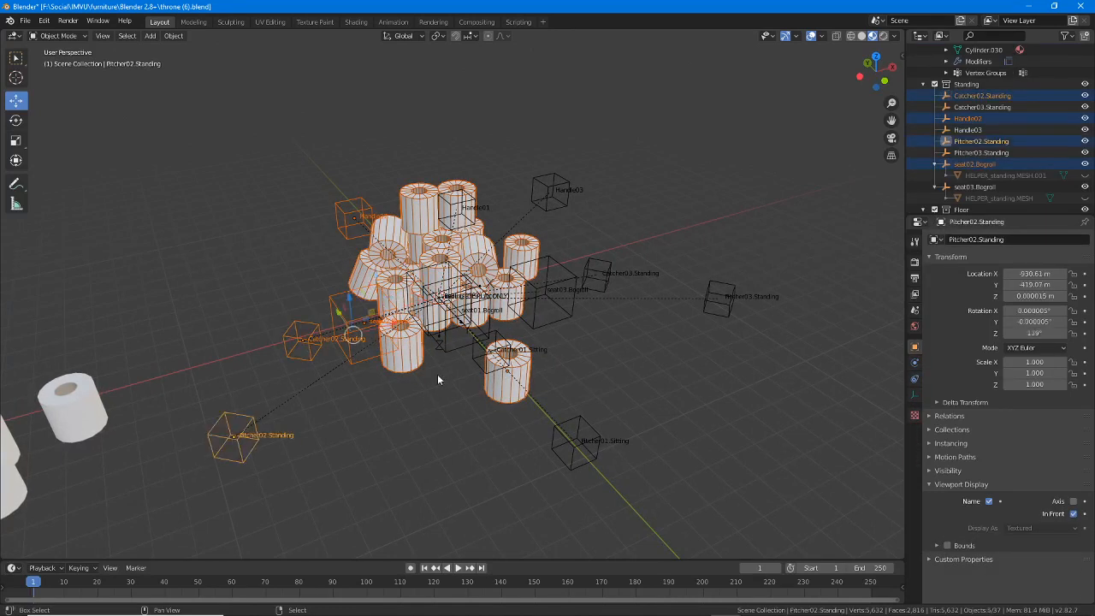
- Add seat01.Bogroll, Catcher01.Sitting, Pitcher01.Sitting, Handle01, seat03.Bogroll, Catcher03.Standing, Handle03 and Pitcher03.Standing to the selection
shift+click(449, 354)
shift+click(481, 373)
shift+click(576, 453)
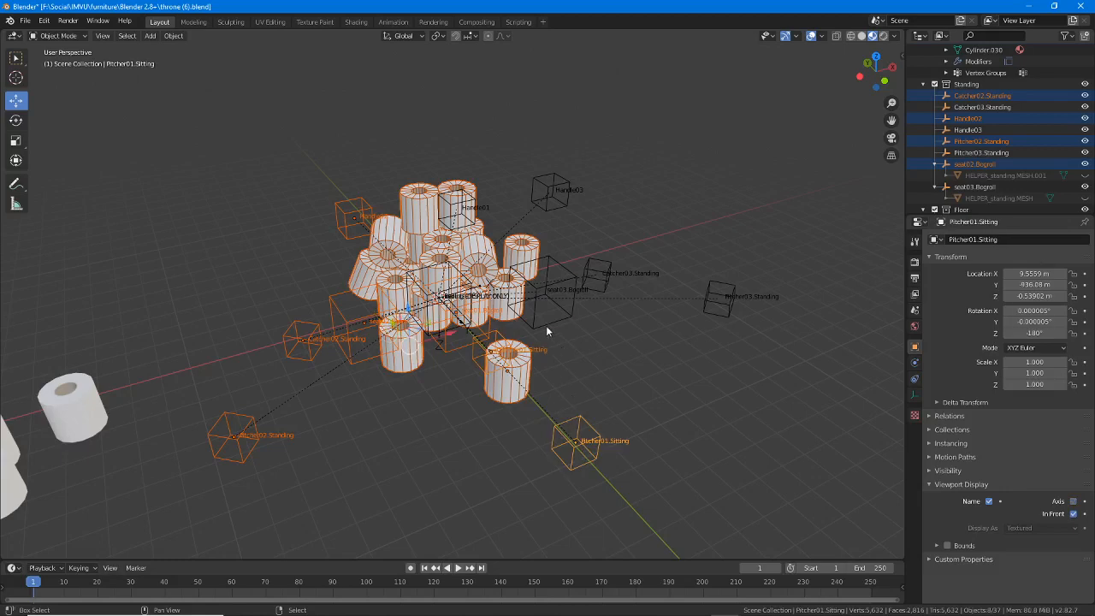
shift+click(545, 323)
shift+click(596, 276)
shift+click(552, 193)
shift+click(712, 288)
middle_drag(479, 312, 445, 282)
shift+click(418, 208)
scroll(419, 285, up, 3)
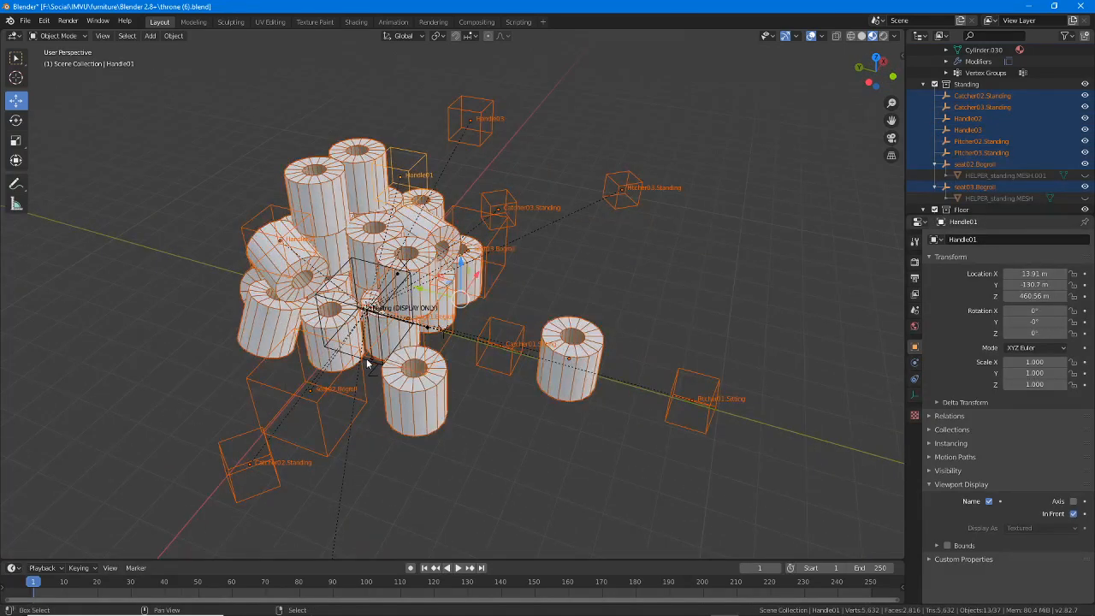
- Add the Root node to the selection and make bogroll.MESH the active object
shift+click(366, 363)
shift+click(366, 366)
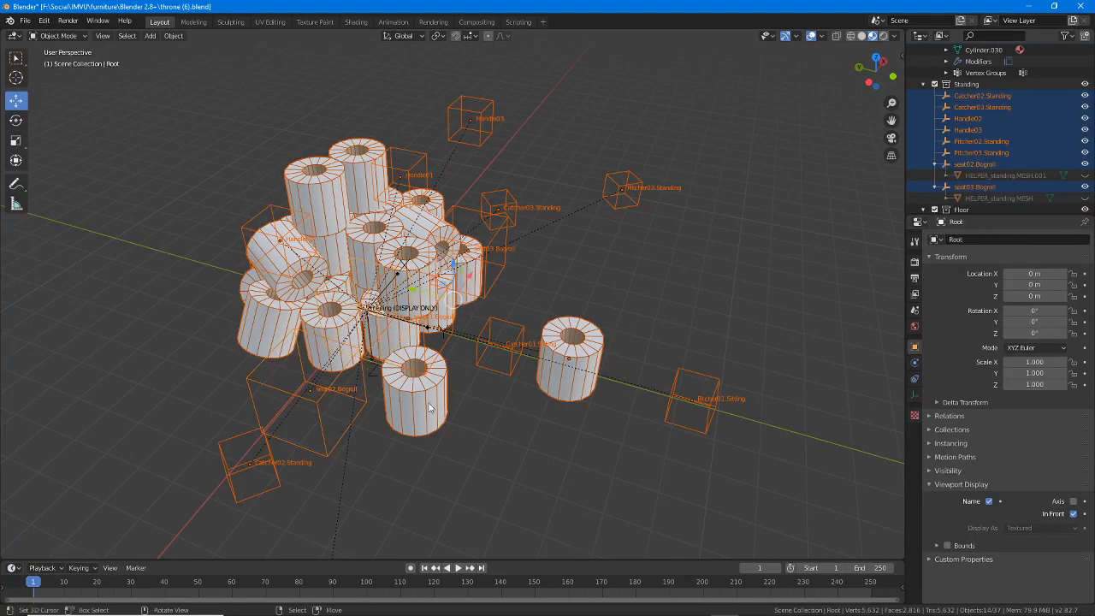
middle_drag(482, 445, 459, 441)
shift+click(411, 425)
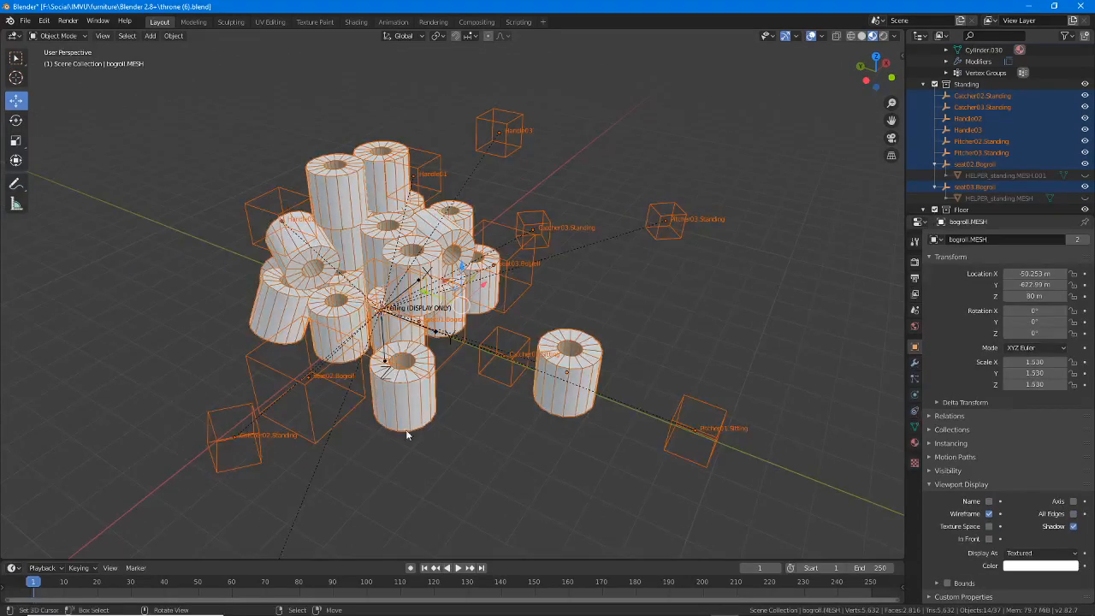
middle_drag(373, 411, 327, 402)
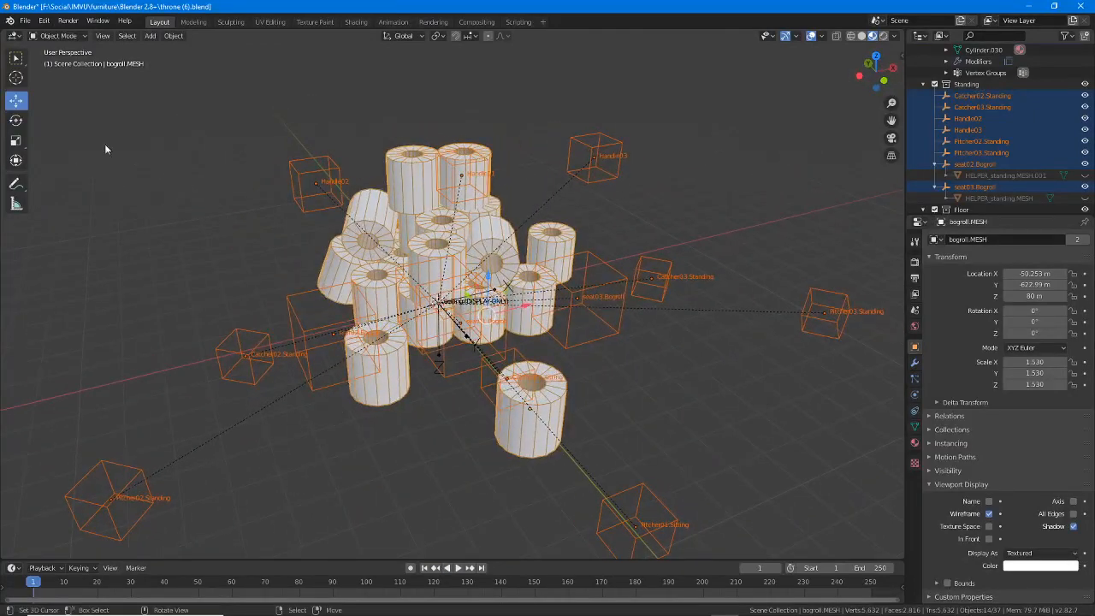
- Set up an FBX export limited to Selected Objects and expand the Geometry options to check Apply Modifiers
click(25, 21)
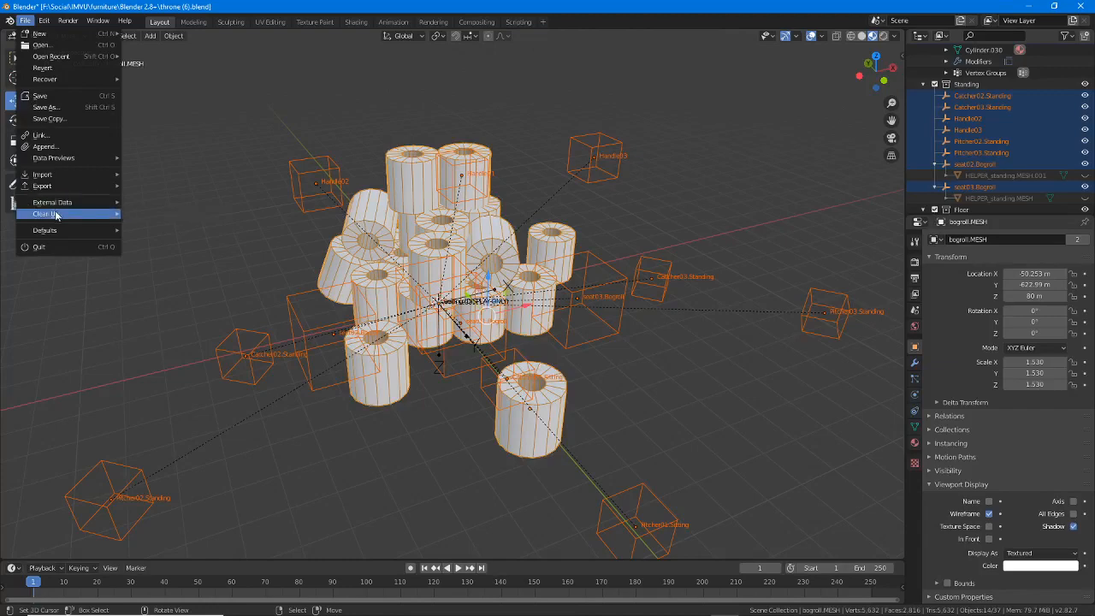
mouse_move(53, 188)
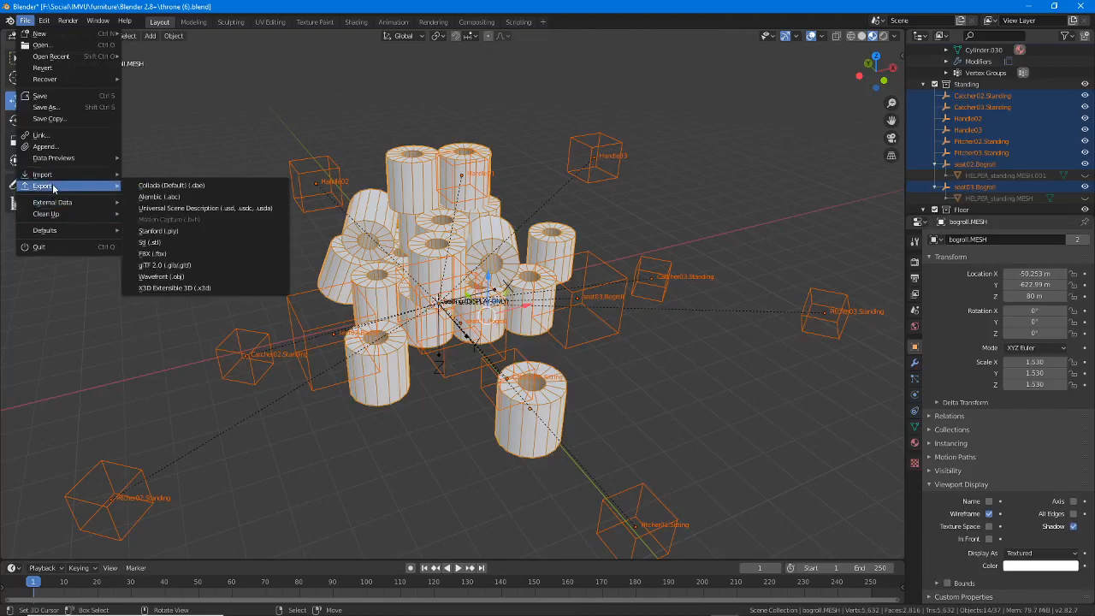
click(172, 254)
drag(531, 109, 466, 83)
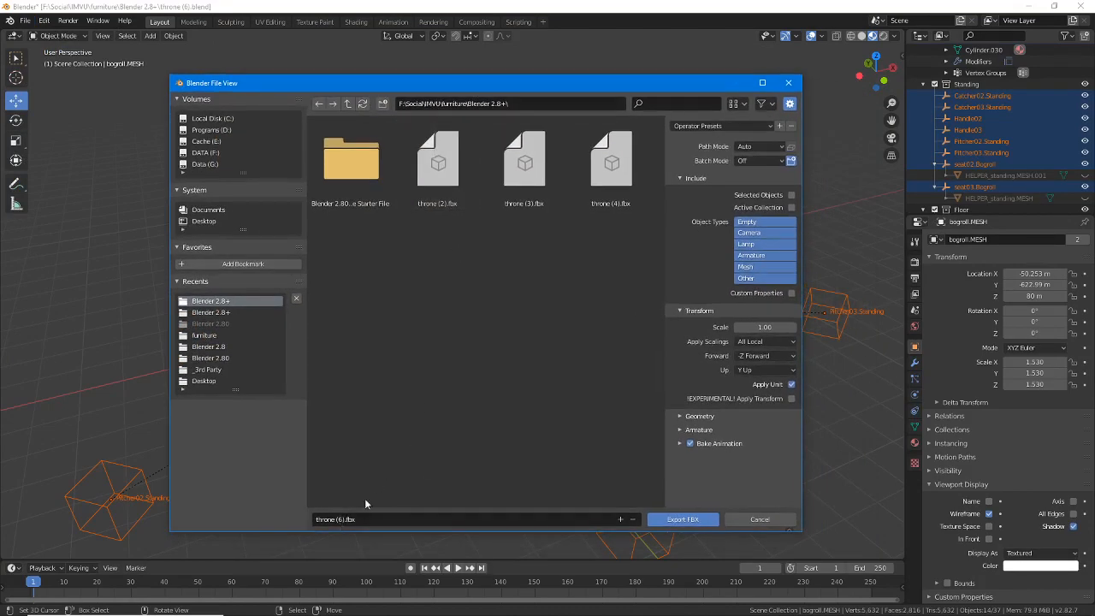
click(791, 195)
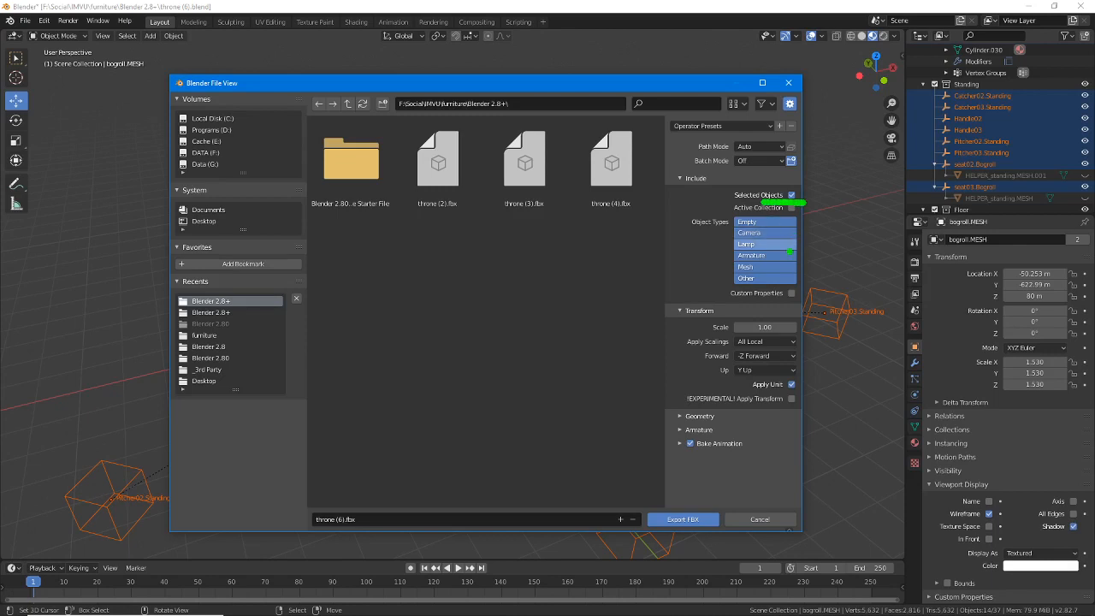
click(699, 415)
scroll(703, 418, down, 1)
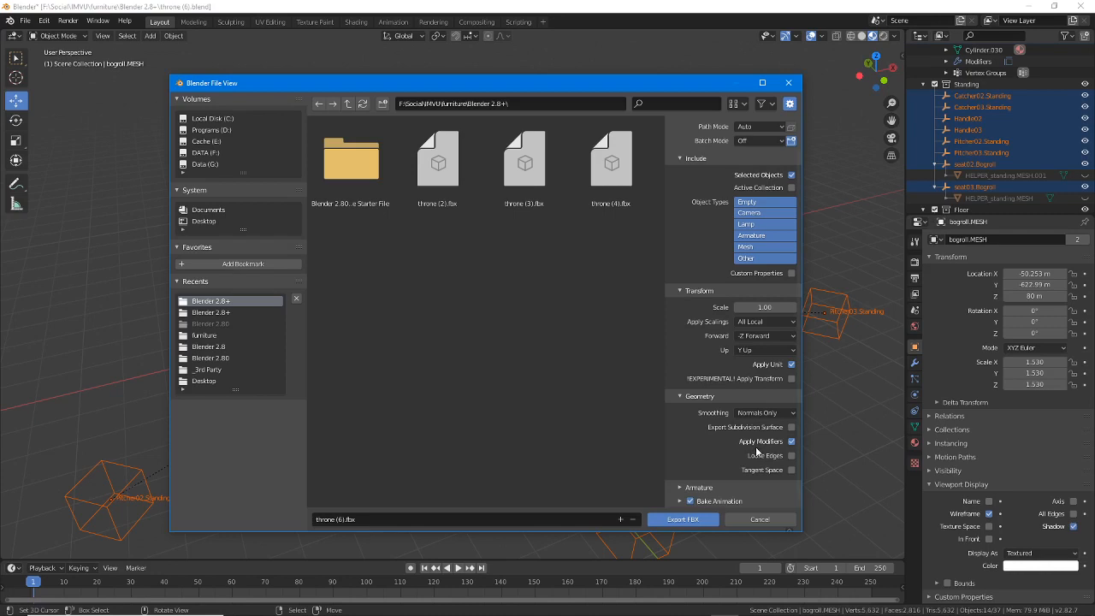
drag(767, 448, 803, 447)
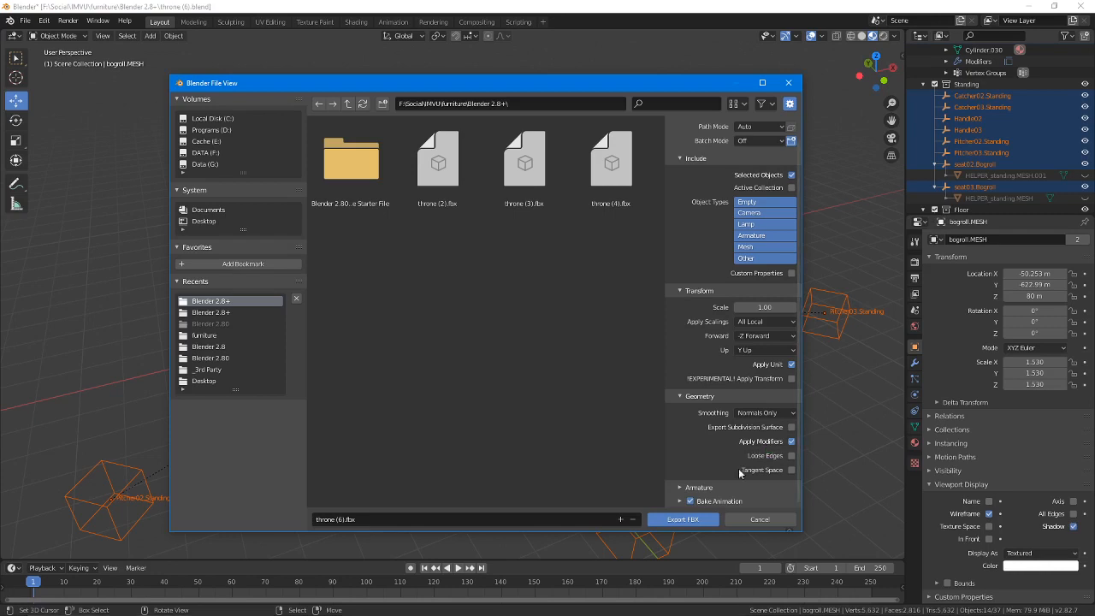
- Turn off Add Leaf Bones and Bake Animation, and export the selection as throne (6).fbx
click(680, 487)
scroll(681, 488, down, 3)
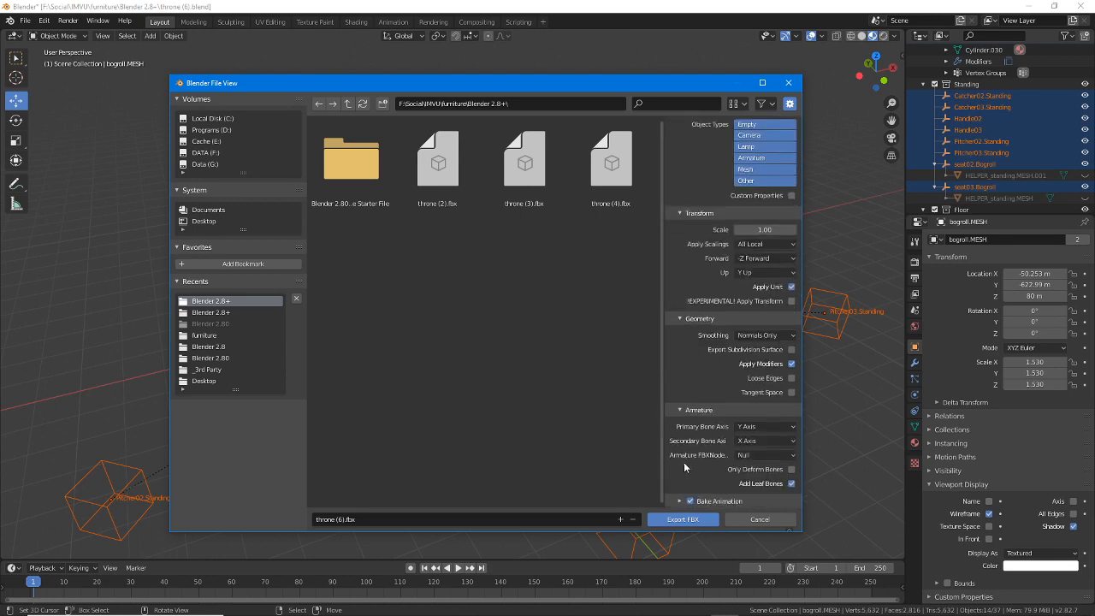
drag(739, 496, 807, 494)
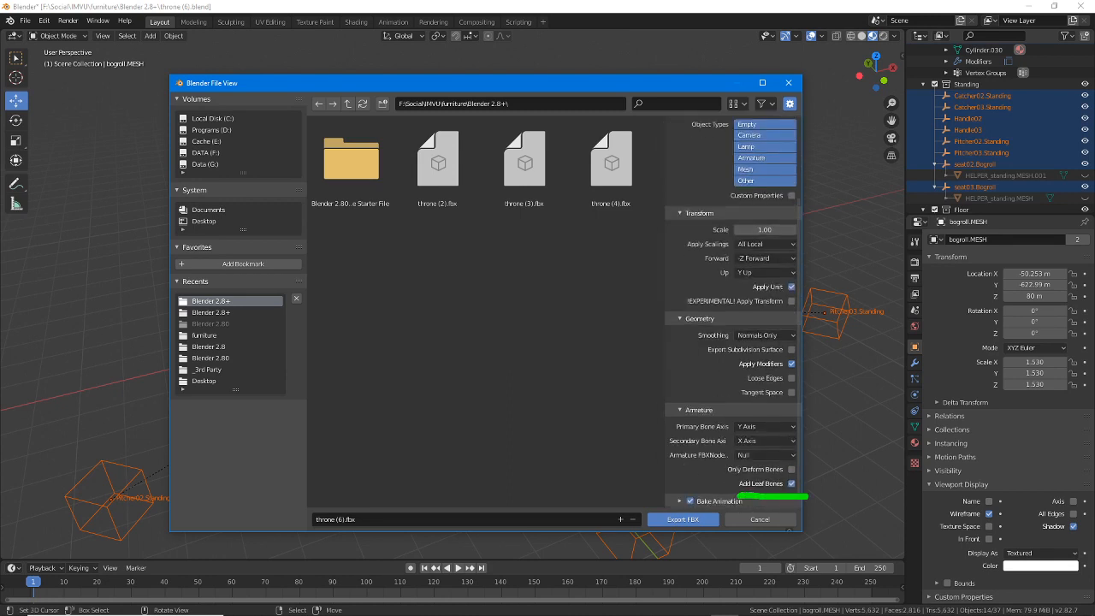
click(791, 483)
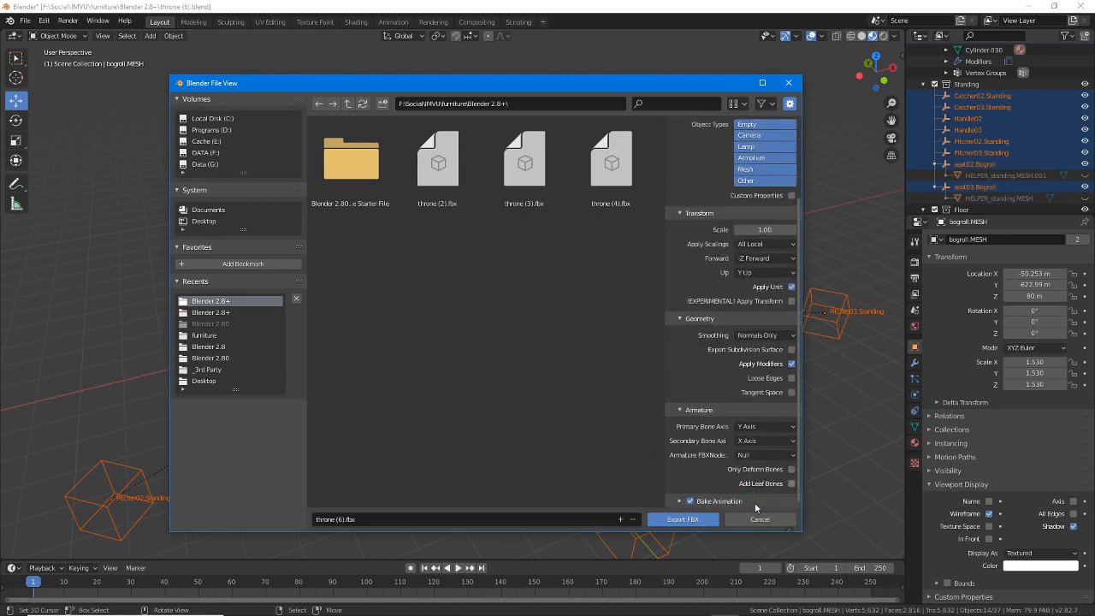
click(691, 500)
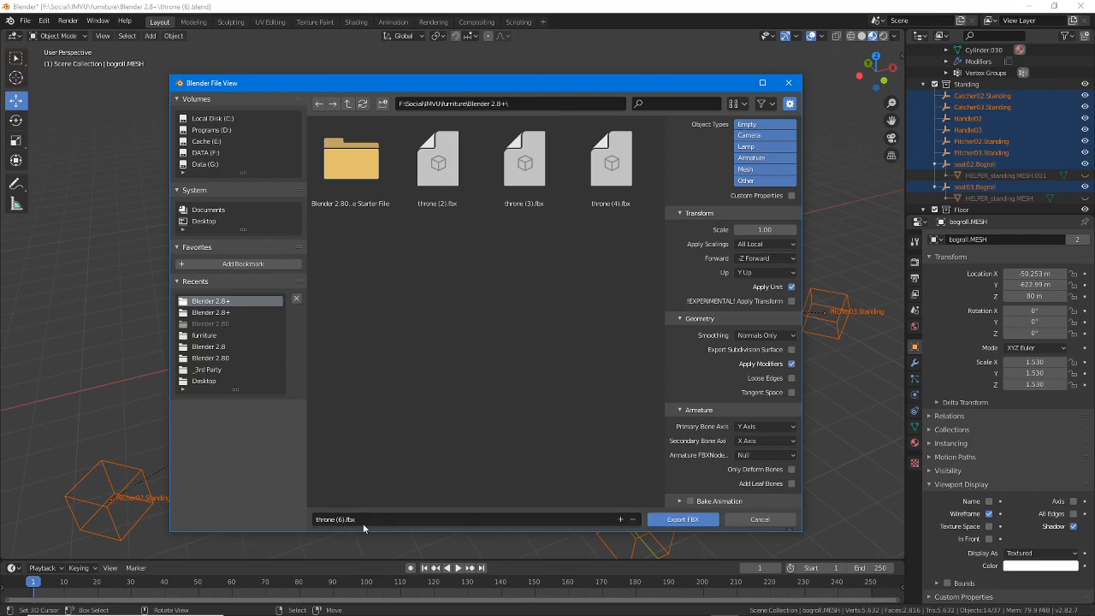
click(683, 520)
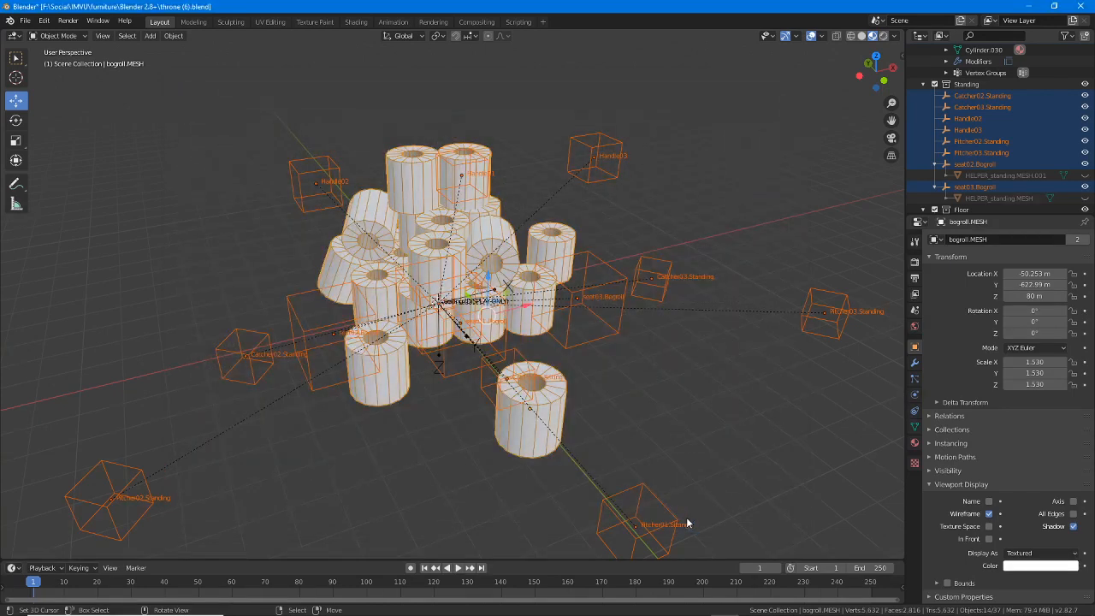
- Search Windows for imvu, launch the Run IMVU app, reposition its window and bring it in front of Blender
click(147, 605)
text(imvu)
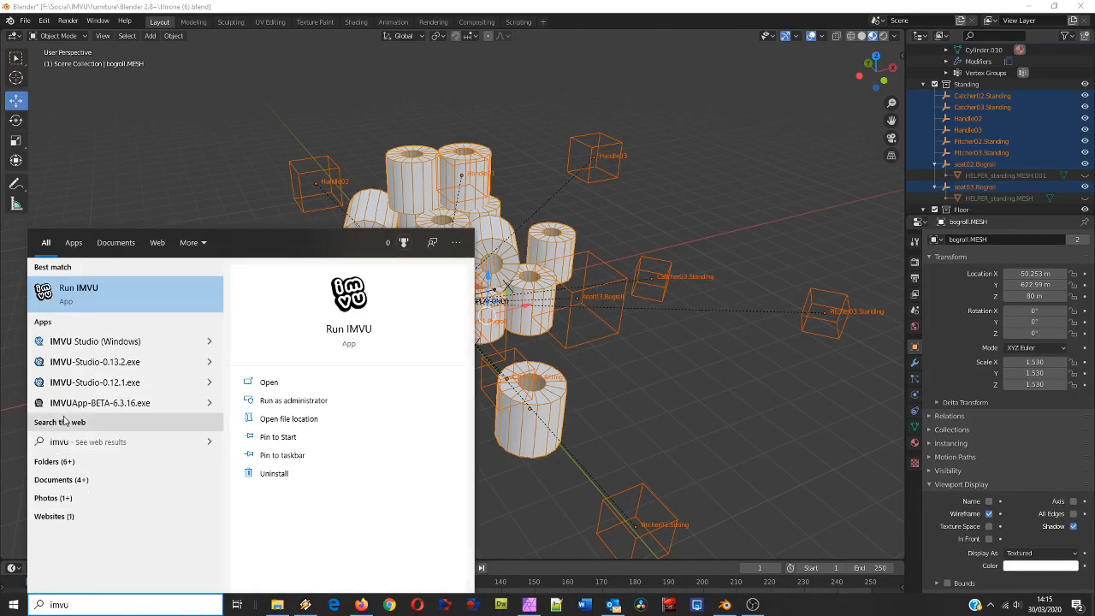
click(76, 289)
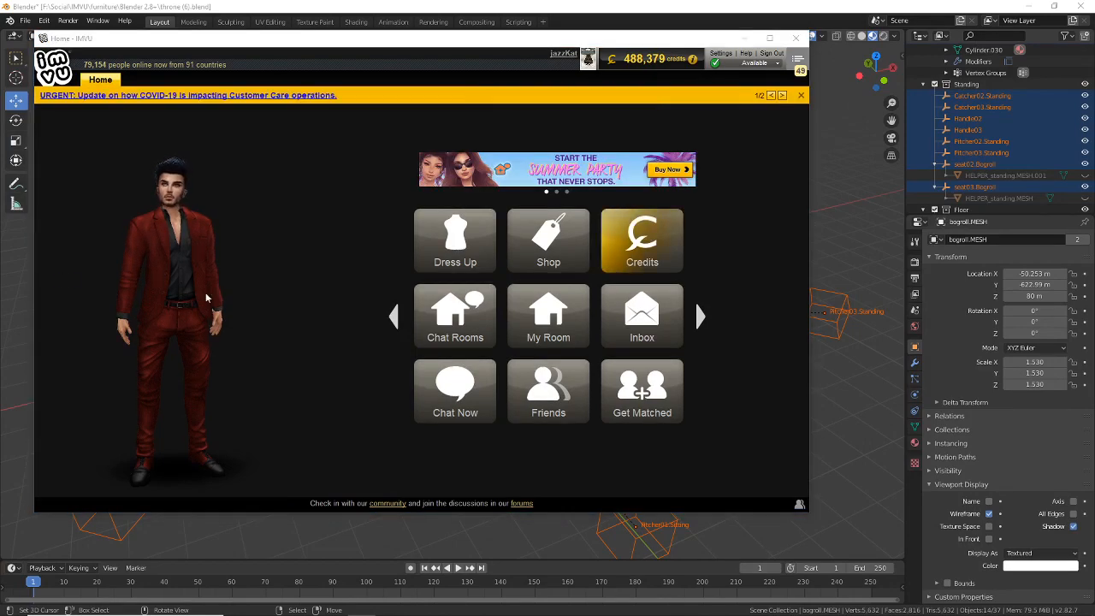
drag(334, 48, 418, 77)
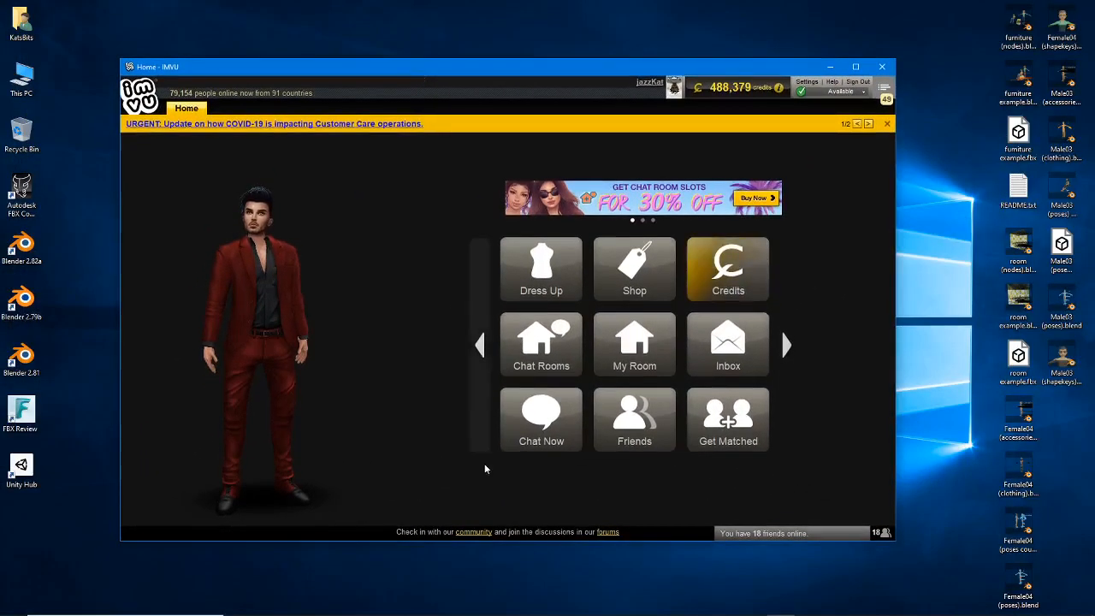
click(734, 606)
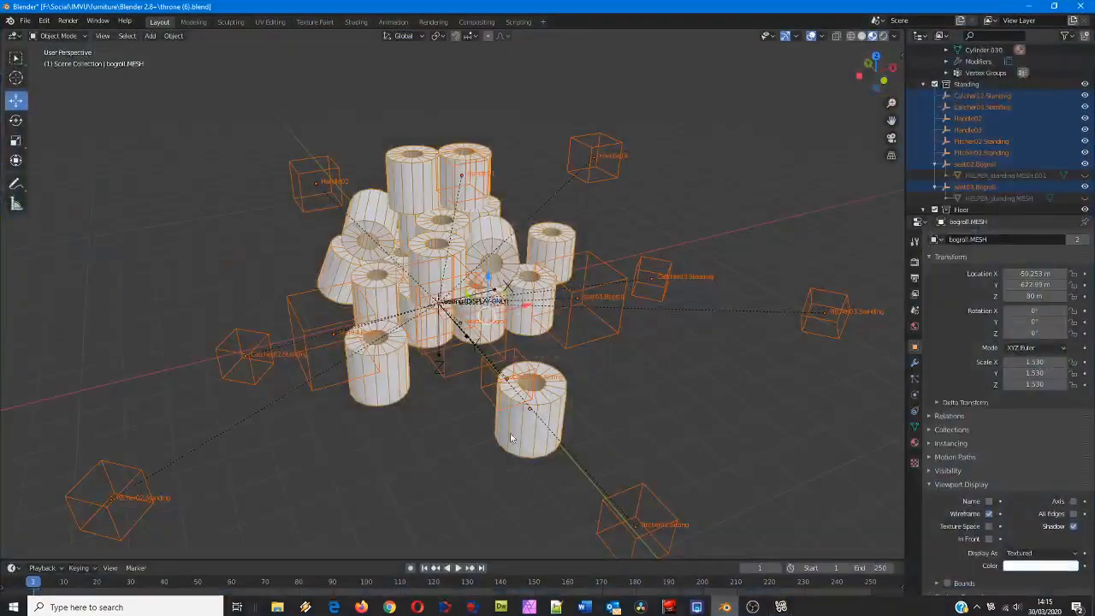
click(774, 609)
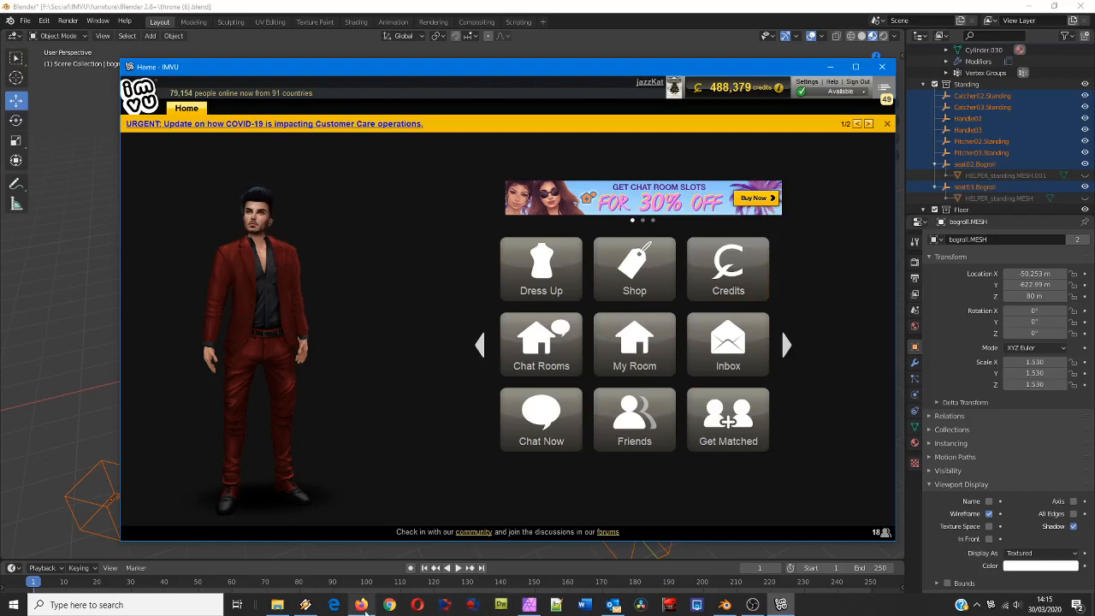
- Bring the IMVU client back to the front and open its Create section
click(751, 605)
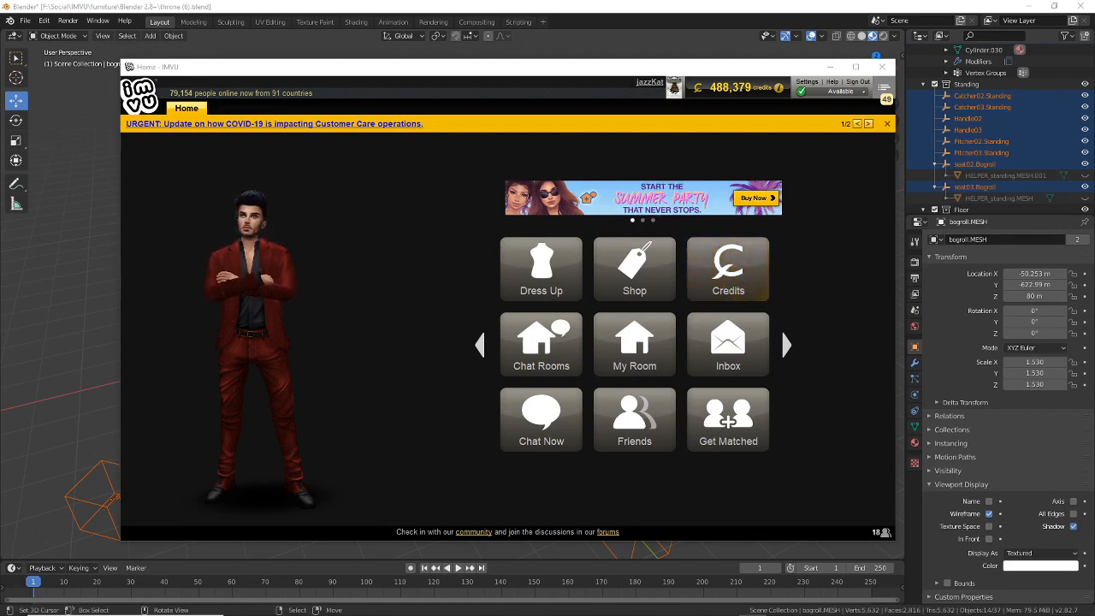
mouse_move(567, 608)
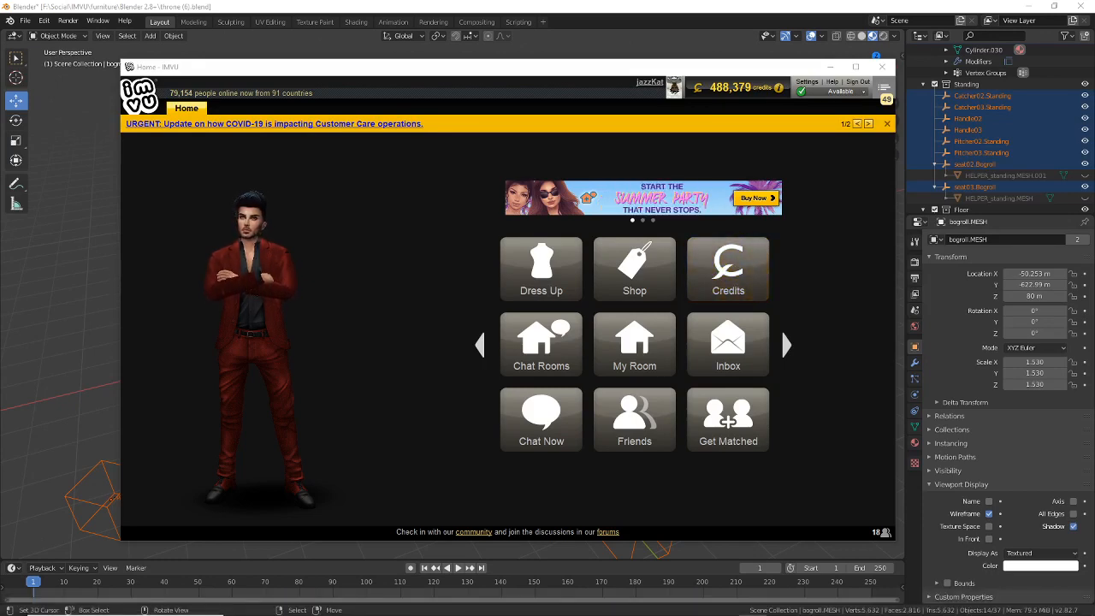
click(437, 73)
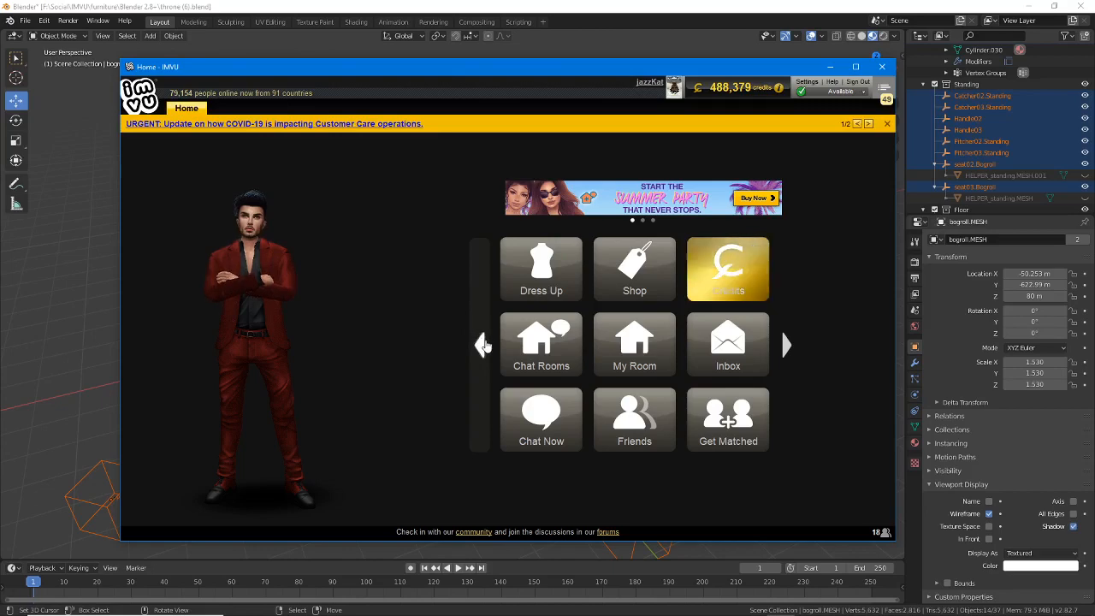
click(479, 344)
click(540, 266)
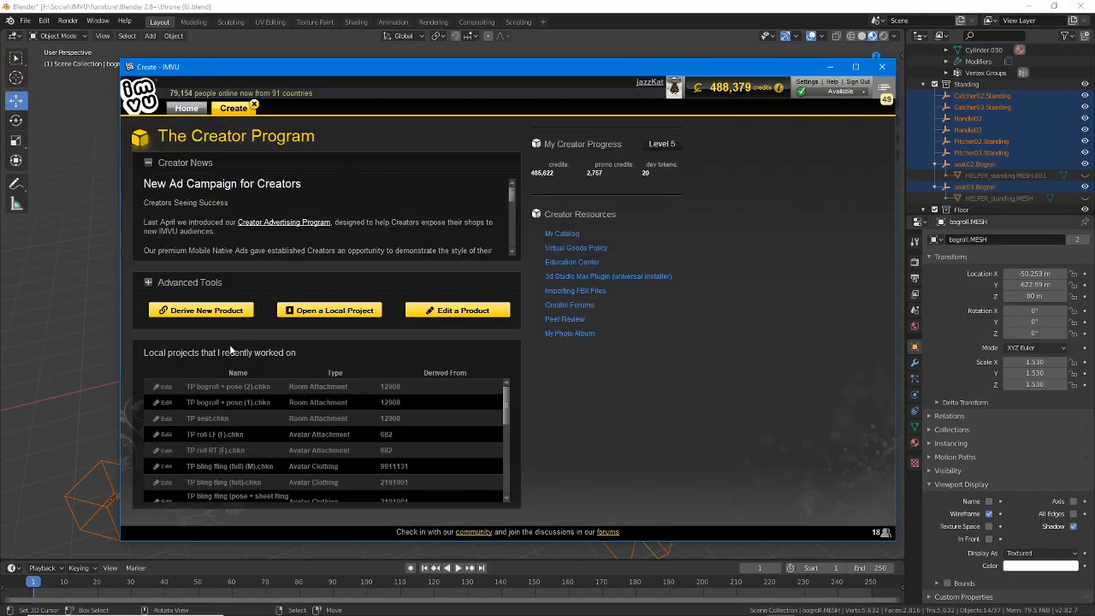
- Derive a new product from the Rooms & Furniture template Furniture (12908)
click(202, 311)
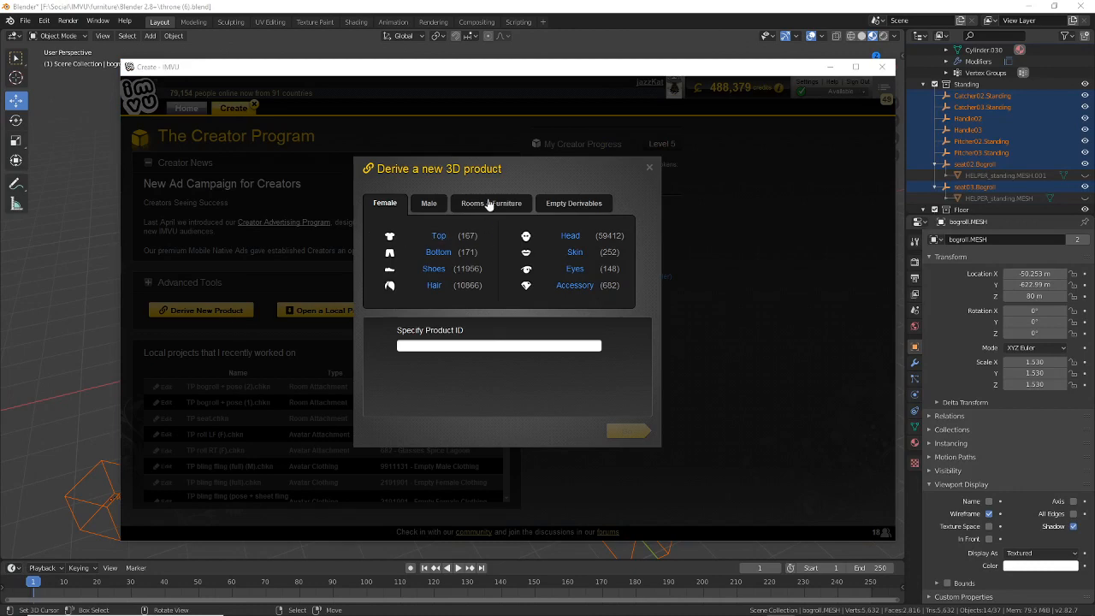
click(493, 211)
click(564, 238)
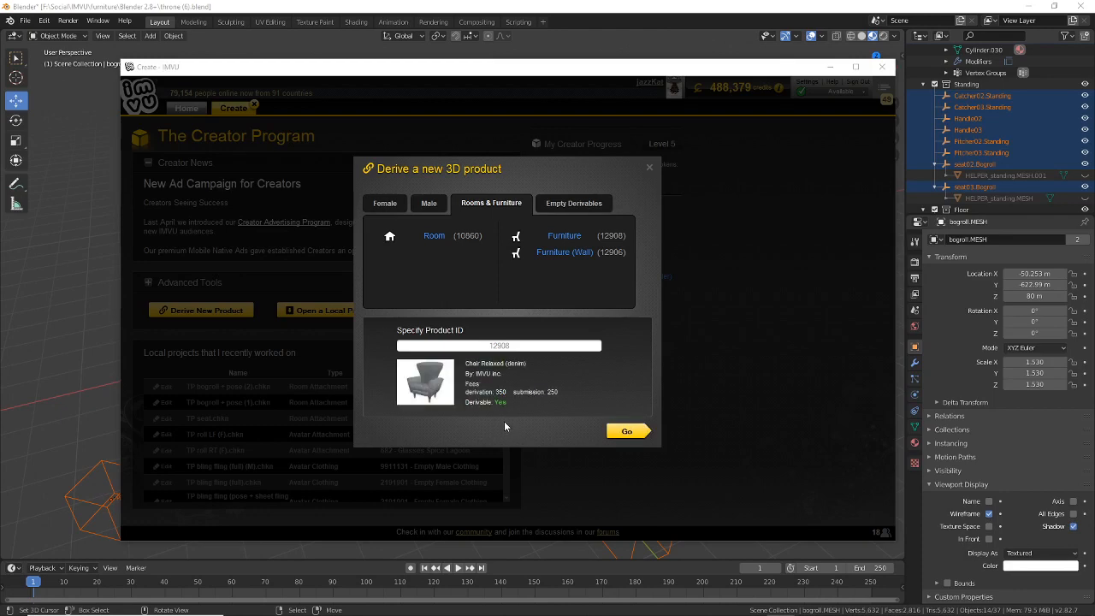
click(628, 432)
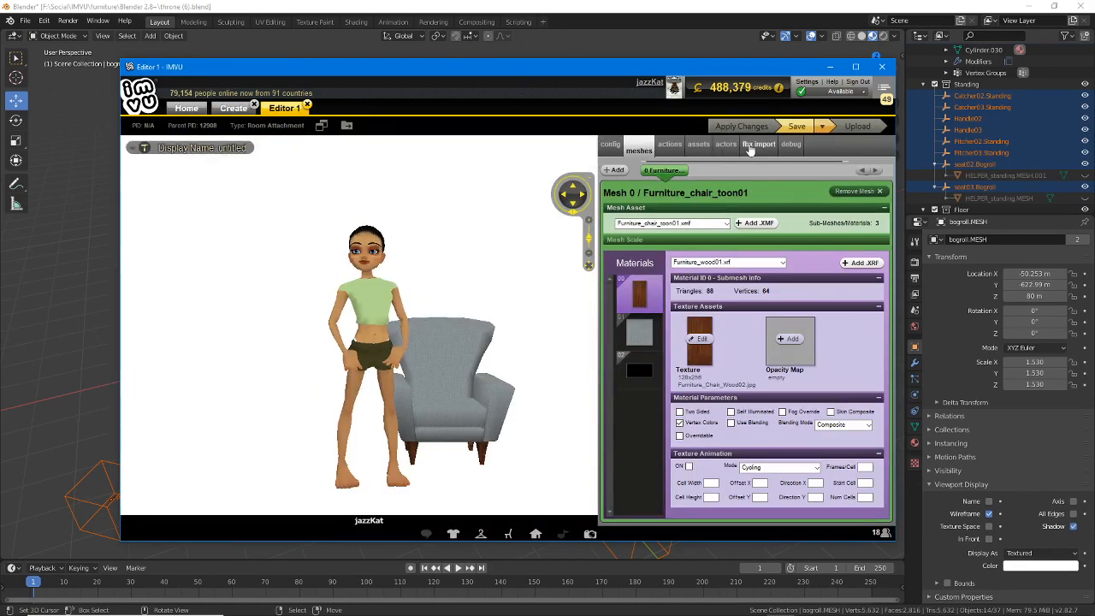
- Load throne (6).fbx from the Blender 2.8+ folder into the product's FBX import
click(760, 147)
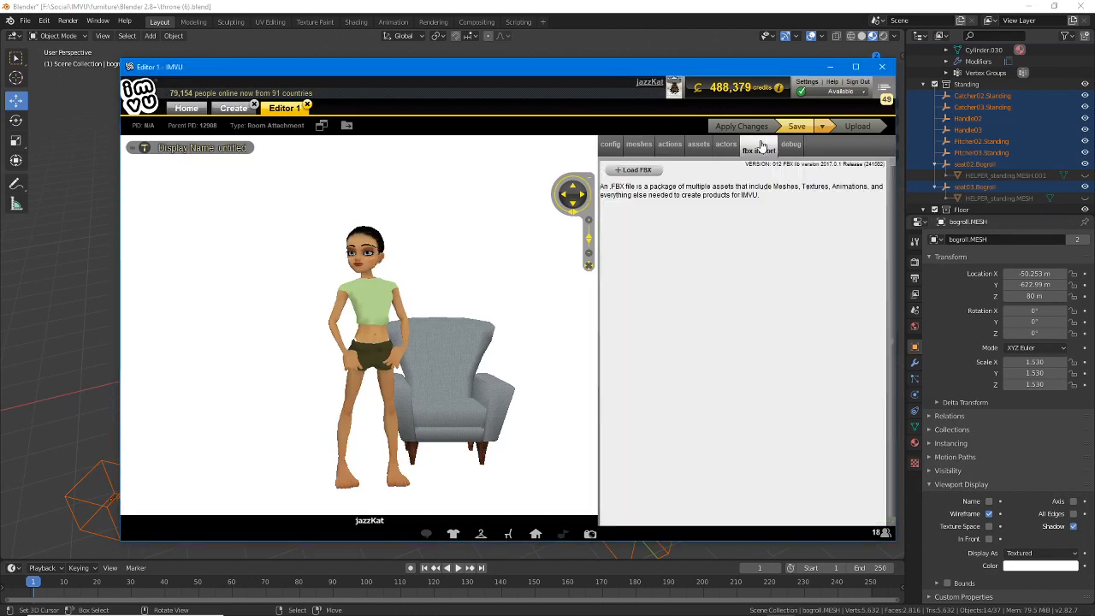
click(631, 170)
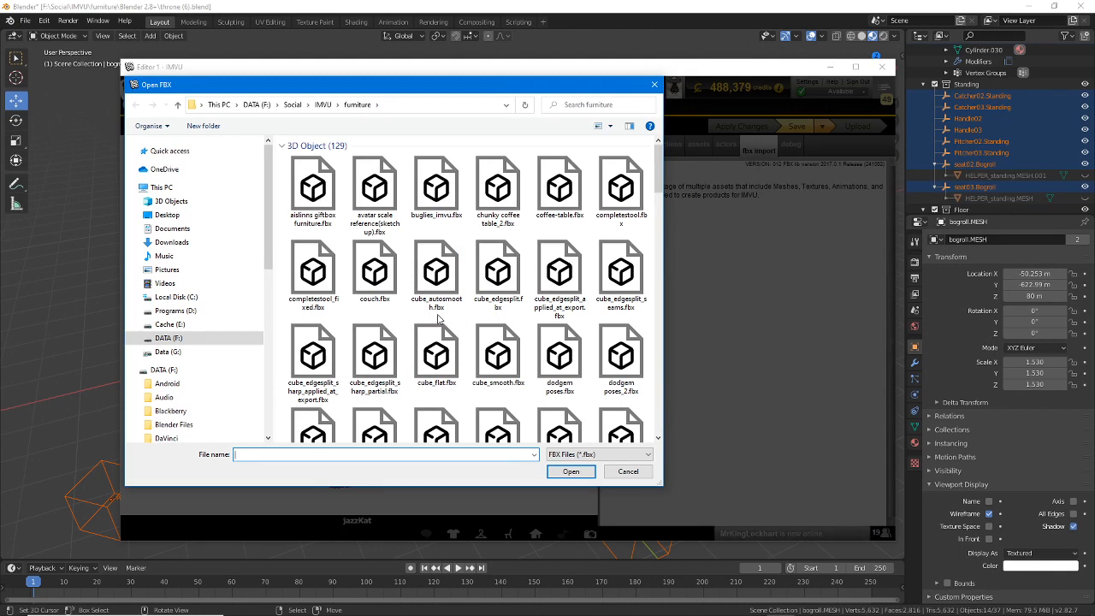
scroll(438, 318, down, 20)
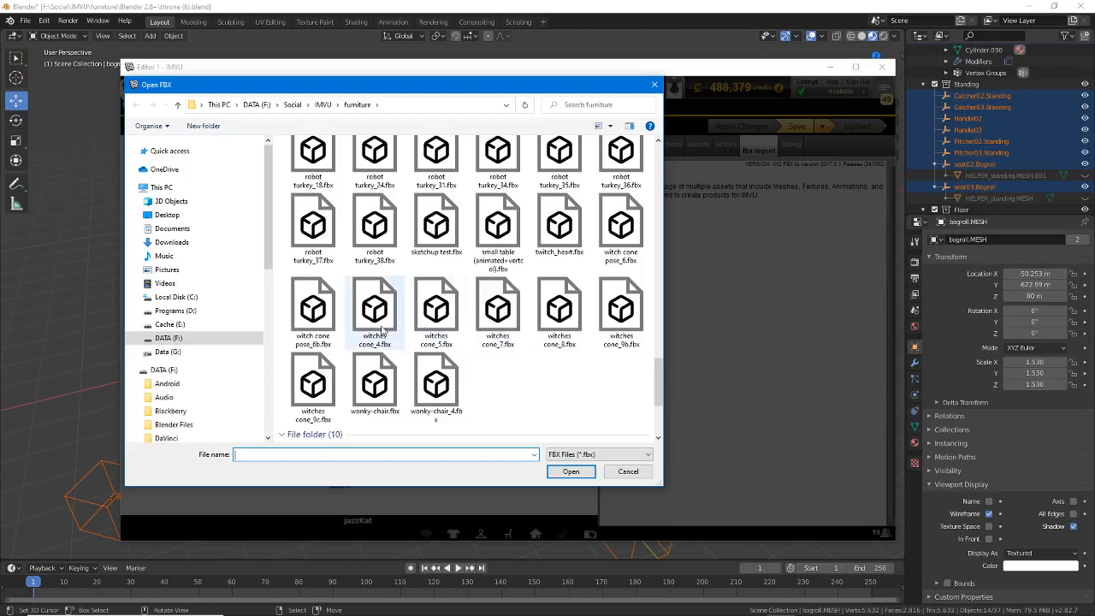
scroll(445, 333, up, 1)
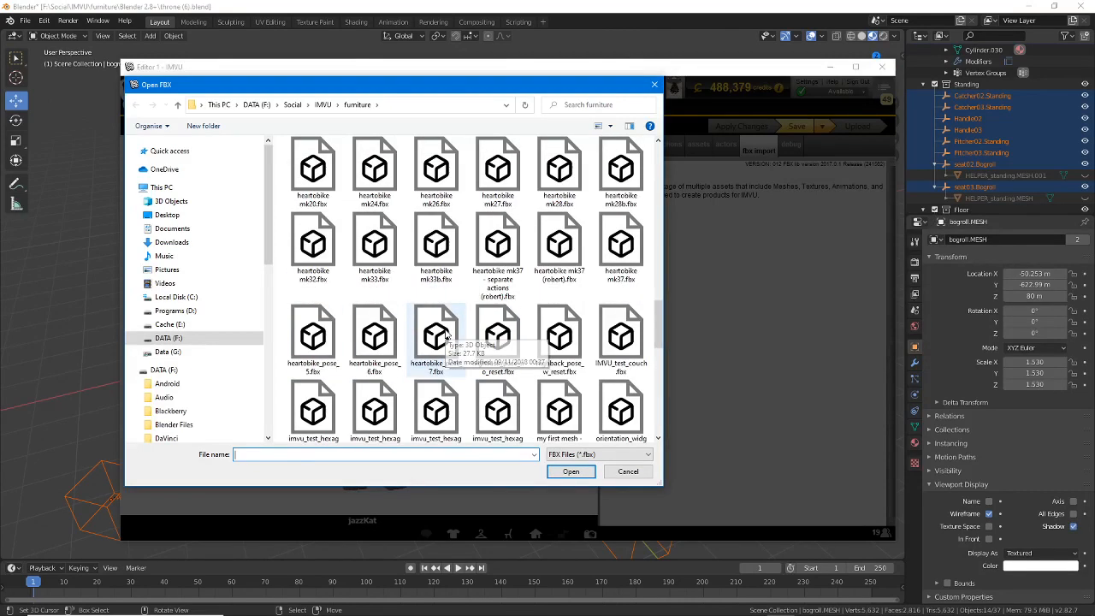
scroll(445, 333, down, 1)
scroll(445, 333, up, 1)
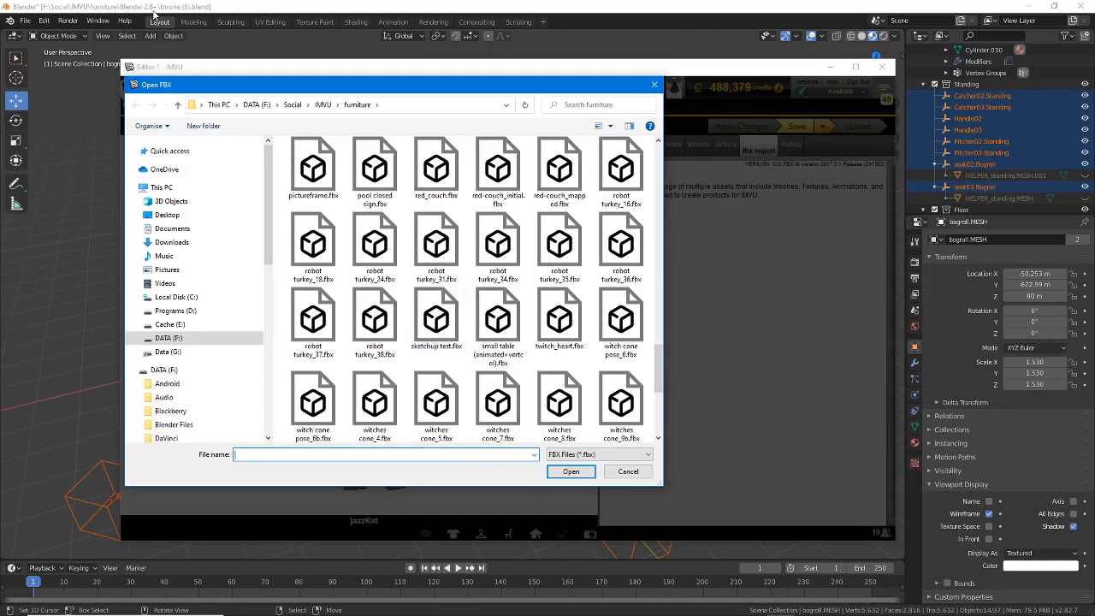
scroll(436, 269, up, 10)
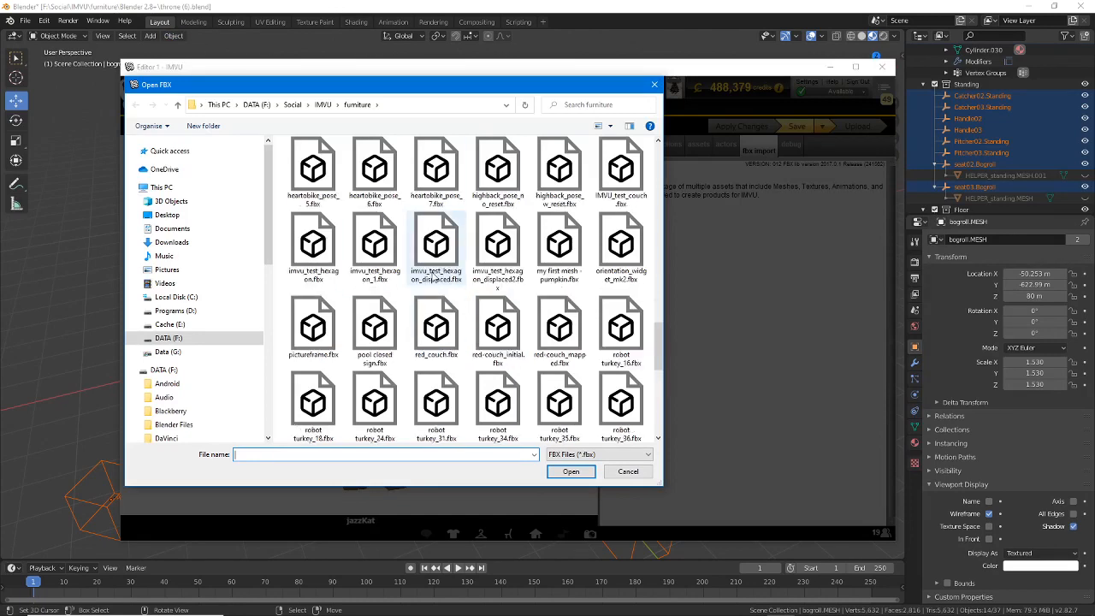
scroll(436, 270, down, 15)
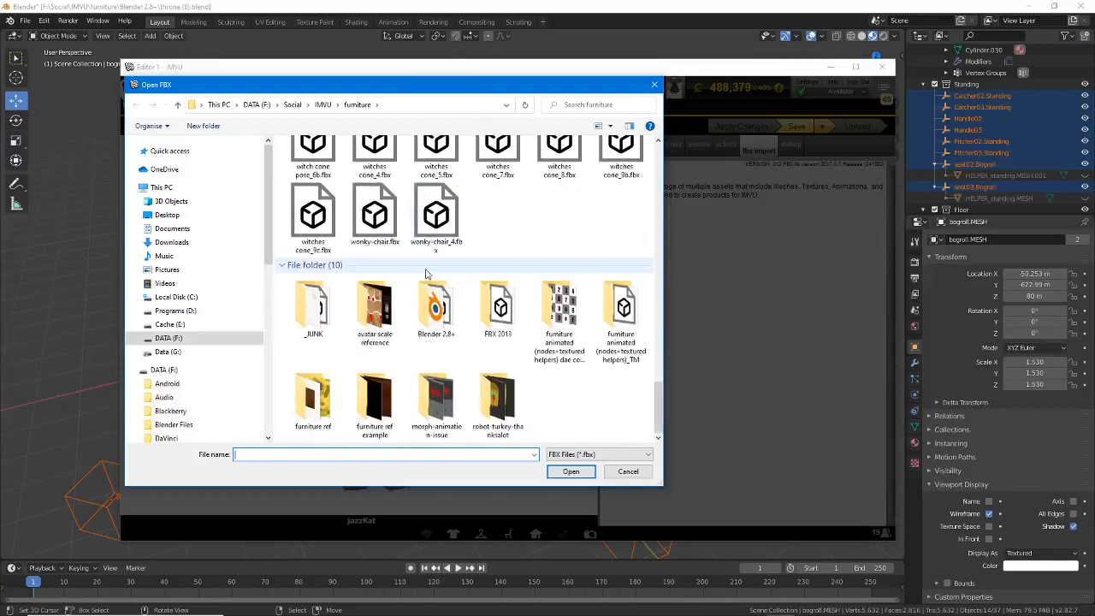
double_click(436, 308)
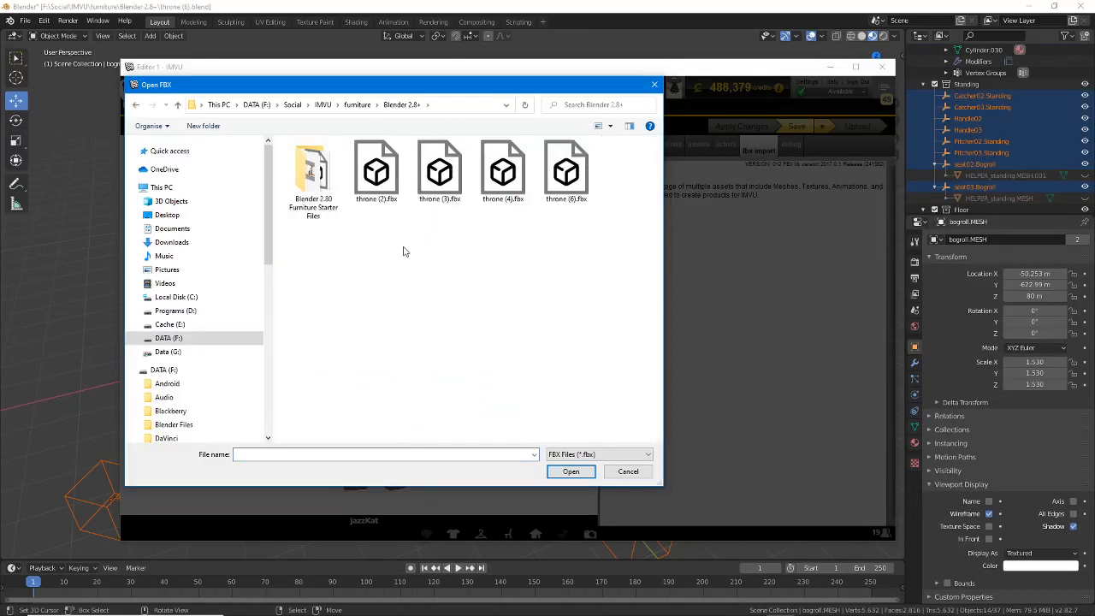
click(570, 173)
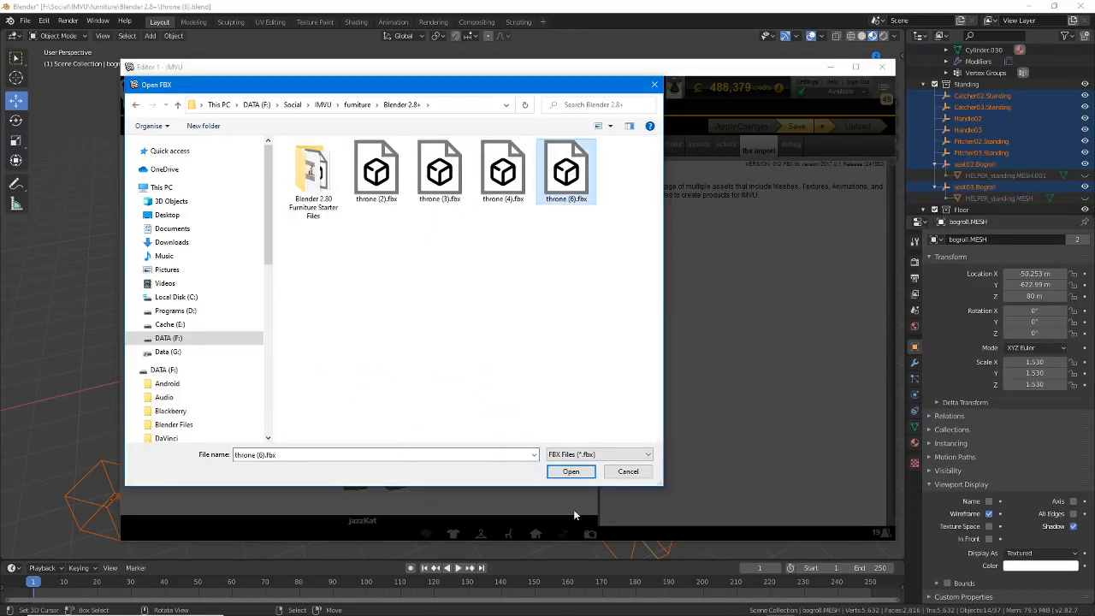
click(573, 472)
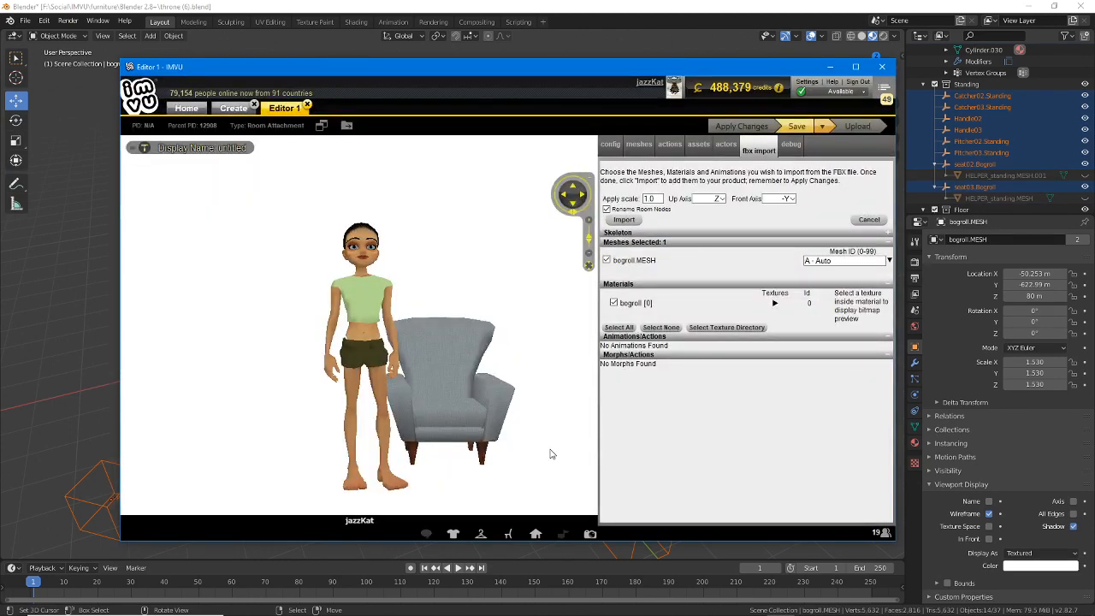
- Set bogroll.MESH to mesh ID 0, set the import scale to 0.01 and turn off Rename Room Nodes
click(841, 260)
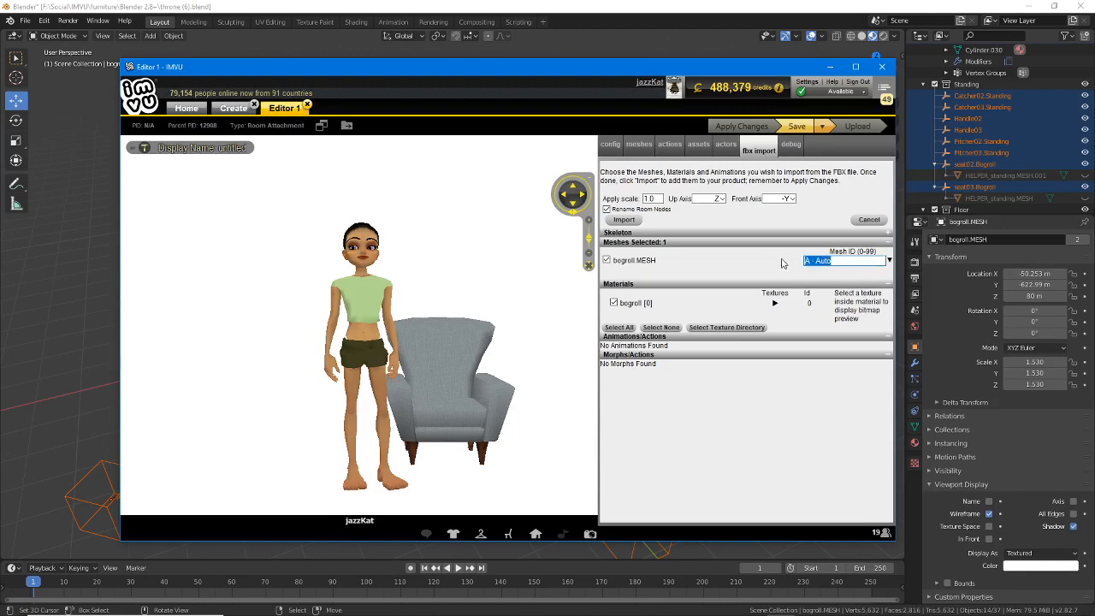
text(0)
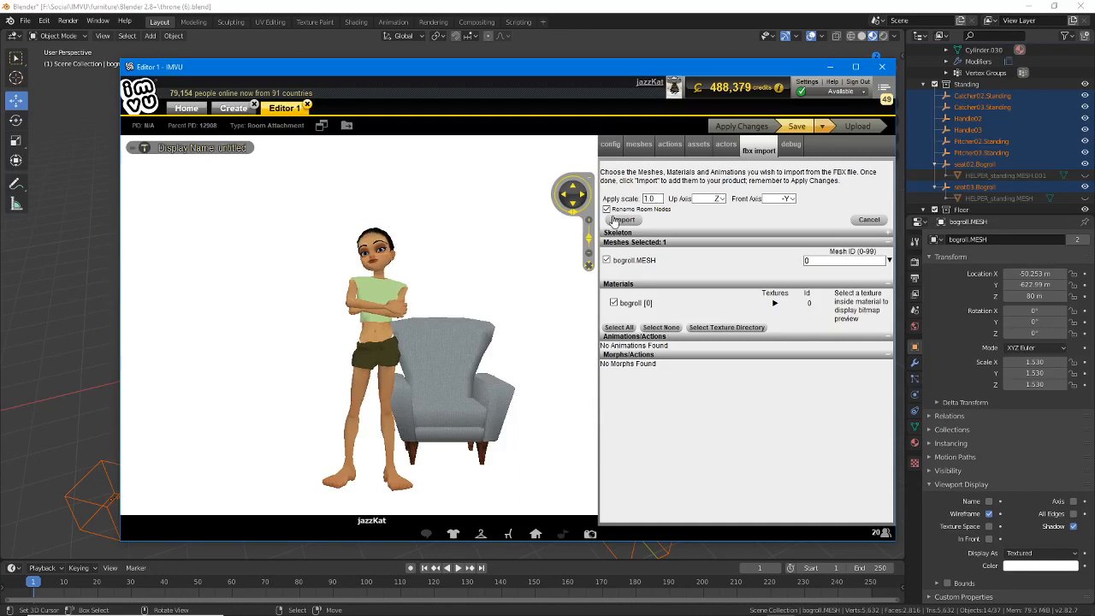
double_click(650, 198)
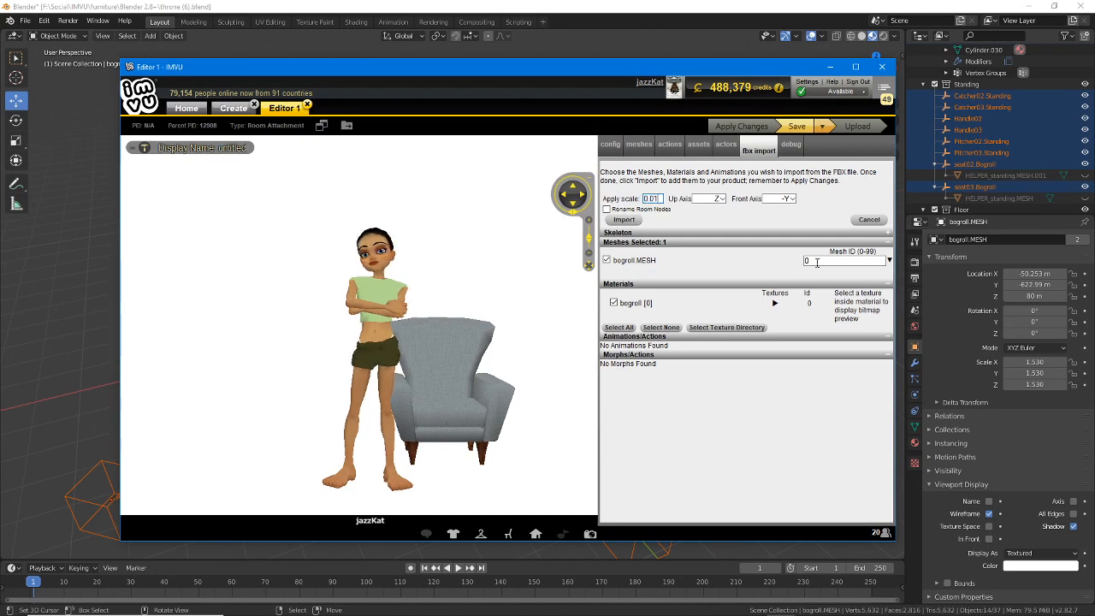
- Import the throne FBX data and apply the changes to the product
click(624, 219)
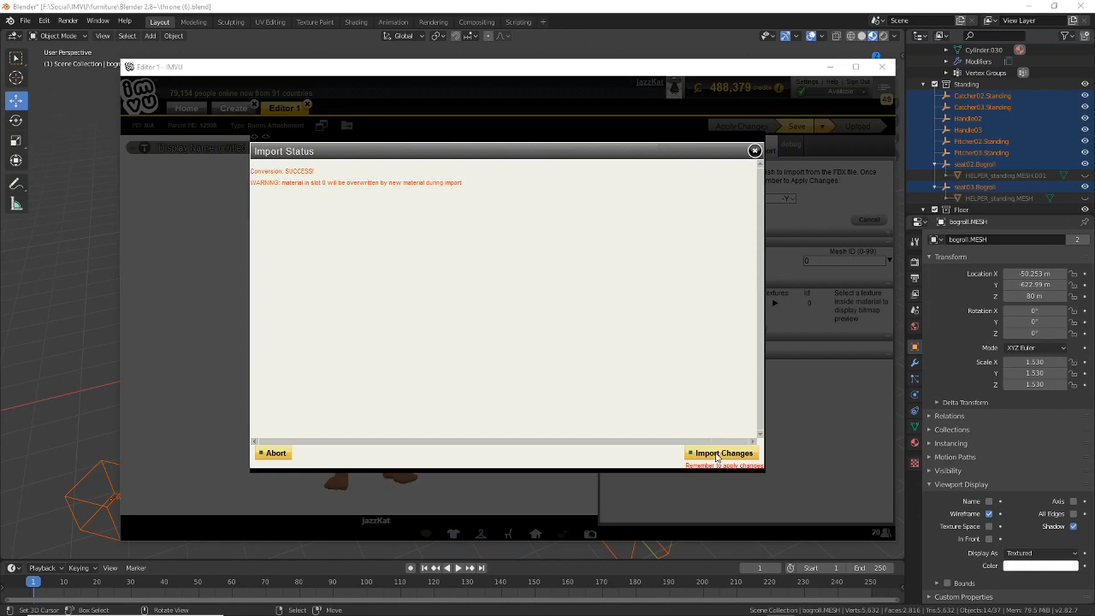
click(716, 454)
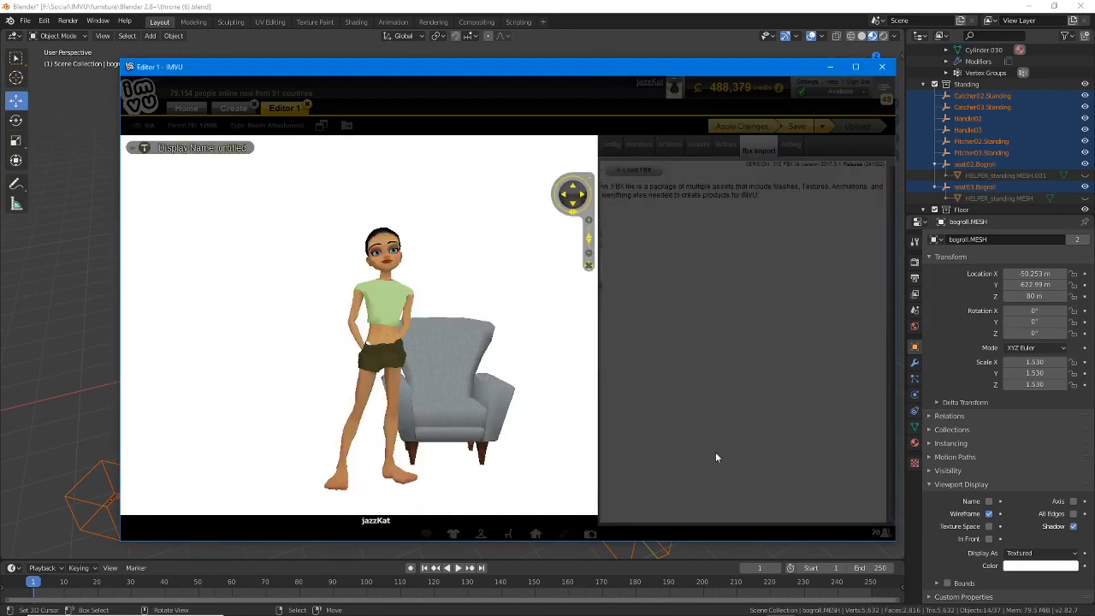
click(736, 126)
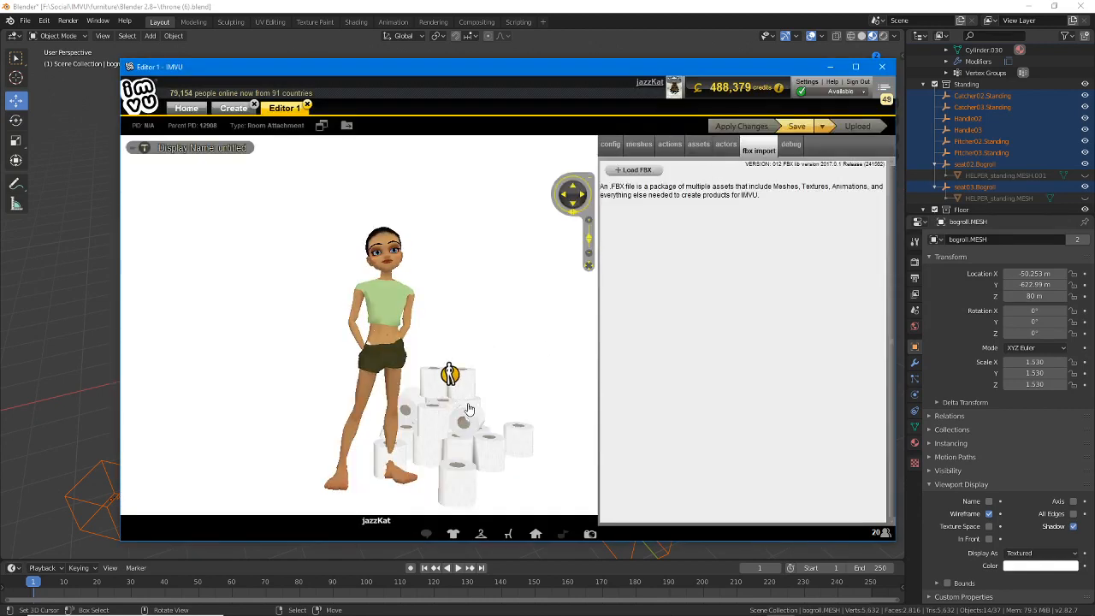
- Move the avatar between the spots on either side of the toilet-roll throne and inspect the imported mesh up close
scroll(470, 409, down, 3)
mouse_move(469, 409)
mouse_down()
mouse_move(425, 375)
mouse_move(461, 400)
mouse_up()
click(397, 317)
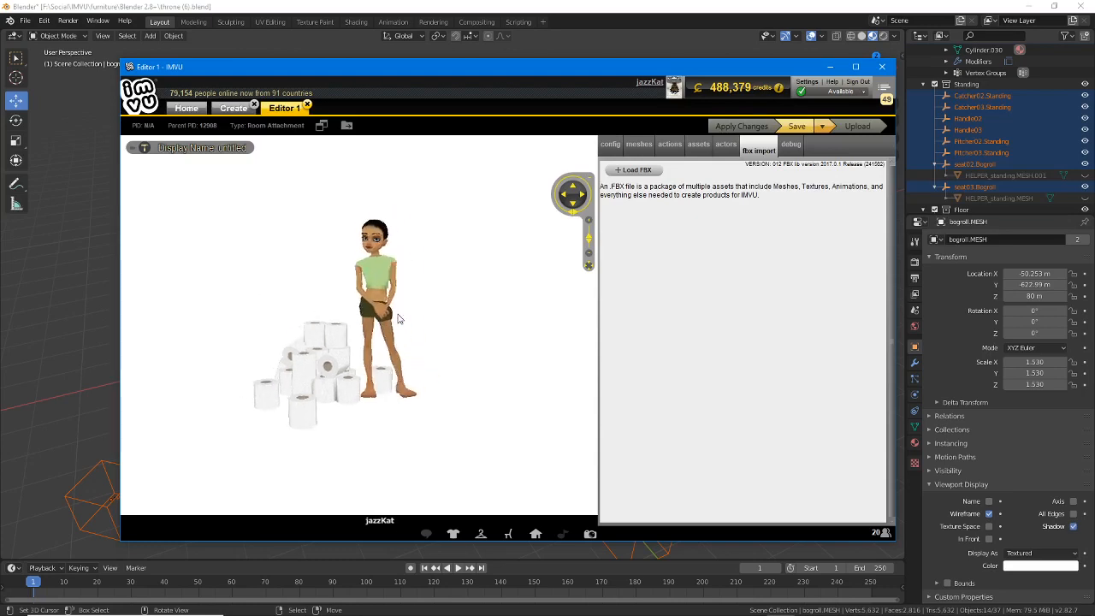
click(296, 348)
click(294, 348)
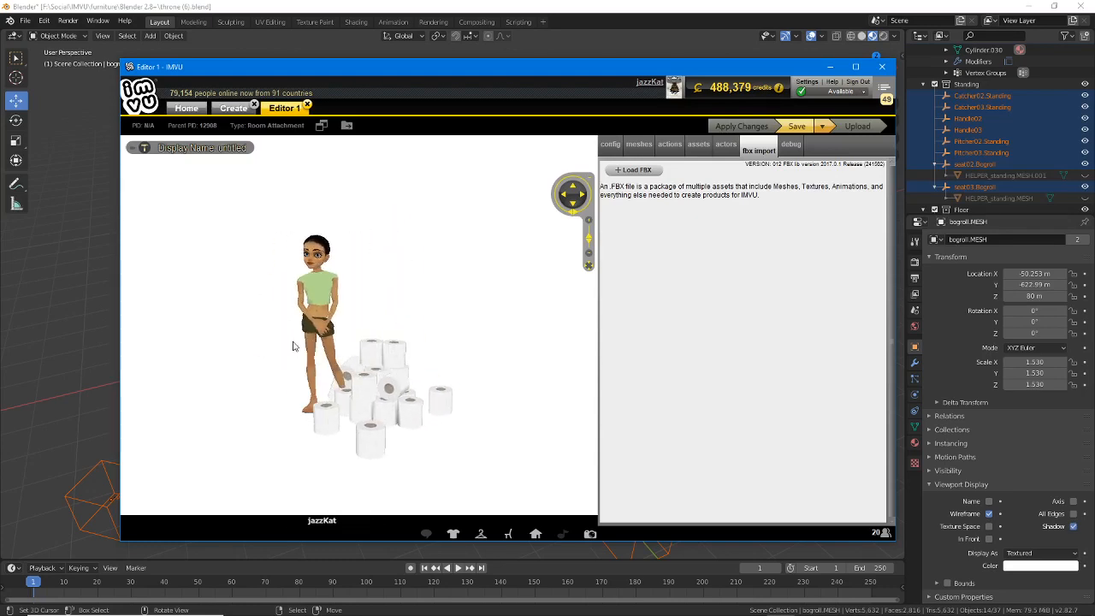
click(417, 354)
click(425, 350)
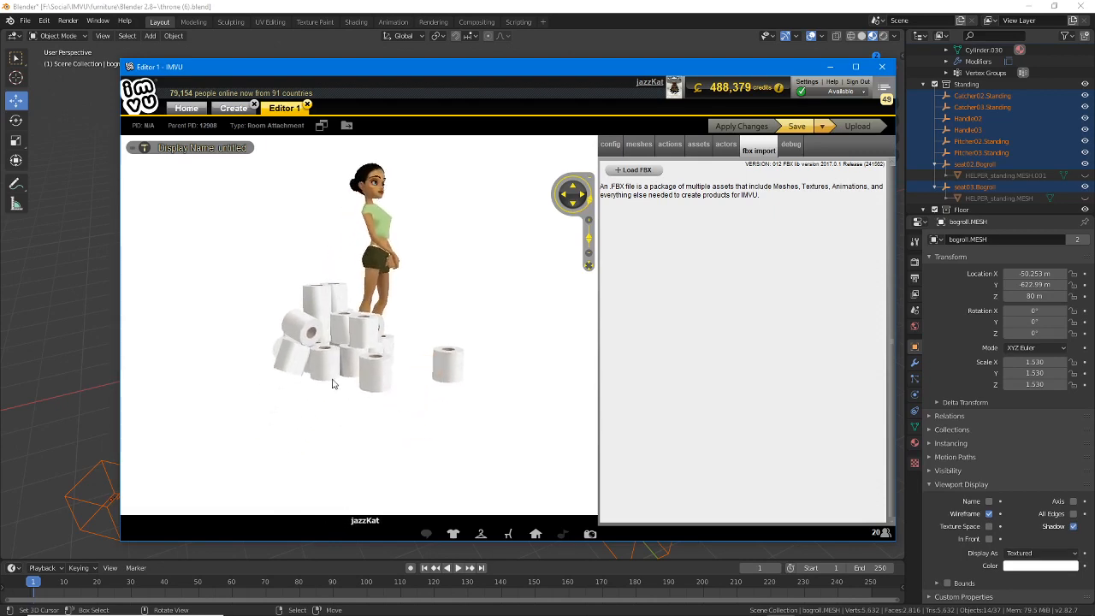
scroll(384, 366, up, 3)
scroll(323, 332, up, 3)
drag(324, 327, 366, 349)
- Compare the bogroll material with Vertex Colors turned off and back on, applying the change each time and checking the rolls' undersides
click(641, 145)
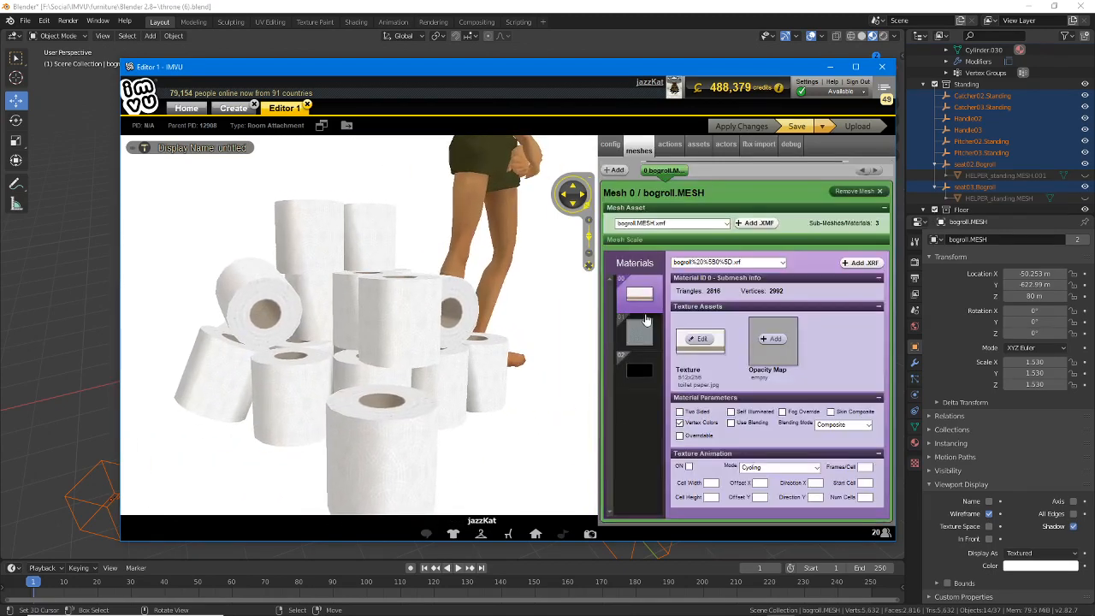
click(679, 423)
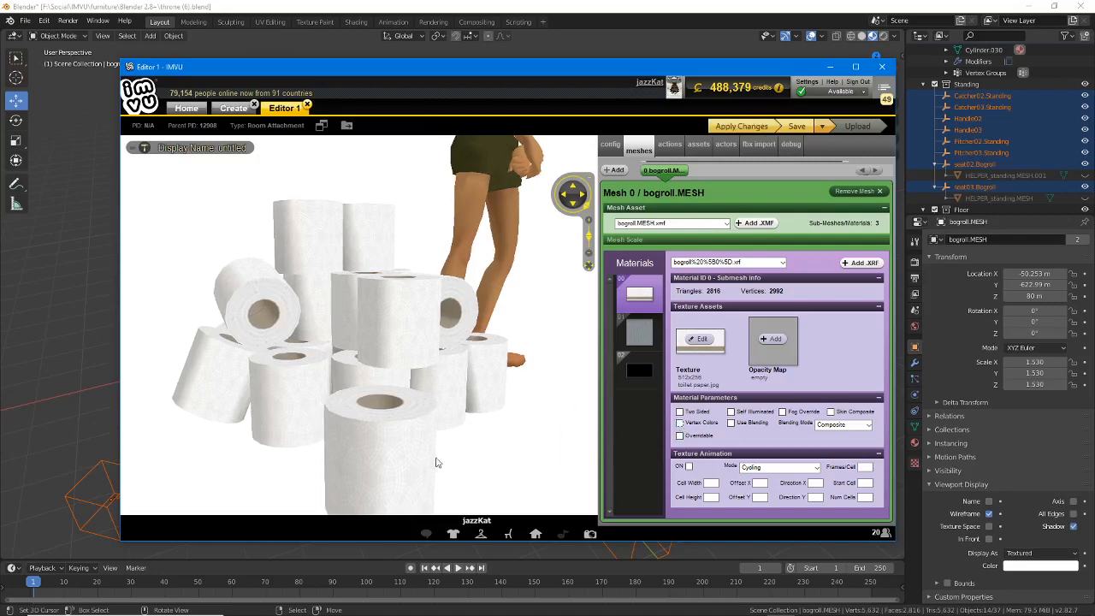
drag(435, 459, 358, 355)
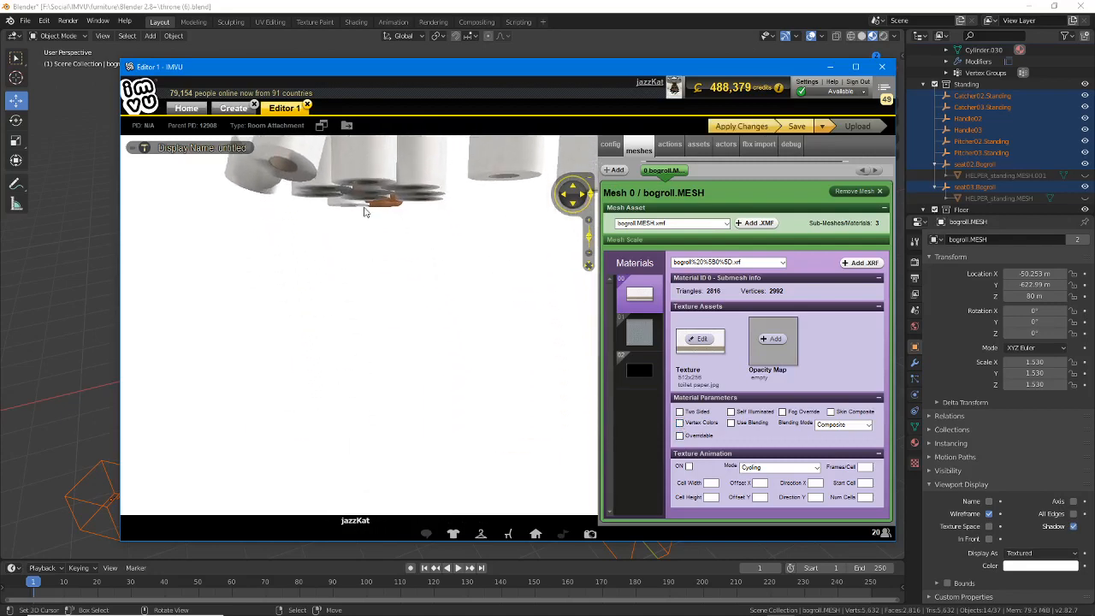
click(742, 125)
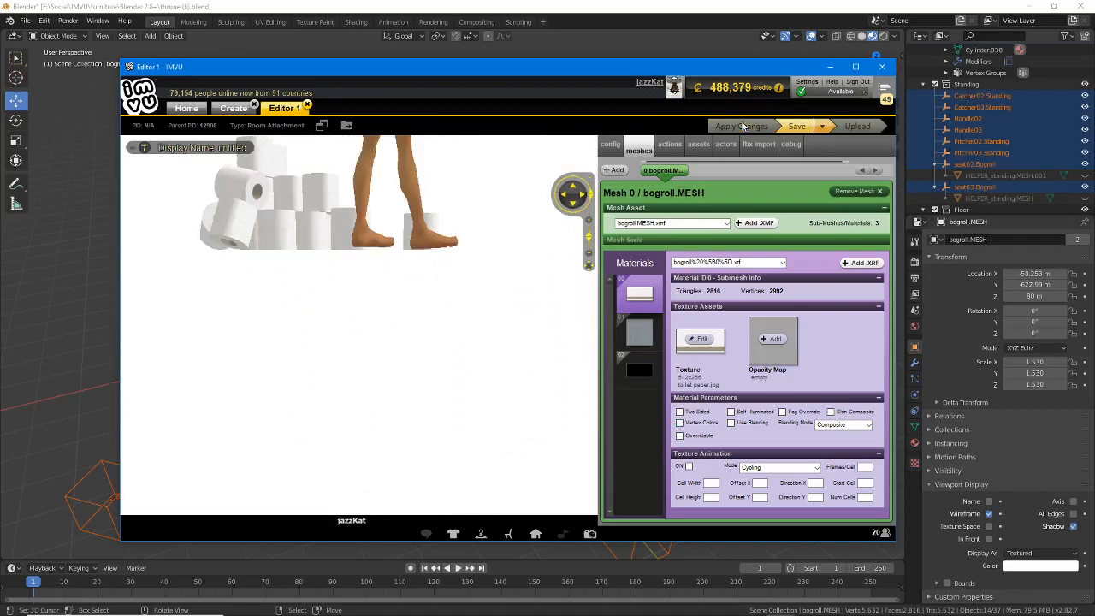
scroll(300, 384, up, 3)
drag(293, 310, 391, 367)
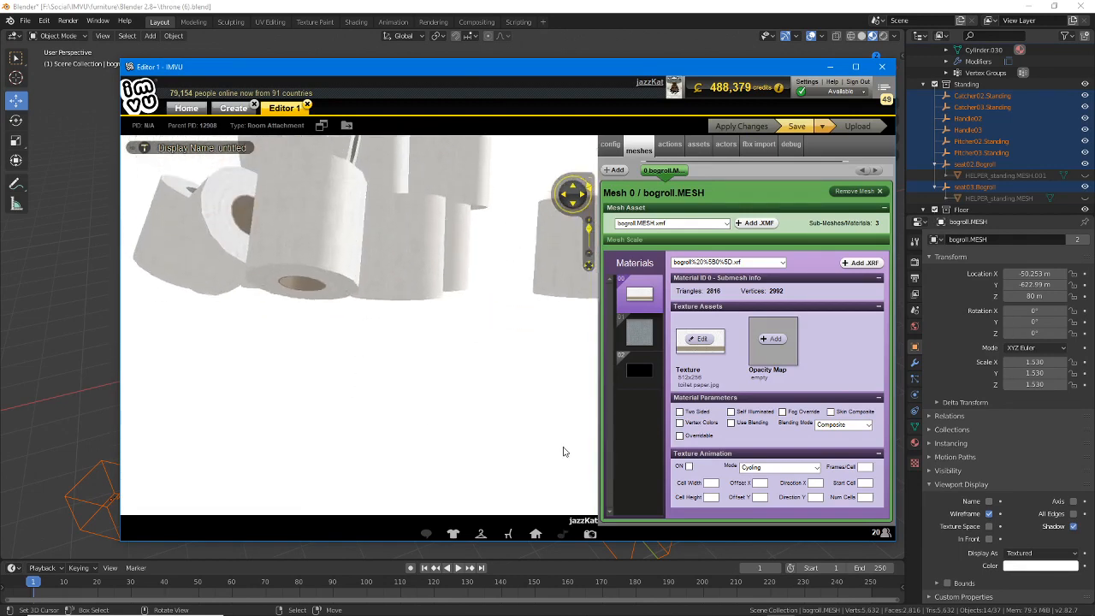
click(679, 422)
click(741, 126)
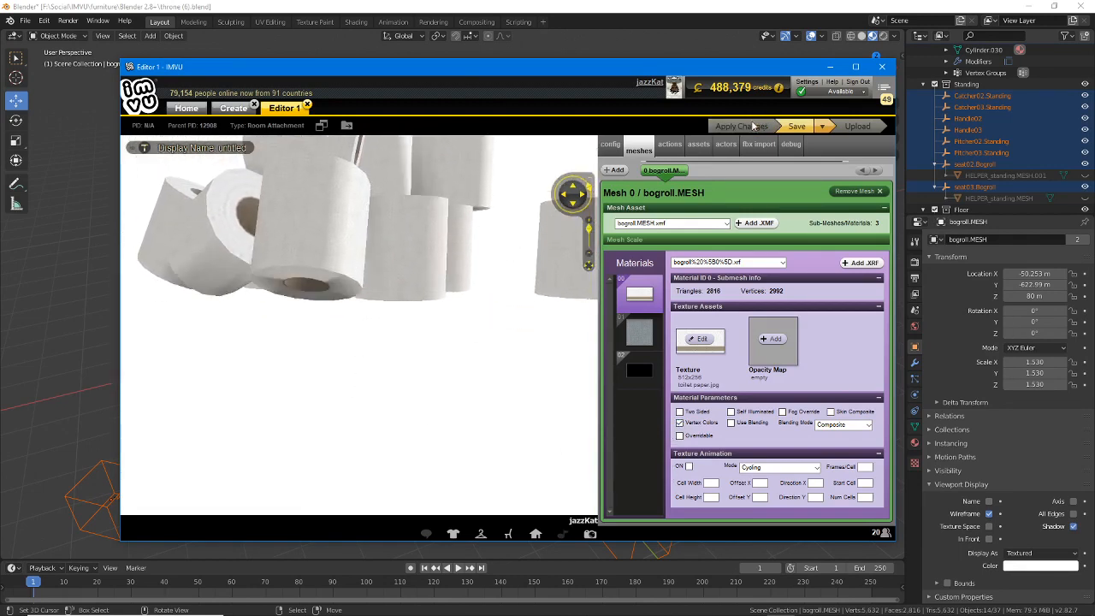
- Reframe the whole throne and test its avatar spots by moving the avatar from one to another
drag(395, 340, 330, 440)
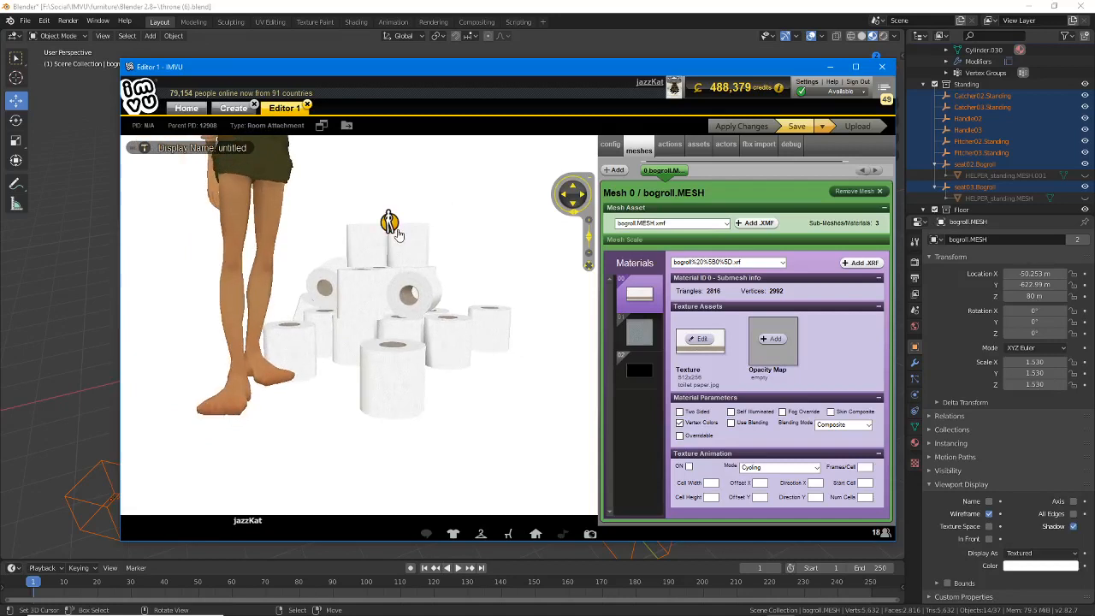
click(395, 231)
click(261, 402)
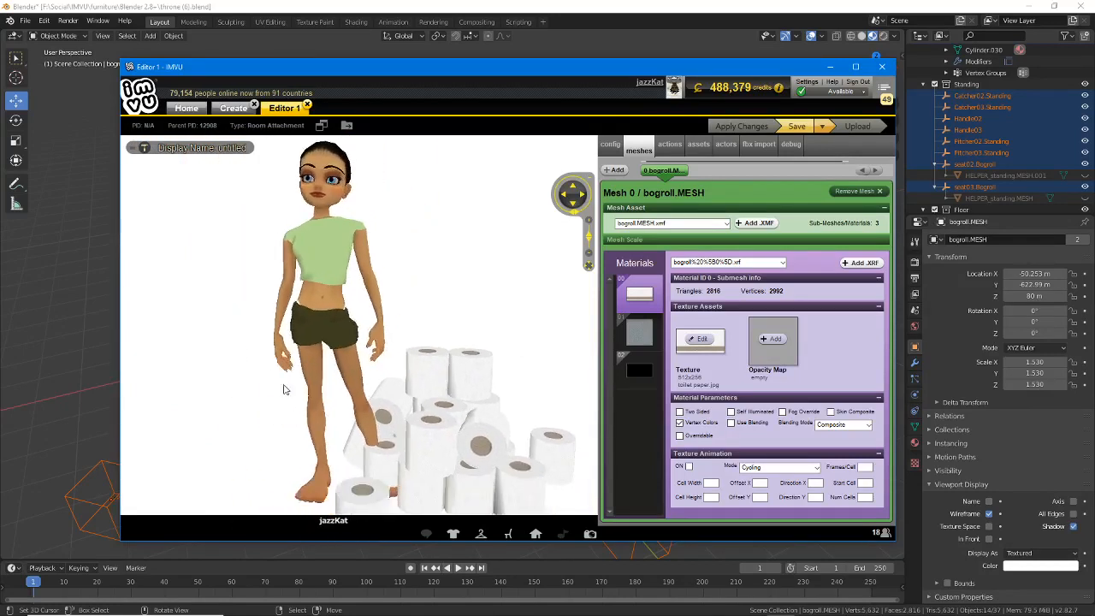
click(496, 324)
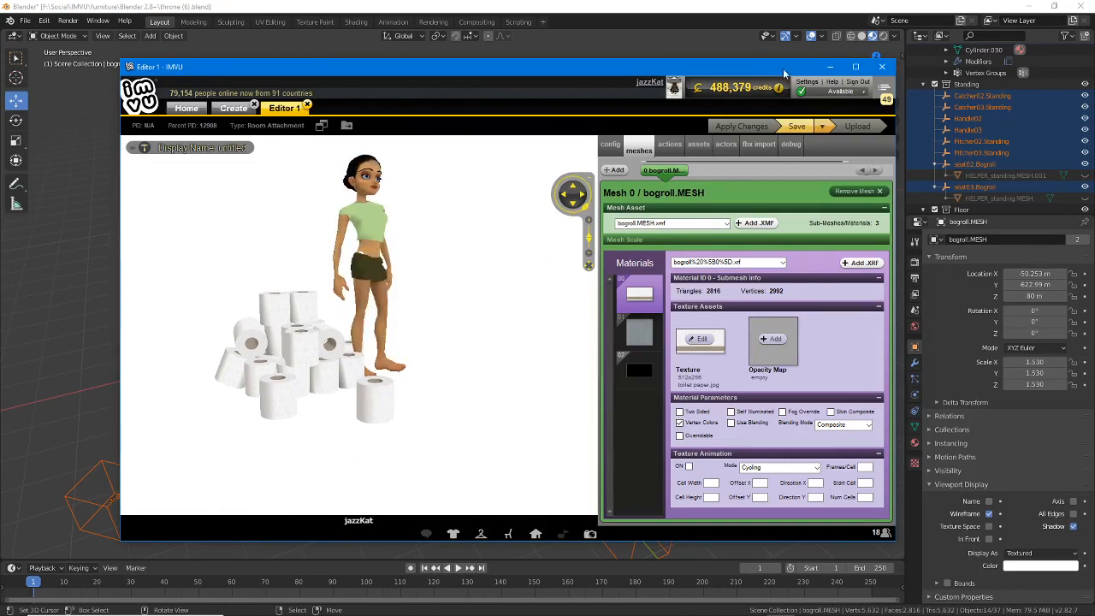
- Return to the throne scene in Blender and save throne (6).blend
click(779, 8)
middle_drag(374, 413, 389, 412)
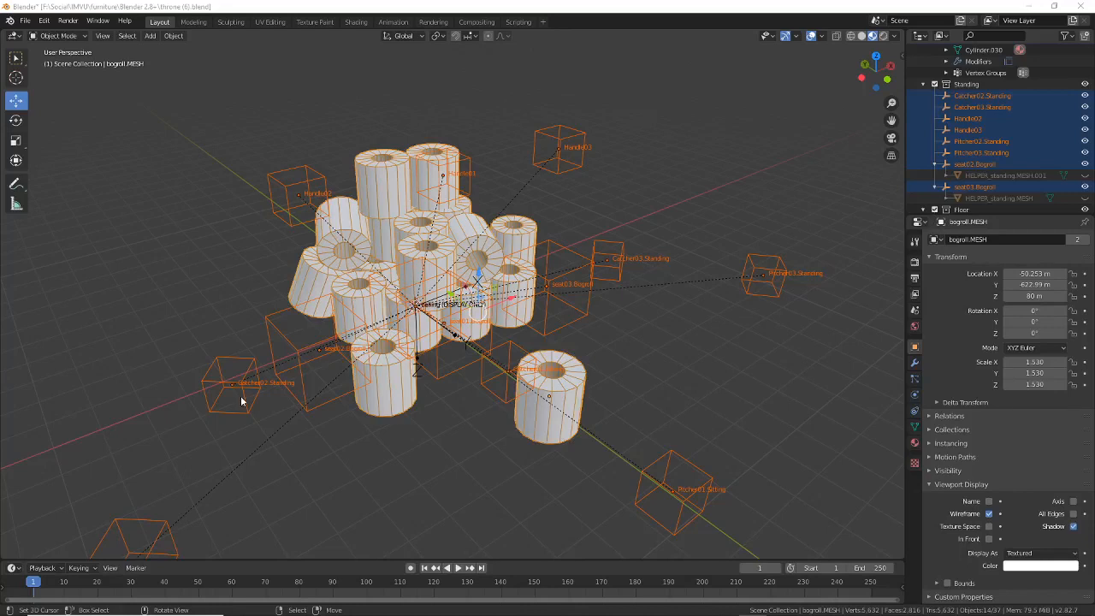
click(457, 10)
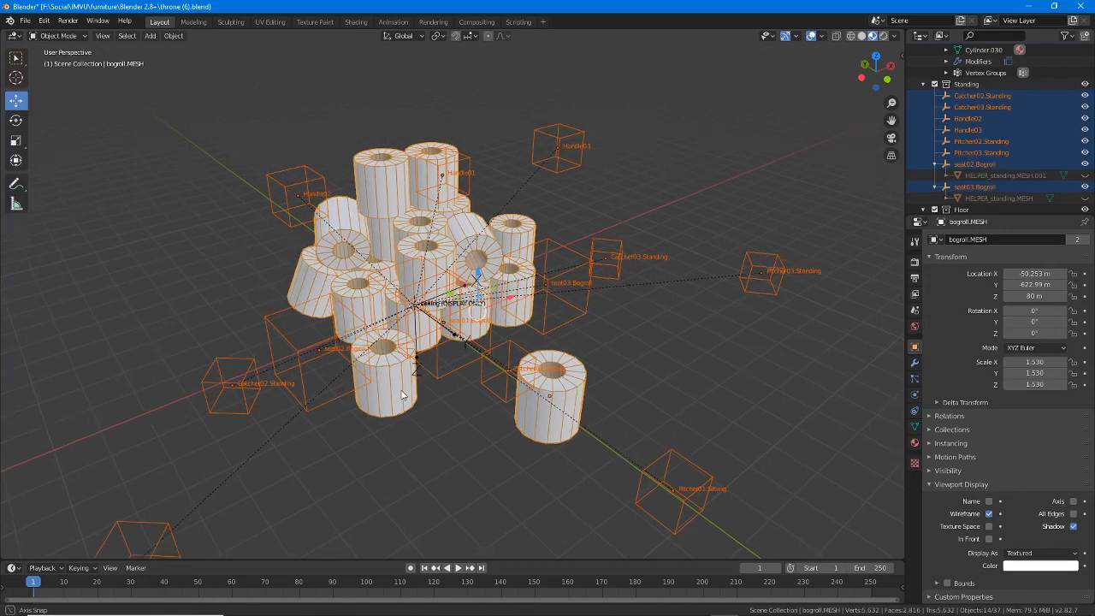
shift+middle_drag(402, 407, 402, 373)
key(ctrl+s)
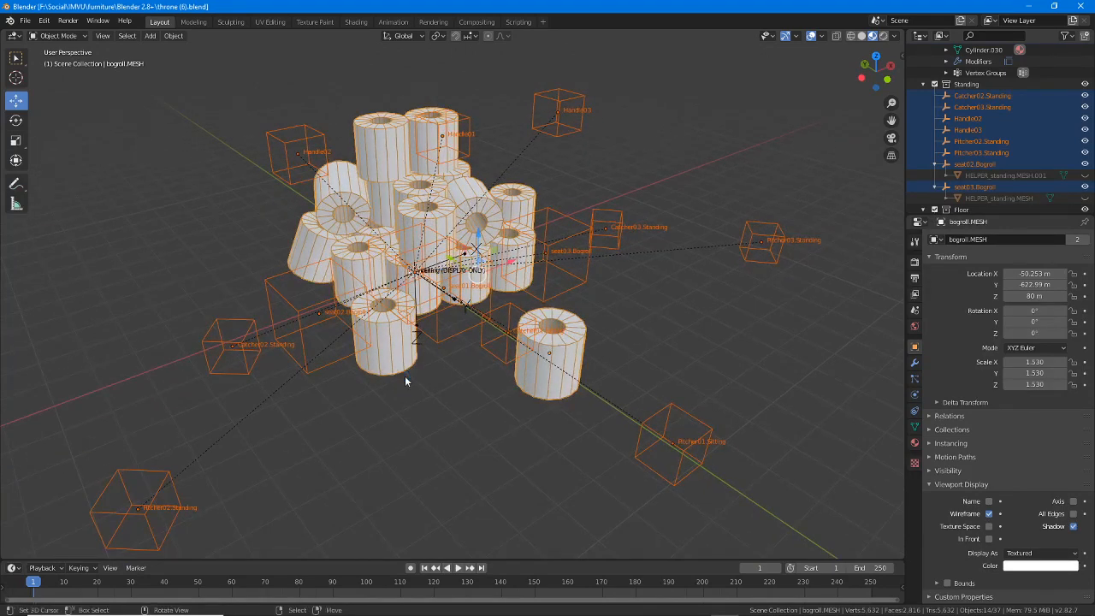
- Minimize the throne file, launch a second Blender session and resize its window so the desktop files beside it stay visible
click(1035, 9)
double_click(23, 250)
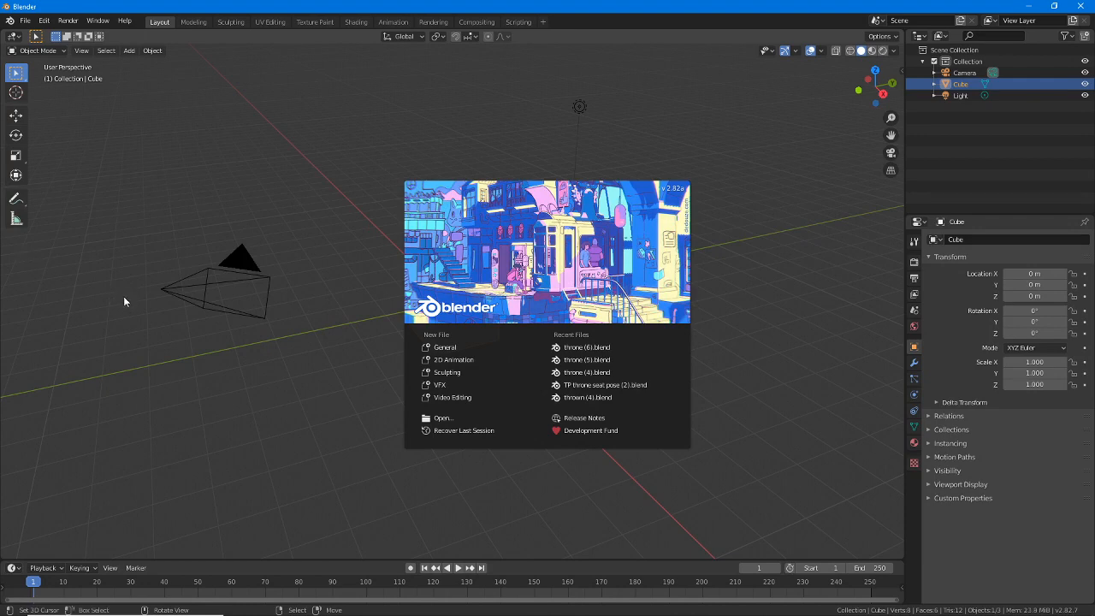
click(1057, 9)
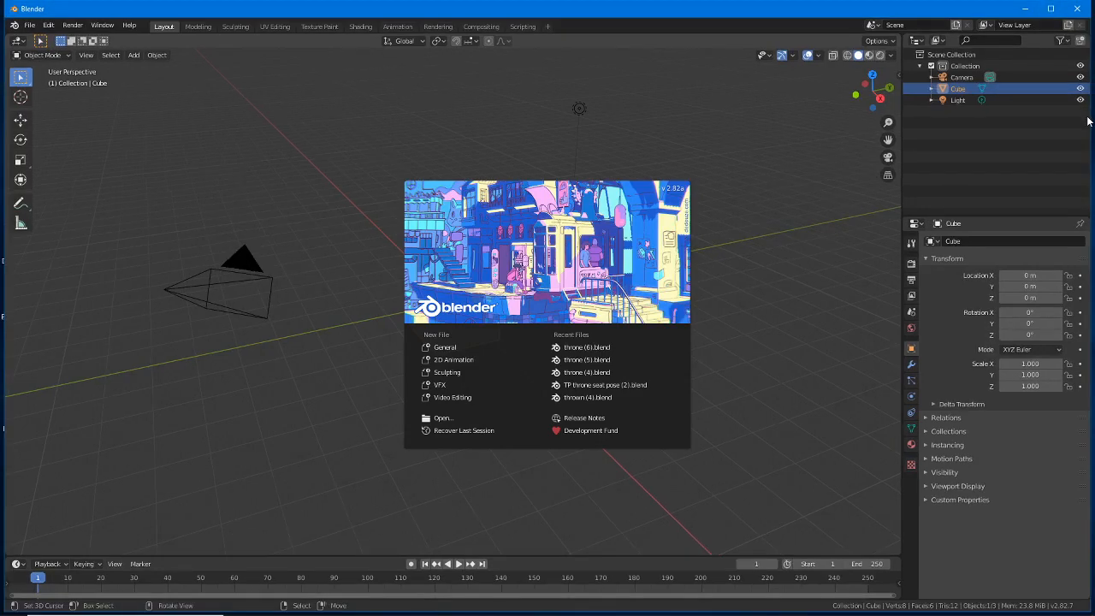
drag(1088, 119, 981, 122)
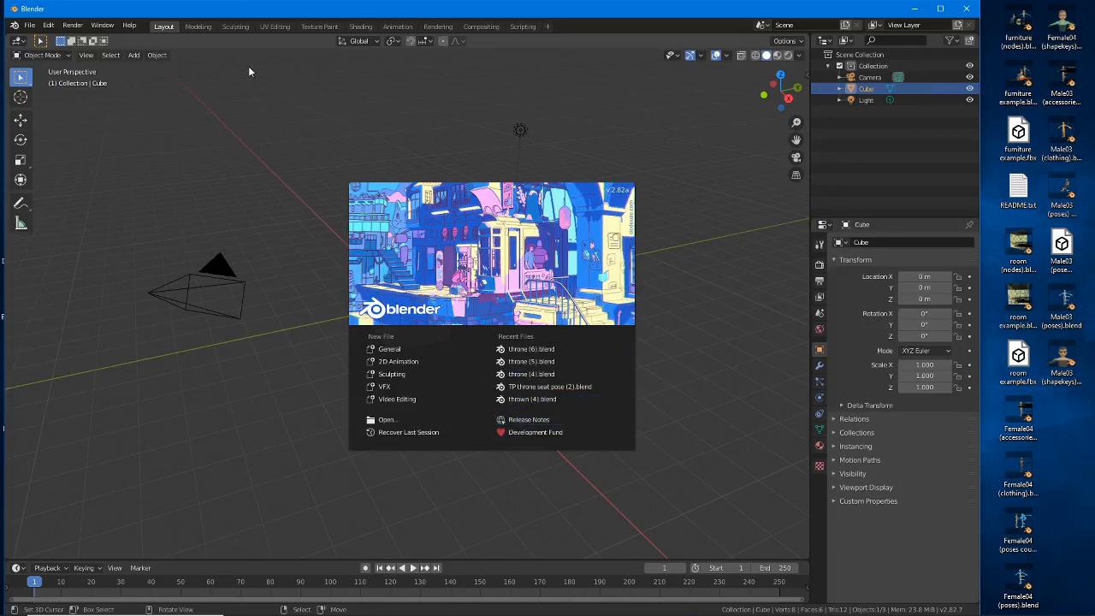
drag(248, 1, 245, 2)
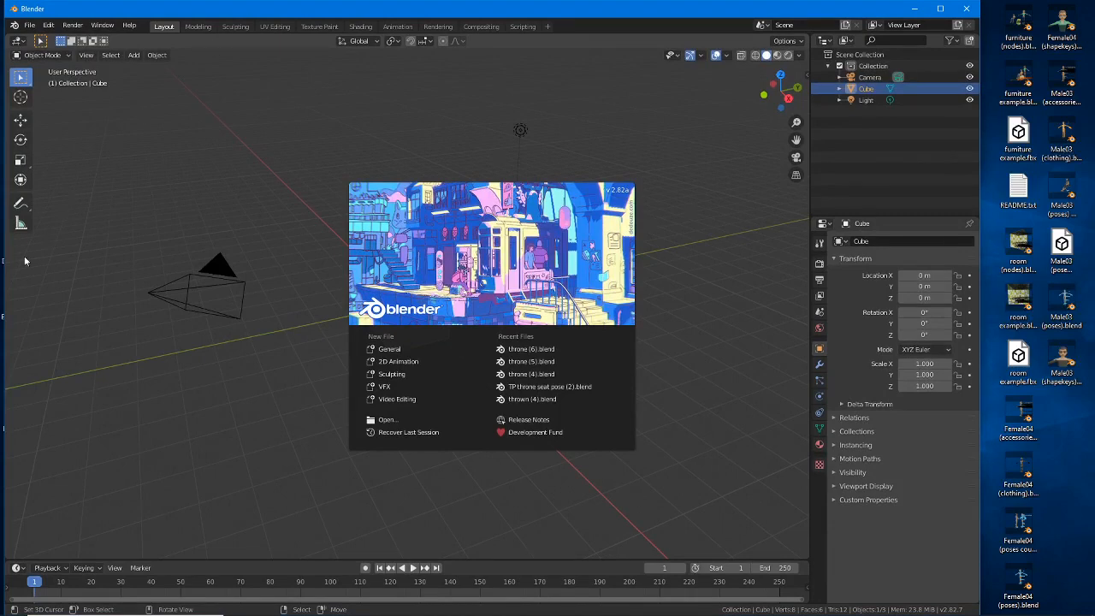
drag(5, 275, 2, 275)
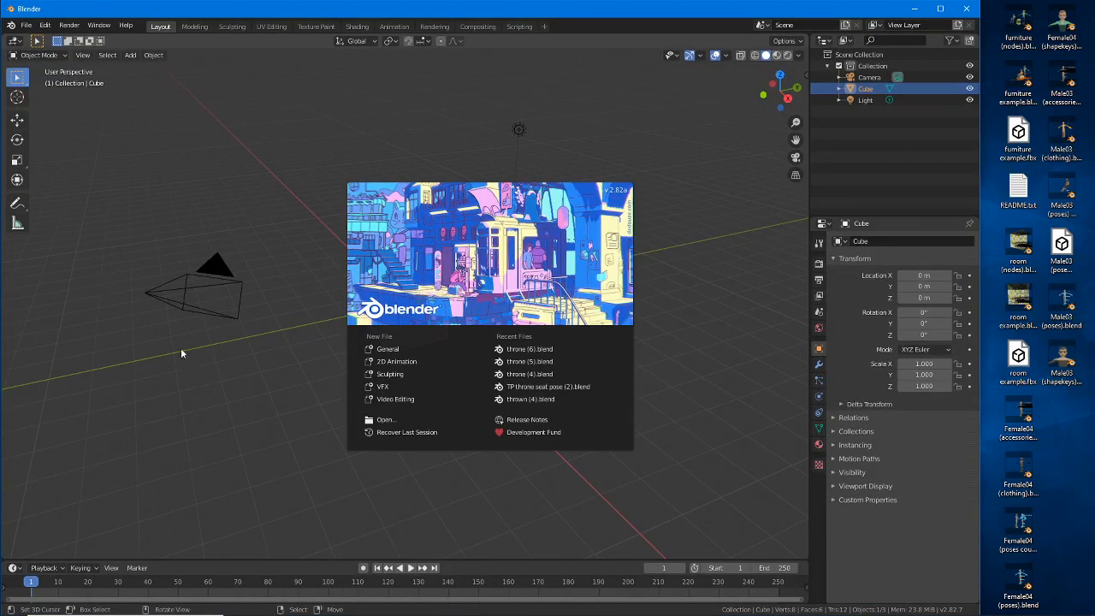
- Start opening a file and browse to the F:\Social\IMVU\avatar\Blender 2.8+ folder
click(28, 26)
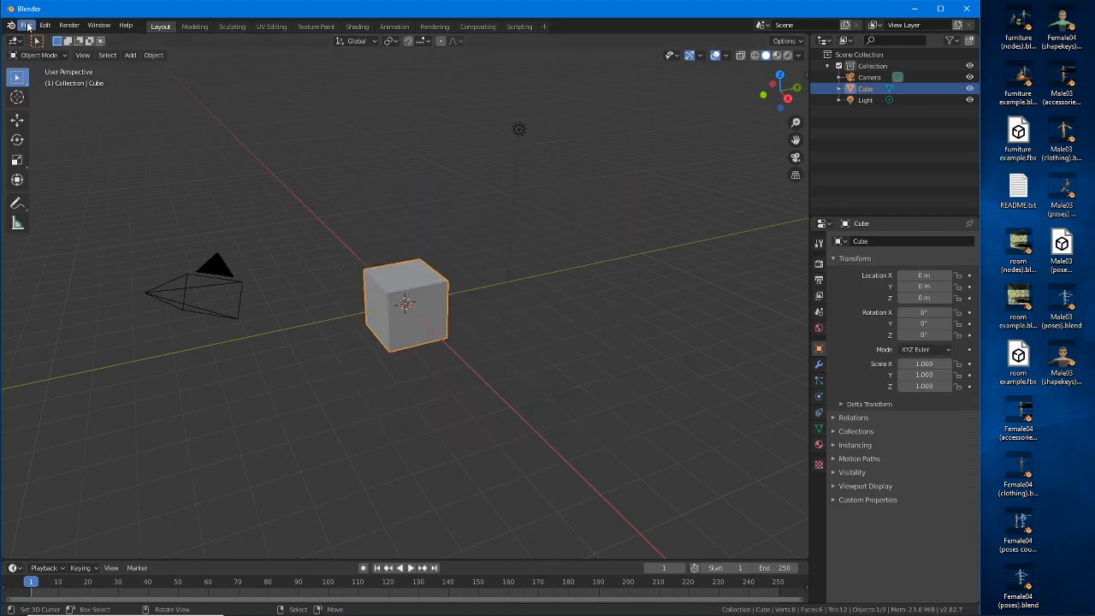
click(26, 26)
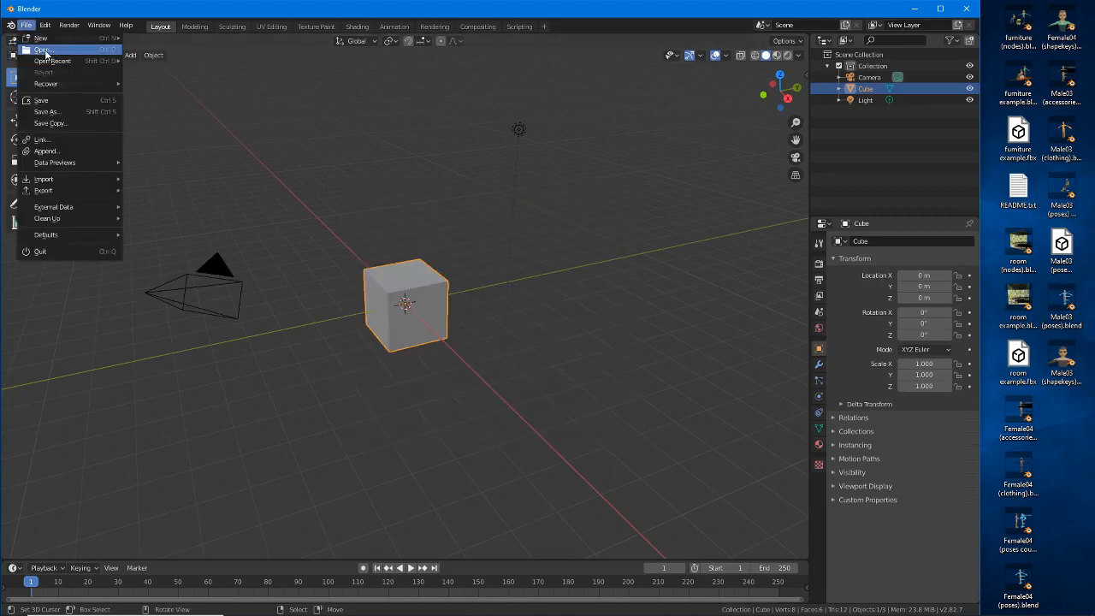
click(46, 54)
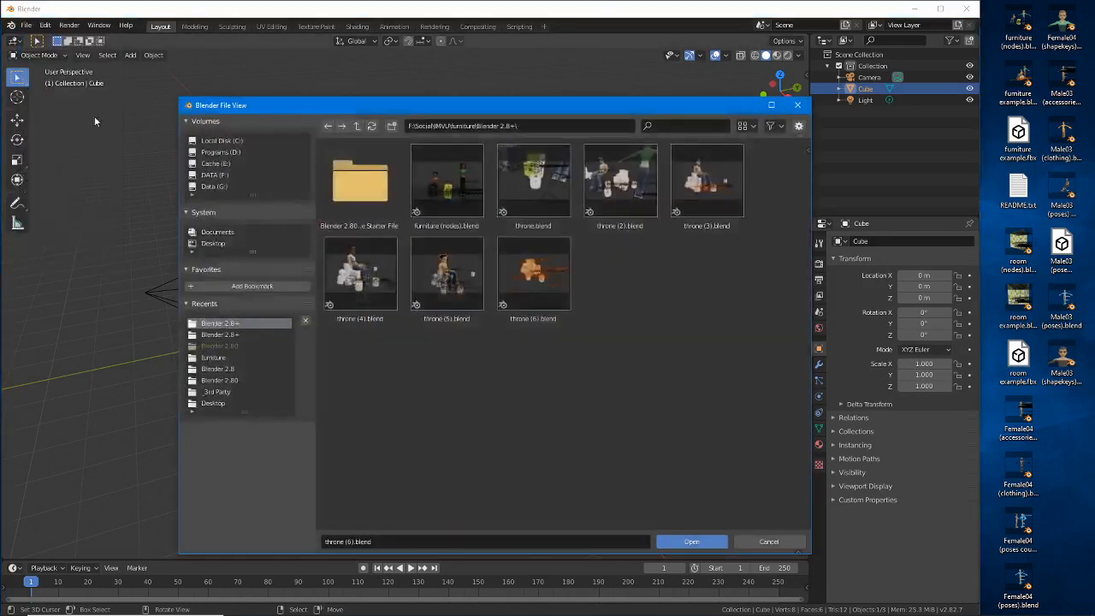
click(359, 126)
click(359, 126)
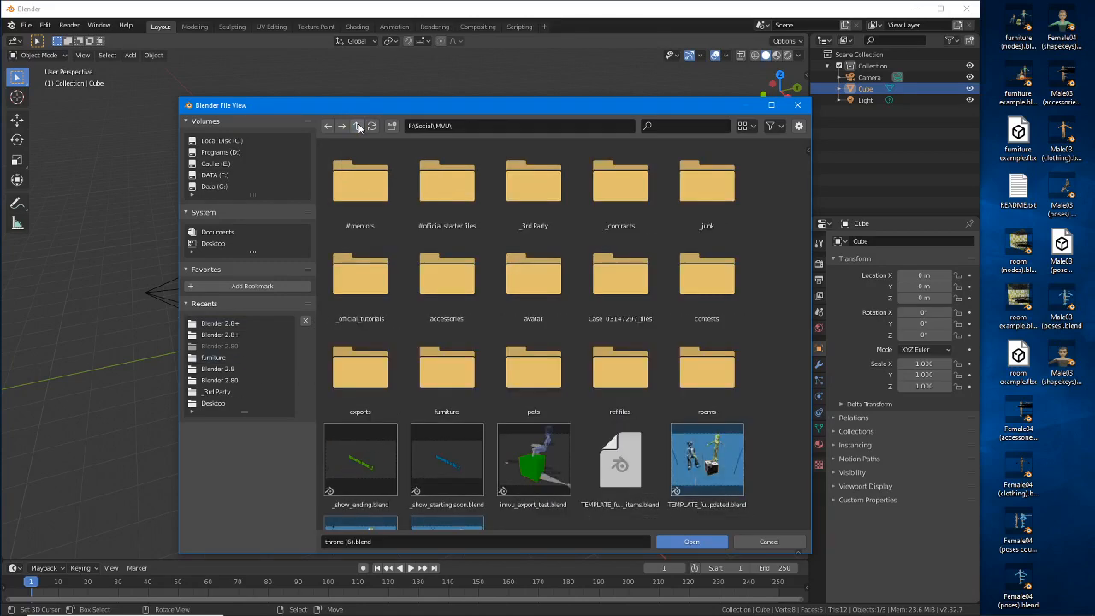
double_click(533, 275)
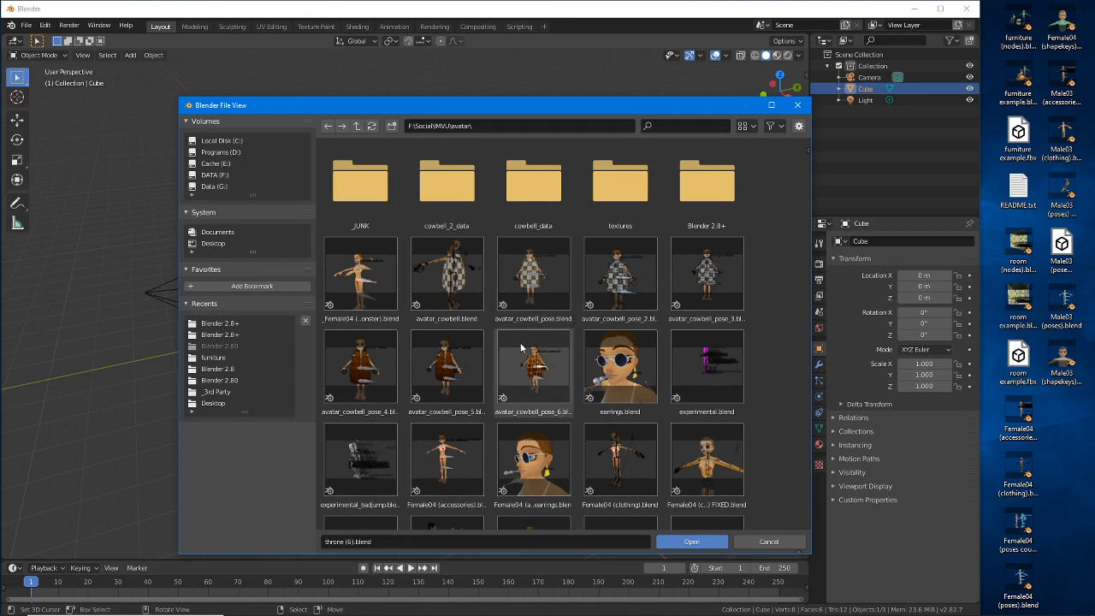
double_click(707, 181)
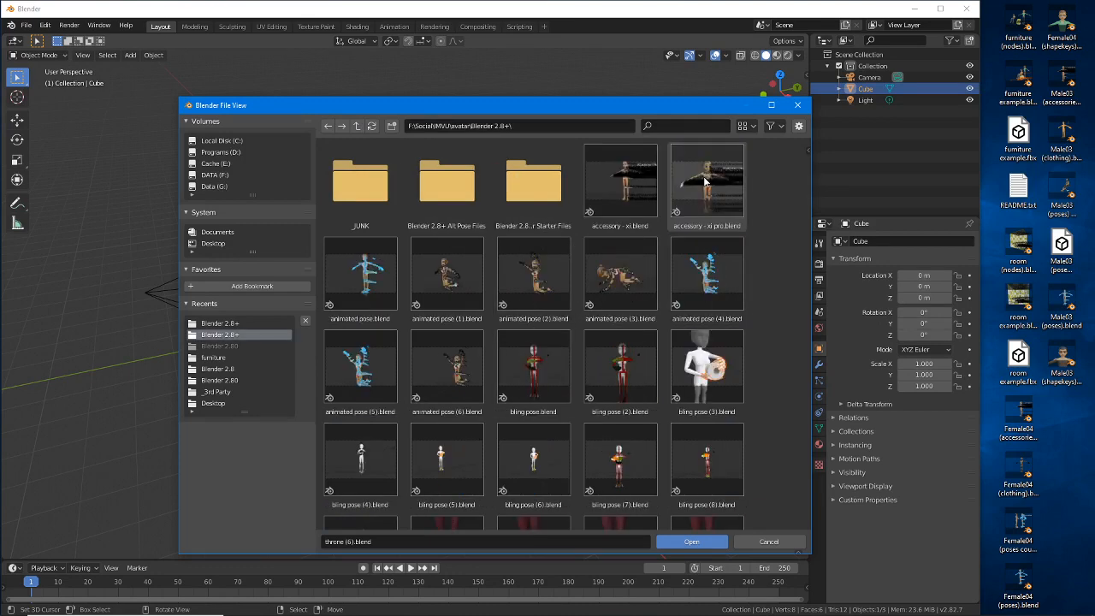
- Find Female04 (poses) alternative.blend among the avatar files and open it
scroll(575, 396, down, 4)
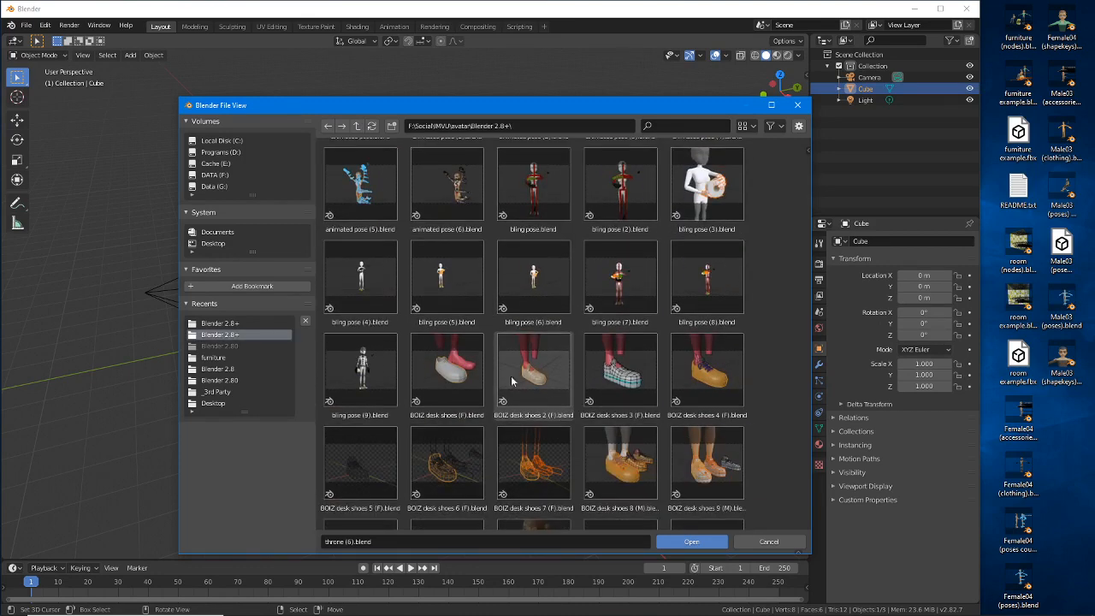
scroll(422, 361, up, 3)
scroll(422, 362, down, 15)
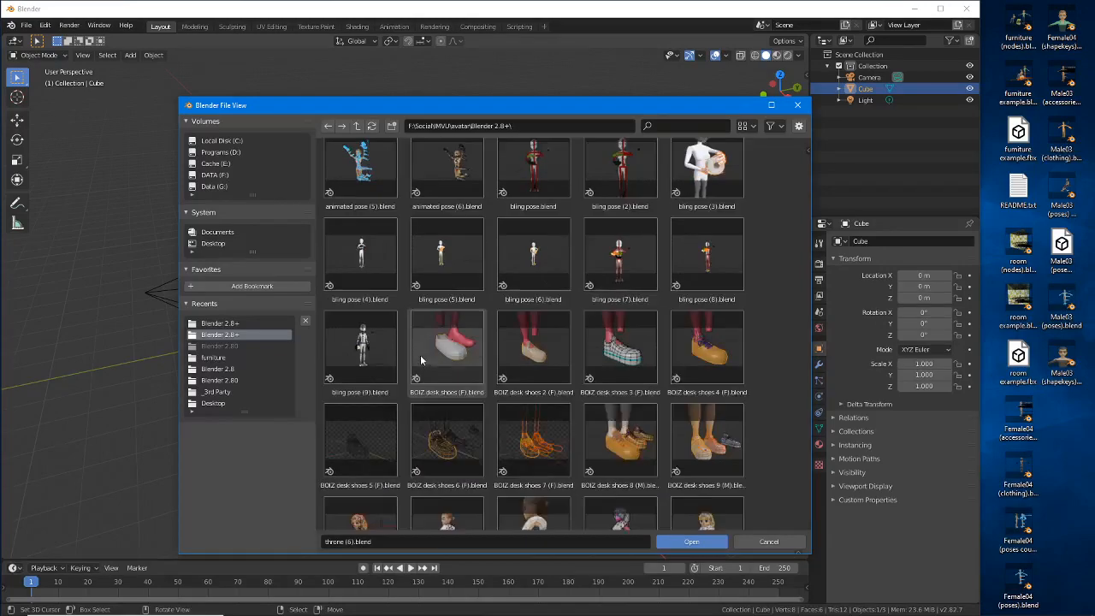
scroll(419, 357, down, 3)
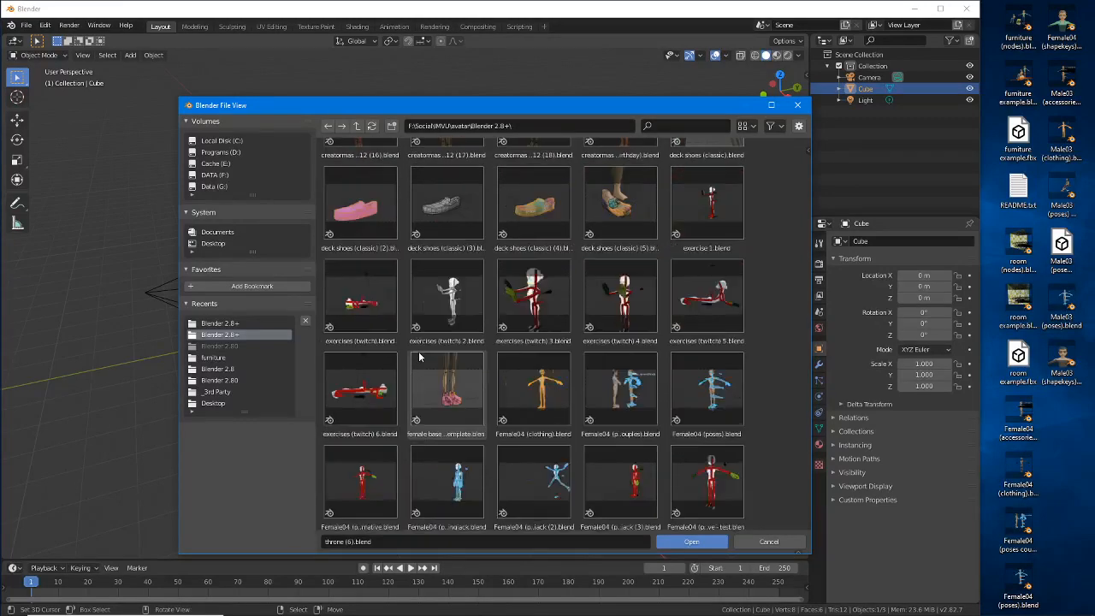
scroll(419, 357, down, 3)
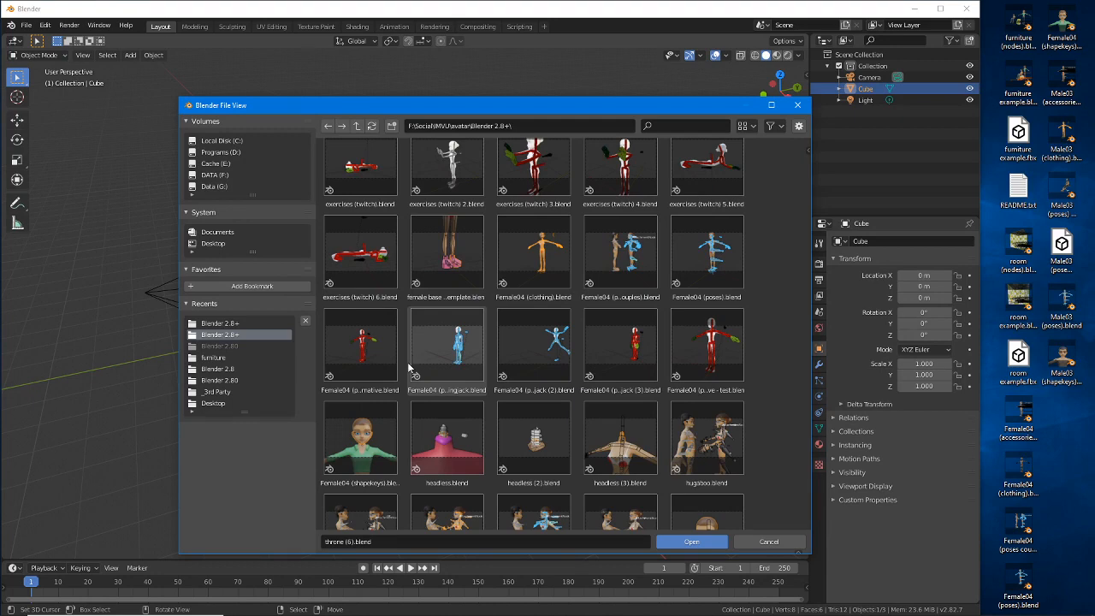
scroll(409, 367, down, 1)
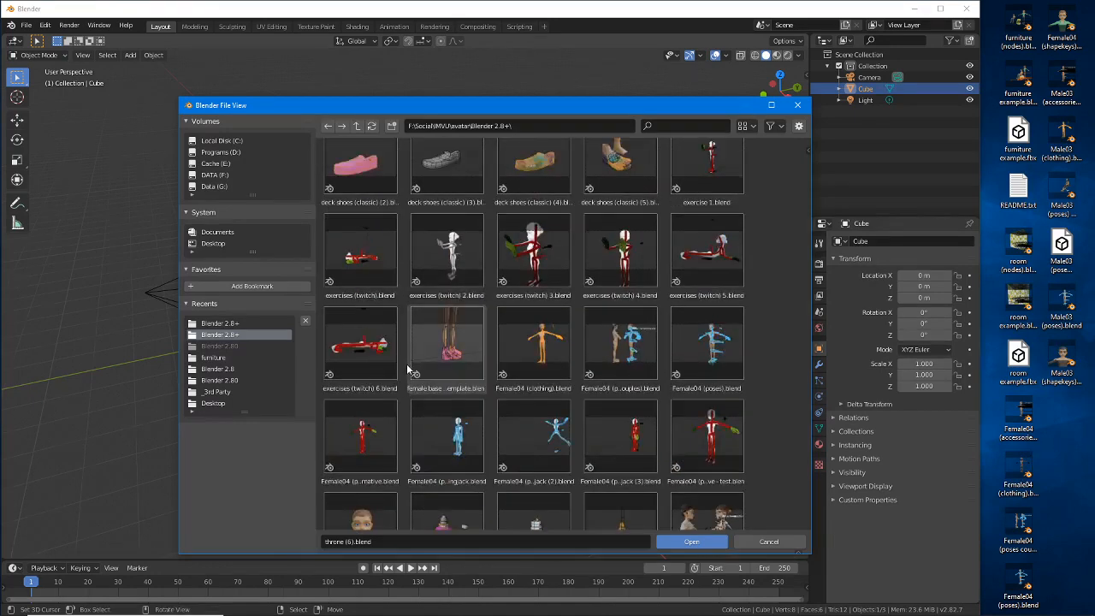
scroll(407, 366, down, 1)
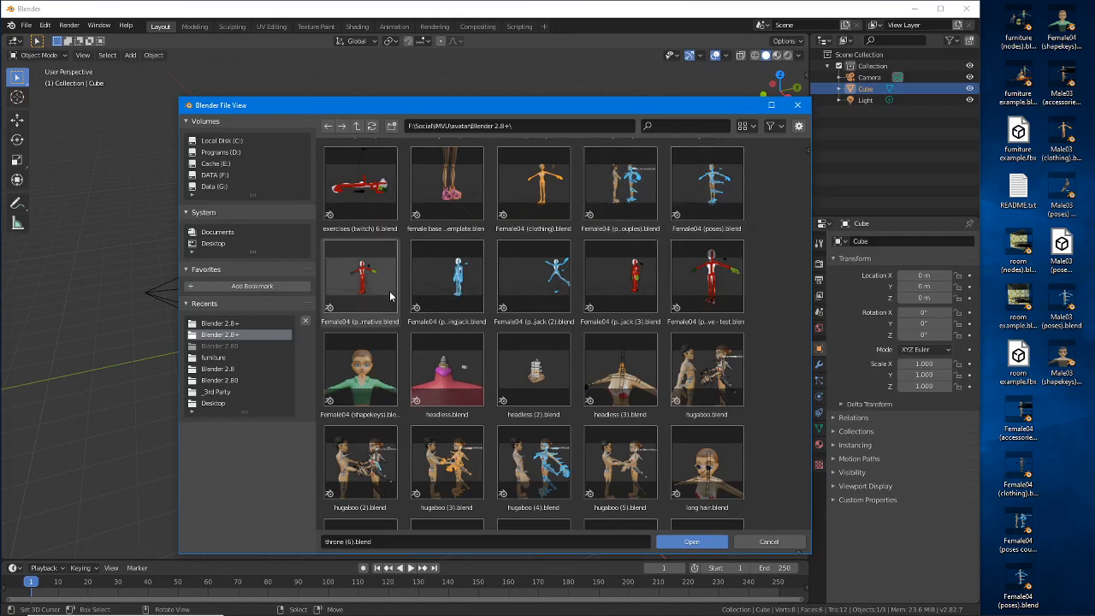
click(358, 270)
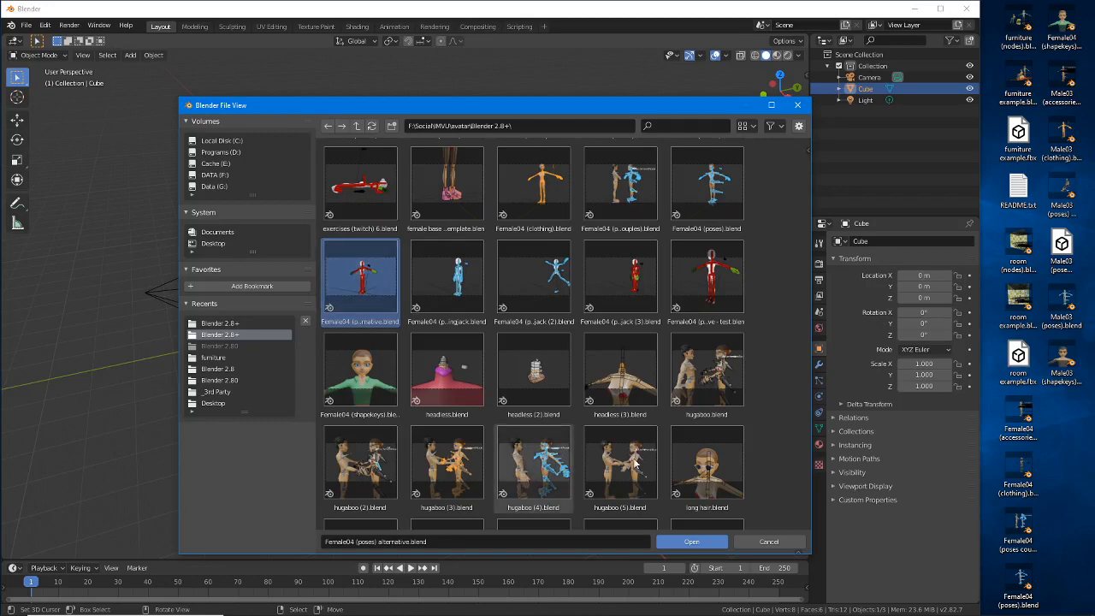
click(691, 542)
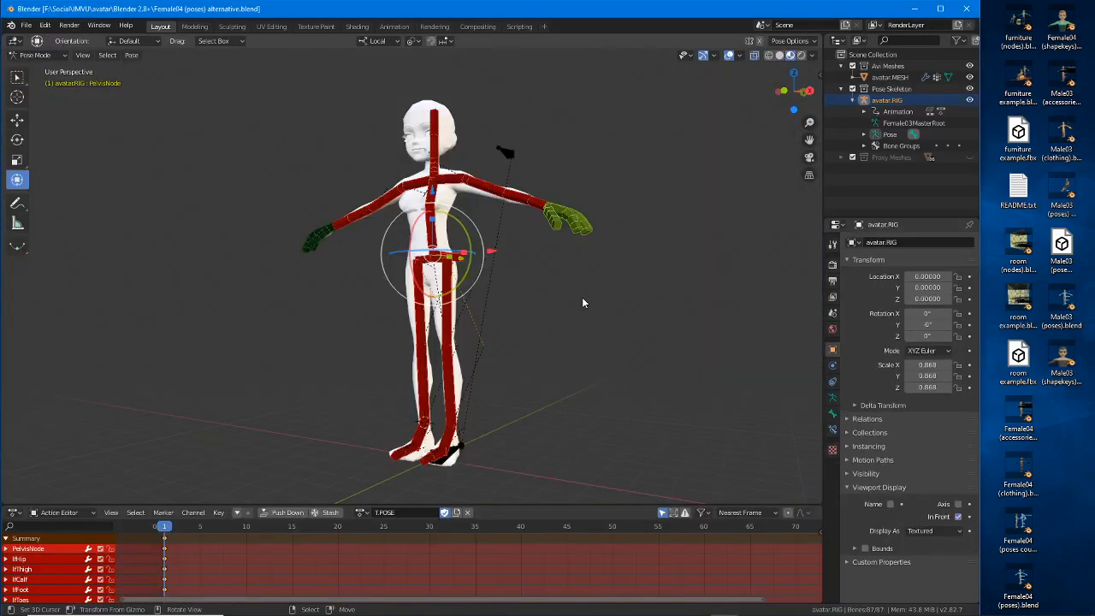
- Show the 3D viewport's sidebar with the view settings beside the avatar rig
click(740, 55)
click(818, 77)
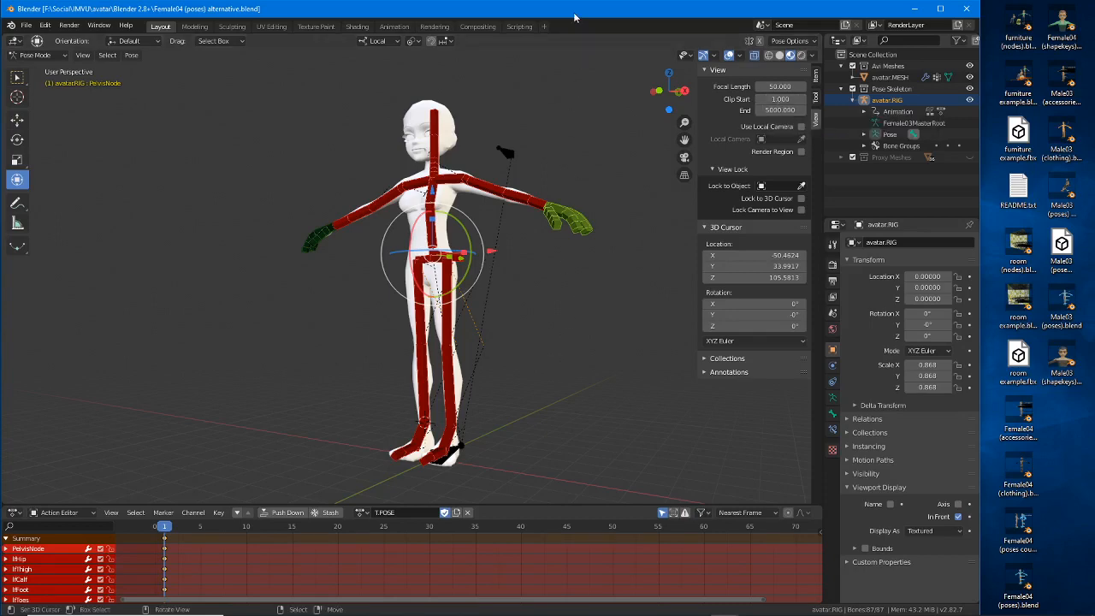
mouse_move(320, 310)
middle_down()
mouse_move(424, 317)
mouse_move(323, 321)
middle_up()
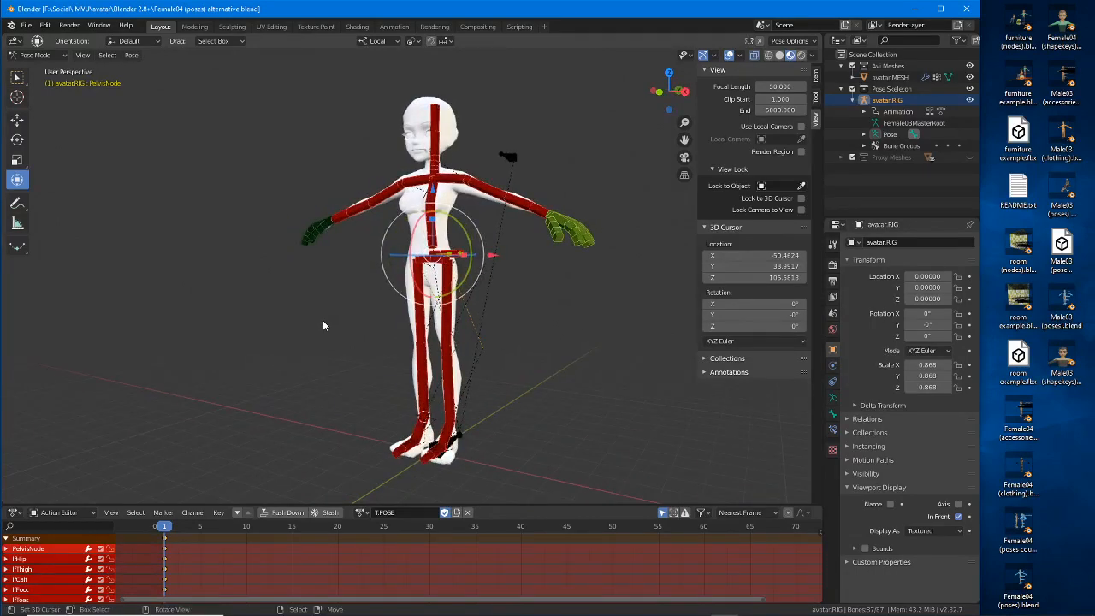
- Start appending data to the pose file and browse to the F:\Social\IMVU\furniture\Blender 2.8+ folder
click(25, 25)
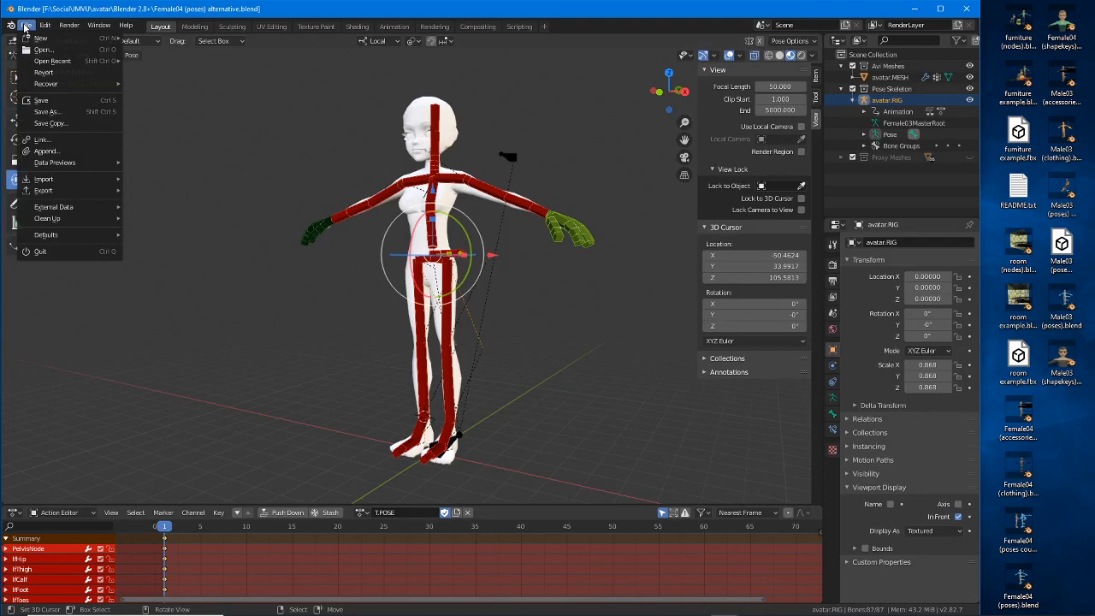
click(53, 150)
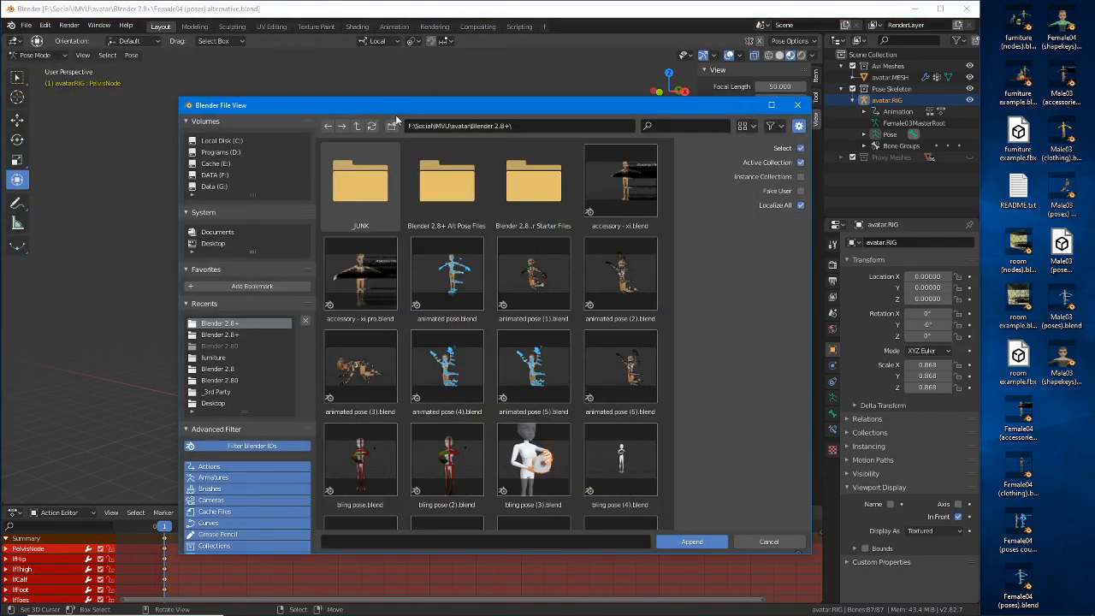
click(357, 126)
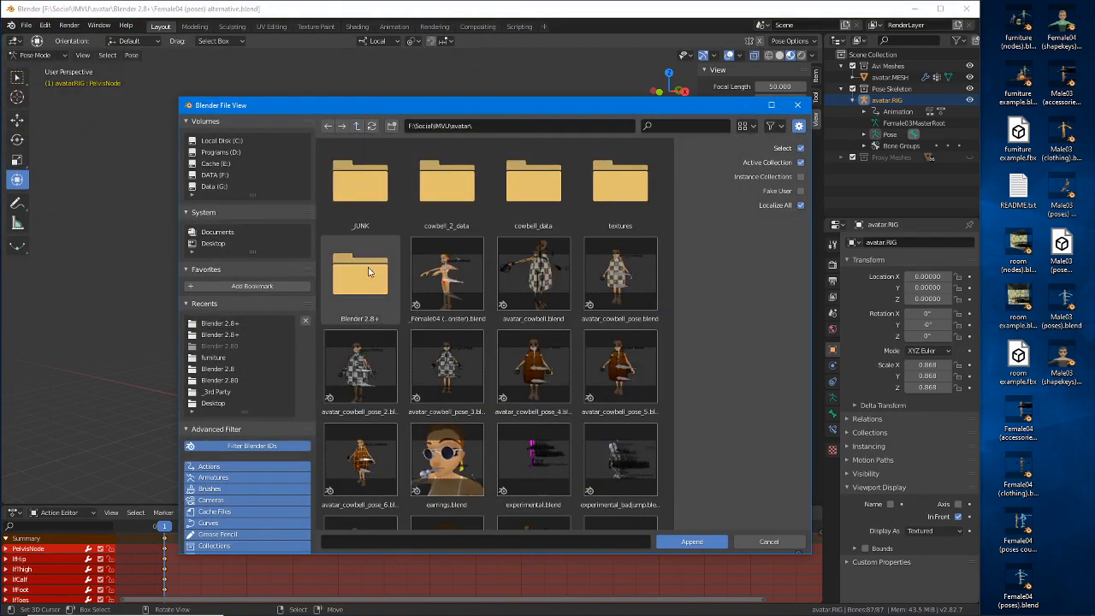
click(358, 126)
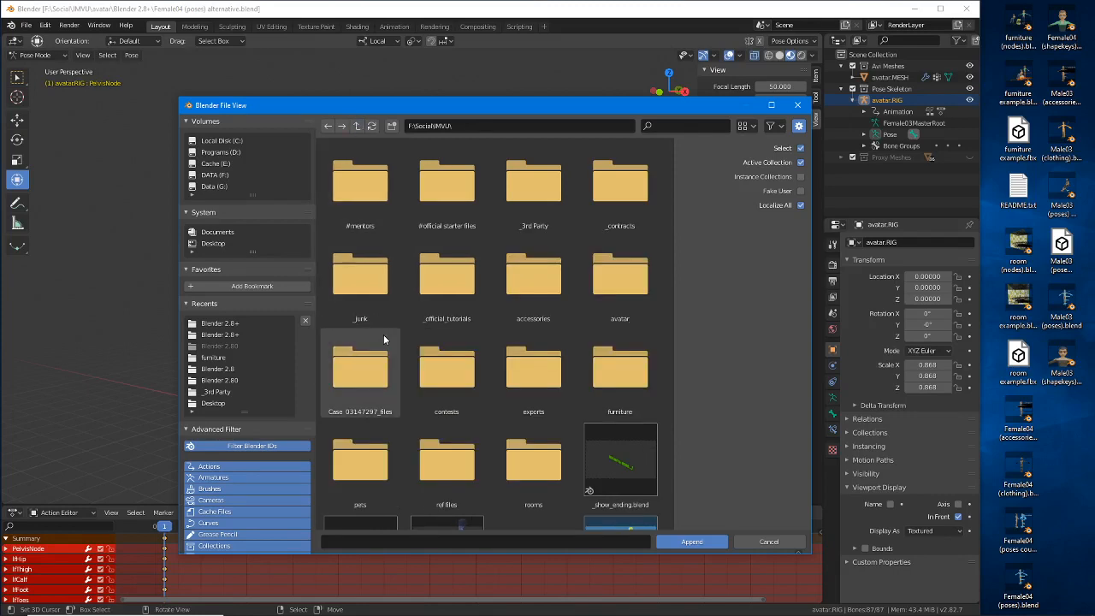
double_click(628, 374)
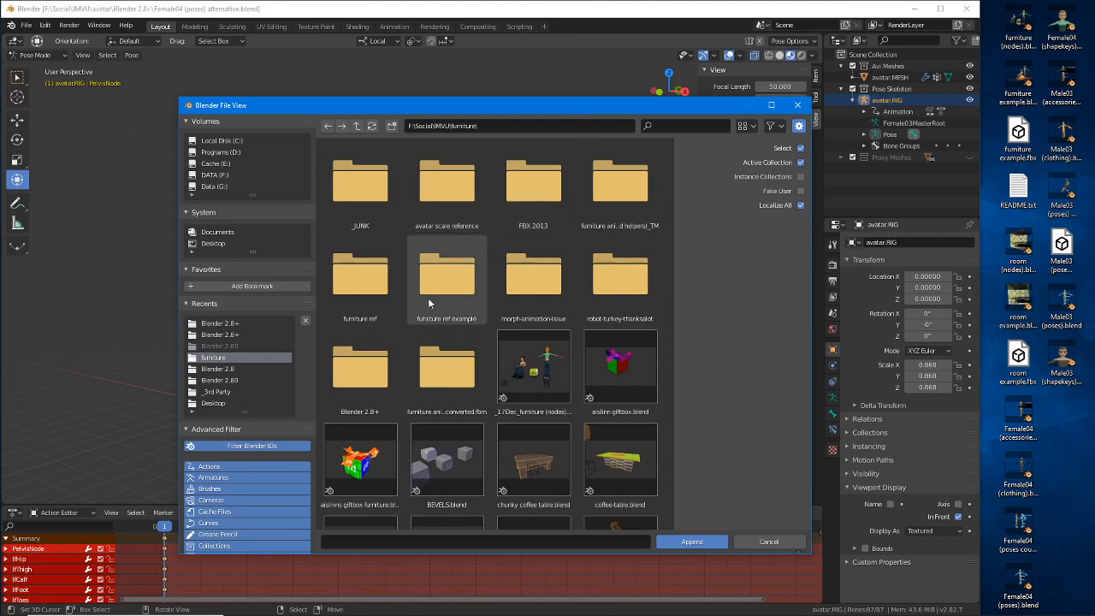
click(361, 375)
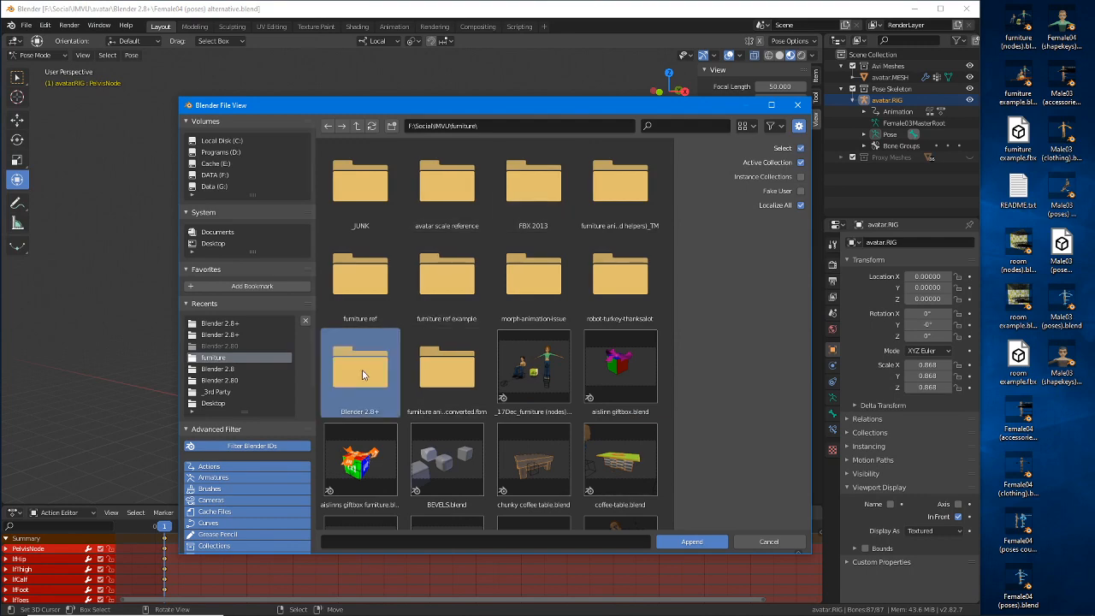
double_click(359, 373)
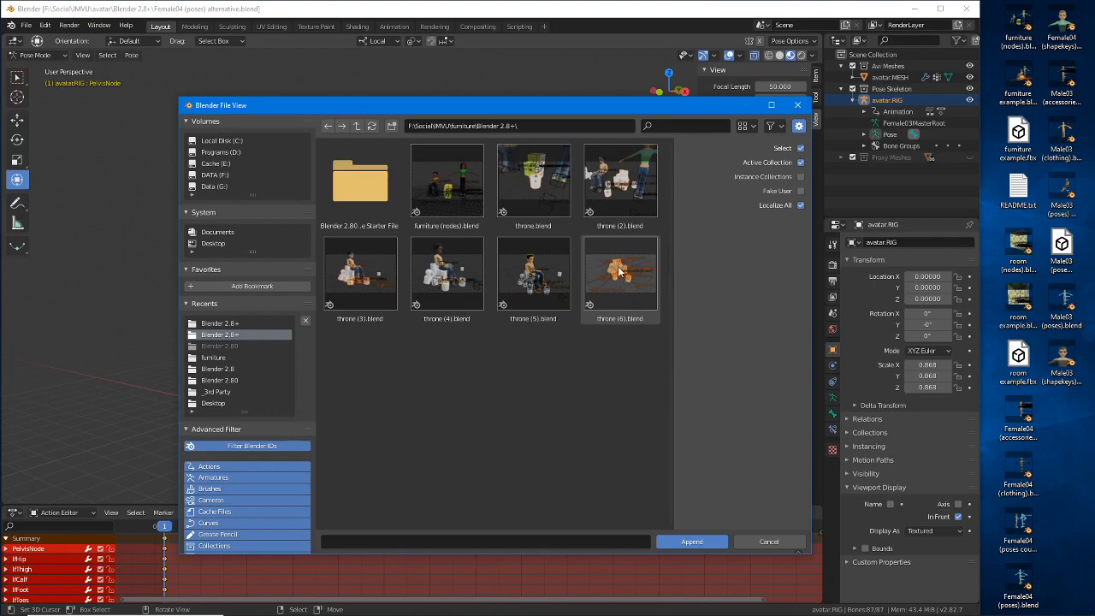
- Open the objects stored in throne (6).blend and select bogroll.MESH for appending
double_click(621, 272)
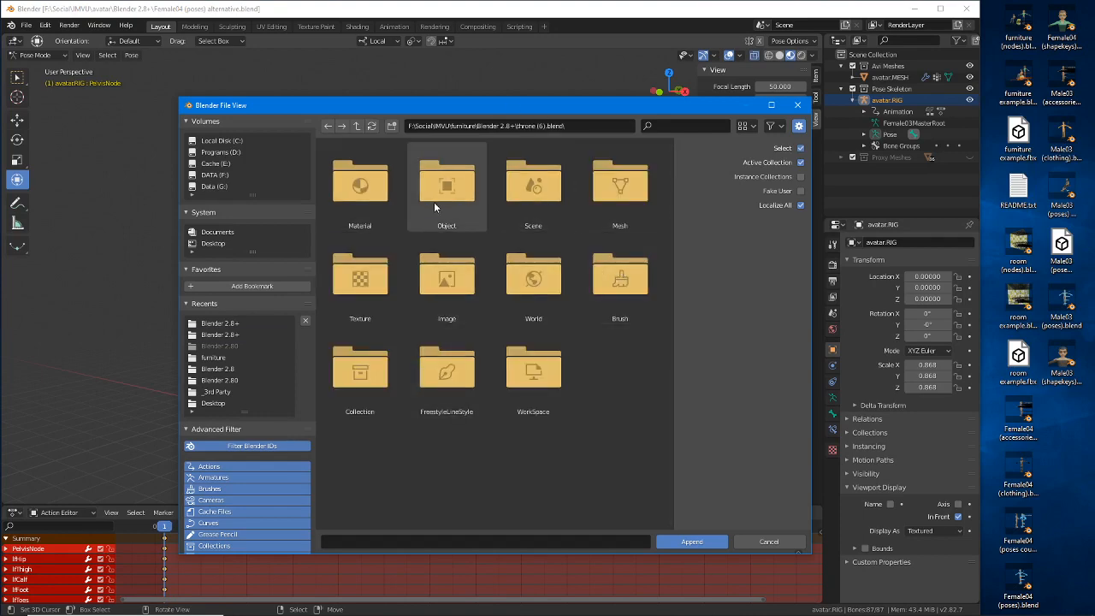
click(442, 178)
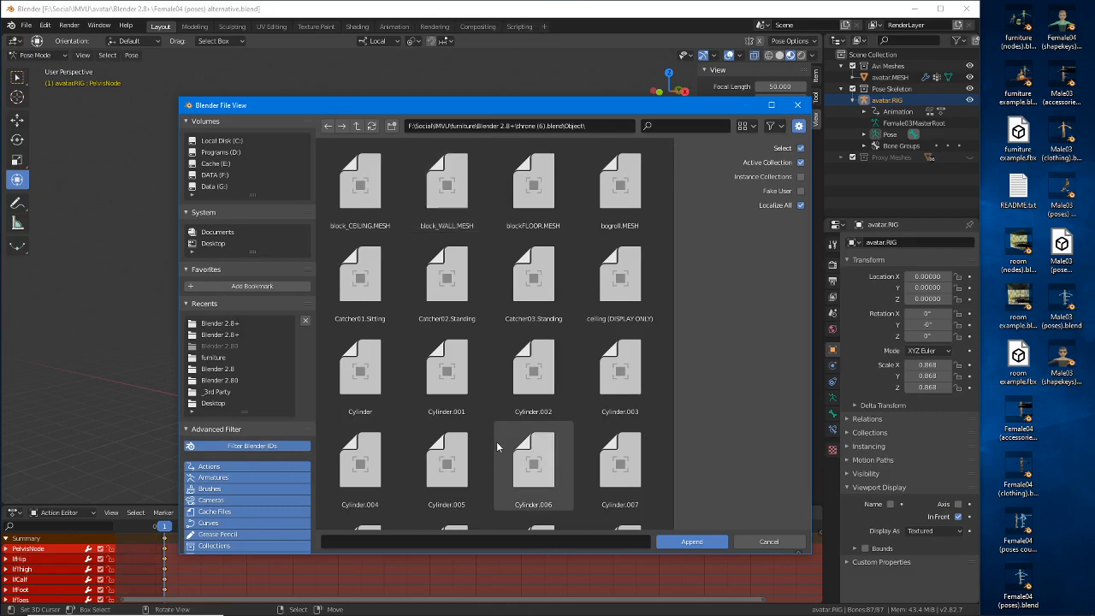
click(624, 191)
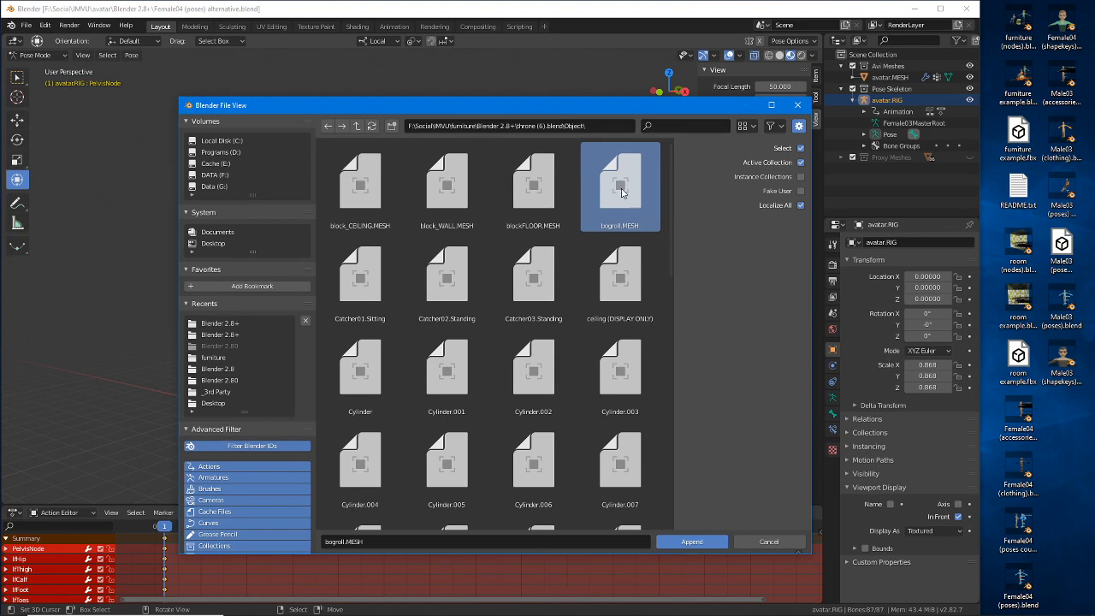
scroll(570, 333, down, 3)
scroll(570, 331, down, 10)
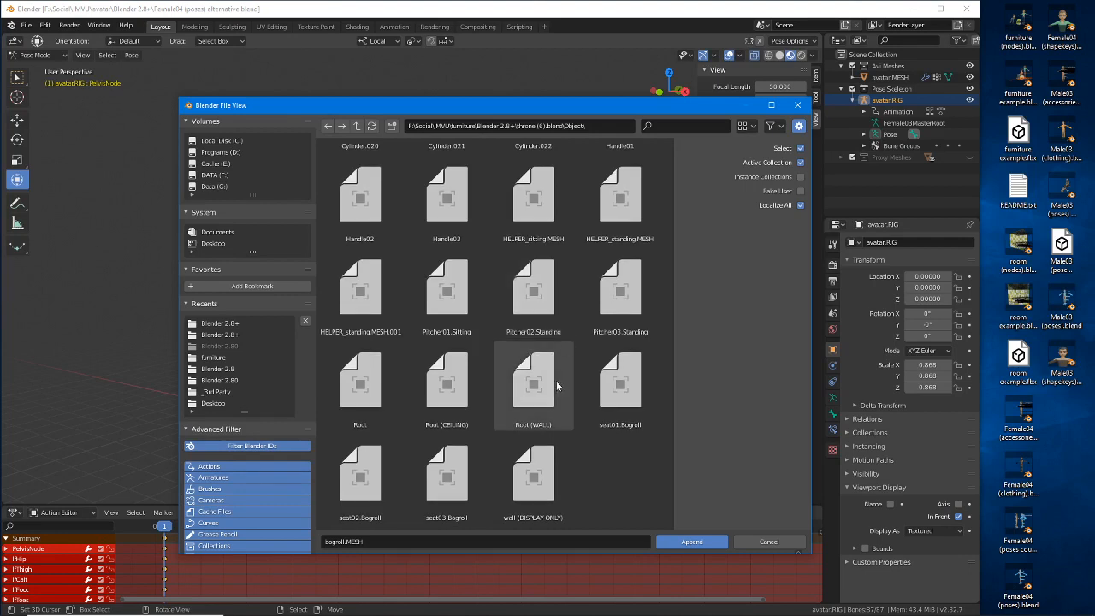
- Add seat01.Bogroll, seat02.Bogroll, seat03.Bogroll and Root to the selection and append everything to the pose file
click(626, 386)
shift+click(357, 473)
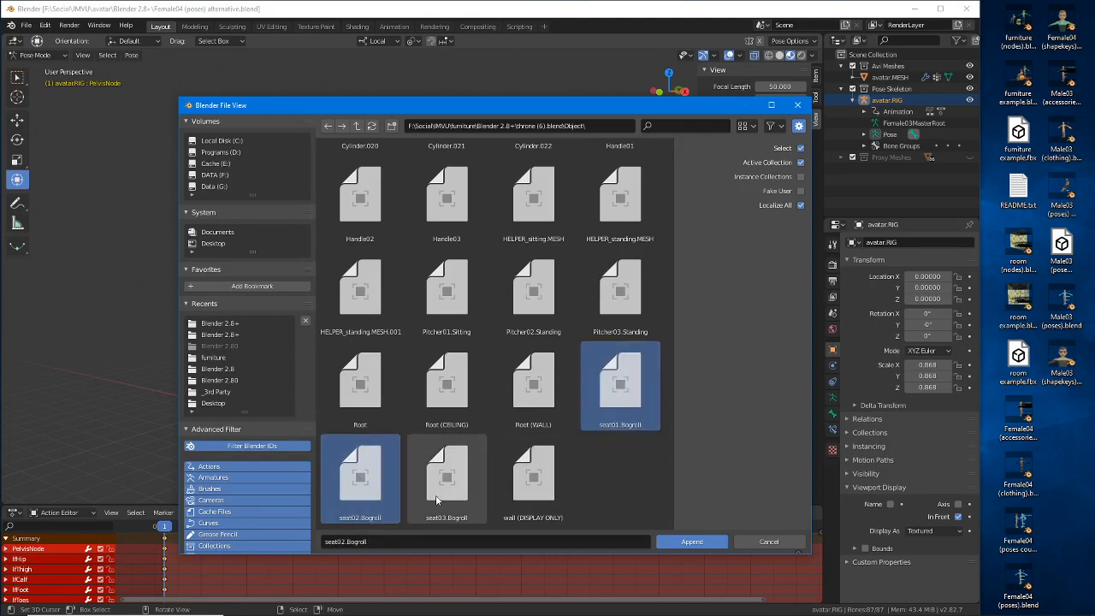
shift+click(453, 476)
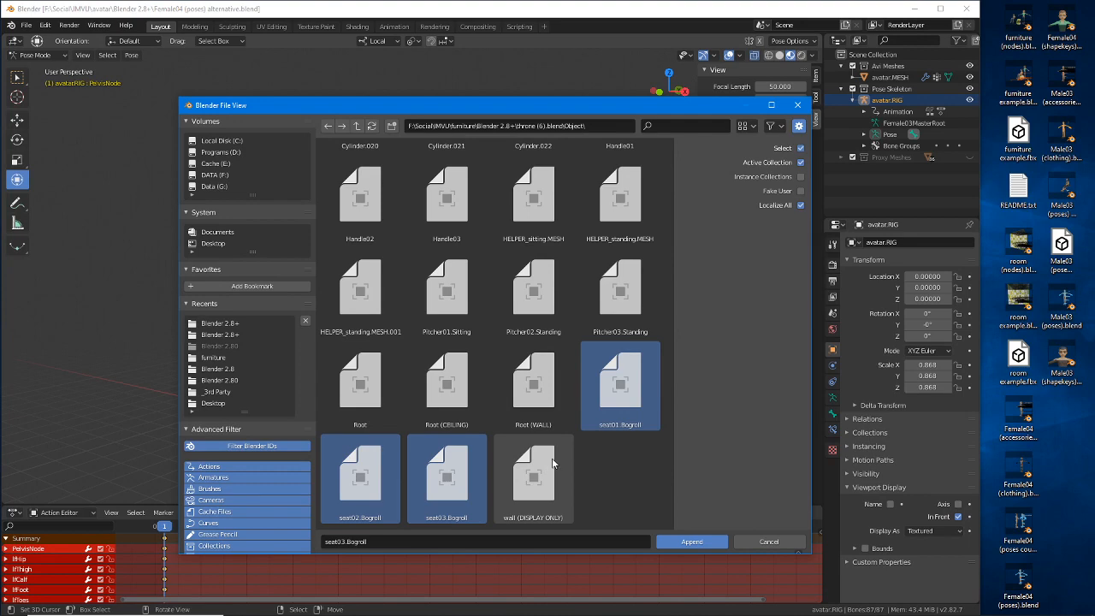
shift+click(357, 381)
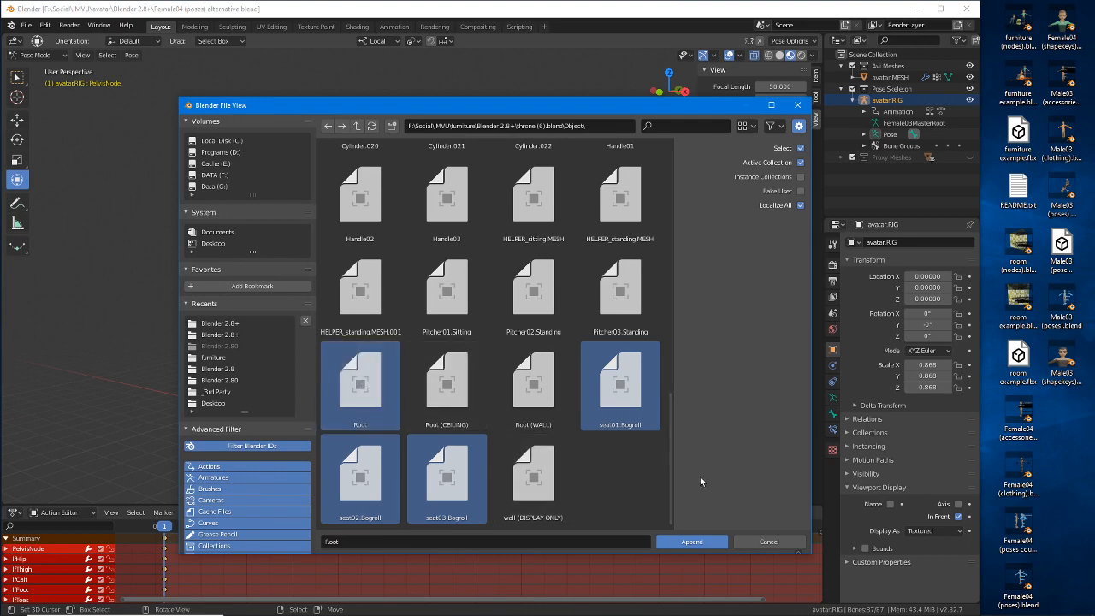
click(696, 544)
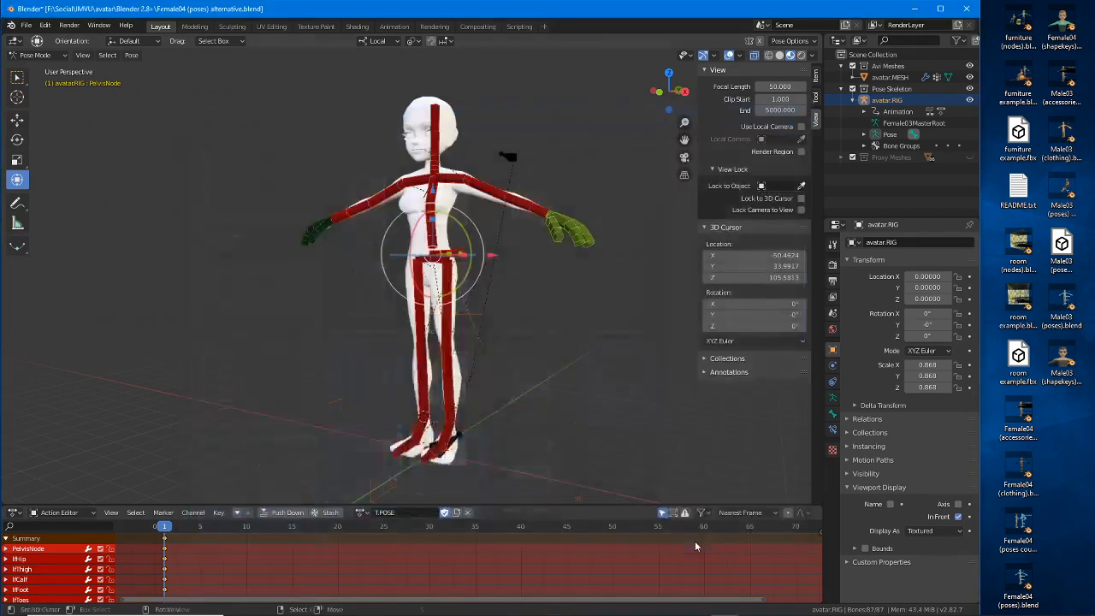
- Deselect all bones of the avatar rig standing among the appended toilet rolls
middle_drag(371, 342, 455, 363)
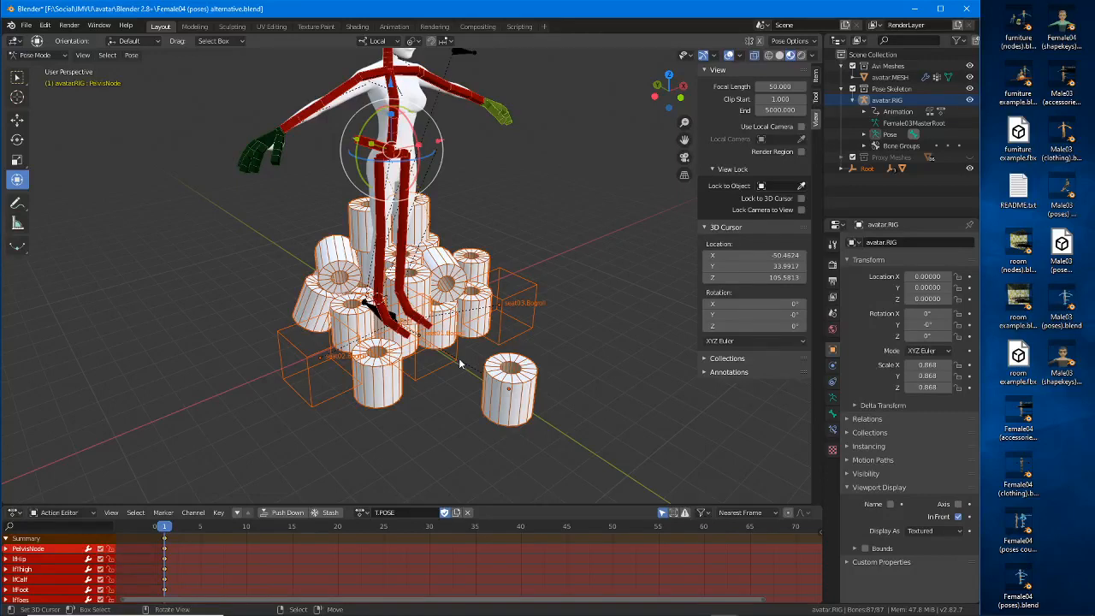
click(324, 402)
middle_drag(336, 388, 305, 127)
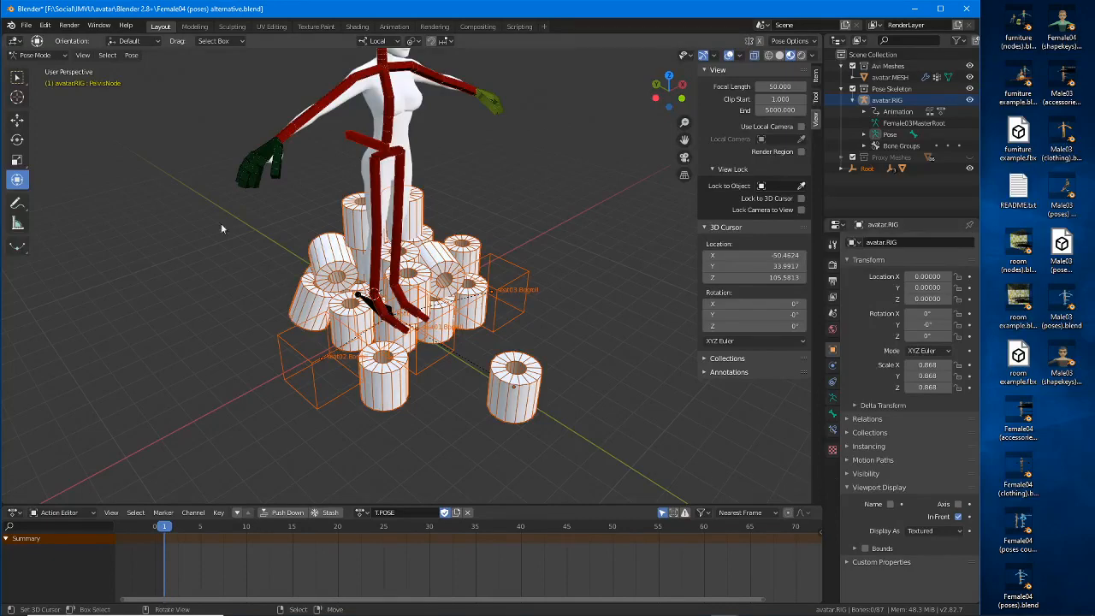
- Save the scene as TP throne seat pose (3).blend in the avatar's Blender 2.8+ folder
click(26, 25)
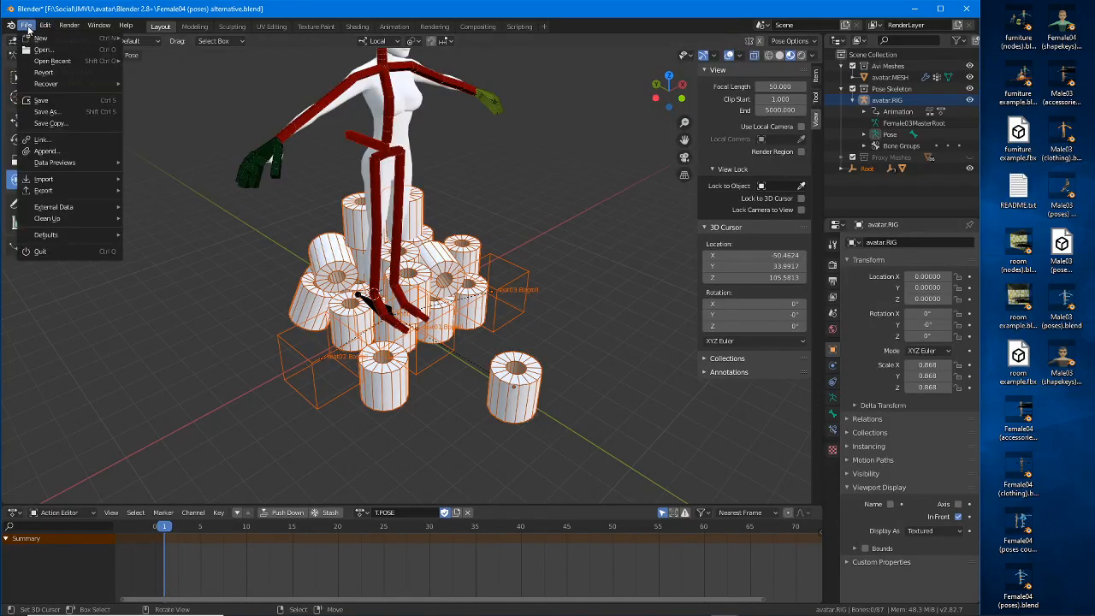
click(60, 112)
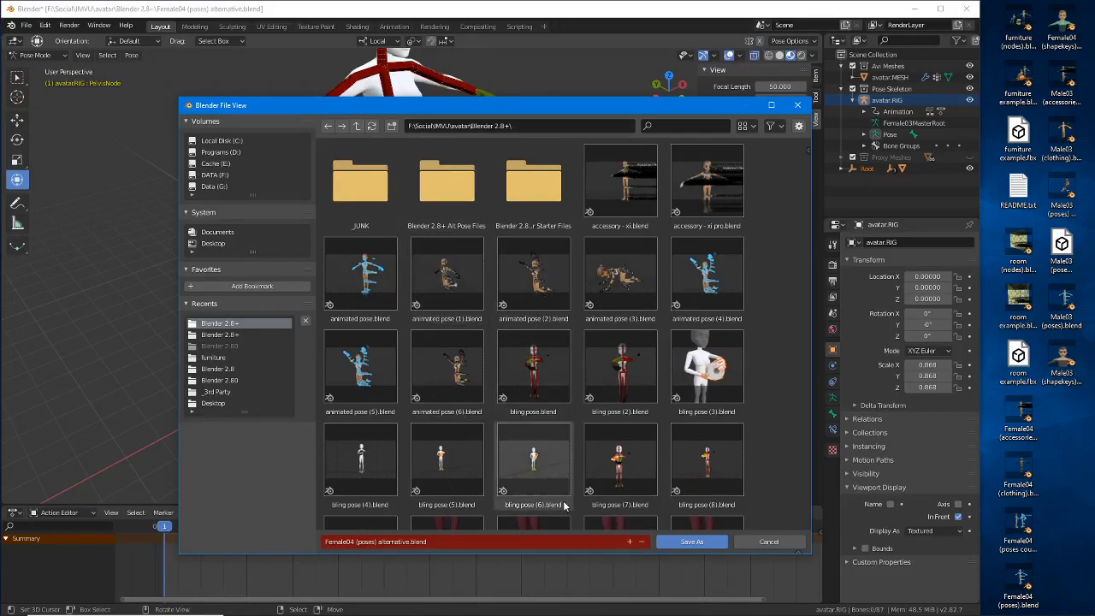
scroll(528, 409, down, 5)
scroll(527, 408, down, 15)
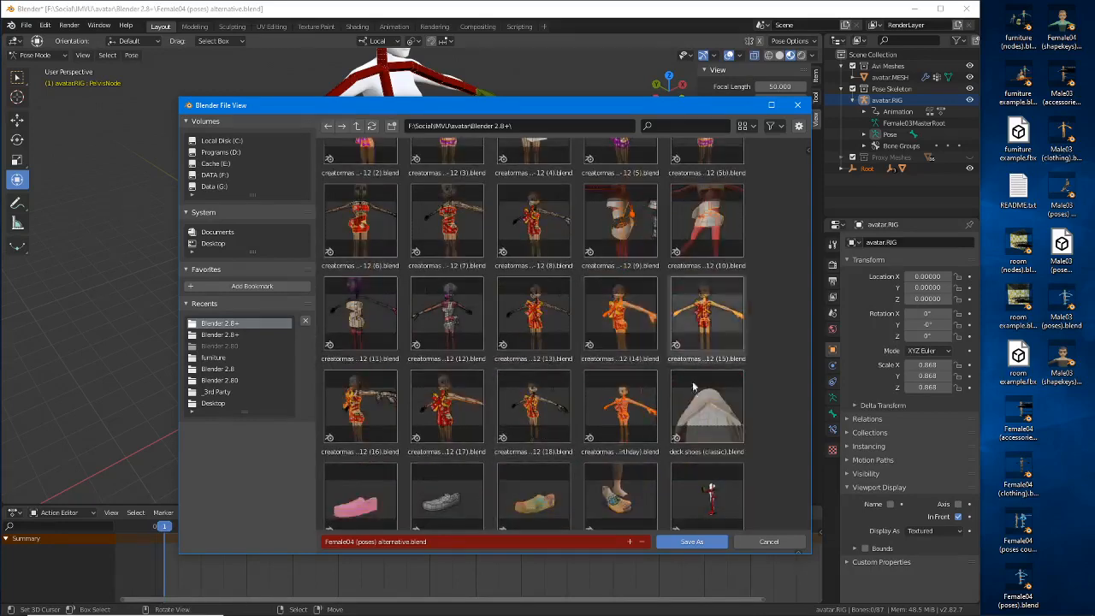
drag(807, 312, 791, 532)
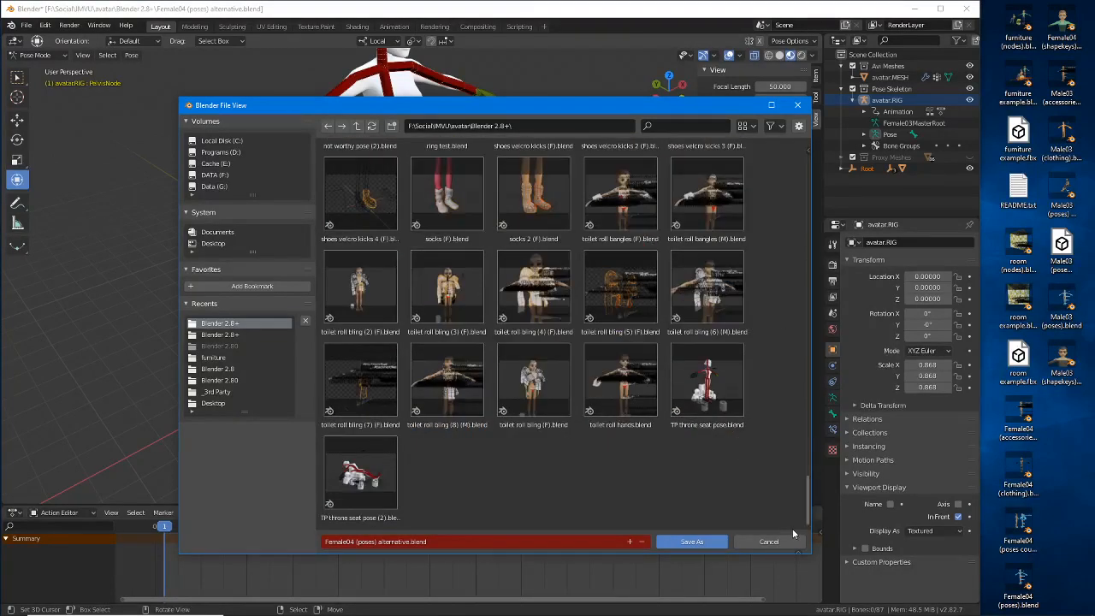
click(366, 494)
click(386, 541)
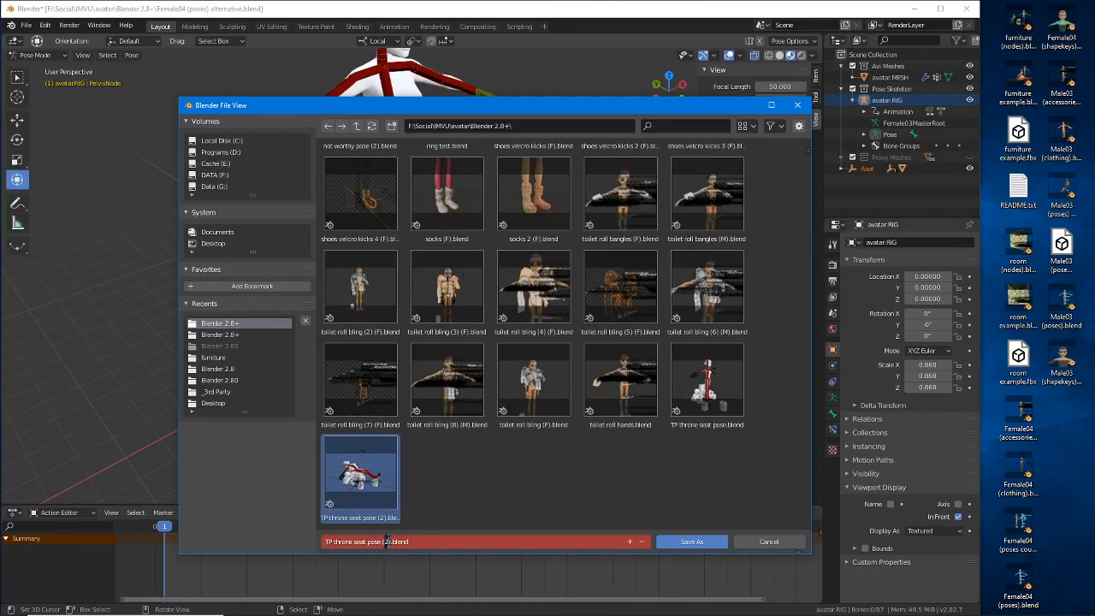
key(BackSpace)
text(3)
key(Return)
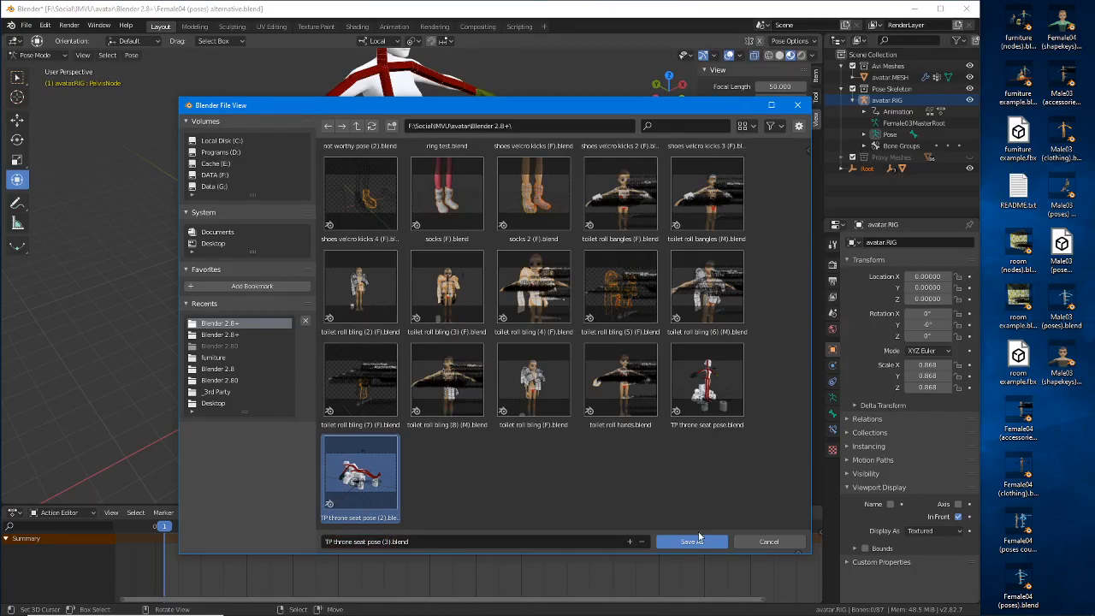
click(700, 542)
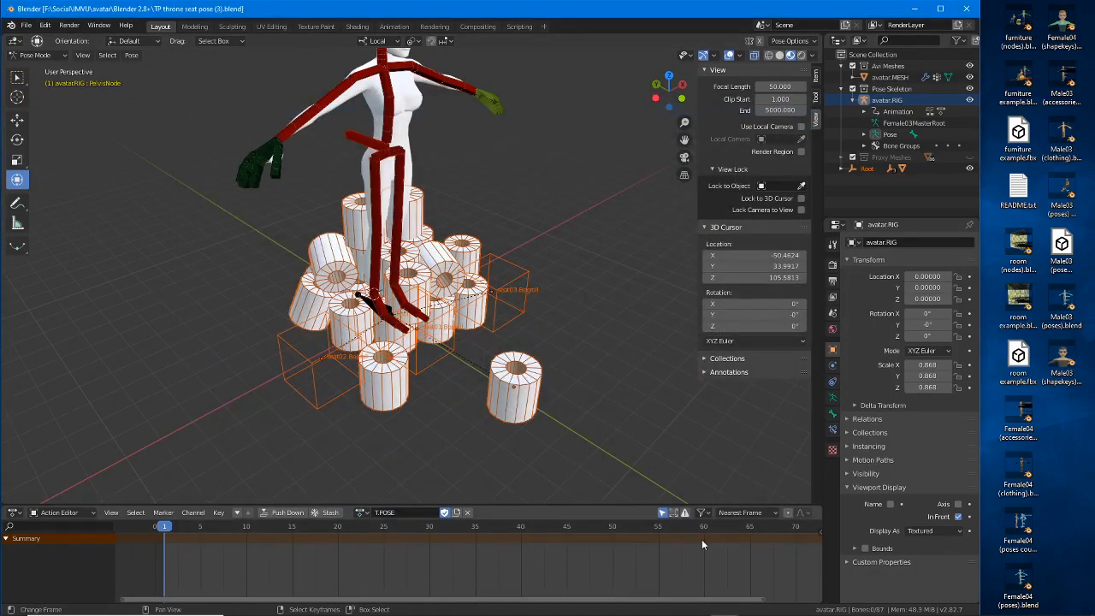
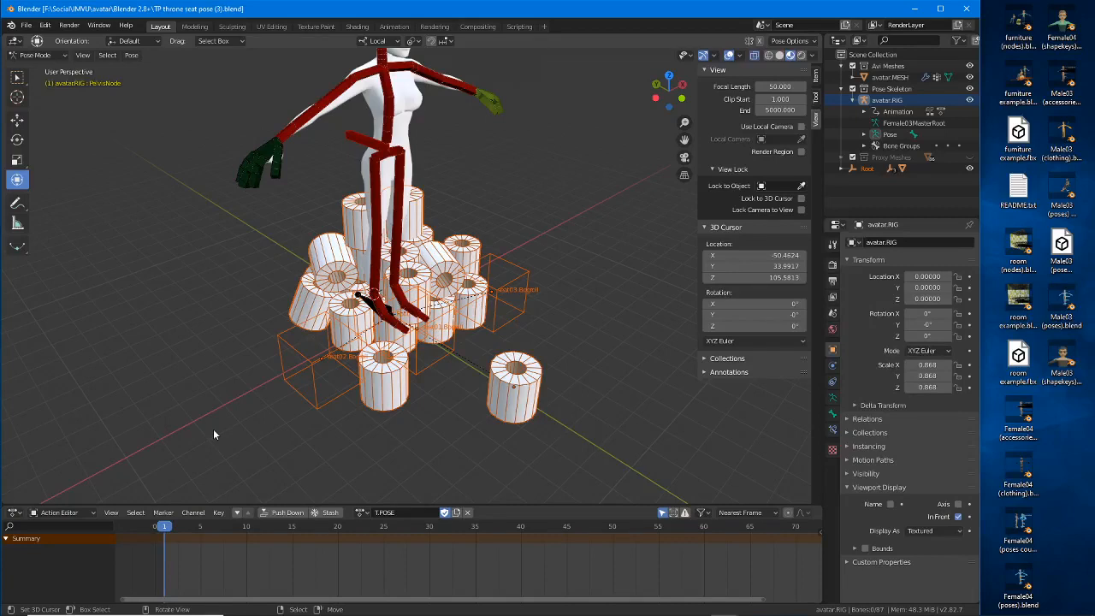
- Activate the Move tool and place the 3D cursor in the empty space beside the avatar's legs
middle_drag(291, 256, 295, 363)
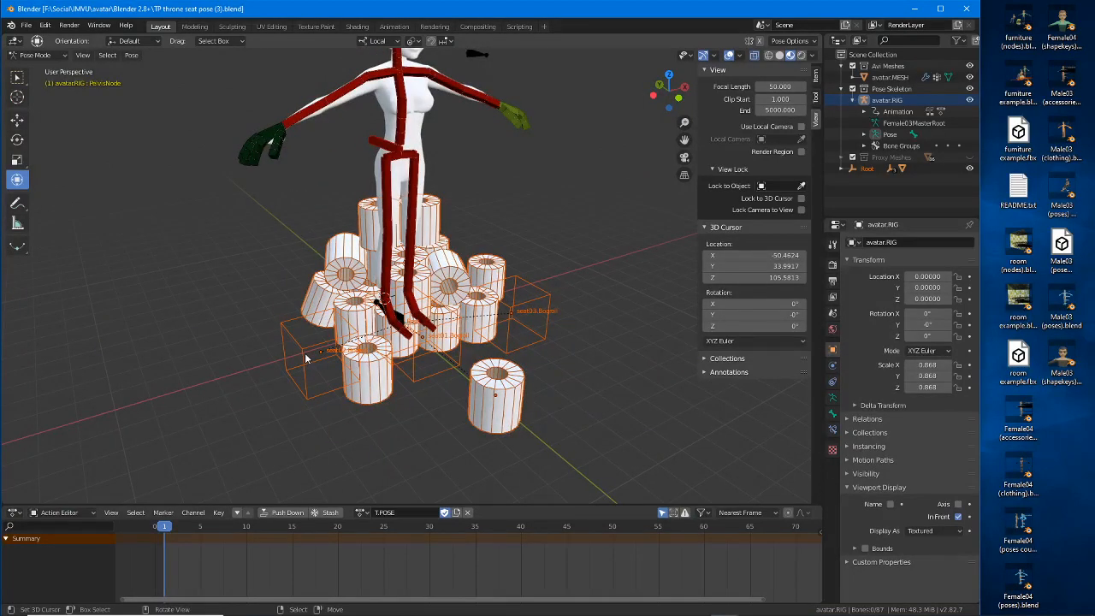
click(17, 120)
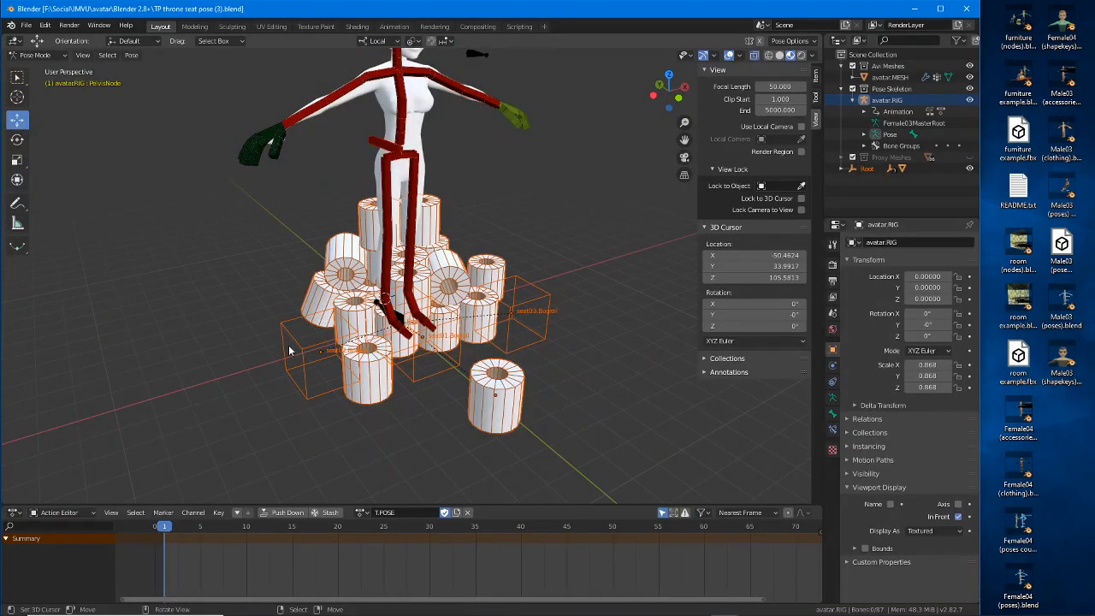
middle_drag(293, 335, 342, 376)
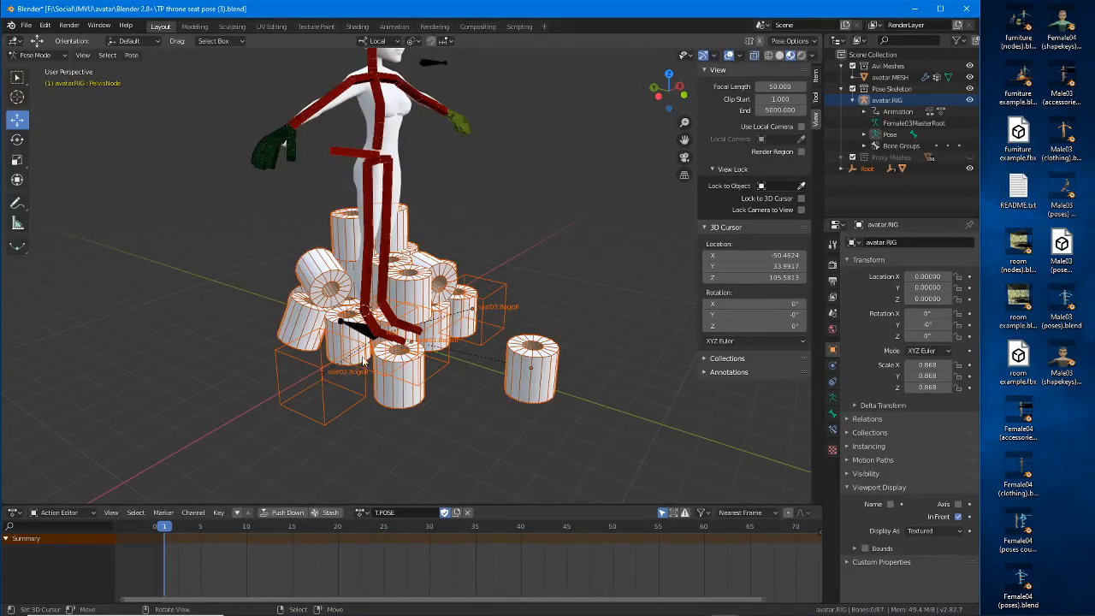
middle_drag(365, 360, 321, 366)
middle_drag(523, 383, 585, 321)
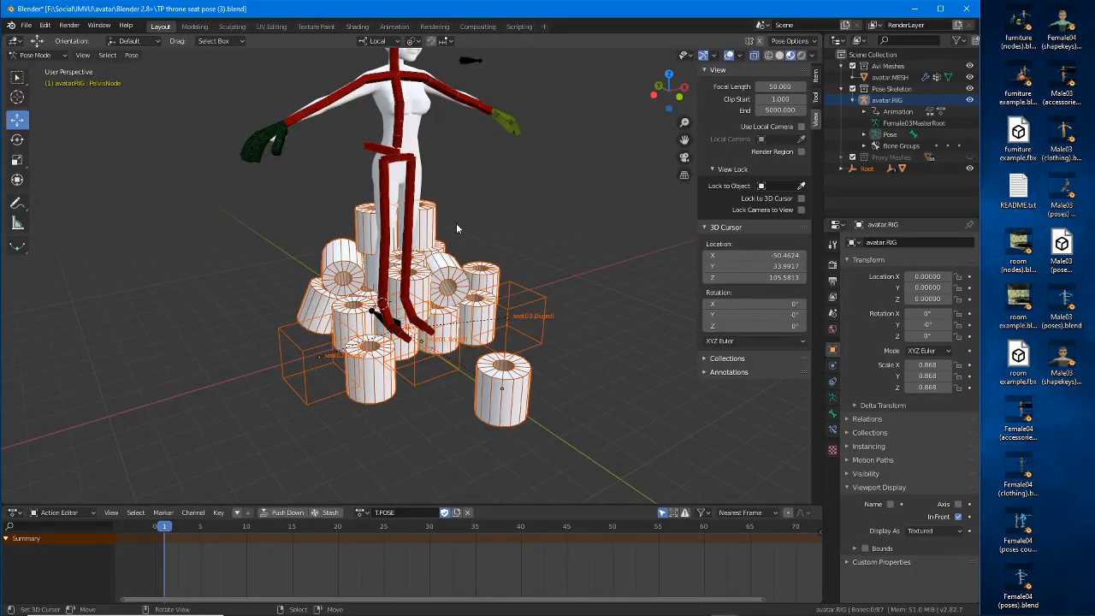
middle_drag(280, 183, 282, 225)
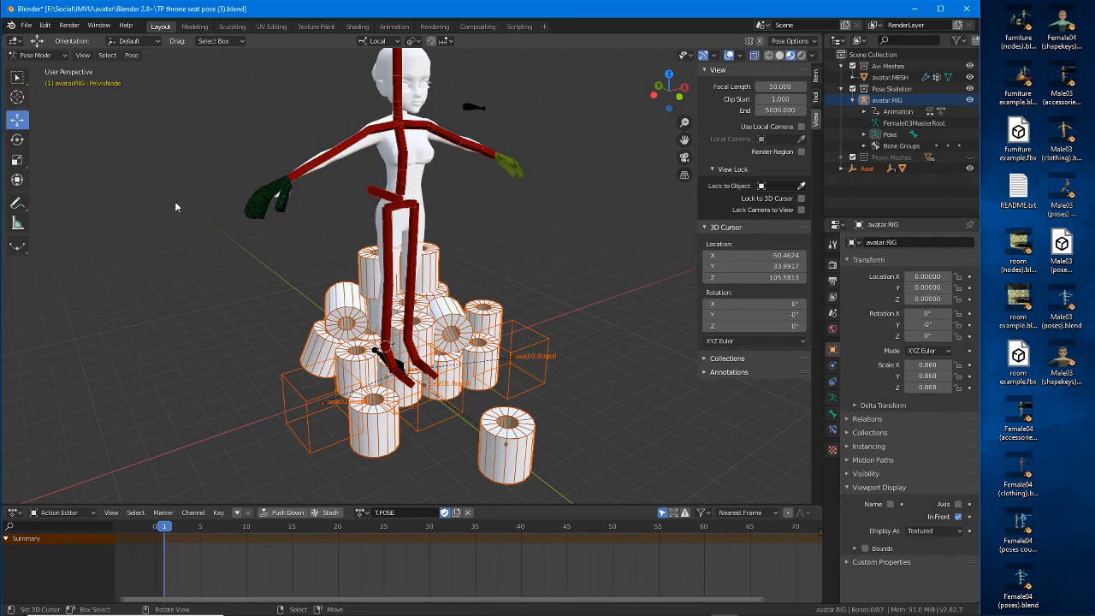
shift+right_click(561, 295)
shift+right_click(478, 279)
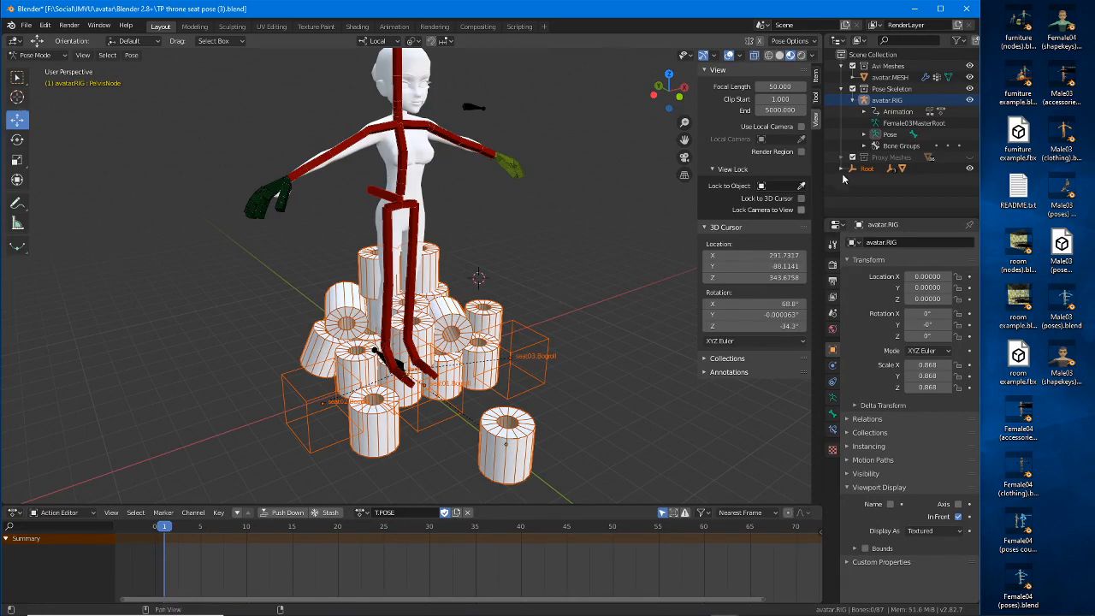
- Hide and reshow avatar.RIG, the Avi Meshes collection and the Root node to clear Root's selection
key(ctrl+Tab)
click(969, 100)
click(972, 101)
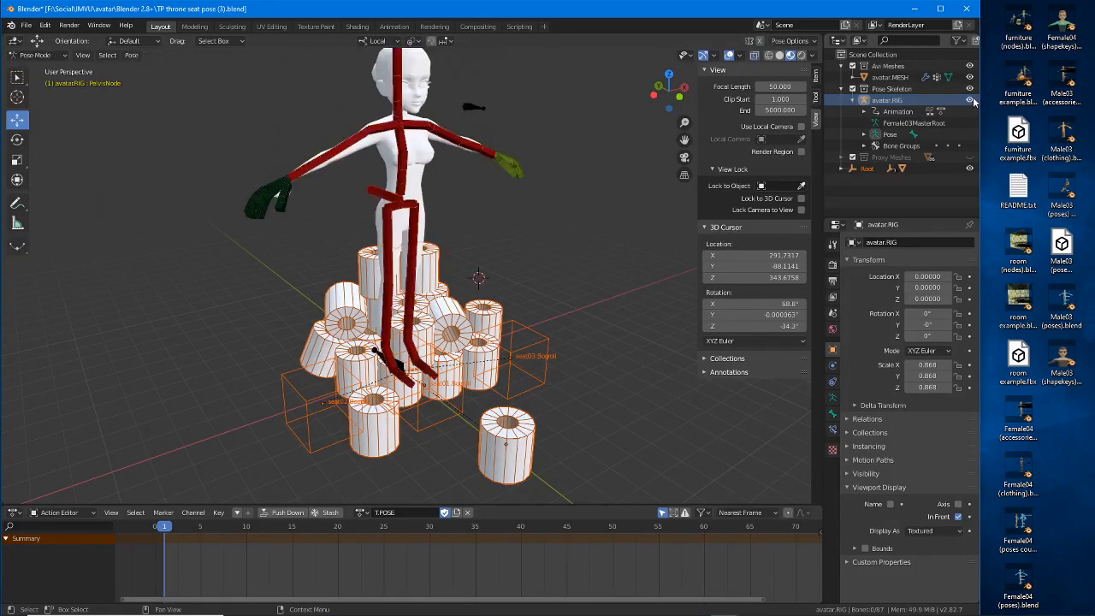
click(969, 67)
click(970, 67)
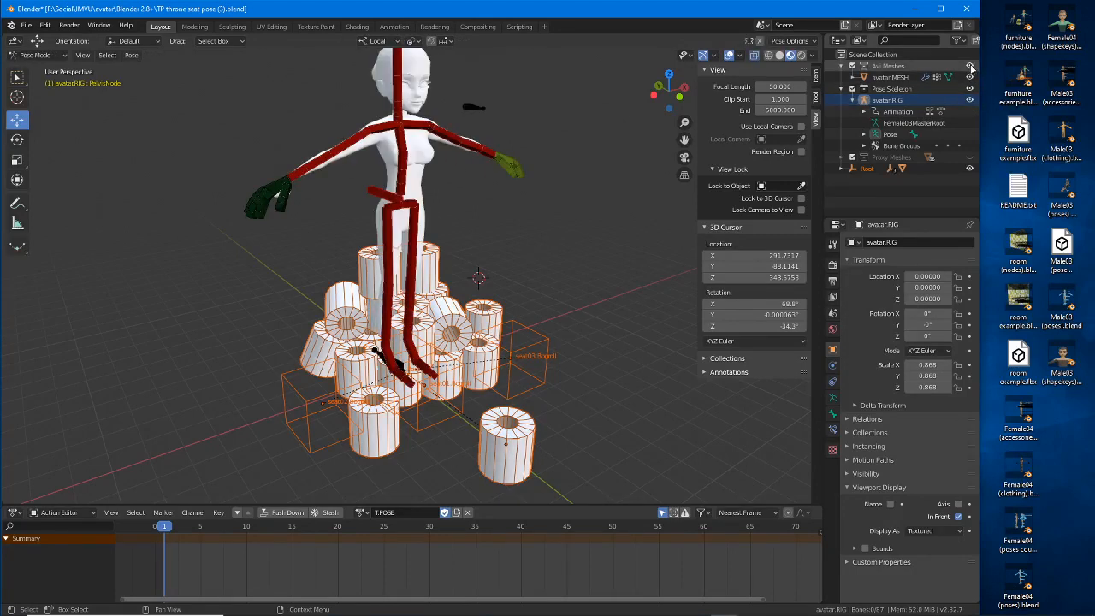
click(969, 168)
click(969, 169)
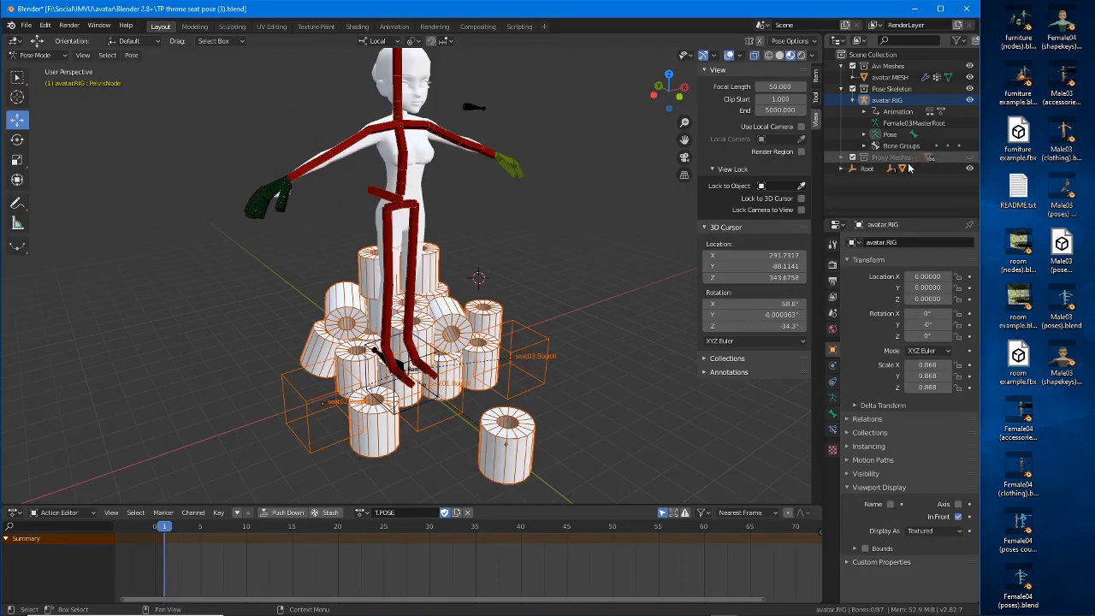
middle_drag(438, 357, 474, 358)
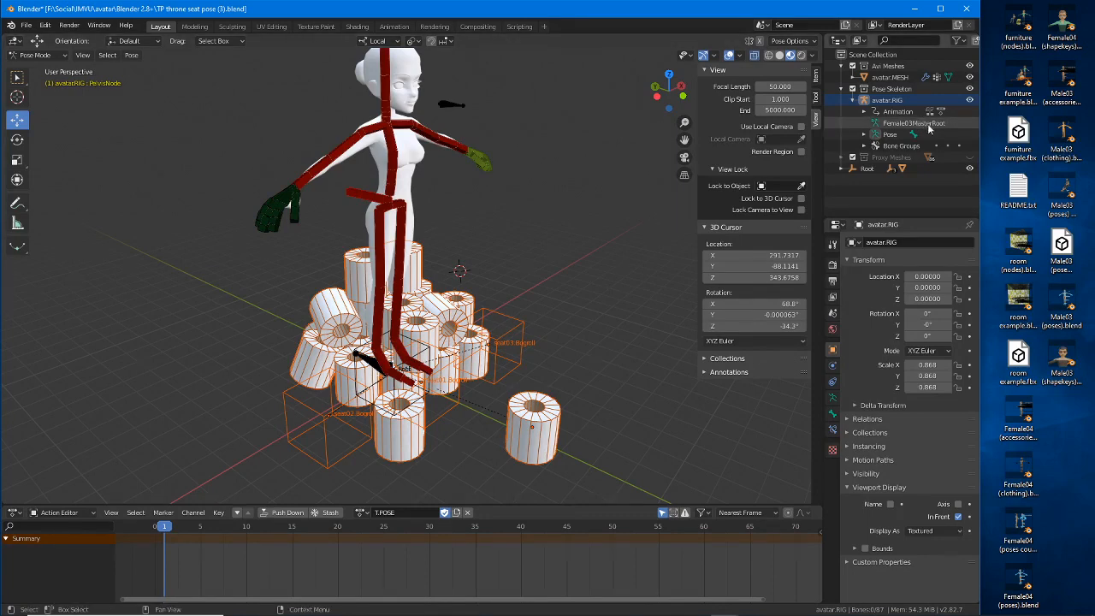
click(969, 101)
click(969, 100)
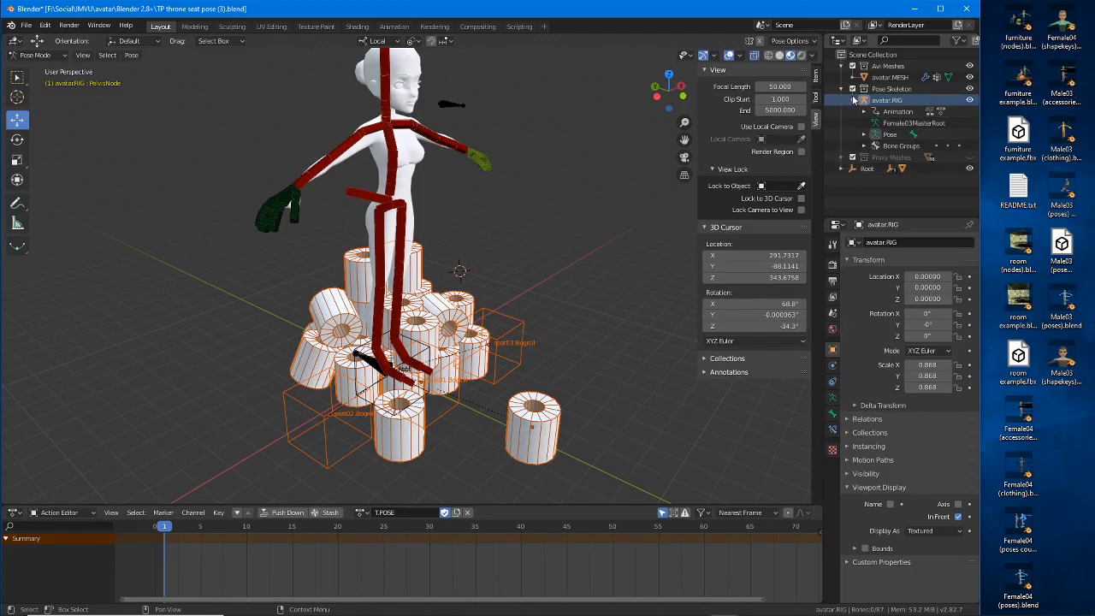
- Expand Root and deselect bogroll.MESH, seat01.Bogroll, seat02.Bogroll and seat03.Bogroll by hiding and reshowing each one
click(841, 168)
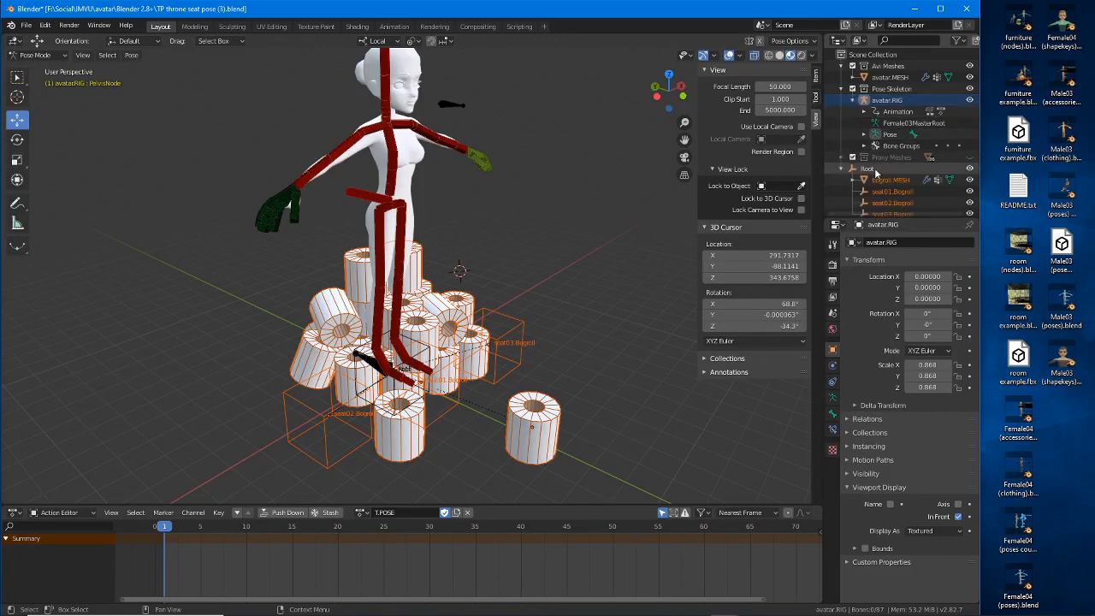
scroll(925, 164, down, 1)
click(969, 171)
click(969, 171)
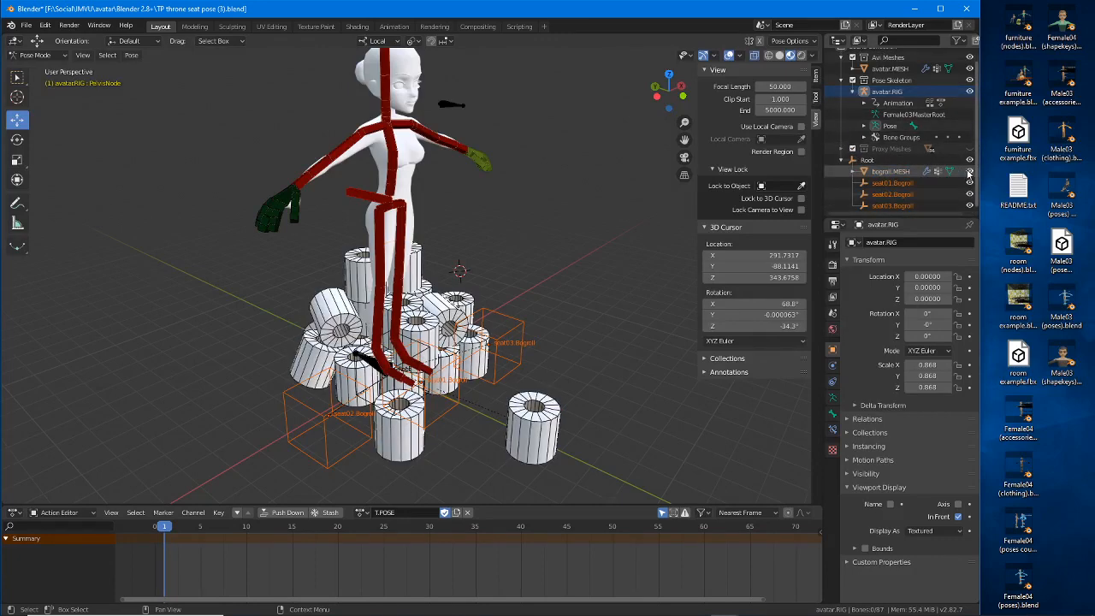
click(969, 182)
click(969, 182)
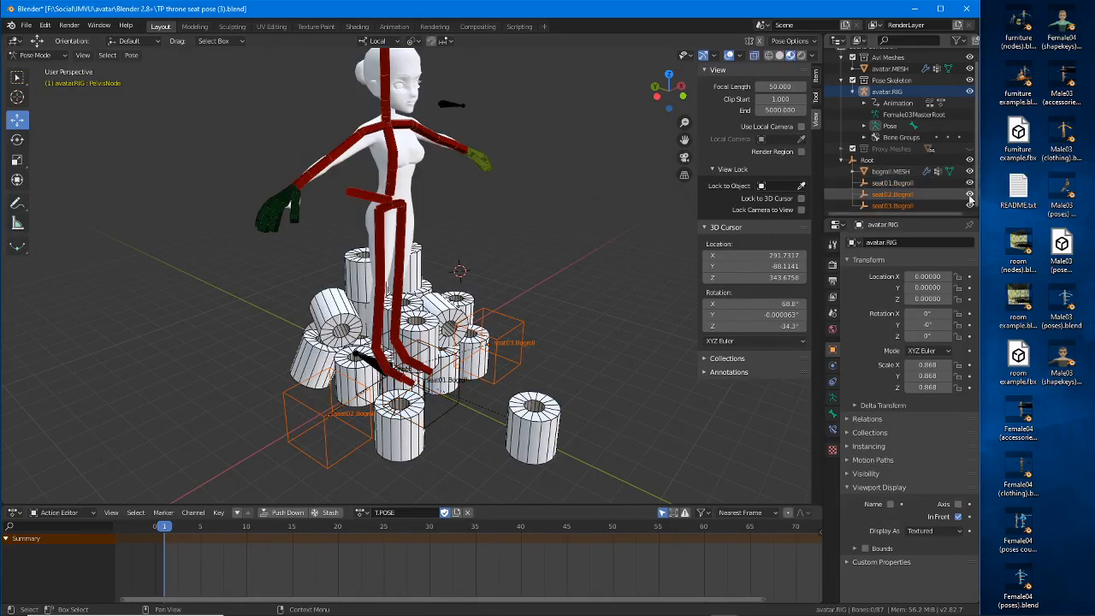
click(969, 194)
click(969, 205)
click(969, 194)
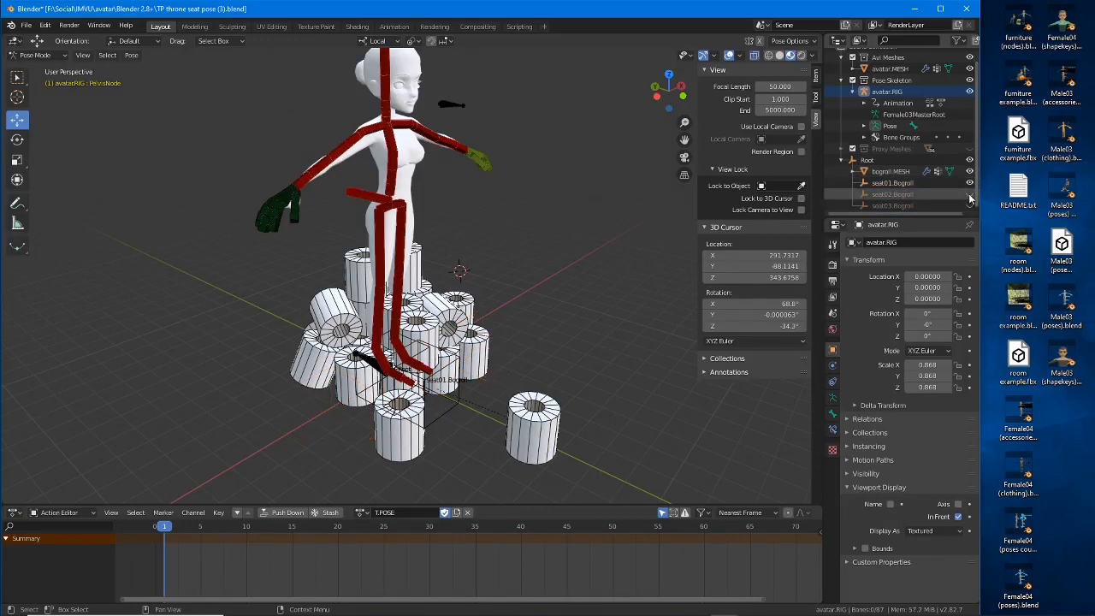
click(969, 205)
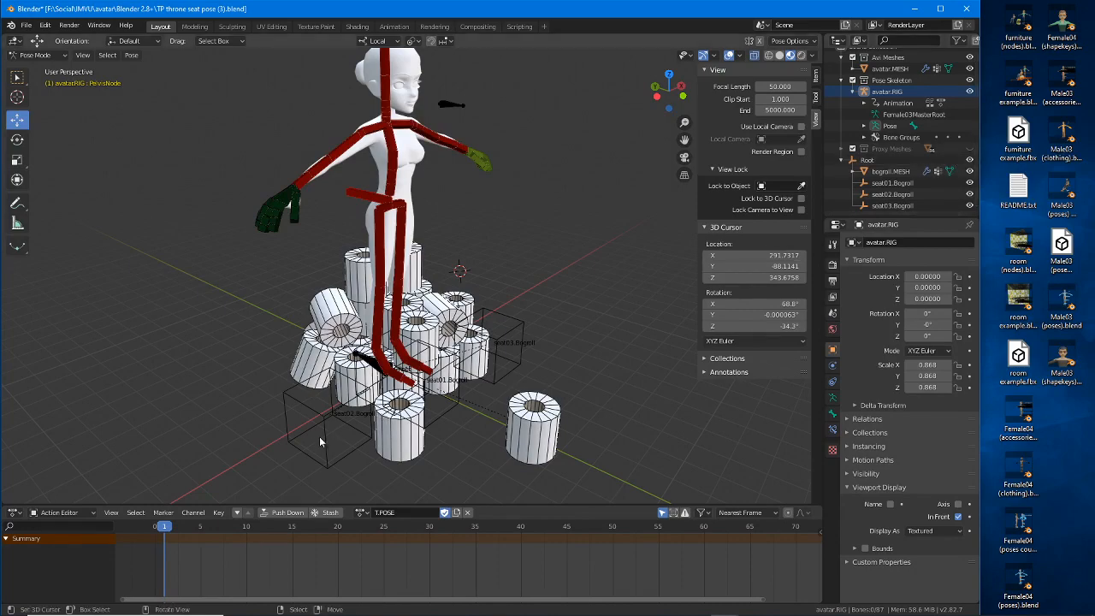
- Save the pose file and reload TP throne seat pose (3).blend from the recent files
middle_drag(532, 392, 395, 346)
key(ctrl+s)
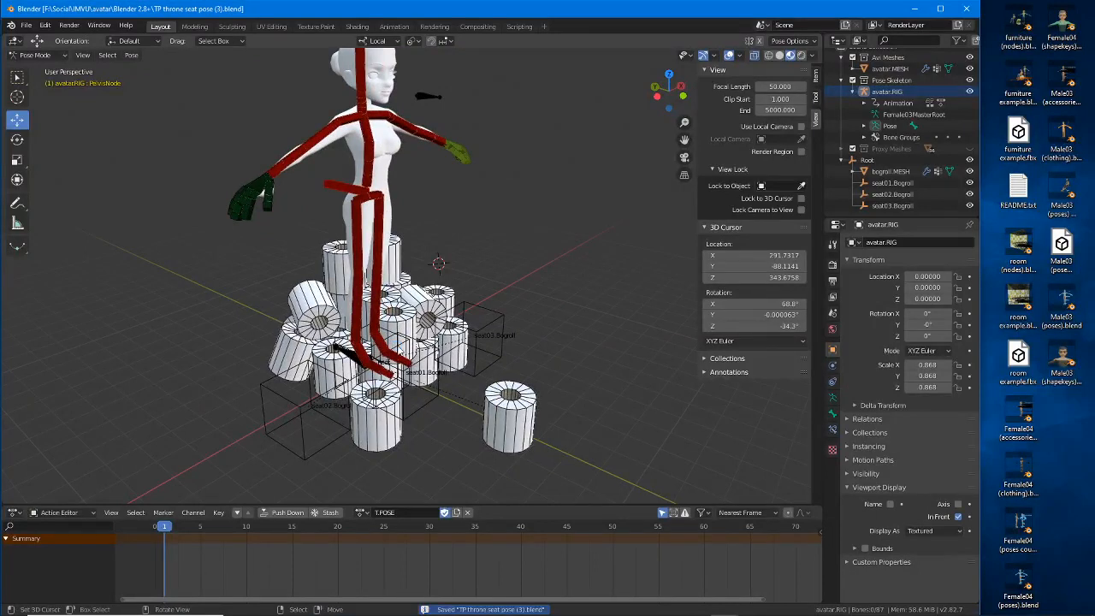
click(27, 26)
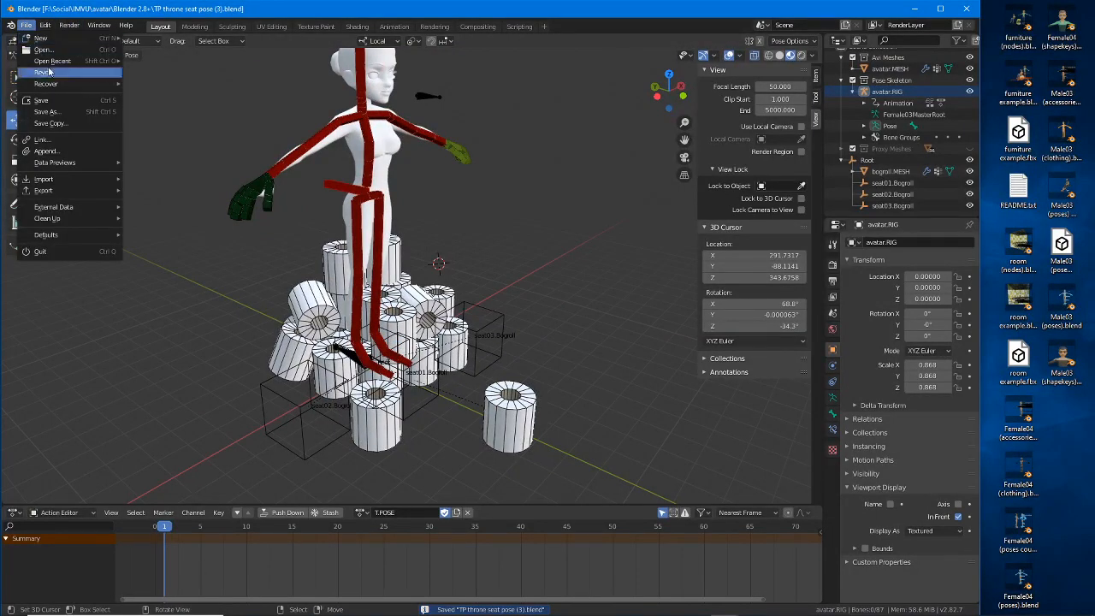
mouse_move(53, 62)
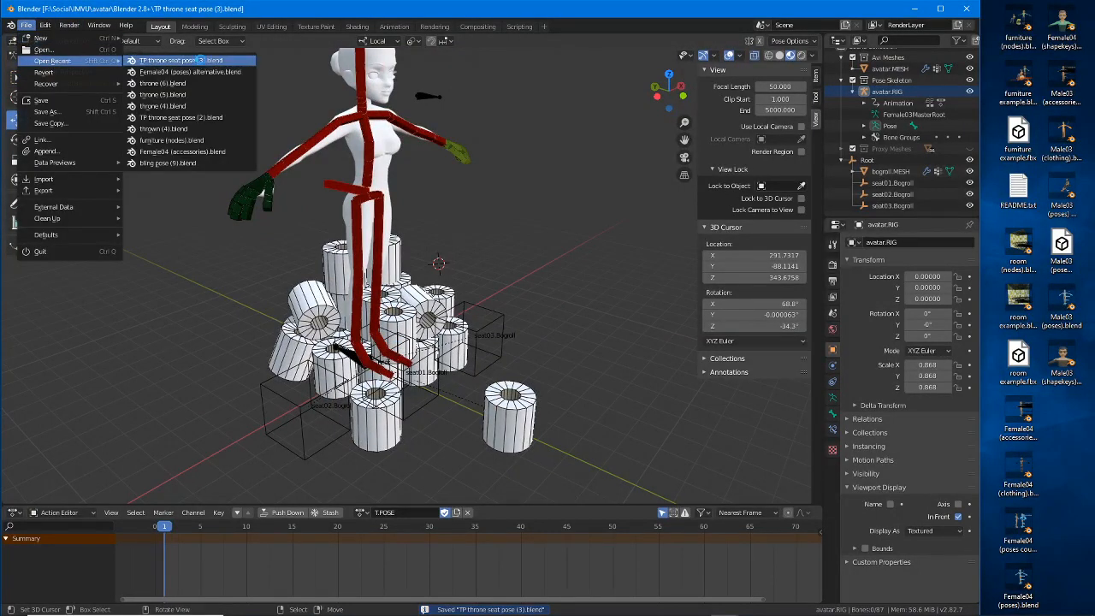
click(200, 61)
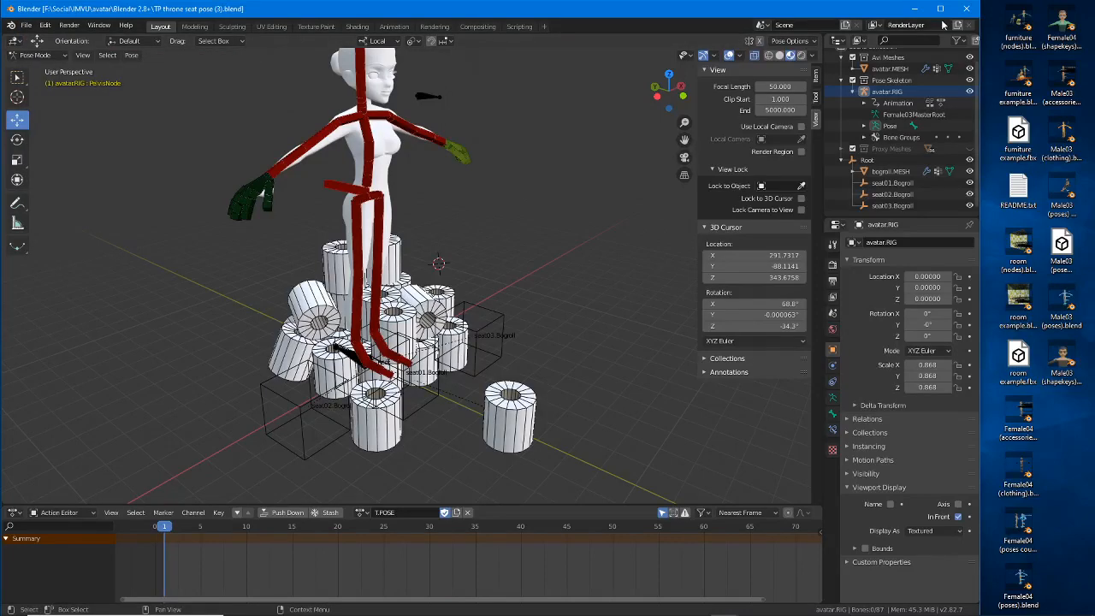
- Restart Blender 2.82a and reopen the recent file TP throne seat pose (3).blend
click(965, 8)
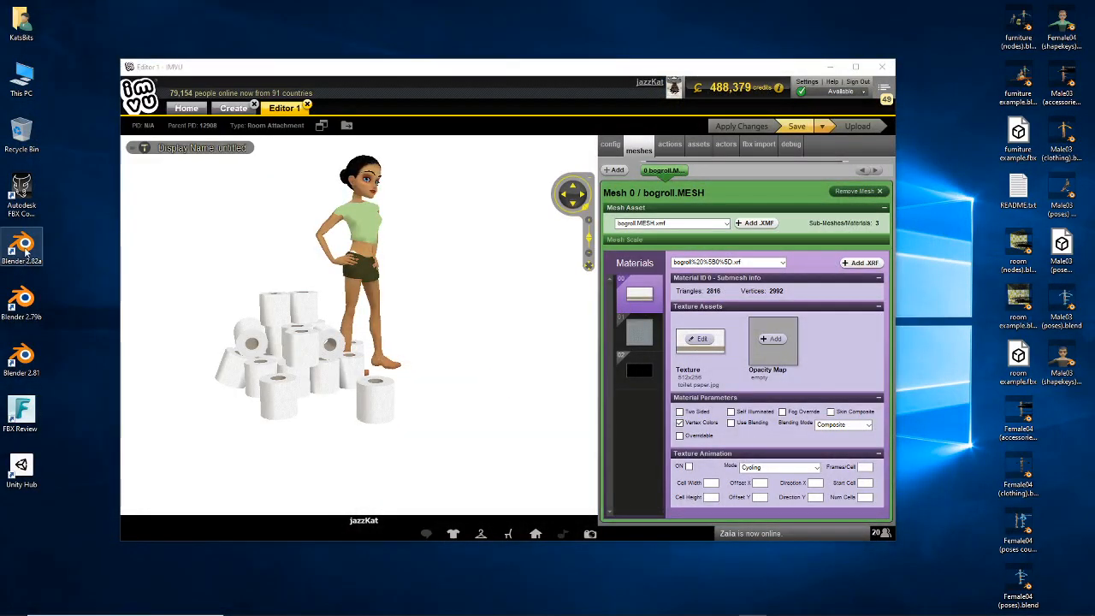
double_click(24, 250)
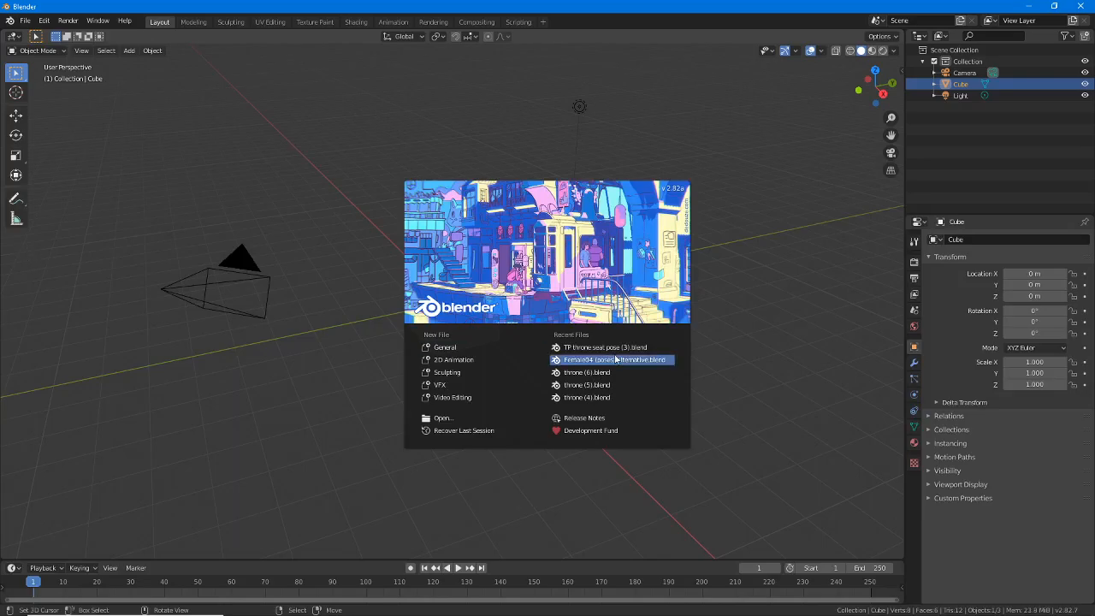
click(619, 347)
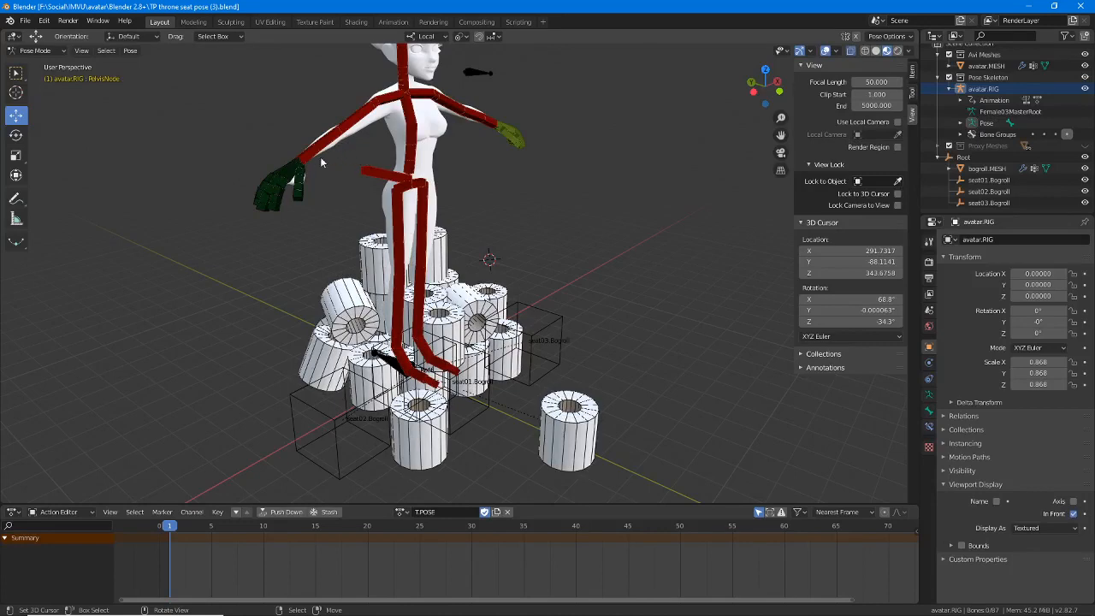
- Check the individual seat nodes around the toilet roll pile in Object Mode, ending with avatar.RIG back in Pose Mode
key(ctrl+Tab)
middle_drag(375, 310, 362, 310)
click(365, 307)
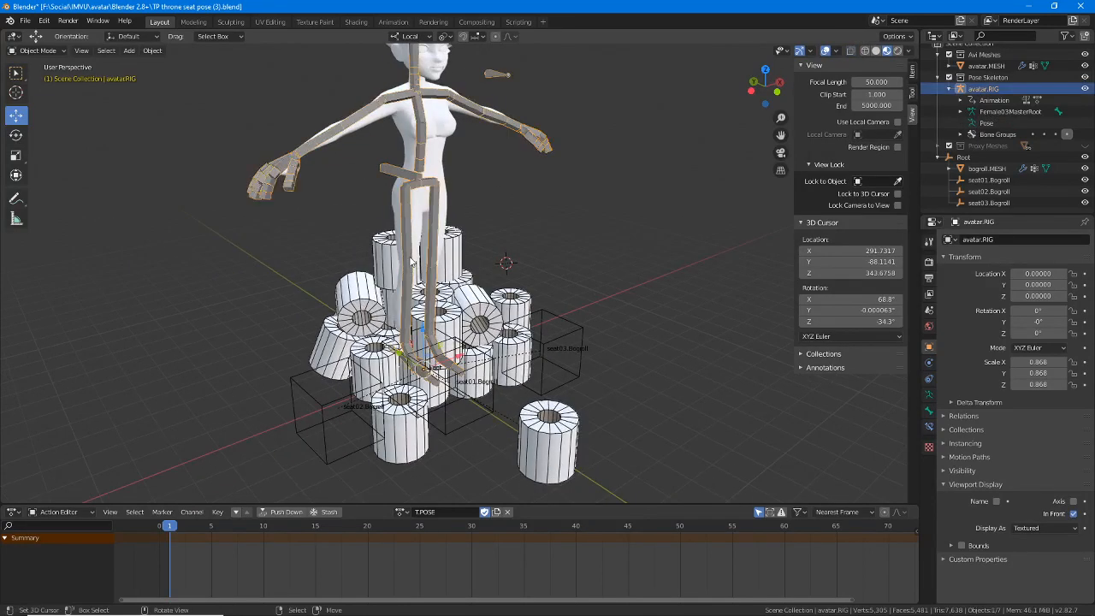
click(353, 317)
click(314, 397)
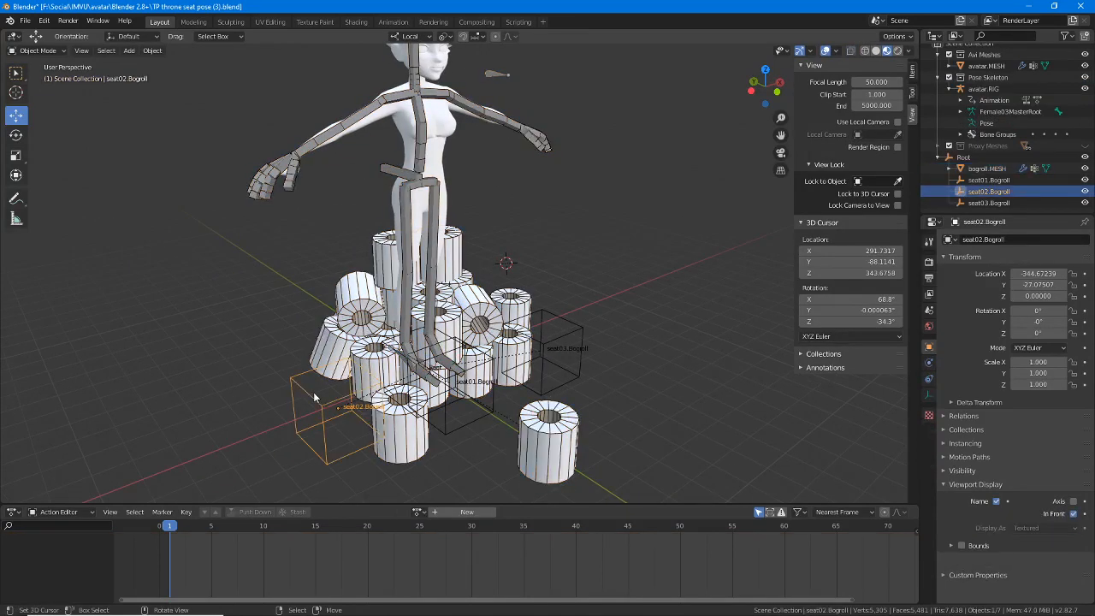
click(392, 422)
click(564, 344)
middle_drag(565, 344, 385, 223)
click(291, 177)
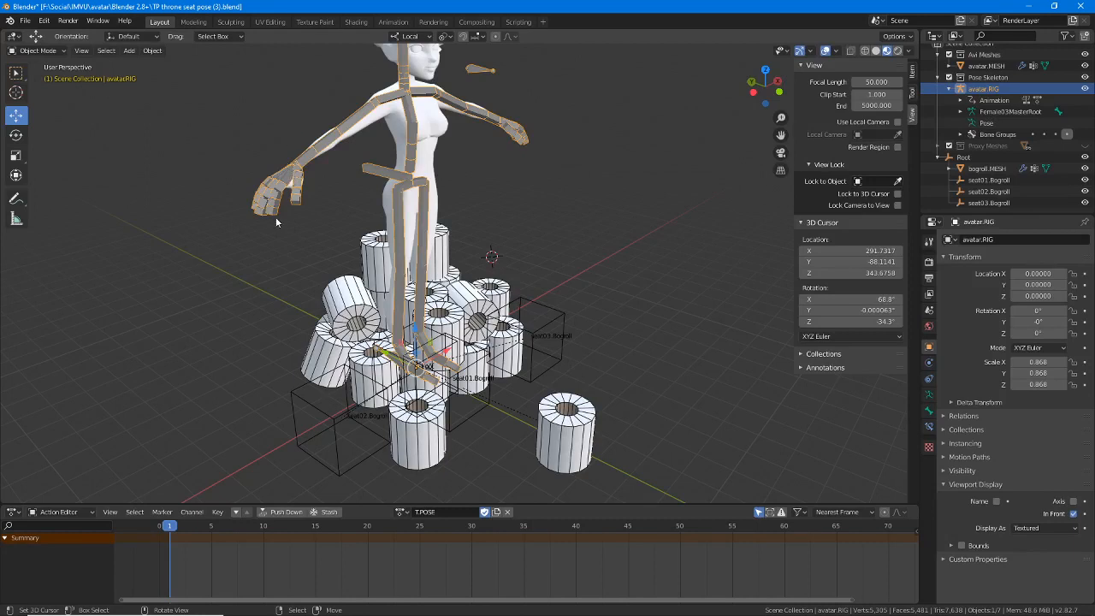
key(ctrl+Tab)
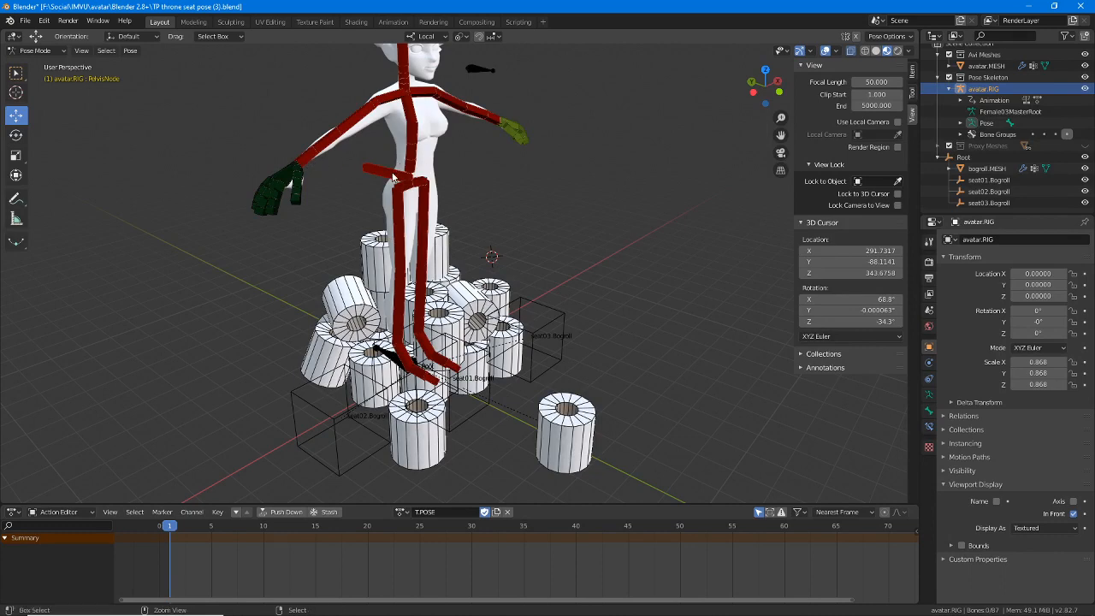
- Switch the rig to Object Mode and select the toilet roll mesh bogroll.MESH
key(ctrl+Tab)
click(369, 384)
click(342, 420)
click(425, 450)
key(i)
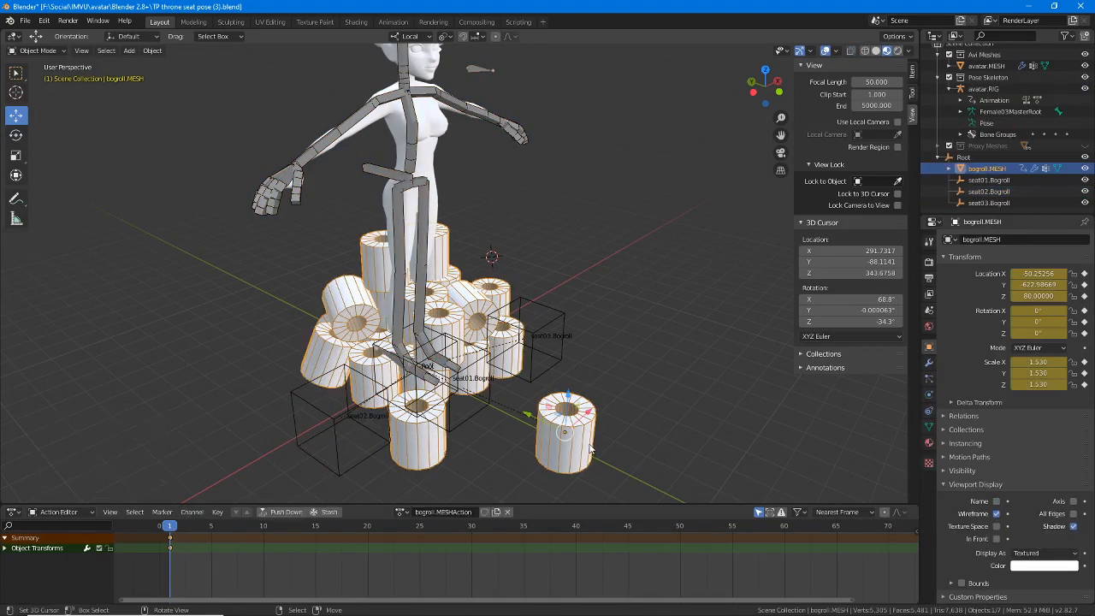
key(ctrl+Tab)
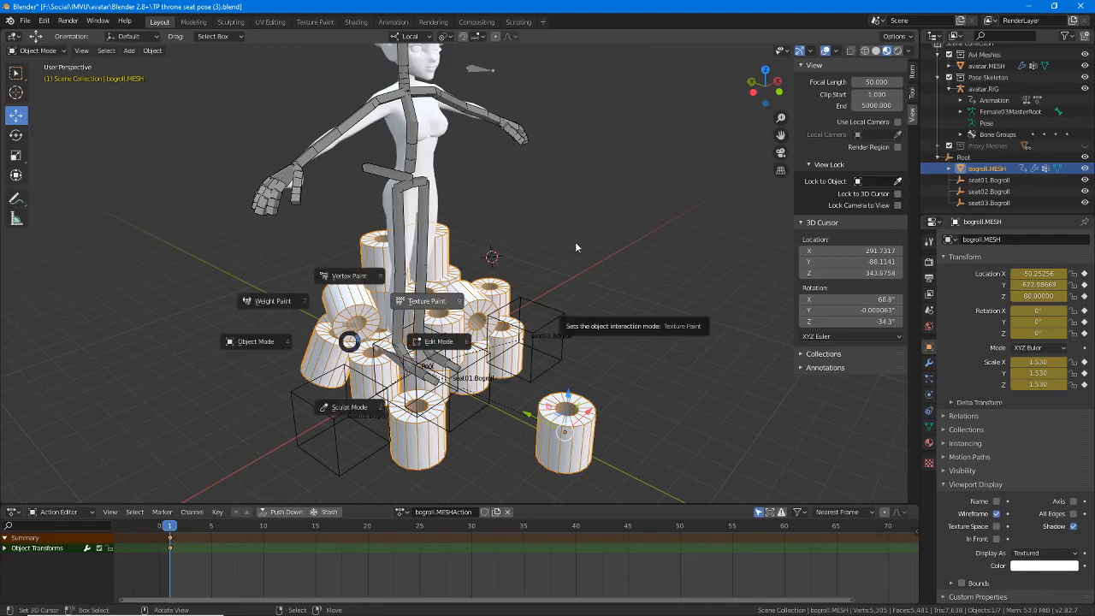
key(Escape)
- Check the seat03 and seat02 nodes, and put avatar.RIG into Pose Mode
right_click(571, 311)
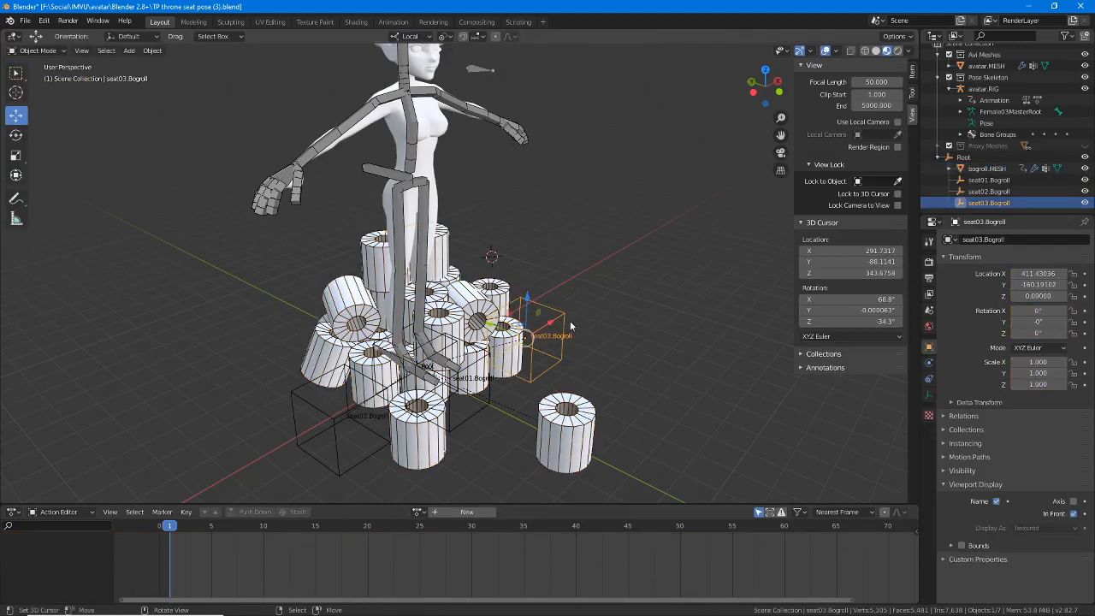
right_click(382, 436)
right_click(267, 202)
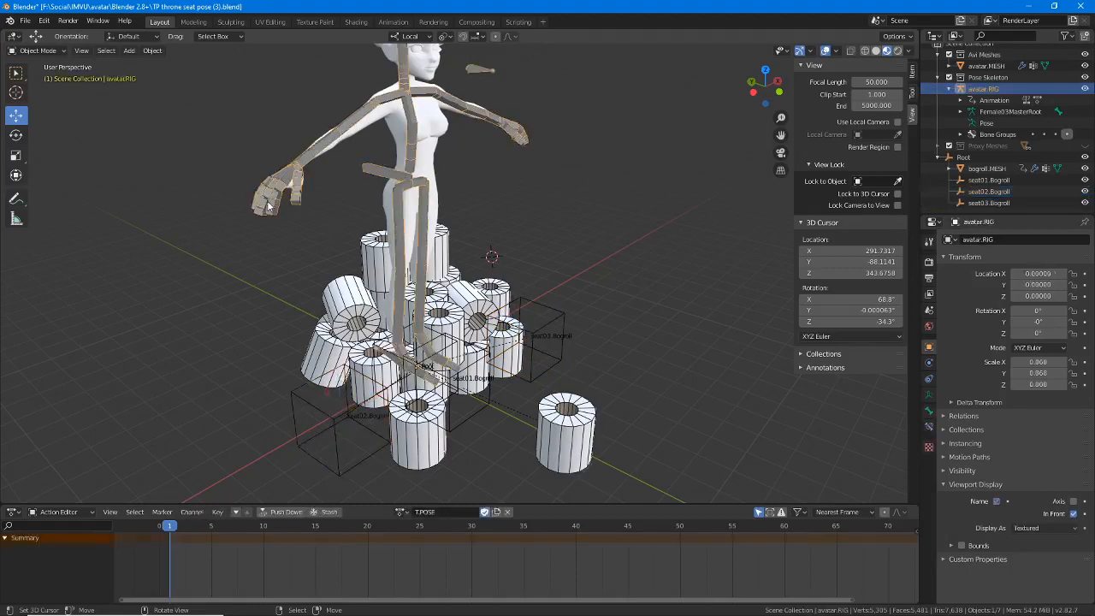
key(ctrl+Tab)
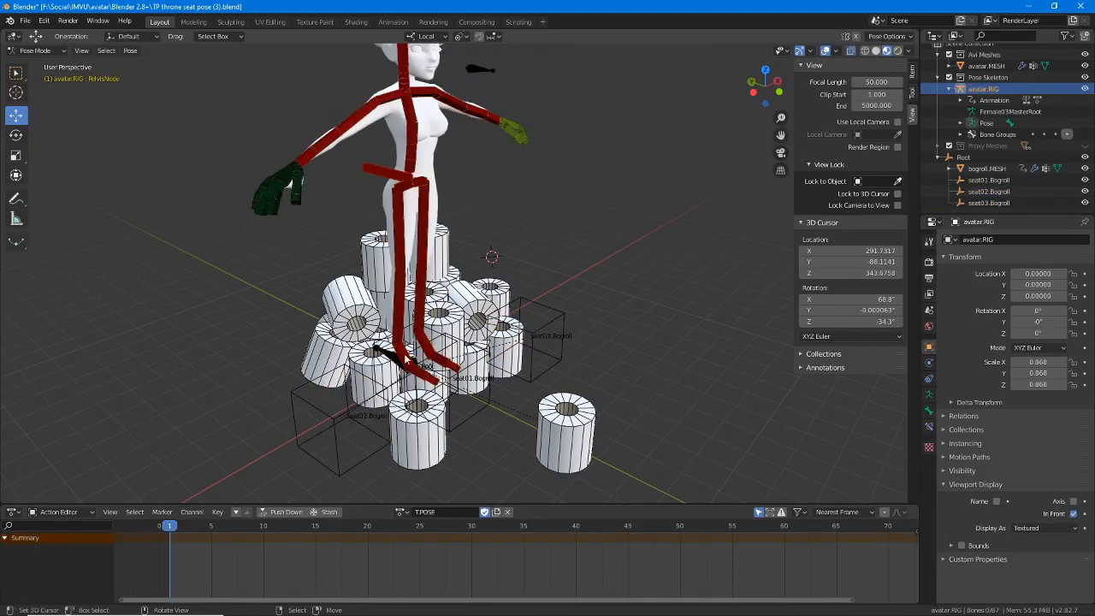
middle_drag(444, 374, 426, 387)
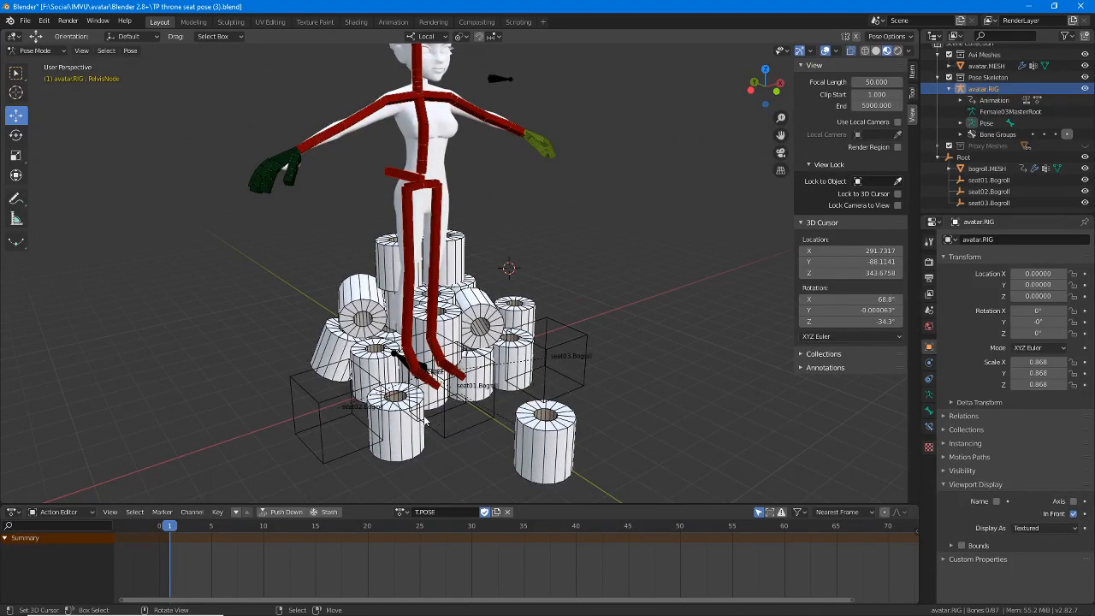
- Return the avatar rig to Object Mode and switch bogroll.MESH from Texture Paint to Object Mode
key(ctrl+Tab)
middle_drag(306, 262, 350, 258)
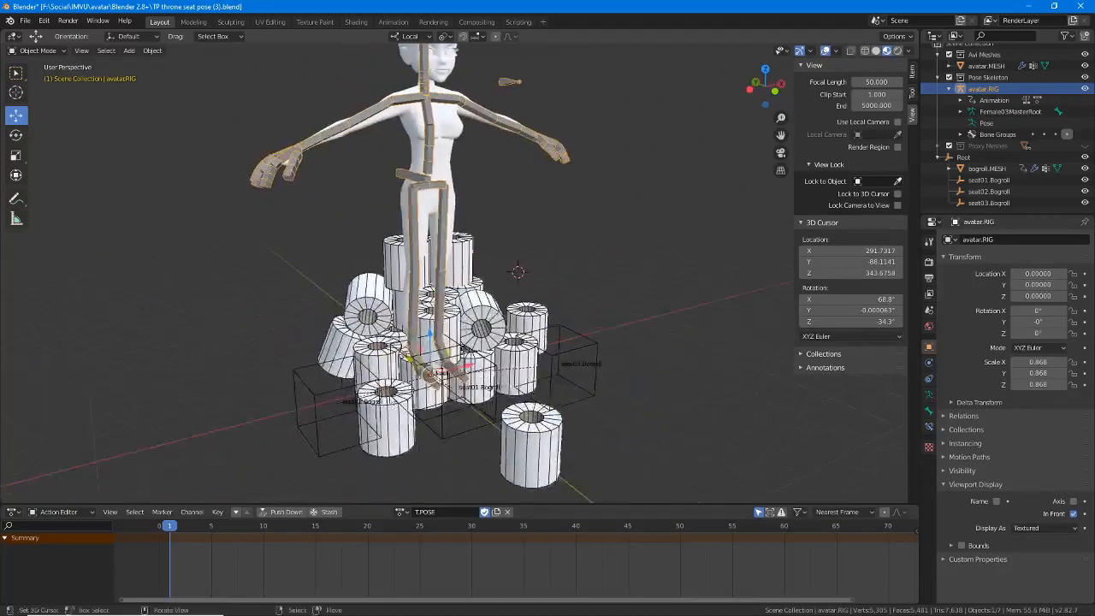
click(377, 439)
right_click(383, 438)
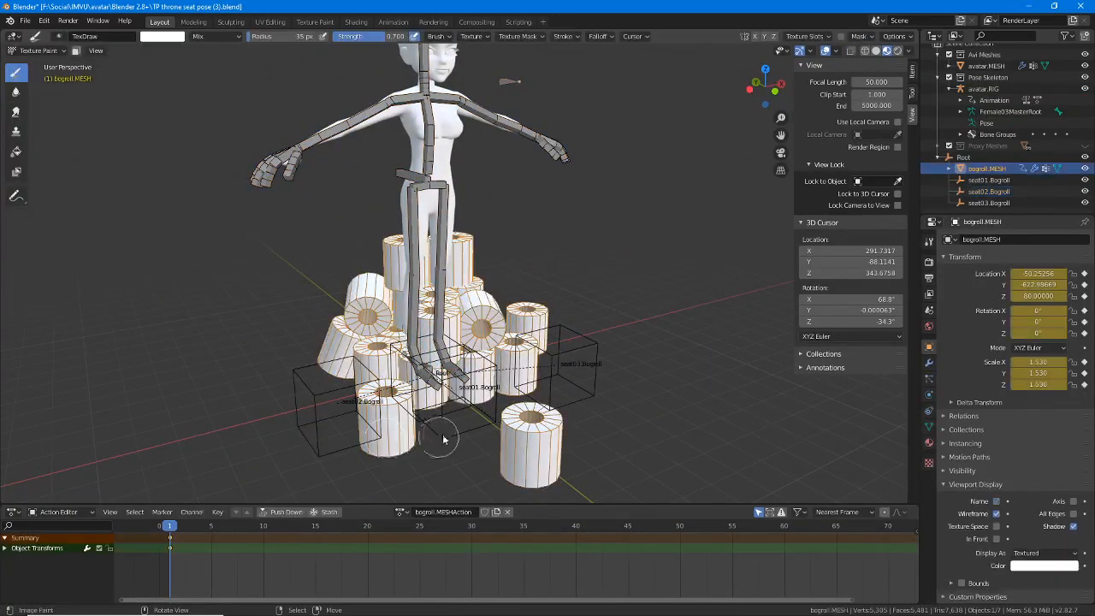
click(62, 51)
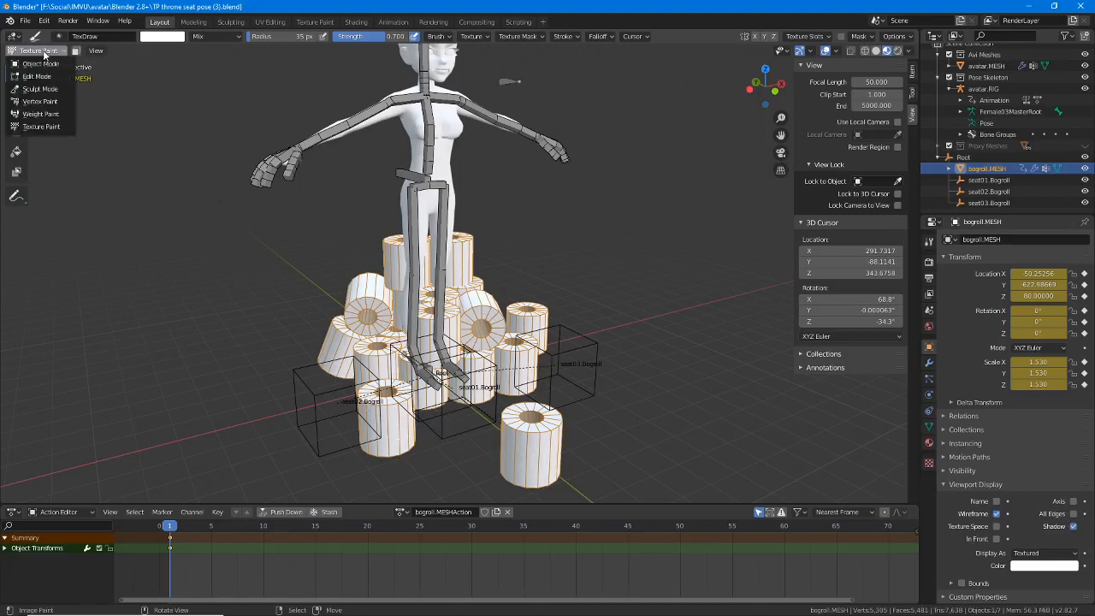
click(38, 58)
- Select the three seat nodes, the Root node and bogroll.MESH together
click(385, 428)
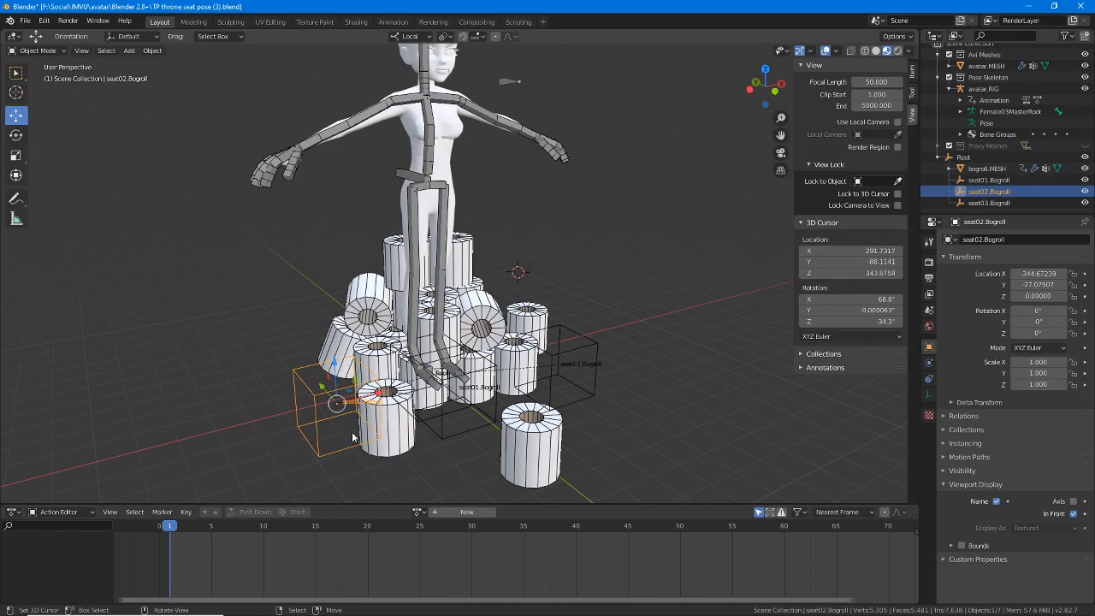
middle_drag(359, 438, 419, 427)
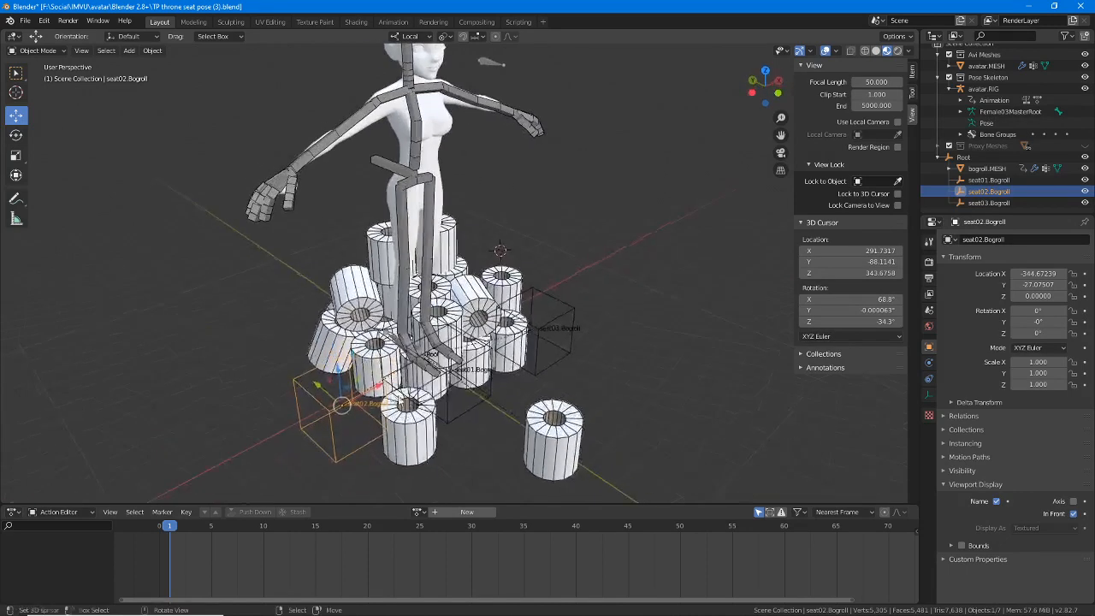
shift+click(453, 414)
shift+click(539, 366)
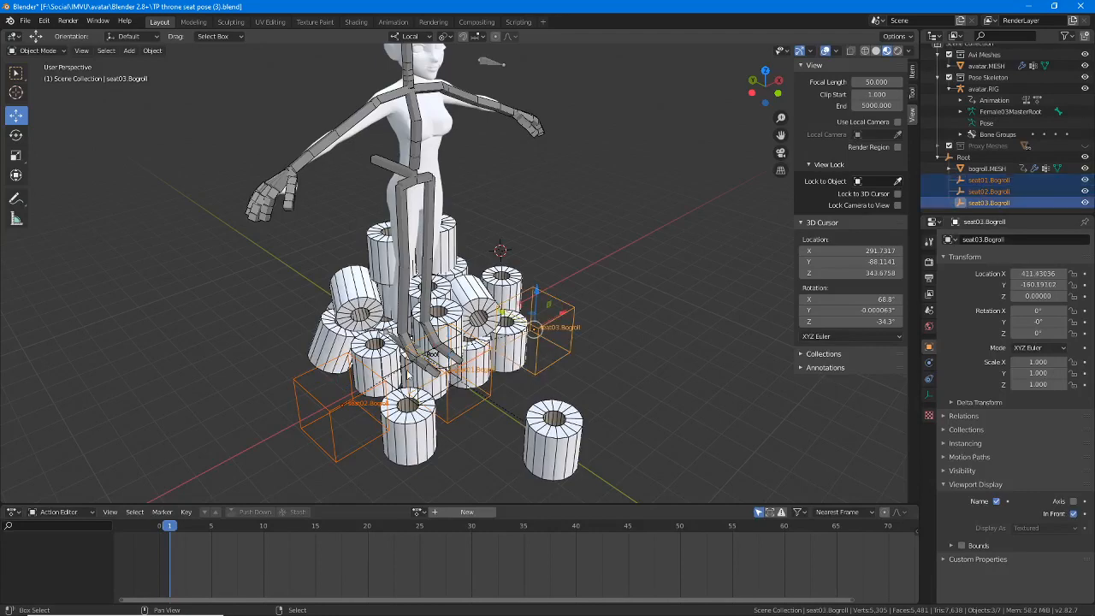
middle_drag(397, 345, 433, 399)
shift+click(416, 412)
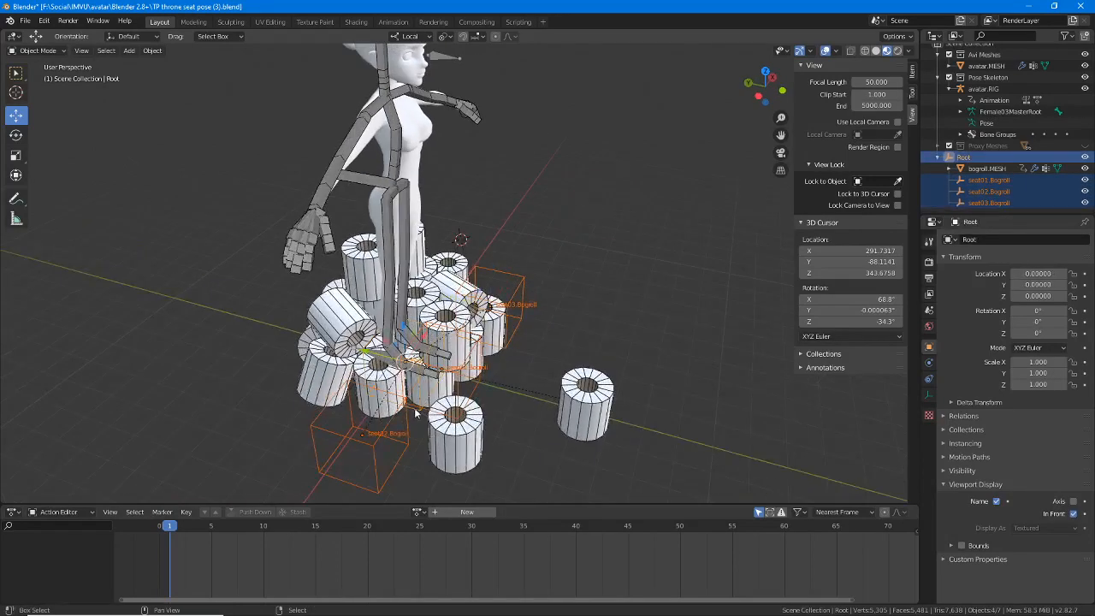
shift+click(568, 375)
- Examine the origin points of the Root and the three seat nodes and the relationship lines between them
middle_drag(568, 374, 468, 133)
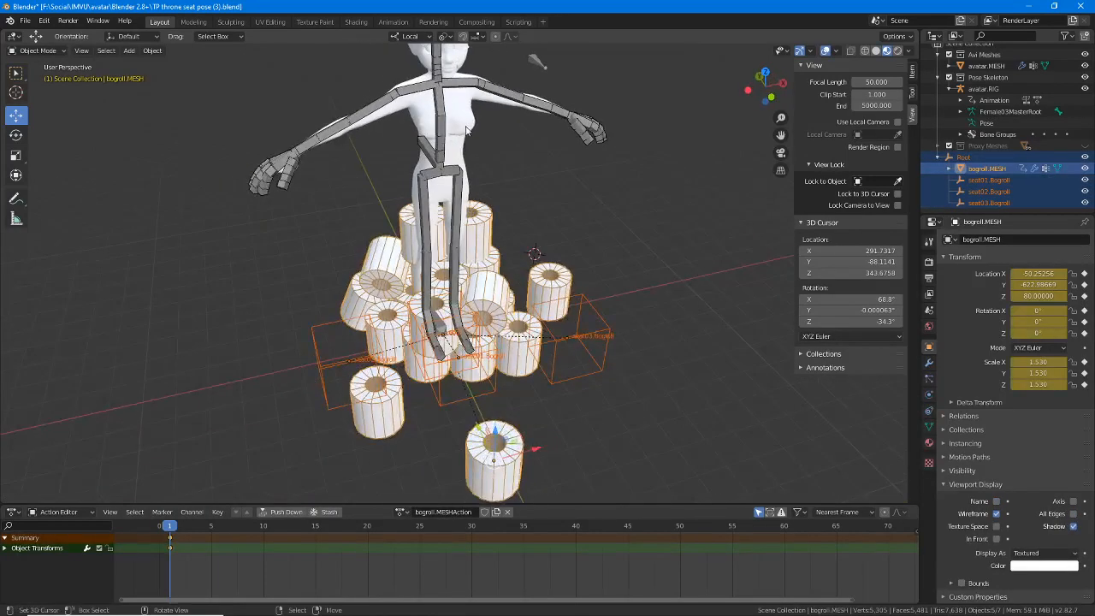
middle_drag(407, 323, 462, 310)
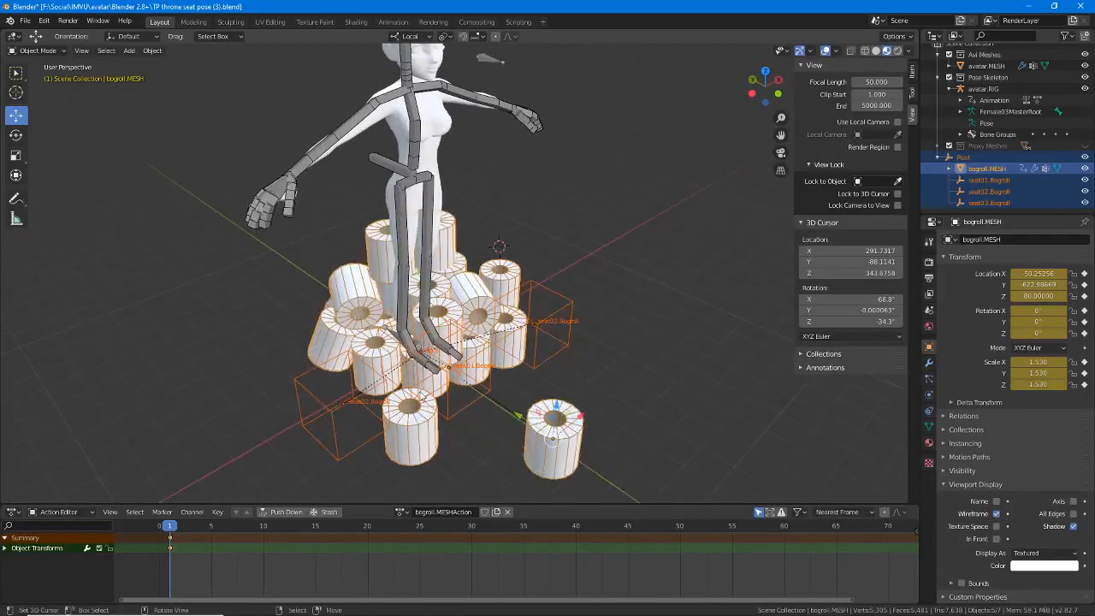
middle_drag(422, 398, 439, 350)
scroll(467, 358, up, 3)
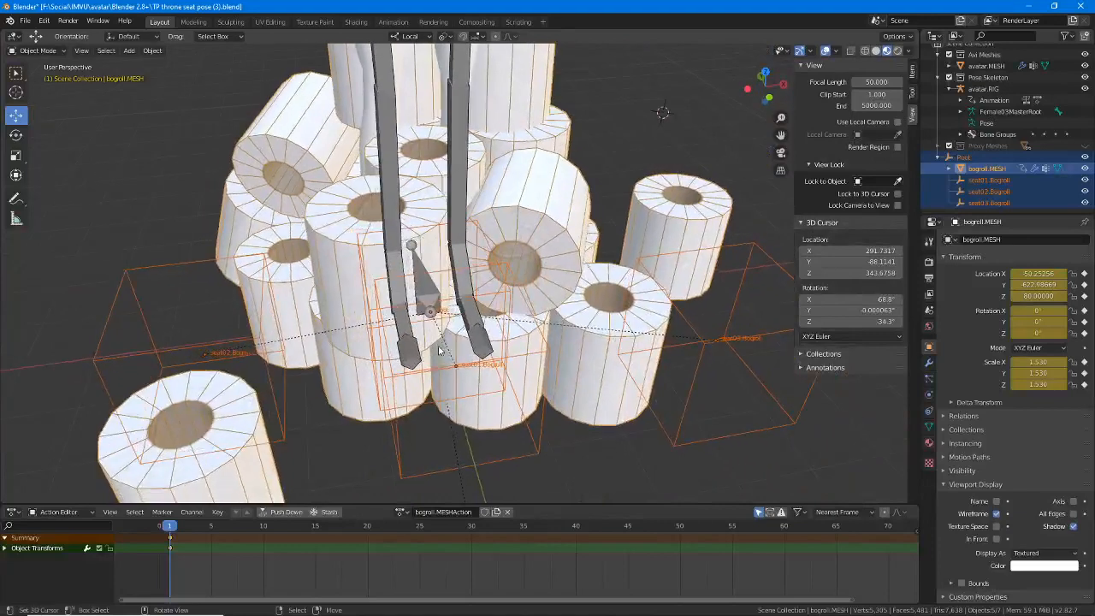
key(ctrl+2)
mouse_move(428, 301)
mouse_down()
mouse_move(416, 316)
mouse_move(434, 288)
mouse_up()
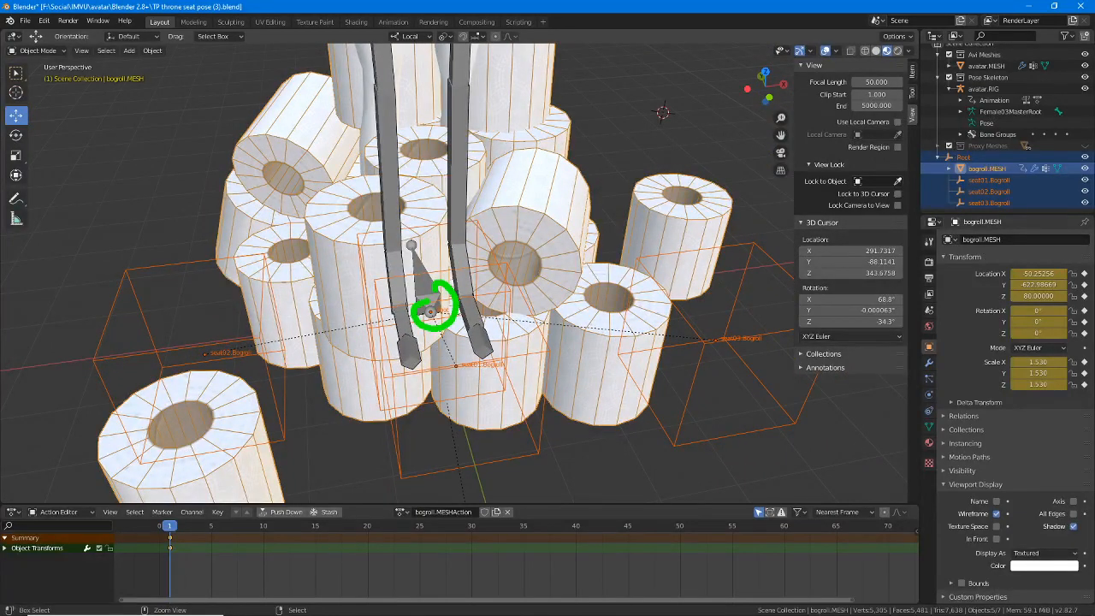
mouse_move(199, 371)
mouse_down()
mouse_move(186, 357)
mouse_move(202, 350)
mouse_up()
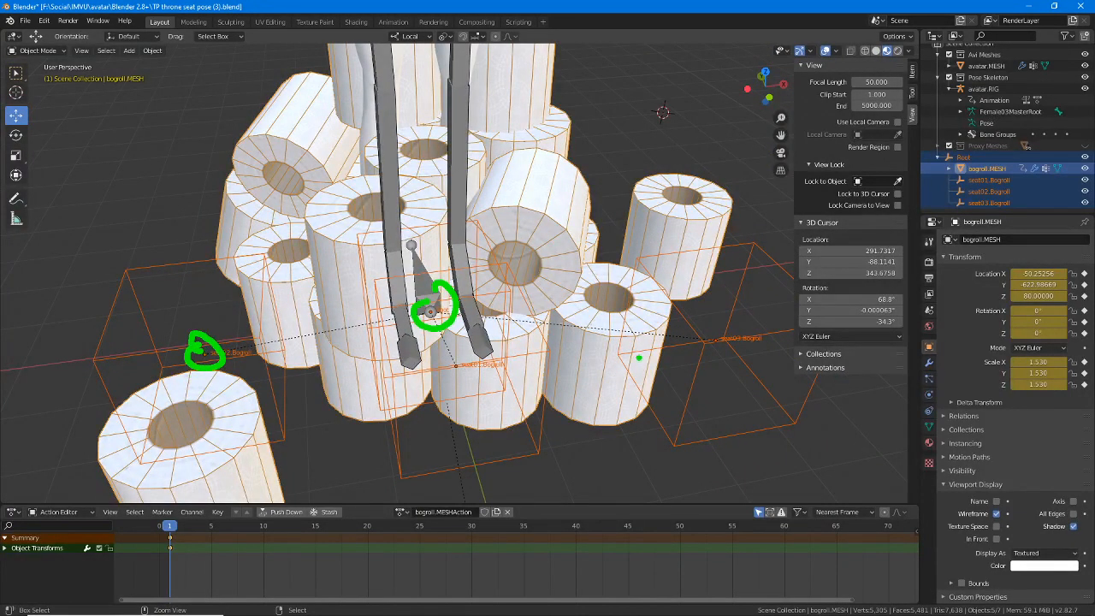
mouse_move(729, 339)
mouse_down()
mouse_move(718, 361)
mouse_move(726, 336)
mouse_up()
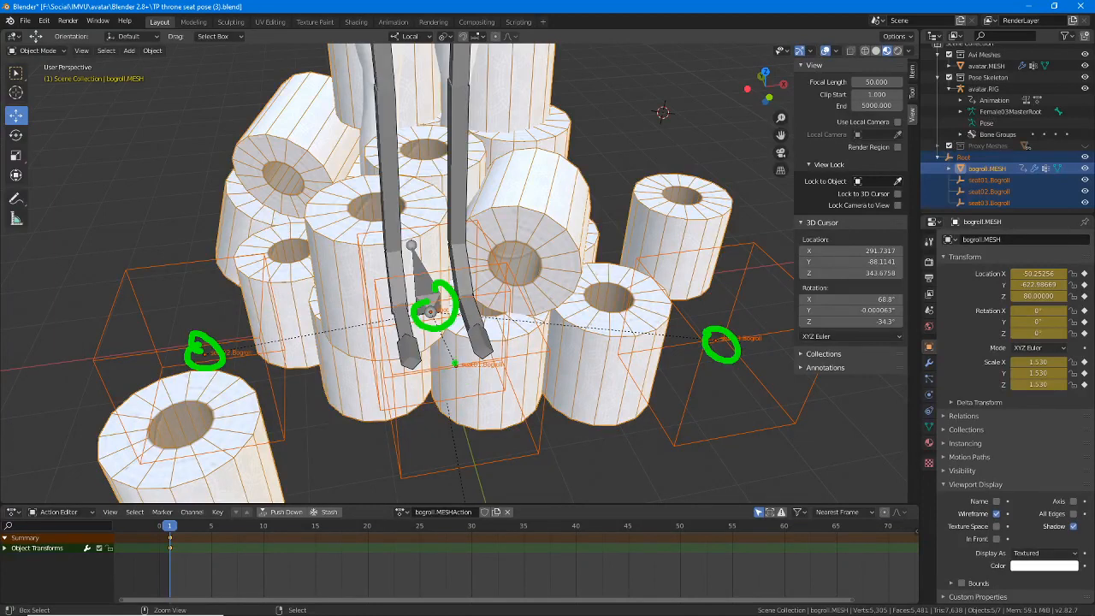
mouse_move(452, 359)
mouse_down()
mouse_move(472, 369)
mouse_move(449, 358)
mouse_up()
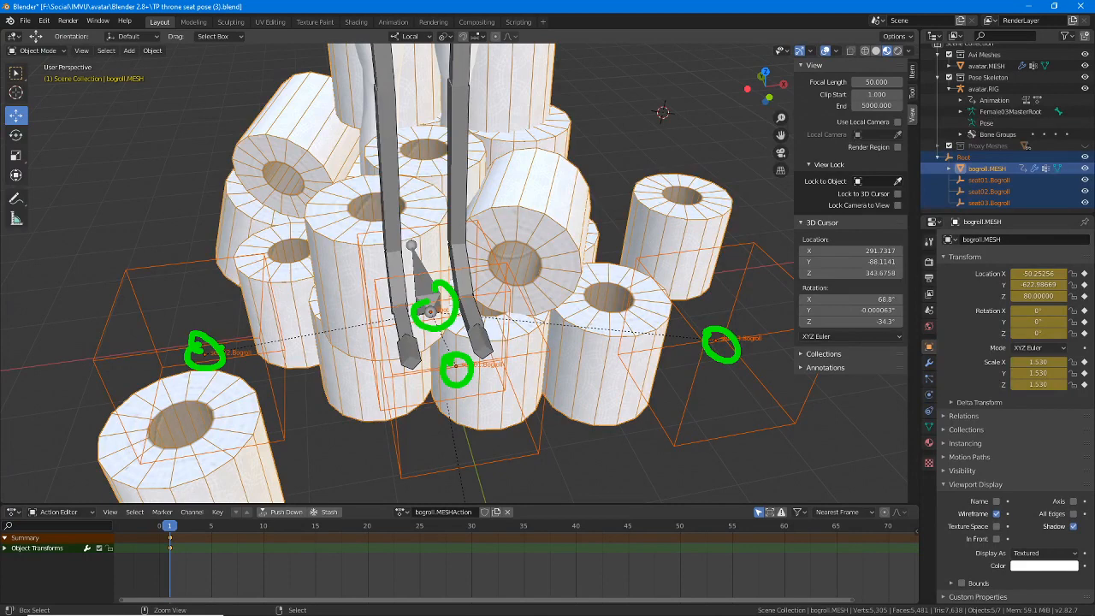
key(Escape)
scroll(425, 321, down, 1)
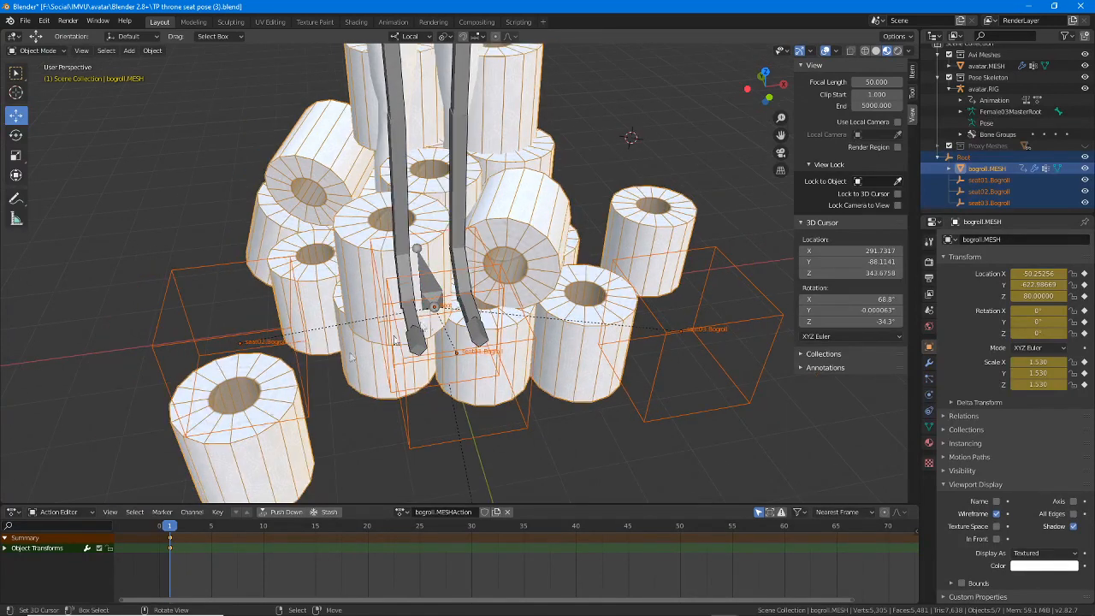
scroll(318, 351, down, 2)
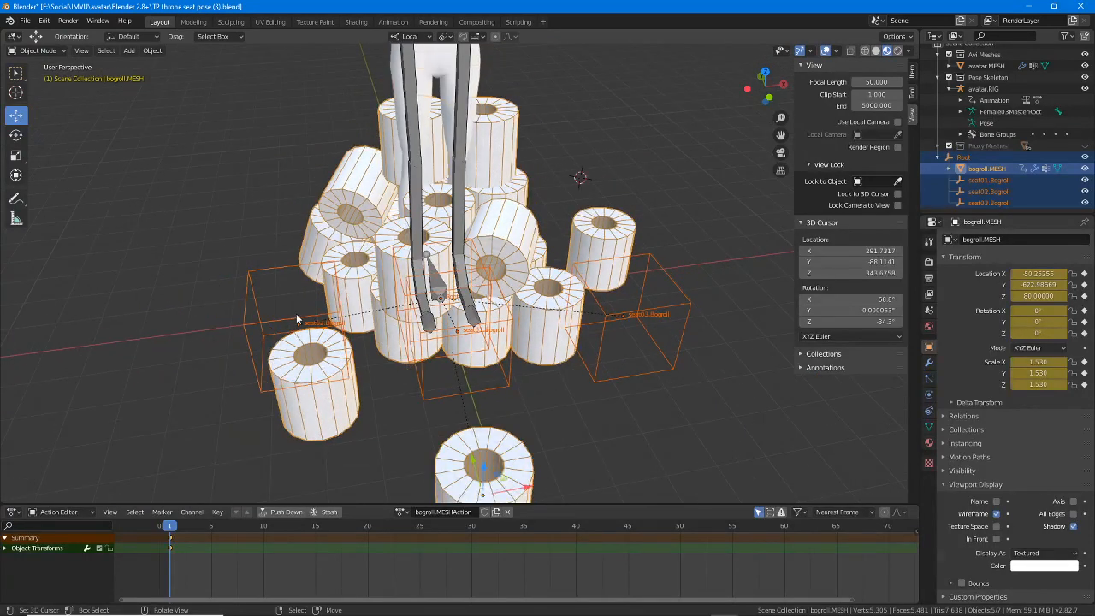
- Select the Root, bogroll.MESH and all seat nodes and move them about -411.68 along local X to bring seat03 in line with the avatar
click(298, 324)
shift+right_click(333, 381)
shift+right_click(433, 394)
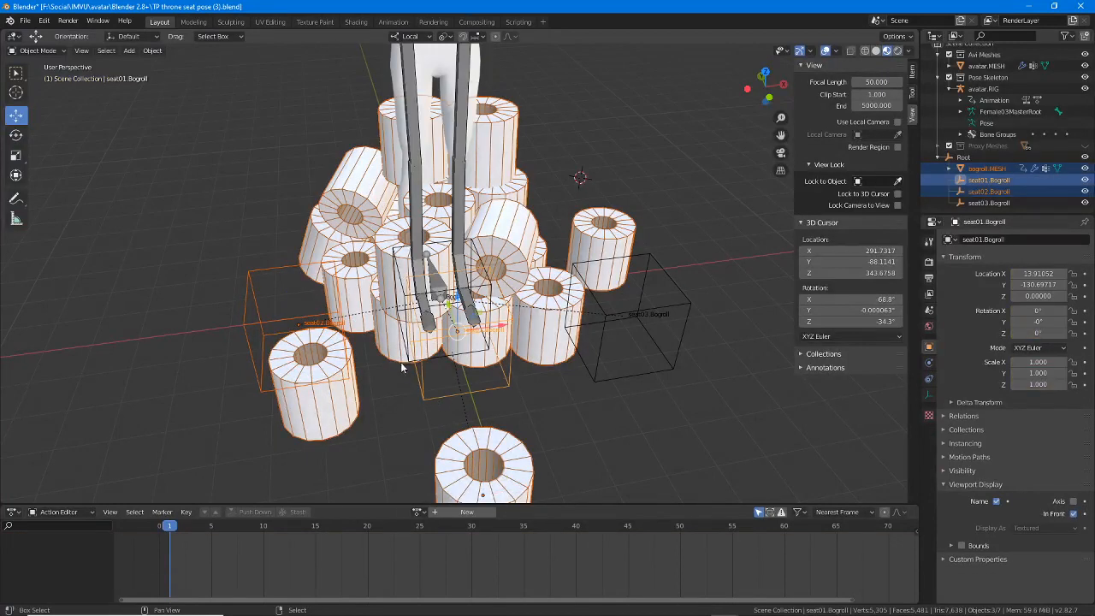
shift+right_click(625, 377)
middle_drag(580, 367, 653, 321)
key(g)
key(x)
key(x)
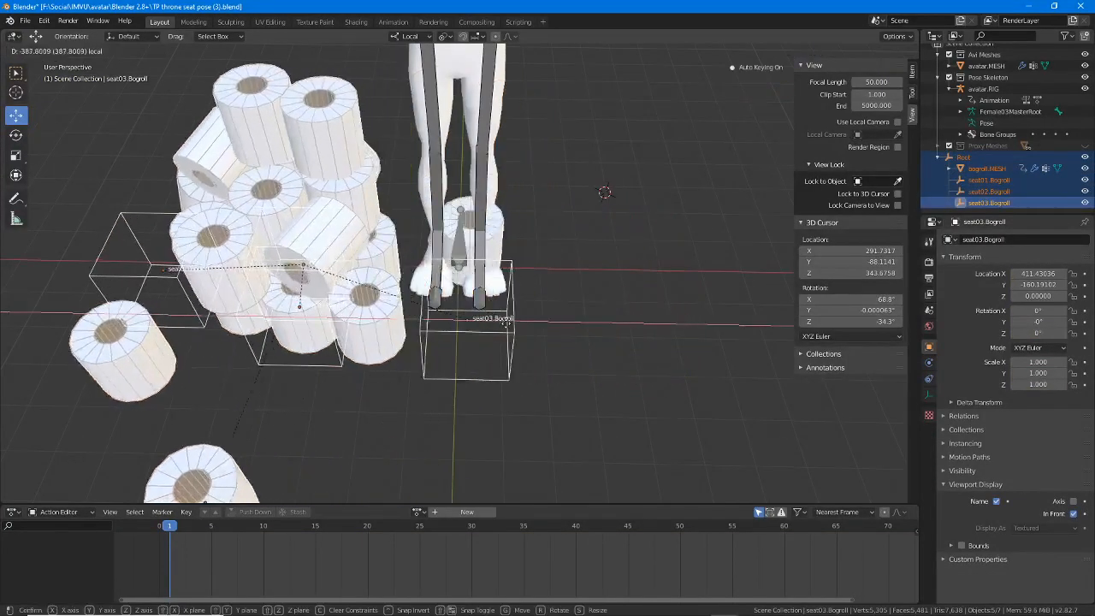
click(501, 324)
- Move the selected Root, mesh and seat nodes about 158.47 along local Y so seat03 sits at the avatar's feet
middle_drag(500, 324, 470, 322)
key(ctrl+2)
mouse_move(470, 332)
mouse_down()
mouse_move(467, 315)
mouse_move(480, 323)
mouse_move(552, 311)
mouse_move(542, 314)
mouse_move(556, 352)
mouse_move(600, 301)
mouse_up()
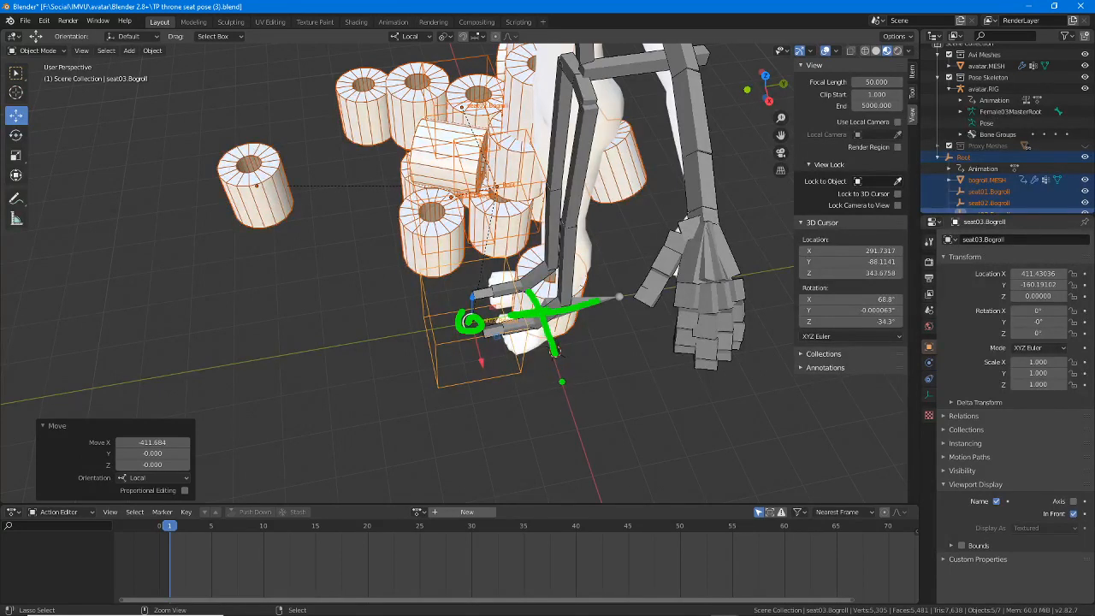
key(Escape)
drag(516, 313, 581, 301)
- Select avatar.RIG and switch it to Pose Mode for posing at seat03
middle_drag(568, 295, 496, 383)
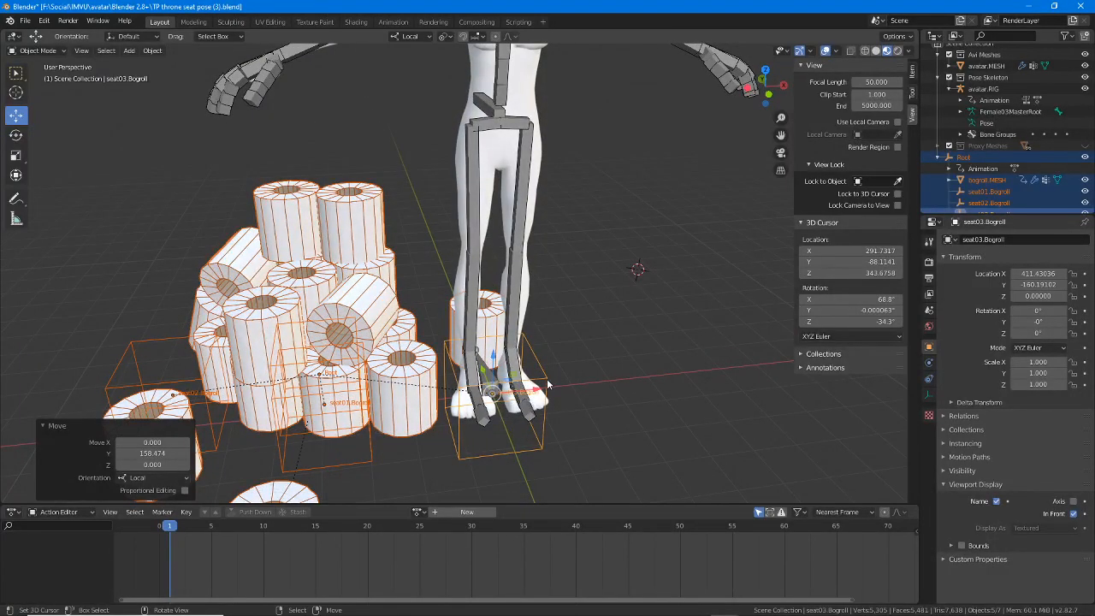
middle_drag(548, 385, 534, 194)
click(533, 190)
key(ctrl+Tab)
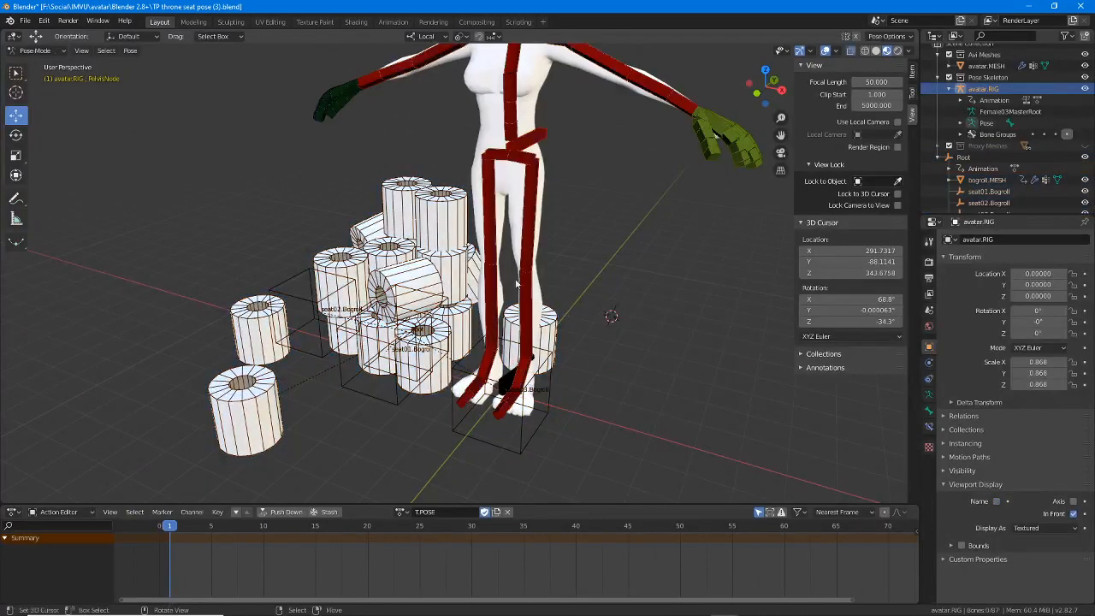
middle_drag(486, 366, 513, 363)
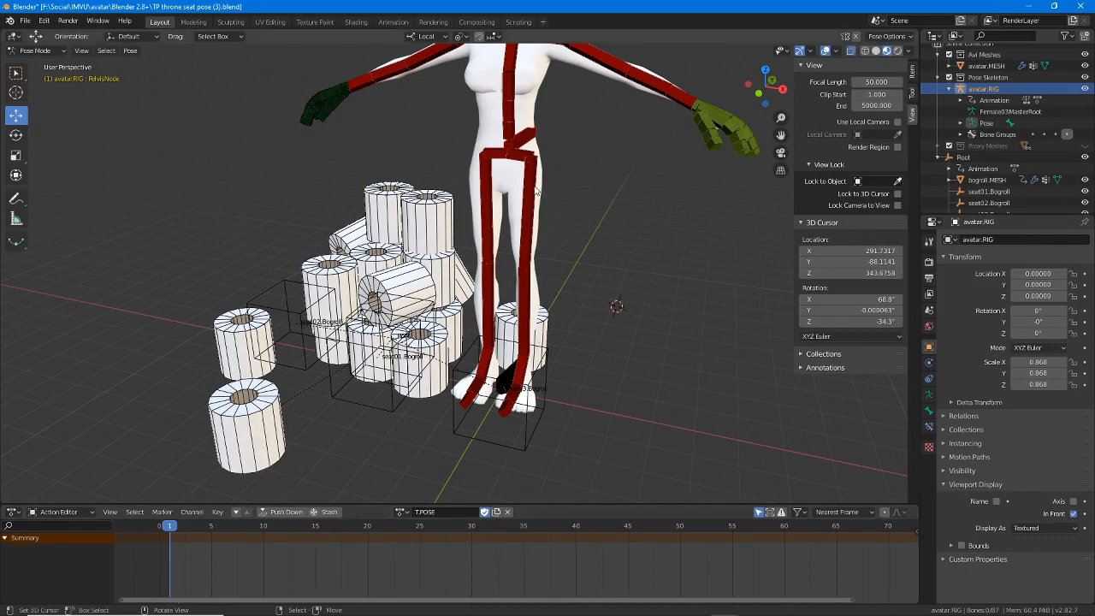
- Compare how avatar.RIG's bones display in Object, Edit and Pose Mode, finishing in Pose Mode
key(ctrl+Tab)
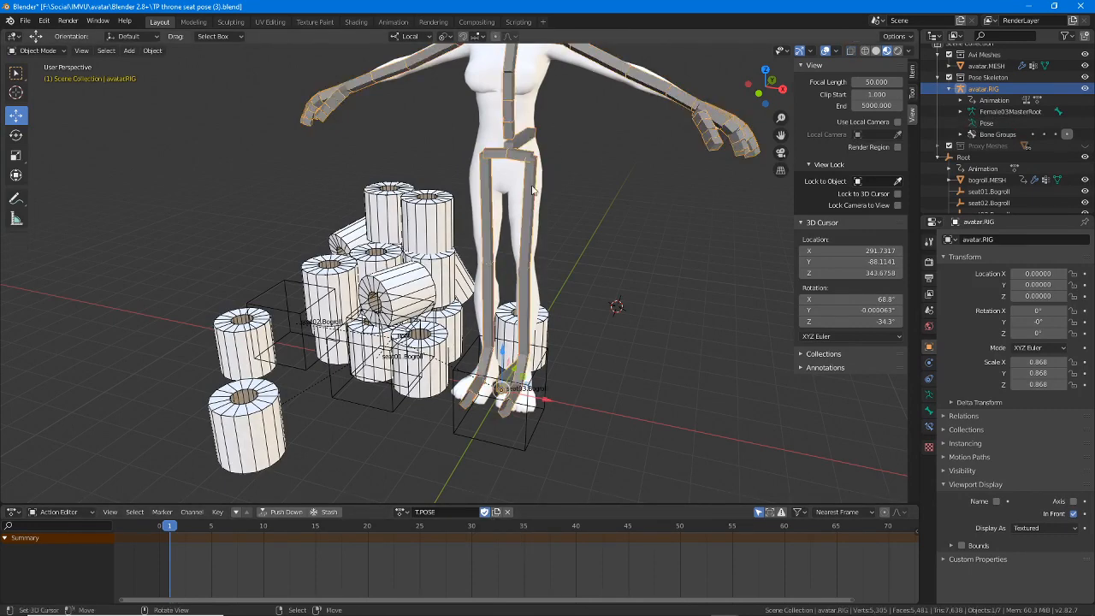
key(ctrl+Tab)
middle_drag(447, 273, 382, 246)
key(ctrl+Tab)
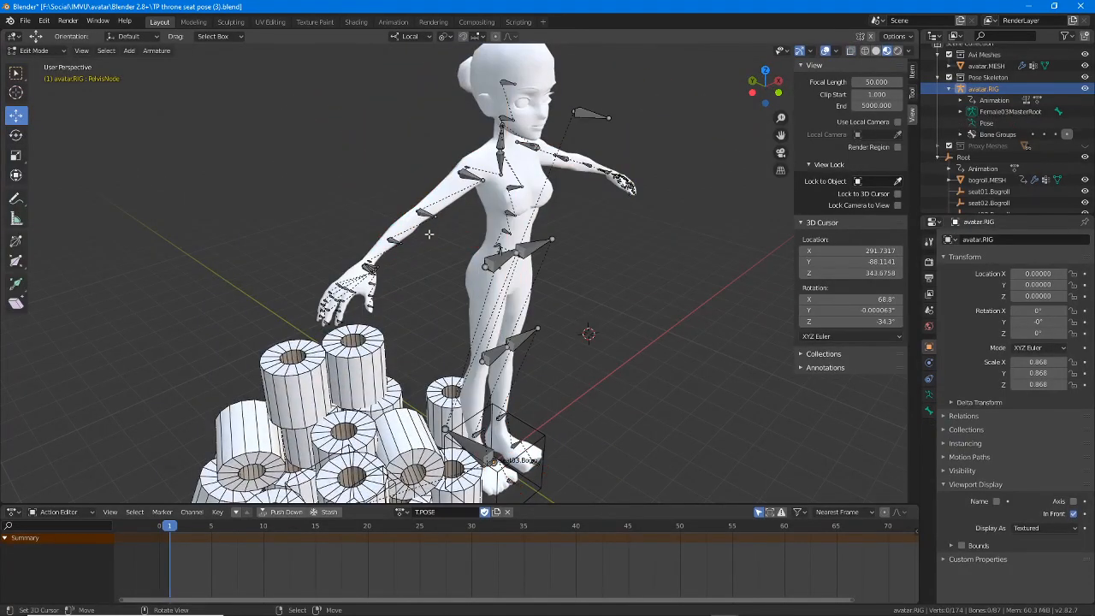
key(ctrl+Tab)
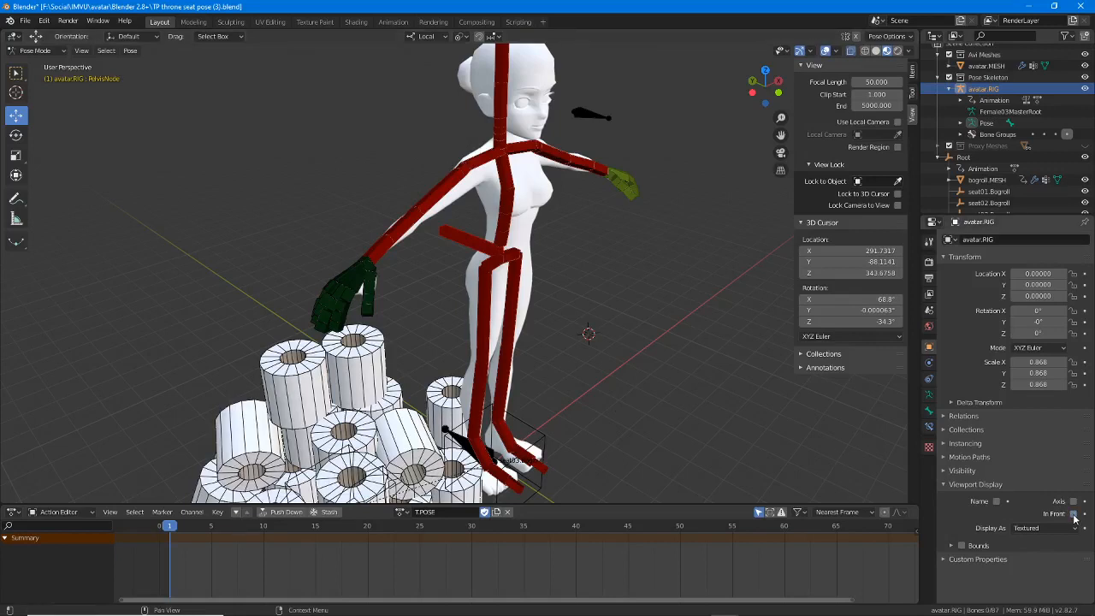
- Select individual wrist, elbow, hand, clavicle and bicep bones on avatar.RIG to check each one's keyframe channel in the Action Editor
click(388, 247)
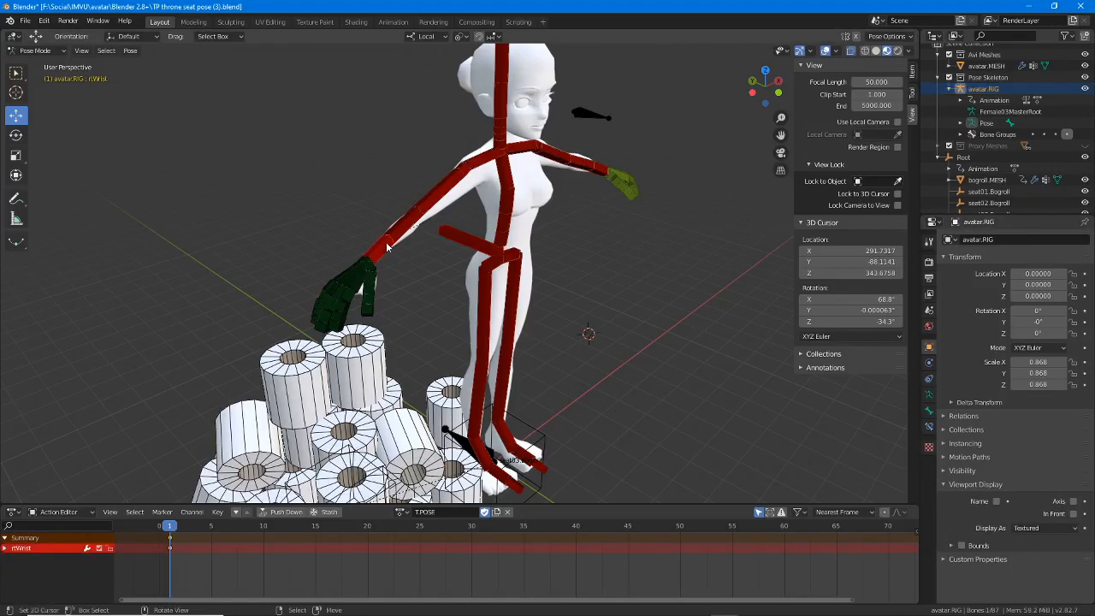
click(405, 231)
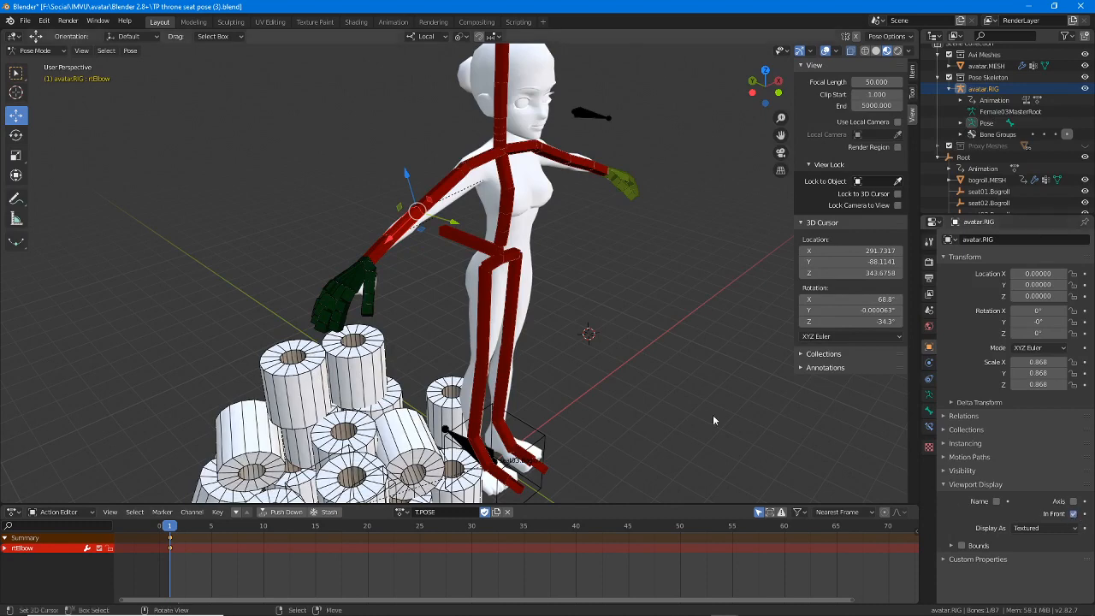
key(alt+a)
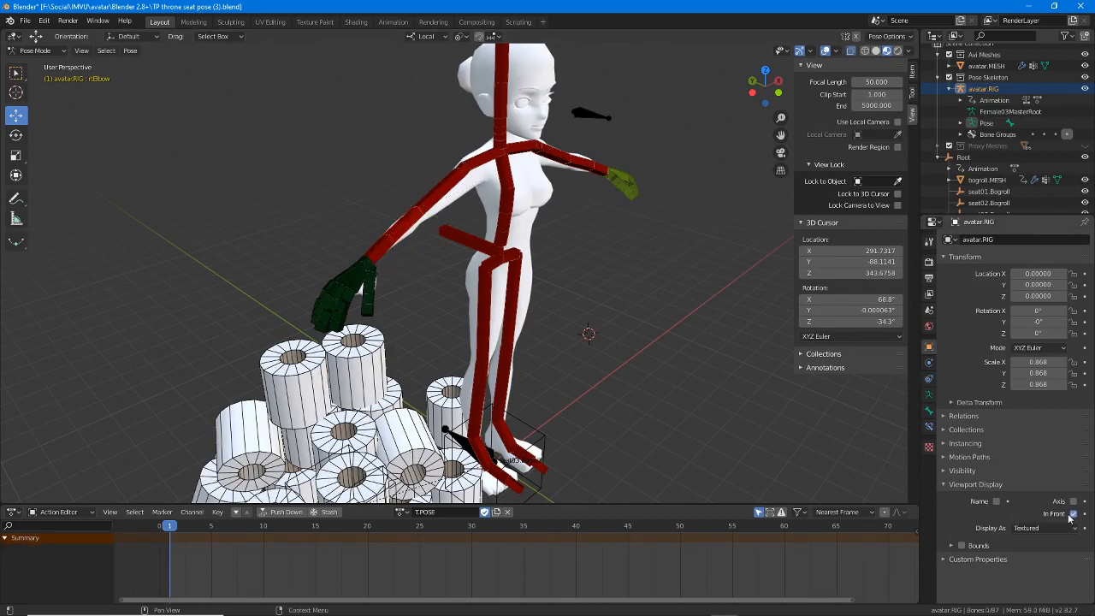
click(369, 257)
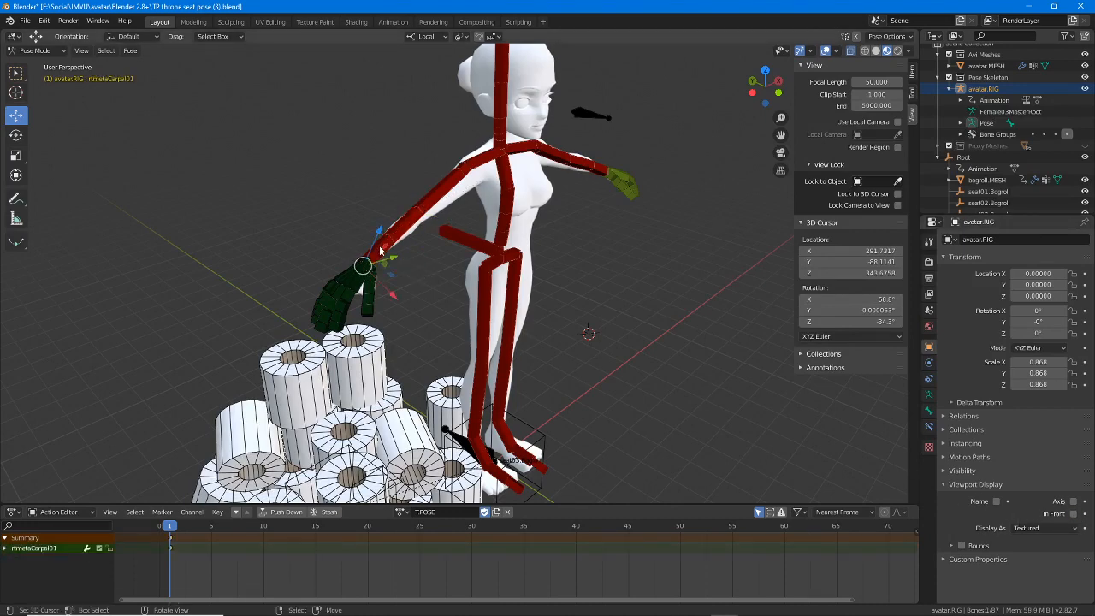
click(406, 225)
click(442, 188)
click(498, 161)
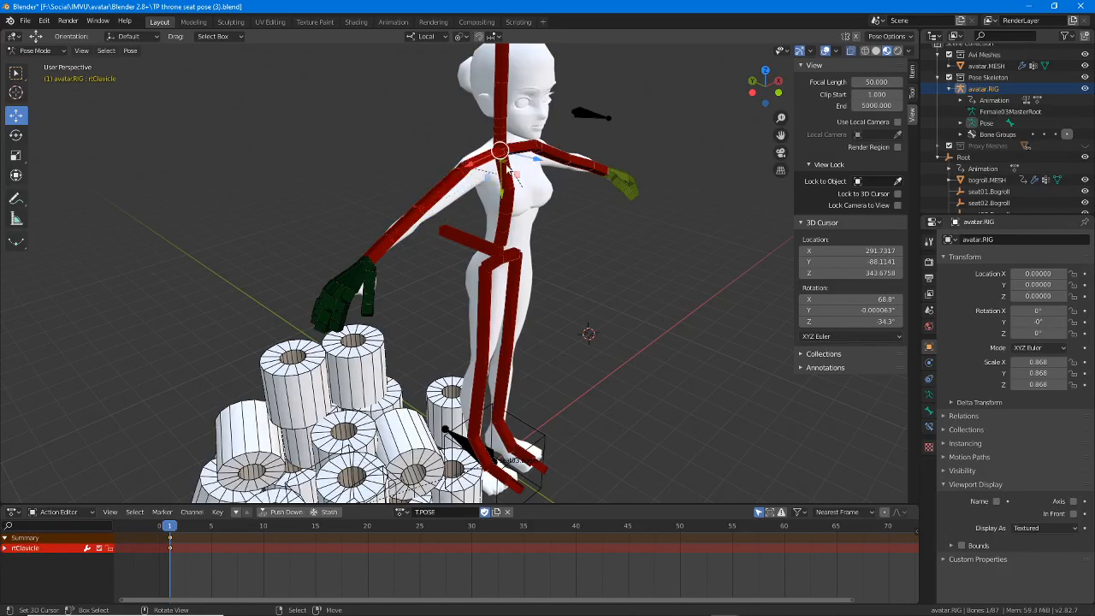
click(506, 175)
middle_drag(505, 224, 450, 206)
click(561, 154)
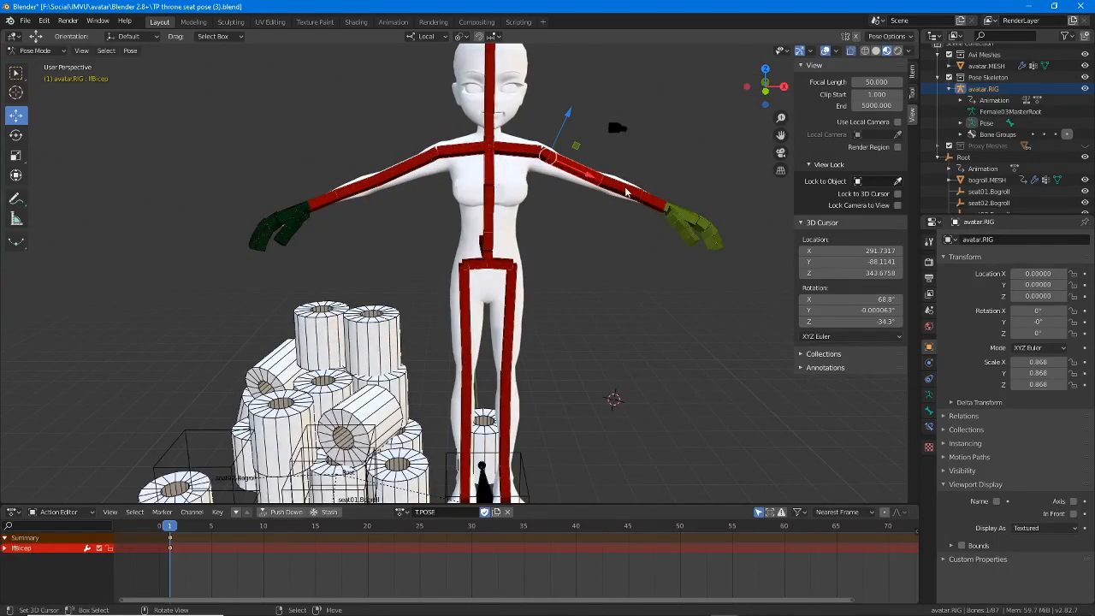
click(626, 190)
click(647, 201)
click(670, 215)
middle_drag(444, 400, 481, 411)
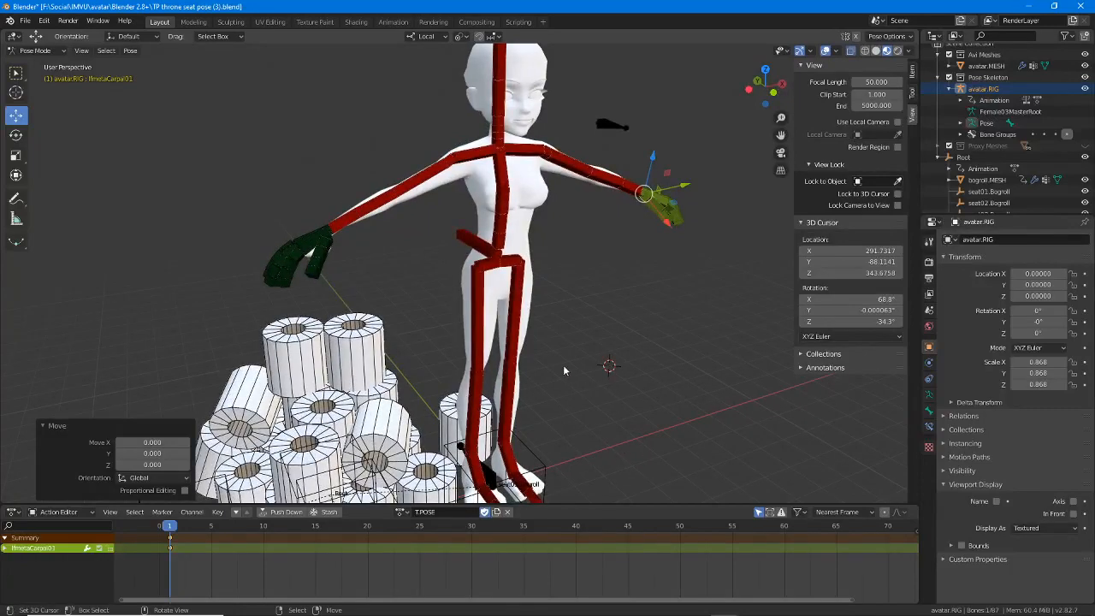
- Turn off Only Show Selected in the Action Editor and view its full list of bone channels maximized before restoring the layout
middle_drag(563, 370, 498, 386)
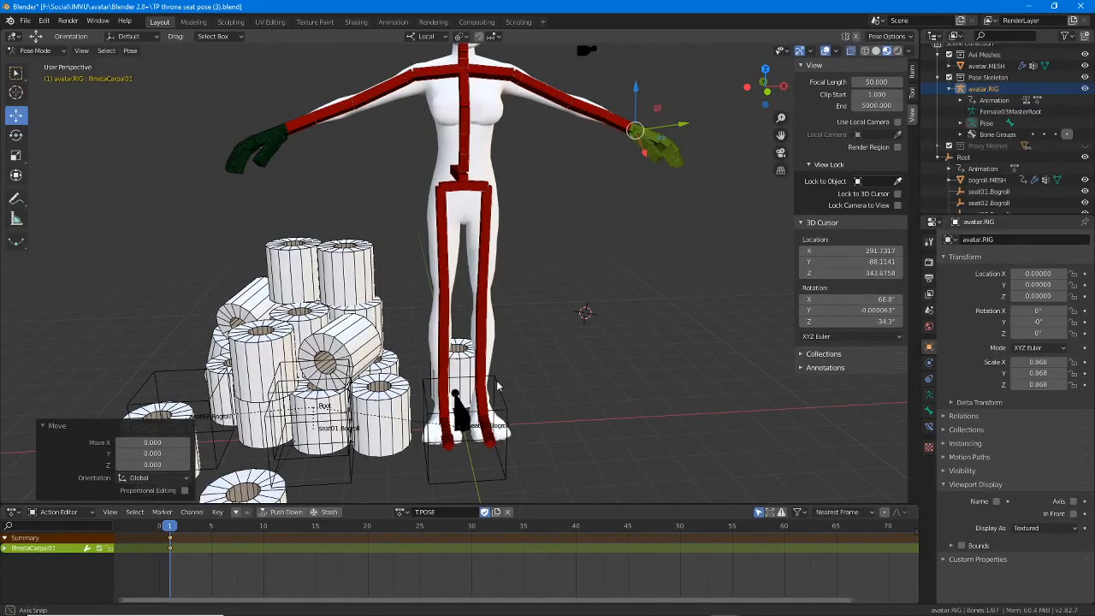
middle_drag(498, 387, 513, 385)
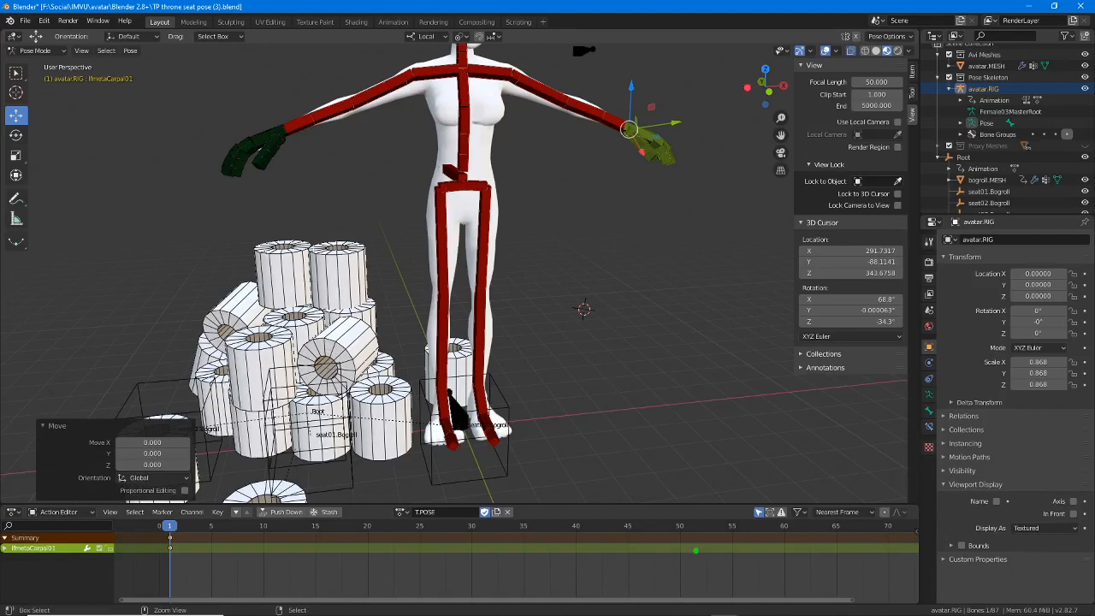
mouse_move(748, 499)
mouse_down()
mouse_move(748, 525)
mouse_move(770, 503)
mouse_move(748, 500)
mouse_up()
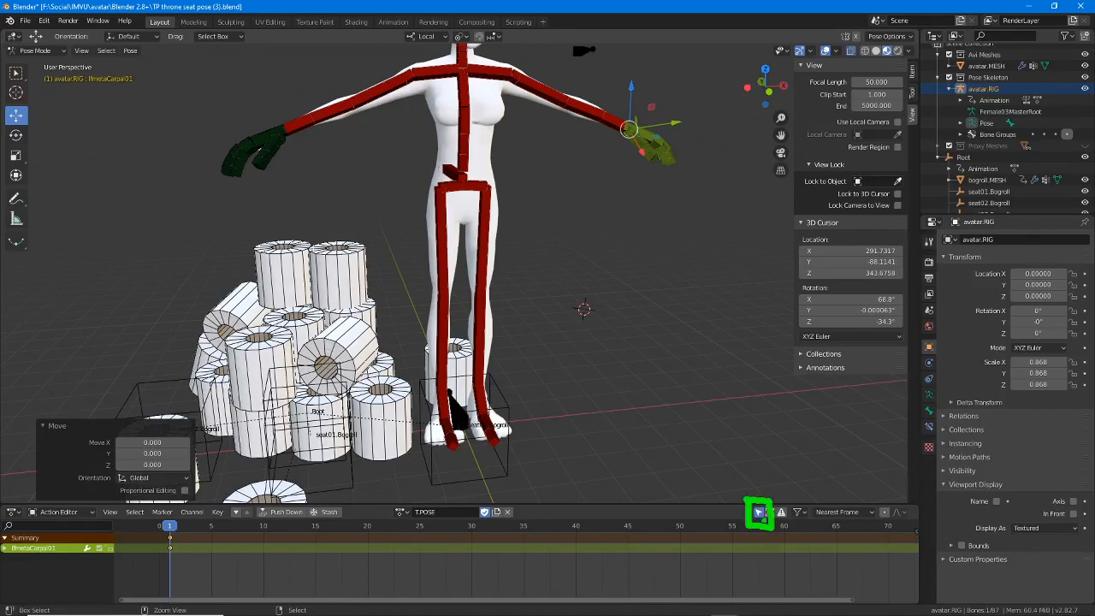
mouse_move(761, 441)
mouse_down()
mouse_move(762, 482)
mouse_move(772, 468)
mouse_up()
key(Escape)
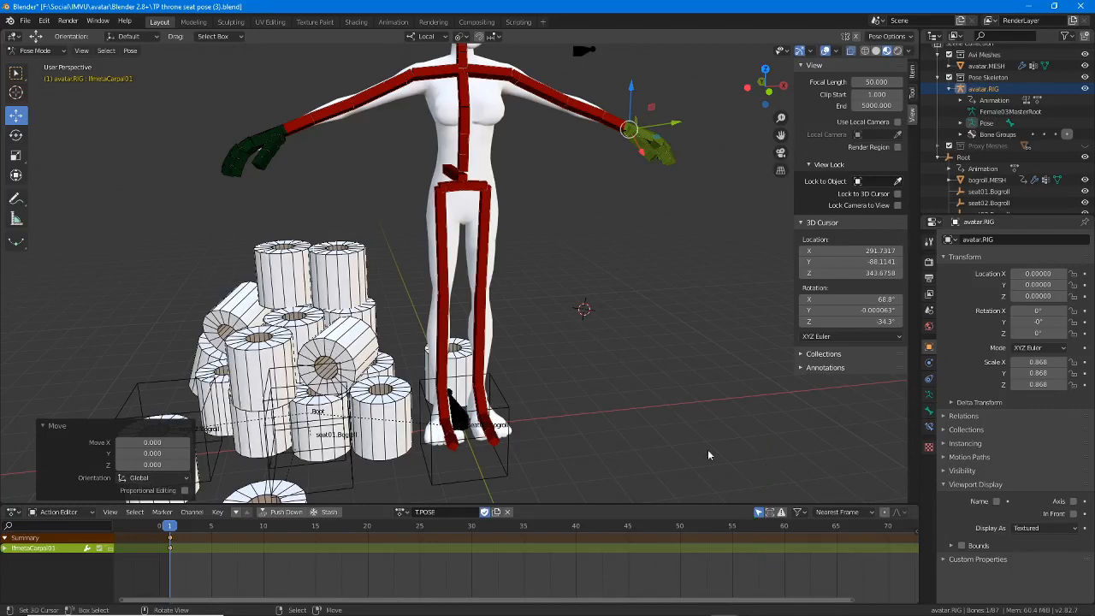
click(758, 511)
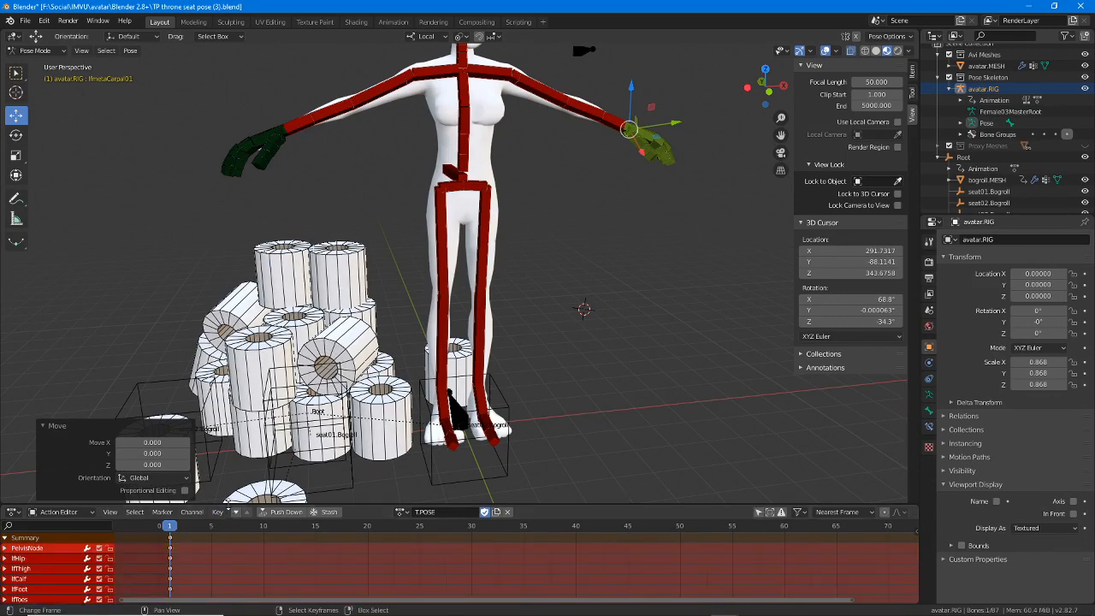
key(ctrl+space)
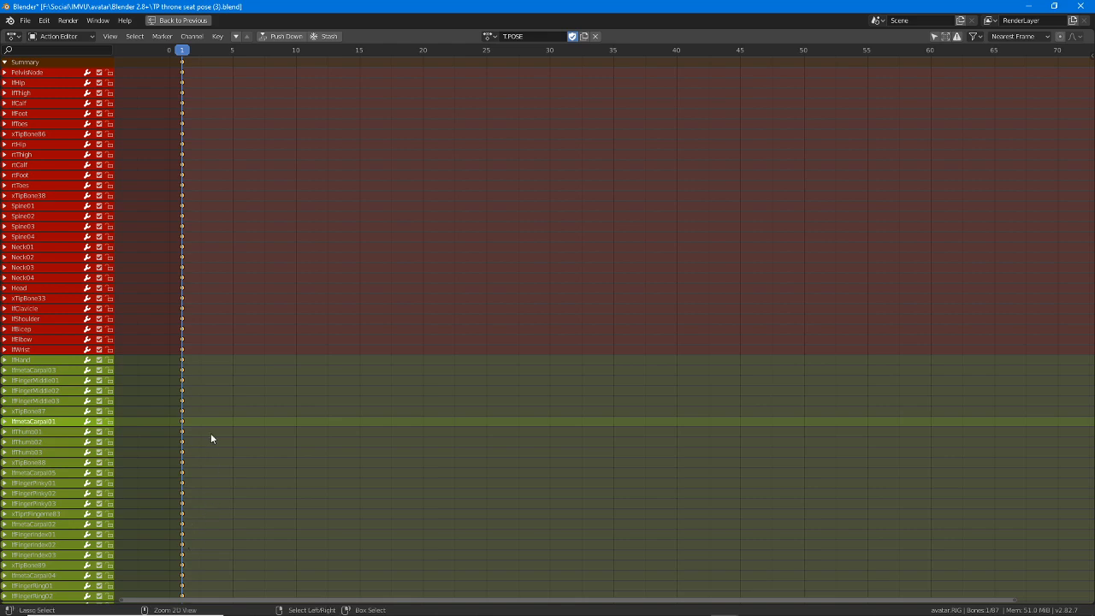
key(ctrl+space)
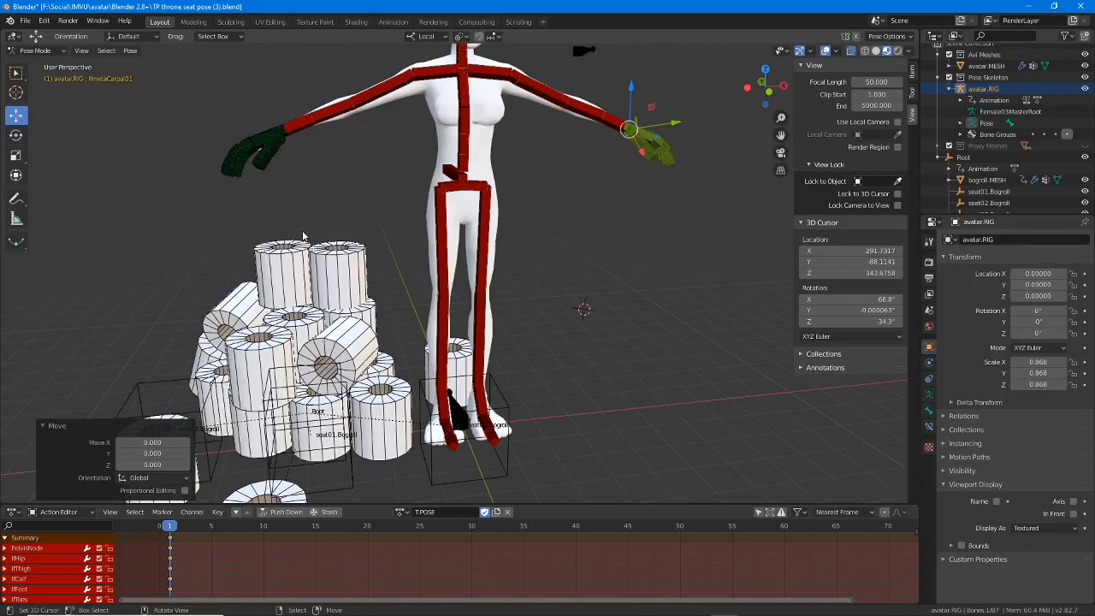
- Select the left hip bone and rotate it about -63.4° around local X with the Transform tool to raise the left leg forward
middle_drag(332, 325, 321, 340)
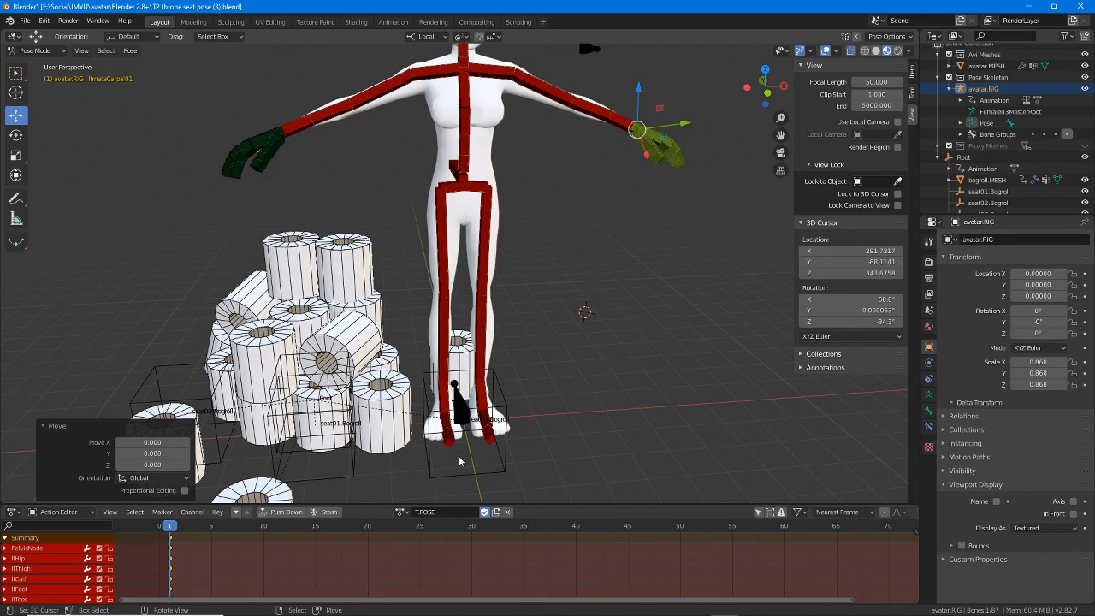
middle_drag(462, 428, 459, 433)
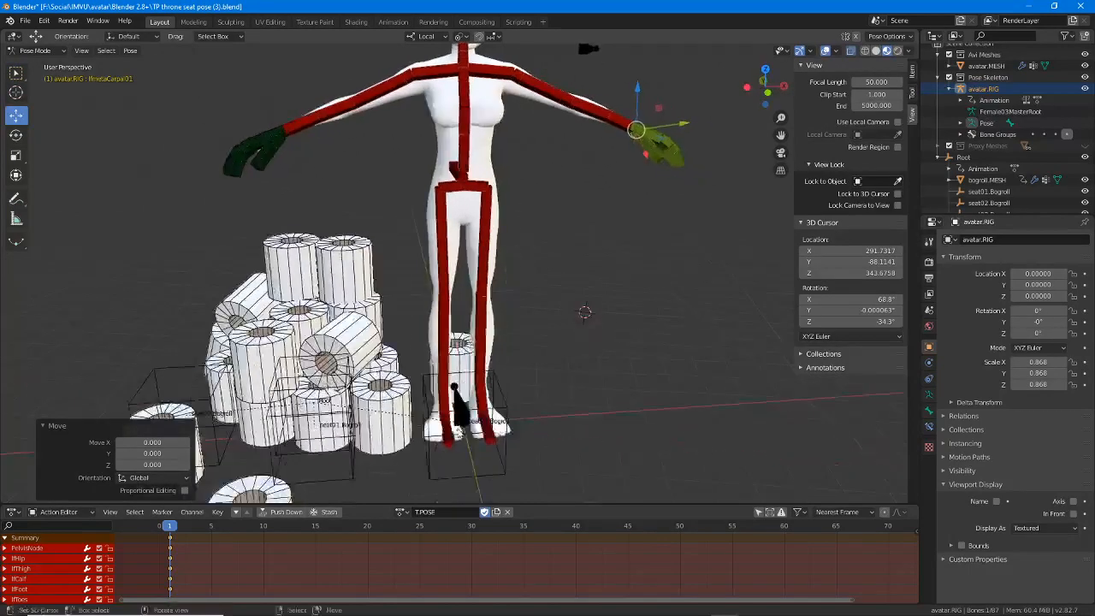
click(485, 233)
middle_drag(485, 233, 433, 198)
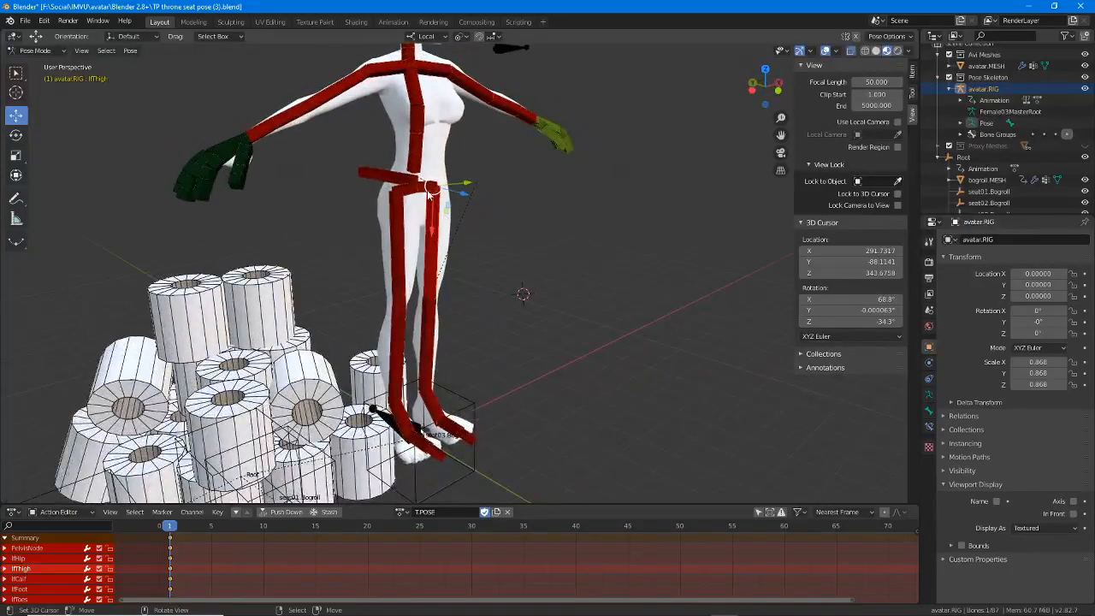
click(433, 198)
mouse_move(447, 264)
middle_down()
mouse_move(422, 265)
mouse_move(454, 248)
middle_up()
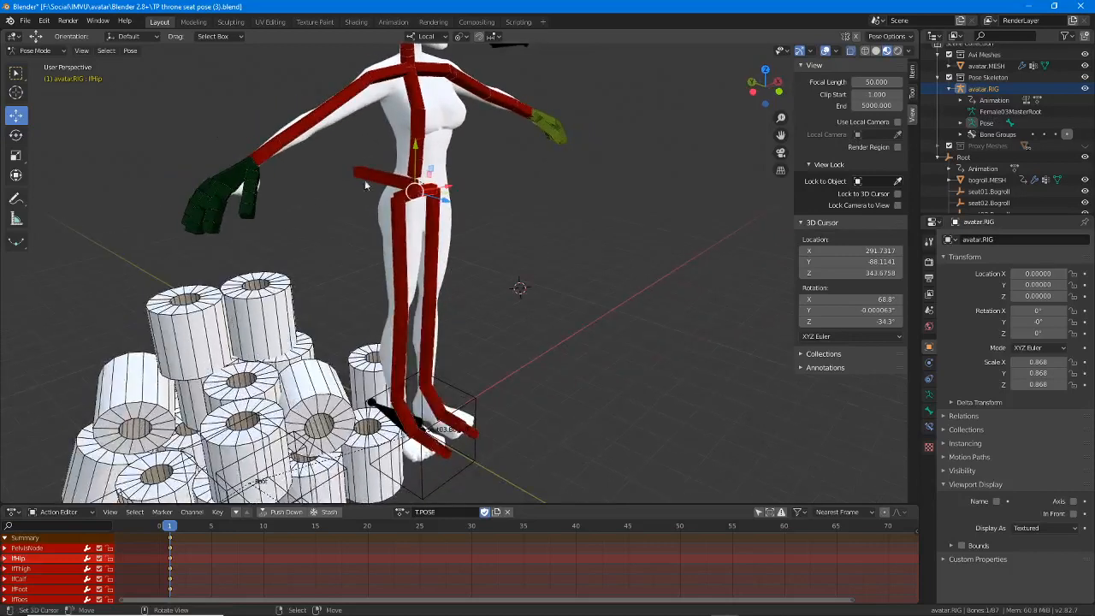
click(15, 174)
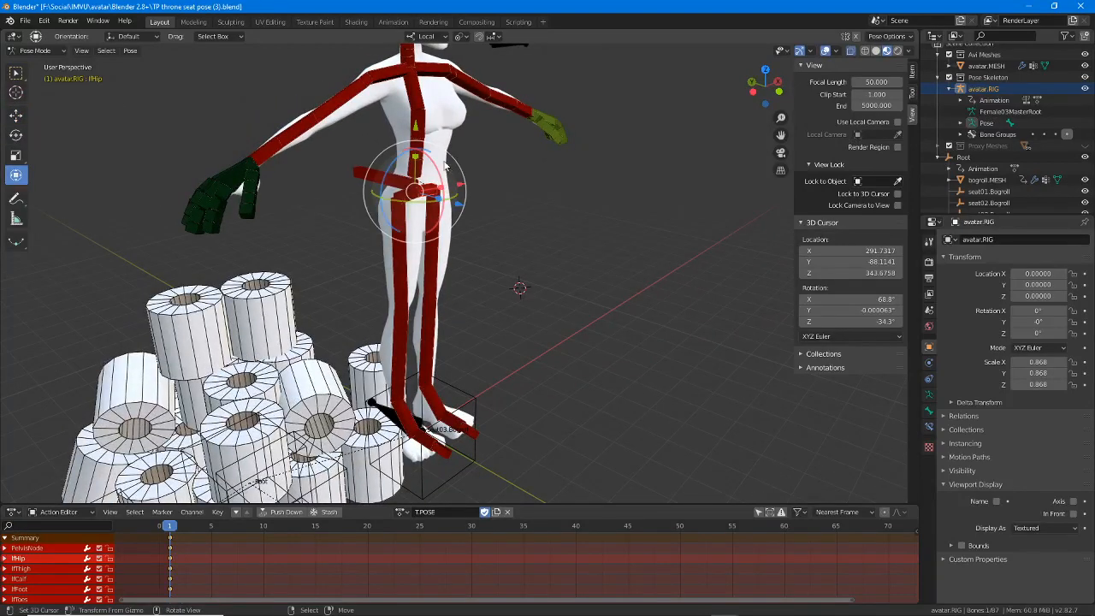
drag(440, 173, 391, 119)
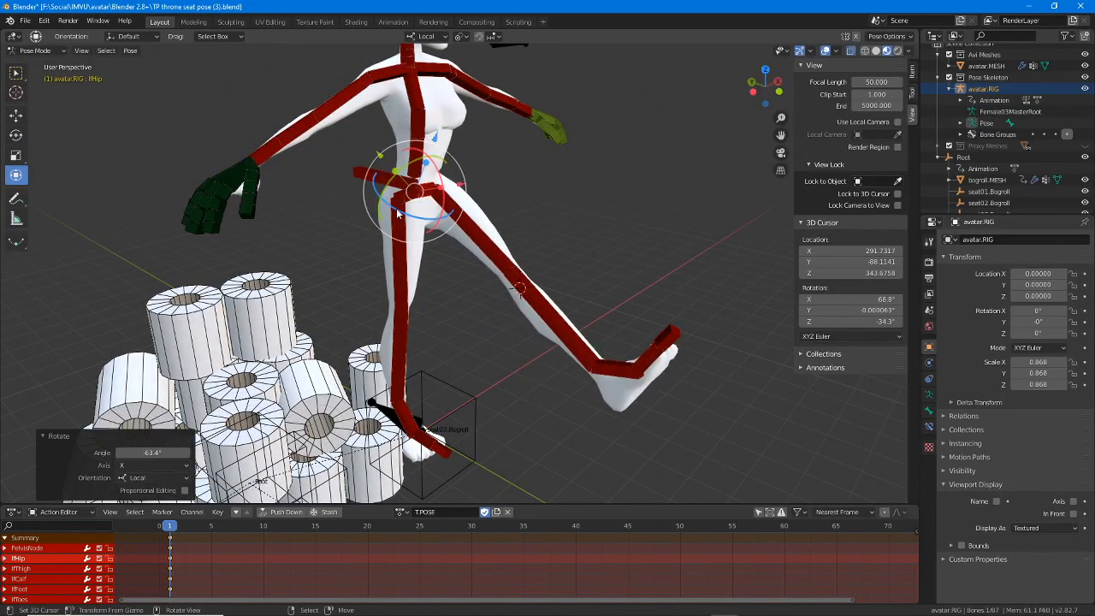
- Select the right hip bone and rotate it to raise the right leg forward
click(423, 193)
click(408, 196)
drag(441, 175, 389, 171)
- Select PelvisNode and move it about -569.16 along local Z to lower the avatar toward seat03
click(383, 171)
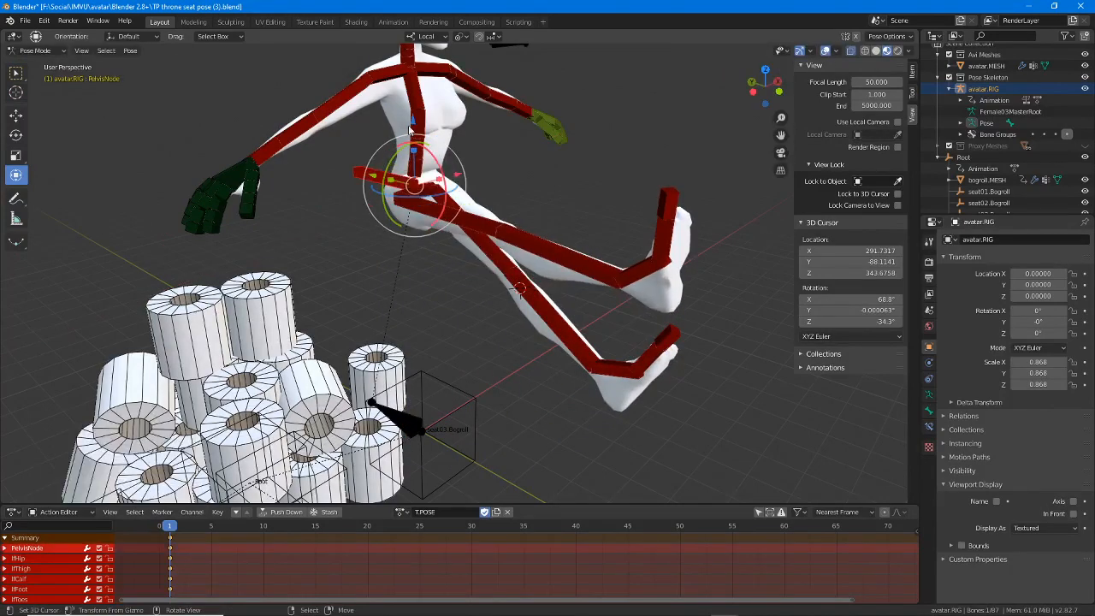
key(g)
key(z)
click(431, 333)
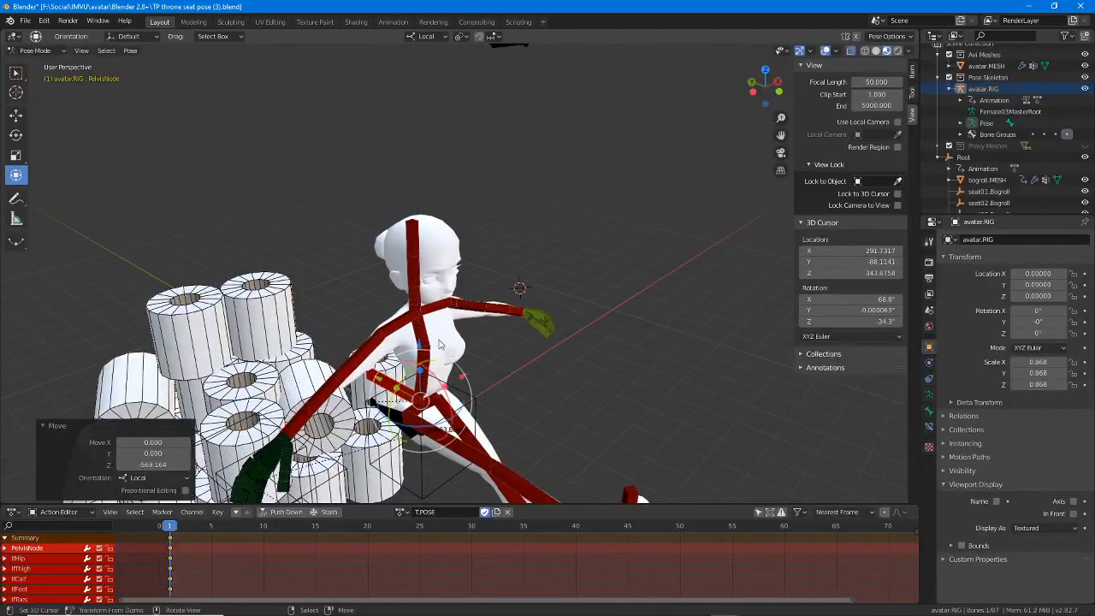
- Rotate the left hip bone about -4.45° around local X to refine the left leg's raised position
middle_drag(443, 345, 520, 240)
right_click(518, 262)
drag(516, 215, 526, 212)
middle_drag(526, 212, 588, 278)
drag(480, 224, 482, 228)
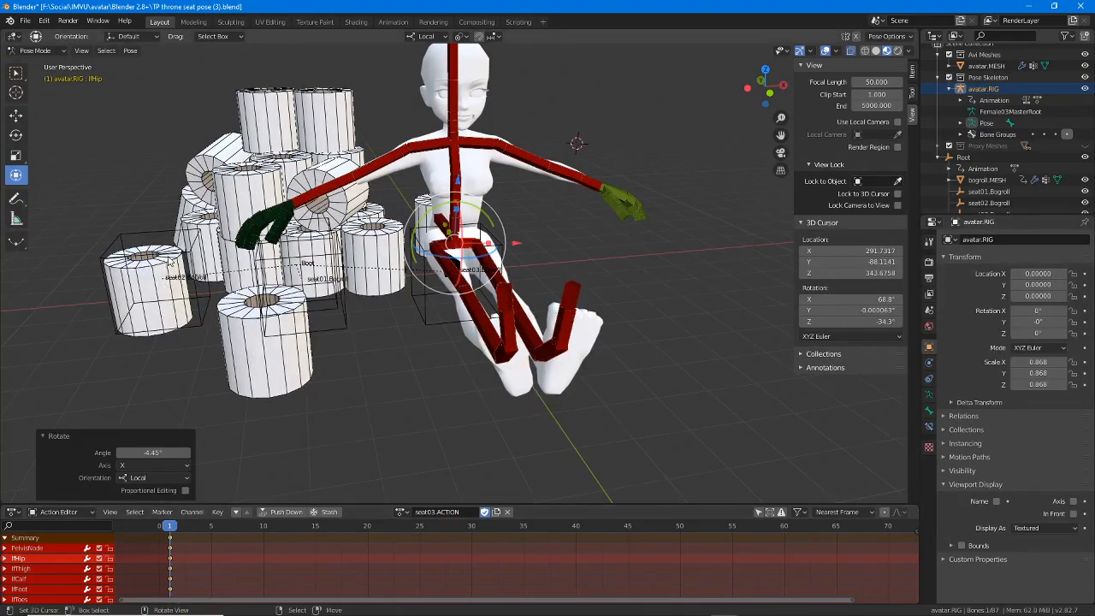
- Select Spine01 and rotate it about 8.74° around local Z to lean the torso sideways
middle_drag(180, 309, 489, 250)
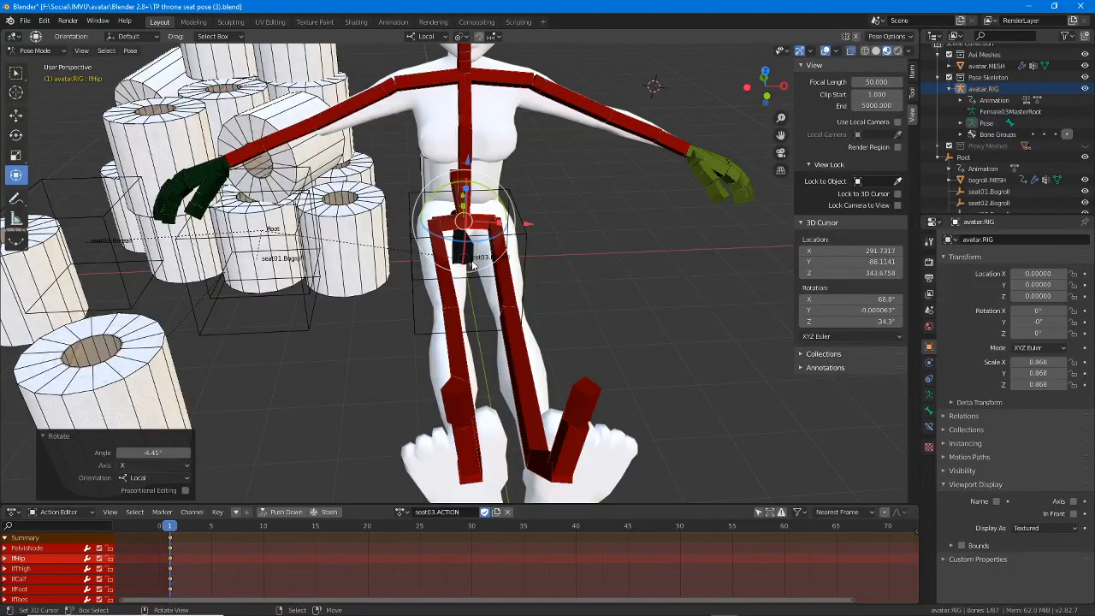
middle_drag(469, 270, 444, 238)
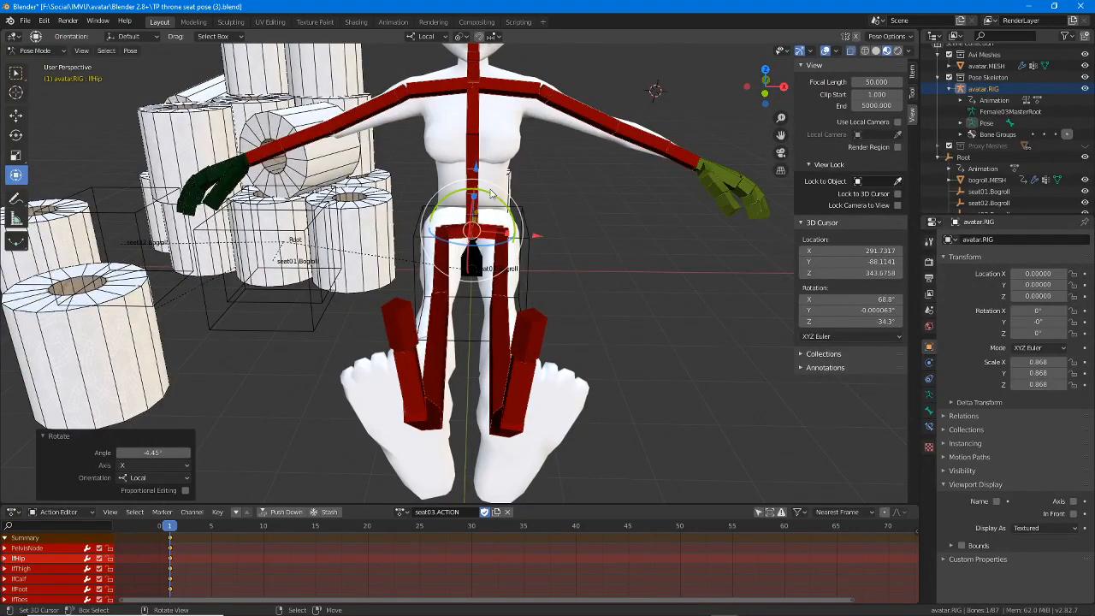
click(472, 199)
middle_drag(472, 205, 401, 209)
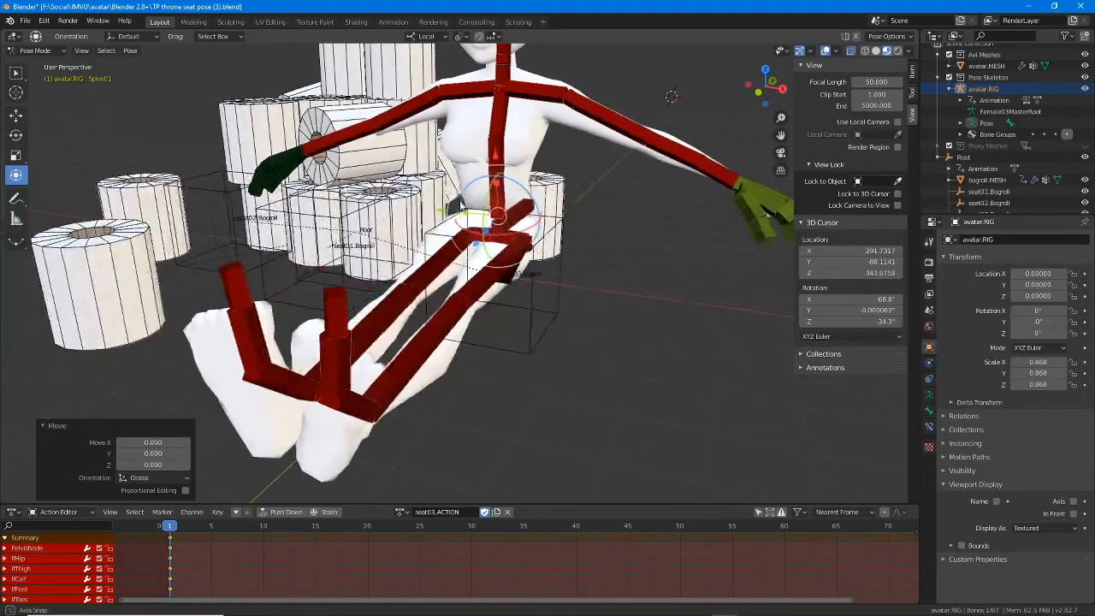
click(510, 214)
mouse_move(501, 233)
middle_down()
mouse_move(511, 235)
mouse_move(501, 225)
middle_up()
click(499, 220)
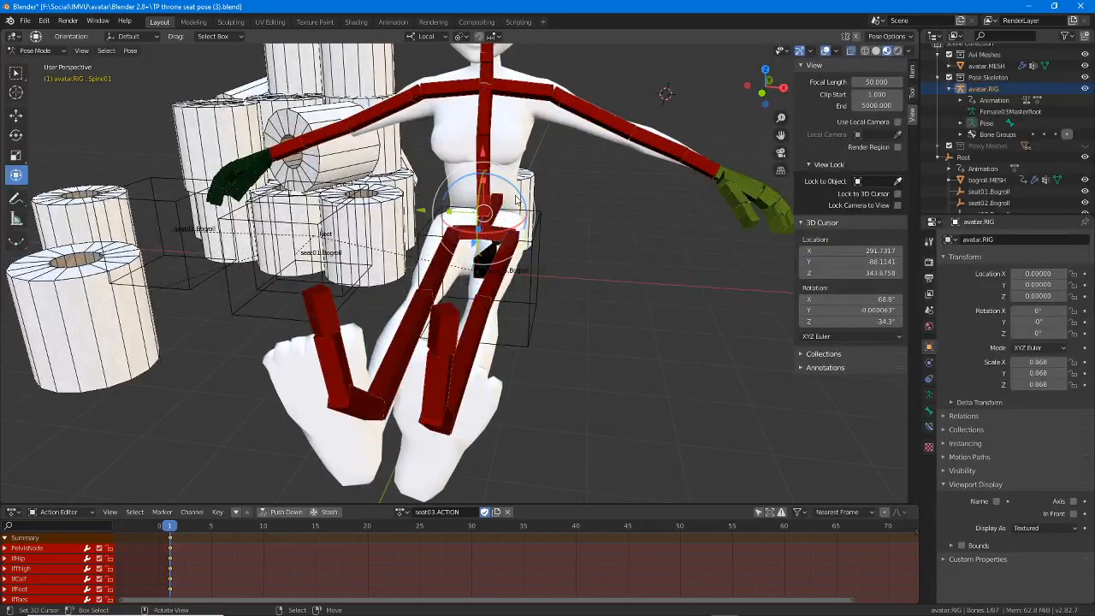
drag(516, 201, 506, 198)
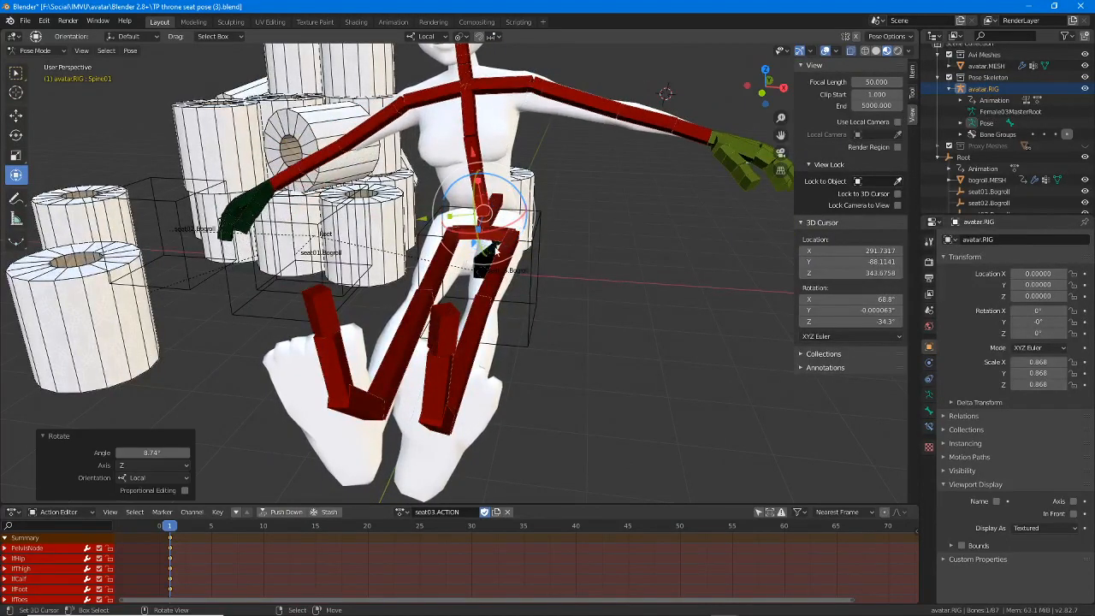
- Select the left hip bone and rotate it about 6.73° around local Z to swing the left leg outward
middle_drag(495, 249, 505, 251)
click(456, 242)
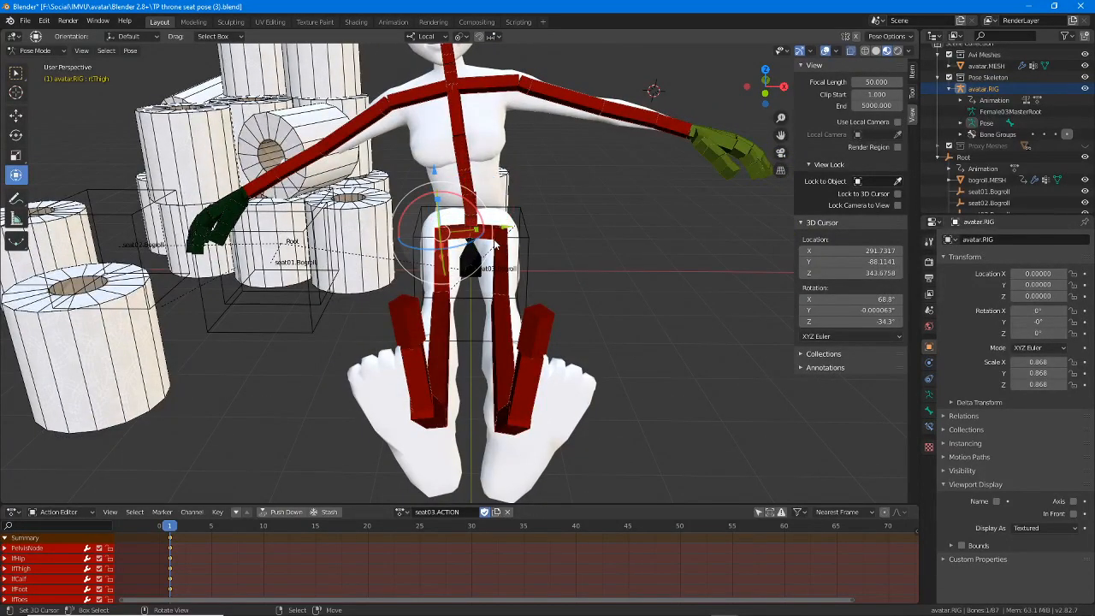
click(492, 234)
drag(510, 235, 505, 244)
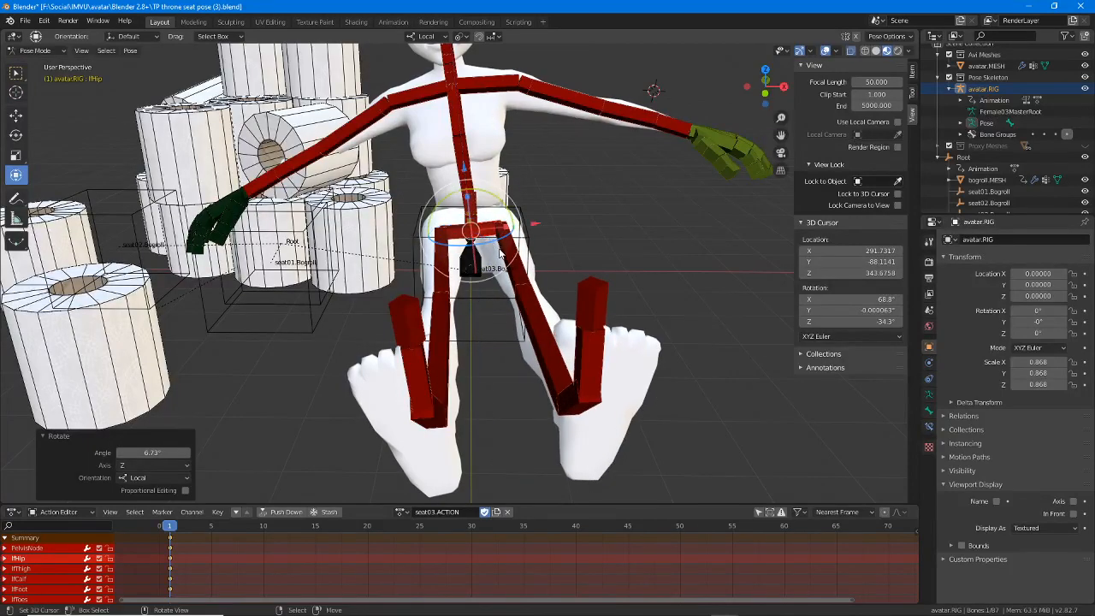
- Rotate the left hip bone about 8.58° more around its local Z axis and select the right hip bone
click(511, 290)
middle_drag(512, 291, 494, 235)
click(491, 214)
key(r)
key(z)
key(z)
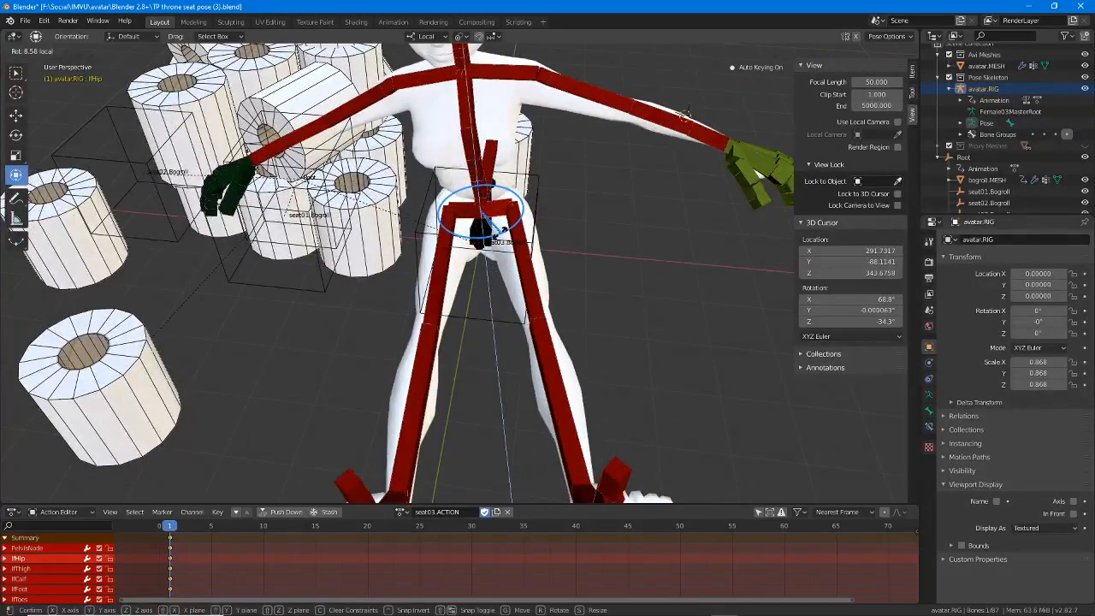
click(492, 239)
click(461, 252)
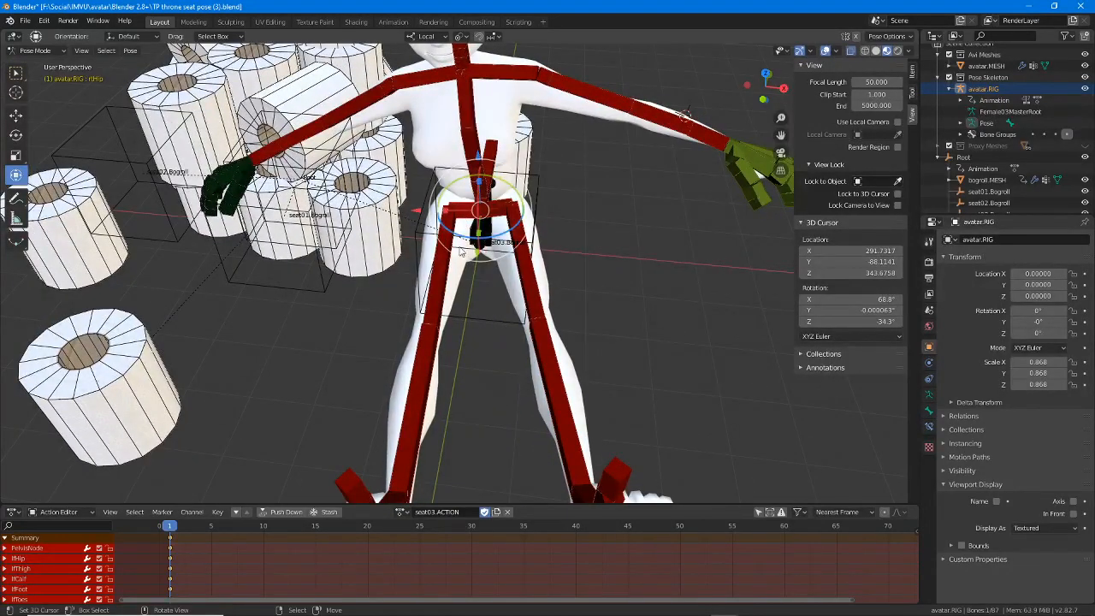
- Rotate the right hip bone about 15° around local Z to swing the right leg inward
key(r)
key(z)
key(z)
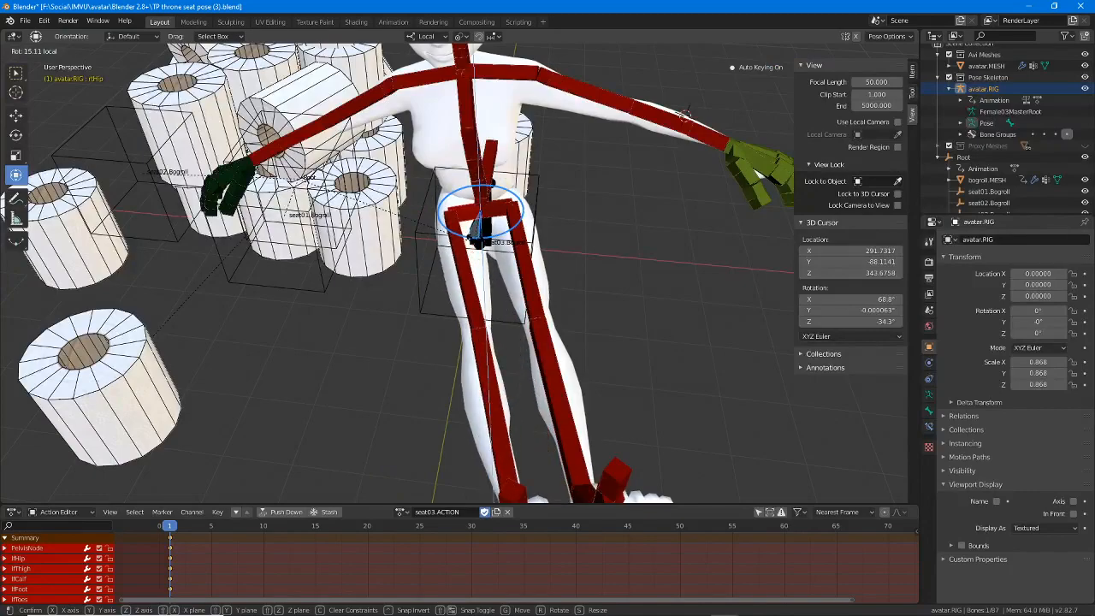
click(486, 275)
- Rotate the left hip bone to raise the left thigh above the right leg
middle_drag(486, 275, 488, 210)
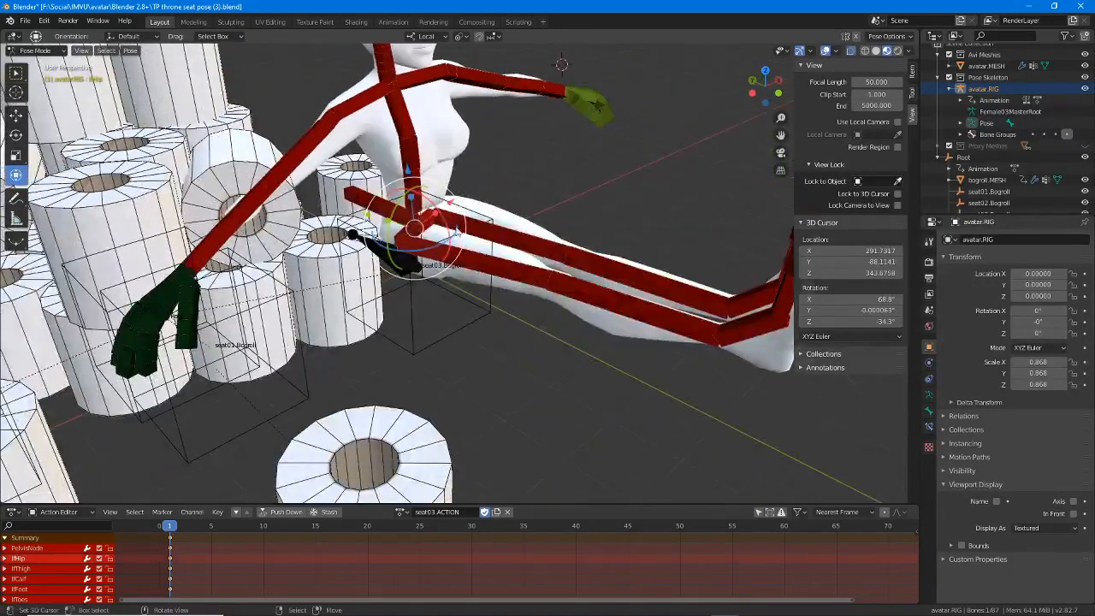
middle_drag(441, 248, 303, 226)
drag(501, 207, 472, 251)
- Rotate the left calf bone about 50.9° around local Y to bend the knee
right_click(443, 254)
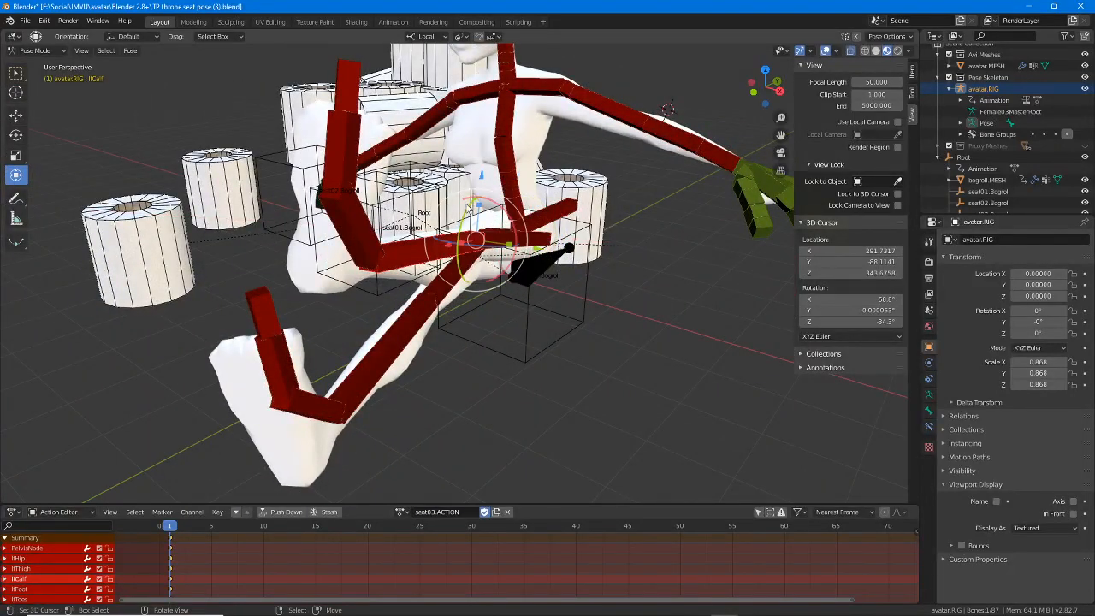
drag(469, 208, 471, 242)
middle_drag(489, 316, 357, 260)
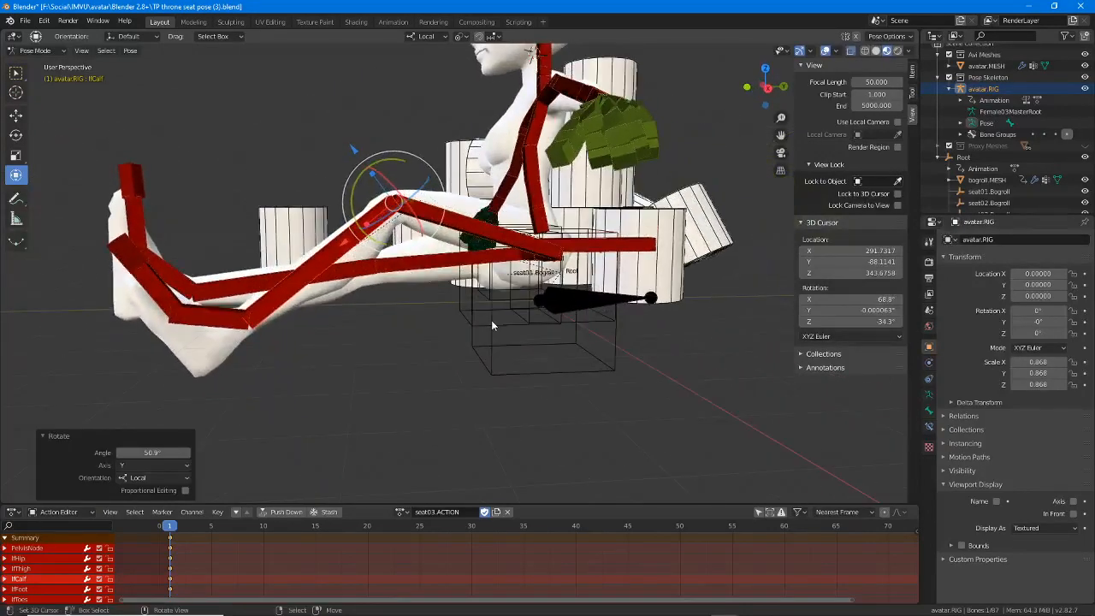
- From the right side view, rotate the left hip bone to lift the bent knee higher
key(KP_3)
scroll(501, 295, up, 2)
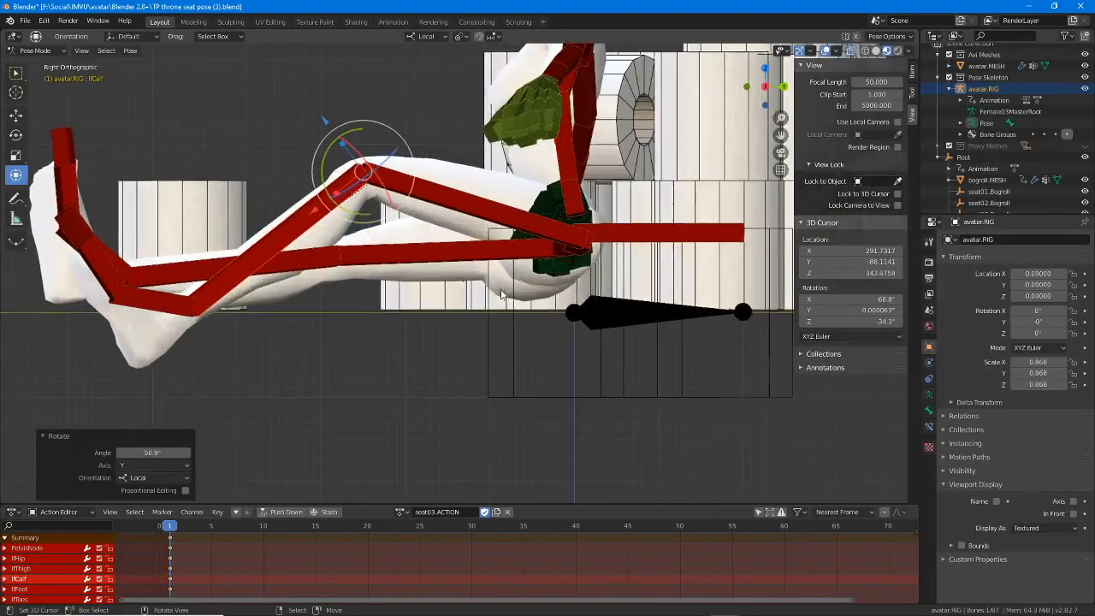
click(577, 259)
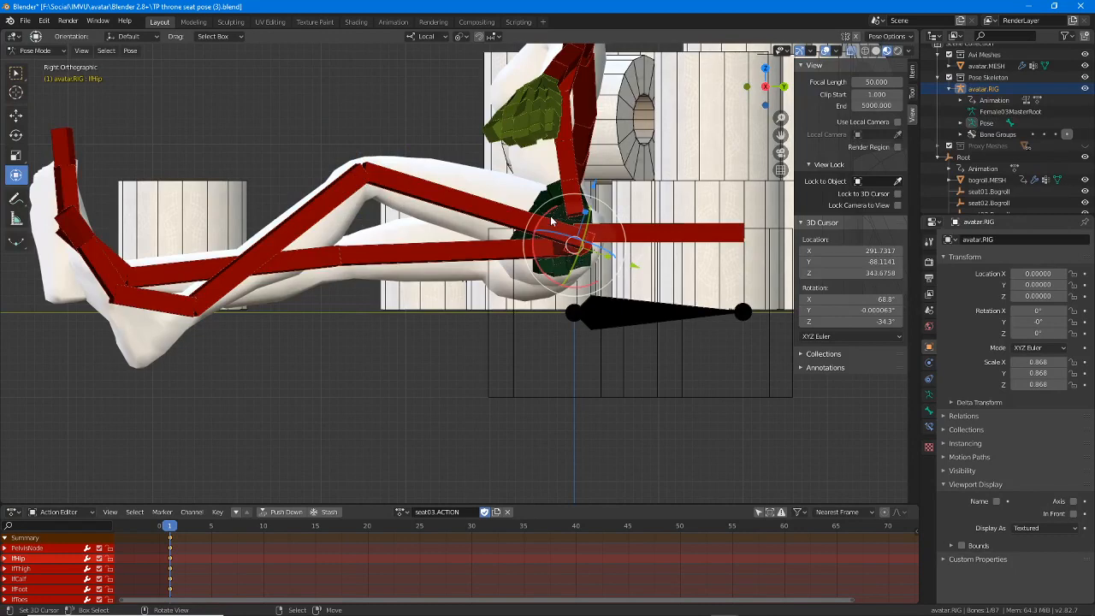
drag(590, 208, 381, 184)
- Select the left foot bone and rotate it about 26.7° around local Y
right_click(324, 158)
right_click(147, 248)
drag(190, 233, 220, 267)
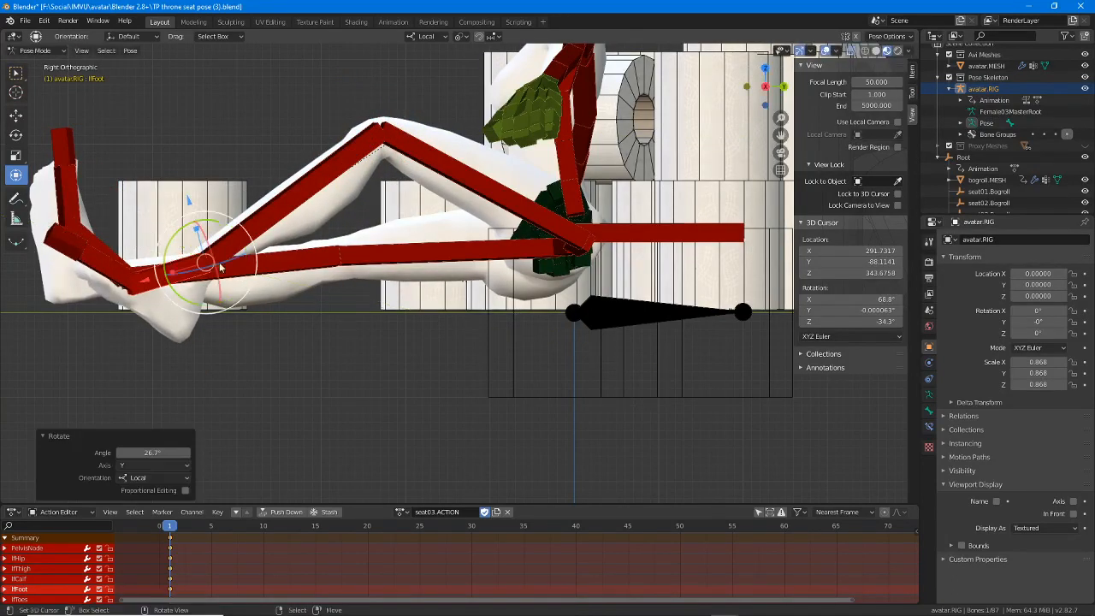
- Rotate the left hip bone about 3.73° around the view's Z axis to raise the left leg slightly
right_click(573, 257)
drag(553, 200, 550, 206)
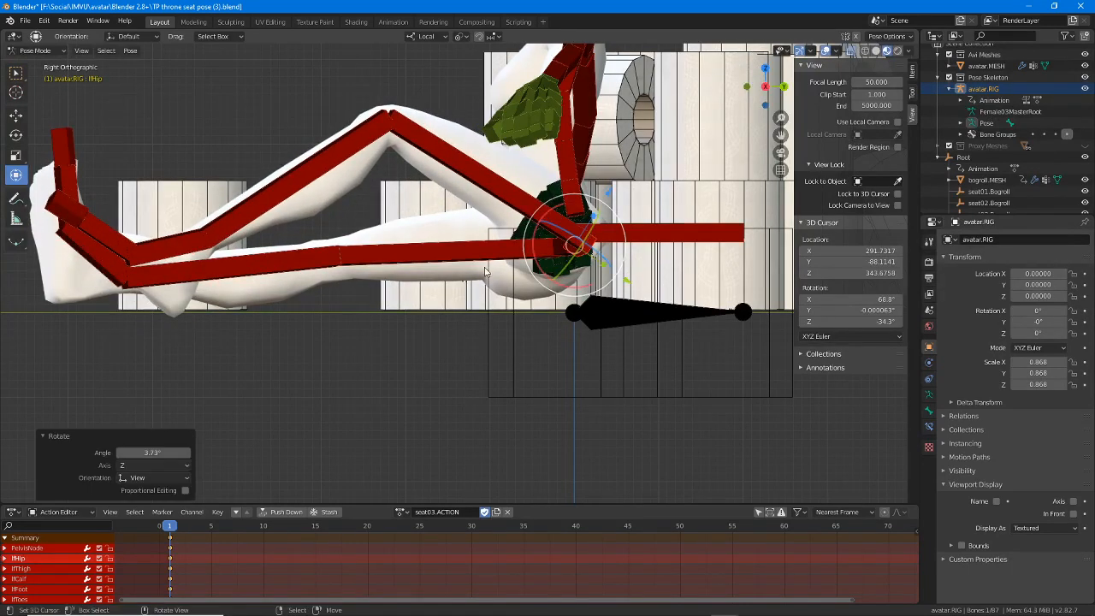
middle_drag(483, 278, 483, 278)
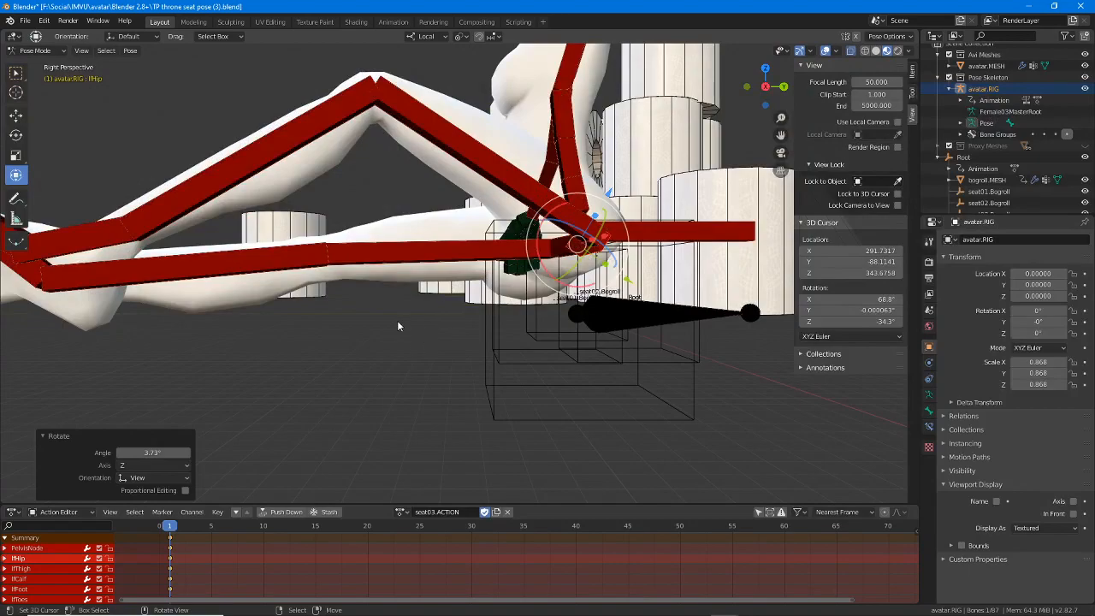
- Rotate the left calf bone about -9.5° around local Z to swing the lower leg toward the right leg
middle_drag(331, 251, 455, 282)
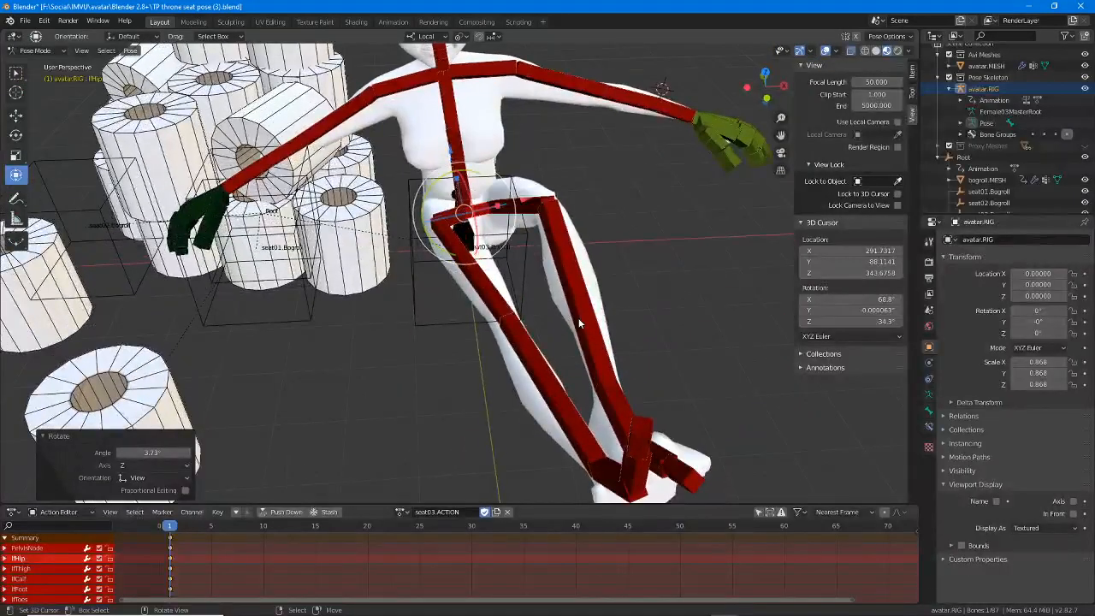
click(588, 345)
key(r)
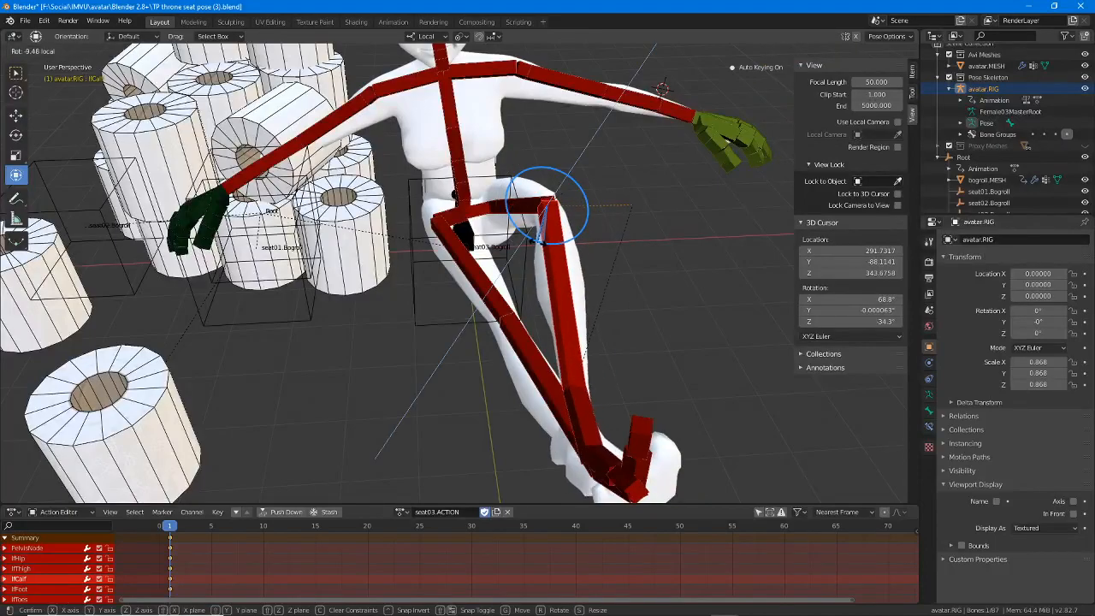
drag(536, 248, 530, 247)
- Rotate the left hip bone again and refine the position of the crossed legs
middle_drag(505, 235, 467, 202)
right_click(433, 203)
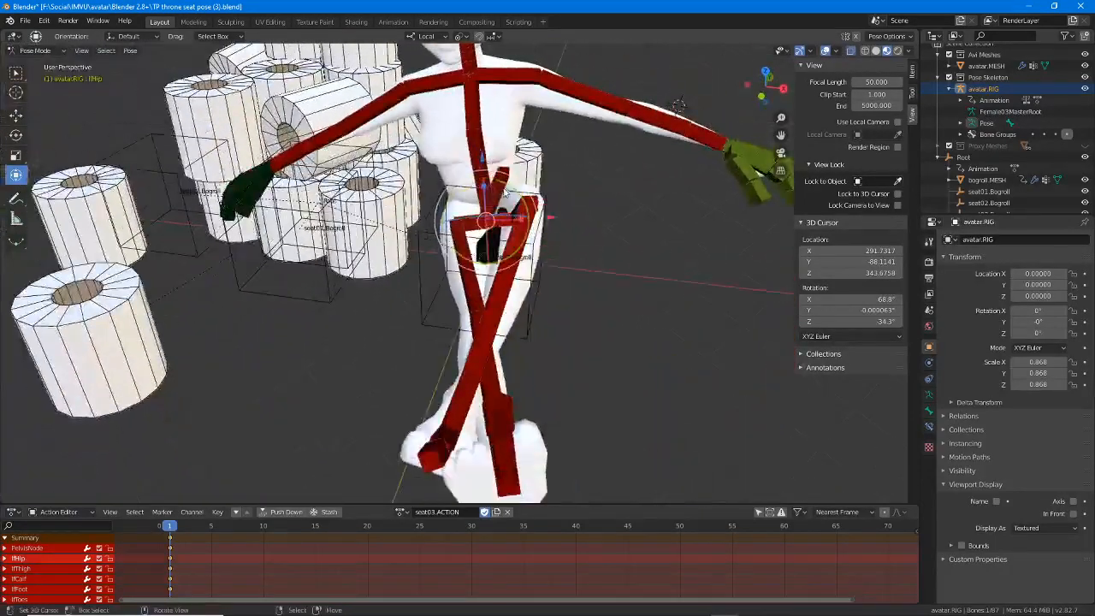
mouse_move(517, 194)
mouse_down()
mouse_move(501, 183)
mouse_move(515, 213)
mouse_up()
middle_drag(504, 229, 528, 256)
right_click(520, 251)
drag(544, 239, 535, 243)
- Select the right shoulder bone and trackball-rotate it about -8.59° and 9.74° to lower the arm
middle_drag(534, 244, 381, 242)
right_click(398, 201)
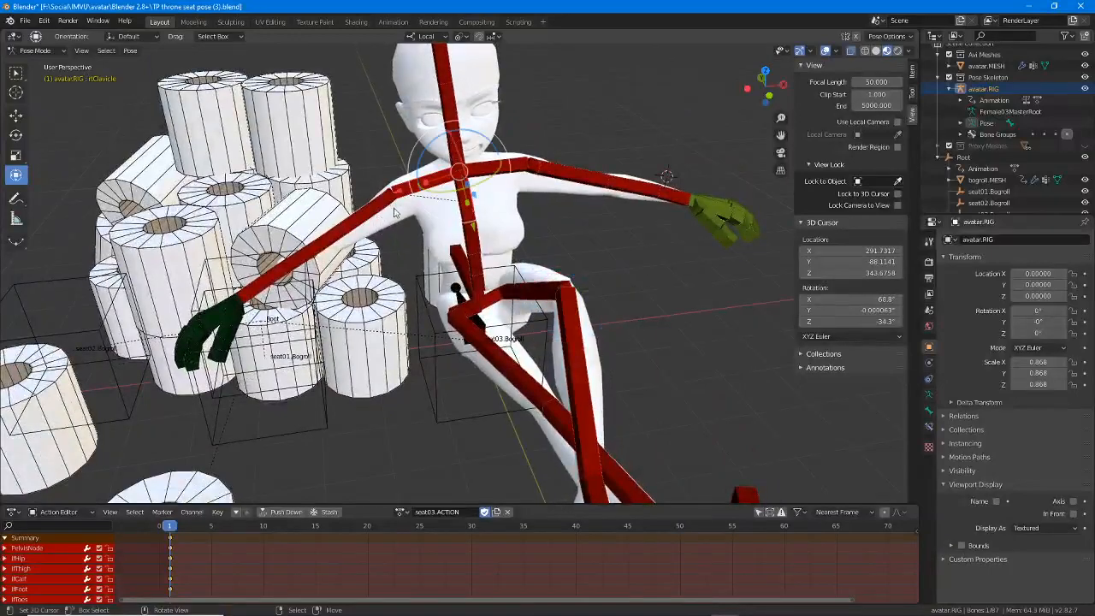
middle_drag(399, 200, 413, 227)
right_click(387, 226)
mouse_move(373, 172)
mouse_down()
mouse_move(346, 190)
mouse_move(370, 174)
mouse_up()
click(369, 174)
middle_drag(369, 175, 394, 253)
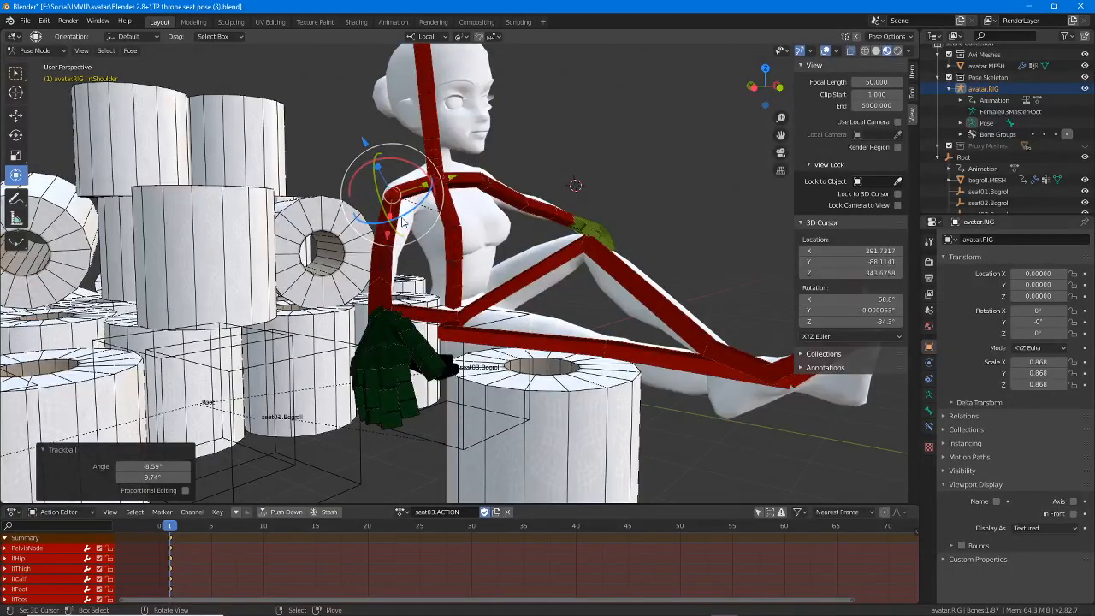
- Rotate the right shoulder bone around its Z axis to bring the upper arm forward
key(r)
key(z)
key(z)
drag(406, 211, 404, 215)
- Rotate the right elbow bone about 54.1° around local Z to bend the forearm forward
right_click(399, 255)
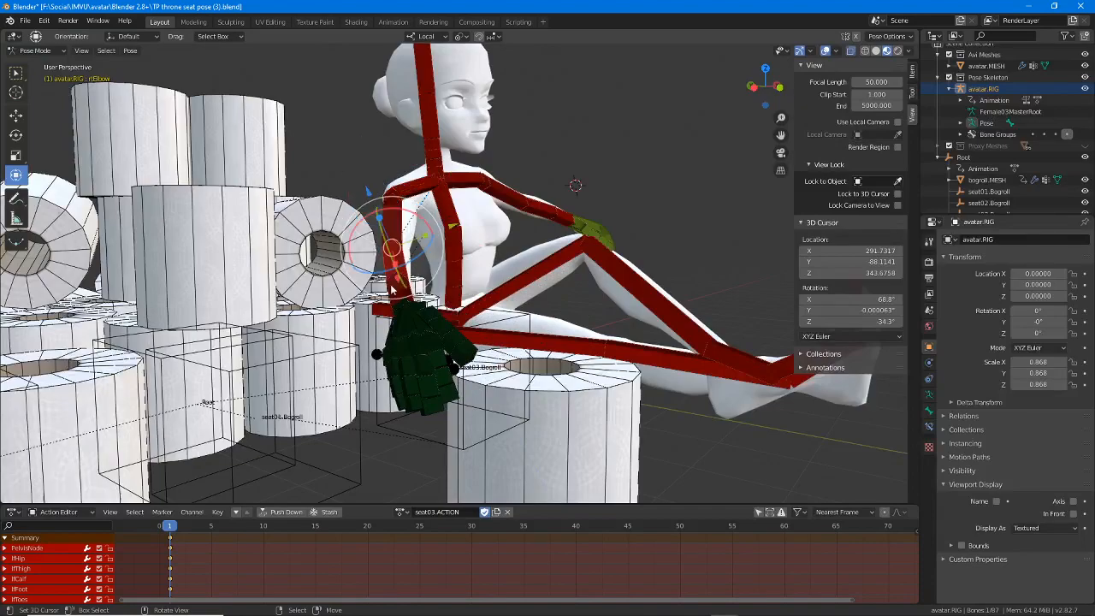
middle_drag(398, 255, 418, 282)
drag(405, 284, 453, 272)
middle_drag(461, 275, 389, 193)
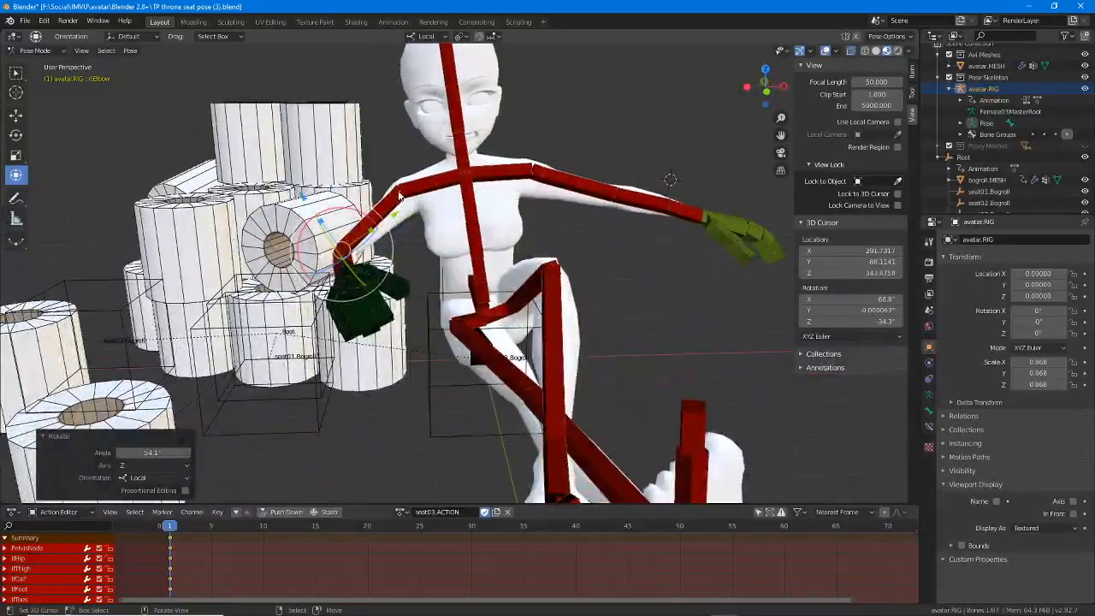
- Rotate the right shoulder bone to bring the bent arm closer to the torso
right_click(395, 183)
drag(372, 162, 354, 171)
- Select Spine03 and rotate it about 6.49° around local Y to tilt the upper body sideways
middle_drag(411, 214, 505, 242)
right_click(481, 247)
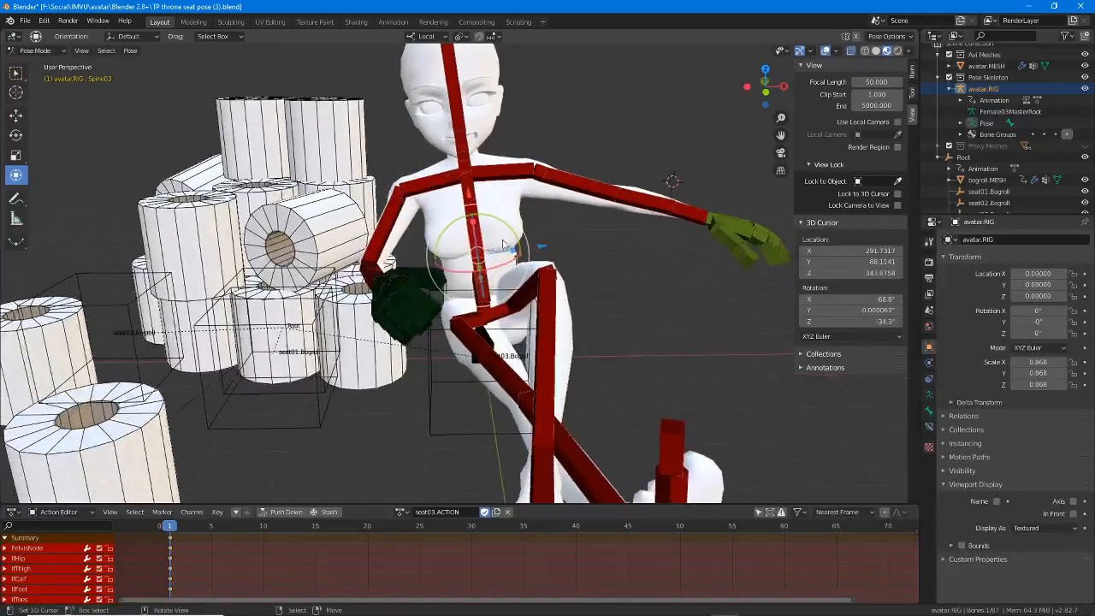
drag(514, 234, 512, 247)
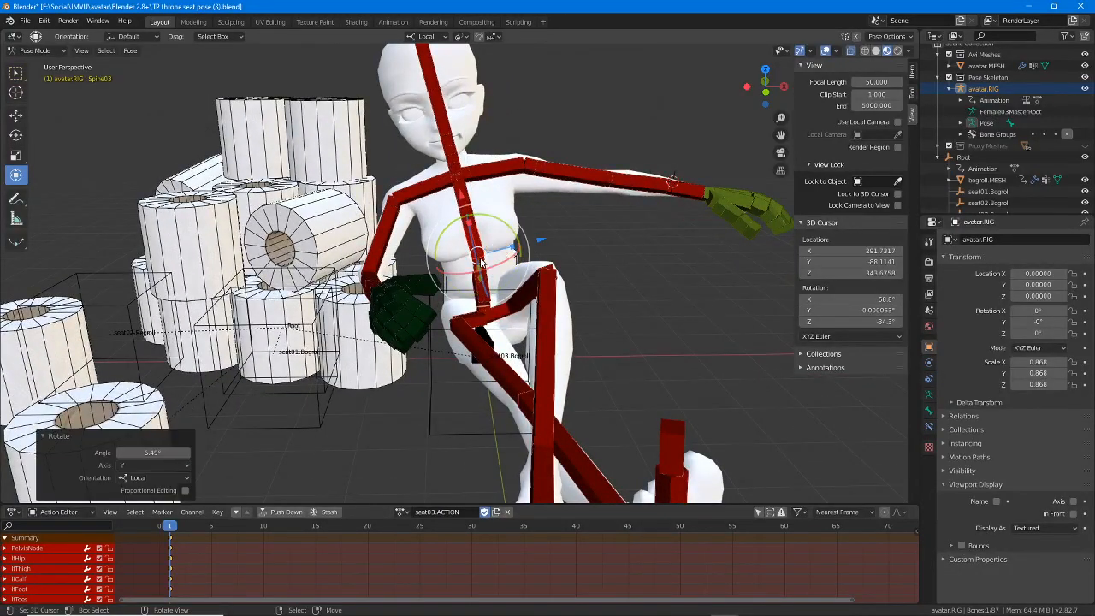
- Select the spine bone at the waist and rotate it to adjust the torso's lean
right_click(481, 261)
scroll(481, 263, up, 2)
middle_drag(482, 263, 503, 258)
drag(518, 251, 505, 265)
- Select Spine04 and rotate it about -4.92° around local Y to adjust the chest
right_click(469, 193)
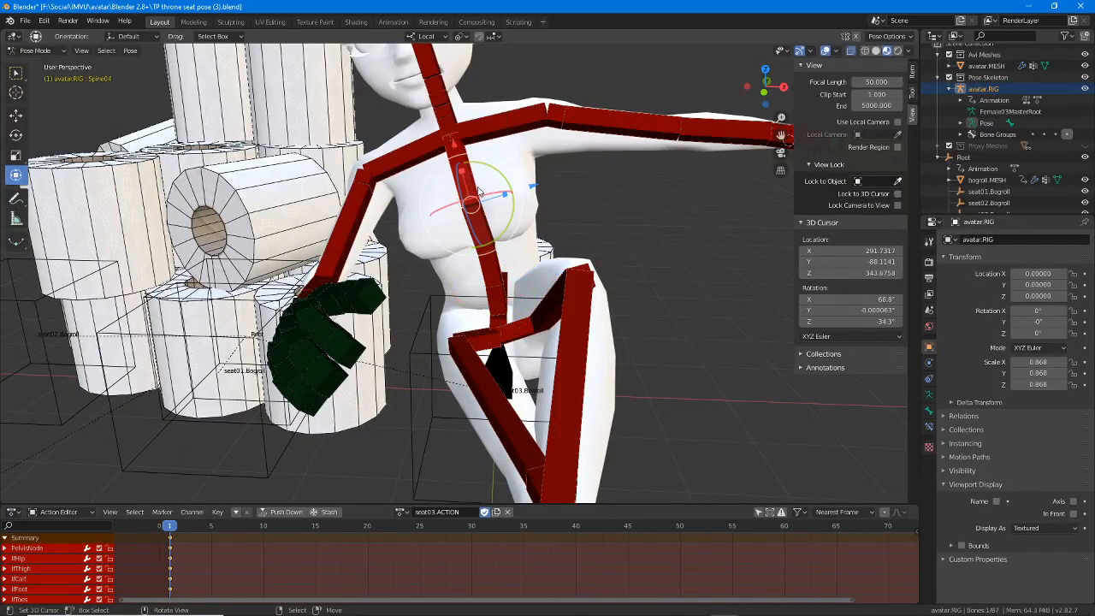
drag(501, 181, 493, 192)
middle_drag(493, 192, 589, 98)
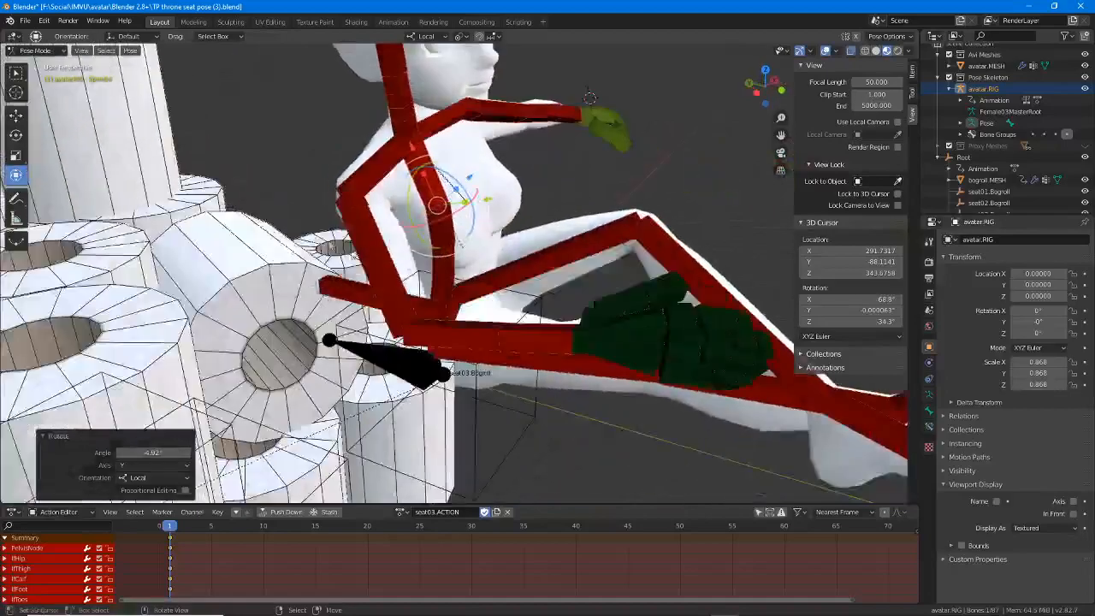
- Rotate the right shoulder bone to reposition the upper arm beside the torso
right_click(349, 206)
drag(382, 214, 382, 270)
middle_drag(382, 271, 312, 261)
drag(365, 147, 365, 142)
- Rotate the right elbow bone about -12° and the right hand bone about -4.01° around local X
click(311, 300)
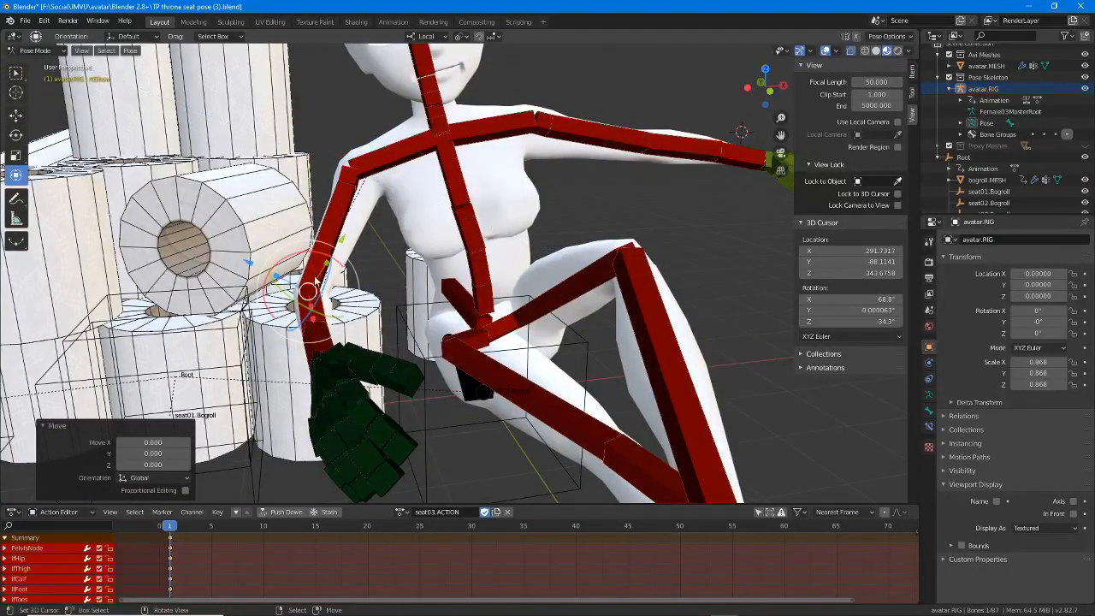
drag(307, 255, 309, 251)
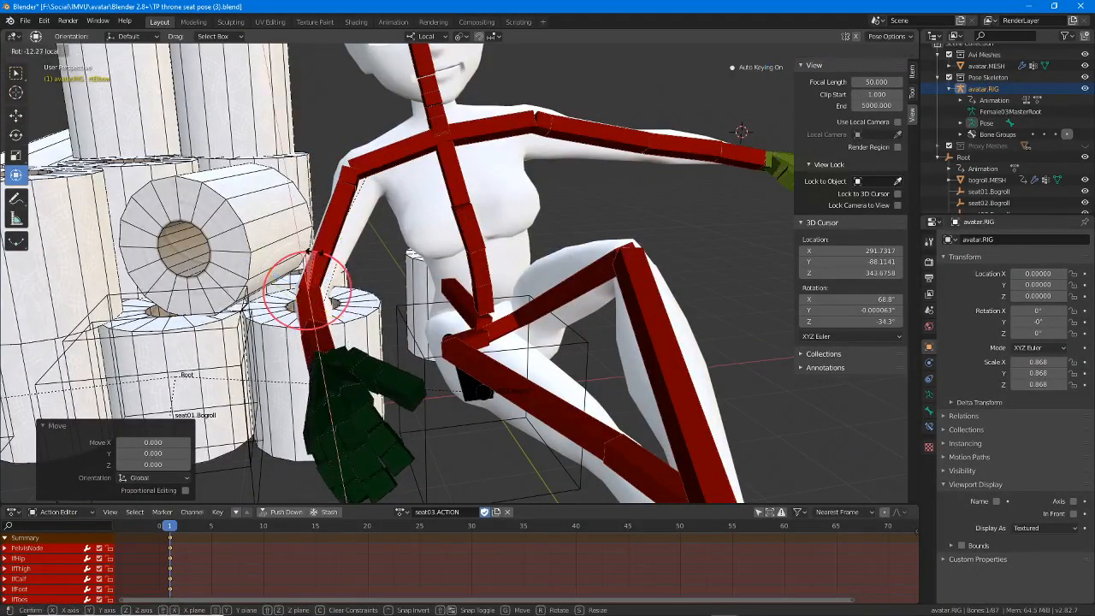
click(320, 362)
key(r)
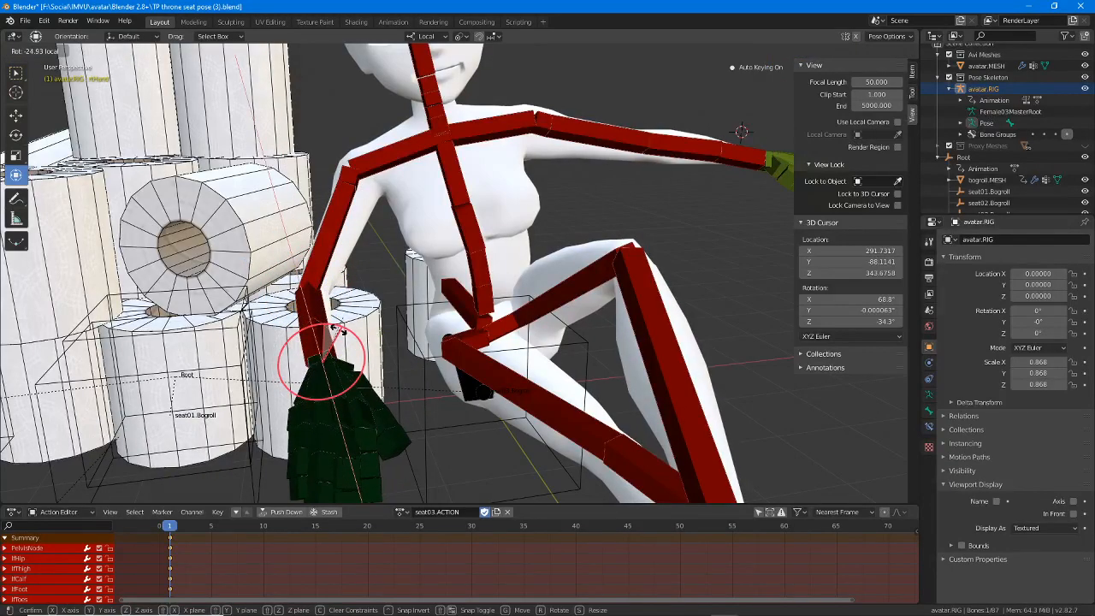
drag(326, 339, 326, 339)
- Rotate the right hand bone about 13.9° around local Y to bend the wrist downward
middle_drag(325, 341, 501, 399)
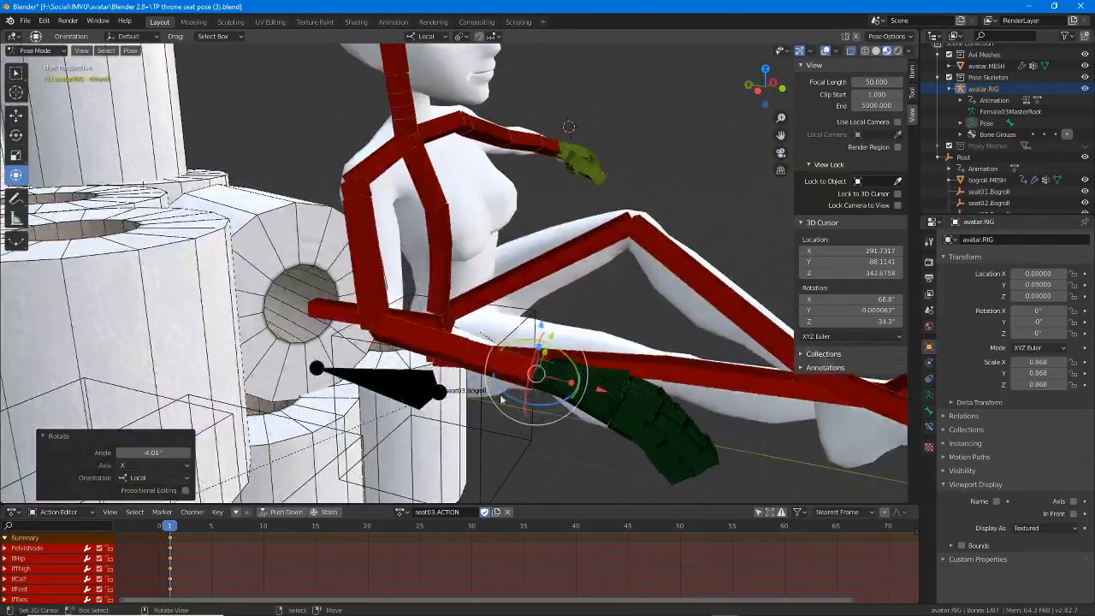
key(r)
key(y)
click(684, 355)
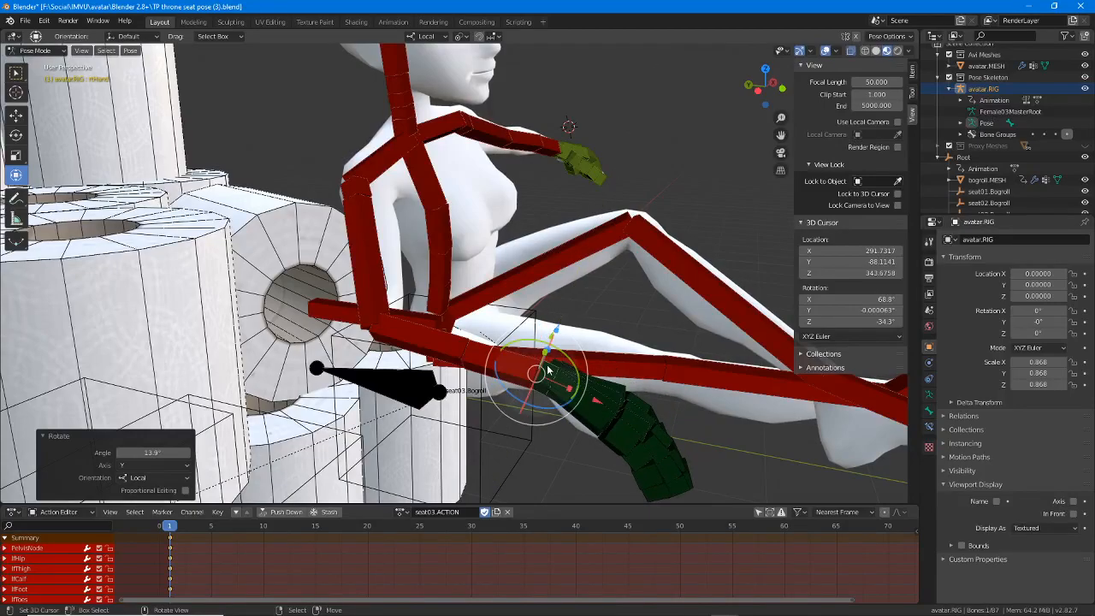
- Select the right clavicle bone and rotate it to raise the right shoulder
middle_drag(684, 354, 402, 366)
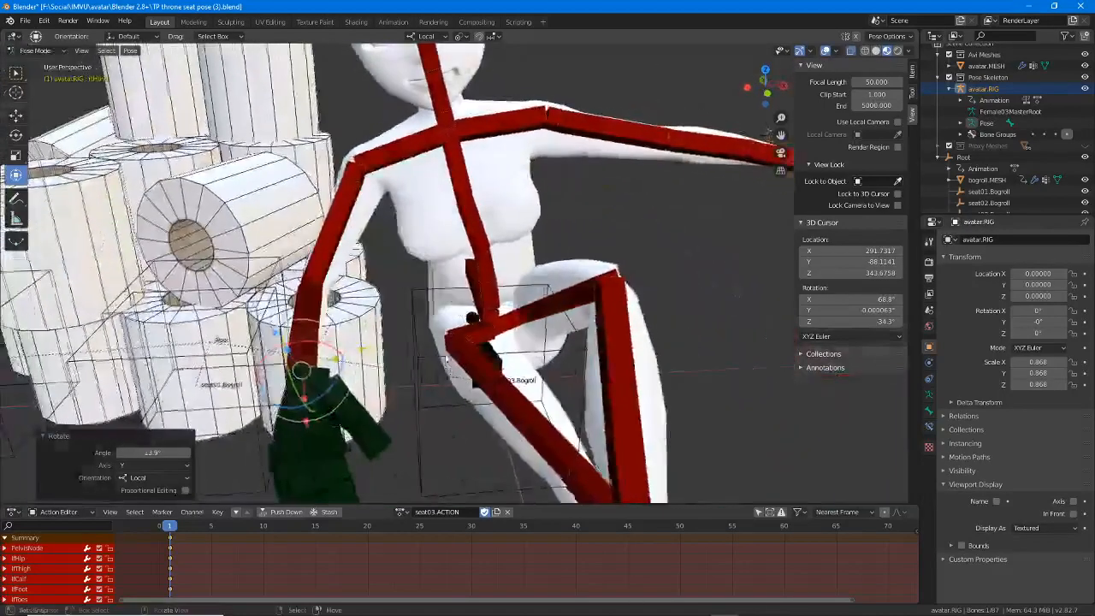
scroll(464, 280, down, 1)
click(408, 183)
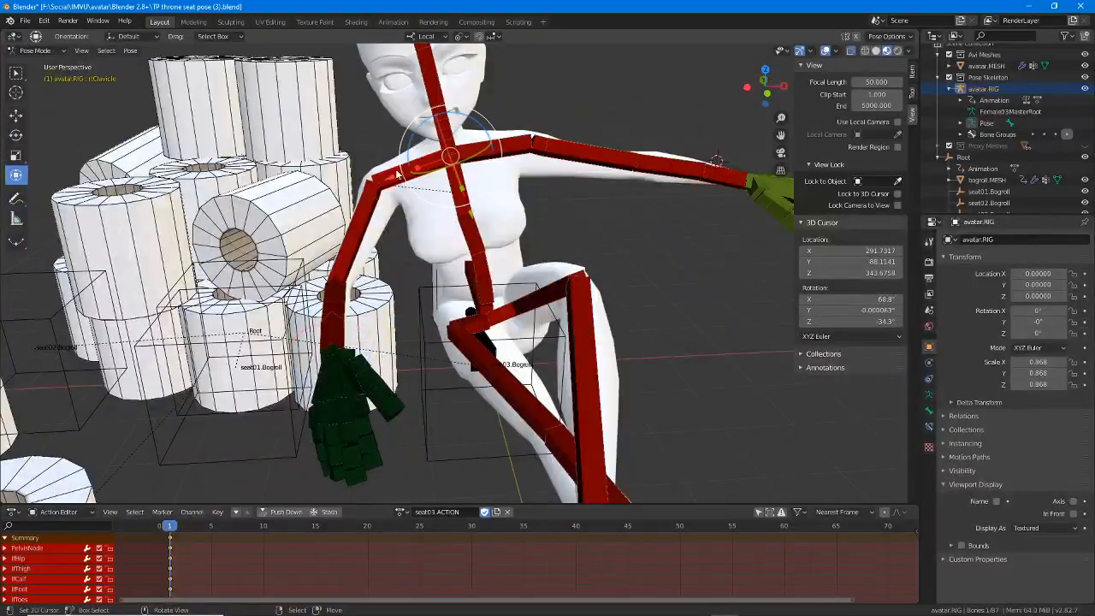
drag(413, 134, 456, 155)
- Select Spine04 and rotate it about -0.567° around local Y
click(456, 177)
key(r)
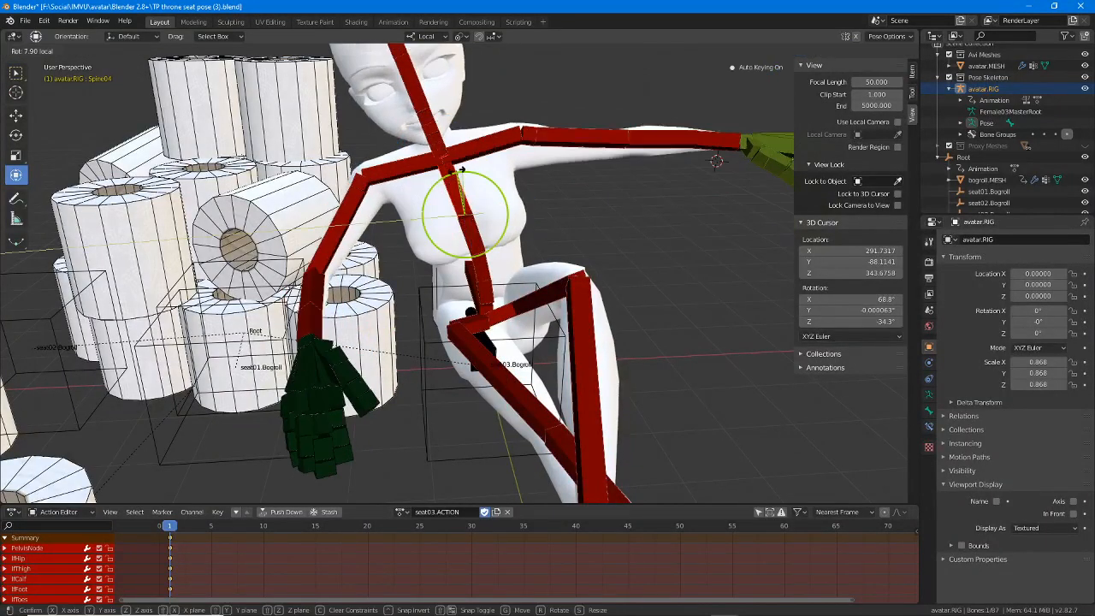
click(432, 225)
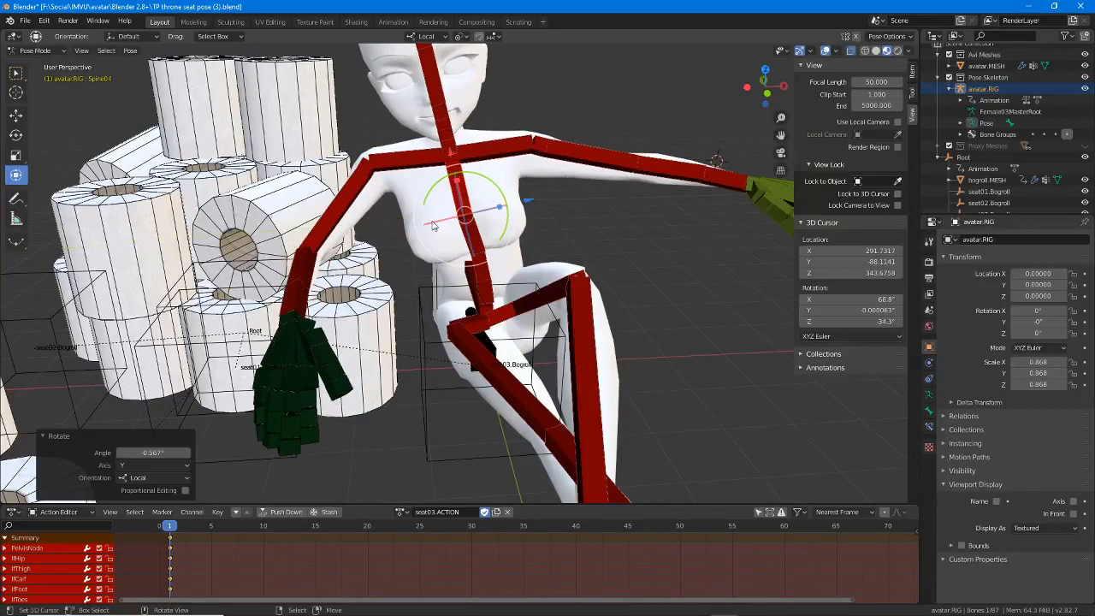
- Rotate the right shoulder bone about 12.8° around local Y to lower the arm toward the body
click(362, 167)
key(r)
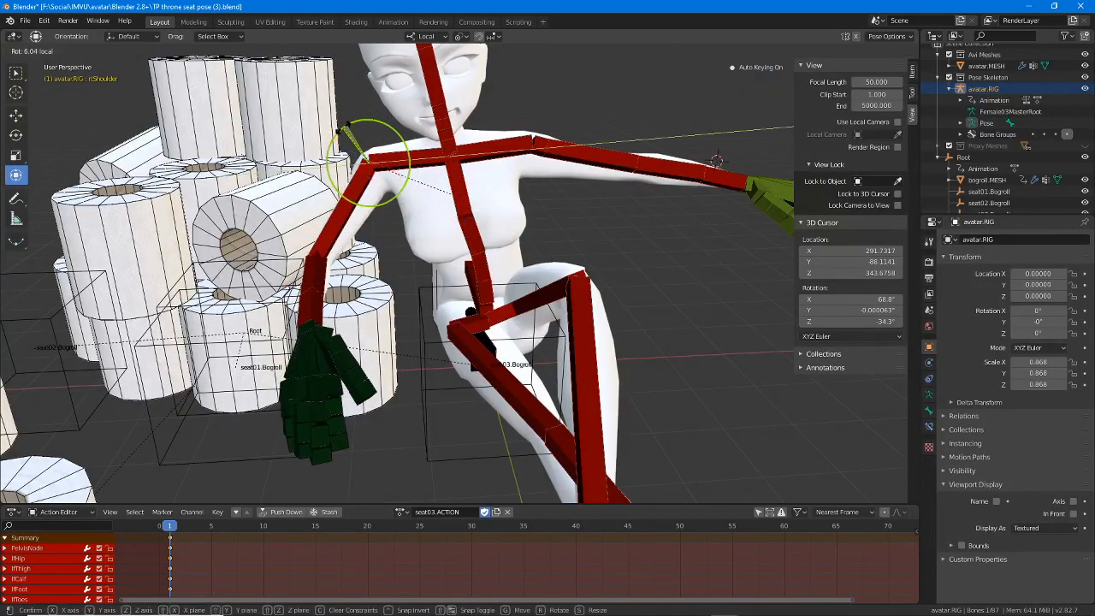
drag(340, 130, 341, 127)
middle_drag(282, 193, 344, 245)
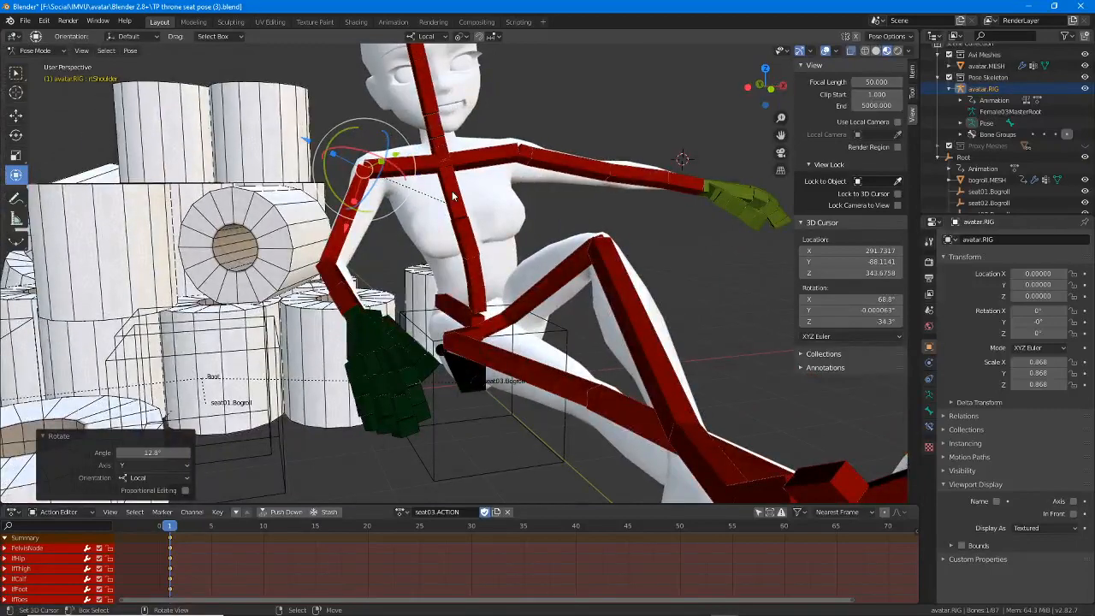
- Select Spine02 and rotate it to adjust the bend of the lower torso
middle_drag(462, 224, 479, 267)
click(480, 268)
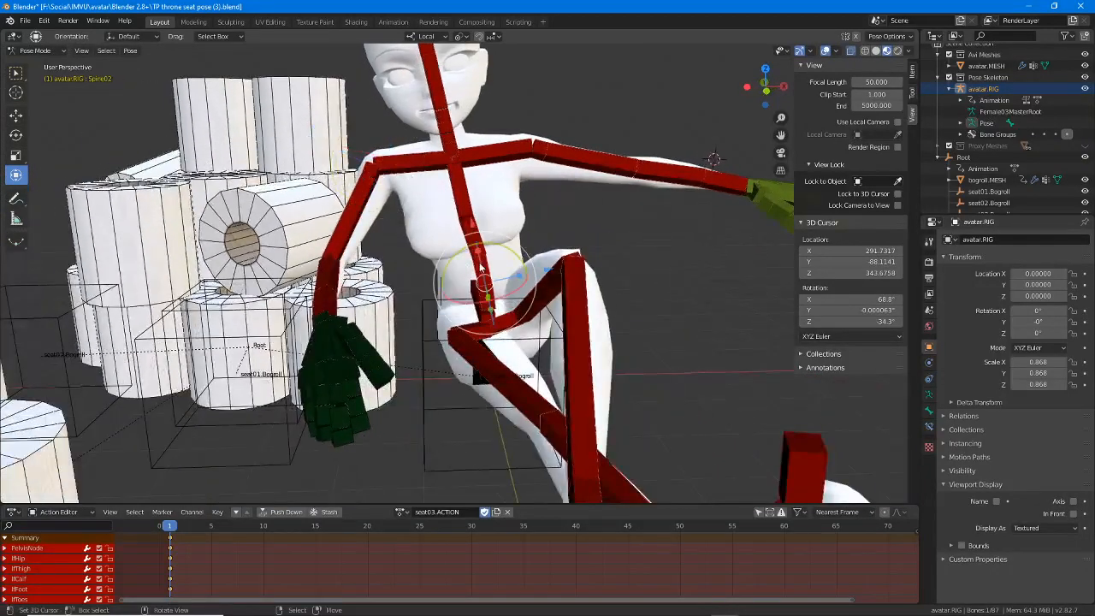
drag(491, 246, 490, 218)
- Select Spine03 and rotate it about -2.27° around local Y
click(474, 247)
middle_drag(304, 292, 398, 301)
middle_drag(534, 223, 441, 226)
drag(440, 227, 452, 213)
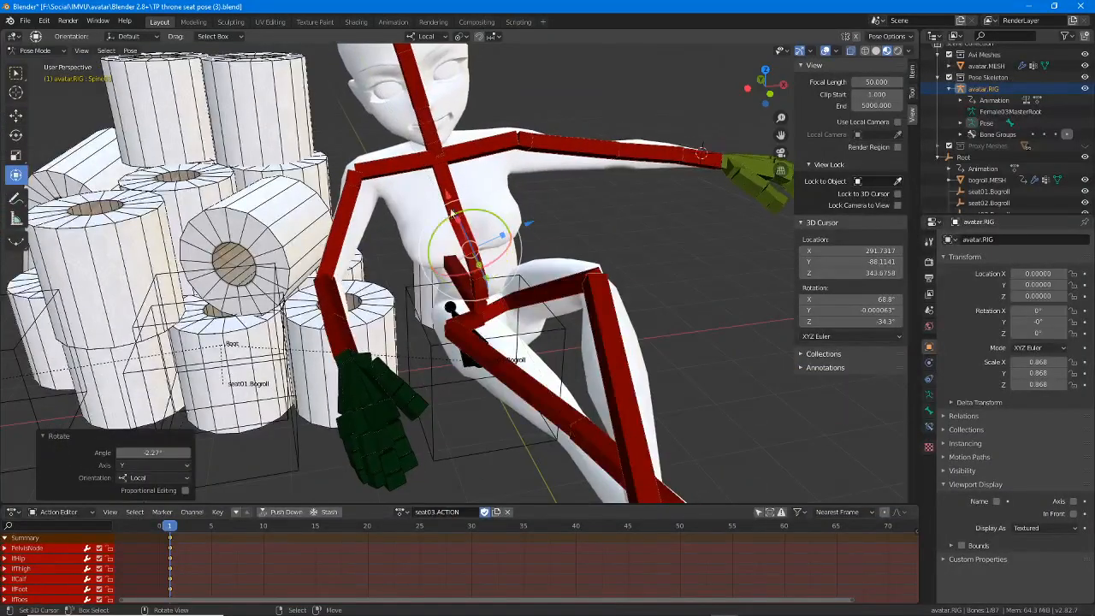
- Select the left shoulder bone and rotate it to swing the outstretched left arm
click(510, 147)
middle_drag(525, 146, 552, 196)
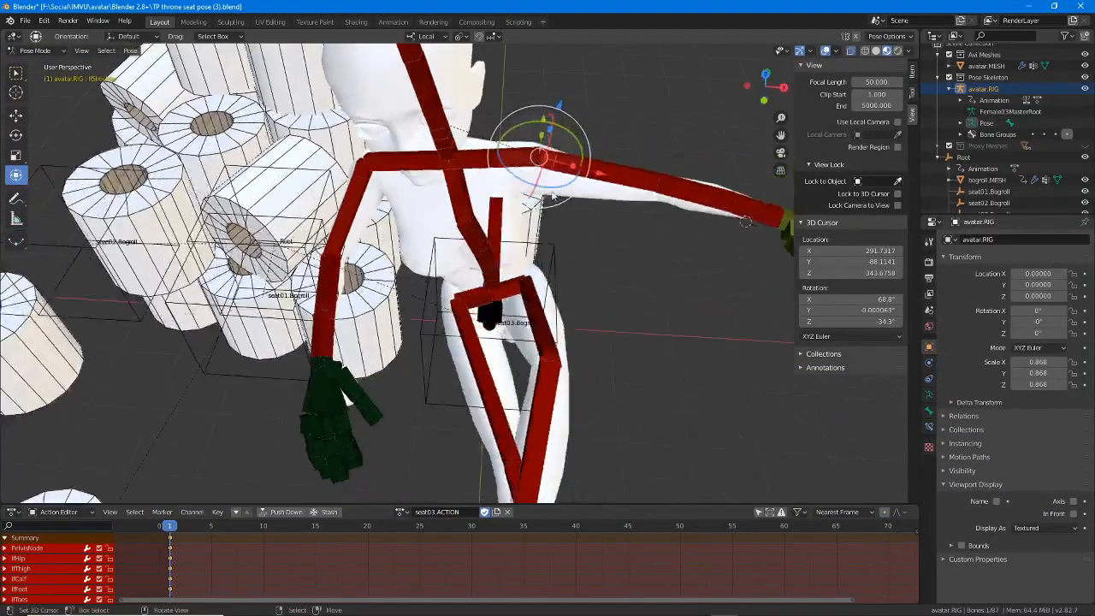
drag(552, 191, 560, 228)
- Rotate the left shoulder bone about -31.7° around the view's Z axis to lower the left arm
middle_drag(571, 255, 472, 119)
drag(475, 125, 457, 151)
middle_drag(461, 156, 531, 188)
middle_drag(495, 134, 576, 127)
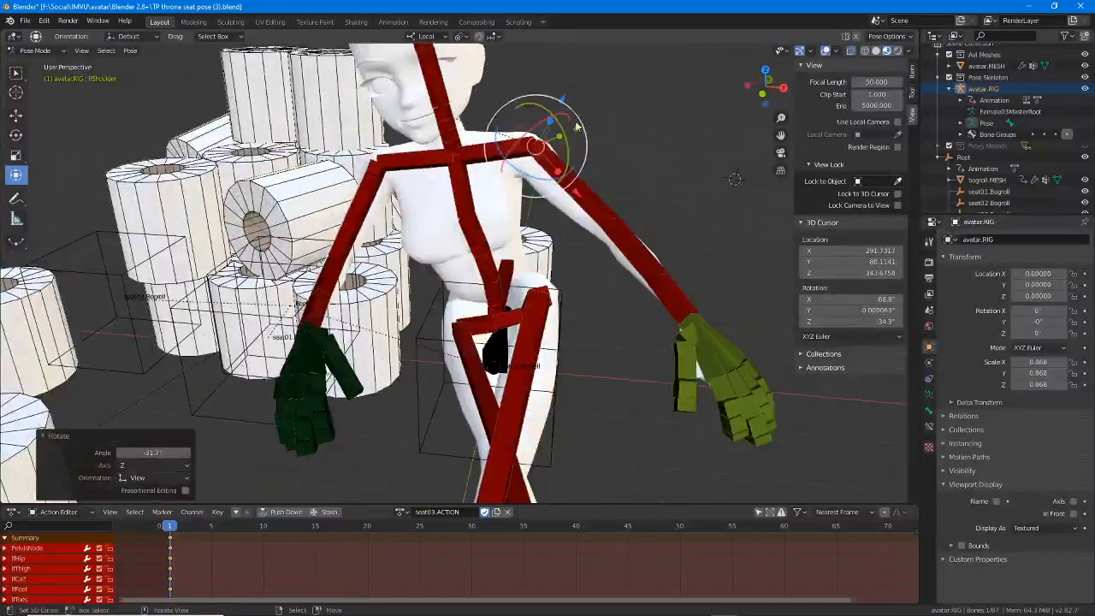
- Lower the left arm further at the left shoulder bone and rotate the left elbow about -15.5° around the view's Z axis
middle_drag(557, 176, 527, 126)
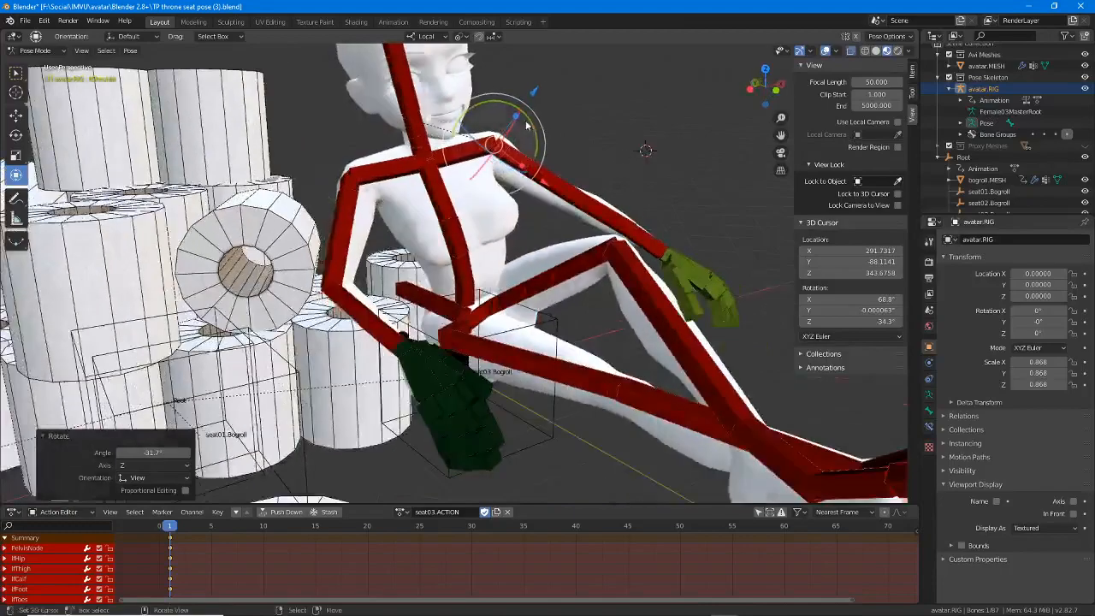
drag(538, 123, 547, 150)
middle_drag(567, 193, 599, 257)
click(573, 278)
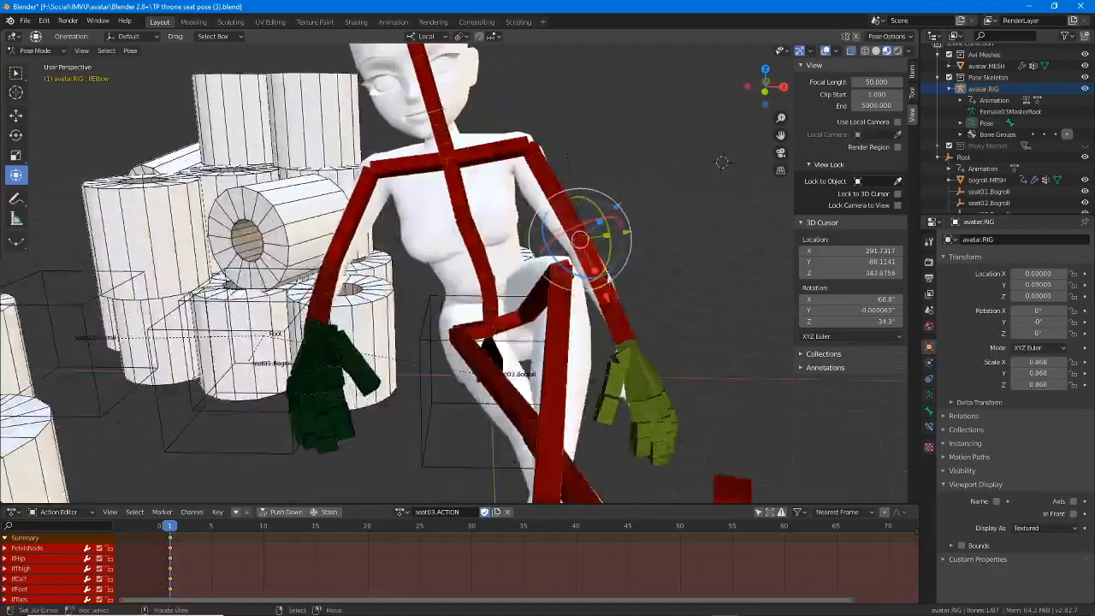
drag(614, 276, 624, 263)
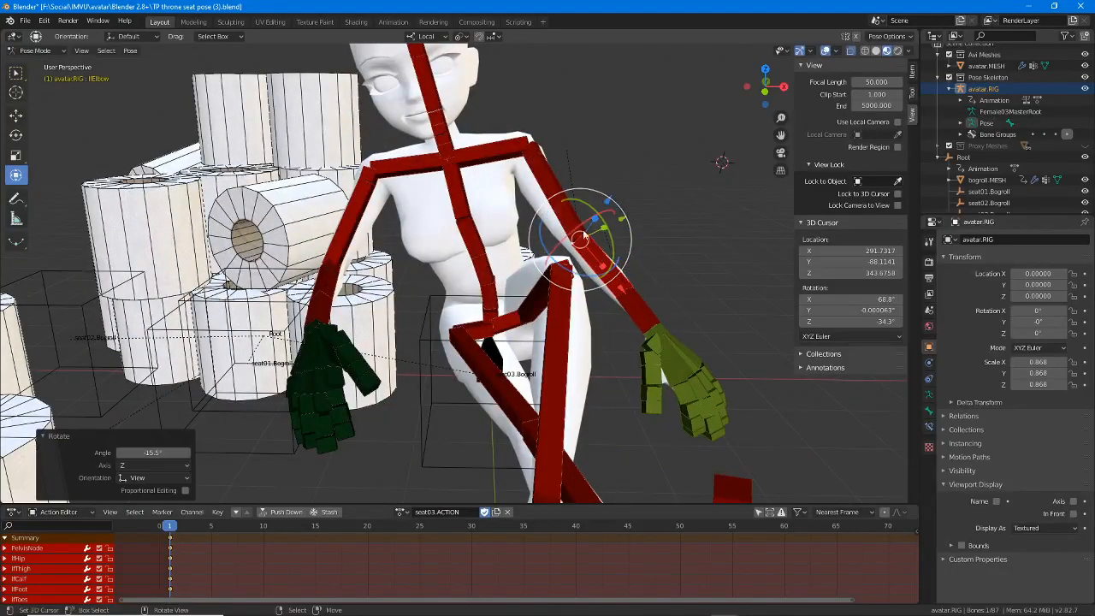
- Reselect the left shoulder bone and rotate it from a side view to adjust the arm's forward swing
middle_drag(605, 239, 520, 216)
click(538, 157)
middle_drag(537, 157, 528, 198)
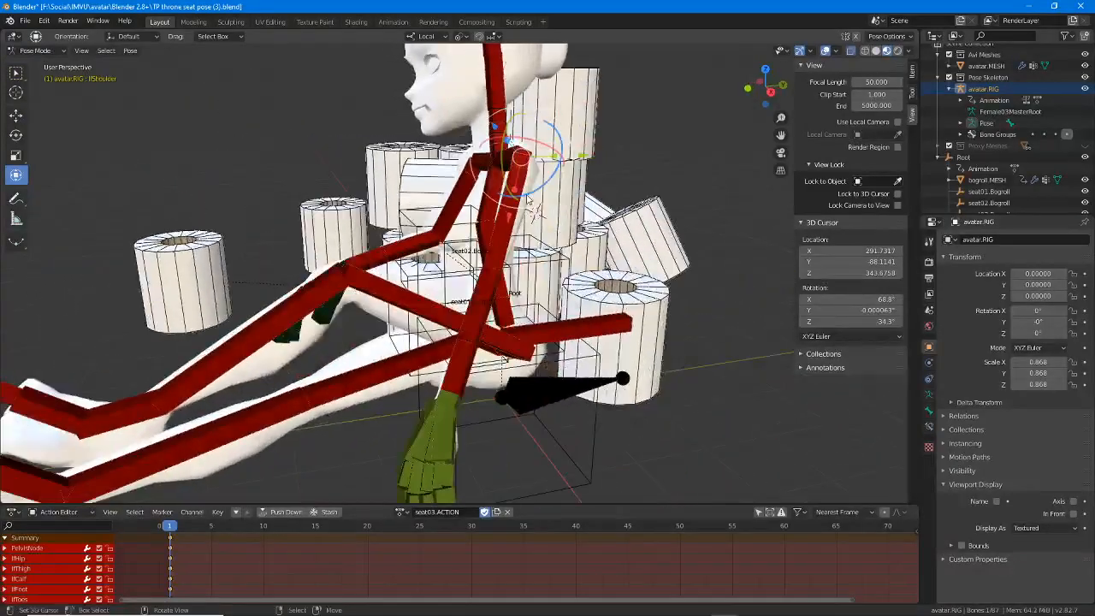
drag(528, 208, 549, 210)
- Rotate the left hand about -38.8° around local Y and twist it around its length
middle_drag(549, 210, 639, 329)
click(613, 322)
drag(639, 322, 637, 303)
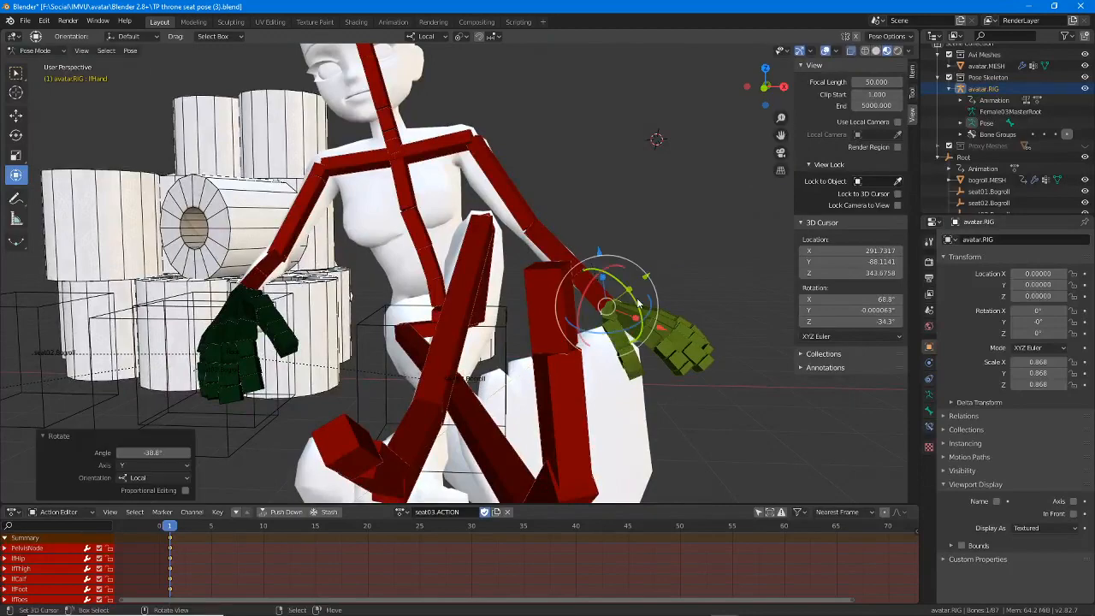
middle_drag(637, 303, 590, 314)
key(r)
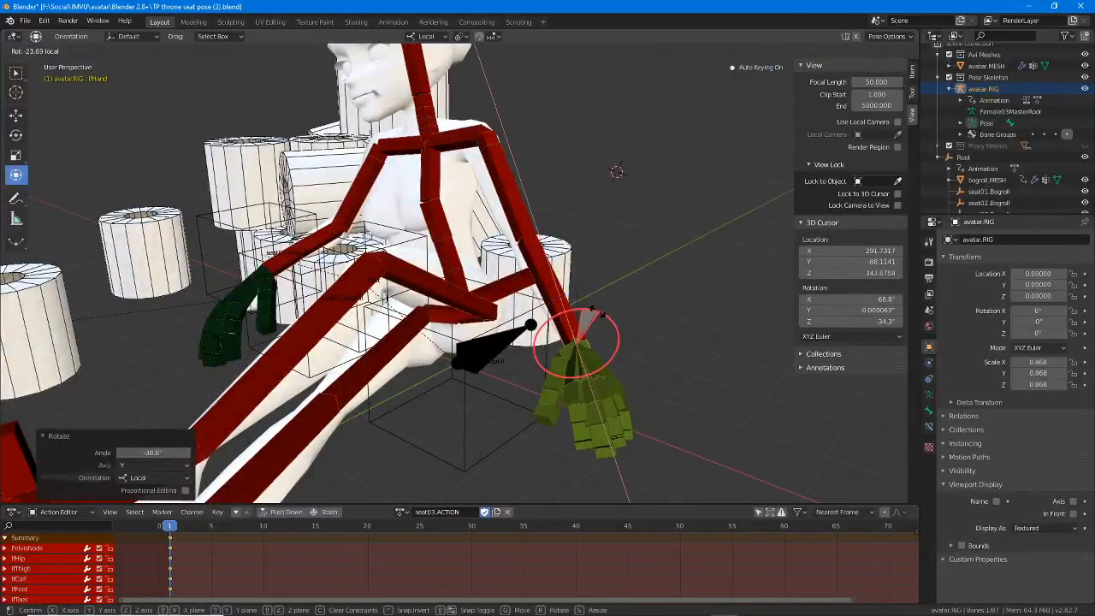
drag(597, 311, 601, 316)
- Select the left elbow bone and rotate it about -17.5° around local X
click(549, 285)
middle_drag(547, 276, 518, 250)
drag(523, 218, 532, 224)
- Select the left shoulder bone and rotate it about 10.7° around the view's Z axis
middle_drag(531, 224, 496, 141)
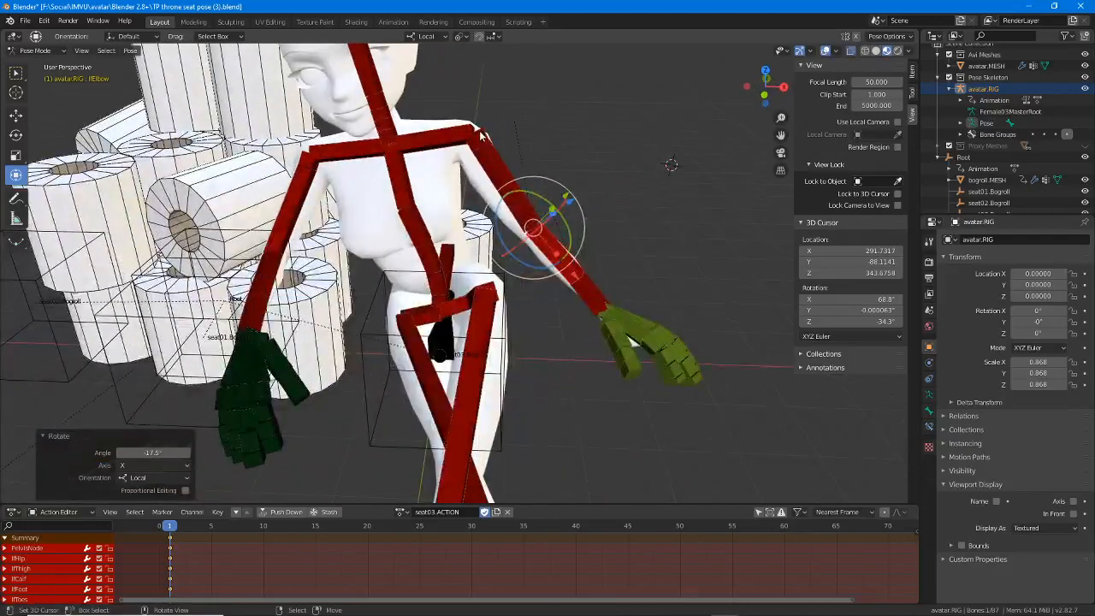
click(481, 135)
drag(524, 153, 519, 162)
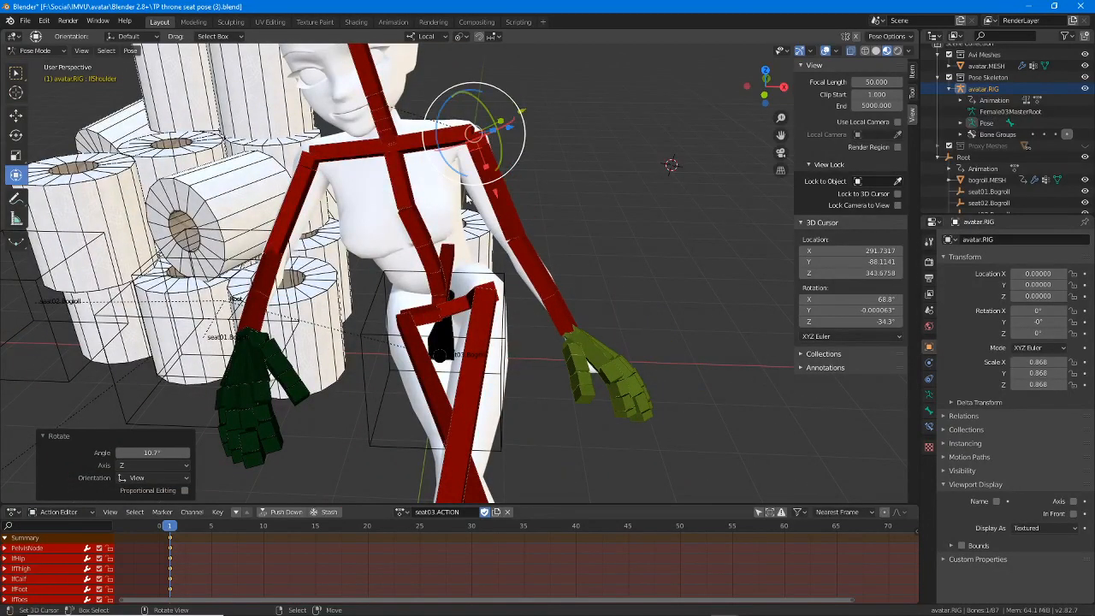
- Select the left clavicle bone and rotate it about -7.45° around local Z
middle_drag(519, 162, 626, 119)
key(KP_3)
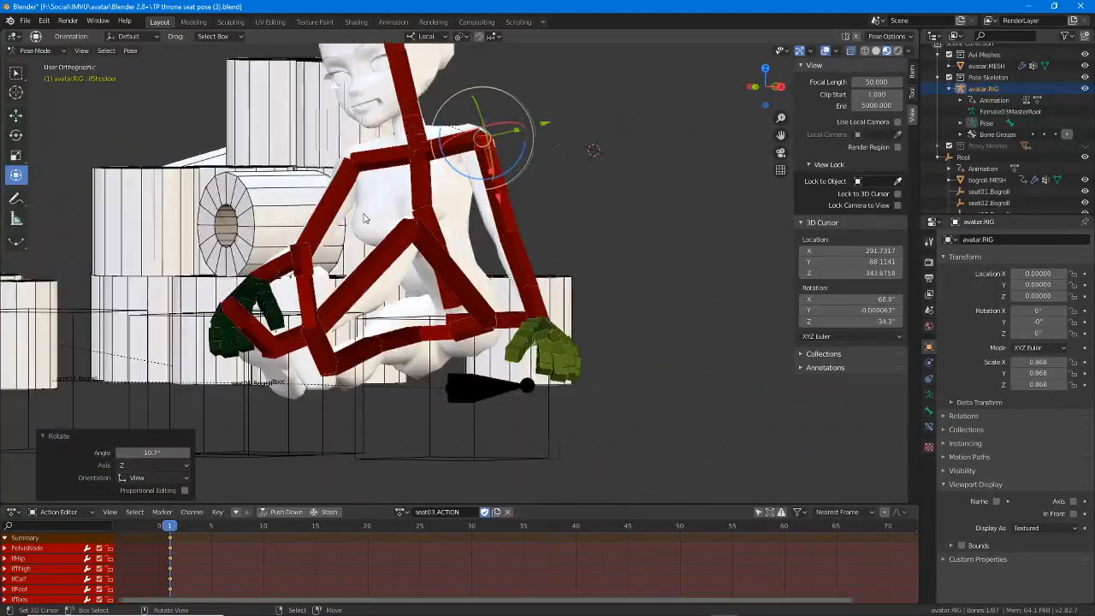
middle_drag(345, 225, 442, 146)
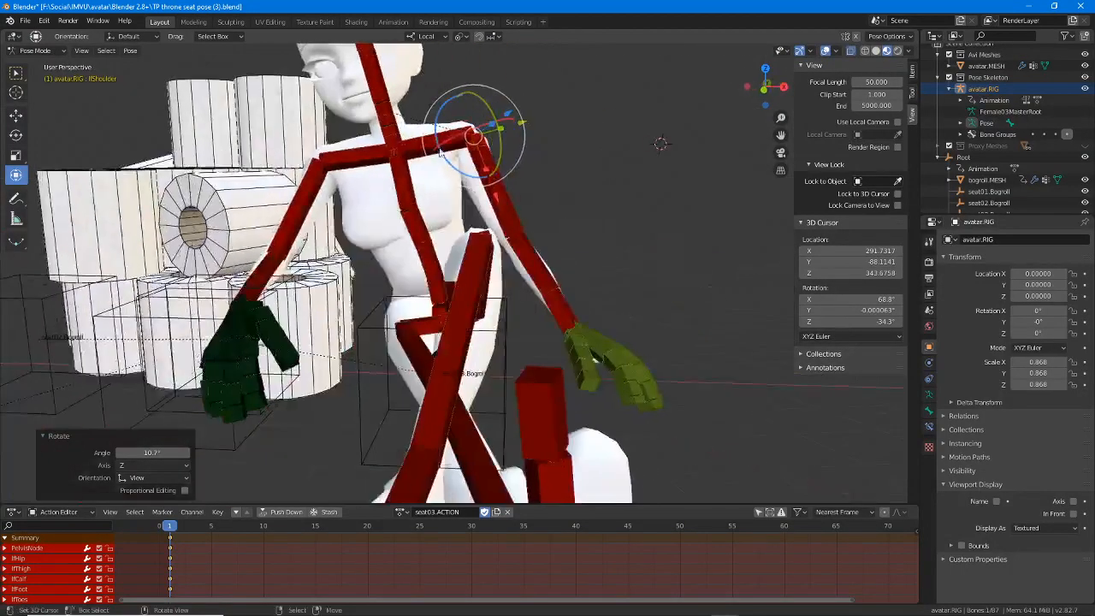
click(442, 146)
drag(436, 137, 435, 129)
- Check the left clavicle from the side and front, and rotate it about 3.22° around local Z
middle_drag(491, 211, 356, 211)
key(KP_5)
key(KP_3)
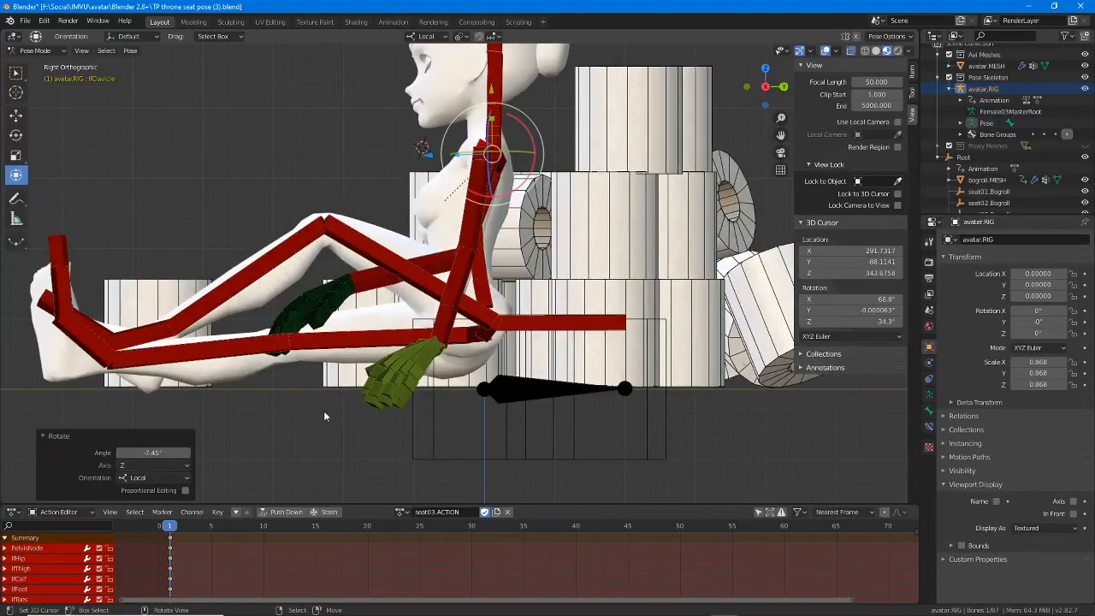
middle_drag(474, 198, 515, 191)
key(KP_1)
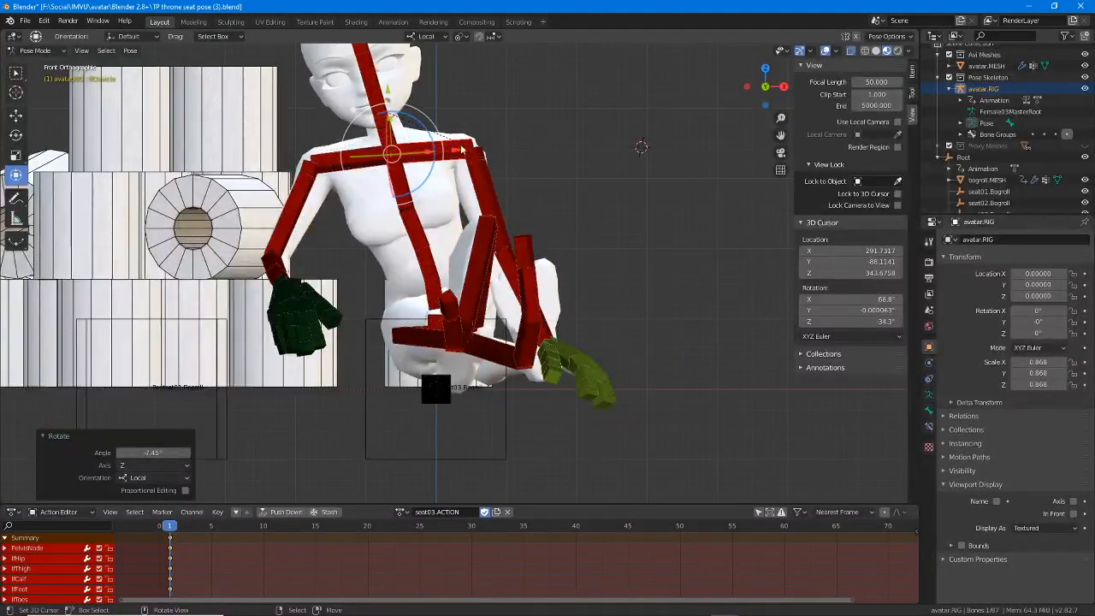
drag(426, 129, 422, 123)
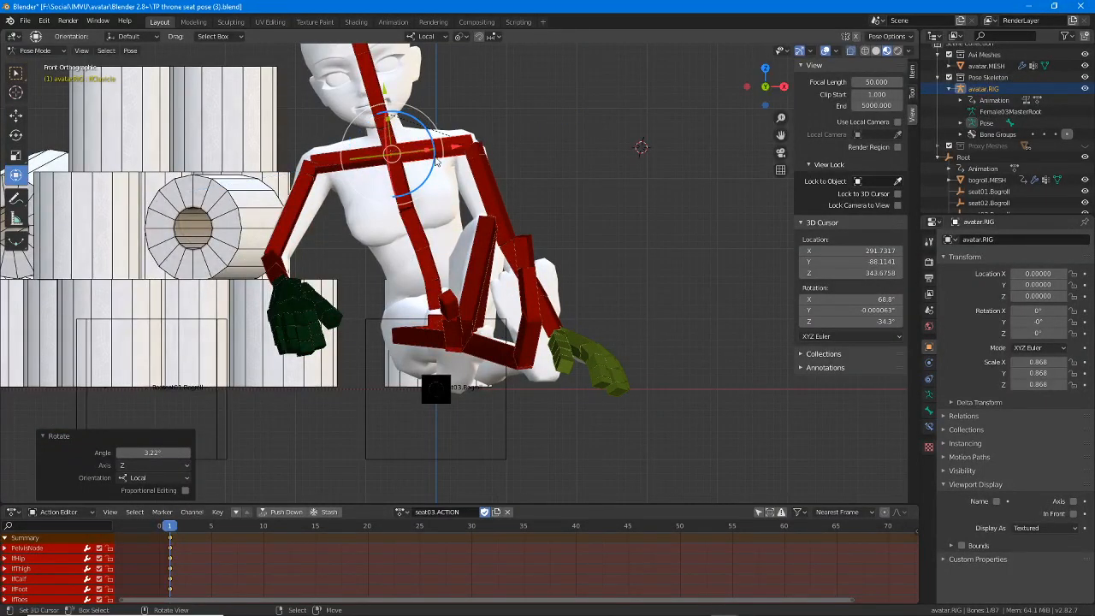
- Select Neck01 and rotate it about -7.4° around local Y
shift+middle_drag(377, 125, 453, 263)
key(KP_5)
scroll(454, 264, up, 3)
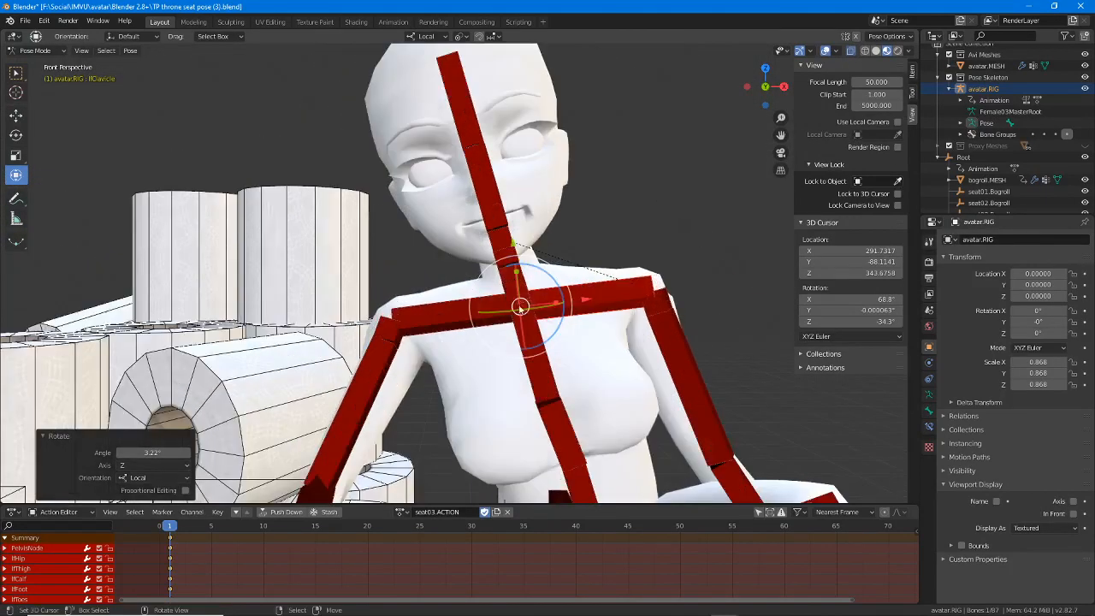
right_click(520, 294)
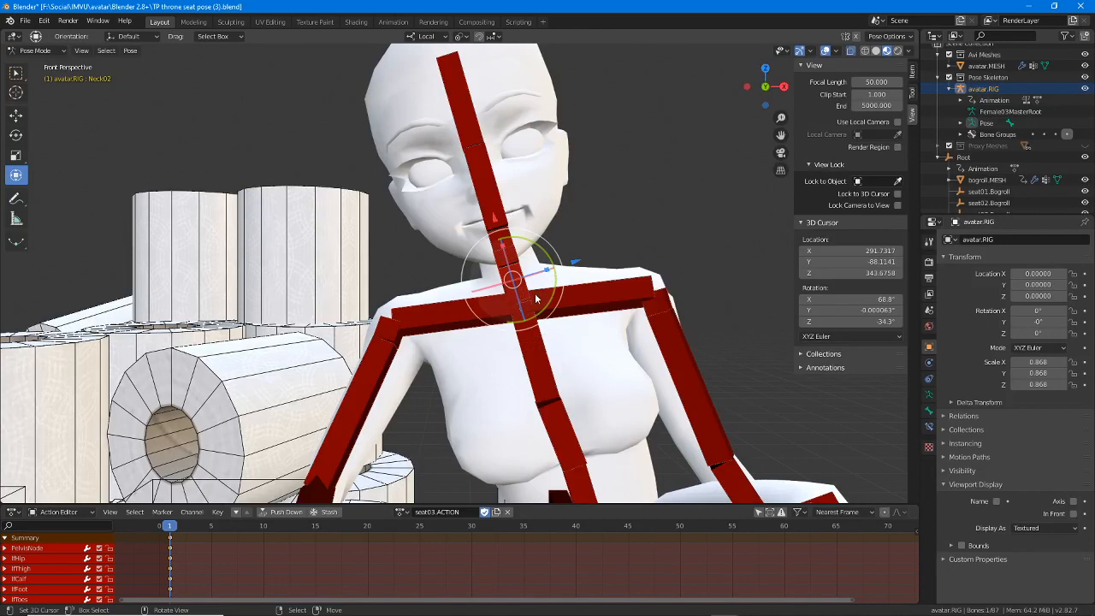
key(r)
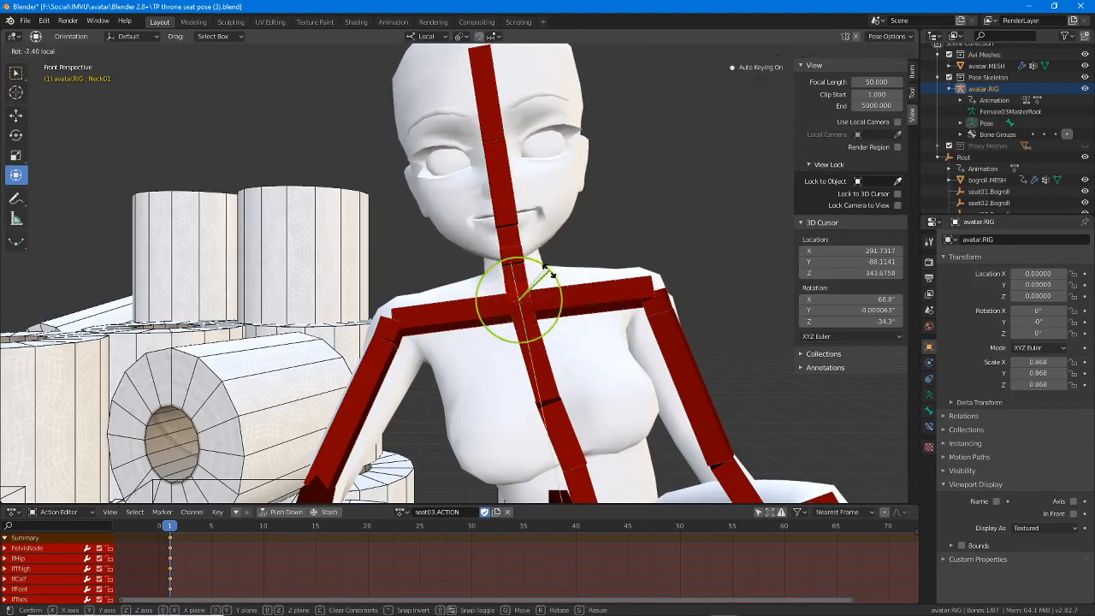
click(537, 316)
- Twist Neck01 around its length to turn the head toward the toilet roll stack
key(r)
key(y)
key(y)
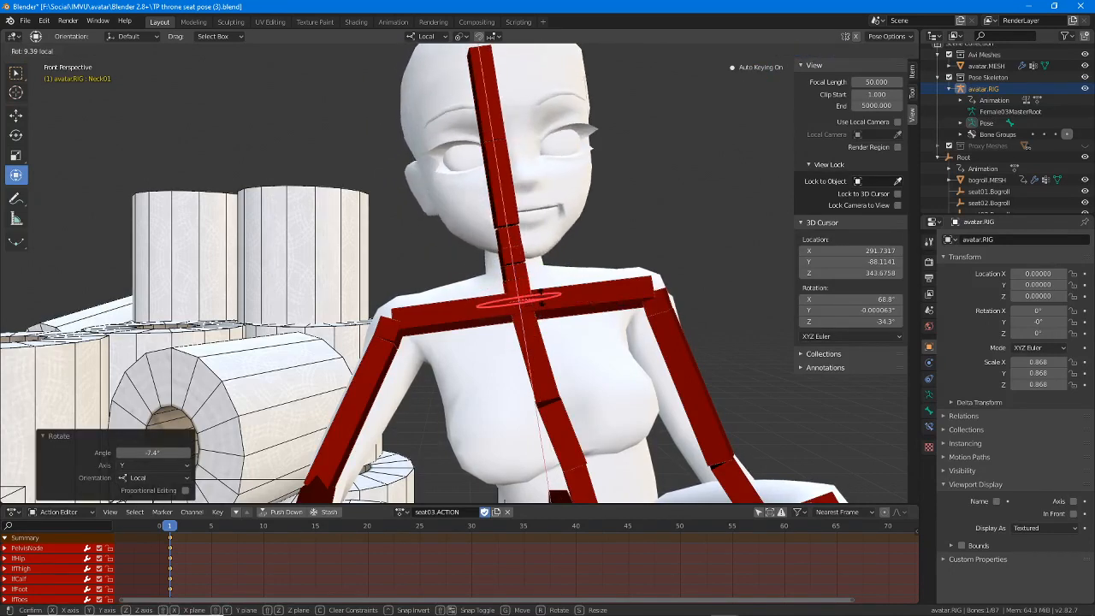
click(536, 309)
- Select Neck02 and rotate it about -6.67° around local Y
right_click(518, 275)
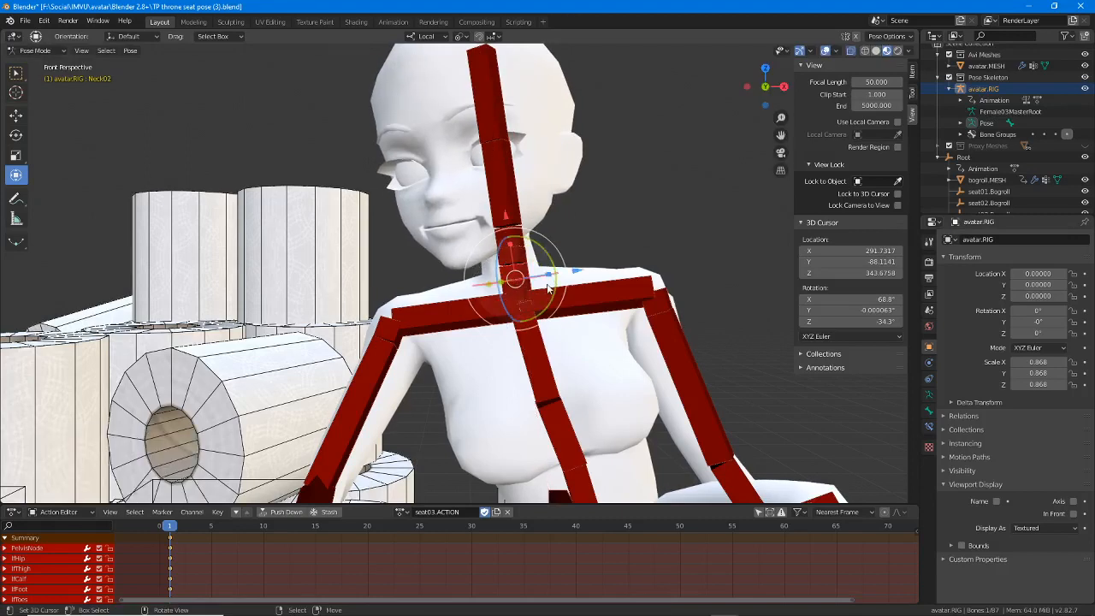
key(r)
key(y)
key(y)
click(504, 248)
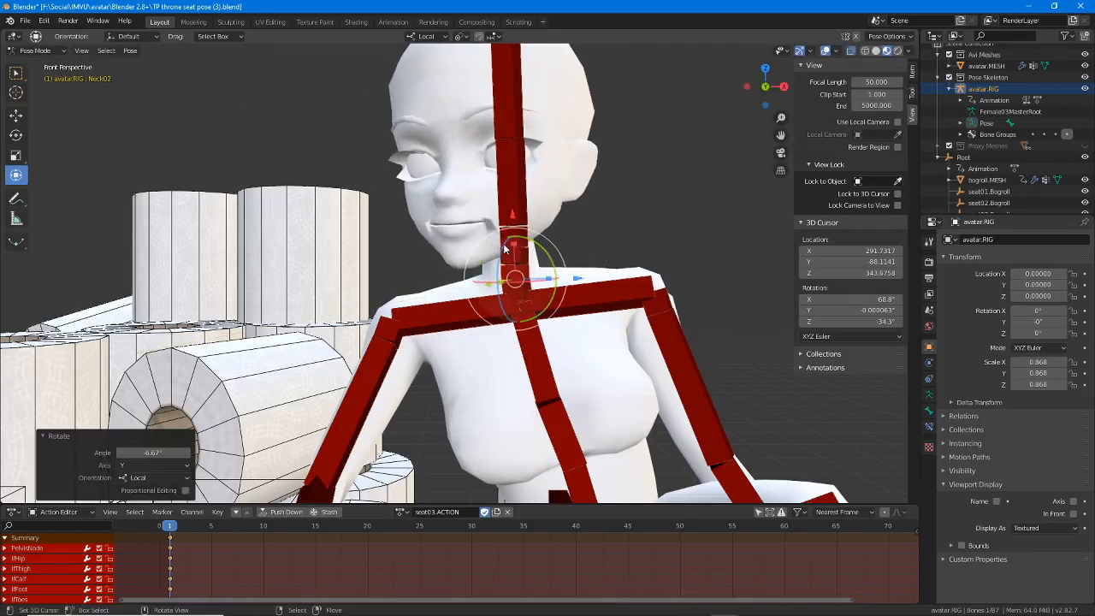
- Adjust the tilt of Neck02 by about 6.68° and about -8.23° around the view's Z axis, undoing an extra rotation
key(r)
click(494, 261)
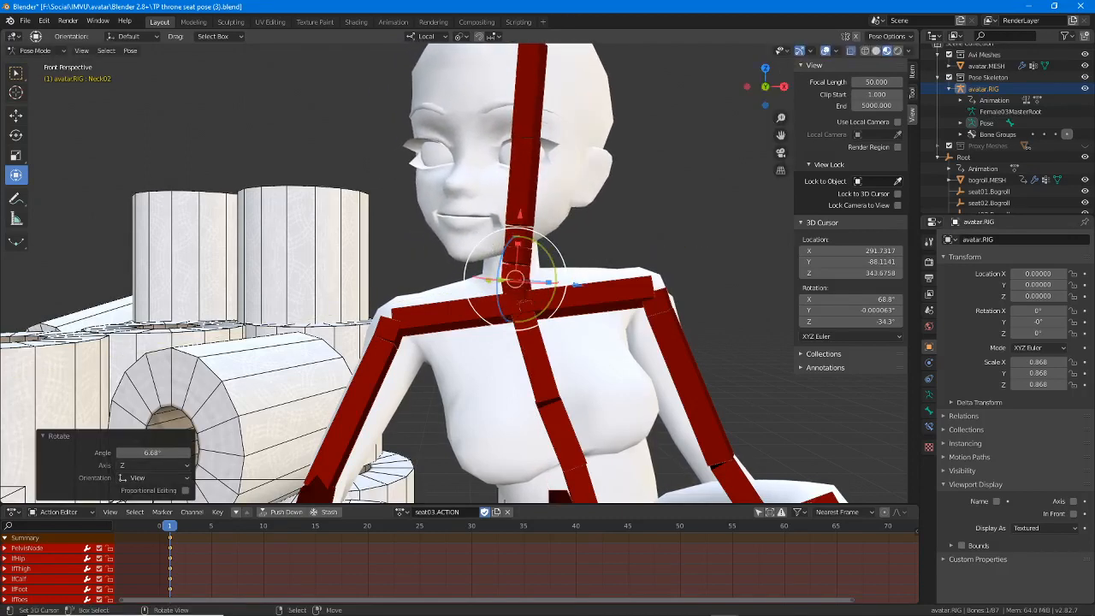
key(r)
click(492, 226)
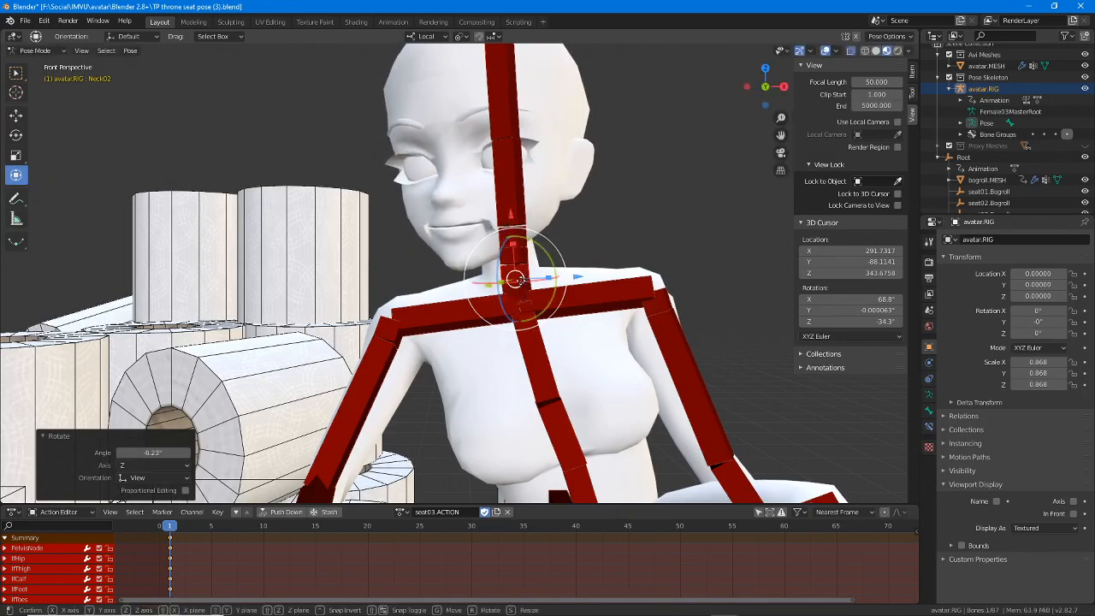
drag(521, 280, 519, 280)
key(ctrl+z)
- Select Neck03 and rotate it about -15° around local X to turn the head
middle_drag(548, 293, 547, 304)
drag(530, 281, 516, 254)
click(521, 257)
middle_drag(516, 254, 640, 206)
scroll(604, 327, up, 2)
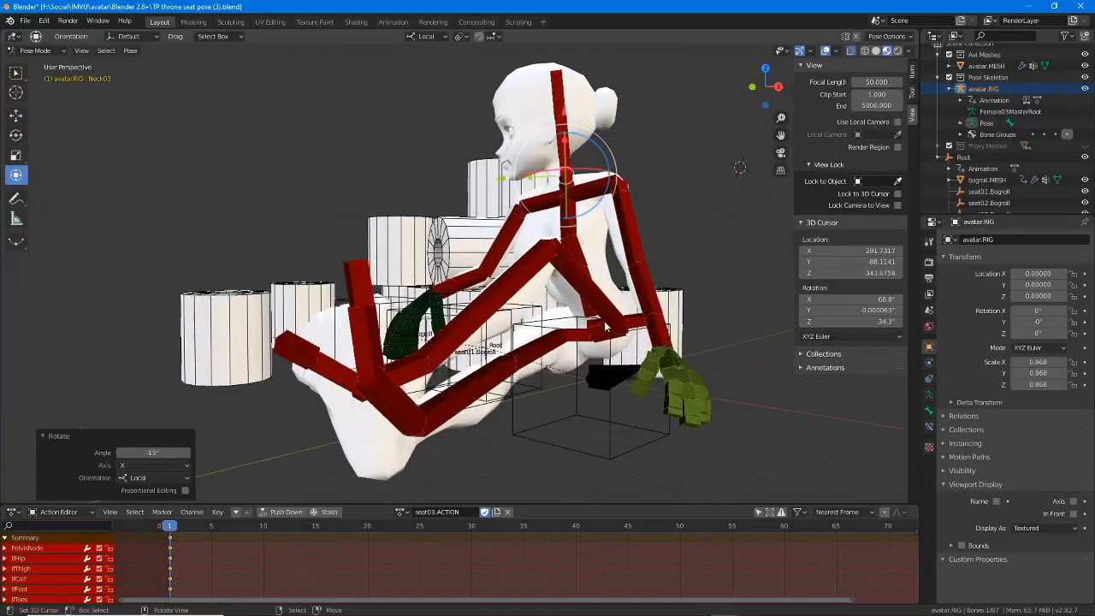
- Select the left hip bone and rotate it about -1.88° around the view's Z axis
click(608, 340)
middle_drag(608, 341, 629, 335)
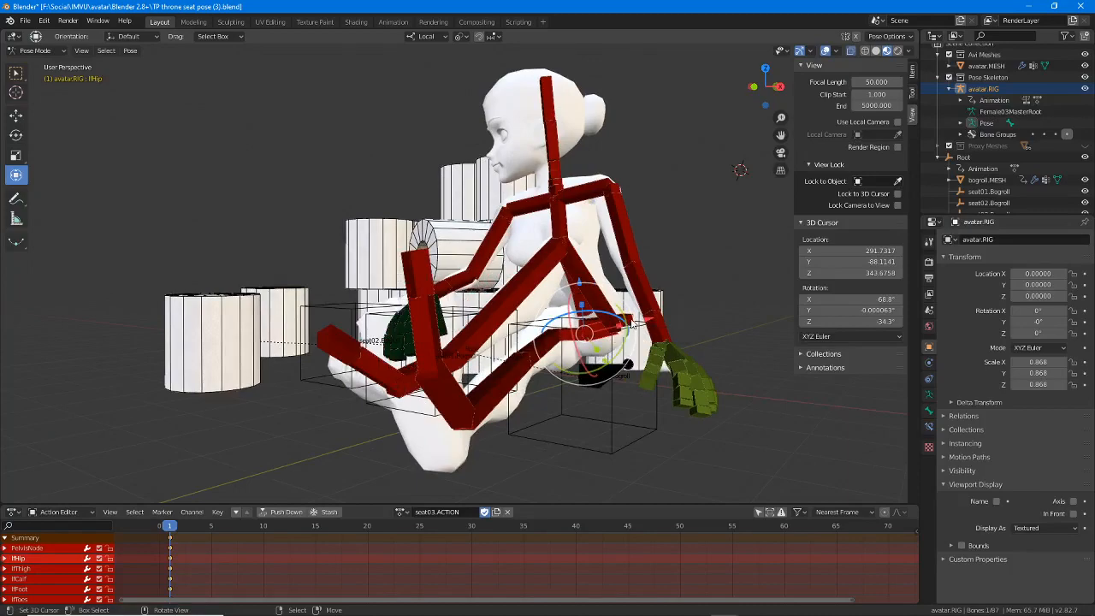
key(r)
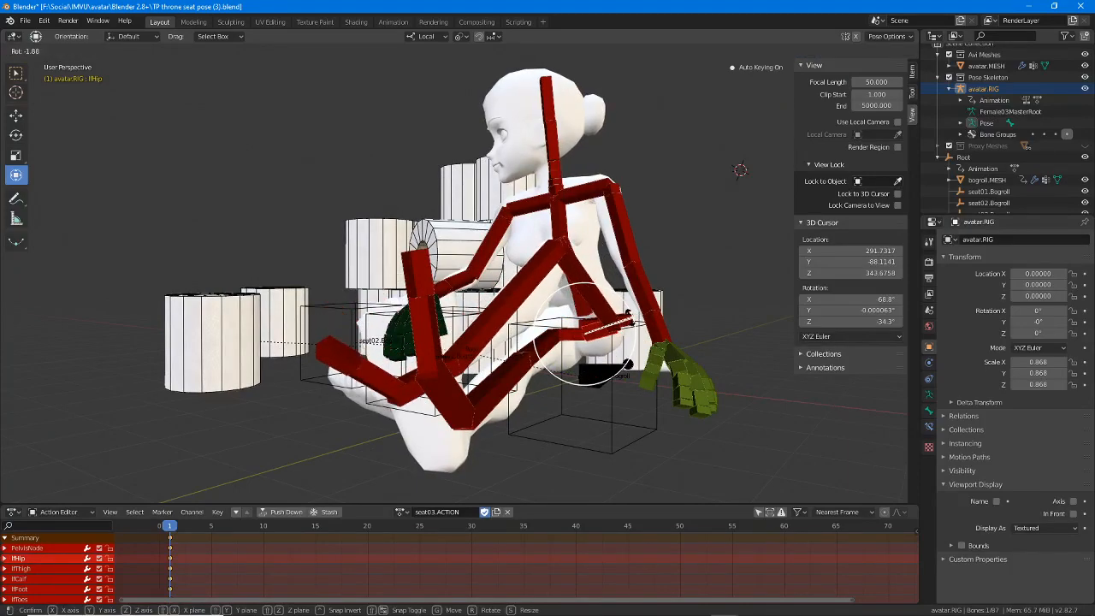
click(633, 321)
- Rotate the left hip bone about -3.94° around local Z to swing the left leg inward
middle_drag(632, 321, 646, 345)
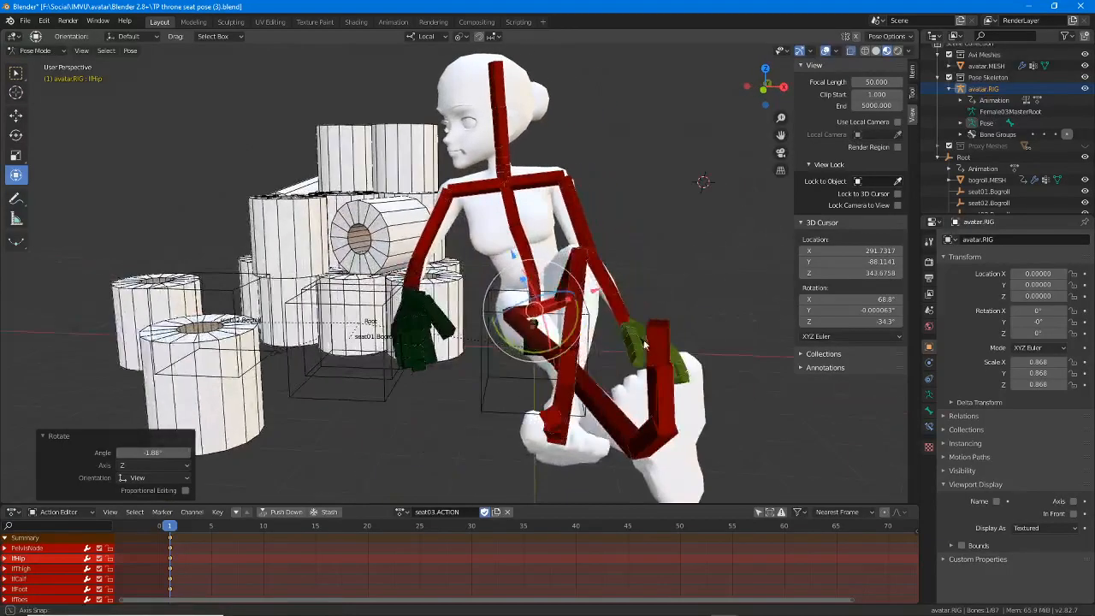
key(r)
key(z)
key(z)
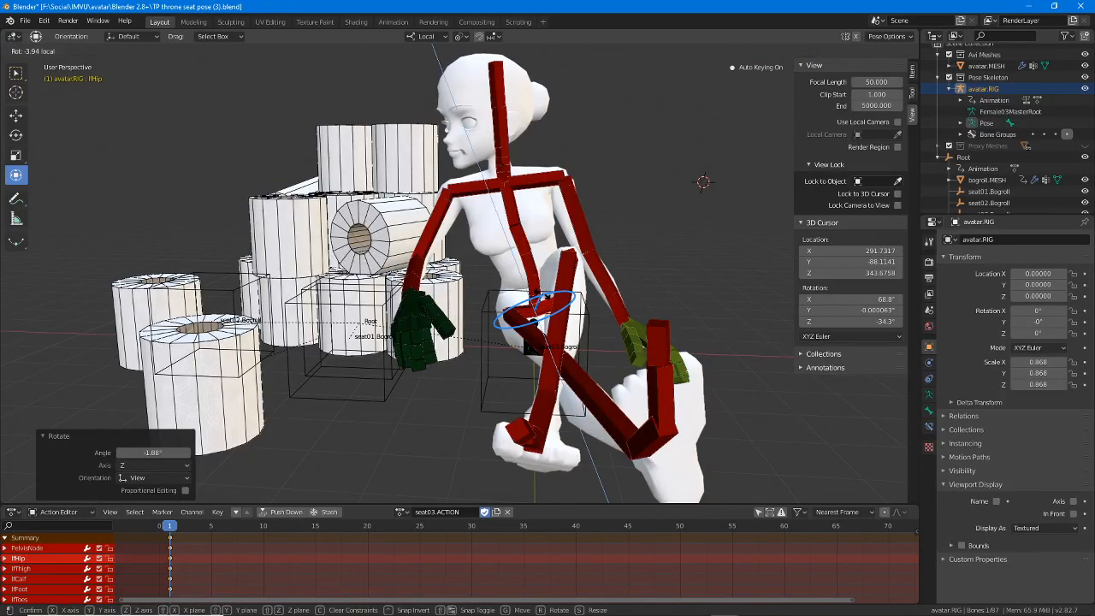
click(549, 298)
- Select PelvisNode and move it about -11.25 along local Z to lower the avatar
middle_drag(582, 301, 384, 301)
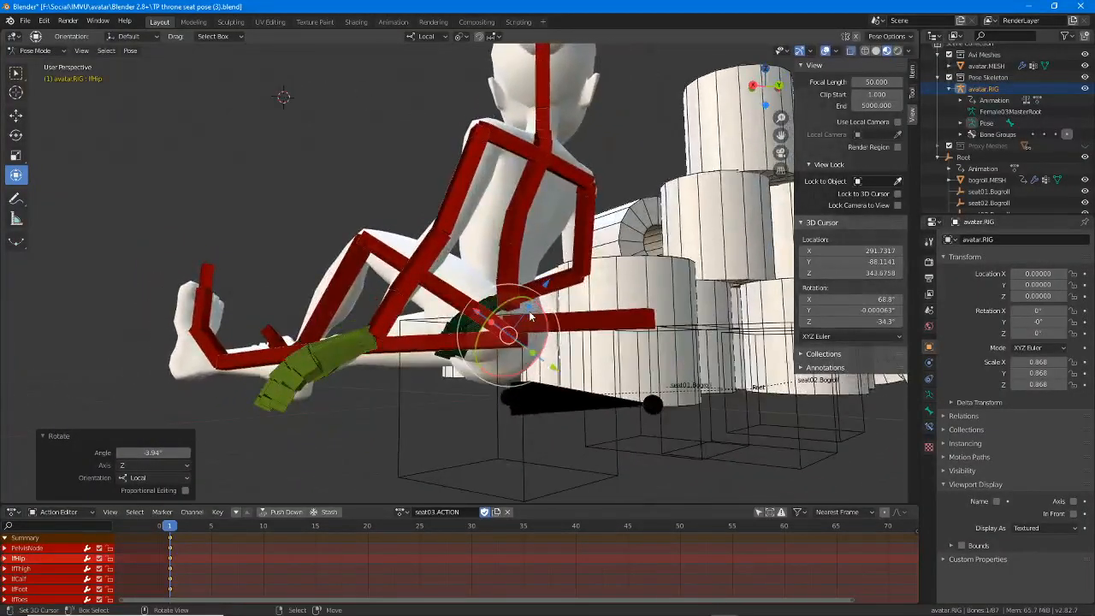
click(537, 325)
drag(507, 263, 507, 274)
middle_drag(507, 276, 521, 301)
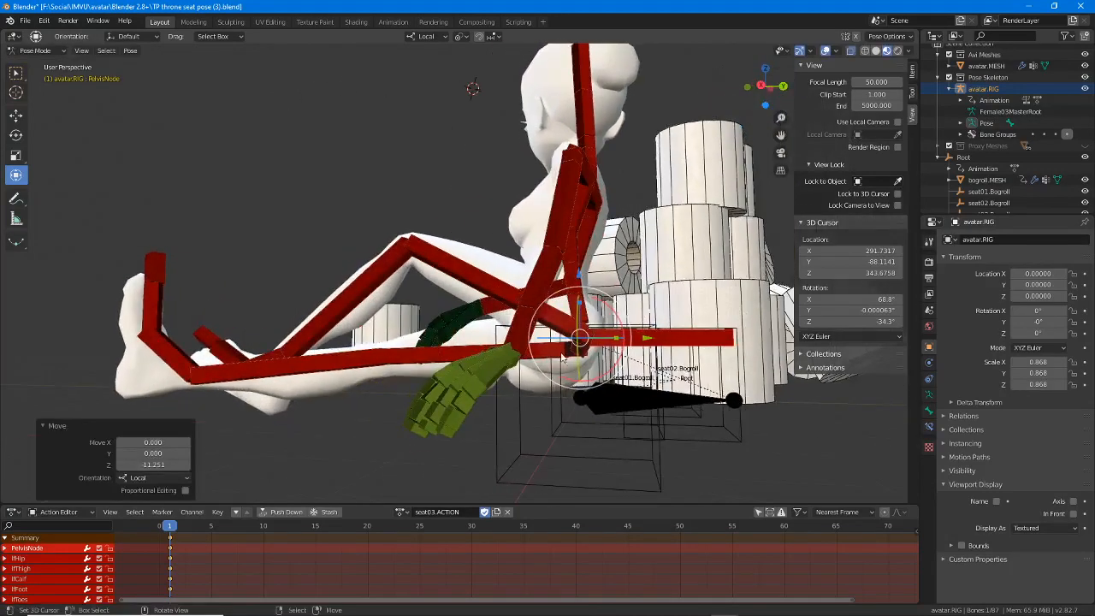
- Raise PelvisNode about 5.35 along local Z
middle_drag(562, 361, 544, 333)
key(g)
key(z)
key(z)
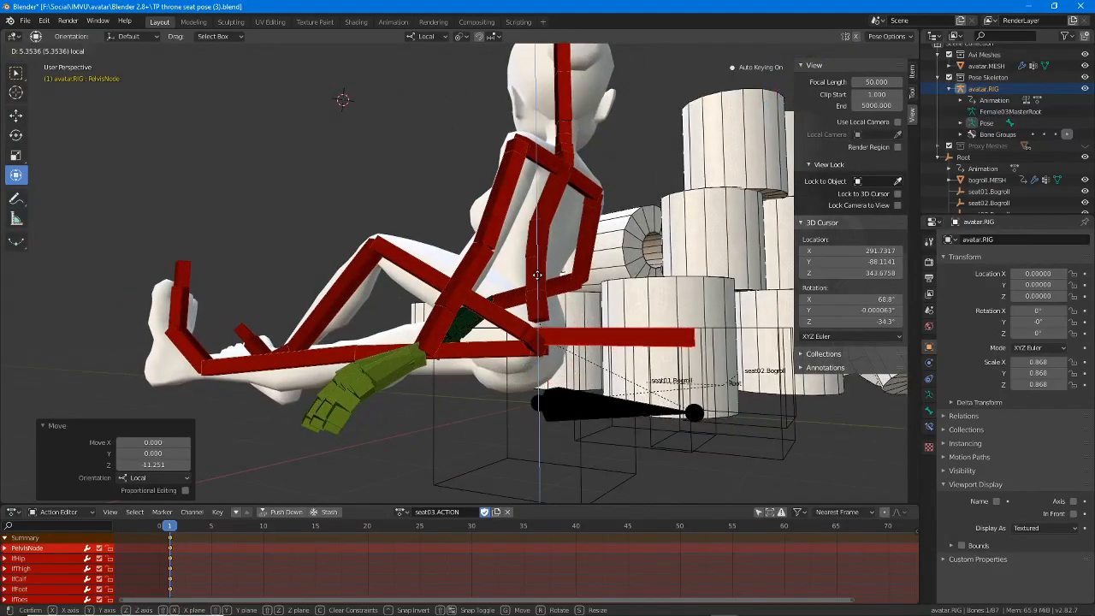
drag(537, 274, 537, 274)
- Select the left hip bone and rotate it about -3.86° around local X
middle_drag(537, 282, 555, 360)
click(466, 336)
click(567, 363)
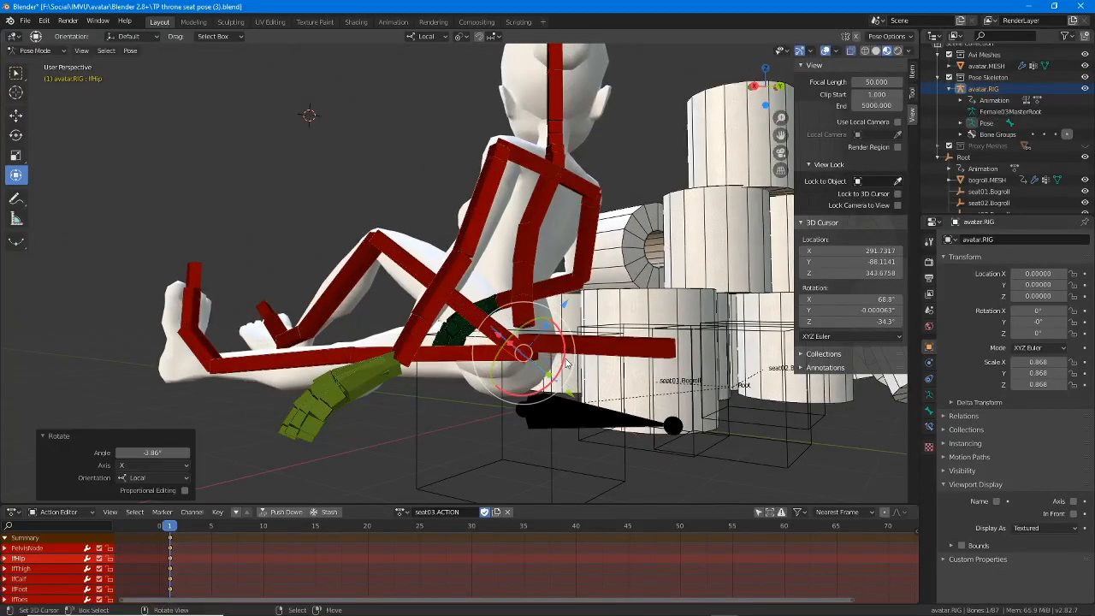
- Select the right hip bone and rotate it about 0.63° around the view's Z axis in the right side view
middle_drag(492, 389, 493, 403)
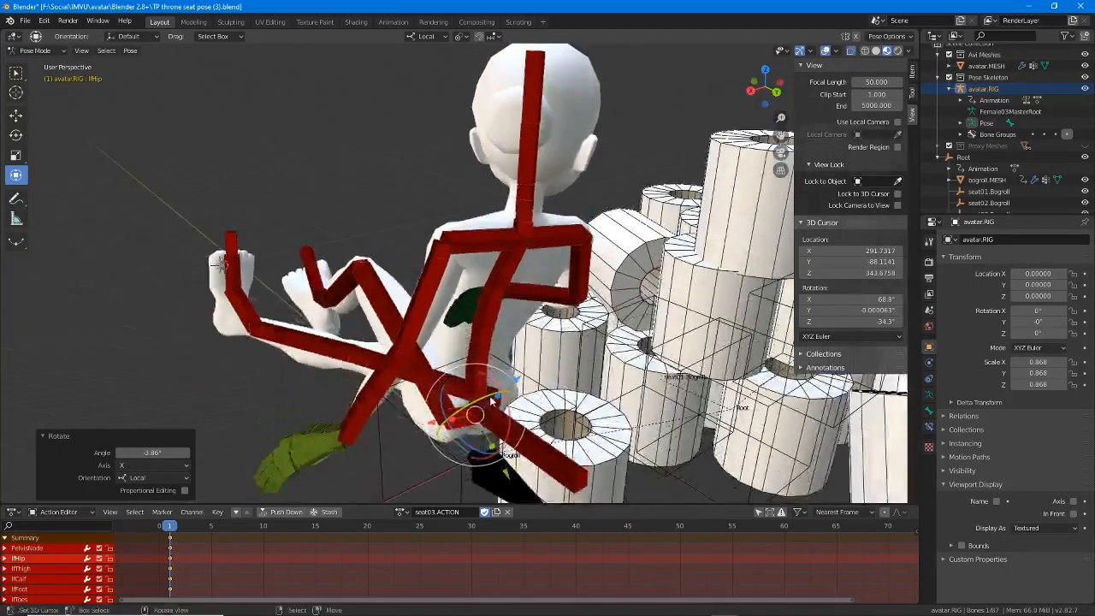
click(493, 403)
key(KP_3)
key(KP_5)
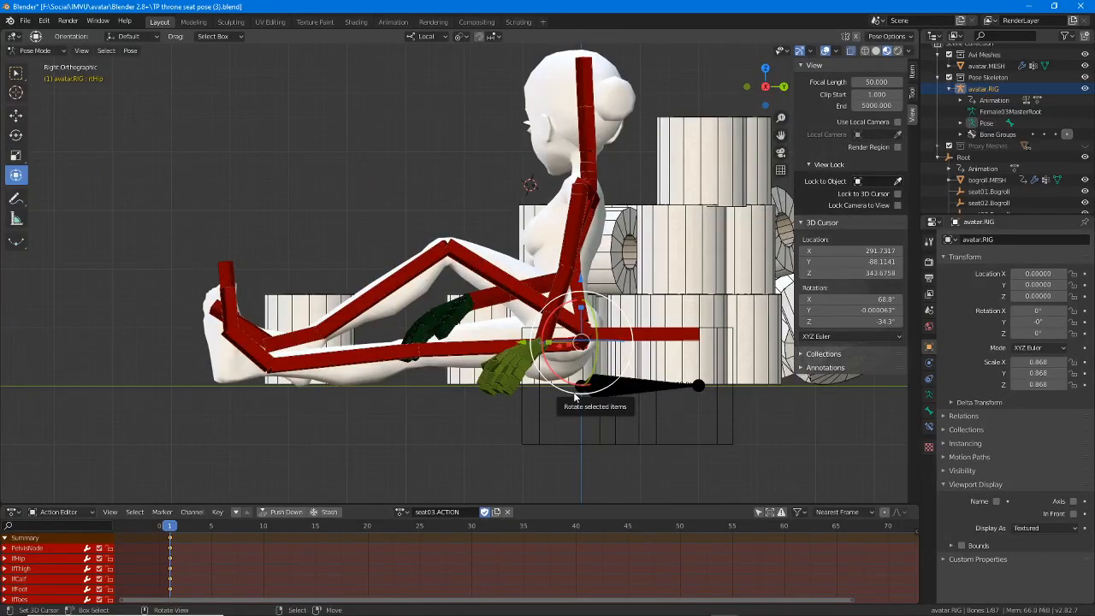
drag(575, 396, 574, 387)
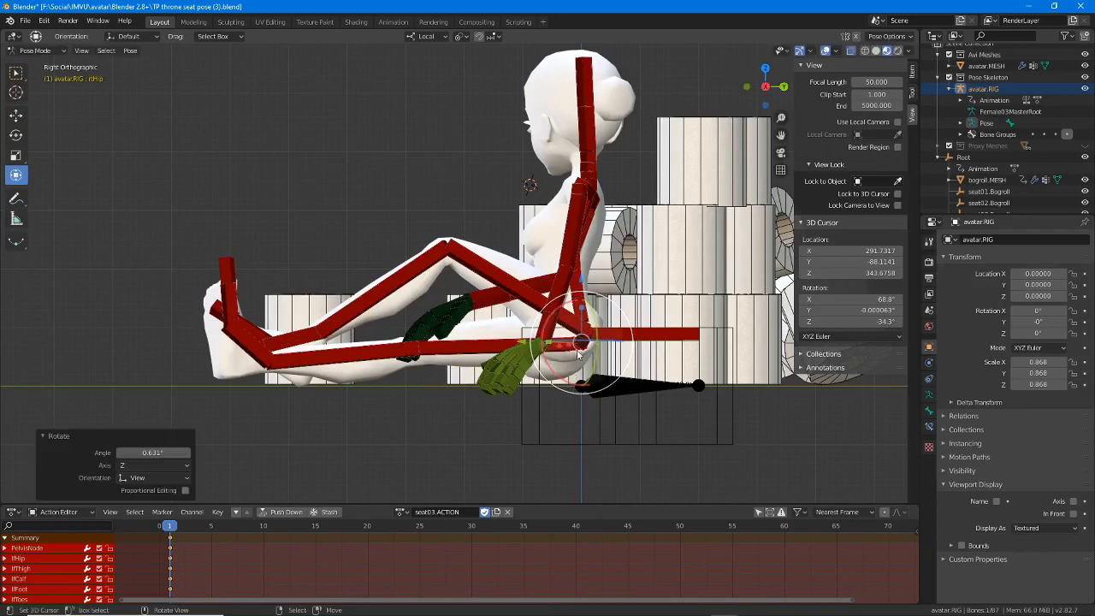
- Rotate the left hip bone about 0.83° around the view's Z axis in the right side view
scroll(597, 368, up, 4)
drag(717, 416, 725, 462)
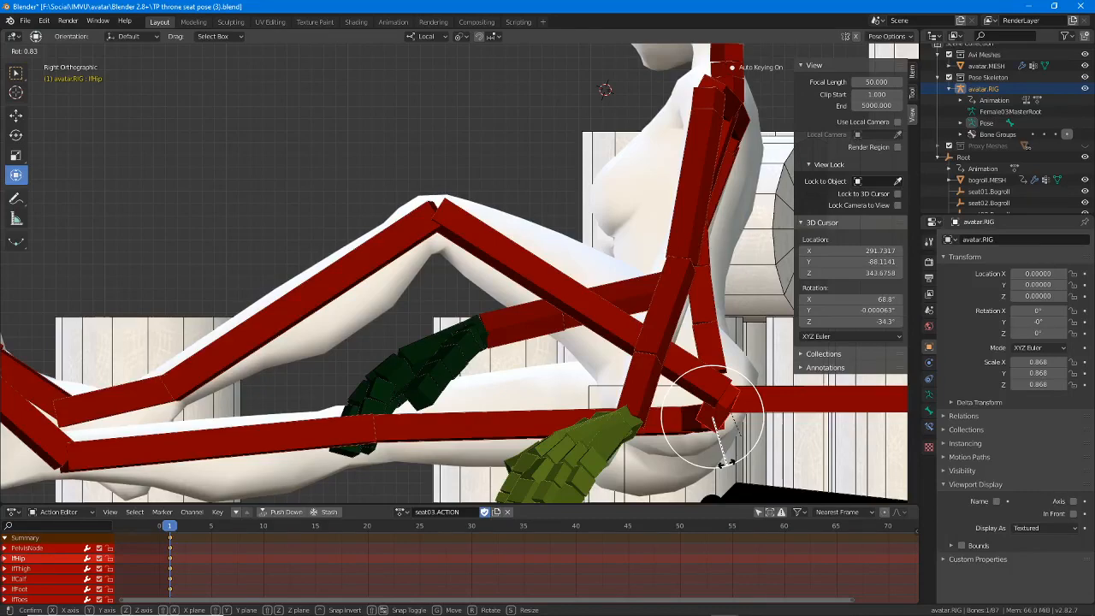
drag(725, 462, 723, 457)
scroll(402, 274, down, 4)
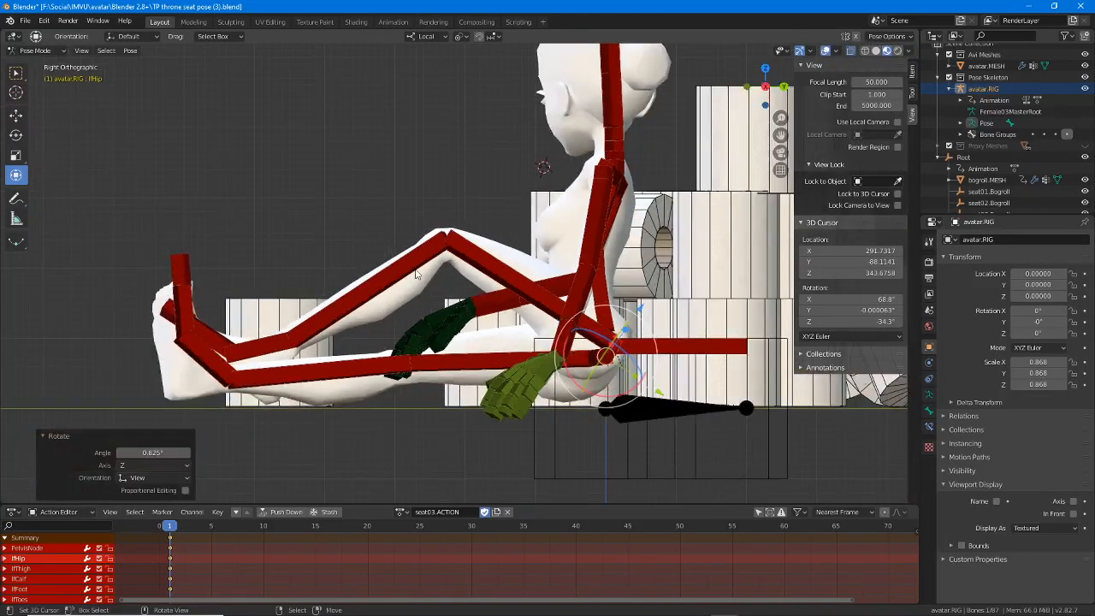
- Examine the avatar's crossed-leg seated pose against the seat03 node from the front and both sides
scroll(415, 269, up, 1)
middle_drag(344, 291, 483, 294)
scroll(483, 295, down, 2)
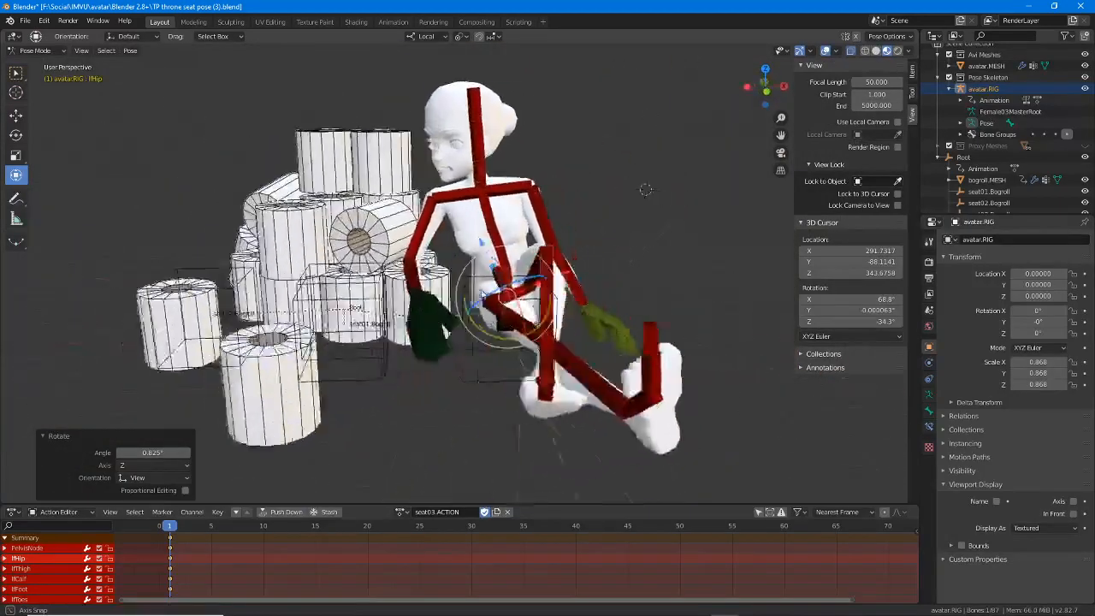
middle_drag(646, 189, 631, 187)
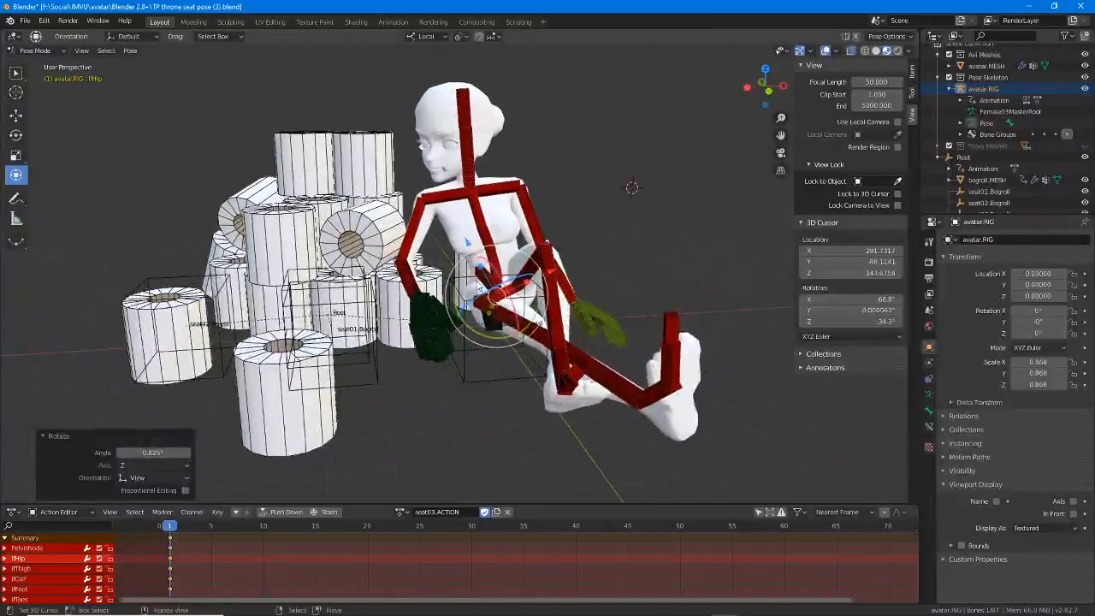
middle_drag(478, 288, 387, 291)
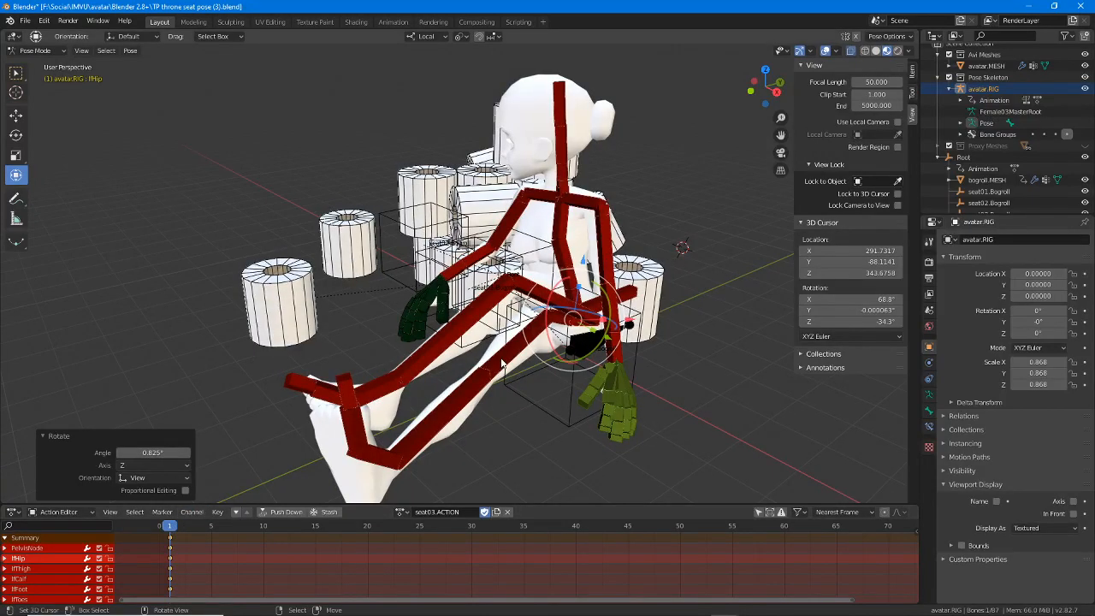
middle_drag(368, 352, 430, 351)
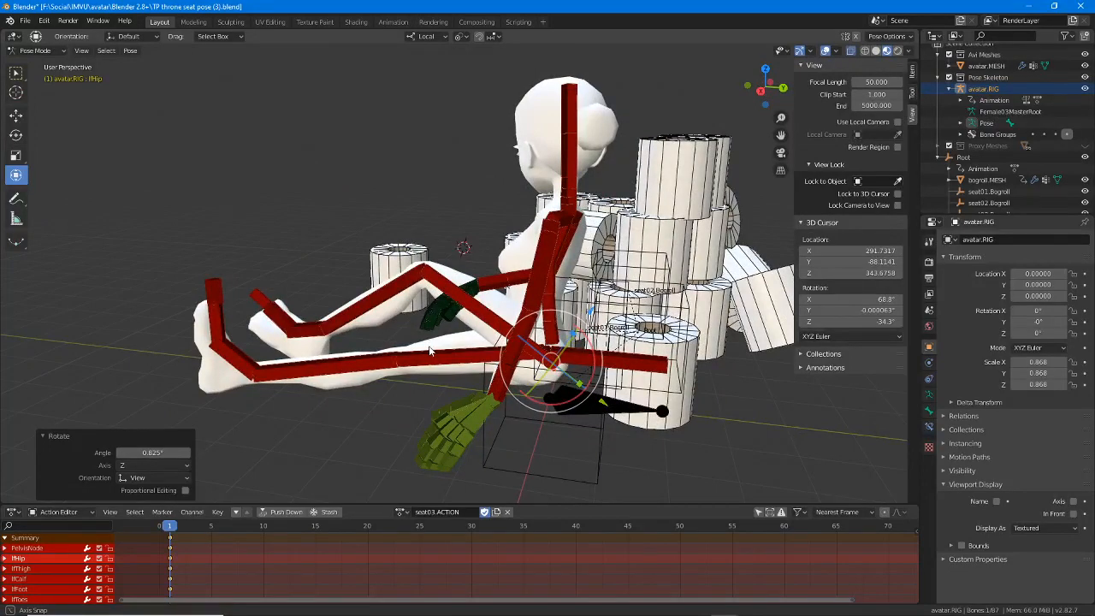
middle_drag(430, 351, 459, 355)
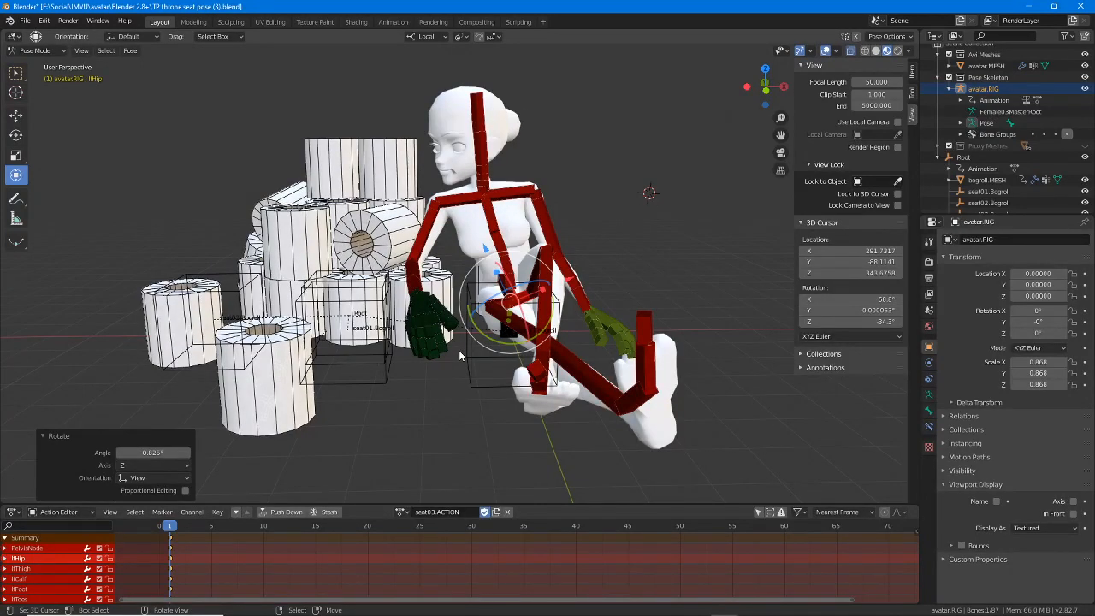
- Select all bones of the rig and insert a LocRot keyframe for the seated pose at frame 5
click(83, 52)
click(104, 51)
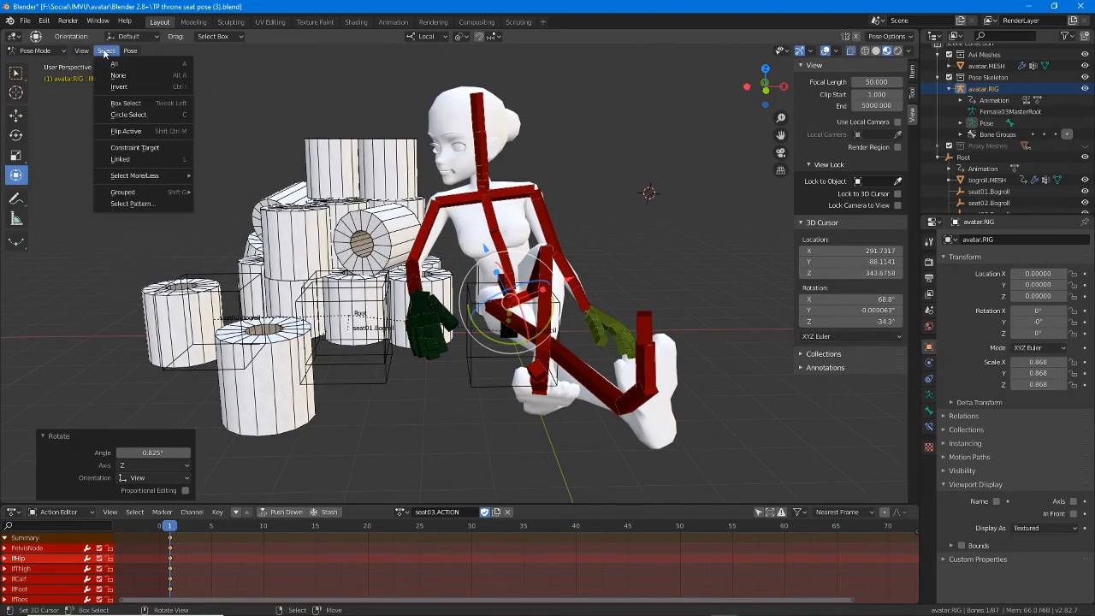
click(112, 64)
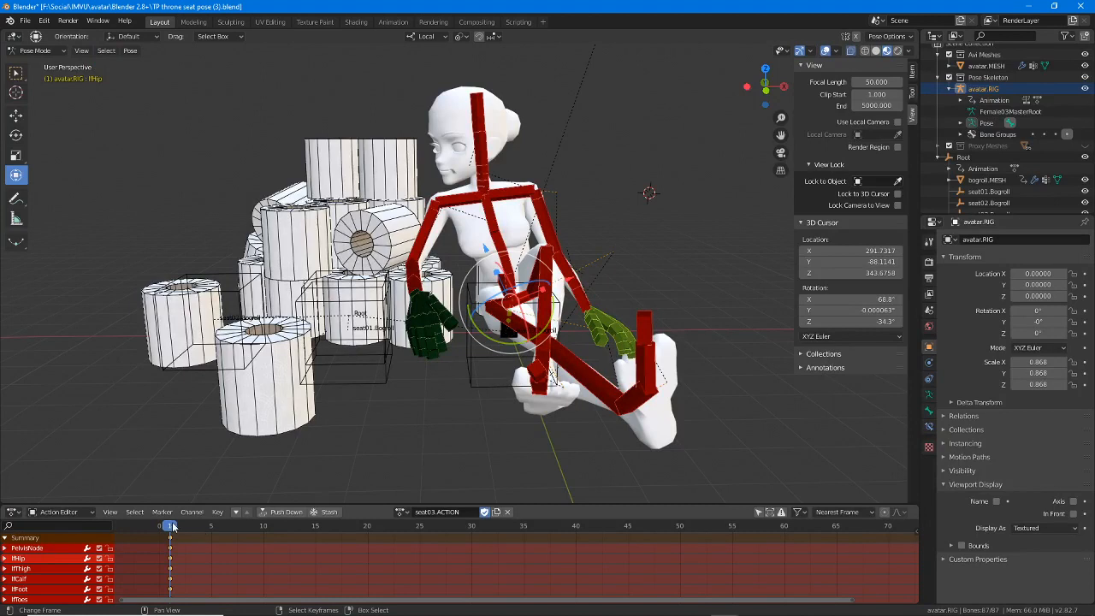
drag(172, 526, 211, 526)
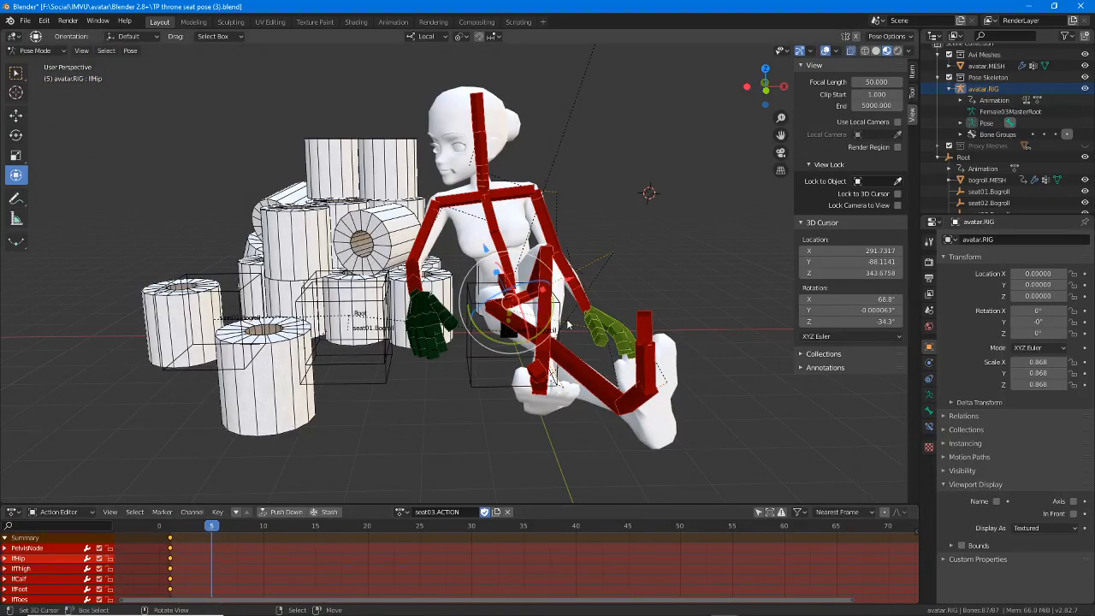
key(i)
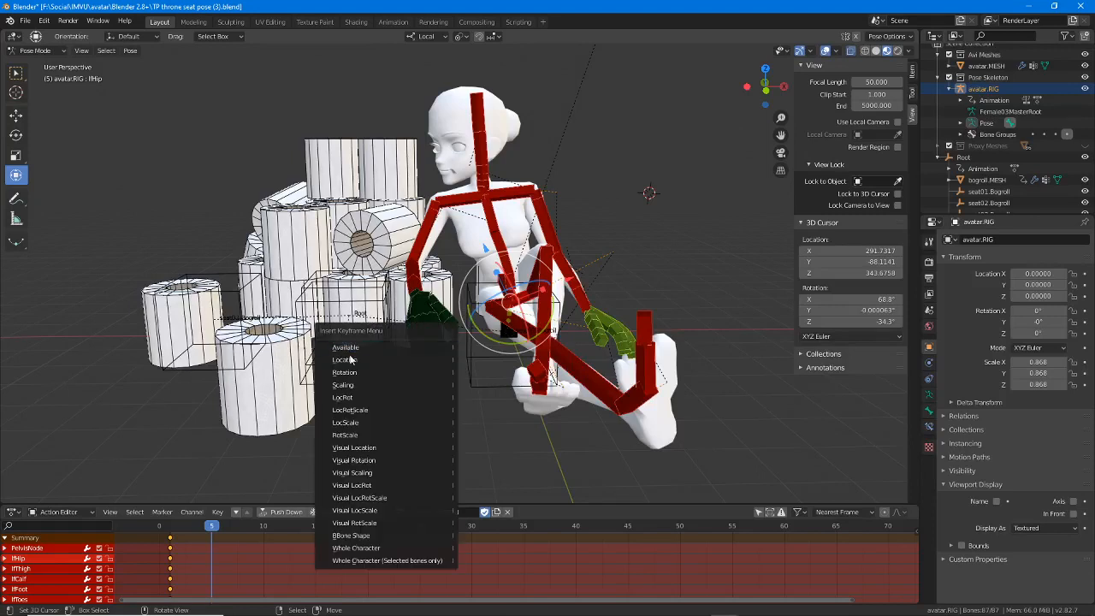
click(355, 397)
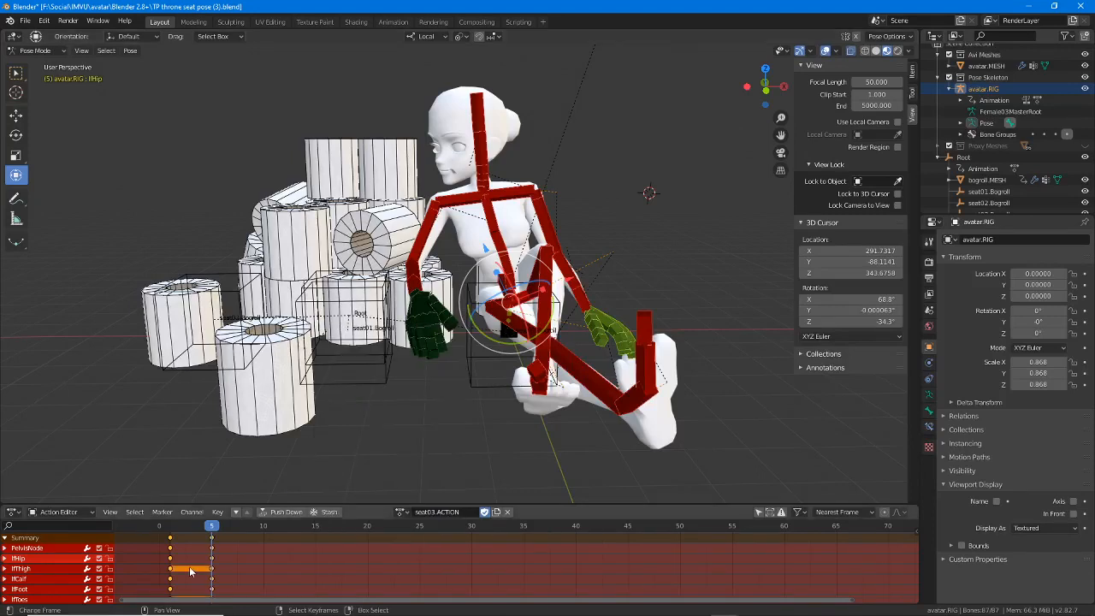
- At frame 10, clear all transforms on the selected bones to key the rig's rest pose
click(171, 530)
drag(171, 534, 263, 530)
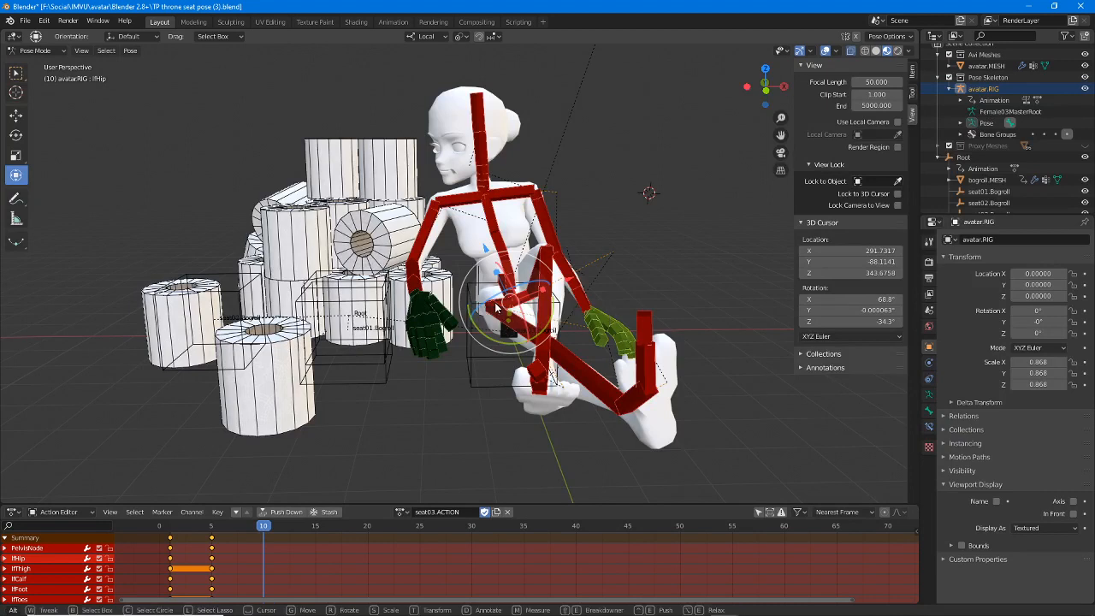
click(129, 51)
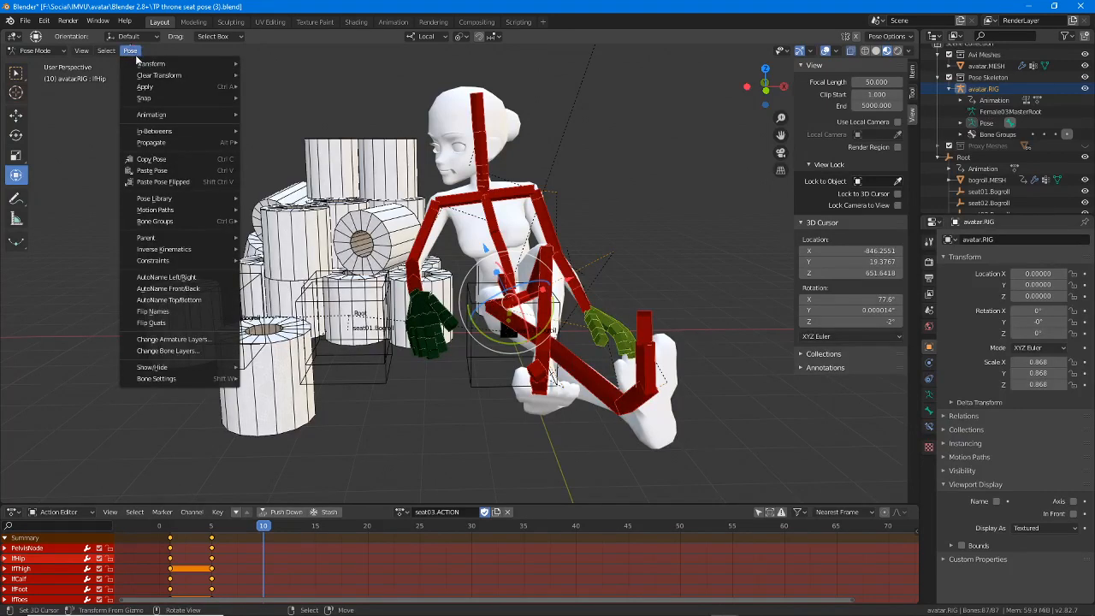
mouse_move(159, 75)
click(256, 74)
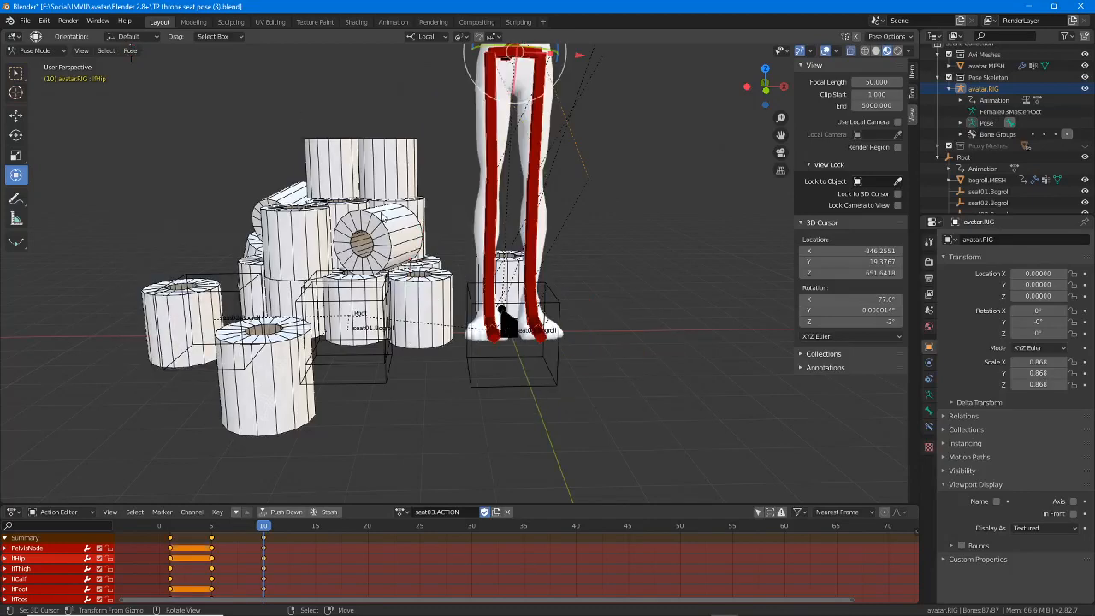
scroll(443, 227, down, 1)
shift+middle_drag(446, 113, 456, 224)
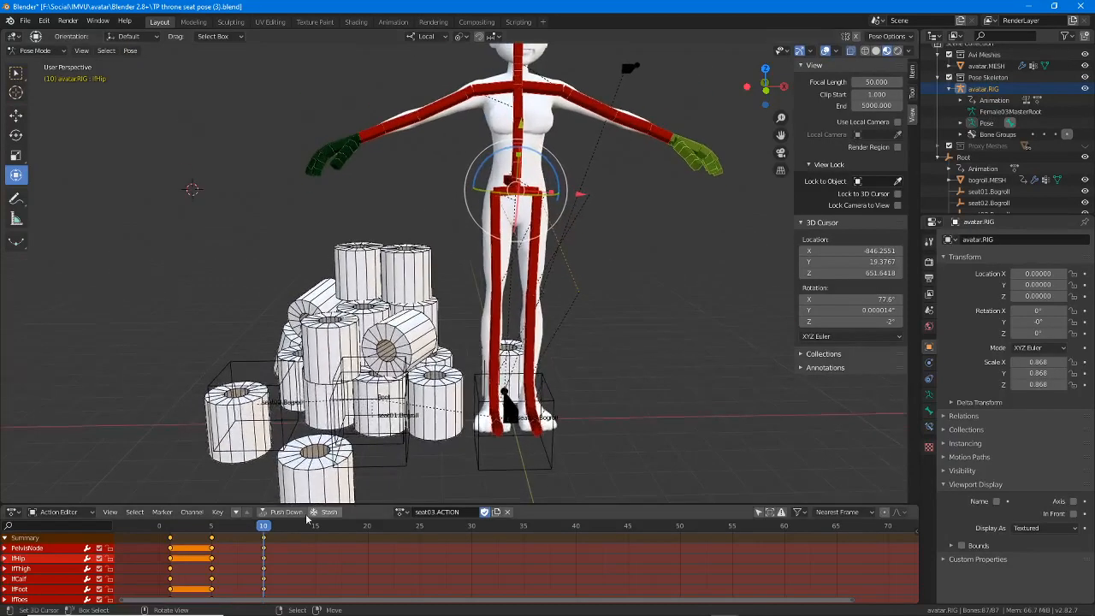
- Return the timeline to frame 1 and examine the seated pose beside the toilet roll throne
drag(264, 528, 170, 540)
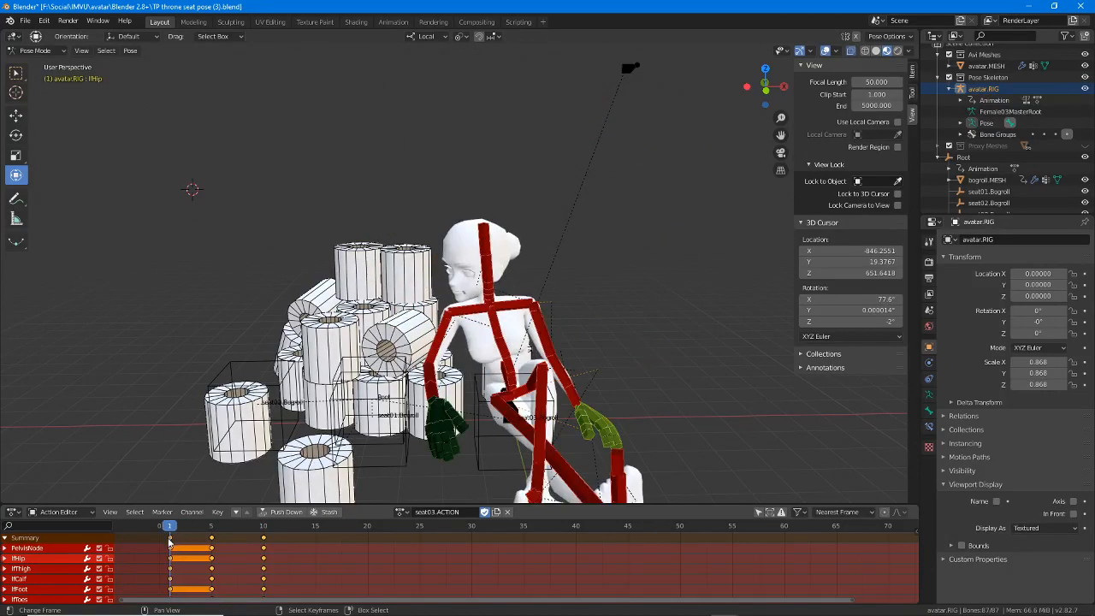
middle_drag(380, 252, 390, 282)
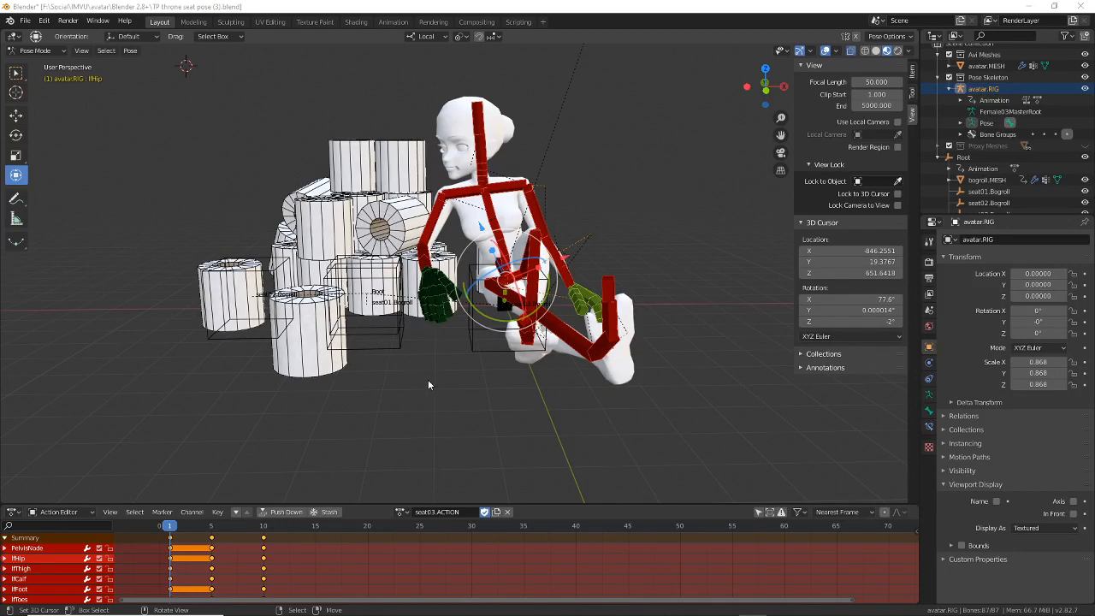
middle_drag(453, 308, 461, 380)
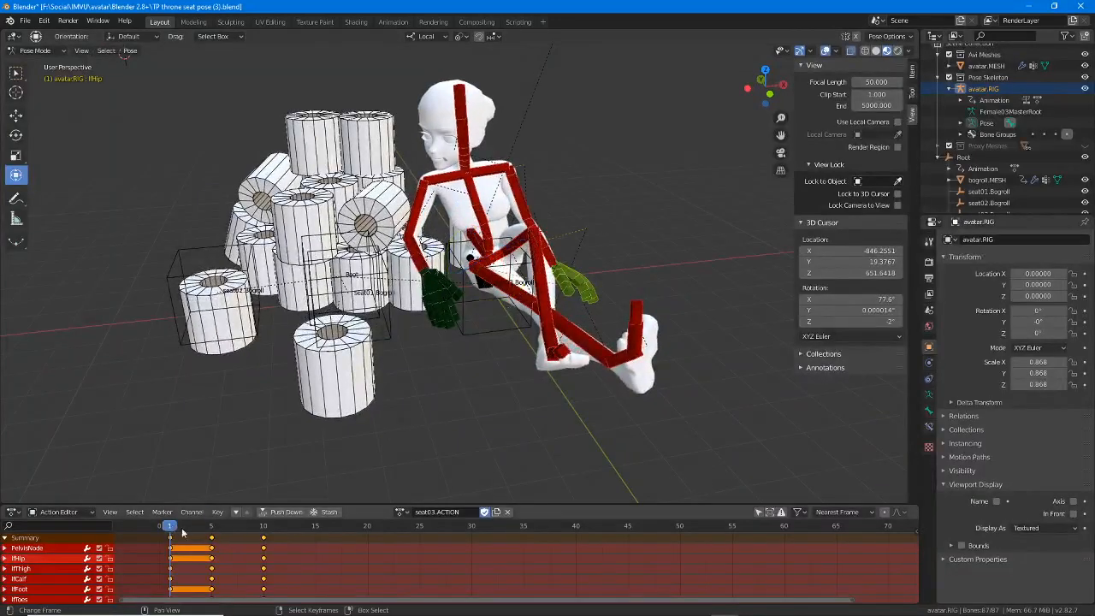
drag(231, 528, 170, 532)
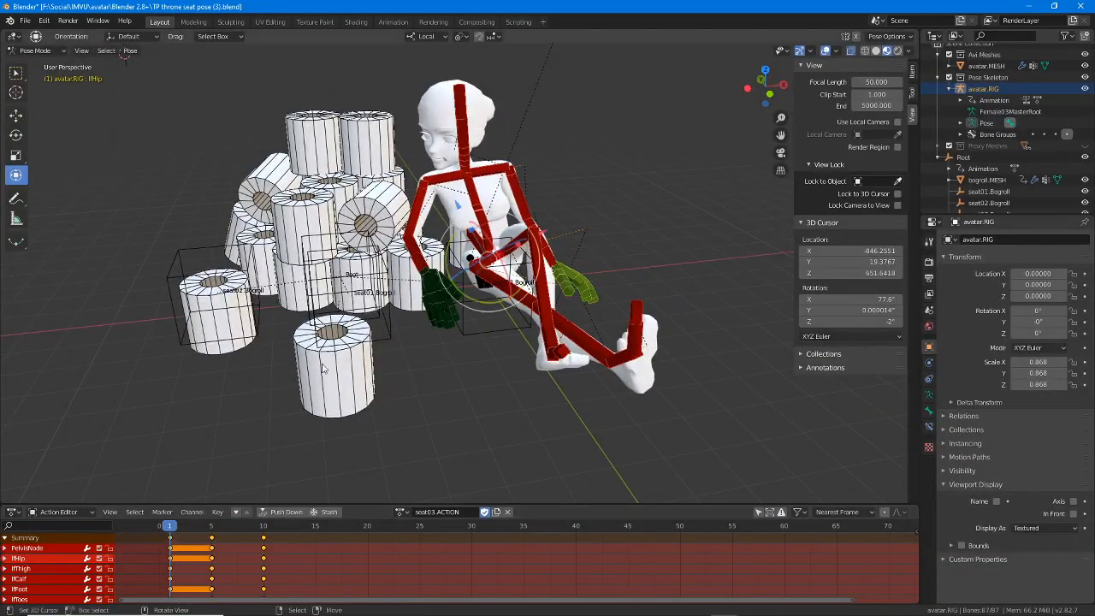
scroll(377, 287, down, 2)
shift+middle_drag(377, 286, 387, 350)
mouse_move(173, 531)
mouse_down()
mouse_move(270, 531)
mouse_move(170, 532)
mouse_up()
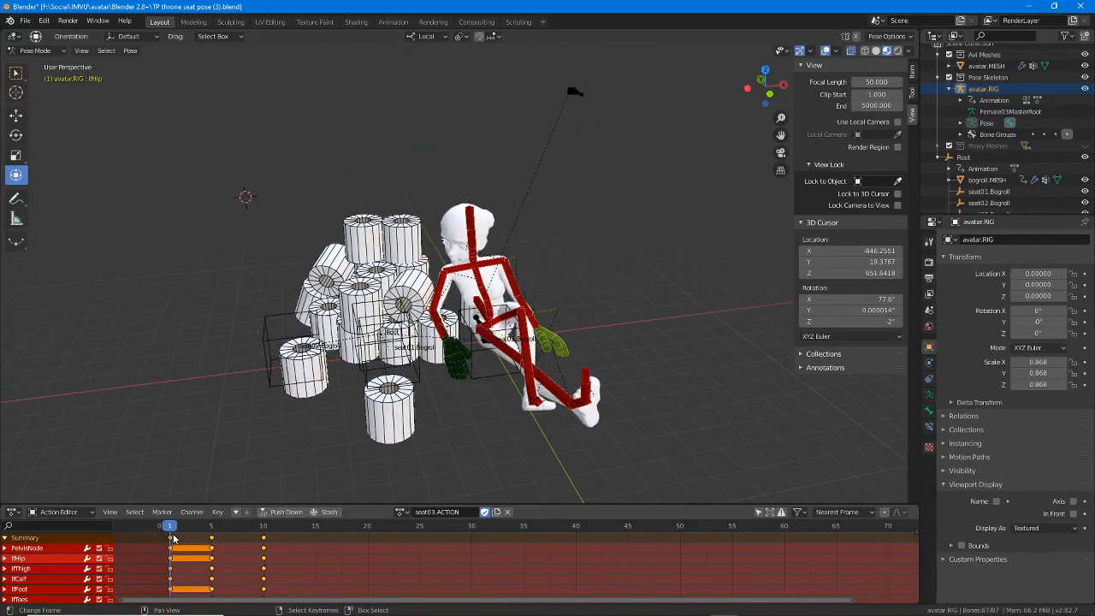
scroll(141, 159, up, 2)
scroll(373, 379, up, 1)
shift+middle_drag(379, 419, 409, 314)
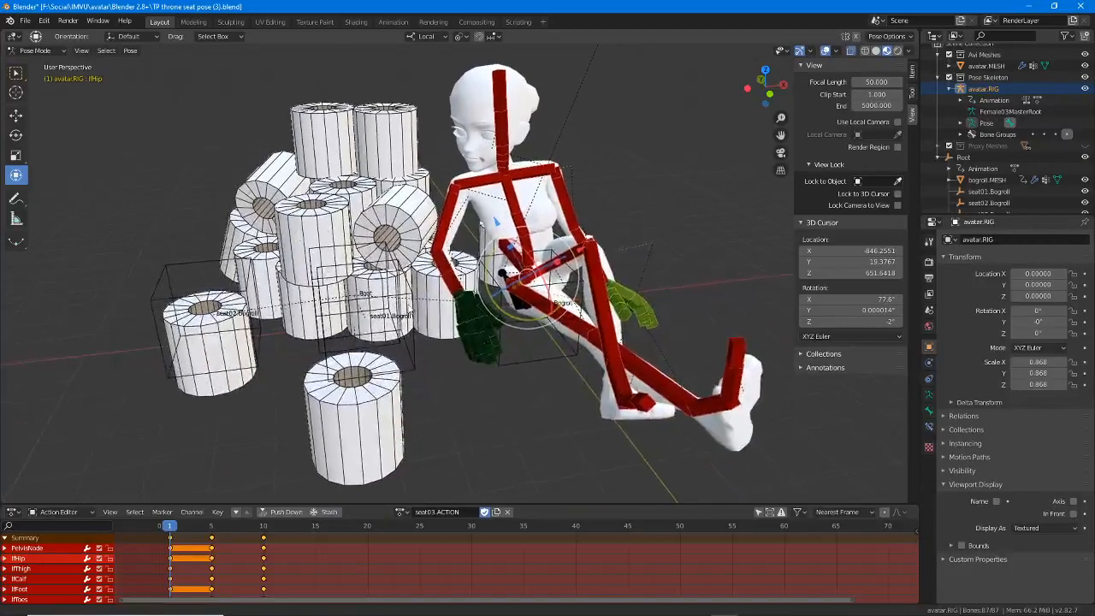
- Look through the list of stored actions available to the rig
click(402, 511)
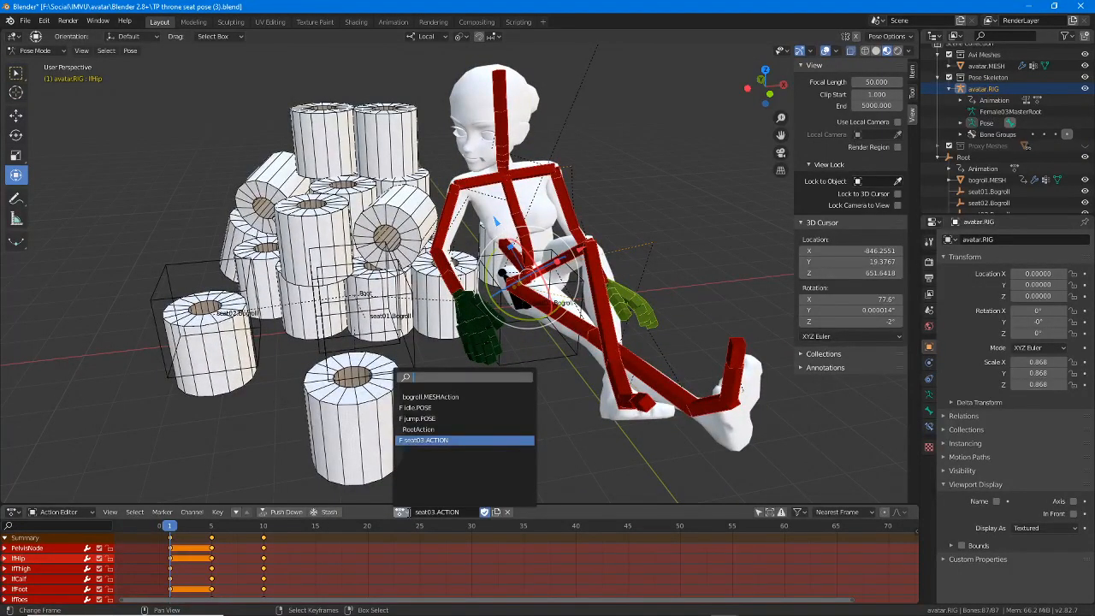
key(Up)
key(Up)
key(Up)
key(Up)
click(555, 511)
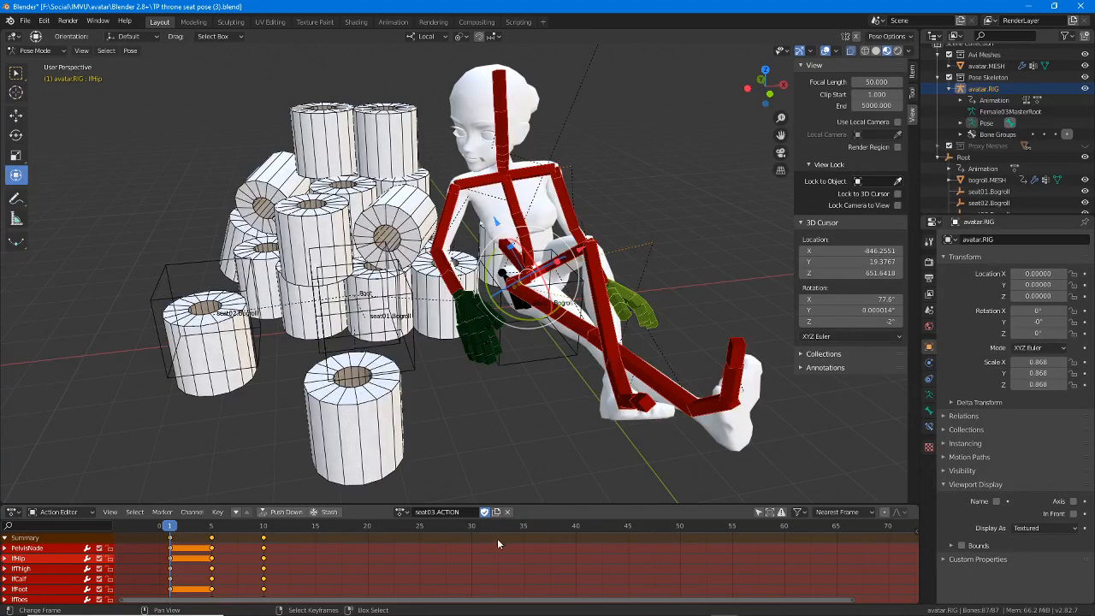
- Duplicate seat03.ACTION as a new action and rename the copy seat02.ACTION
click(496, 511)
click(472, 512)
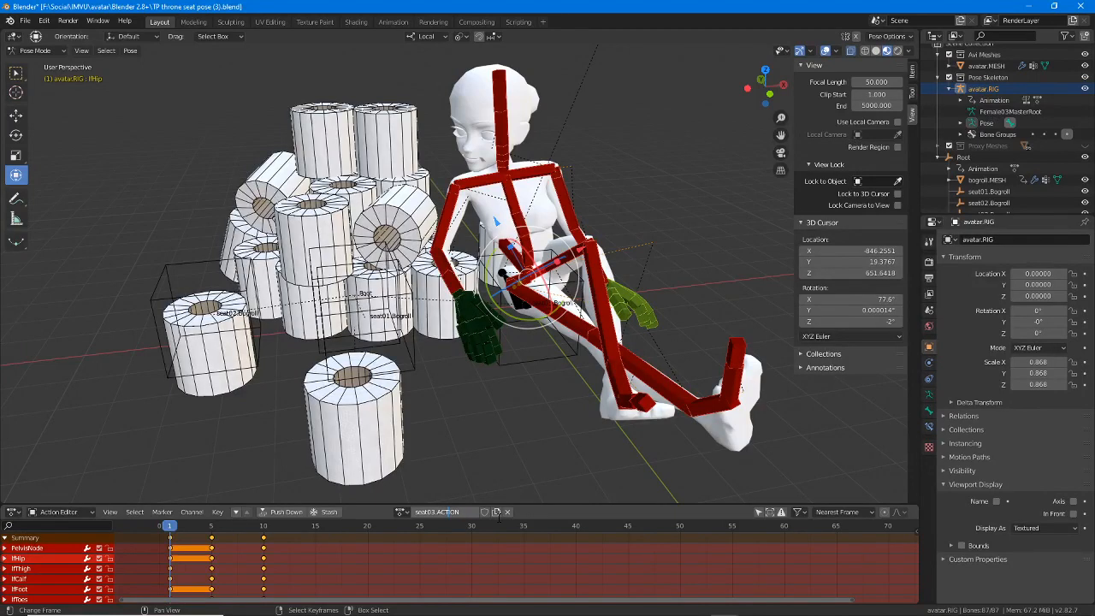
key(BackSpace)
text(2)
key(Return)
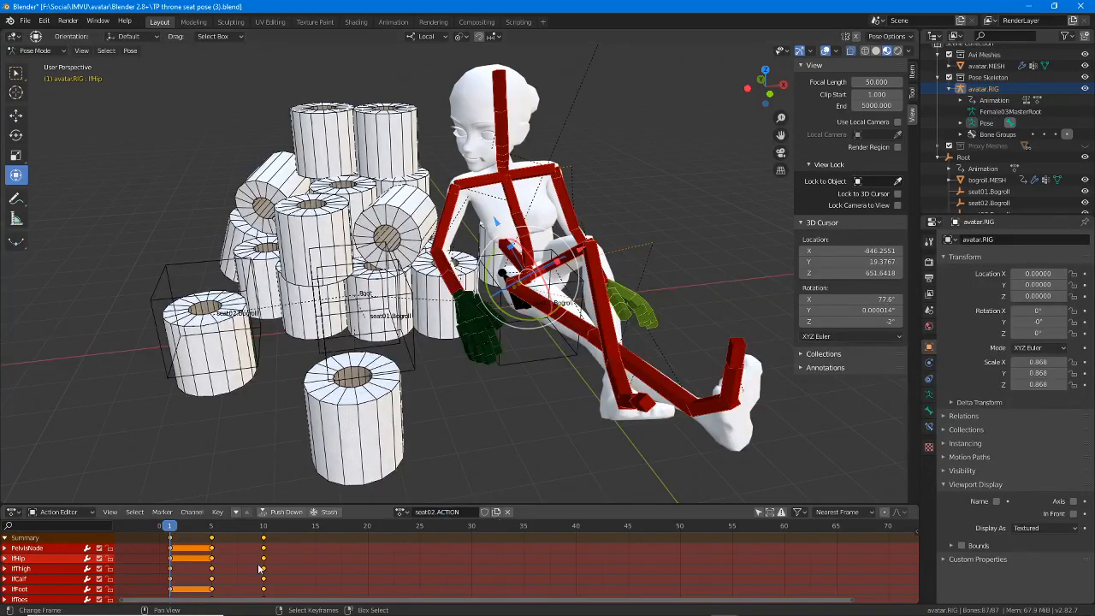
- Clear all transforms on every bone at frame 1 of seat02.ACTION
middle_drag(506, 327, 520, 351)
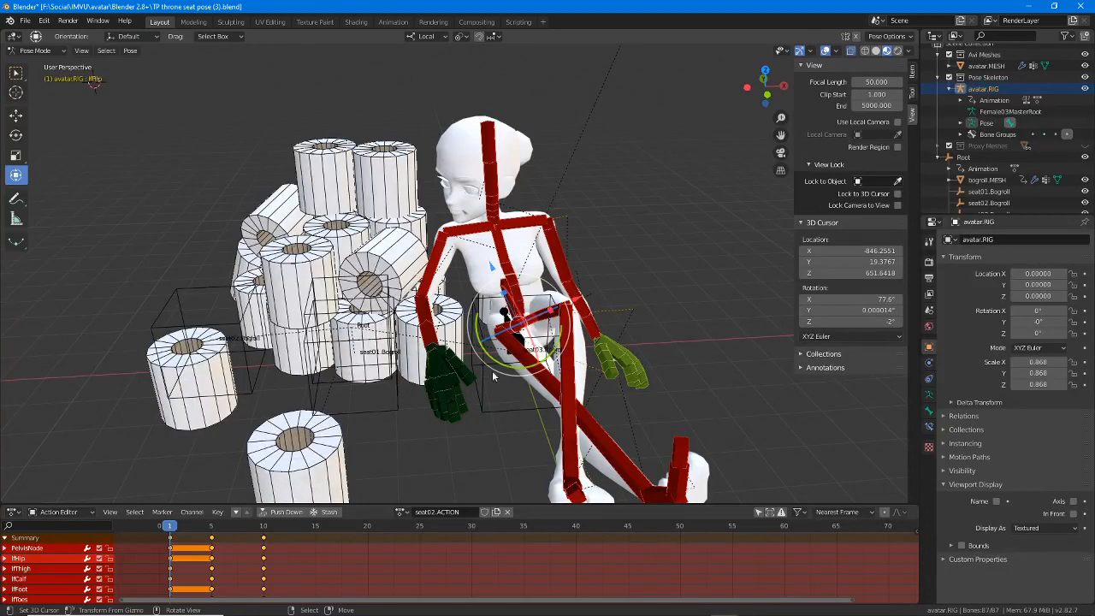
click(130, 52)
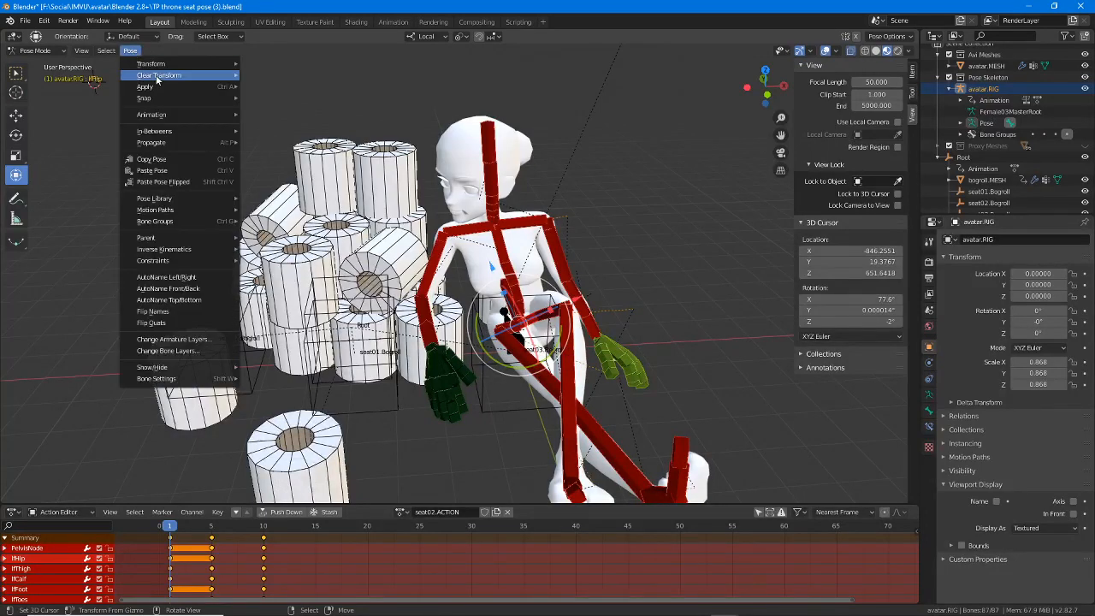
mouse_move(159, 76)
click(281, 77)
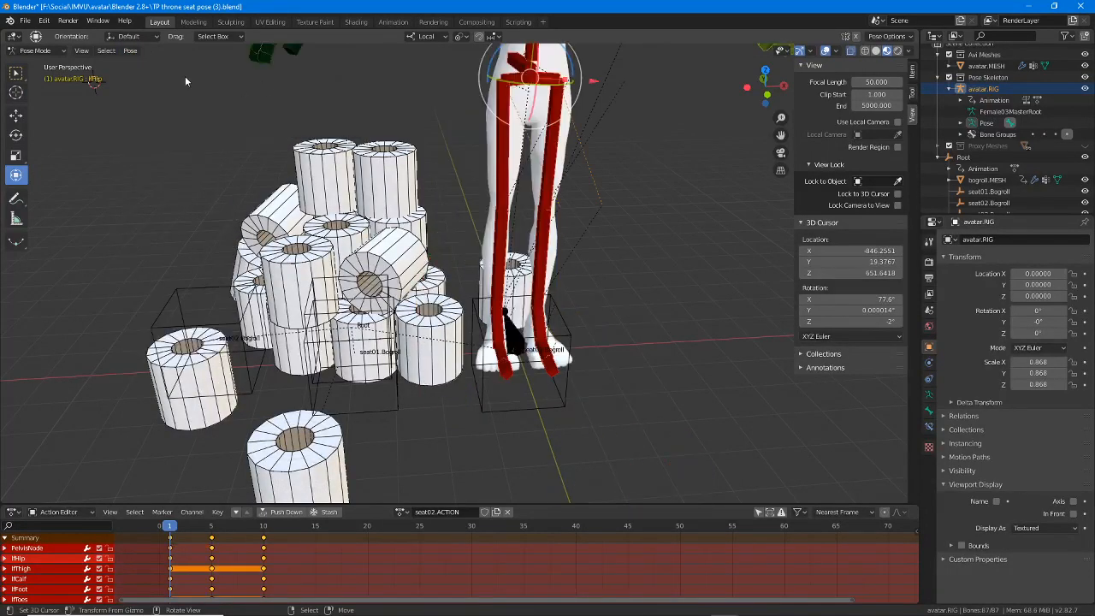
- Go to the keyframe at frame 5 and clear all bone transforms there as well
key(Up)
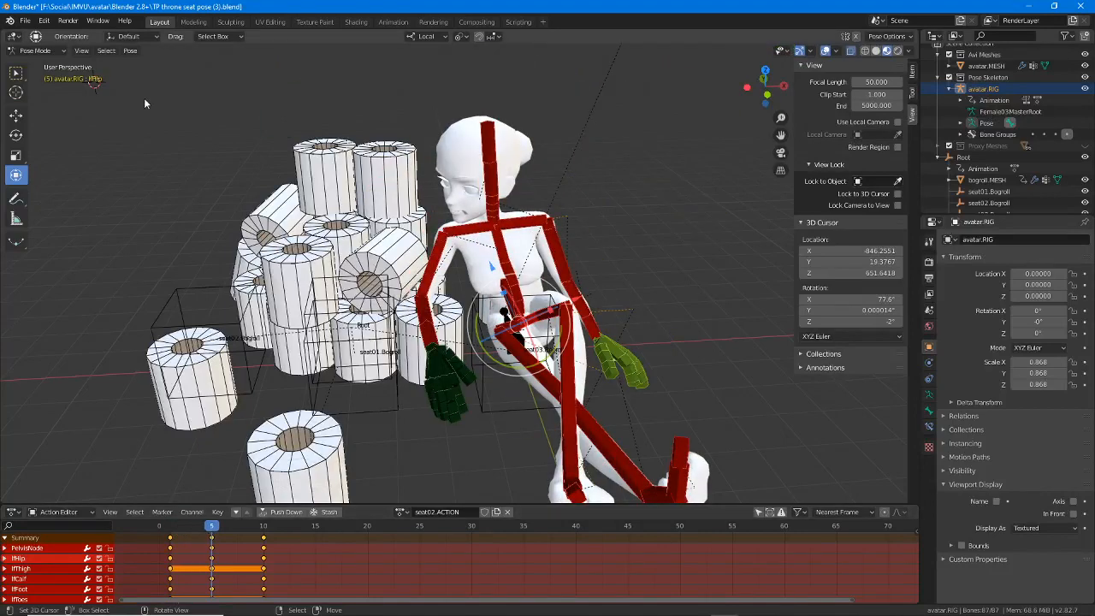
click(130, 50)
mouse_move(150, 78)
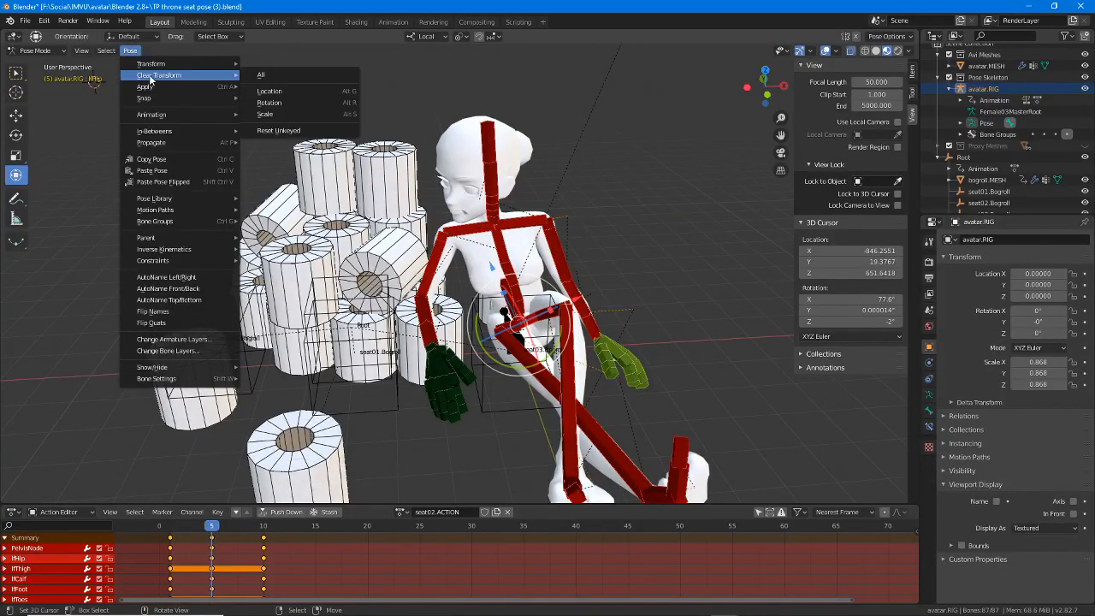
click(293, 74)
scroll(403, 304, down, 1)
shift+middle_drag(404, 304, 423, 361)
scroll(422, 361, down, 1)
- Deselect the bones, switch to Object Mode and select Root, the bogroll mesh and all three seat nodes, with seat02.Bogroll active
key(alt+a)
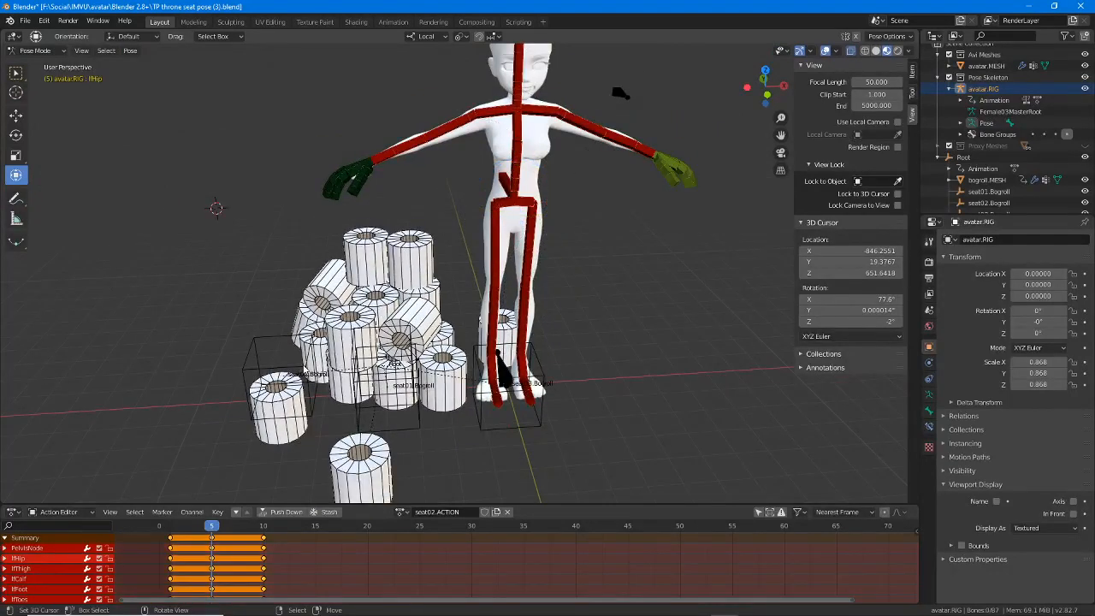
key(ctrl+Tab)
click(301, 369)
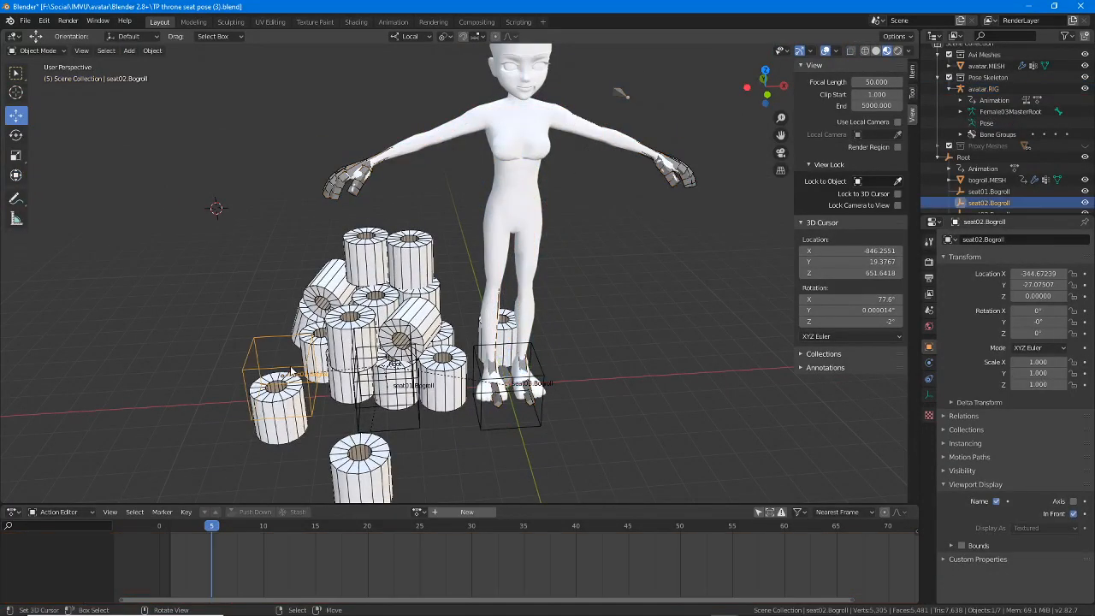
shift+click(355, 426)
middle_drag(366, 363, 432, 369)
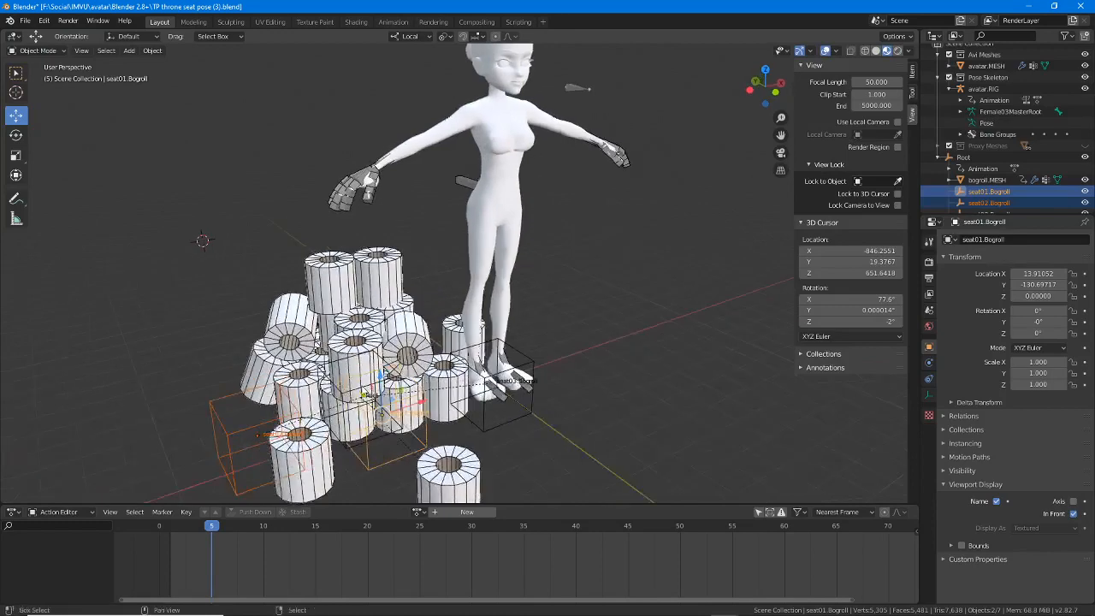
shift+click(364, 386)
shift+click(357, 349)
shift+click(498, 424)
middle_drag(492, 422, 322, 386)
shift+click(245, 395)
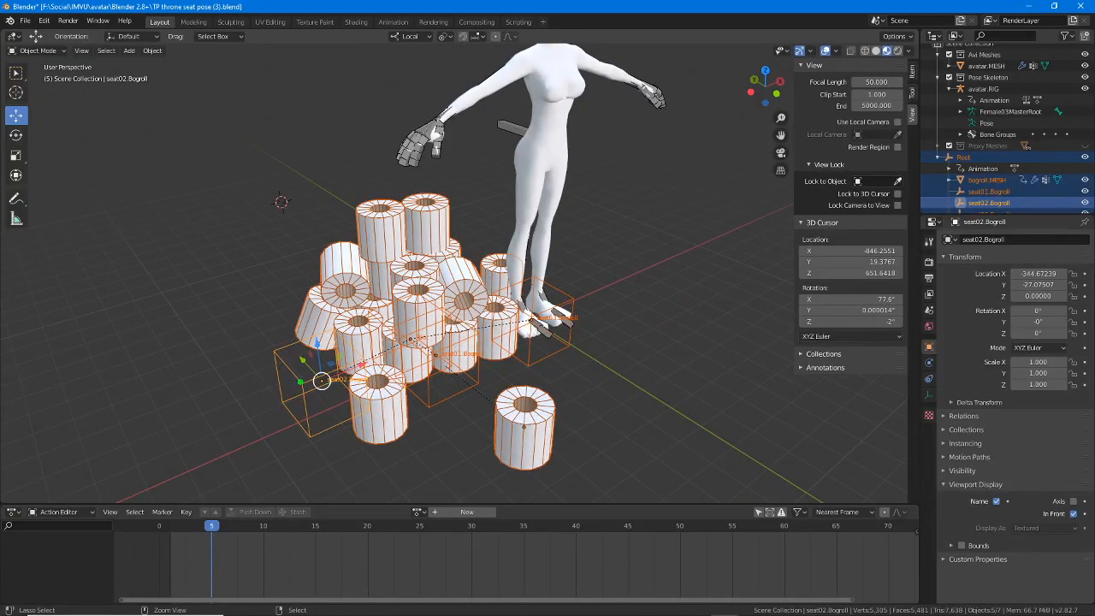
- Move the selected throne assembly about 761 along local X to bring the seat02.Bogroll node to the avatar
mouse_move(310, 375)
mouse_down()
mouse_move(332, 377)
mouse_move(301, 375)
mouse_move(509, 305)
mouse_up()
middle_drag(546, 291, 451, 378)
scroll(552, 321, up, 5)
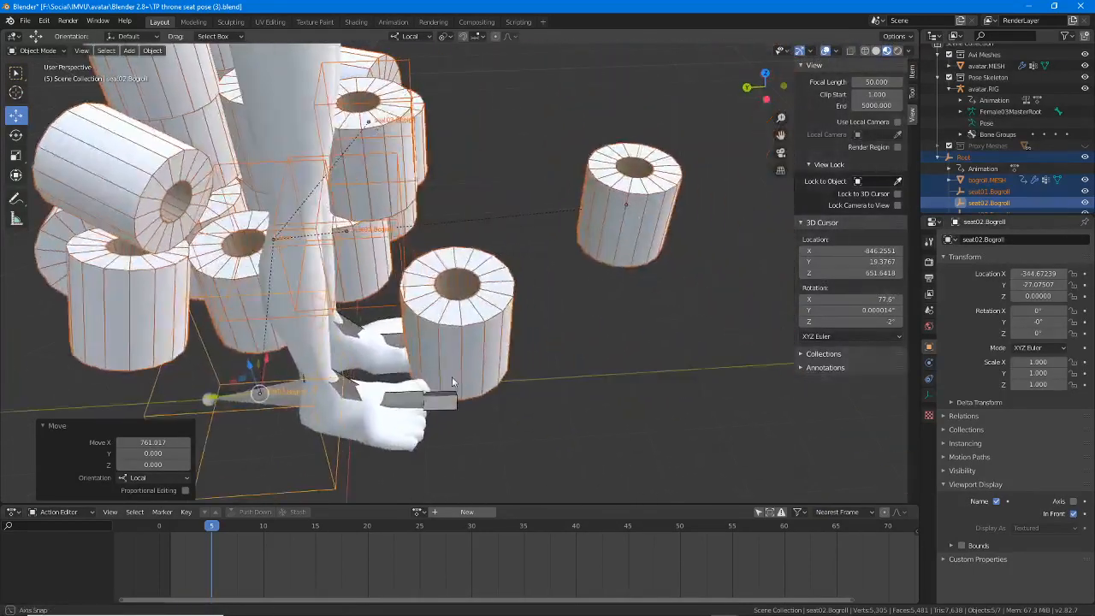
- Fine-tune the assembly's position so seat02.Bogroll is centred on the rig's root at the avatar's feet, finishing with about -4.03 along local X
drag(213, 397, 319, 394)
middle_drag(453, 387, 345, 358)
key(g)
drag(496, 362, 494, 362)
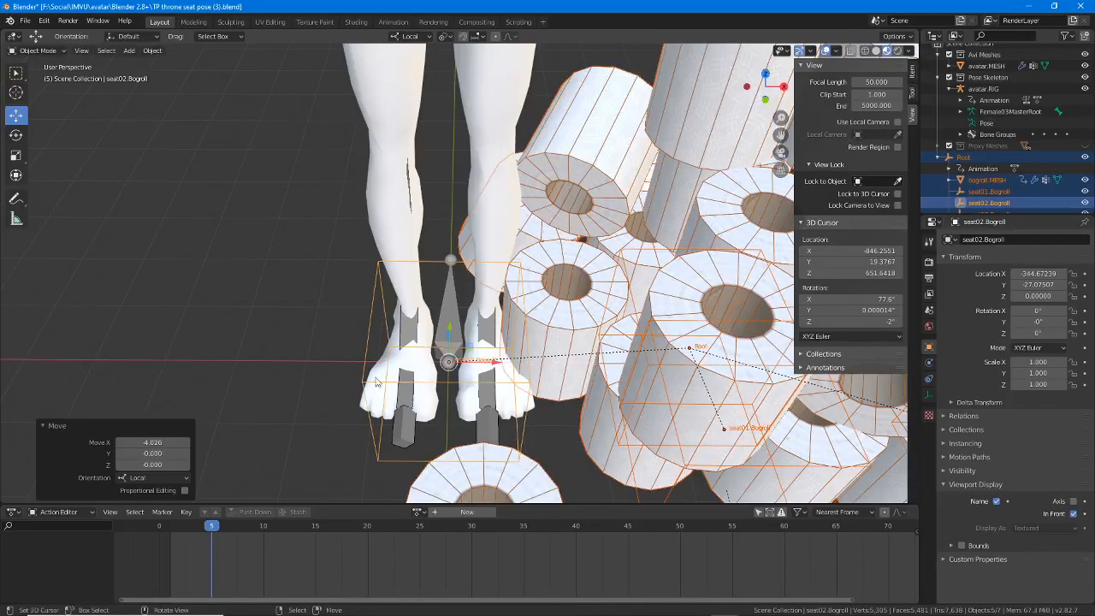
- Select the avatar rig and put it in Pose Mode
mouse_move(437, 362)
middle_down()
mouse_move(395, 459)
mouse_move(444, 411)
mouse_move(520, 366)
mouse_move(433, 371)
middle_up()
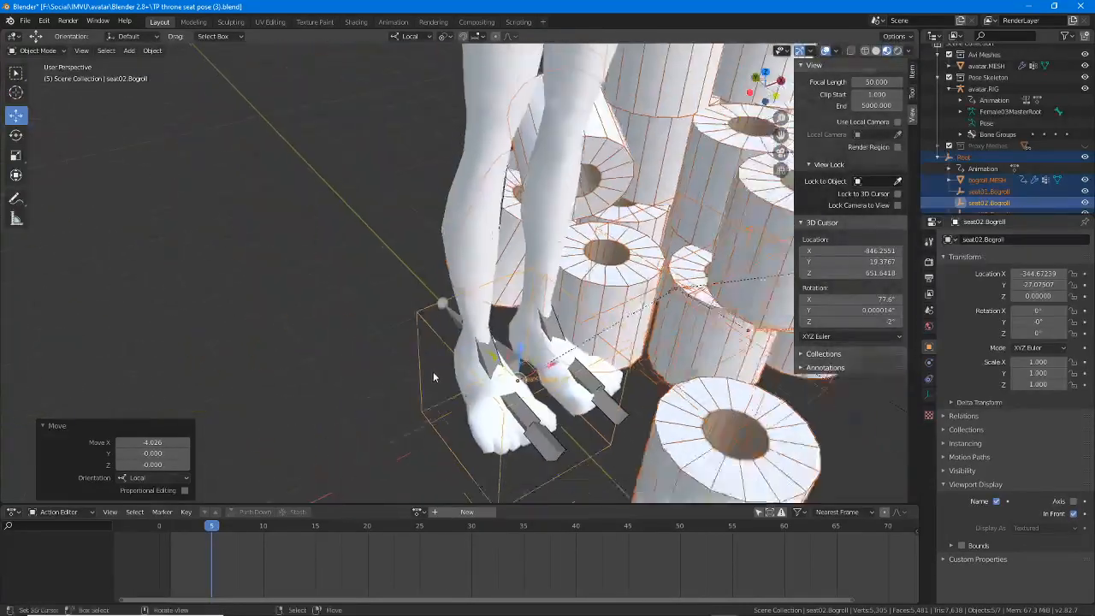
scroll(433, 372, down, 5)
shift+middle_drag(462, 278, 356, 376)
scroll(357, 348, down, 2)
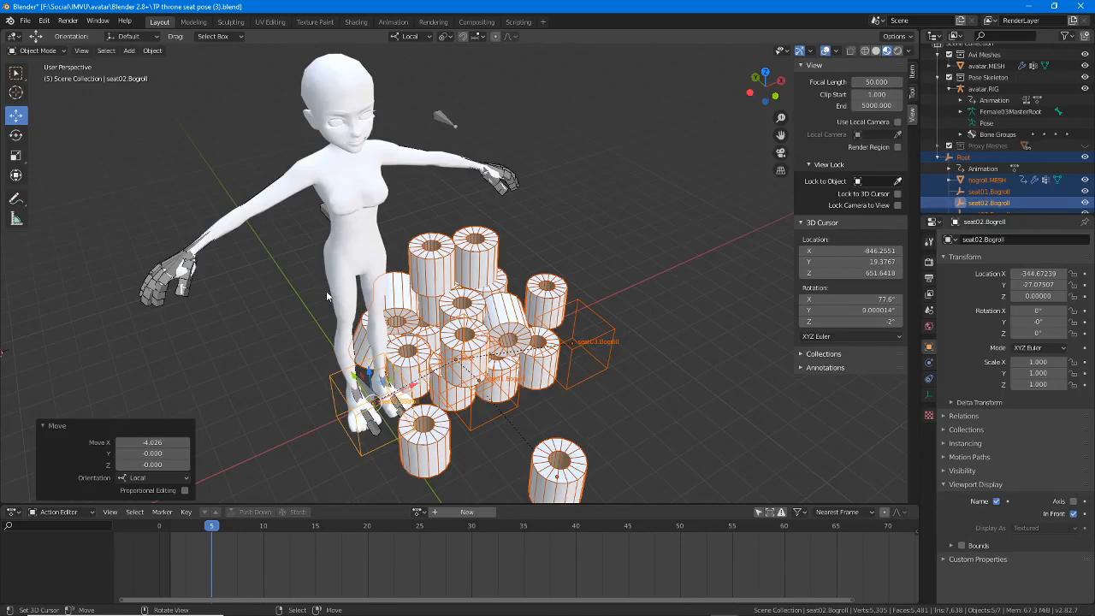
click(157, 301)
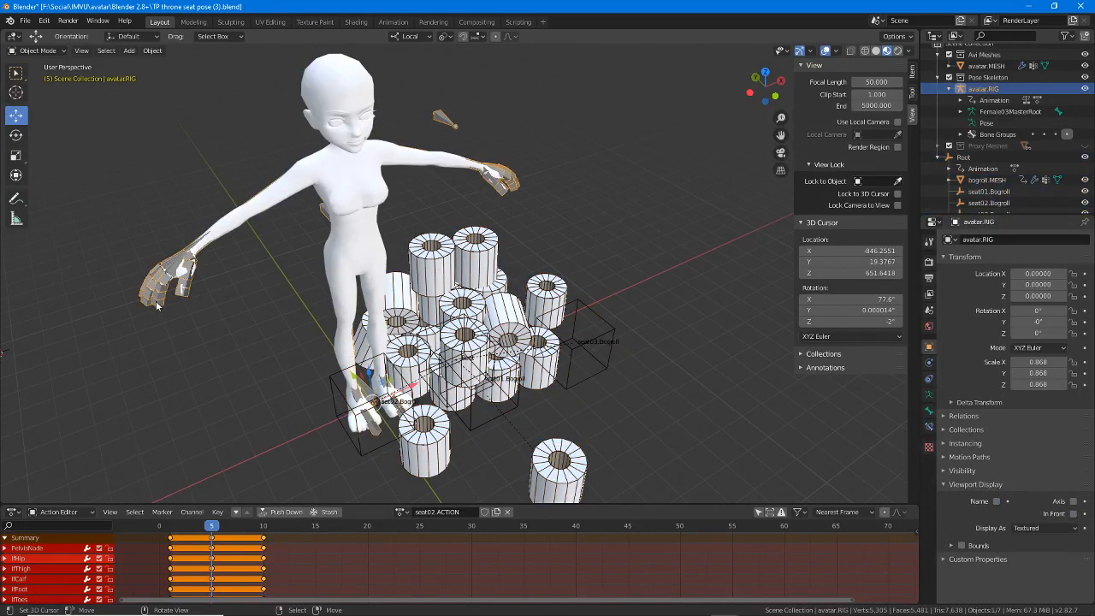
key(ctrl+Tab)
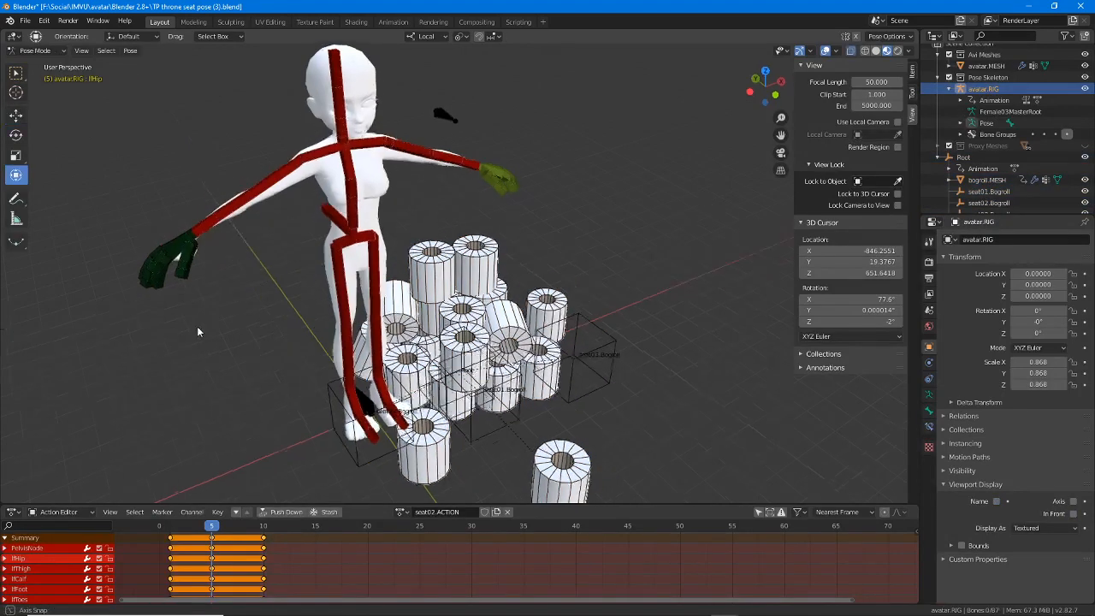
- Delete all bone keyframes at frame 5 of seat02.ACTION, then go to frame 1 and select all remaining keyframes
click(336, 255)
middle_drag(322, 349, 362, 281)
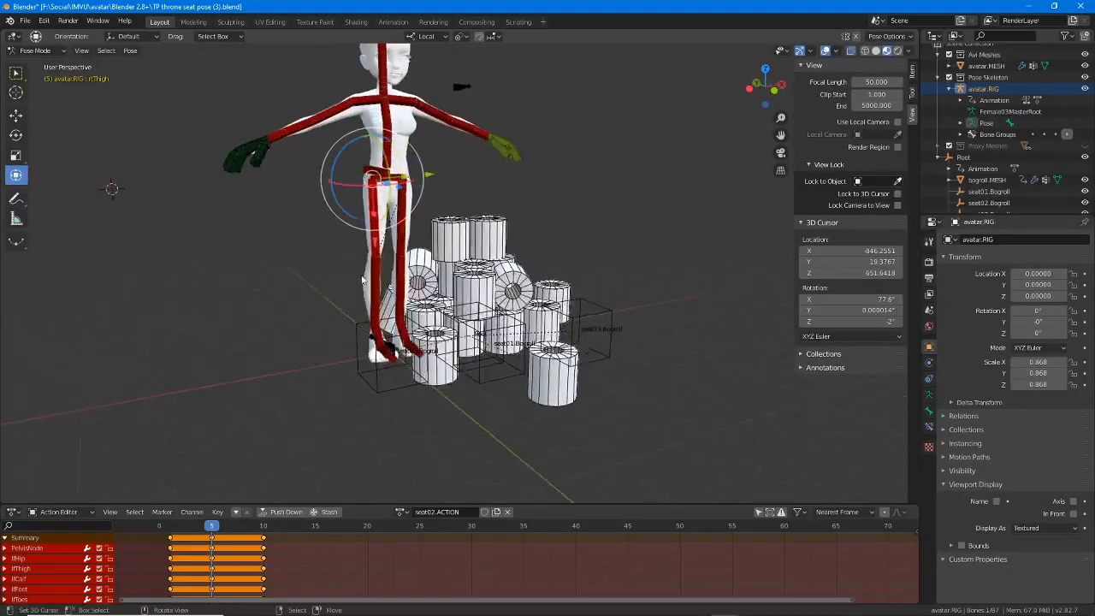
scroll(362, 281, up, 2)
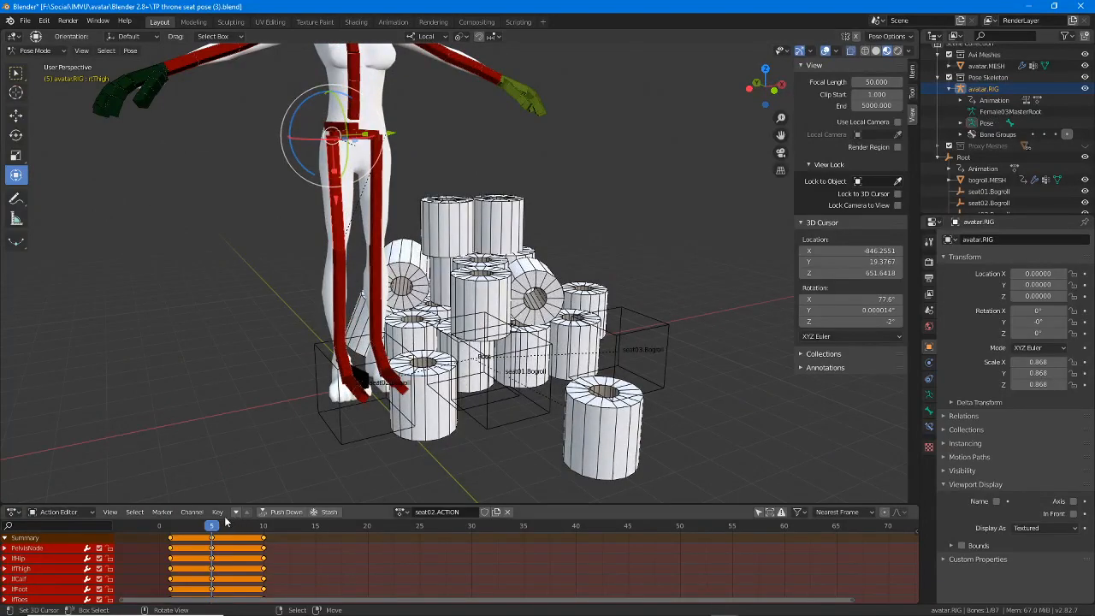
mouse_move(199, 527)
mouse_down()
mouse_move(167, 532)
mouse_move(221, 535)
mouse_move(211, 537)
mouse_up()
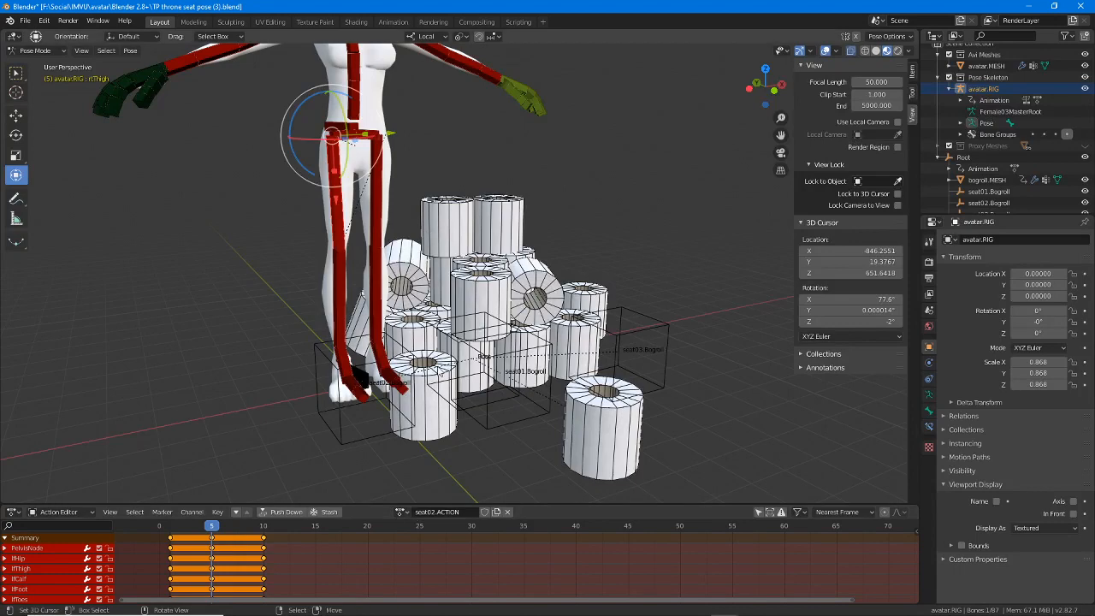
middle_drag(438, 370, 429, 376)
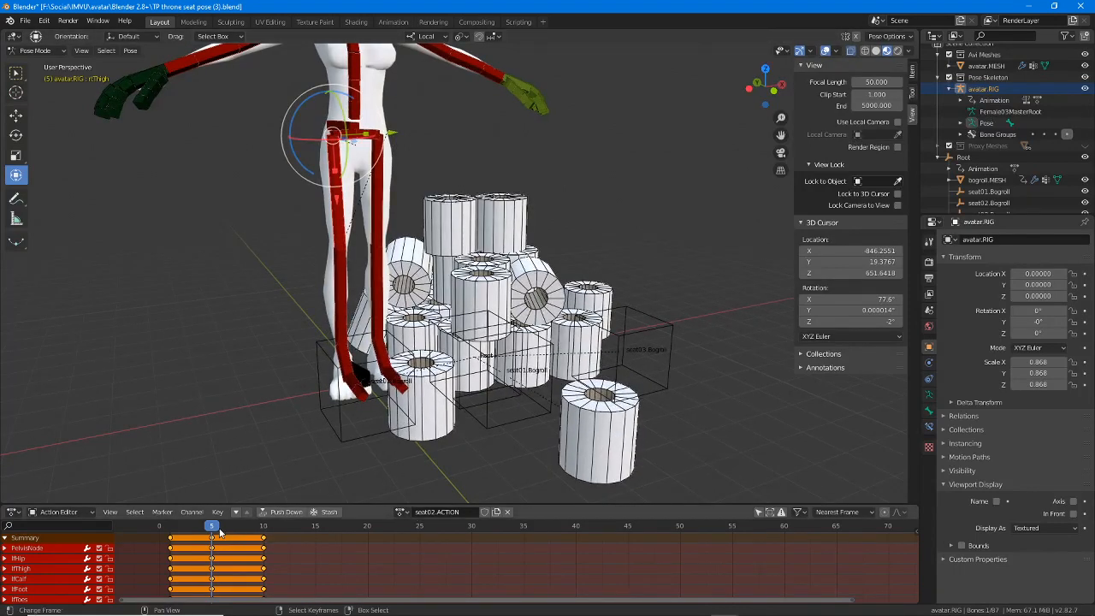
mouse_move(212, 531)
mouse_down()
mouse_move(171, 535)
mouse_move(212, 534)
mouse_up()
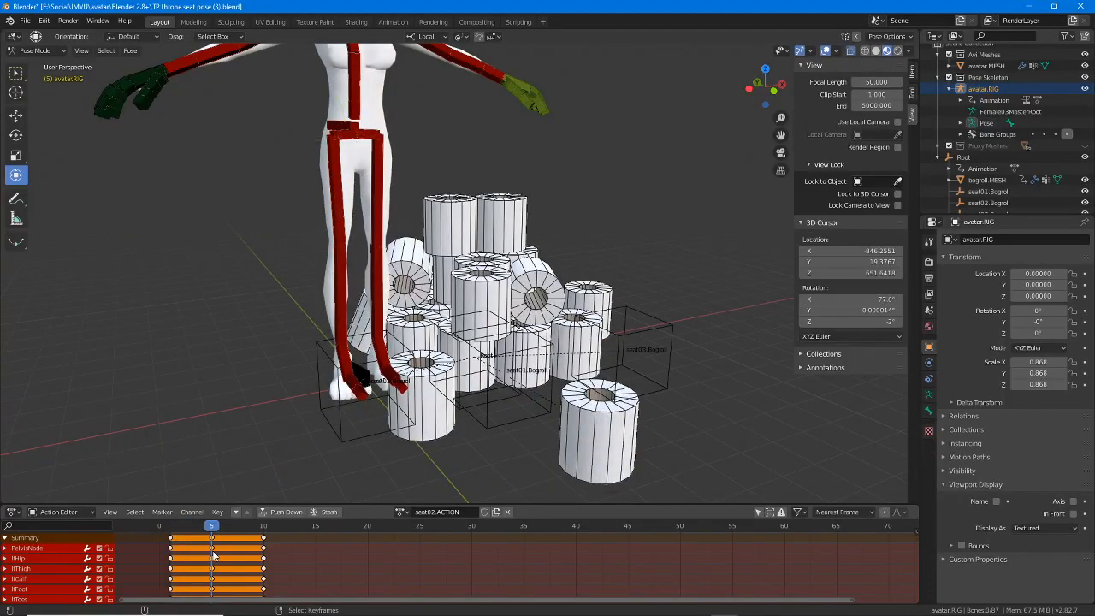
key(x)
click(213, 556)
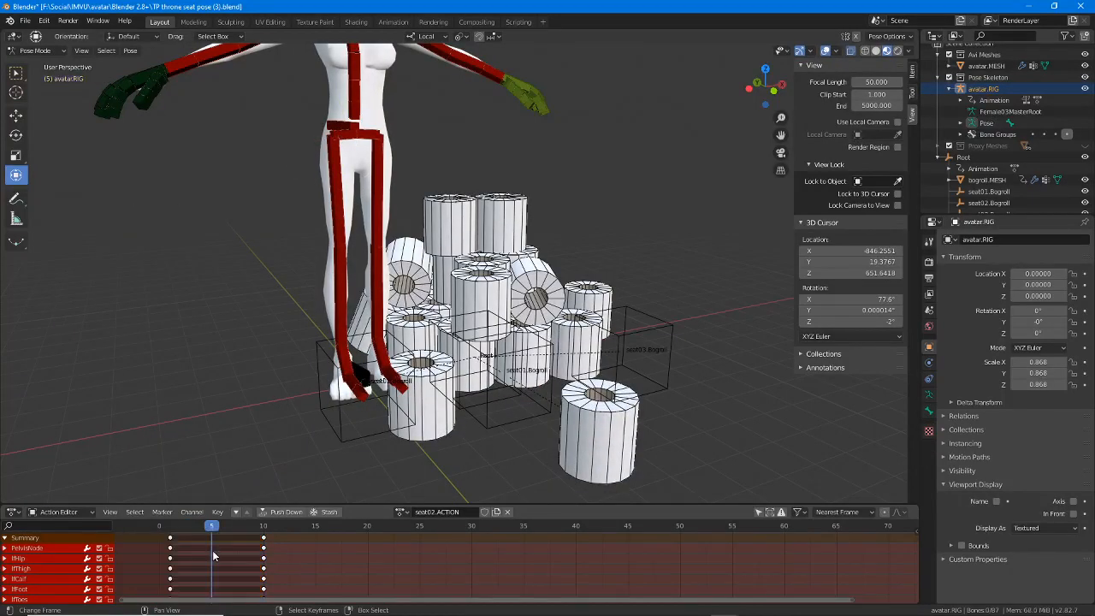
drag(216, 533, 172, 536)
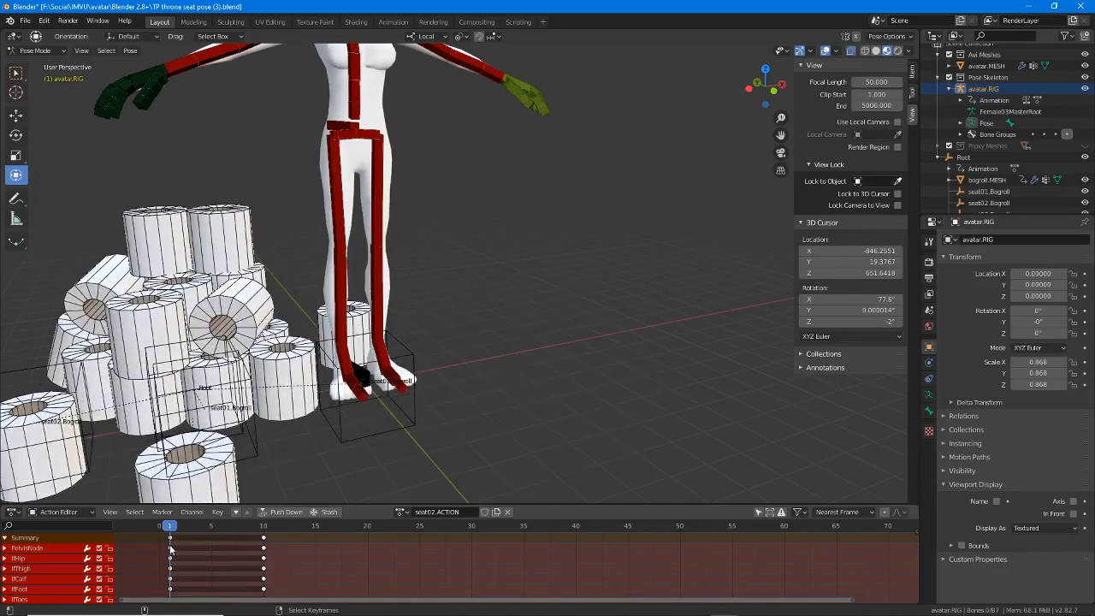
key(a)
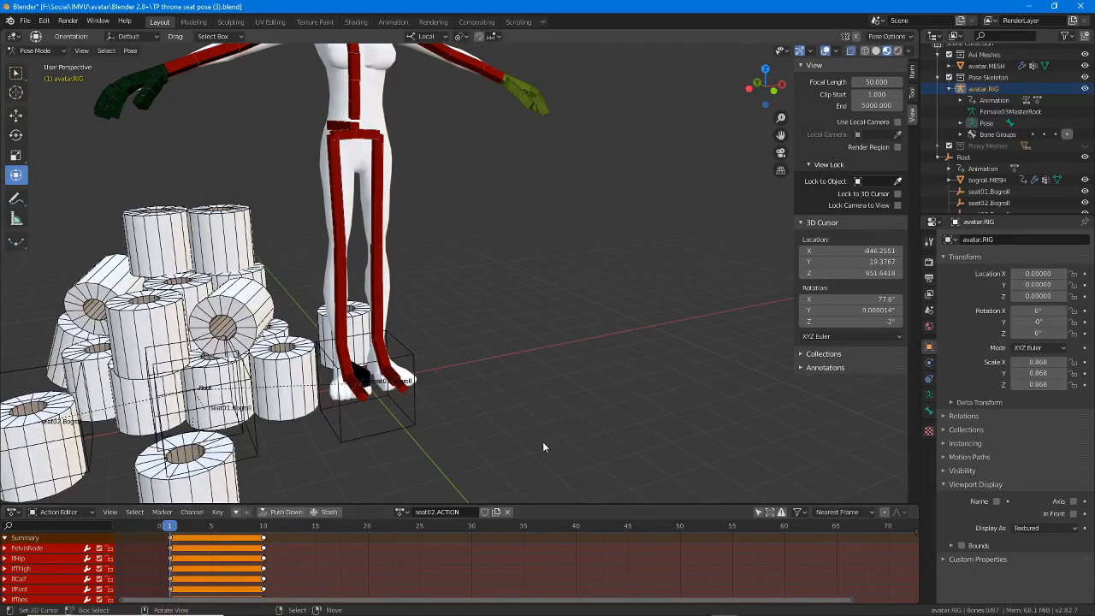
- Try assigning bogroll.MESHAction to the avatar rig, then switch it back to seat02.ACTION and give that action a fake user
click(402, 511)
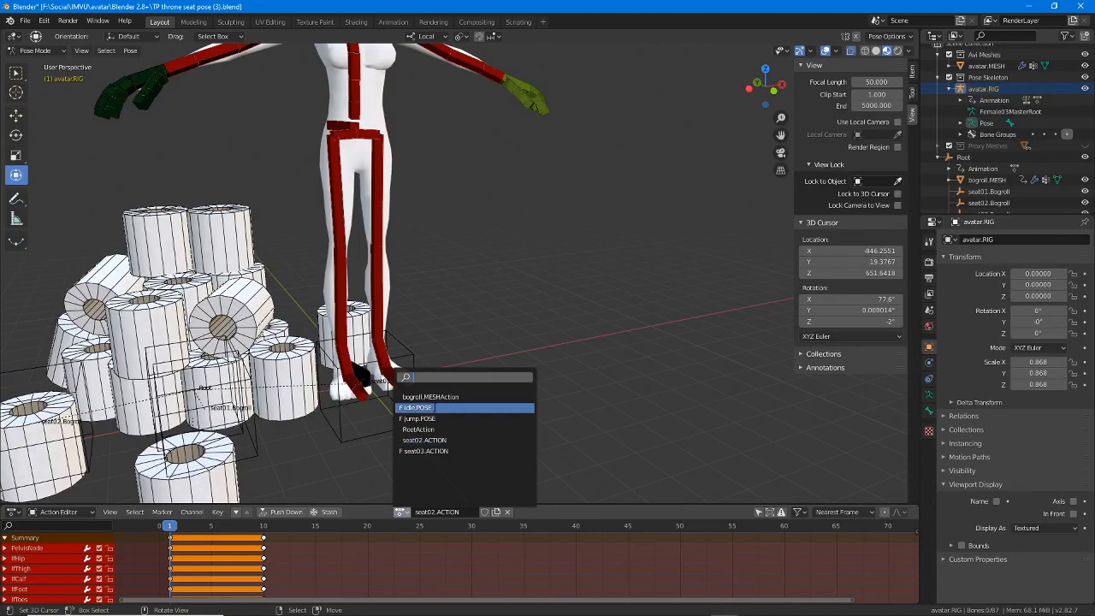
click(434, 396)
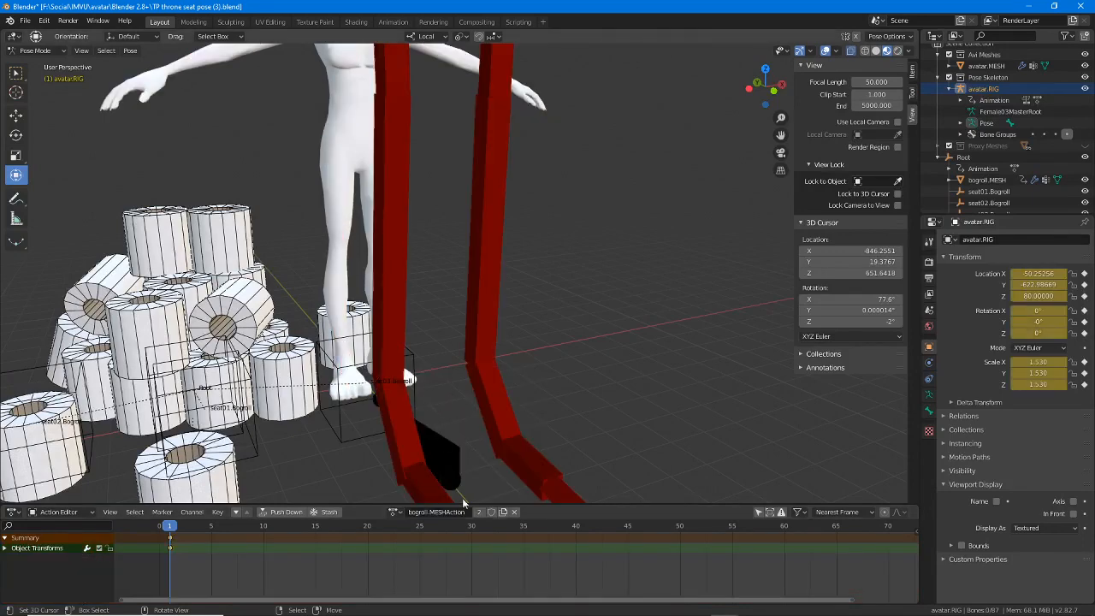
scroll(422, 327, down, 5)
scroll(423, 328, up, 5)
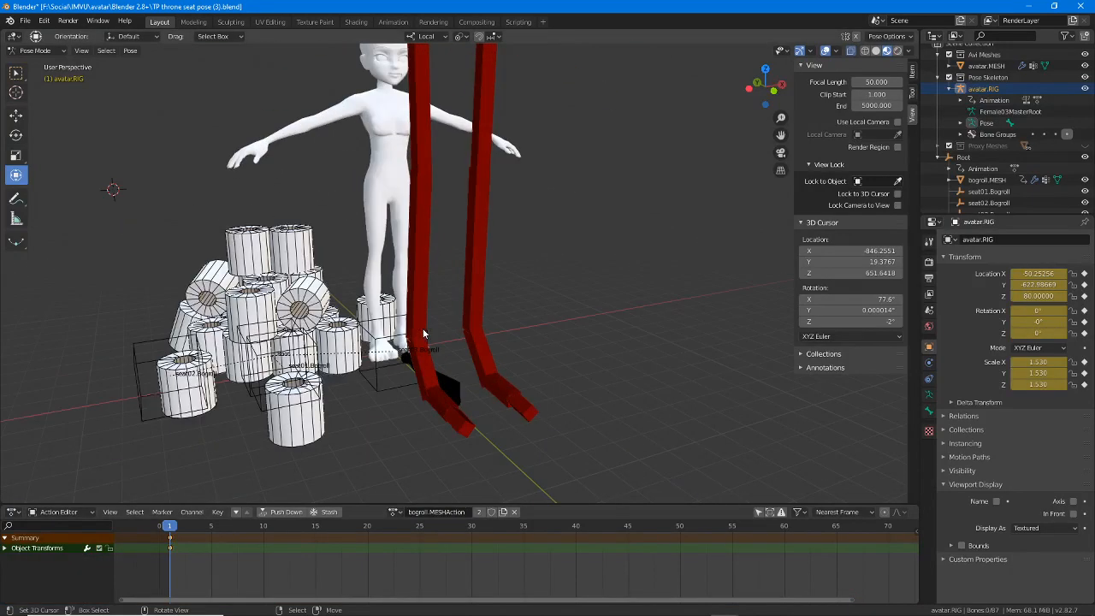
click(396, 512)
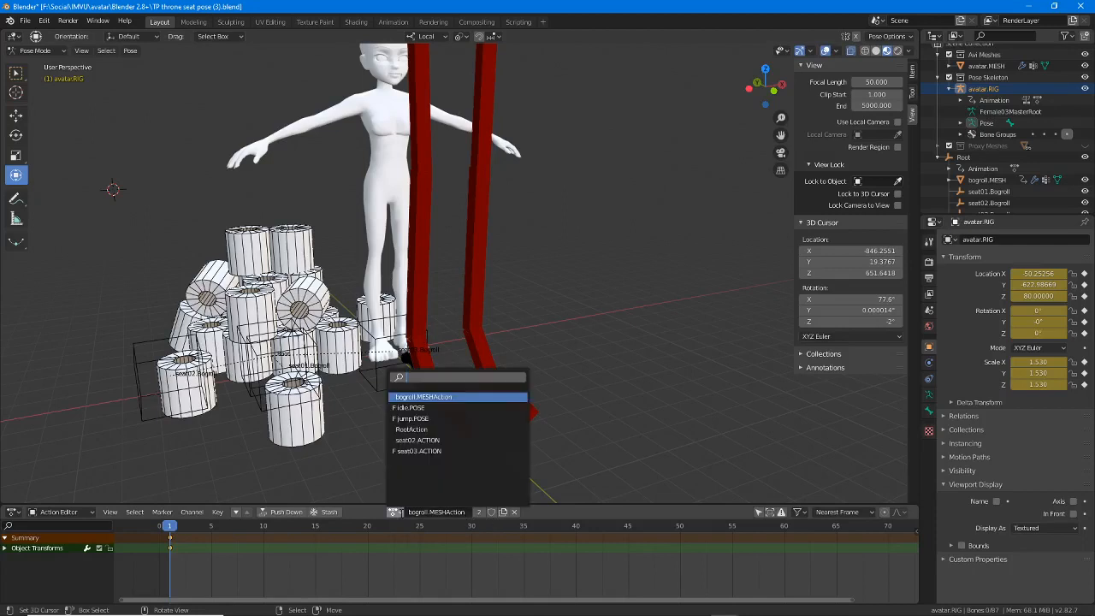
click(417, 453)
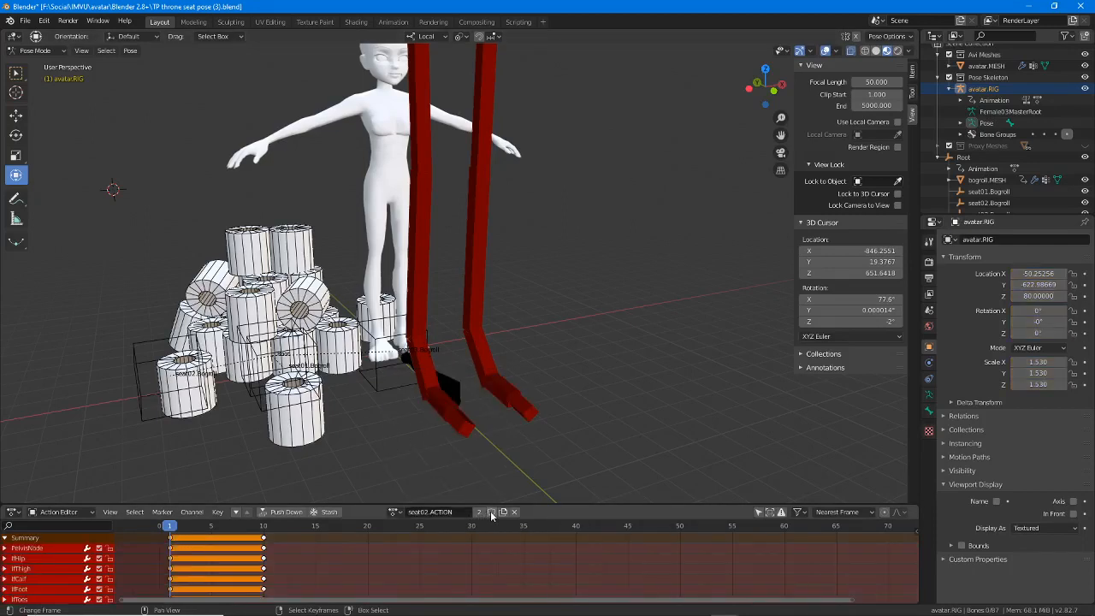
scroll(417, 361, up, 3)
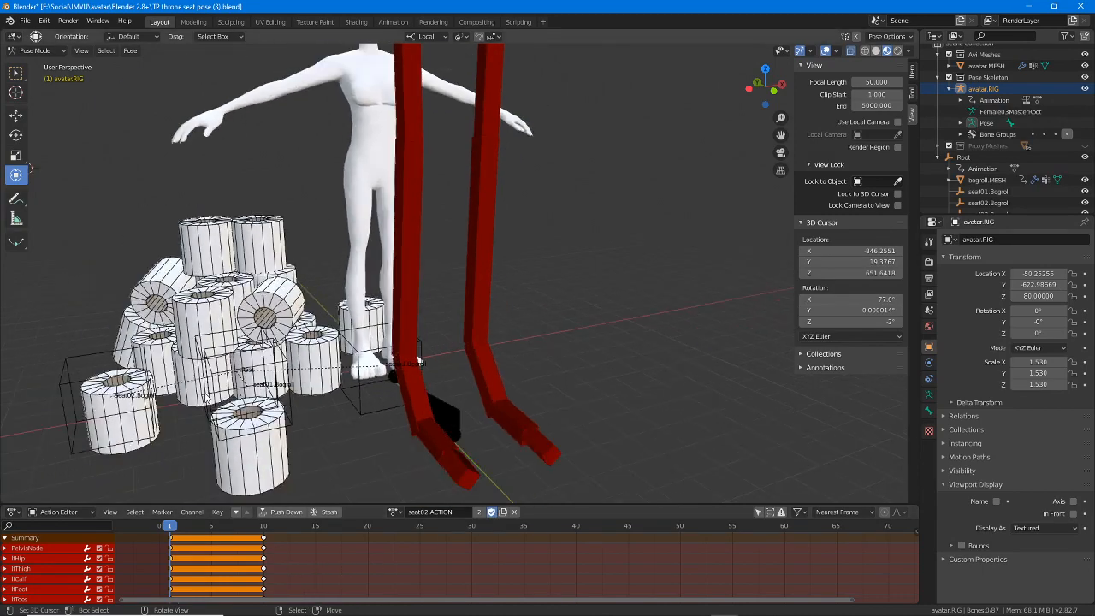
- Examine the rig's foot bones and its overall size and position relative to the avatar mesh with seat02.ACTION assigned
click(411, 387)
middle_drag(411, 387, 469, 414)
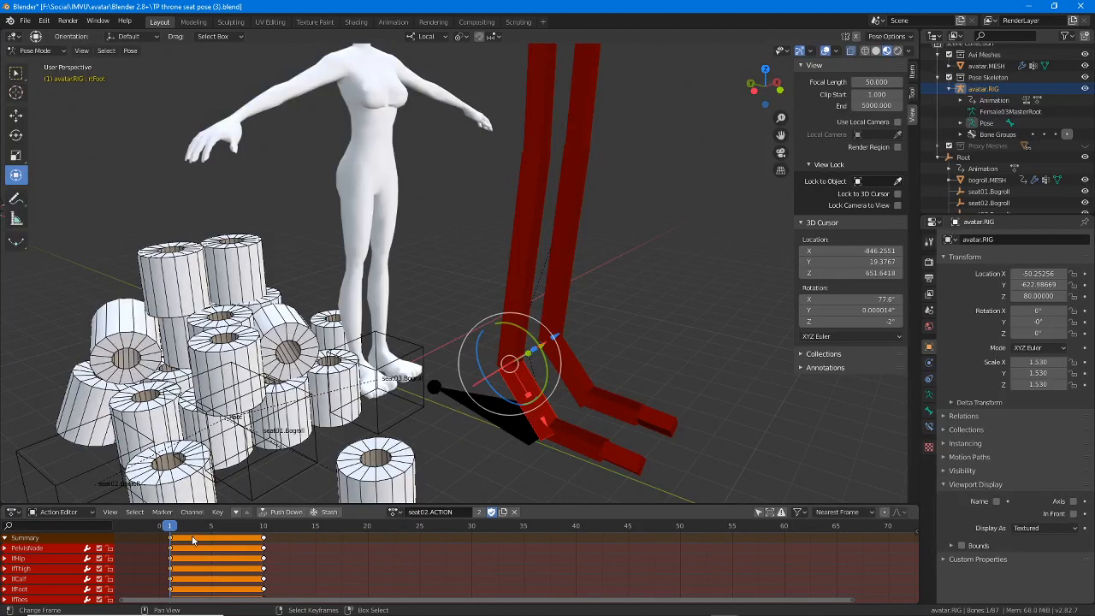
key(space)
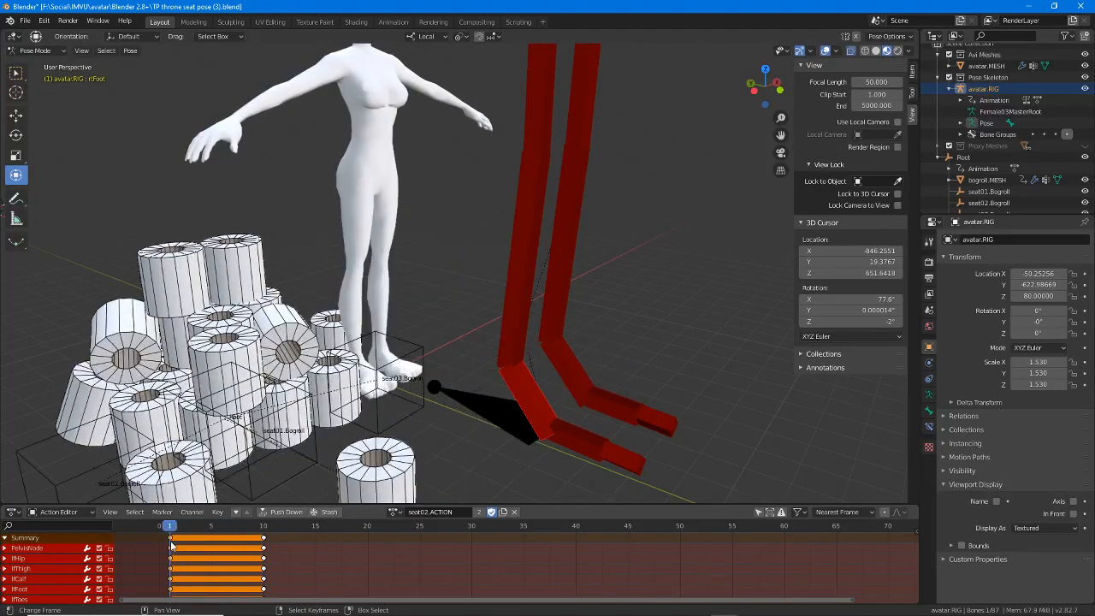
key(space)
middle_drag(491, 428, 488, 465)
click(489, 468)
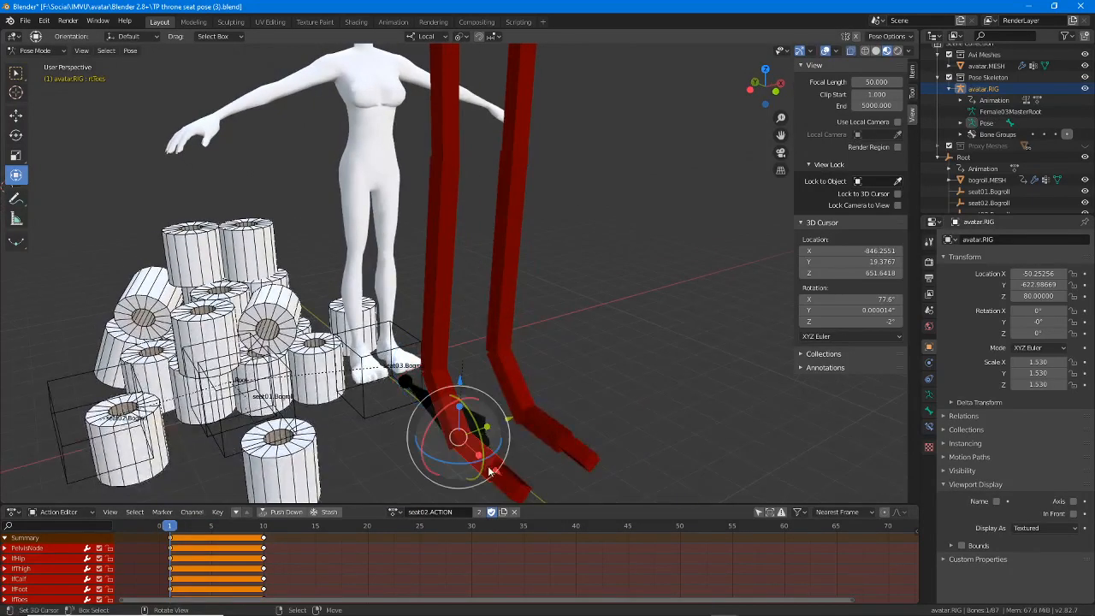
scroll(477, 303, down, 6)
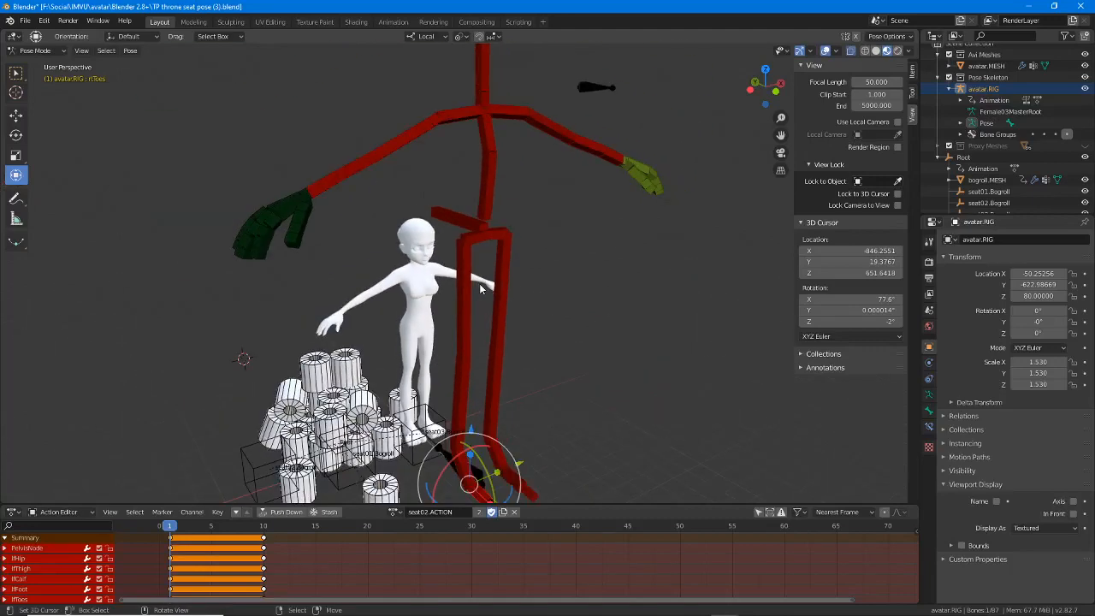
- Assign bogroll.MESHAction to the avatar rig again and unlink it so the rig has no action
click(395, 512)
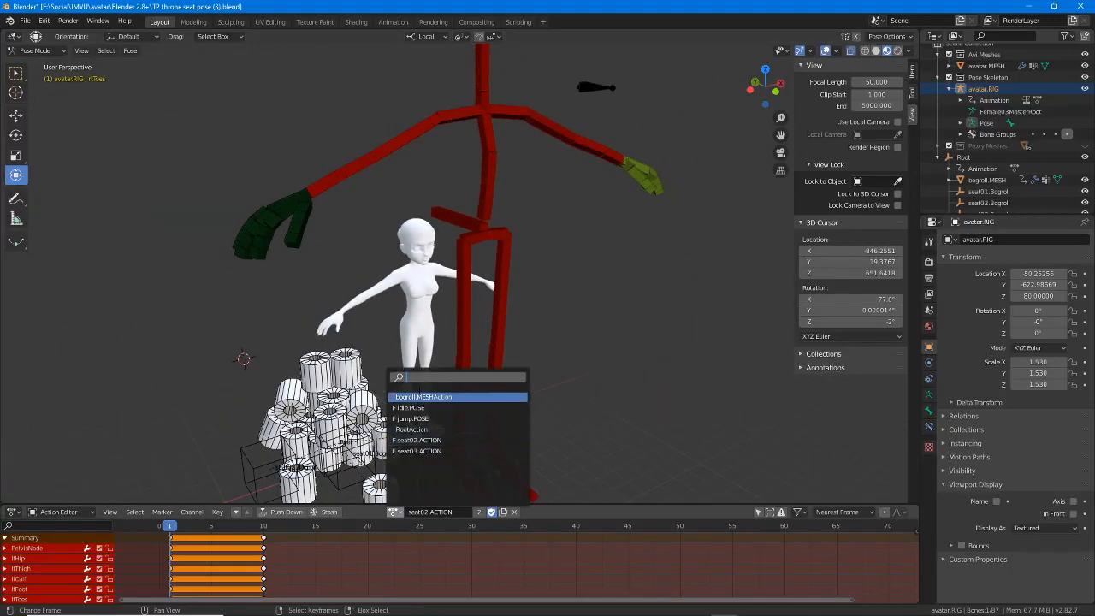
click(419, 395)
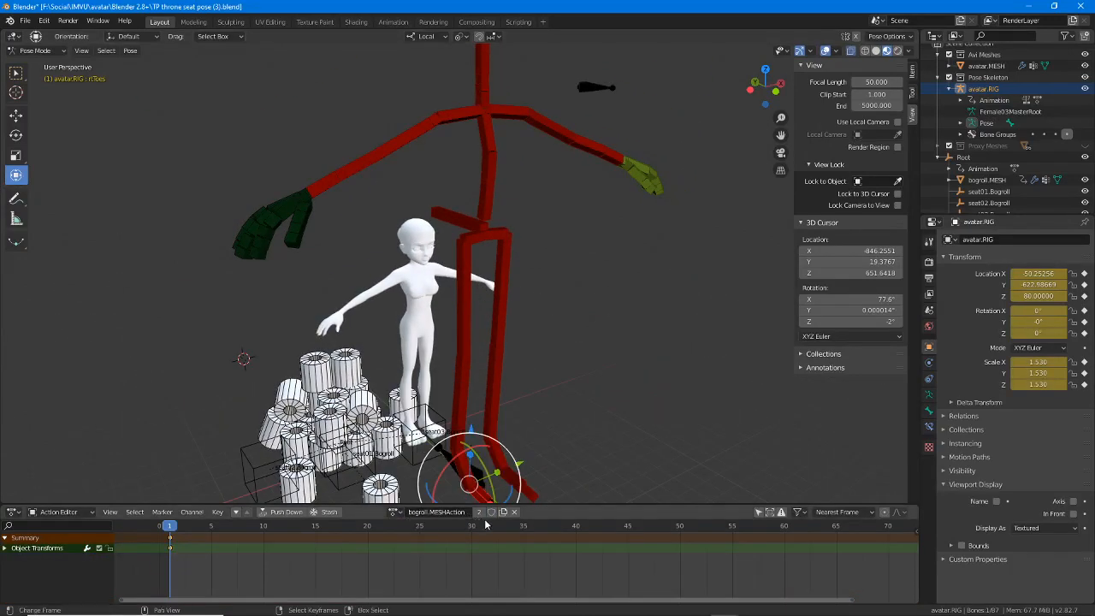
click(514, 511)
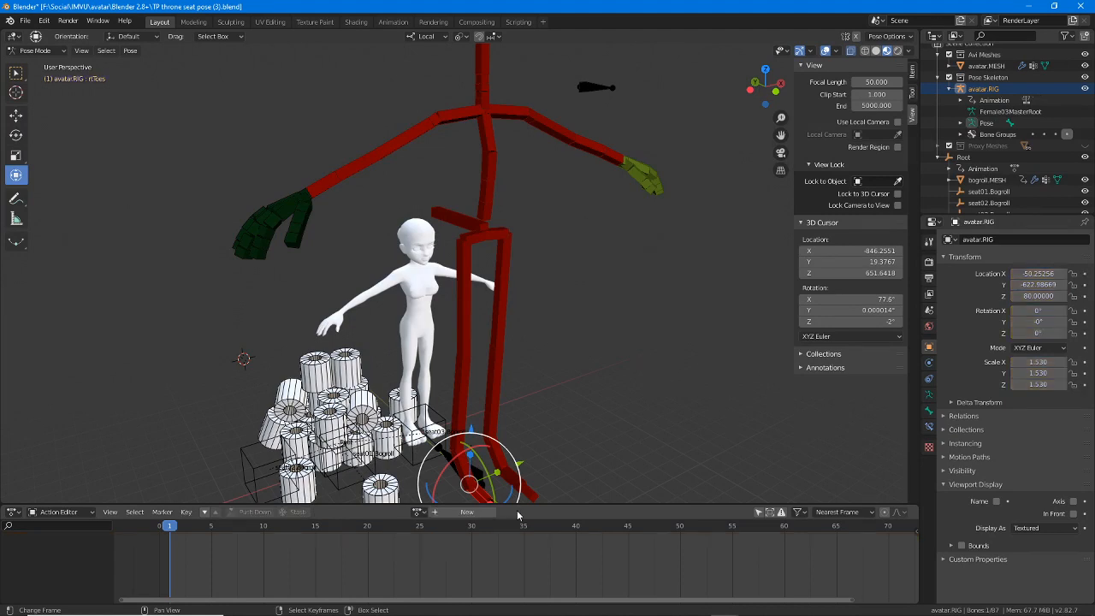
- Try keyframing all of the rig's bones at frame 1 in a fresh action and look through the available actions
click(464, 355)
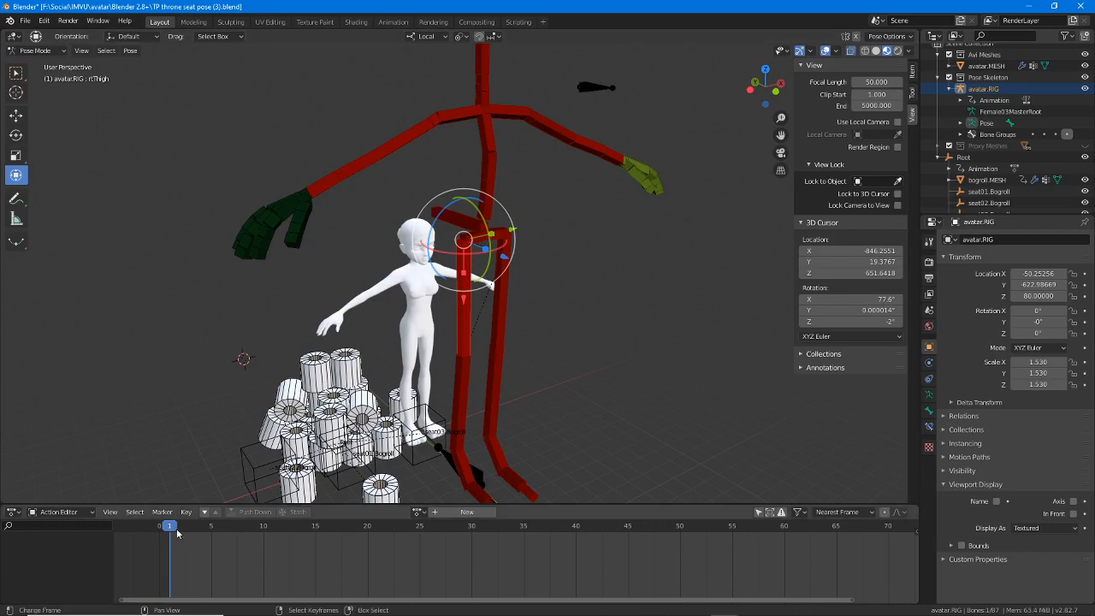
mouse_move(172, 527)
mouse_down()
mouse_move(200, 528)
mouse_move(169, 528)
mouse_up()
key(a)
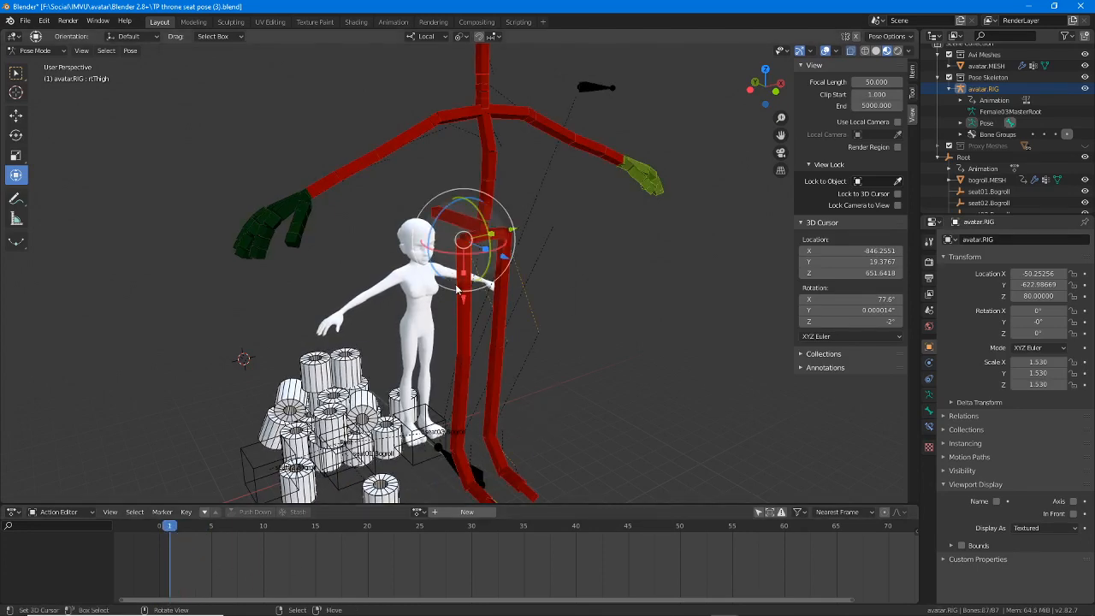
key(ctrl+Tab)
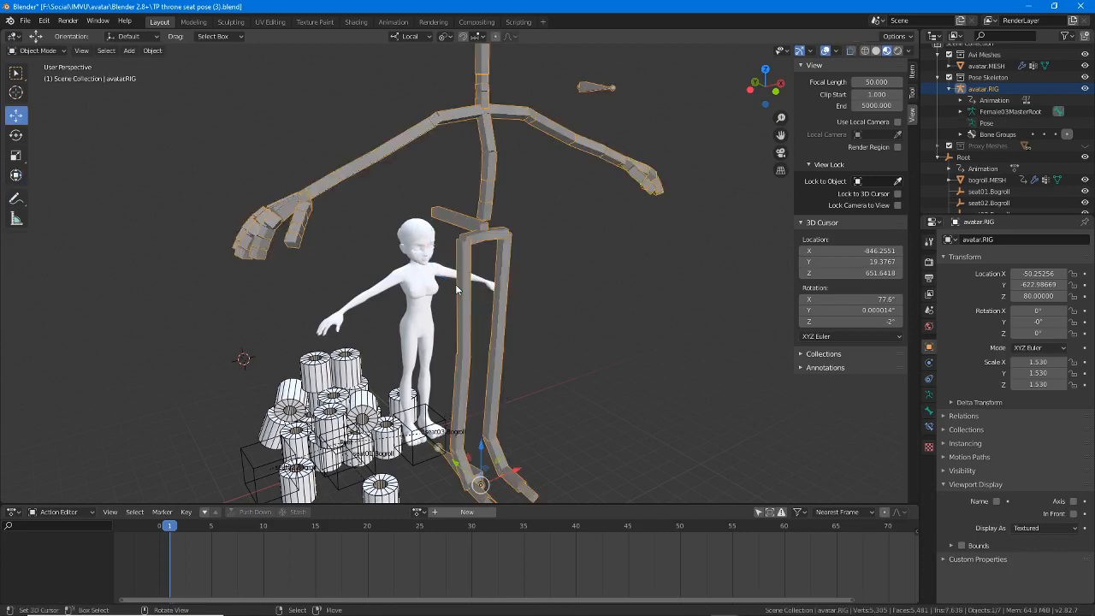
key(ctrl+Tab)
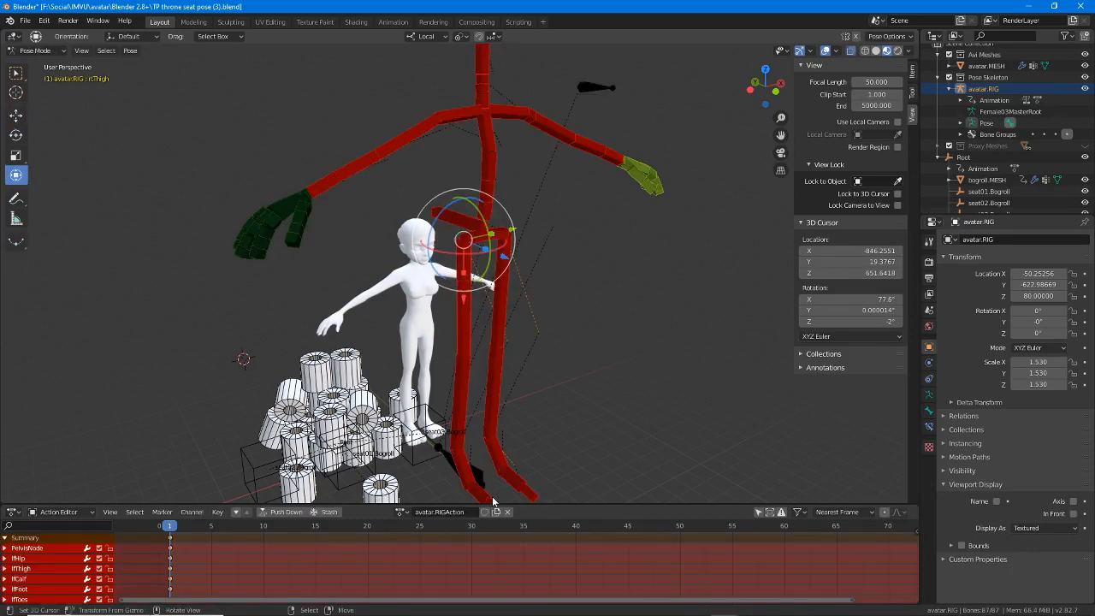
click(400, 511)
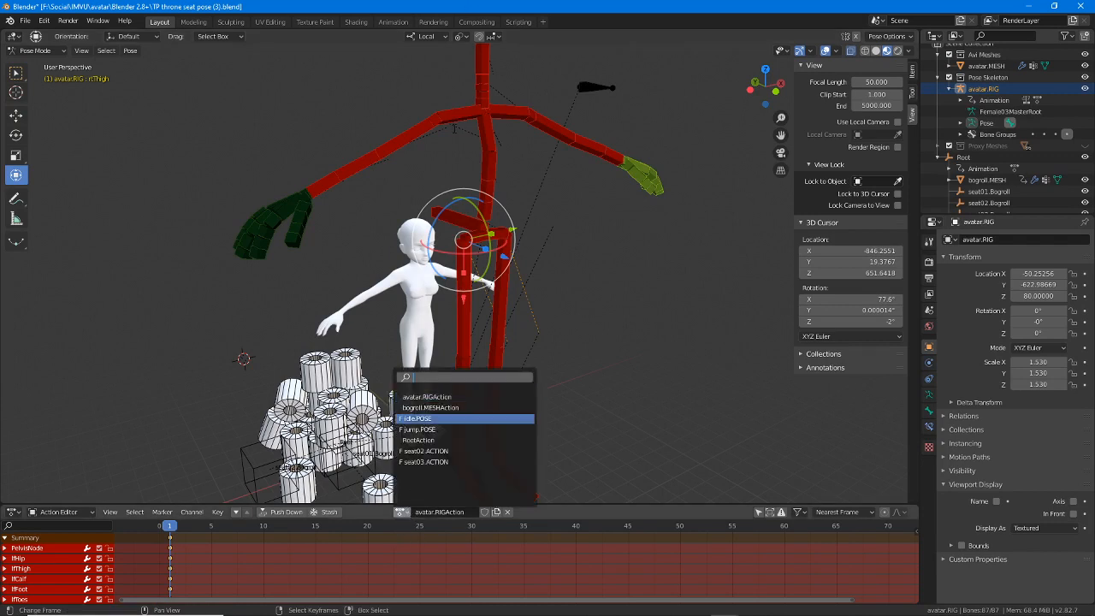
key(ctrl+Tab)
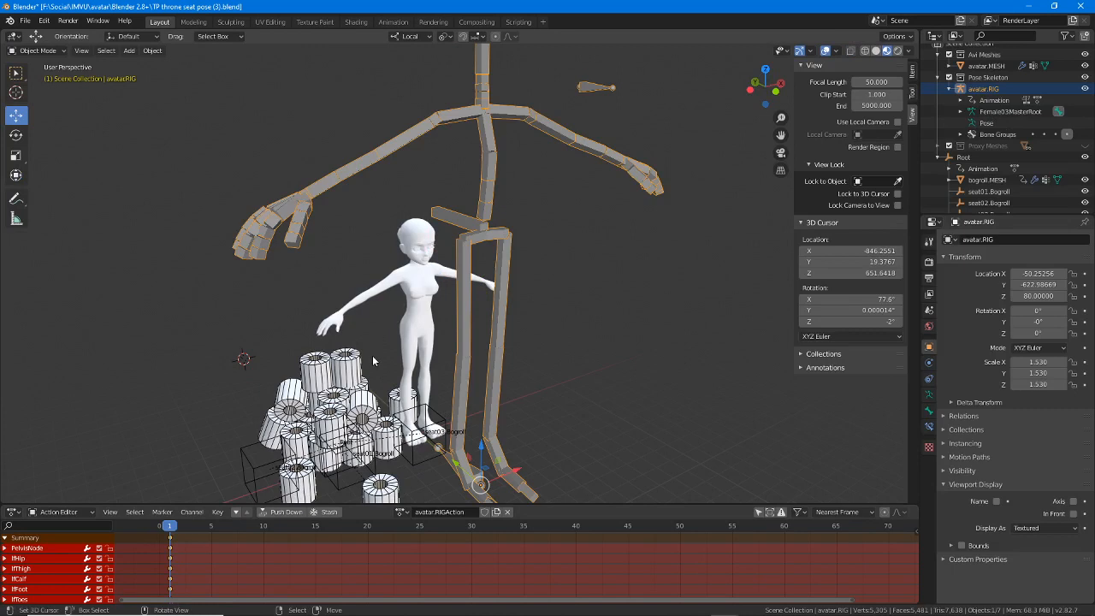
key(ctrl+Tab)
- Undo the new bone keyframes, the action unlinking and the action switches, back to the rig's original placement with seat02.ACTION assigned
key(ctrl+z)
key(ctrl+z)
key(ctrl+z)
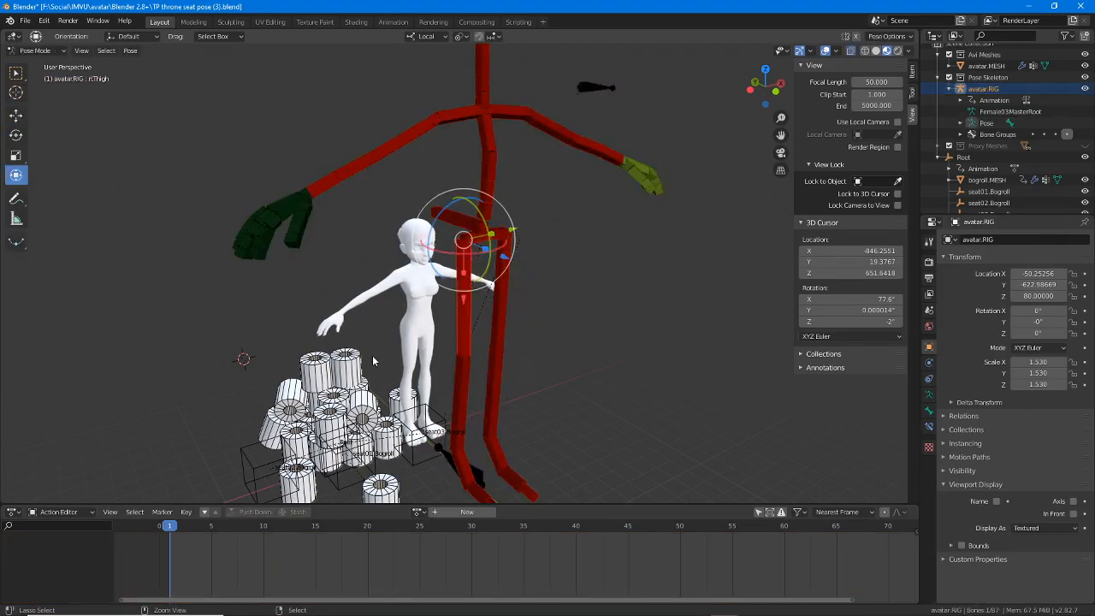
key(ctrl+Tab)
key(Tab)
key(ctrl+z)
key(ctrl+z)
key(ctrl+z)
key(ctrl+z)
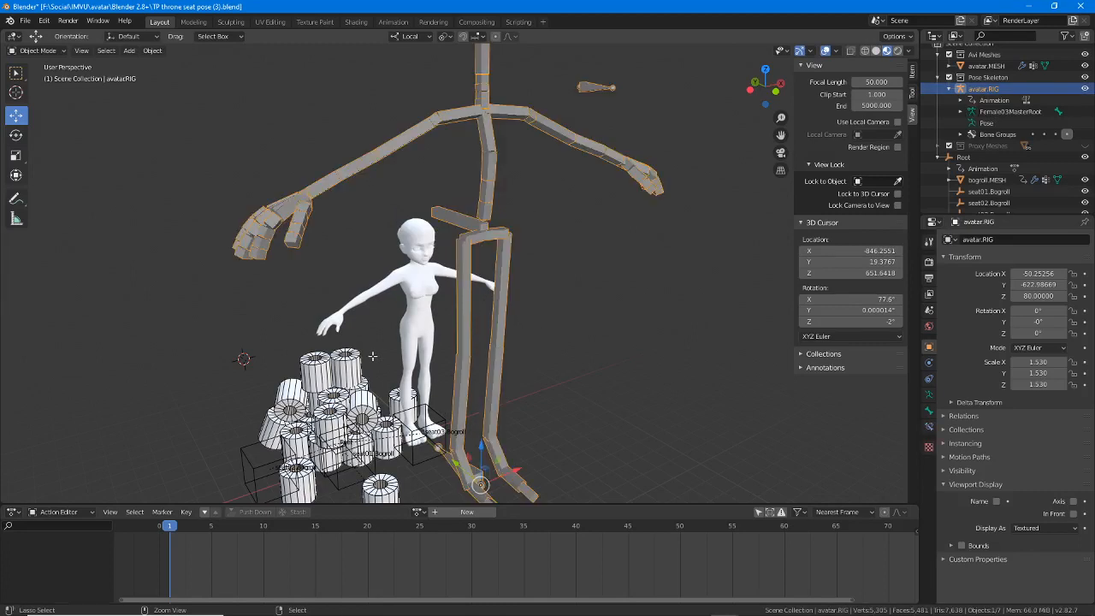
key(ctrl+z)
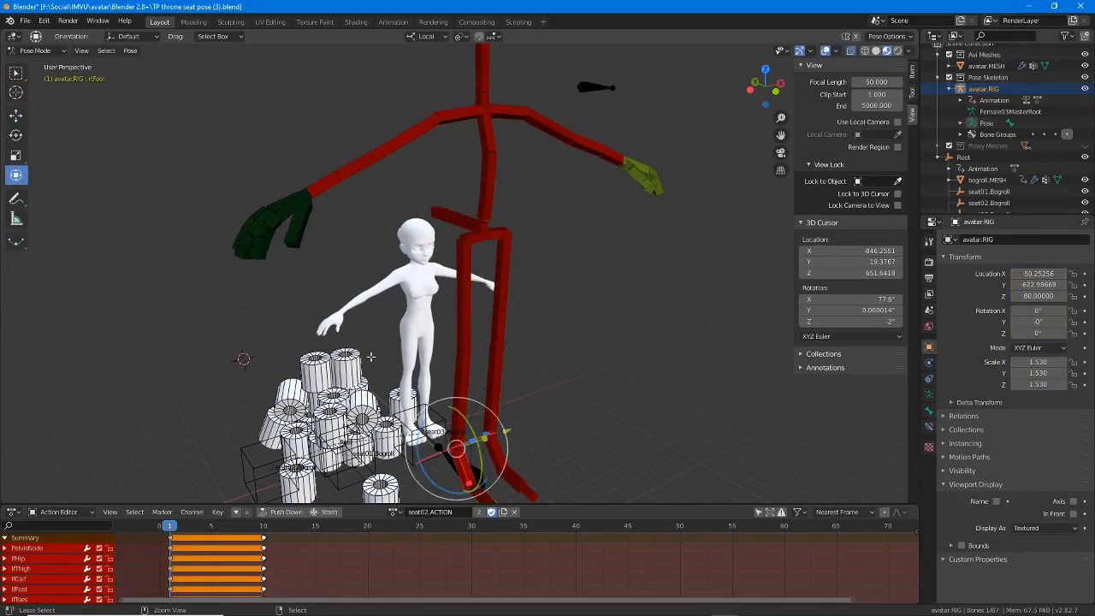
key(ctrl+z)
key(ctrl+z)
key(ctrl+z)
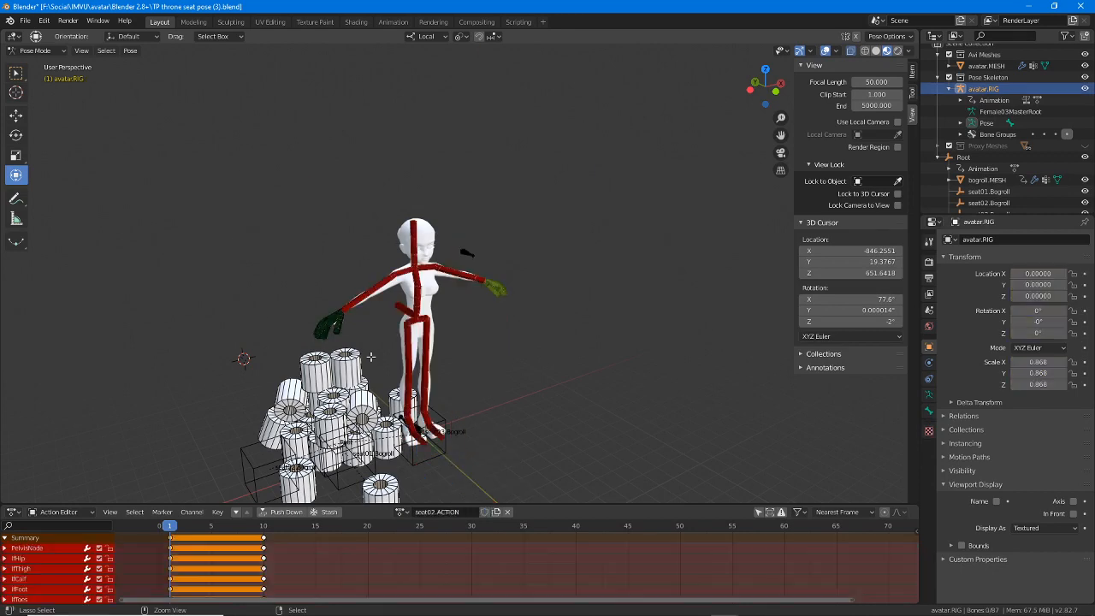
- Scrub the timeline from frame 1 to frame 10 and examine where the toilet roll pile sits relative to the rig
shift+middle_drag(354, 349, 388, 291)
scroll(391, 365, up, 2)
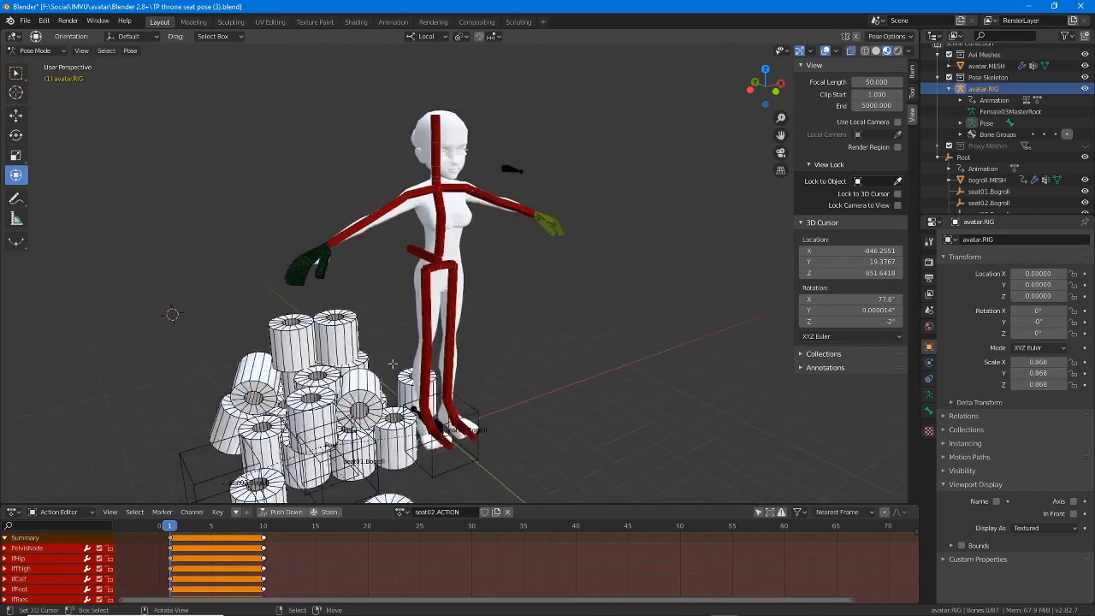
middle_drag(390, 365, 406, 311)
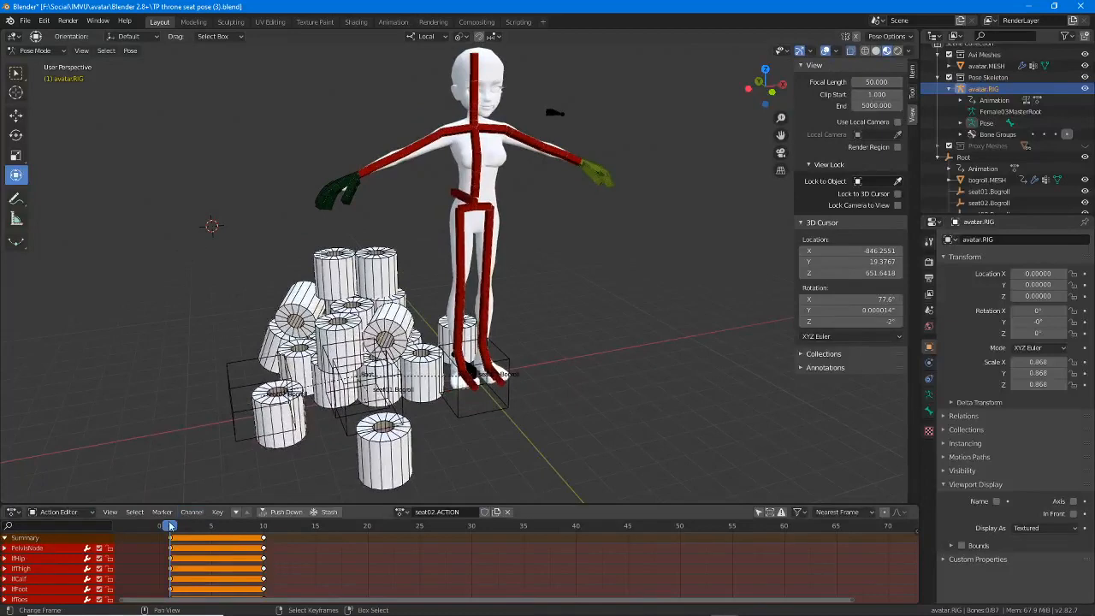
drag(170, 523, 263, 529)
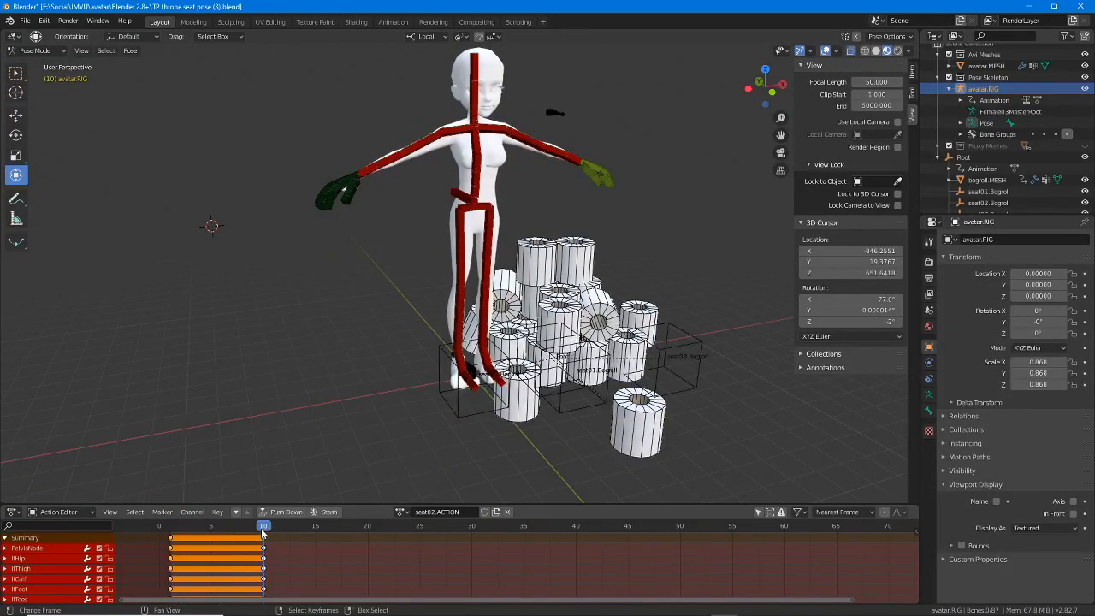
scroll(151, 214, up, 1)
scroll(508, 464, up, 1)
shift+middle_drag(508, 464, 353, 396)
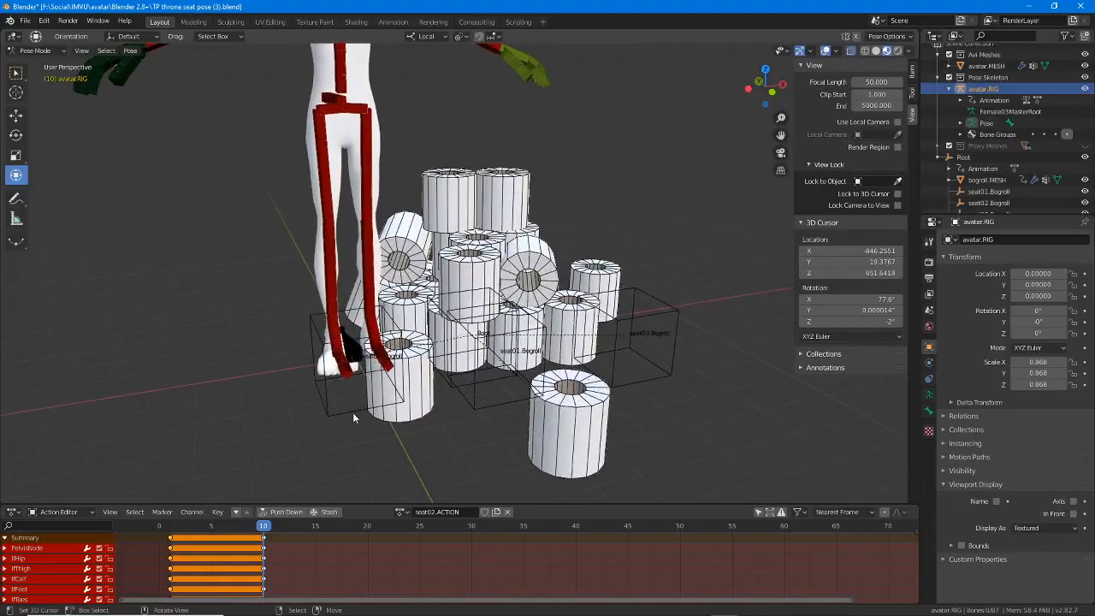
- In Object Mode, select the roll mesh and seat nodes with Root active, and delete all of RootAction's object transform keyframes
key(ctrl+Tab)
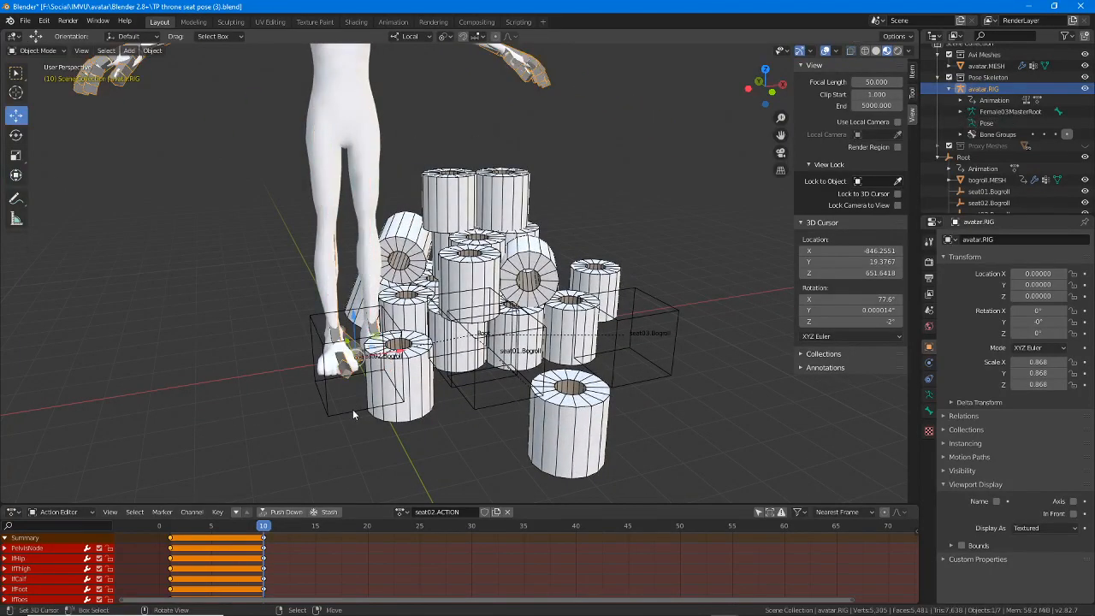
click(352, 411)
shift+click(415, 405)
shift+click(460, 392)
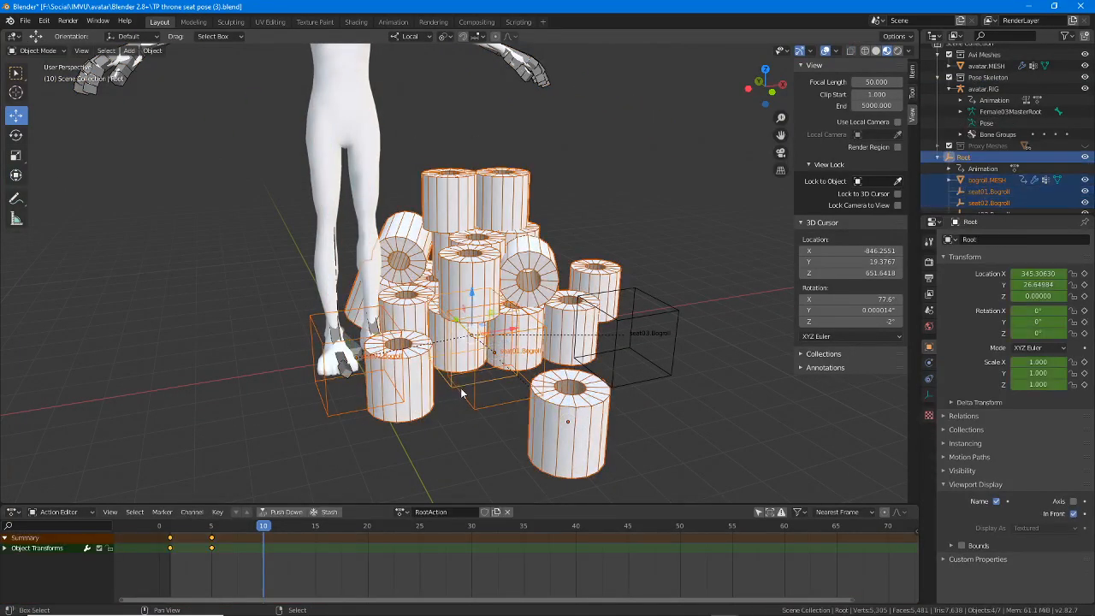
shift+click(619, 321)
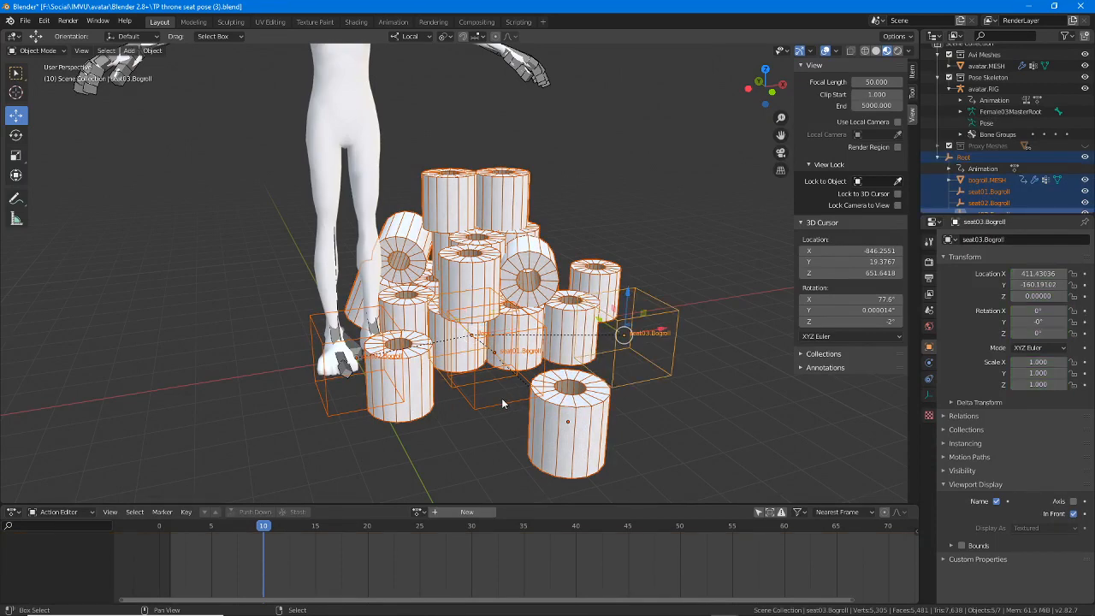
shift+click(449, 388)
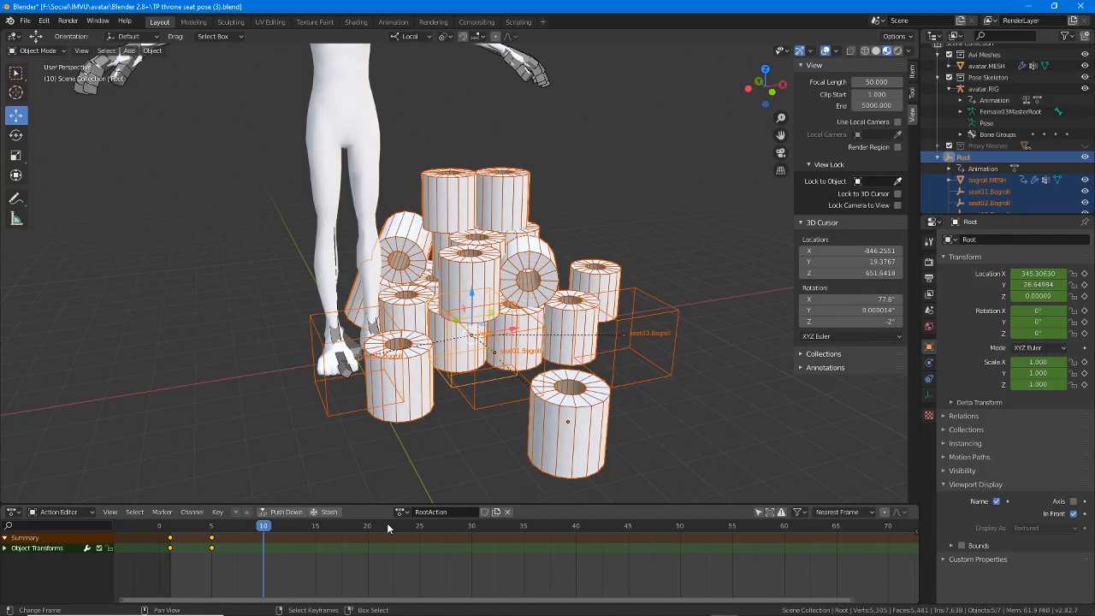
click(211, 554)
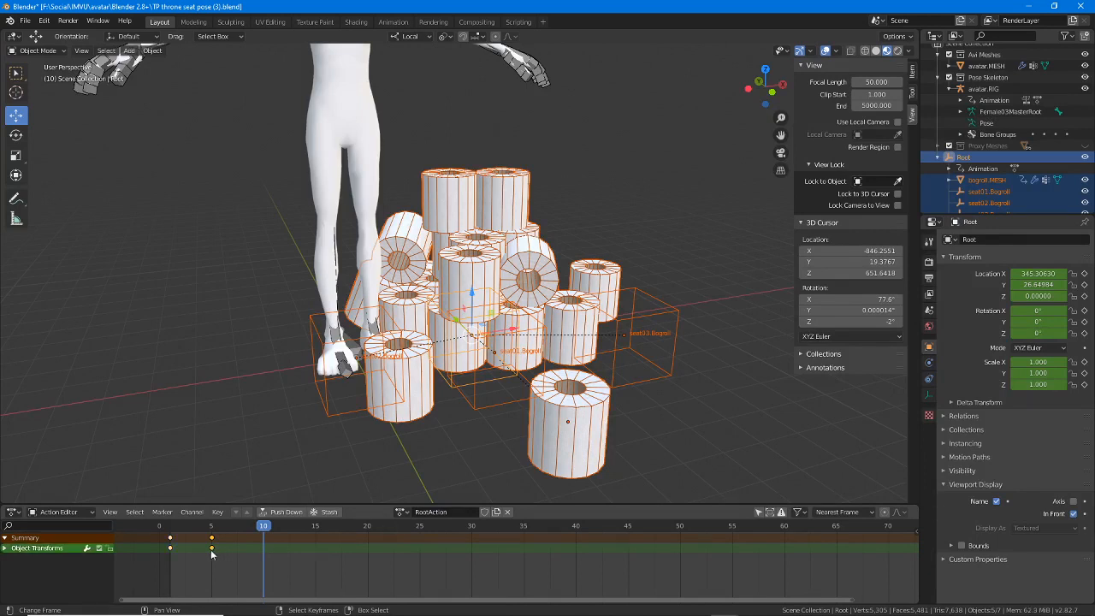
key(x)
click(157, 554)
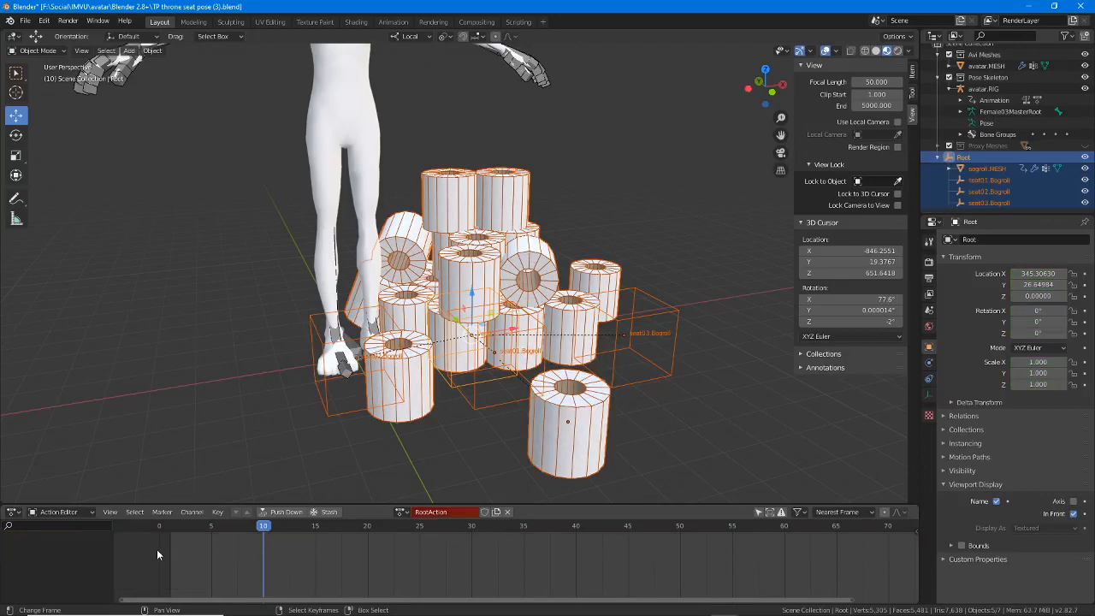
- Scrub between frames 1 and 10 to check the toilet roll pile for movement, and return to frame 1
drag(263, 528, 173, 535)
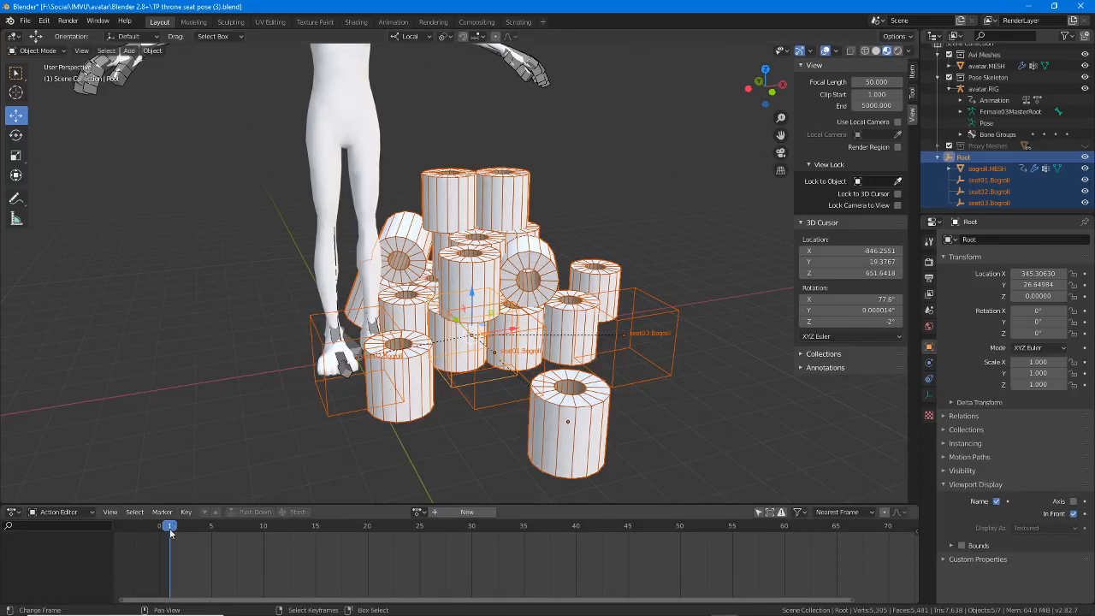
drag(170, 533, 263, 530)
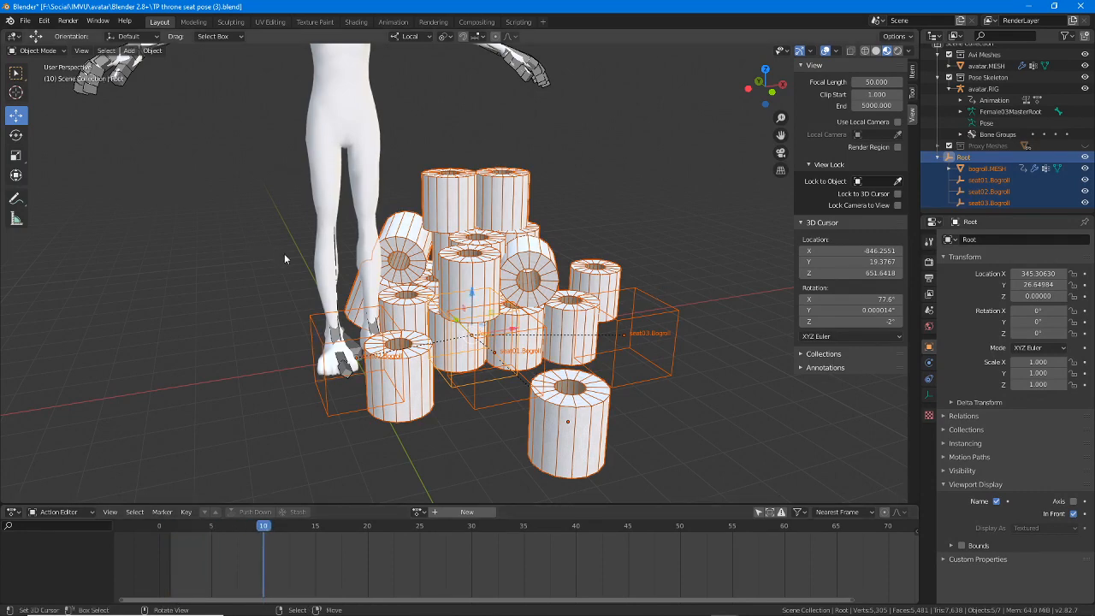
drag(265, 532, 174, 535)
scroll(365, 359, down, 2)
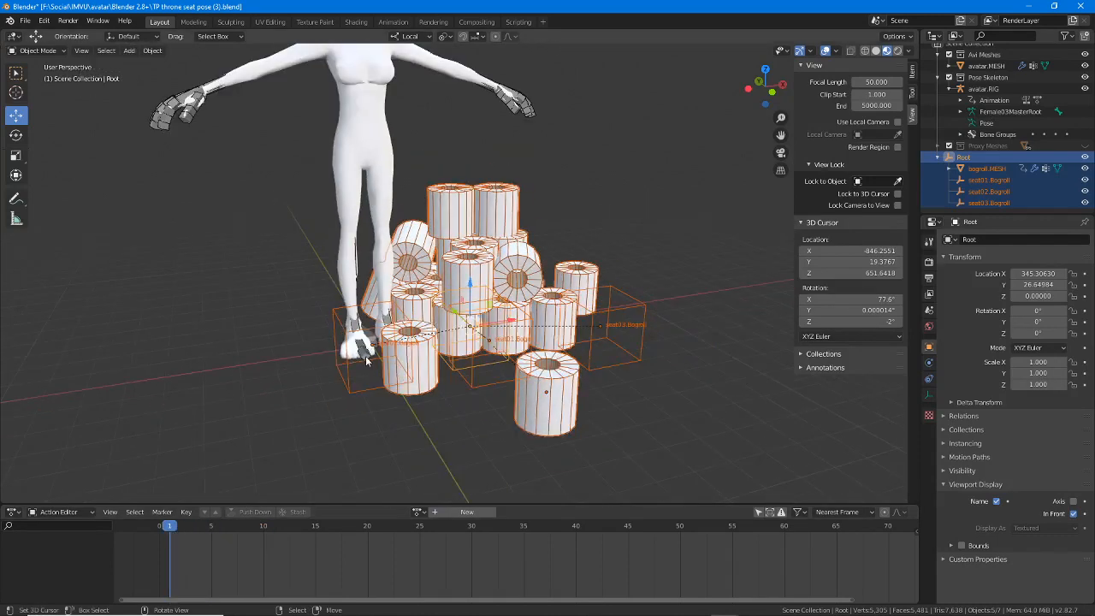
- Put avatar.RIG back in Pose Mode and lower its PelvisNode bone by about 443.5 along local Z at frame 1
click(365, 359)
key(ctrl+Tab)
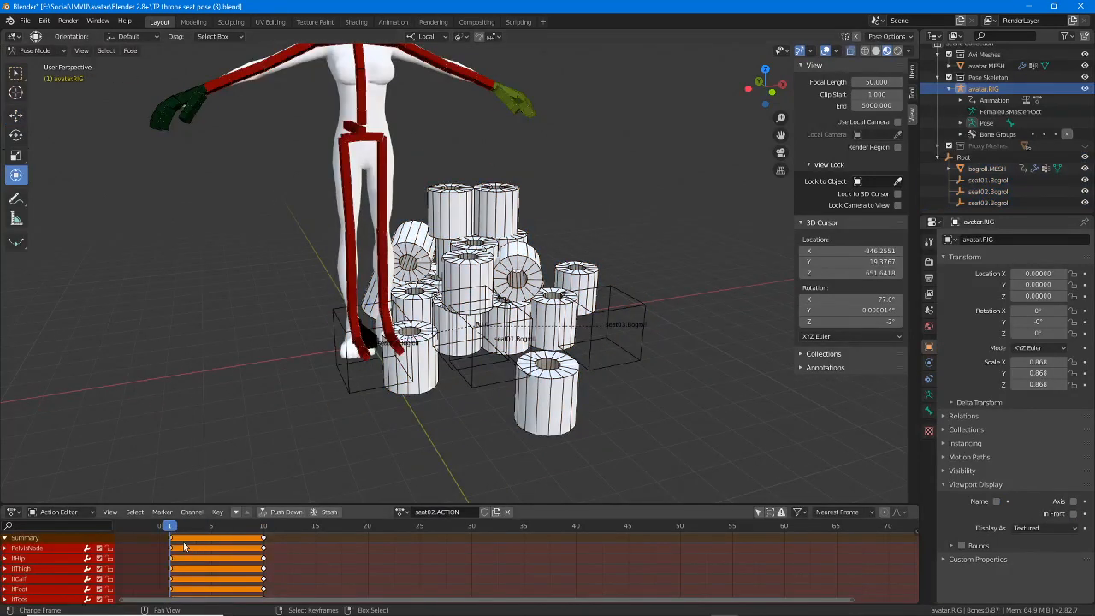
mouse_move(182, 531)
mouse_down()
mouse_move(261, 532)
mouse_move(171, 532)
mouse_up()
scroll(273, 325, up, 2)
shift+middle_drag(273, 325, 315, 427)
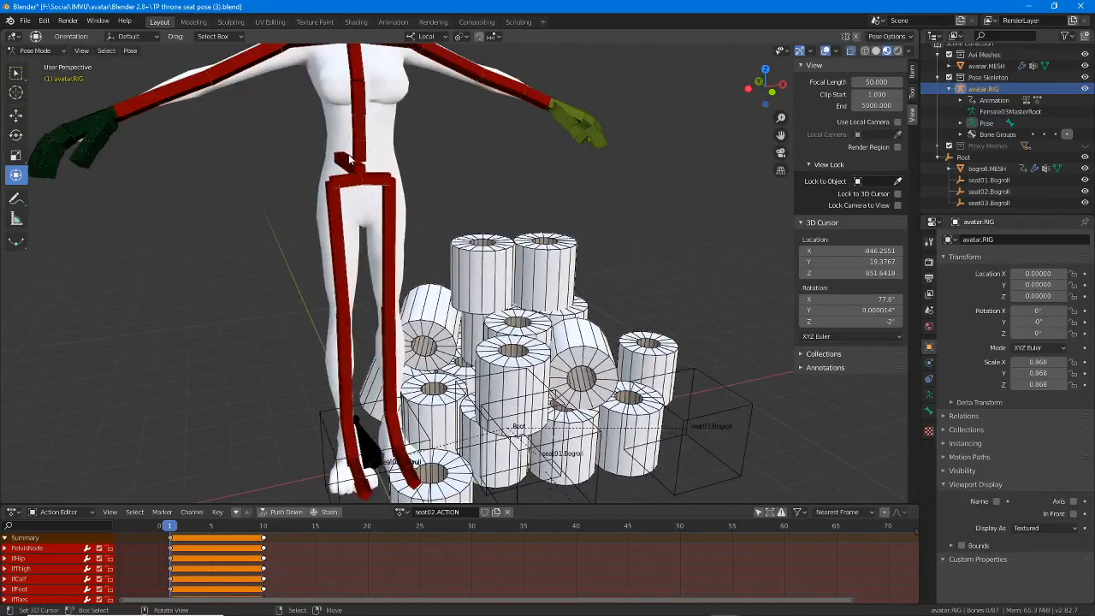
click(347, 158)
scroll(327, 84, up, 2)
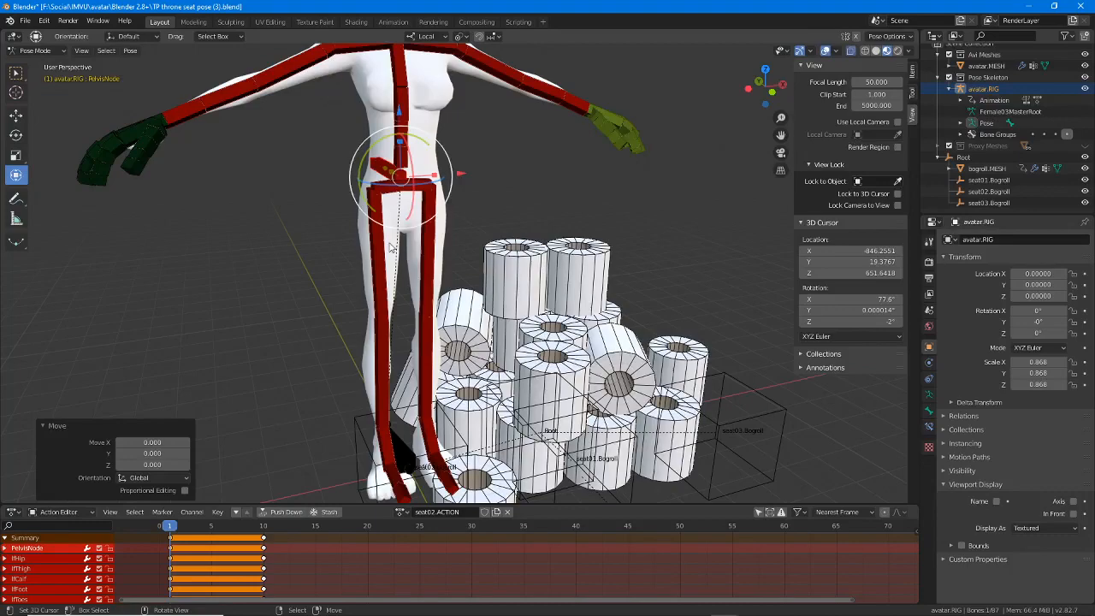
drag(399, 111, 395, 318)
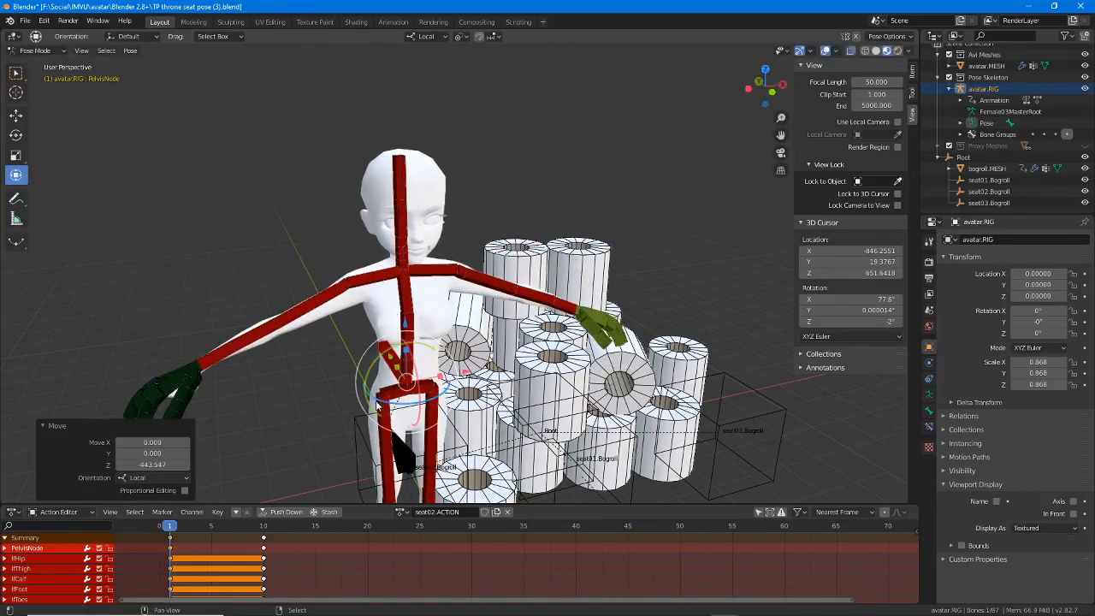
middle_drag(395, 318, 412, 233)
- Select the PelvisNode bone again and shift it slightly along its local sideways axis
click(369, 224)
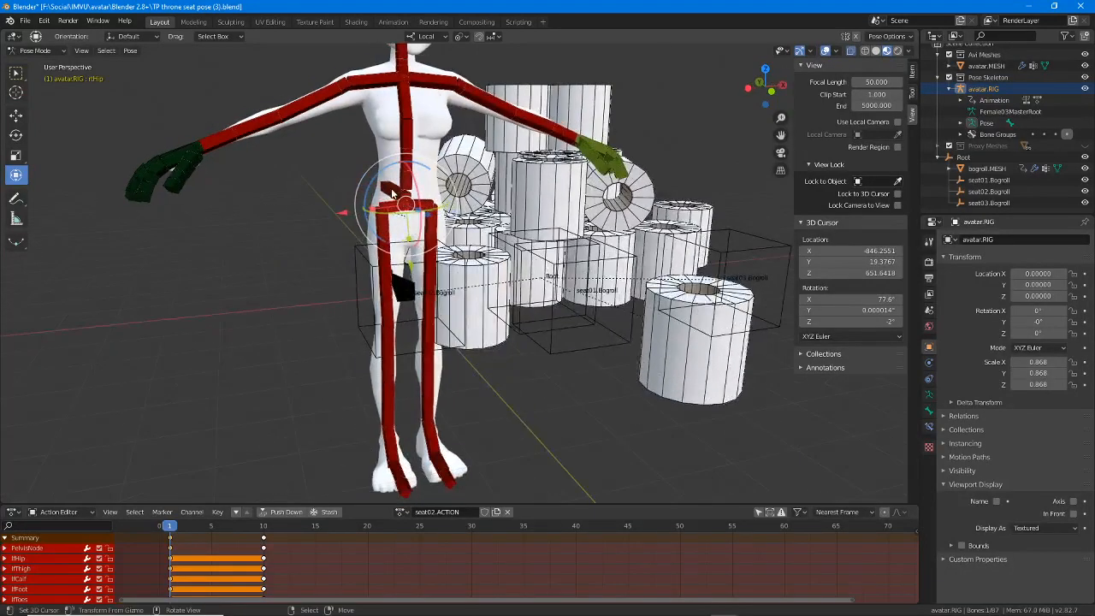
click(393, 193)
middle_drag(393, 194, 428, 199)
key(g)
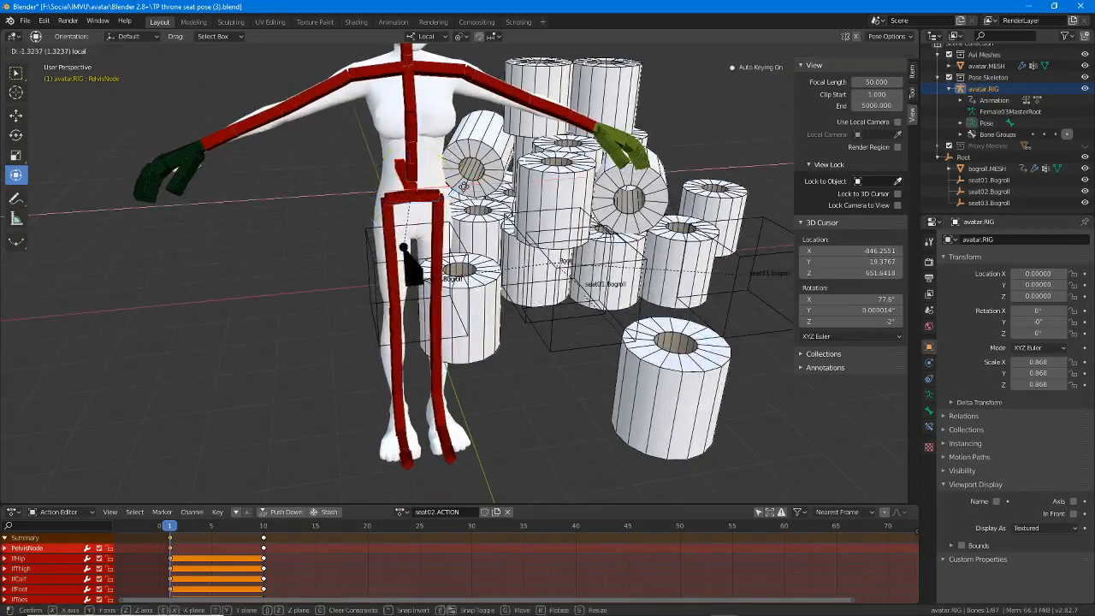
drag(463, 186, 434, 188)
- Rotate the rtHip bone to swing the avatar's right leg backward and outward
click(357, 198)
middle_drag(342, 195, 367, 186)
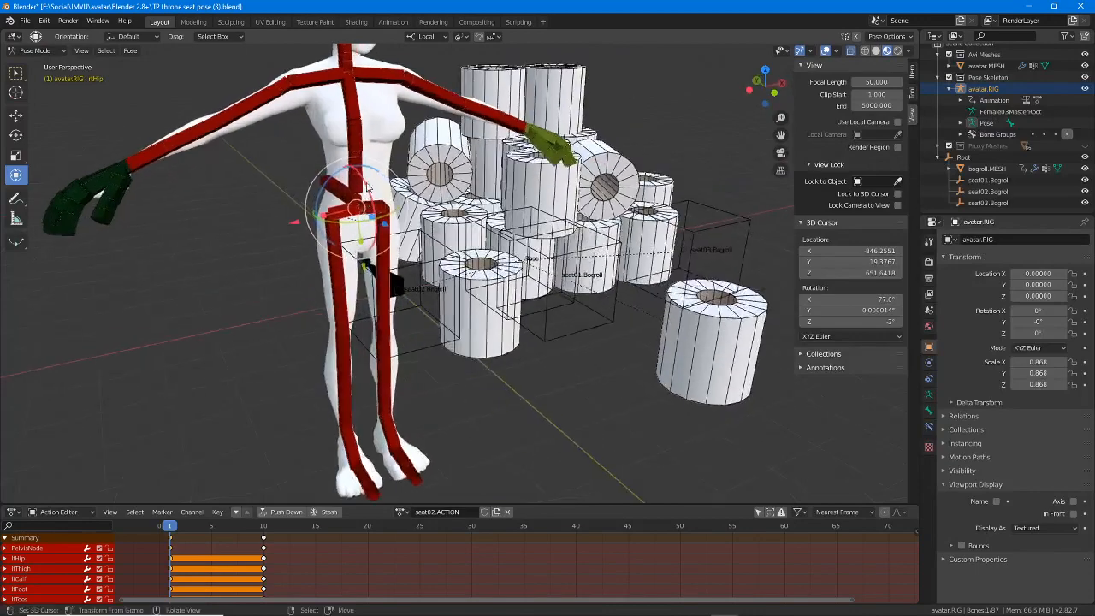
drag(325, 229, 320, 205)
middle_drag(332, 257, 349, 313)
drag(337, 223, 384, 253)
- Bend the right knee backward with the rtCalf bone and rotate the rtFoot bone about 6.9° around local Y
click(272, 344)
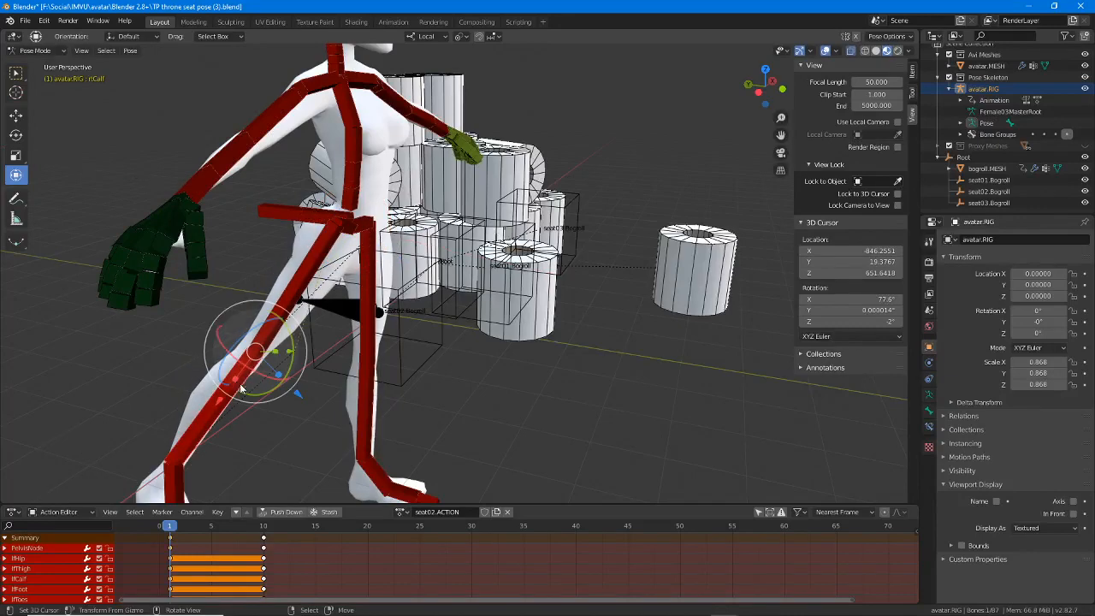
middle_drag(272, 344, 397, 359)
drag(398, 356, 353, 341)
click(257, 296)
middle_drag(276, 313, 317, 347)
drag(317, 350, 283, 360)
middle_drag(421, 262, 283, 259)
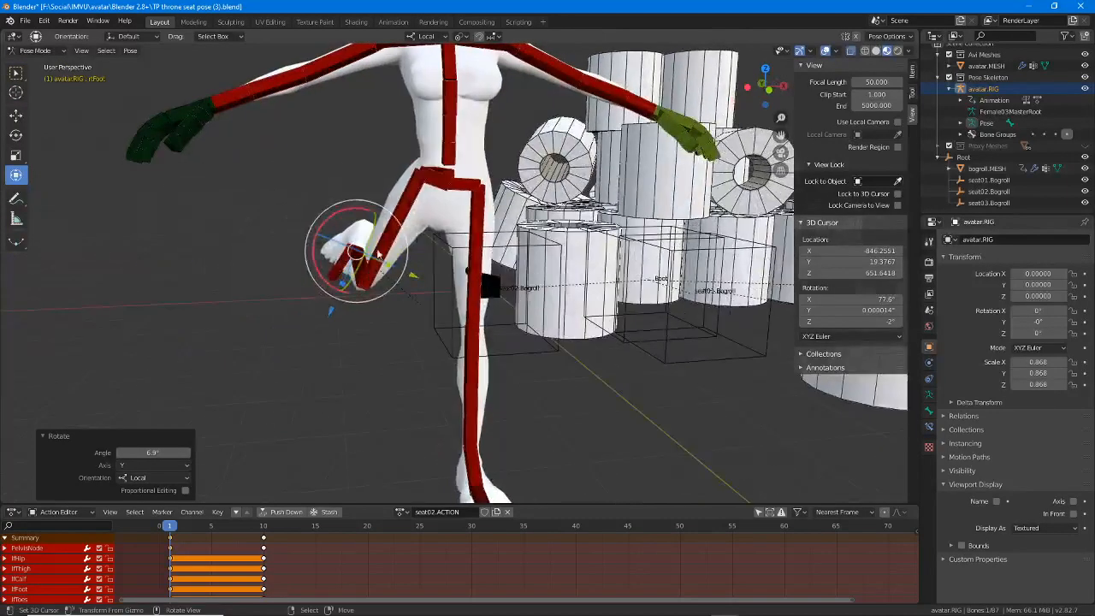
- Rotate the lfHip bone about 18.2° around local X to swing the left leg backward
click(476, 223)
middle_drag(647, 248, 726, 271)
click(456, 176)
middle_drag(489, 199, 508, 221)
key(r)
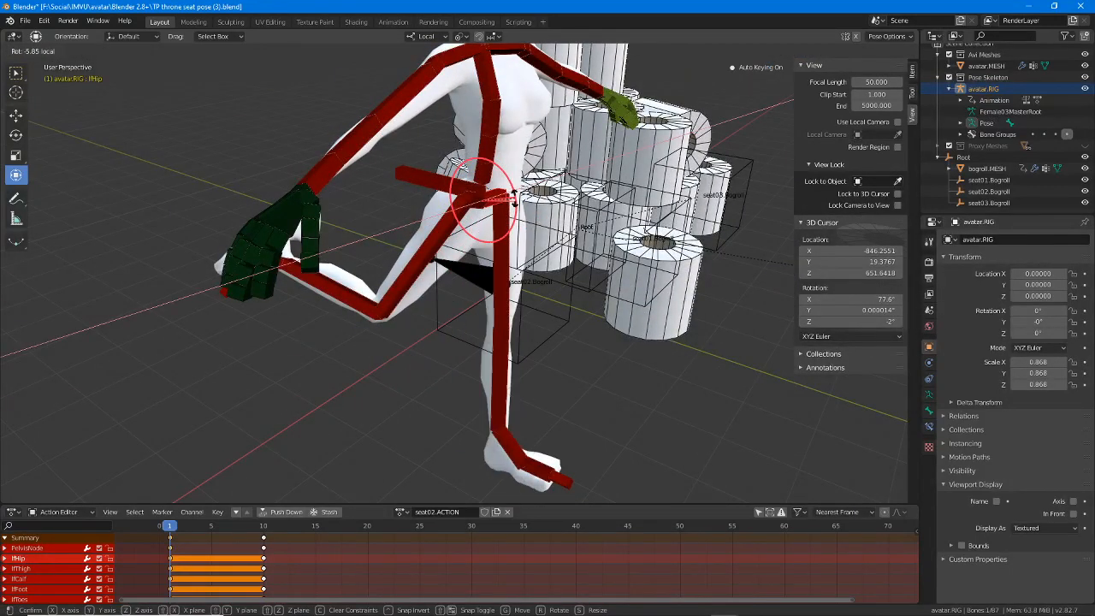
click(504, 216)
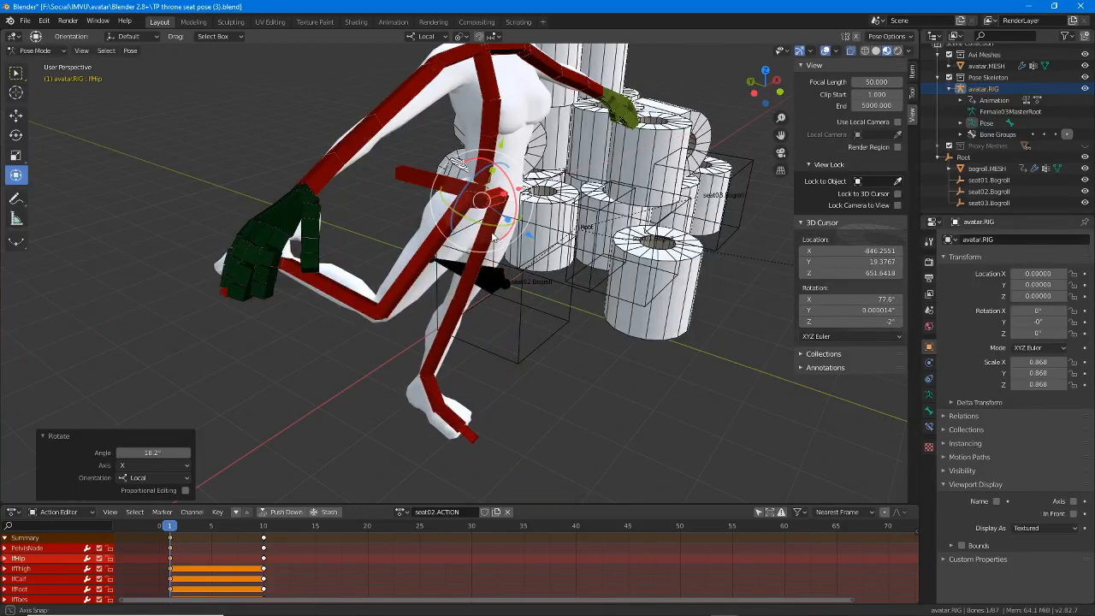
- Bend the left knee by rotating the lfCalf bone about 81.3° around local Y
middle_drag(504, 215, 494, 239)
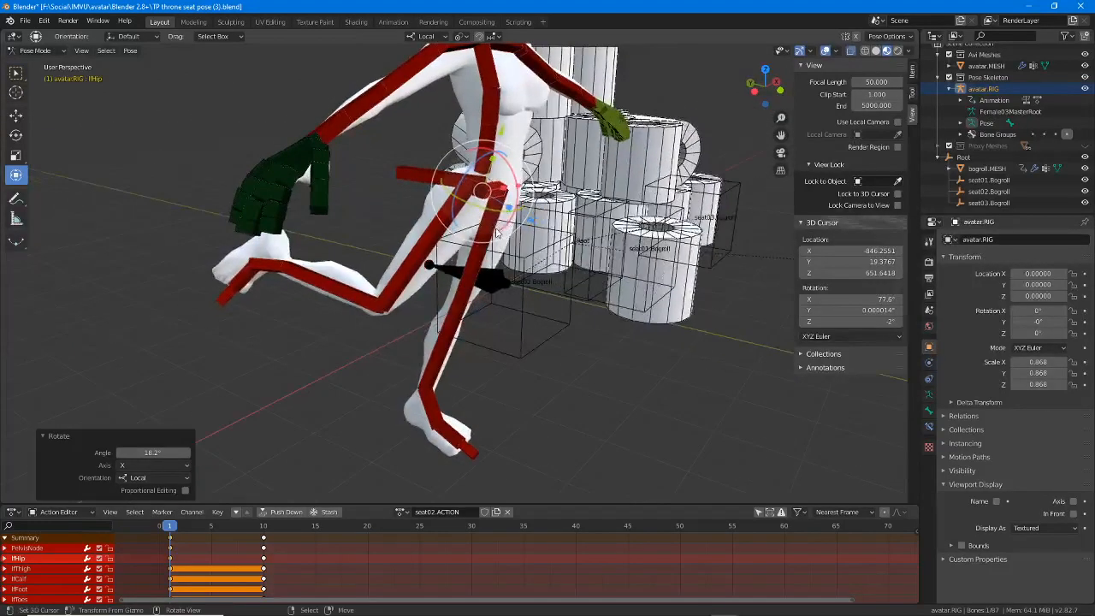
click(460, 308)
middle_drag(460, 308, 479, 316)
key(r)
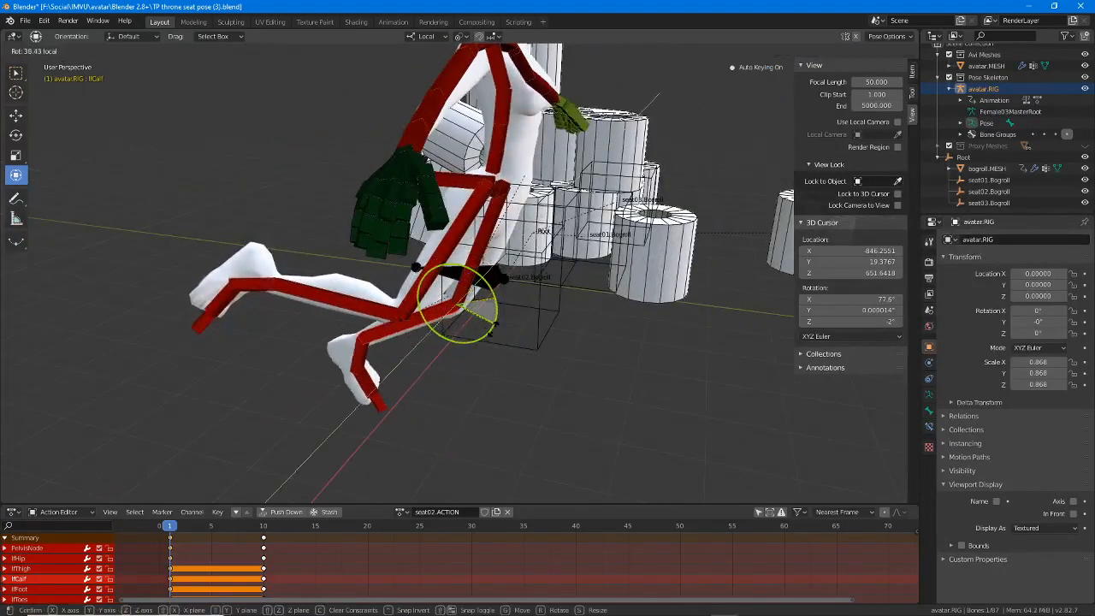
click(366, 289)
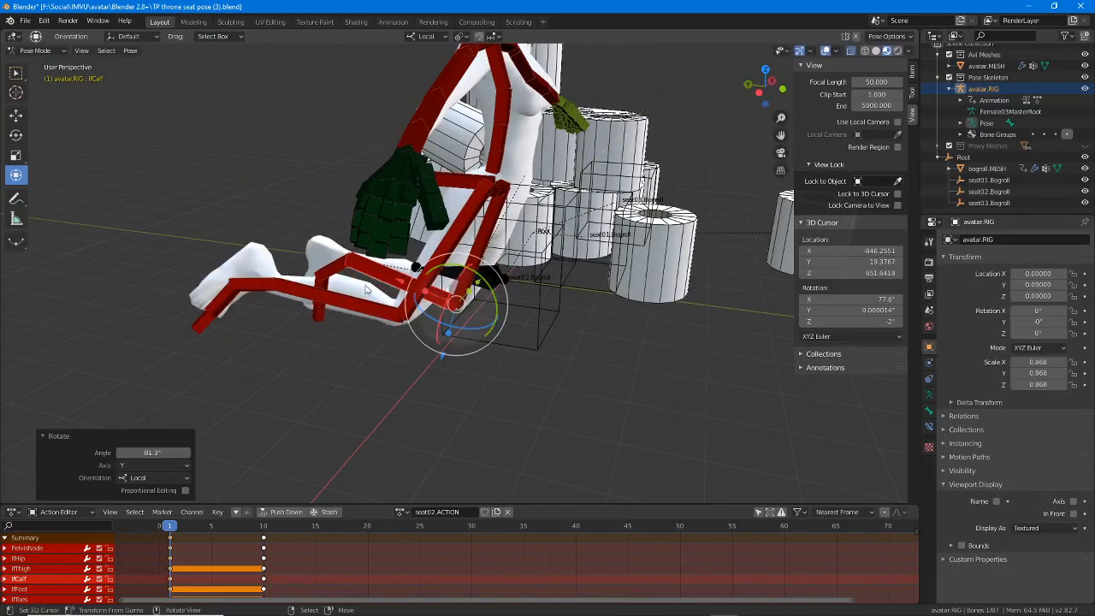
- Rotate the lfHip bone about -29.7° around local Z to bring the left leg beside the right one
middle_drag(366, 289, 454, 303)
click(460, 205)
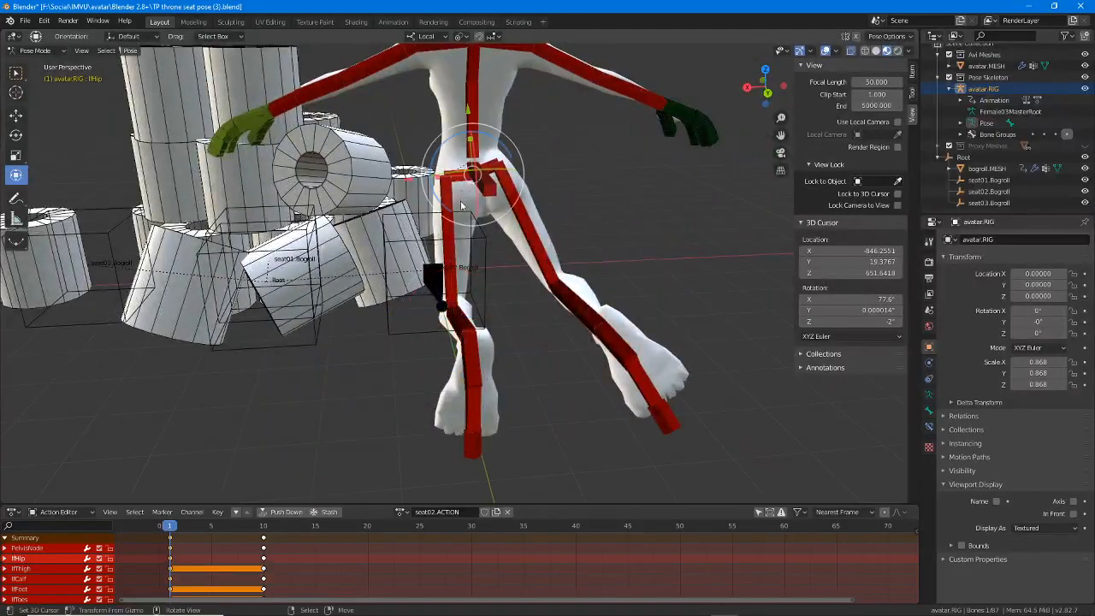
key(r)
key(z)
key(z)
click(505, 188)
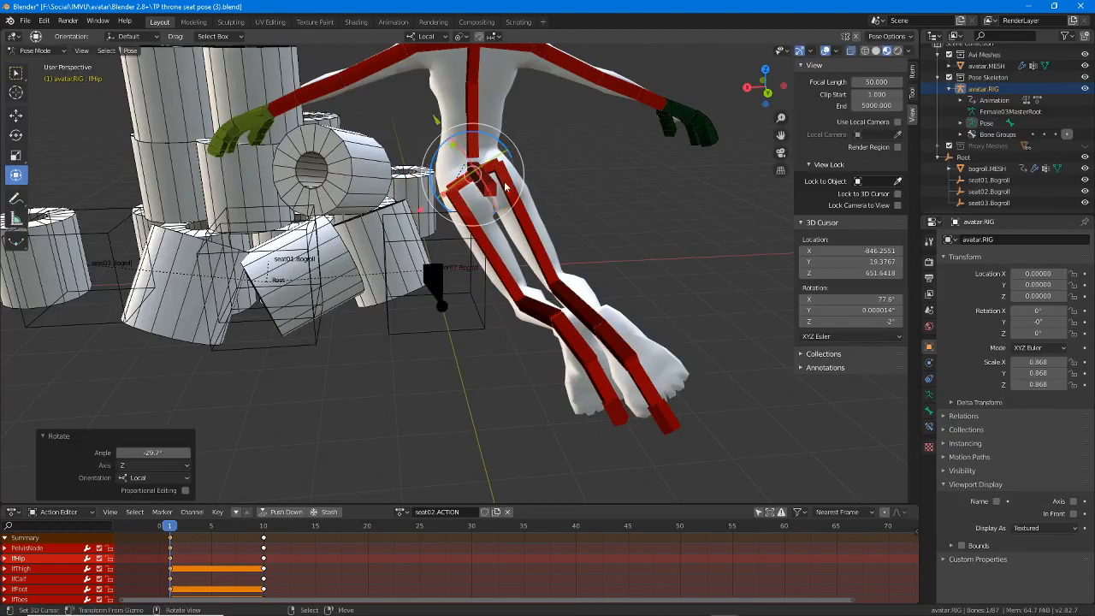
- Rotate the Spine01 bone about 5.14° around local Z to adjust the upper body's lean
middle_drag(504, 188, 467, 158)
click(494, 137)
key(r)
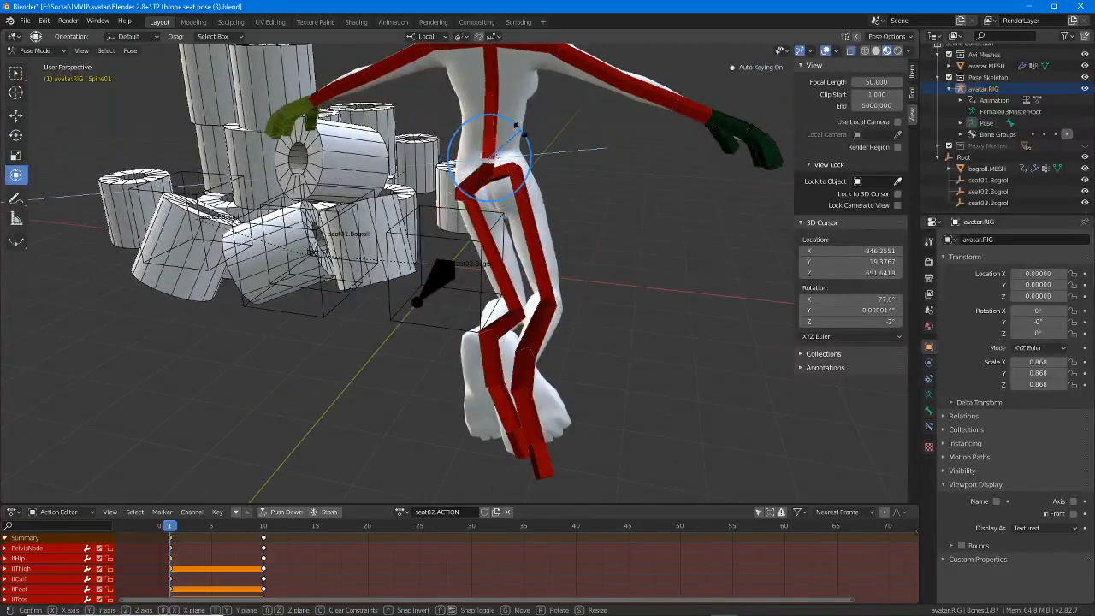
key(z)
key(z)
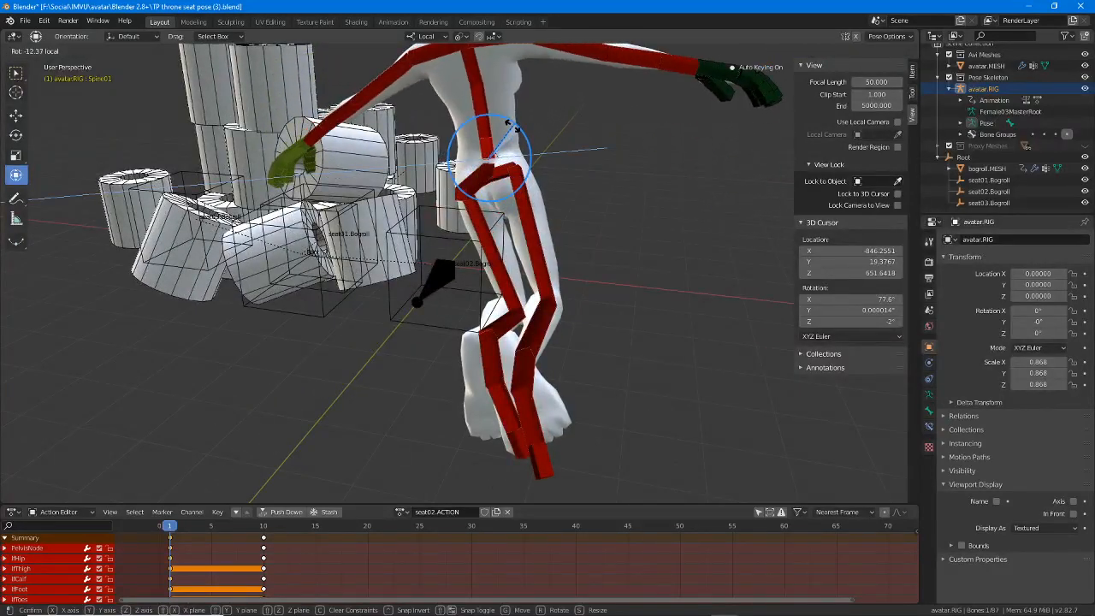
click(490, 187)
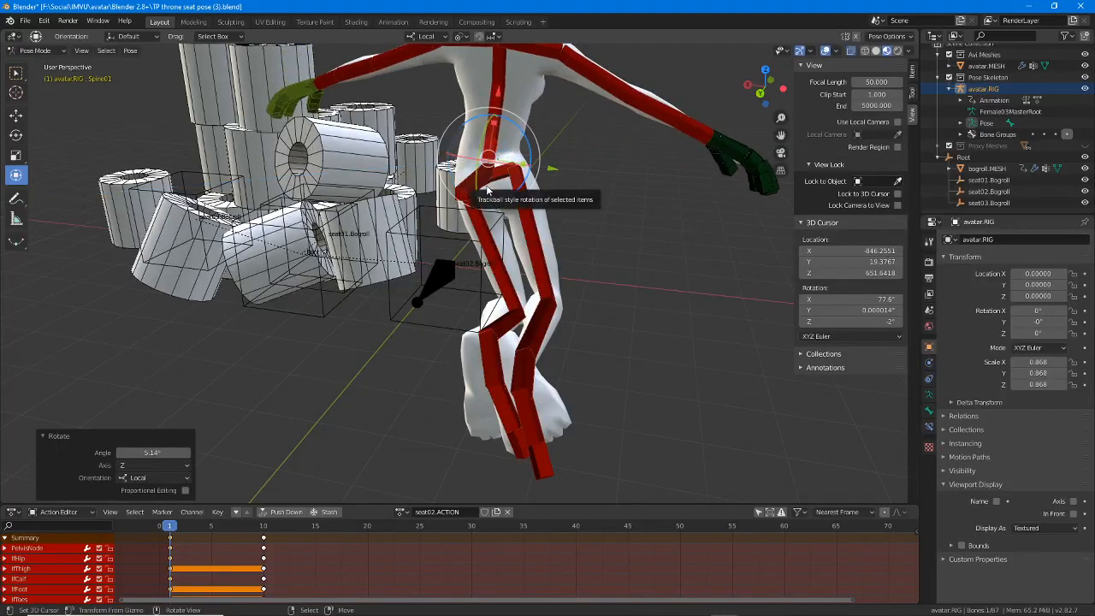
middle_drag(487, 188, 496, 171)
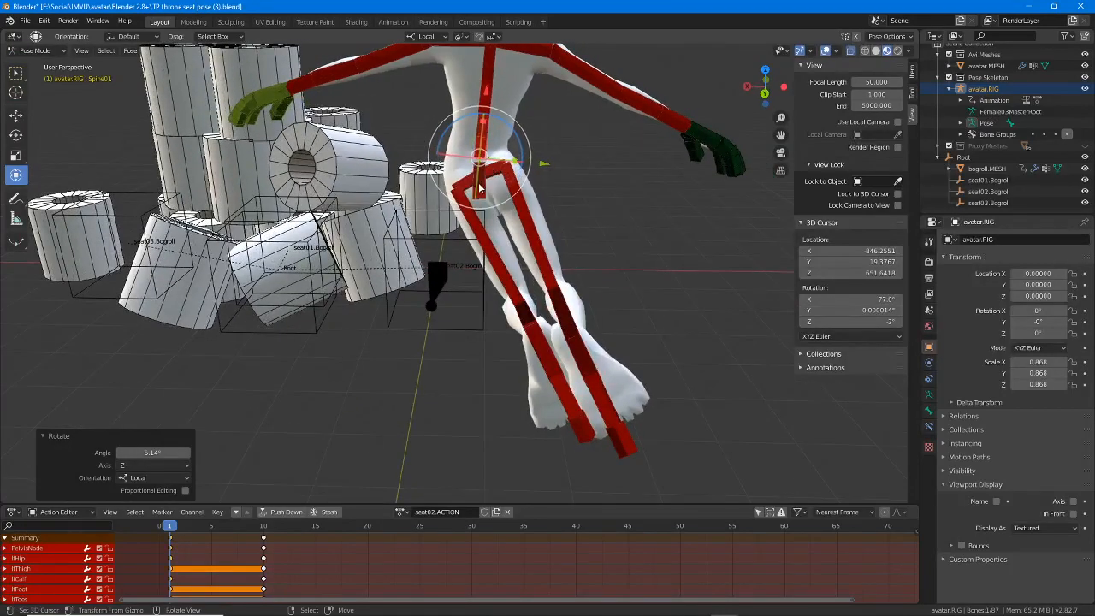
- Rotate the PelvisNode bone freely in trackball mode and about 19.6° around its local Y axis
click(483, 172)
key(r)
key(r)
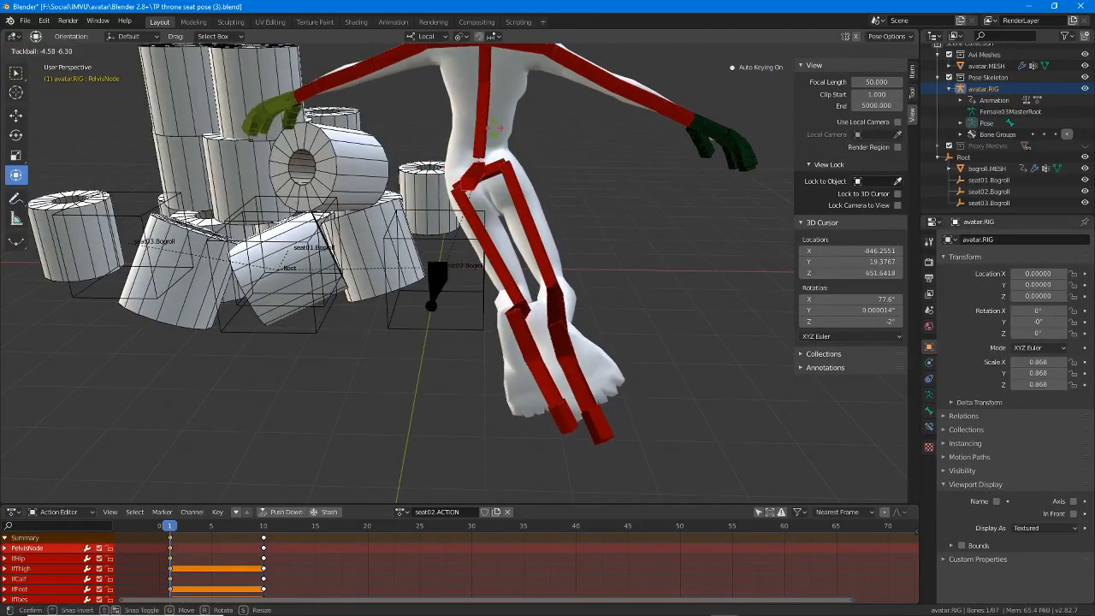
click(518, 154)
key(r)
key(y)
key(y)
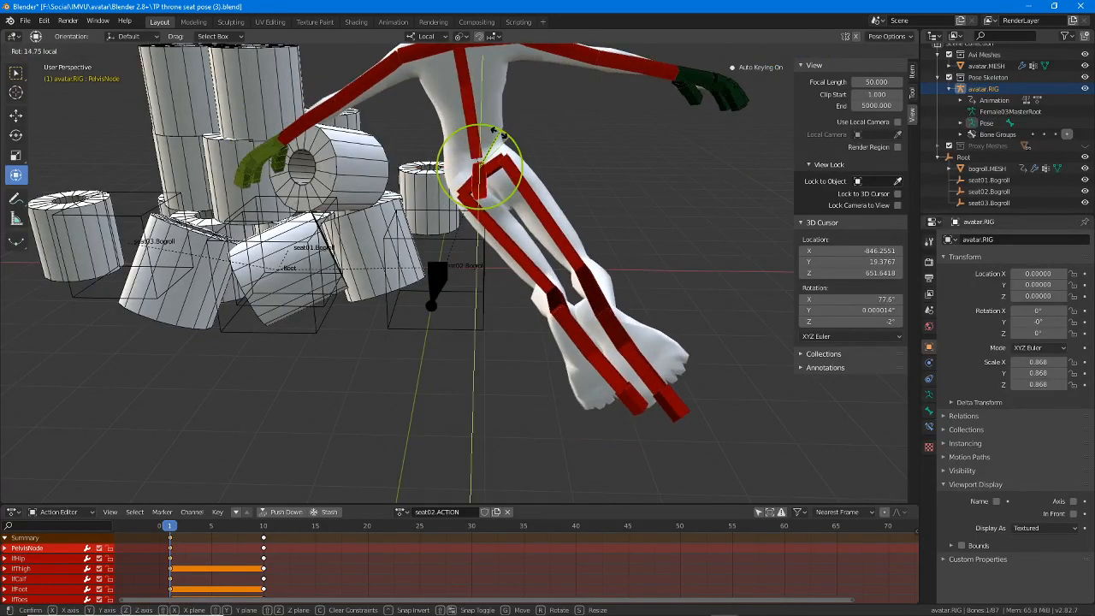
click(498, 137)
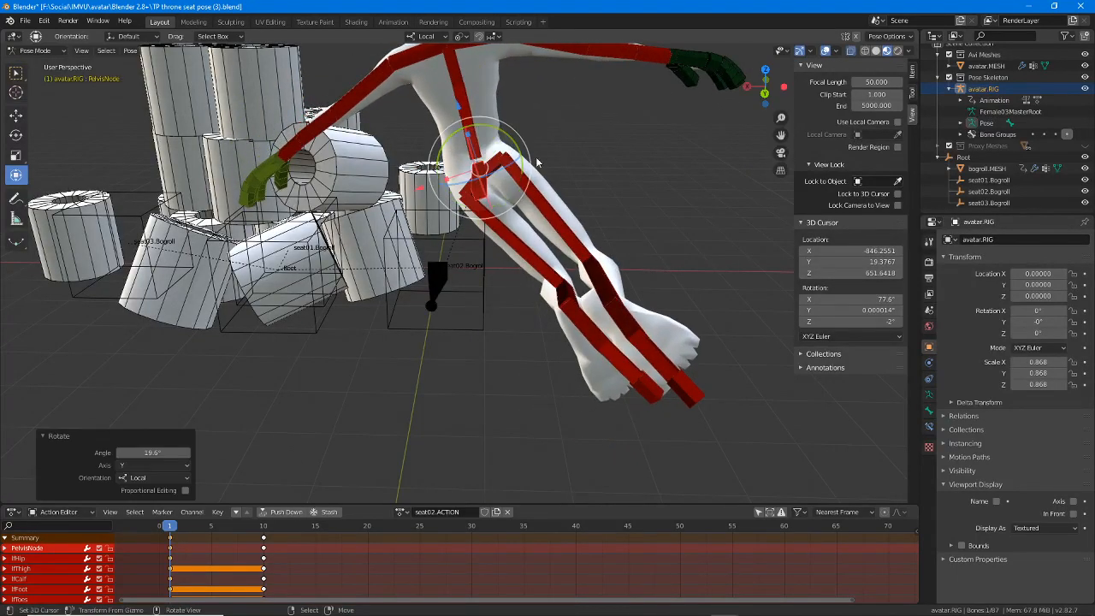
- Rotate the PelvisNode bone further to tilt the whole body sideways toward the toilet roll pile
middle_drag(498, 137, 556, 150)
middle_drag(475, 249, 409, 171)
mouse_move(523, 170)
middle_down()
mouse_move(453, 192)
mouse_move(430, 216)
mouse_move(512, 166)
middle_up()
right_click(510, 116)
middle_drag(402, 227, 430, 236)
middle_drag(438, 236, 422, 217)
click(422, 213)
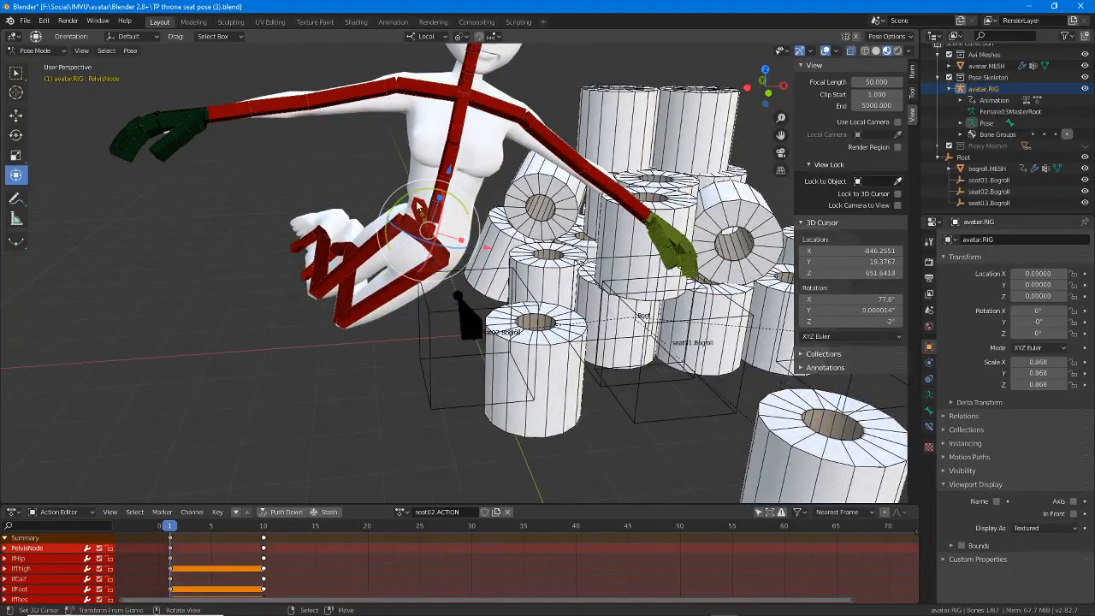
mouse_move(419, 205)
mouse_down()
mouse_move(412, 225)
mouse_move(419, 205)
mouse_move(435, 207)
mouse_up()
- Rotate the lfHip bone about -4.15° around local Z and adjust its rotation further to reposition the left leg
click(412, 224)
right_click(433, 247)
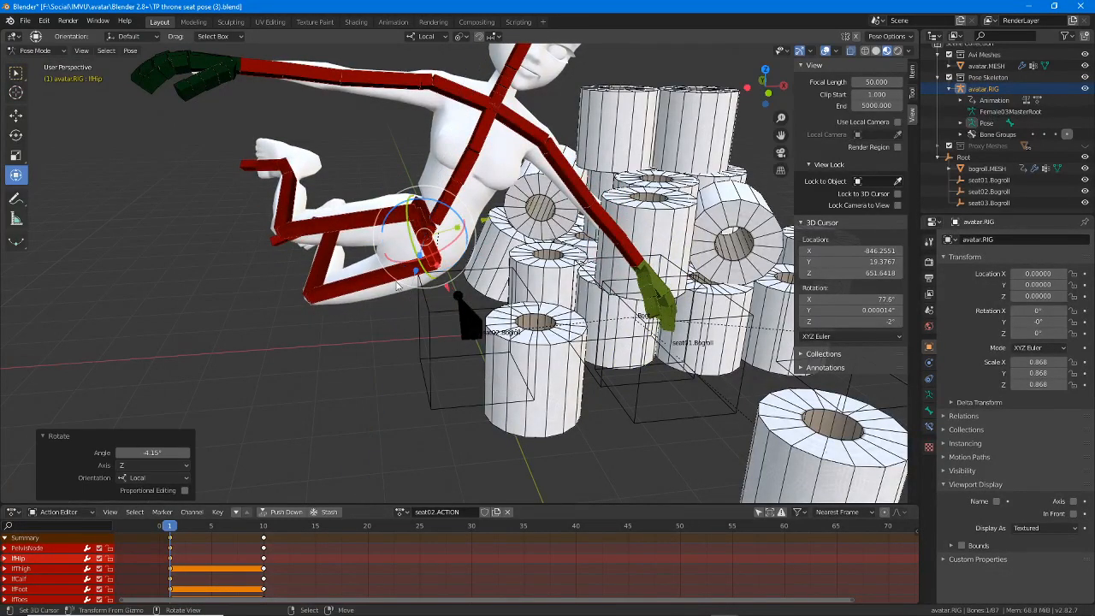
middle_drag(396, 287, 455, 303)
drag(454, 279, 480, 279)
- Rotate the left calf bone to open up the bend of the left knee
right_click(393, 395)
drag(441, 437, 417, 433)
middle_drag(417, 432, 342, 342)
- Rotate the lfHip bone about -29.4° around local X to swing the left thigh downward
right_click(430, 264)
middle_drag(430, 266, 445, 263)
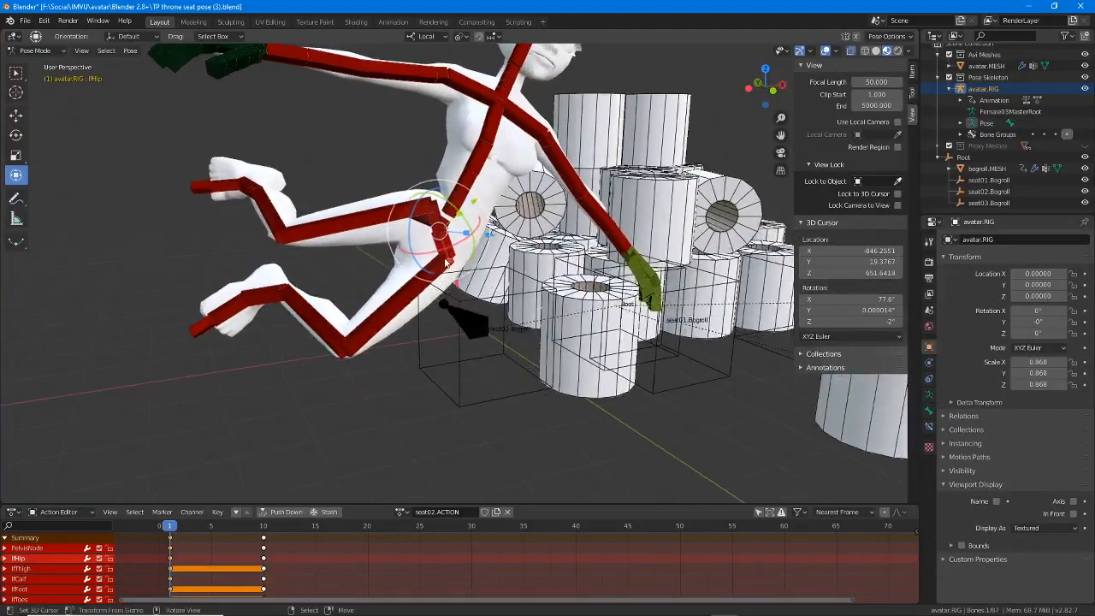
drag(446, 252, 471, 241)
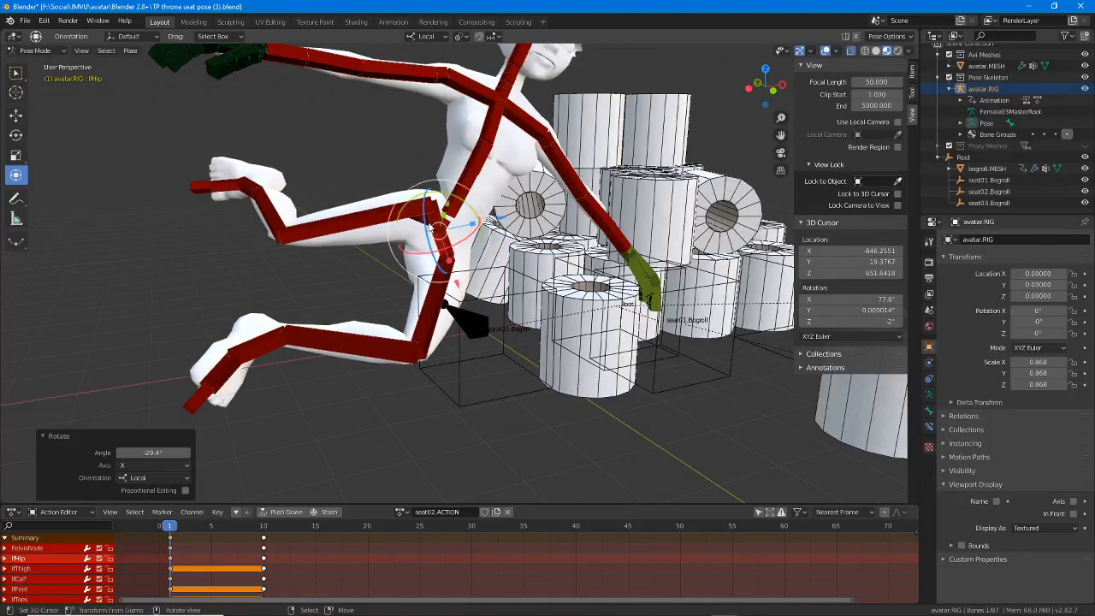
- Rotate the rtHip bone about 57.1° around local X to bring the right leg down beside the left one
right_click(426, 211)
middle_drag(425, 248, 438, 285)
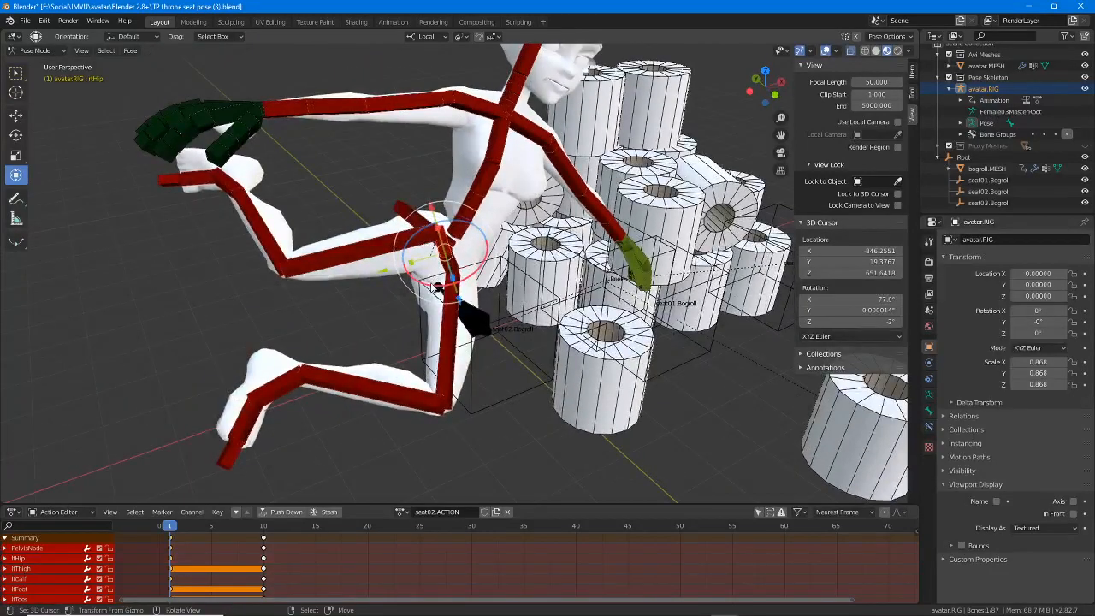
drag(437, 285, 461, 291)
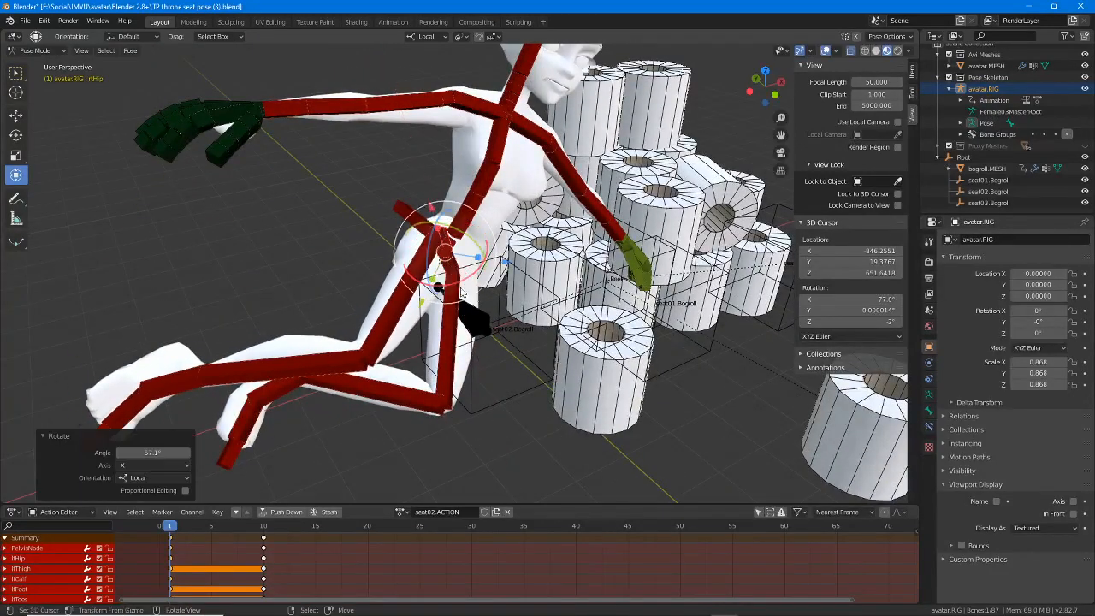
middle_drag(461, 292, 425, 272)
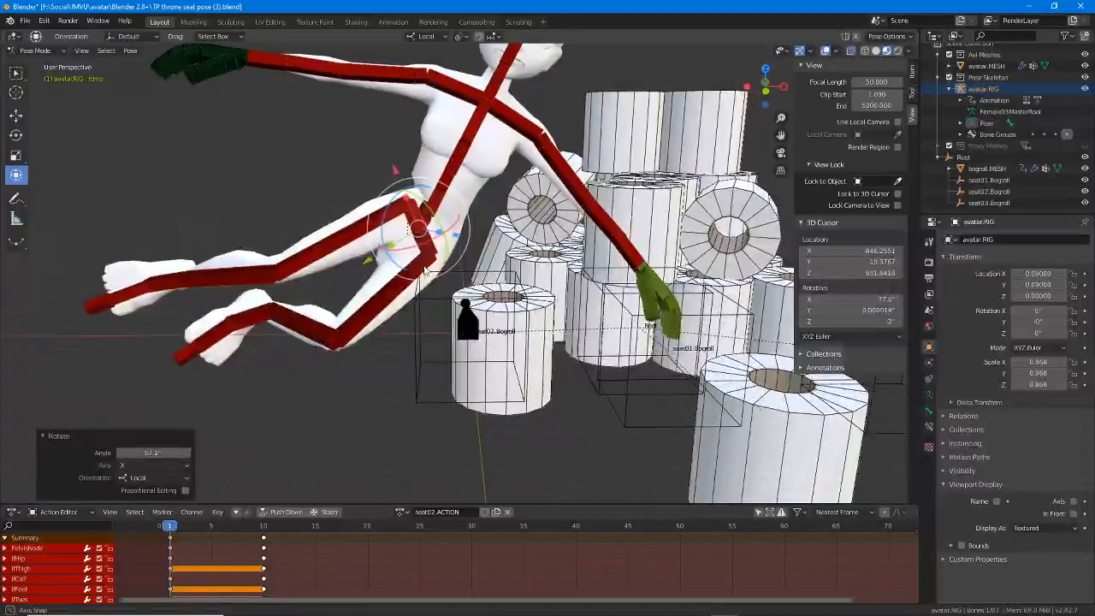
- Move the PelvisNode bone downward to lower the avatar toward the seat02 position
right_click(425, 205)
middle_drag(425, 205, 360, 225)
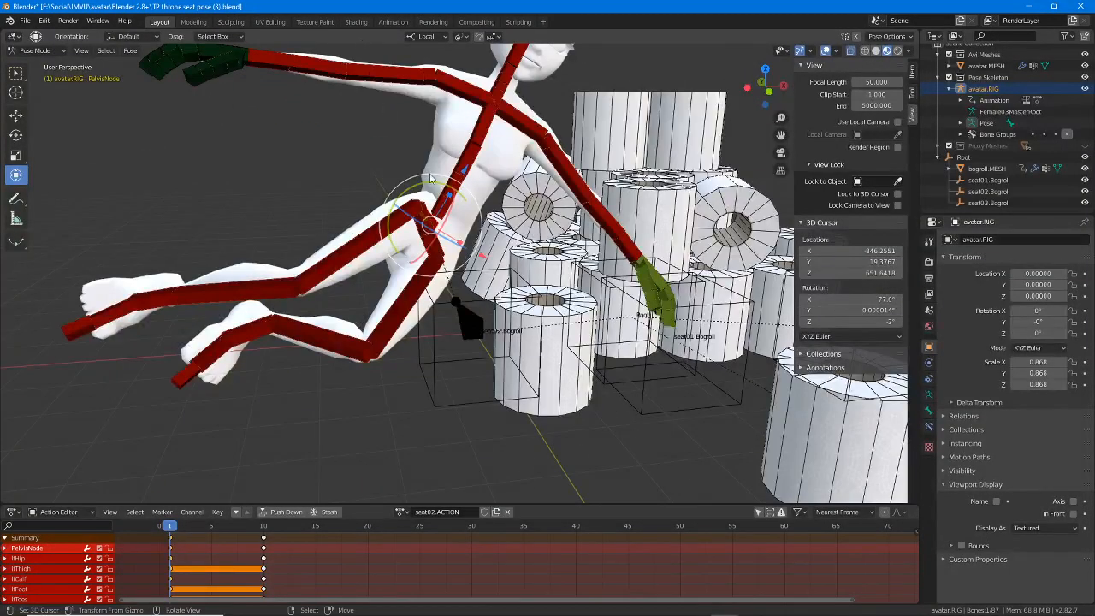
mouse_move(429, 220)
middle_down()
mouse_move(417, 207)
mouse_move(431, 224)
middle_up()
key(g)
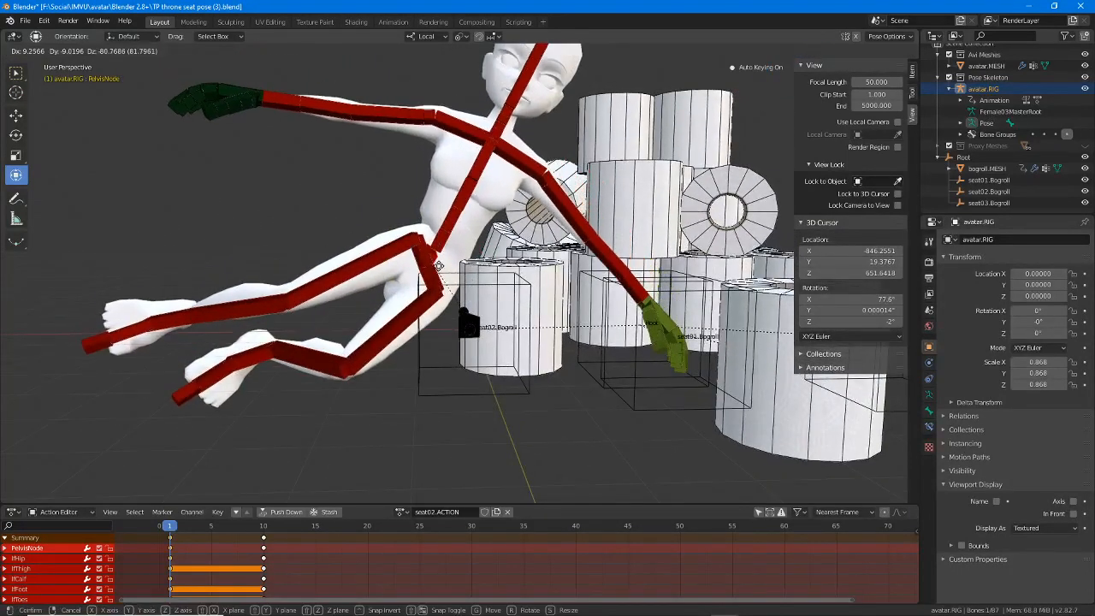
click(439, 261)
- Rotate the lfHip bone about 15.8° around the view axis and adjust the hip rotation further to align the legs
click(431, 285)
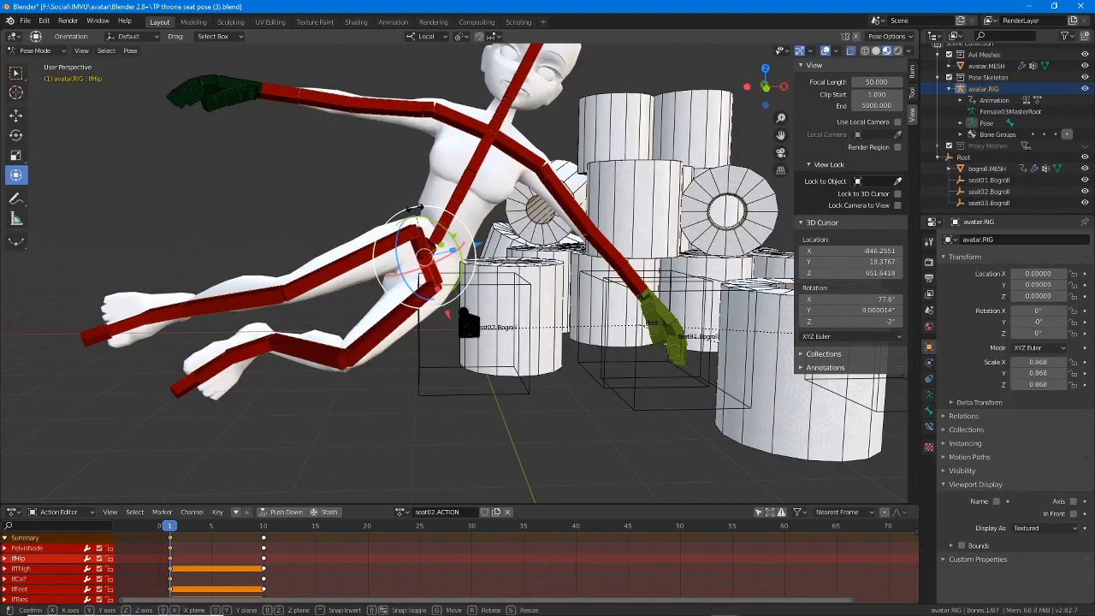
drag(415, 207, 402, 251)
middle_drag(348, 270, 299, 303)
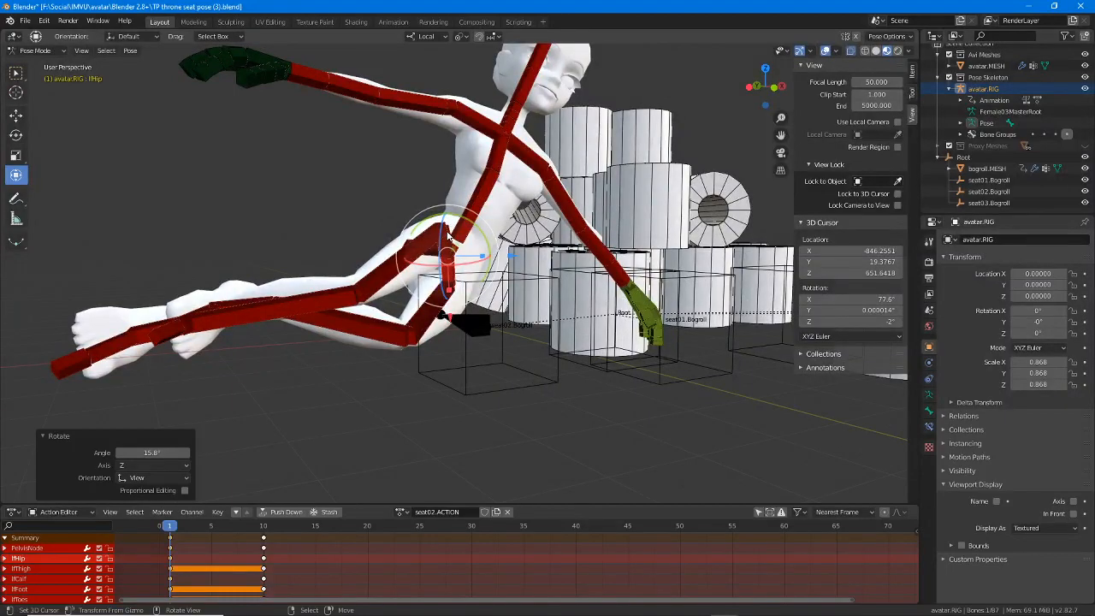
click(447, 238)
middle_drag(447, 238, 387, 195)
drag(373, 195, 369, 231)
middle_drag(370, 231, 252, 319)
- Rotate the rtCalf bone to straighten the right knee
click(253, 337)
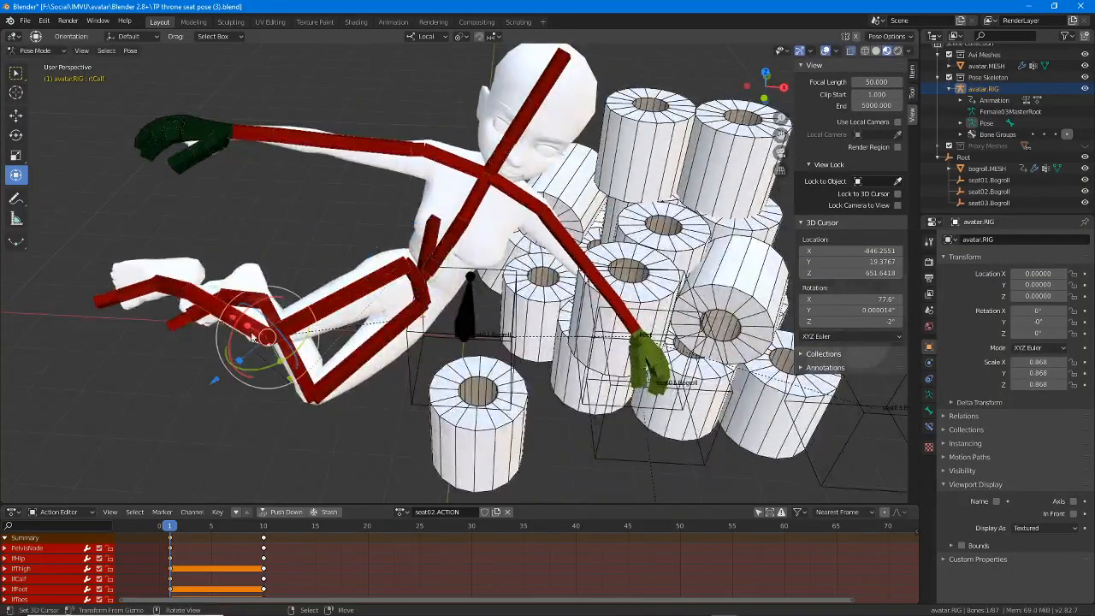
drag(254, 366, 265, 364)
middle_drag(265, 363, 284, 306)
- Rotate the lfHip bone about -3.75° around local Z and about -1.41° around local Y
click(420, 243)
middle_drag(420, 243, 455, 273)
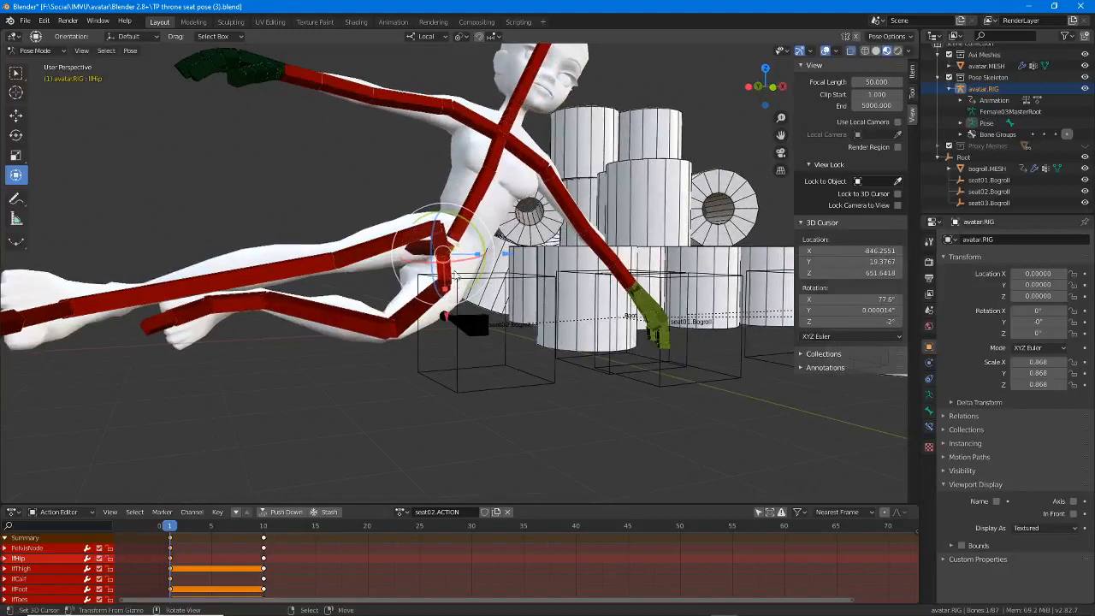
click(434, 217)
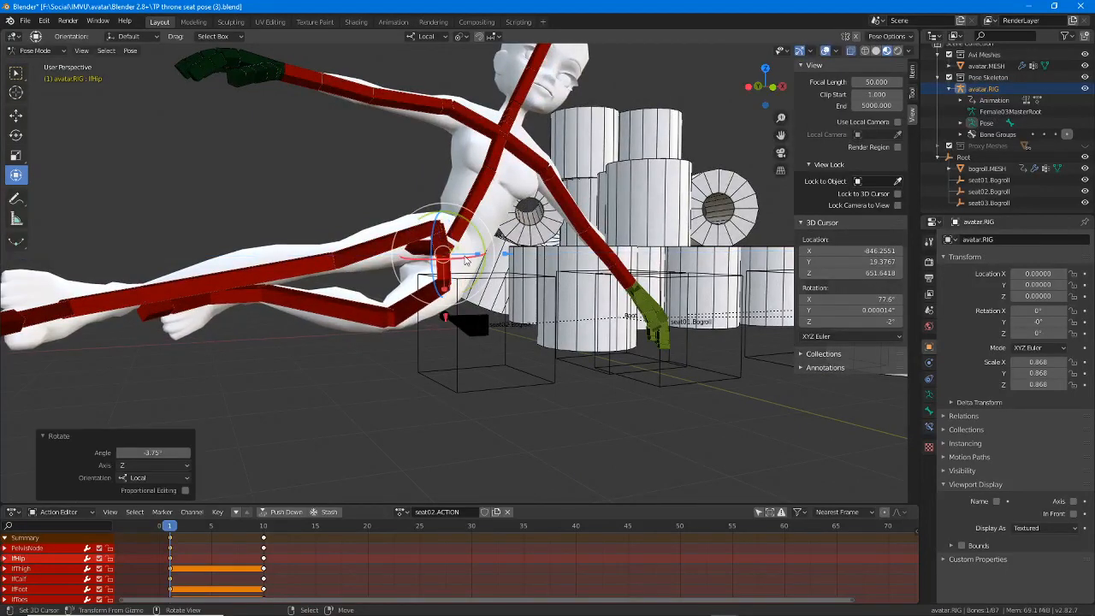
key(r)
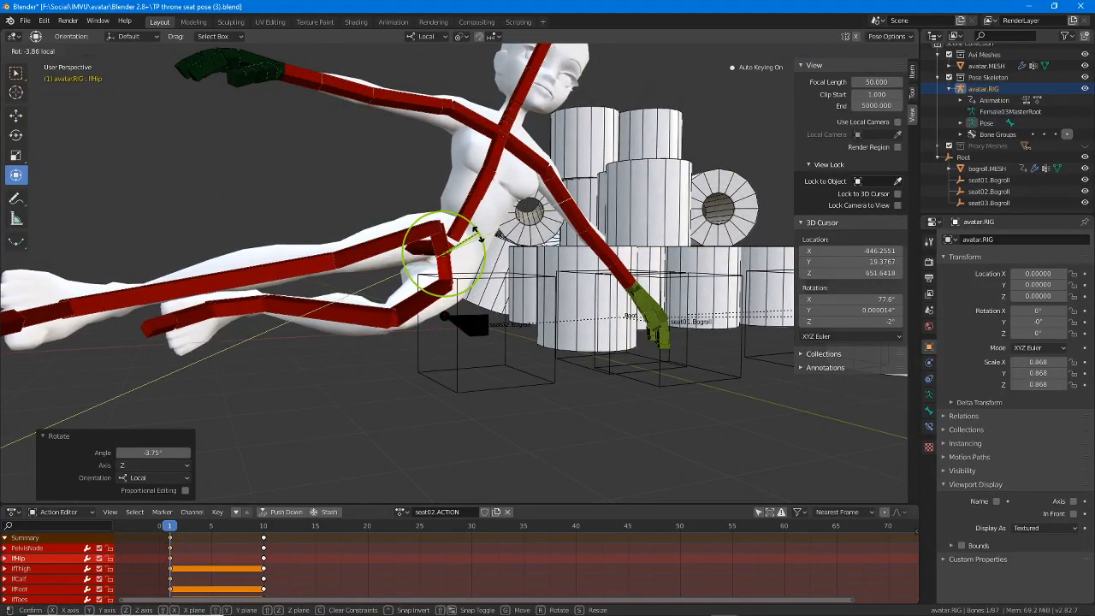
click(475, 233)
middle_drag(475, 233, 438, 255)
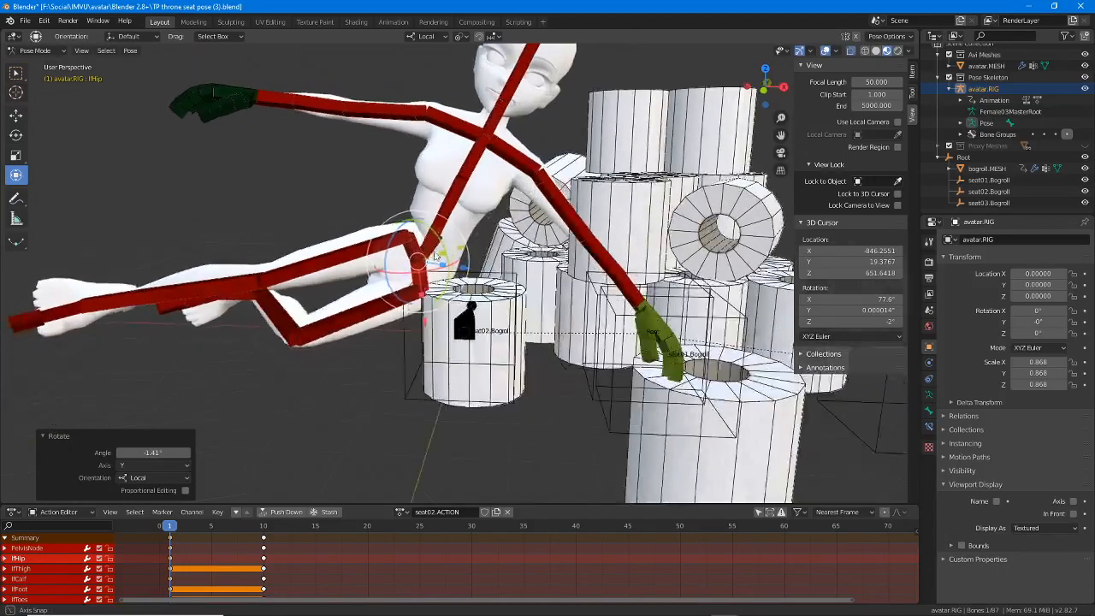
- Rotate the Spine01 bone about -28.3° around local Z to lean the torso toward the pile
scroll(436, 213, up, 2)
right_click(441, 214)
middle_drag(440, 214, 468, 228)
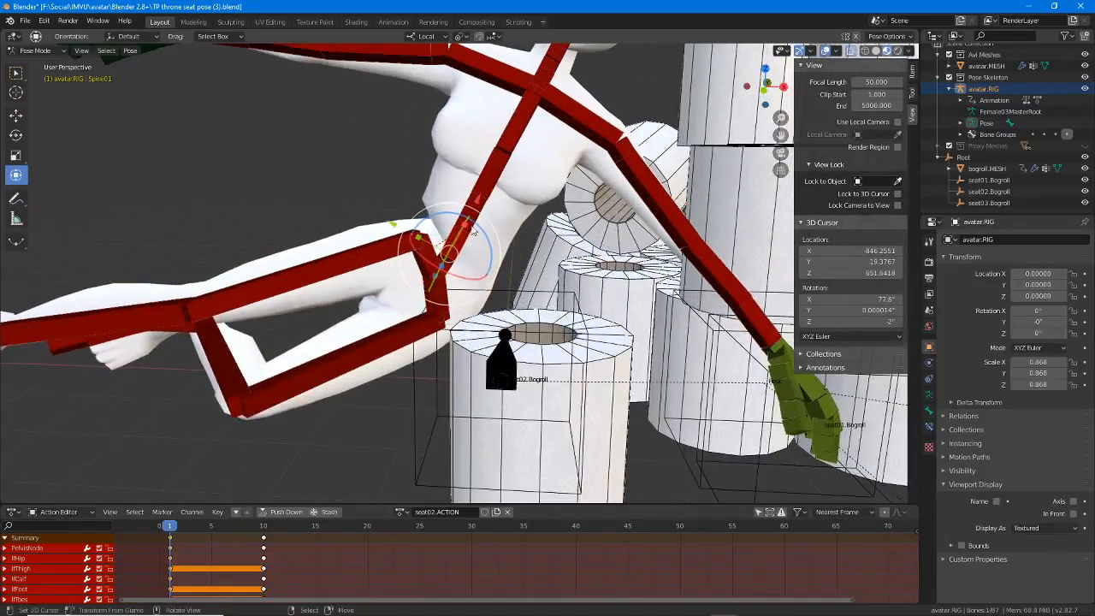
drag(479, 225, 494, 242)
mouse_move(436, 252)
middle_down()
mouse_move(408, 255)
mouse_move(425, 249)
middle_up()
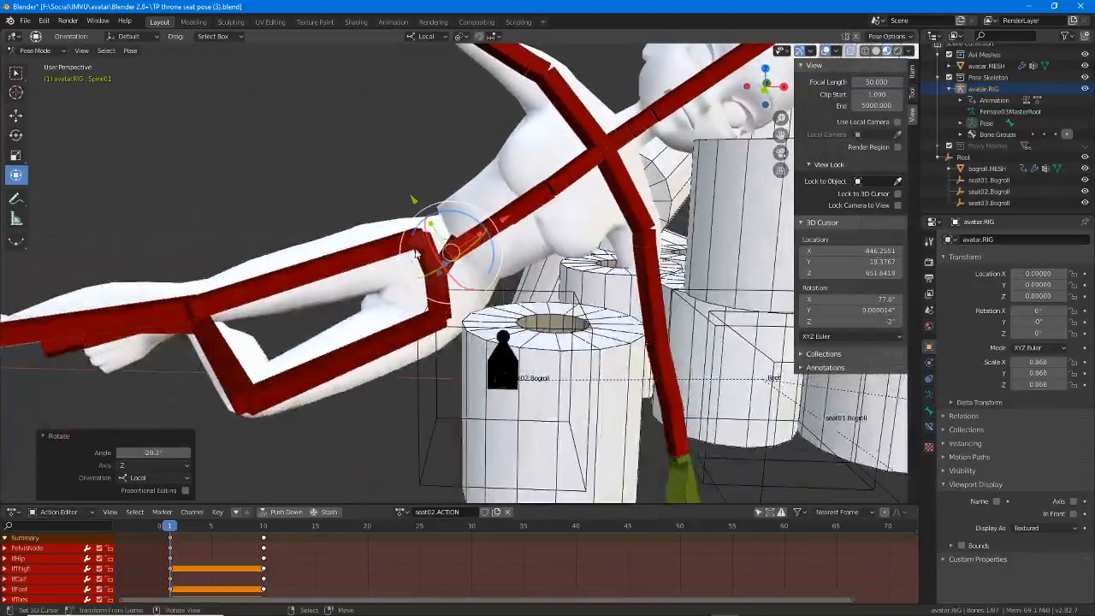
- Rotate the rtHip bone around local Z and the rtThigh bone about -20.1° around local Z
right_click(425, 249)
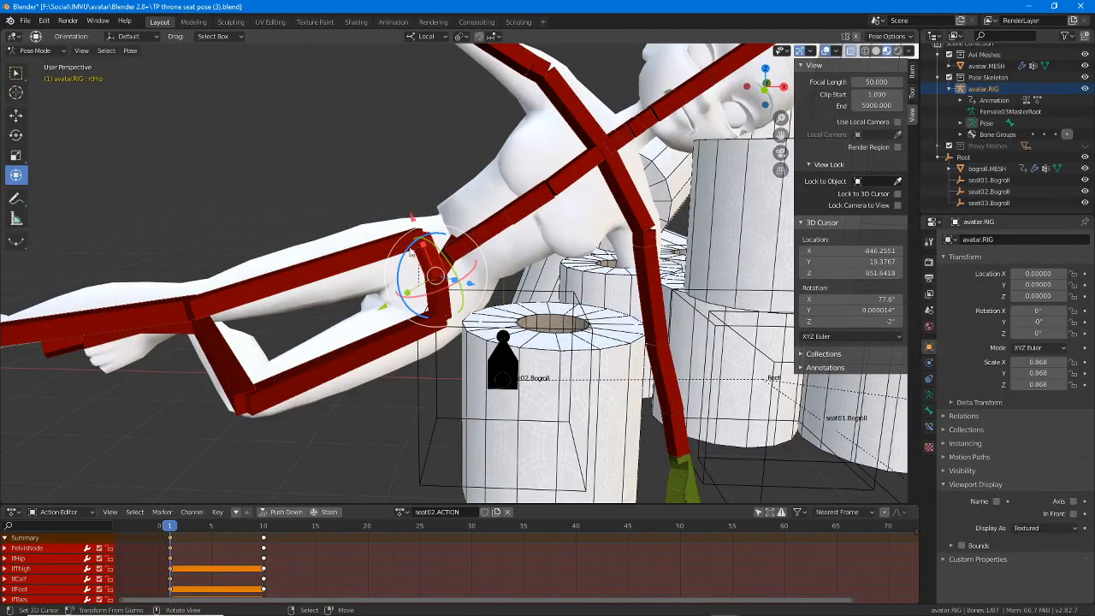
drag(403, 256, 374, 220)
right_click(360, 293)
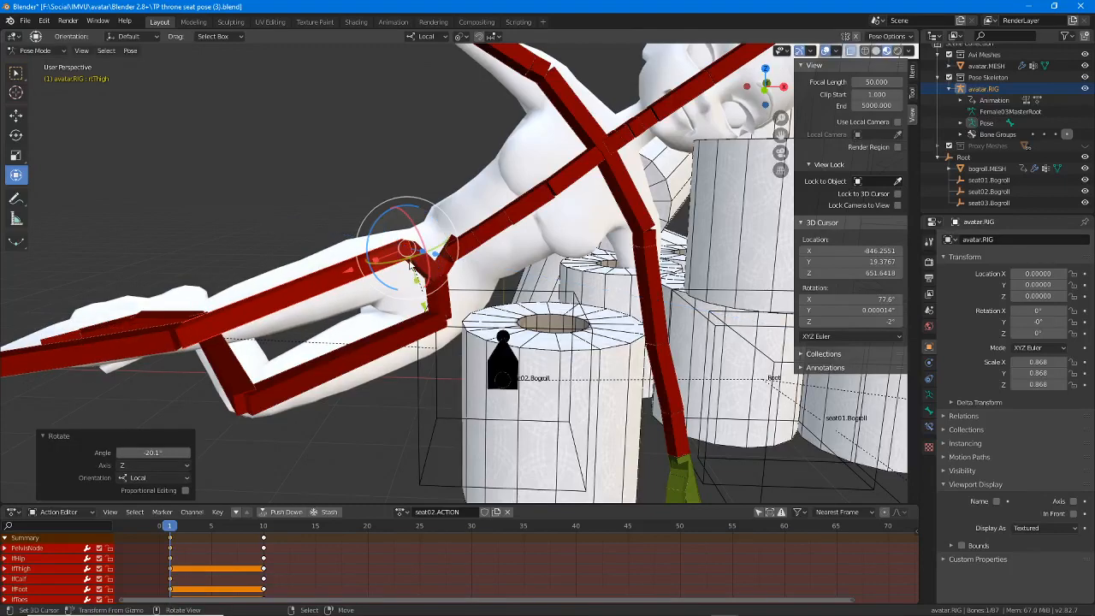
middle_drag(410, 270, 394, 288)
- Rotate the lfThigh bone slightly around its local Z axis to adjust the left leg
right_click(363, 366)
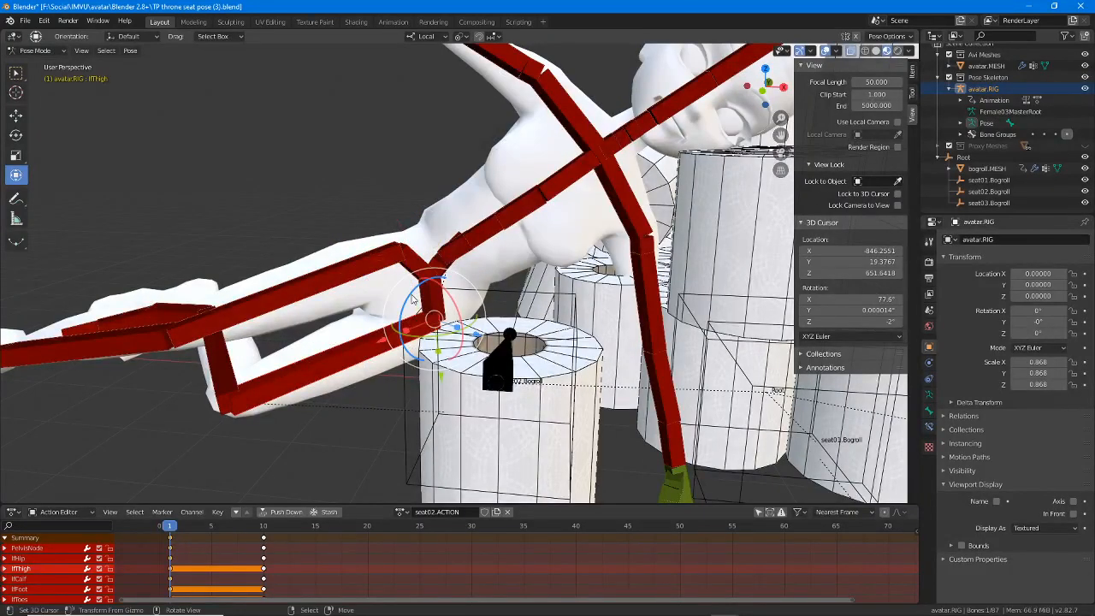
drag(411, 299, 415, 292)
middle_drag(427, 282, 443, 293)
- Rotate the Spine02 bone and the bones above it up to the neck, bending the torso and head upright
right_click(488, 248)
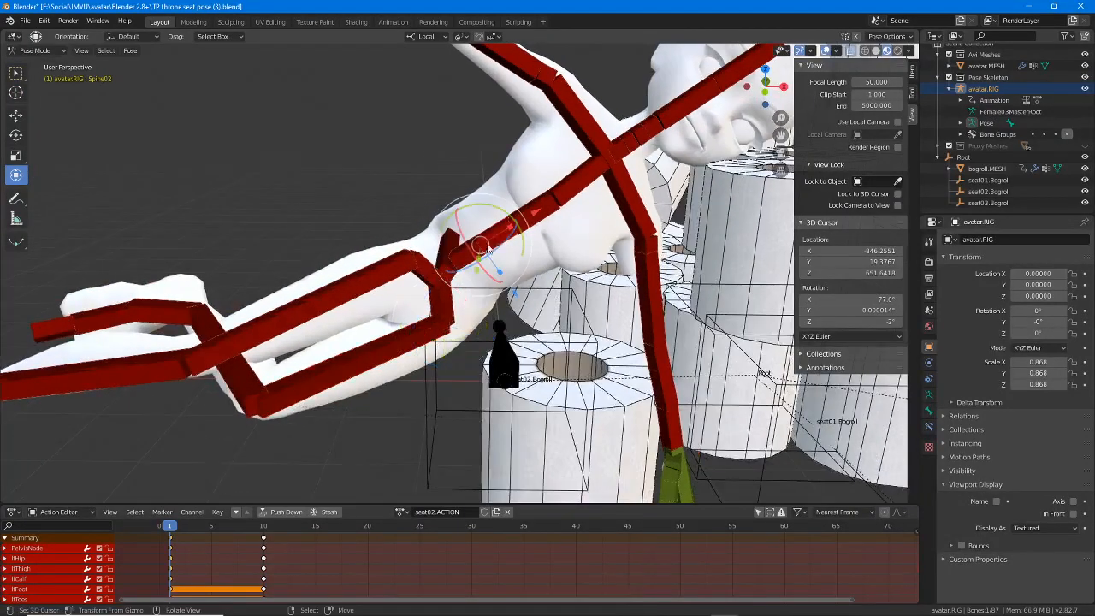
drag(505, 211, 585, 174)
right_click(523, 182)
right_click(525, 128)
right_click(637, 128)
shift+middle_drag(637, 128, 507, 188)
drag(508, 188, 536, 176)
middle_drag(536, 176, 571, 195)
- Rotate the lfElbow bone about -88.4° around local Z to bend the left forearm forward
right_click(552, 276)
mouse_move(552, 276)
middle_down()
mouse_move(522, 272)
mouse_move(563, 270)
middle_up()
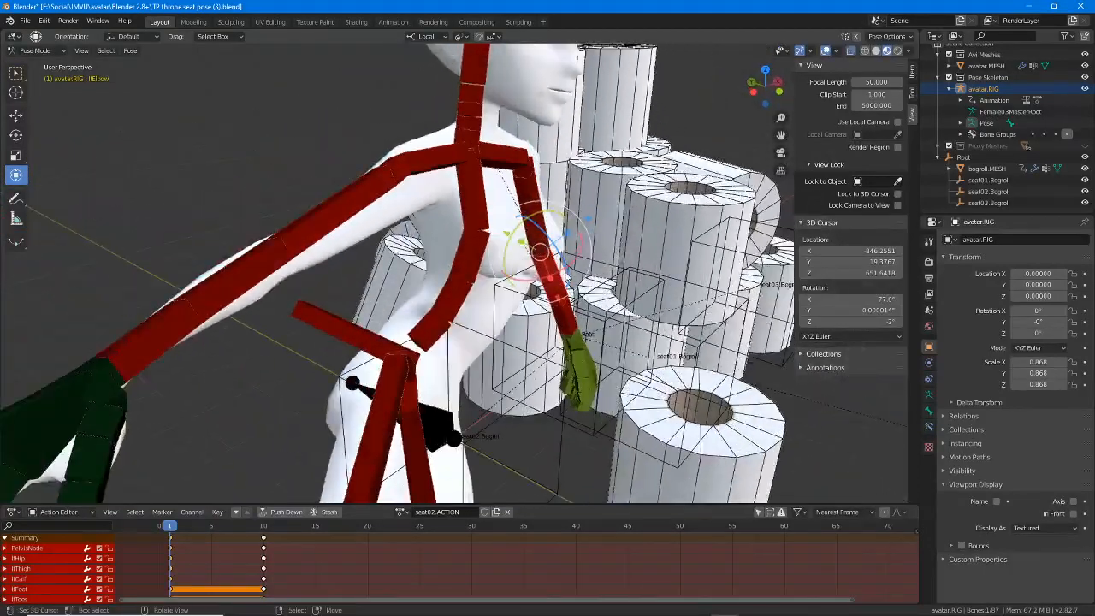
mouse_move(562, 263)
mouse_down()
mouse_move(570, 234)
mouse_move(575, 248)
mouse_up()
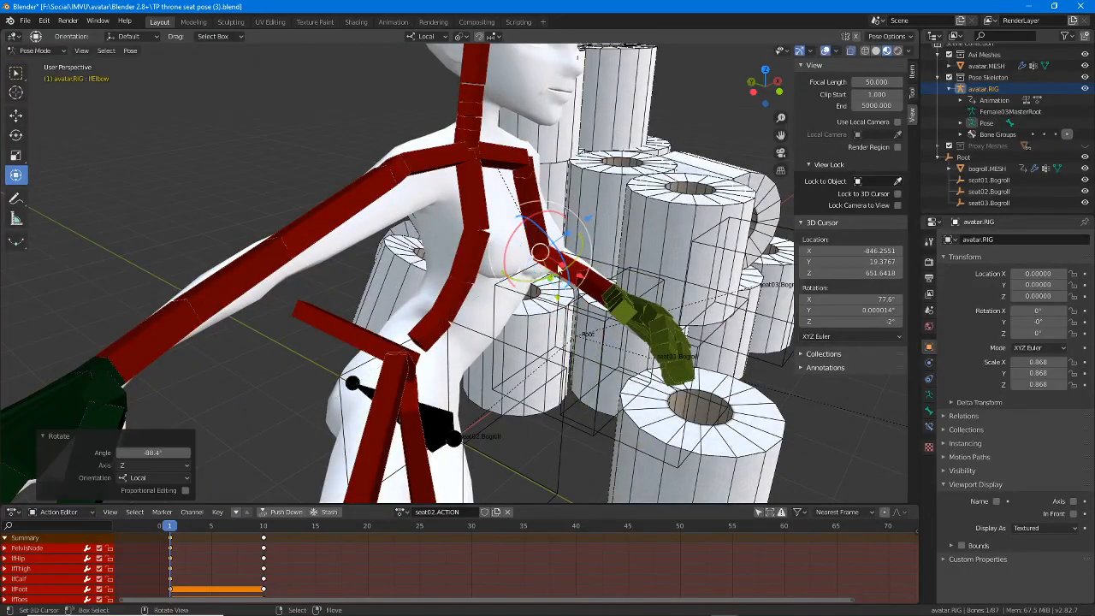
- Rotate the lfClavicle bone about -9.74° and -13.2° in trackball mode, about -6.08° around the view axis, and slightly around local Z
middle_drag(575, 248, 506, 275)
click(476, 178)
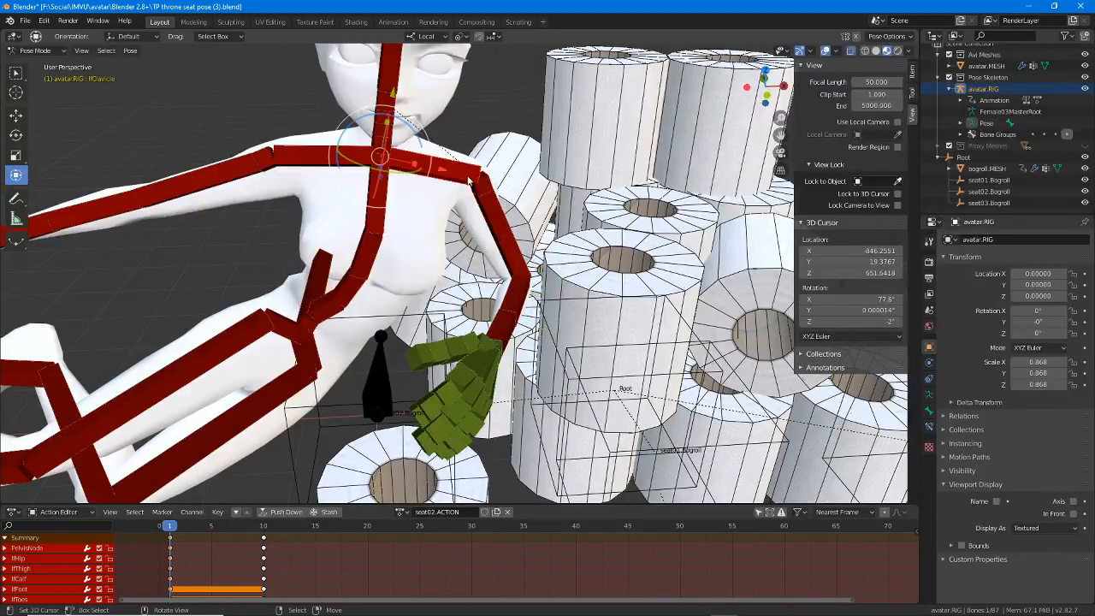
key(r)
key(r)
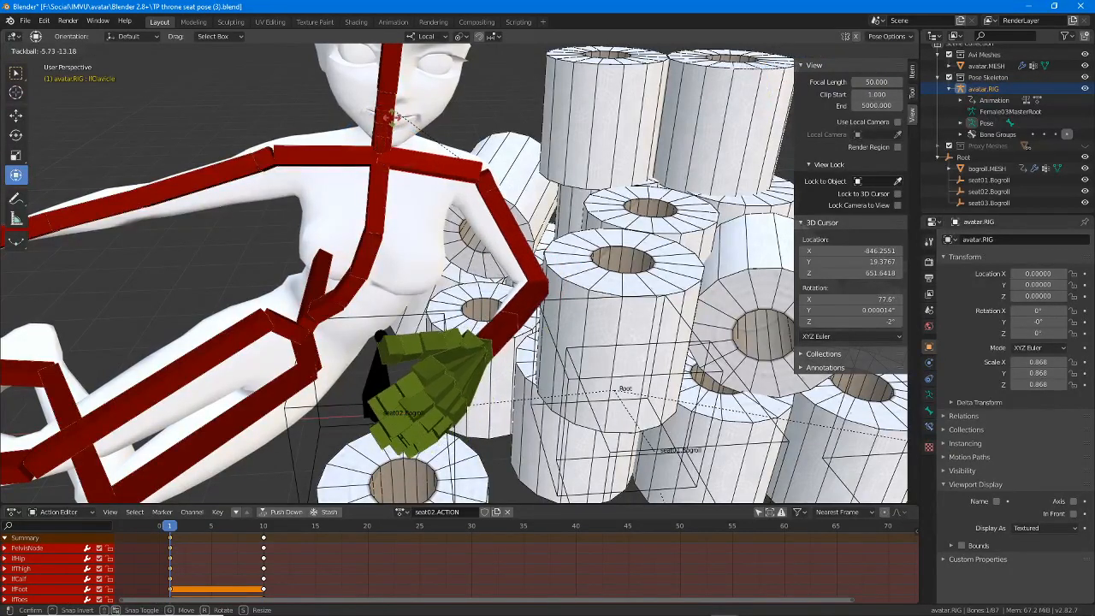
click(386, 118)
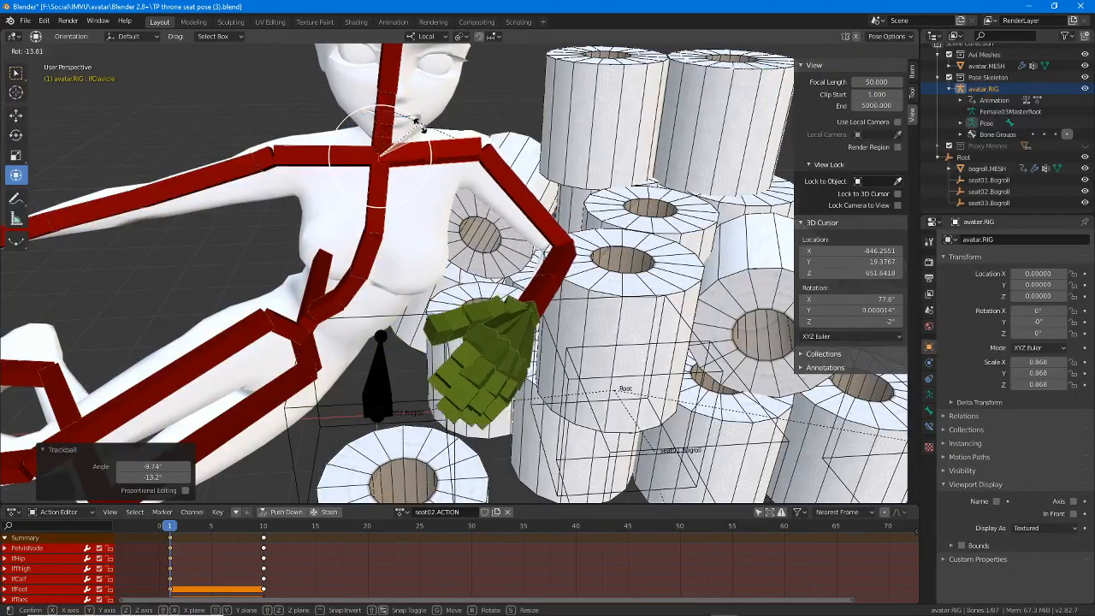
click(421, 132)
middle_drag(411, 190, 502, 270)
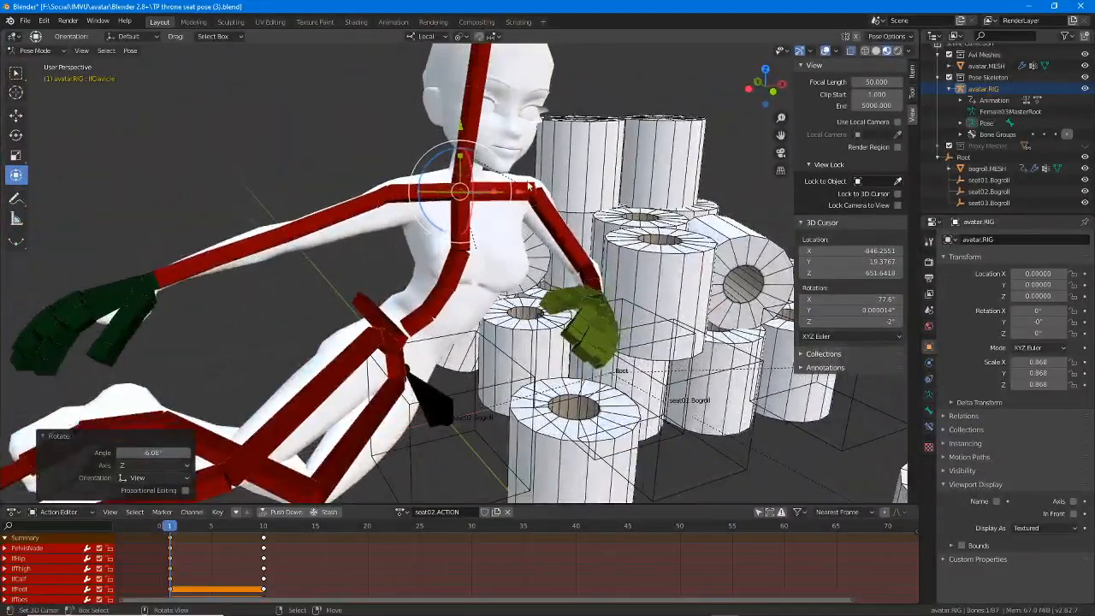
middle_drag(529, 185, 503, 182)
drag(421, 154, 429, 149)
- Rotate the lfShoulder bone freely in trackball mode and readjust it to place the left arm beside the torso
middle_drag(486, 208, 517, 239)
right_click(494, 219)
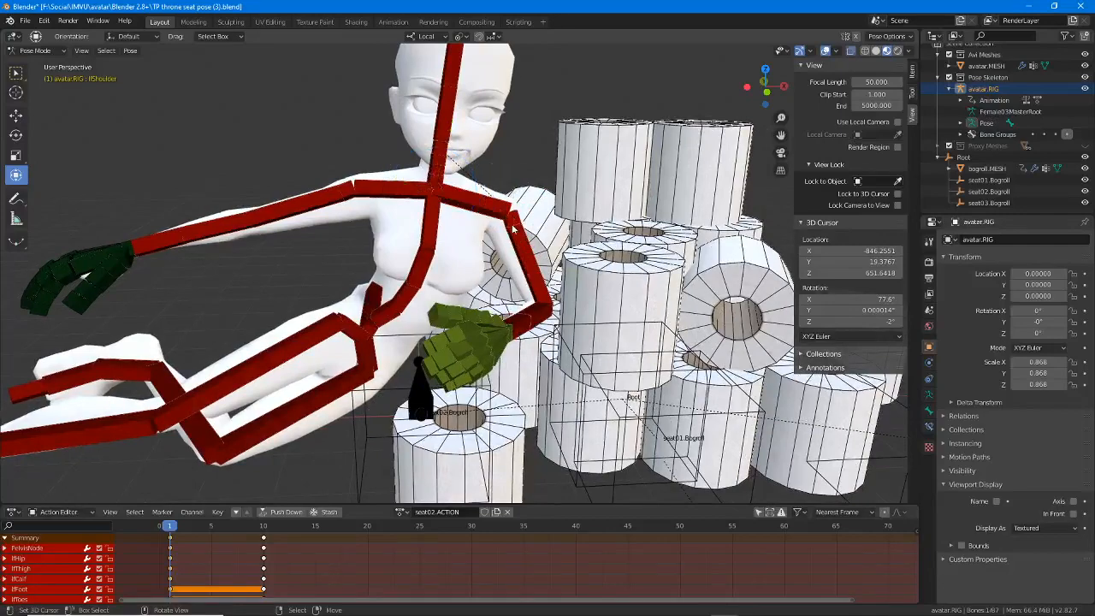
key(r)
key(r)
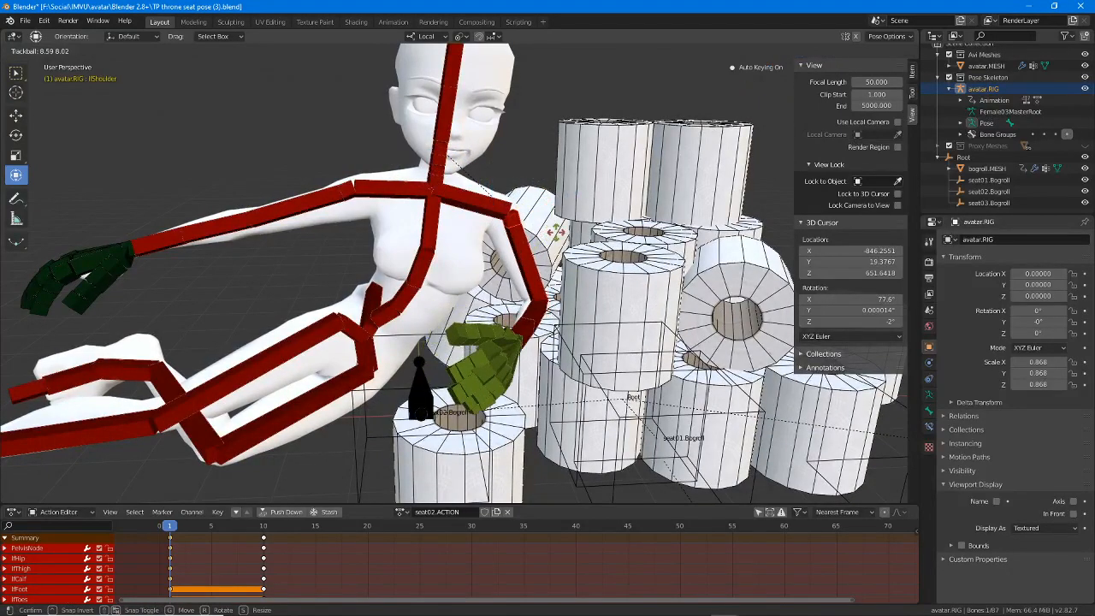
click(557, 224)
middle_drag(558, 224, 574, 205)
drag(558, 165, 566, 175)
middle_drag(582, 197, 563, 212)
- Move the PelvisNode bone along local Z, ending with a shift of about 6.337, to fit the hips to the seat
middle_drag(565, 297, 426, 226)
click(422, 237)
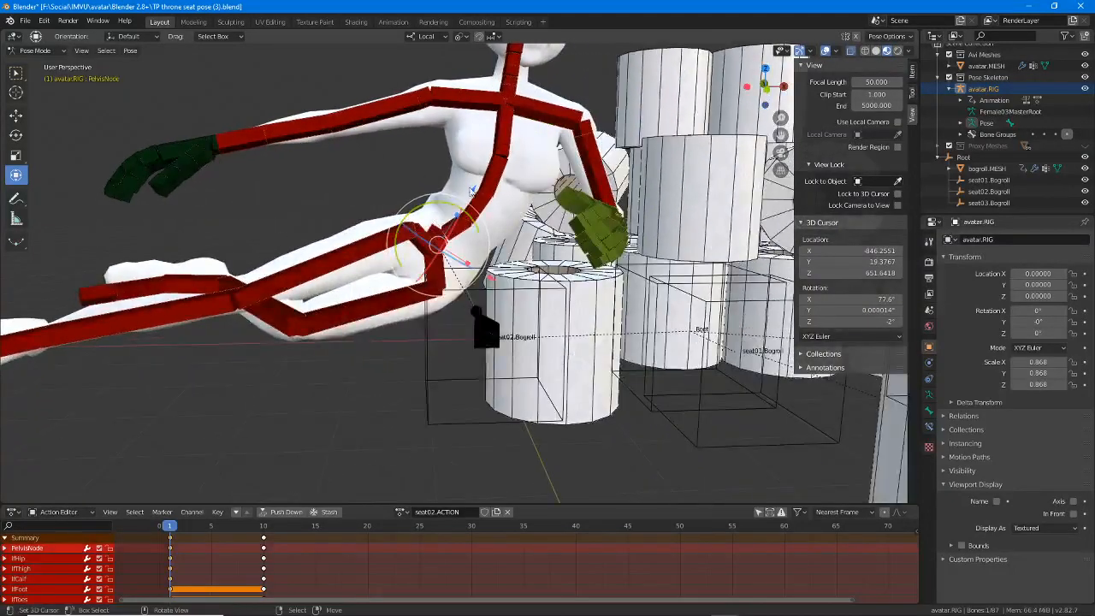
drag(470, 190, 454, 217)
middle_drag(455, 217, 473, 233)
drag(486, 214, 489, 208)
mouse_move(500, 298)
middle_down()
mouse_move(466, 270)
mouse_move(508, 301)
mouse_move(494, 316)
middle_up()
scroll(494, 316, up, 4)
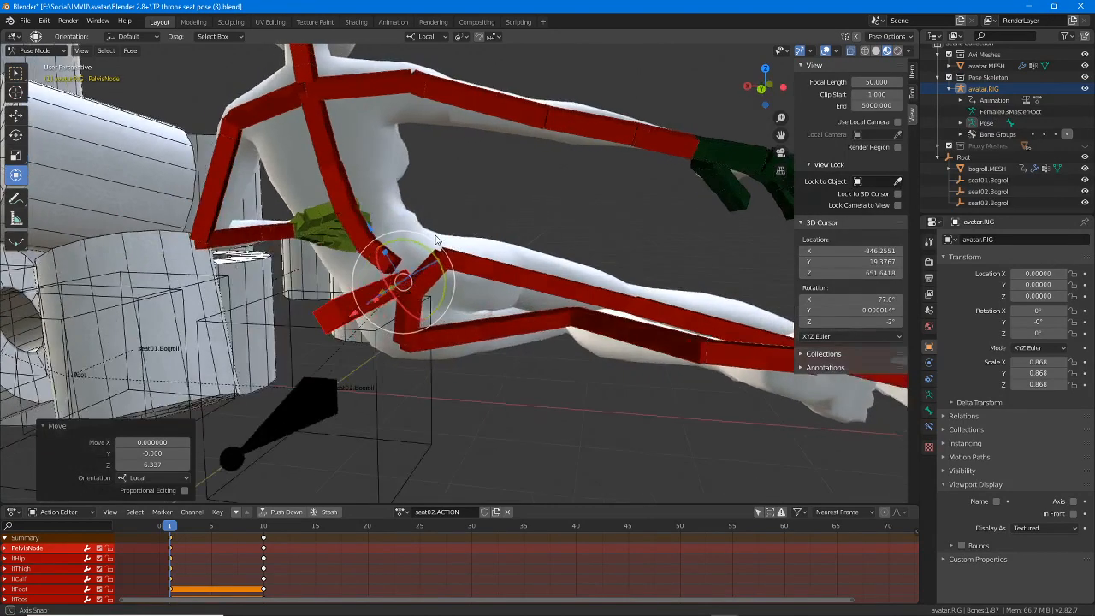
- Rotate the rtHip bone about -4.17° around local Z
click(459, 272)
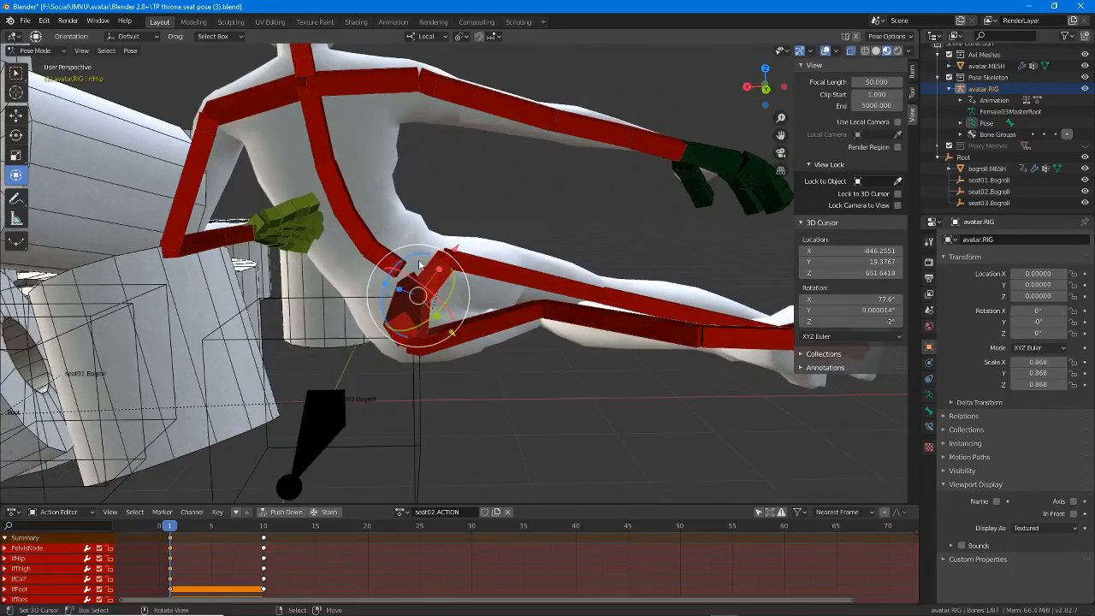
key(r)
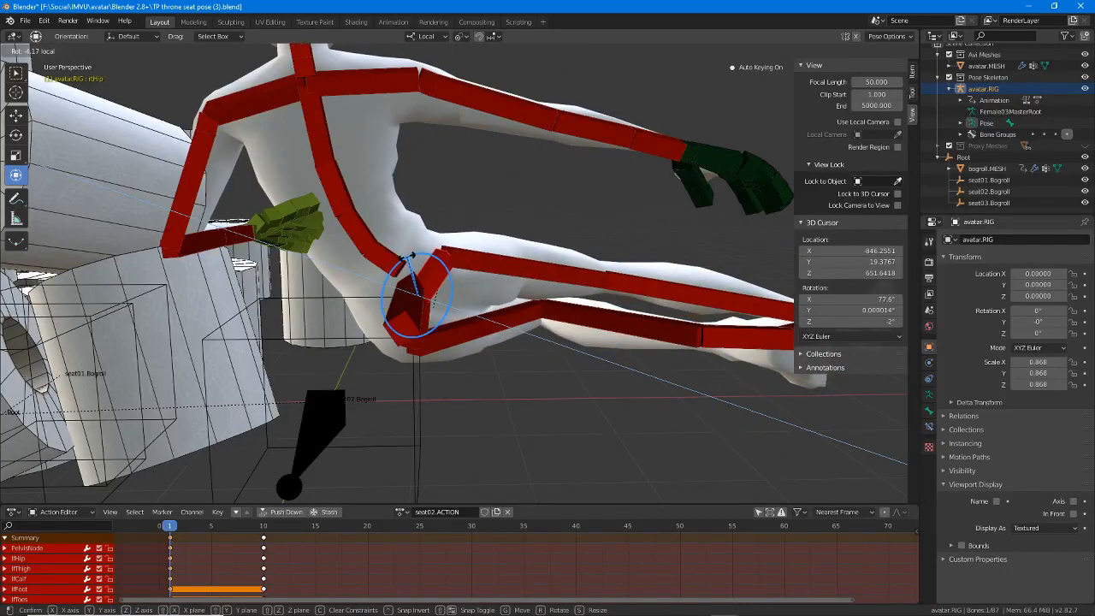
click(412, 255)
- Try to adjust the rotation of the left hand's bones, including lfmetaCarpal03
middle_drag(412, 255, 659, 316)
right_click(608, 301)
drag(665, 239, 664, 246)
right_click(627, 308)
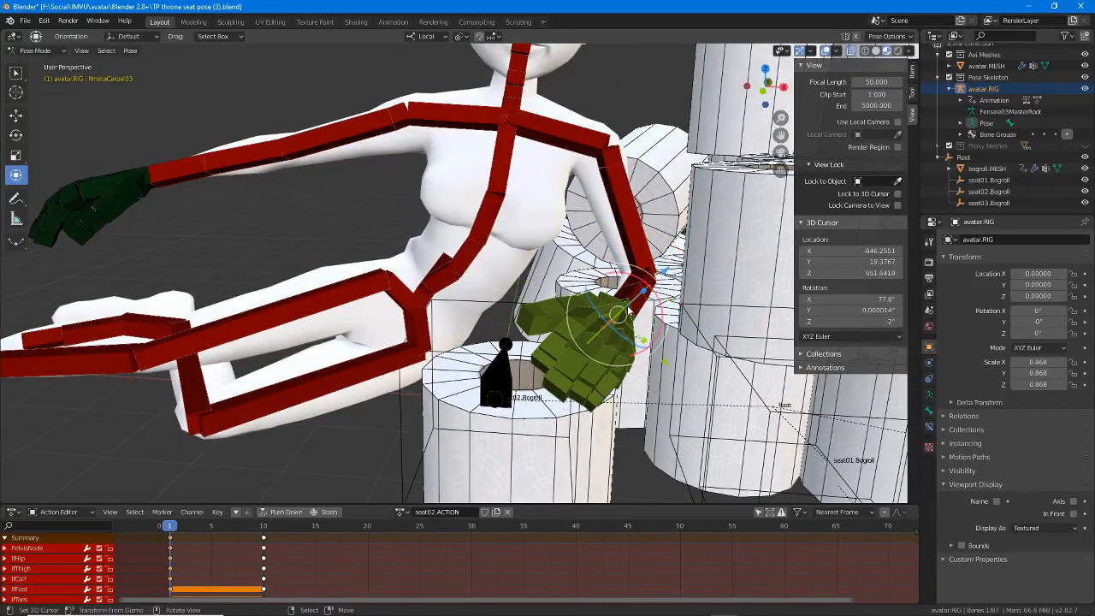
middle_drag(627, 308, 599, 326)
drag(602, 338, 601, 325)
key(ctrl+z)
key(ctrl+z)
- Rotate the lfElbow bone from an overhead view to swing the left hand over the front toilet roll
middle_drag(600, 325, 628, 363)
click(629, 258)
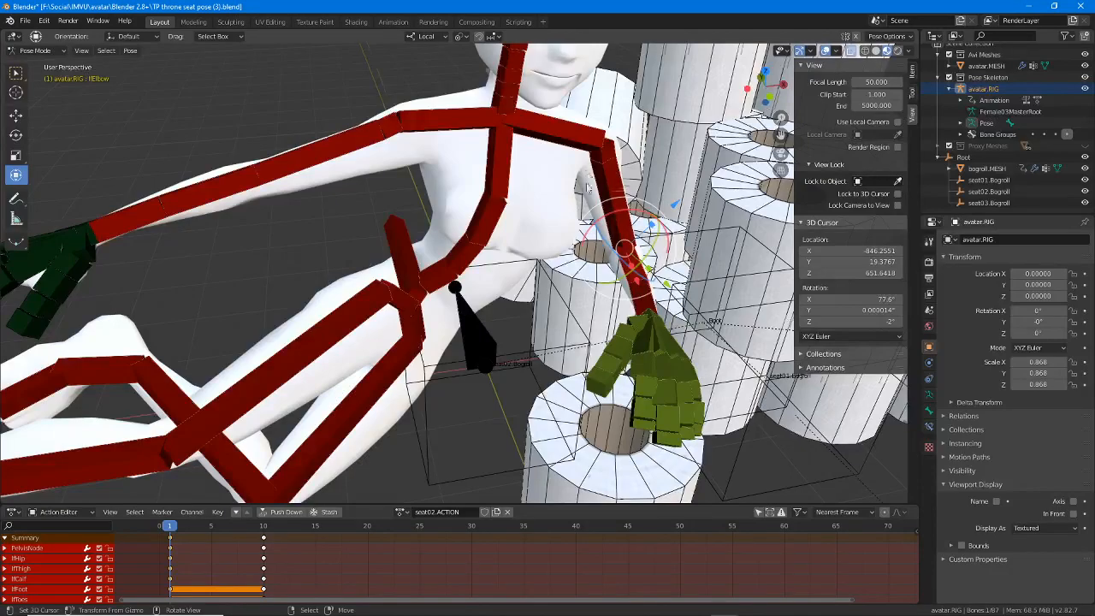
middle_drag(588, 186, 498, 278)
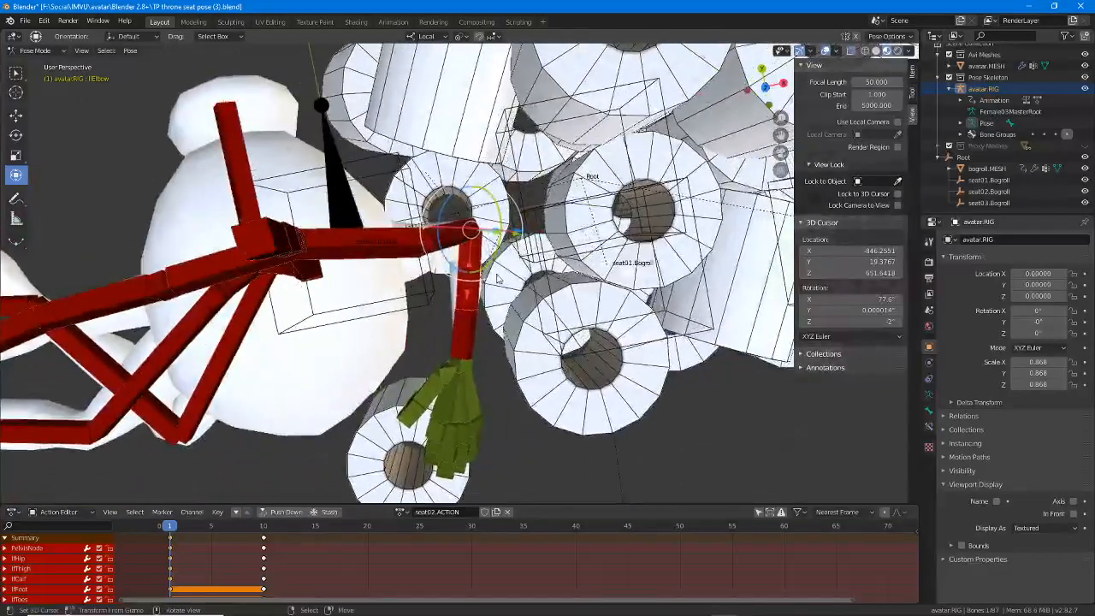
key(r)
click(381, 317)
- Rotate the rtShoulder bone -50.2° around the view axis, 0° and 53.3° in trackball mode, and 23.2° around local Z
middle_drag(382, 317, 443, 220)
click(411, 179)
key(r)
click(414, 228)
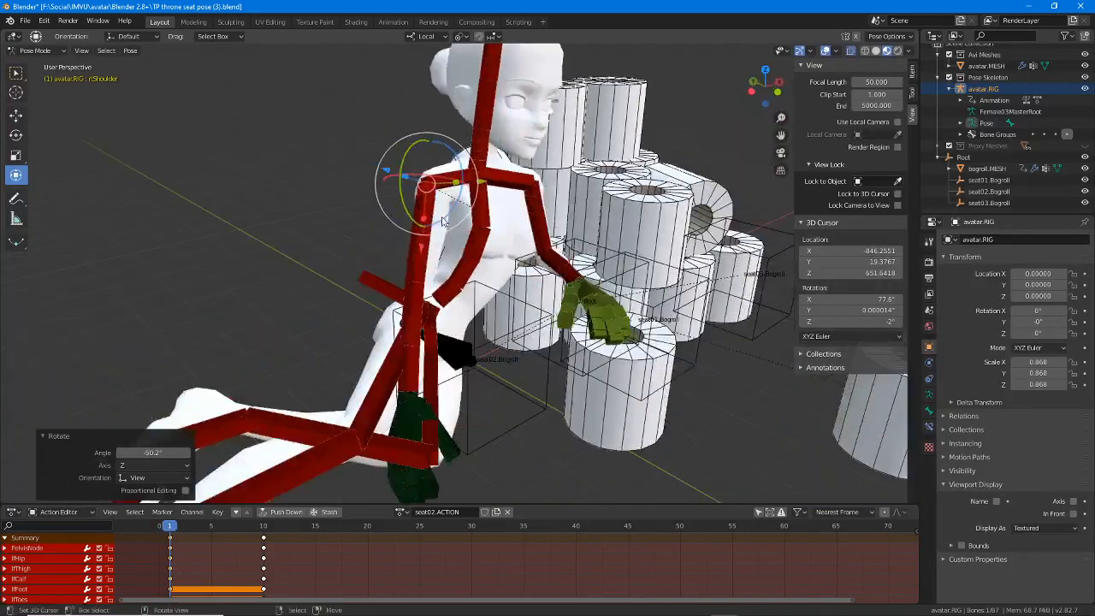
key(r)
key(r)
click(450, 247)
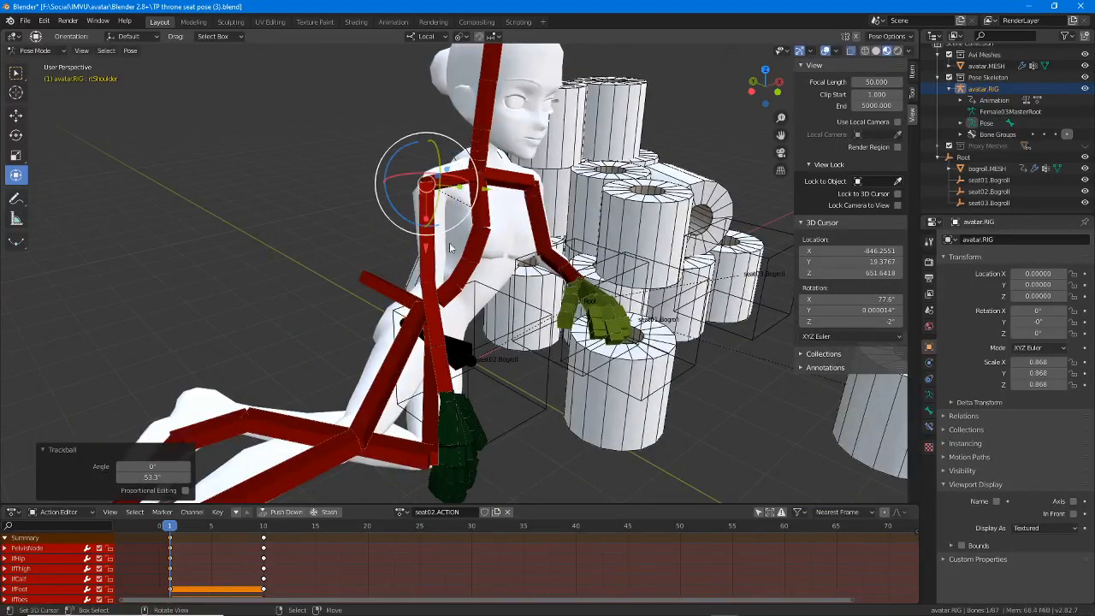
drag(433, 221, 419, 228)
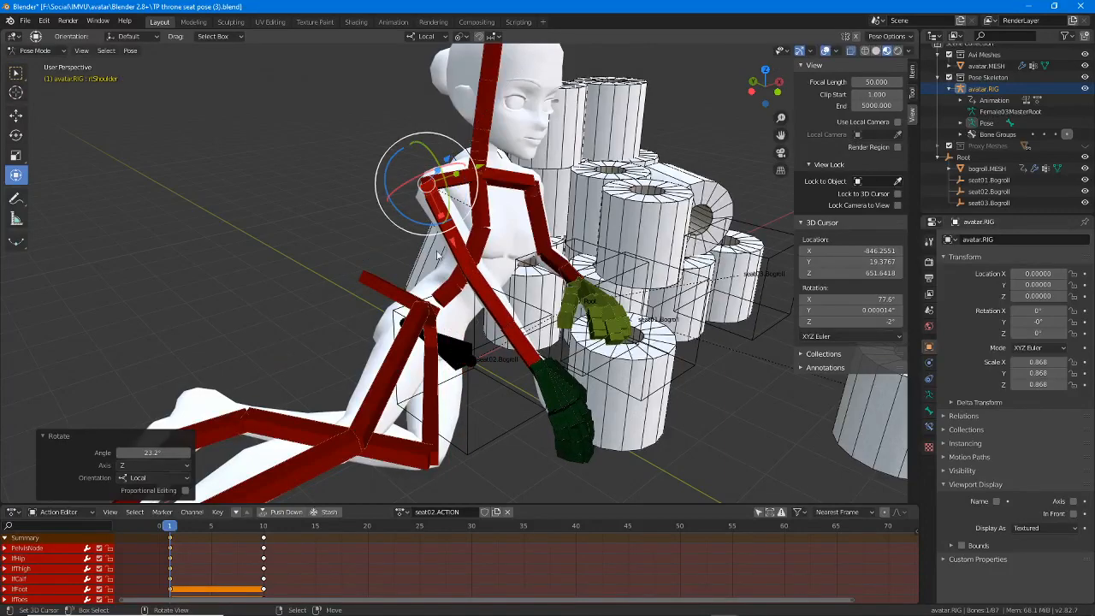
- Rotate the rtElbow bone to bend the right forearm forward and rest the right hand over the toilet roll
middle_drag(419, 228, 432, 274)
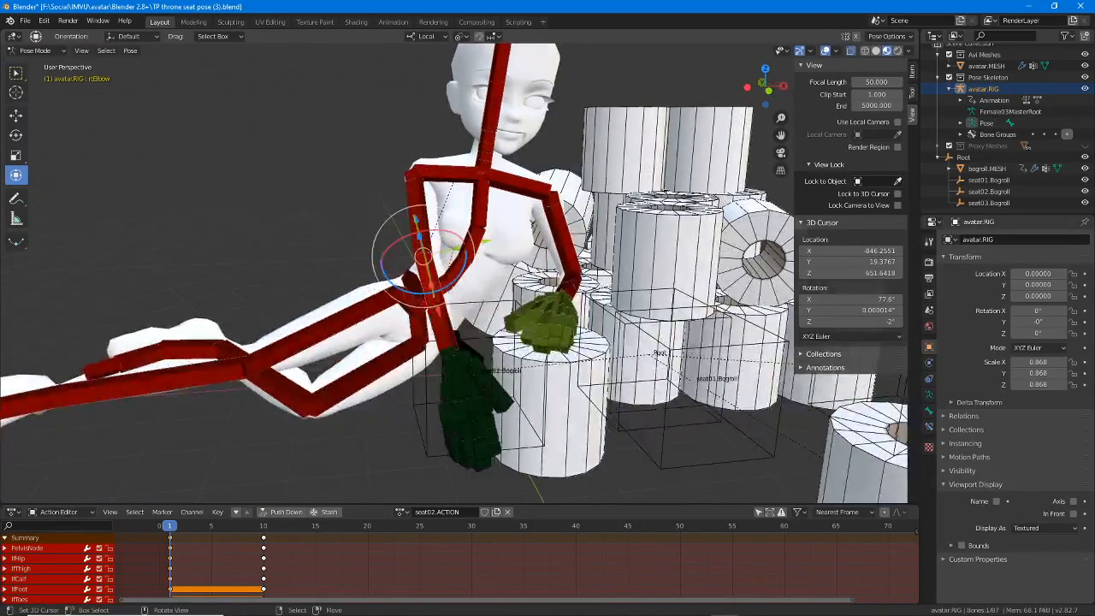
drag(408, 287, 429, 291)
middle_drag(406, 287, 496, 244)
drag(499, 228, 493, 227)
middle_drag(492, 227, 496, 265)
- Rotate the rtClavicle bone to adjust the right shoulder, ending with 6.76° around local Z
right_click(464, 208)
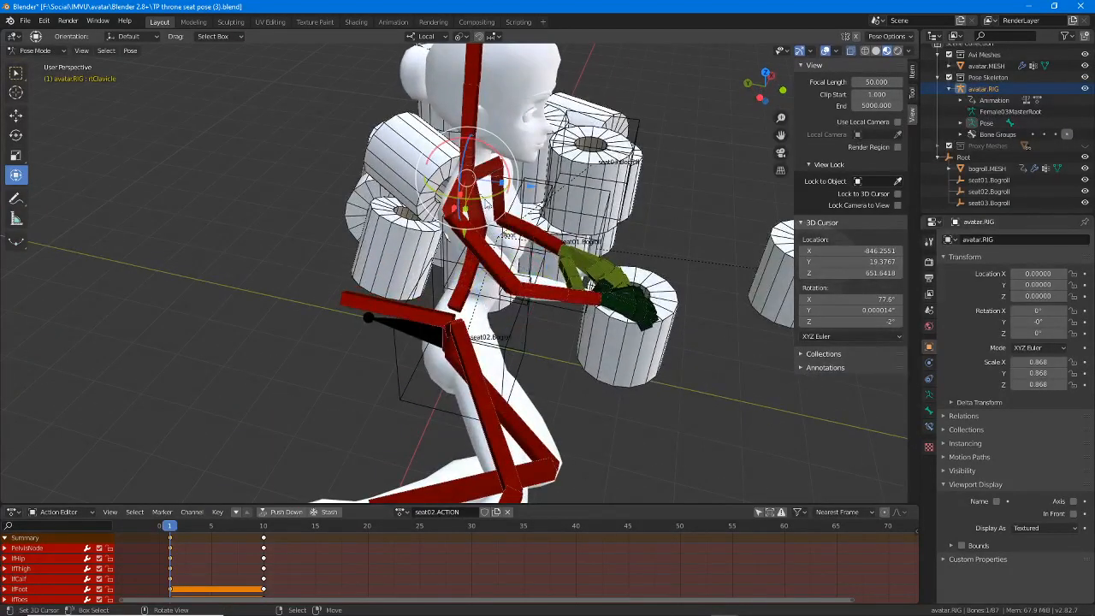
drag(477, 188, 484, 197)
drag(483, 196, 483, 196)
middle_drag(483, 196, 361, 187)
drag(461, 139, 457, 154)
middle_drag(457, 154, 596, 295)
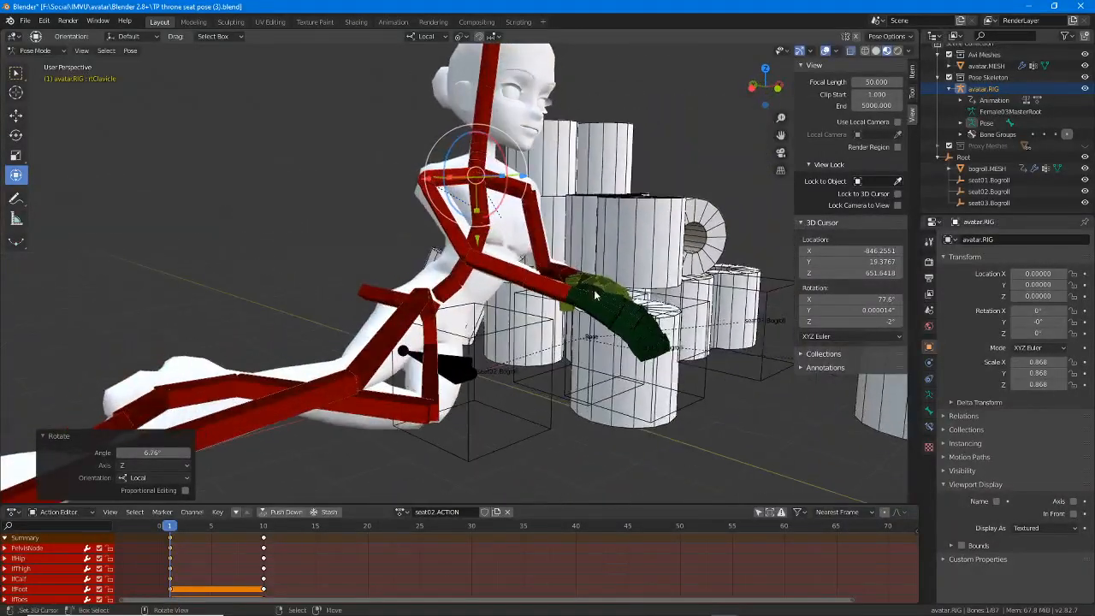
- Rotate the rtmetaCarpal04 bone of the right hand around local Y
click(575, 302)
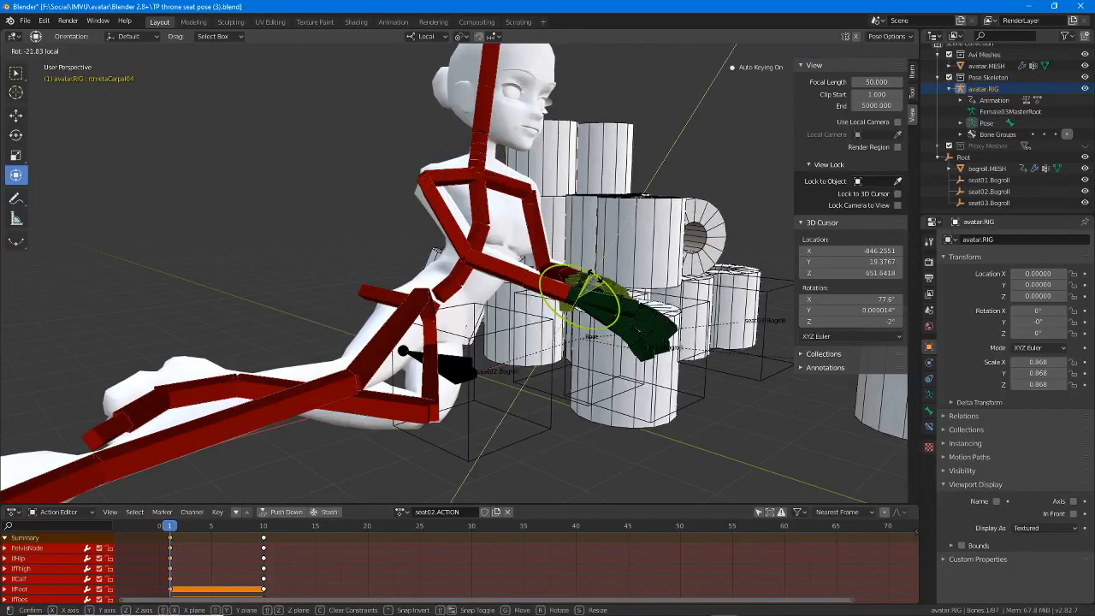
drag(572, 268, 601, 285)
scroll(601, 285, up, 3)
shift+middle_drag(707, 330, 512, 322)
- Rotate the rtHand bone -11.5° and -2.29° in trackball mode, 1.03° around local X, and -11.3° around local Y
click(496, 305)
key(r)
key(r)
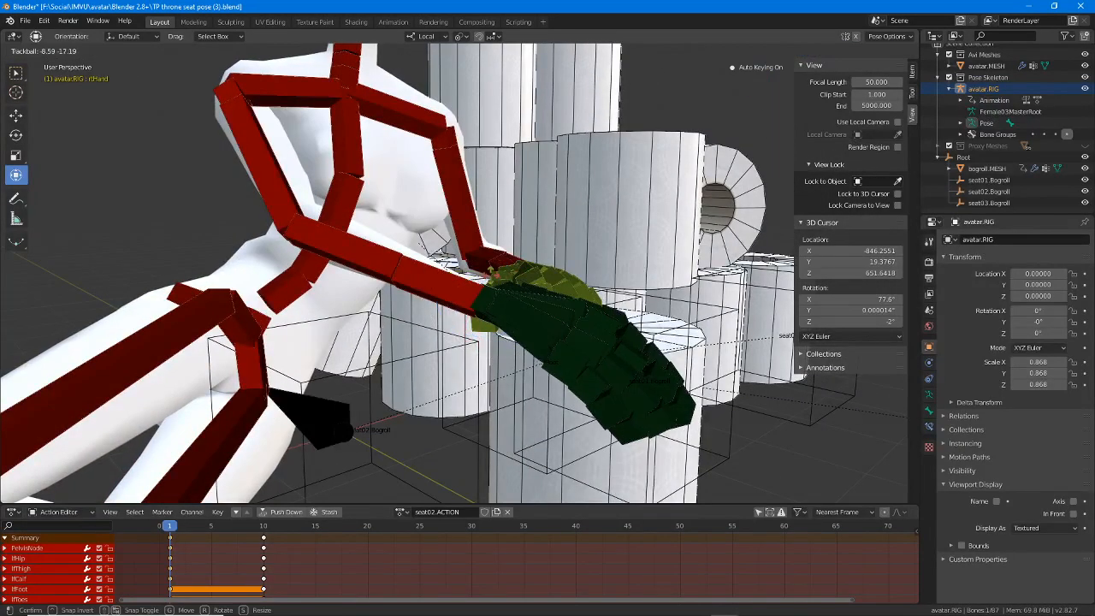
click(480, 302)
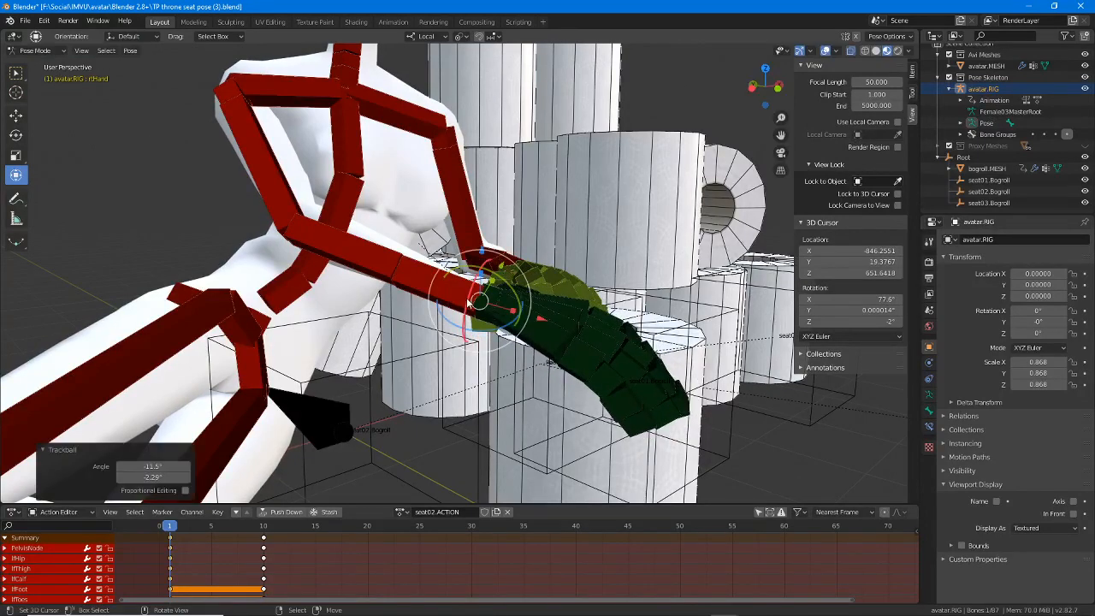
key(r)
key(x)
click(470, 304)
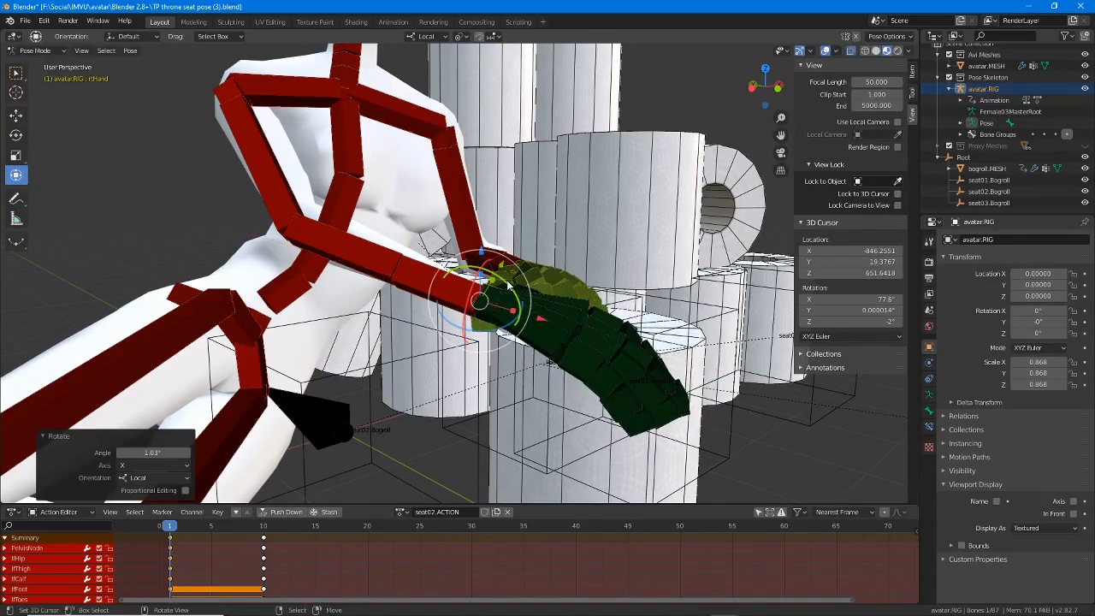
key(r)
key(y)
drag(500, 280, 505, 281)
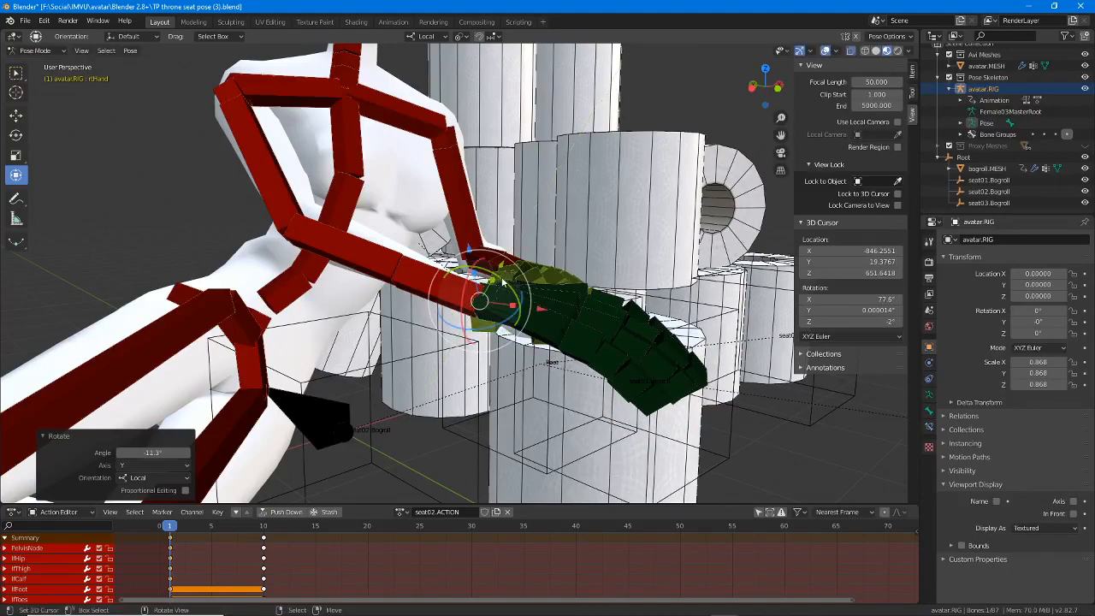
mouse_move(505, 282)
middle_down()
mouse_move(452, 282)
mouse_move(474, 288)
mouse_move(461, 293)
mouse_move(506, 272)
middle_up()
- Rotate the rtElbow bone 5.71° around local Z and about 4.23° around local Y
click(321, 275)
middle_drag(293, 263, 282, 289)
drag(282, 292, 285, 289)
middle_drag(286, 309, 339, 193)
drag(338, 193, 344, 189)
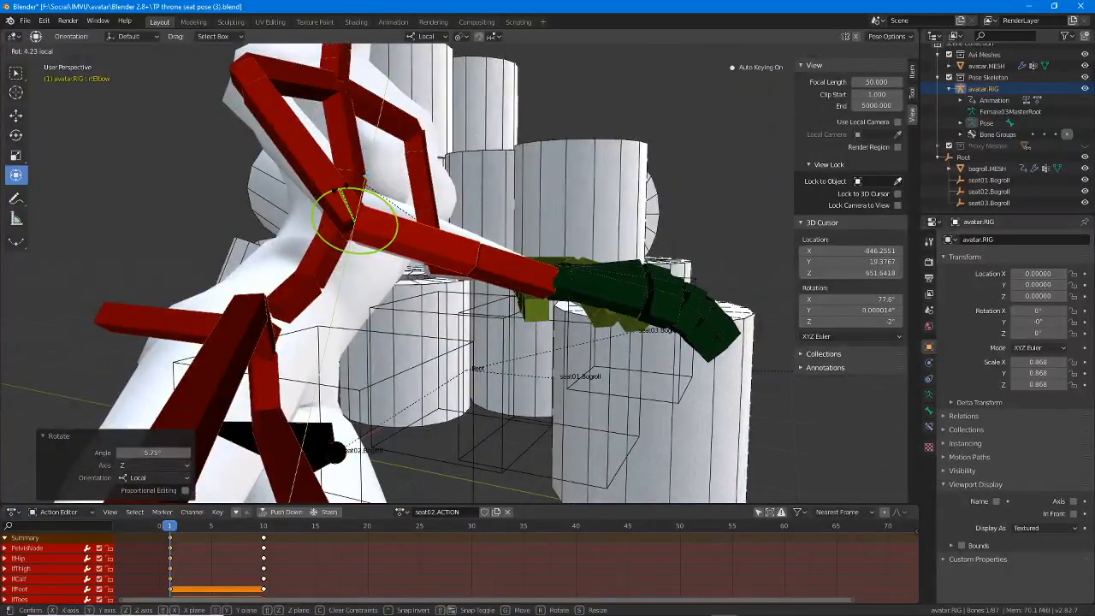
click(344, 190)
middle_drag(344, 190, 444, 258)
- Rotate the Neck01 bone to turn the head toward the avatar's left, ending with -4.58° and -1.15° in trackball mode
click(387, 170)
scroll(444, 258, up, 5)
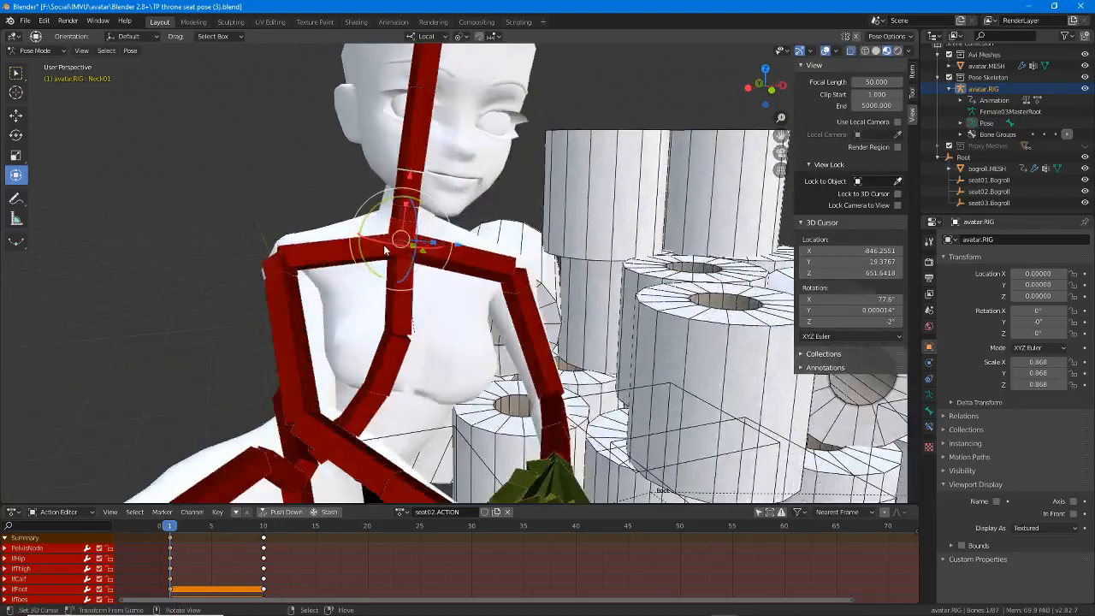
key(r)
drag(435, 245, 427, 213)
click(427, 214)
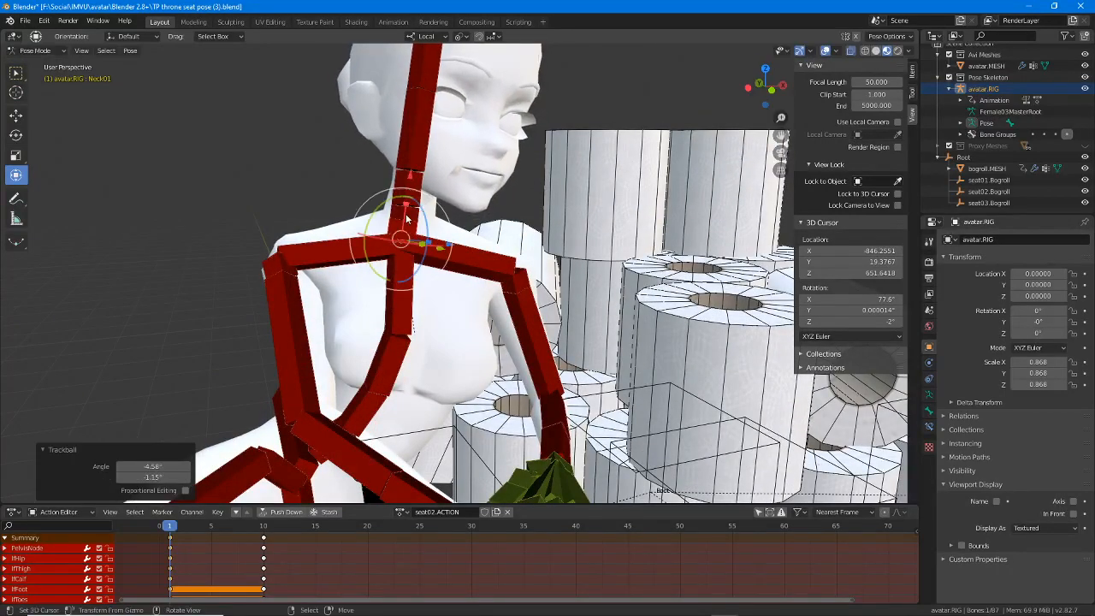
- Rotate the Neck02 bone and tilt the Neck03 bone around local Z to curve the neck
click(407, 220)
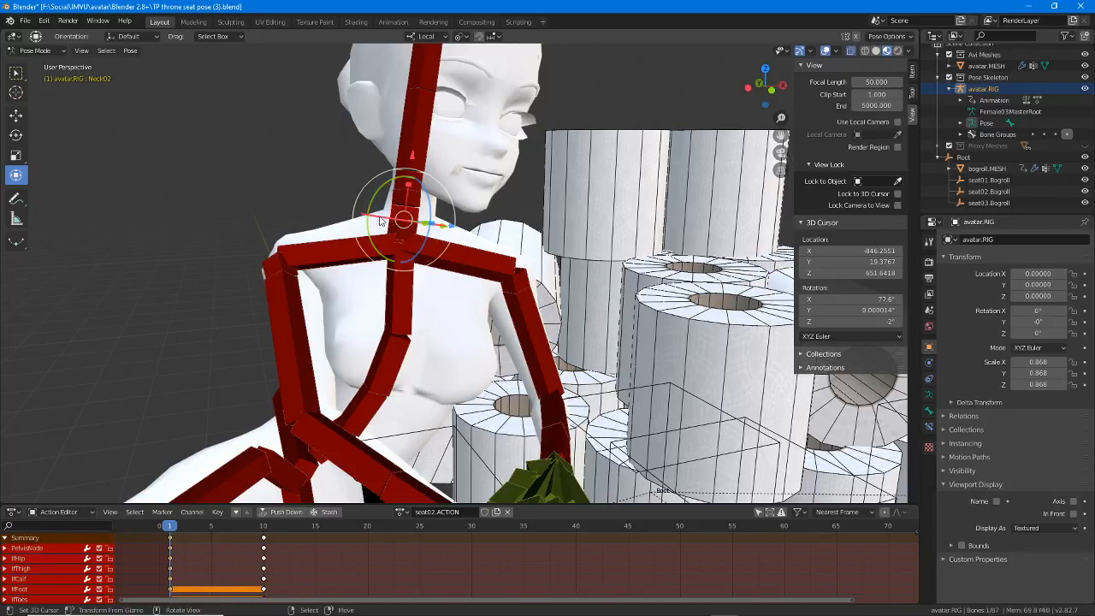
drag(381, 221, 431, 202)
middle_drag(431, 202, 401, 220)
click(406, 213)
drag(395, 226, 427, 208)
middle_drag(428, 208, 405, 215)
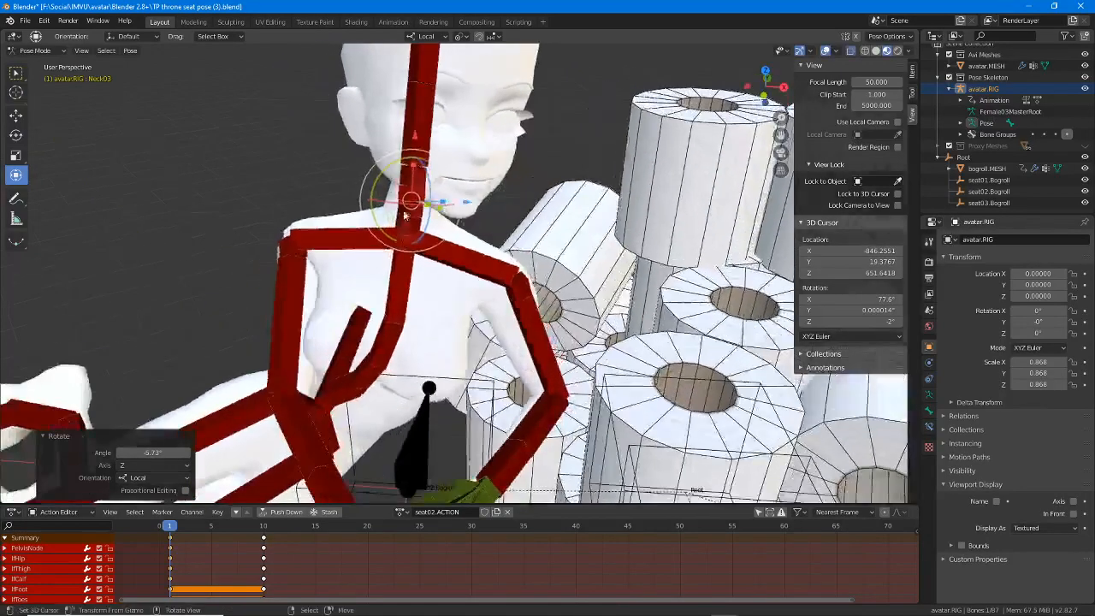
- Rotate the Head bone 15.1° around local X to turn the face
click(420, 171)
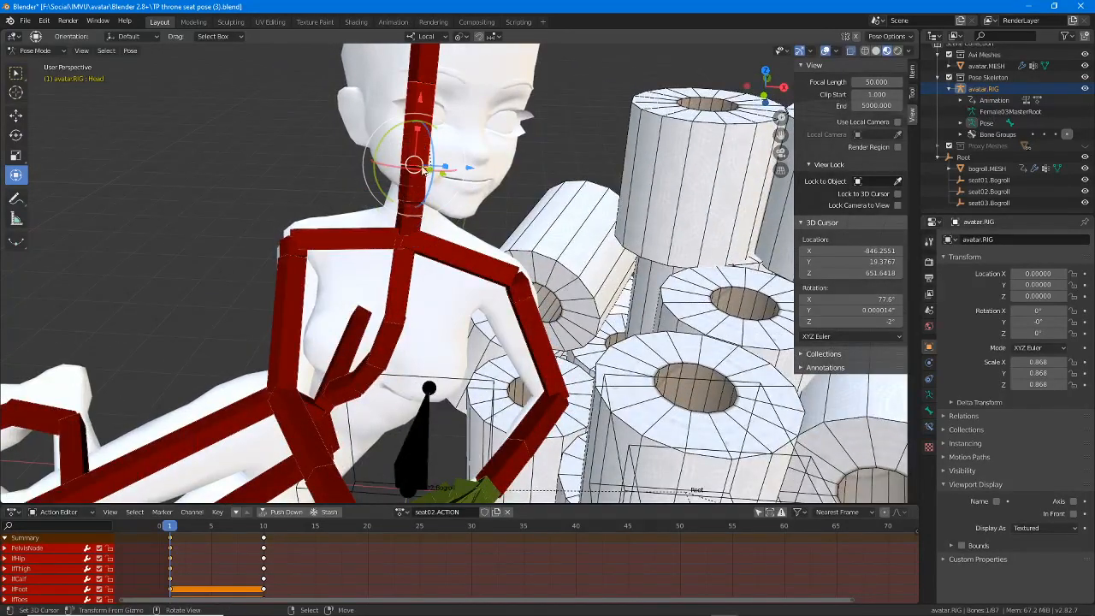
middle_drag(425, 168, 404, 178)
drag(404, 178, 396, 174)
scroll(454, 273, down, 3)
middle_drag(479, 318, 393, 246)
shift+middle_drag(349, 279, 431, 283)
scroll(431, 283, down, 2)
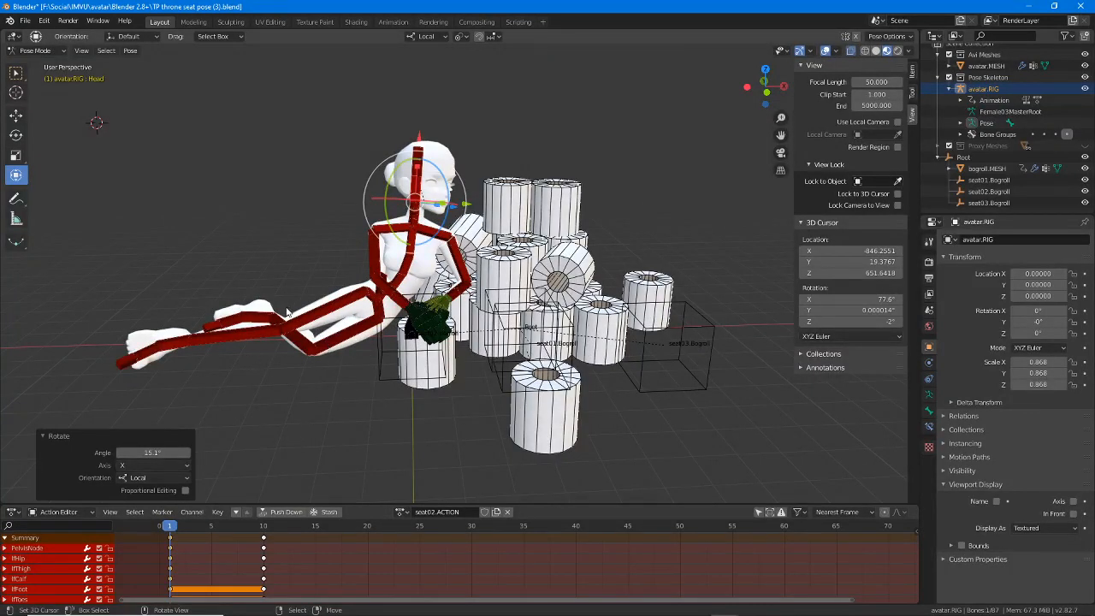
- Select all bones, copy the full pose at frame 1, and paste it at frame 5
key(i)
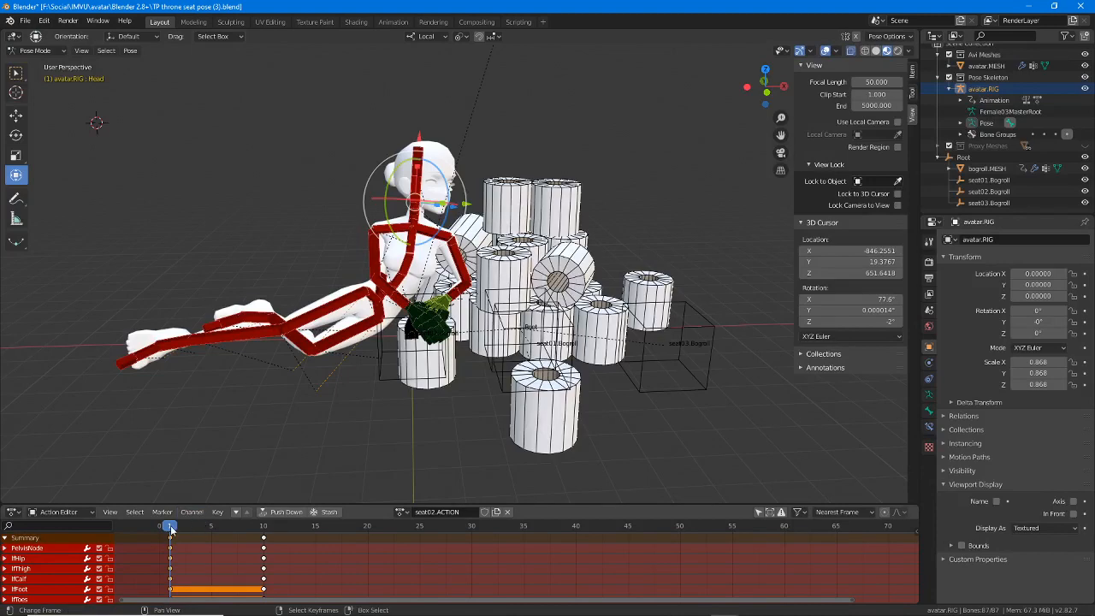
drag(185, 530, 212, 530)
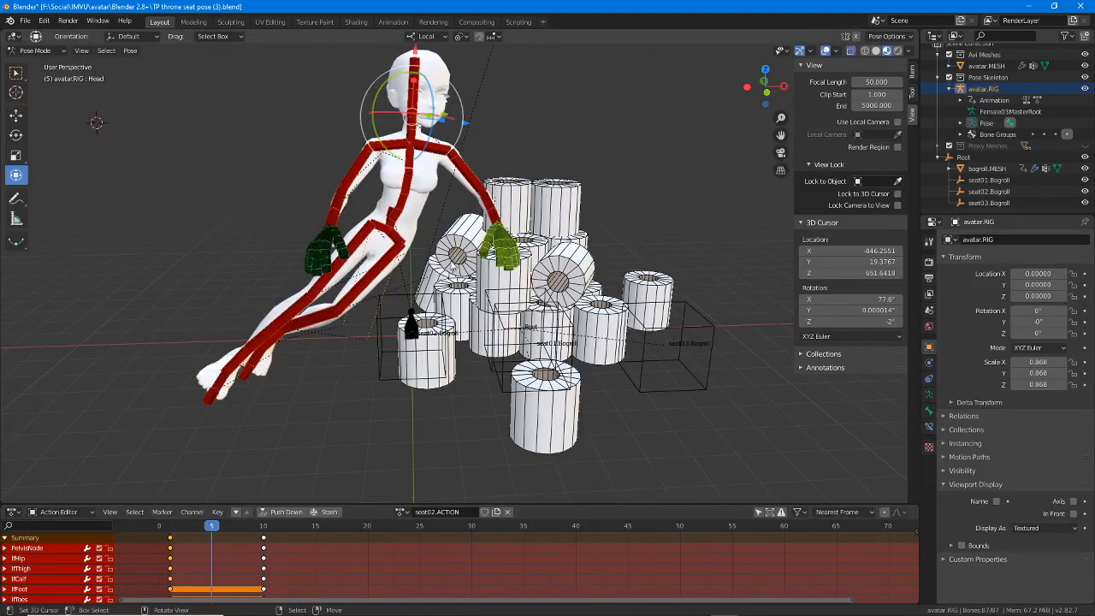
click(170, 540)
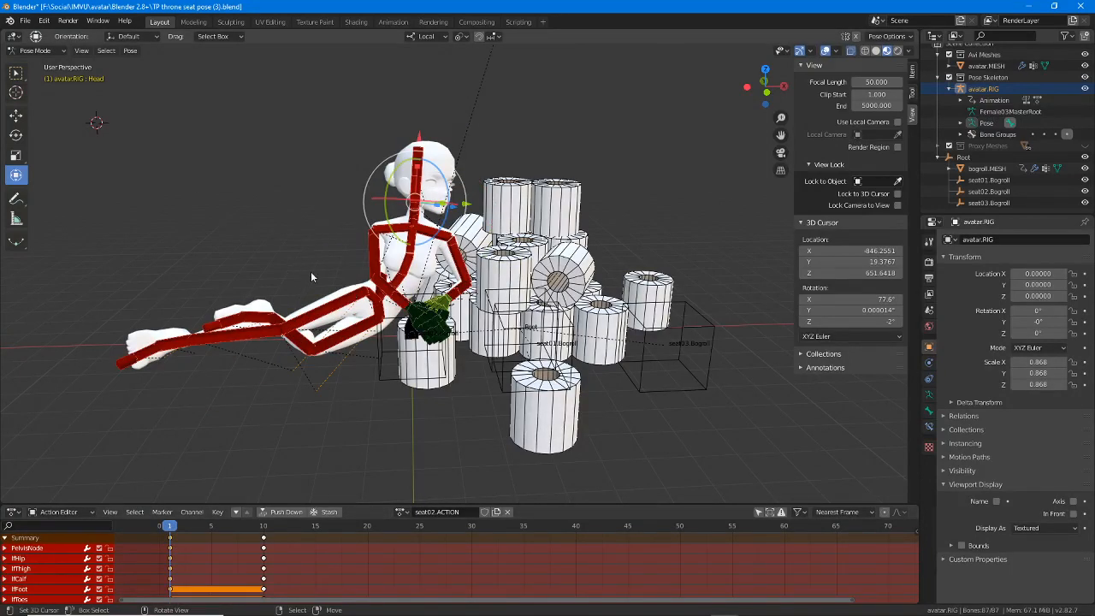
key(ctrl+c)
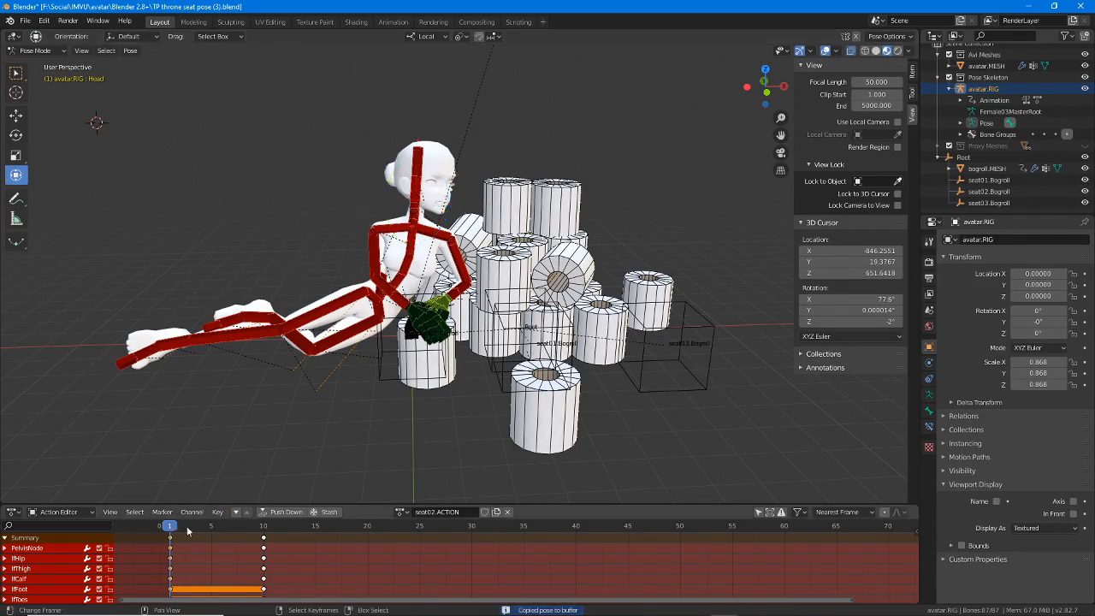
click(211, 526)
key(ctrl+v)
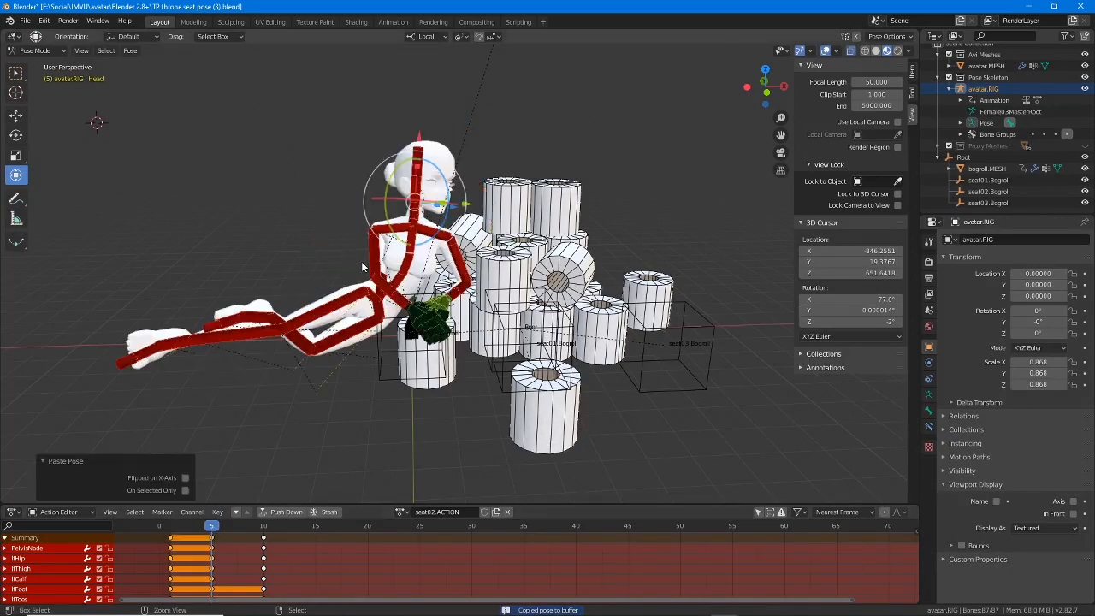
- Clear all transforms of the selected bones at frame 10 and return to frame 1
drag(223, 534, 263, 535)
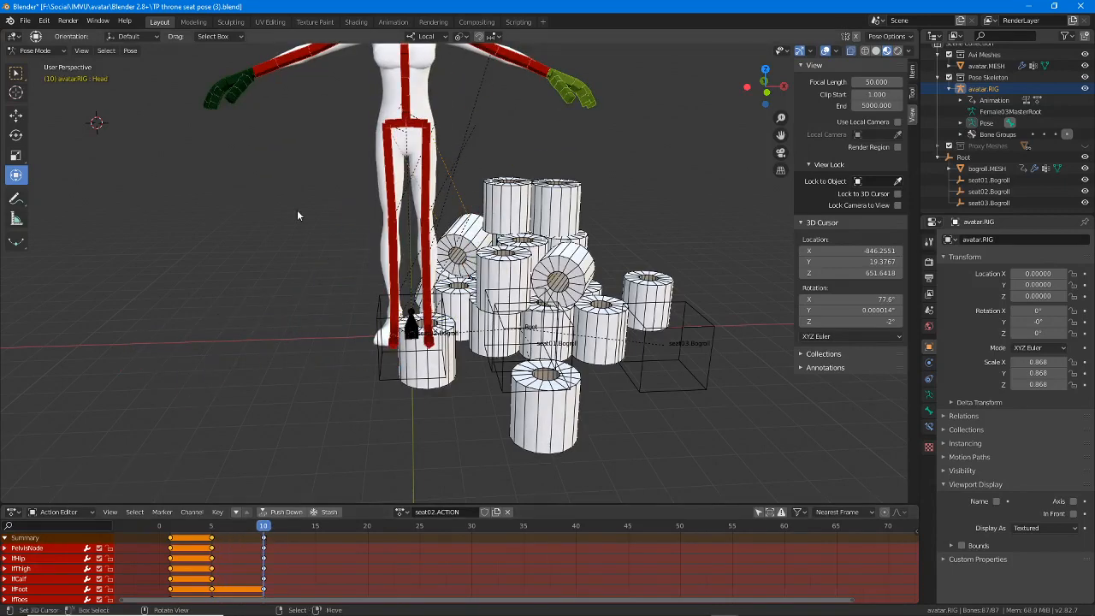
click(130, 51)
mouse_move(151, 74)
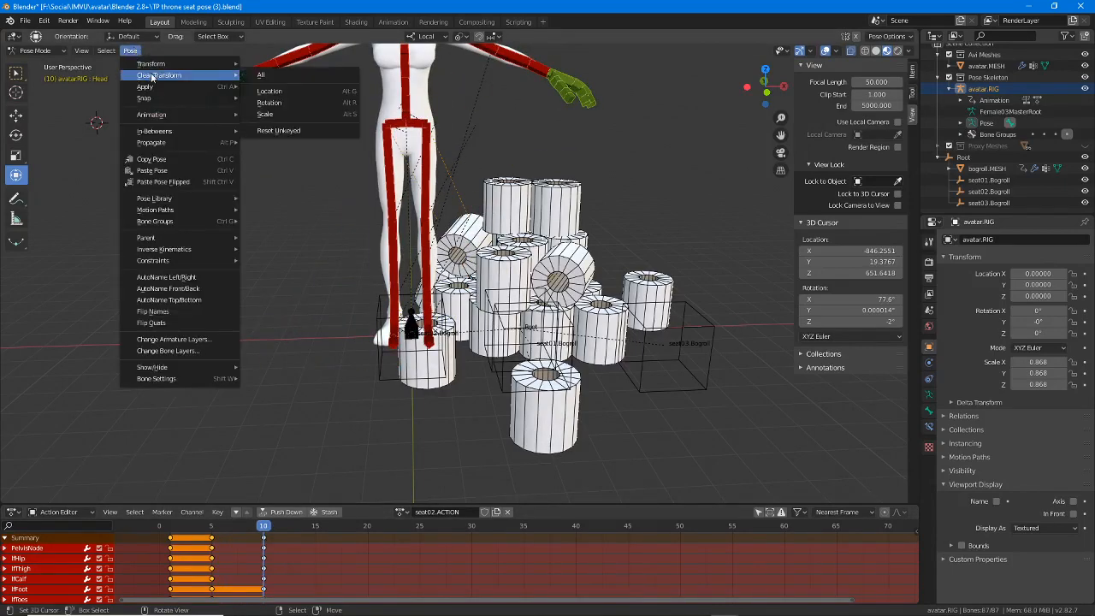
click(267, 75)
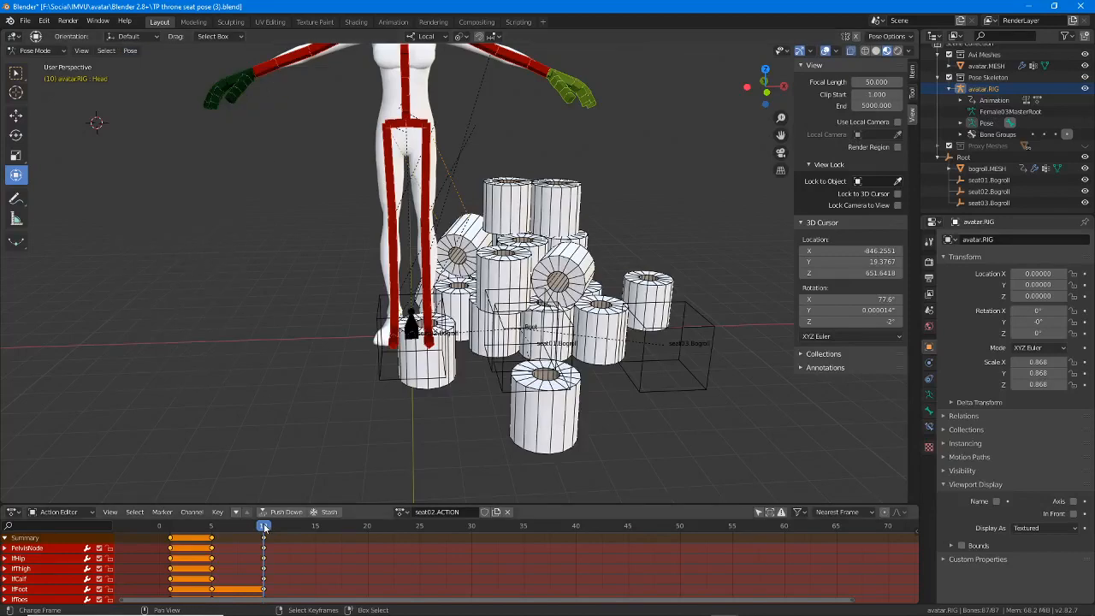
drag(264, 528, 171, 538)
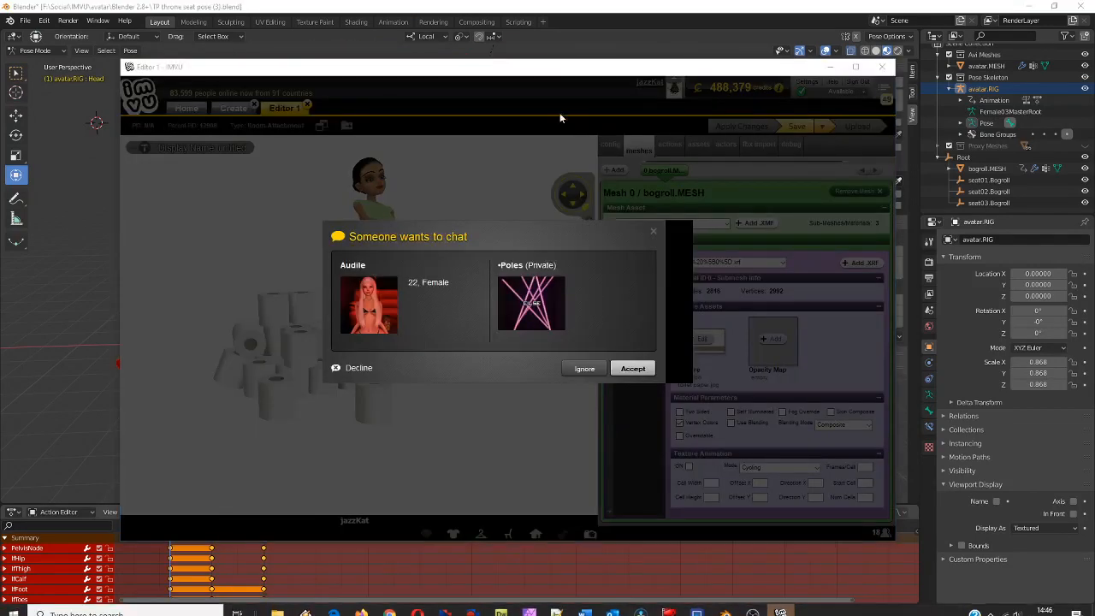
- Ignore the chat invitation in IMVU, move its window out of the way, and return to Blender
click(584, 368)
drag(590, 74, 0, 77)
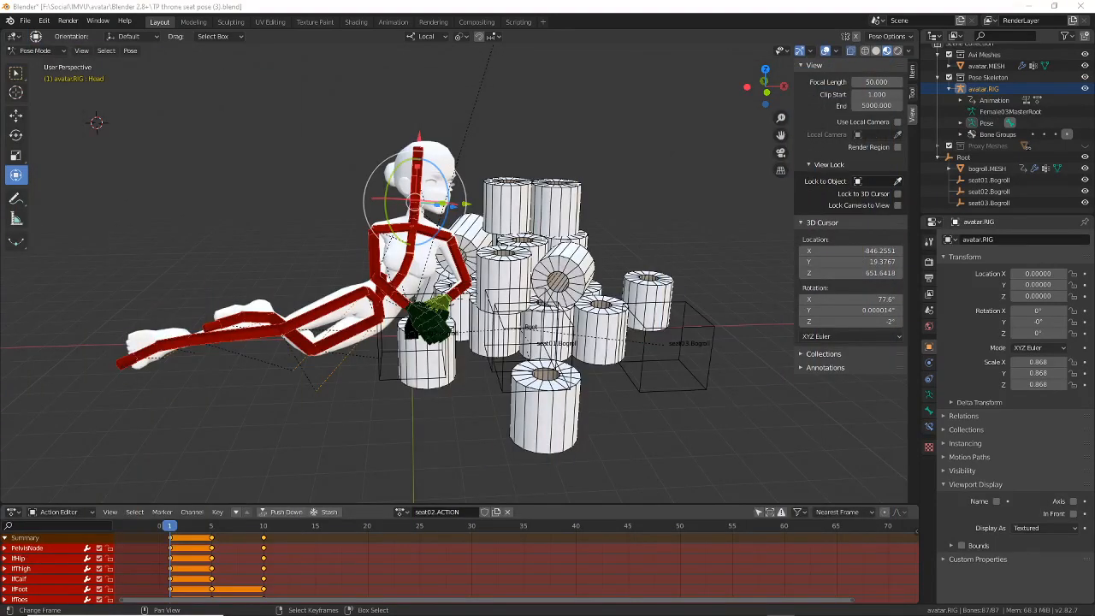
click(347, 9)
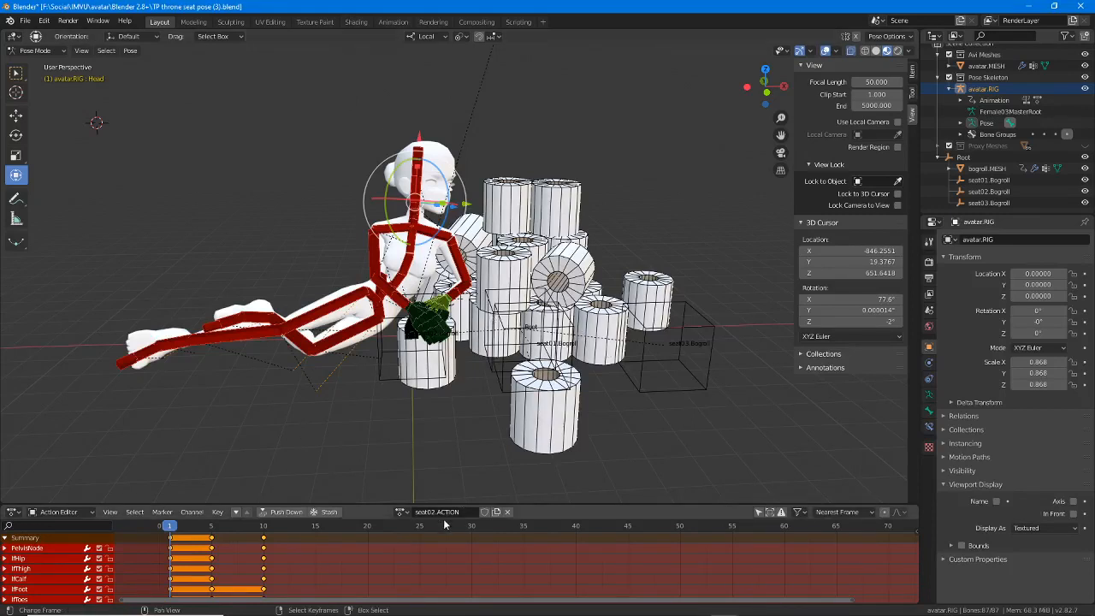
- Load seat03.ACTION on the avatar rig to inspect its pose against the seat node, and return to seat02.ACTION
click(401, 511)
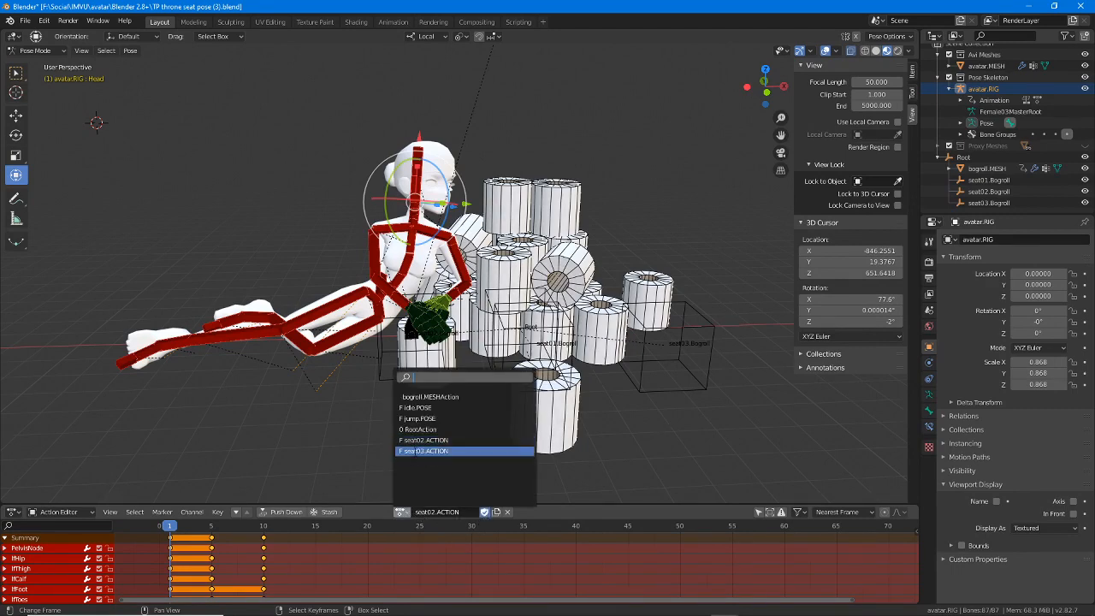
click(416, 451)
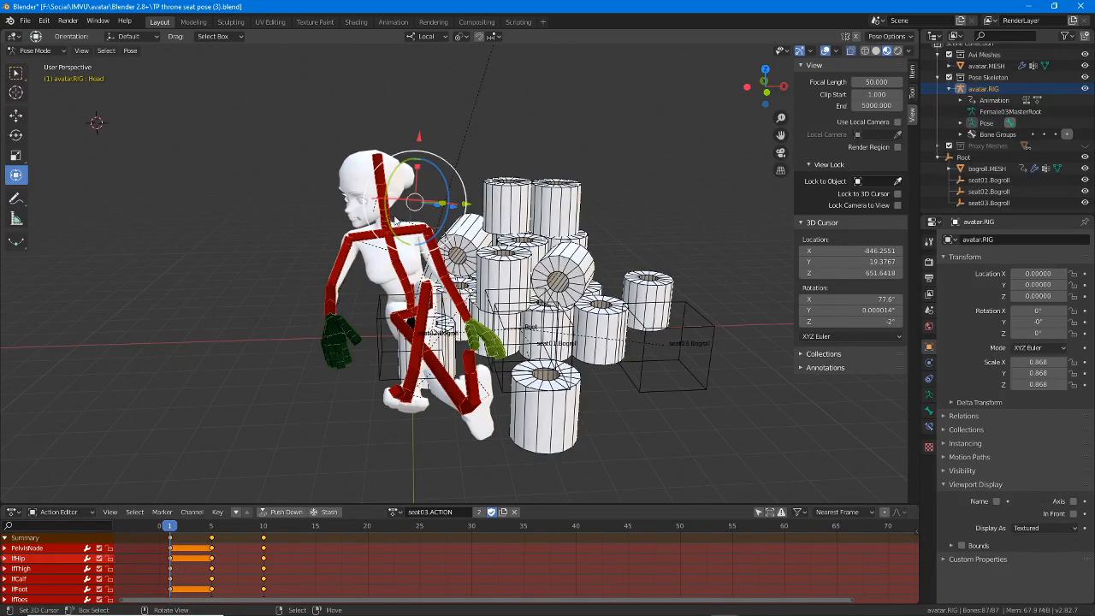
middle_drag(318, 379, 391, 347)
scroll(353, 370, up, 2)
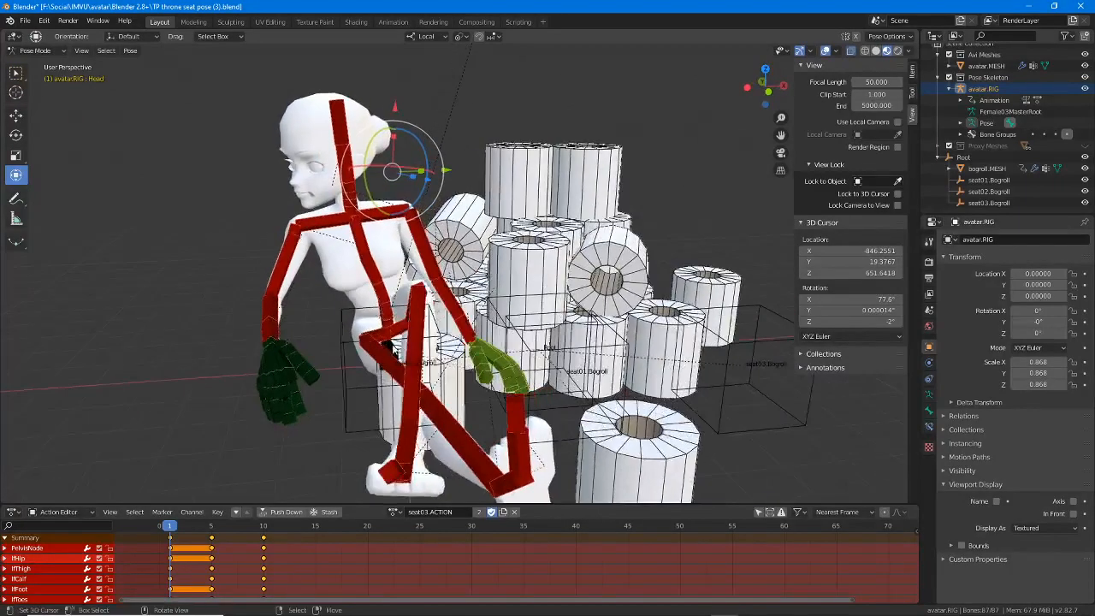
scroll(582, 362, down, 2)
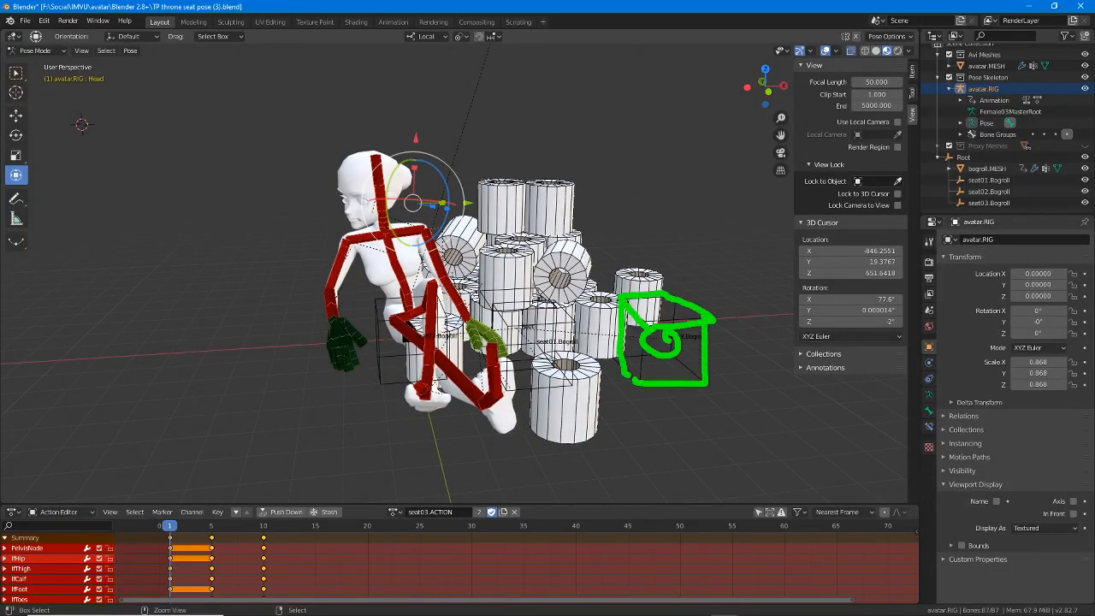
key(Escape)
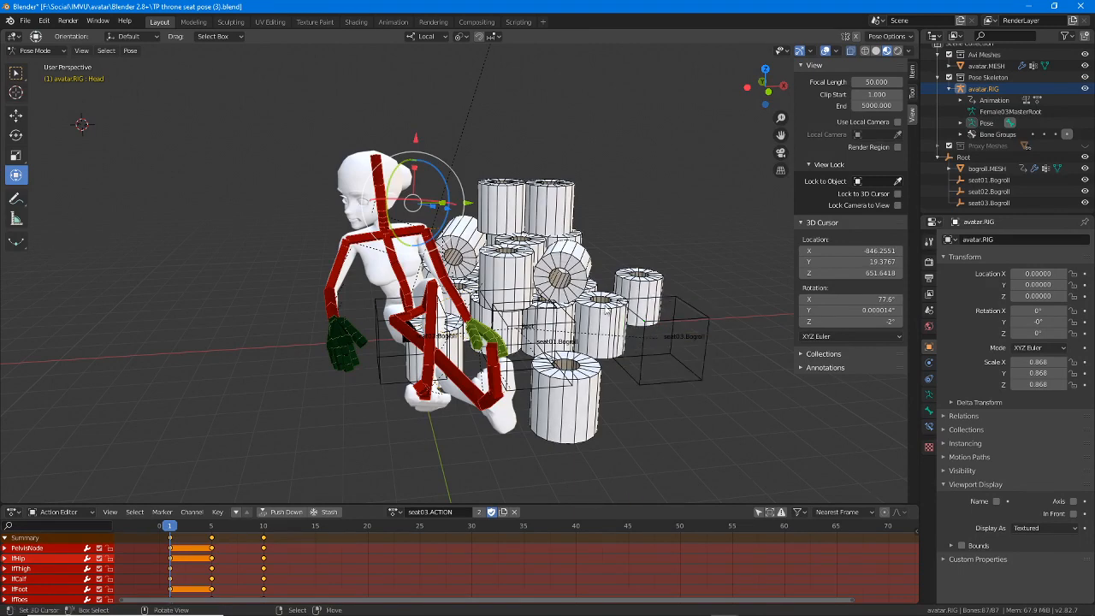
click(395, 511)
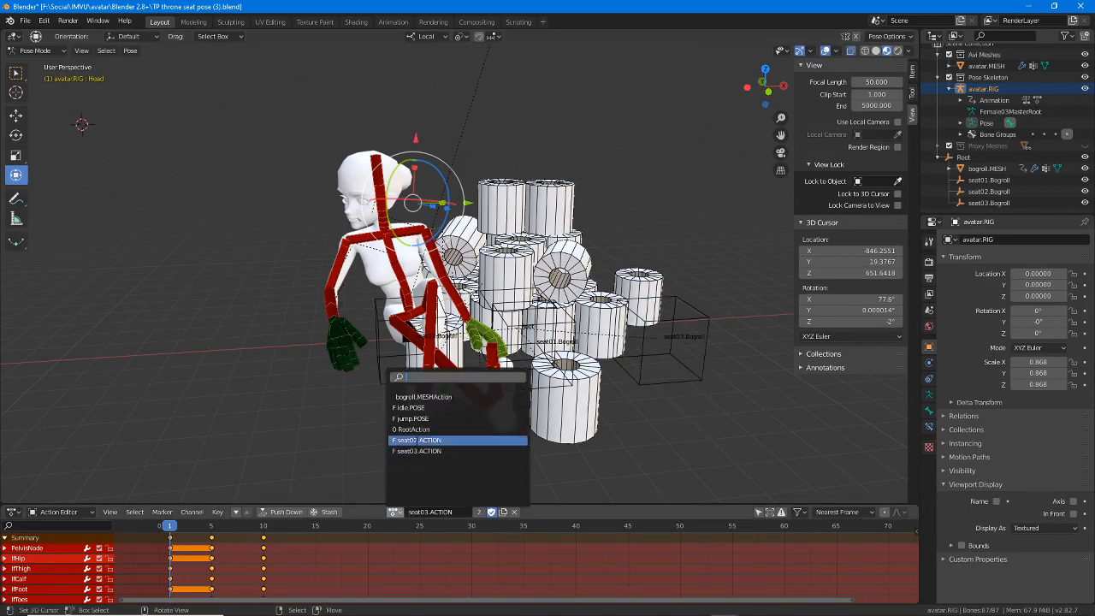
click(419, 439)
- Rotate the lfCalf bone 5.13° around local X and 2.18° around local Z, and the rtCalf bone -1.81° in view orientation
middle_drag(430, 365, 504, 346)
right_click(342, 361)
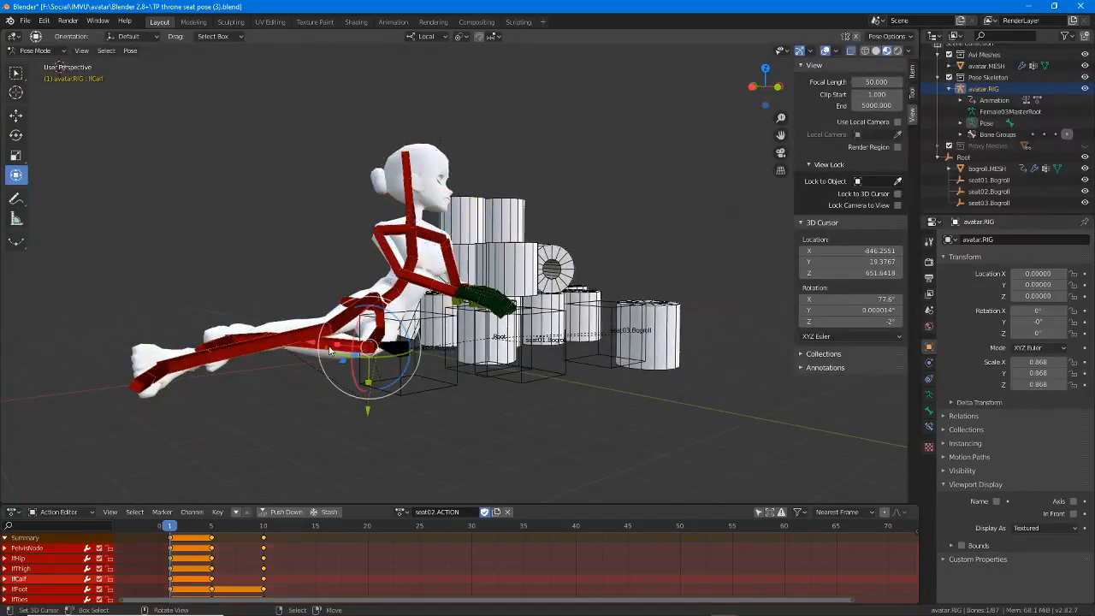
middle_drag(236, 359, 279, 340)
drag(255, 333, 262, 334)
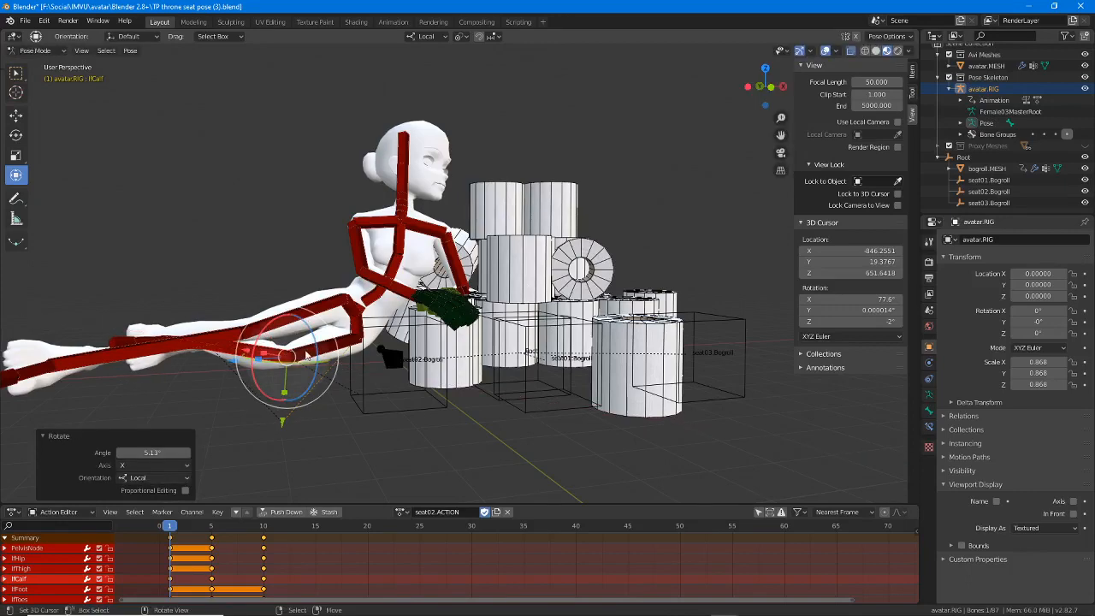
middle_drag(306, 346, 338, 330)
mouse_move(340, 329)
mouse_down()
mouse_move(275, 331)
mouse_move(340, 327)
mouse_up()
middle_drag(341, 327, 295, 339)
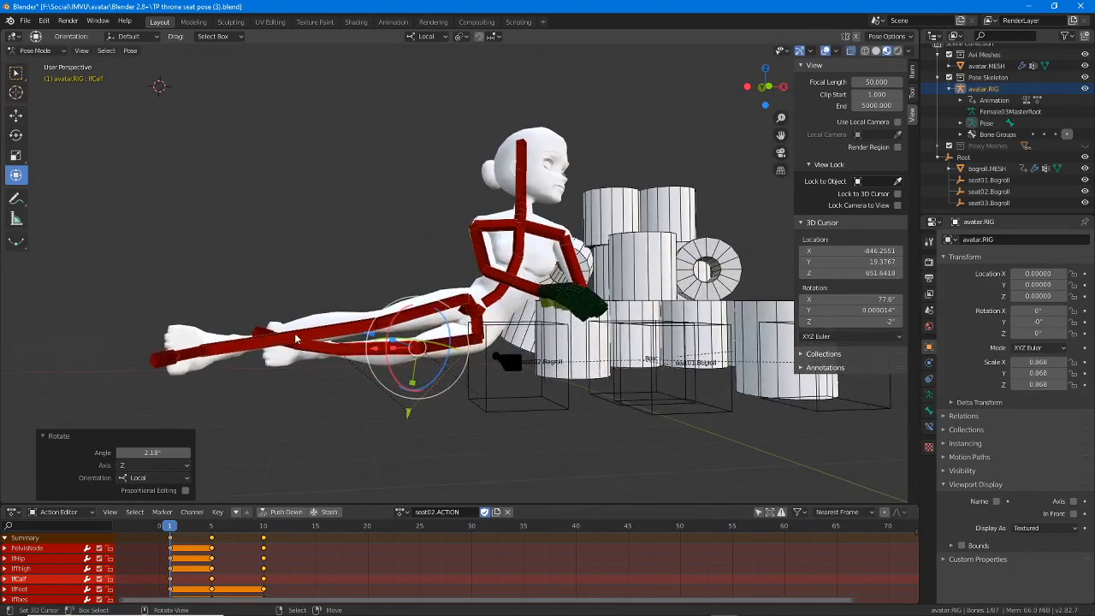
drag(342, 306, 406, 293)
middle_drag(406, 294, 389, 368)
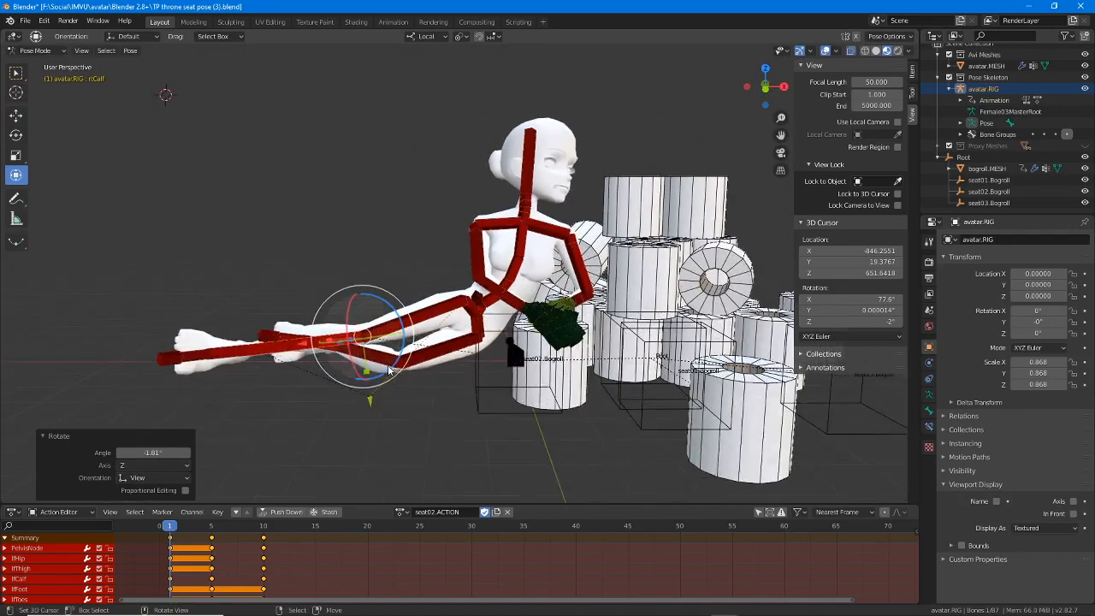
- Copy the full pose of all bones at frame 1 and paste it at frame 5
key(a)
key(ctrl+c)
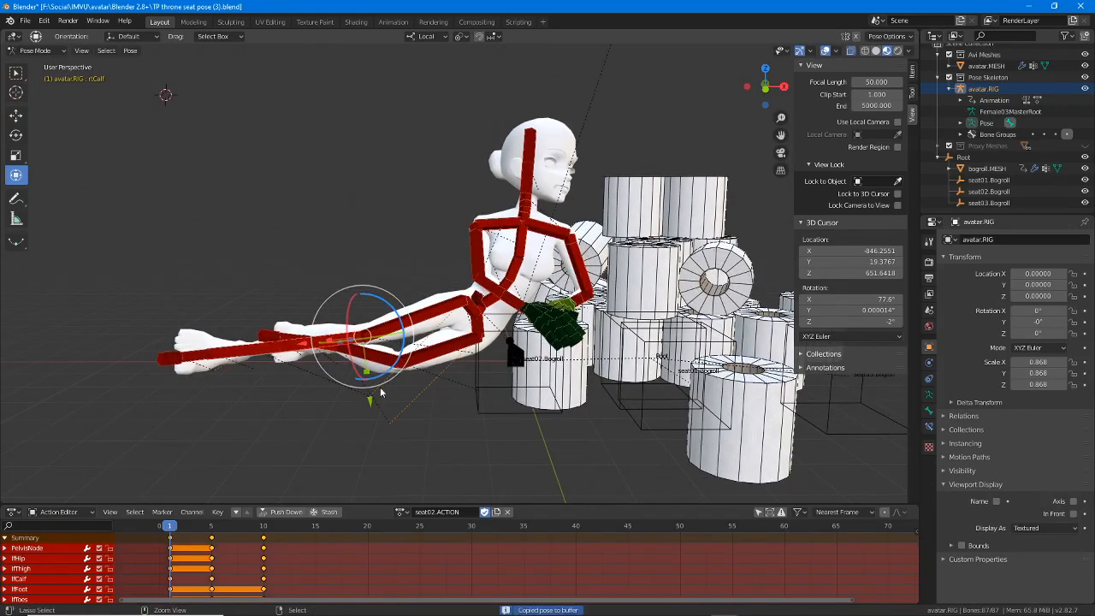
click(211, 525)
key(ctrl+v)
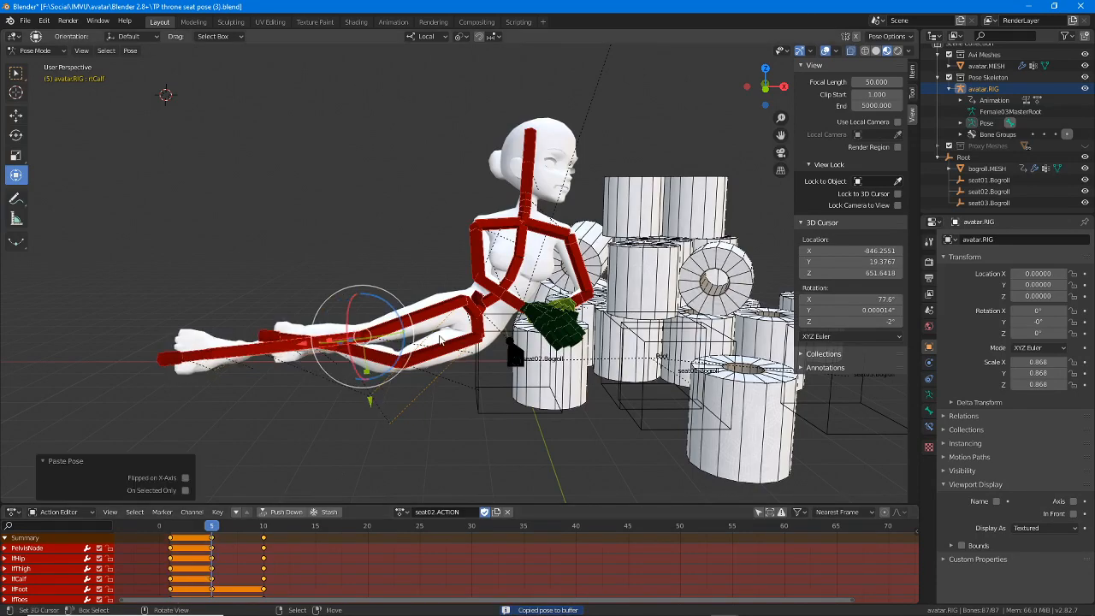
- Hide the viewport sidebar and save the project as a new file named TP throne seat pose (4).blend
mouse_move(409, 395)
middle_down()
mouse_move(465, 390)
mouse_move(425, 395)
middle_up()
scroll(425, 386, down, 4)
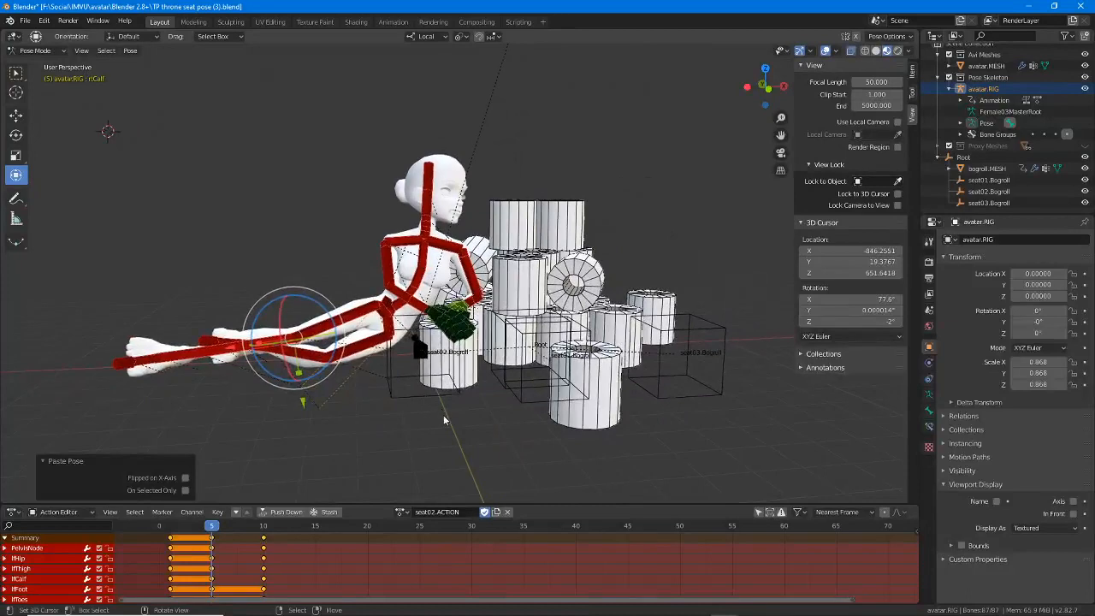
scroll(443, 415, up, 1)
key(n)
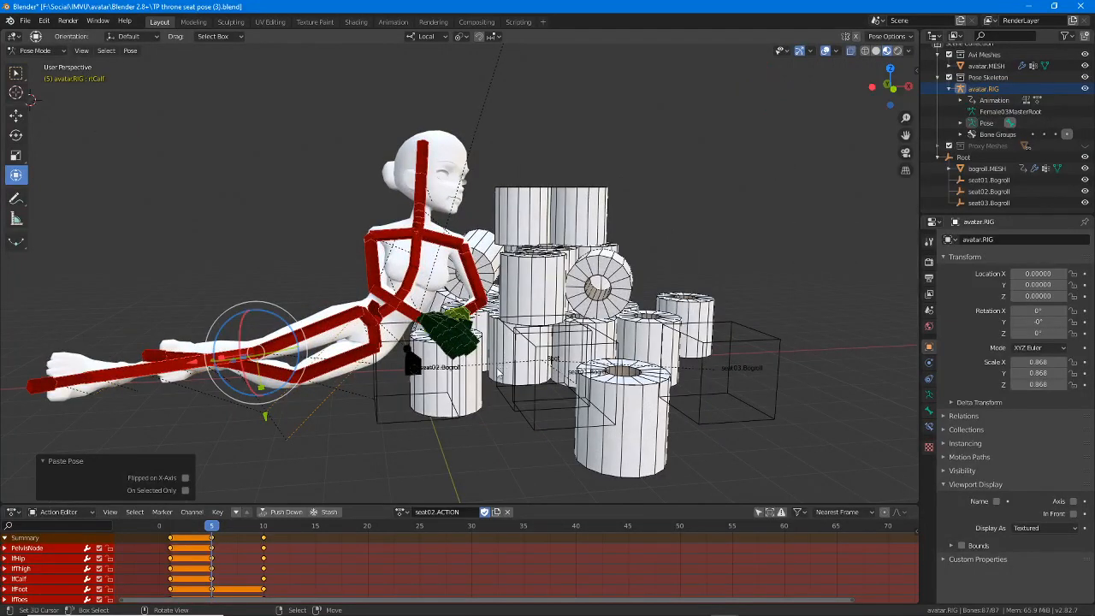
mouse_move(498, 374)
middle_down()
mouse_move(505, 391)
mouse_move(504, 377)
middle_up()
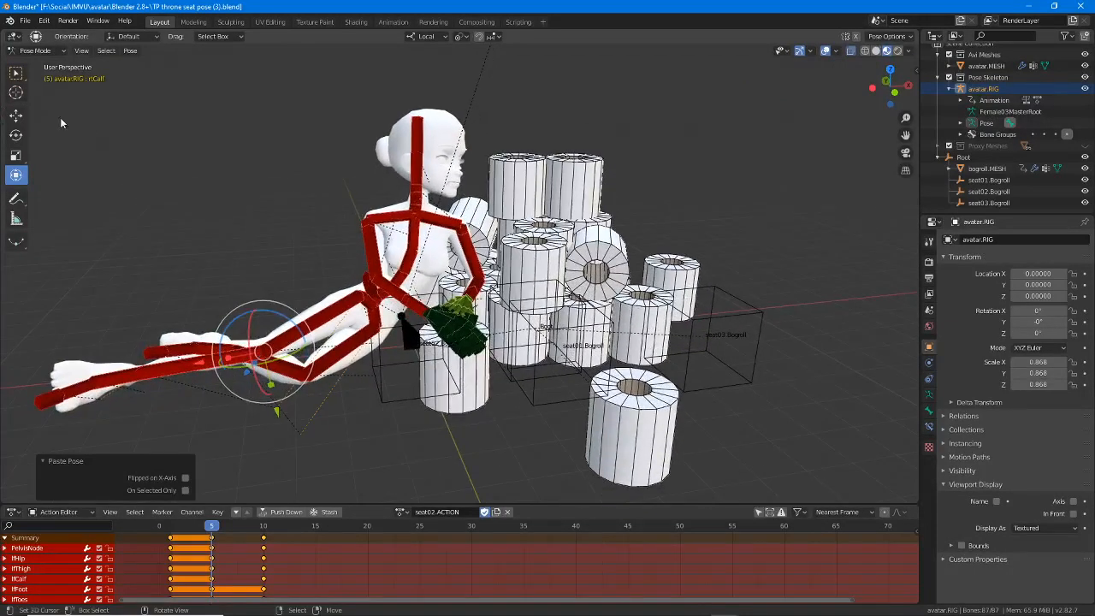
click(25, 20)
click(48, 108)
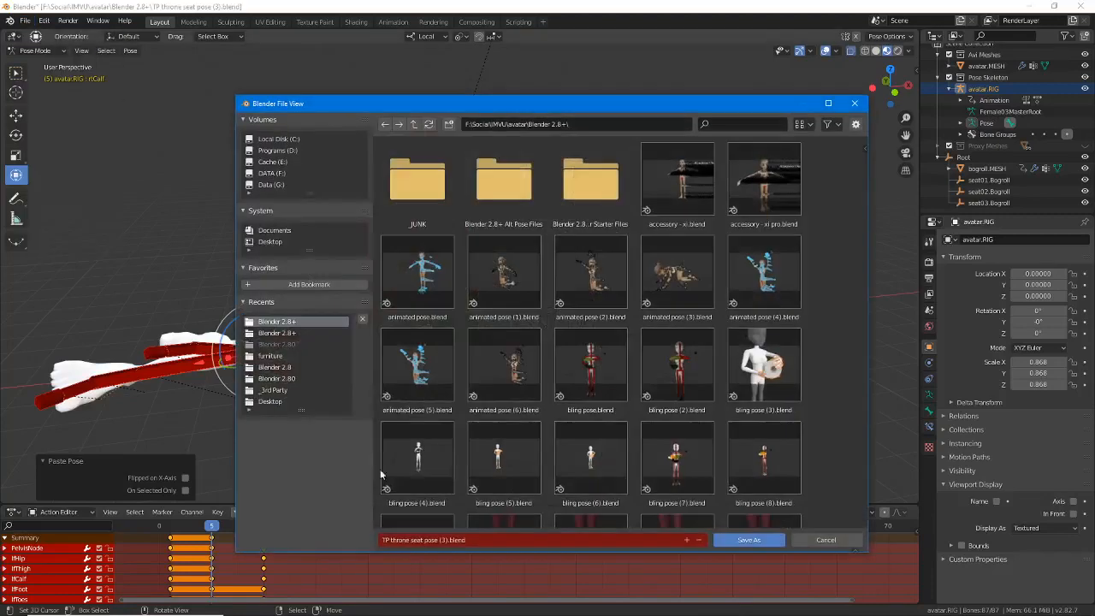
click(426, 540)
click(443, 540)
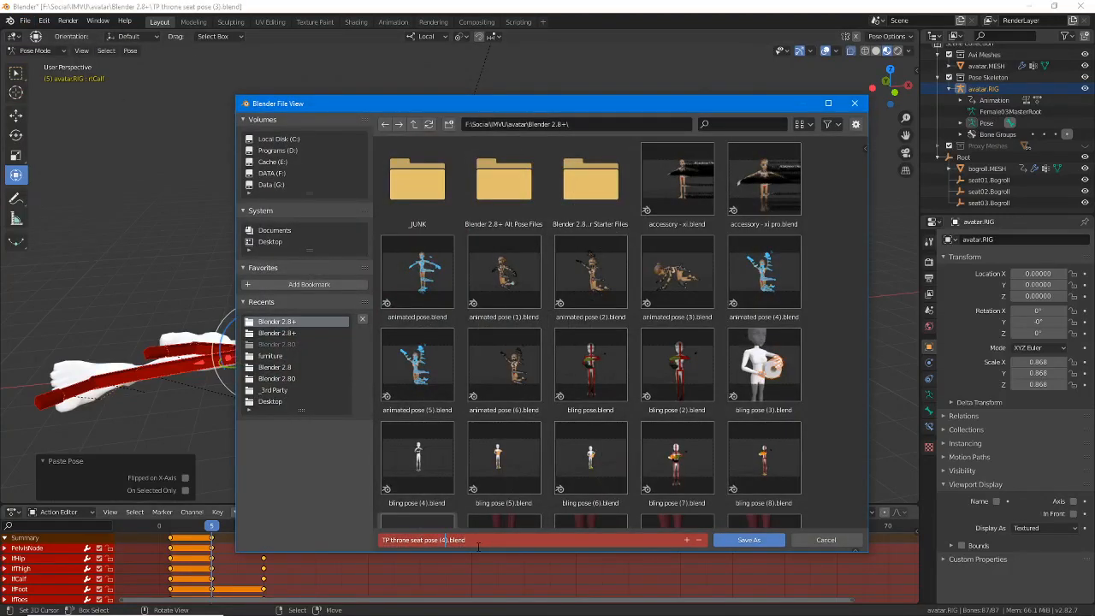
key(Return)
click(753, 543)
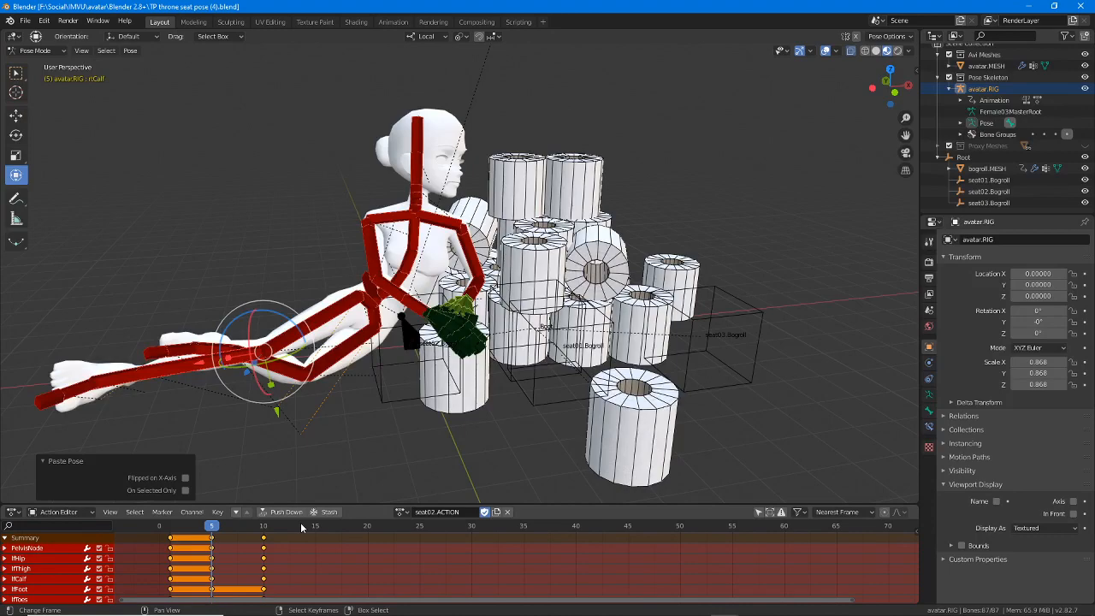
- Switch the avatar rig to Object Mode and return the timeline to frame 1
key(alt+Tab)
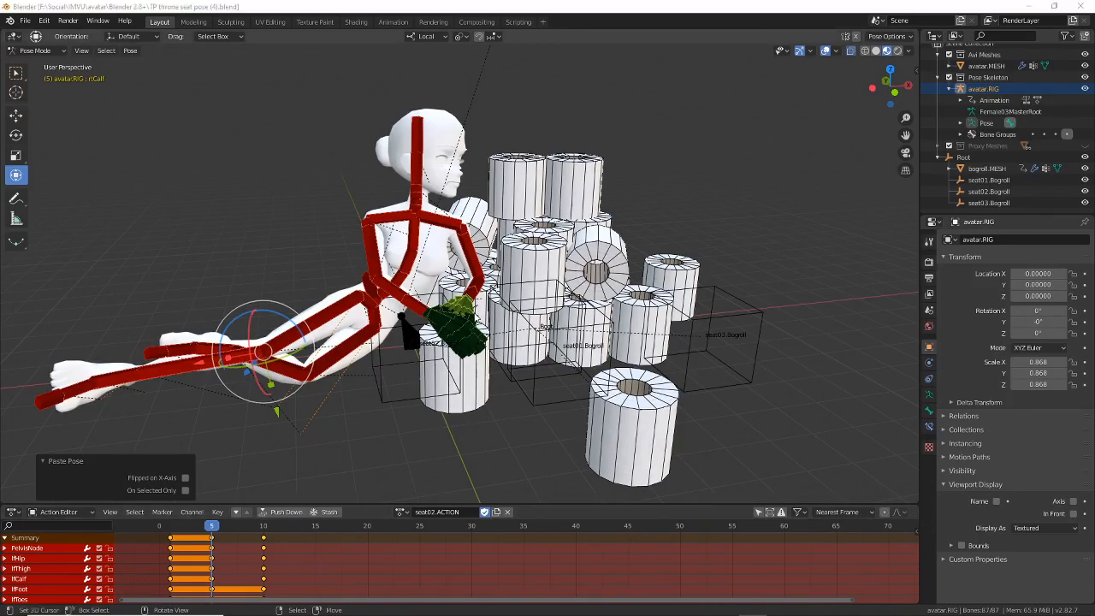
mouse_move(476, 317)
middle_down()
mouse_move(447, 317)
mouse_move(598, 312)
mouse_move(484, 318)
middle_up()
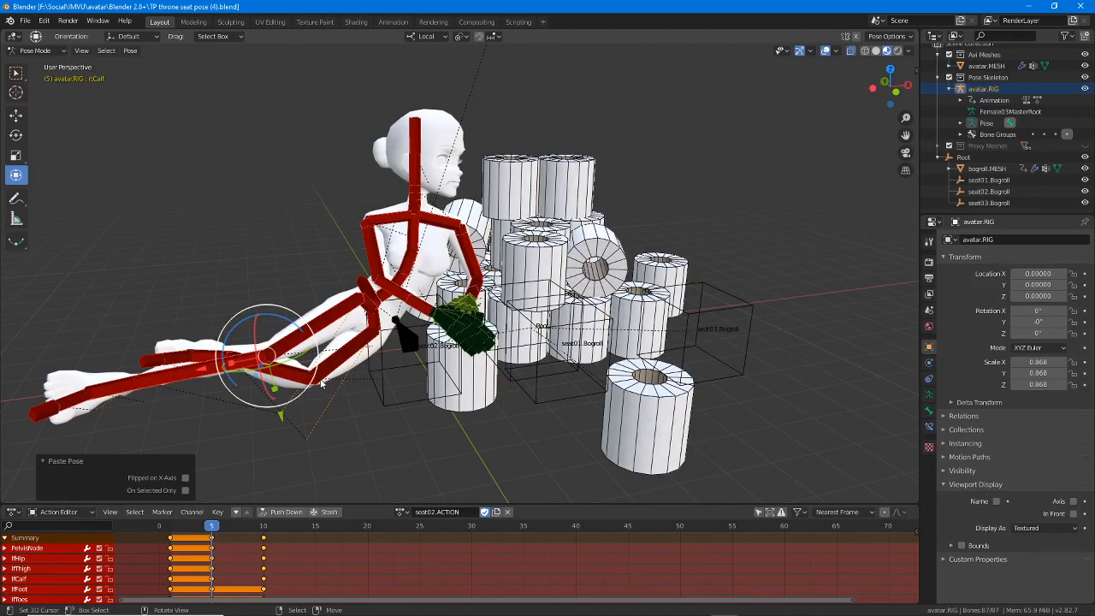
key(ctrl+Tab)
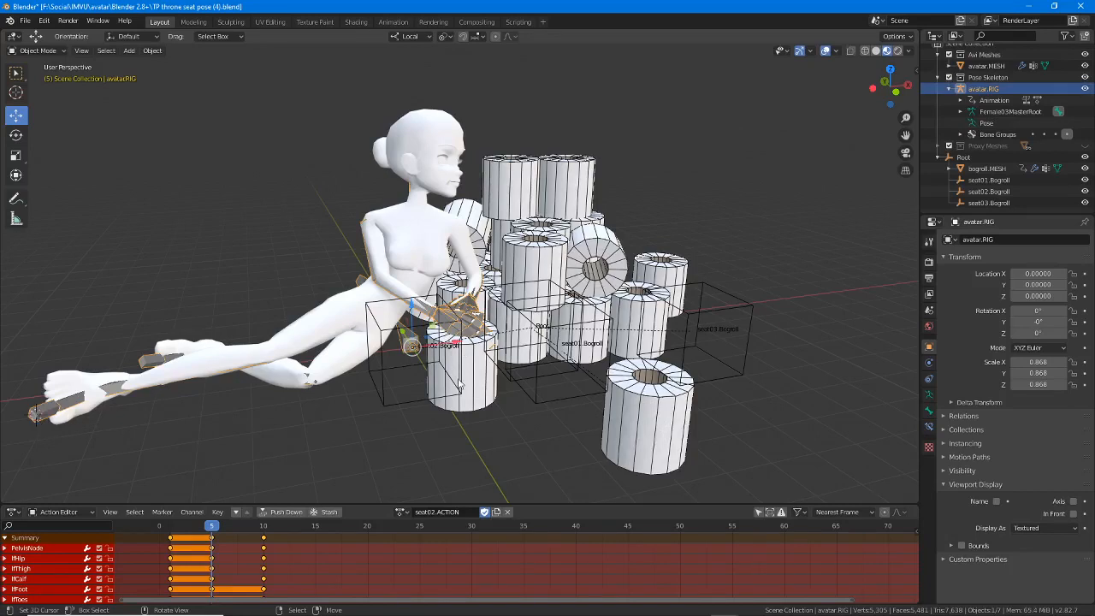
drag(214, 527, 170, 539)
- Set up an FBX export limited to selected objects, with Add Leaf Bones turned off in the armature options
click(25, 21)
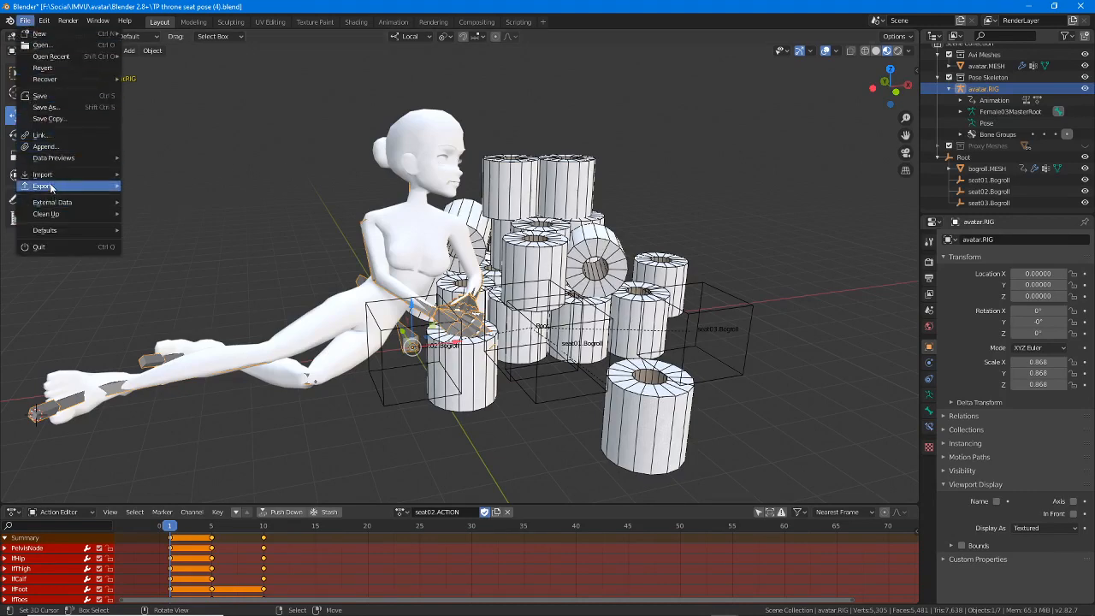
mouse_move(101, 188)
click(153, 251)
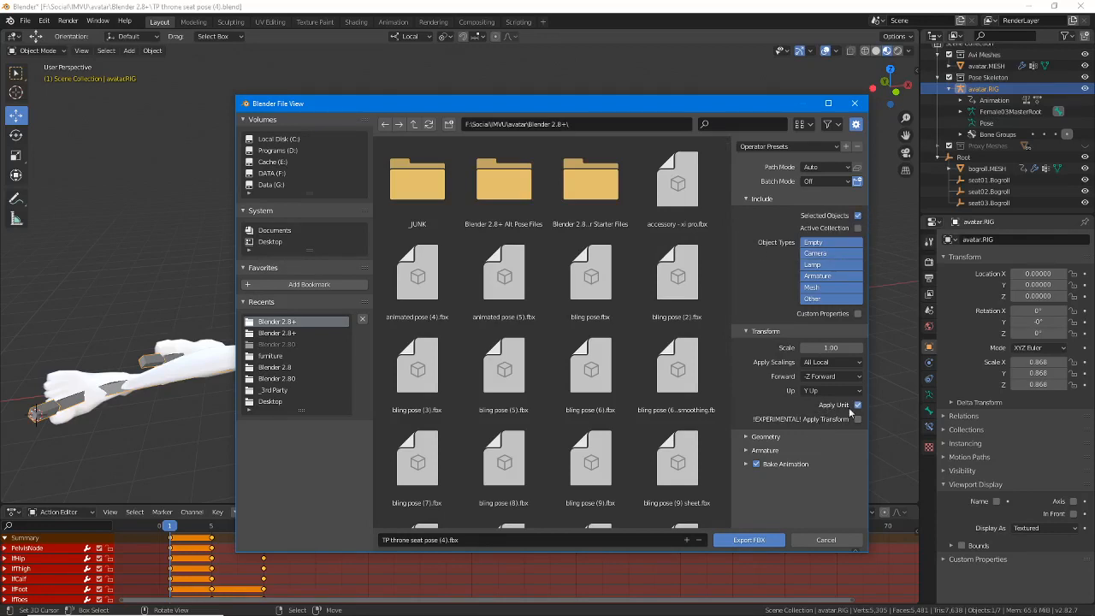
click(755, 439)
scroll(755, 443, down, 1)
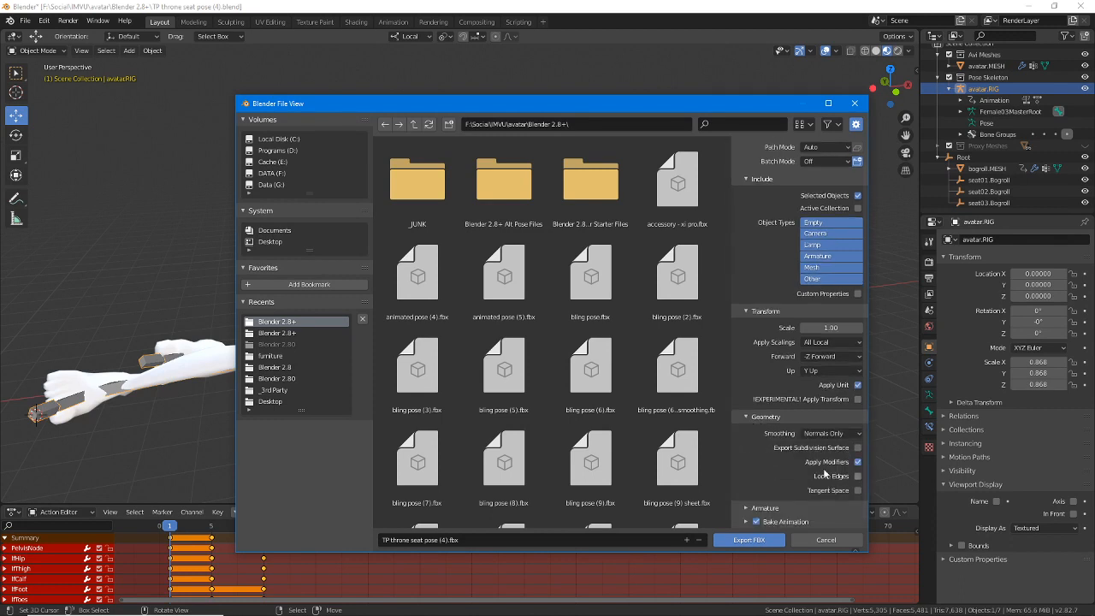
click(746, 508)
scroll(746, 510, down, 4)
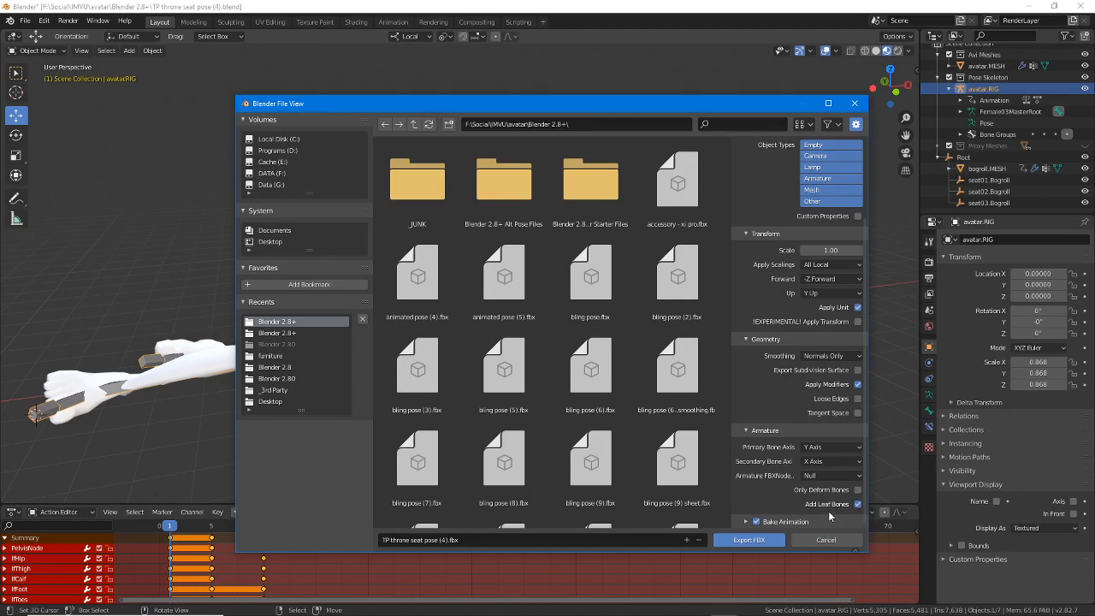
click(857, 504)
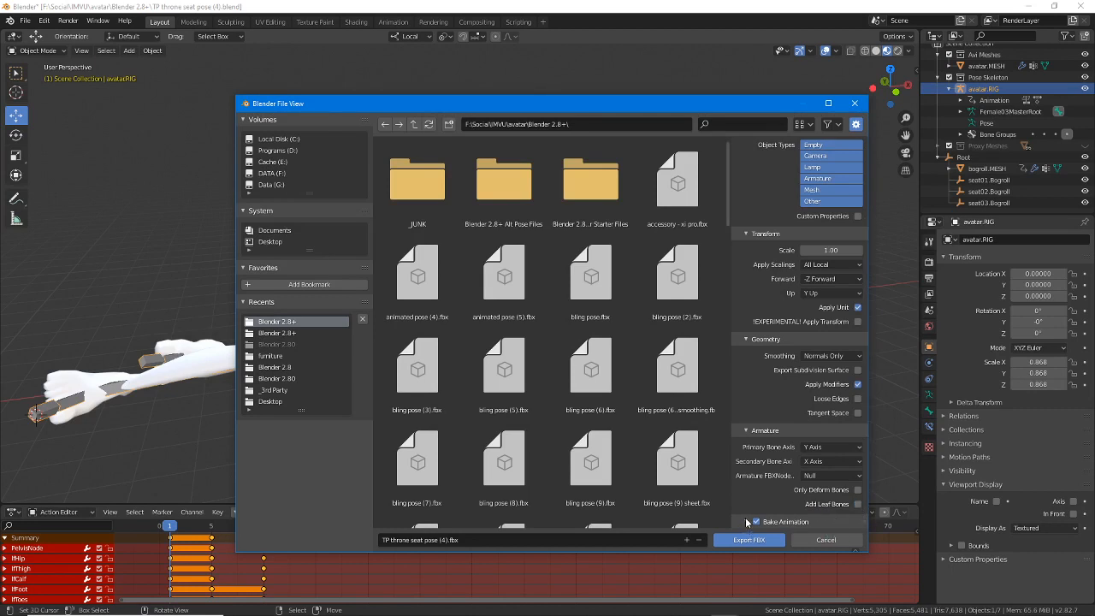
- Disable NLA Strips and Force Start/End Keying for the baked animation, and export the FBX as TP throne seat pose (4).fbx
scroll(746, 513, down, 4)
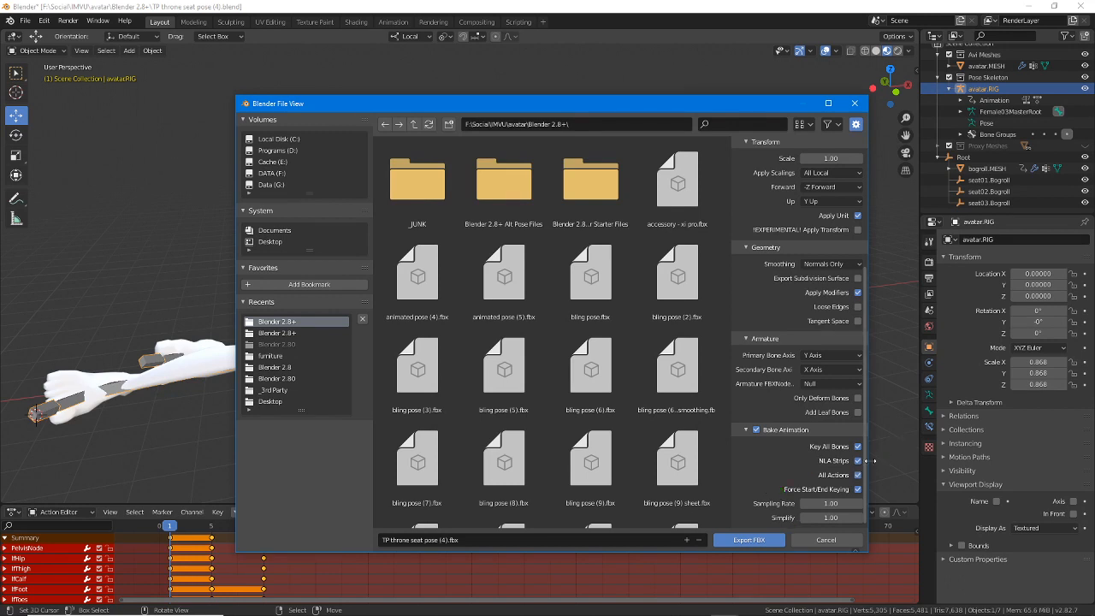
click(857, 460)
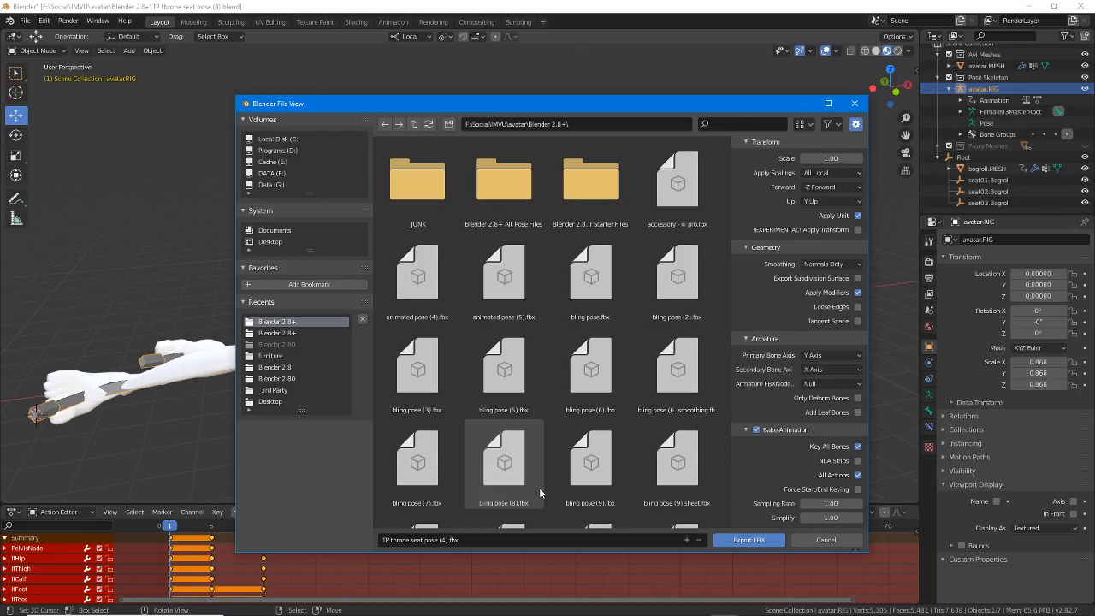
drag(567, 108, 655, 36)
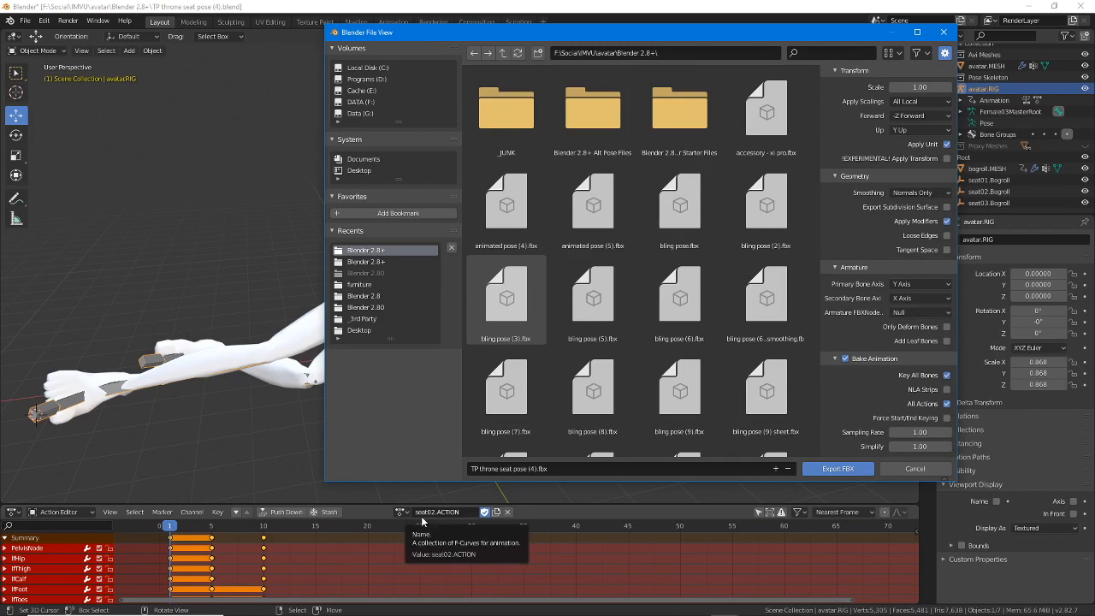
drag(484, 39, 406, 104)
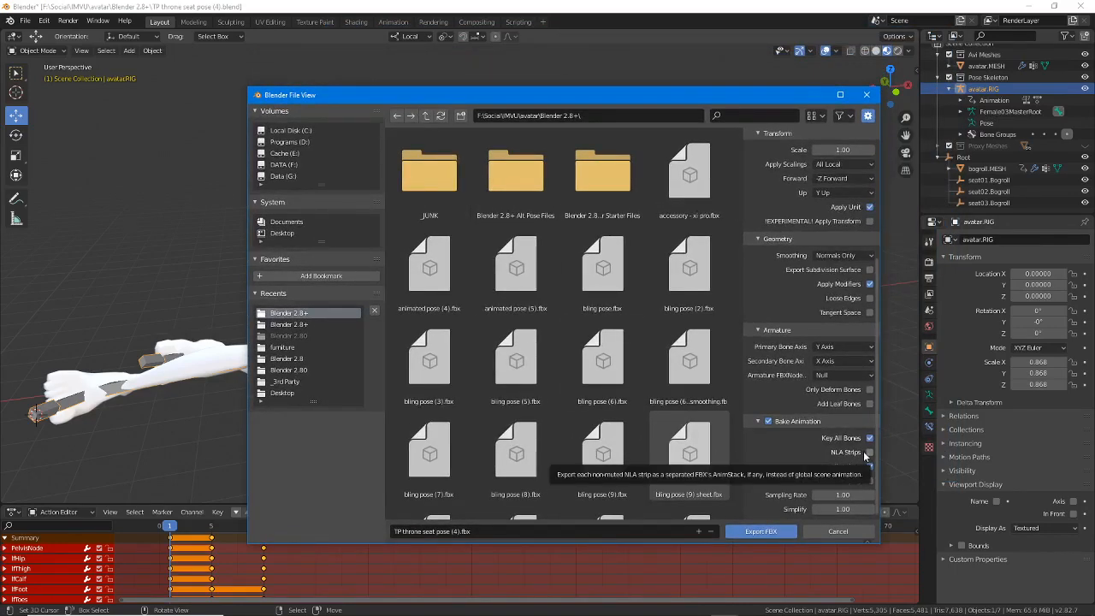
click(761, 532)
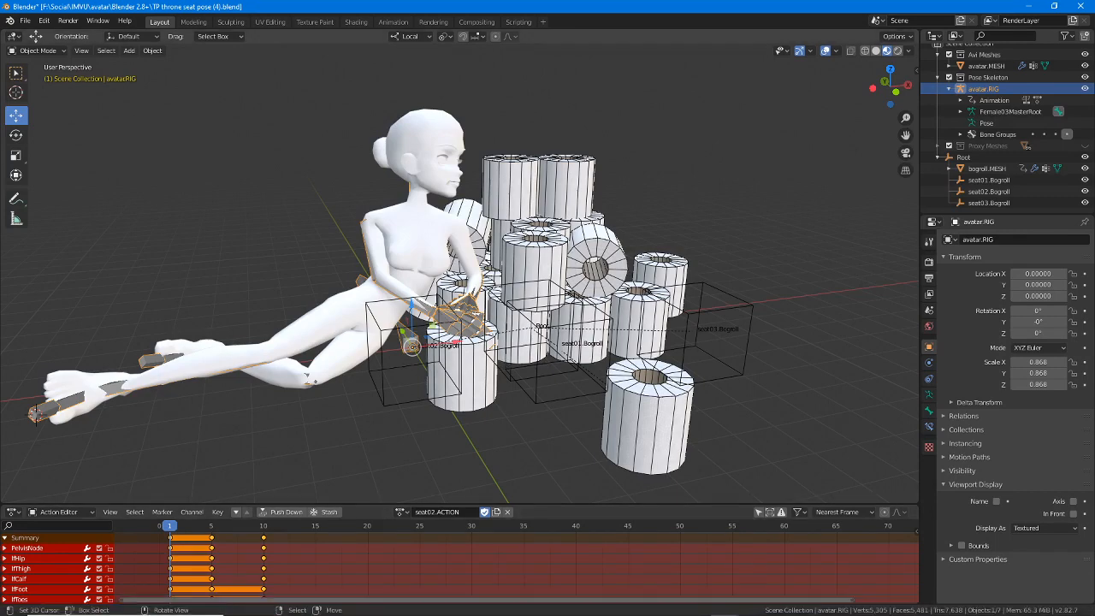
- Switch to the IMVU client and derive a new product from the Furniture base (12908)
drag(0, 90, 321, 86)
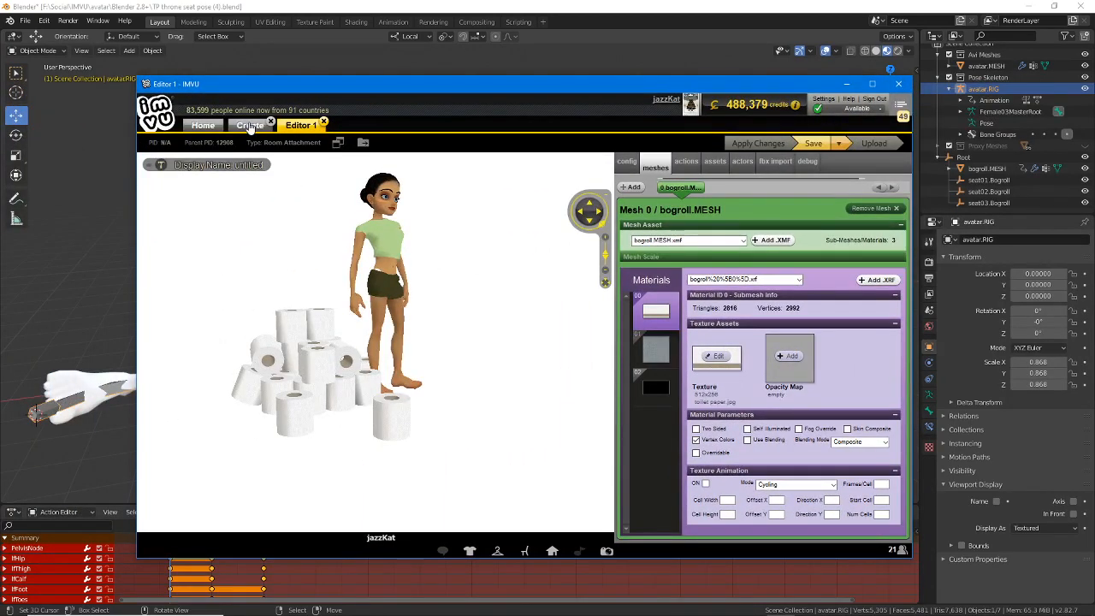
click(250, 126)
click(222, 327)
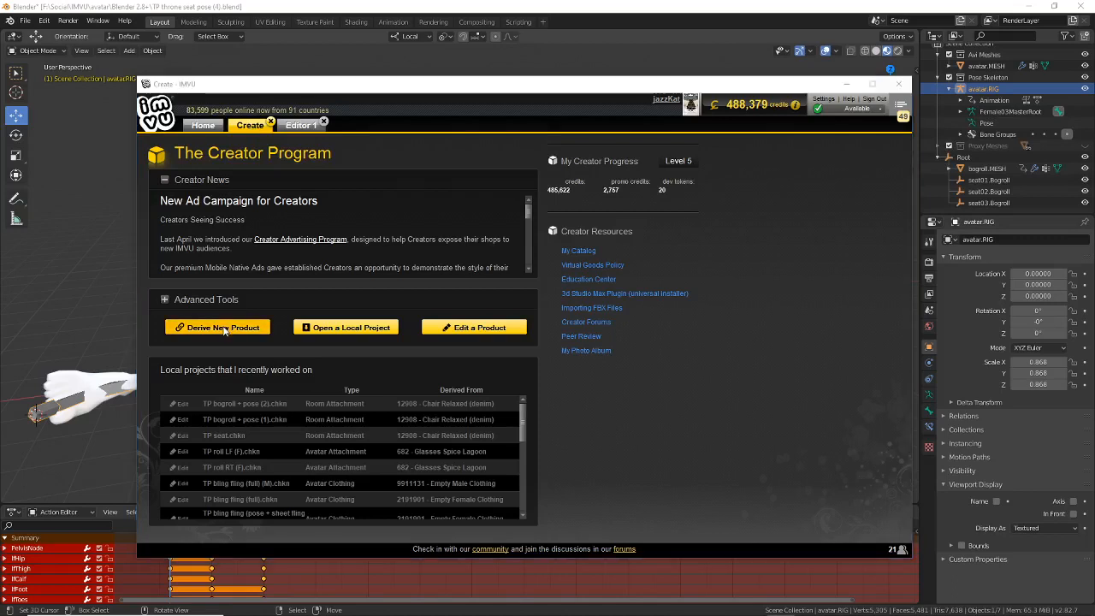
click(508, 220)
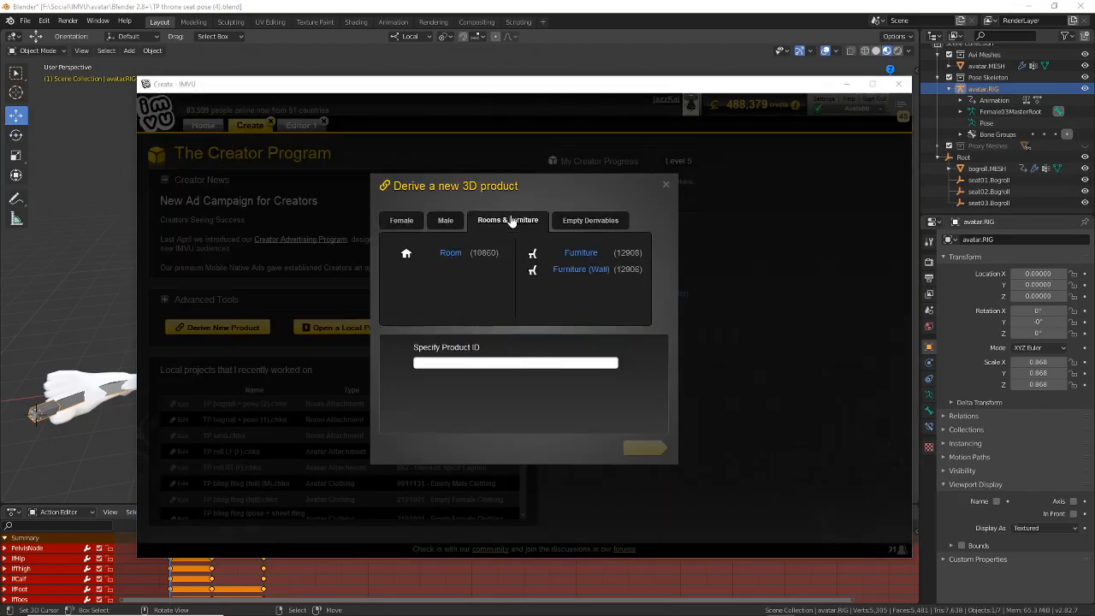
click(580, 253)
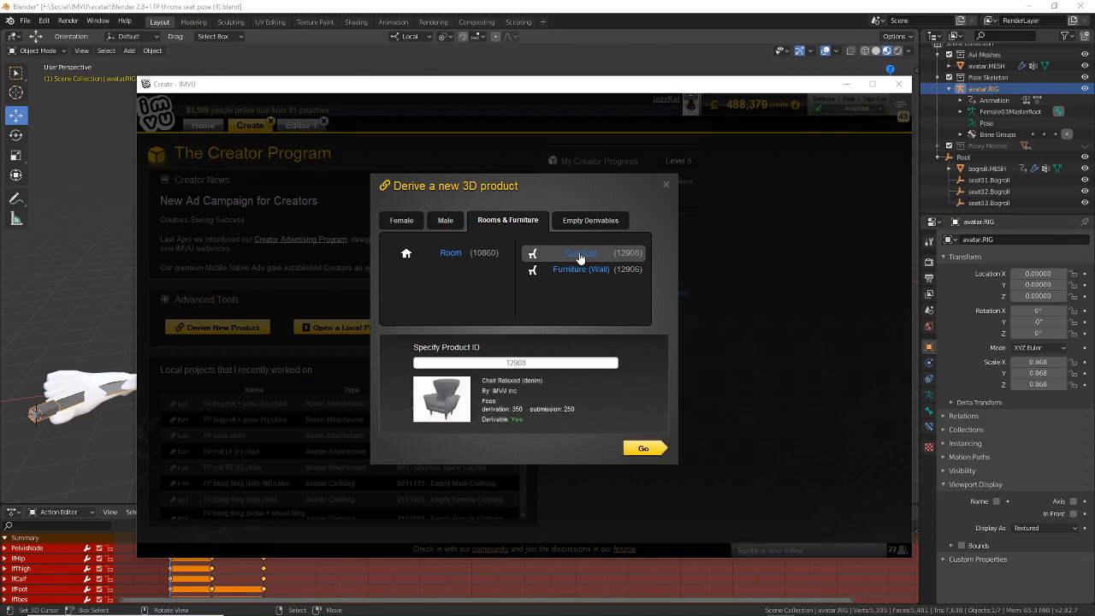
click(643, 449)
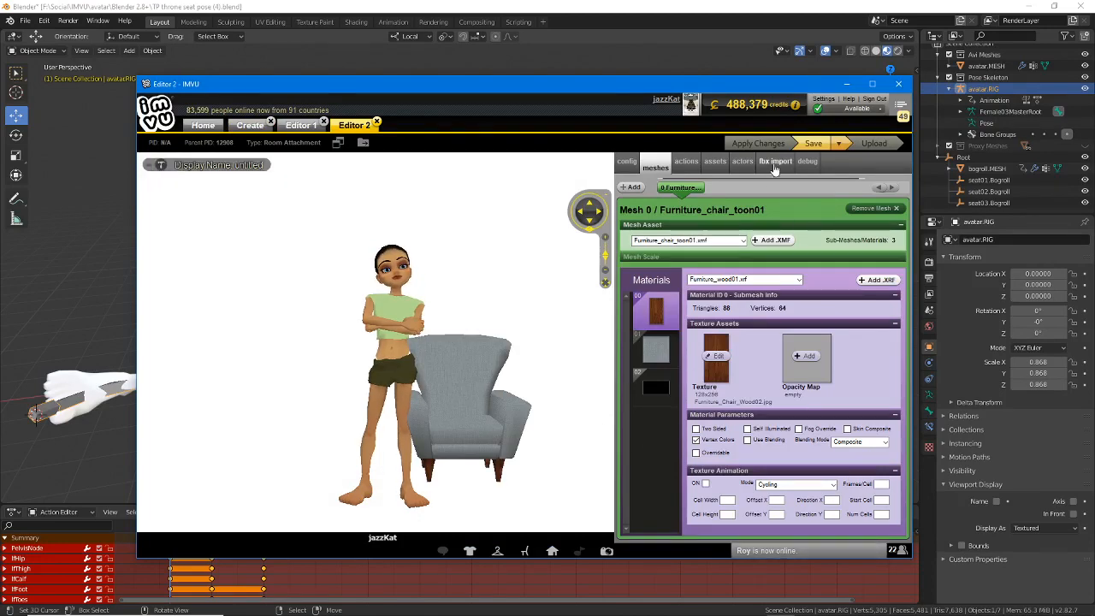
- Load throne (6).fbx from the furniture Blender 2.8+ folder into the new product's FBX importer
click(774, 163)
click(649, 190)
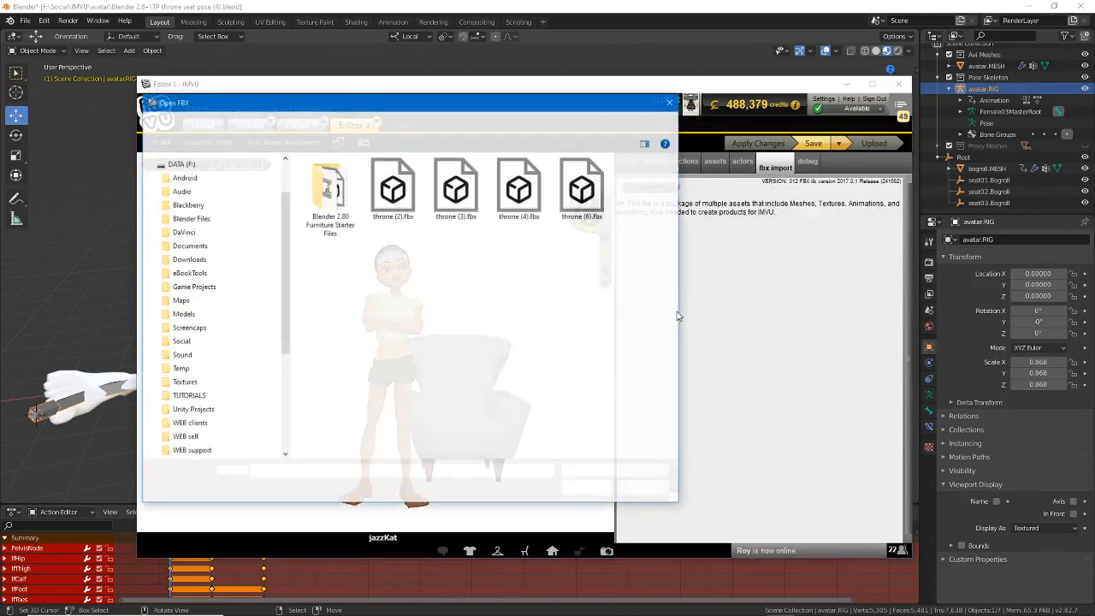
click(582, 190)
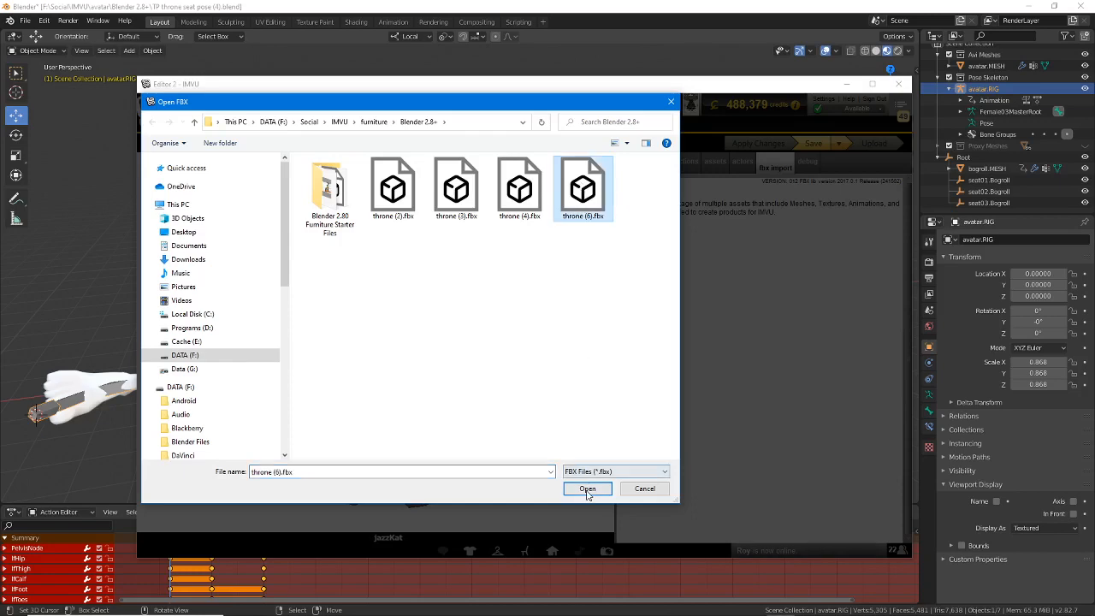
click(587, 488)
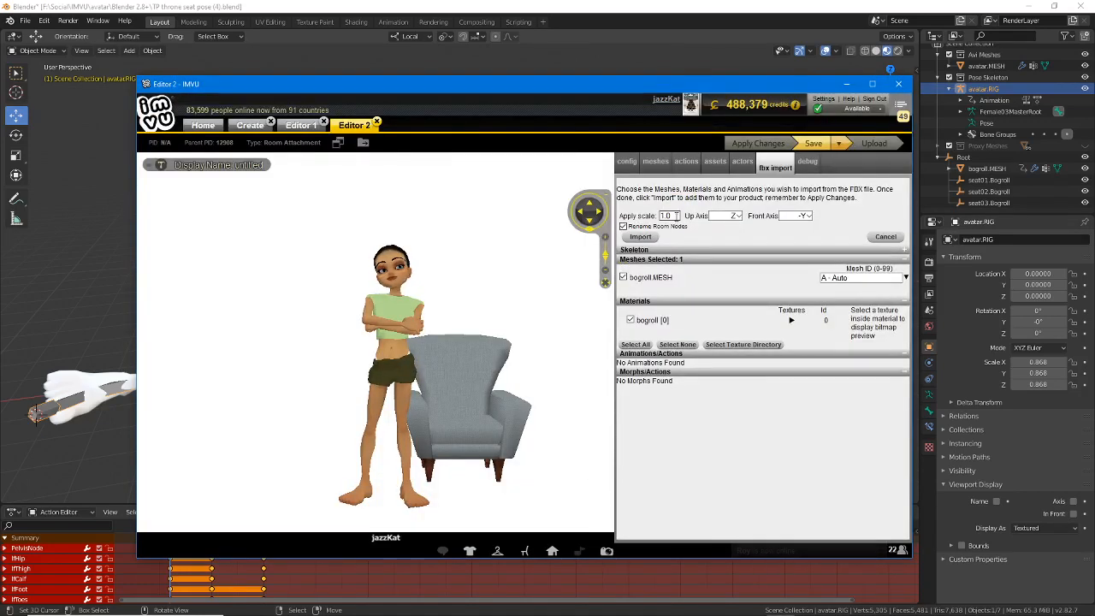
- Import bogroll.MESH at scale 0.01 with mesh ID 0 and Rename Room Nodes off, and apply the changes
text(0)
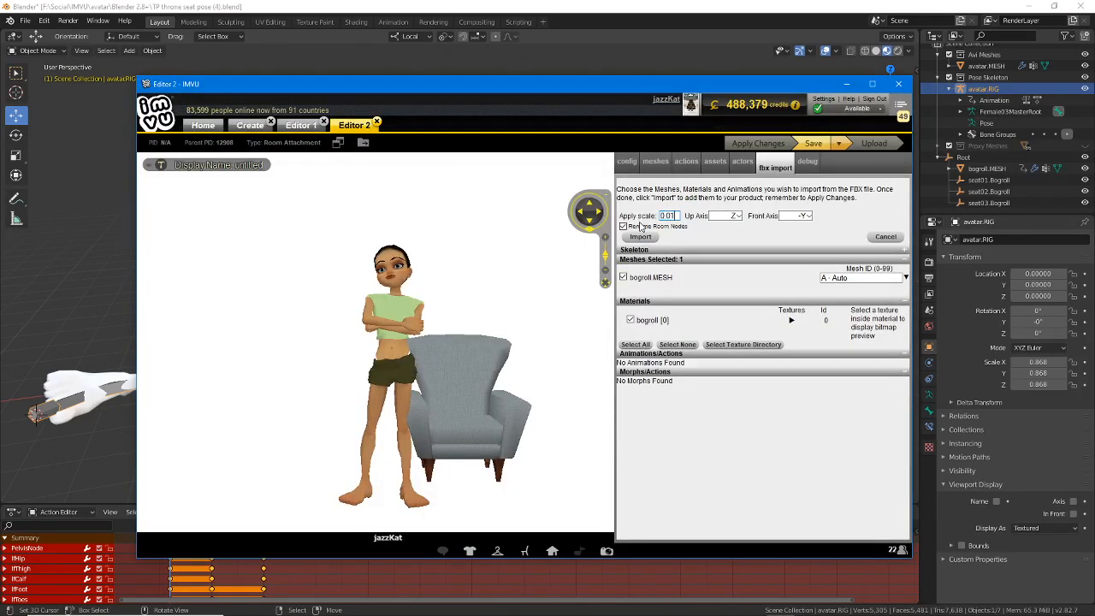
drag(878, 278, 752, 281)
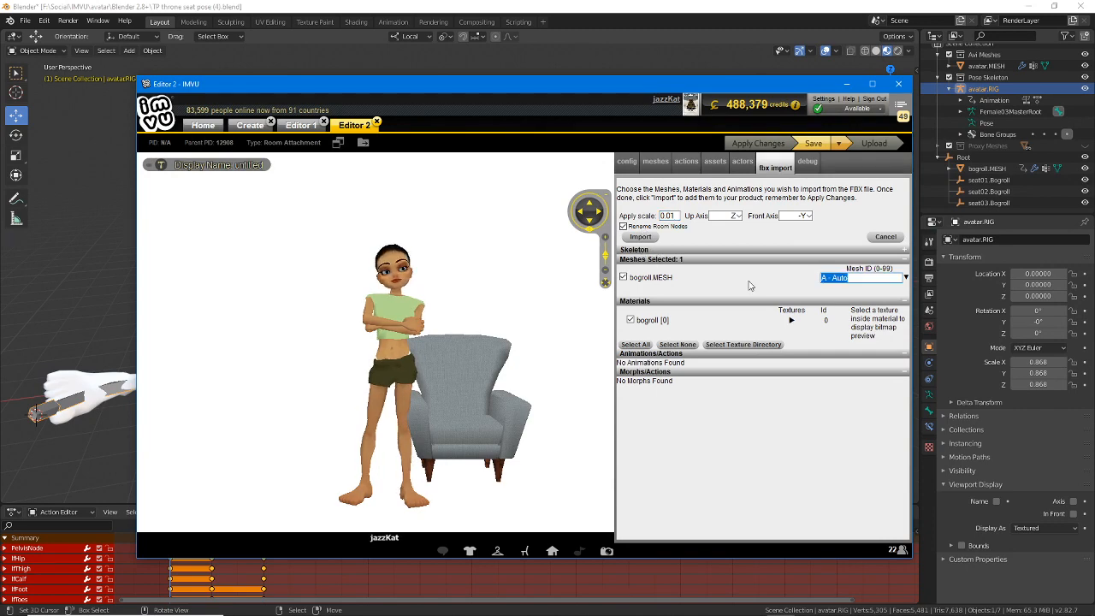
text(0)
click(624, 226)
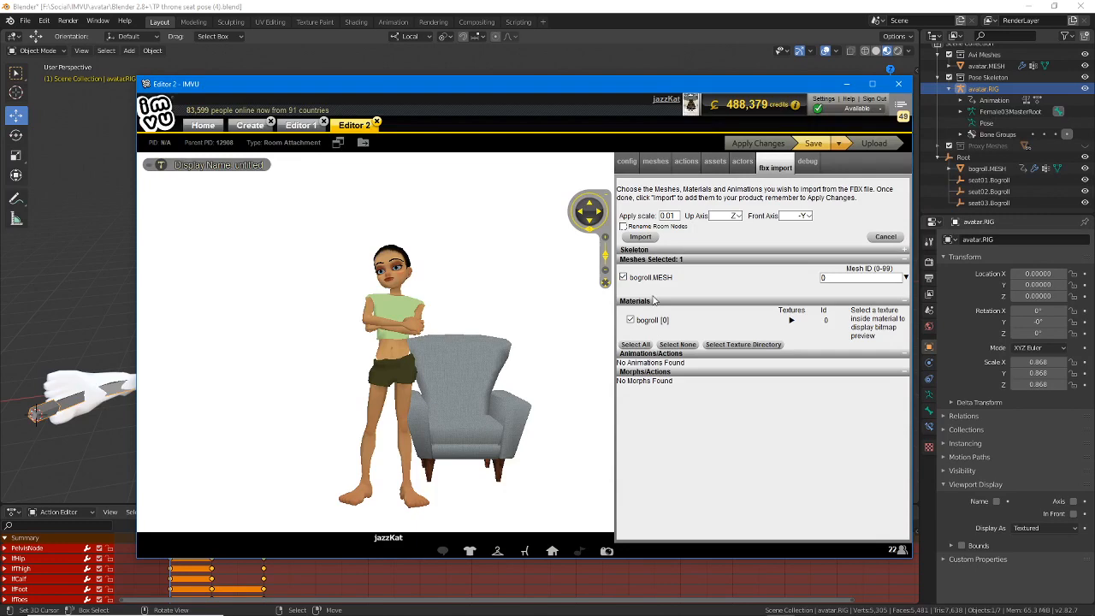
click(640, 237)
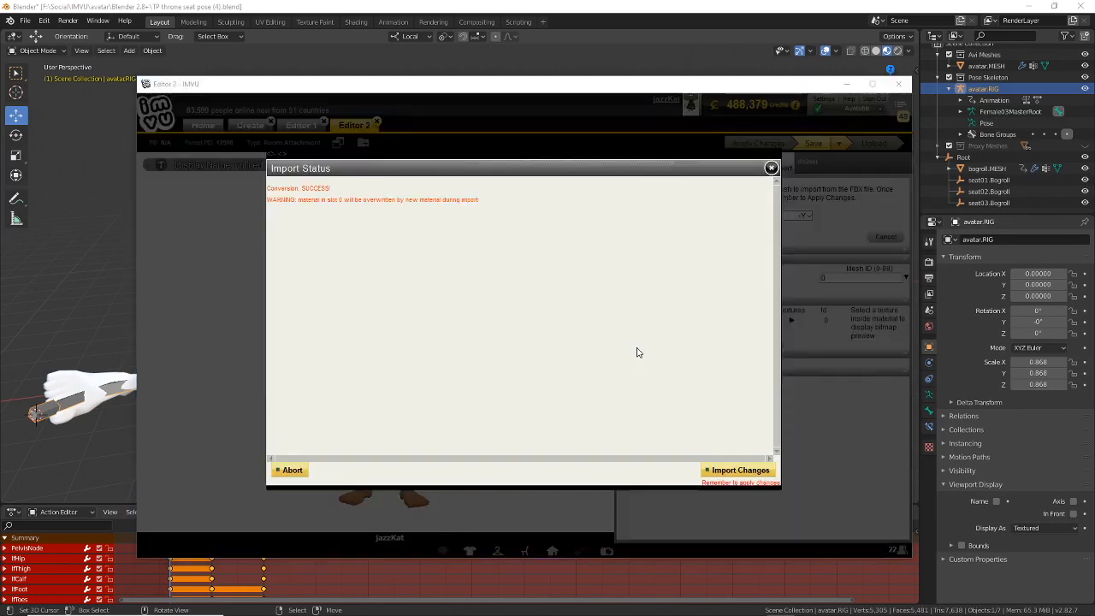
click(741, 469)
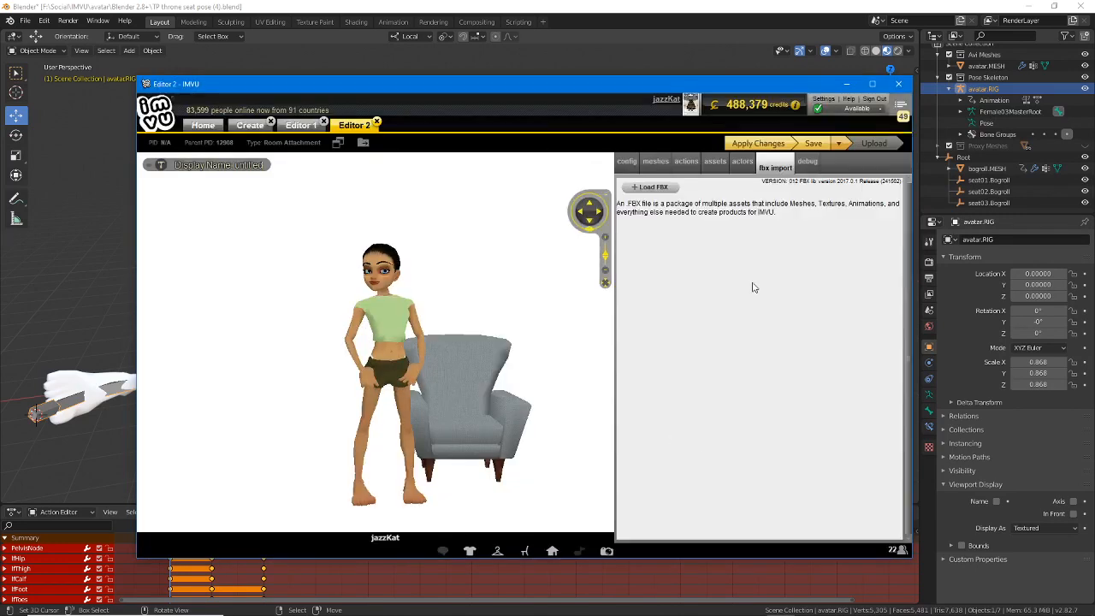
click(766, 144)
drag(435, 428, 357, 410)
scroll(357, 410, down, 5)
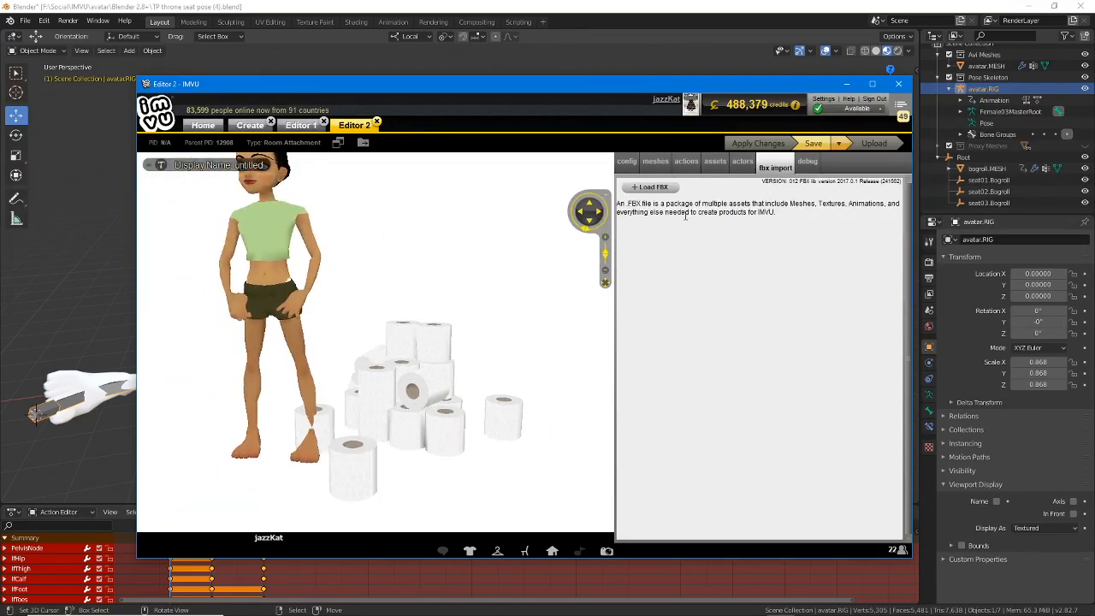
- Load TP throne seat pose (4).fbx from the avatar Blender 2.8+ folder and continue past the import warning
click(650, 189)
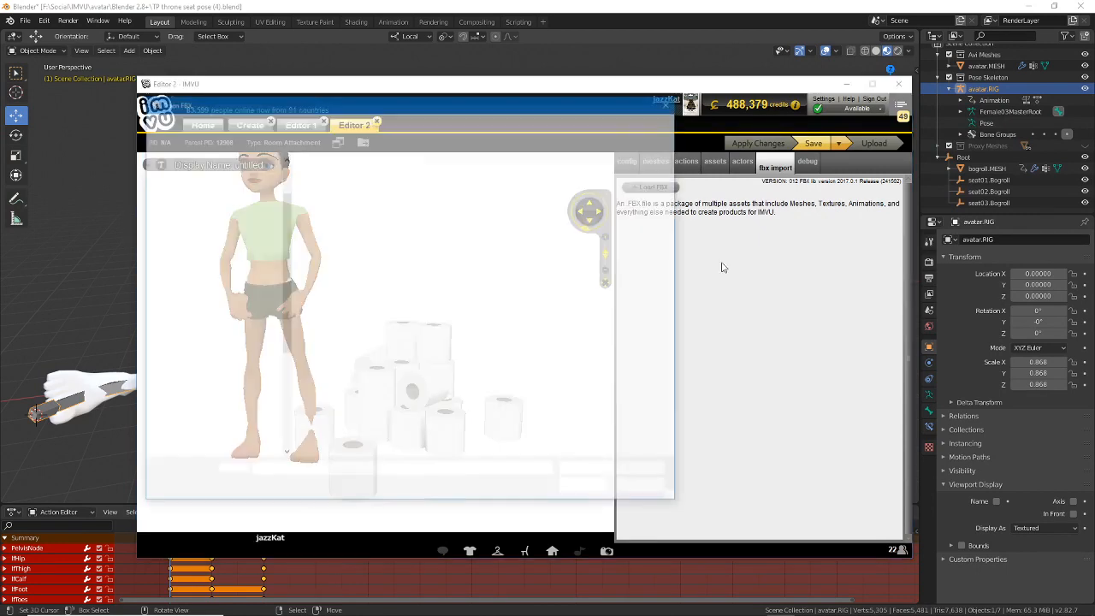
click(375, 122)
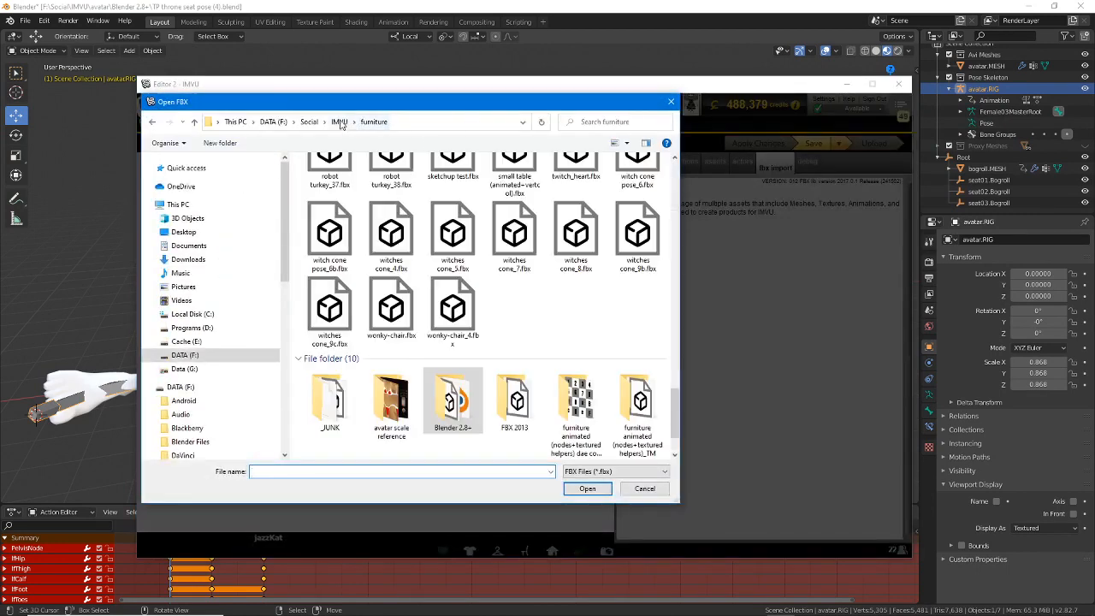
click(338, 121)
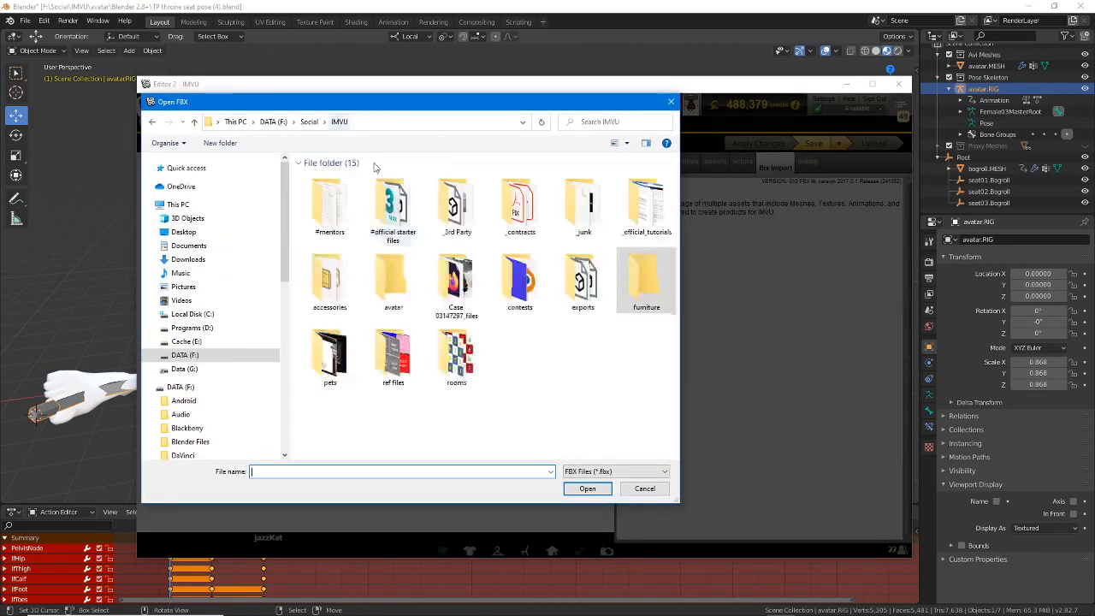
double_click(393, 278)
scroll(528, 305, down, 5)
scroll(528, 305, down, 1)
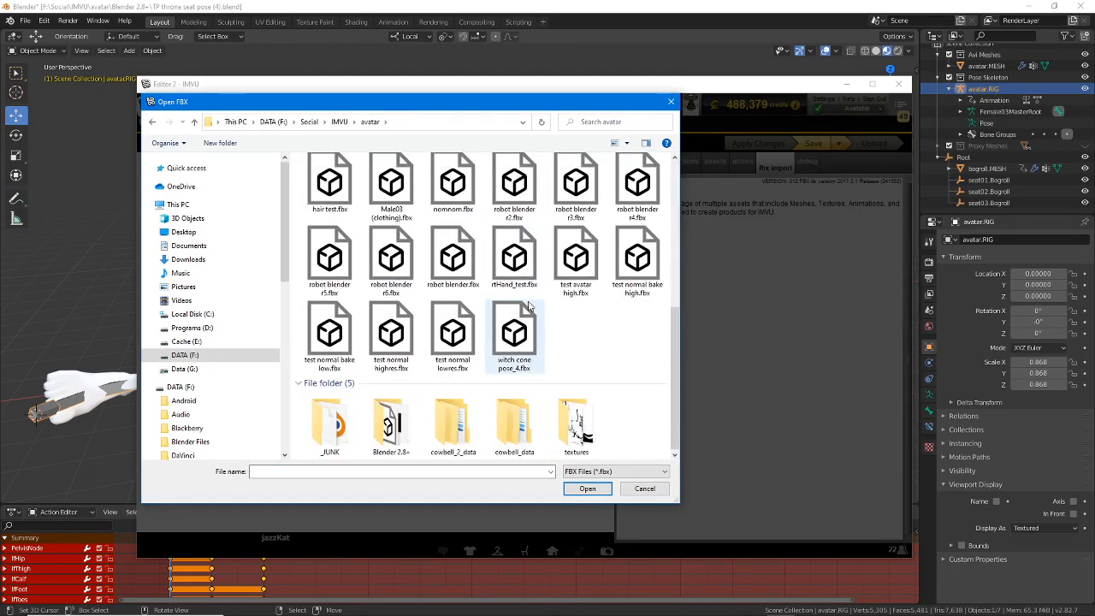
double_click(389, 423)
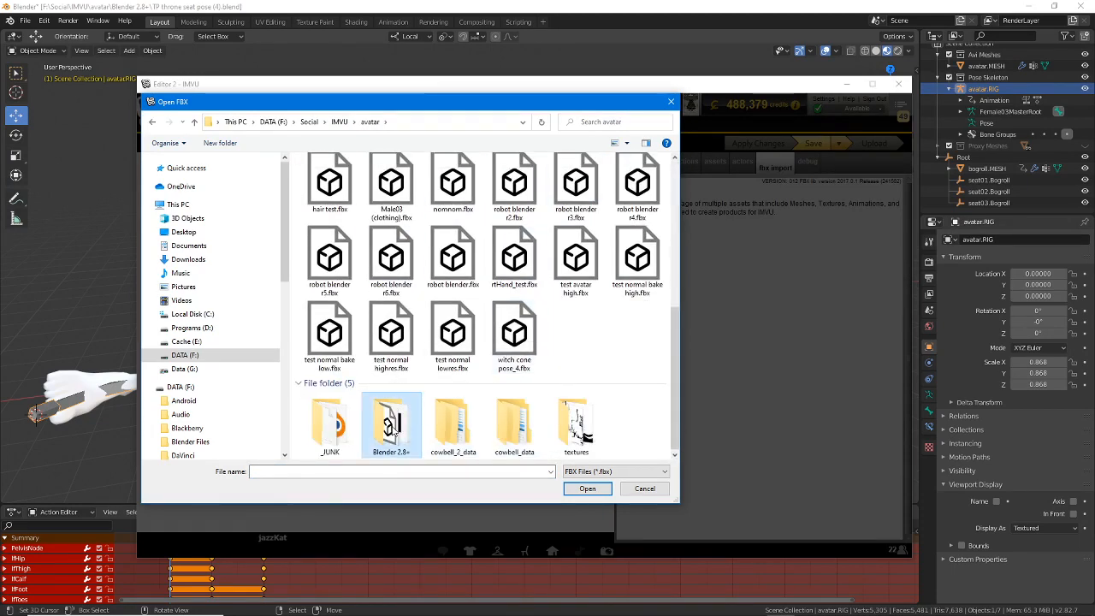
scroll(416, 317, down, 8)
scroll(417, 317, down, 5)
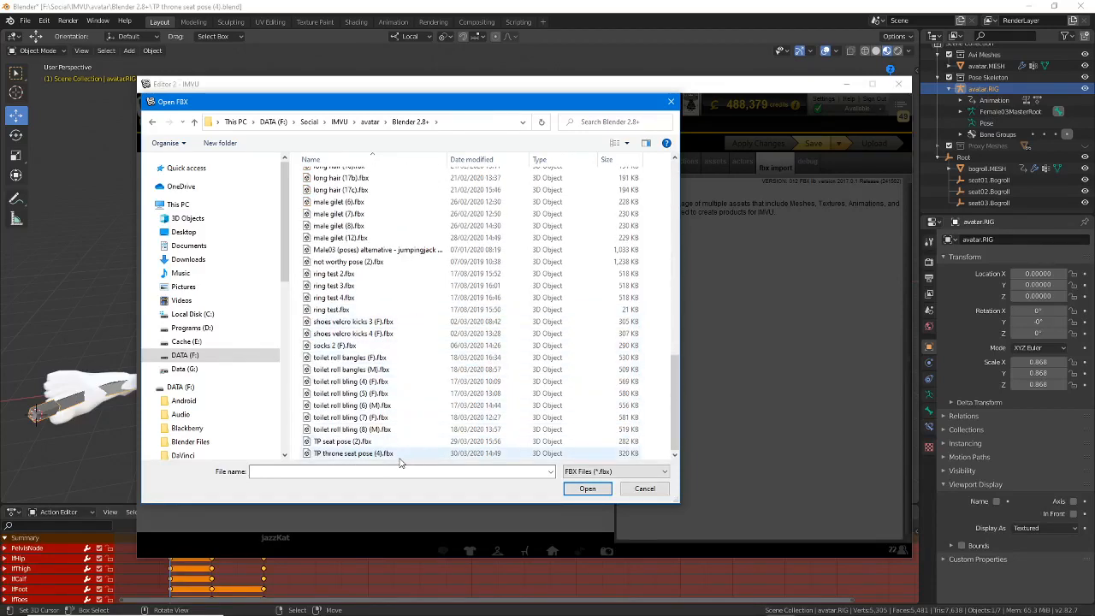
click(359, 453)
click(596, 491)
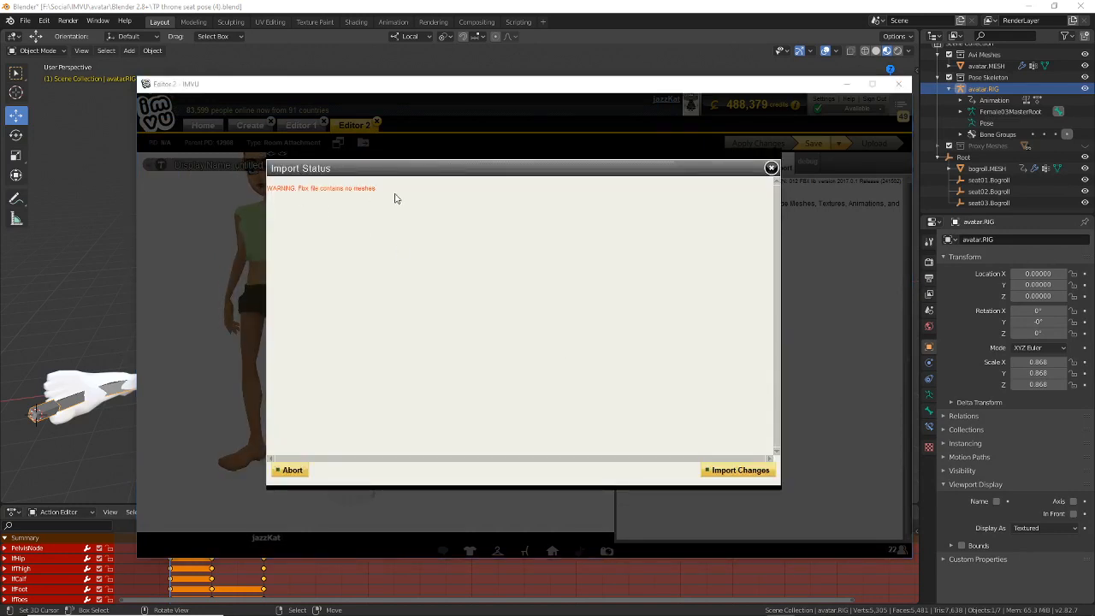
click(737, 471)
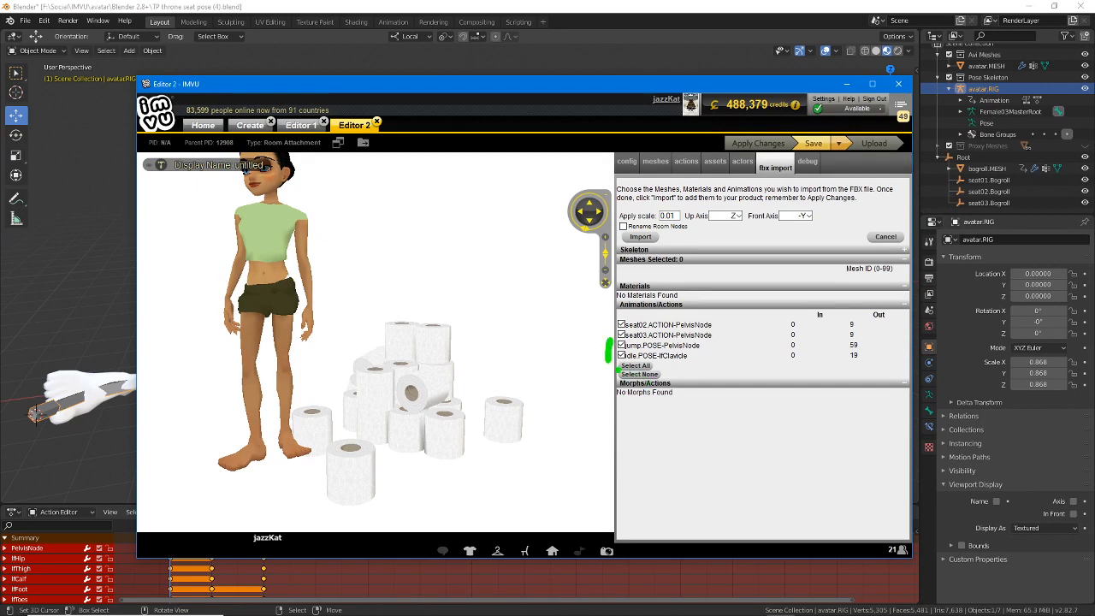
- Import only the seat02 and seat03 actions, leaving out jump.POSE and idle.POSE, and apply the changes
click(621, 345)
click(621, 355)
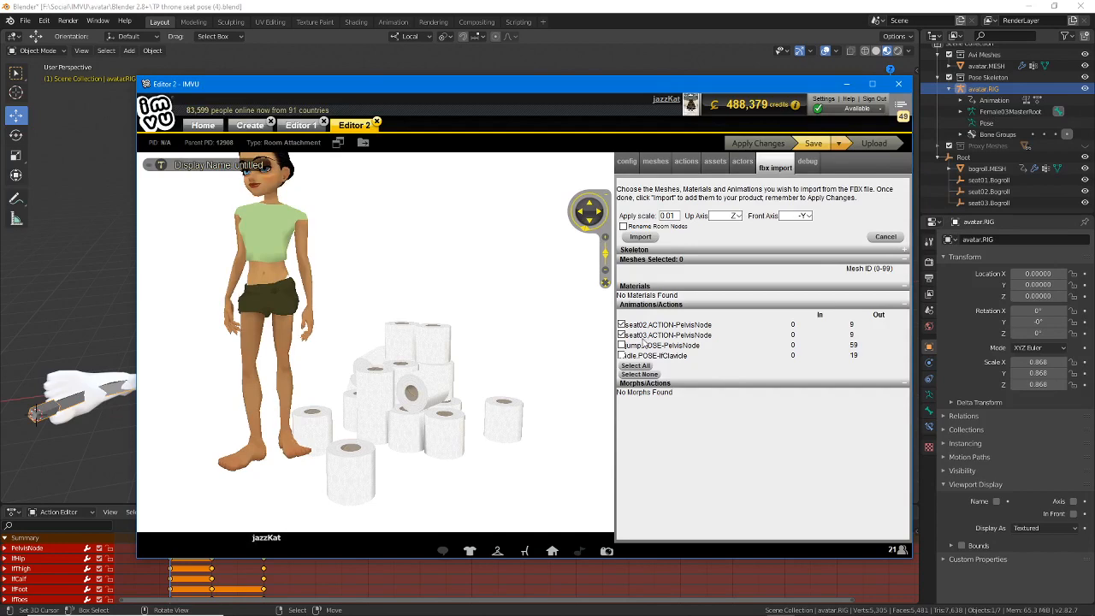
click(640, 237)
click(731, 470)
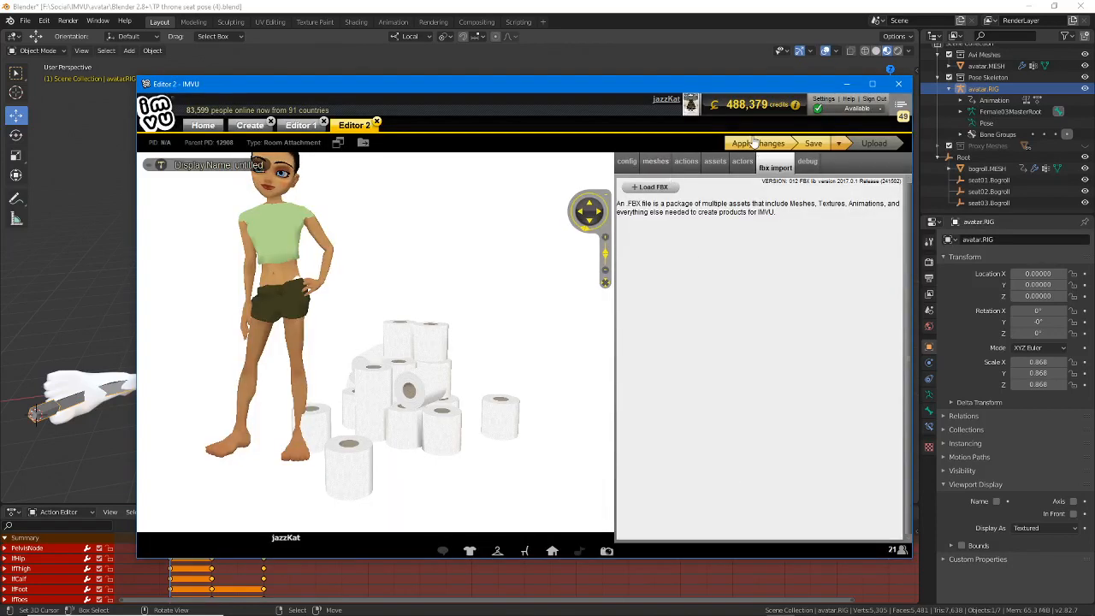
- Set the product's skeleton to RootNode%2FRoot.xsf in the configuration and apply the changes
click(629, 162)
click(655, 206)
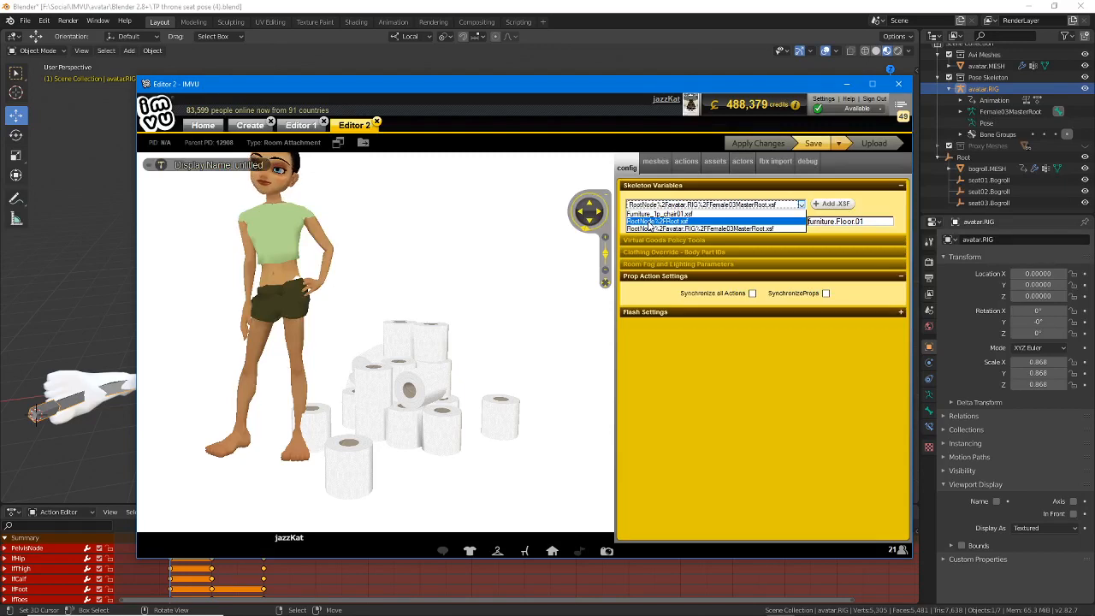
click(654, 222)
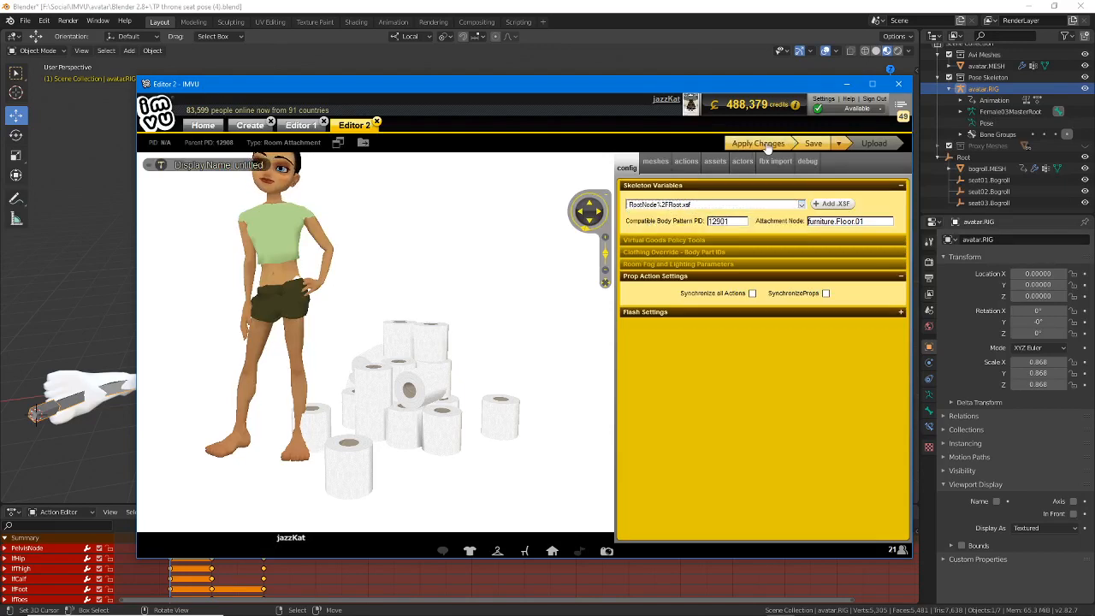
drag(494, 347, 387, 398)
scroll(387, 399, down, 3)
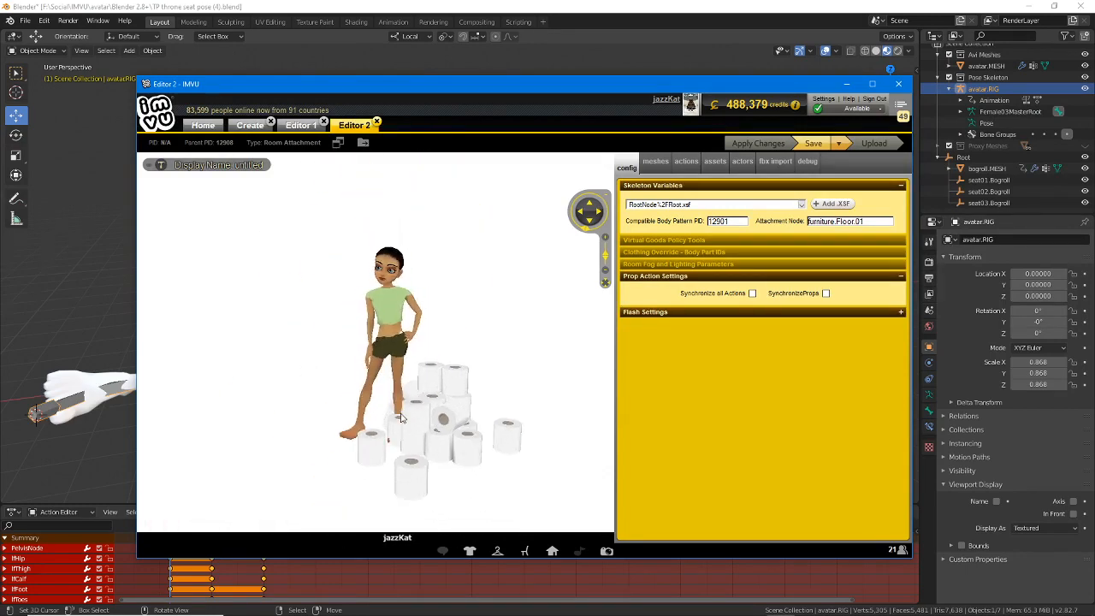
- Add a new action to the product with the trigger stance.Bogroll.seat01
click(685, 163)
click(633, 188)
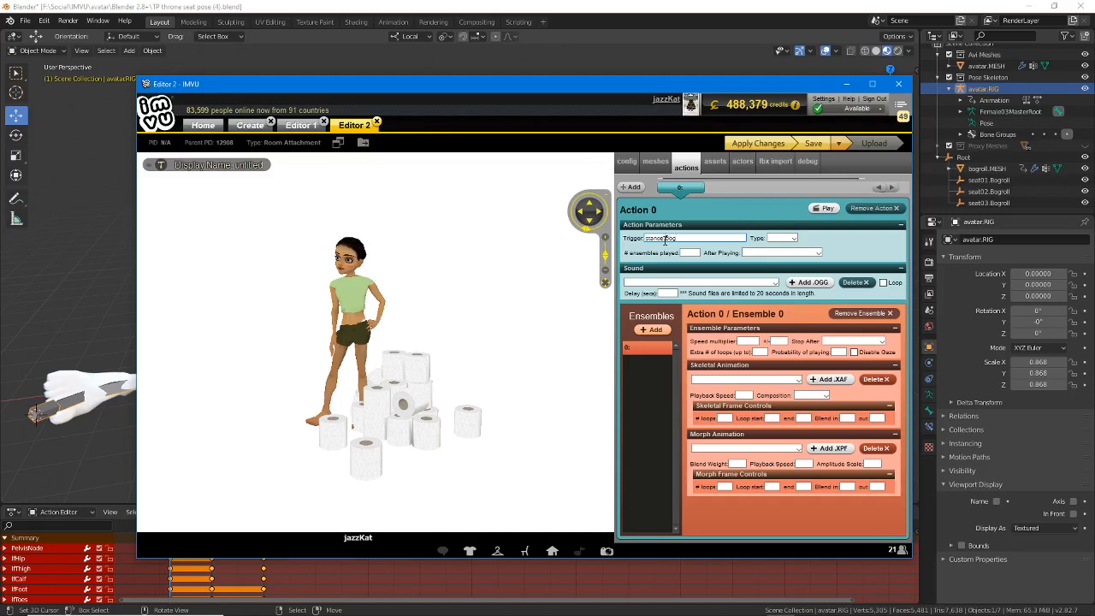
click(665, 240)
text(stance.Bogroll.seat01)
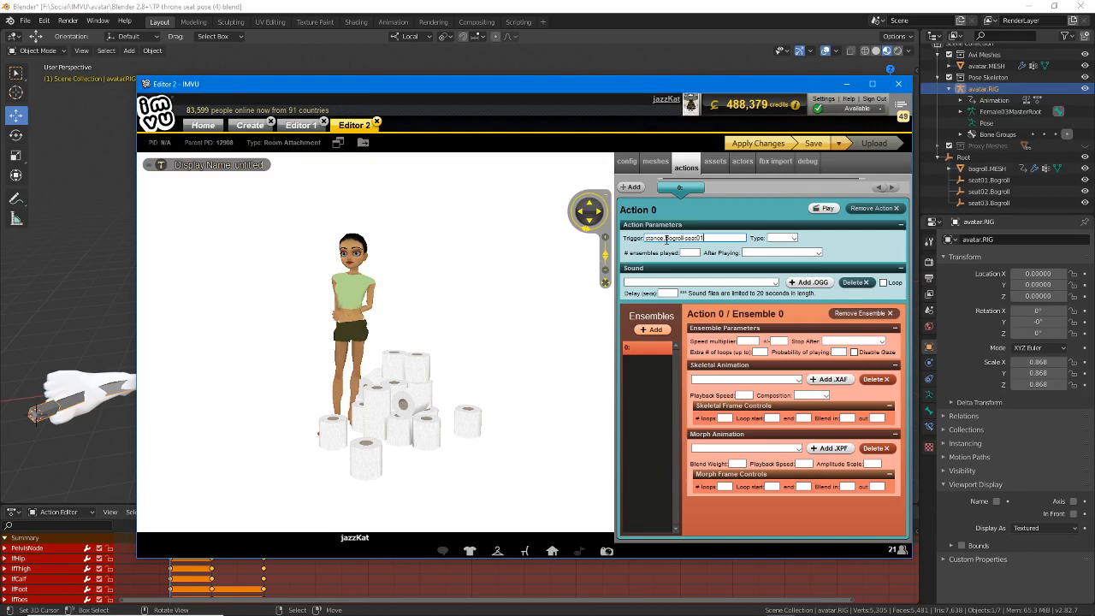
- Set the action's type to Avatar and its After Playing option to Pick same Ensemble, and check the available skeletal animations
click(793, 238)
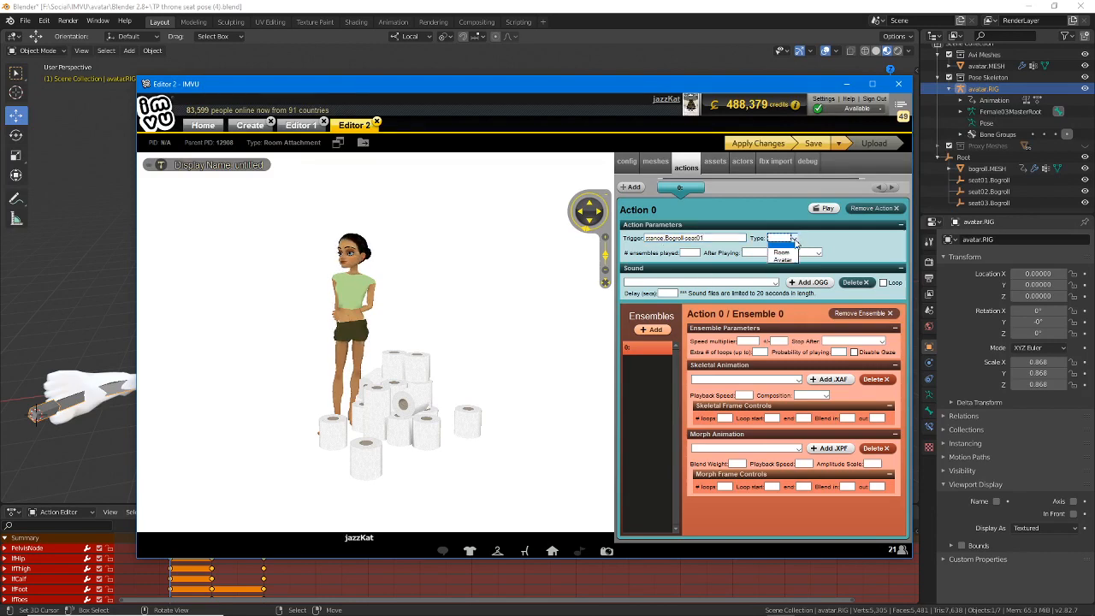
click(787, 260)
click(782, 252)
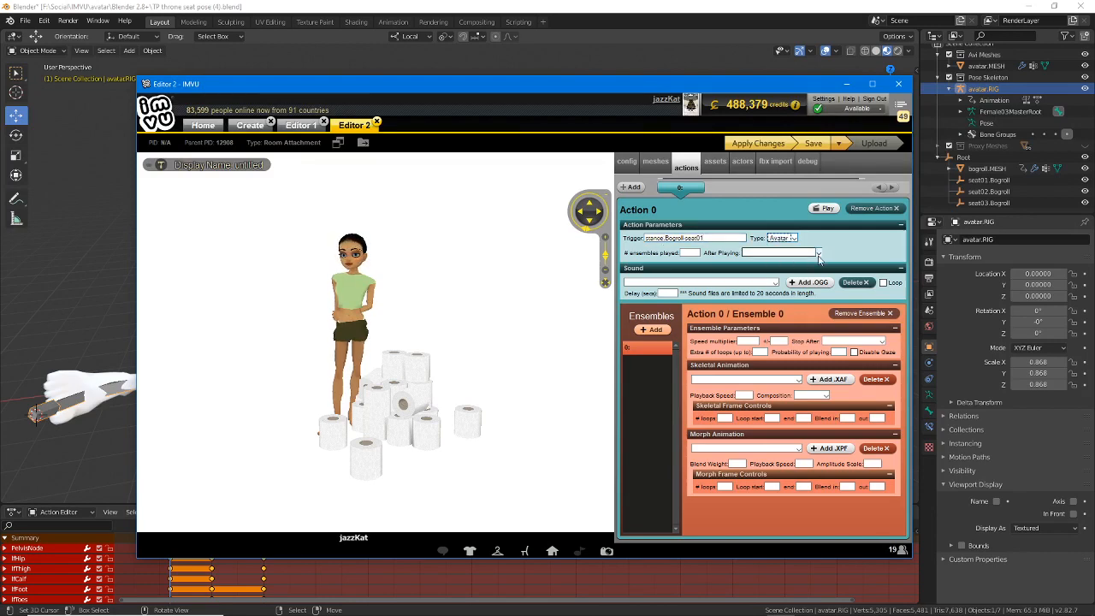
click(787, 275)
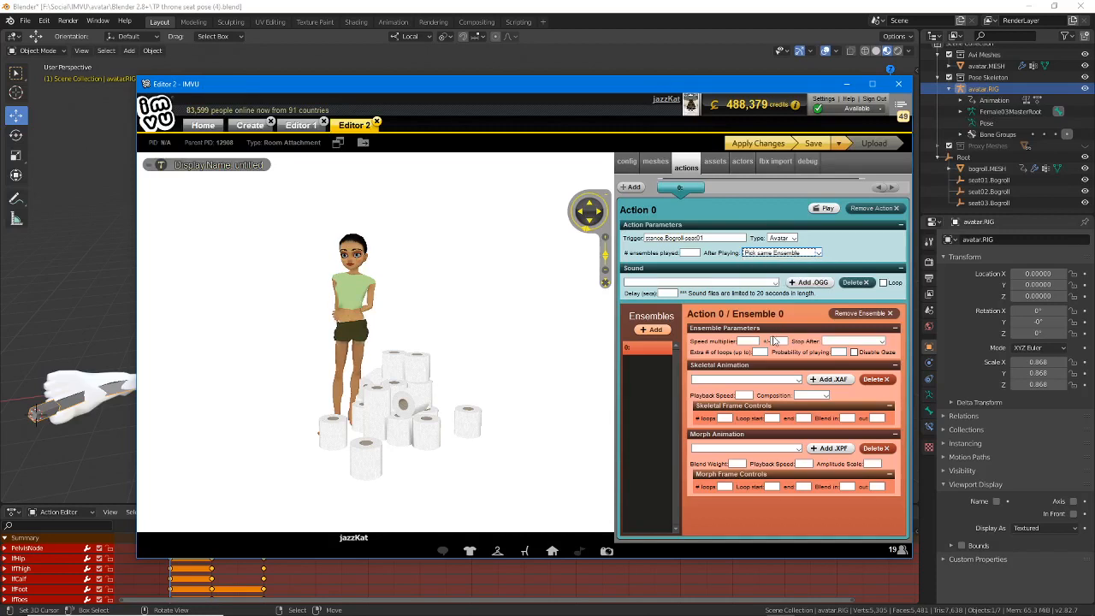
click(752, 382)
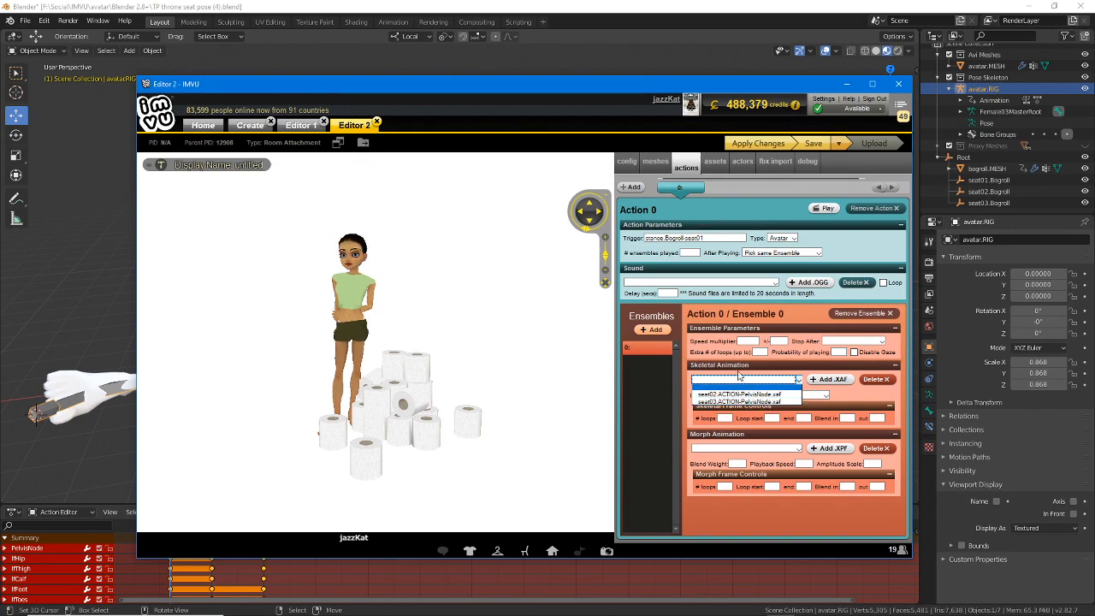
click(735, 183)
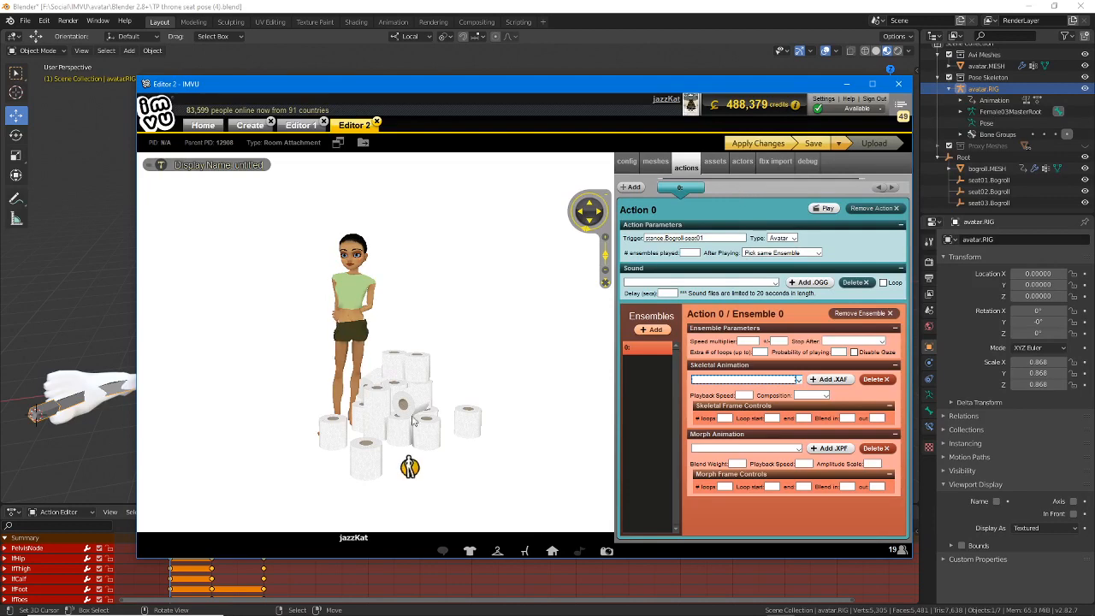
- Choose TP seat pose (2).fbx from the avatar Blender 2.8+ folder as the next FBX to load
click(765, 164)
click(650, 187)
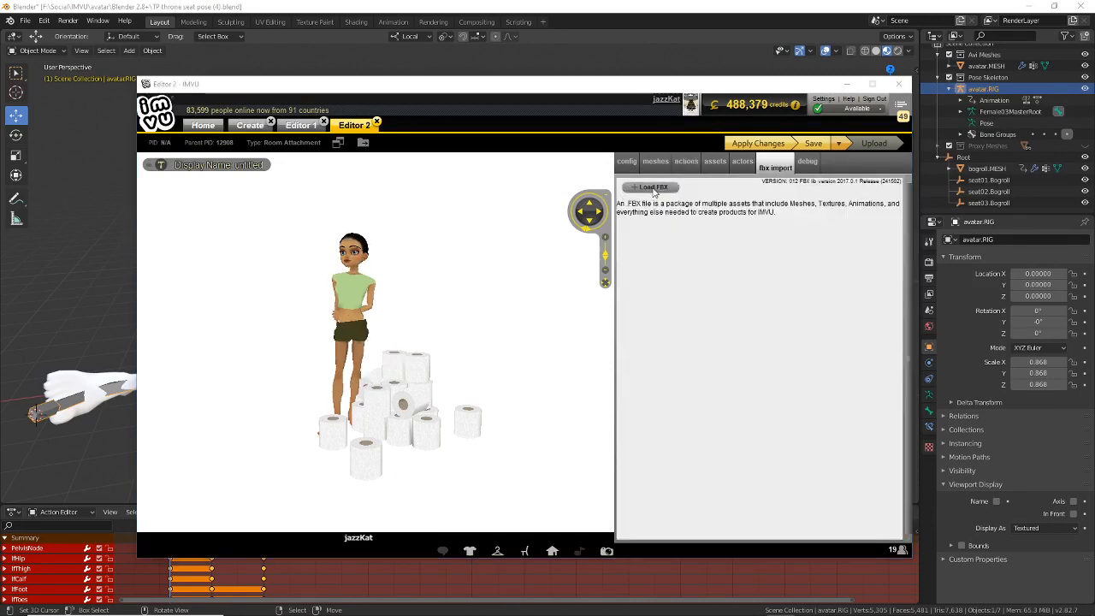
drag(676, 205, 664, 431)
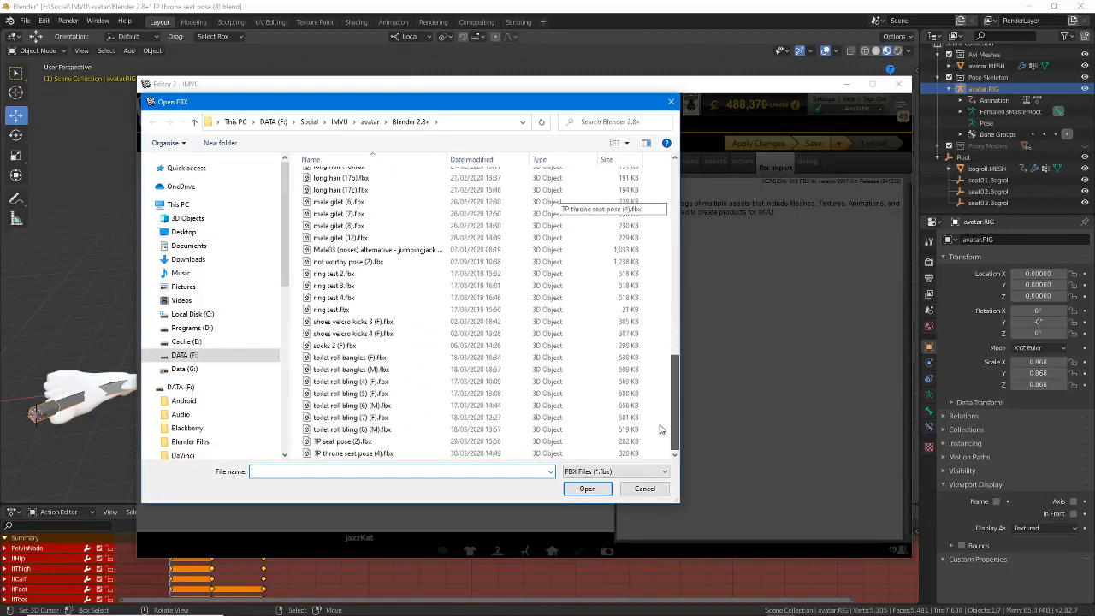
click(340, 442)
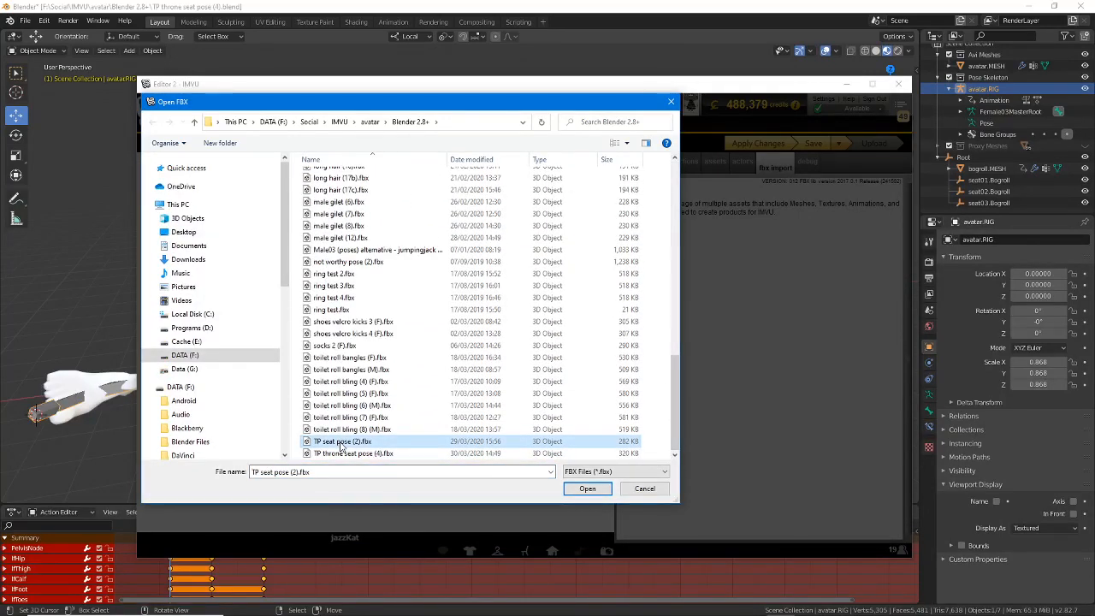
- Import only the T.POSE-PelvisNode animation from TP seat pose (2).fbx, excluding the jump and idle animations, and apply the changes
click(589, 488)
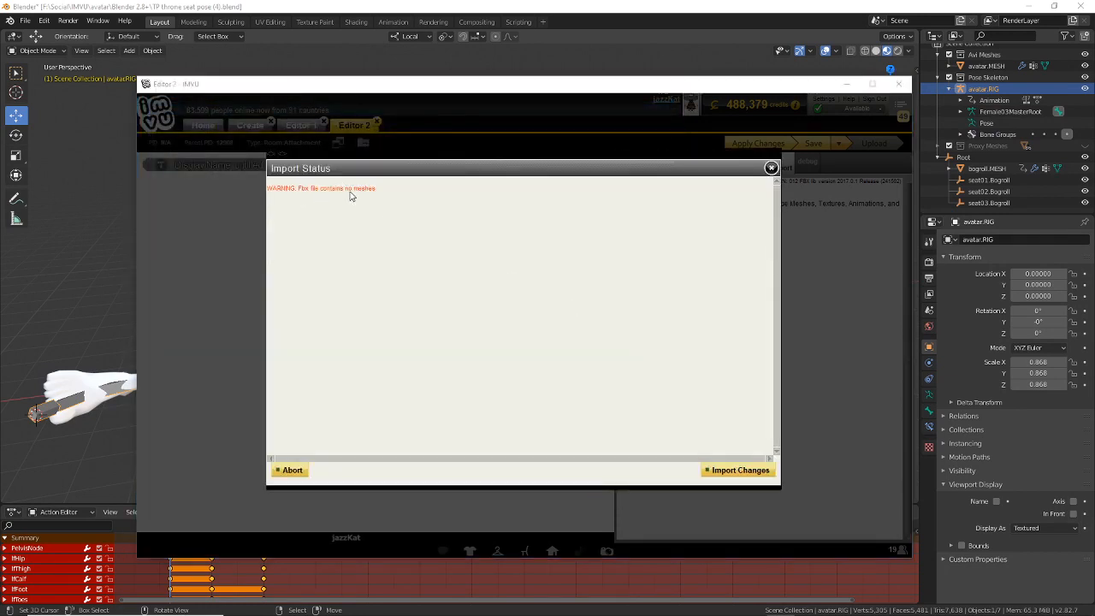
click(736, 470)
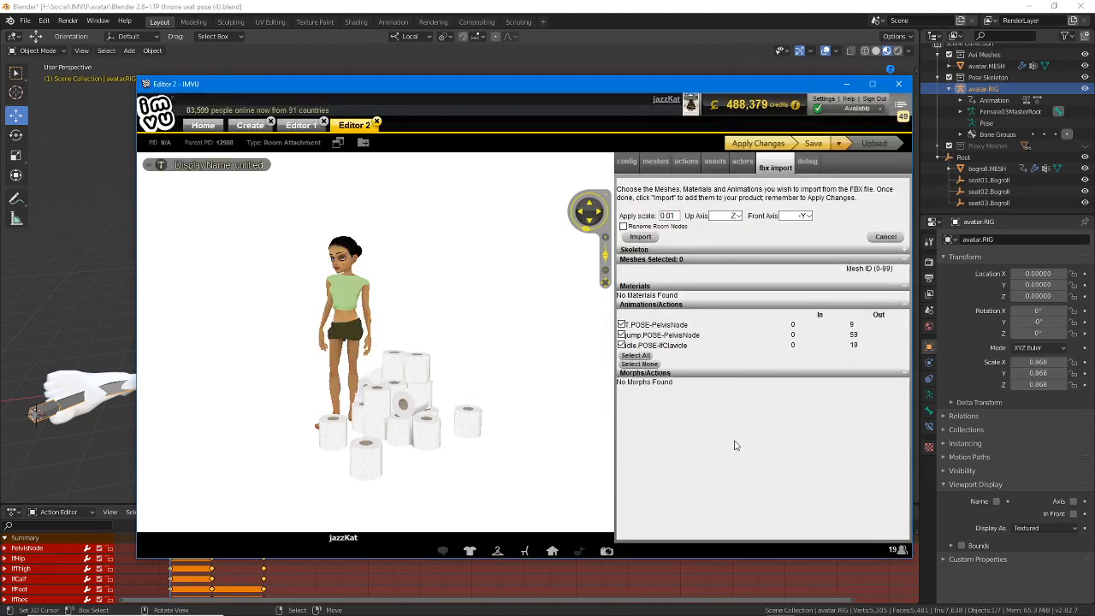
click(621, 345)
click(621, 334)
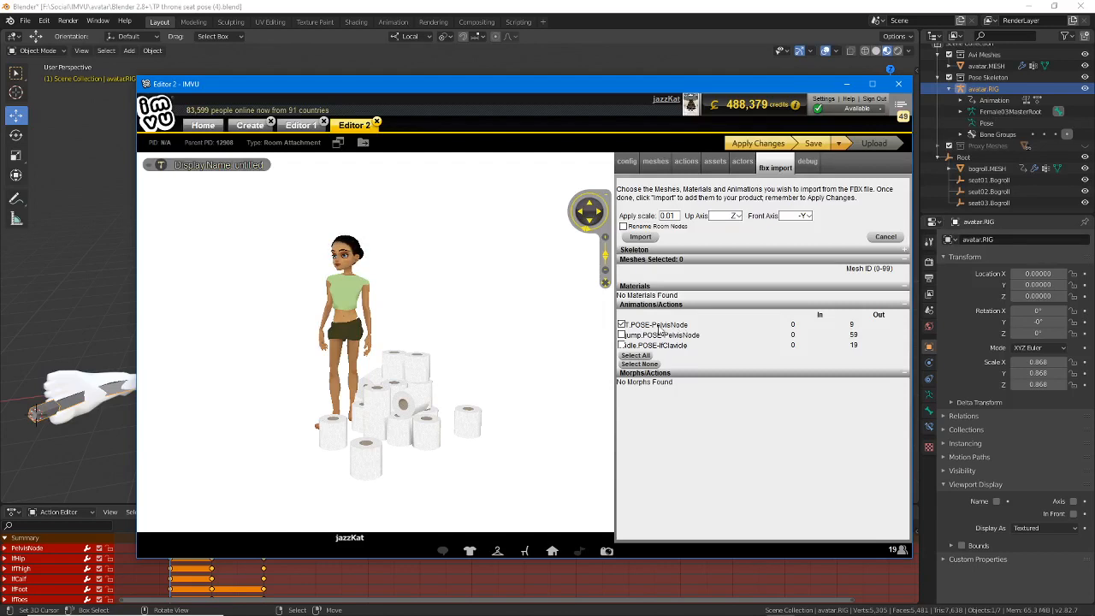
click(645, 241)
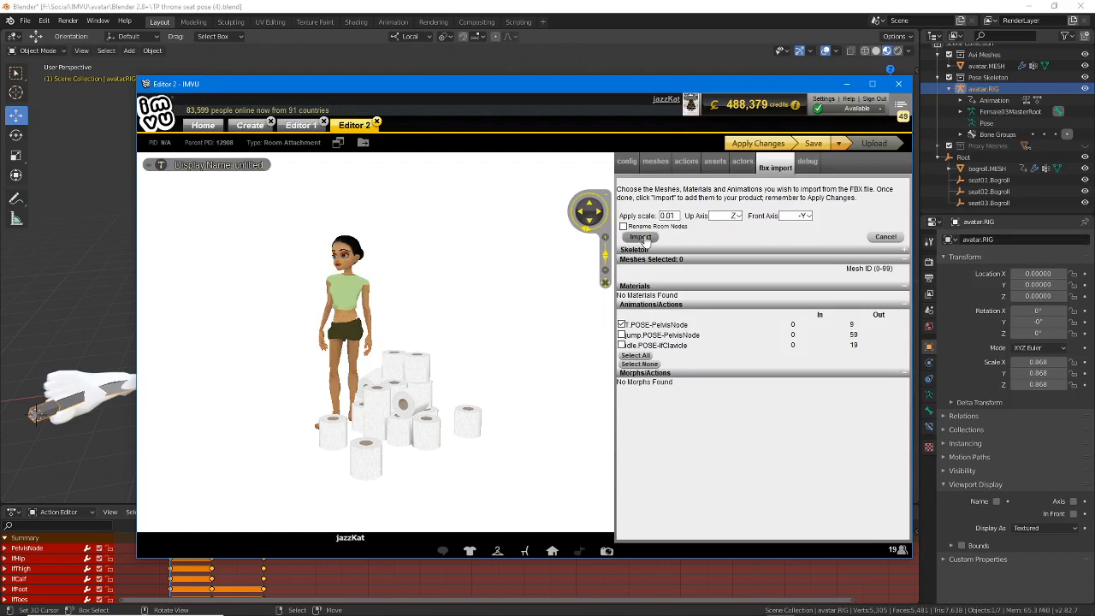
click(727, 476)
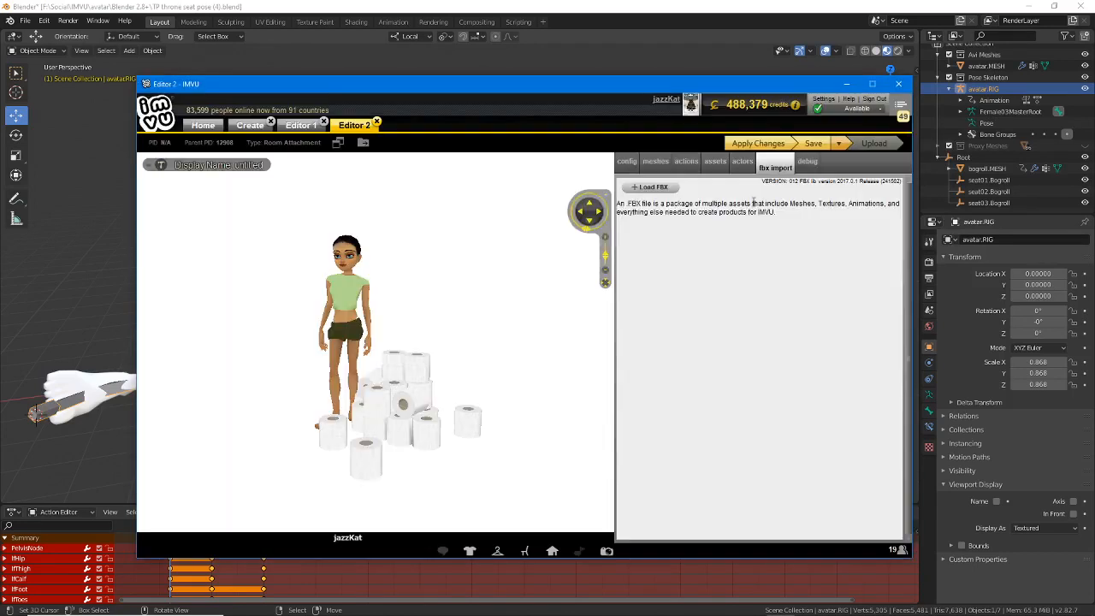
click(752, 143)
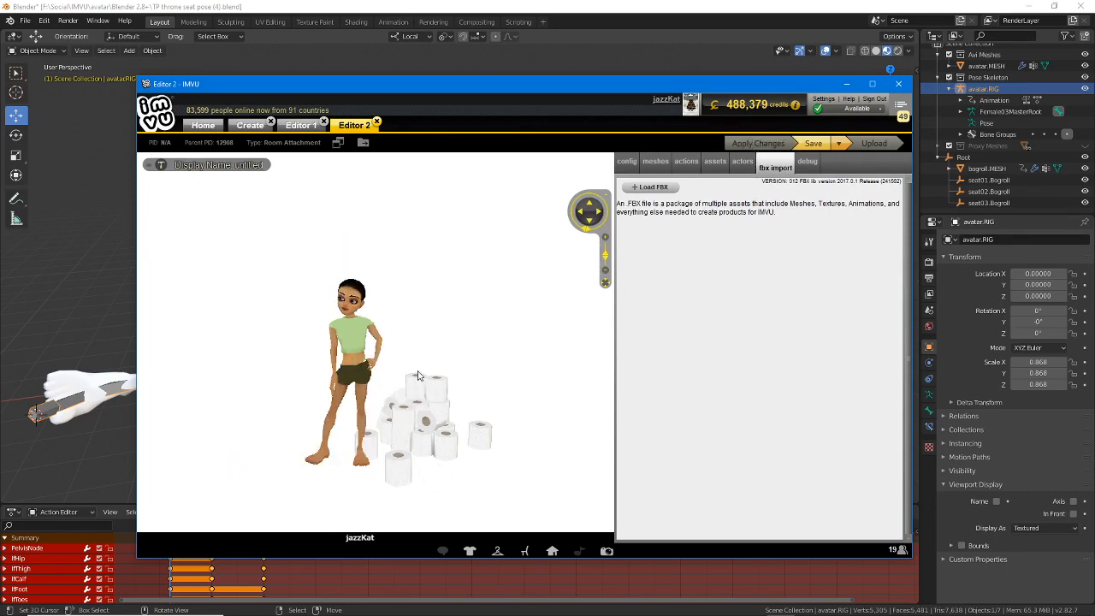
- Set the product's skeleton to RootNode%2FRoot.xsf and apply the changes
click(626, 163)
click(655, 205)
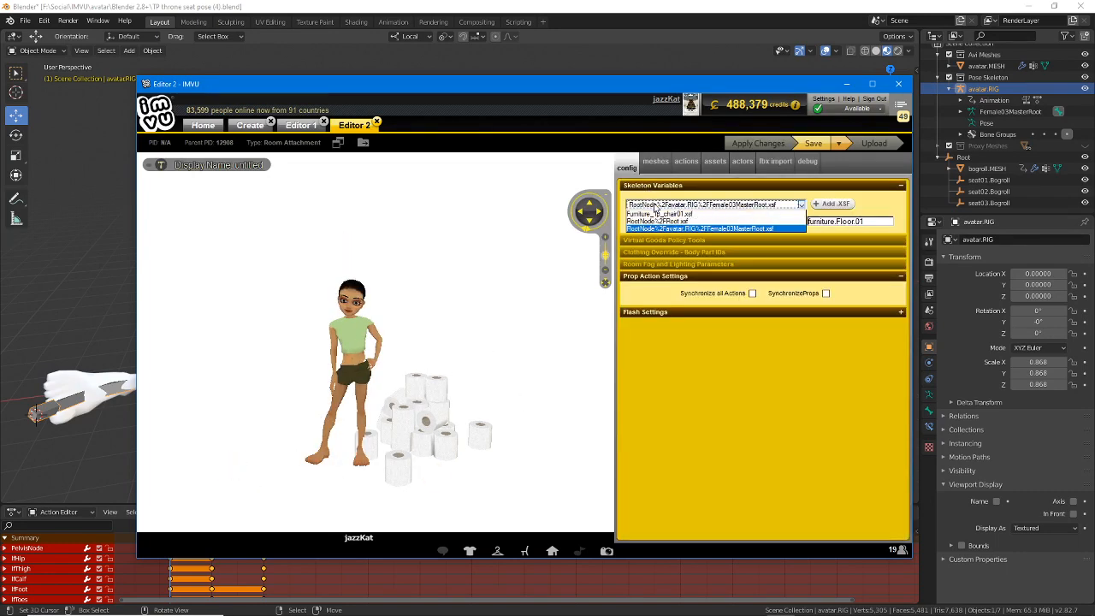
click(656, 221)
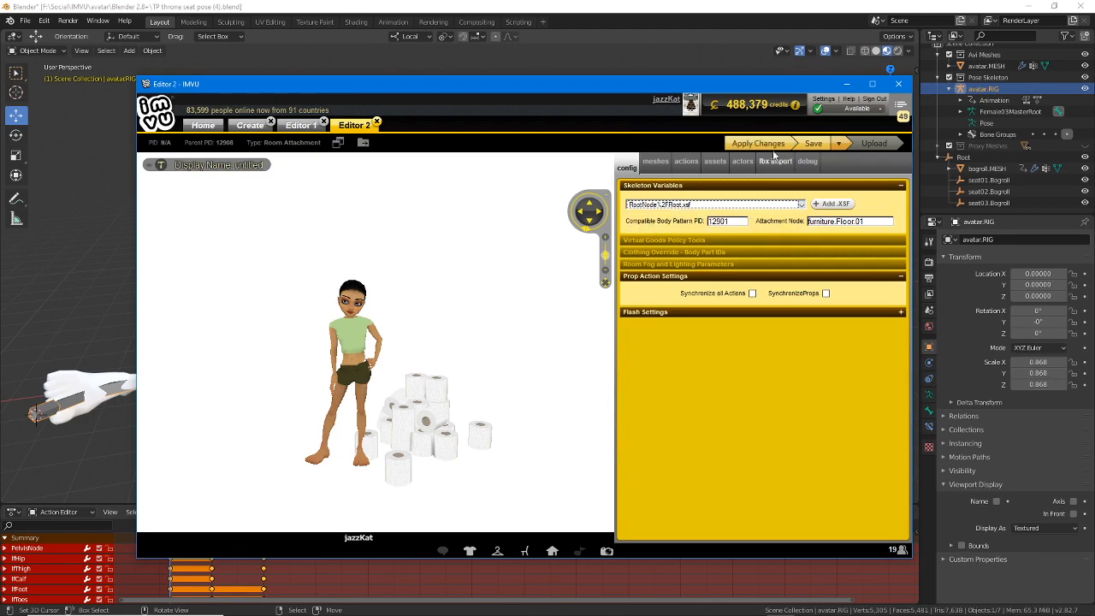
click(765, 145)
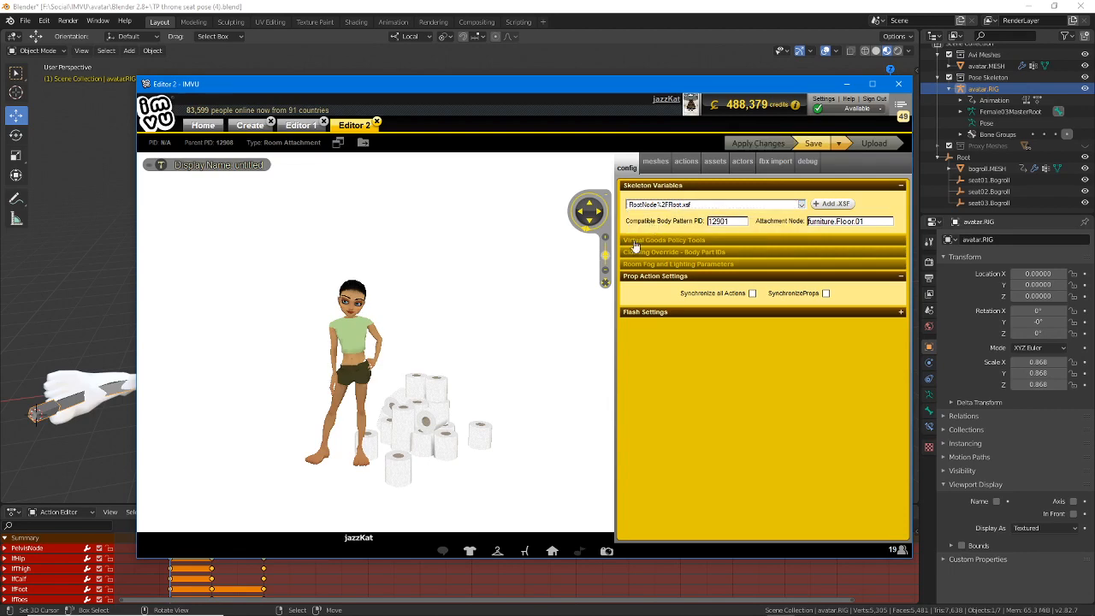
click(476, 403)
click(267, 387)
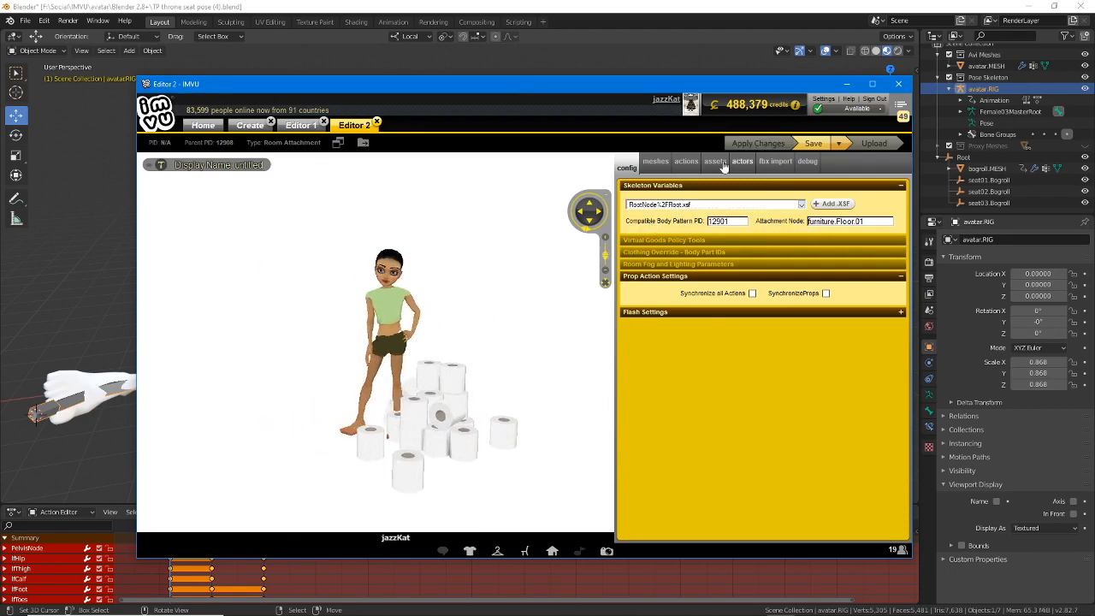
- Assign T.POSE-PelvisNode.xaf with 0 loops as Action 0's skeletal animation, apply it, and move the avatar onto a seat
click(685, 163)
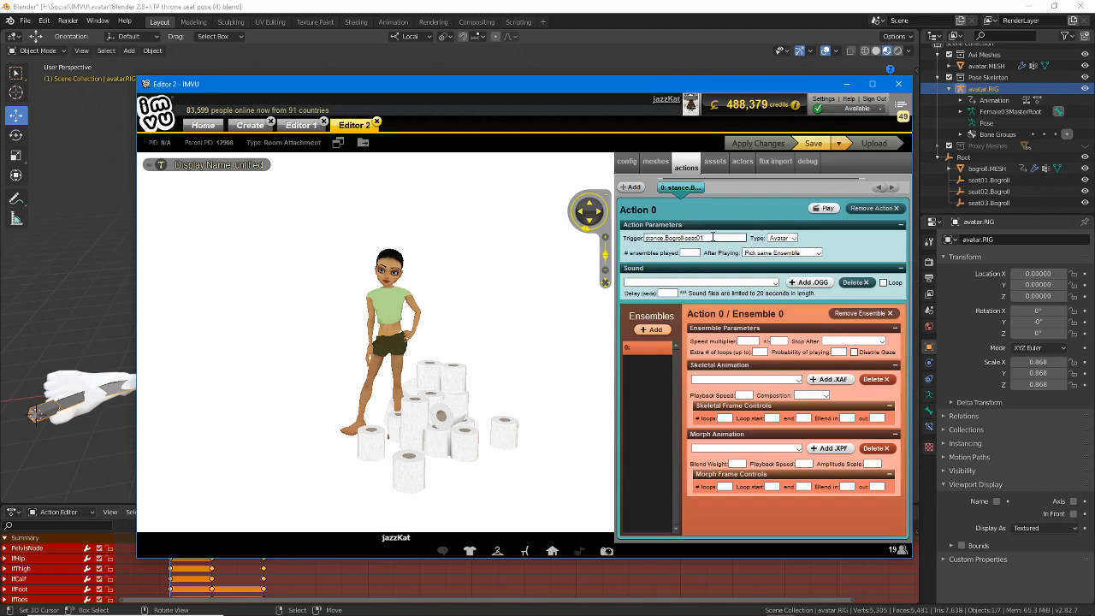
click(736, 380)
click(727, 395)
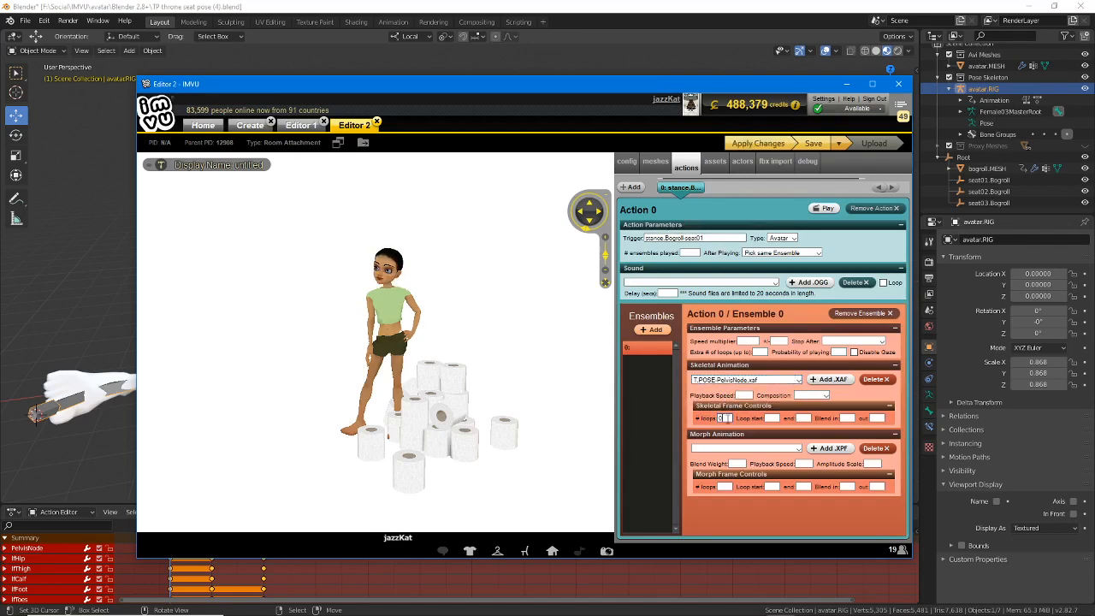
click(758, 143)
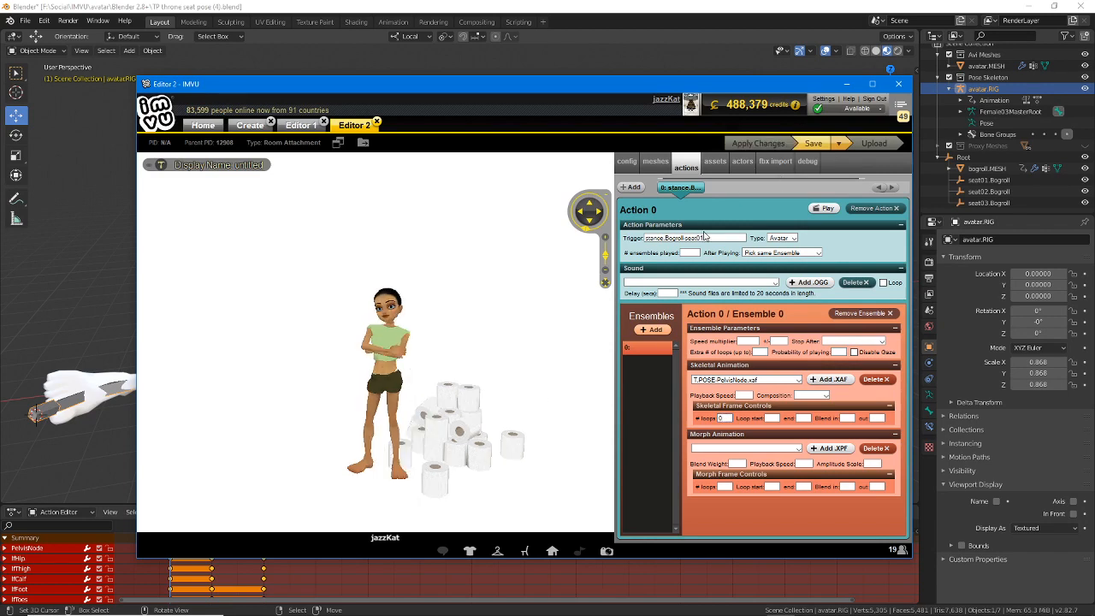
click(451, 394)
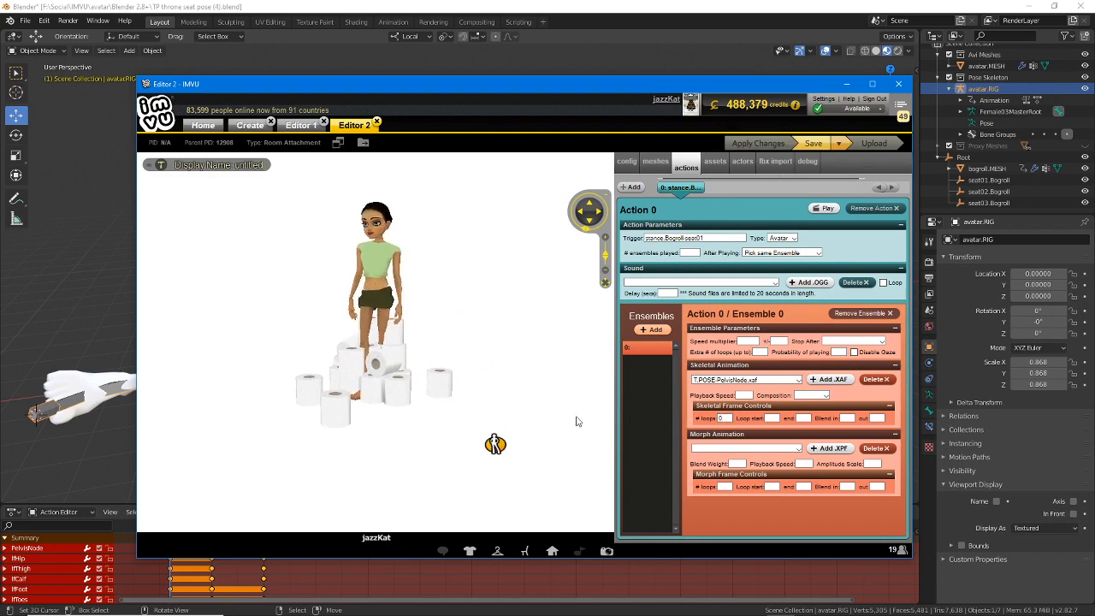
- Set the composition of Action 0's skeletal animation to Replace and apply the changes
click(703, 238)
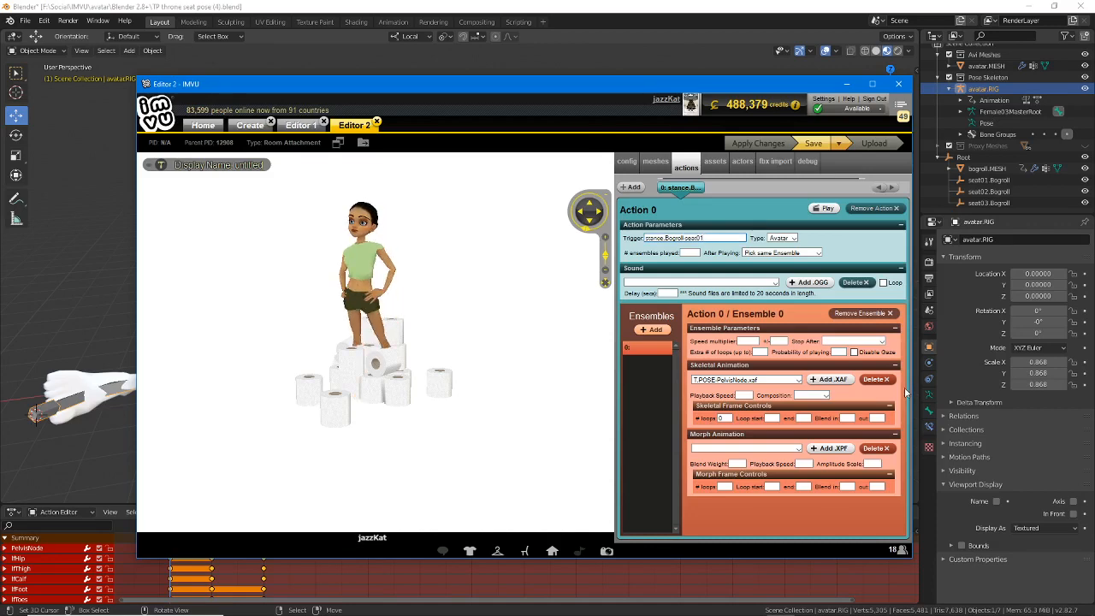
click(882, 342)
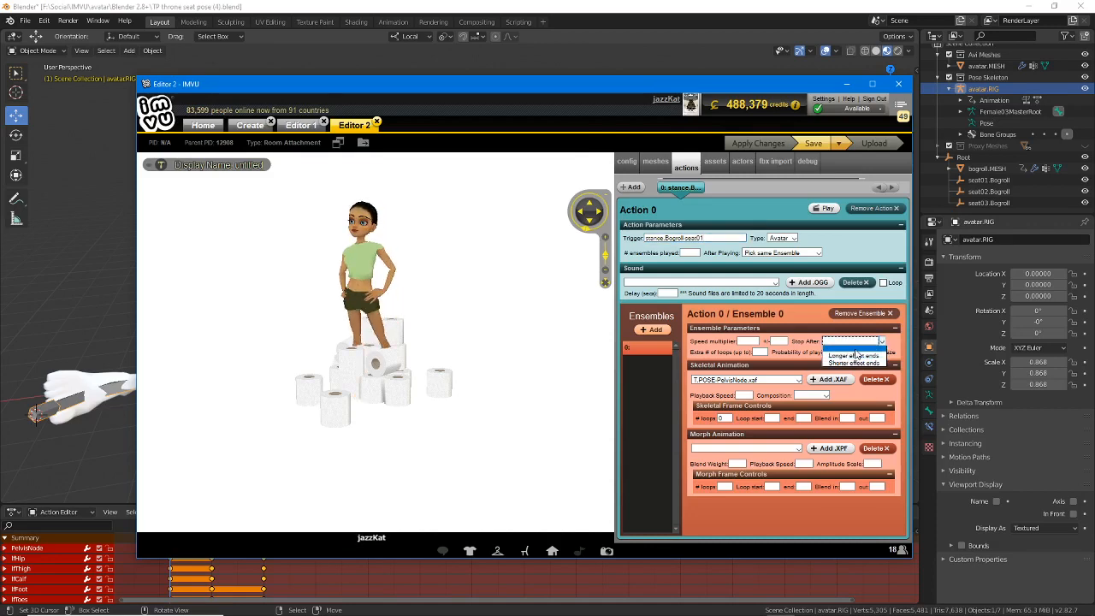
click(897, 343)
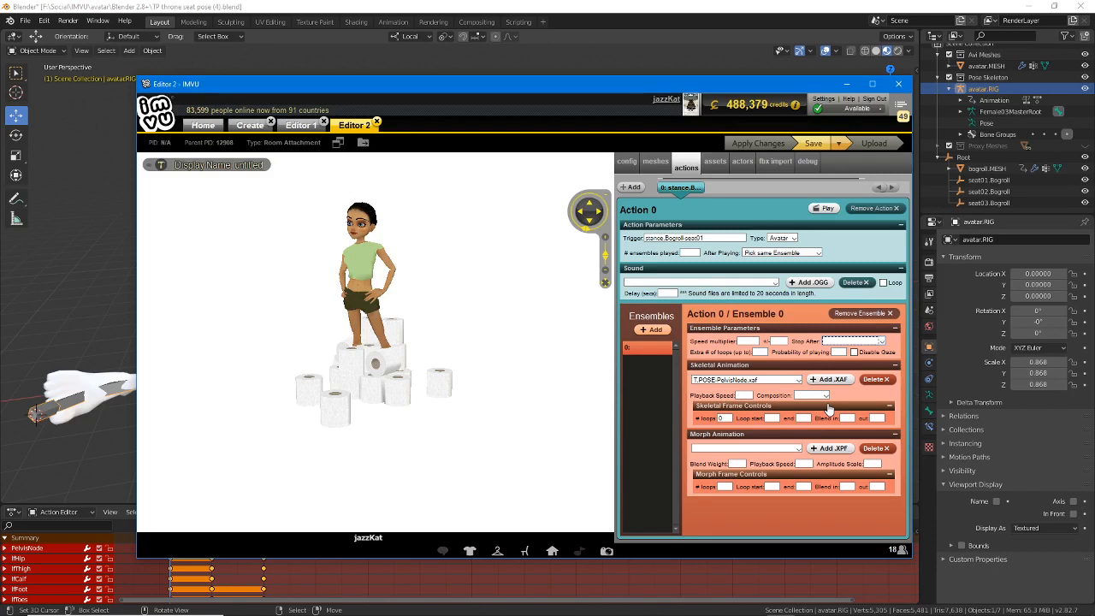
click(824, 395)
click(818, 417)
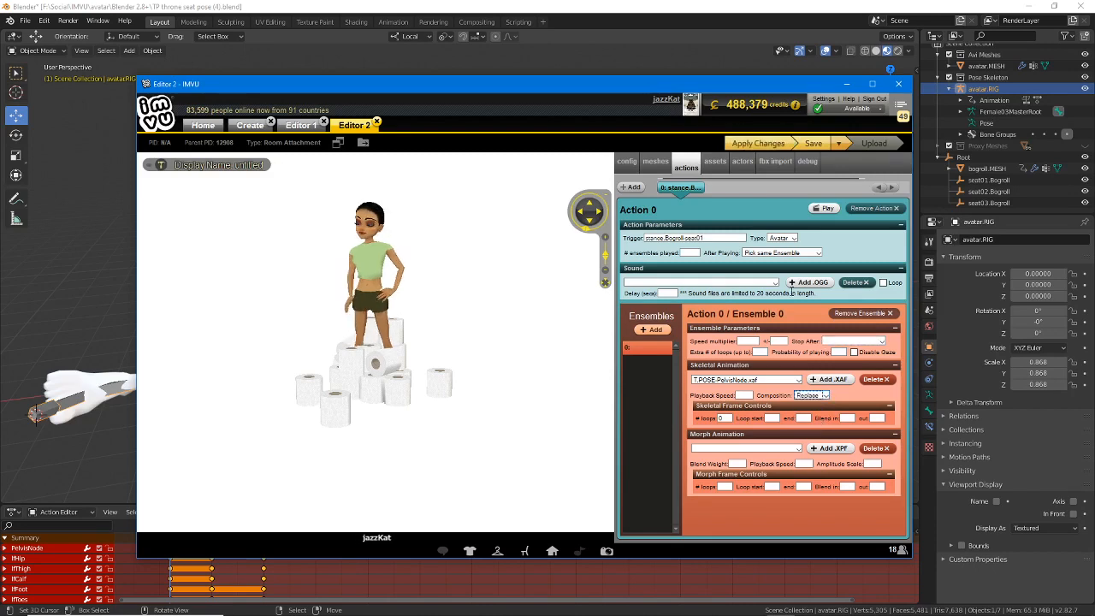
click(758, 147)
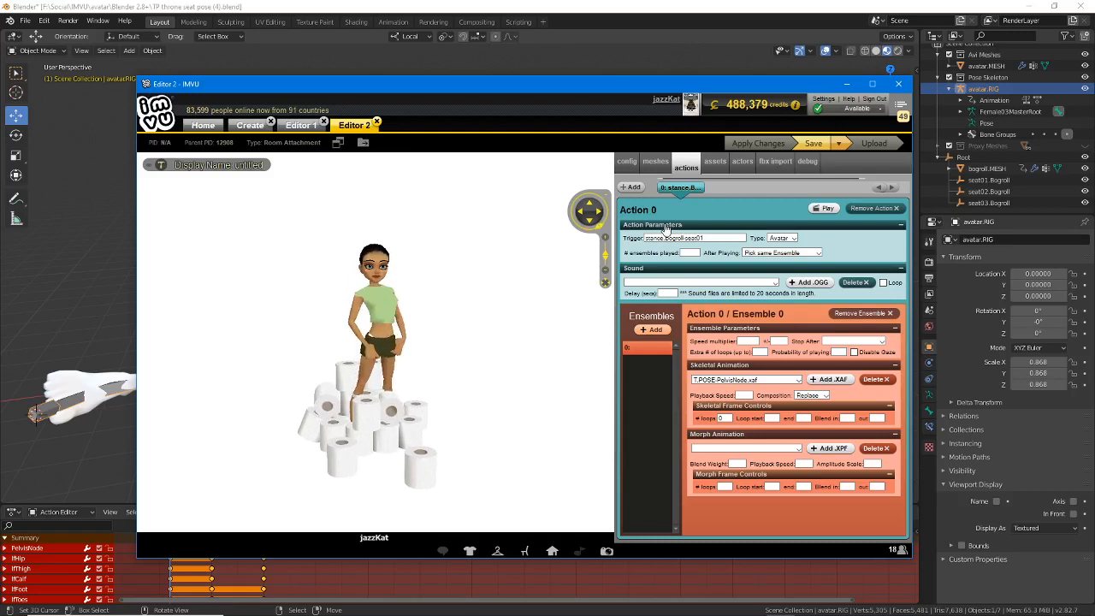
- Shorten Action 0's trigger to stance.Bogroll, apply the change, and seat the avatar on the toilet roll pile
drag(685, 237, 706, 238)
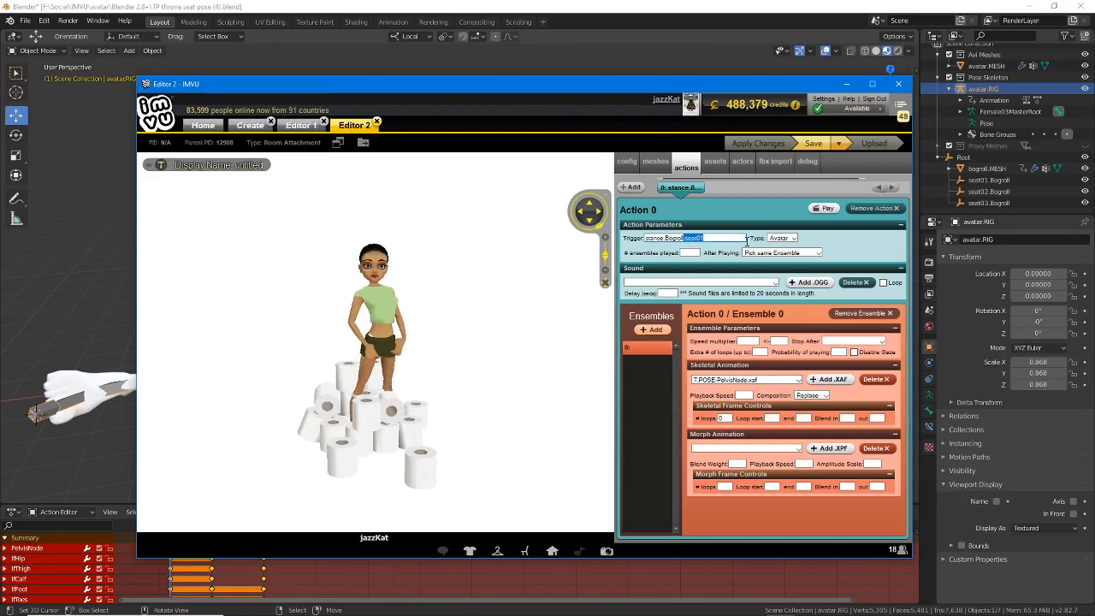
key(BackSpace)
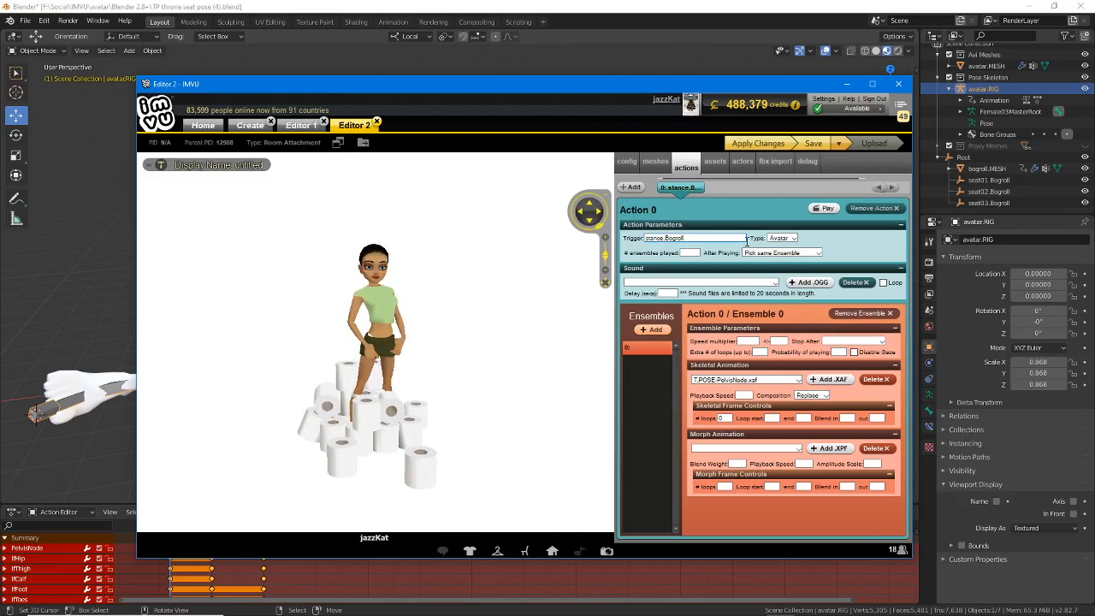
click(767, 144)
click(403, 386)
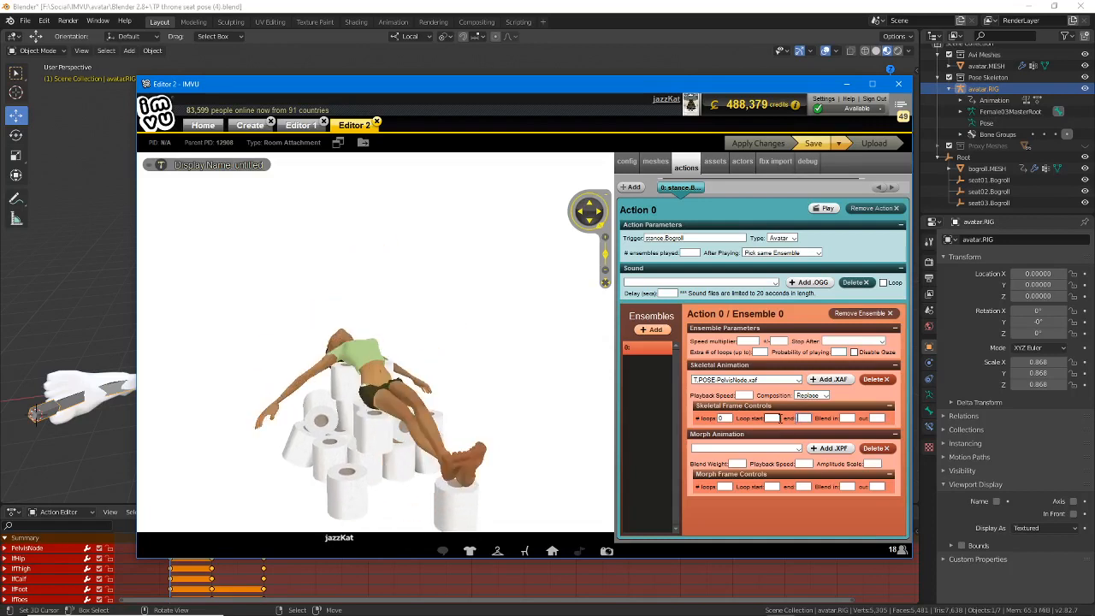
- Set the skeletal animation's loop start to 1 and end to 2, apply the changes, and test the seats with the avatar
click(777, 418)
text(1)
click(802, 418)
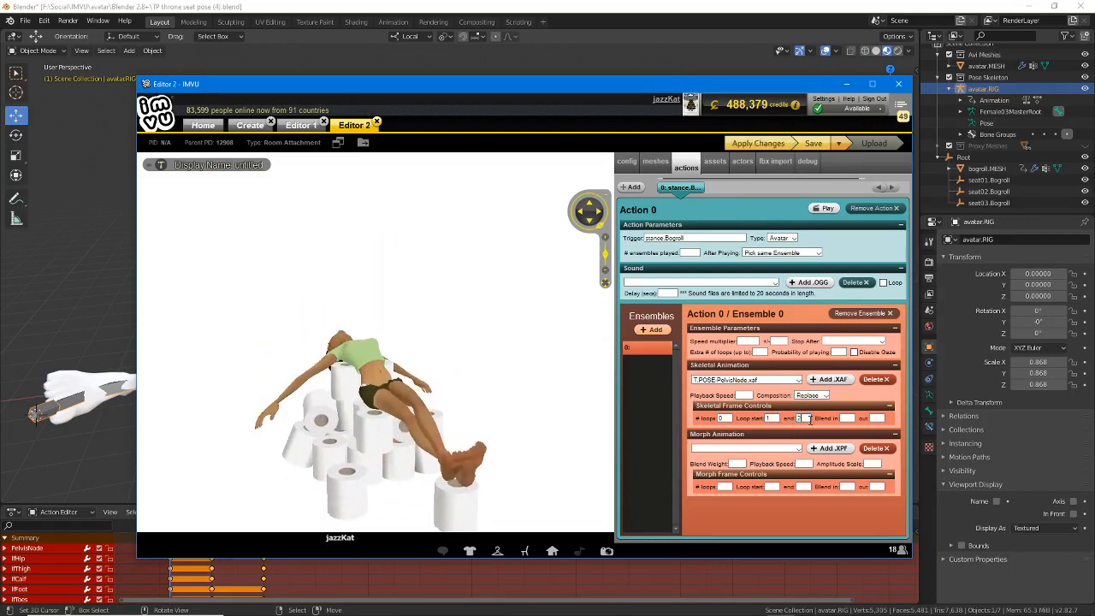
text(2)
click(757, 143)
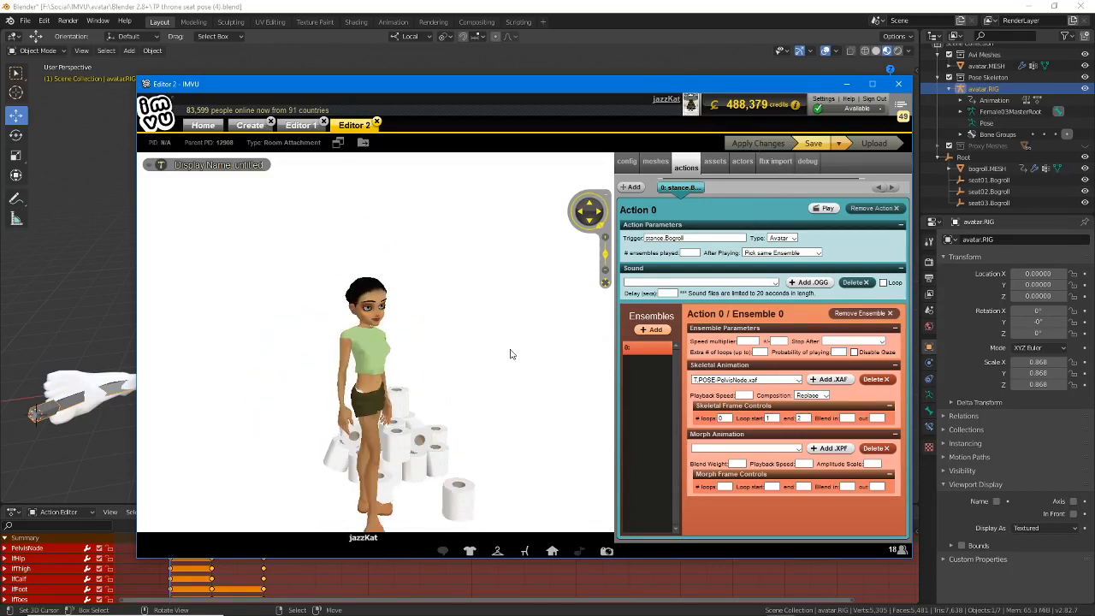
mouse_move(414, 431)
mouse_down()
mouse_move(490, 439)
mouse_move(380, 434)
mouse_move(406, 420)
mouse_up()
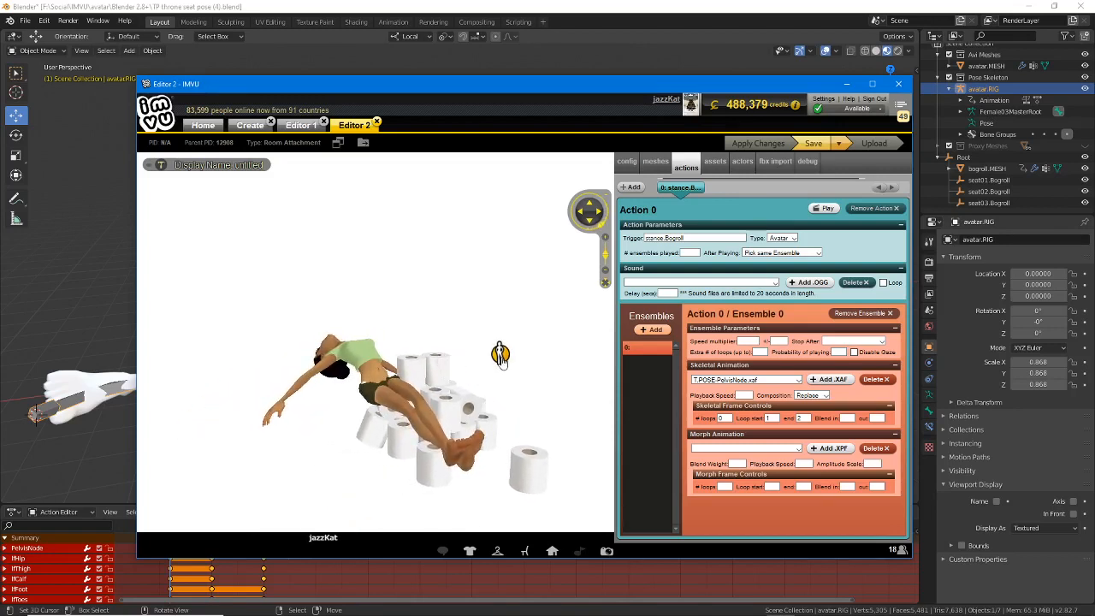
drag(500, 354, 463, 399)
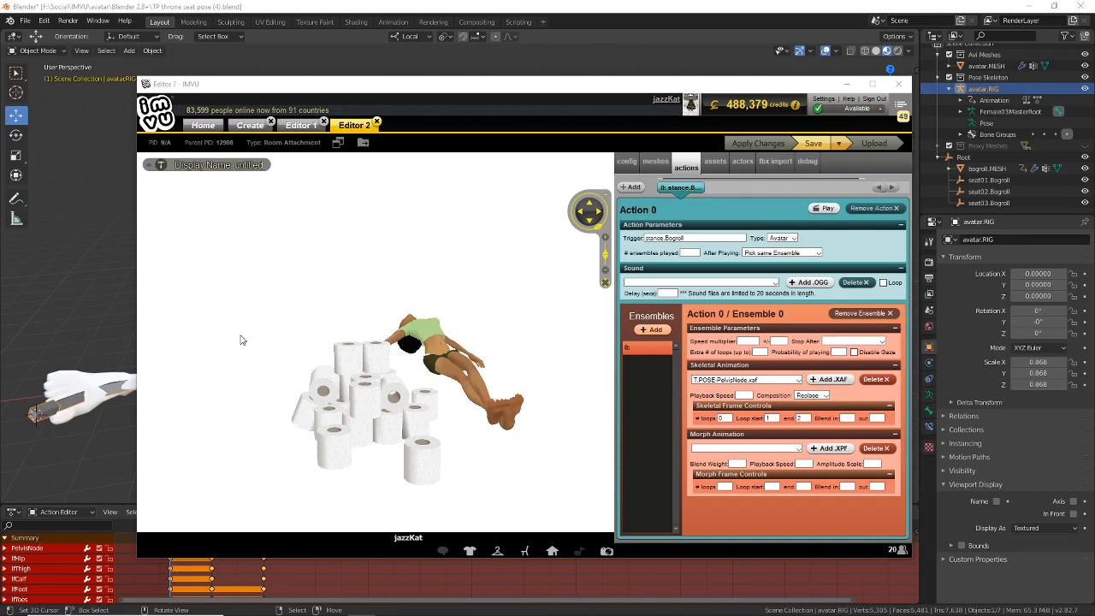
- Try seat01.Bogroll as Action 0's trigger and apply the change
click(656, 237)
double_click(655, 238)
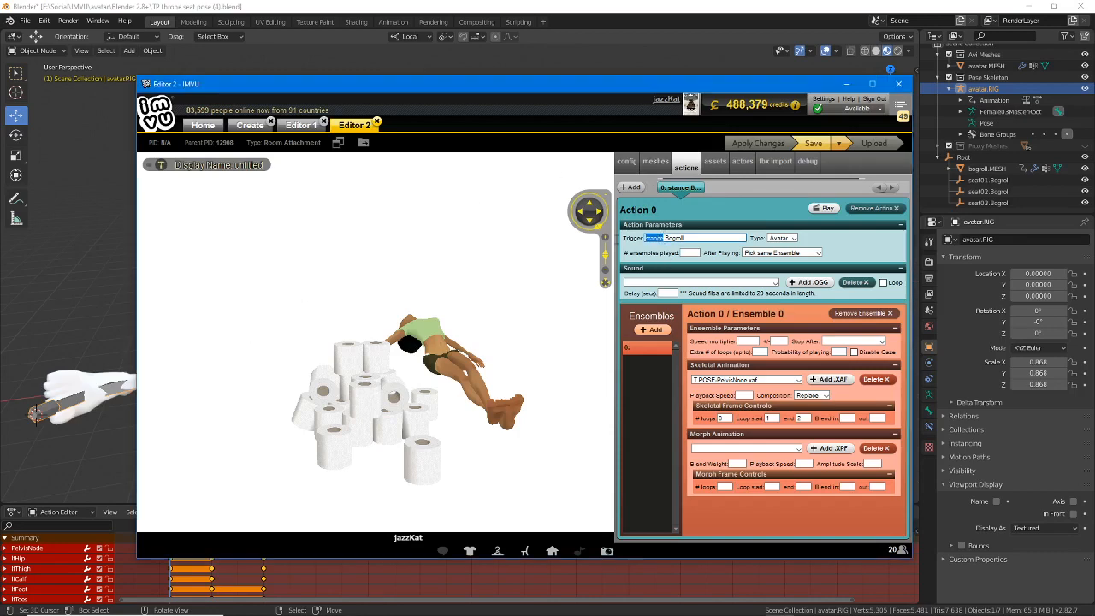
text(seat01)
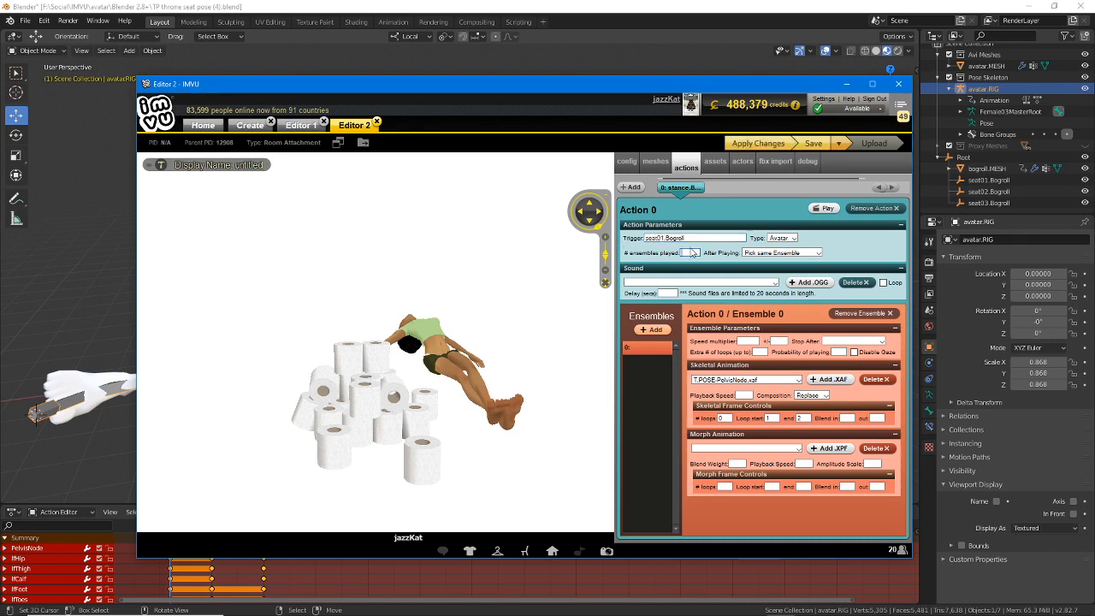
click(757, 143)
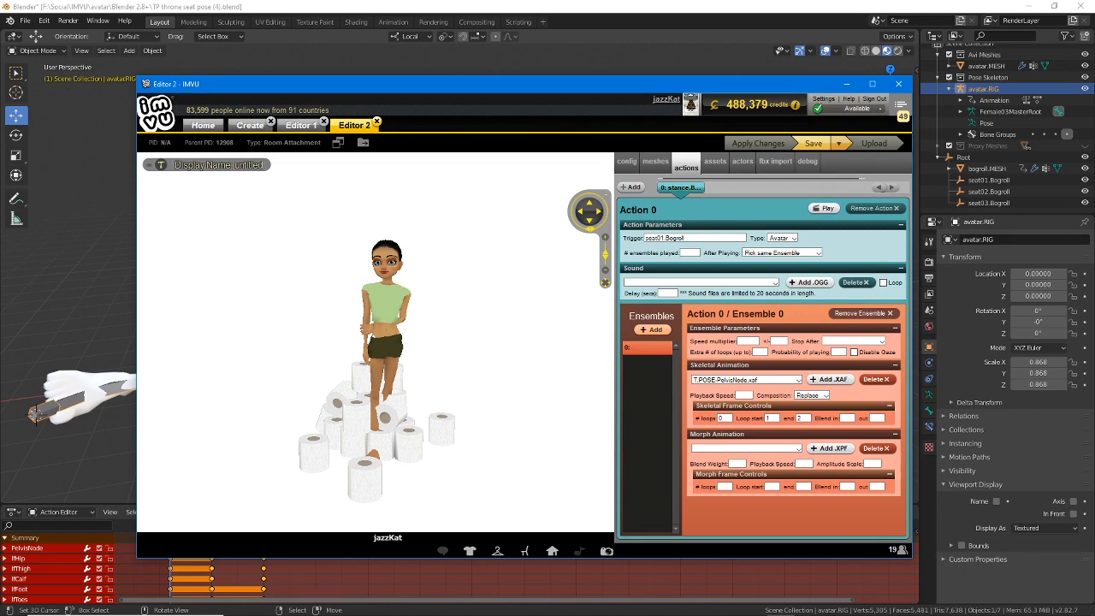
- Change Action 0's trigger back to stance.Bogroll, apply it, and seat the avatar to check the pose from another angle
click(664, 241)
drag(663, 241, 630, 239)
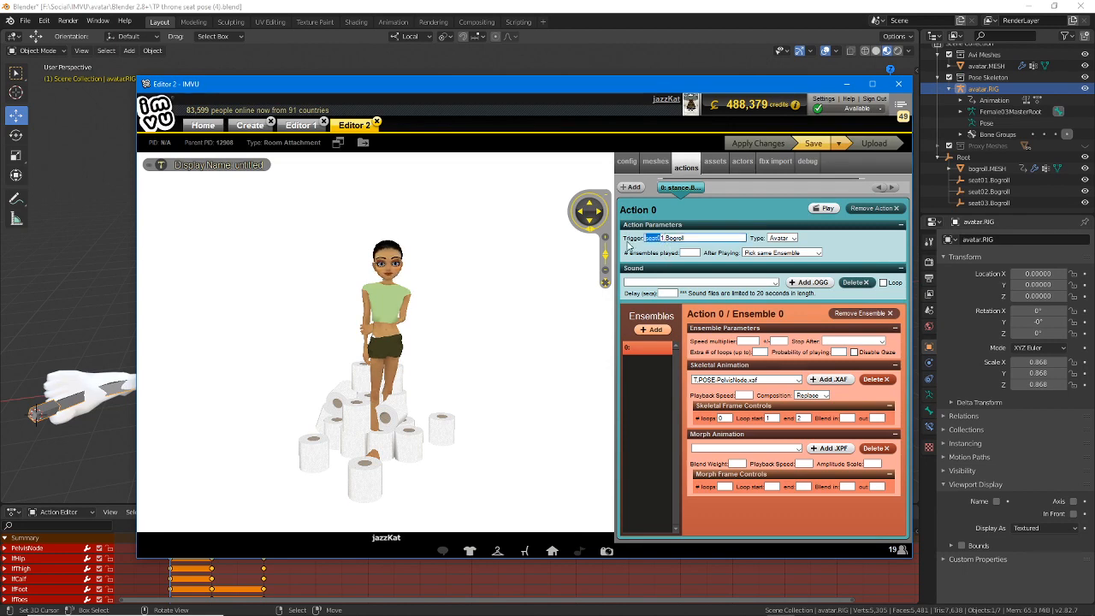
text(stance)
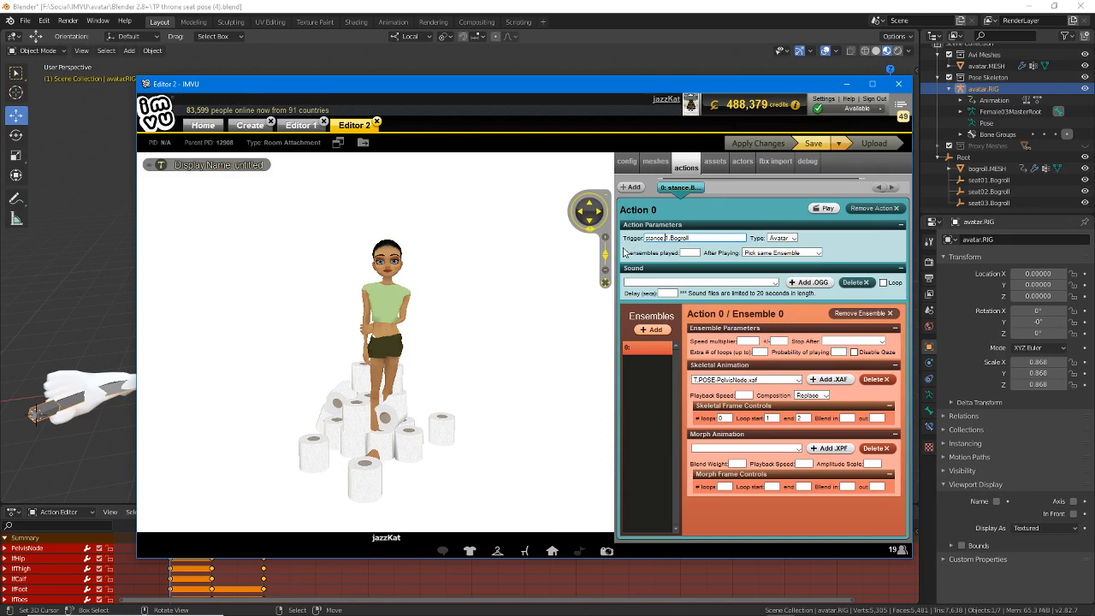
key(Delete)
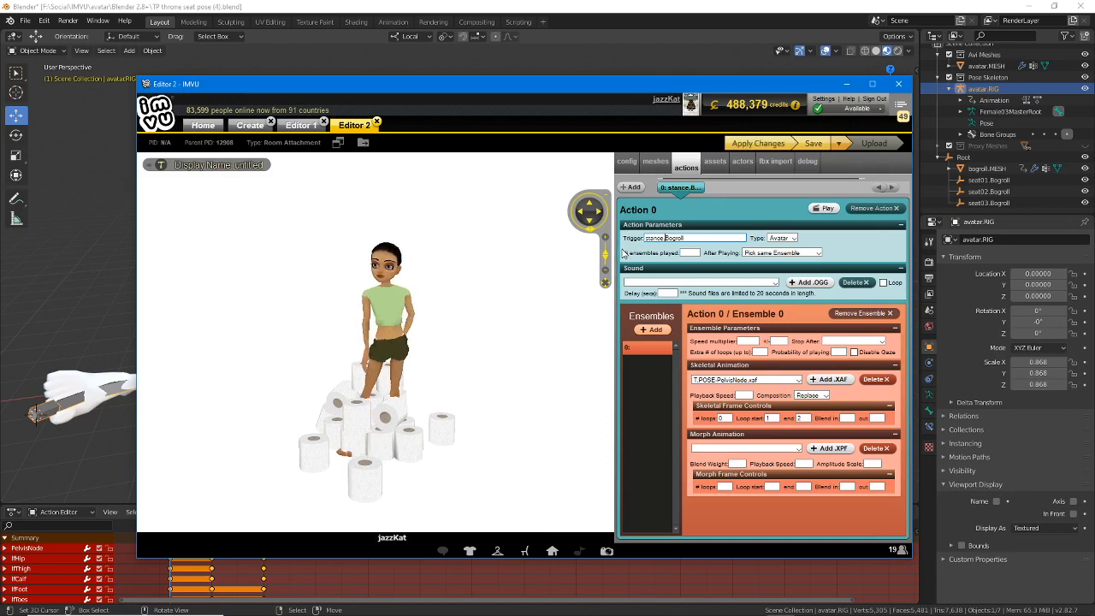
click(756, 145)
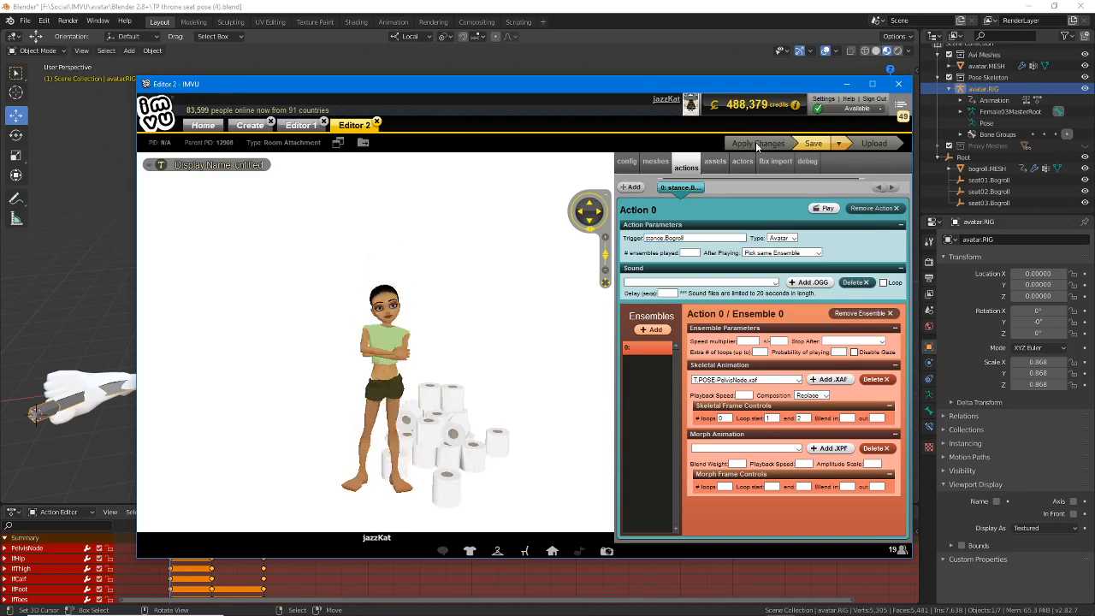
click(443, 393)
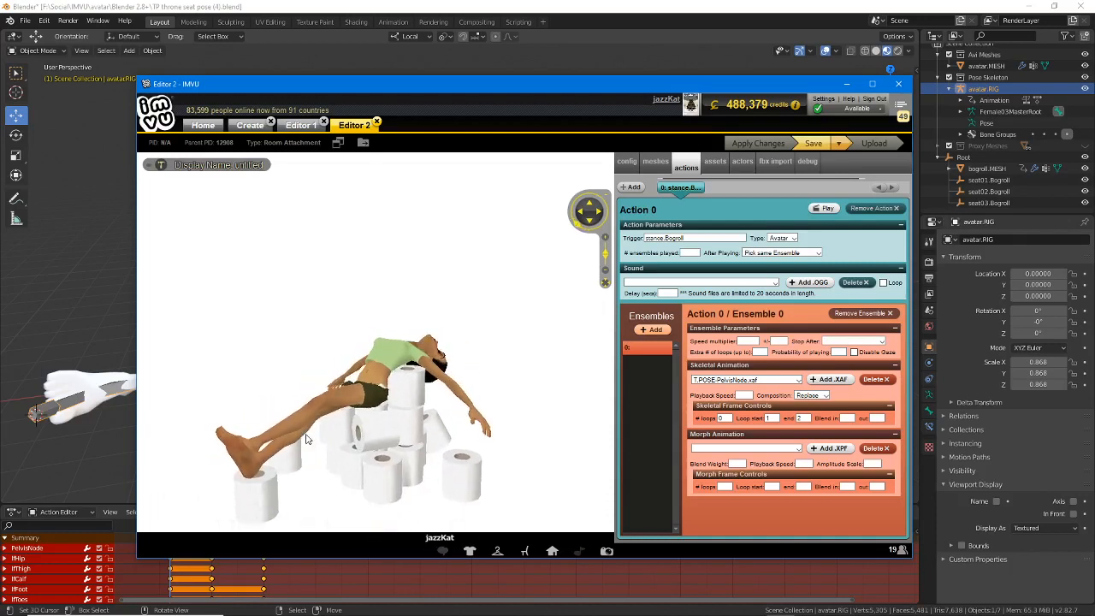
drag(392, 384, 593, 275)
- Add Action 1 with the trigger stance.Bogroll.seat02, type Avatar, and Pick same Ensemble after playing
click(632, 187)
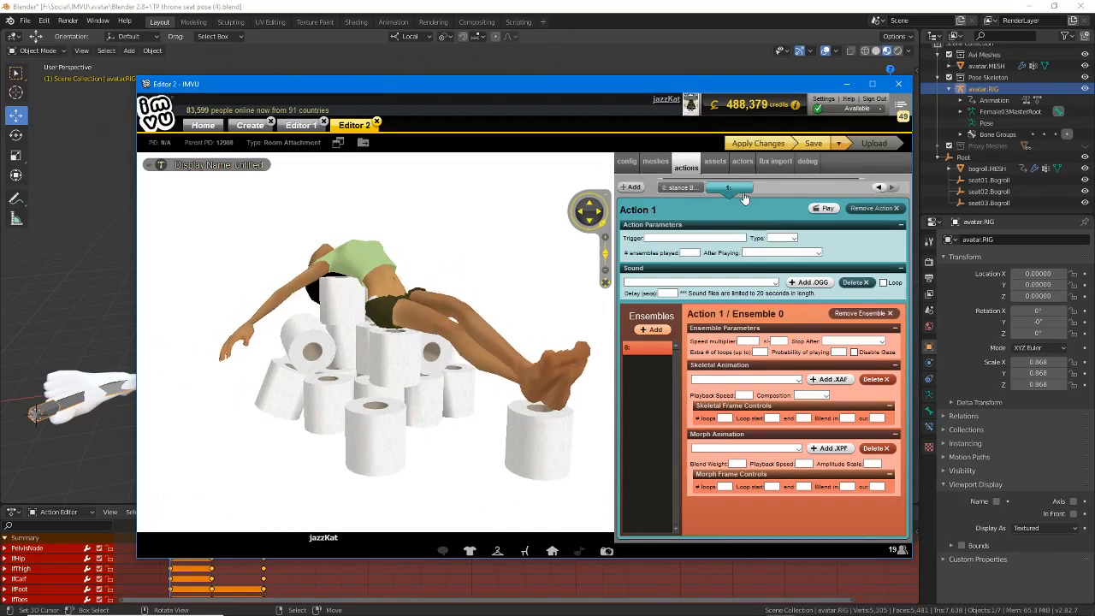
click(690, 238)
click(363, 144)
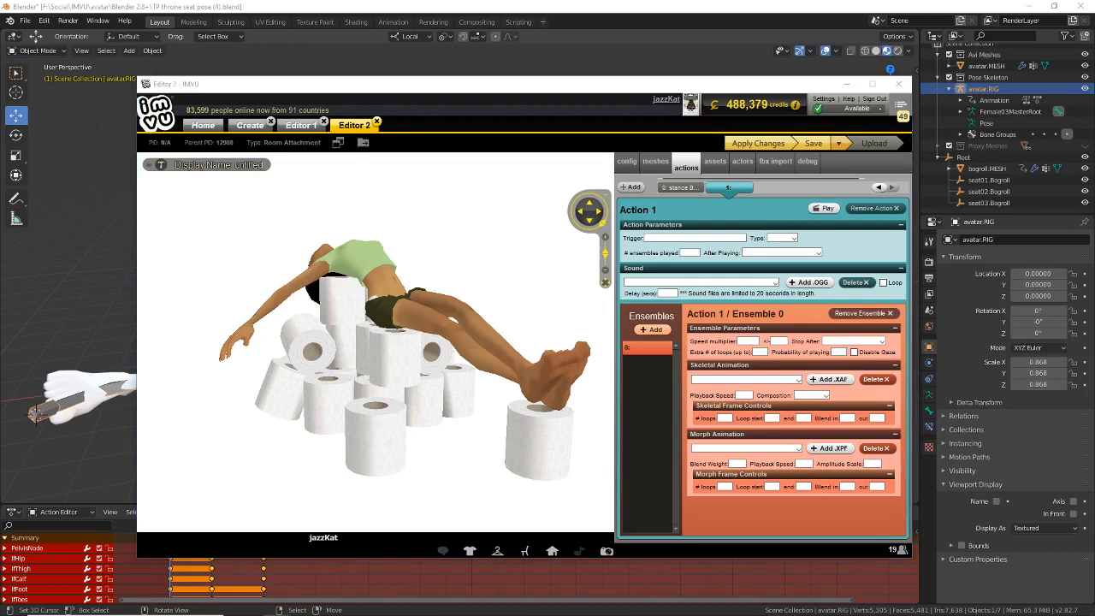
drag(0, 171, 304, 163)
click(415, 303)
scroll(415, 302, down, 3)
drag(415, 303, 582, 288)
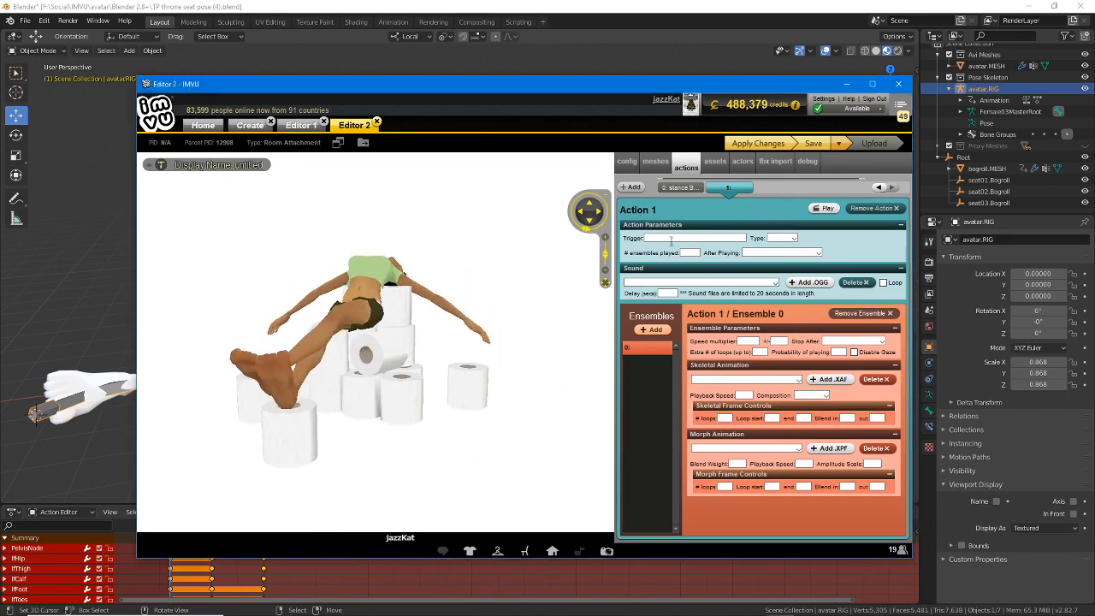
click(672, 238)
text(stance.Bogroll.seat02)
click(787, 237)
click(793, 260)
click(793, 253)
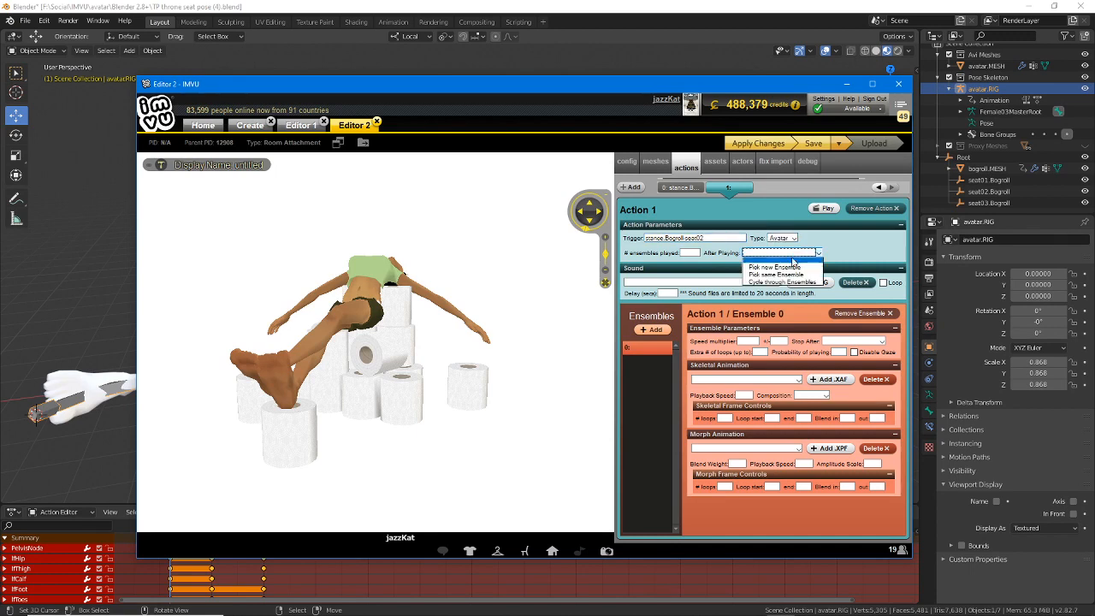
click(791, 276)
- Assign seat02.ACTION-PelvisNode.xaf to Action 1's skeletal animation with Replace composition, apply the changes, and view the avatar on the seats
click(756, 381)
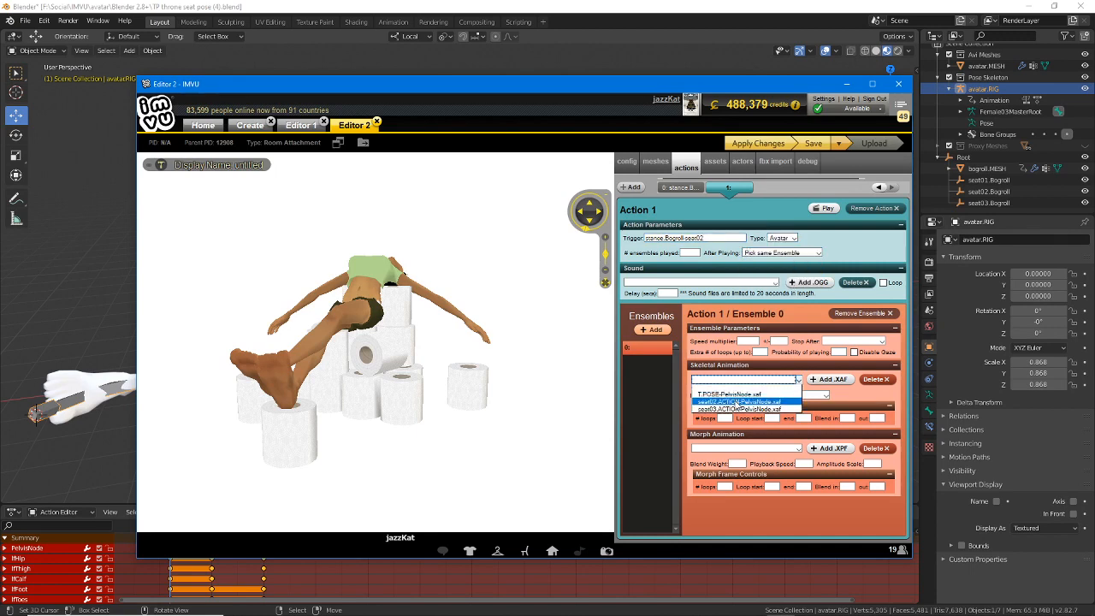
click(739, 401)
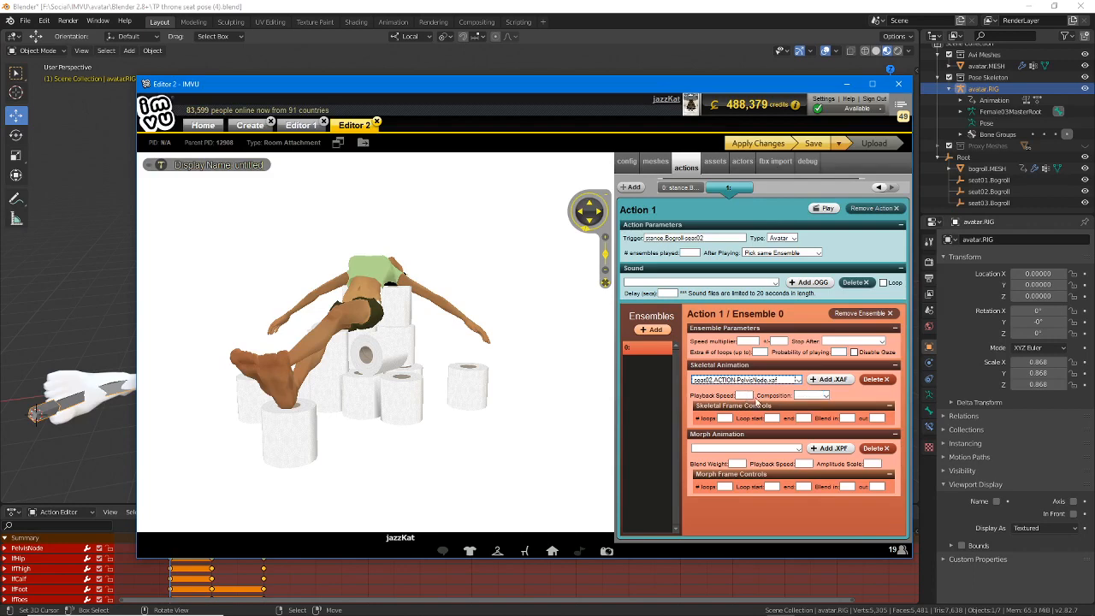
click(812, 395)
click(817, 417)
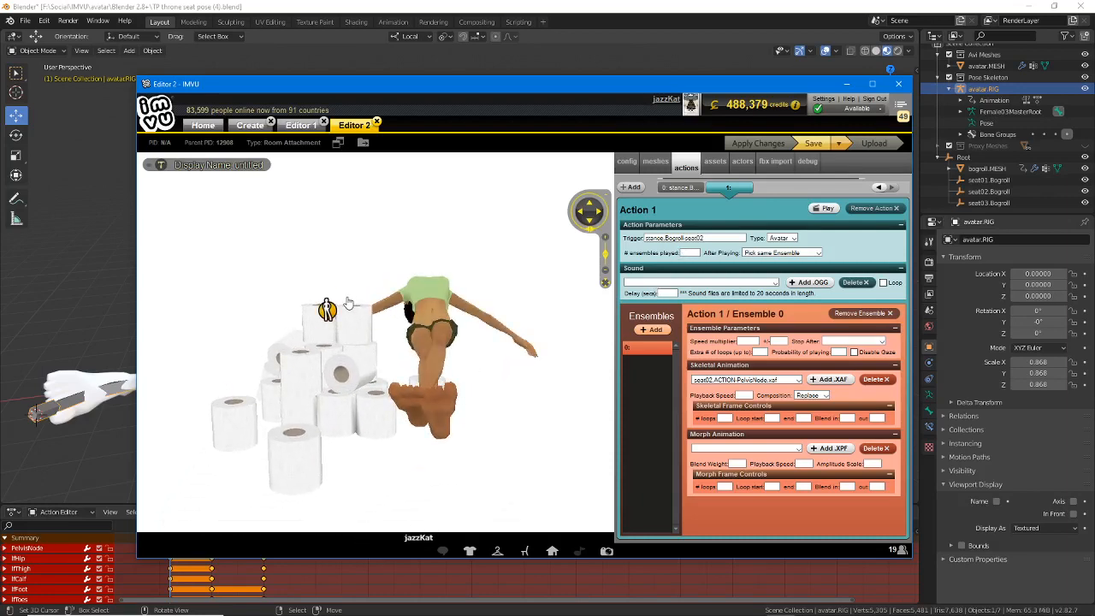
drag(320, 316, 290, 381)
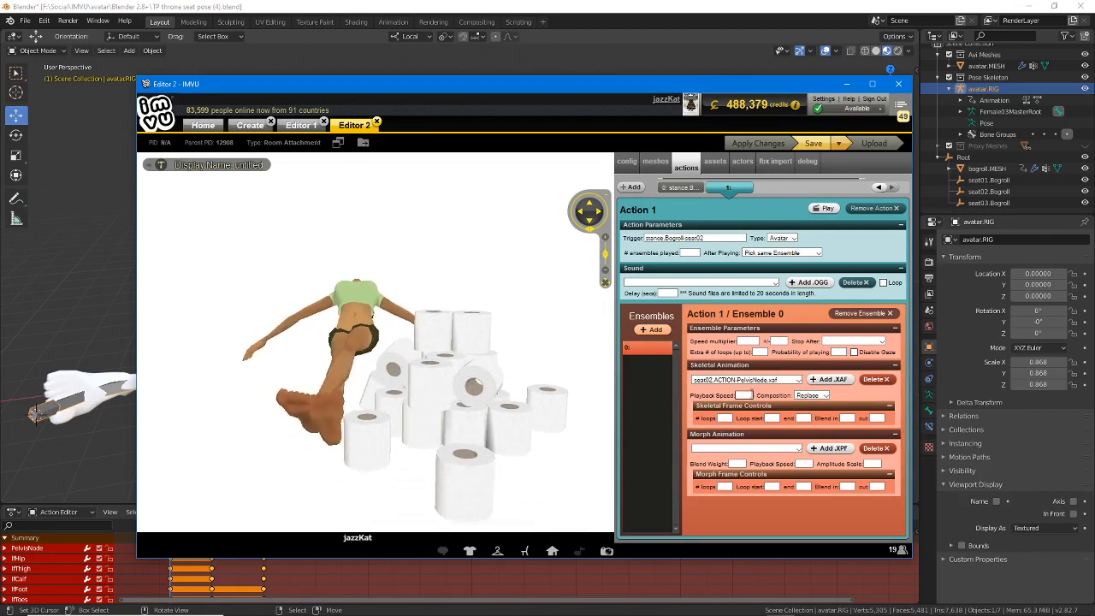
- Switch to Blender to compare Action 1's trigger with the seat02.Bogroll node's name, and return to the IMVU editor
click(725, 417)
click(697, 239)
click(601, 9)
click(409, 401)
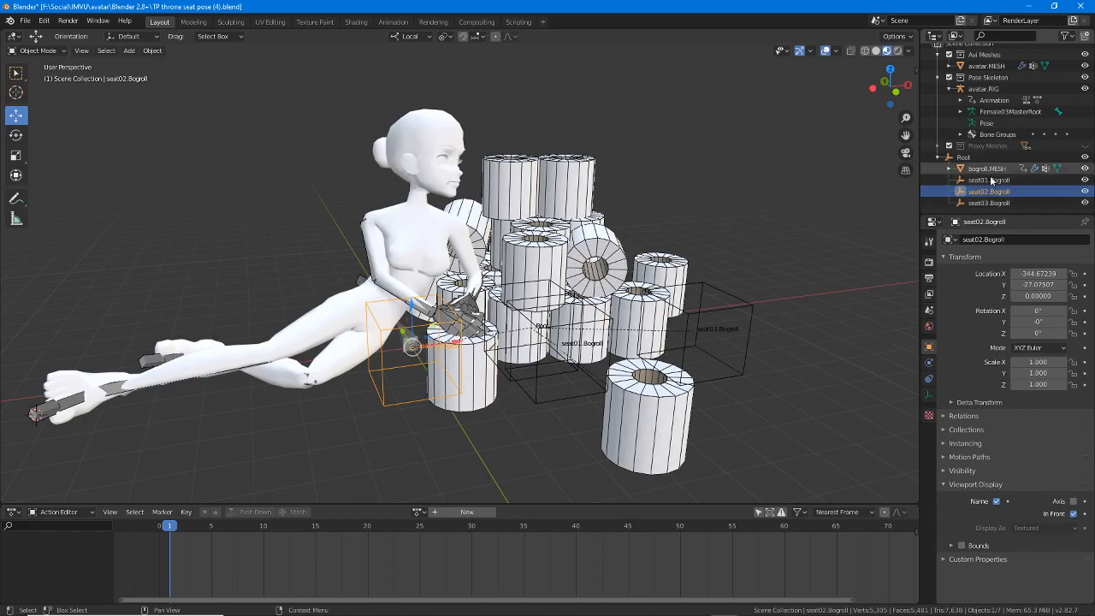
click(752, 606)
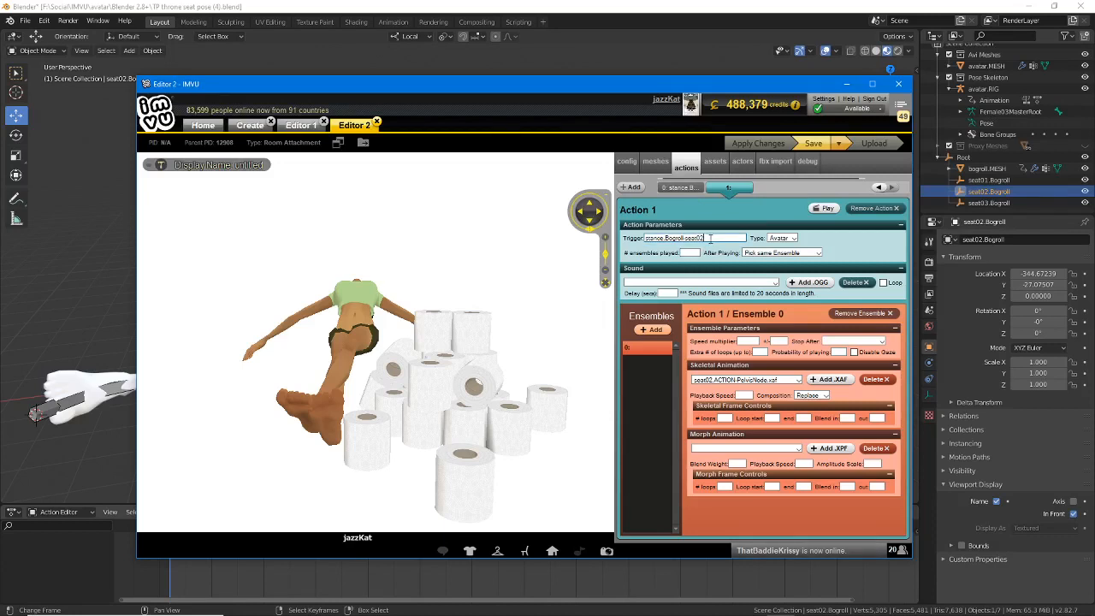
click(710, 239)
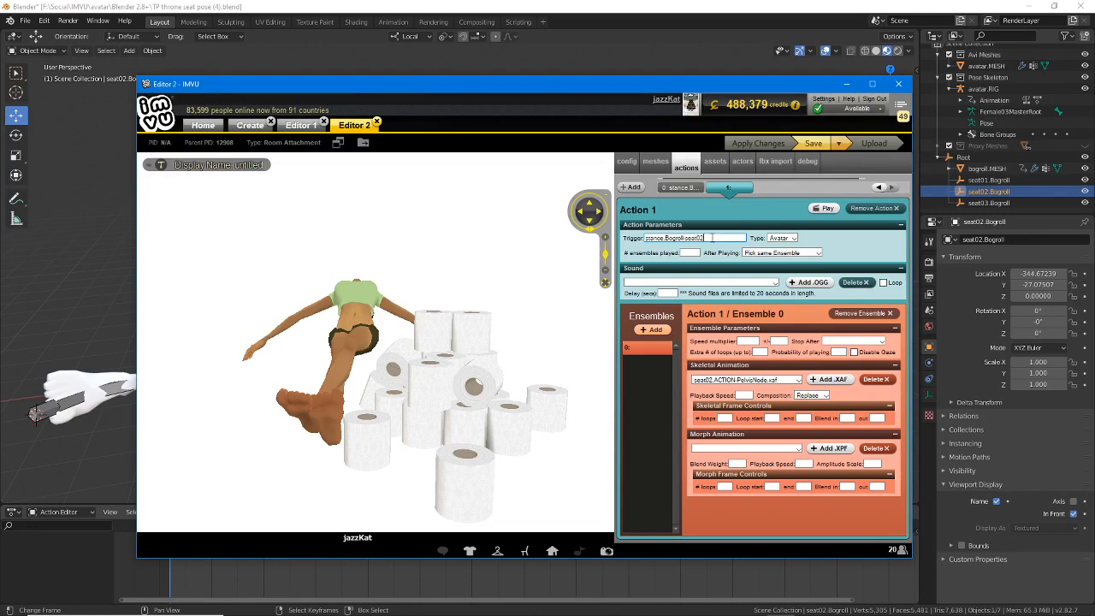
- Add Action 2 with the trigger stance.Bogroll.seat03, type Avatar, and Pick same Ensemble after playing
click(631, 188)
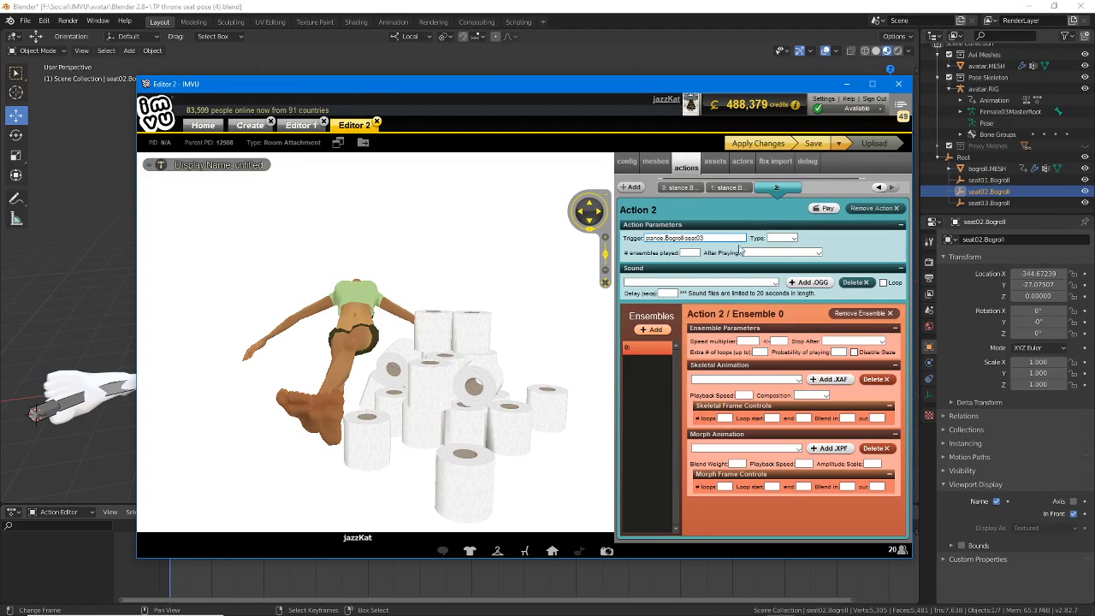
click(793, 237)
click(778, 247)
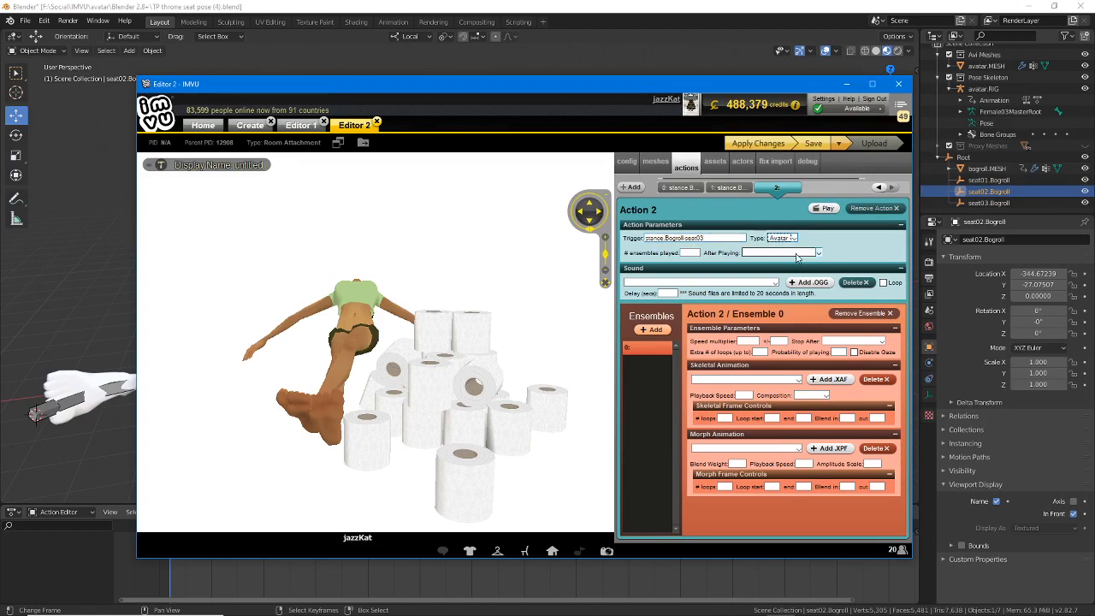
click(780, 252)
click(788, 275)
- Assign seat03.ACTION-PelvisNode.xaf to Action 2's skeletal animation with Replace composition and apply the changes
click(741, 380)
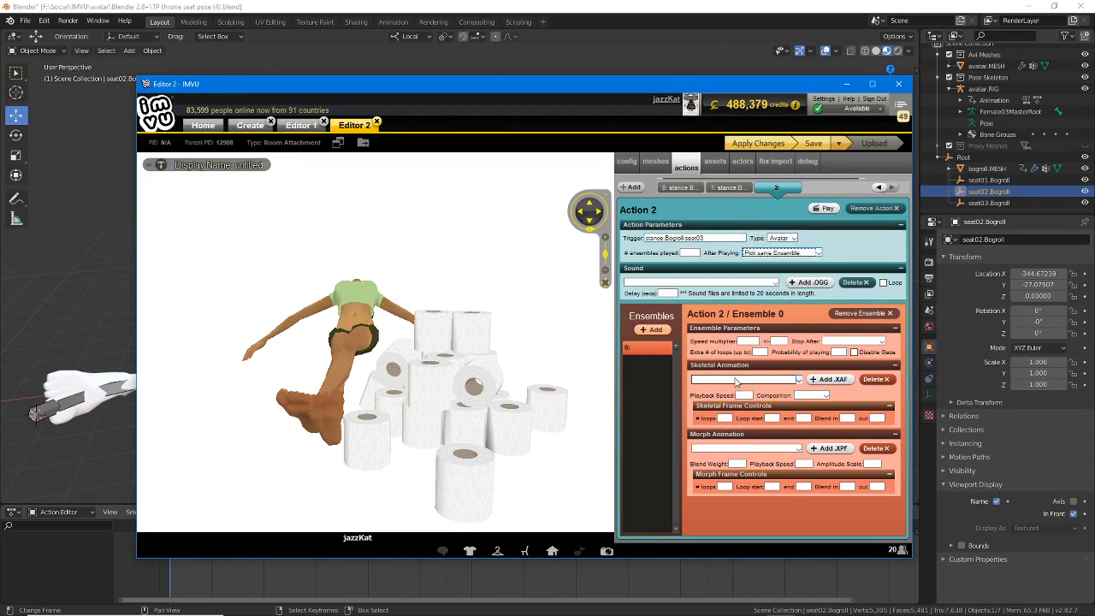
click(728, 408)
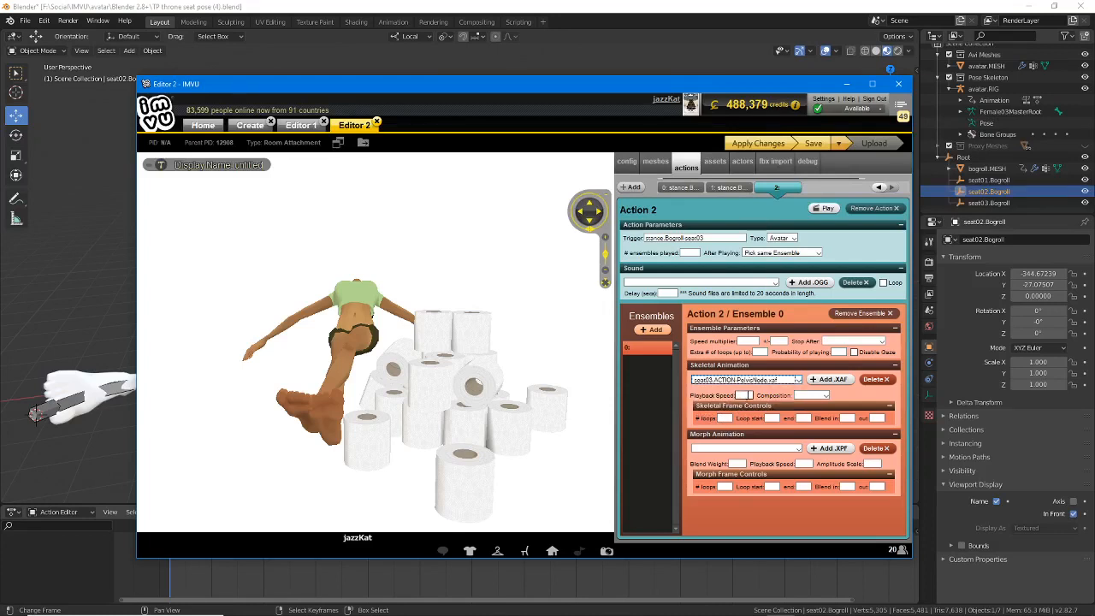
click(812, 396)
click(818, 417)
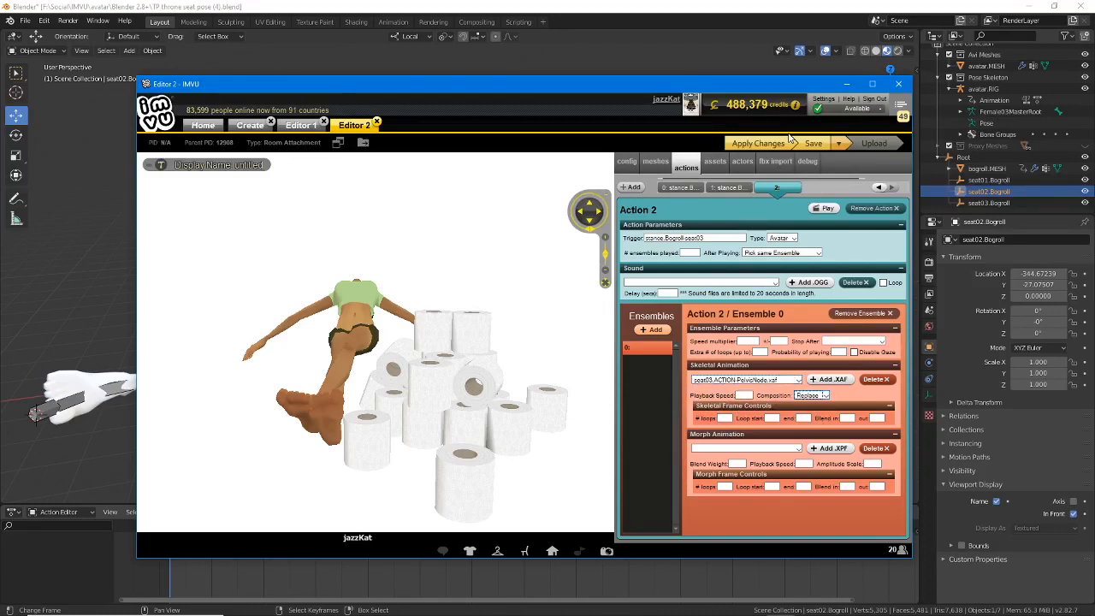
click(763, 143)
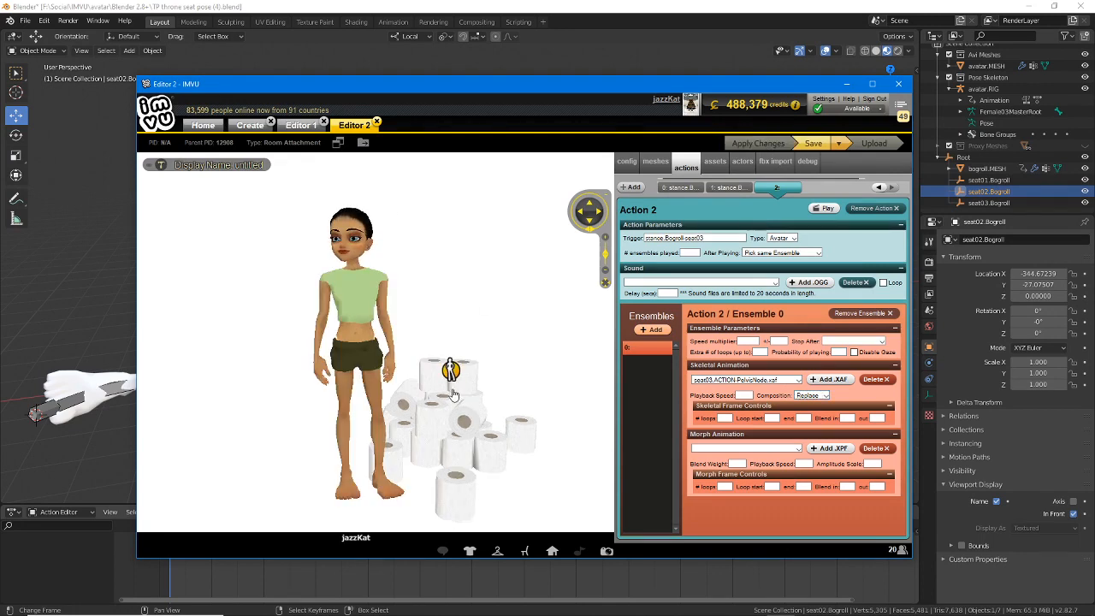
- Move the avatar between the seats of the toilet roll pile to check which pose each one uses
drag(453, 394, 413, 369)
click(486, 364)
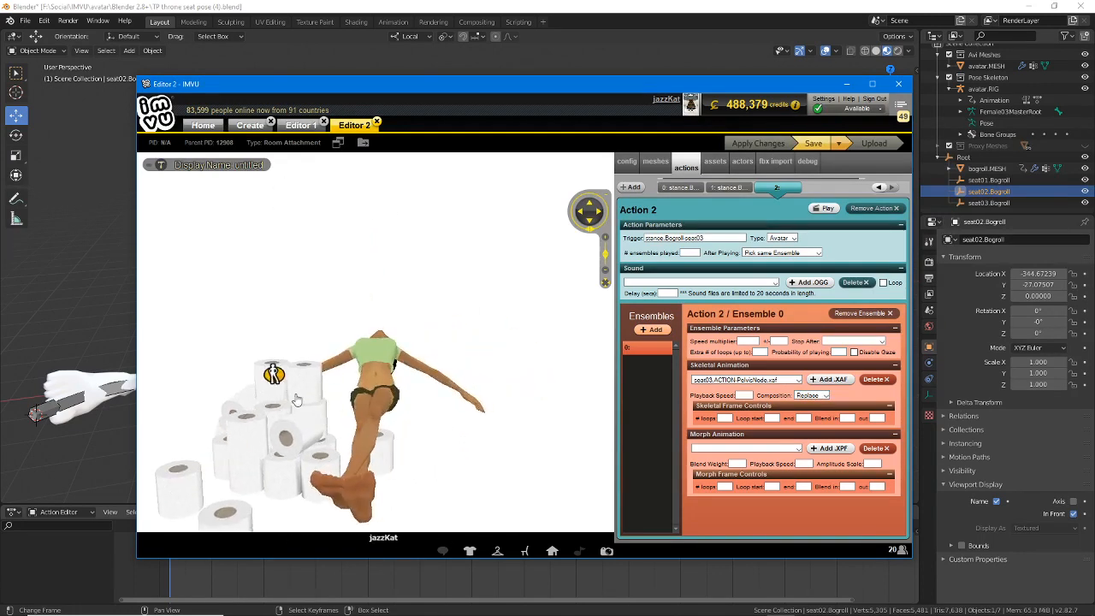
click(275, 373)
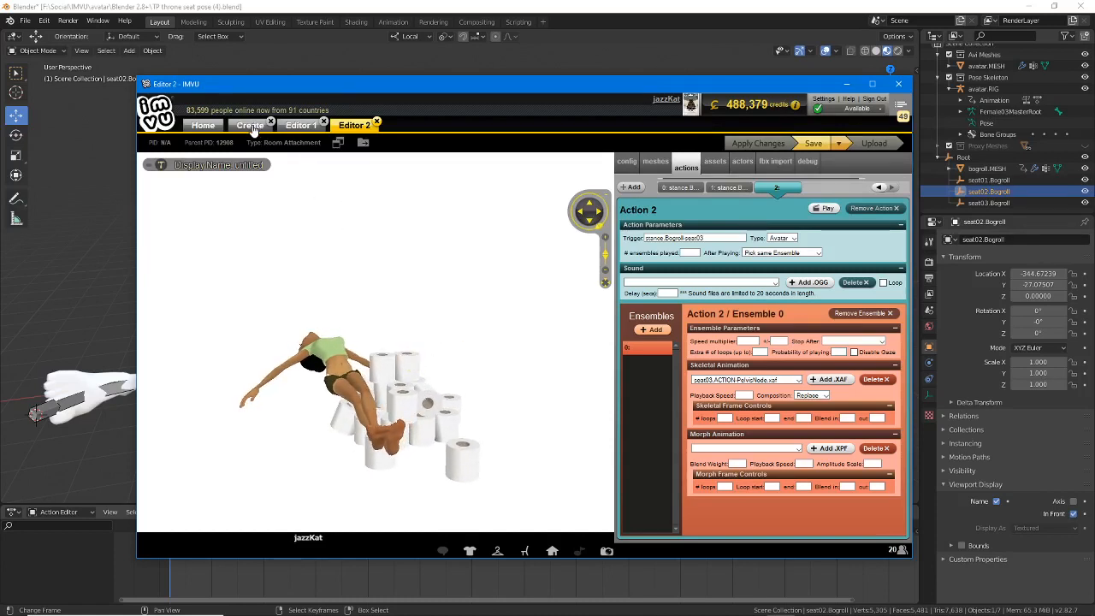
- Save the project under the new name TP throne + poses in the IMVU Projects folder
click(840, 145)
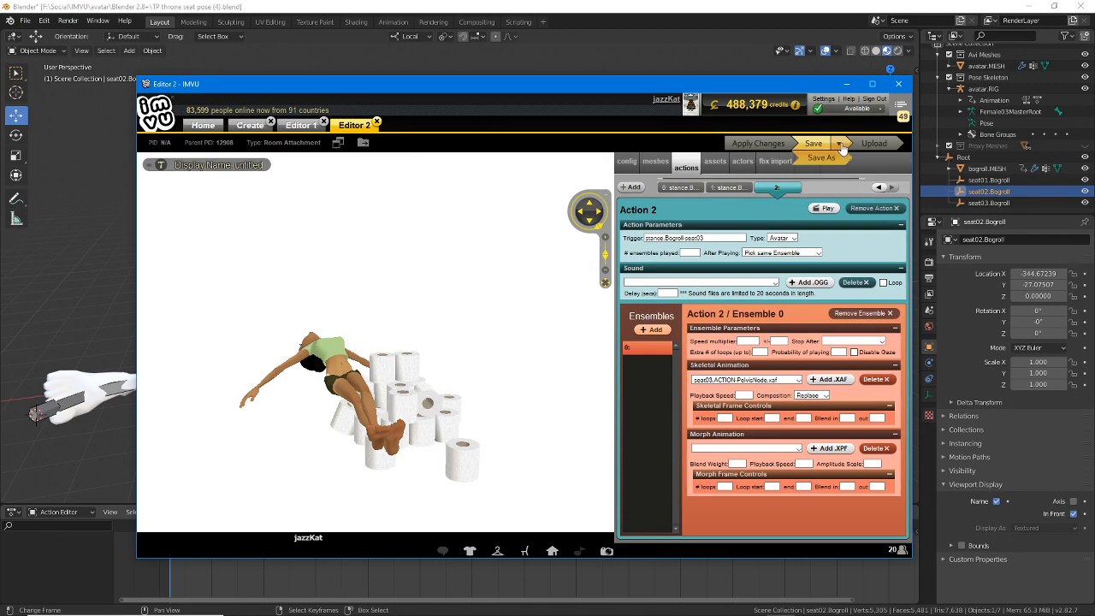
click(827, 159)
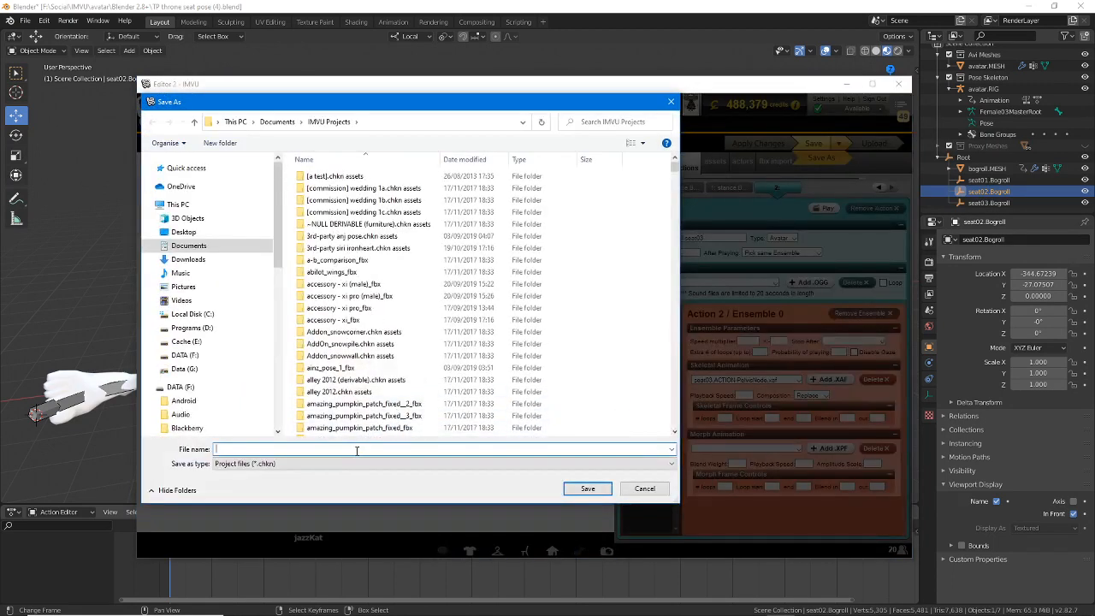
text(TO thro)
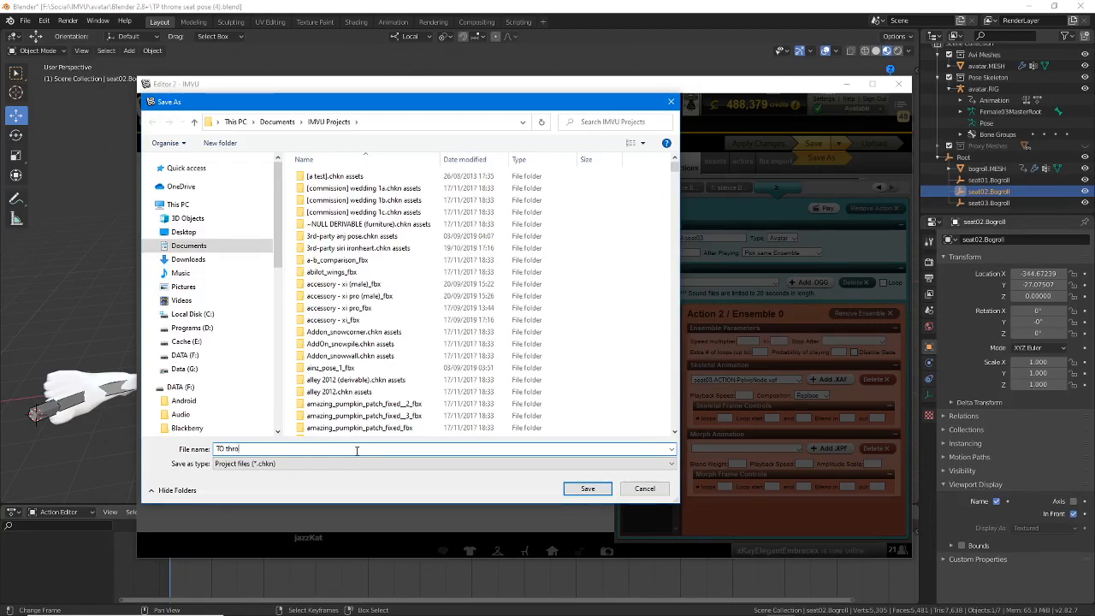
key(BackSpace)
key(BackSpace)
key(BackSpace)
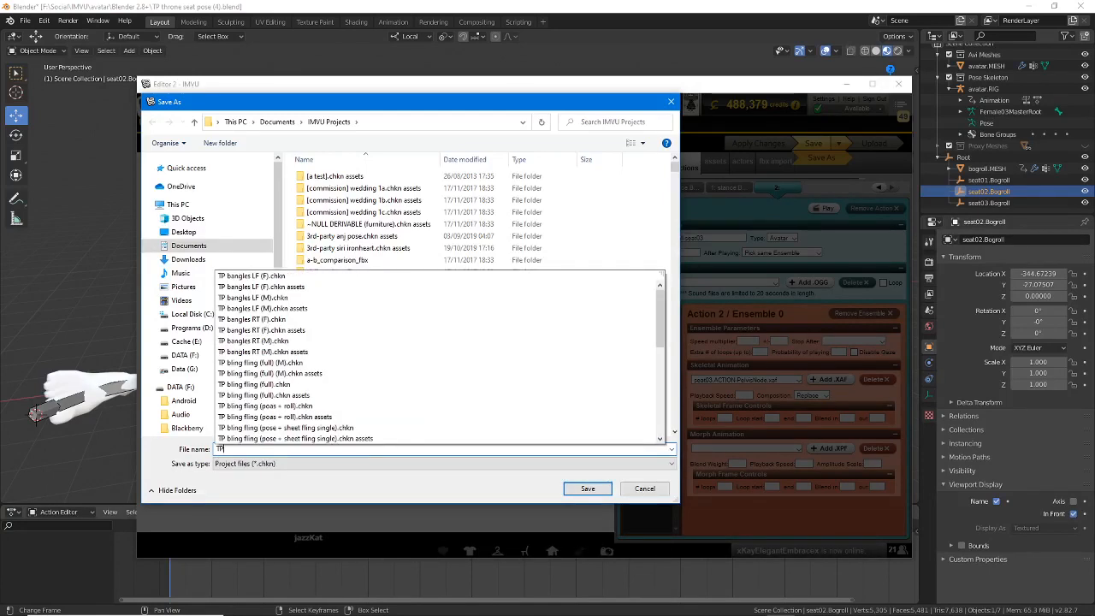
text(P th)
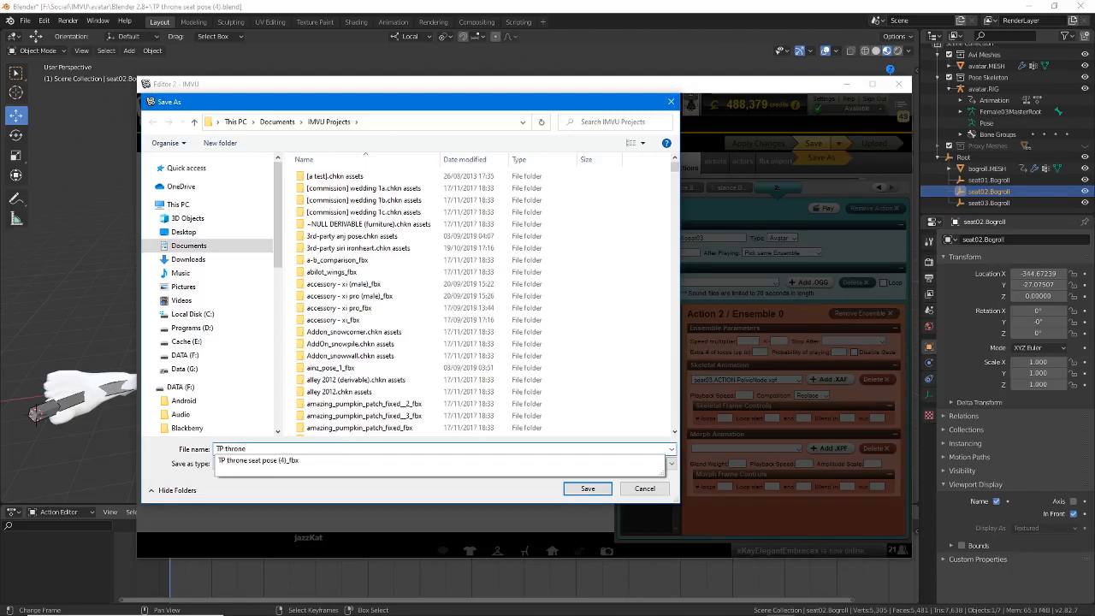
text(rone - poses)
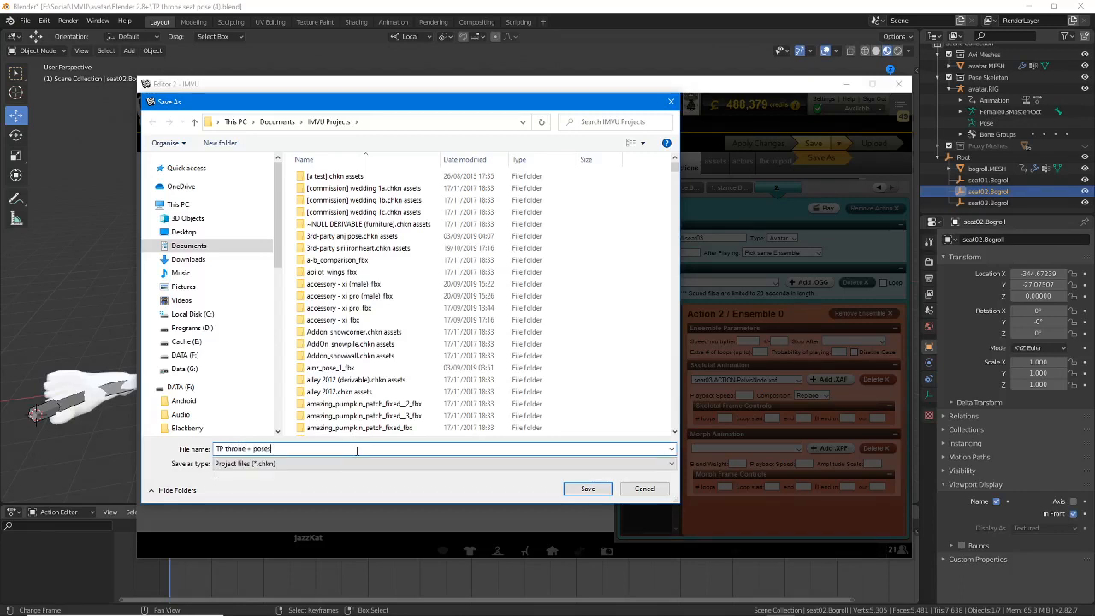
key(Return)
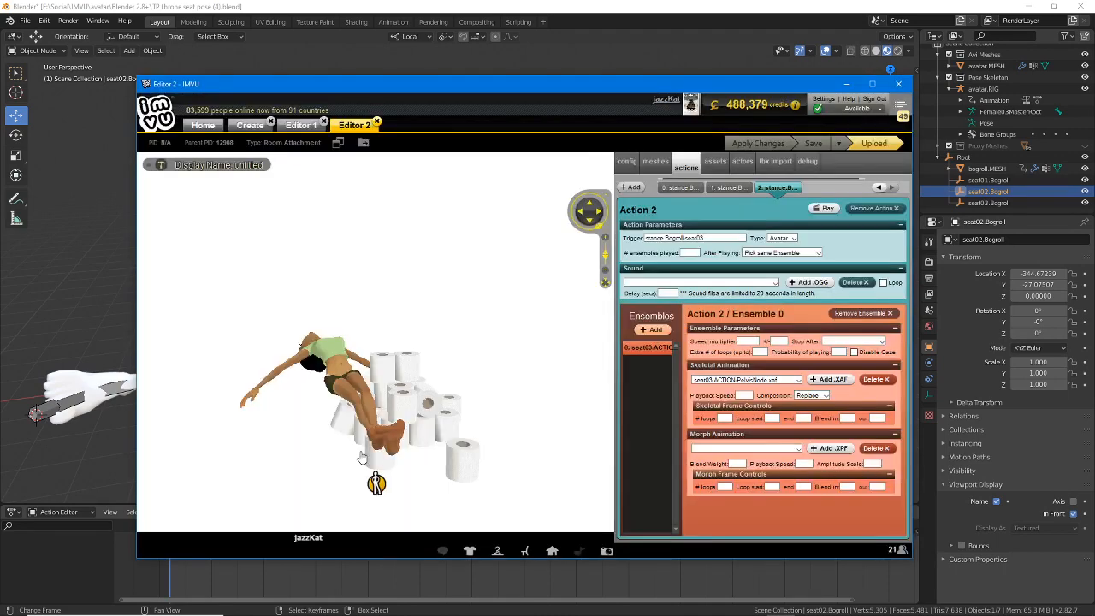
- Open the local project Swan Gondola derivable.chkn from the IMVU Projects folder
click(247, 126)
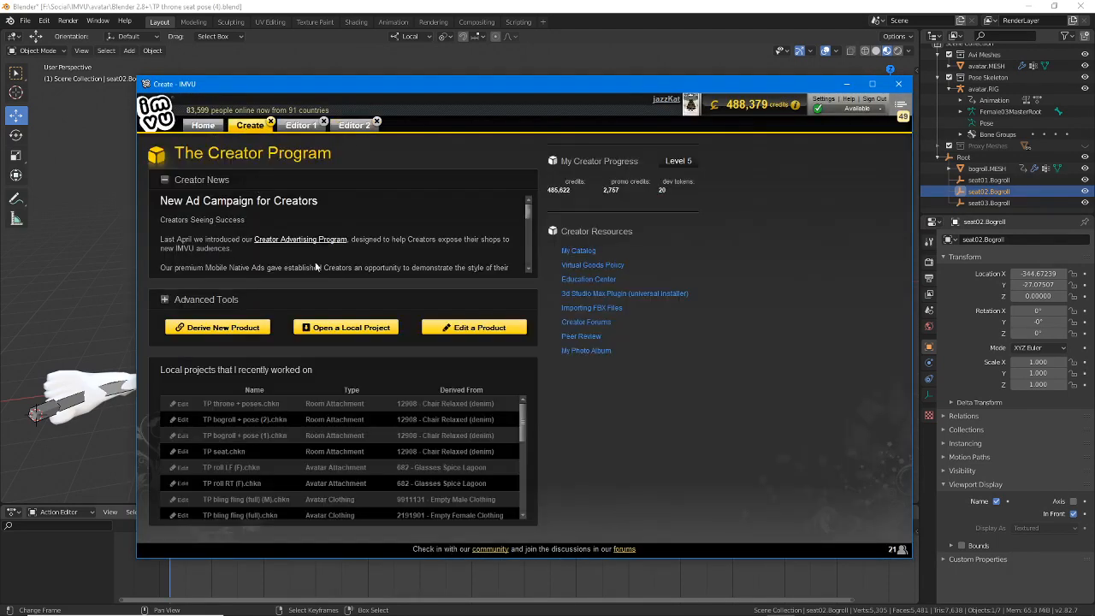
click(336, 327)
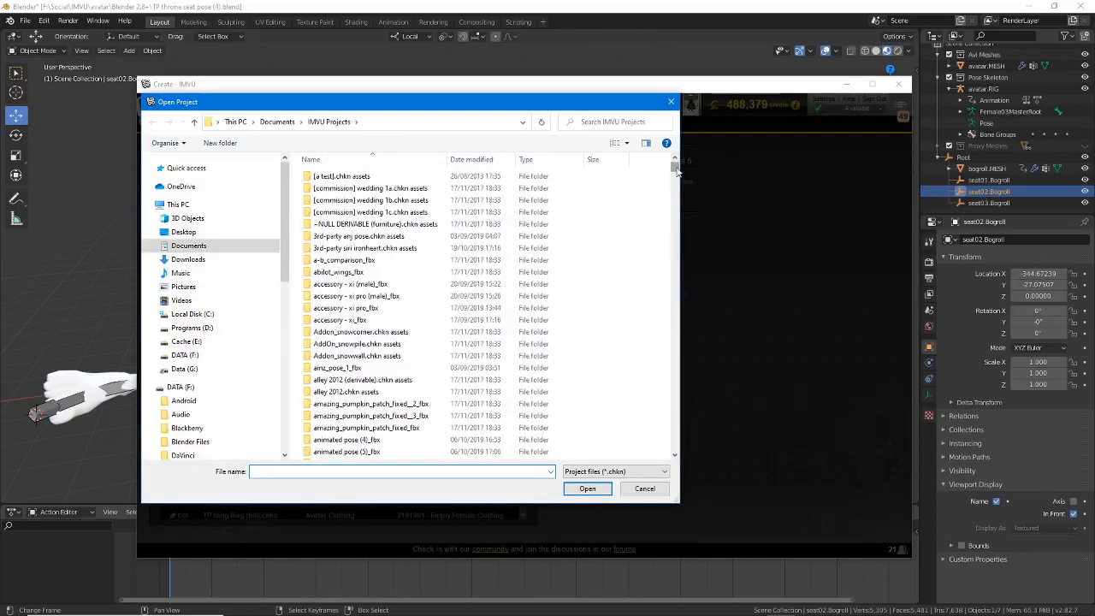
drag(675, 171, 673, 419)
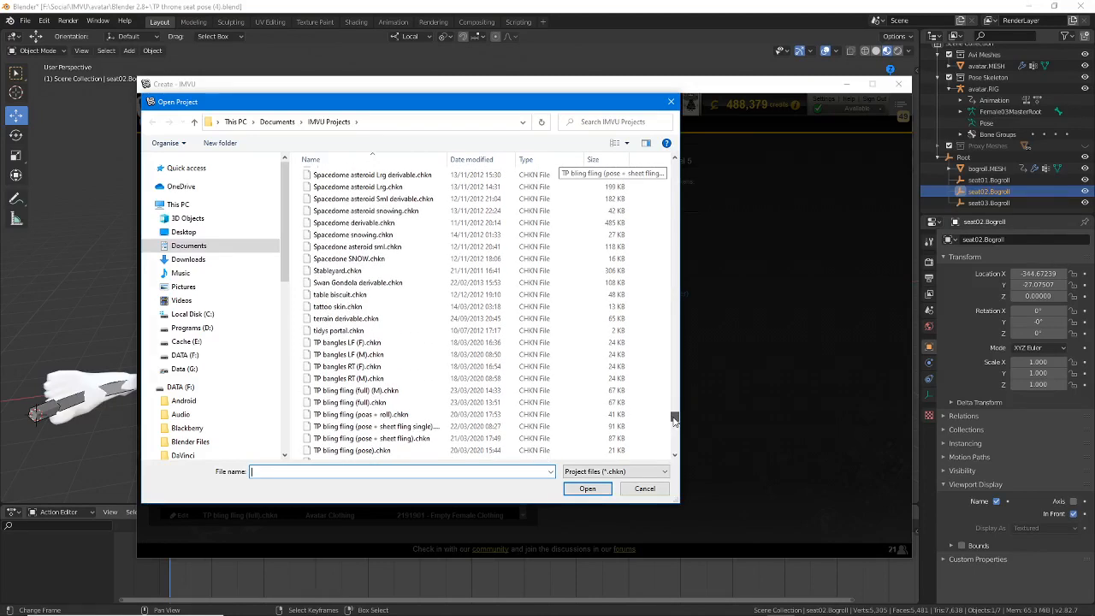
click(348, 283)
click(588, 488)
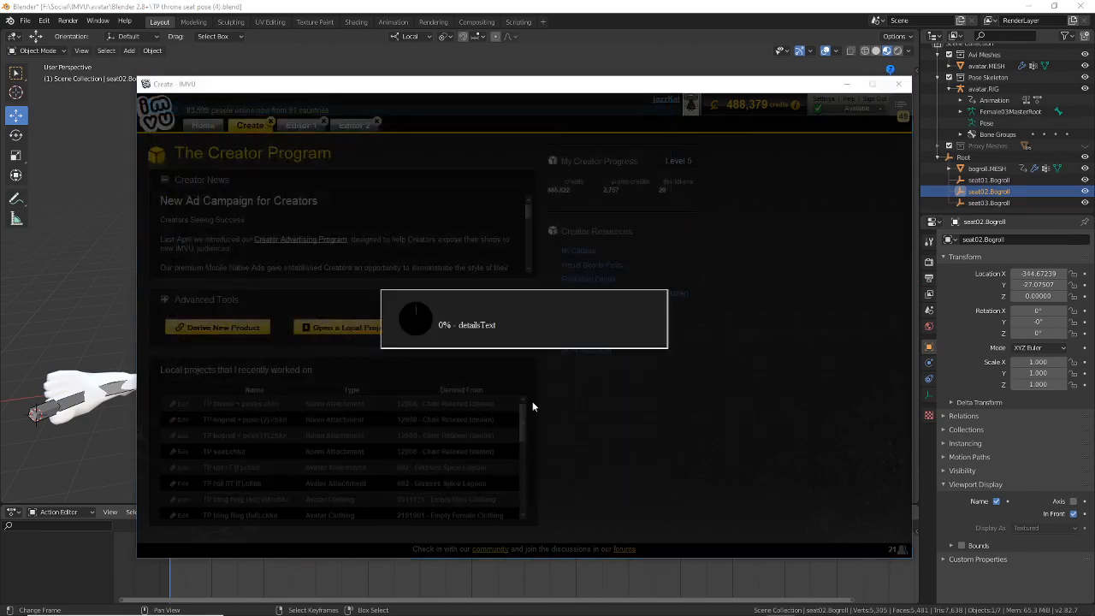
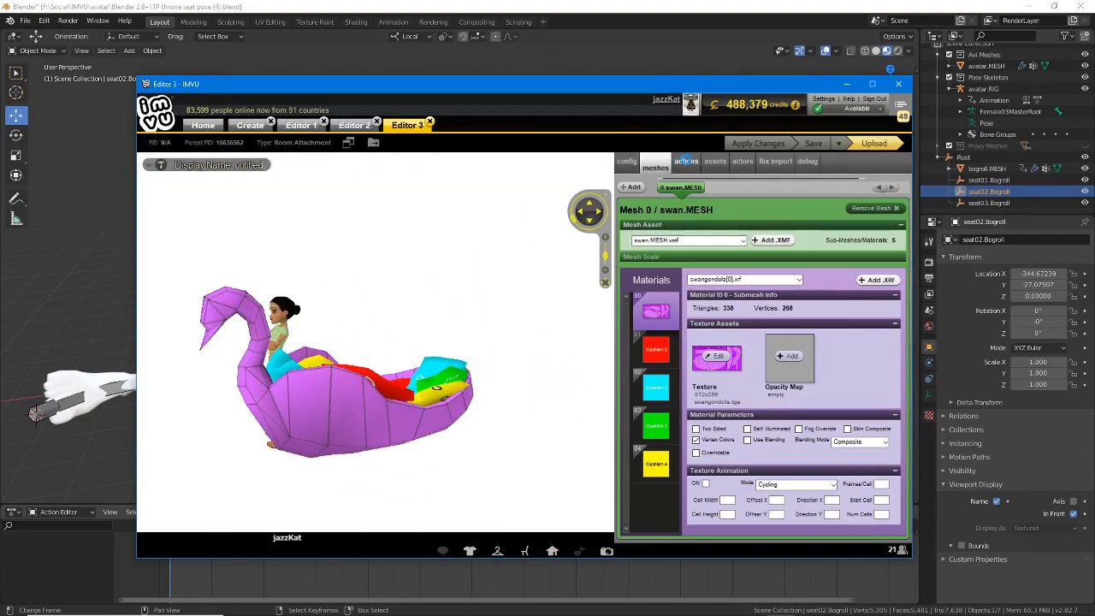
- Examine the triggers and skeletal animations of the swan gondola's Actions 0 to 3
click(685, 161)
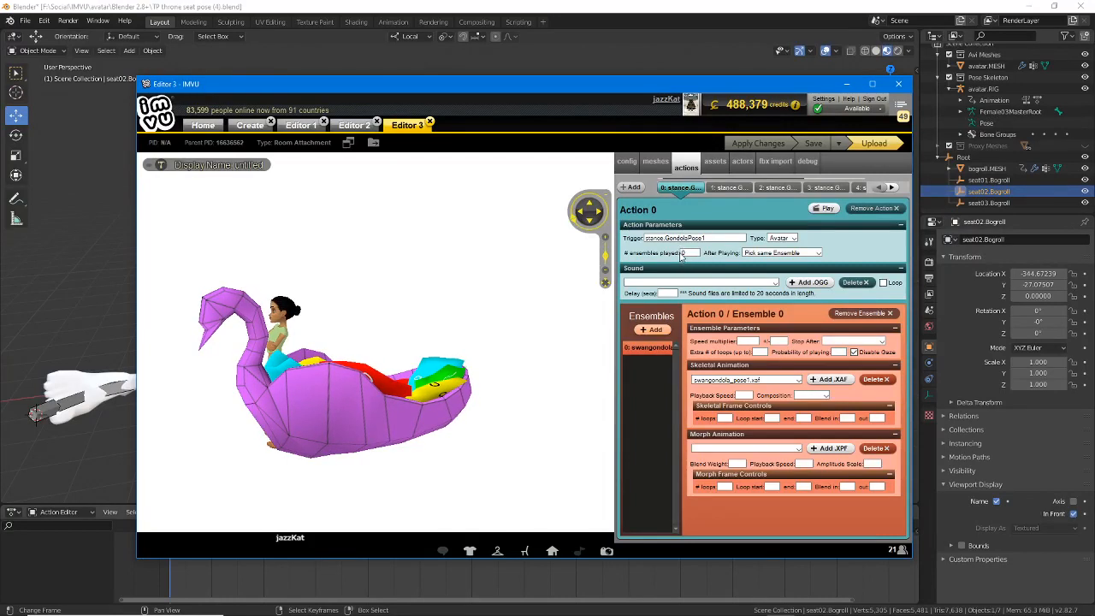
click(729, 188)
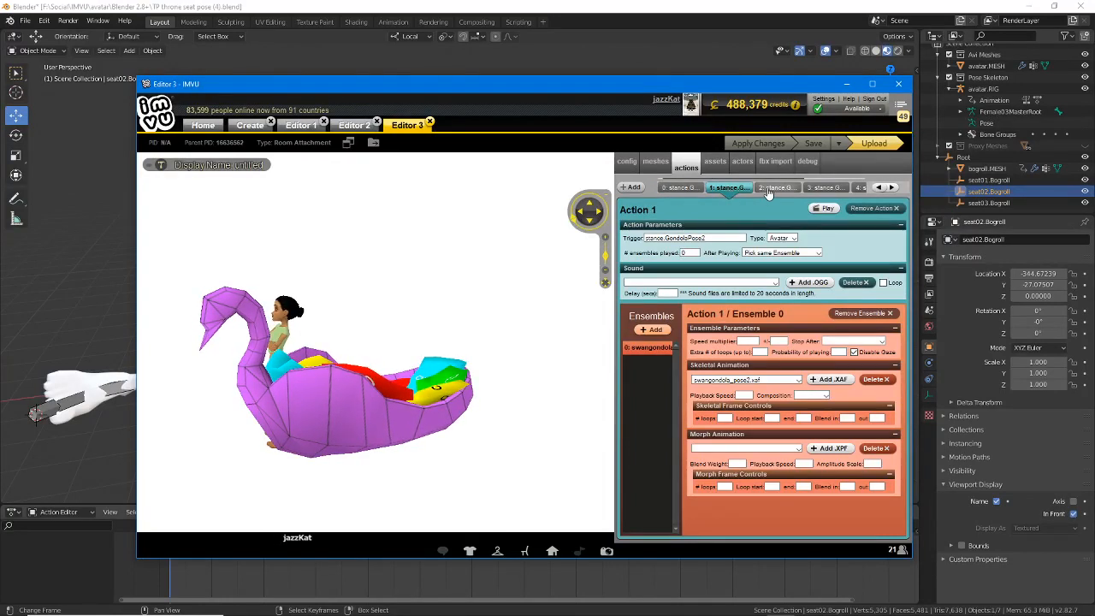
click(768, 190)
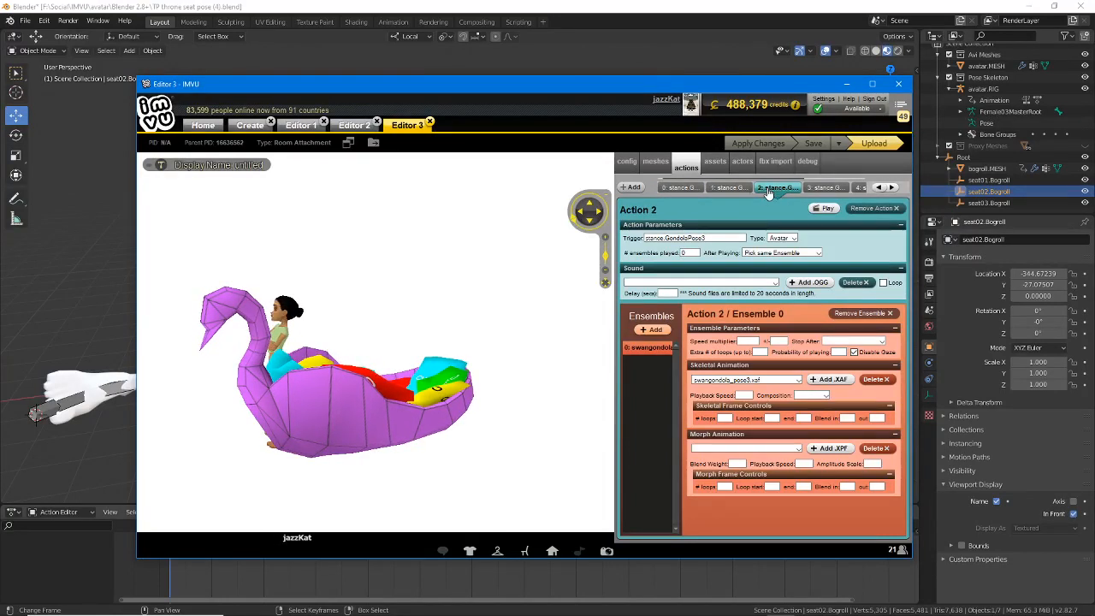
click(825, 188)
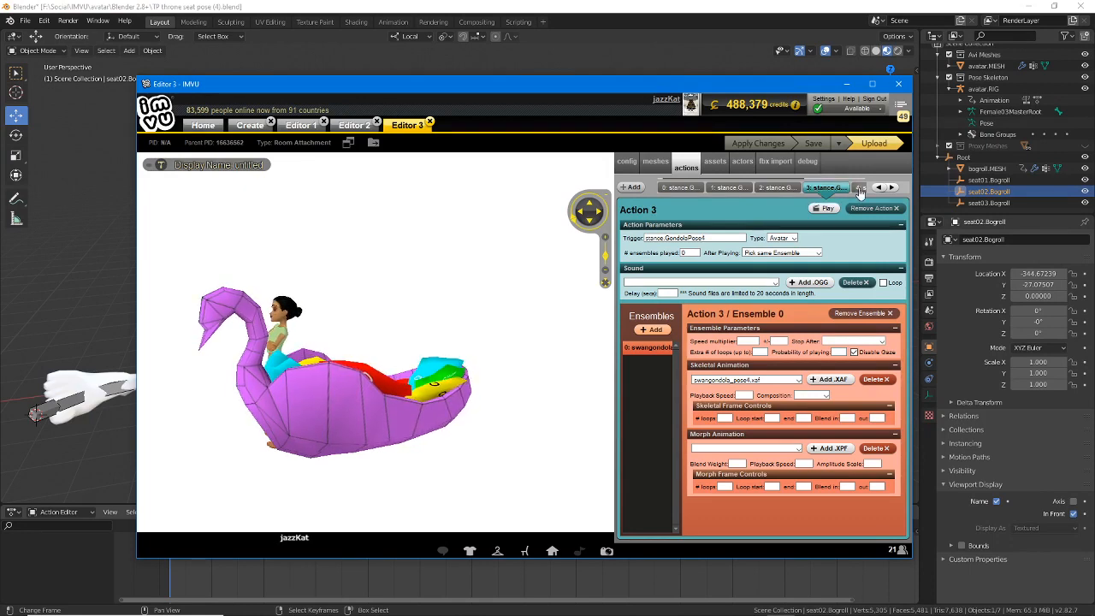
- Examine the triggers and skeletal animations of the swan gondola's Actions 4 and 5, and recheck Actions 4 down to 1
click(860, 189)
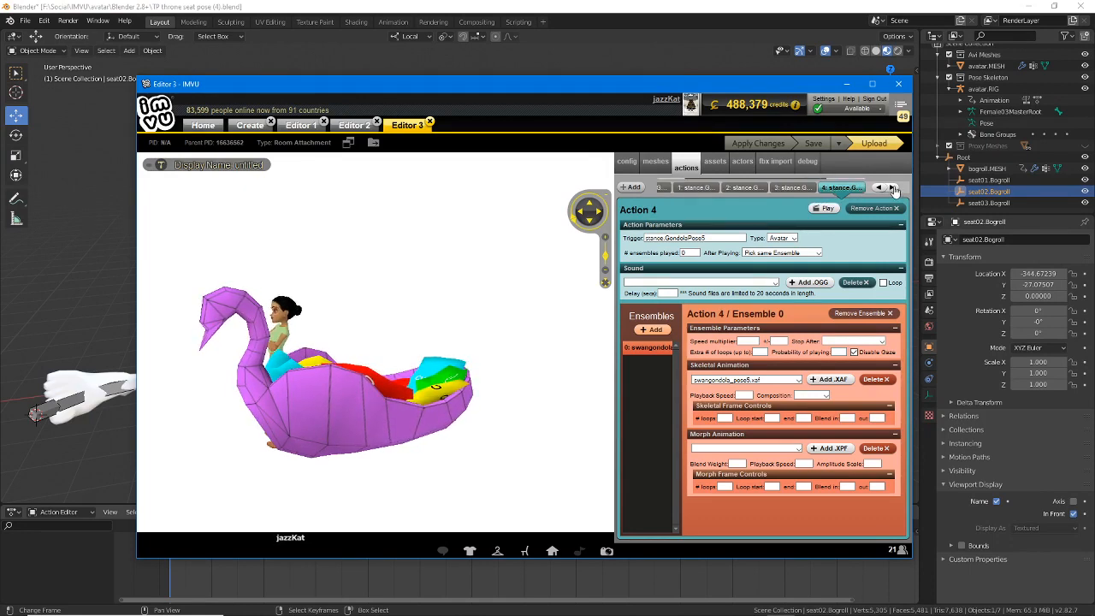
click(894, 189)
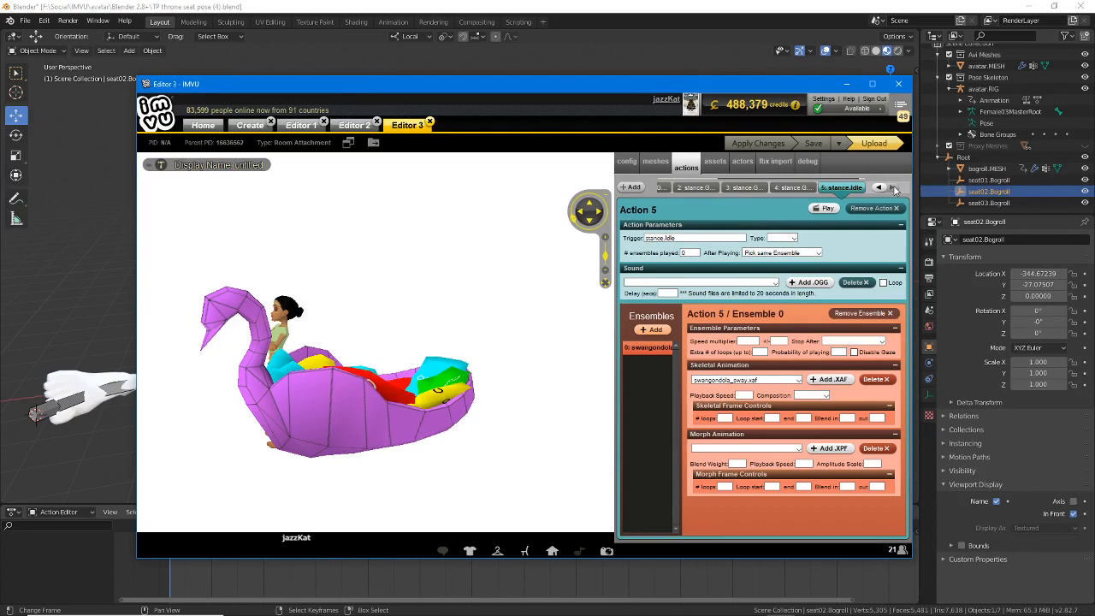
click(792, 190)
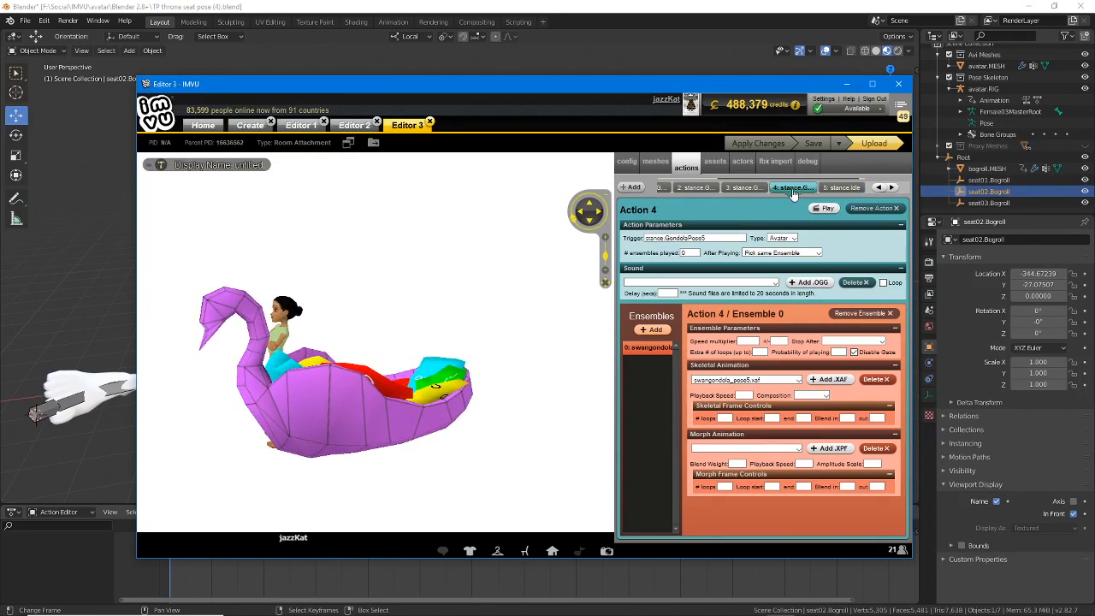
click(741, 189)
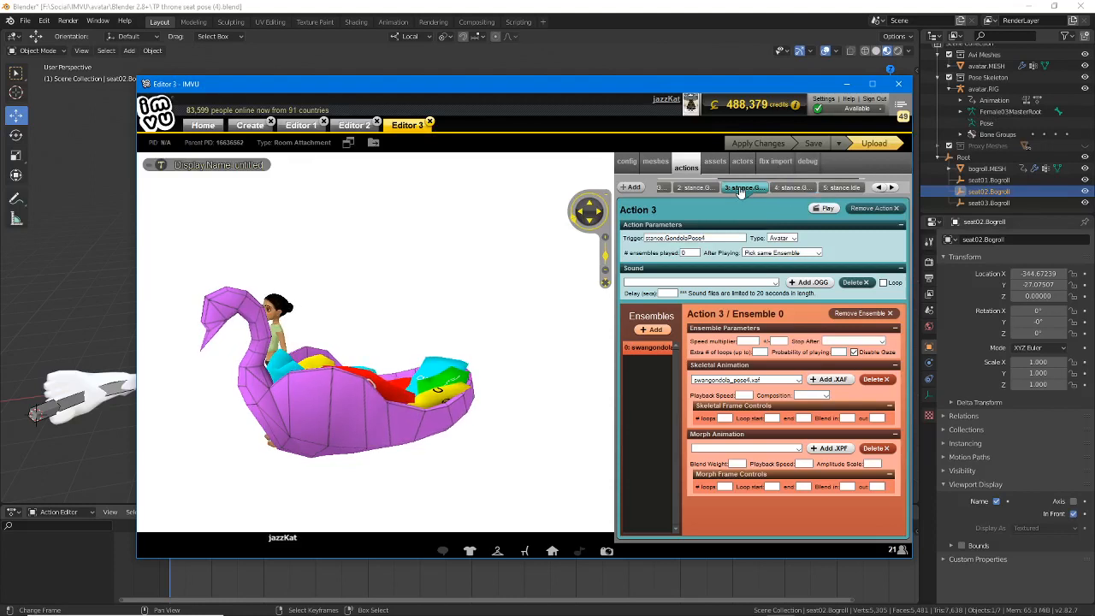
click(700, 189)
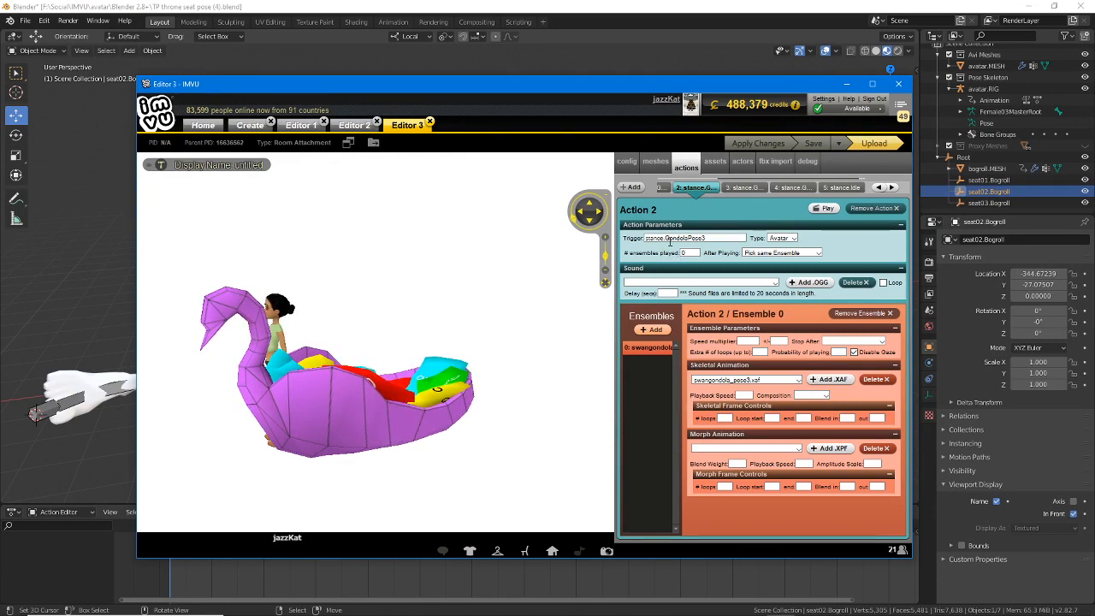
click(665, 188)
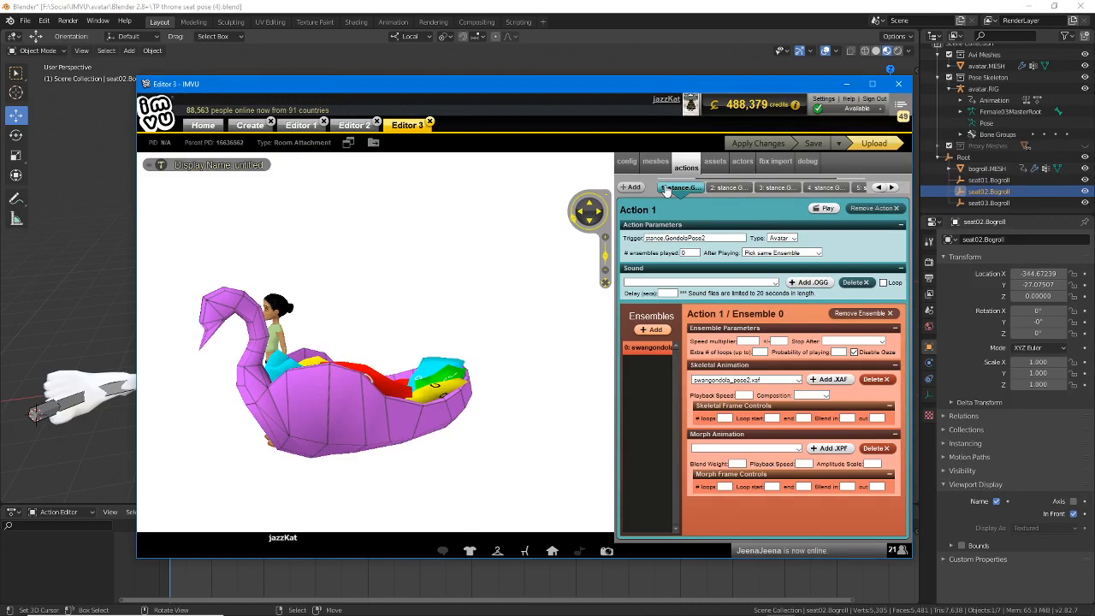
- Switch to Blender and examine the names of the three Bogroll seat nodes under Root in the seat pose scene
click(539, 7)
middle_drag(497, 313, 531, 322)
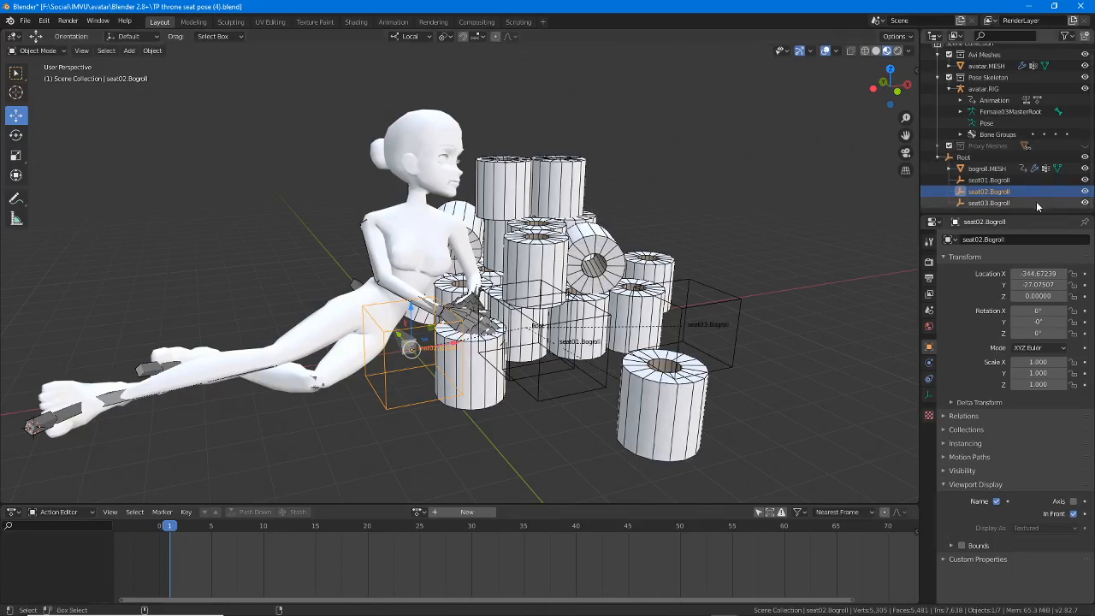
drag(1019, 202, 1001, 181)
key(Escape)
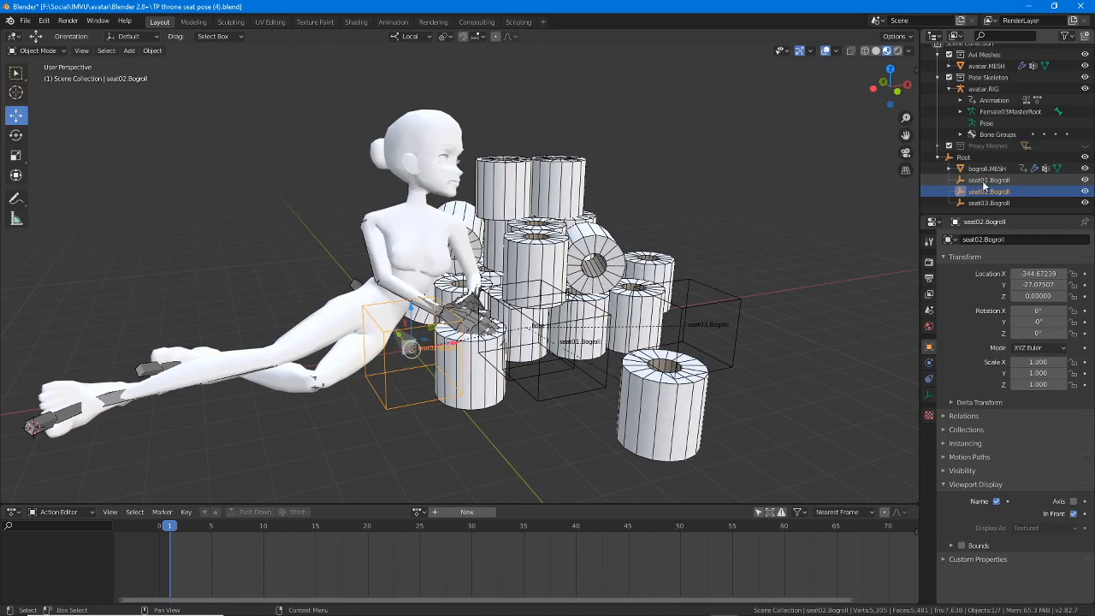
key(ctrl+2)
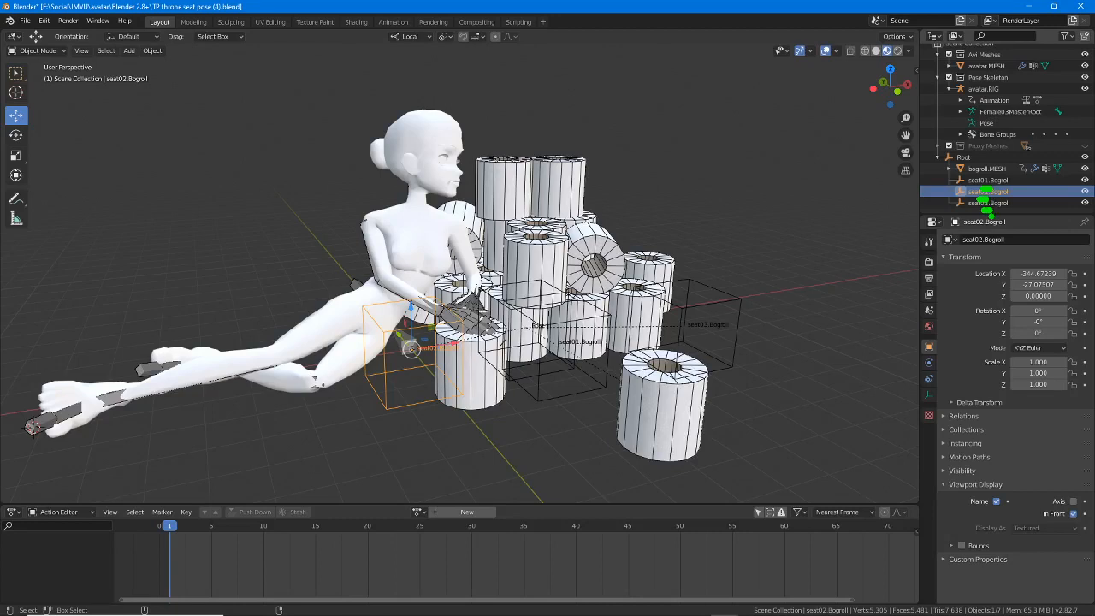
key(Escape)
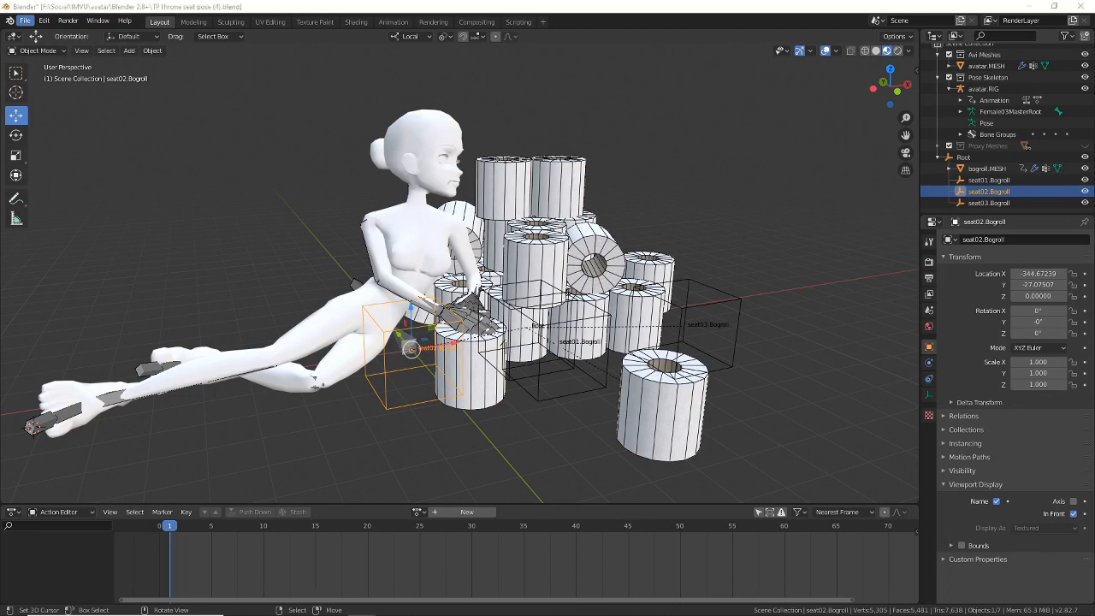
- Save TP throne seat pose (4).blend and switch to the Blender window containing throne (6).blend
click(841, 10)
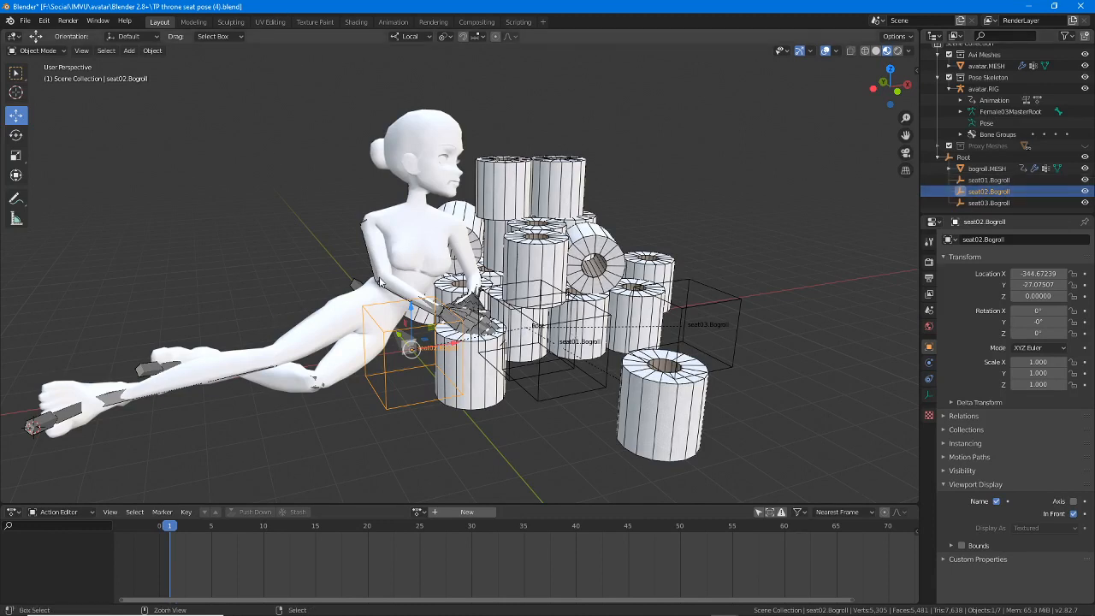
key(ctrl+s)
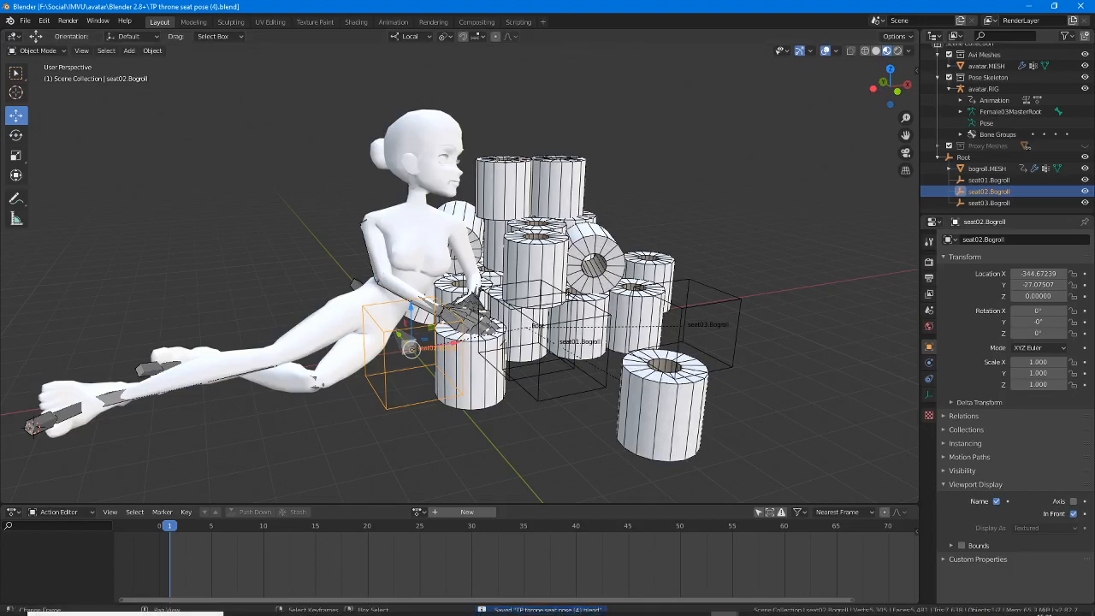
mouse_move(703, 609)
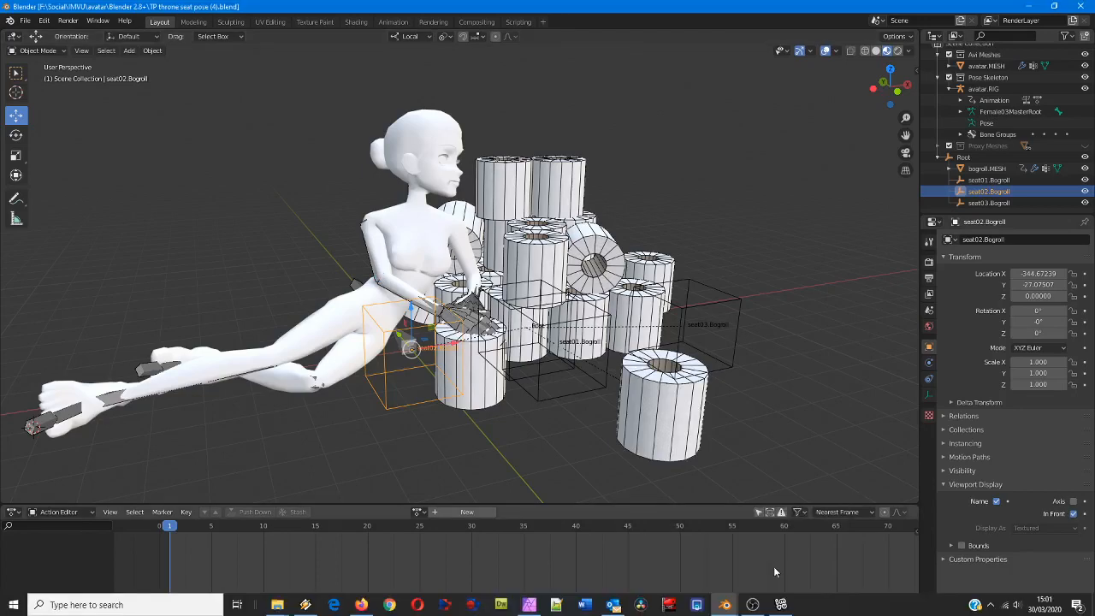
click(664, 561)
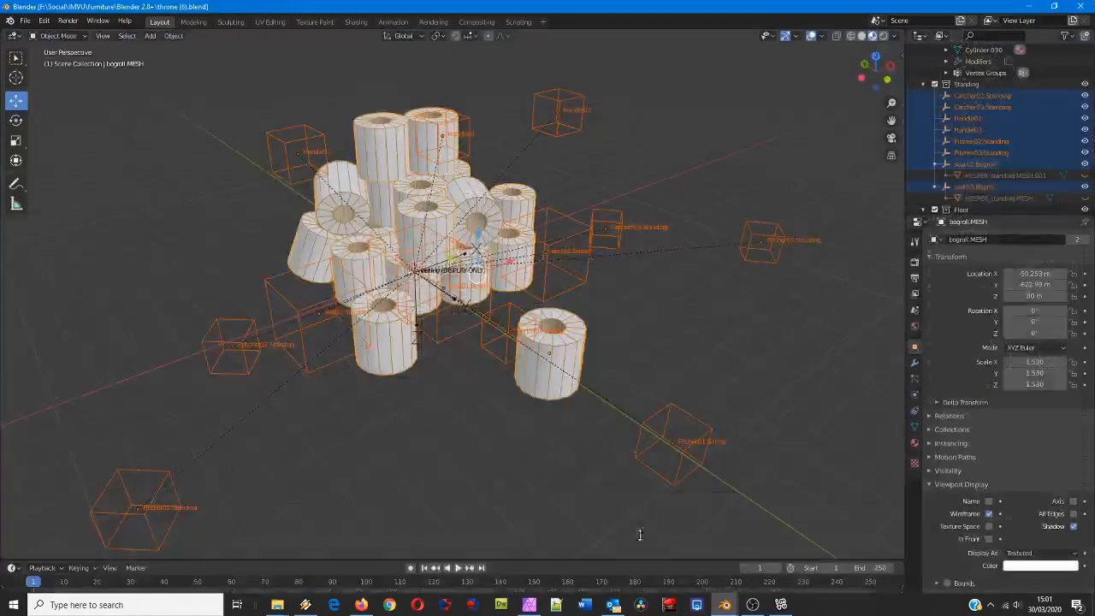
- Rename the second and third seat nodes as seat02.Bogroll02 and seat03.Bogroll03
click(330, 359)
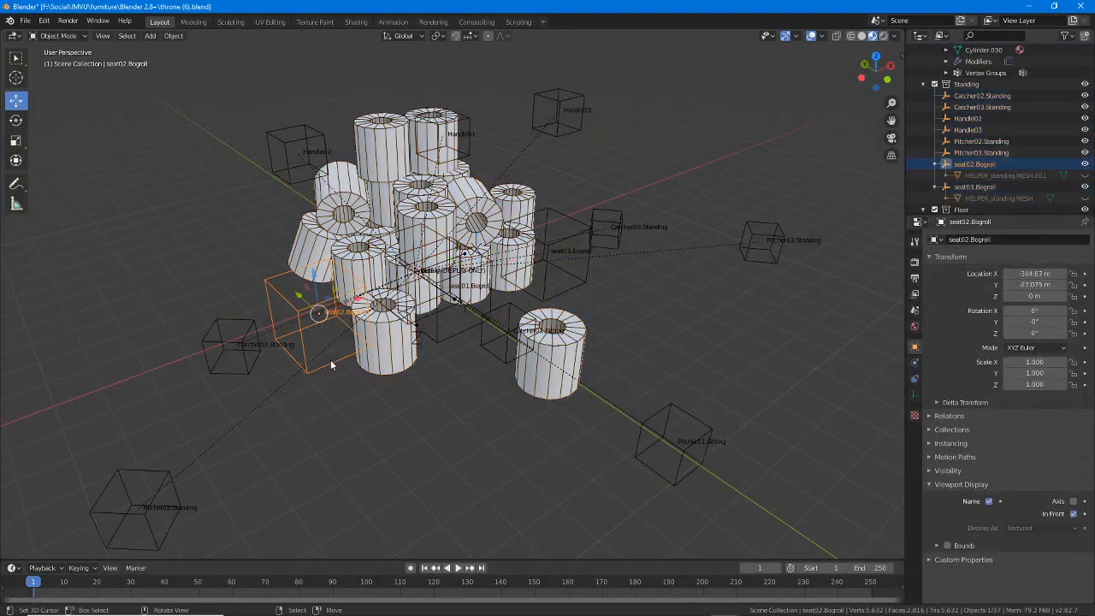
double_click(999, 163)
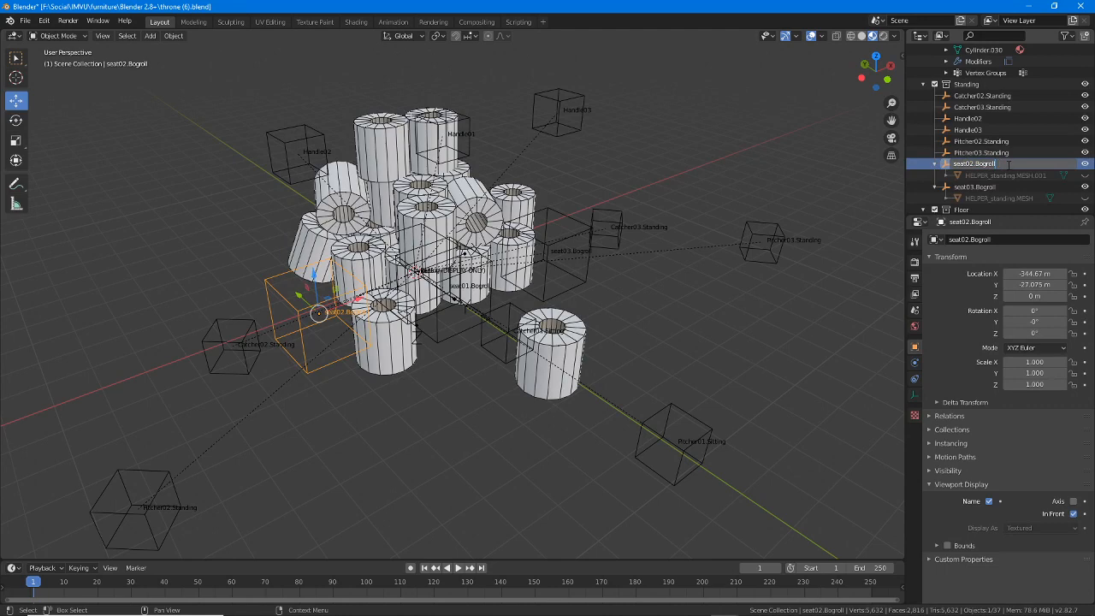
key(Return)
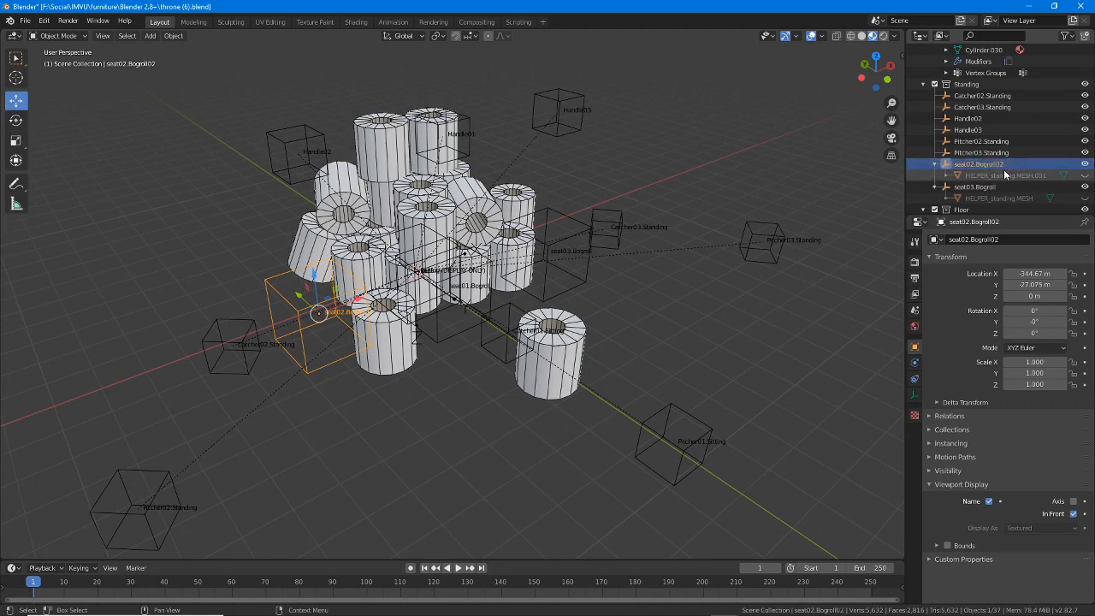
click(1002, 186)
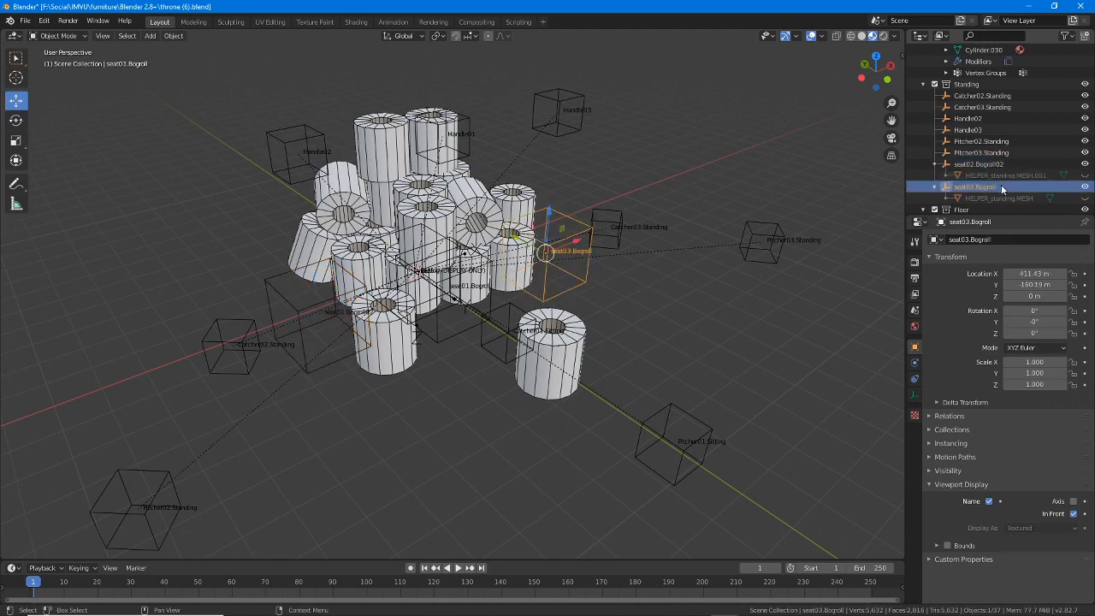
double_click(992, 188)
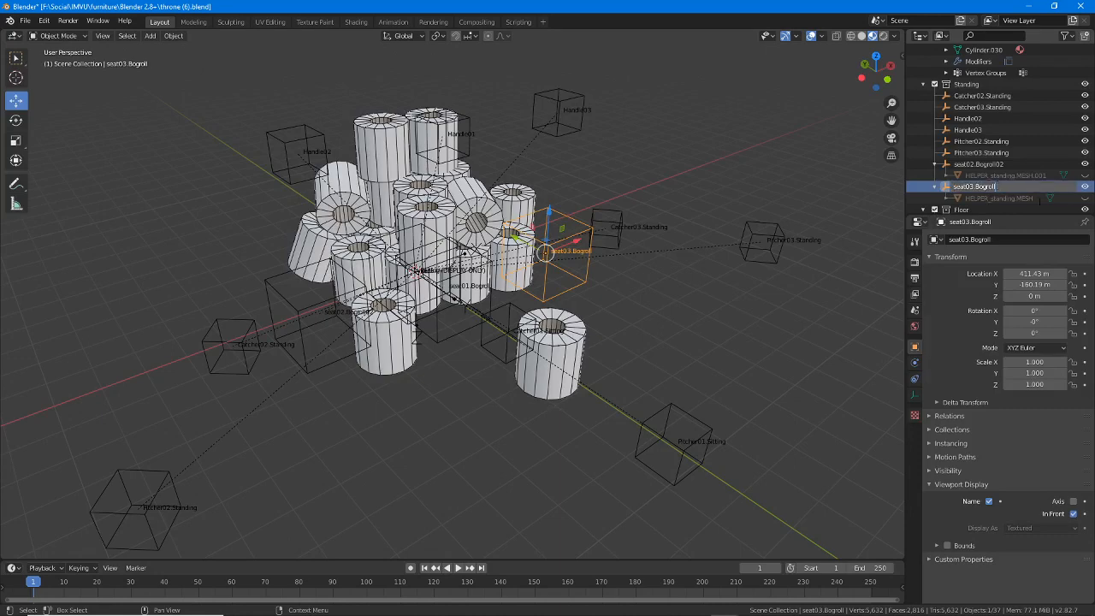
key(Return)
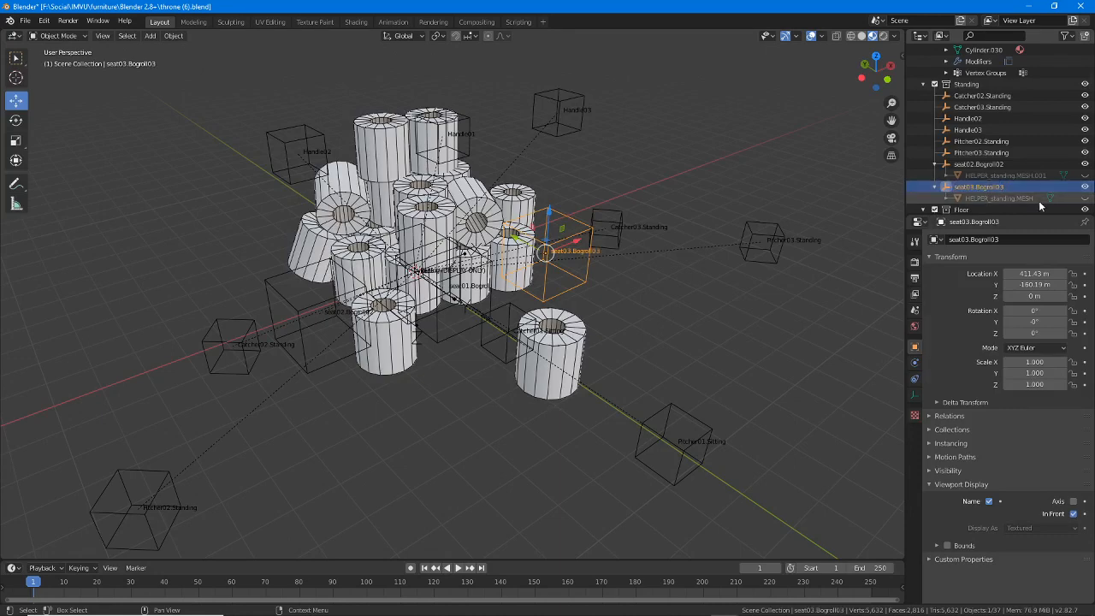
- Rename the first seat node as seat01.Bogroll01 and save the throne file
click(437, 342)
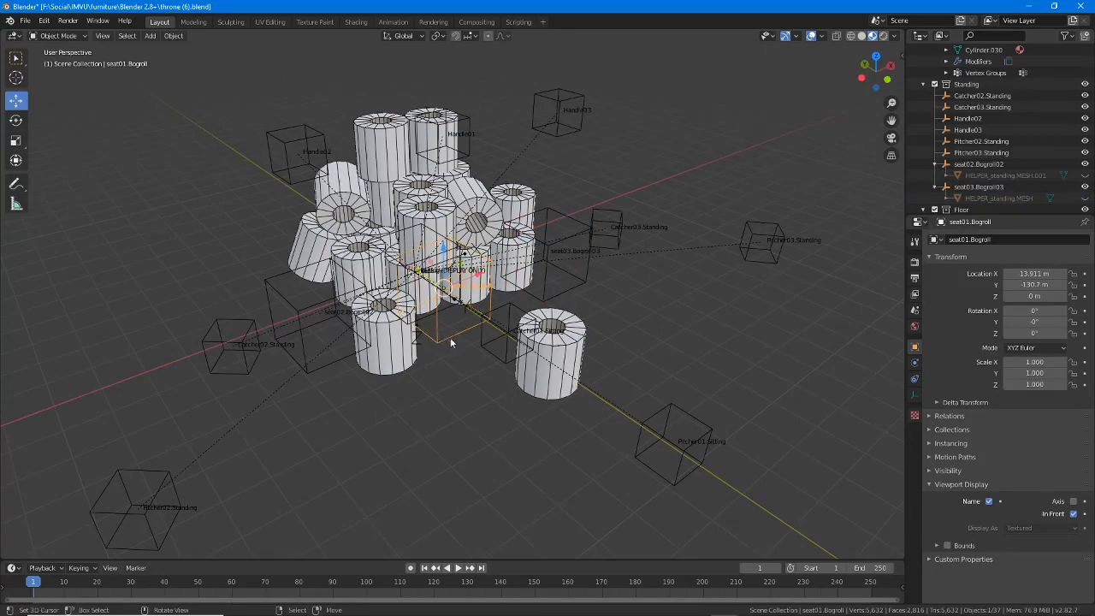
middle_drag(450, 337, 475, 334)
scroll(1005, 130, up, 5)
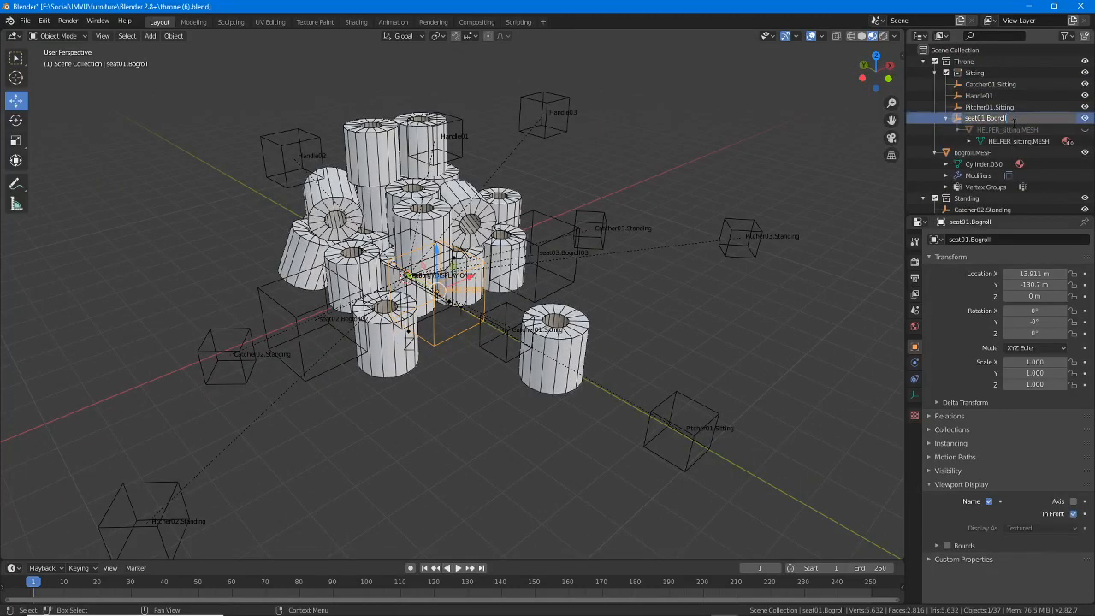
key(Return)
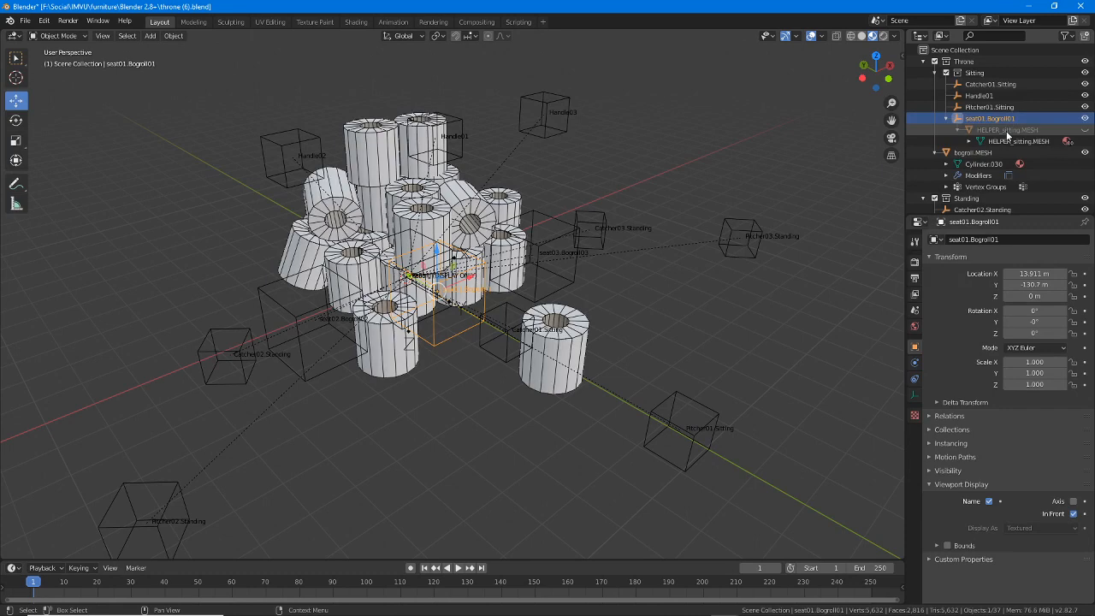
middle_drag(599, 318, 557, 342)
key(ctrl+s)
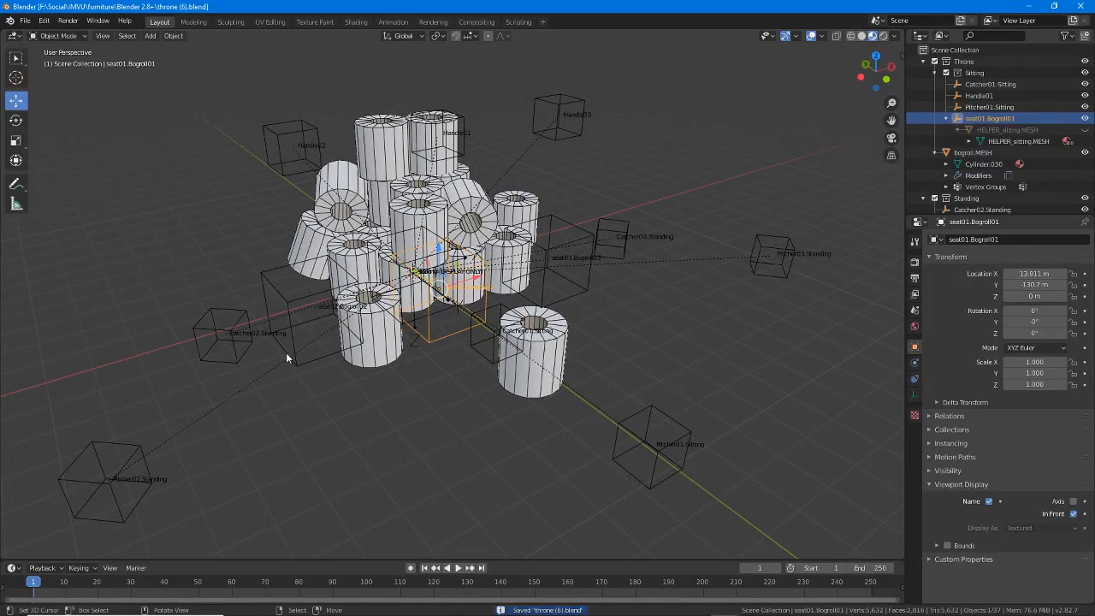
- Select the toilet roll mesh together with all its seat, Handle, Catcher and Pitcher nodes
click(291, 316)
shift+click(248, 330)
shift+click(142, 454)
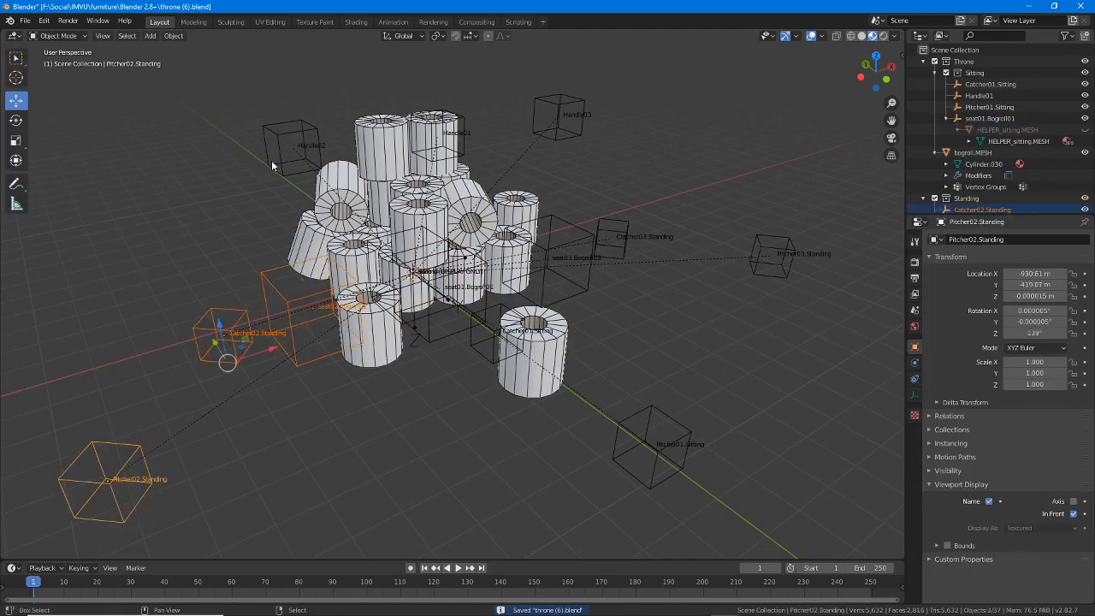
shift+click(271, 160)
shift+click(551, 113)
shift+click(614, 231)
shift+click(587, 257)
shift+click(770, 254)
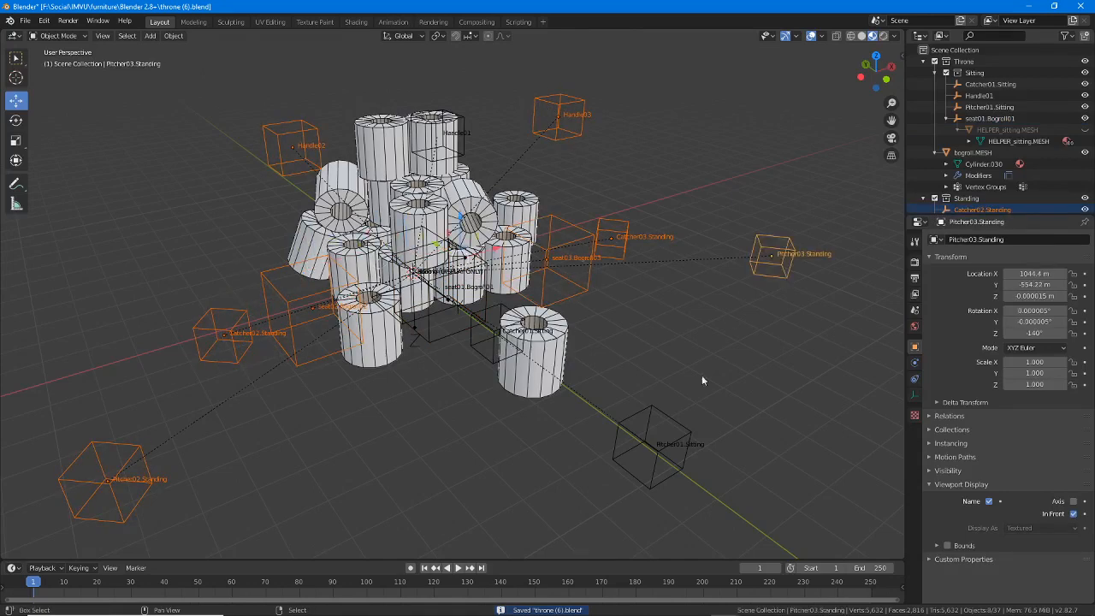
shift+click(657, 417)
shift+click(468, 344)
shift+click(444, 332)
middle_drag(446, 337, 478, 350)
middle_drag(363, 306, 480, 390)
shift+click(309, 328)
shift+click(457, 124)
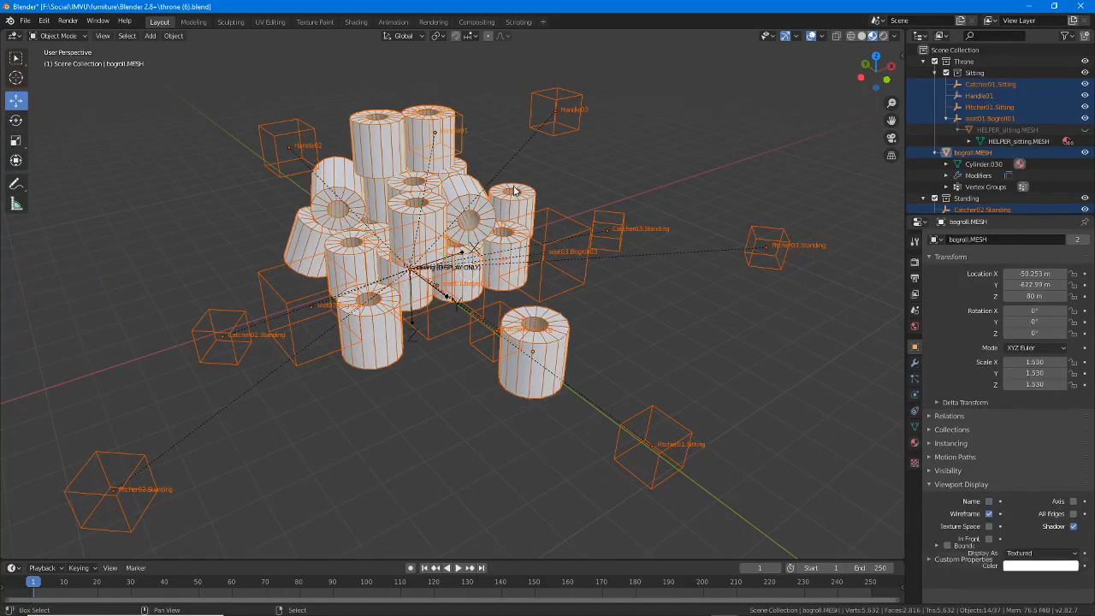
middle_drag(514, 190, 509, 246)
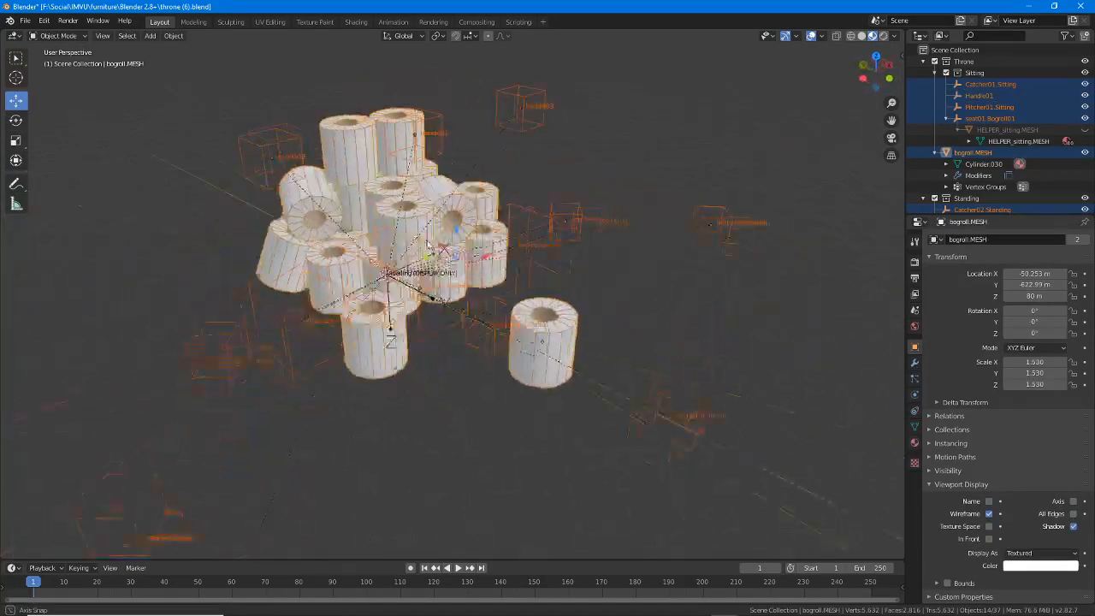
middle_drag(428, 244, 436, 250)
- Export only the selected objects as FBX, checking the geometry and armature options and overwriting throne (6).fbx
click(25, 21)
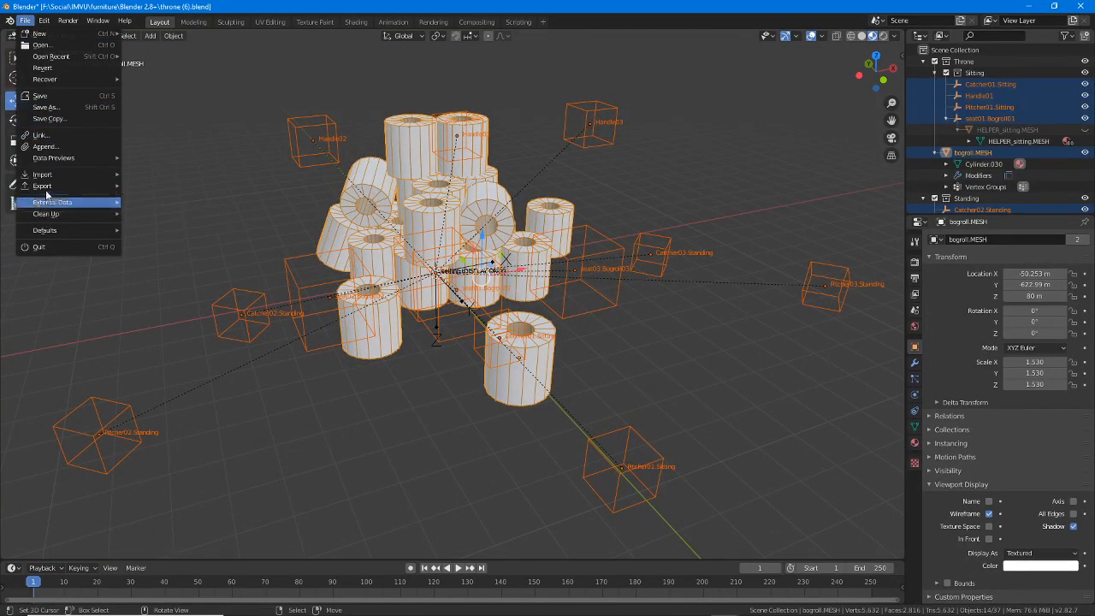
mouse_move(42, 186)
click(154, 254)
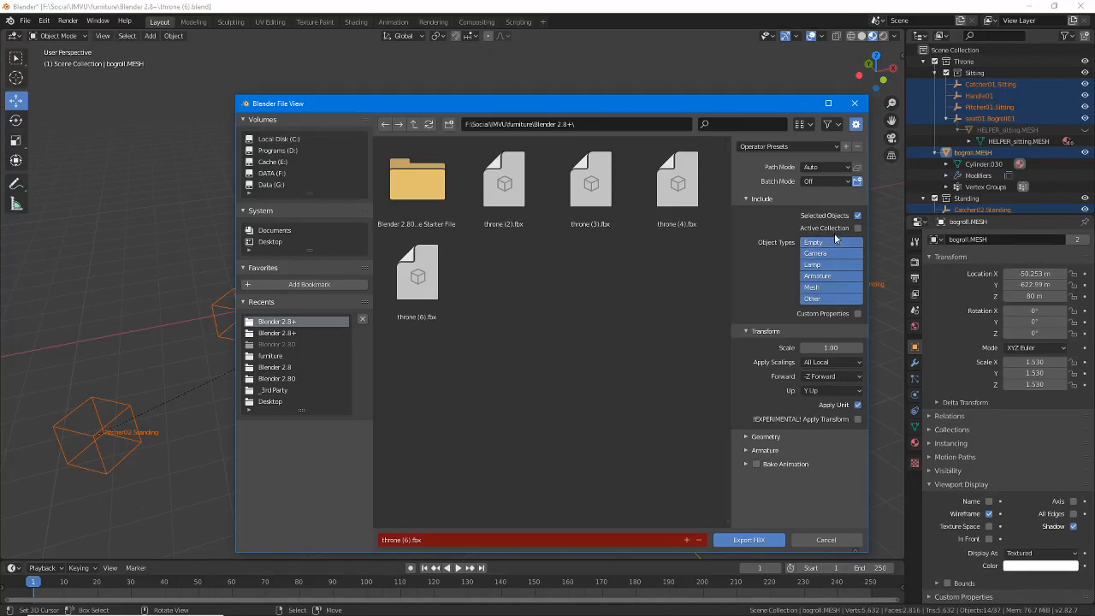
click(748, 436)
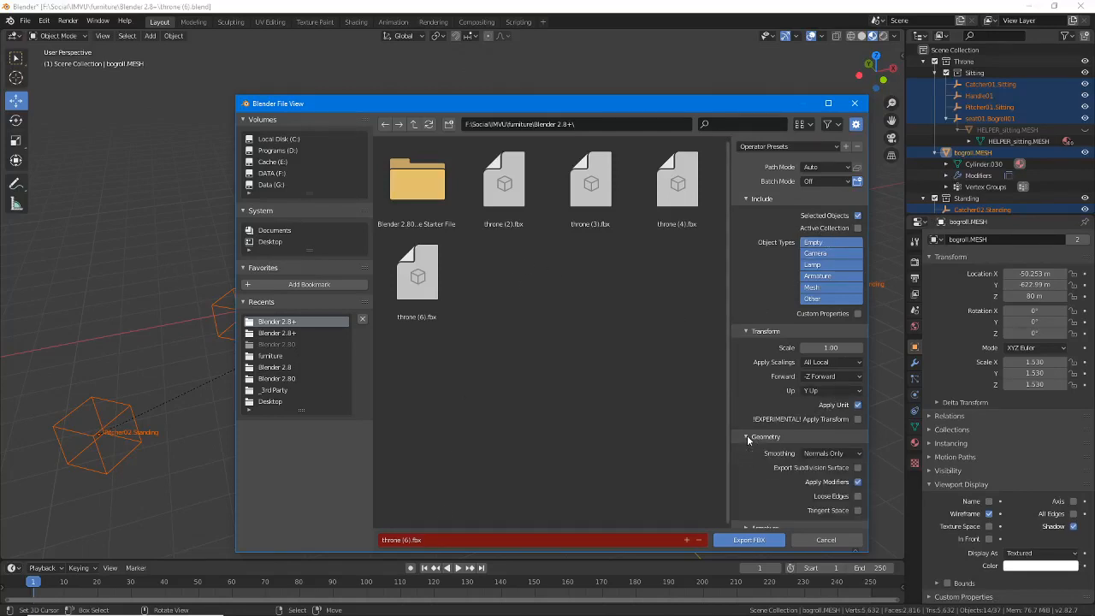
scroll(749, 447, down, 1)
click(746, 509)
scroll(747, 508, down, 3)
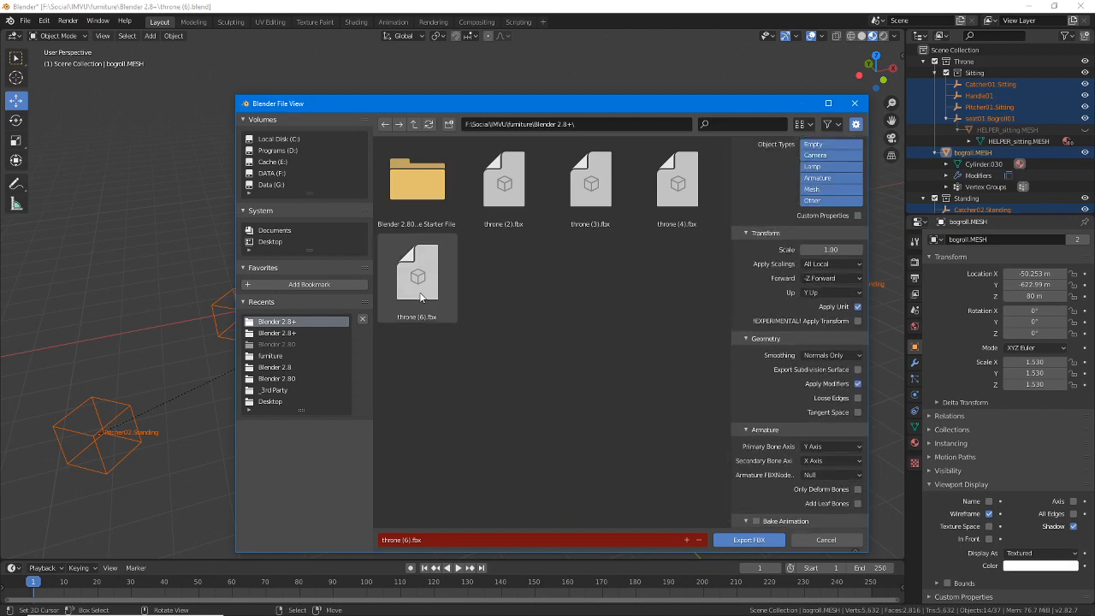
click(747, 540)
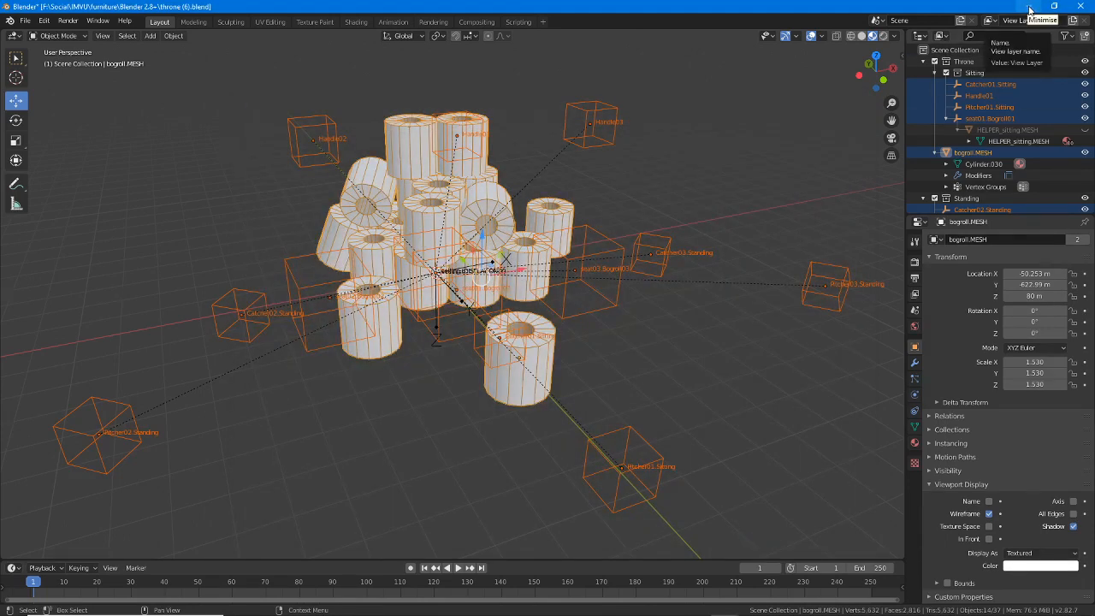
- Switch to the toilet roll project in IMVU's Editor 2 and show its FBX import options
click(780, 605)
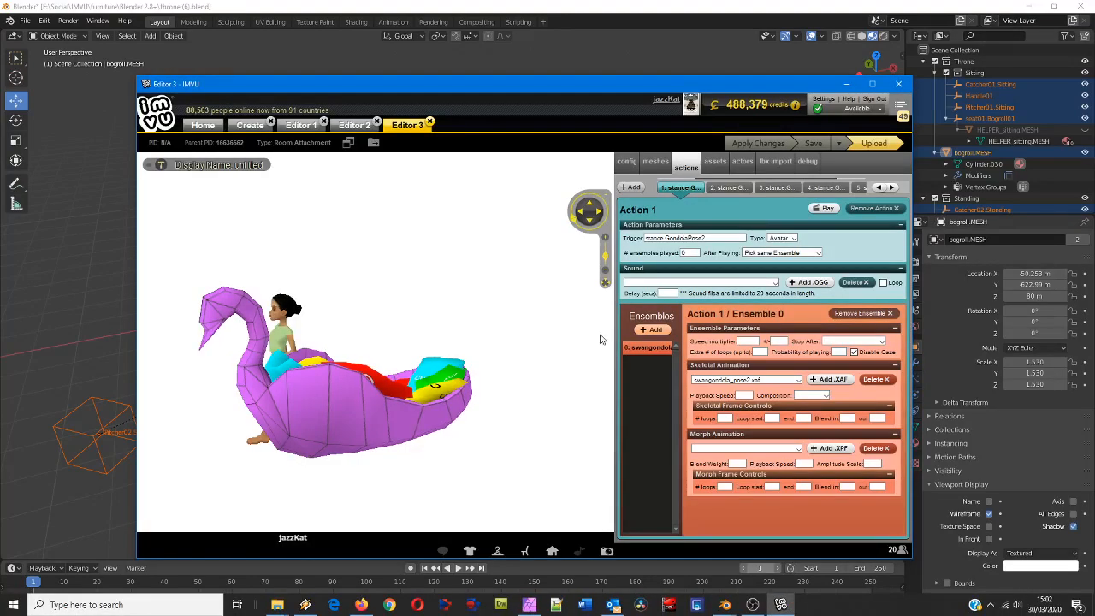
click(354, 125)
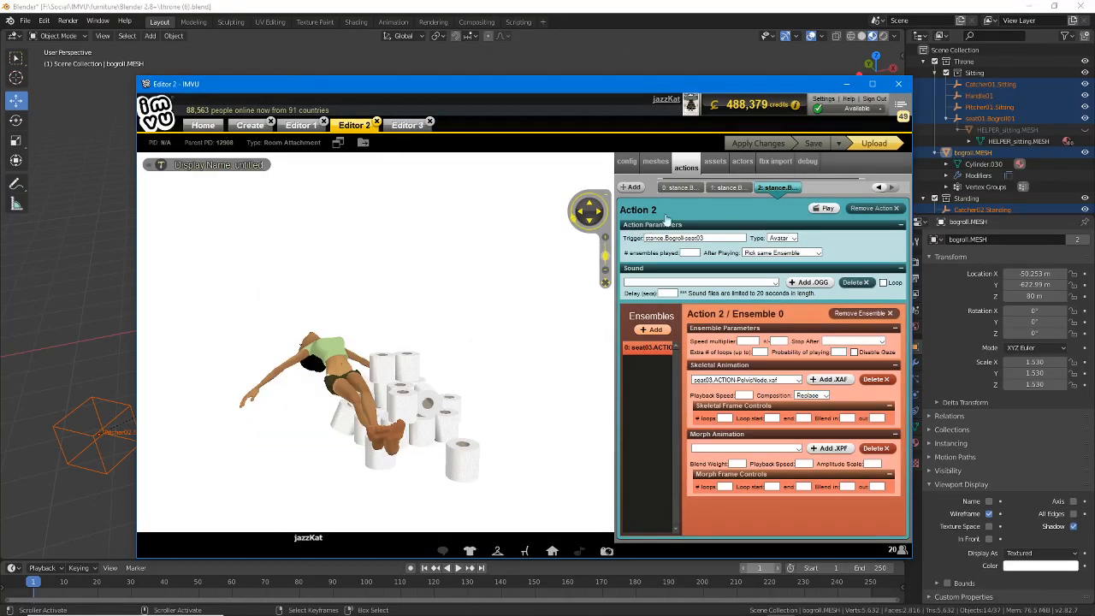
click(777, 165)
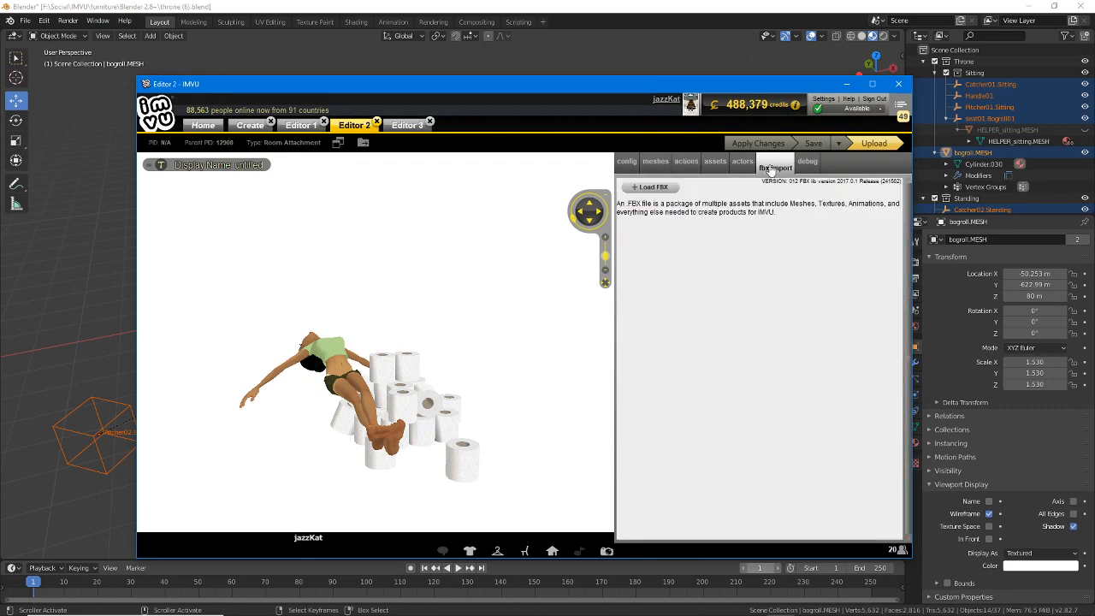
- Load throne (6).fbx from the Blender 2.8+ folder inside IMVU's furniture folder
click(641, 189)
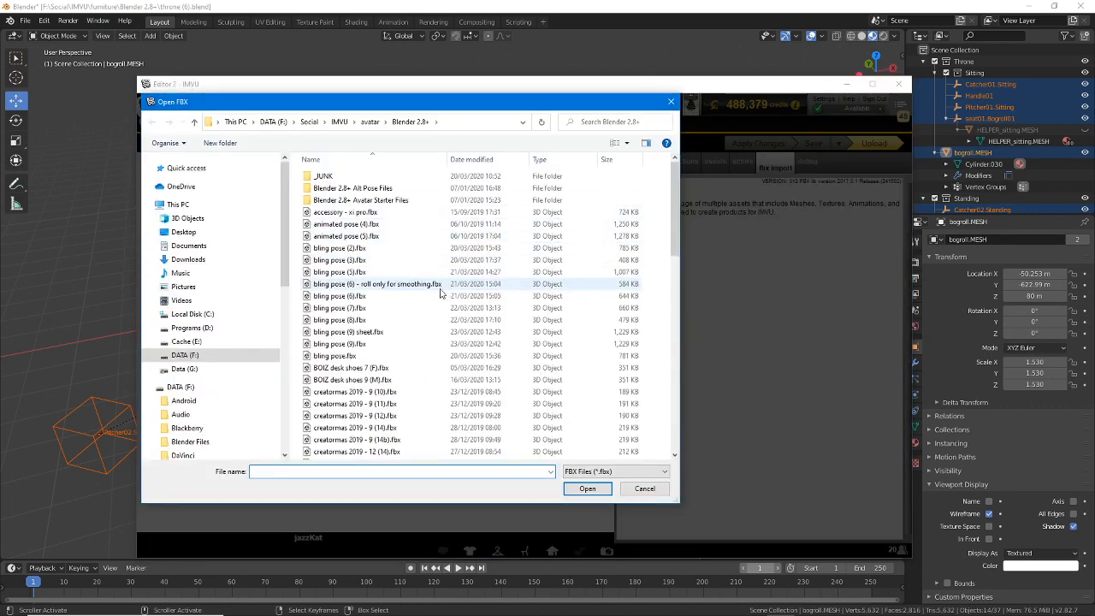
scroll(417, 311, down, 5)
scroll(417, 311, down, 8)
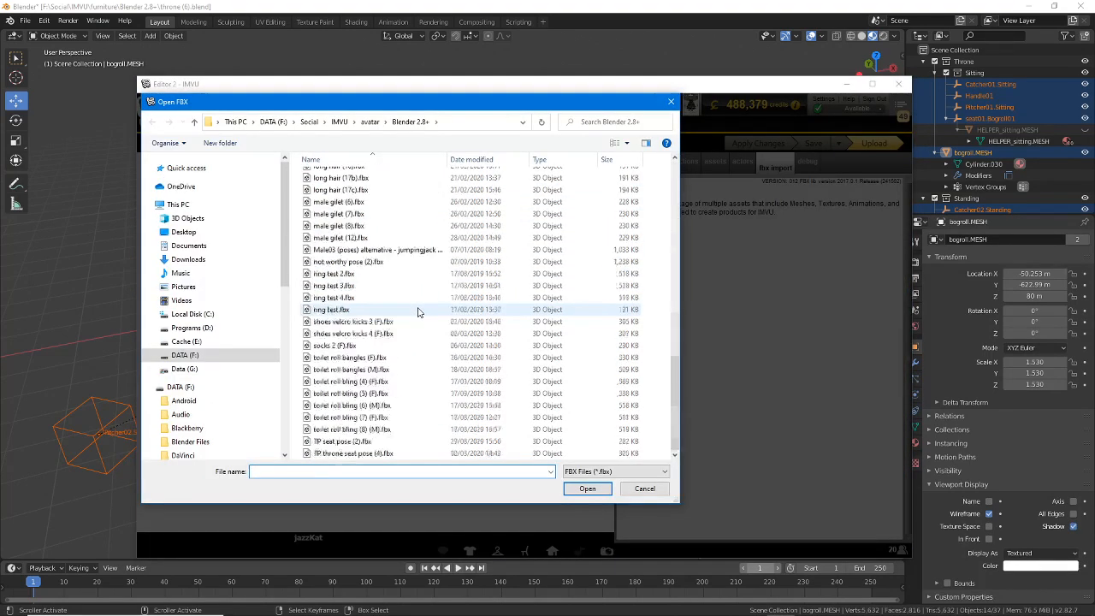
scroll(417, 311, up, 12)
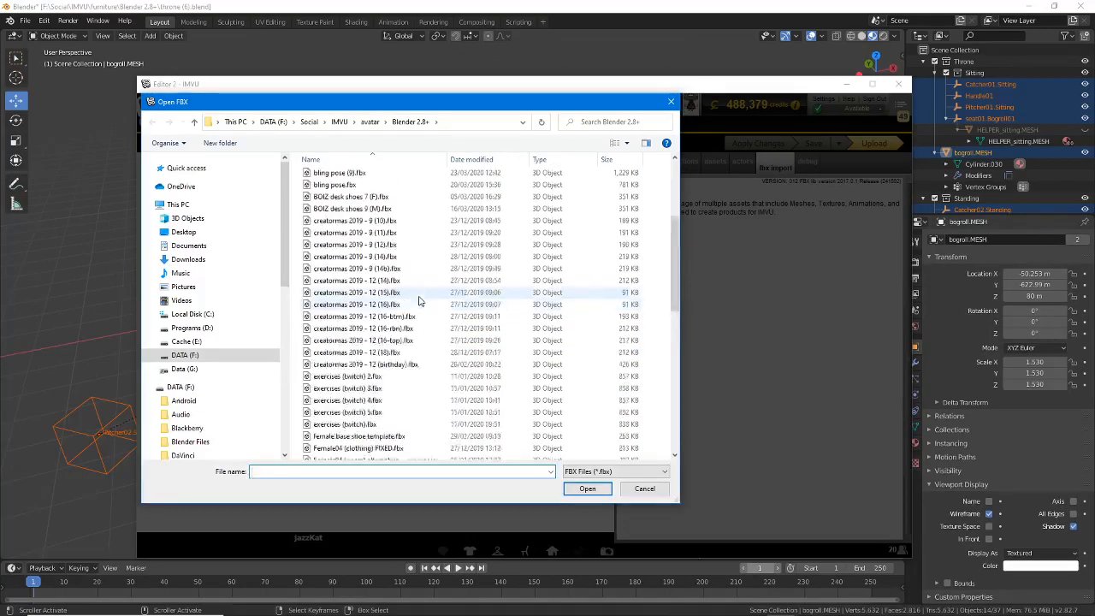
click(339, 122)
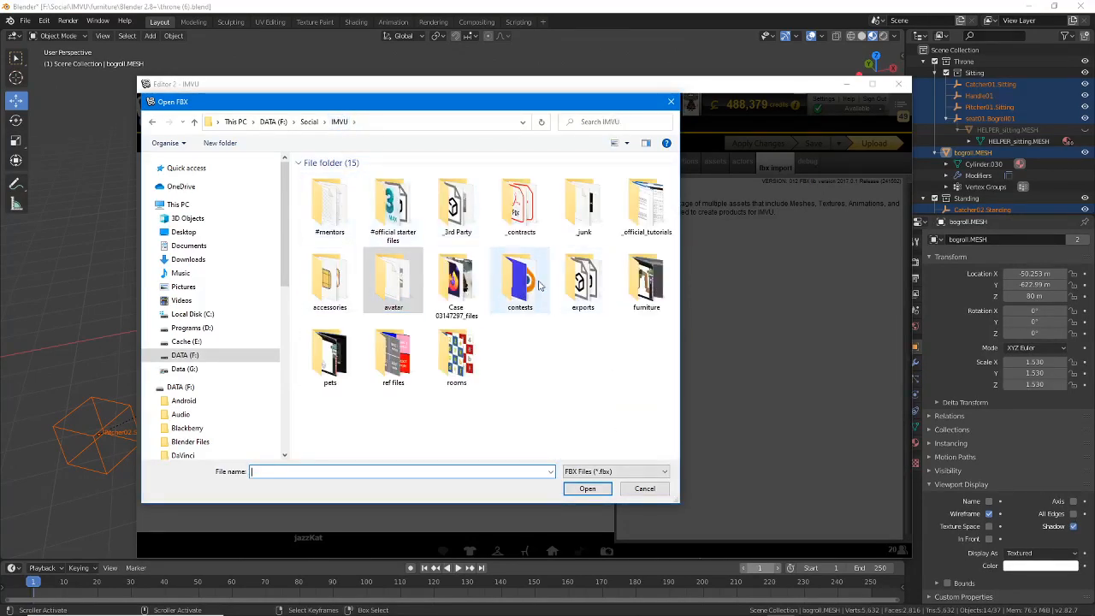
double_click(644, 283)
scroll(519, 349, down, 15)
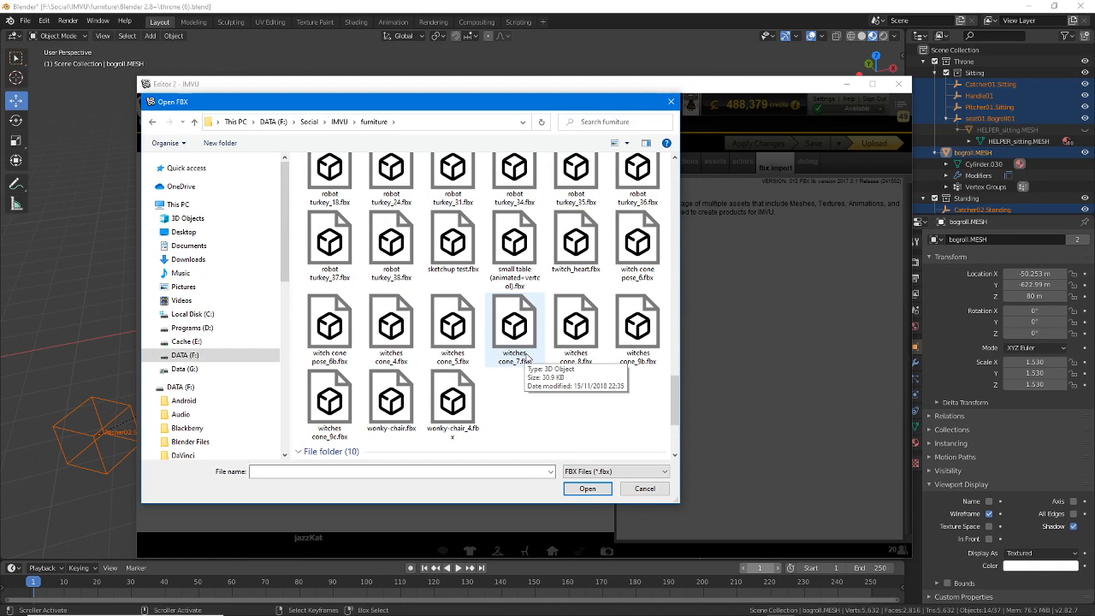
scroll(527, 357, up, 10)
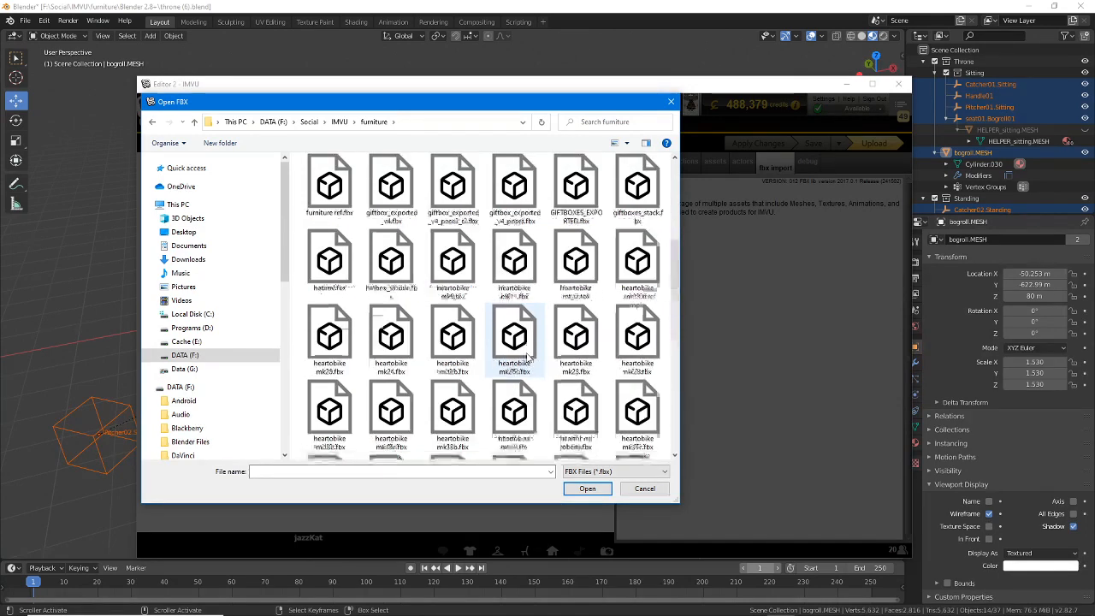
scroll(527, 357, down, 10)
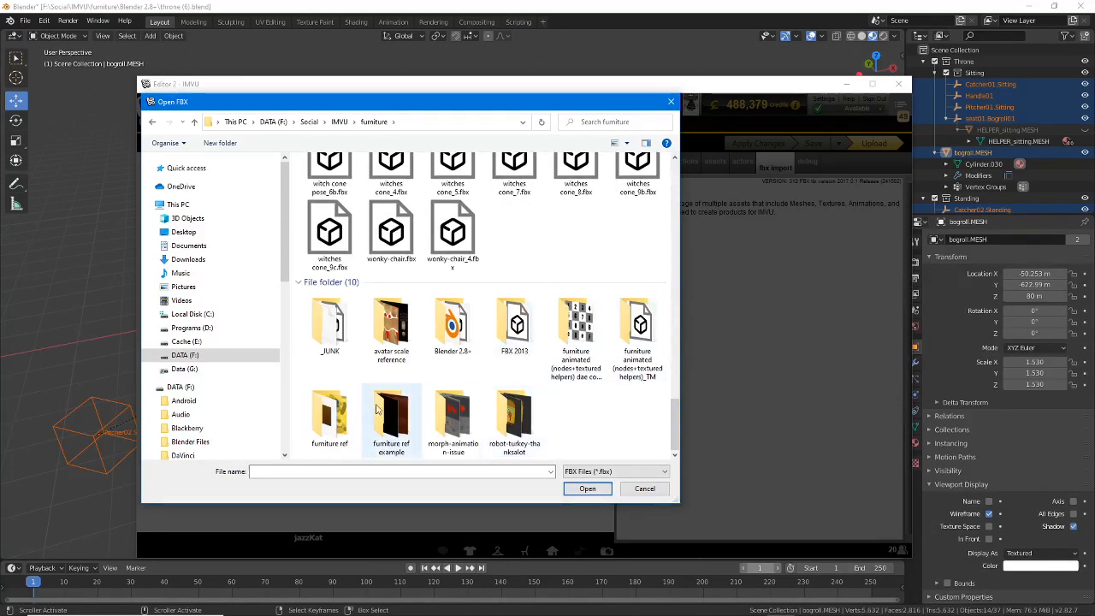
double_click(456, 332)
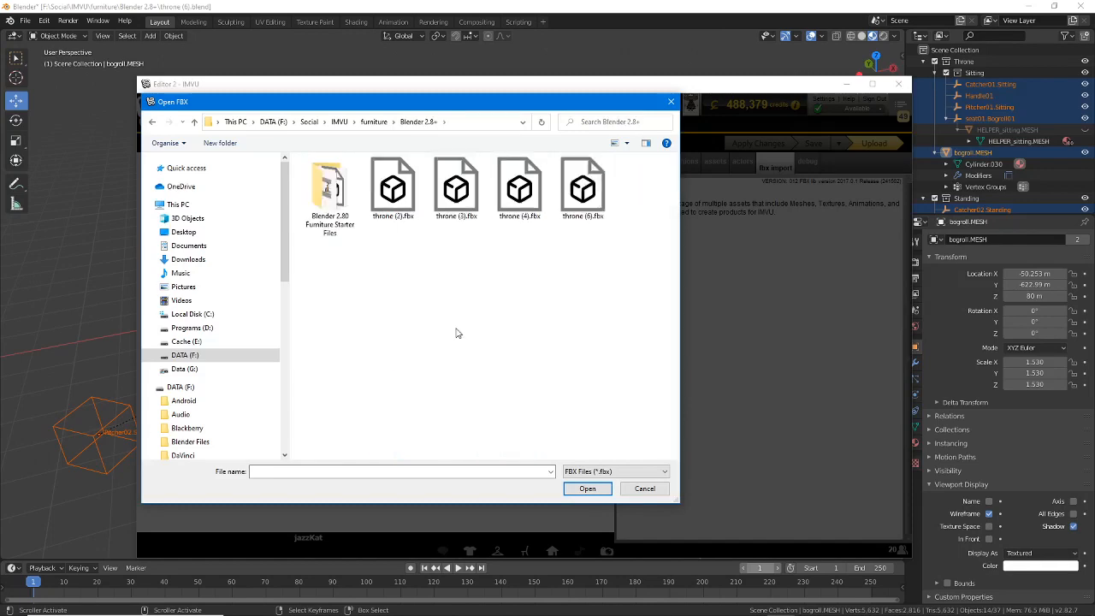
click(583, 189)
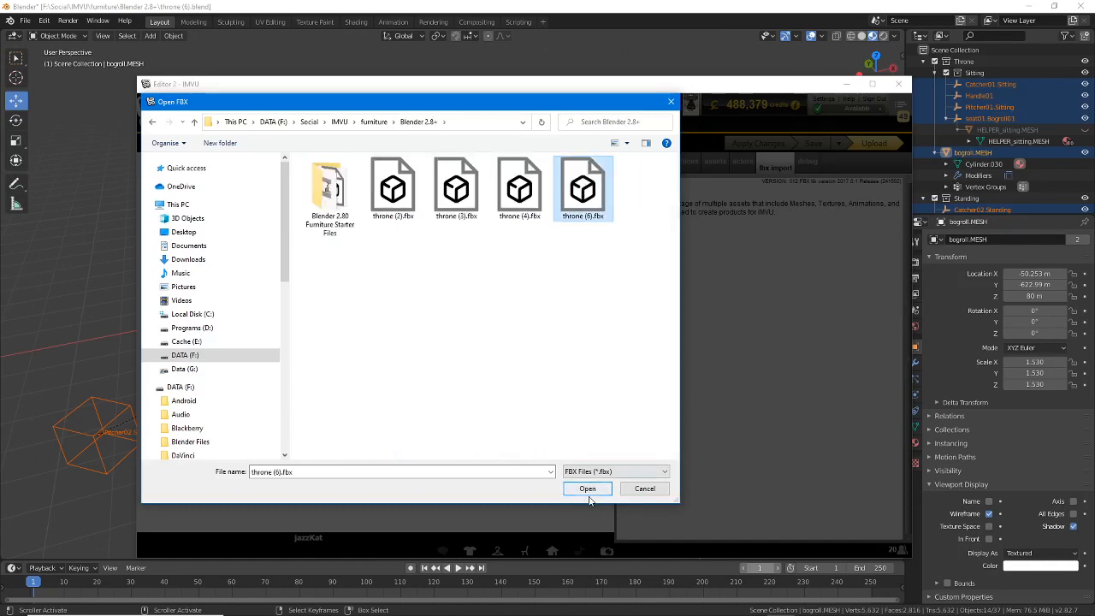
click(587, 488)
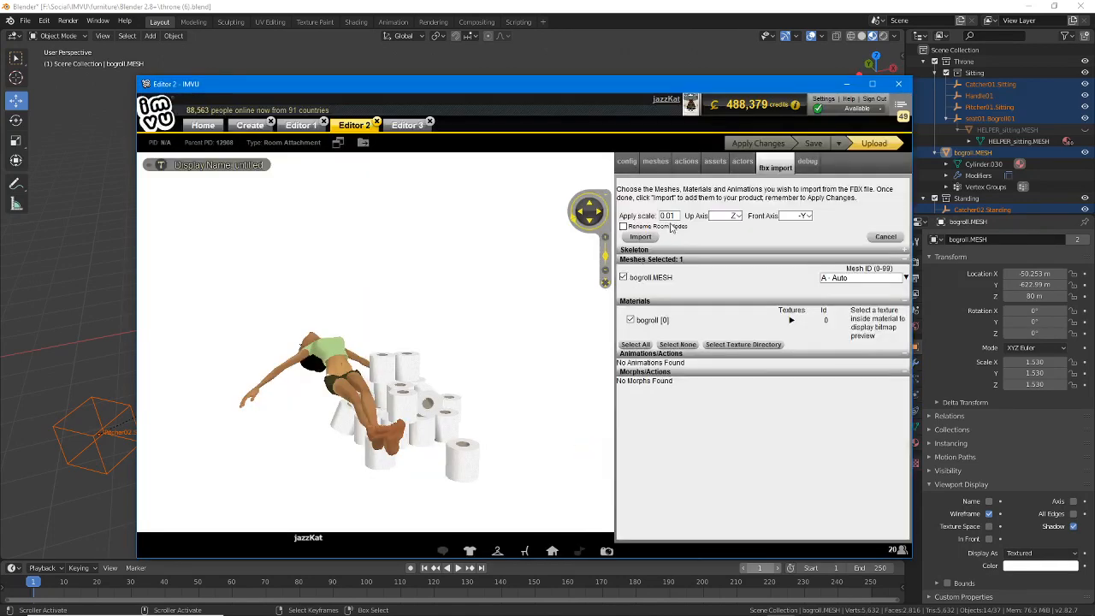
- Import bogroll.MESH with mesh ID 0 and its bogroll material, and apply the changes to the product
drag(858, 278, 793, 285)
click(641, 240)
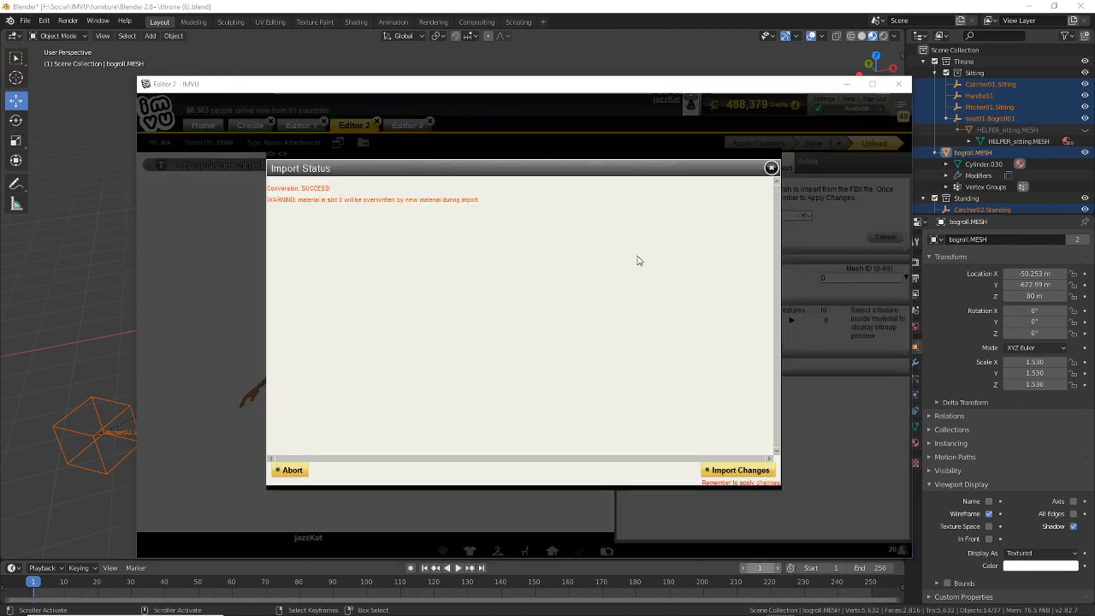
click(737, 470)
click(753, 142)
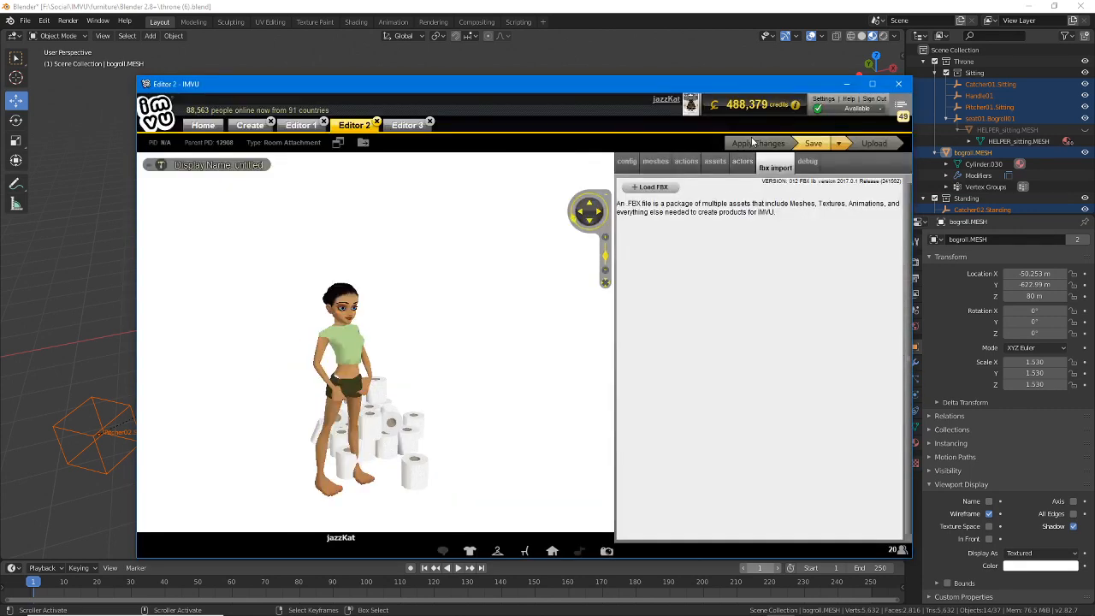
- Move the avatar between the seat nodes around the toilet rolls to test their poses
click(421, 384)
click(433, 376)
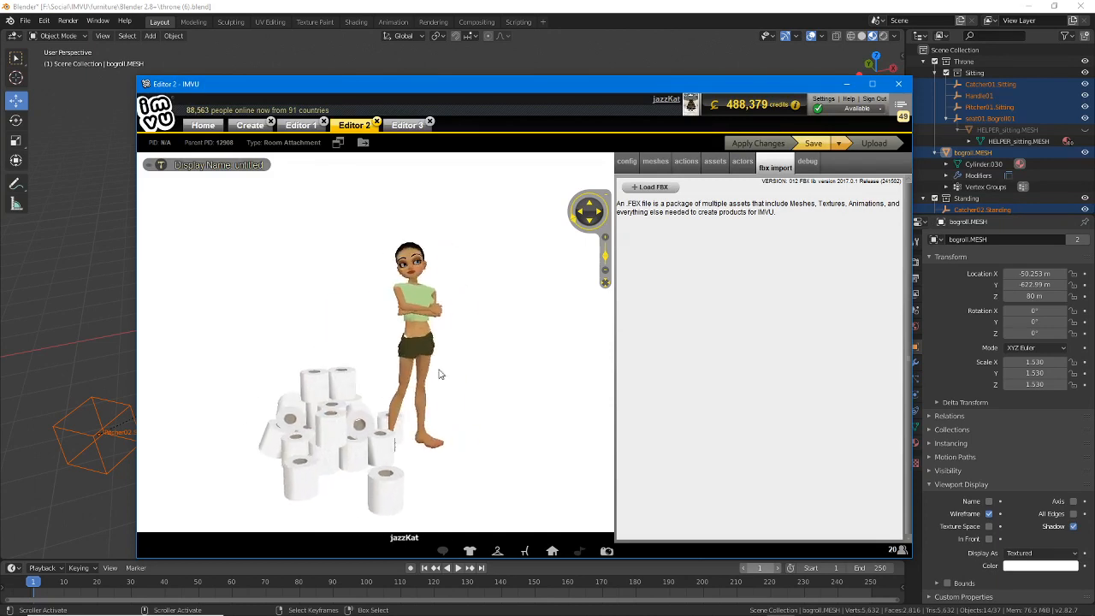
click(294, 396)
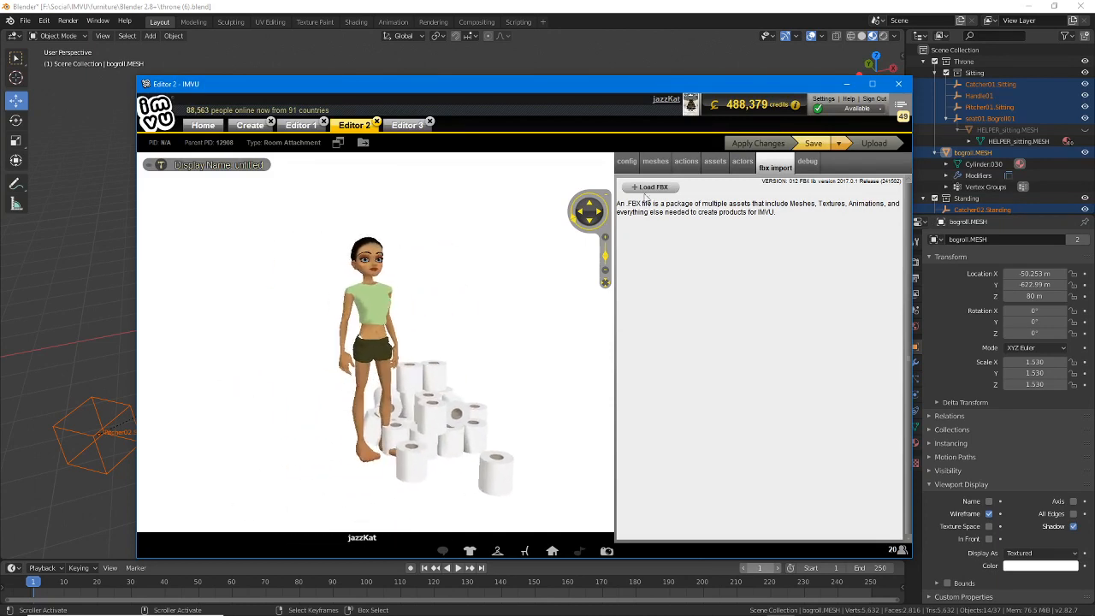
- Change the triggers of Actions 2, 1 and 0 to stance.Bogroll03, stance.Bogroll02 and stance.Bogroll01, and apply the changes
click(686, 163)
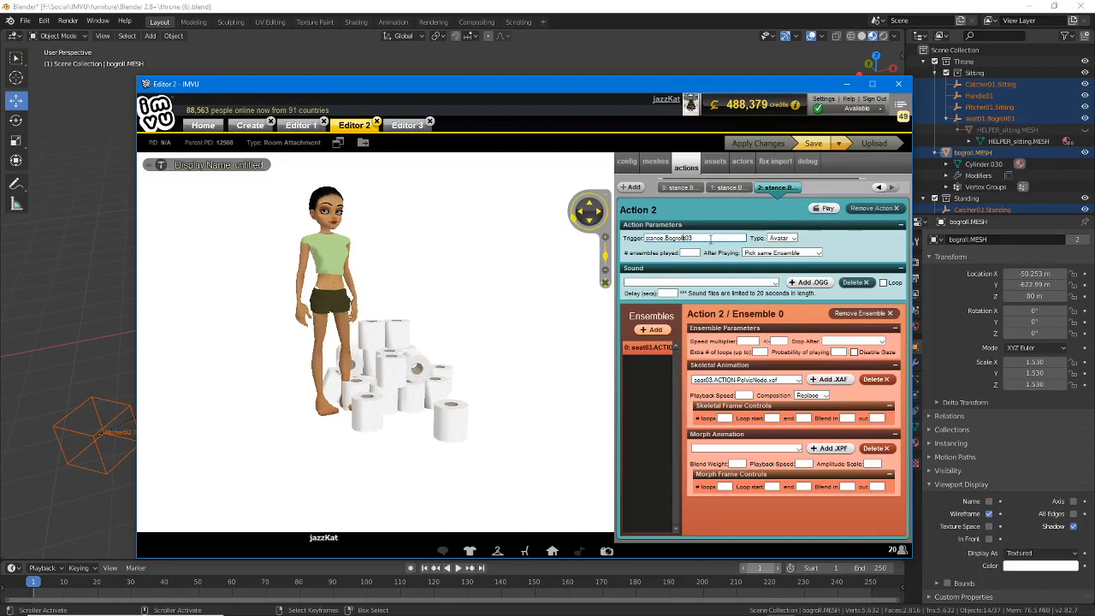
click(727, 187)
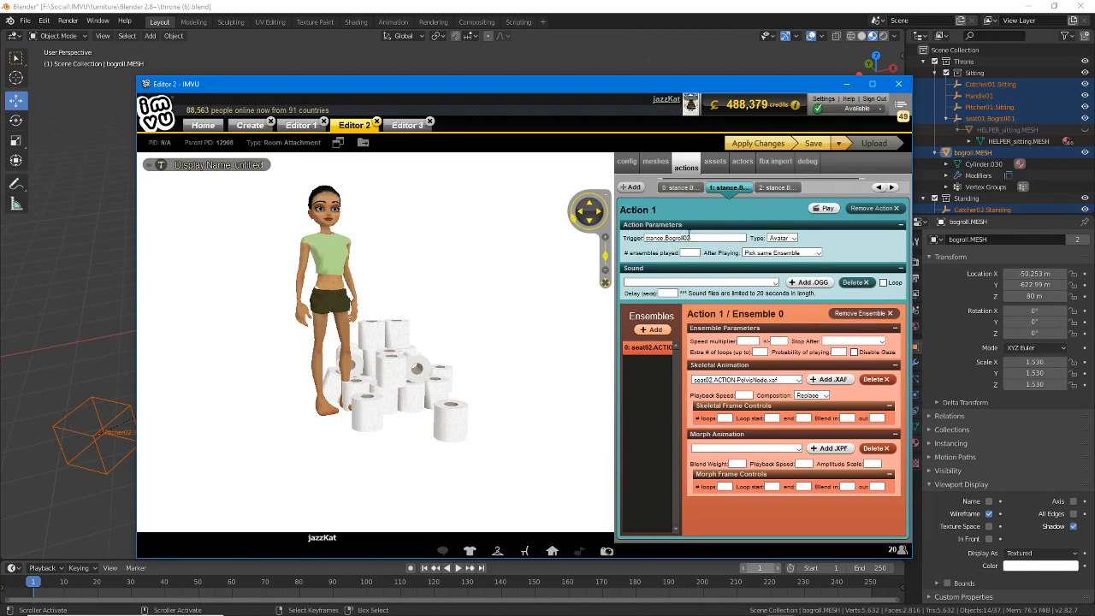
click(680, 187)
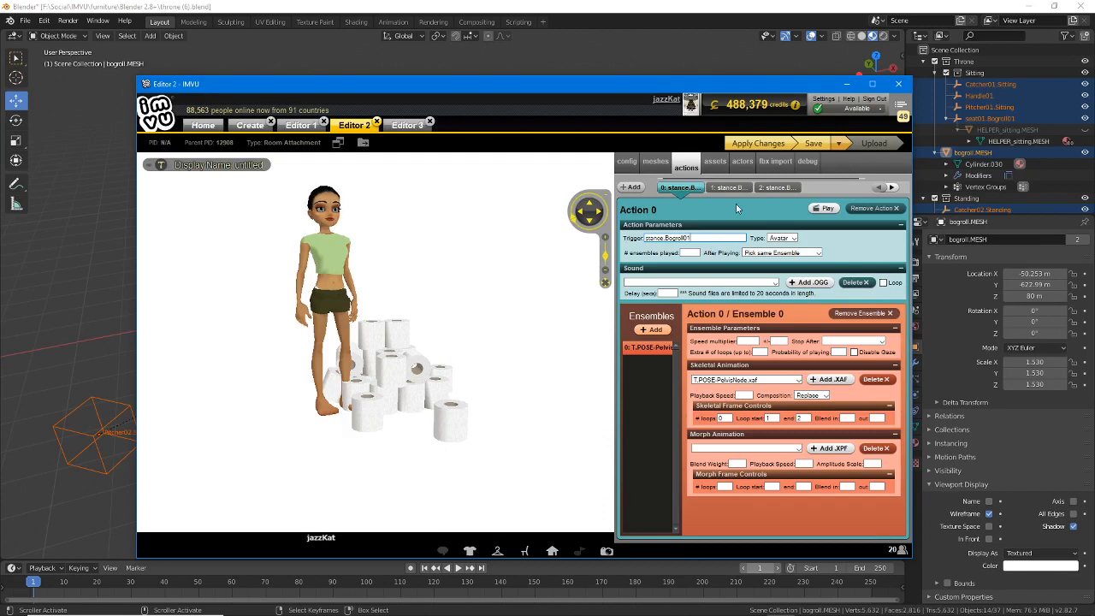
click(758, 143)
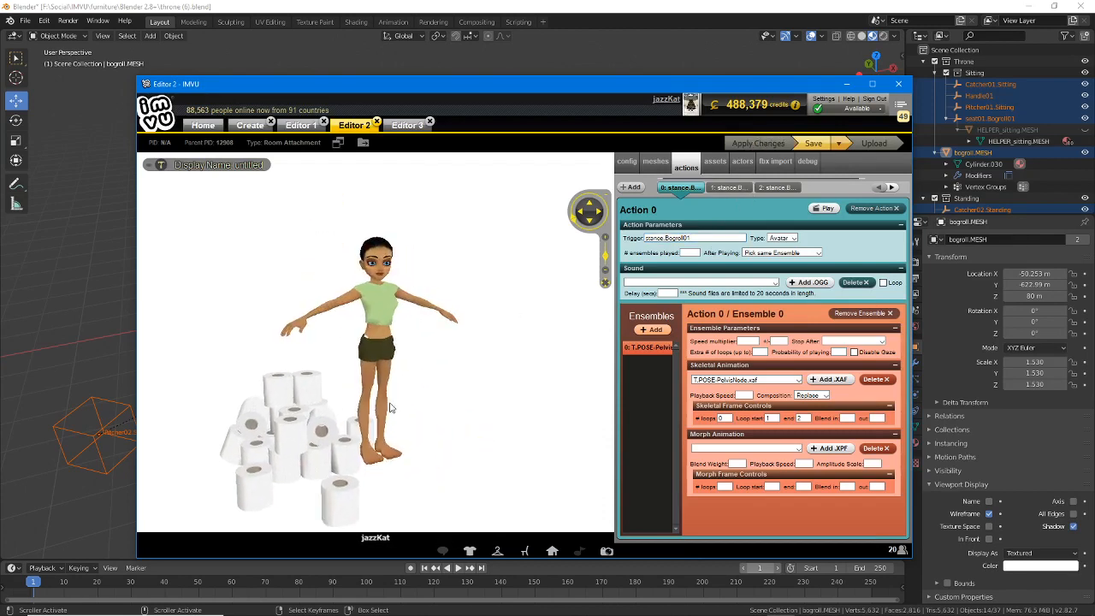
- Seat the avatar on different toilet roll nodes to check the pose each renamed trigger plays
drag(390, 403, 425, 381)
click(362, 338)
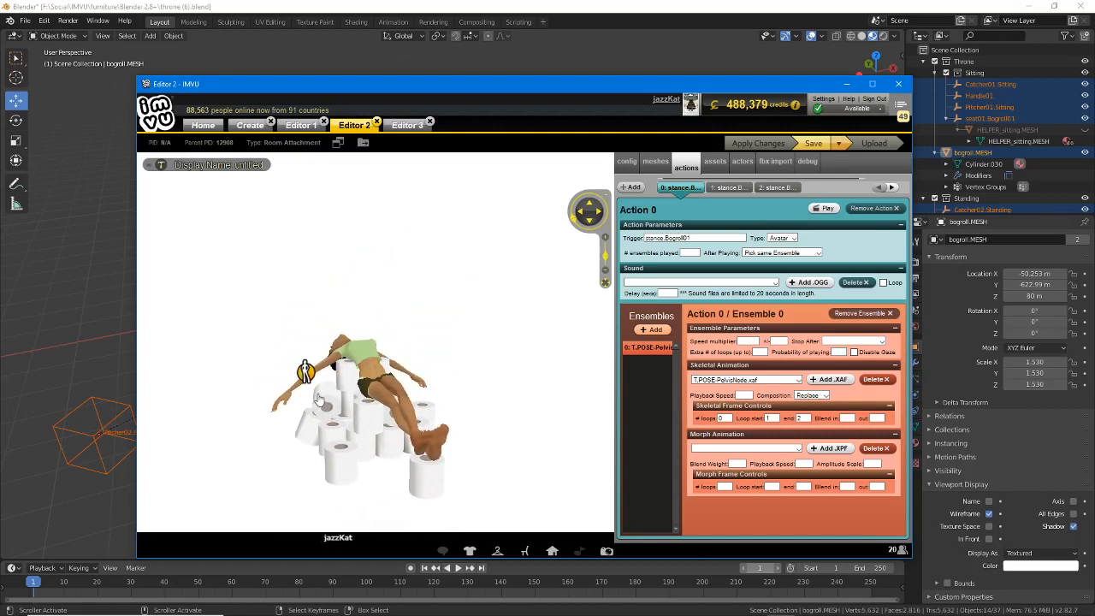
click(306, 378)
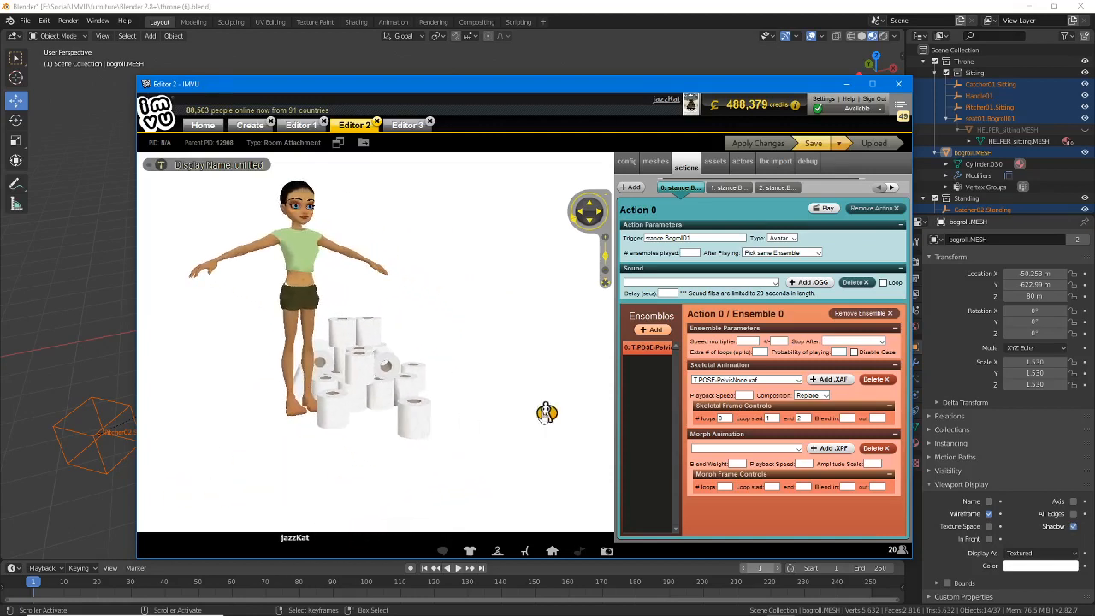
- Set Action 1's skeletal animation to 0 loops, loop start 1 and end 2, apply the changes and test the seats
click(728, 186)
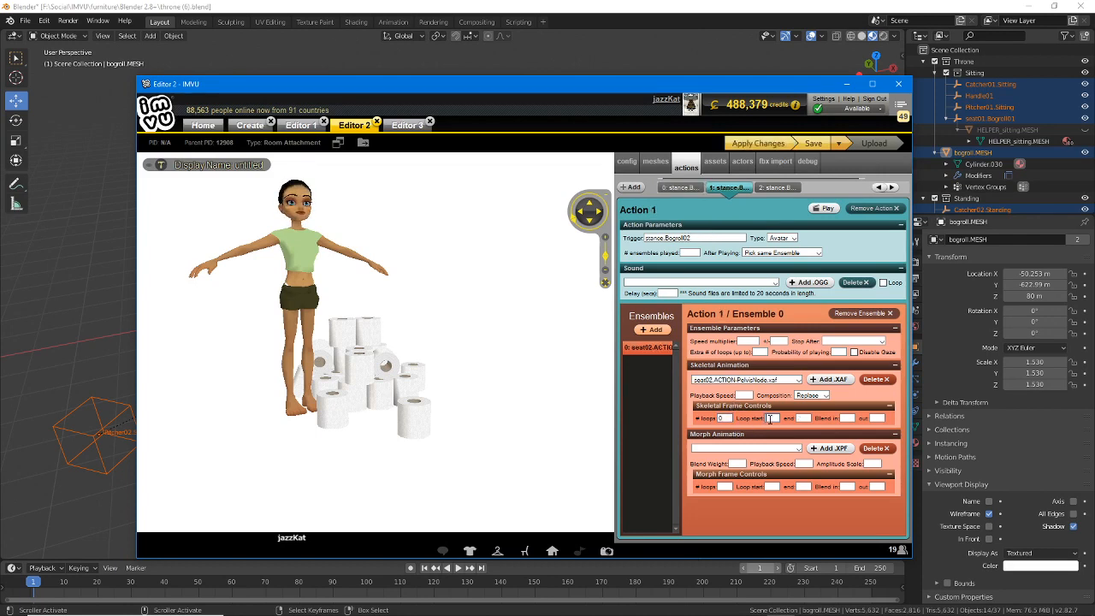
text(2)
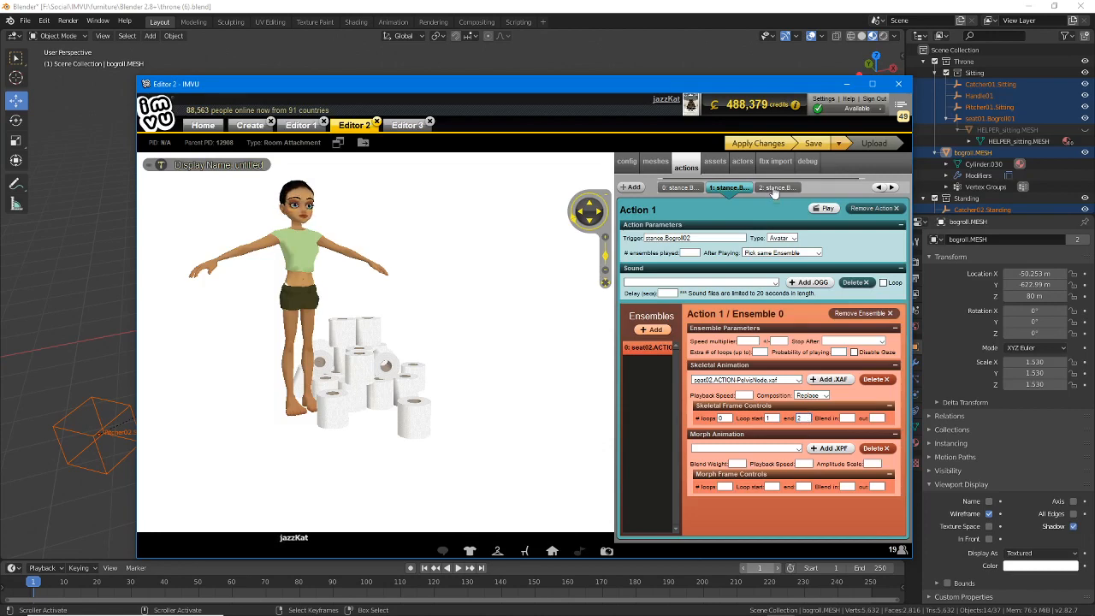
click(758, 147)
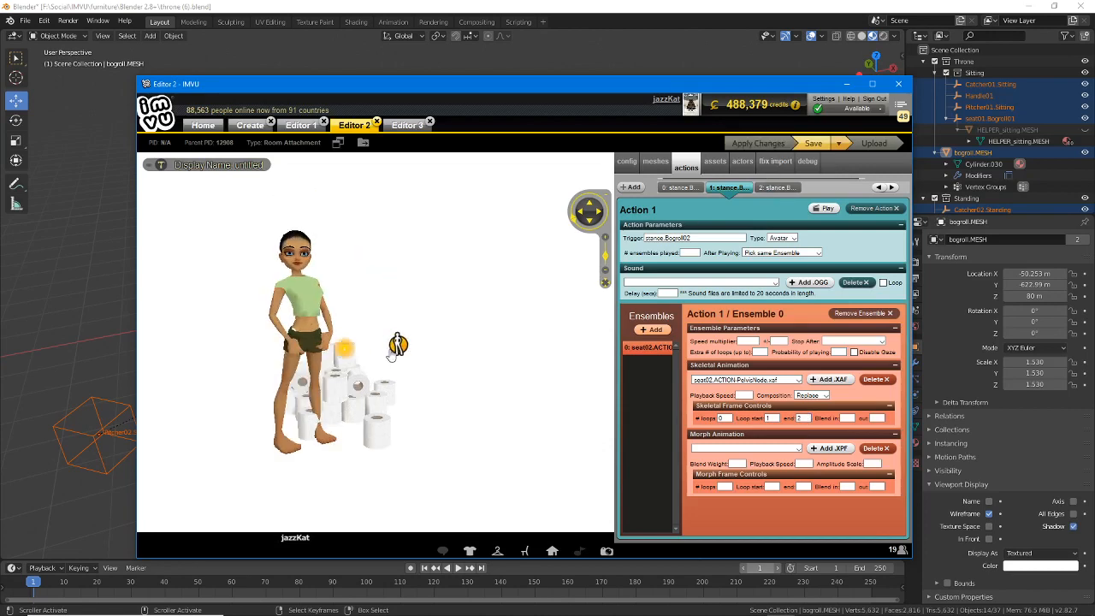
click(221, 392)
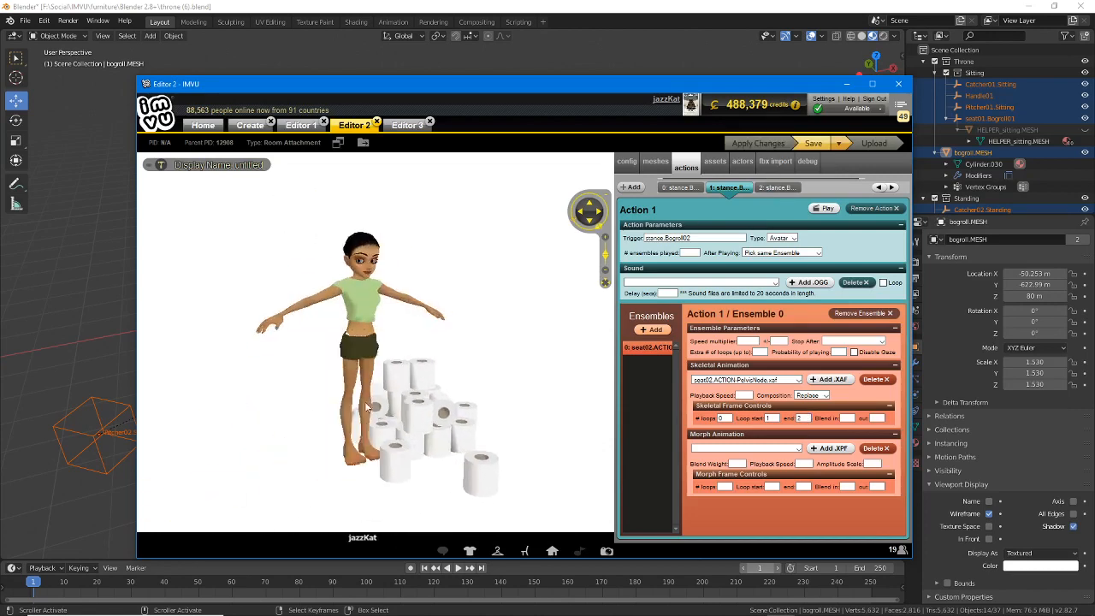
click(442, 375)
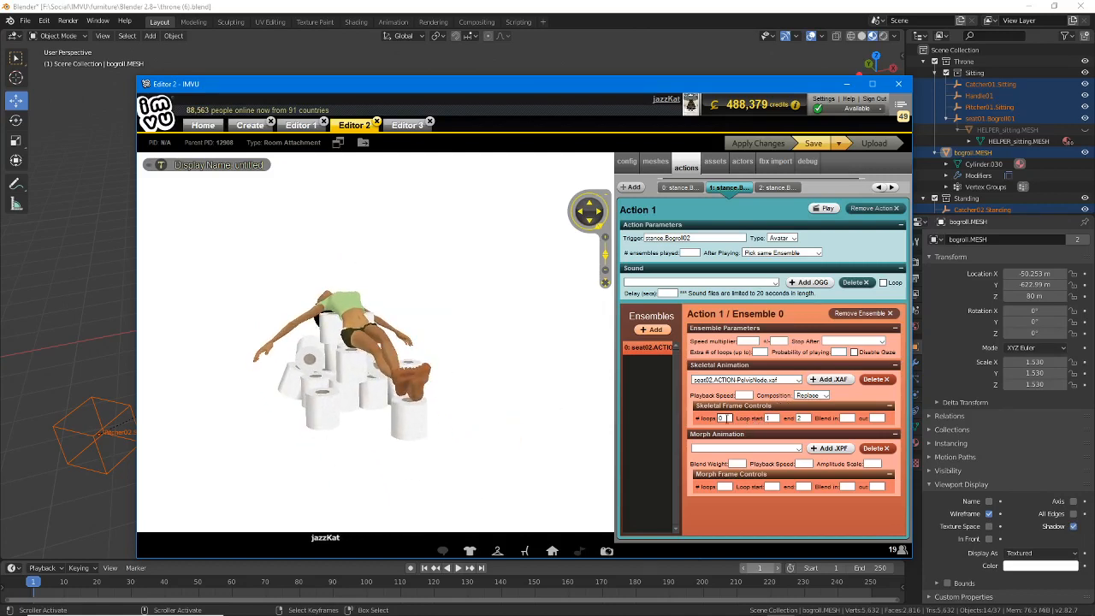
- Set Action 2's skeletal animation to 0 loops, loop start 1 and end 2, and apply the changes
click(777, 188)
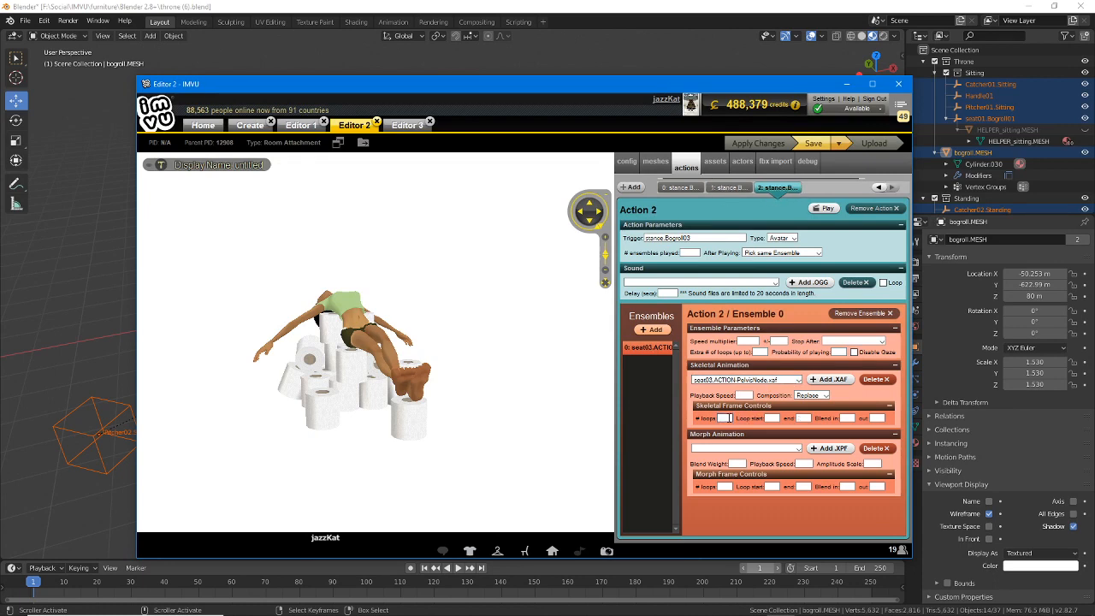
click(772, 417)
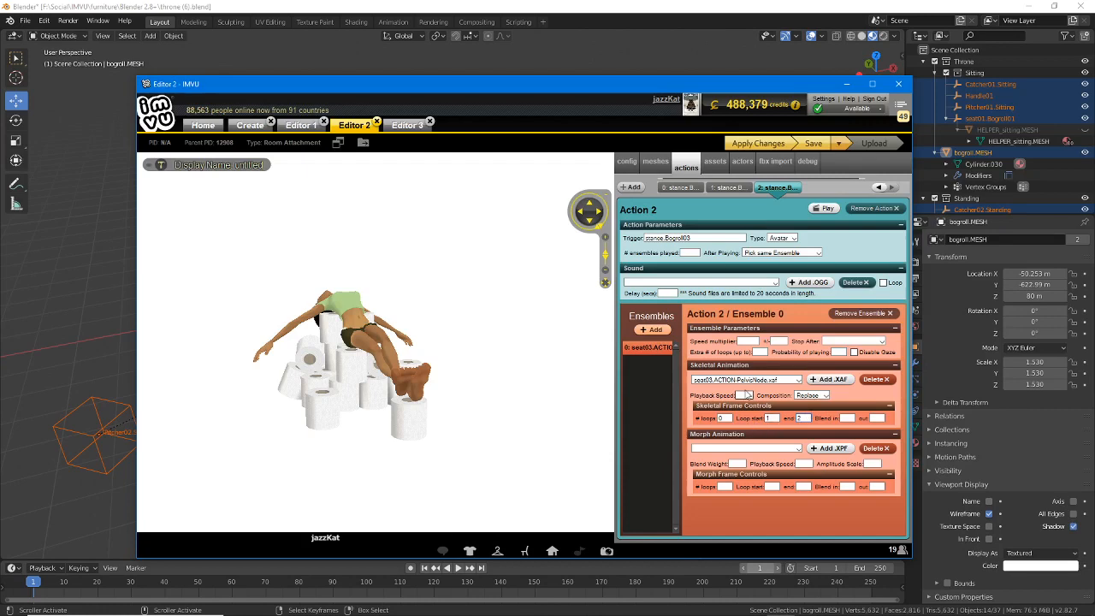
click(758, 144)
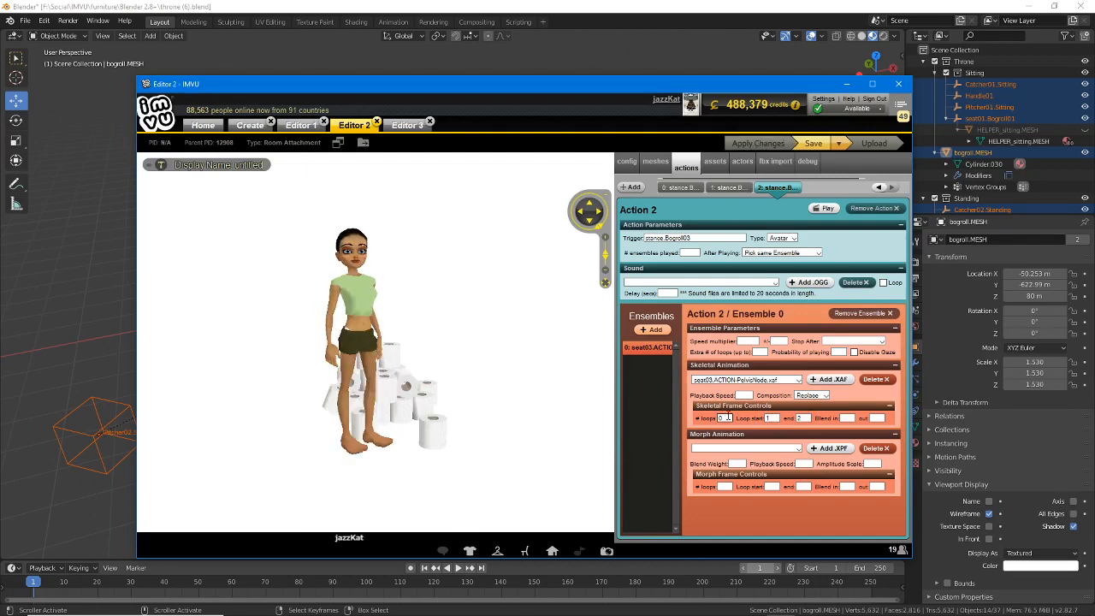
- Review the skeletal loop settings of the three actions and move the avatar to another seat to test its pose
click(679, 188)
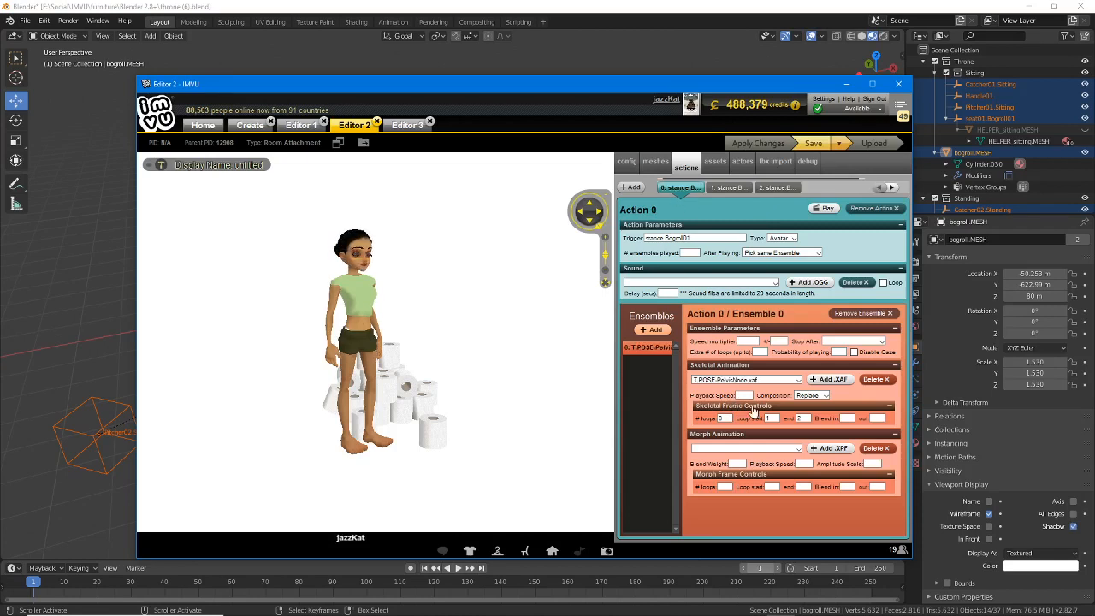
click(726, 189)
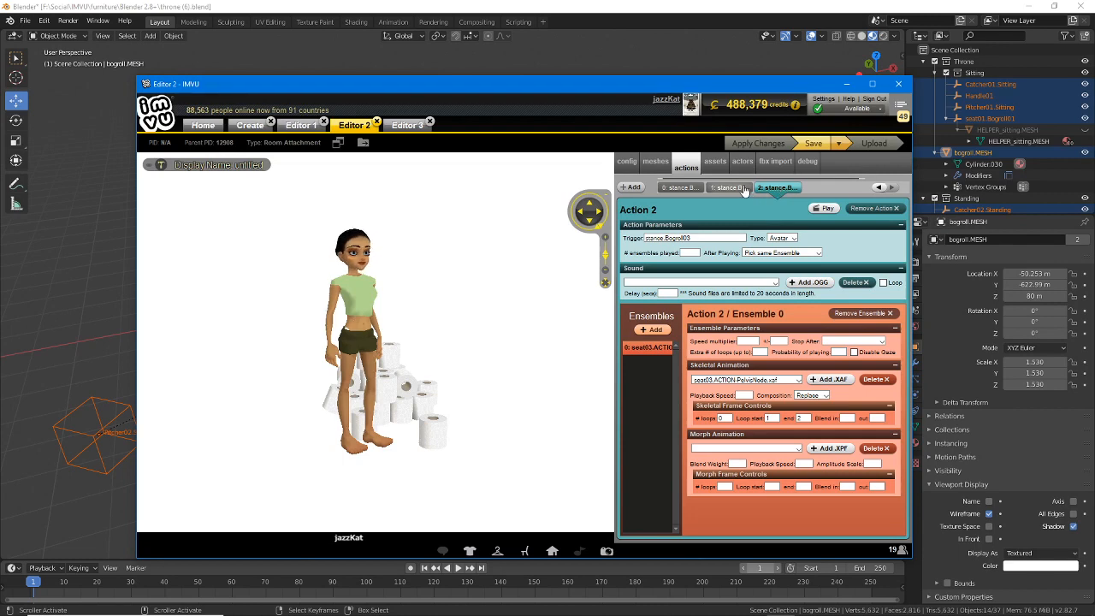
click(678, 187)
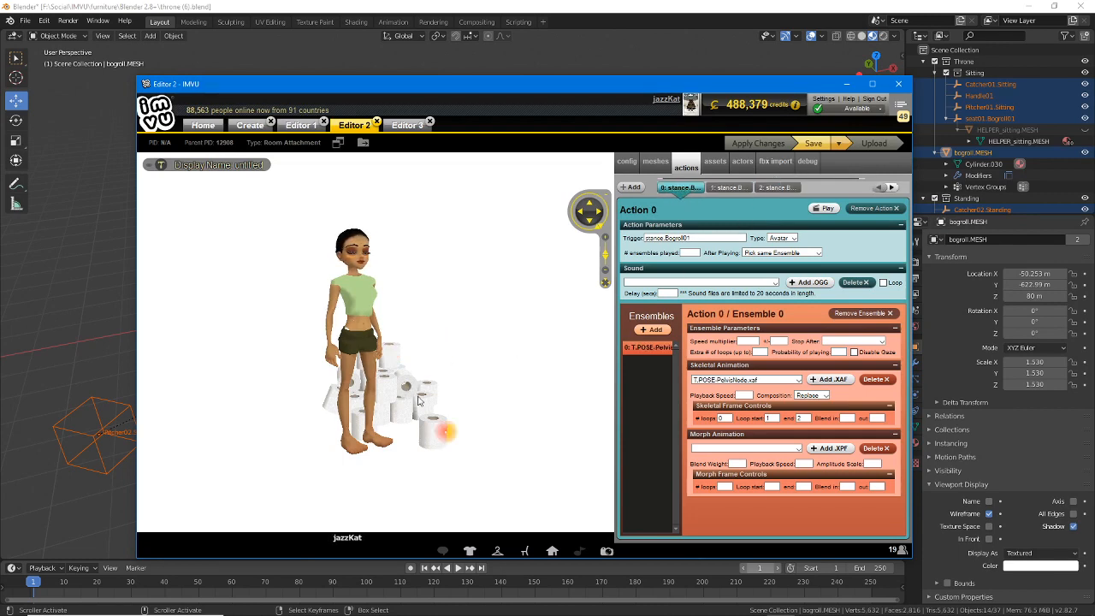
click(392, 350)
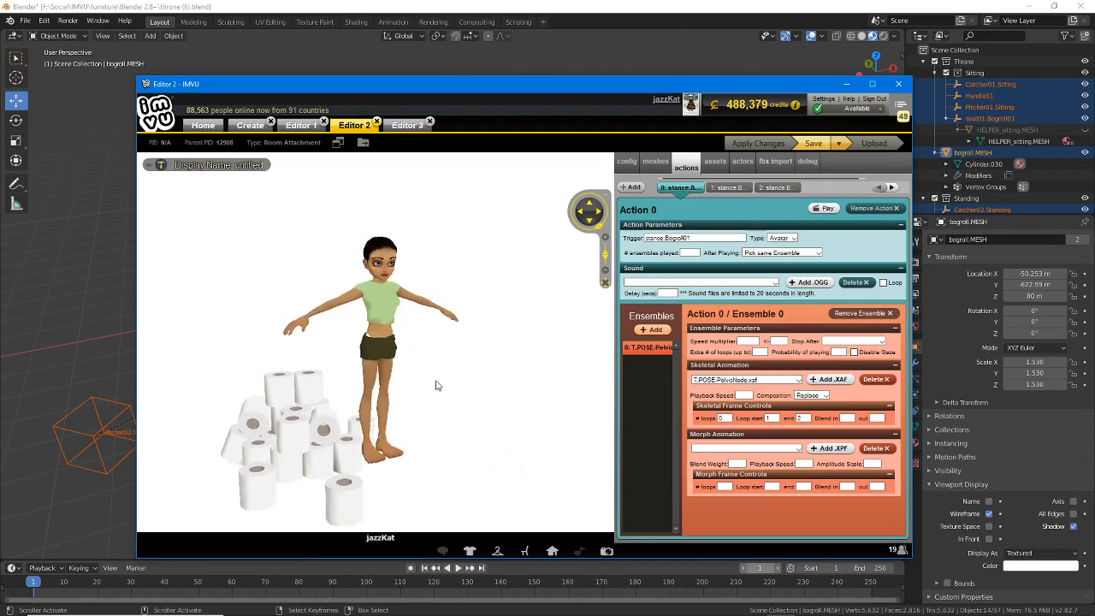
- Set the skeletal animation playback speed of Action 2 to 1 and apply the changes
click(248, 374)
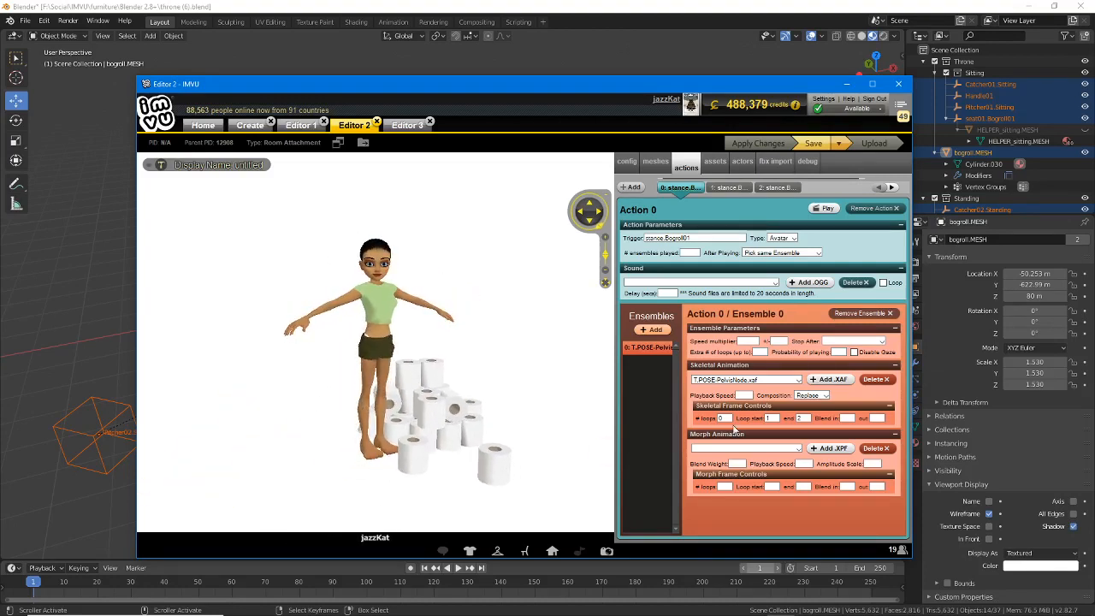
click(746, 395)
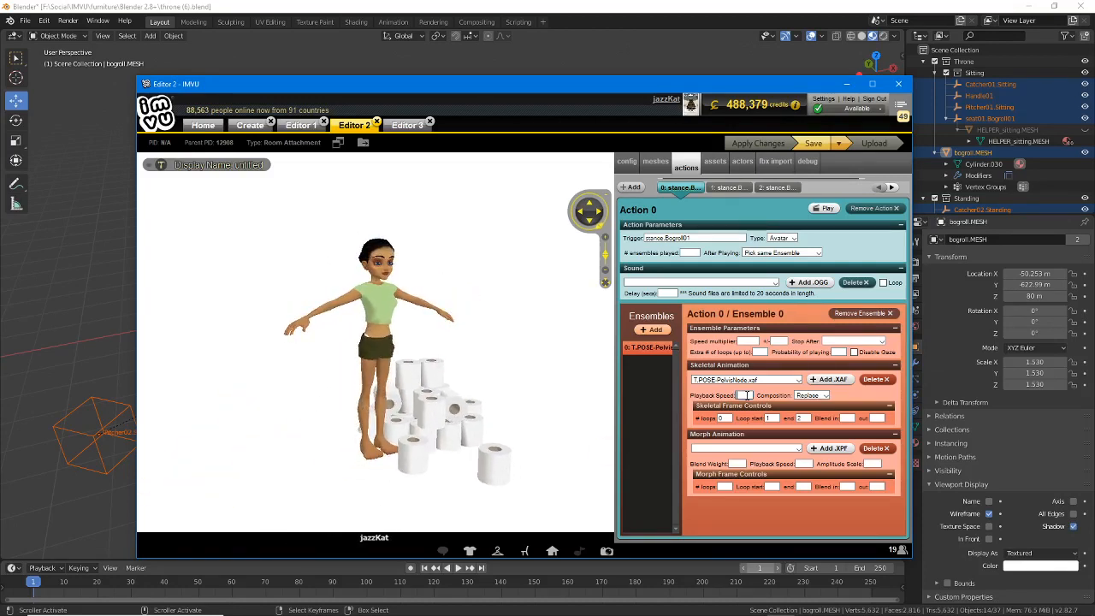
click(727, 187)
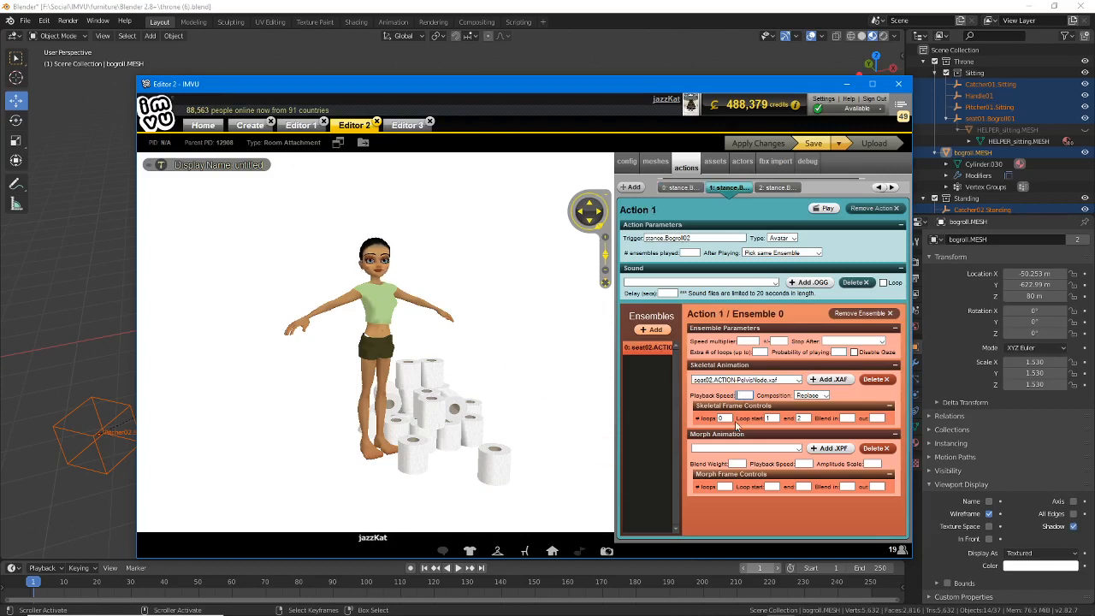
click(776, 187)
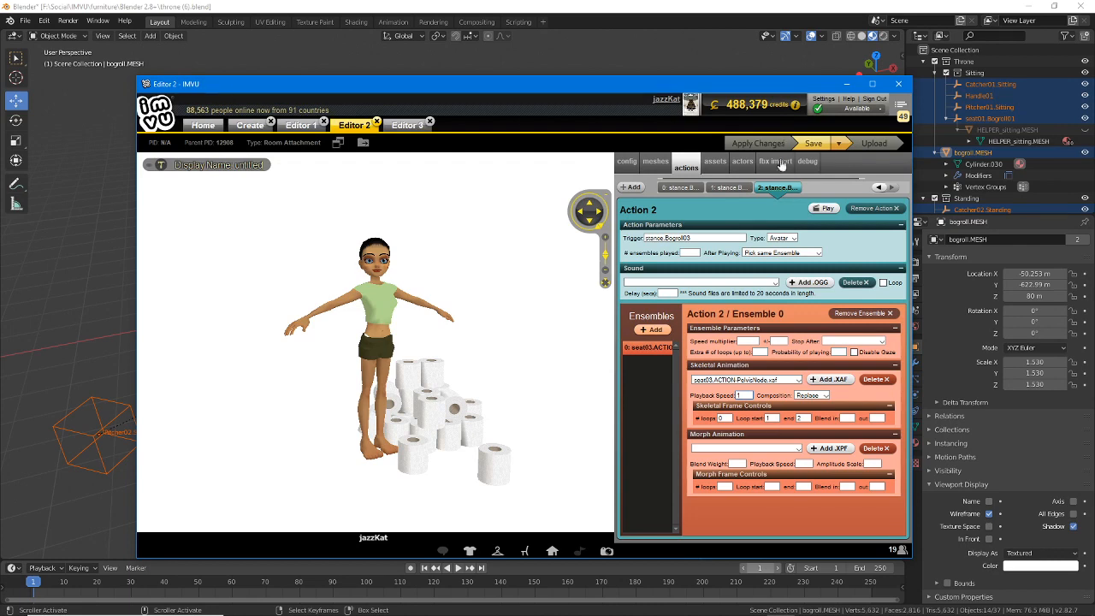
click(771, 417)
click(769, 145)
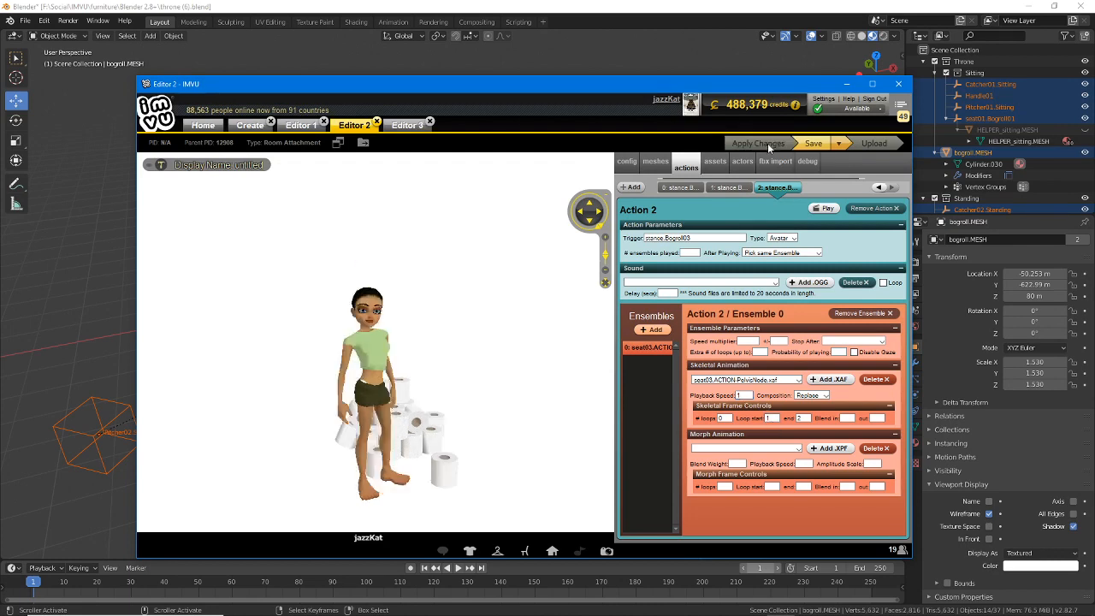
- Move the avatar between the toilet roll seats to test the pose each one plays
click(454, 383)
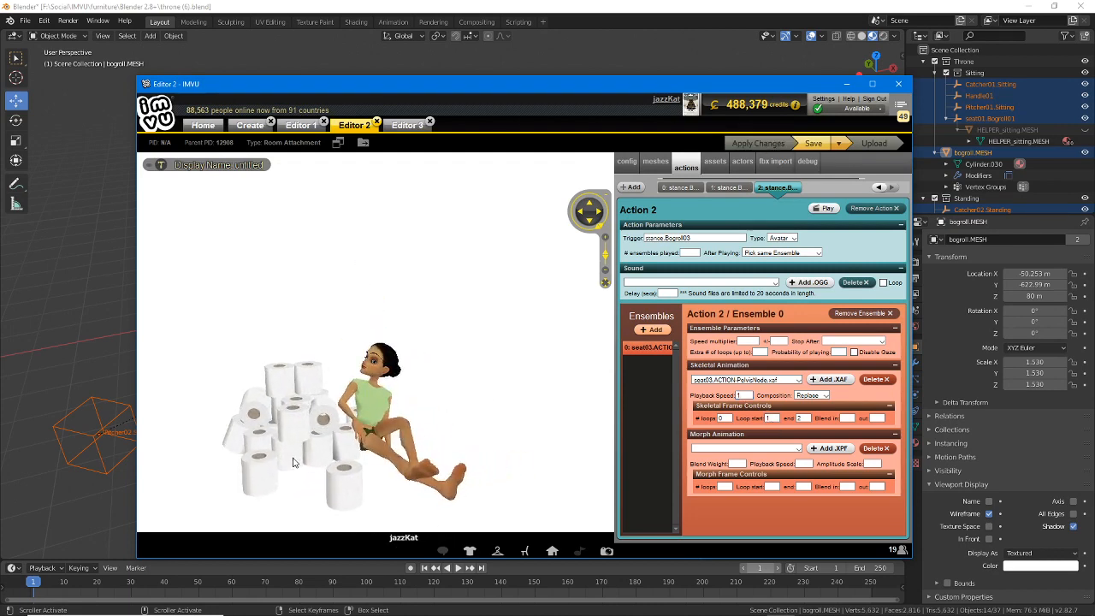
click(271, 330)
click(451, 379)
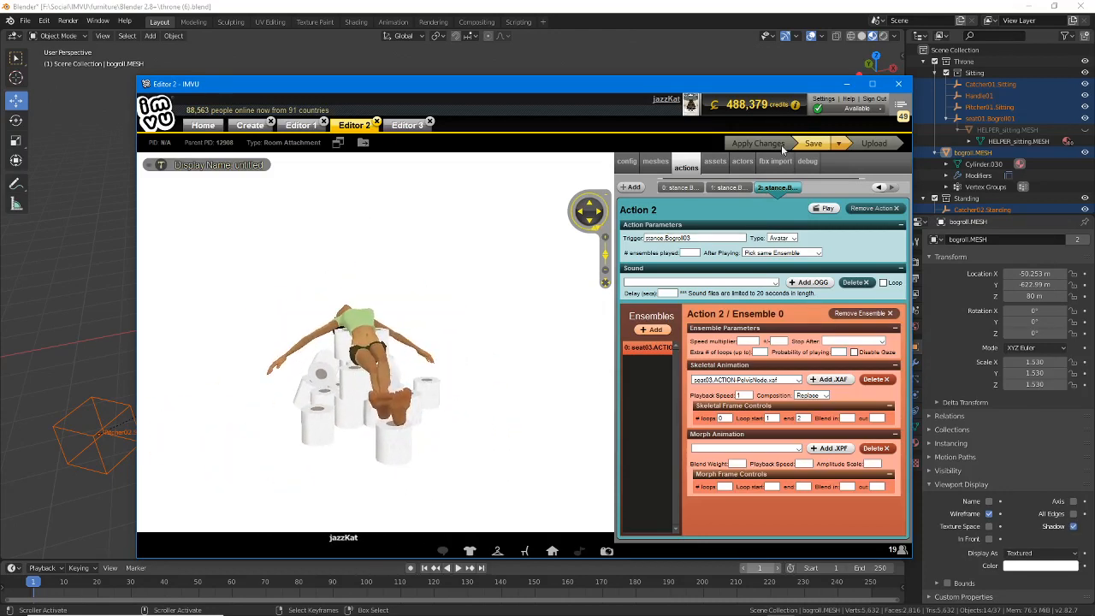
- Set the skeletal animation playback speed of Action 1 to 1, apply the changes and inspect the avatar's seated pose up close
click(729, 187)
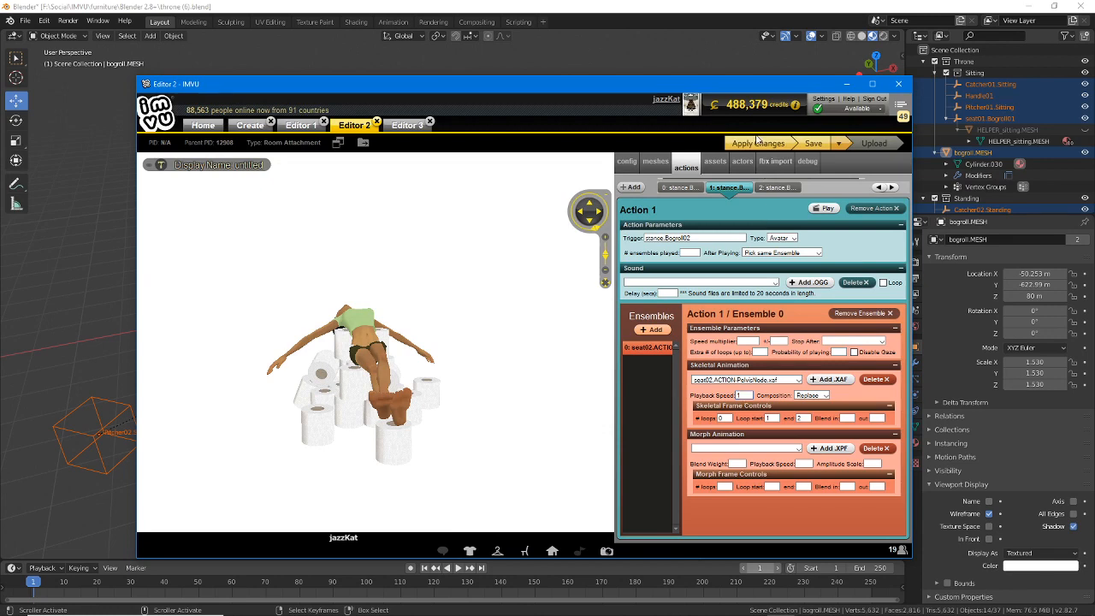
click(756, 143)
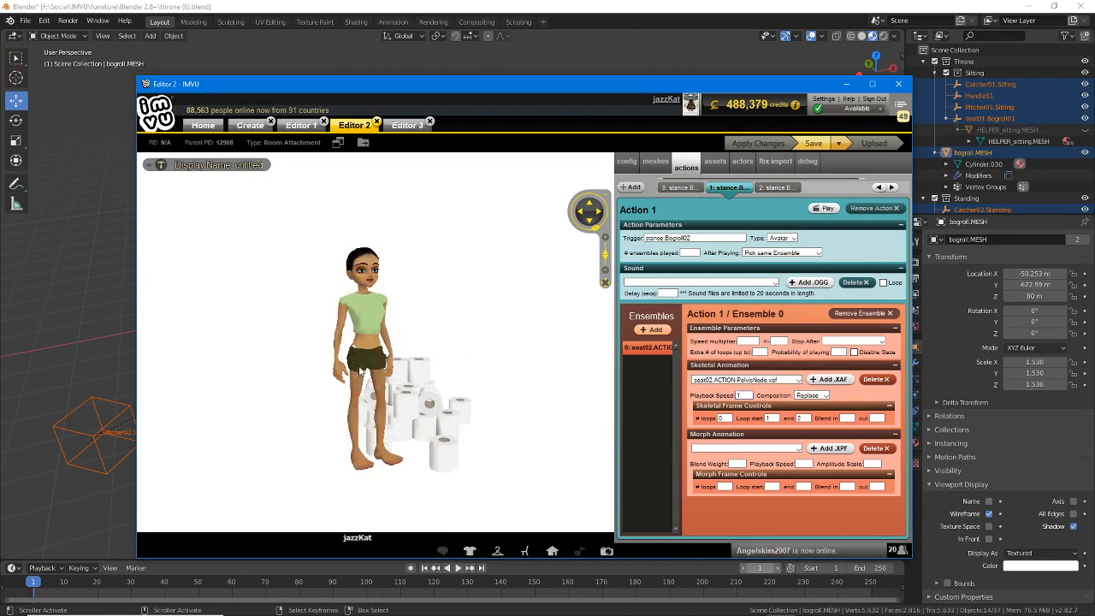
mouse_move(438, 441)
mouse_down()
mouse_move(450, 427)
mouse_move(412, 432)
mouse_move(459, 434)
mouse_up()
scroll(458, 434, up, 5)
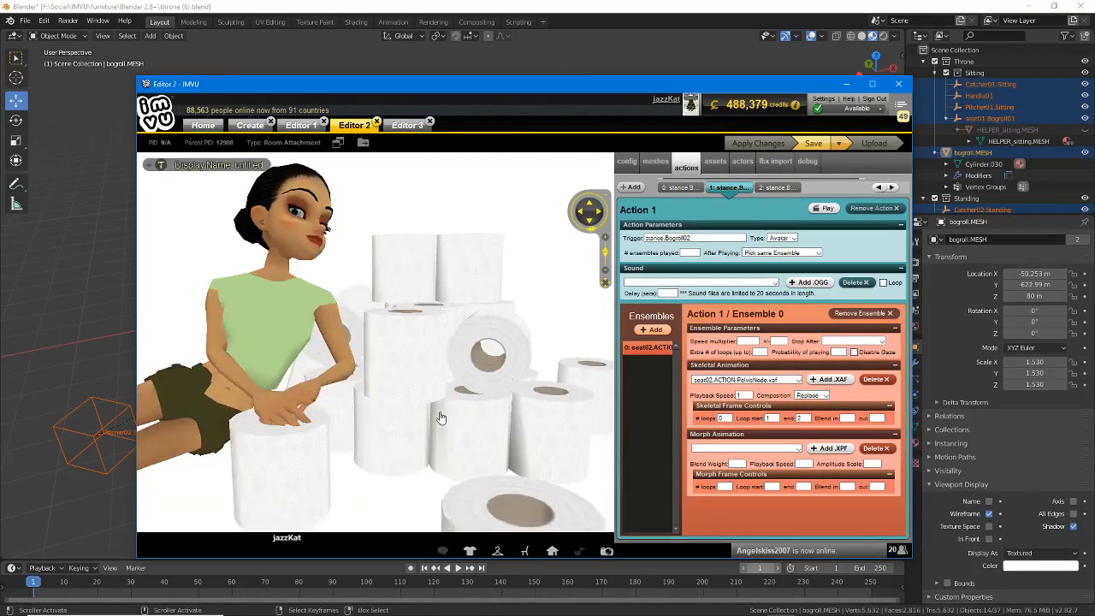
scroll(444, 430, down, 4)
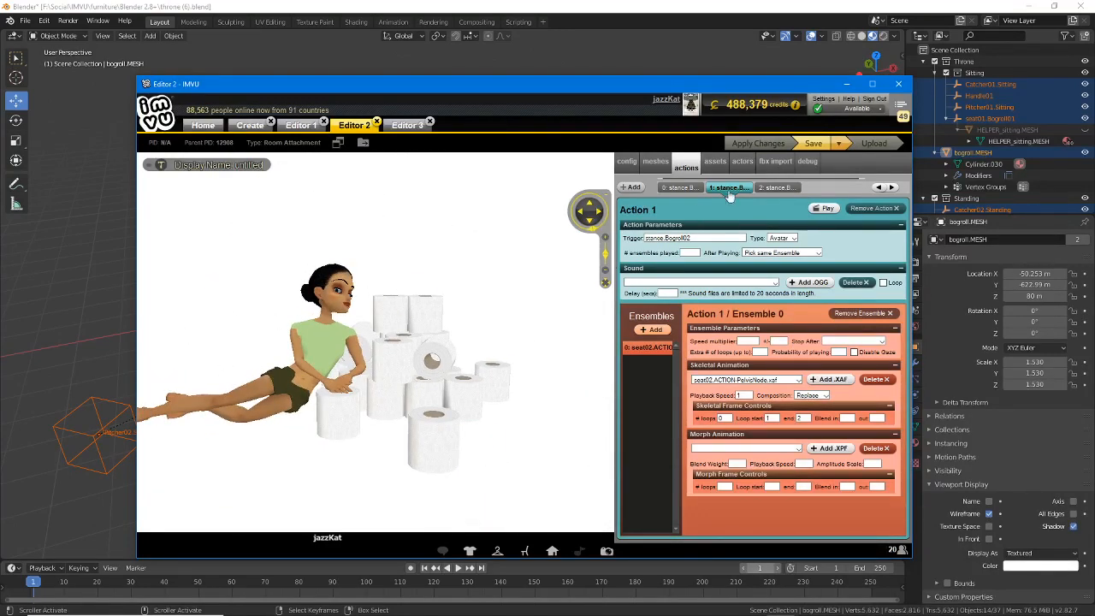
- Add another actor to the scene for testing the seats with two avatars
click(742, 163)
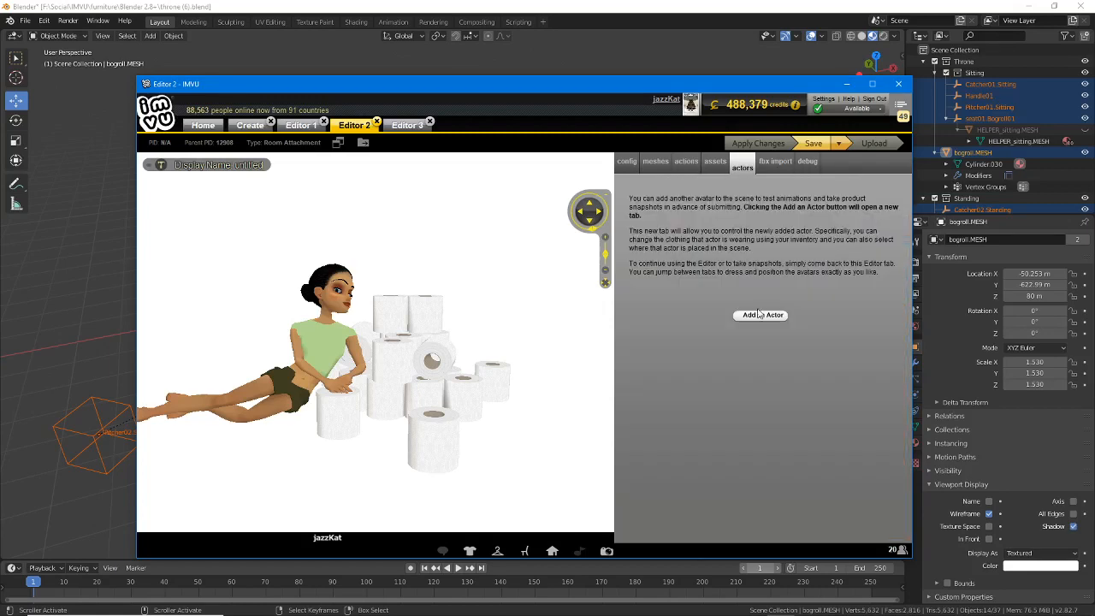
click(760, 317)
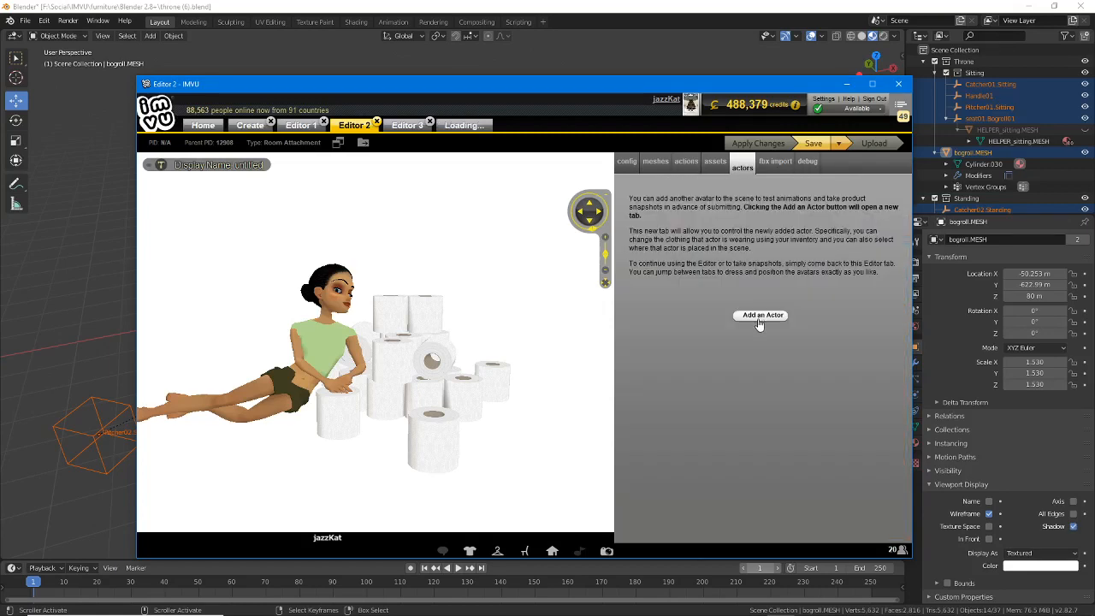
scroll(393, 414, down, 3)
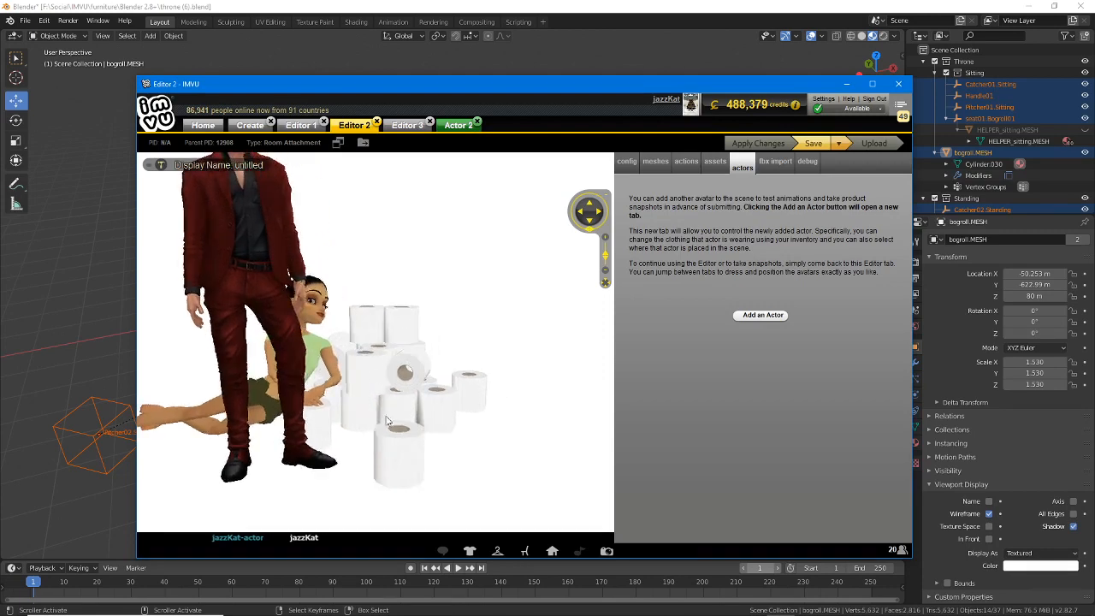
- Switch to the Actor 2 view and seat the male actor at the toilet rolls, across from the female avatar
click(456, 125)
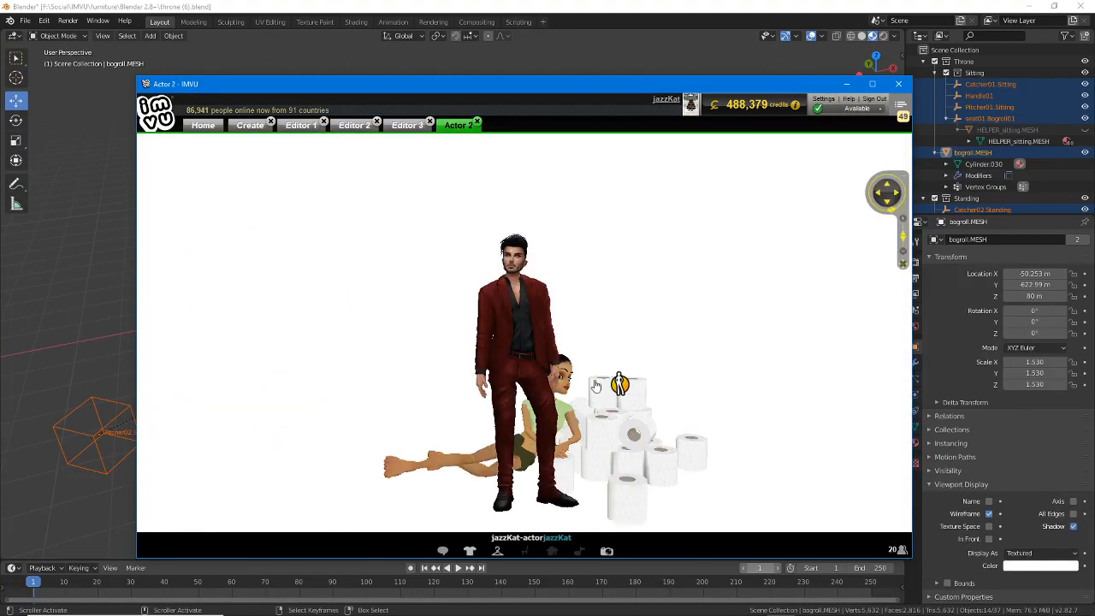
scroll(704, 387, down, 2)
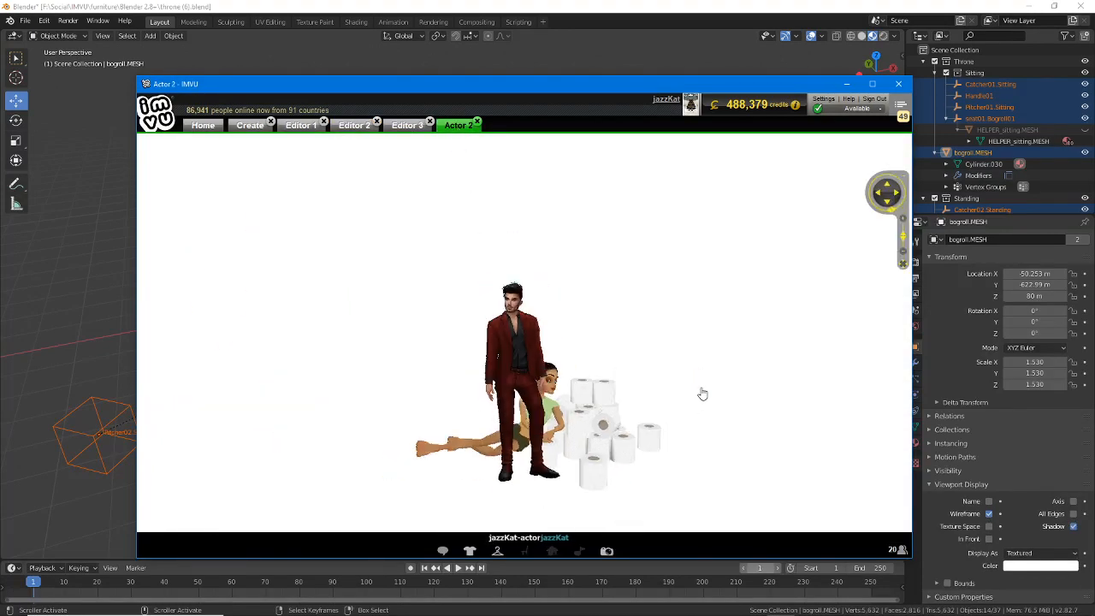
click(655, 384)
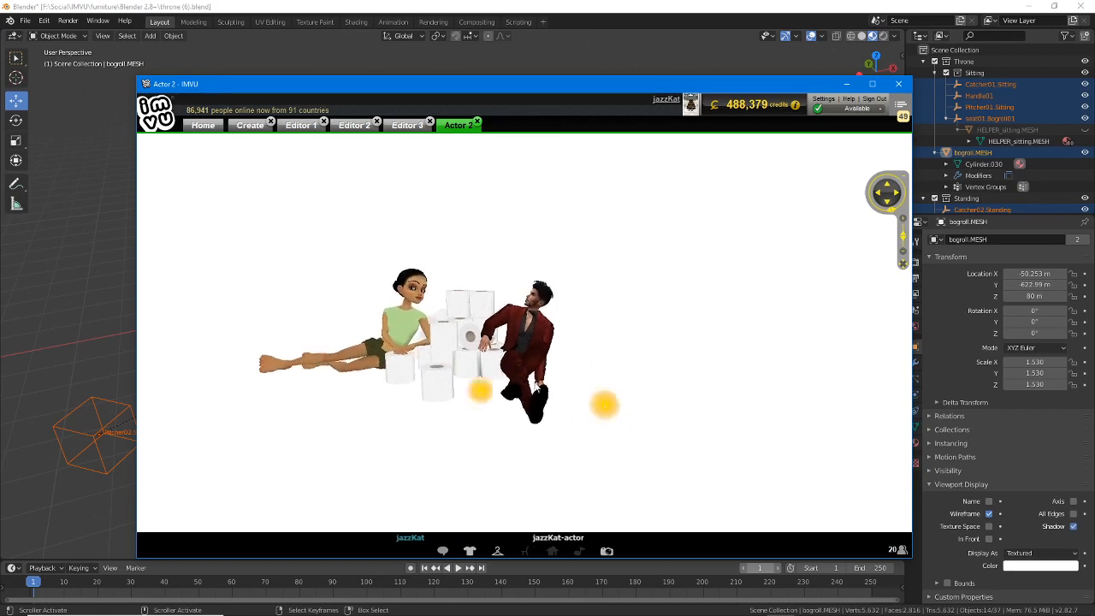
scroll(513, 395, up, 5)
mouse_move(506, 395)
mouse_down()
mouse_move(561, 396)
mouse_move(504, 395)
mouse_up()
scroll(504, 394, down, 4)
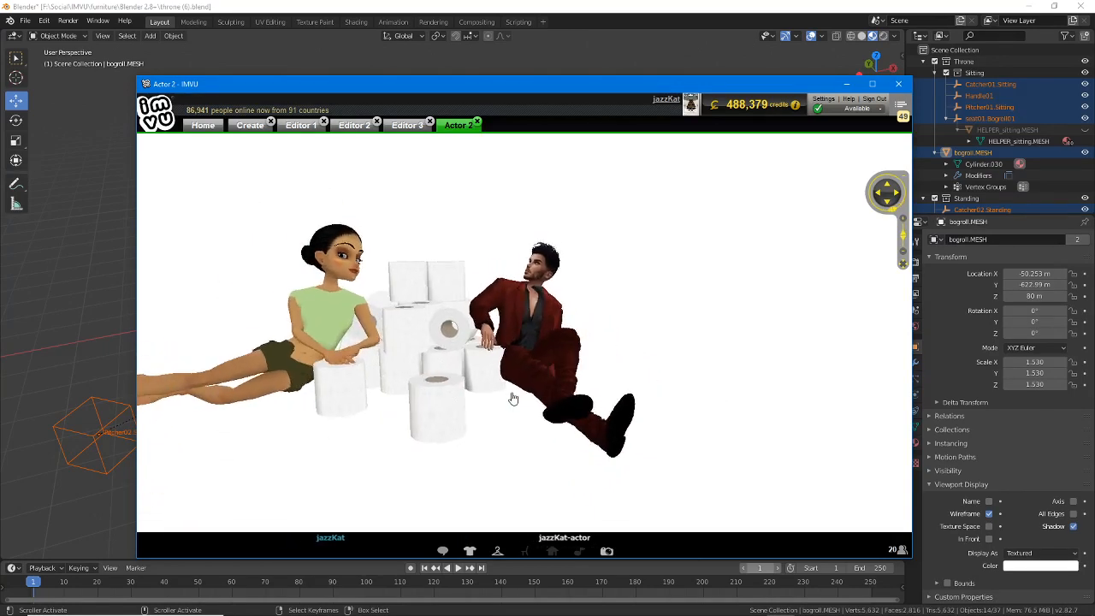
- Return to Editor 2 and move the female avatar between the top and side seats to check the poses beside the actor
click(407, 129)
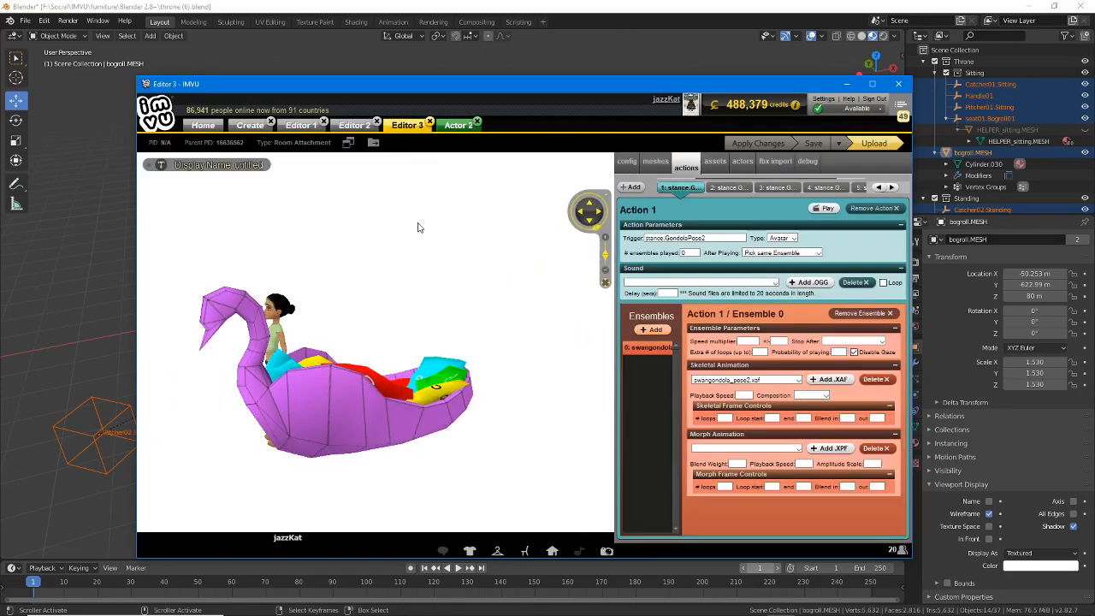
click(354, 125)
scroll(363, 349, up, 3)
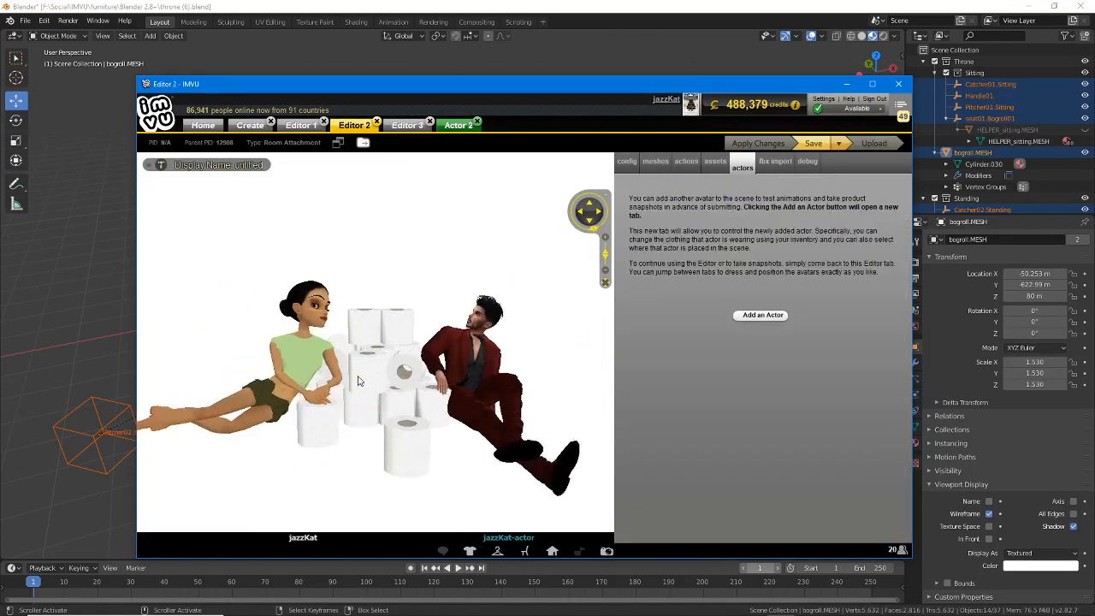
click(388, 303)
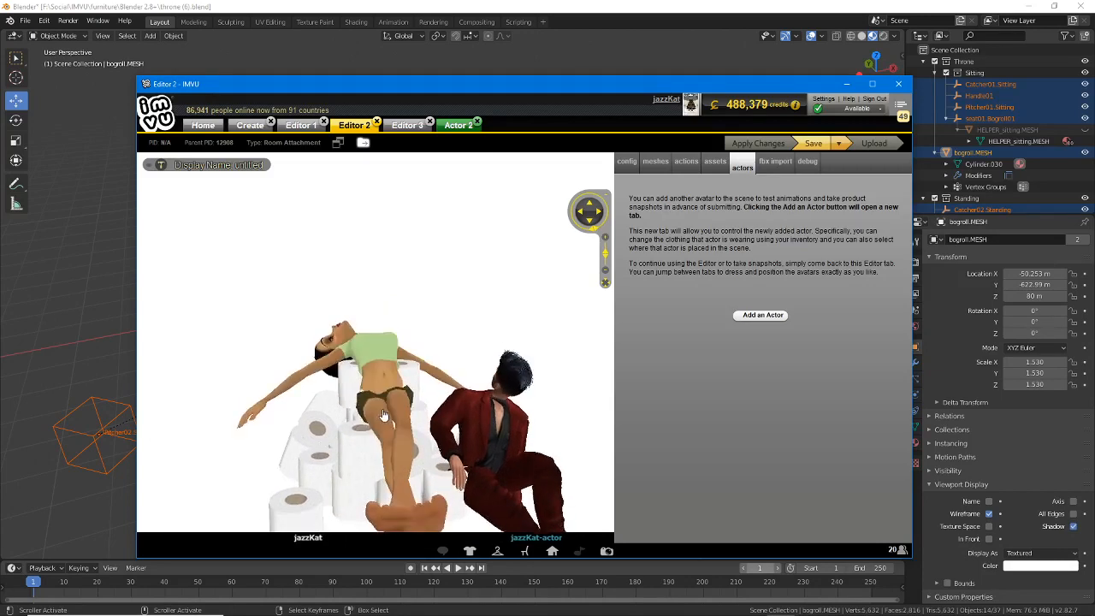
drag(362, 402, 294, 382)
click(291, 329)
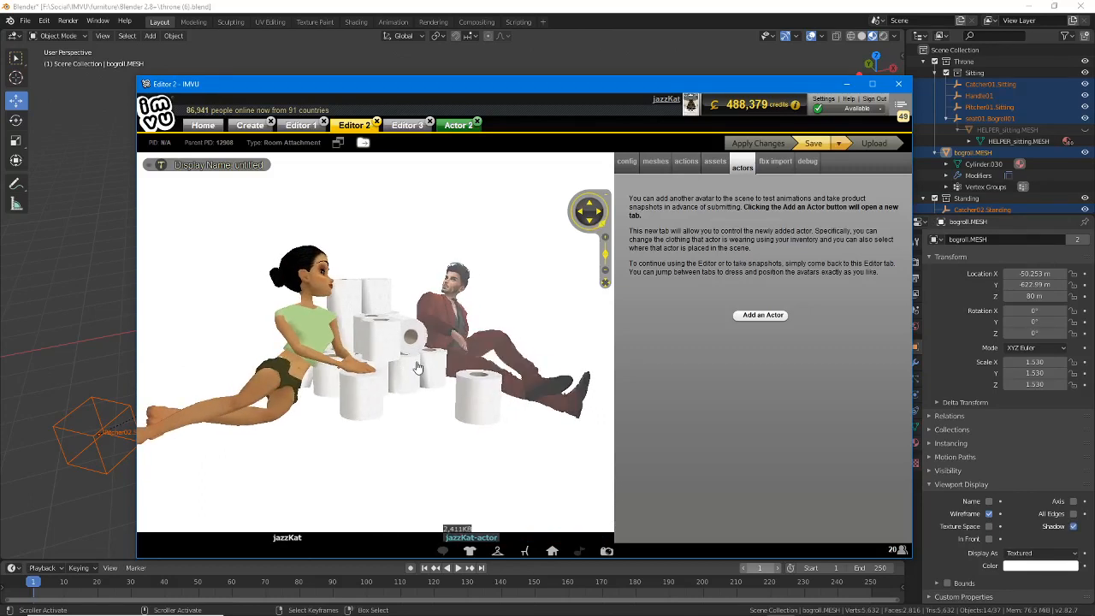
mouse_move(459, 379)
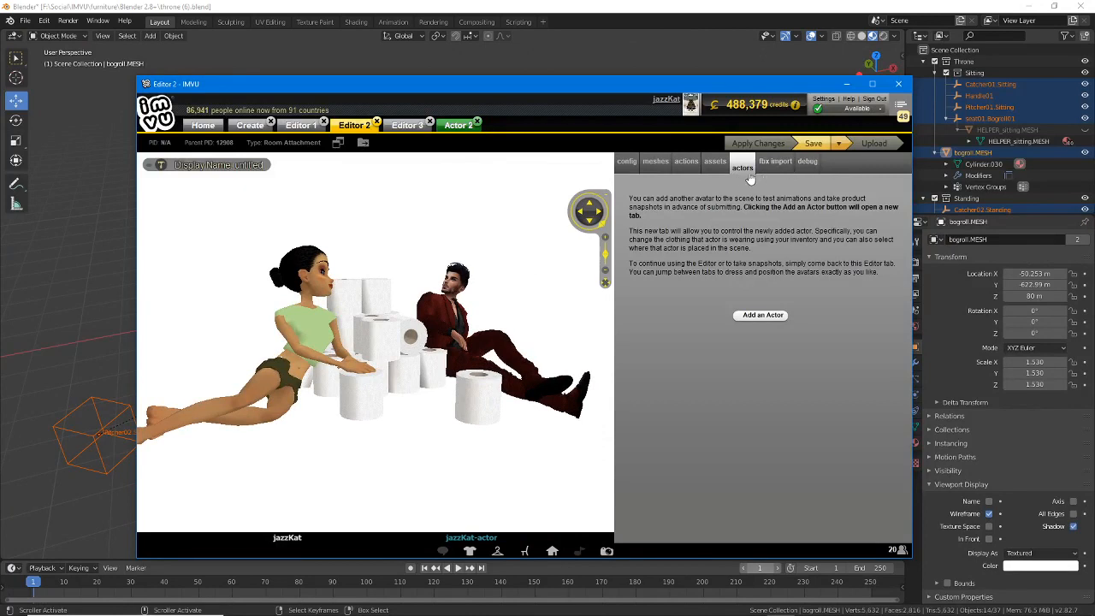
drag(498, 345, 458, 346)
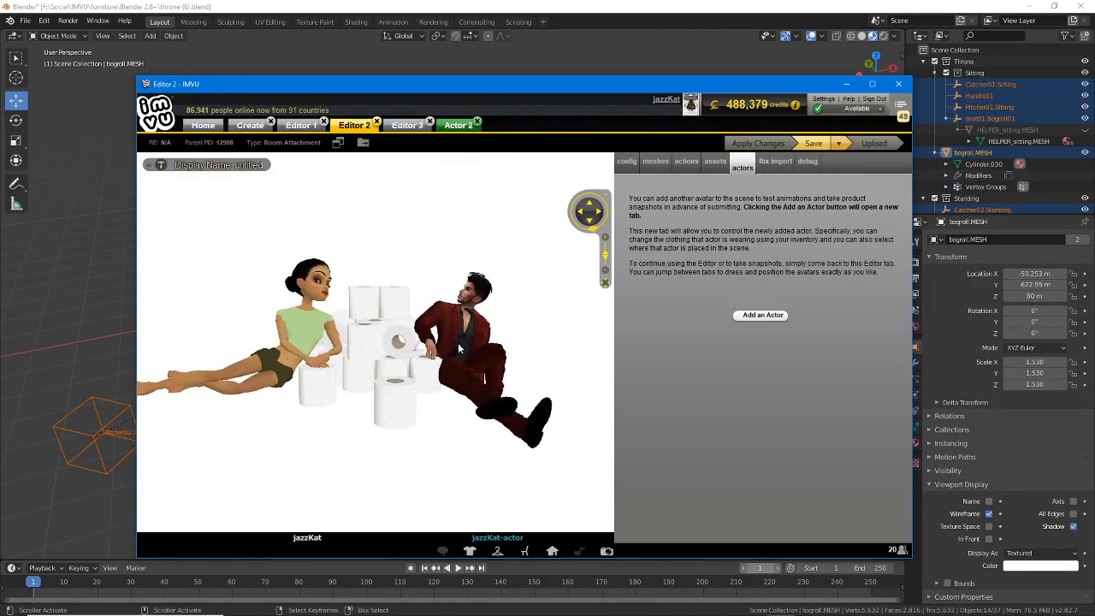
scroll(457, 343, up, 2)
- Compare Action 1's trigger stance.Bogroll02 with the seat node names in Blender's Sitting and Standing collections
click(693, 166)
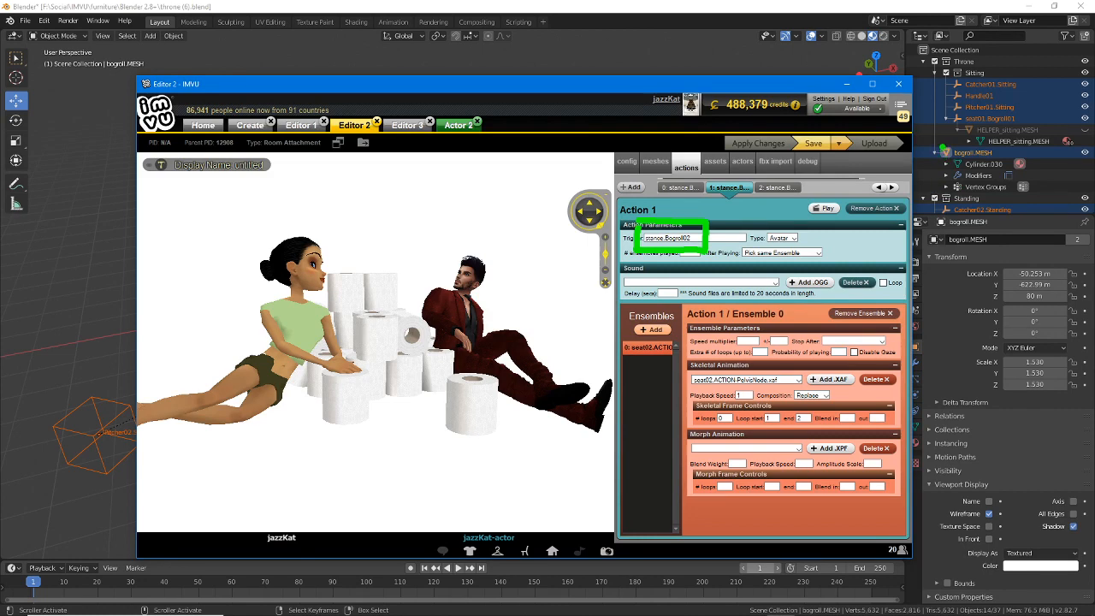
drag(945, 70, 943, 143)
drag(1003, 72, 1003, 104)
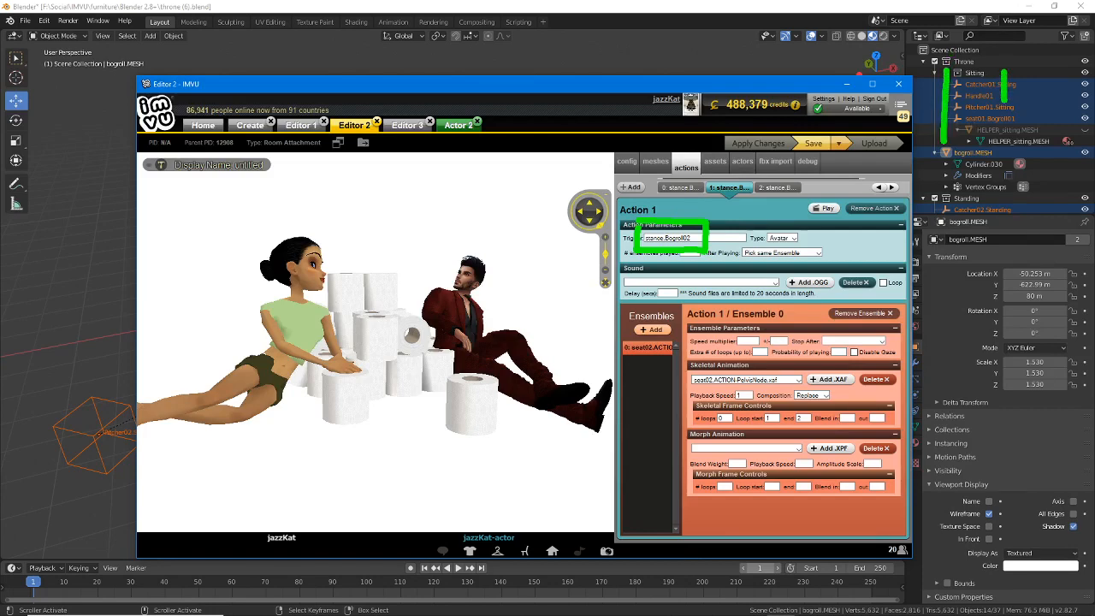
mouse_move(990, 199)
mouse_down()
mouse_move(992, 231)
mouse_move(992, 220)
mouse_up()
mouse_move(992, 221)
mouse_down()
mouse_move(758, 223)
mouse_move(777, 240)
mouse_up()
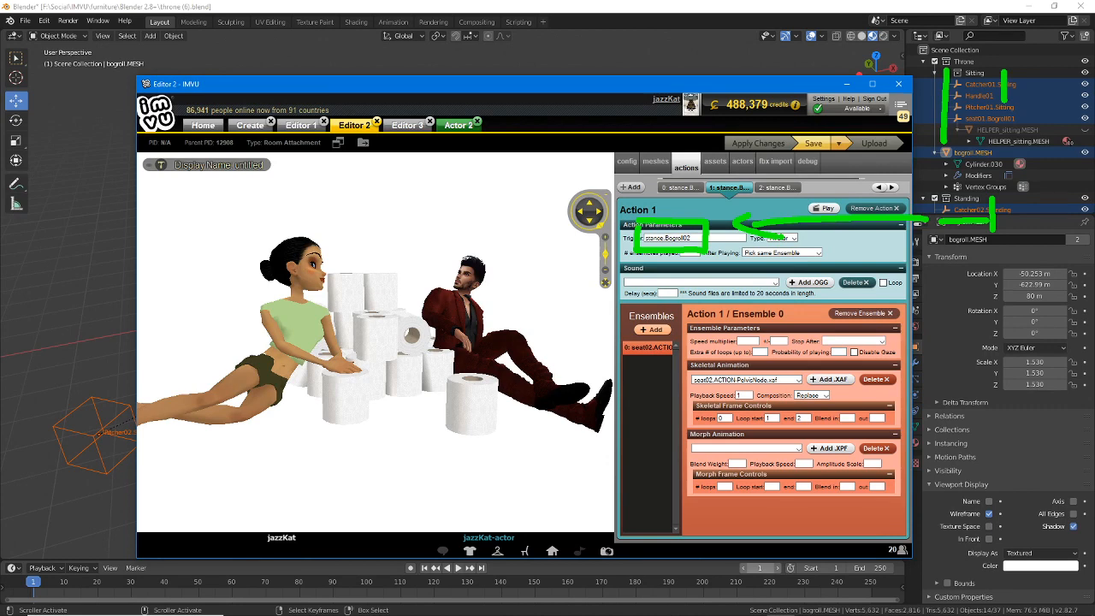
key(Escape)
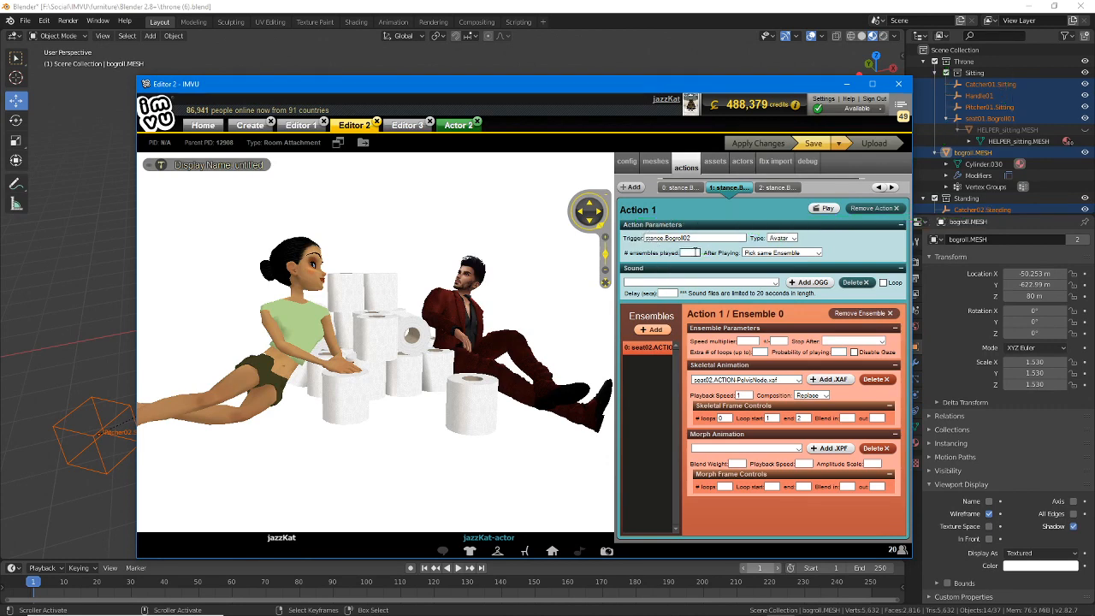
- Review the triggers and skeletal animation settings of Actions 0, 1 and 2
click(681, 188)
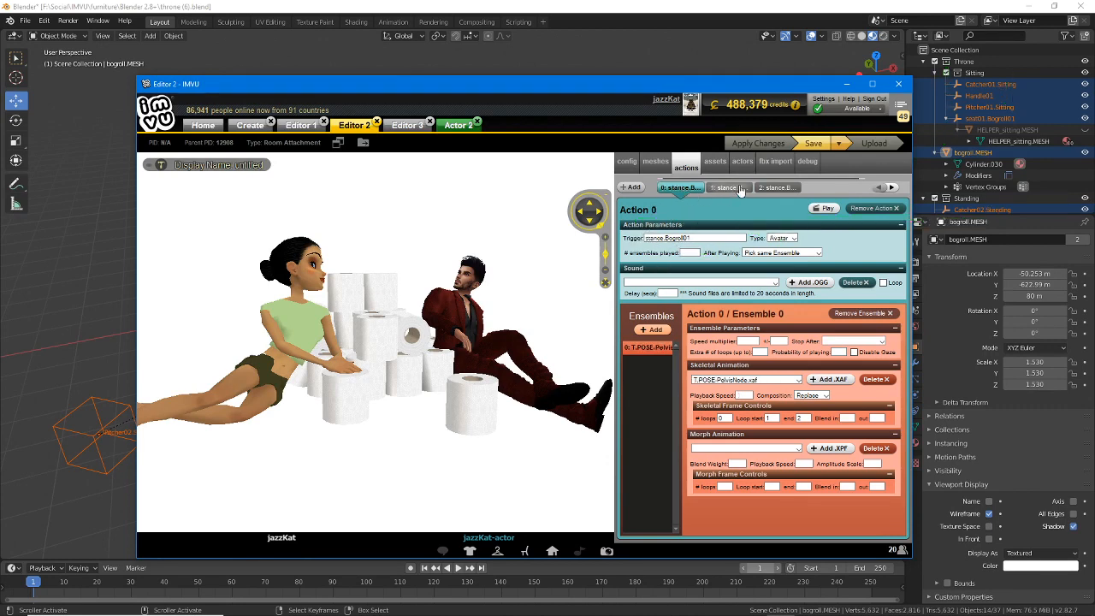
click(725, 187)
click(770, 187)
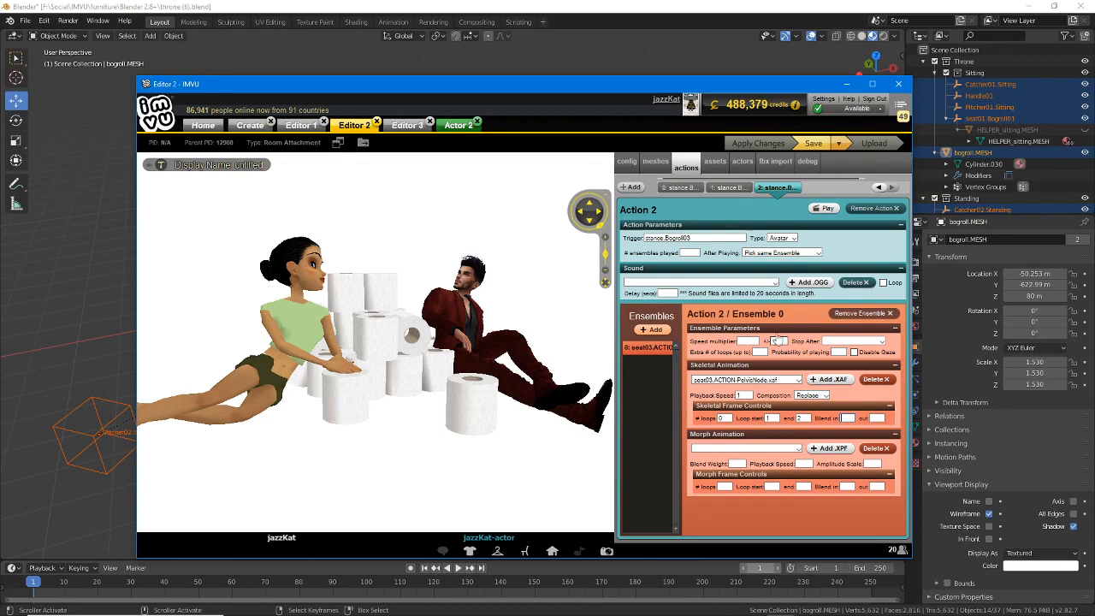
click(726, 190)
click(684, 190)
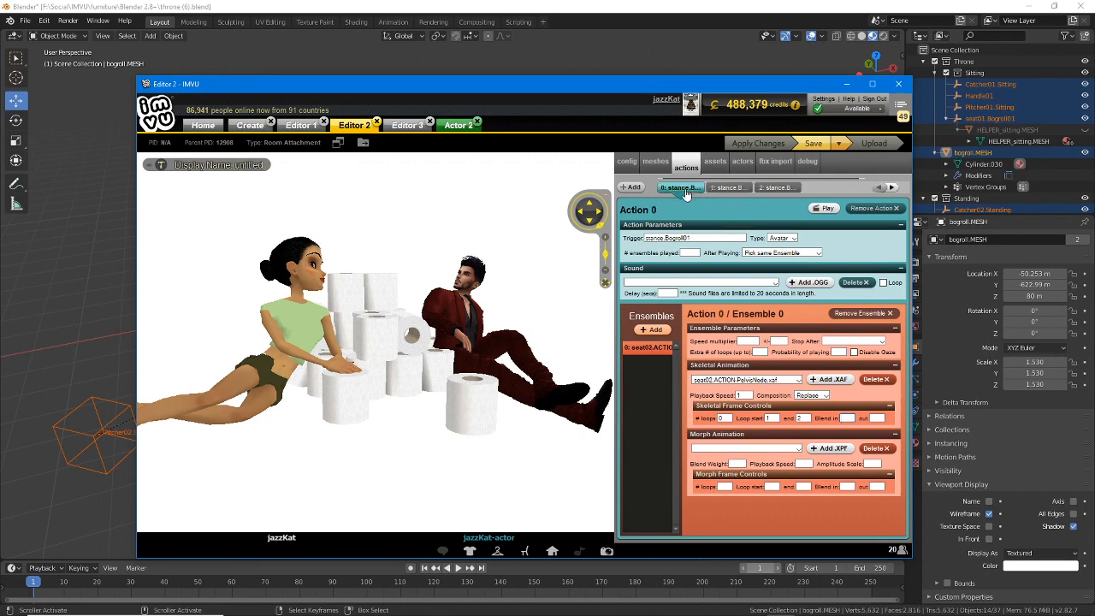
click(716, 190)
- Disable gaze for the ensembles of Actions 0, 1 and 2 and apply the changes
click(680, 187)
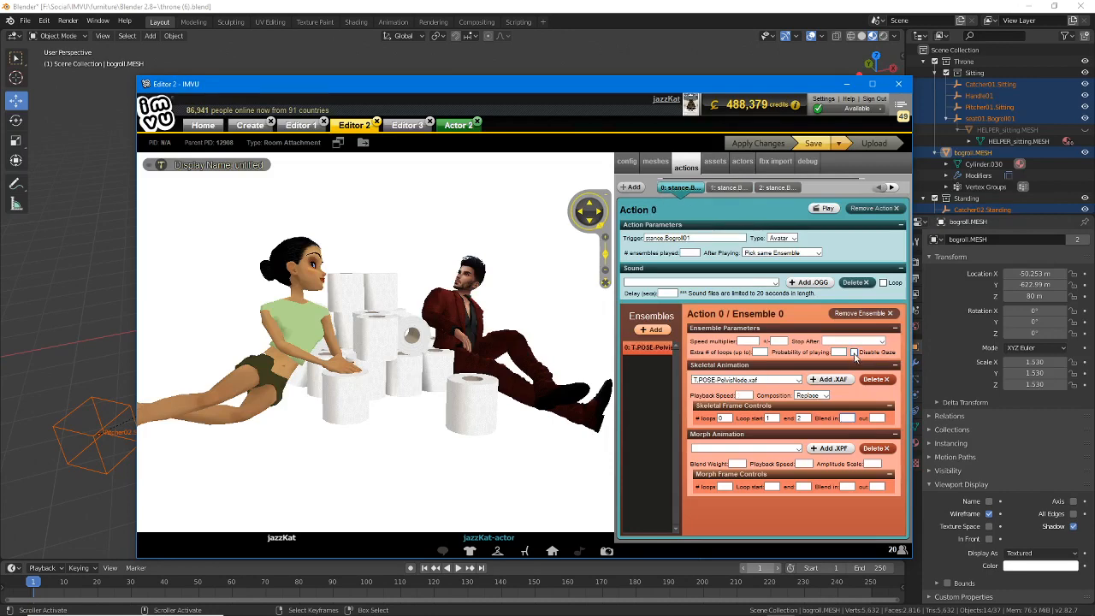
click(854, 352)
click(732, 188)
click(855, 353)
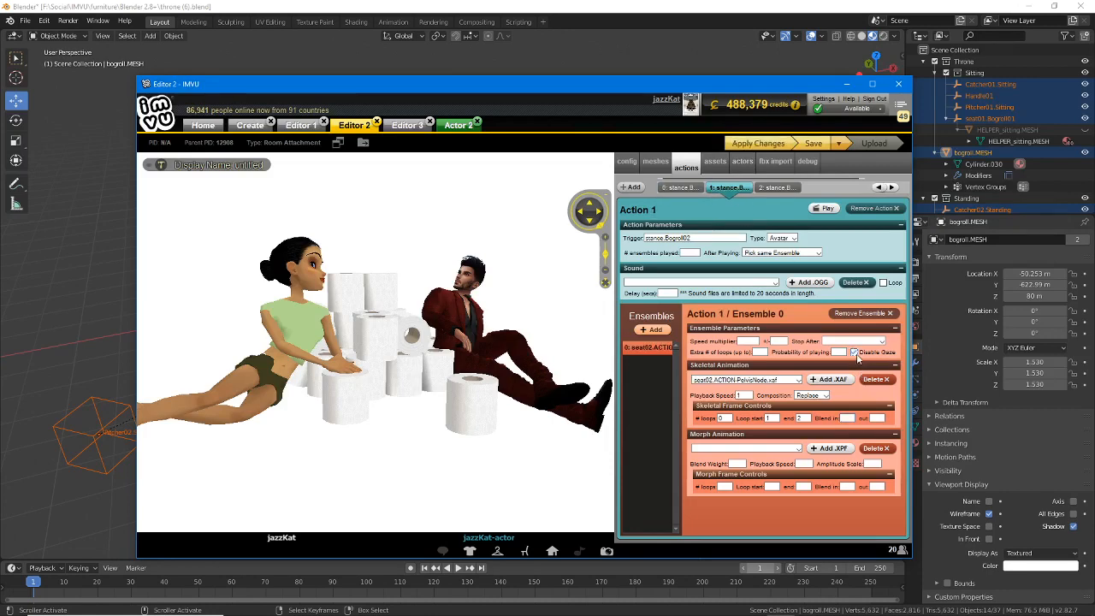
click(777, 187)
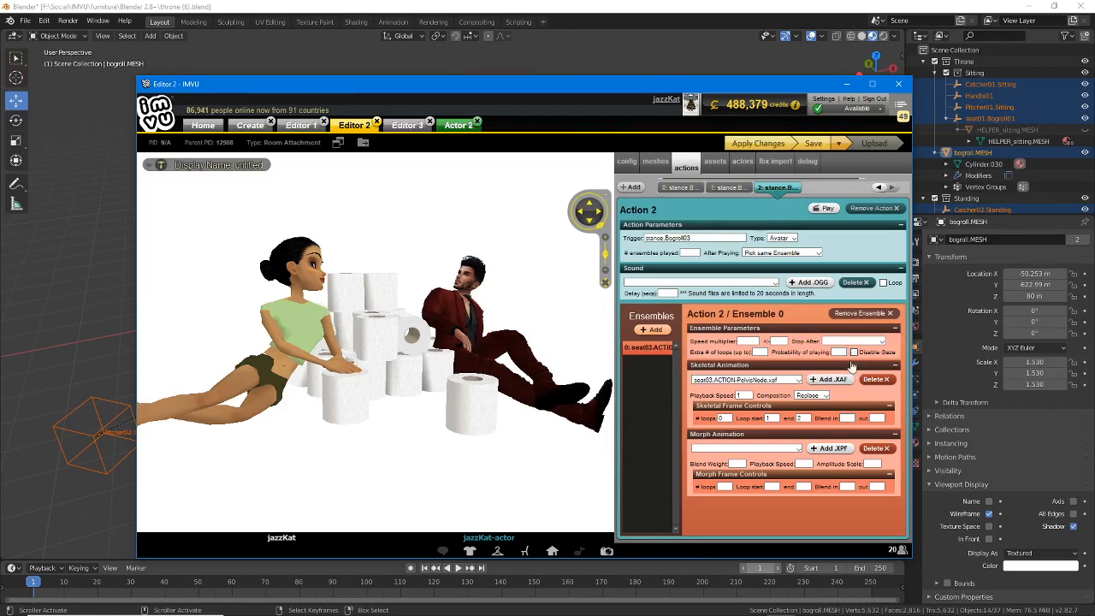
click(853, 353)
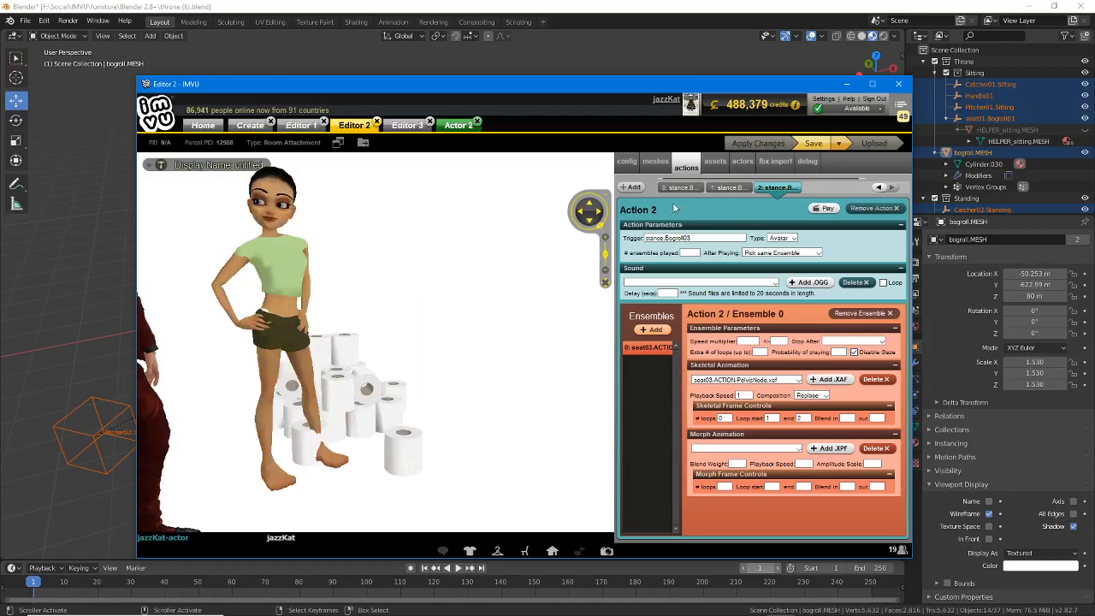
- Apply the action changes and move the female avatar between the top and side seats to check her poses and gaze
click(757, 143)
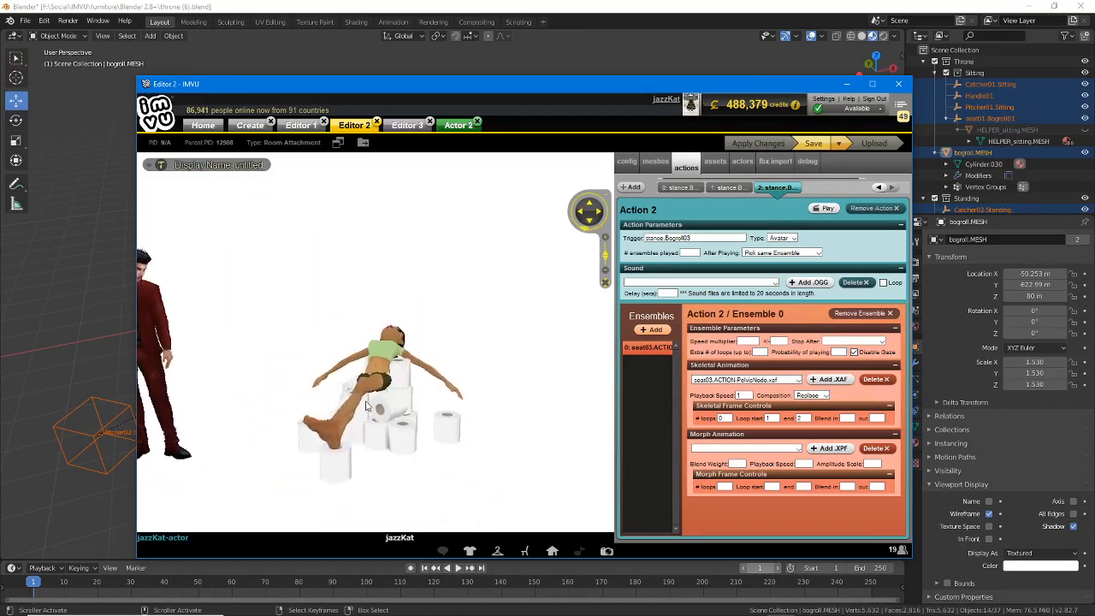
drag(444, 380, 368, 398)
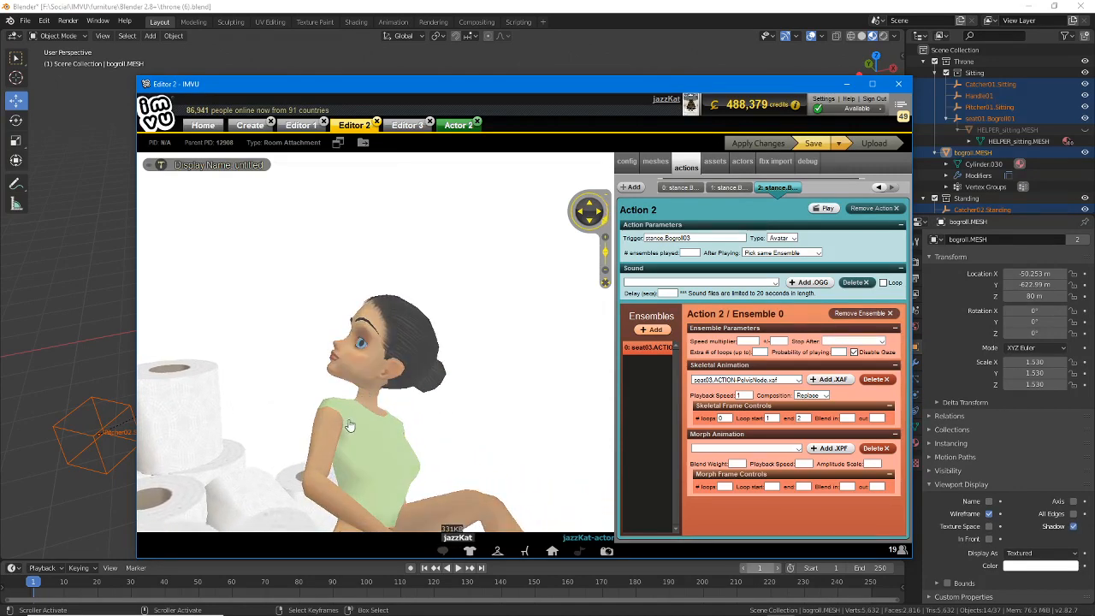
scroll(376, 391, down, 5)
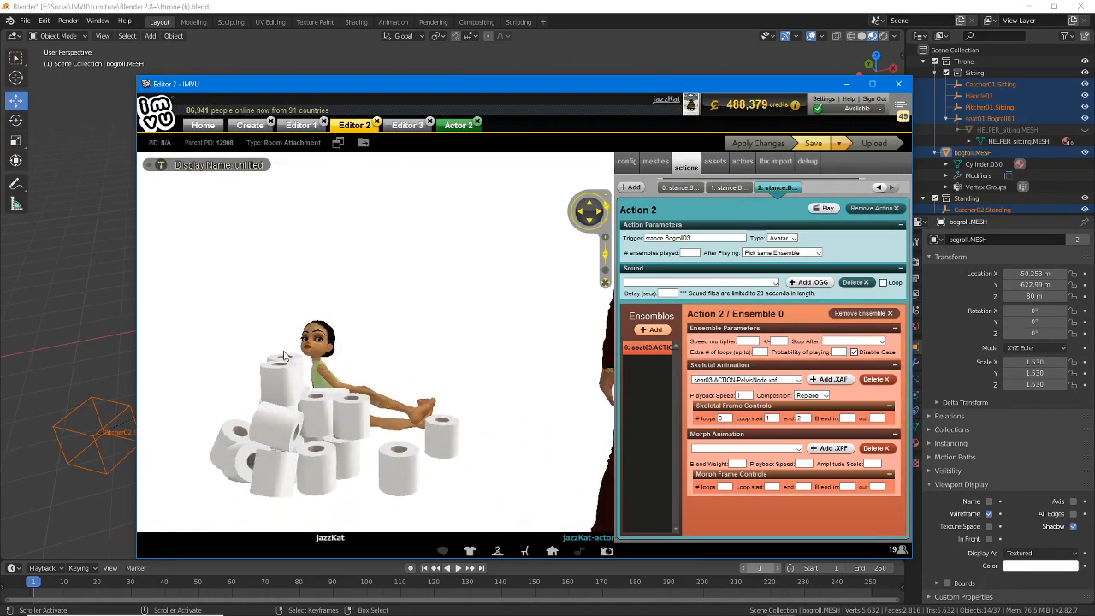
click(320, 354)
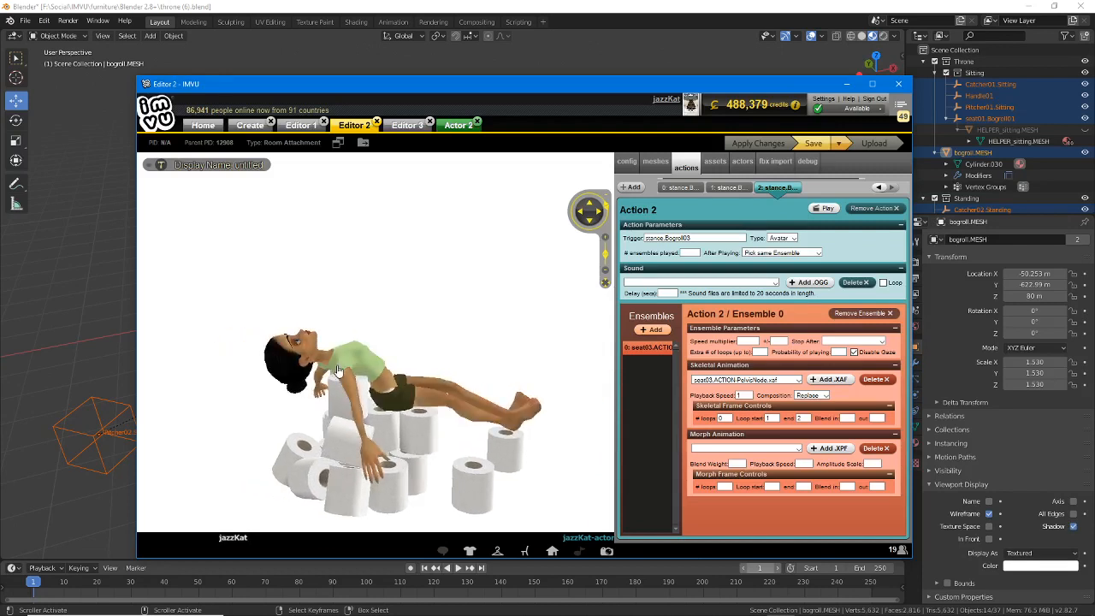
click(334, 371)
drag(324, 318, 343, 257)
drag(434, 350, 467, 384)
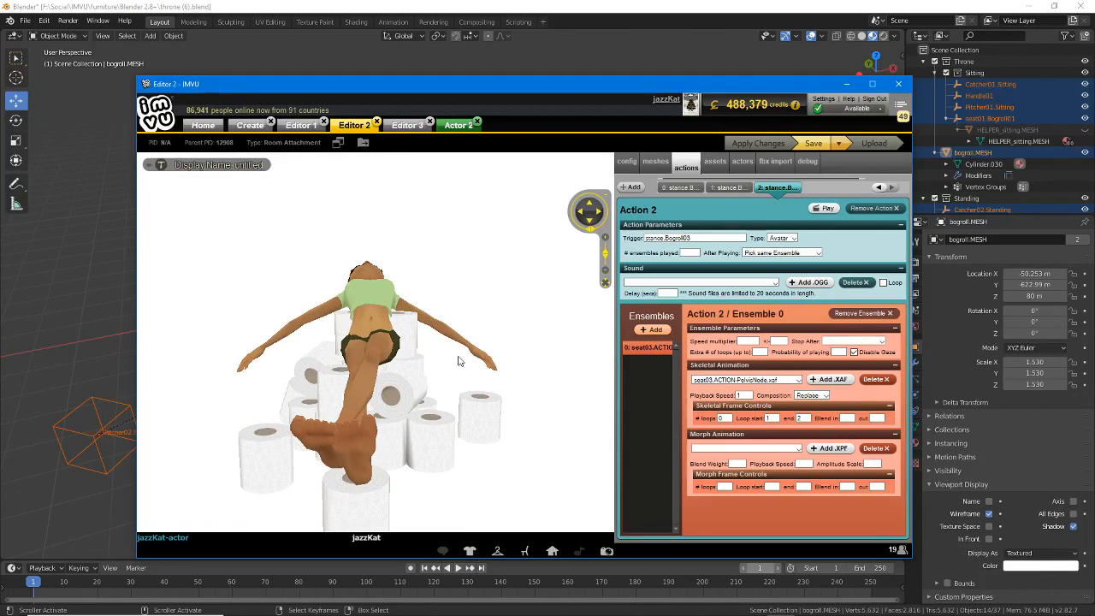
click(498, 321)
drag(507, 392, 540, 382)
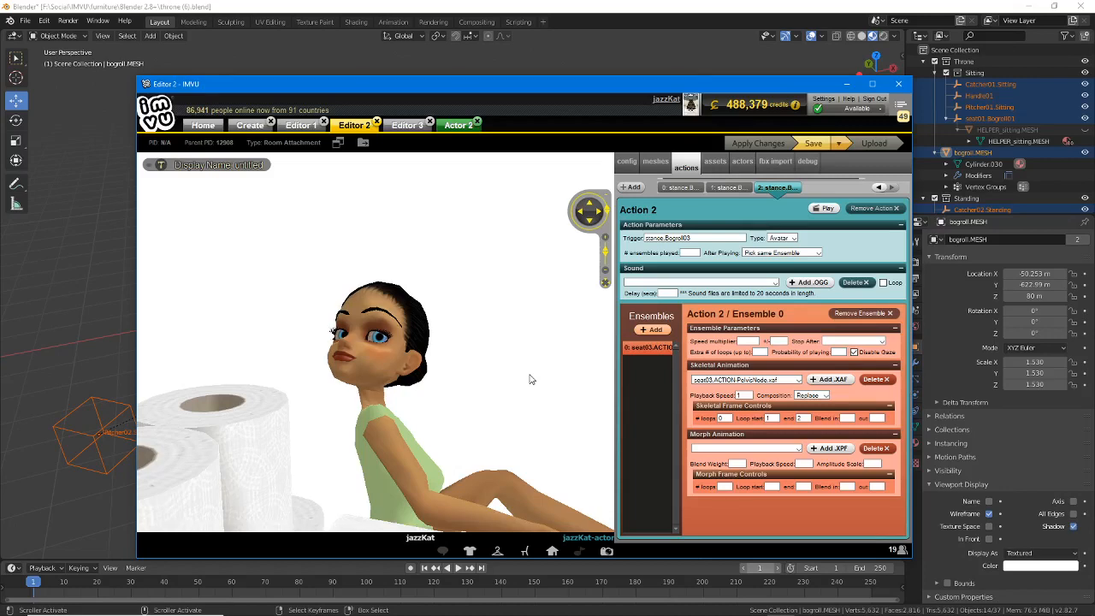
- Switch to the Blender file TP throne seat pose (4).blend and select the avatar rig to inspect its seat02 pose at frame 1
key(alt+Tab)
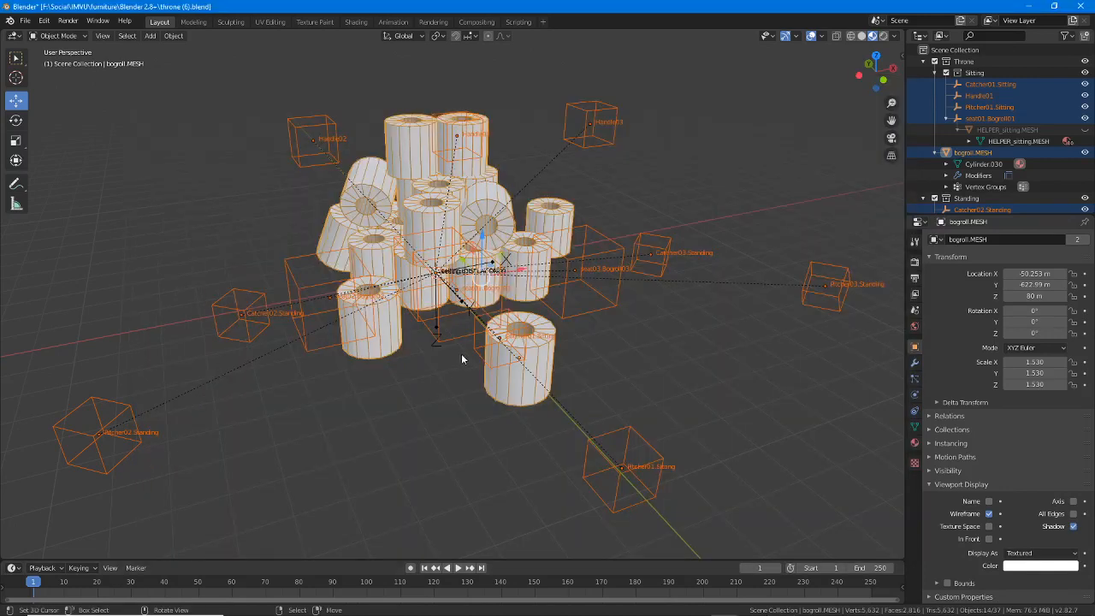
scroll(462, 357, down, 1)
shift+middle_drag(463, 356, 411, 421)
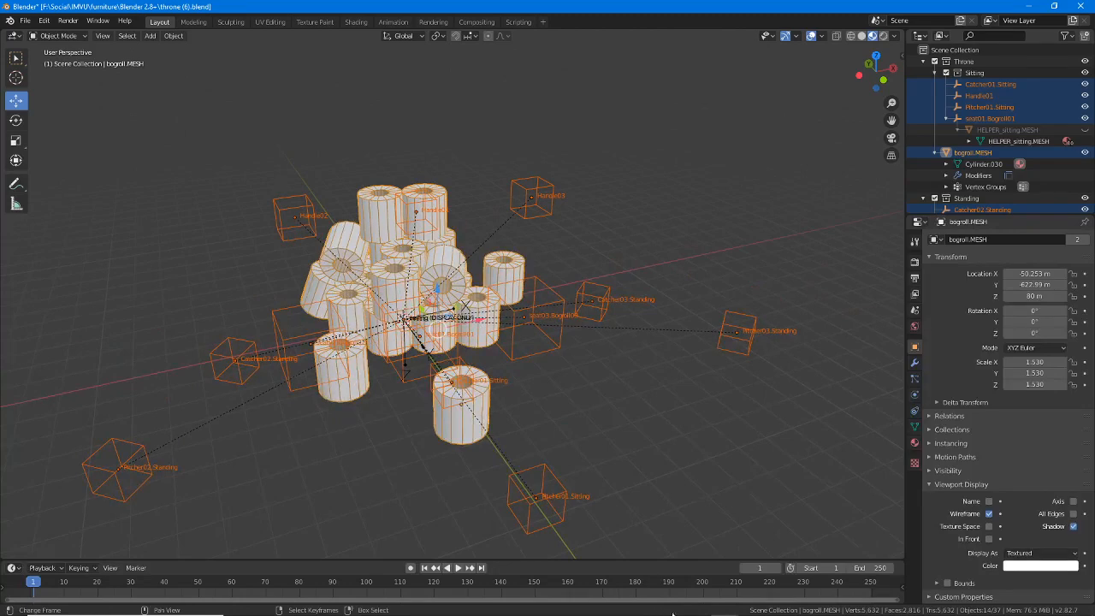
mouse_move(724, 605)
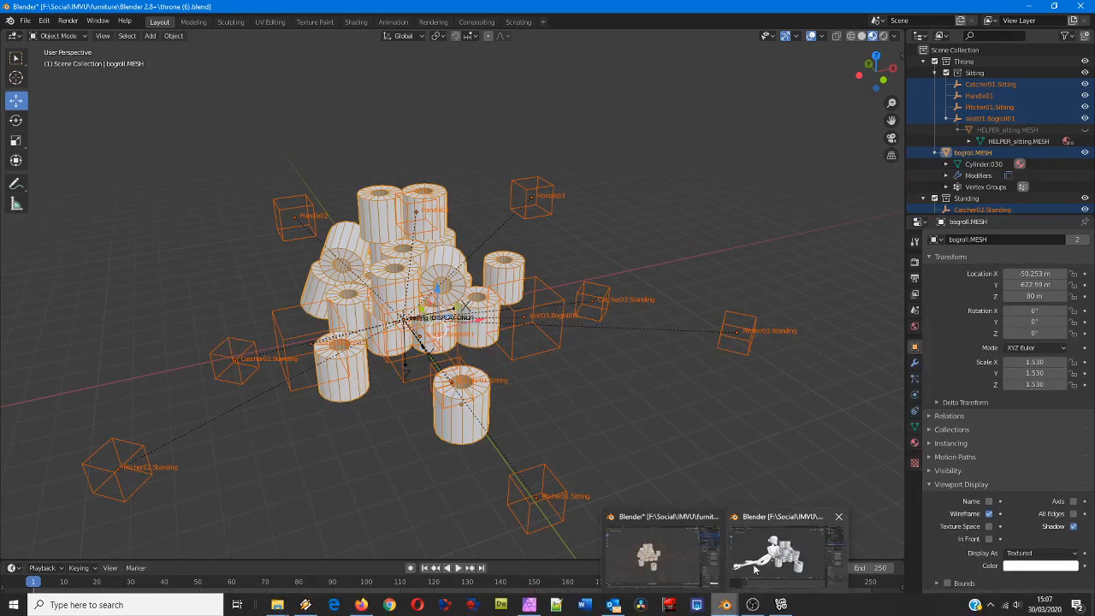
click(754, 568)
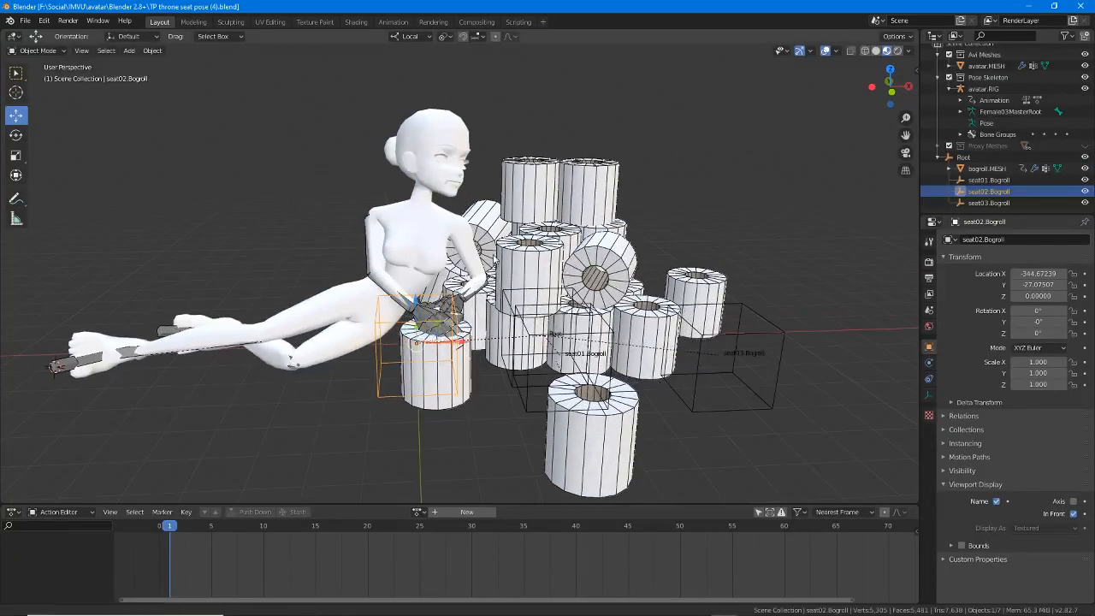
middle_drag(493, 259, 466, 262)
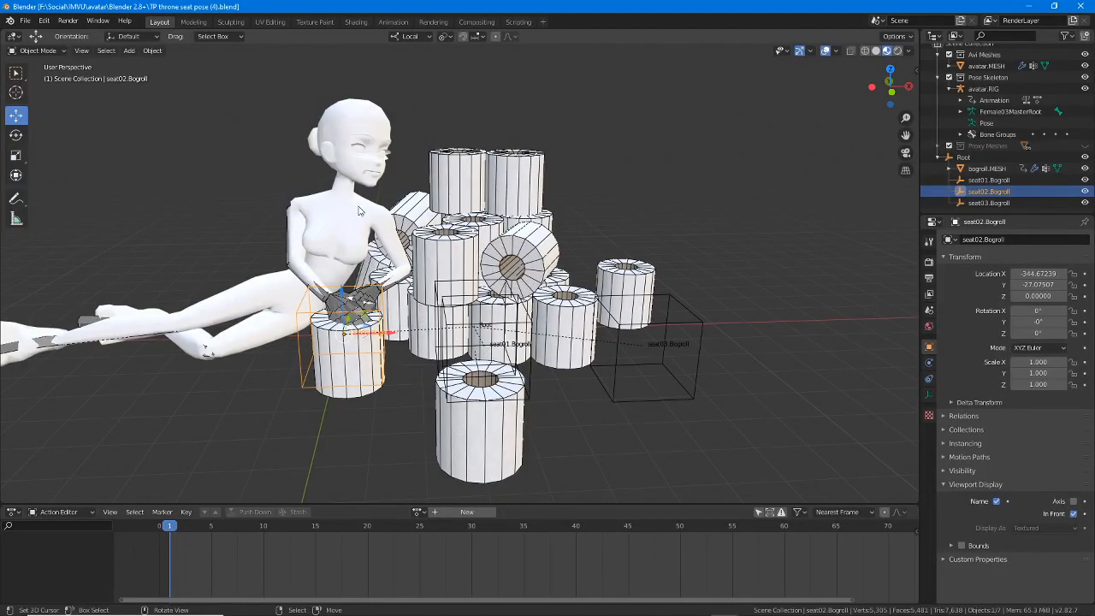
middle_drag(359, 212, 364, 308)
click(366, 309)
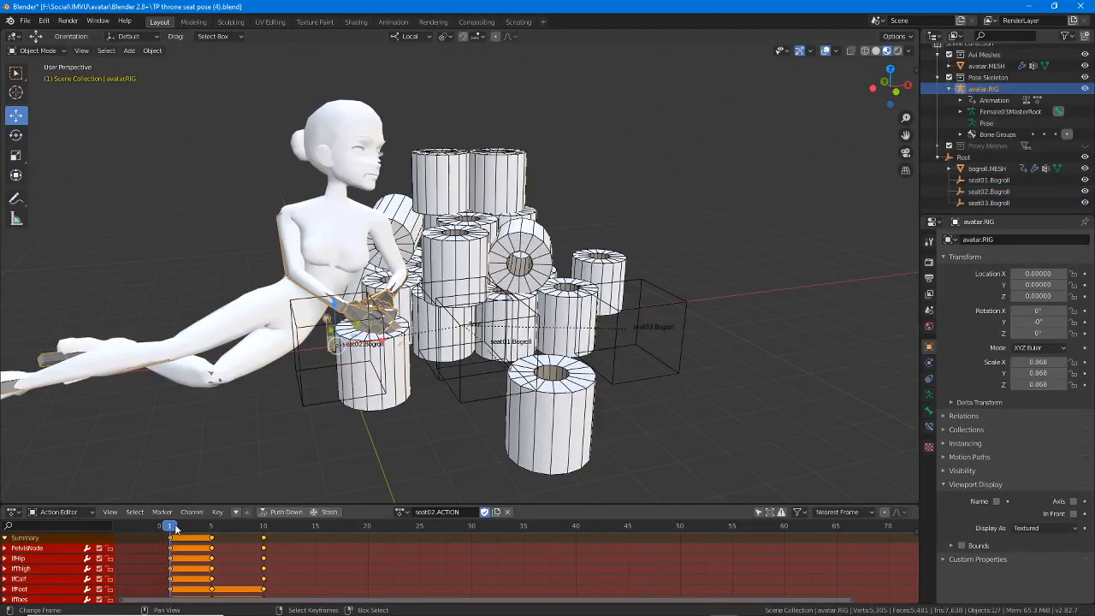
mouse_move(175, 528)
mouse_down()
mouse_move(210, 526)
mouse_move(170, 526)
mouse_up()
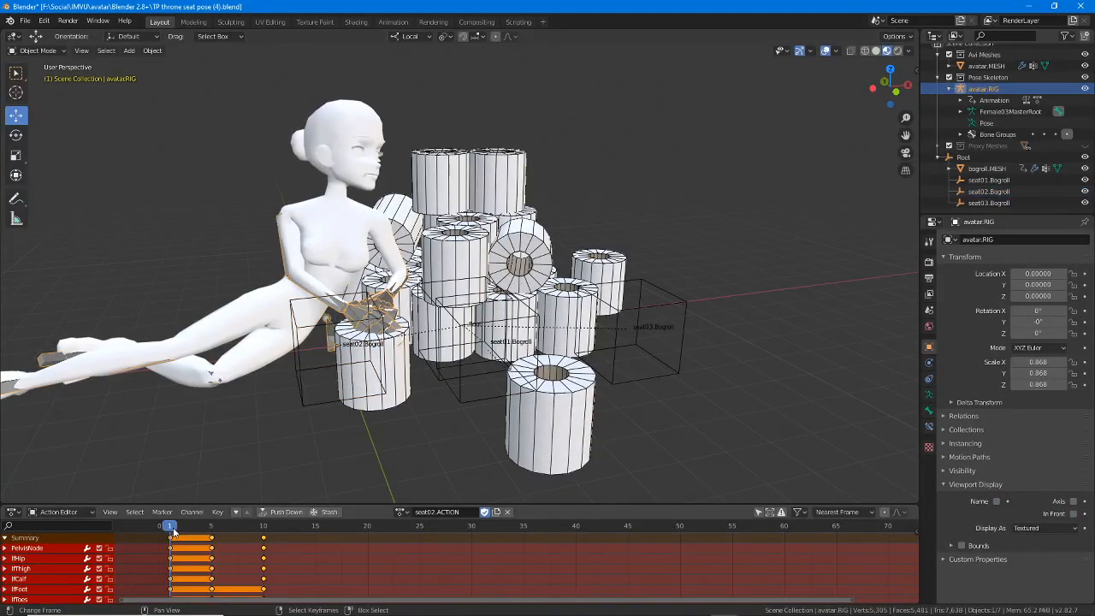
- Load seat03.ACTION on the avatar rig and examine the pose from the front and side
click(400, 512)
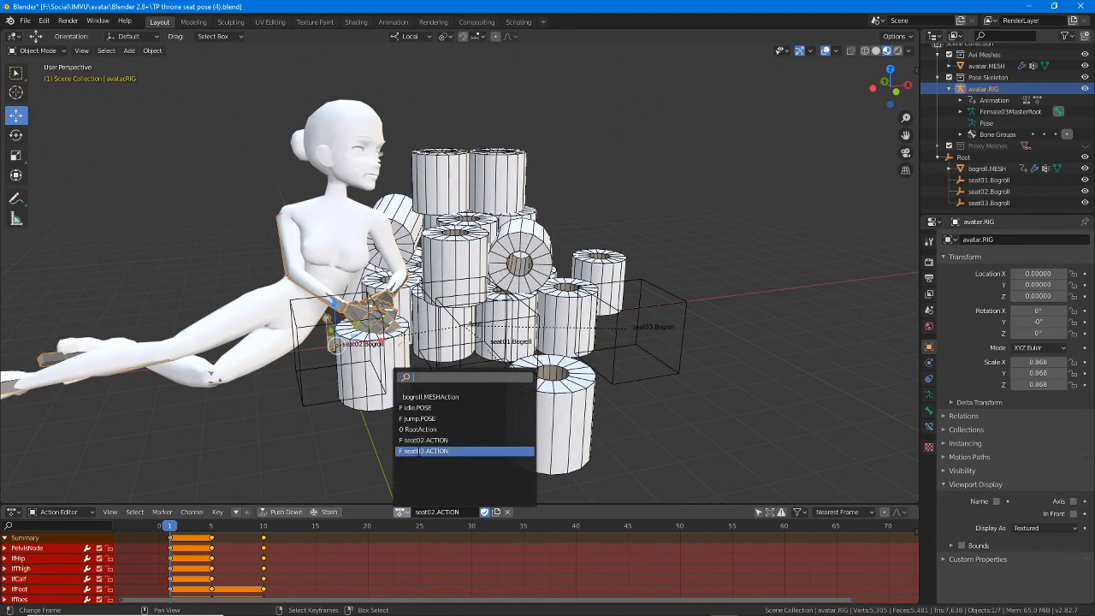
click(413, 448)
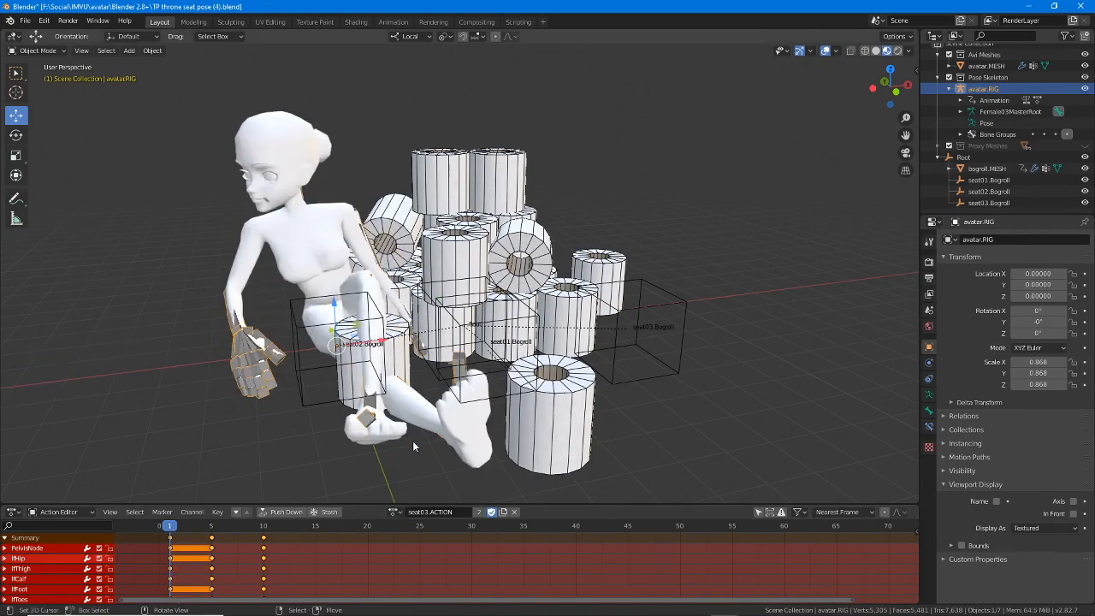
middle_drag(229, 369, 342, 351)
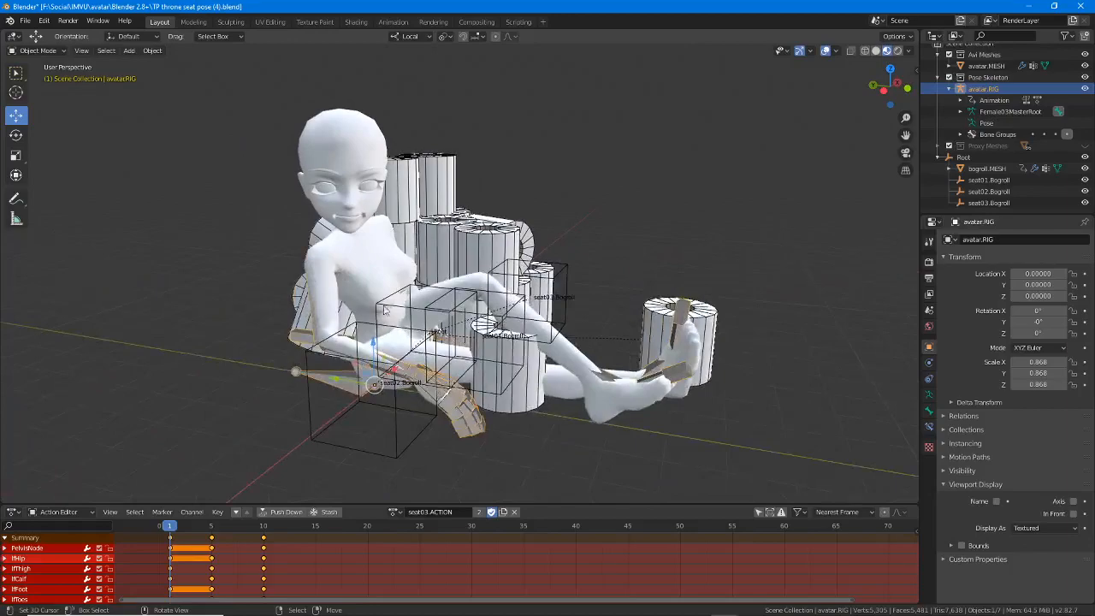
middle_drag(428, 337, 327, 338)
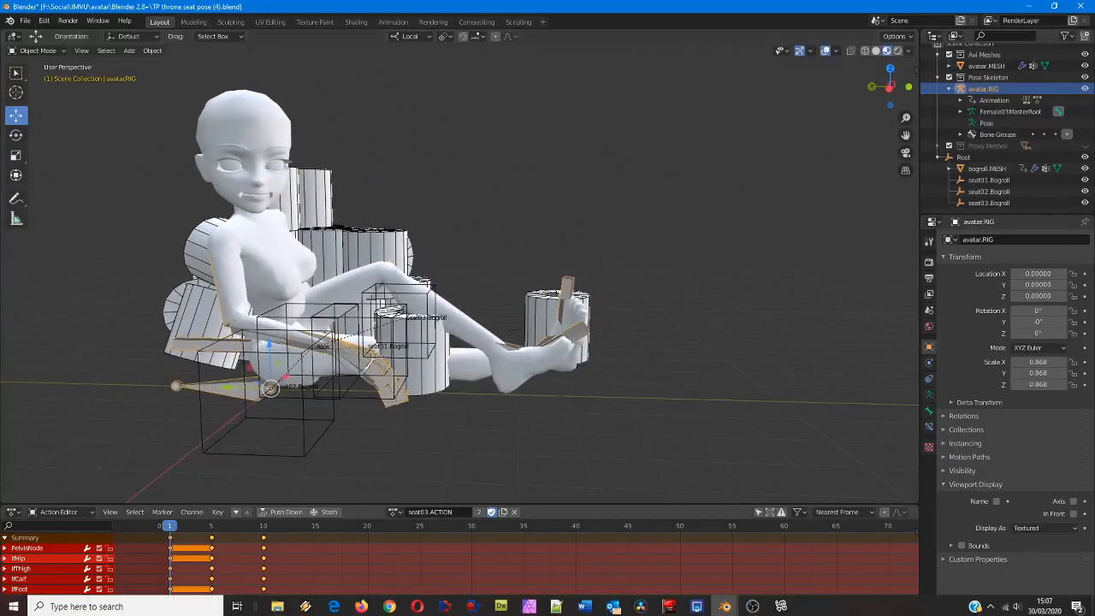
- Return to Editor 2 in IMVU and compare the avatar's side-seat pose with the seat03 pose in Blender
click(778, 607)
drag(383, 82, 597, 52)
drag(588, 328, 502, 318)
click(557, 325)
scroll(502, 317, up, 1)
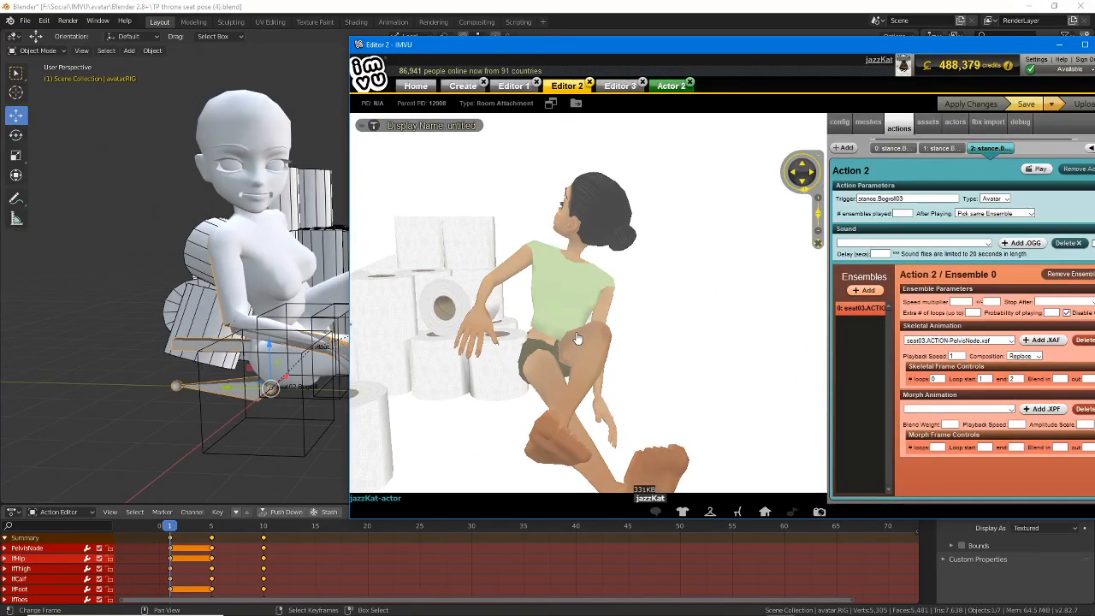
scroll(577, 333, down, 3)
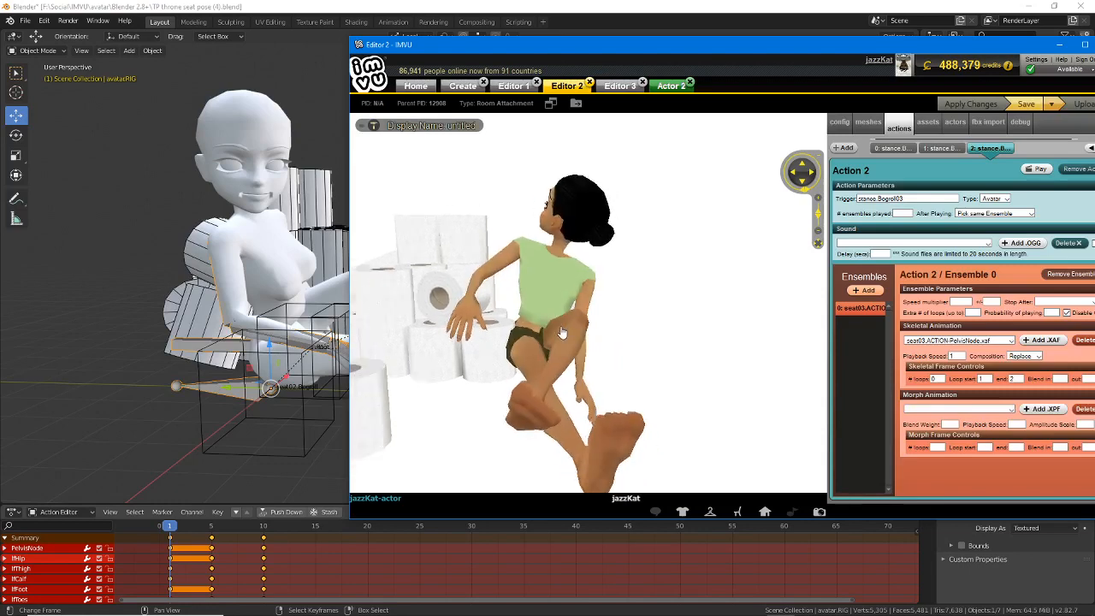
drag(567, 335, 617, 316)
drag(667, 53, 462, 78)
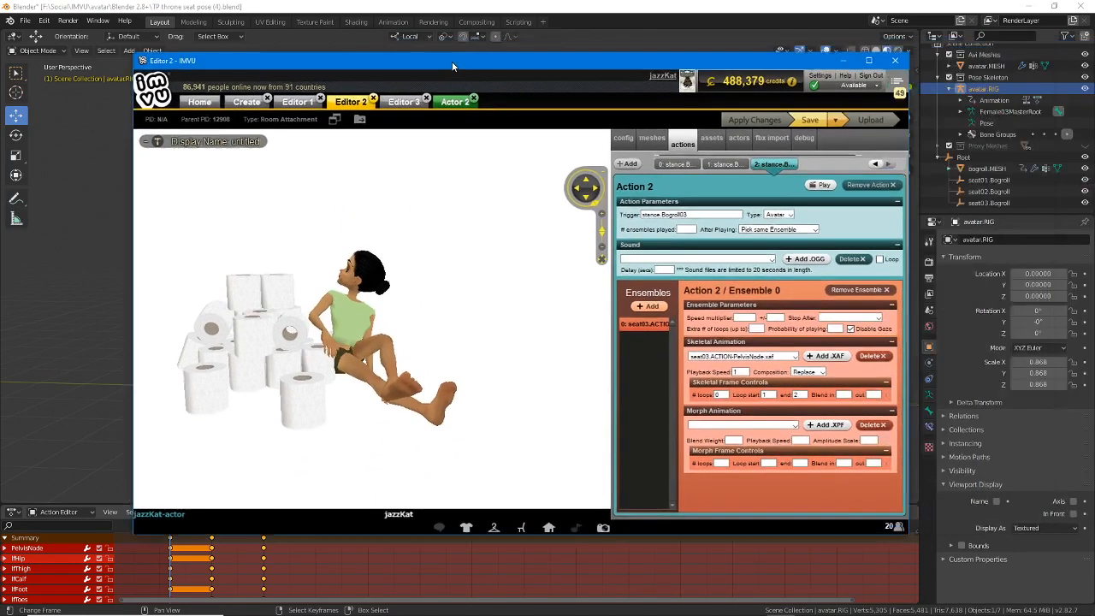
- Save the IMVU project under the new name "TP throne + poses (2)"
click(845, 132)
click(829, 145)
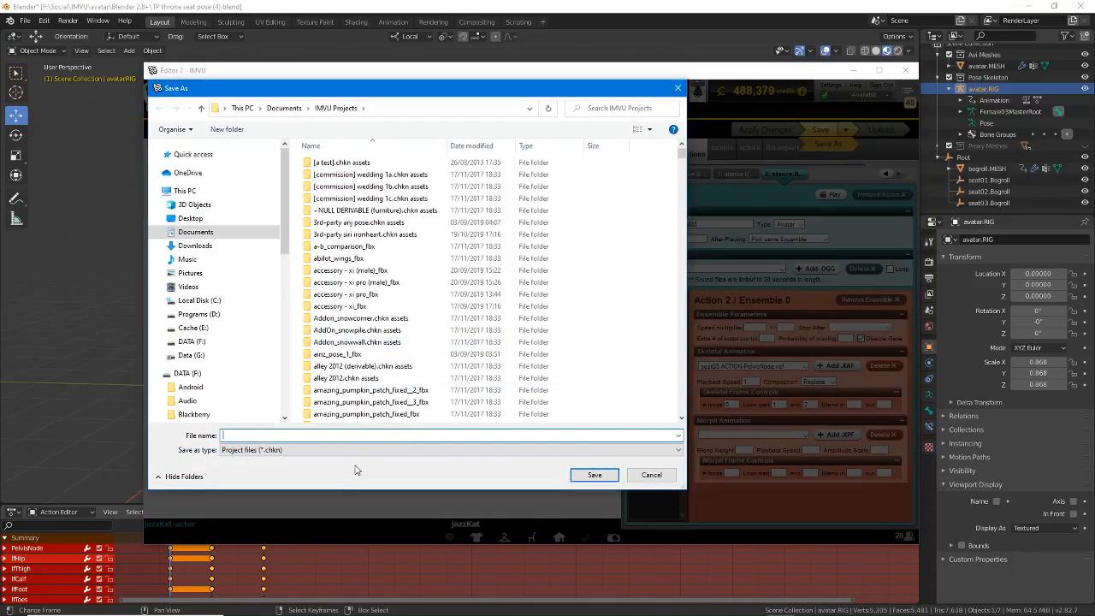
text(TP th)
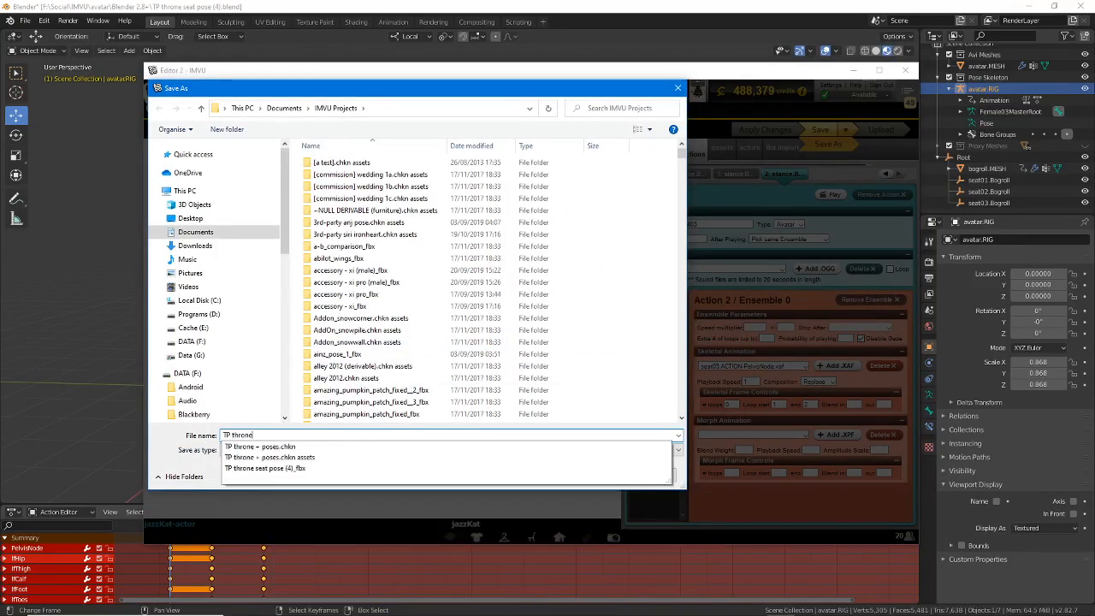
text(rone + )
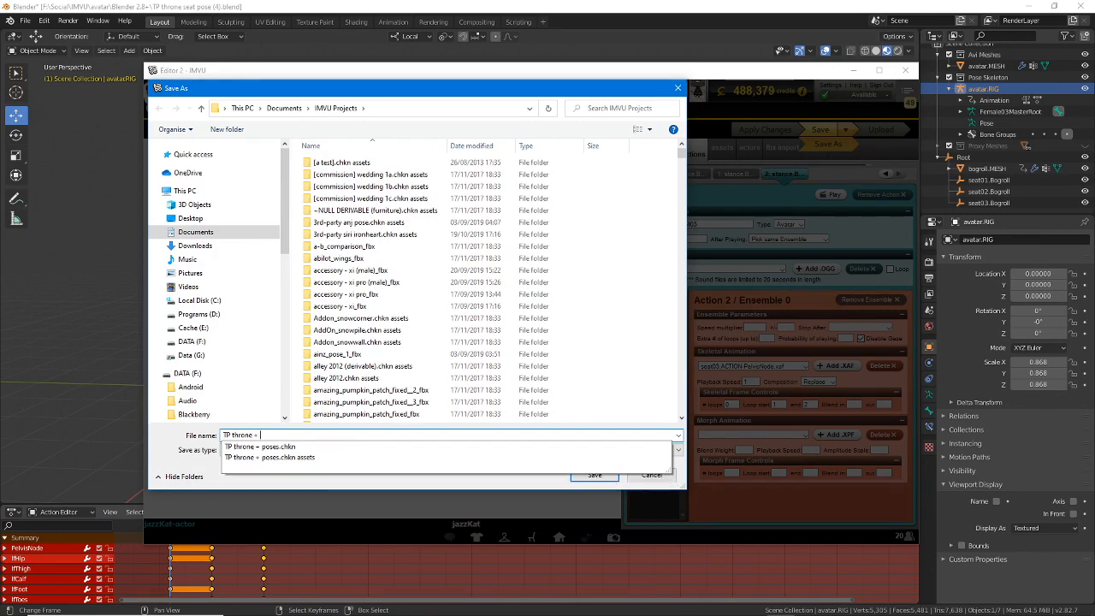
text(poses (2)
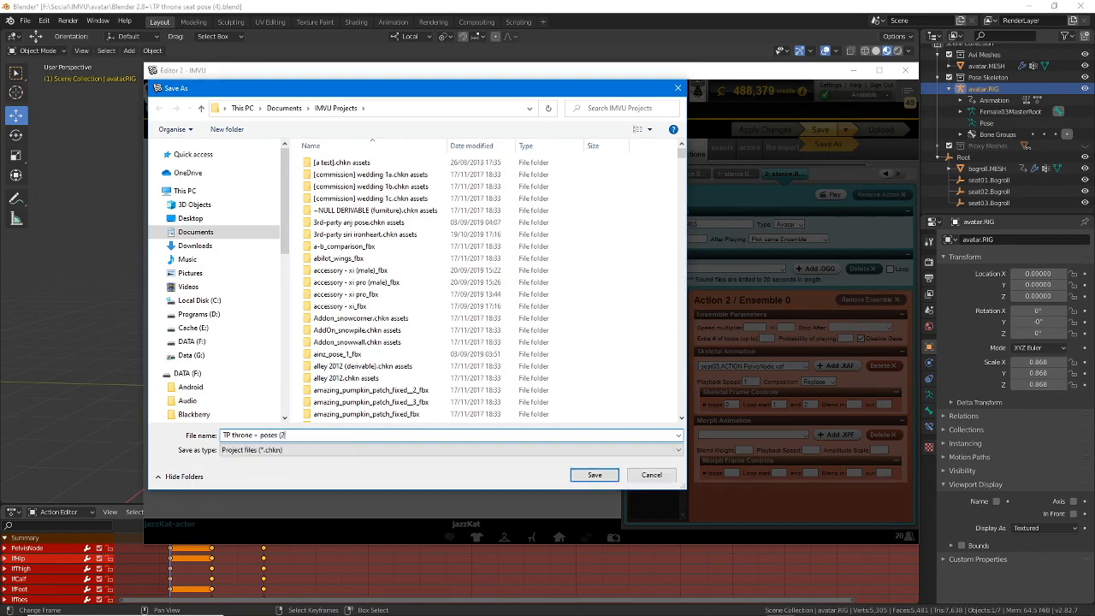
text())
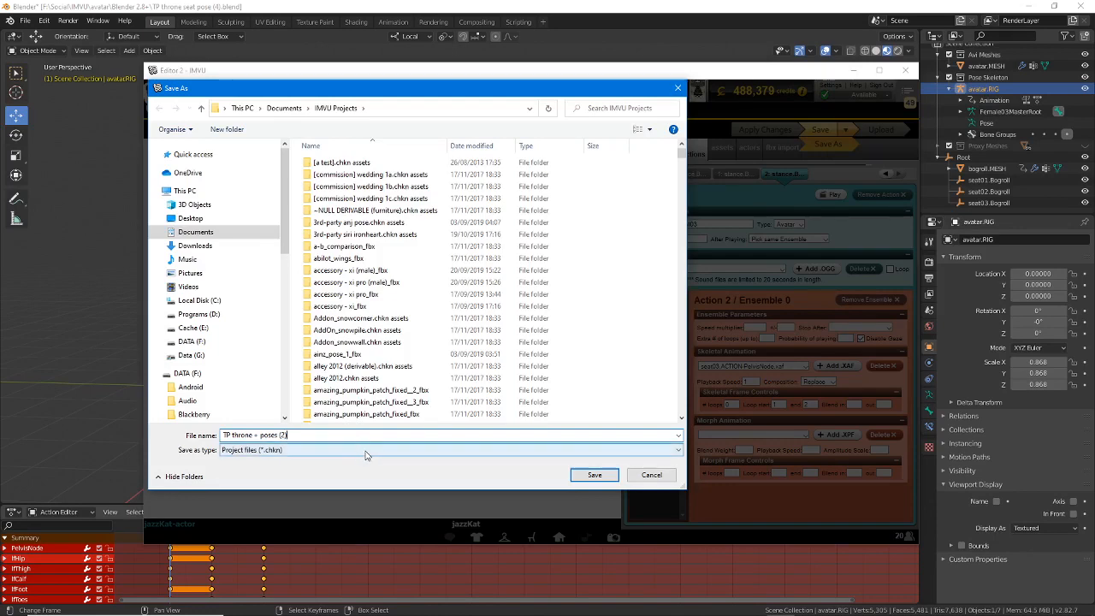
click(595, 475)
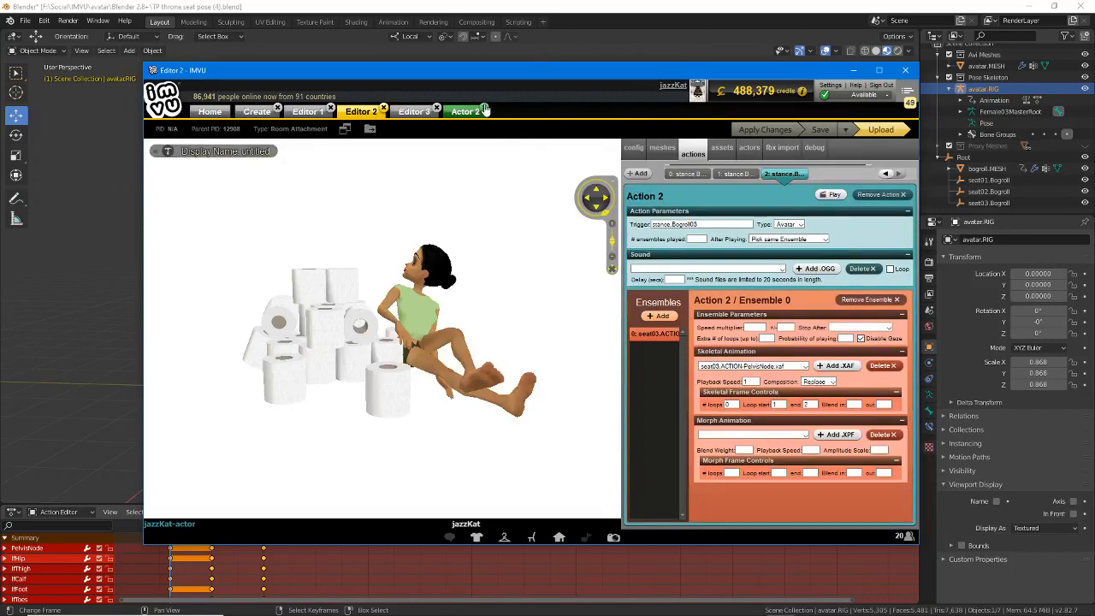
- Close the Actor 2 session and the Editor 3, Editor 2 and Editor 1 projects
click(425, 112)
click(436, 110)
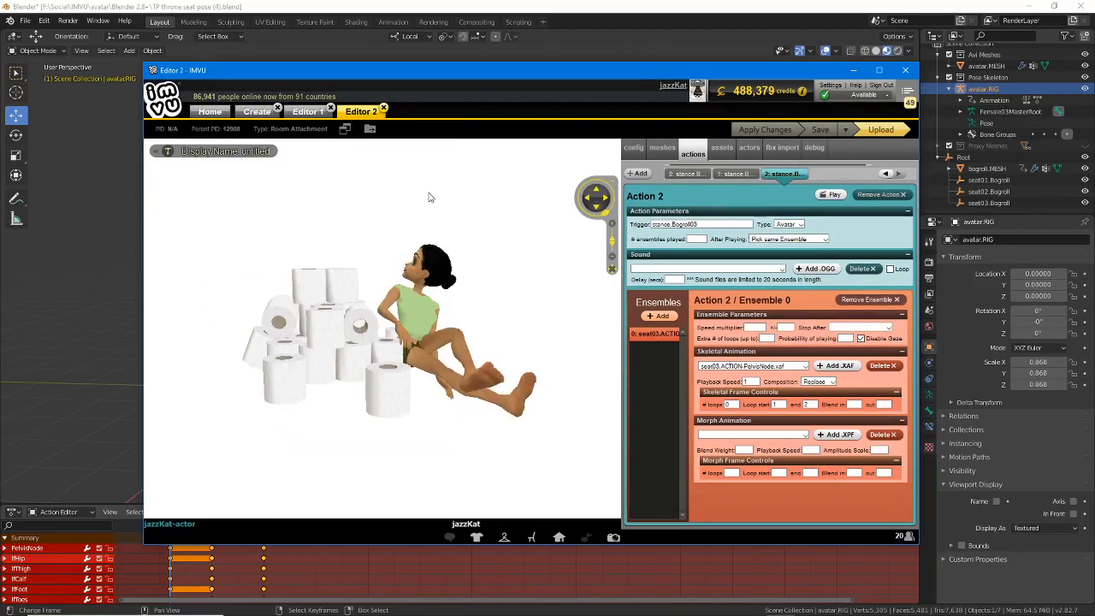
click(384, 109)
click(317, 112)
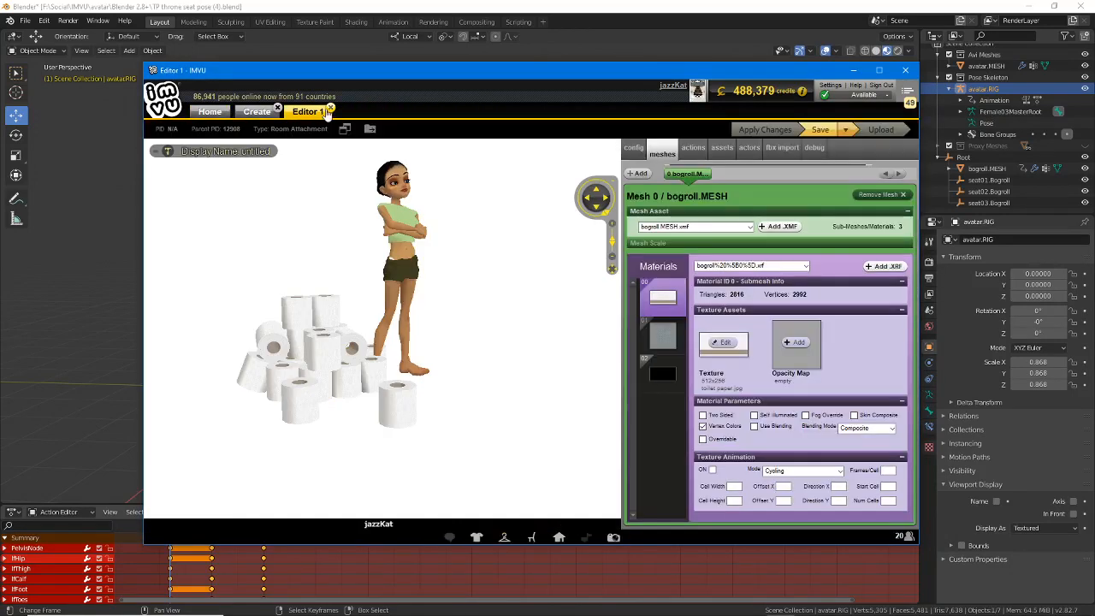
click(330, 109)
click(580, 346)
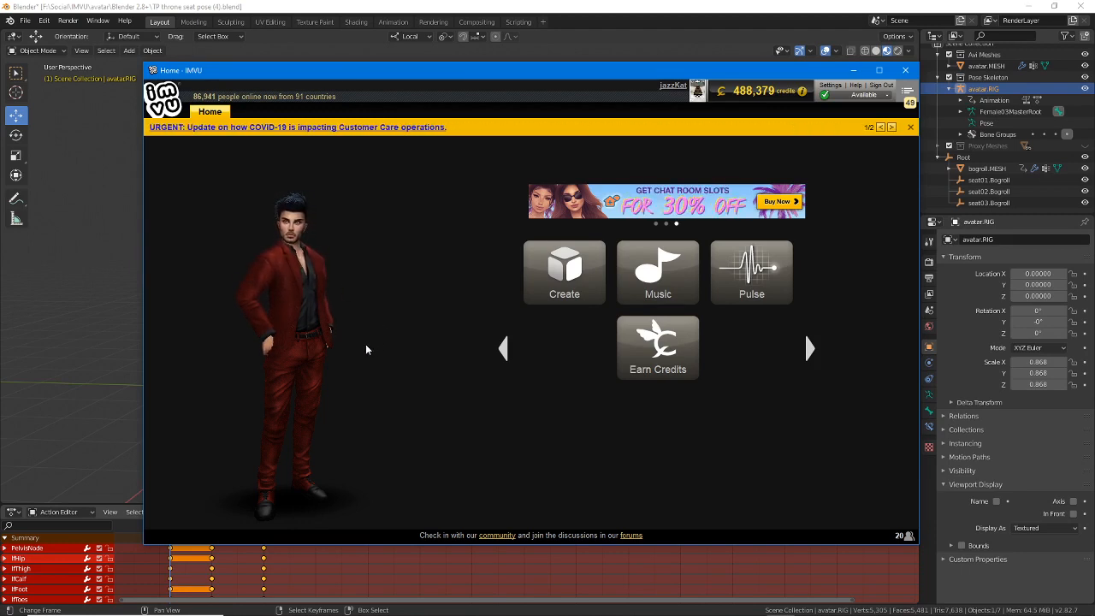
- Reopen the saved throne project from the Creator page and move the avatar to the side and top seats to test the poses
click(558, 276)
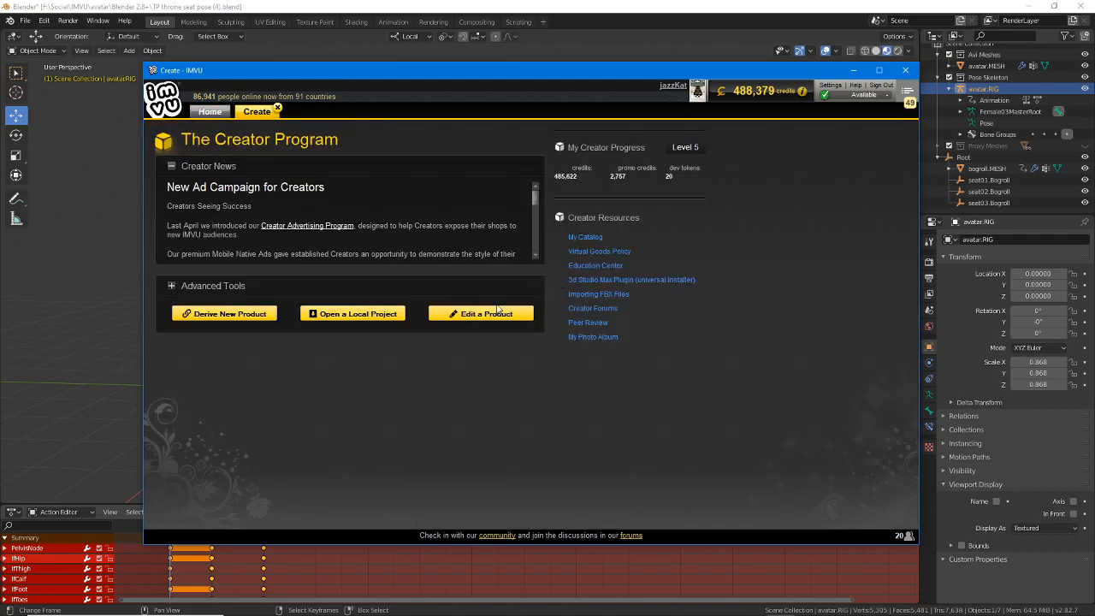
double_click(265, 390)
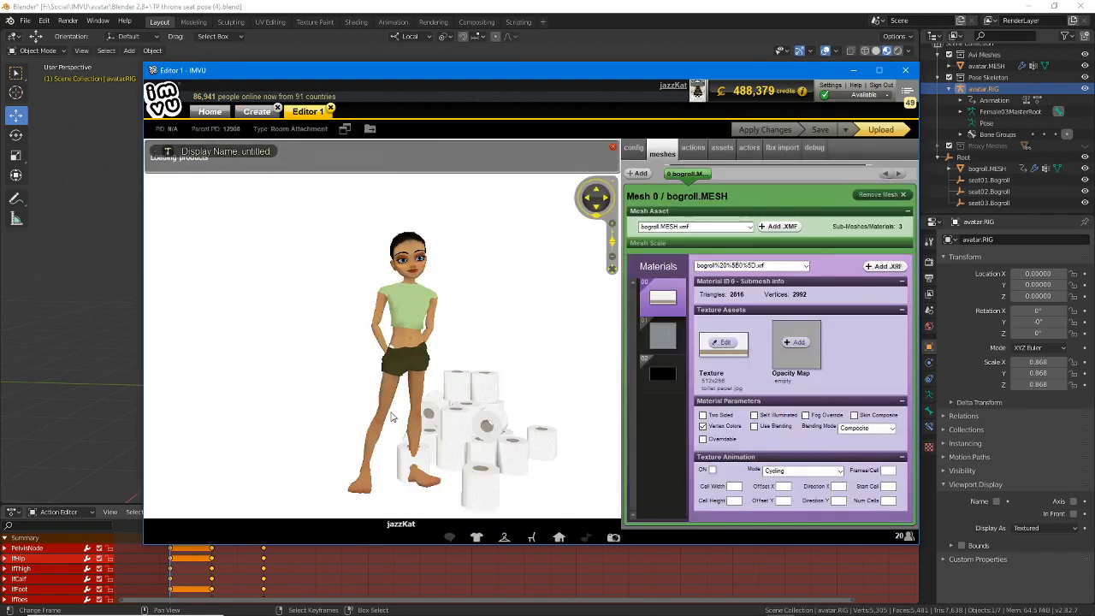
click(432, 336)
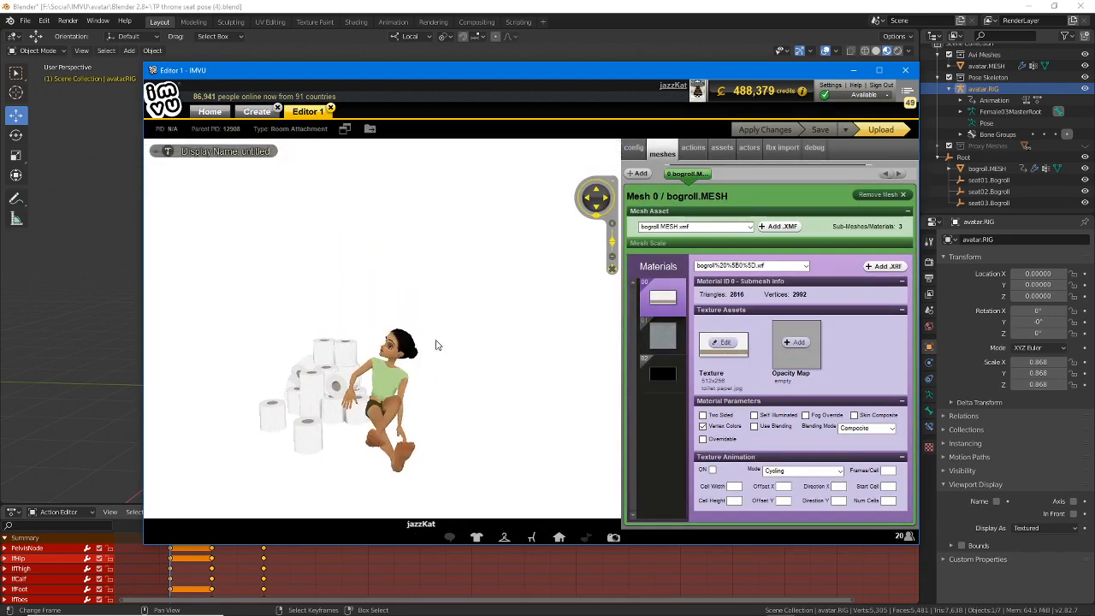
scroll(419, 381, up, 3)
scroll(416, 374, up, 2)
drag(416, 373, 506, 290)
scroll(404, 347, up, 2)
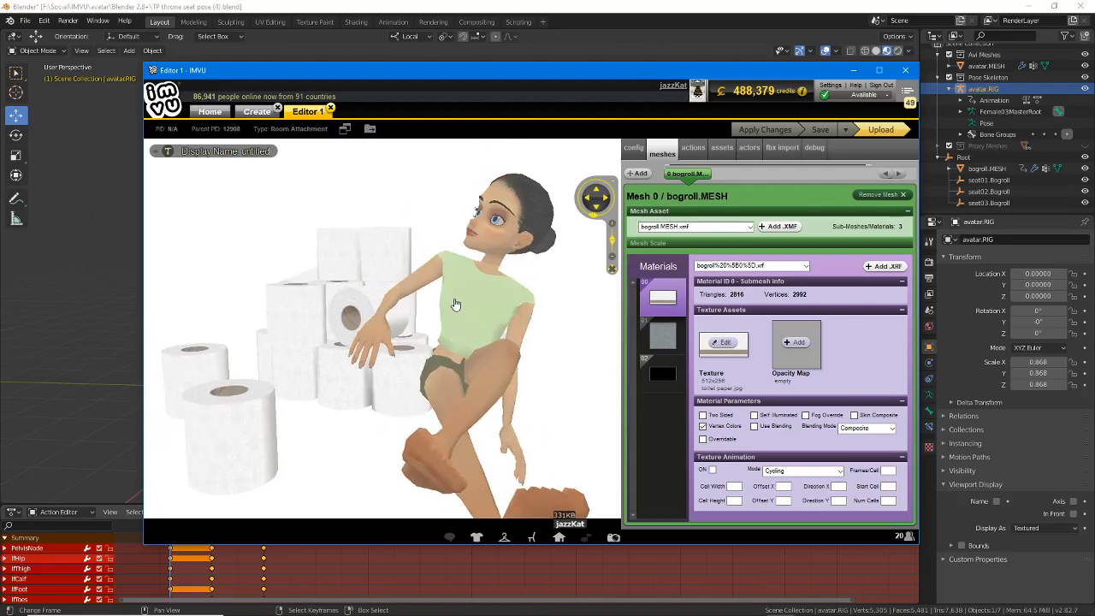
scroll(440, 347, down, 2)
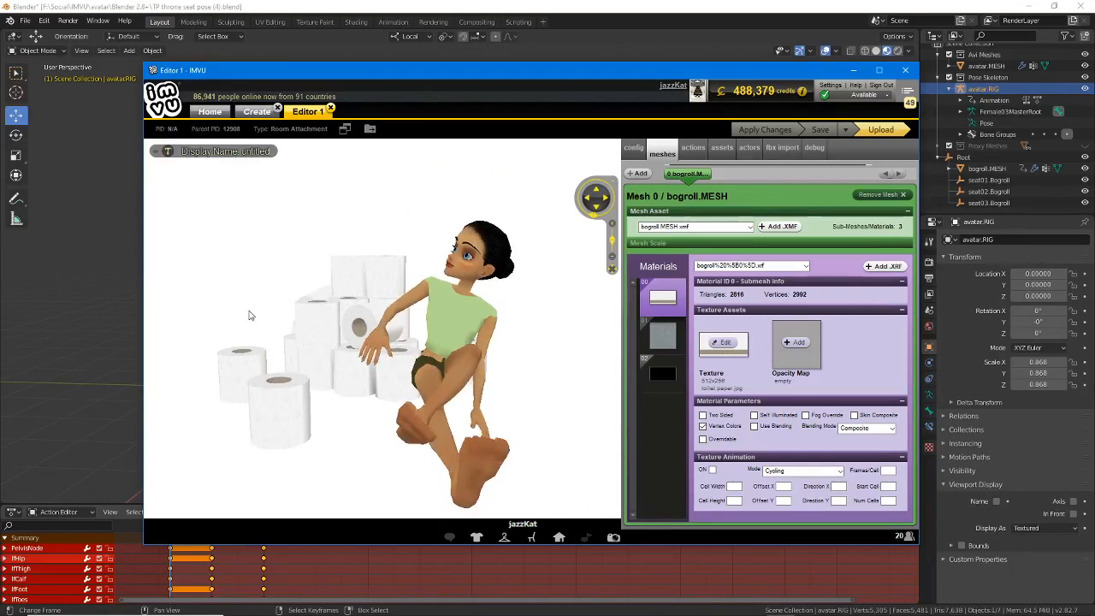
click(348, 260)
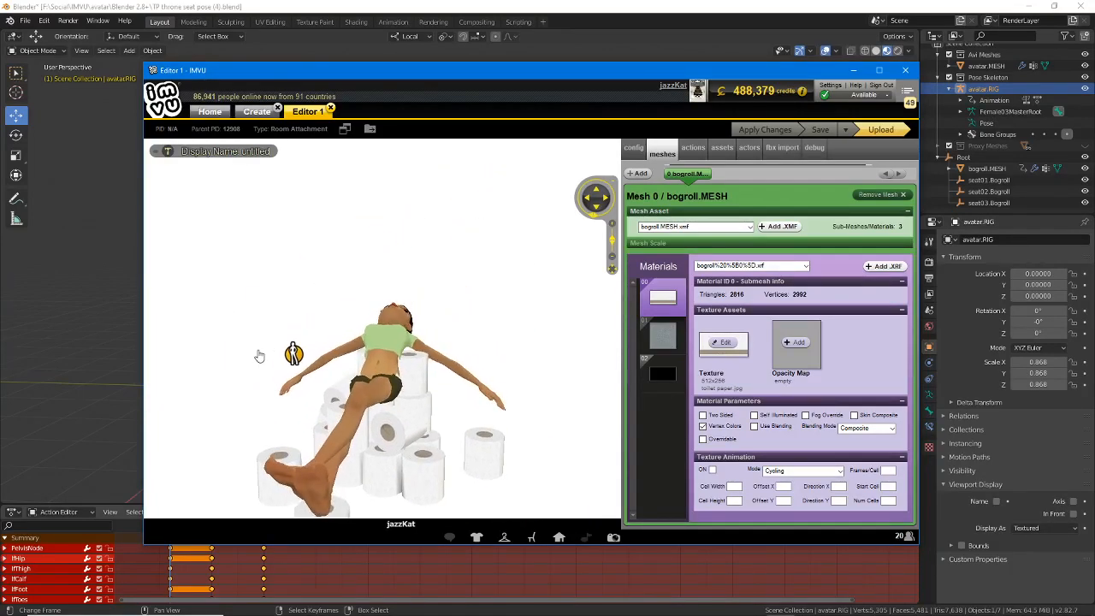
- Move the avatar from the top seat to one side seat and then the opposite one, and inspect its poses
click(294, 355)
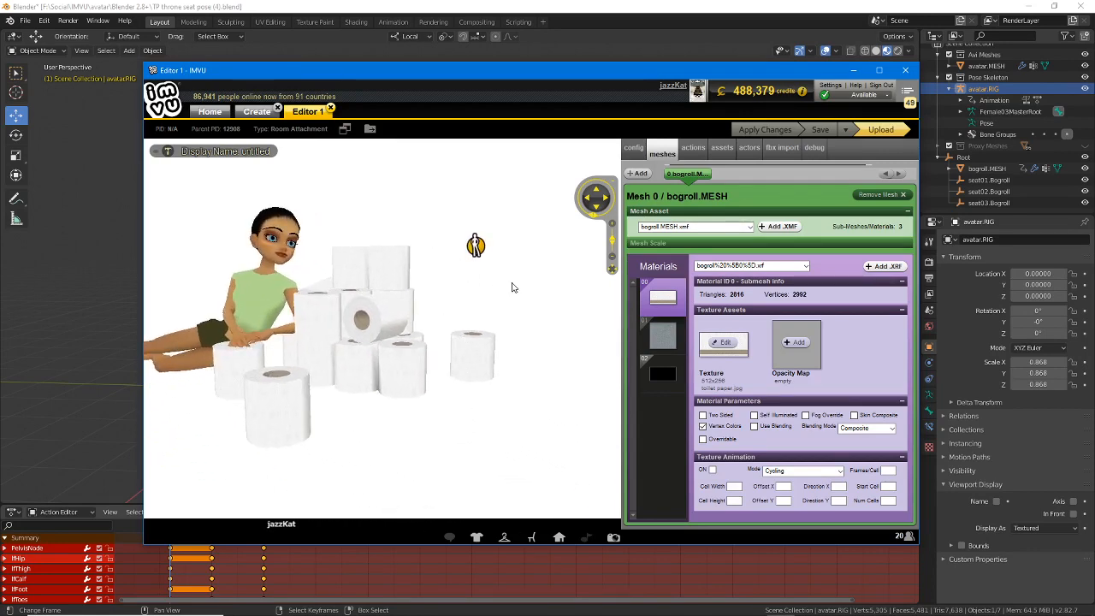
click(479, 249)
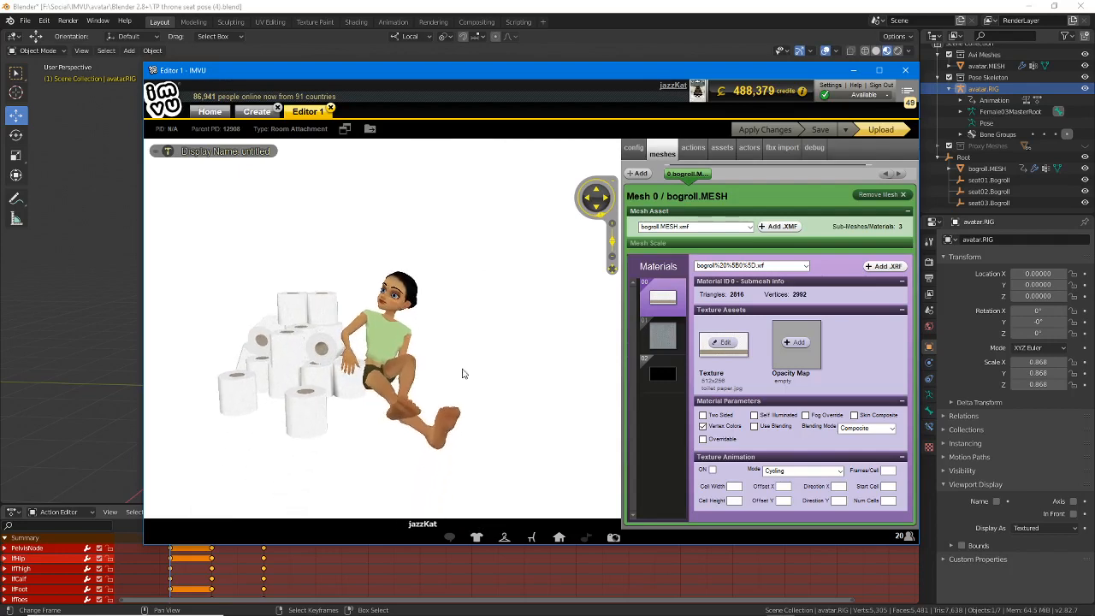
drag(477, 366, 433, 372)
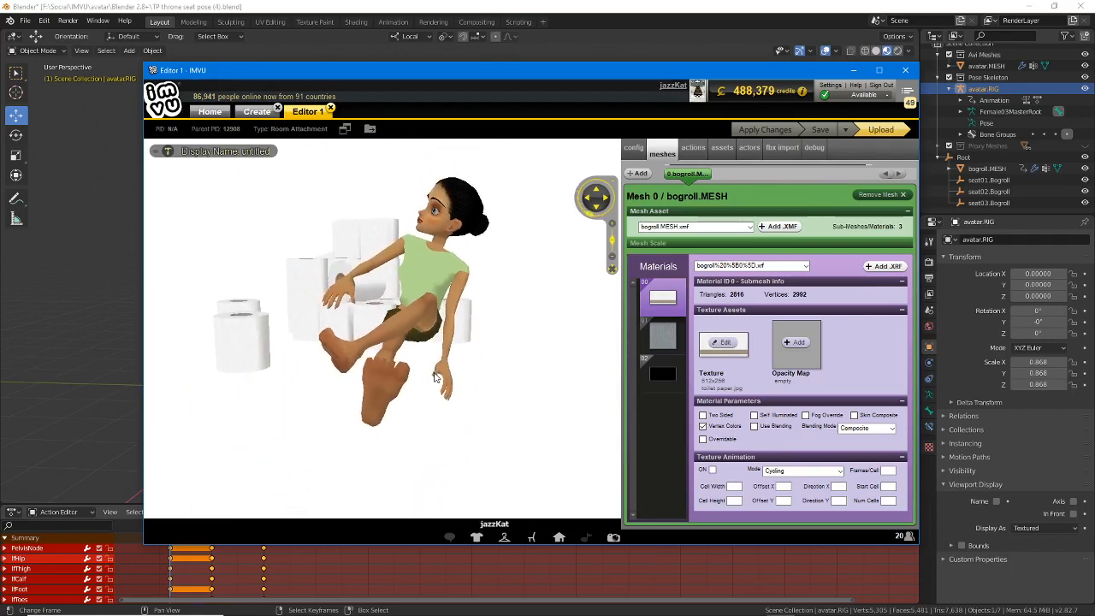
- Switch to Blender, put the avatar rig in Pose Mode, and copy the frame 1 pose of seat03.ACTION to frame 5
click(507, 10)
middle_drag(396, 310, 407, 362)
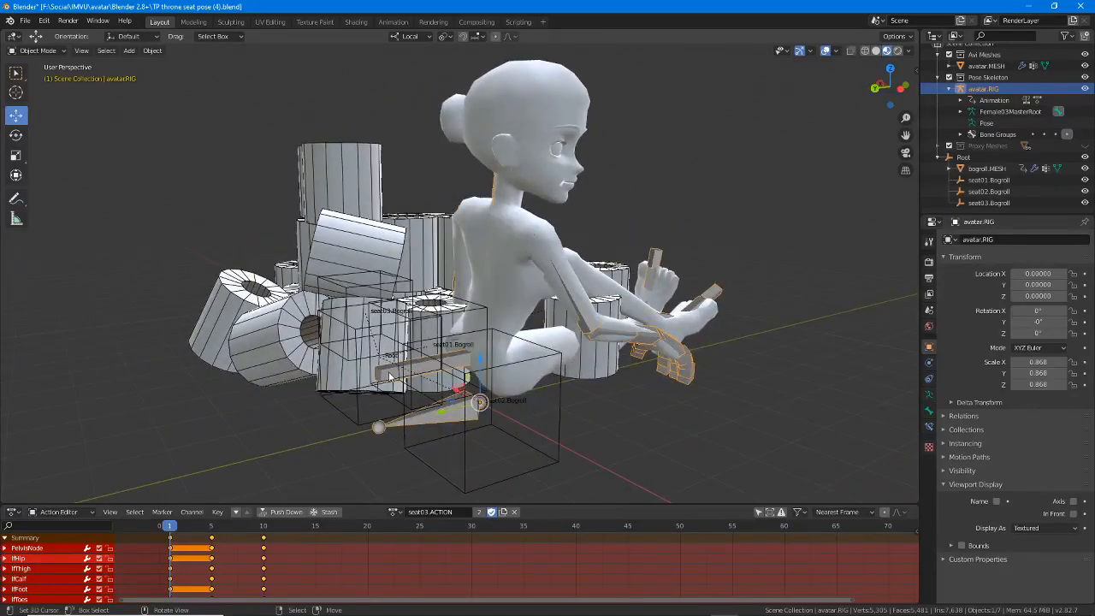
key(ctrl+Tab)
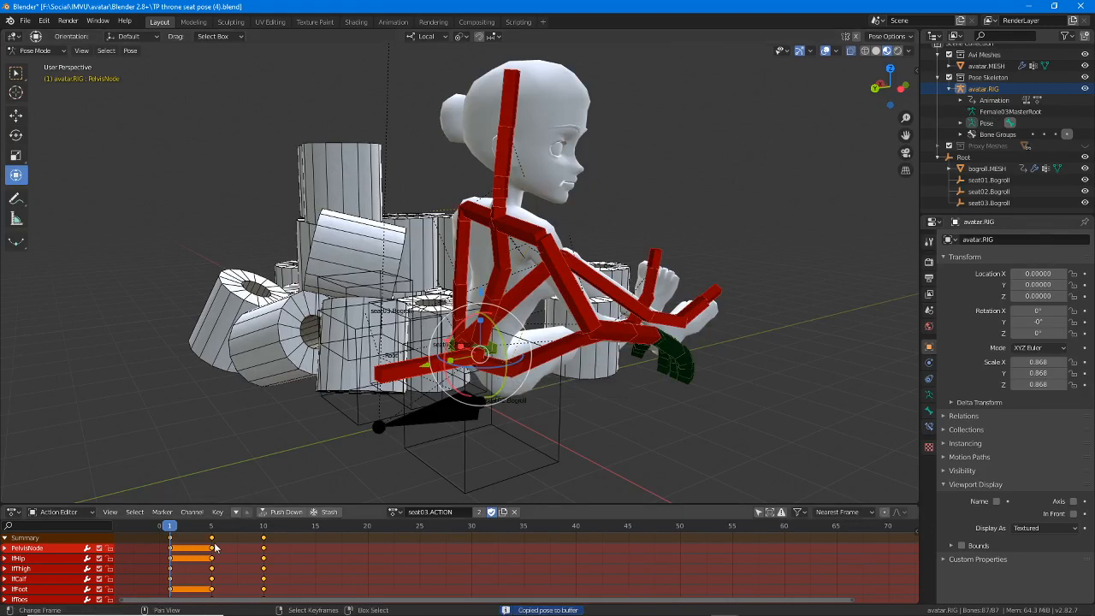
key(ctrl+v)
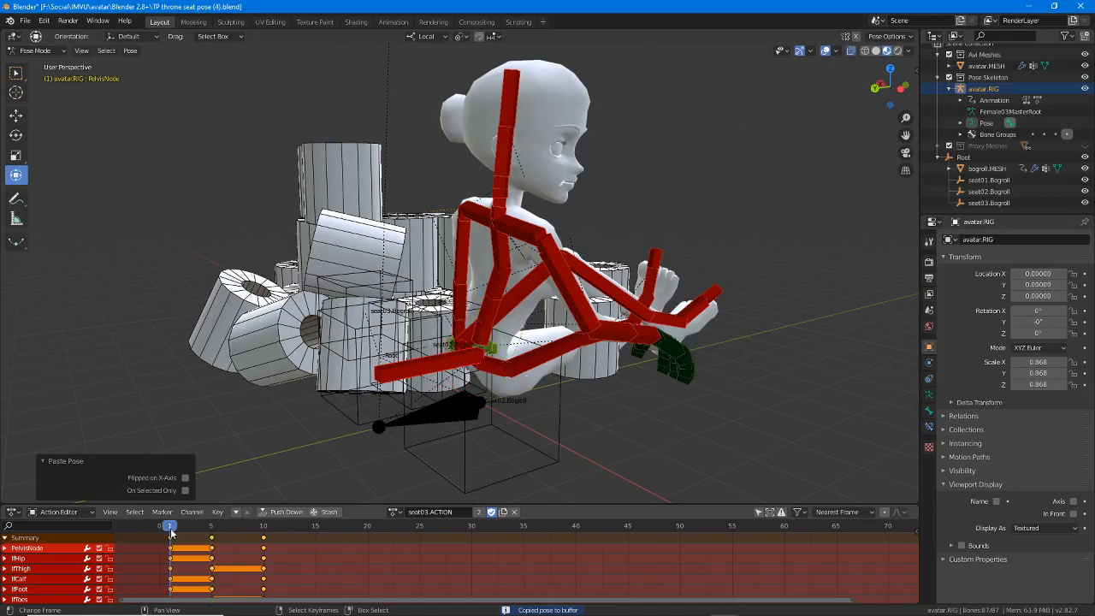
- Select the rig's rtThigh bone and compare the leg pose with the seated avatar in IMVU
middle_drag(327, 455, 468, 331)
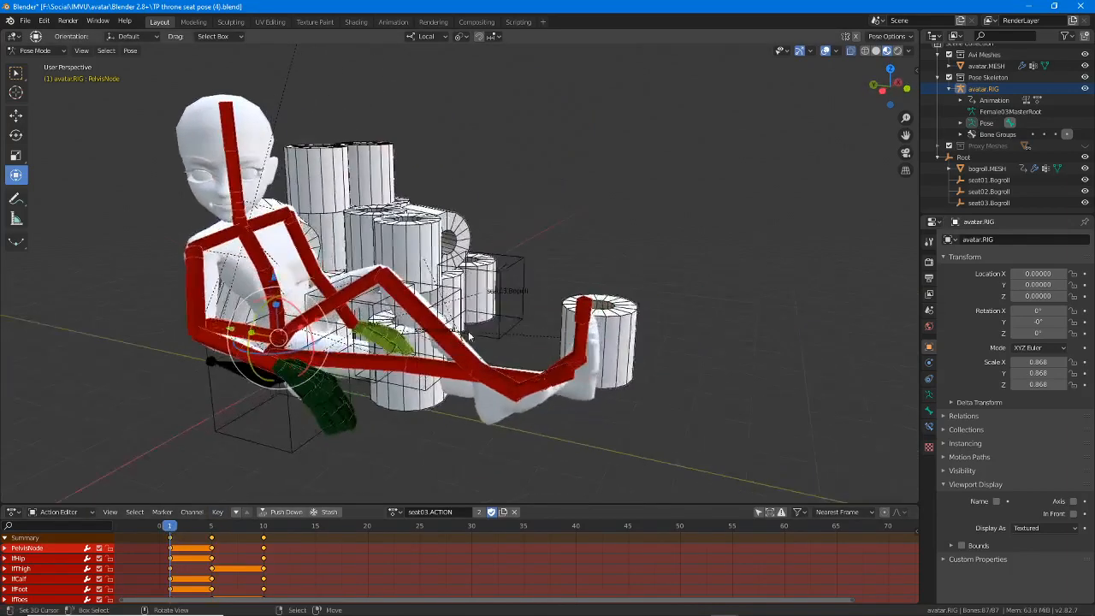
click(347, 366)
middle_drag(347, 366, 417, 366)
middle_drag(357, 346, 372, 368)
mouse_move(668, 608)
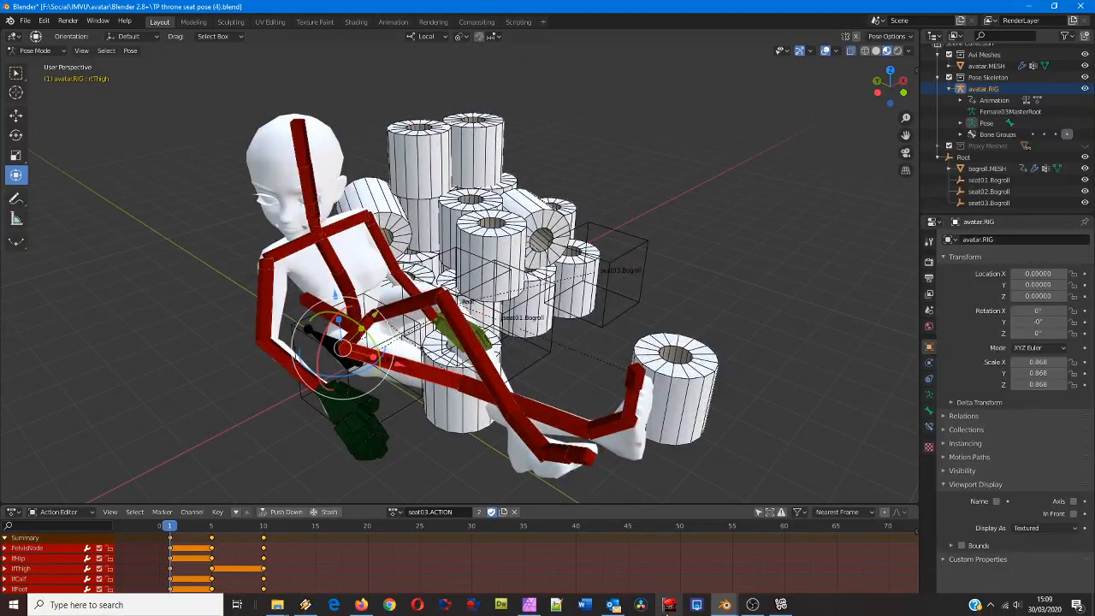
click(777, 604)
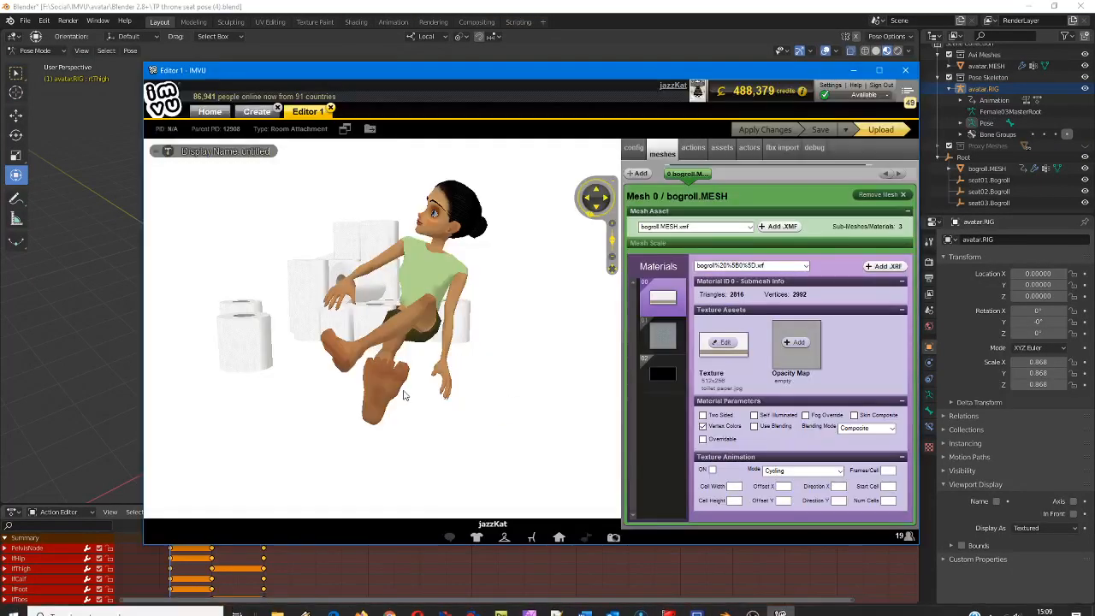
drag(424, 395, 434, 395)
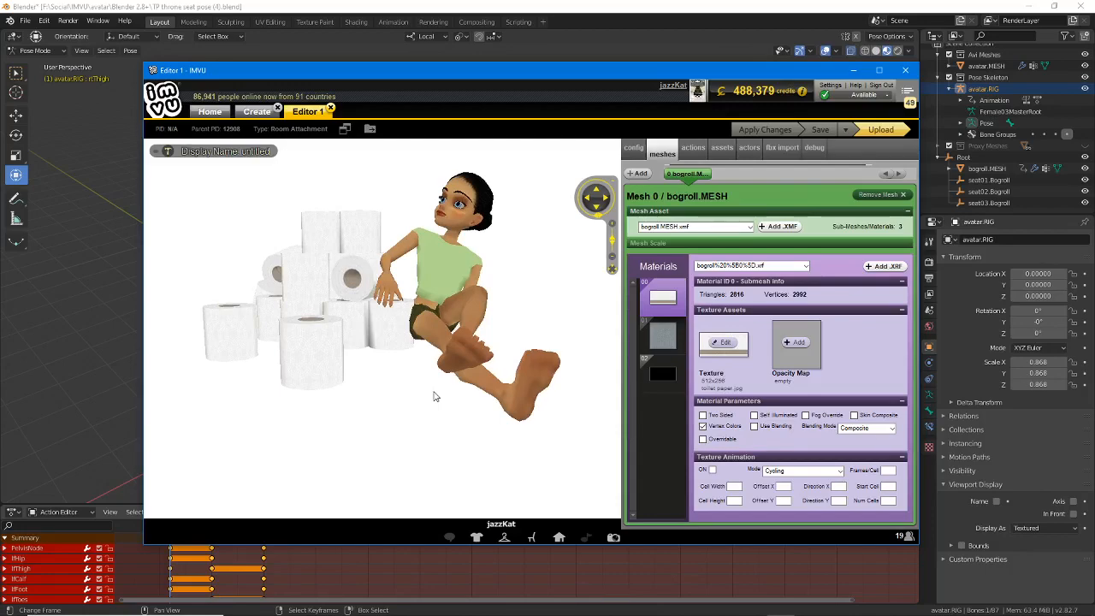
- Return to Blender, rotate the rtThigh bone about -1.33° around its local Z axis at frame 1, and paste its pose at frame 5
click(536, 7)
middle_drag(391, 282, 335, 340)
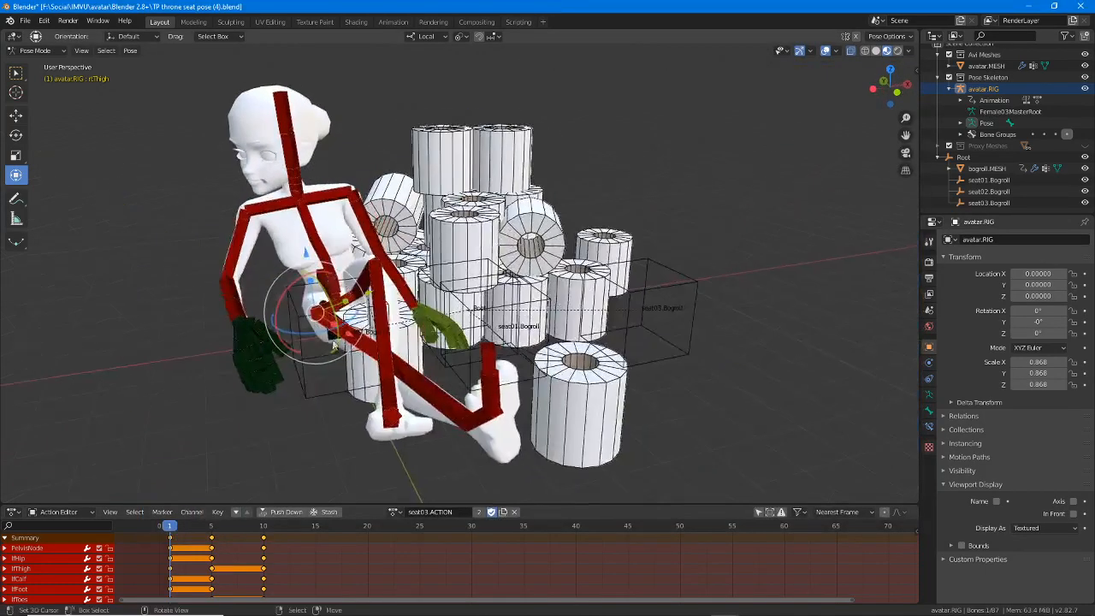
drag(313, 335, 313, 336)
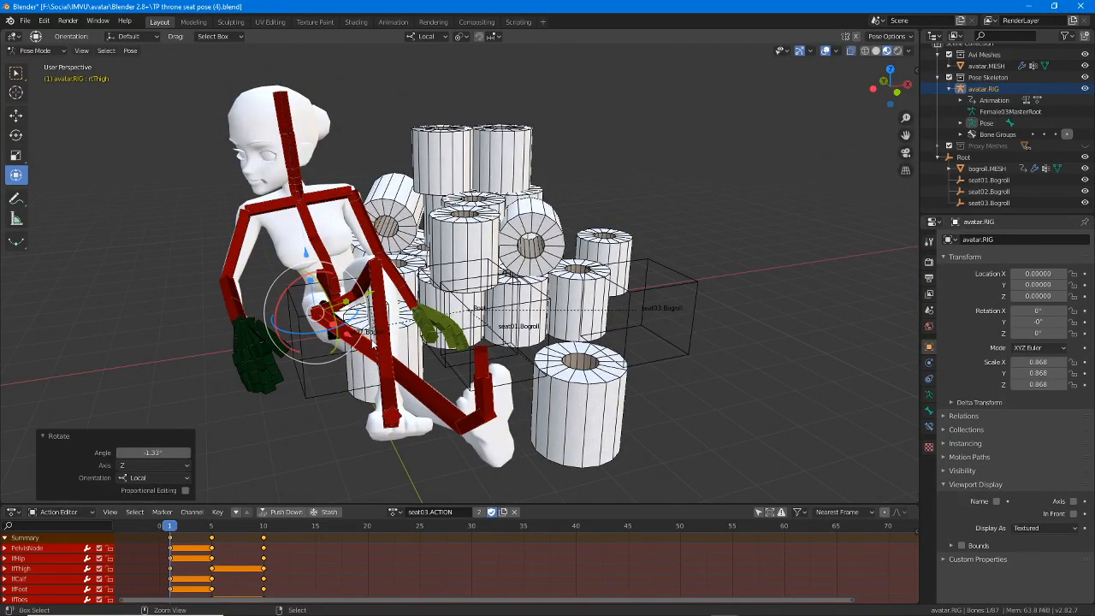
key(ctrl+c)
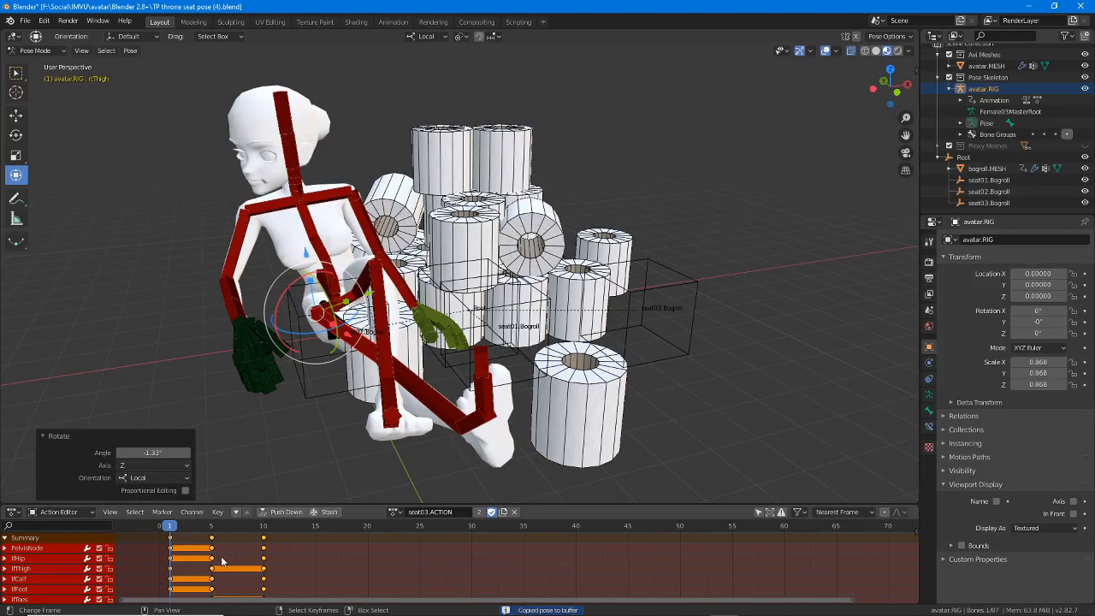
click(213, 562)
key(ctrl+v)
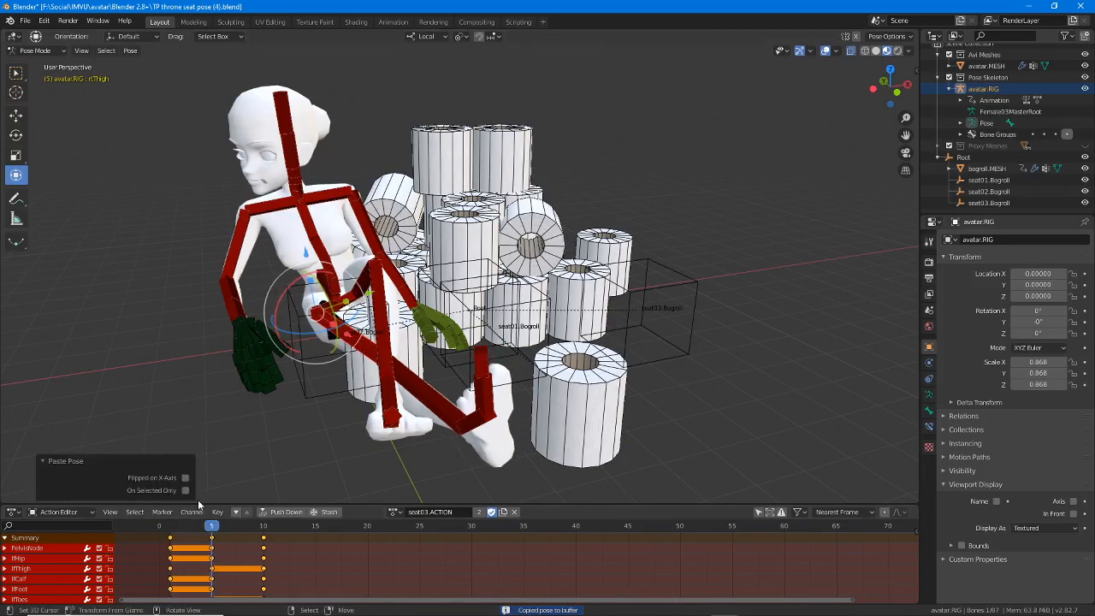
- Select all bones of the rig and copy their complete pose from frame 1 to frame 5 of seat03.ACTION
mouse_move(212, 528)
mouse_down()
mouse_move(254, 527)
mouse_move(206, 534)
mouse_up()
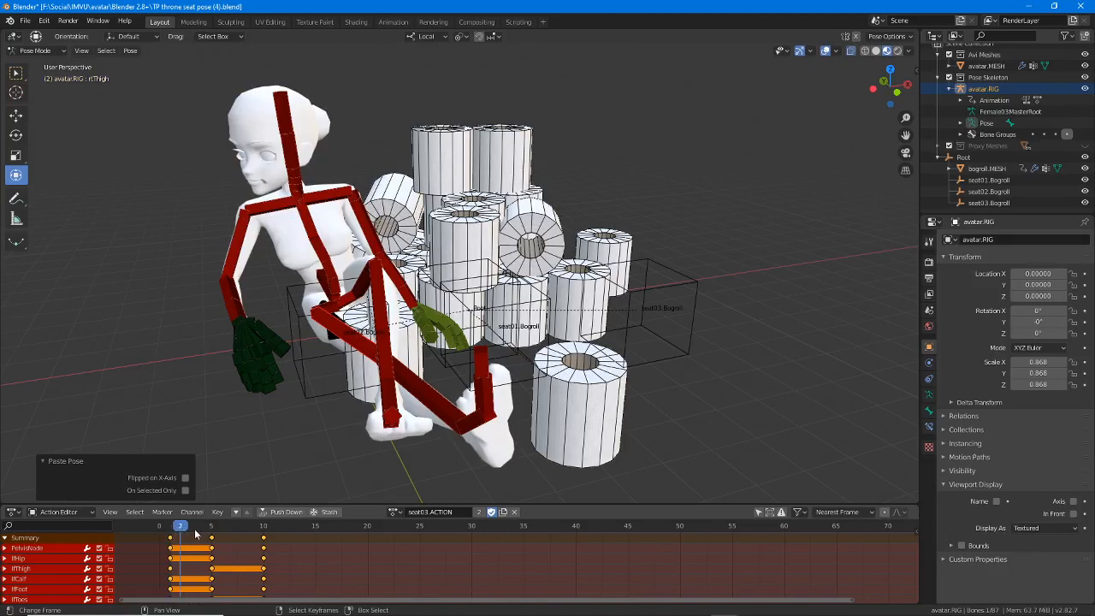
mouse_move(242, 564)
middle_down()
mouse_move(242, 519)
mouse_move(243, 563)
mouse_move(243, 554)
middle_up()
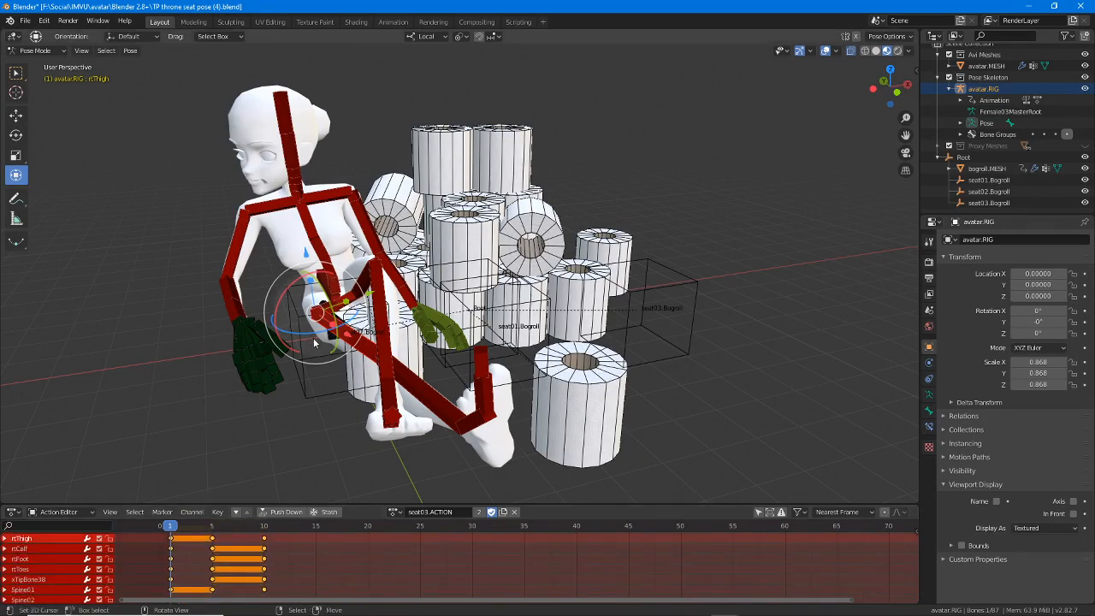
key(a)
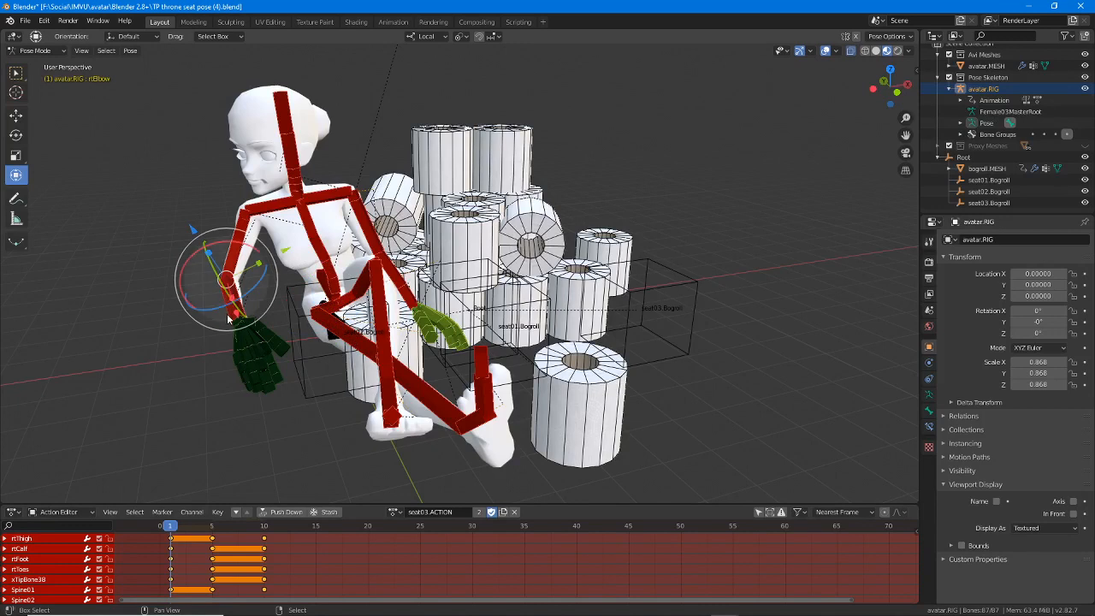
key(ctrl+c)
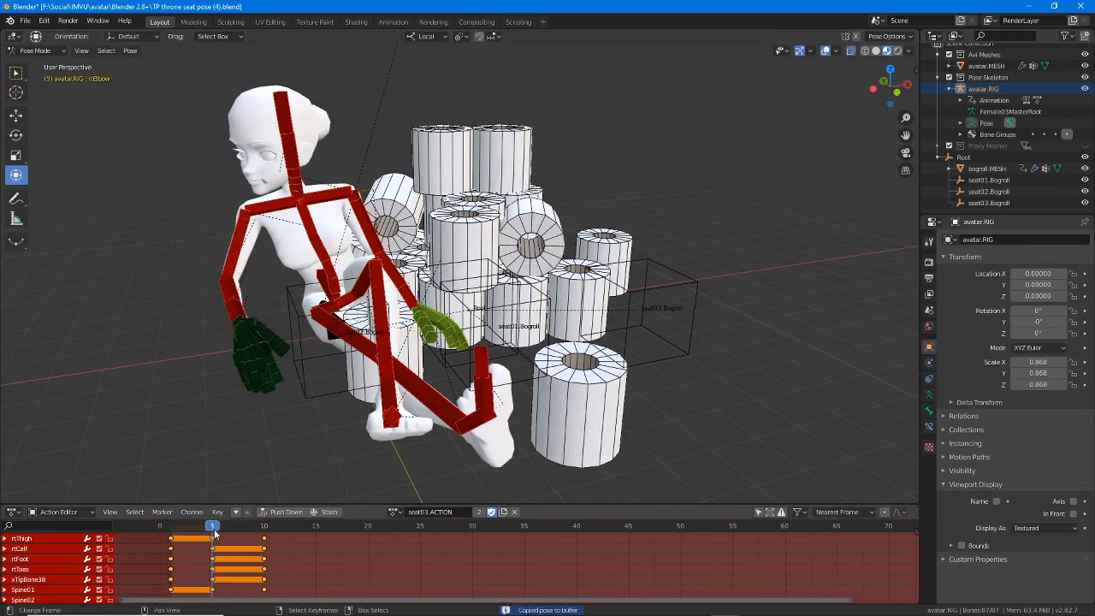
key(ctrl+v)
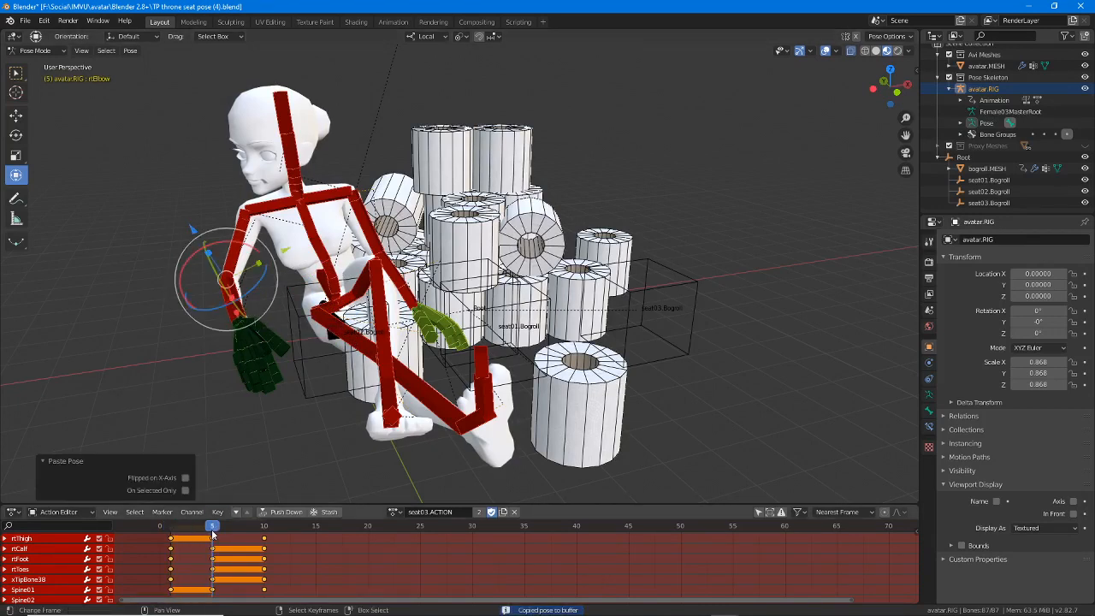
mouse_move(171, 530)
mouse_down()
mouse_move(265, 528)
mouse_move(171, 528)
mouse_up()
- Select the PelvisNode bone and apply a 0° rotation around its local Y axis at frame 1
scroll(265, 288, up, 5)
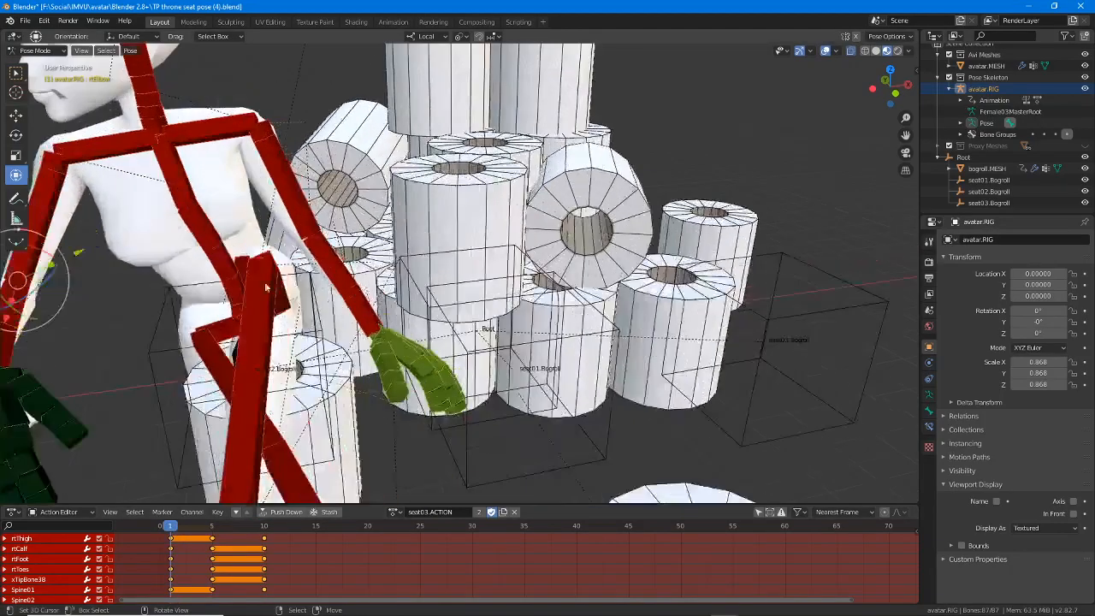
middle_drag(265, 288, 519, 299)
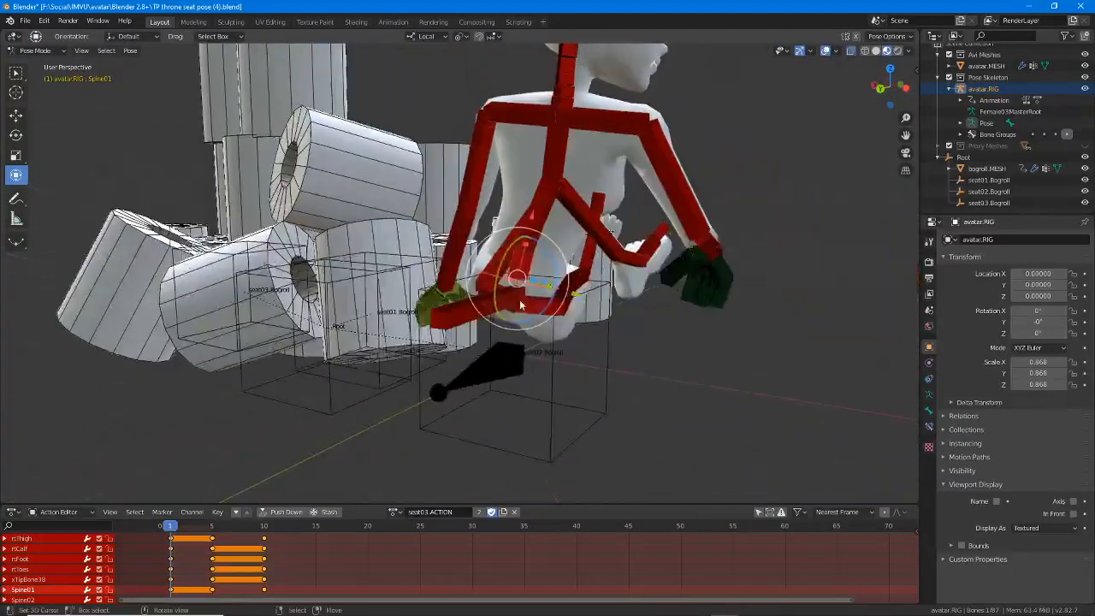
click(472, 313)
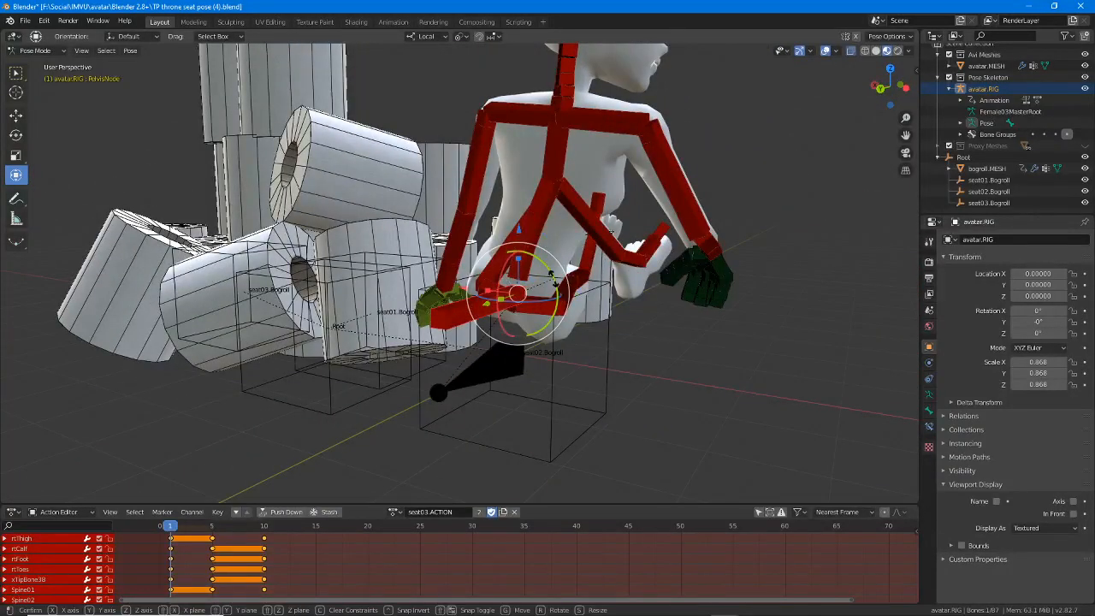
drag(552, 278, 552, 278)
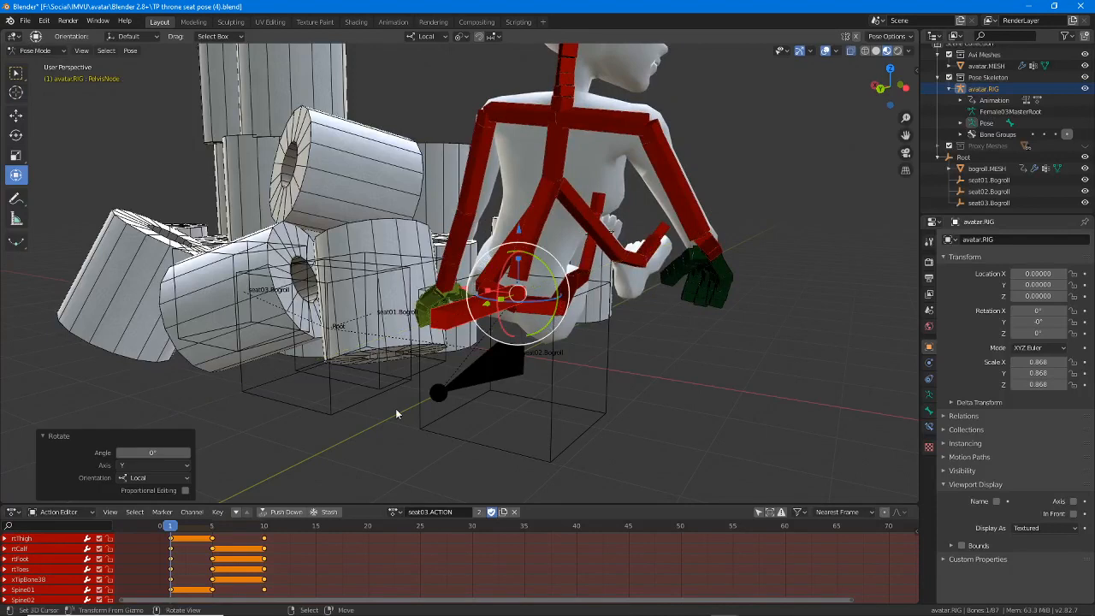
- Apply a 0° local Y rotation to PelvisNode at frame 5 and check the motion between the keyed frames
middle_drag(208, 549, 234, 601)
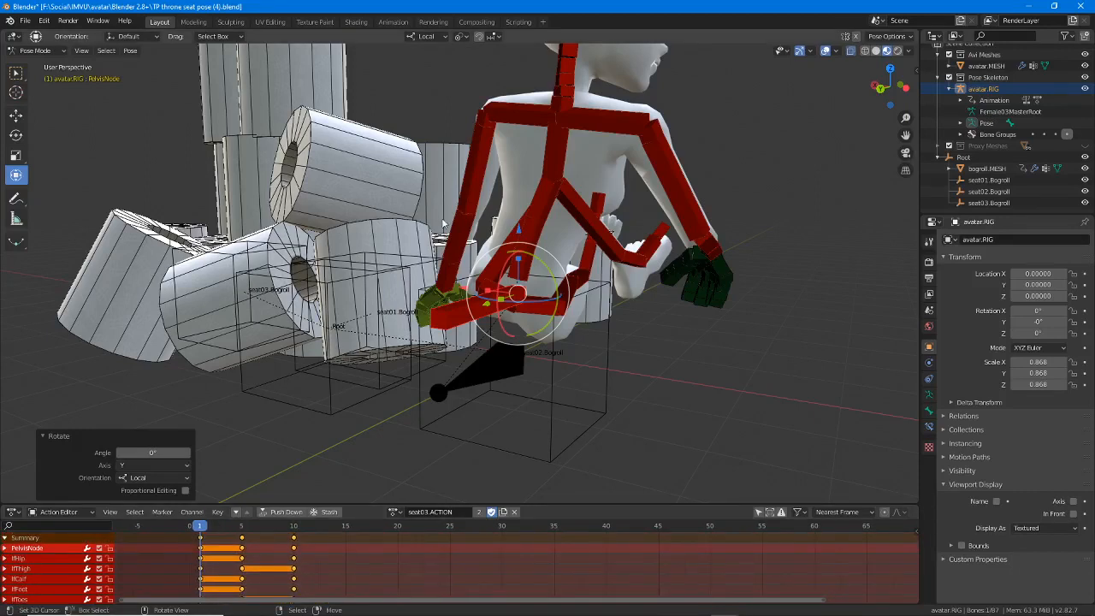
click(241, 527)
mouse_move(552, 272)
mouse_down()
mouse_move(578, 256)
mouse_move(549, 274)
mouse_up()
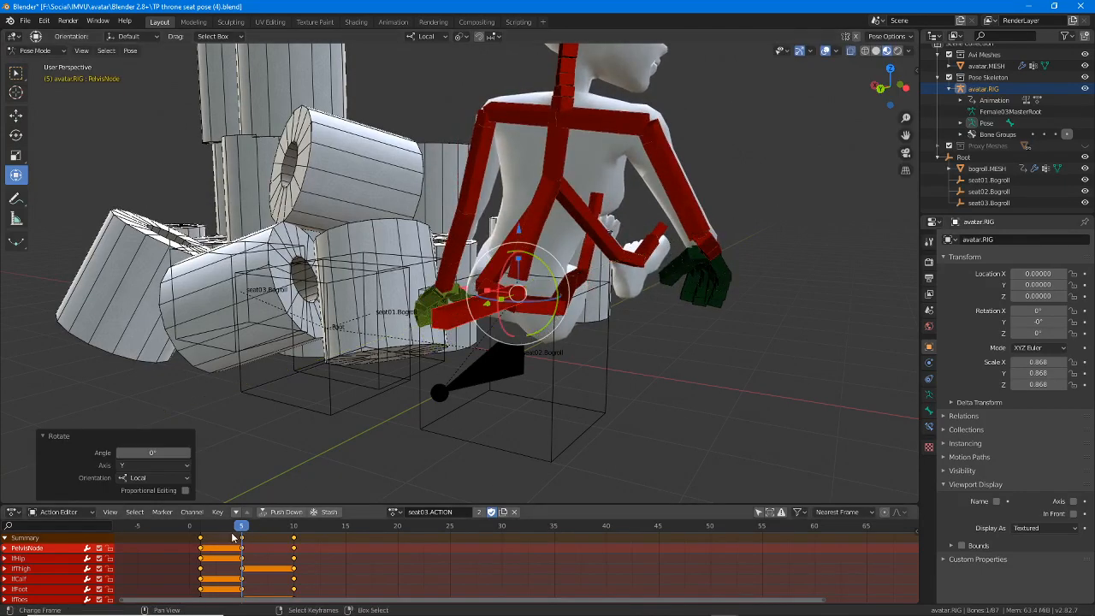
drag(264, 529, 210, 530)
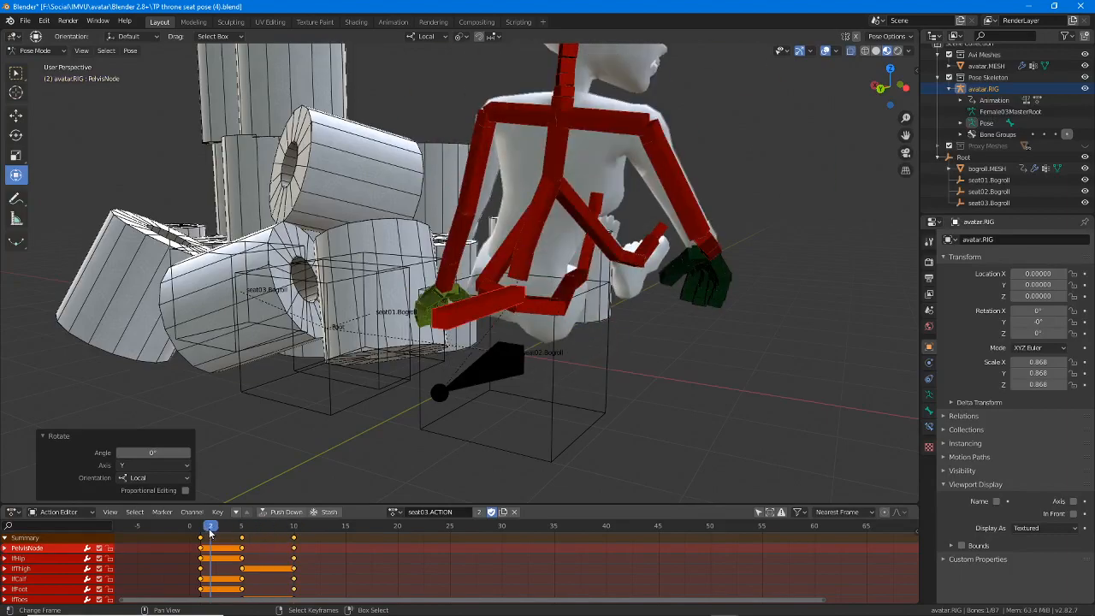
- Place the IMVU window beside the Blender viewport and compare the avatar's side-seat pose with the rig's seat03 pose
middle_drag(430, 346, 679, 381)
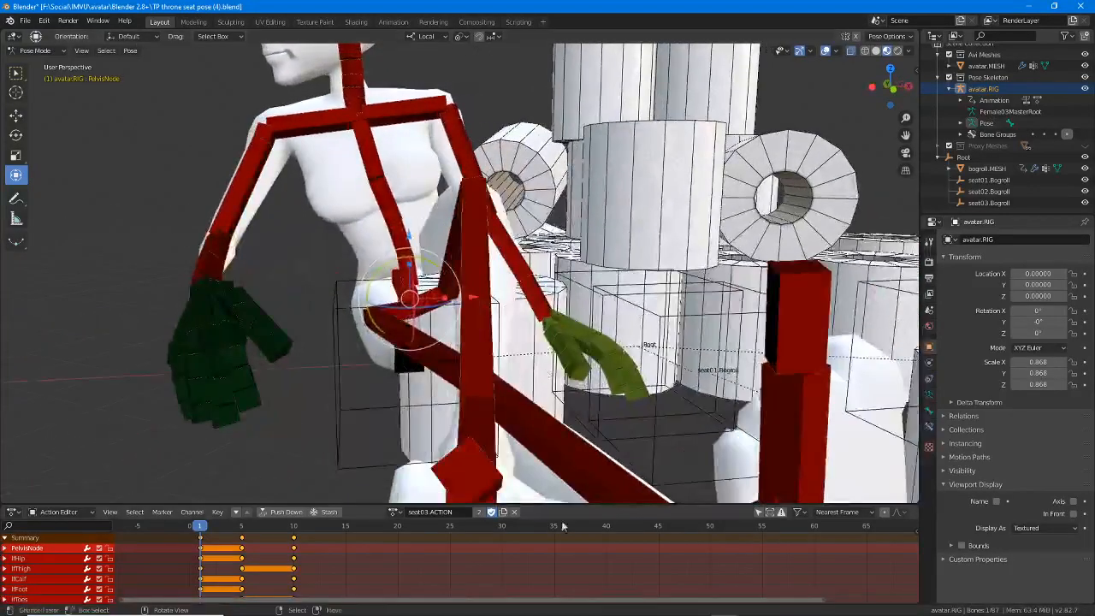
click(781, 605)
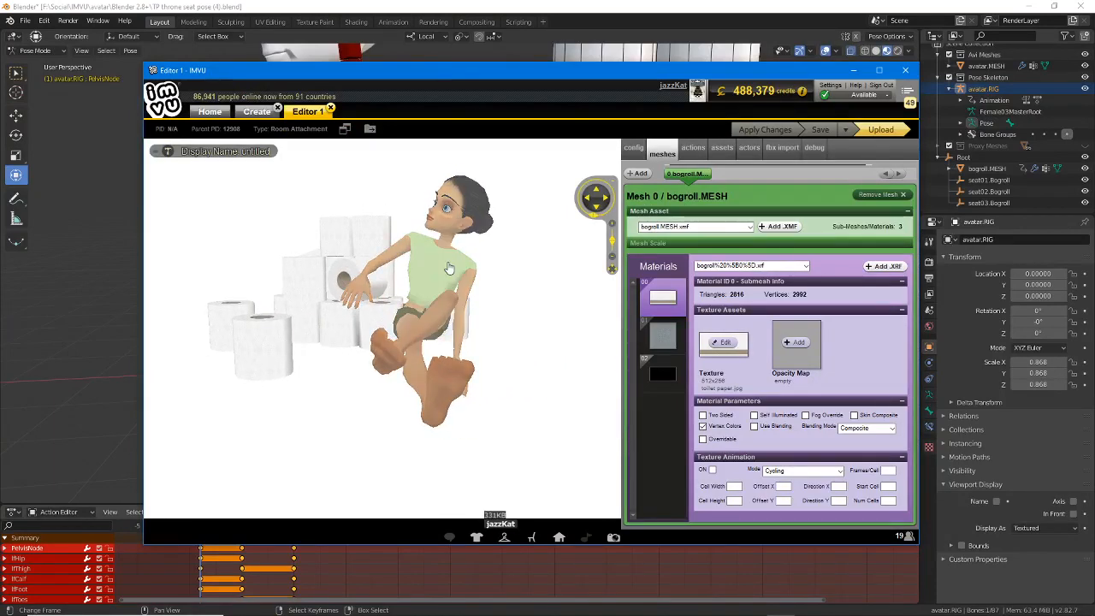
drag(480, 72, 911, 90)
scroll(486, 272, down, 2)
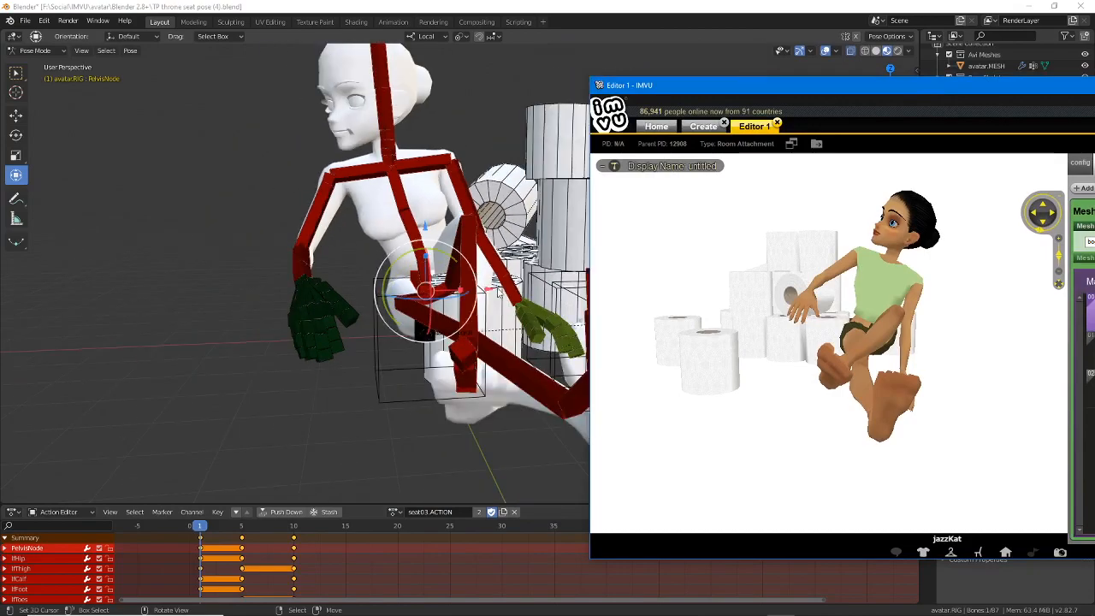
middle_drag(486, 273, 462, 289)
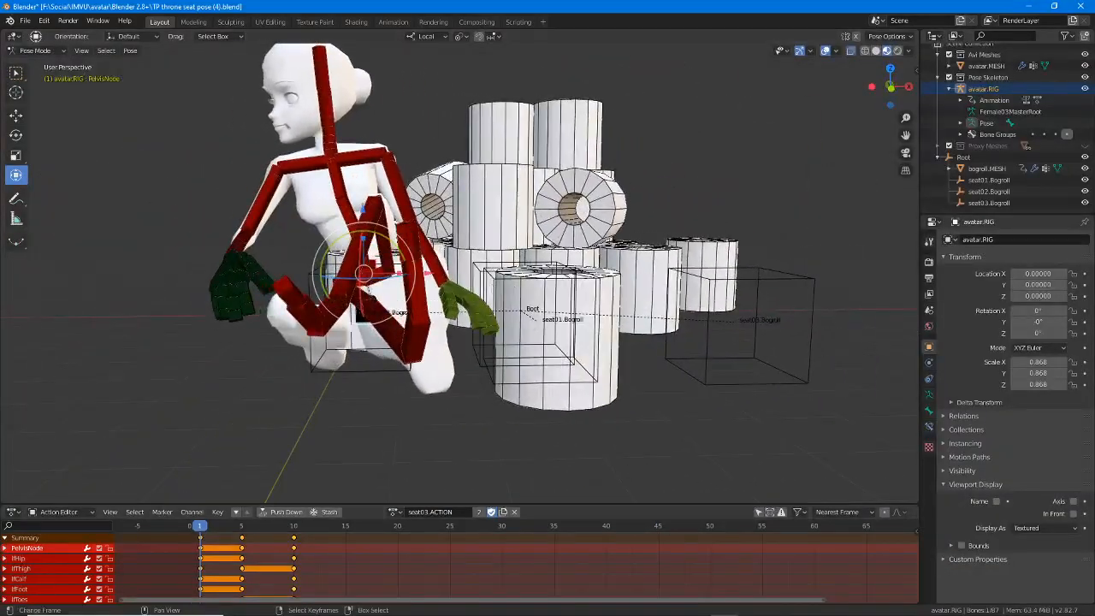
click(778, 603)
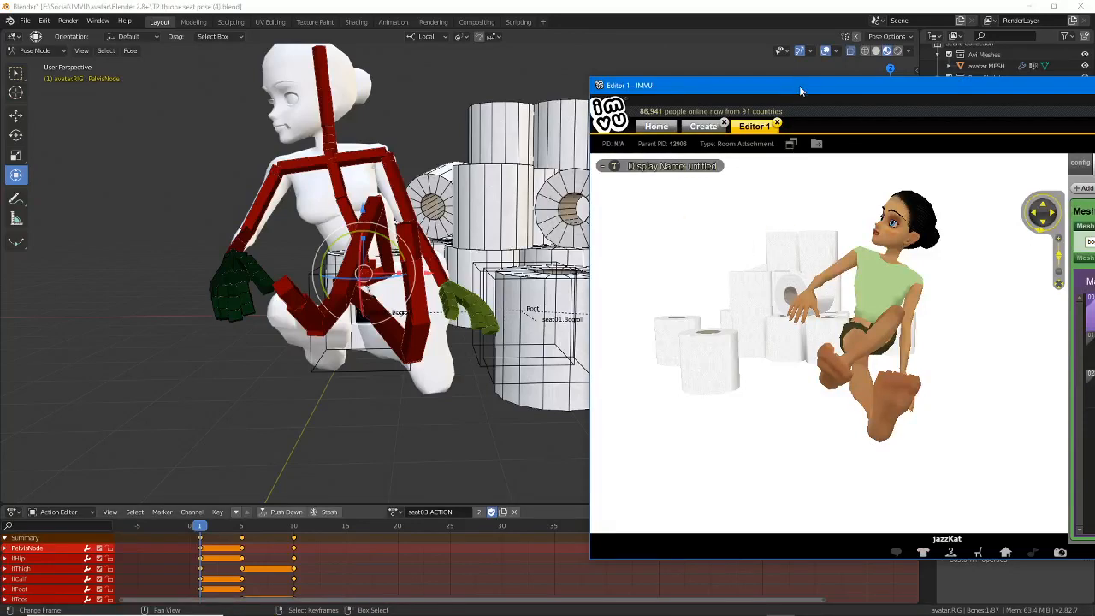
drag(798, 86, 730, 41)
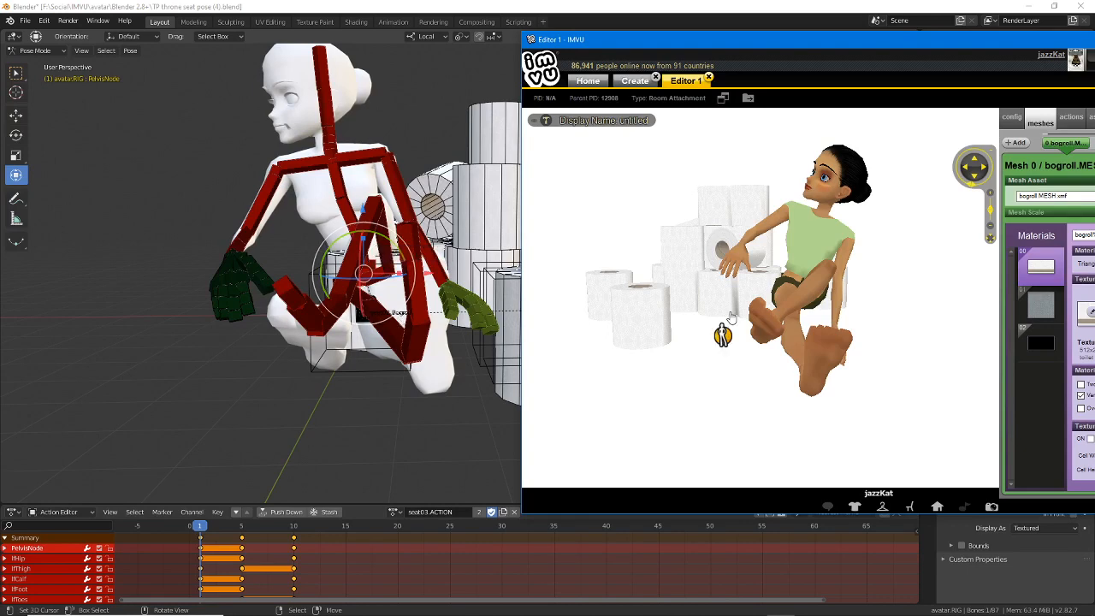
- Examine the seated avatar's arms, hips and legs in the IMVU preview from several angles and distances
scroll(829, 295, up, 5)
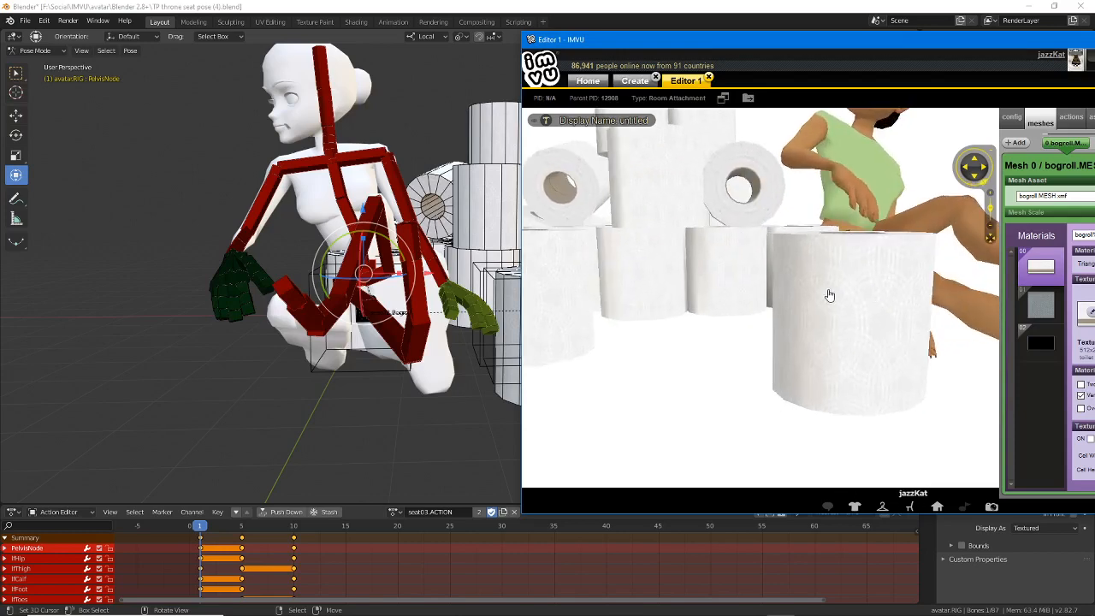
drag(828, 295, 866, 292)
scroll(761, 283, up, 6)
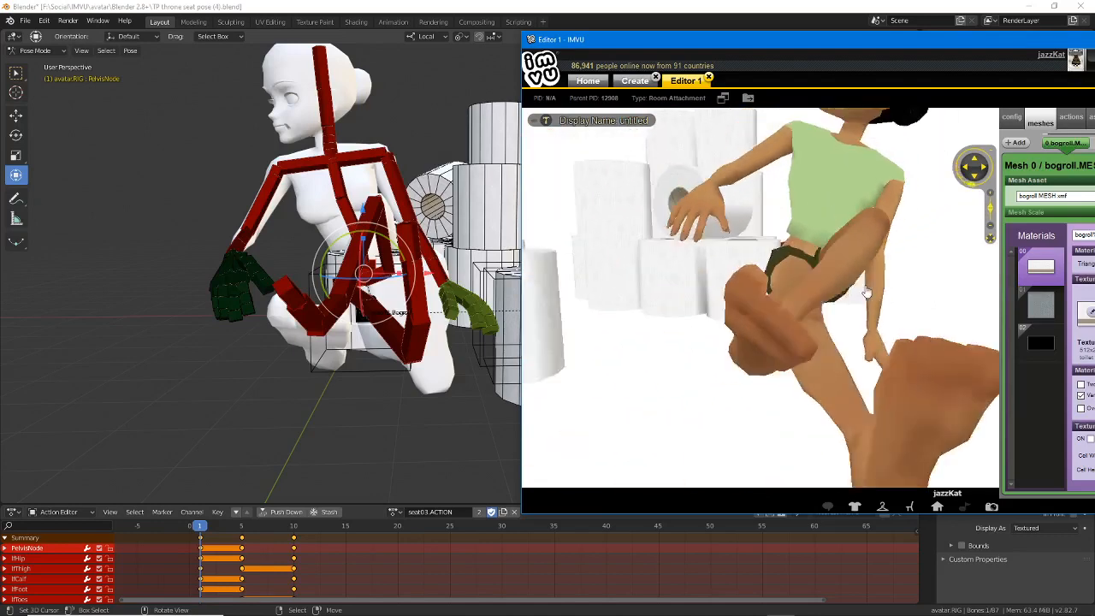
scroll(866, 293, down, 5)
scroll(864, 296, up, 2)
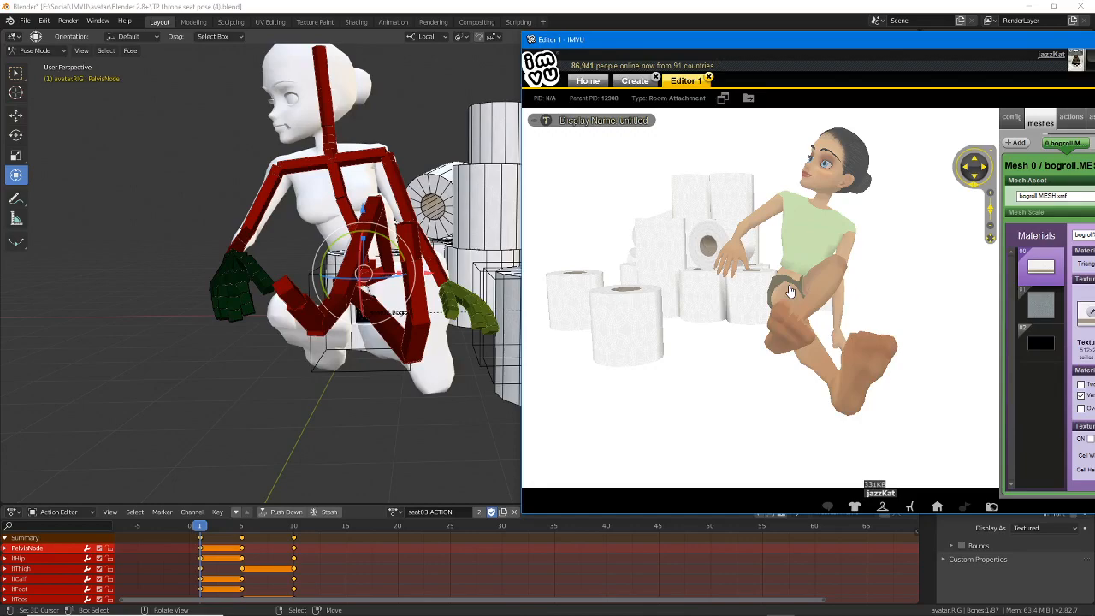
- Move the IMVU window clear of the screen edge and examine the avatar's seated pose from the side and front
drag(691, 42, 411, 77)
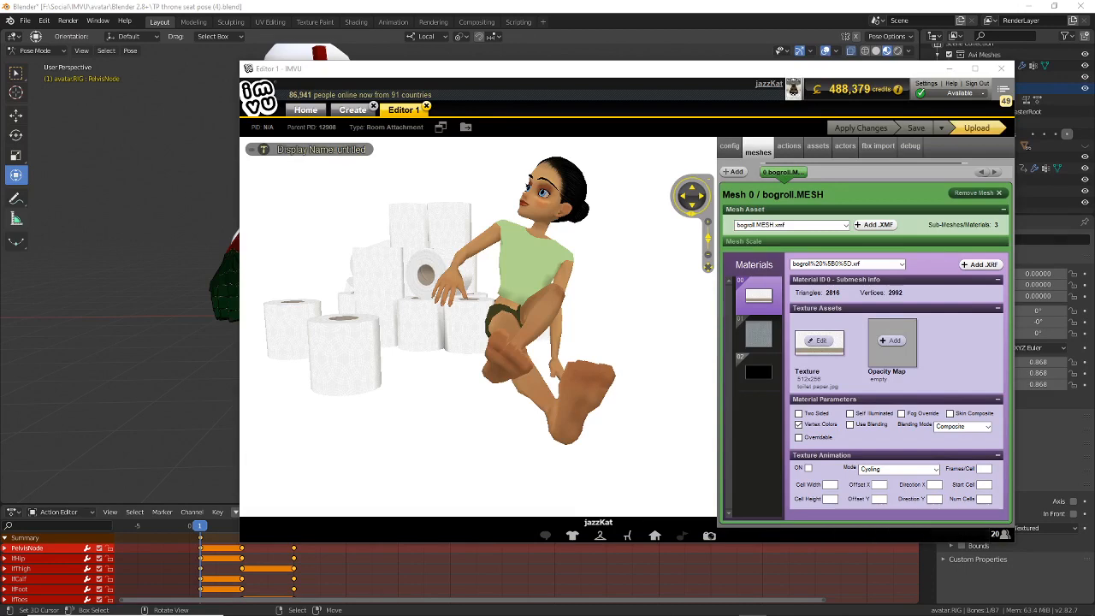
mouse_move(592, 362)
mouse_down()
mouse_move(425, 340)
mouse_move(494, 370)
mouse_move(469, 384)
mouse_move(435, 378)
mouse_move(599, 374)
mouse_up()
scroll(490, 354, up, 4)
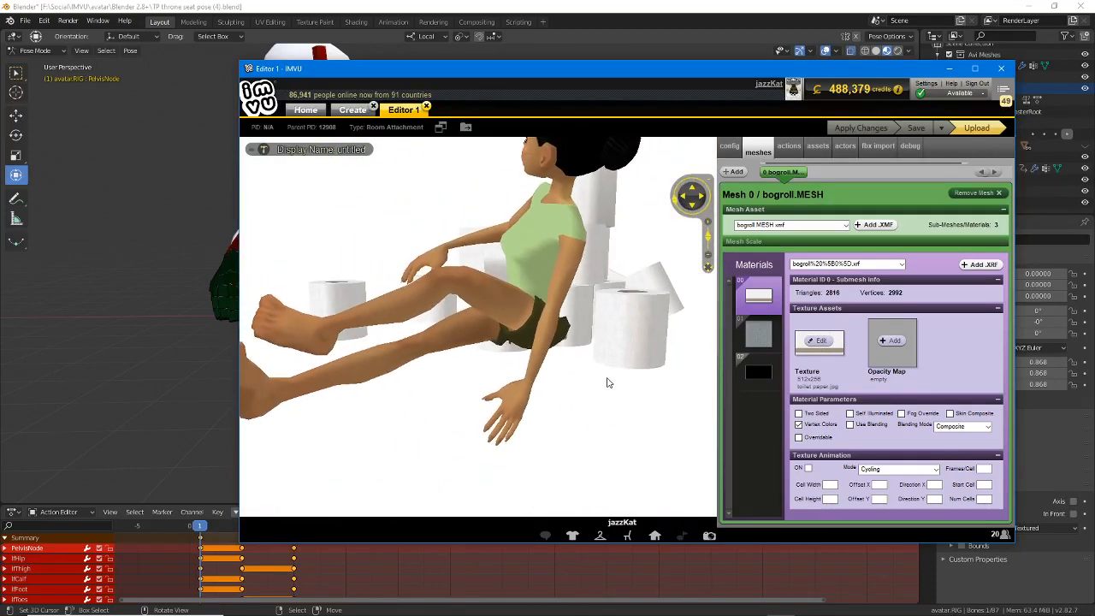
drag(462, 396, 521, 397)
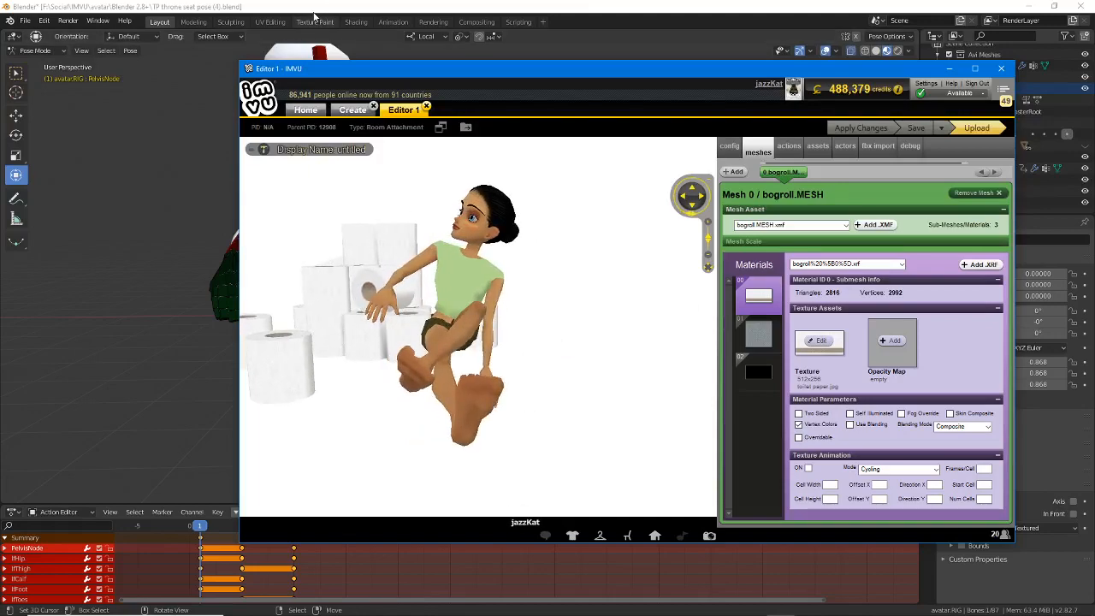
- Switch to Blender, leave Pose Mode, and select Root, bogroll.MESH and the seat01, seat02 and seat03 empties together
click(313, 10)
middle_drag(341, 316, 341, 335)
key(alt+a)
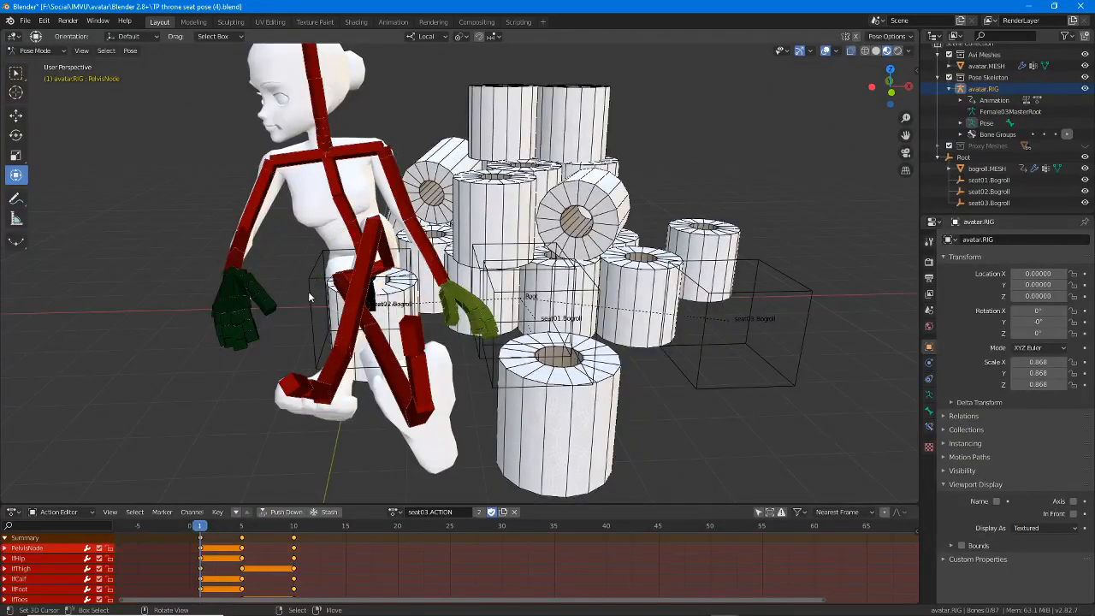
key(ctrl+Tab)
click(309, 296)
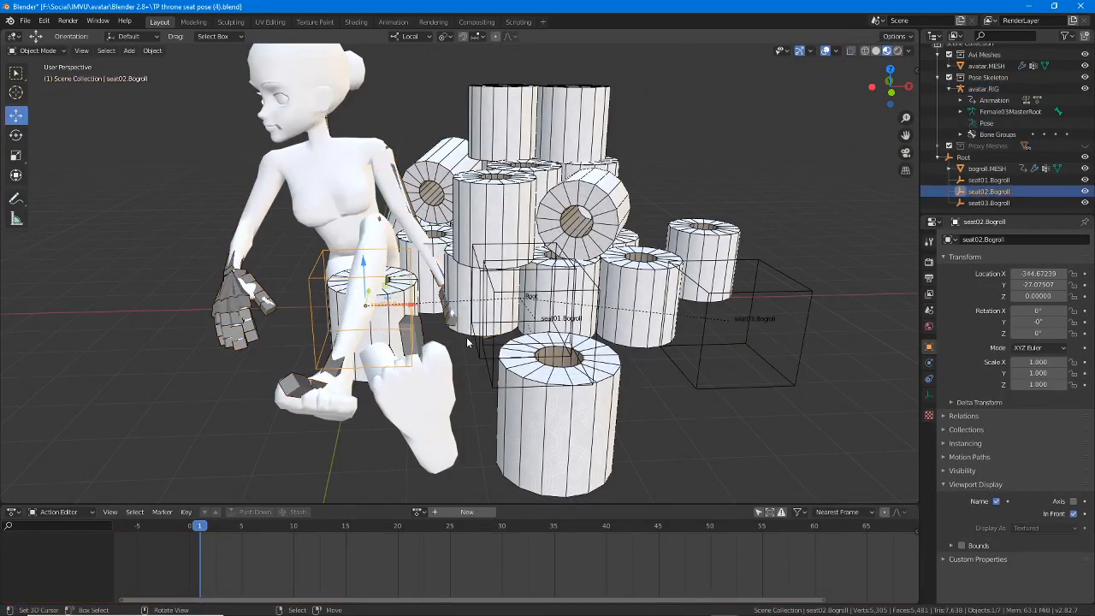
shift+click(481, 354)
shift+click(492, 365)
shift+click(501, 215)
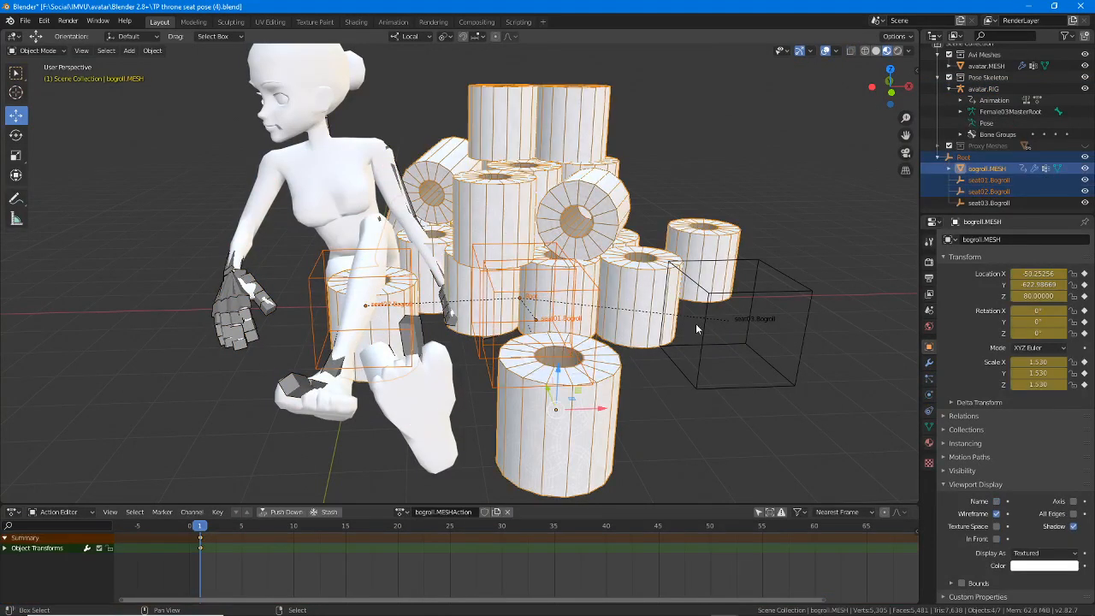
shift+click(709, 345)
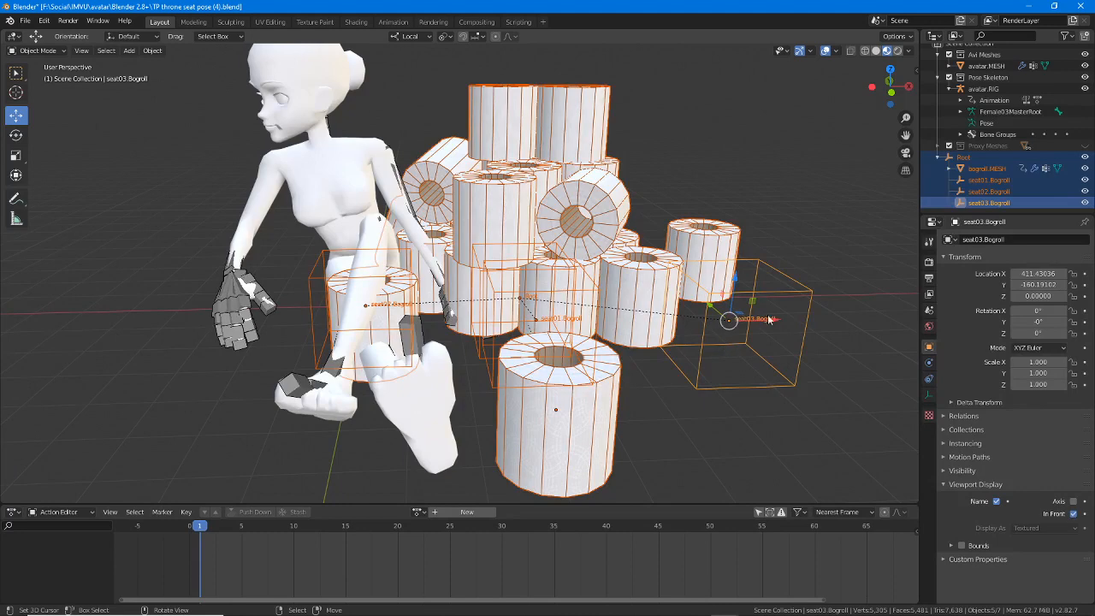
- Move the selected rolls and seat nodes about -767 along local X and 141 along local Y, bringing seat03 under the avatar
key(g)
key(x)
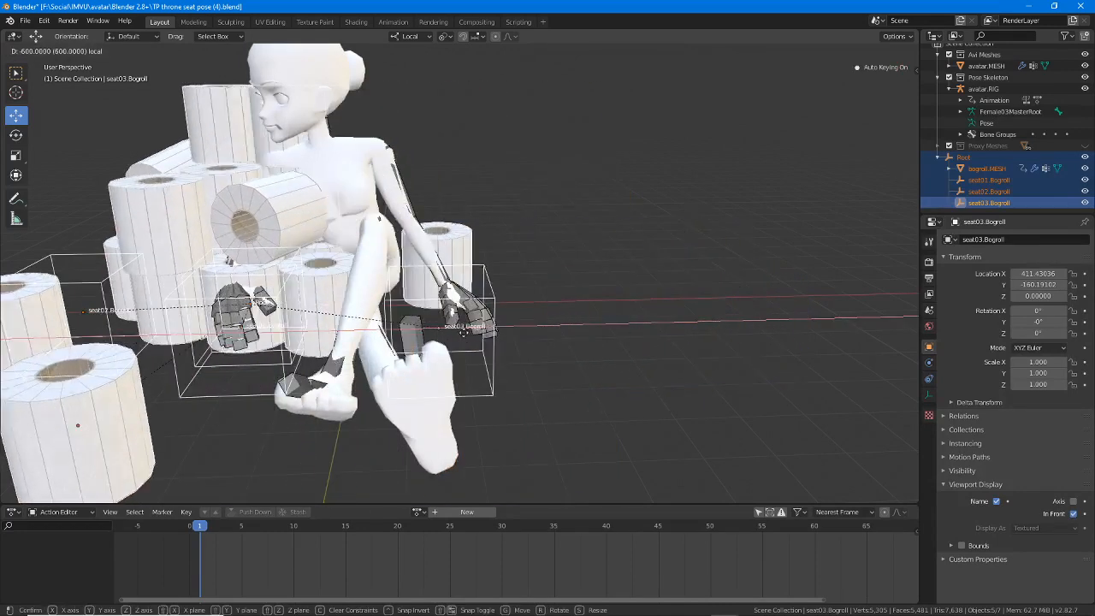
mouse_move(423, 334)
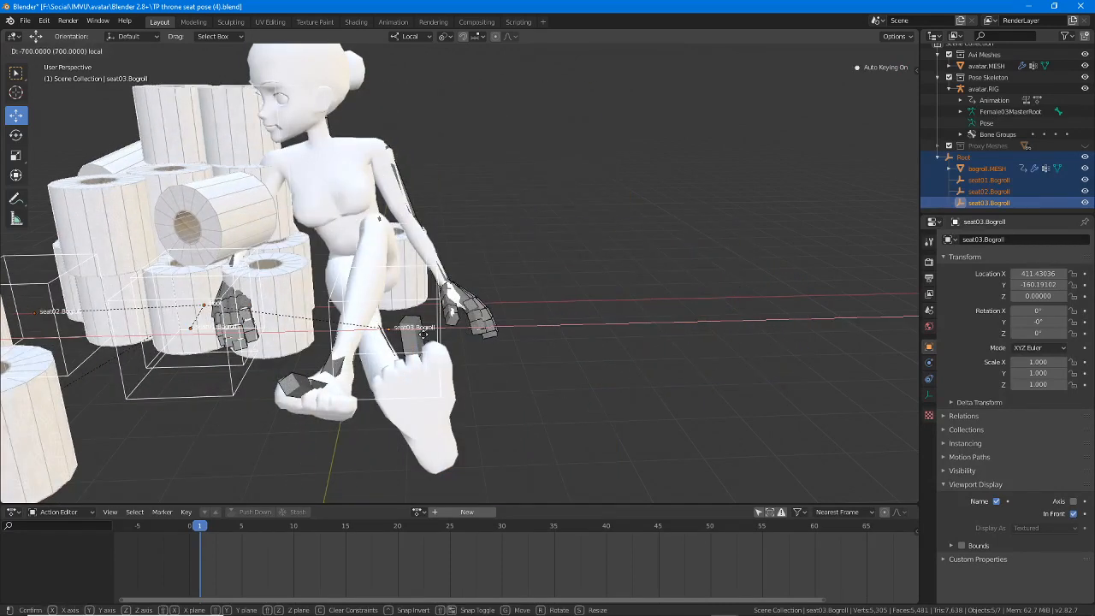
click(400, 340)
middle_drag(400, 340, 382, 374)
key(g)
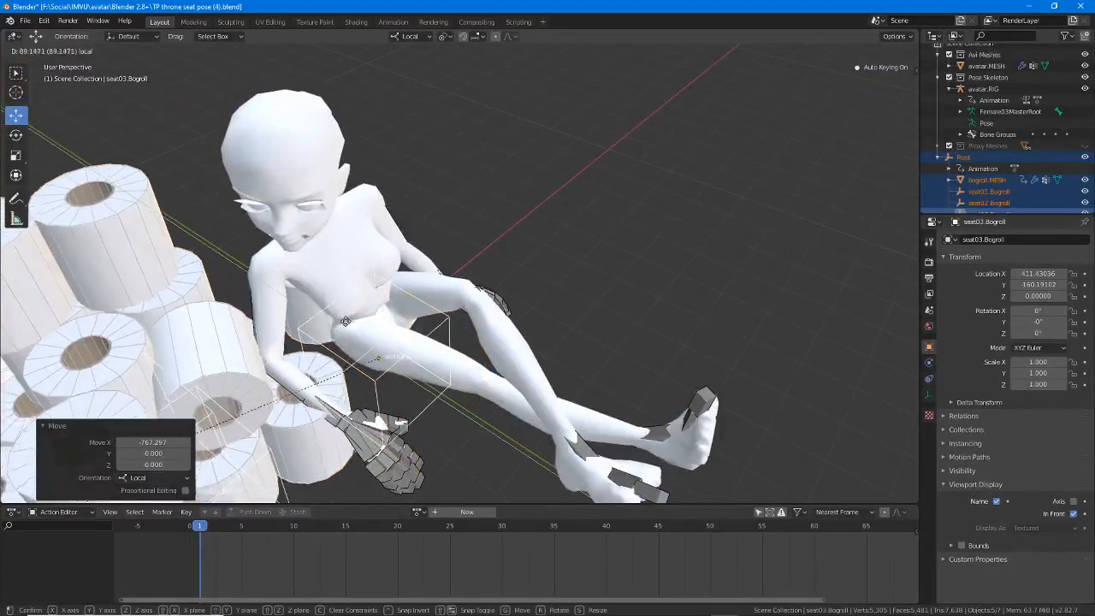
click(339, 315)
- In top wireframe view with X-ray on, shift the selection about 10.5 along local X and -7 along local Y to align seat03
middle_drag(339, 314, 391, 331)
middle_drag(391, 283, 389, 351)
click(864, 52)
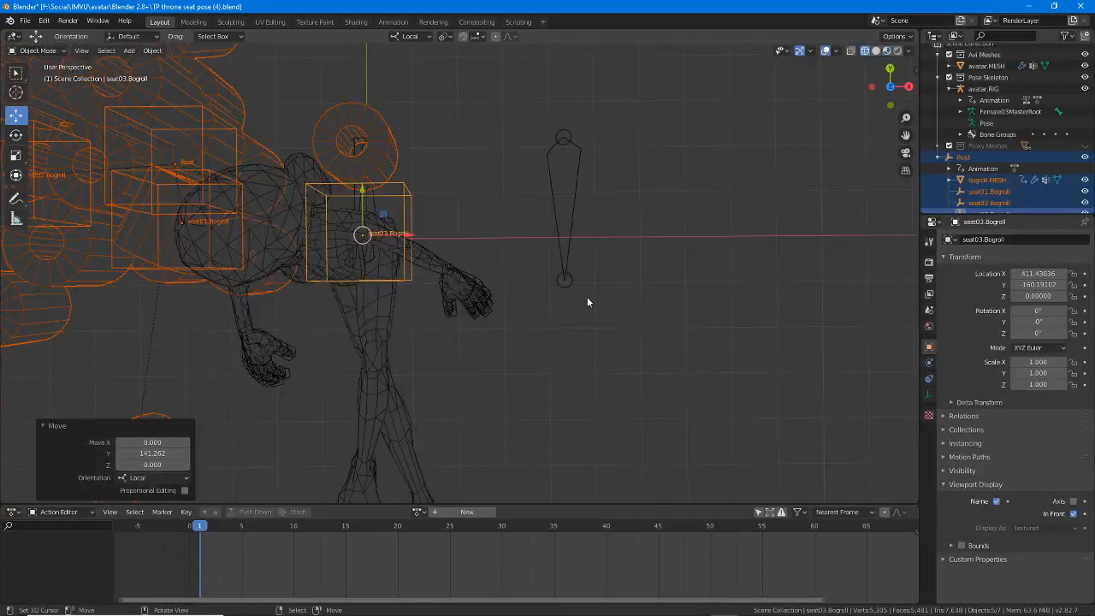
key(KP_7)
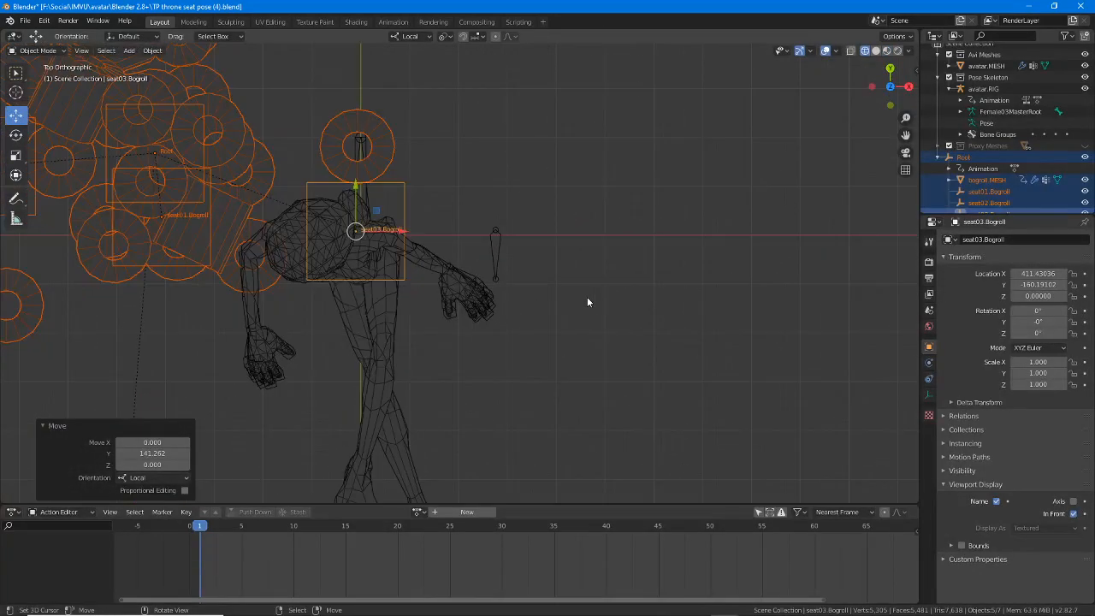
click(850, 51)
key(g)
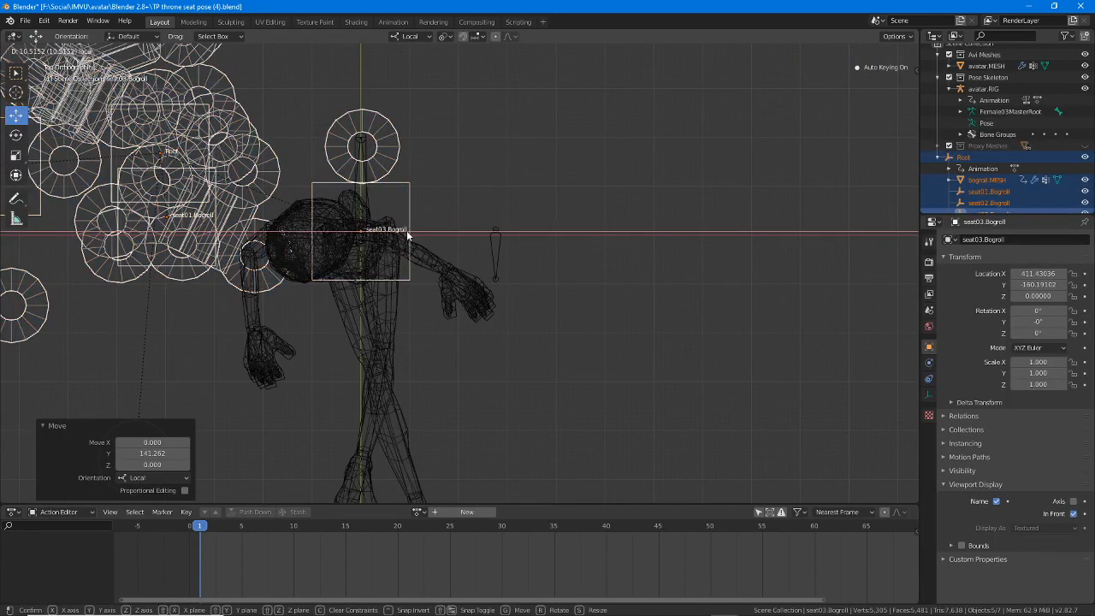
click(407, 235)
key(g)
key(x)
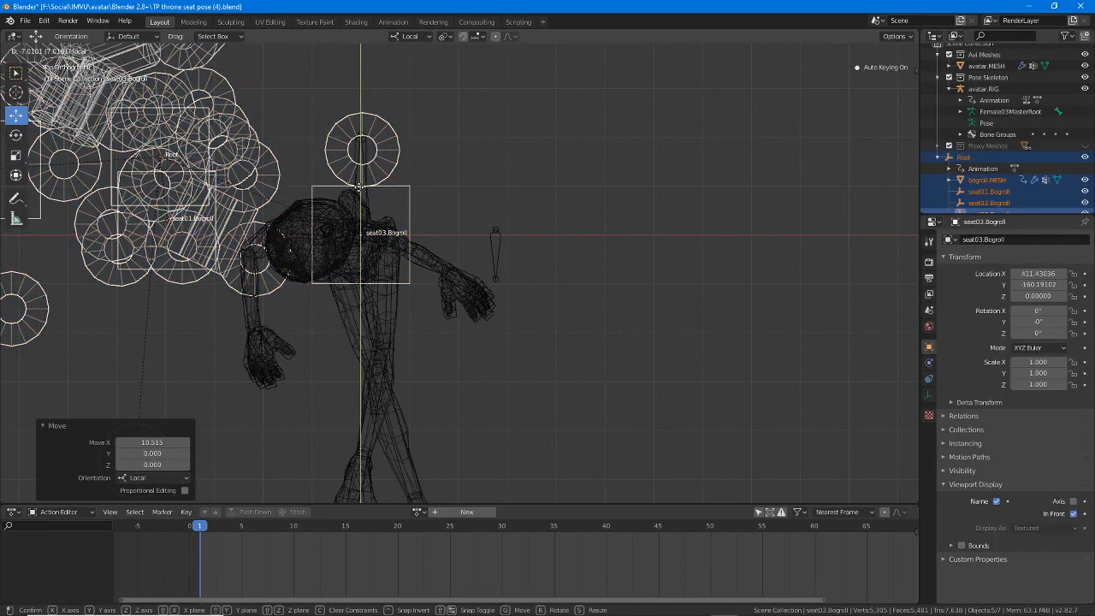
click(359, 186)
- Fine-tune the seat03 alignment at the origin, shifting the selection about -0.39 along local Y and 0.39 along local X
scroll(413, 237, up, 6)
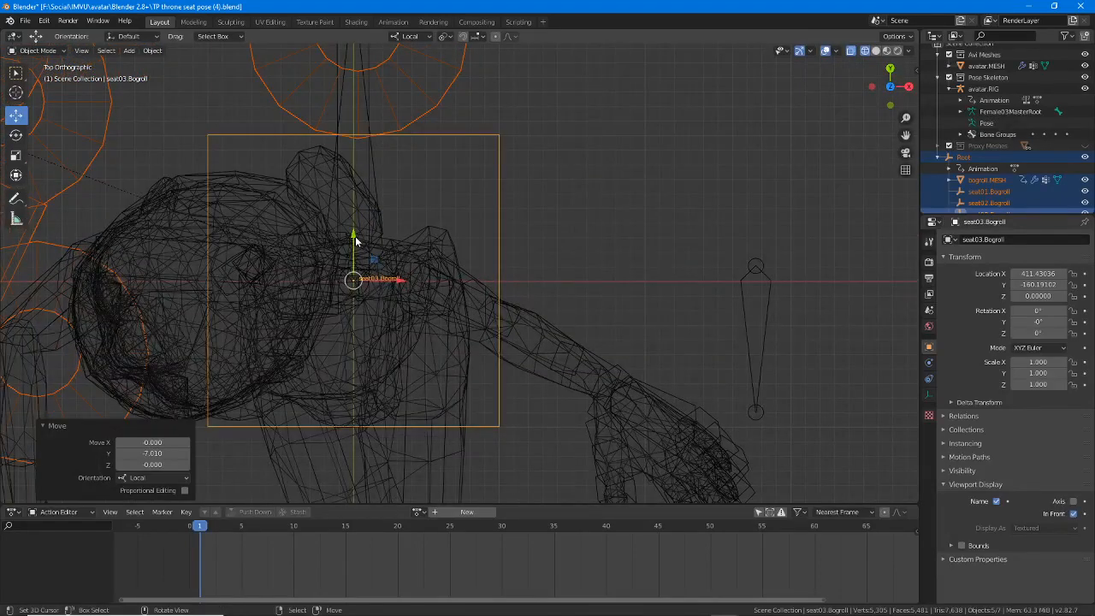
key(g)
key(y)
click(379, 272)
key(g)
key(x)
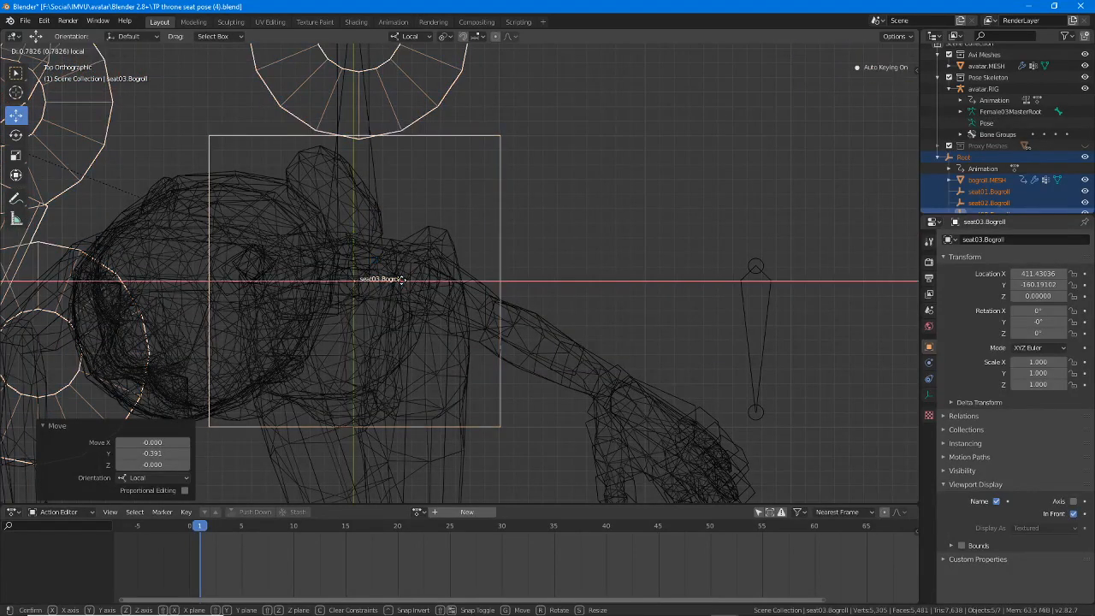
click(404, 284)
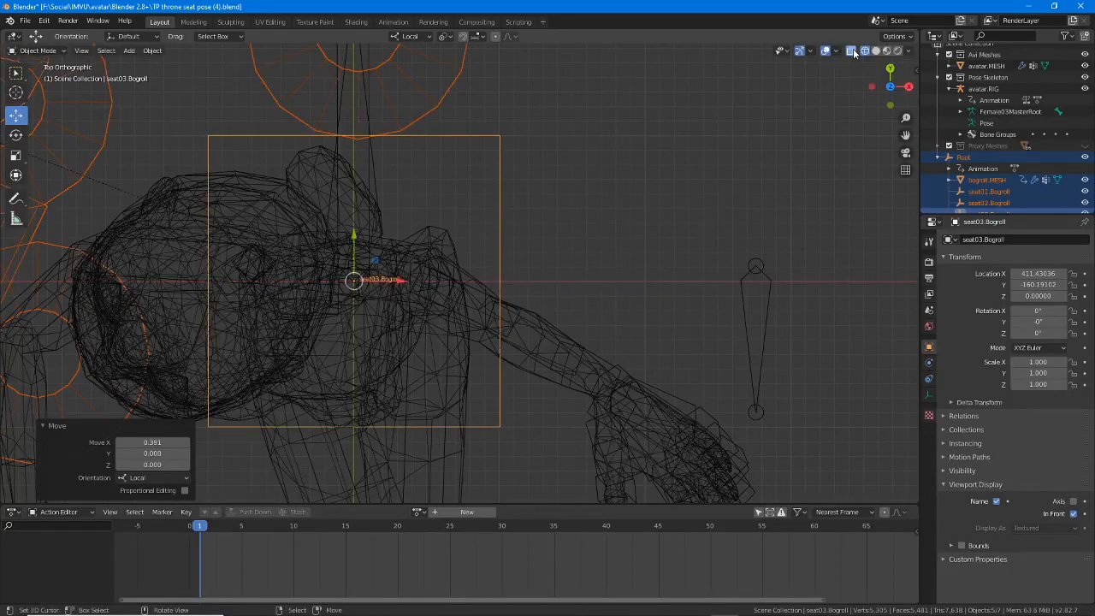
- Turn off X-ray, restore material preview shading, and put the avatar rig back into Pose Mode
click(852, 51)
click(875, 52)
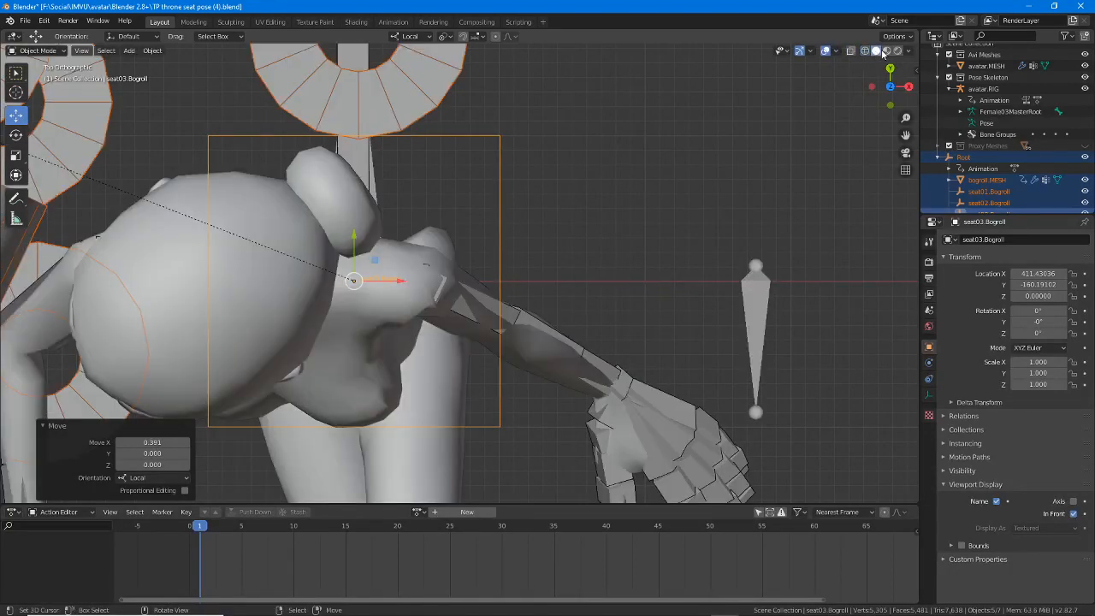
click(885, 52)
middle_drag(487, 316, 393, 293)
right_click(498, 283)
key(ctrl+Tab)
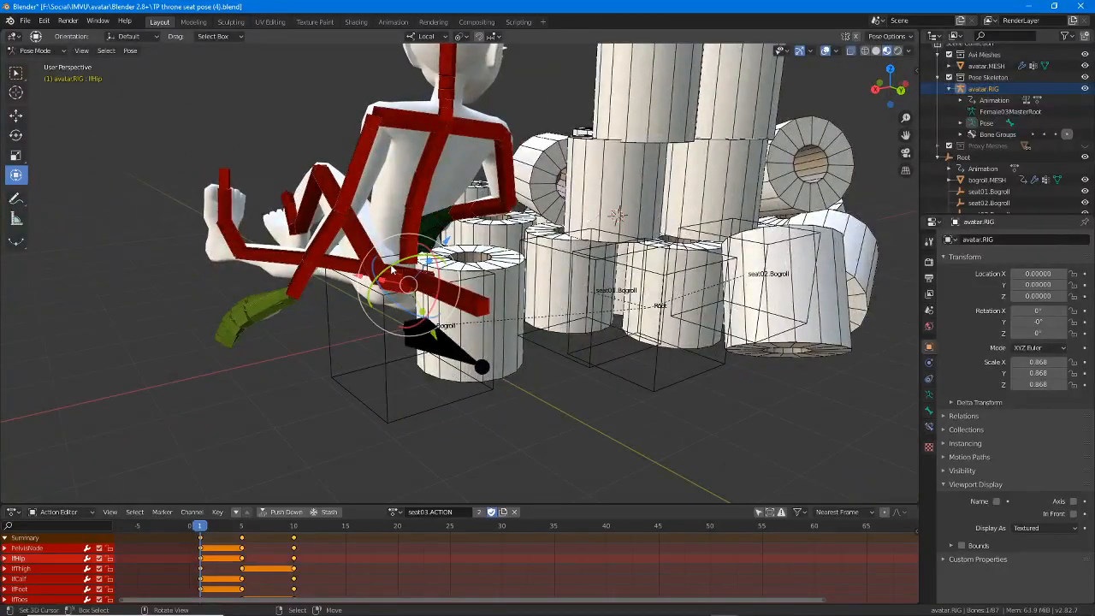
- Rotate the lfHip bone at frame 1 by 22° around local Y and about 2° around local X
drag(392, 270, 390, 275)
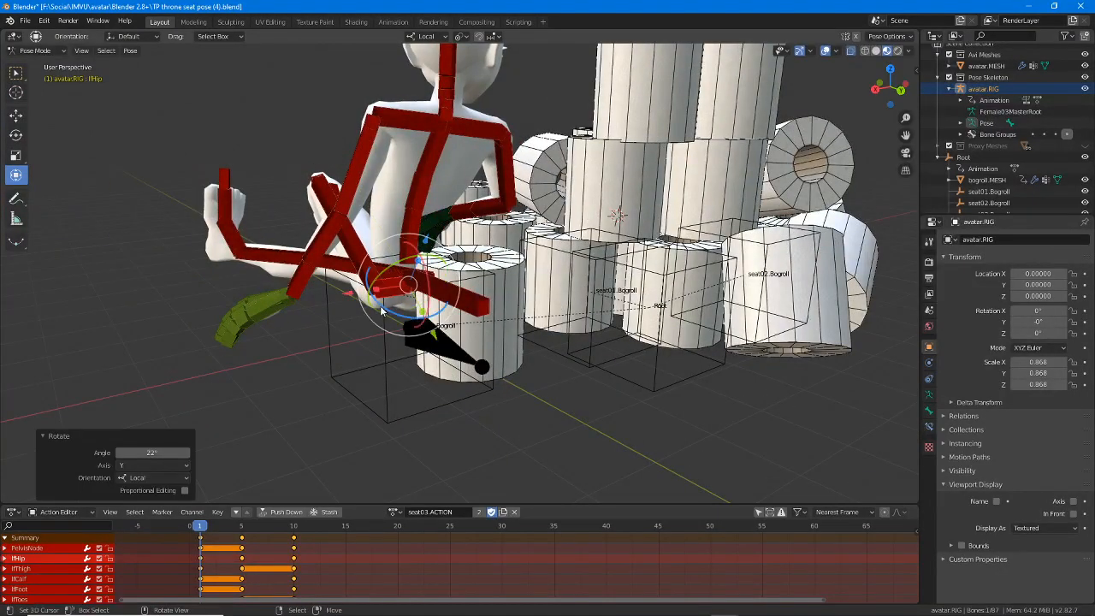
key(r)
drag(382, 330, 381, 329)
middle_drag(381, 329, 702, 333)
middle_drag(570, 358, 453, 304)
scroll(434, 340, up, 2)
drag(454, 304, 441, 337)
- Rotate the lfHip bone around its local Z axis by about 1.8° and then by -4.5°
middle_drag(441, 338, 397, 329)
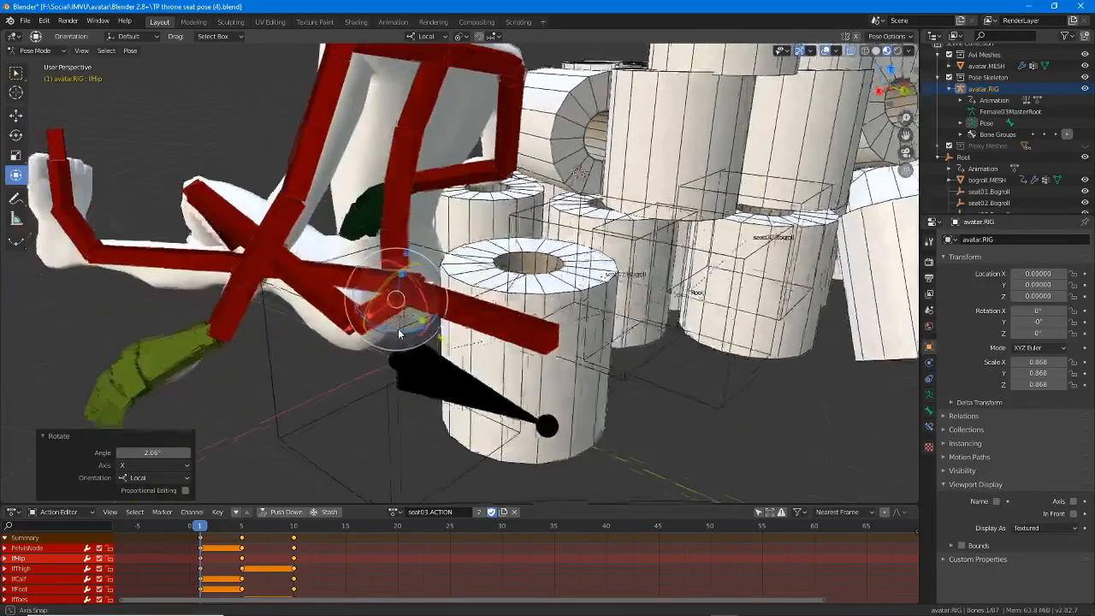
drag(398, 329, 396, 331)
middle_drag(396, 331, 523, 294)
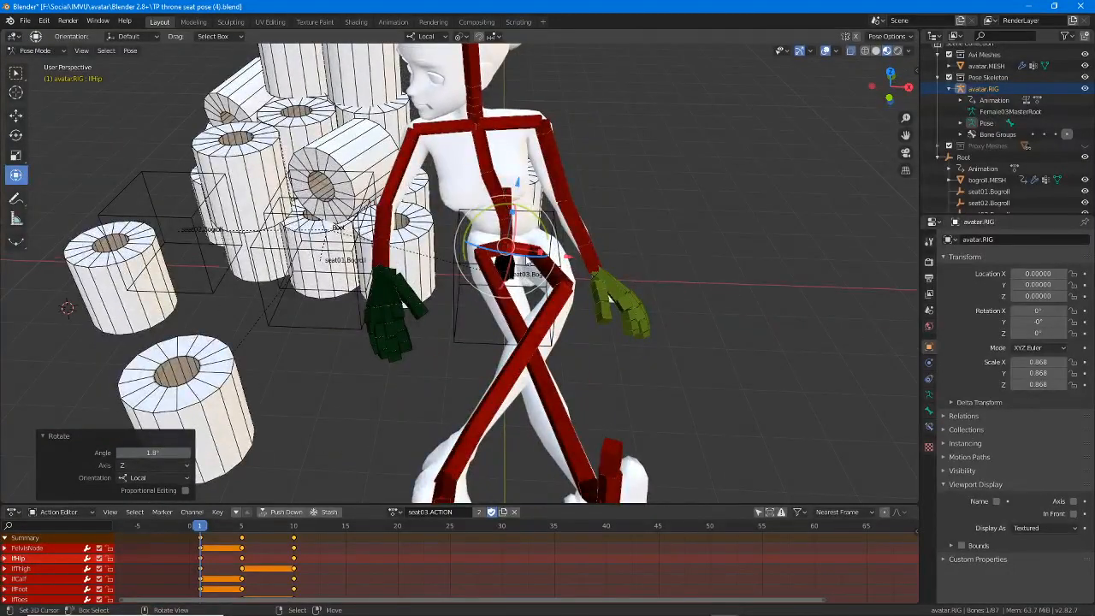
mouse_move(529, 256)
mouse_down()
mouse_move(540, 252)
mouse_move(531, 255)
mouse_up()
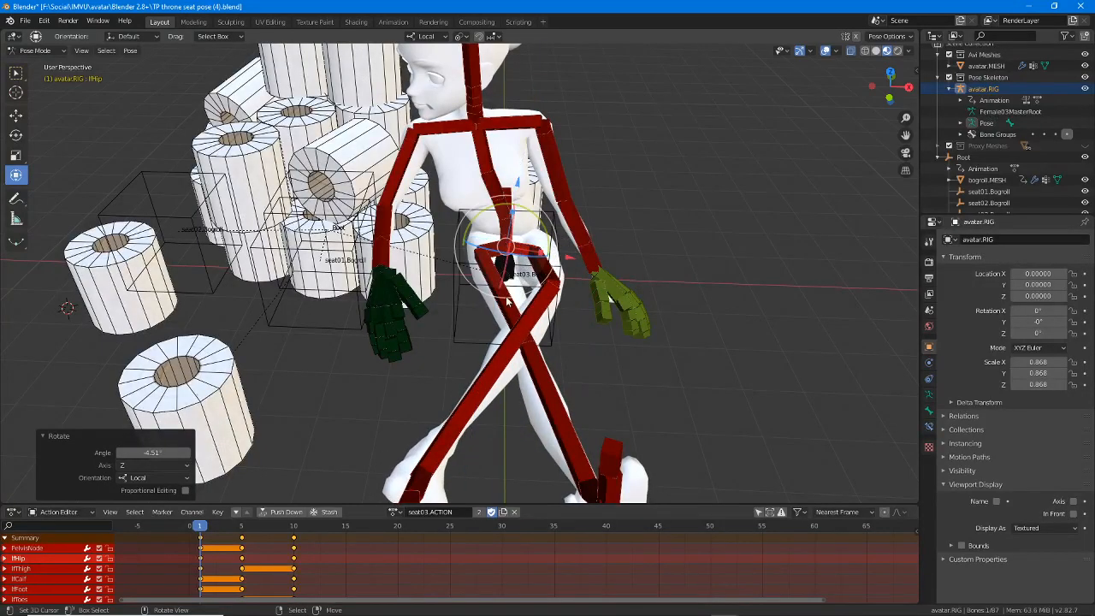
- Select the rtHip bone and rotate it about -7.8° around its local Z axis at frame 1
middle_drag(508, 296, 294, 283)
scroll(294, 283, up, 6)
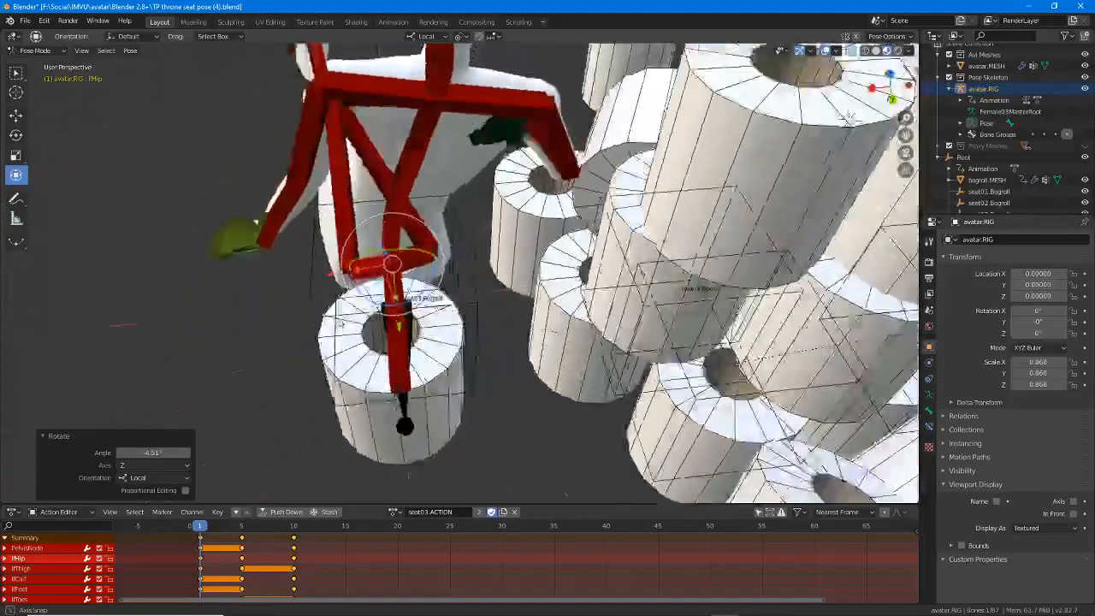
click(434, 265)
drag(428, 285, 427, 288)
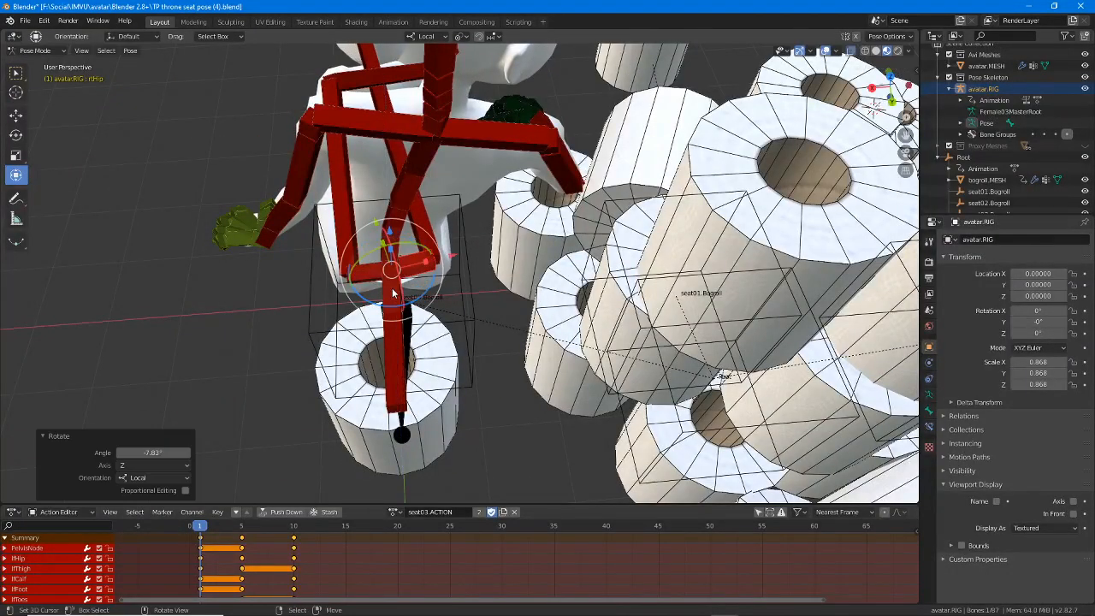
middle_drag(428, 288, 474, 283)
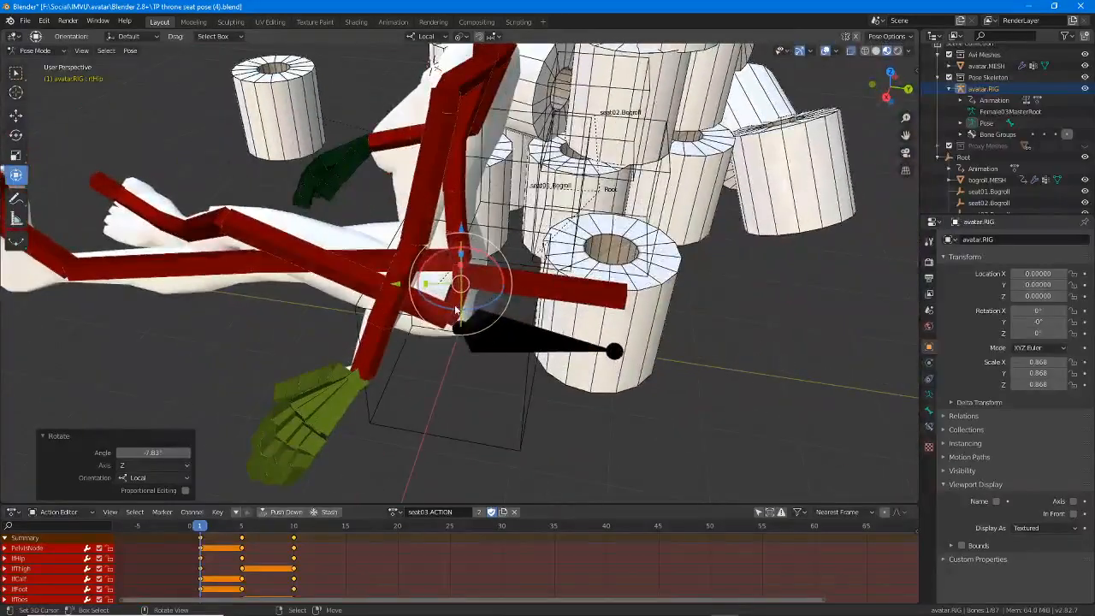
- Select the lfThigh bone and rotate it about -1.7° around its local Z axis at frame 1
click(434, 306)
middle_drag(414, 325, 426, 346)
drag(434, 366, 432, 364)
middle_drag(432, 363, 419, 313)
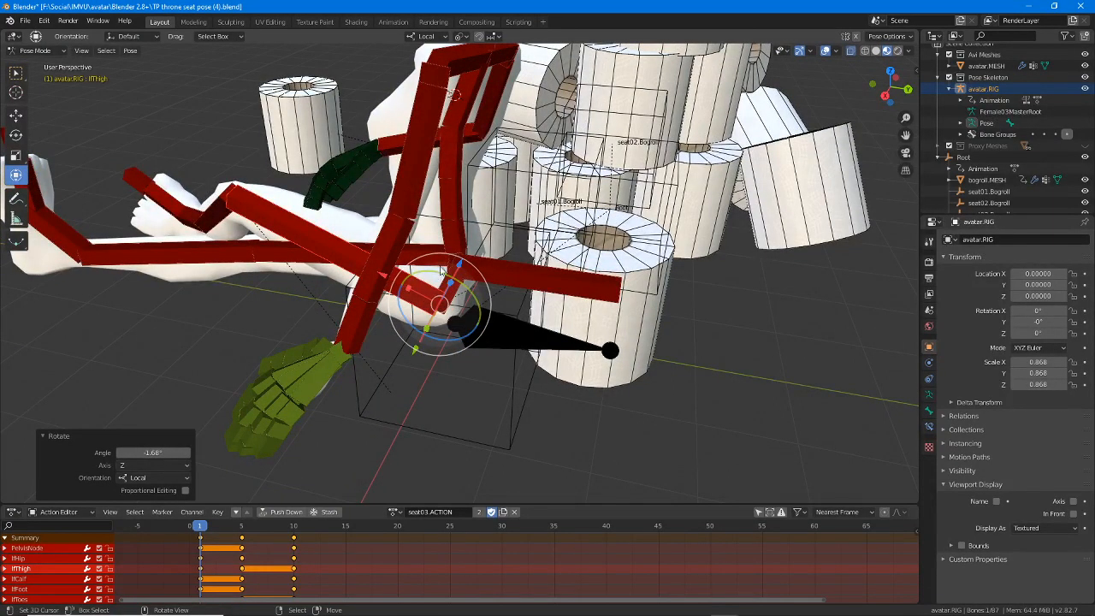
- Select the PelvisNode bone and adjust its rotation around the local X axis at frame 1
right_click(517, 276)
middle_drag(508, 275, 366, 270)
middle_drag(806, 156, 496, 231)
key(r)
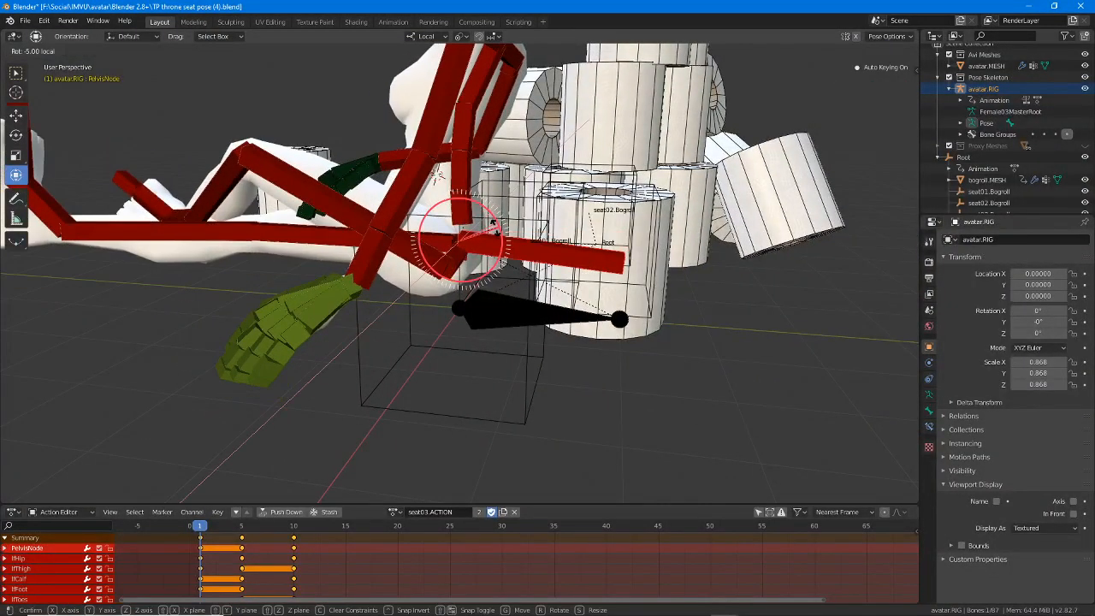
click(496, 225)
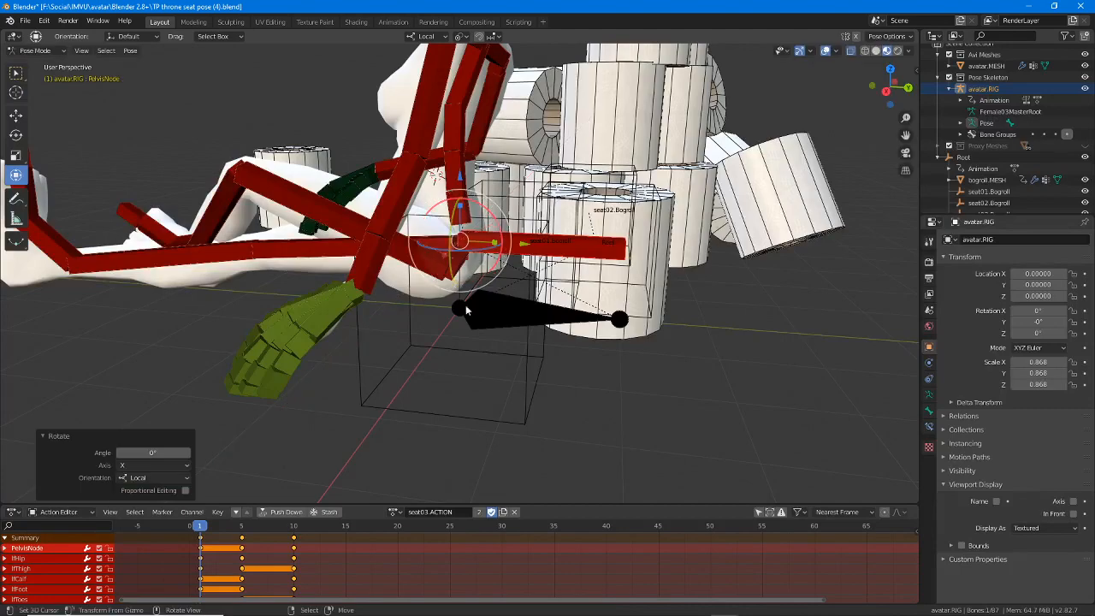
- Copy the pose of all bones at frame 1 and paste it at frame 5 of the seat03 action
mouse_move(210, 533)
mouse_down()
mouse_move(241, 534)
mouse_move(202, 532)
mouse_up()
middle_drag(350, 279, 366, 318)
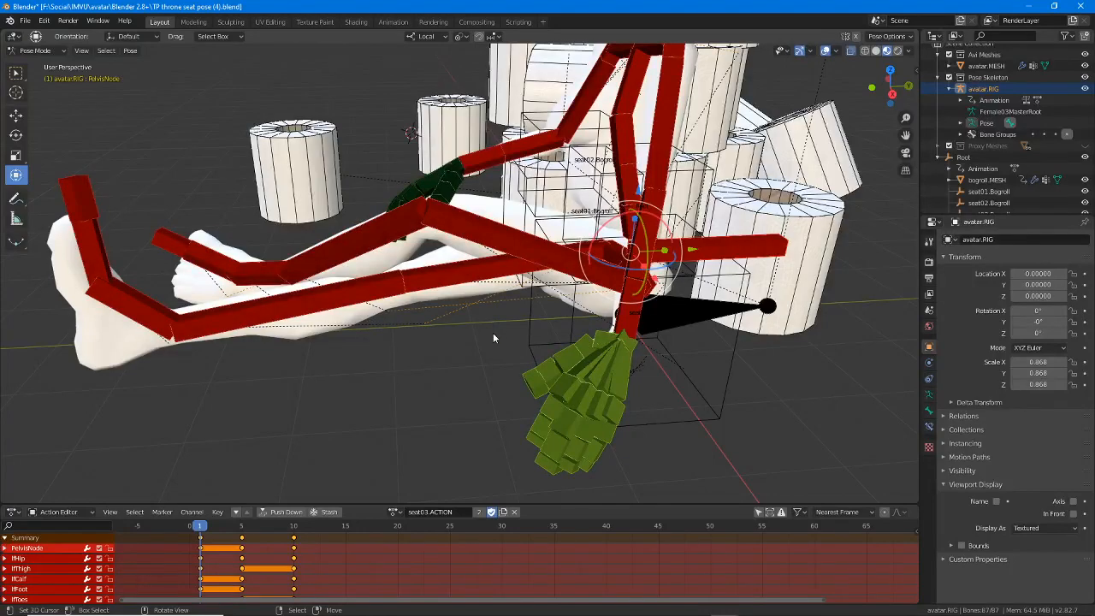
click(241, 548)
key(ctrl+v)
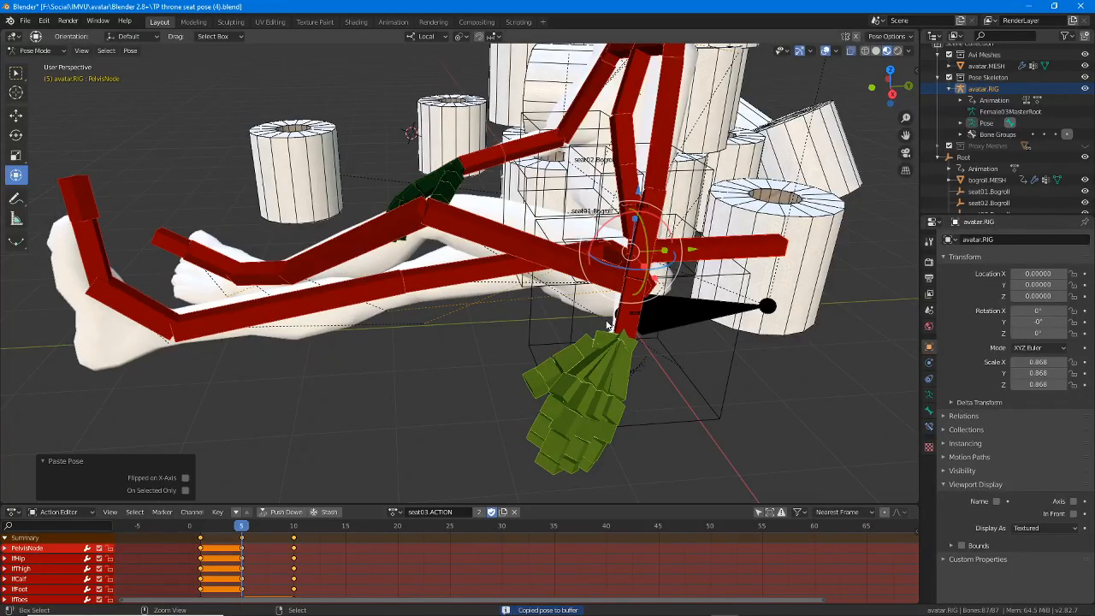
- Select the Neck01 bone and rotate it about 18.9° around its local X axis at frame 5
middle_drag(475, 323, 410, 218)
scroll(503, 261, up, 5)
right_click(550, 200)
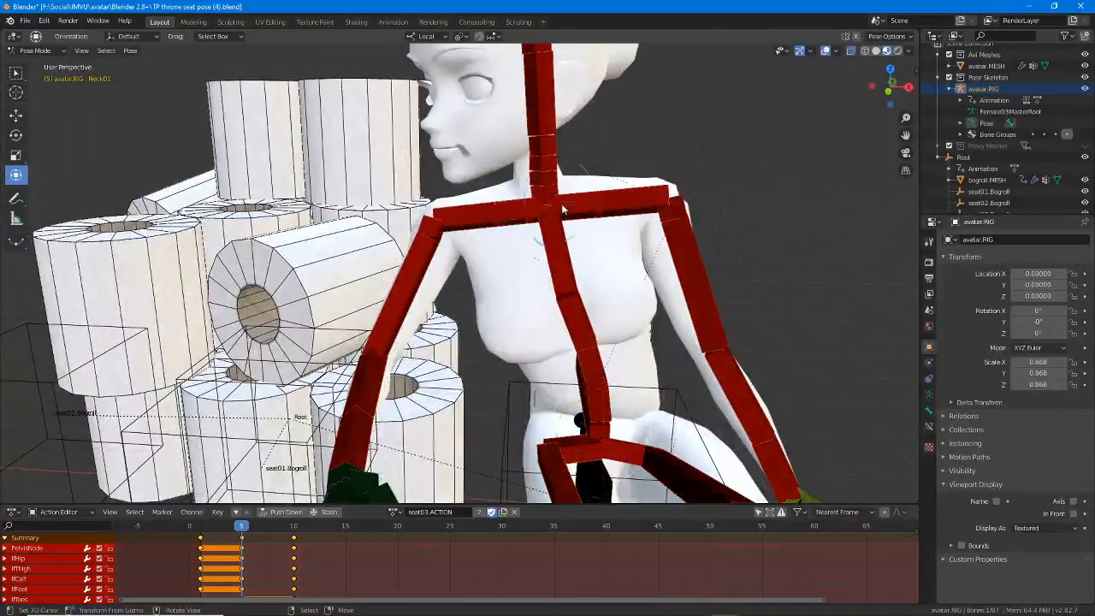
middle_drag(550, 212, 479, 252)
key(g)
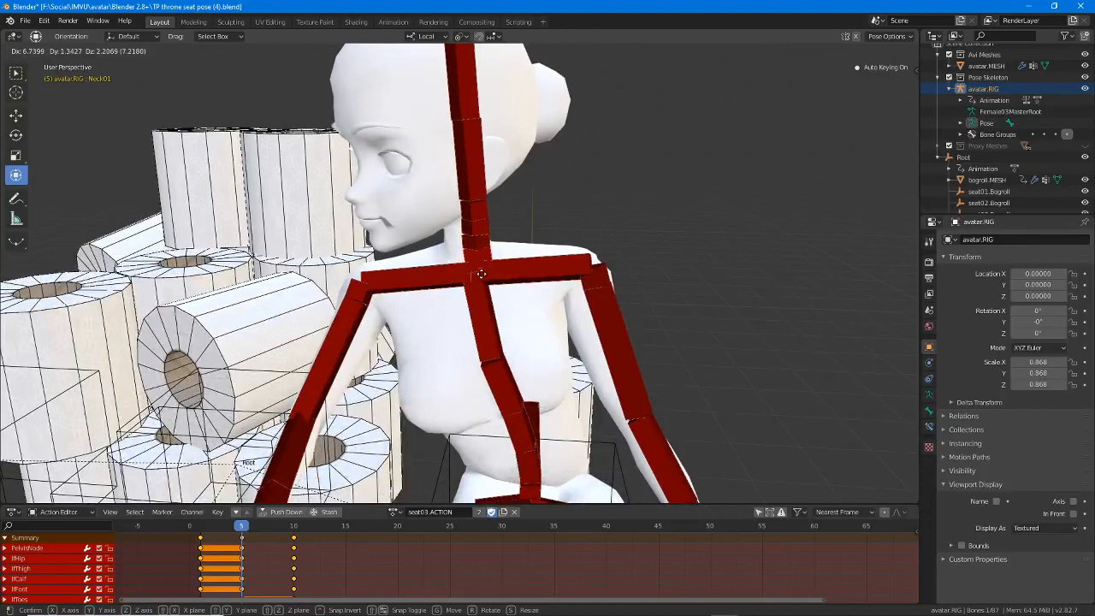
click(468, 259)
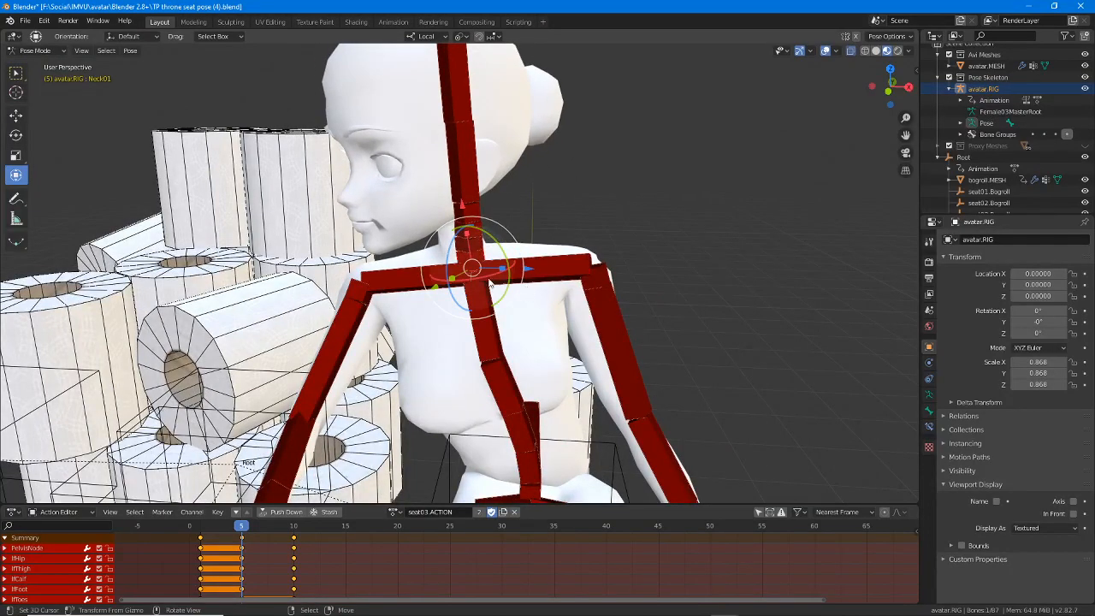
click(492, 270)
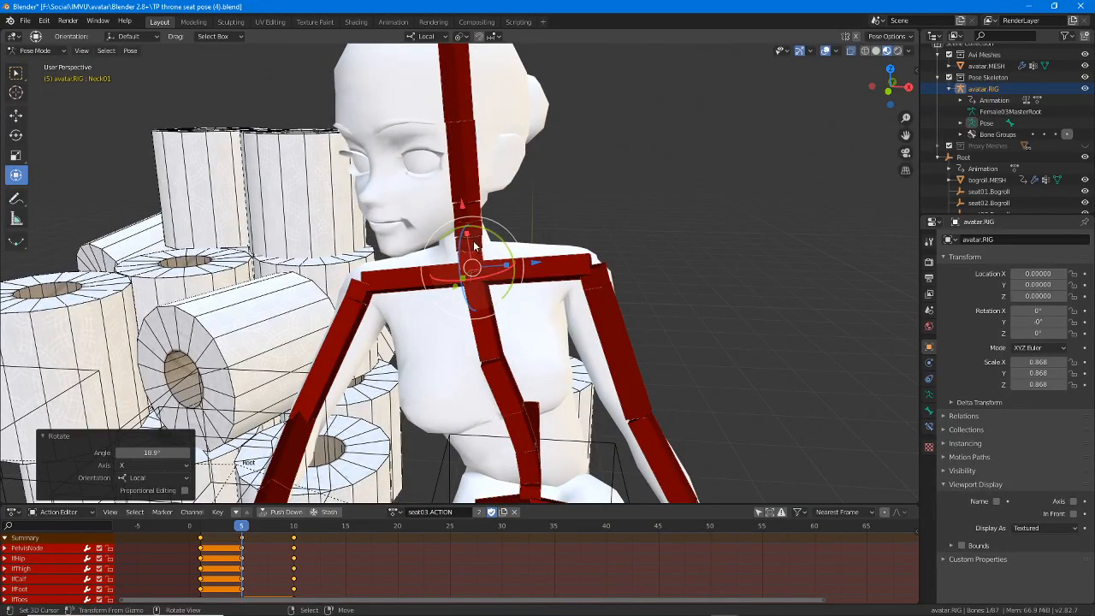
- Adjust the Neck01 bone's rotation, and rotate the Neck03 bone around its local X axis at frame 5
drag(490, 261, 499, 247)
click(467, 231)
middle_drag(467, 232, 466, 259)
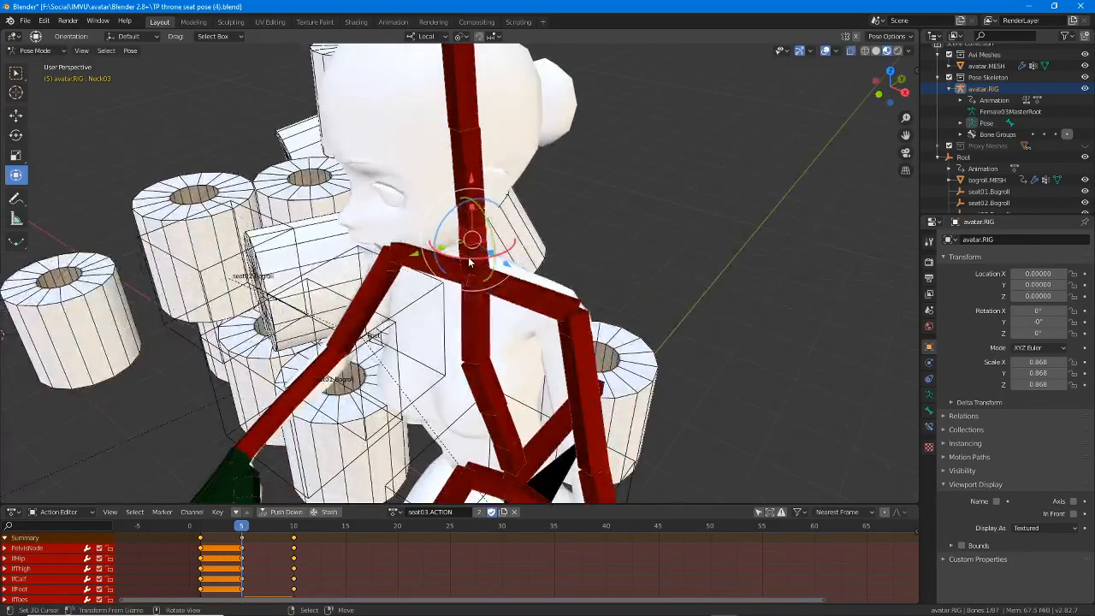
key(r)
key(x)
key(x)
click(469, 254)
- Rotate the Head bone about -16° around its local X axis at frame 5, and fine-tune its tilt
click(472, 204)
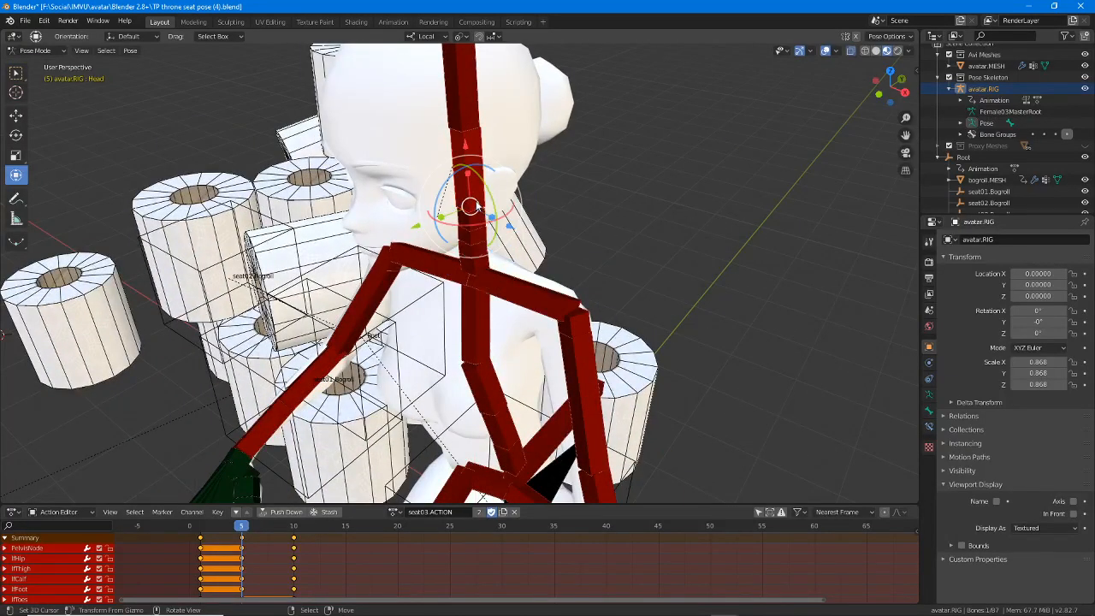
key(r)
key(x)
key(x)
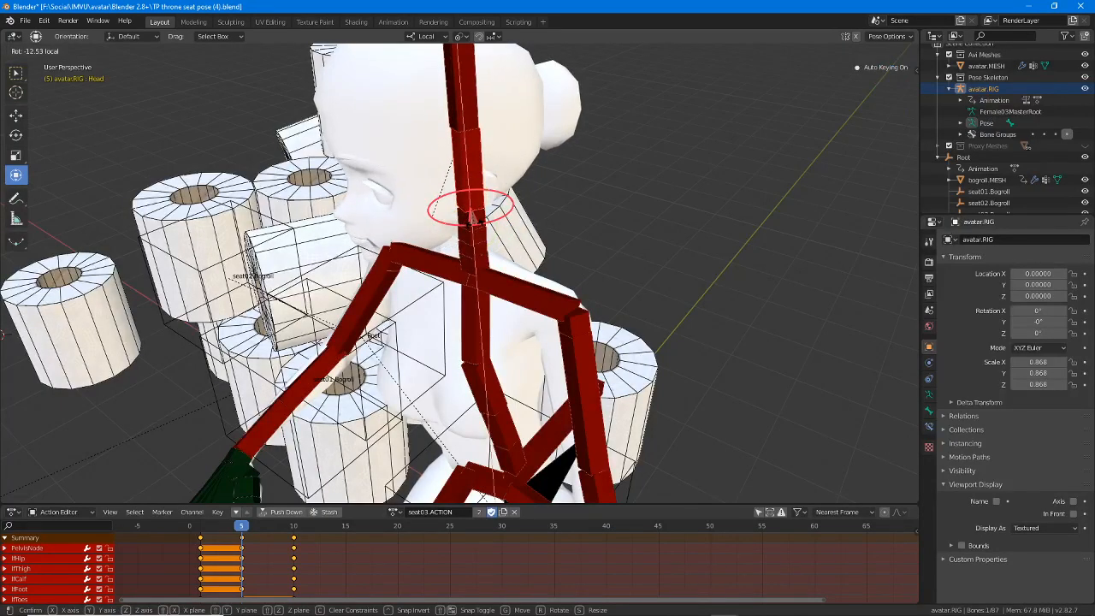
drag(474, 228, 474, 229)
middle_drag(462, 291, 477, 315)
scroll(535, 308, down, 3)
scroll(477, 315, up, 2)
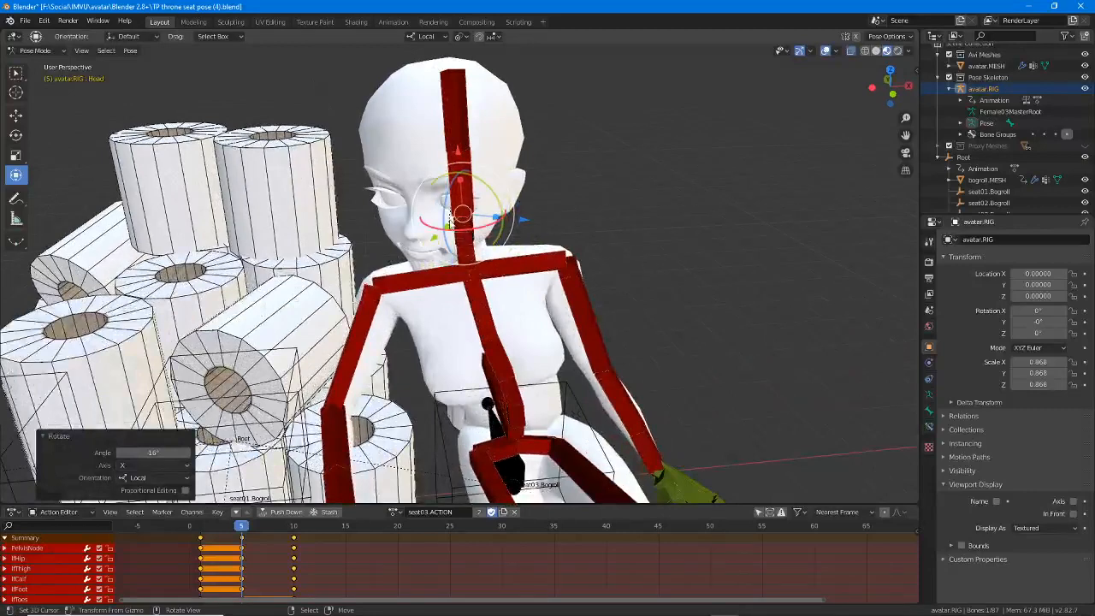
mouse_move(467, 235)
mouse_down()
mouse_move(462, 222)
mouse_move(456, 241)
mouse_up()
- Select the Neck01 bone and rotate it about -4.51° around its local X axis at frame 5
click(462, 259)
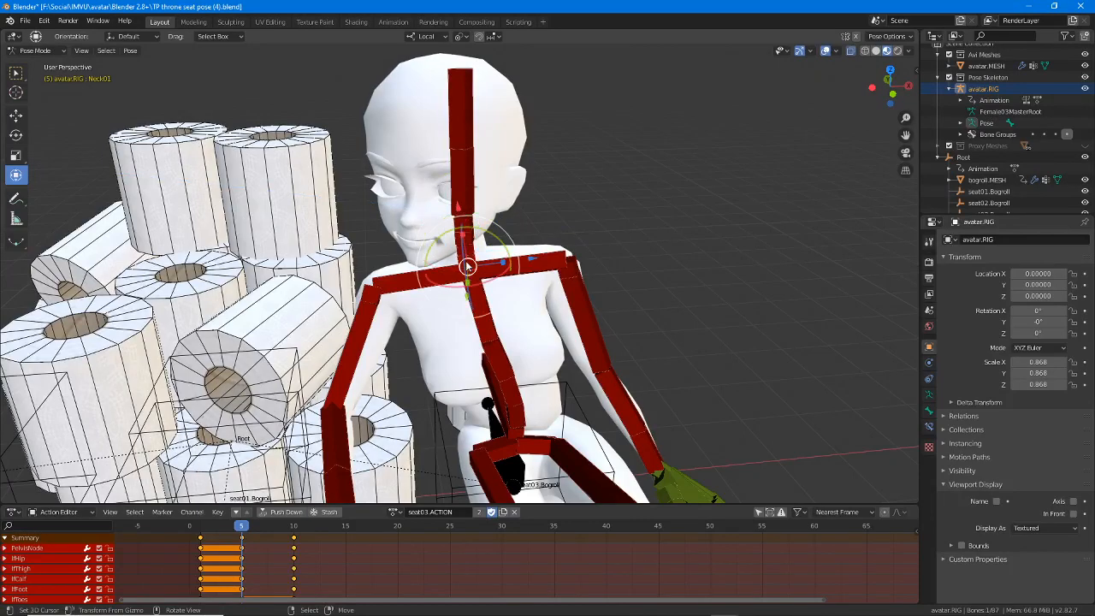
scroll(464, 264, up, 4)
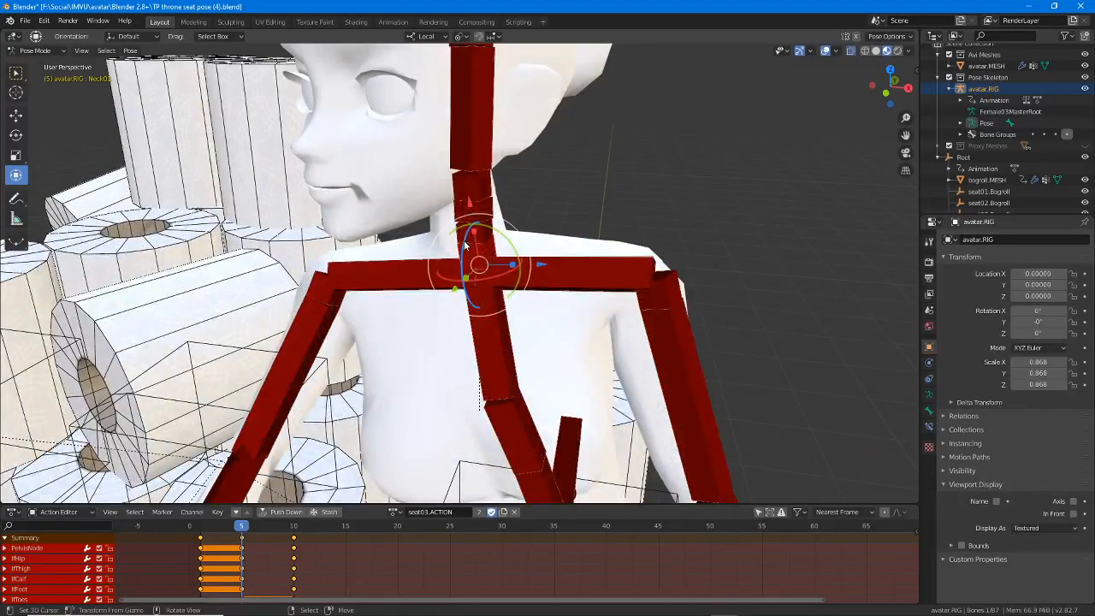
drag(466, 246, 473, 279)
scroll(473, 279, down, 3)
middle_drag(469, 299, 489, 321)
shift+middle_drag(411, 368, 508, 290)
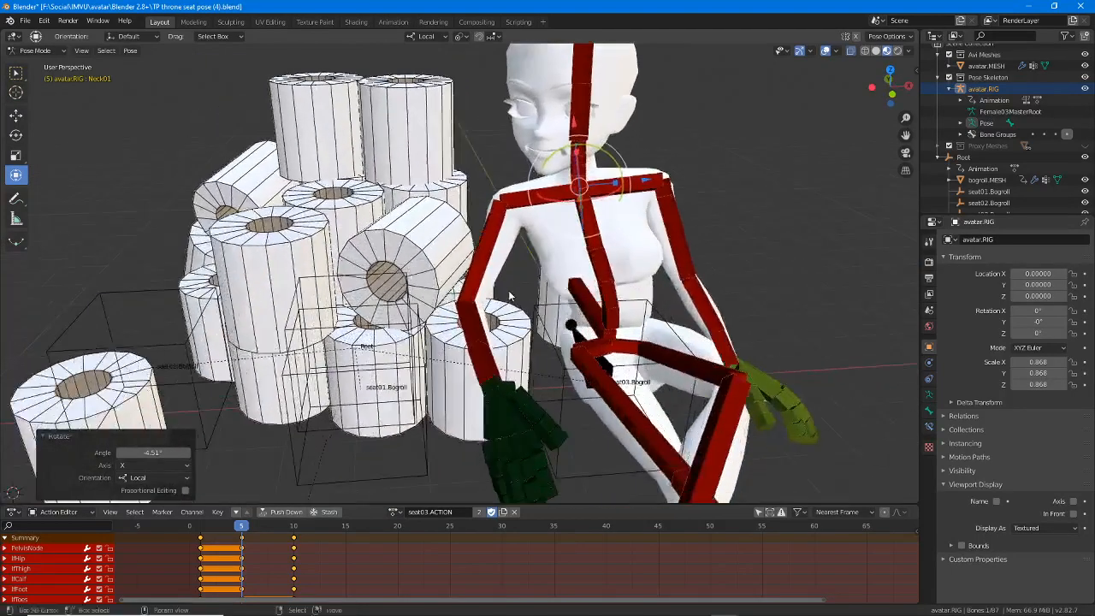
scroll(508, 290, down, 2)
- Copy the pose of all bones at frame 5 and paste it at frame 1 of the seat03 action
key(a)
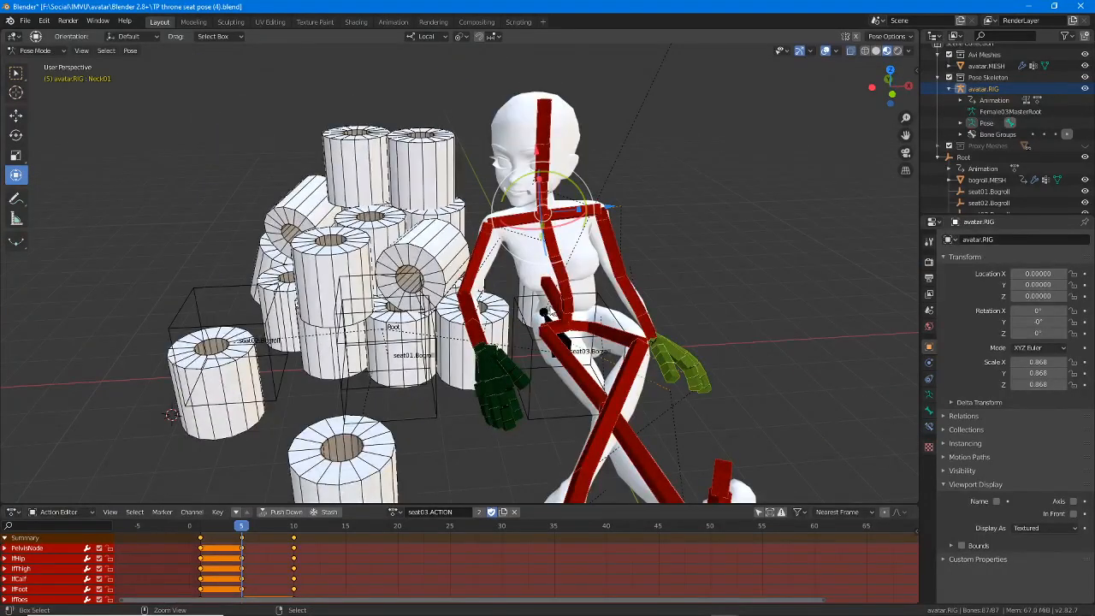
drag(242, 525, 200, 525)
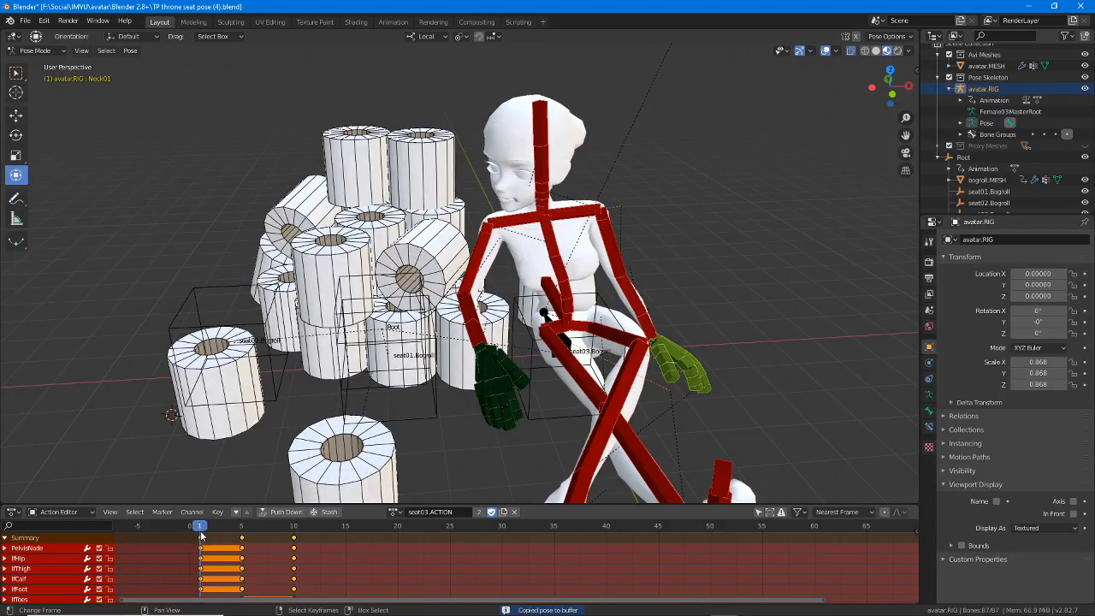
key(ctrl+v)
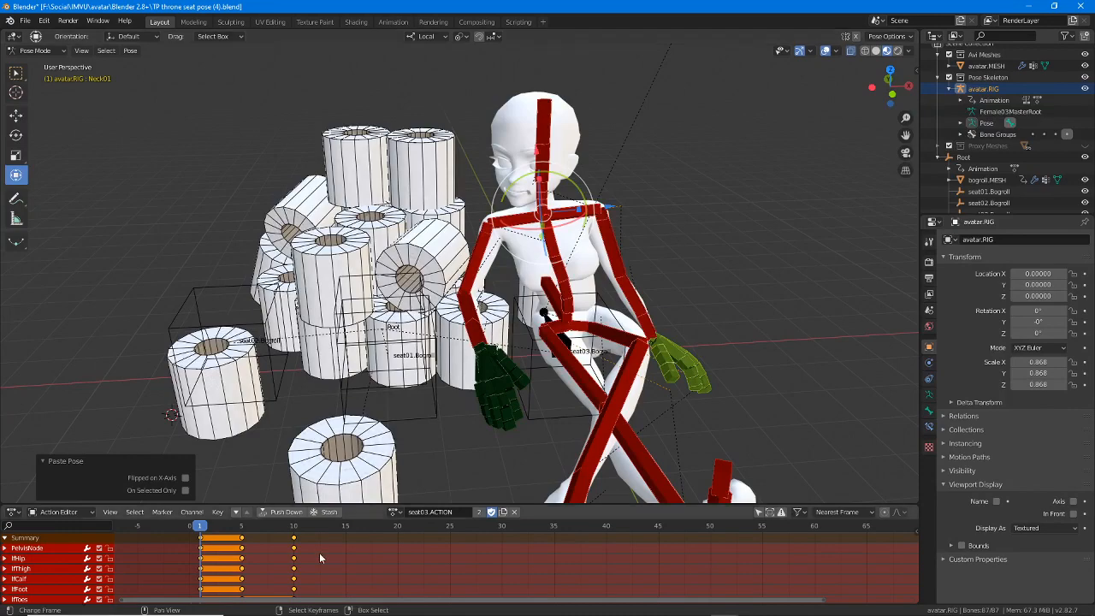
- Scrub the seat03 action to frame 10 to check the avatar's pose, and return to frame 1
click(203, 527)
drag(248, 530, 294, 529)
scroll(546, 142, down, 3)
scroll(548, 147, up, 3)
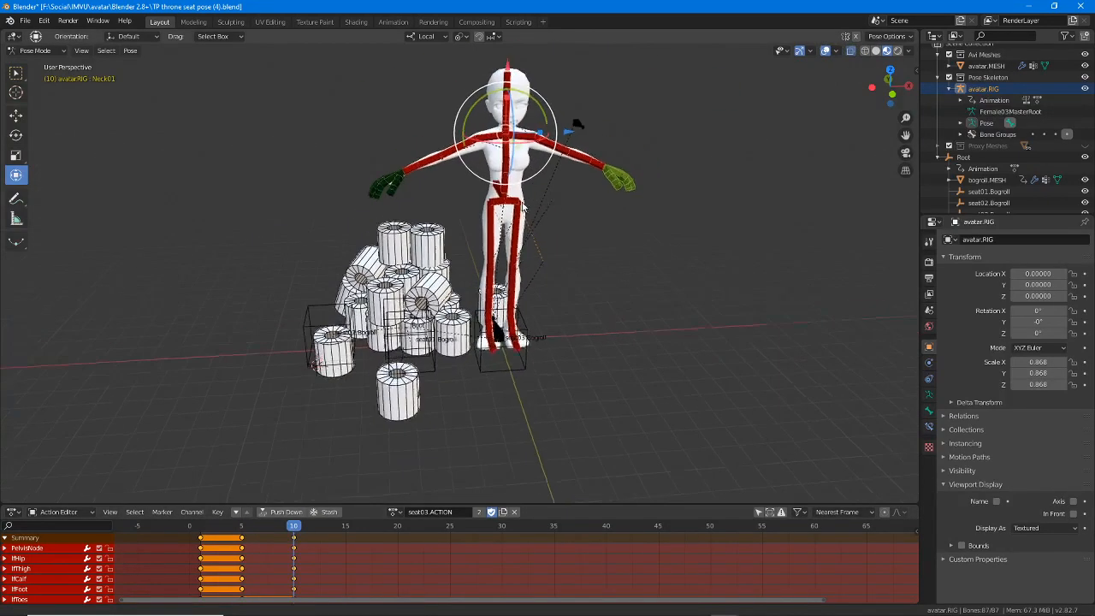
scroll(458, 282, down, 3)
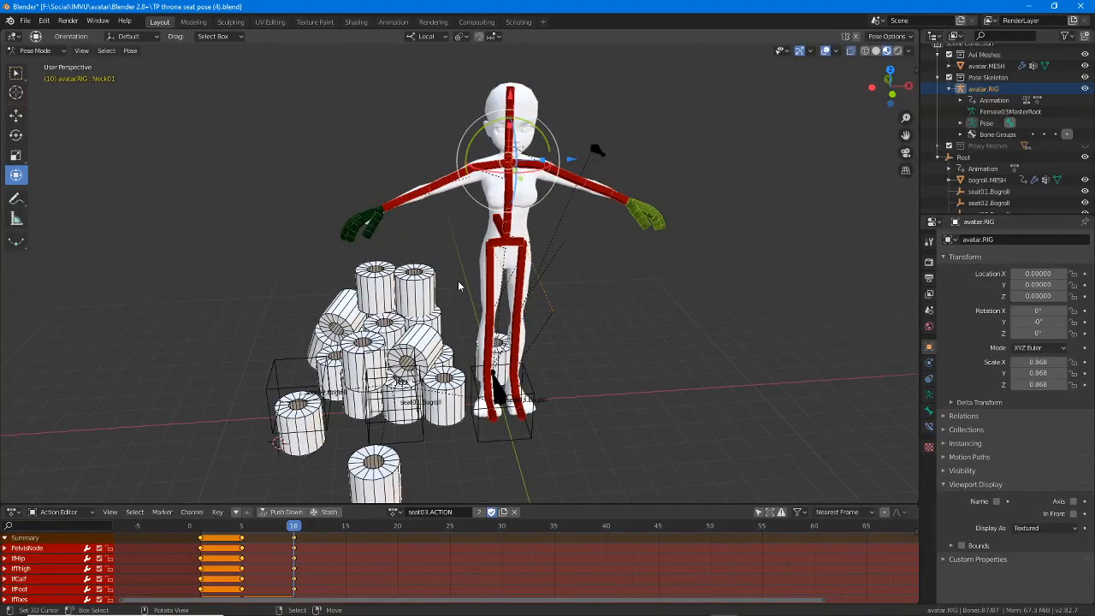
drag(295, 530, 198, 530)
shift+middle_drag(505, 370, 561, 284)
scroll(561, 284, up, 3)
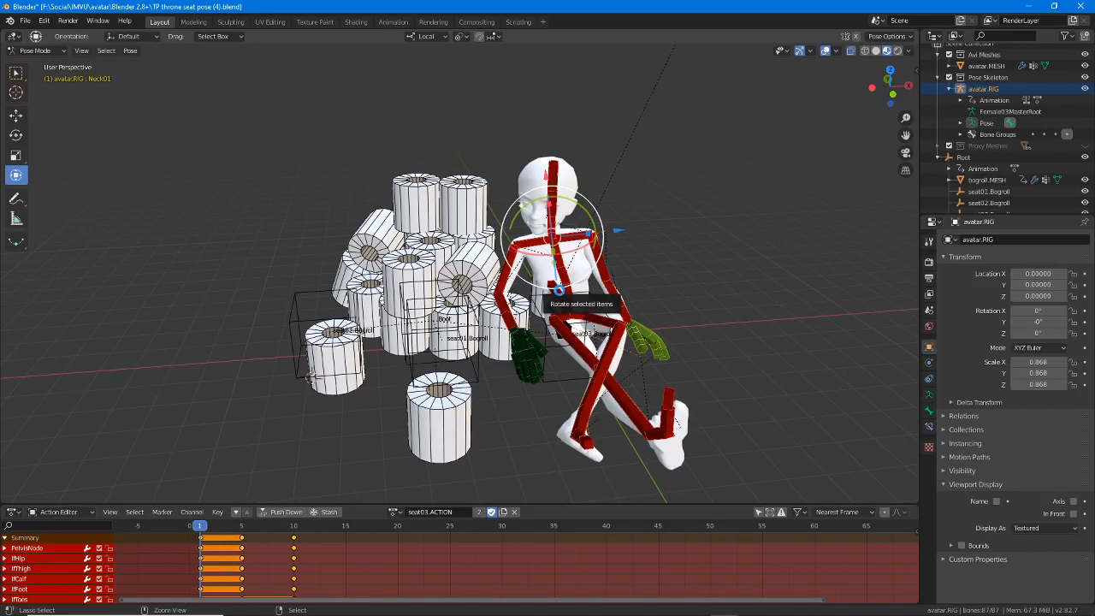
- Save the blend file and switch the avatar rig to Object Mode
key(ctrl+s)
key(ctrl+Tab)
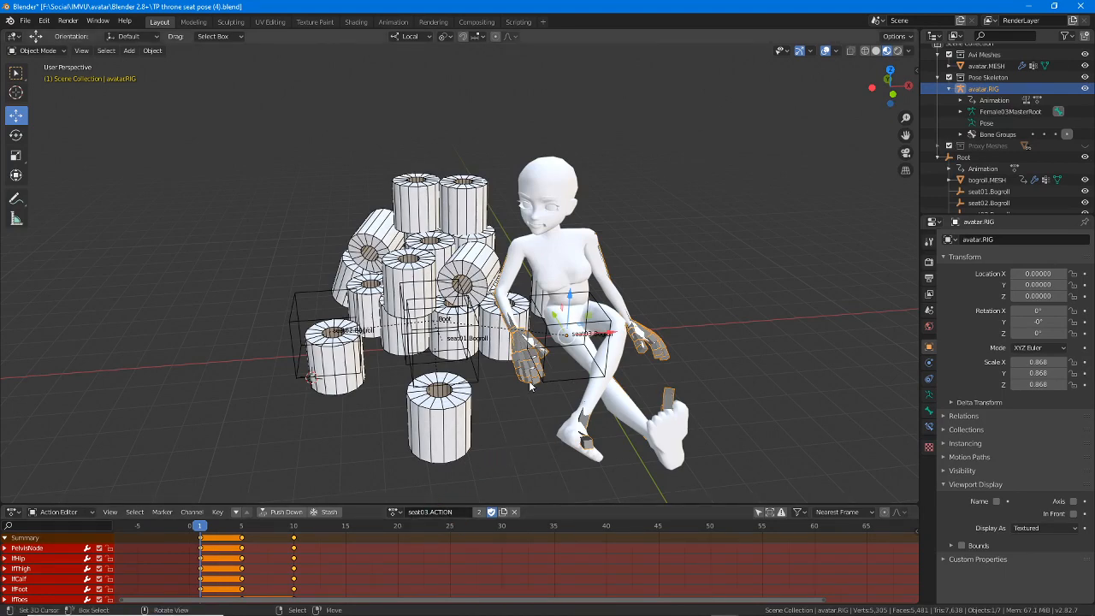
- Start an FBX export of the avatar rig and name the file TP throne seat pose (4b).fbx
click(26, 21)
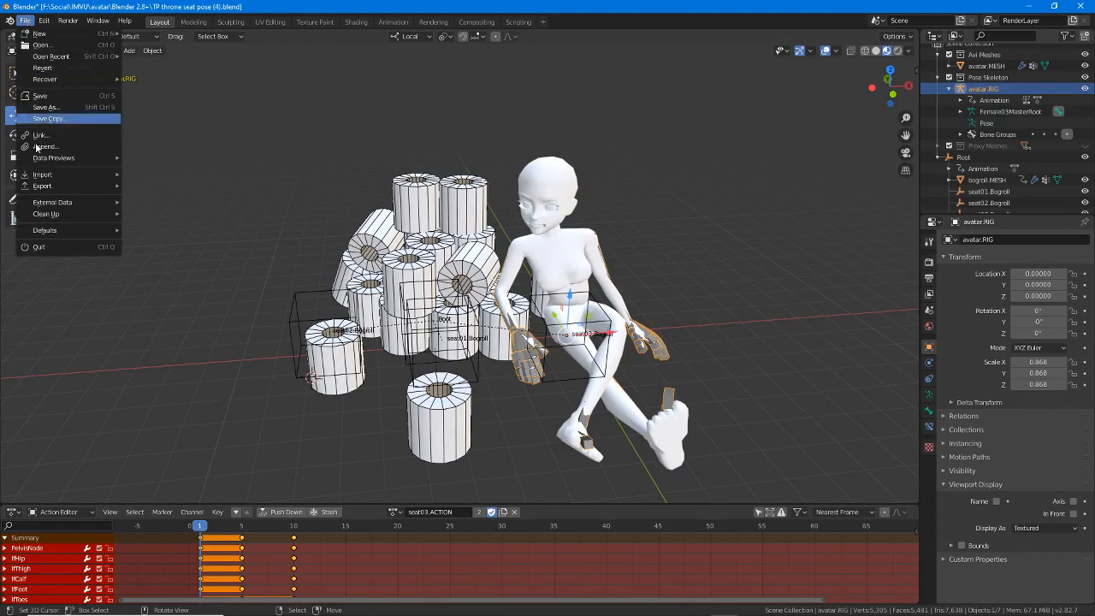
mouse_move(60, 184)
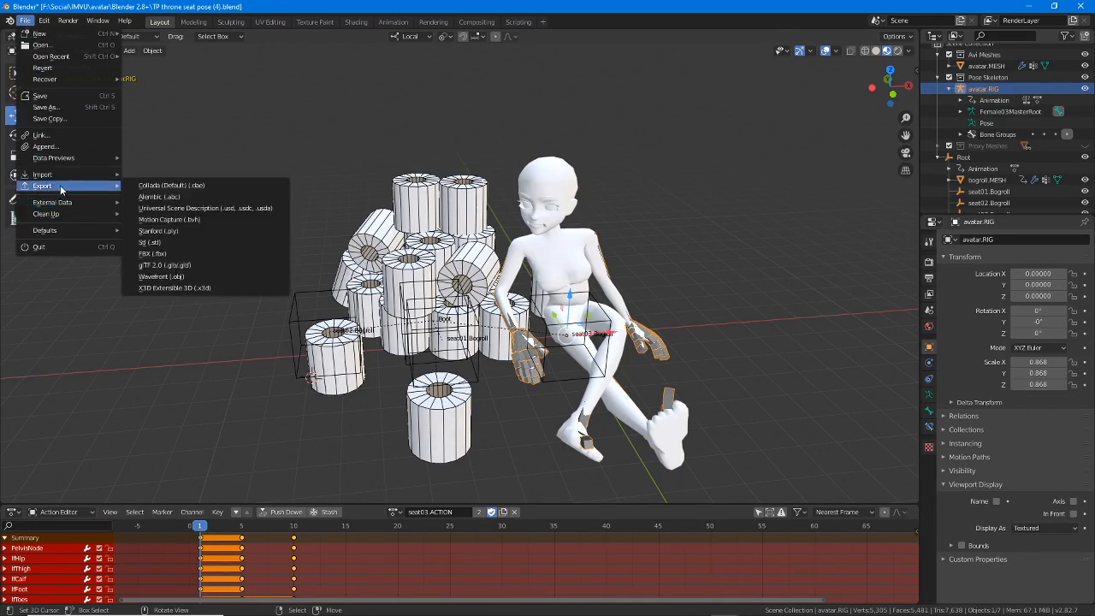
click(145, 248)
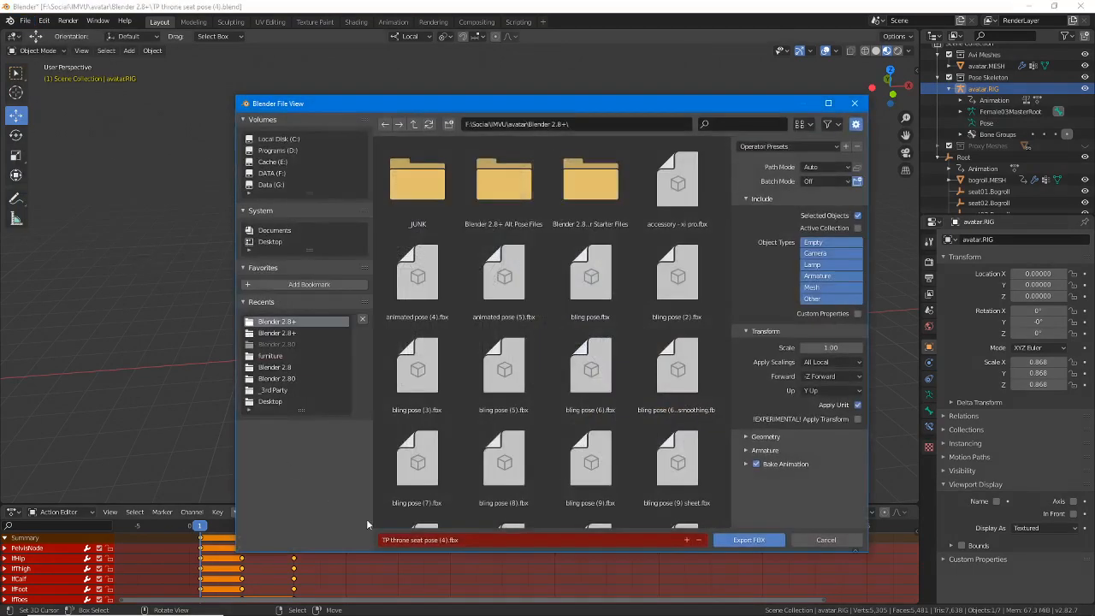
click(441, 542)
click(441, 539)
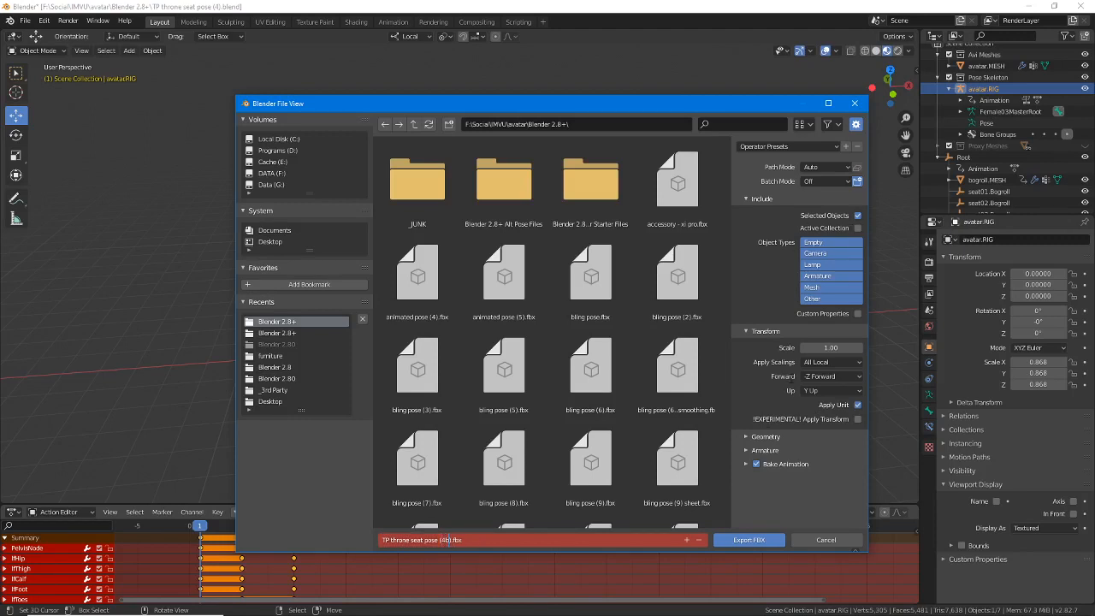
key(Return)
- Review the Bake Animation and Geometry export options, and export the FBX file
click(746, 463)
scroll(768, 481, down, 2)
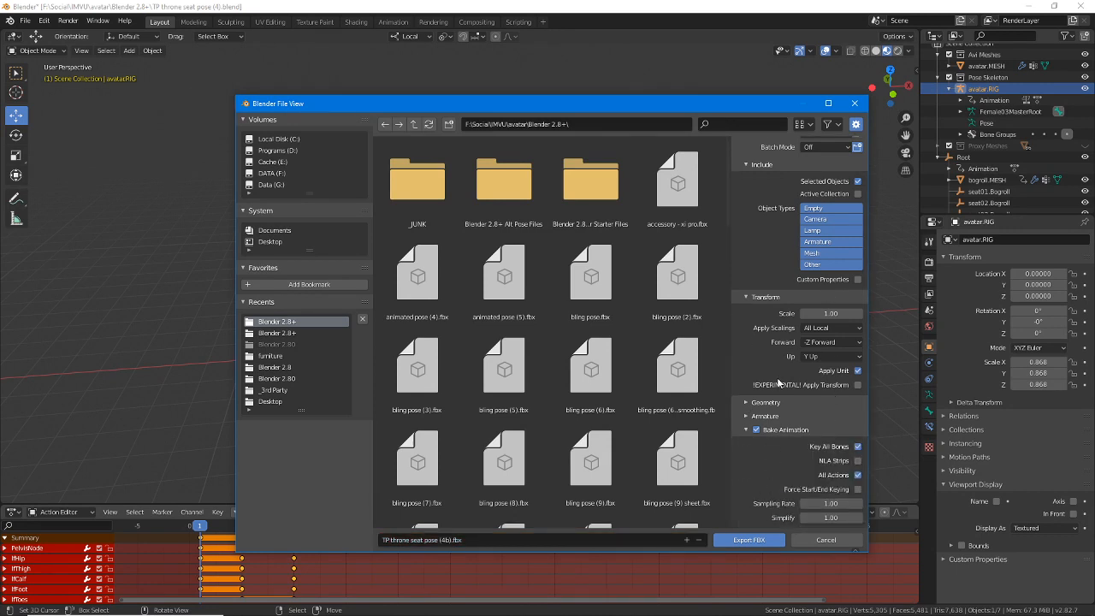
click(747, 403)
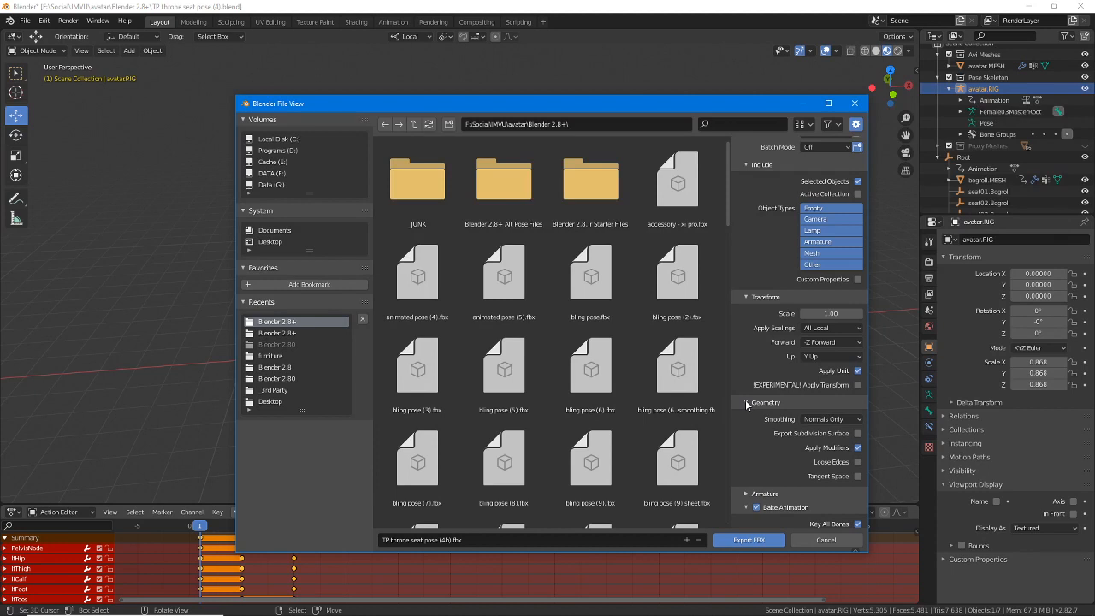
scroll(742, 404, down, 3)
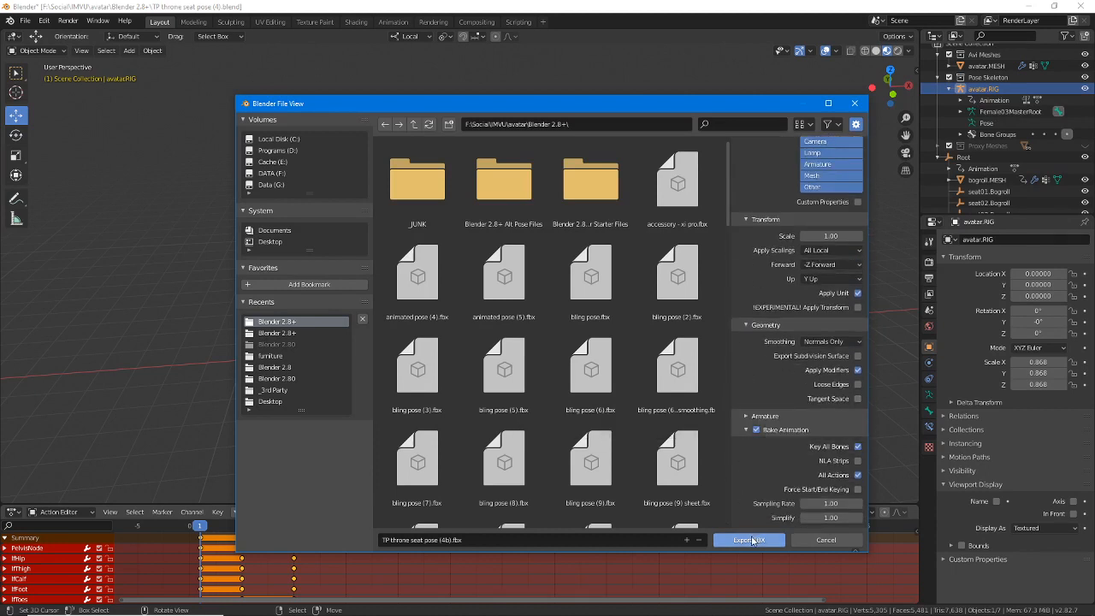
click(756, 539)
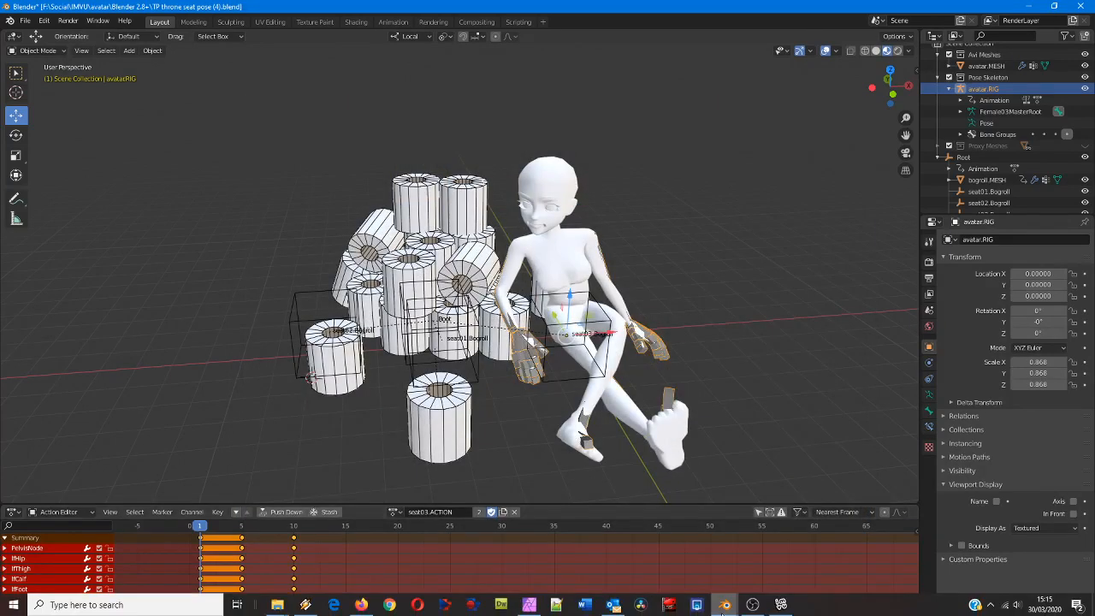
- Switch to the IMVU editor, turn the preview to view the seated avatar, and move the editor window up
click(781, 608)
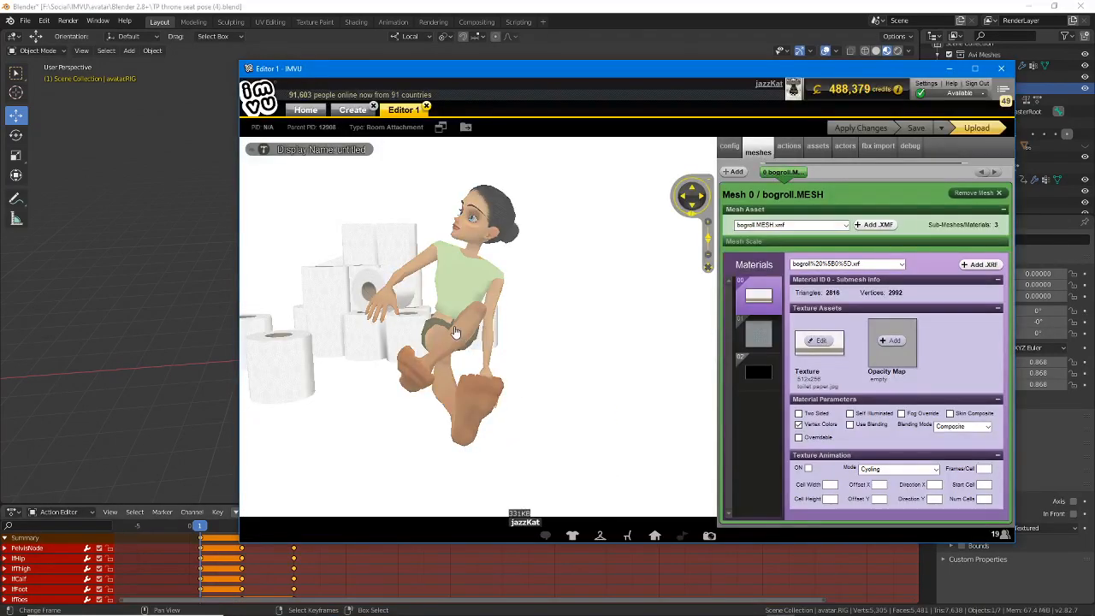
drag(456, 333, 489, 335)
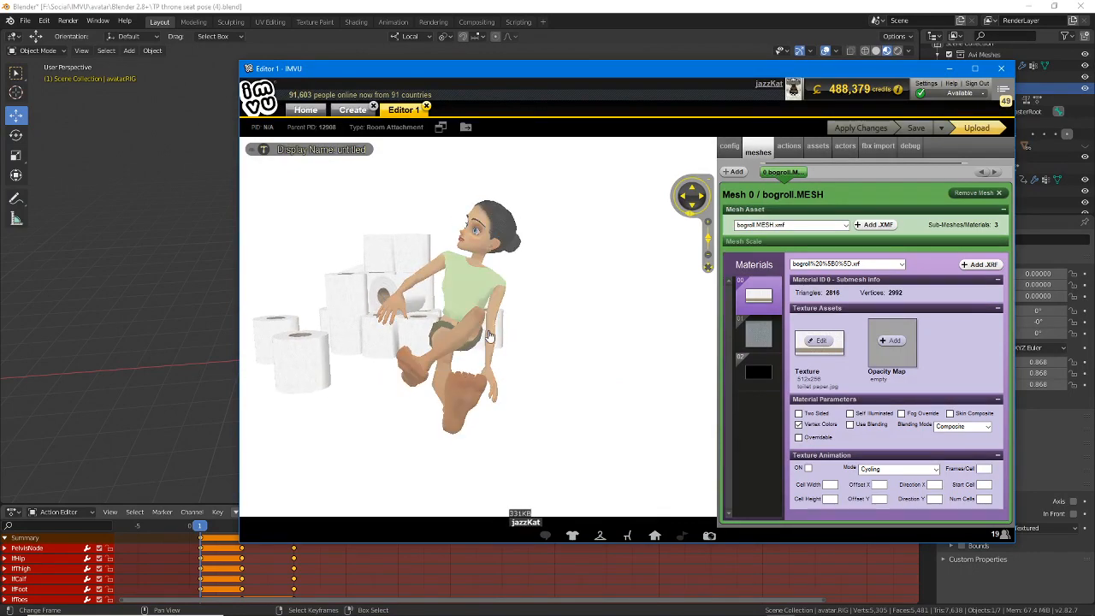
drag(456, 72, 423, 24)
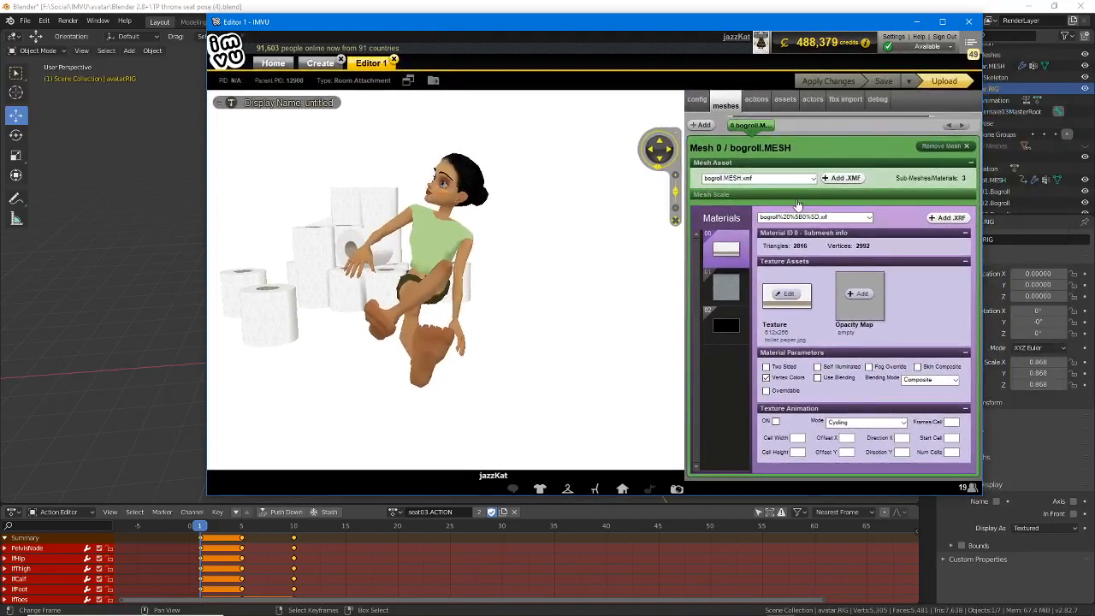
- Load TP throne seat pose (4b).fbx from the avatar\Blender 2.8+ folder into the FBX import and accept the import status
click(845, 100)
click(720, 130)
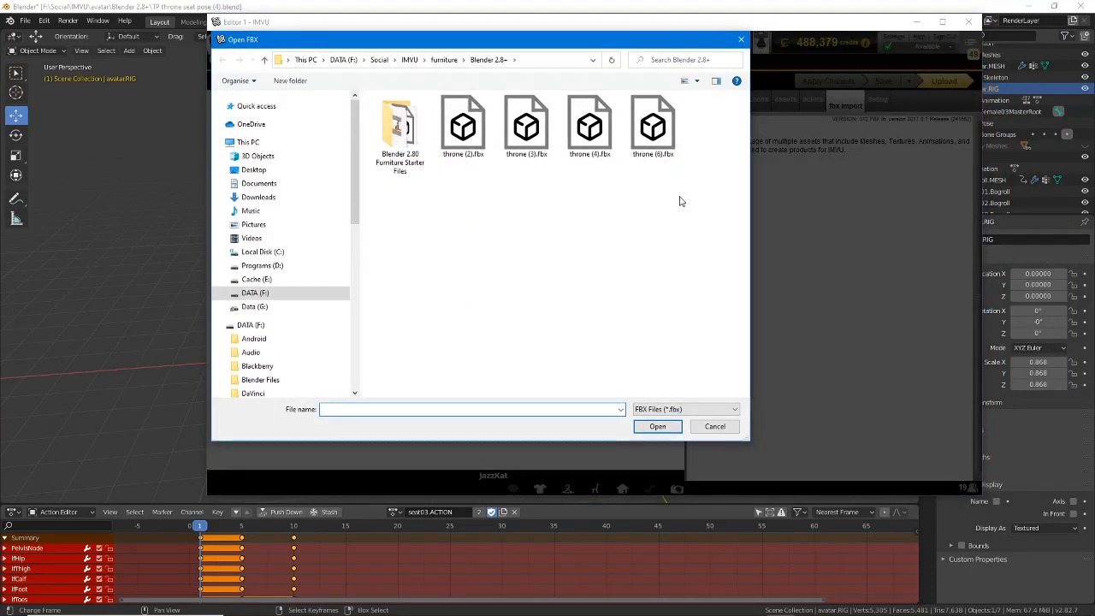
click(406, 62)
double_click(463, 218)
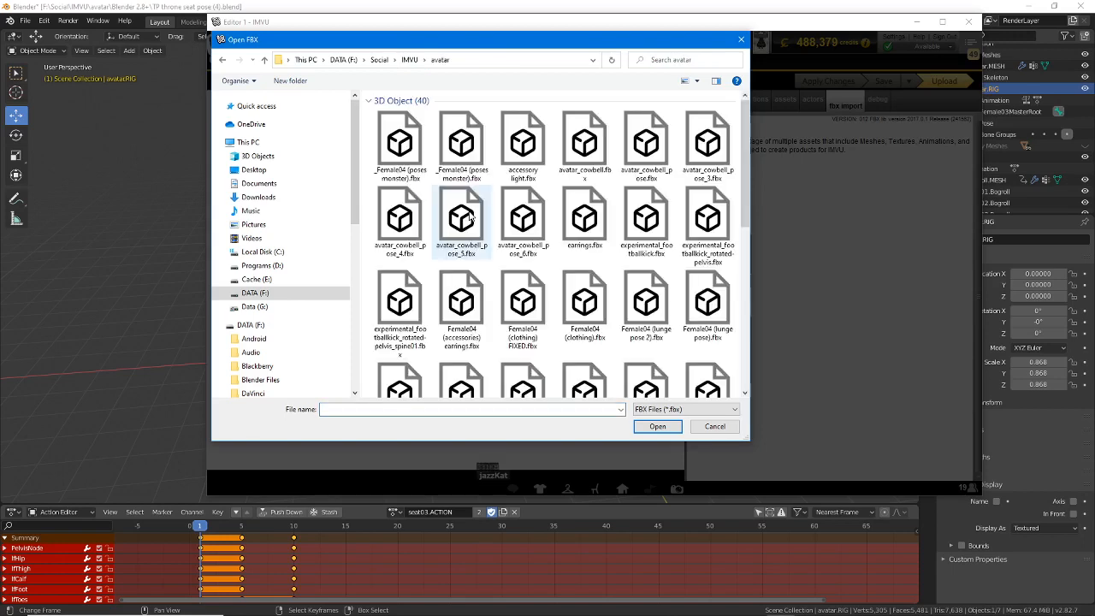
scroll(527, 271, down, 5)
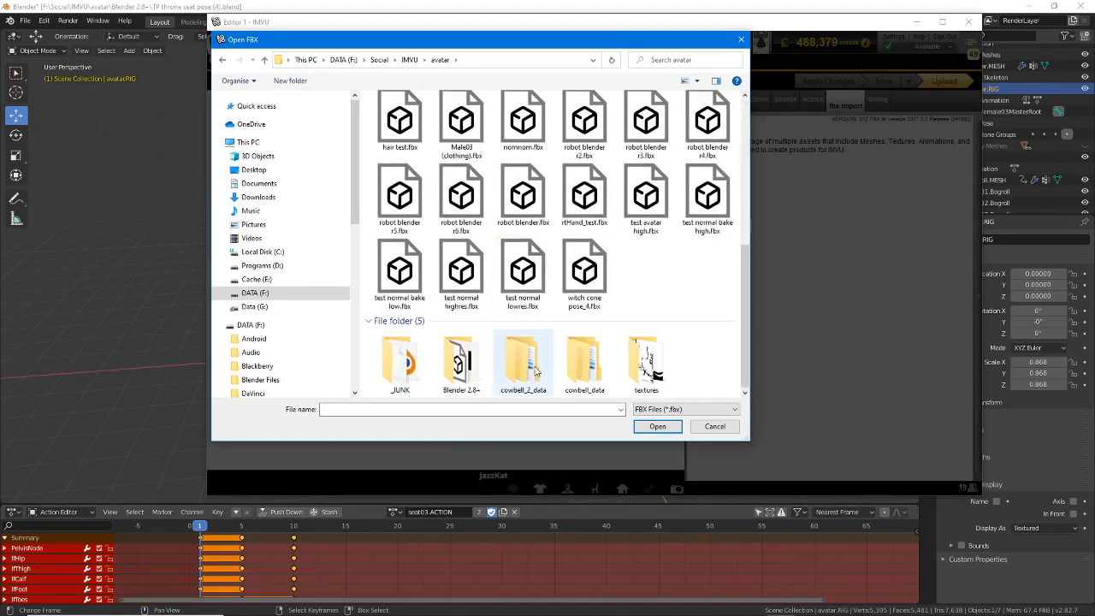
double_click(477, 364)
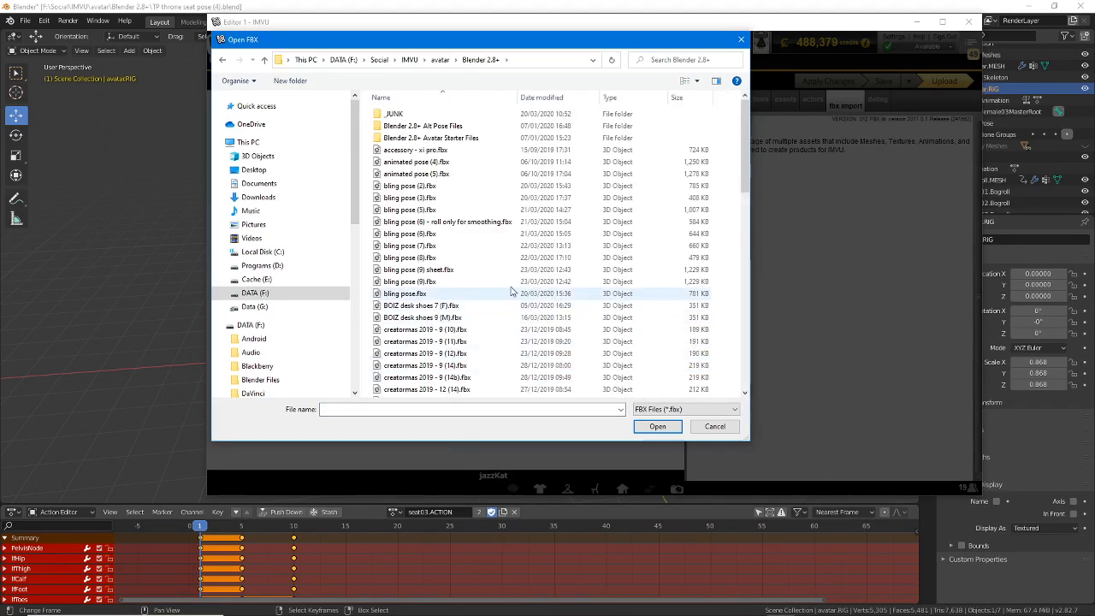
scroll(488, 289, down, 15)
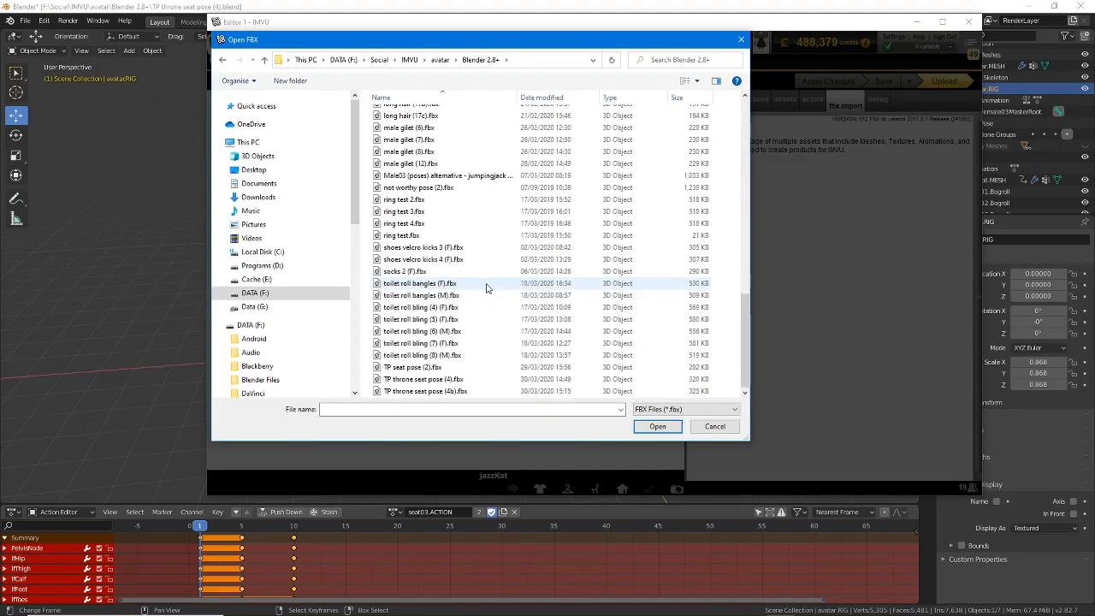
click(437, 391)
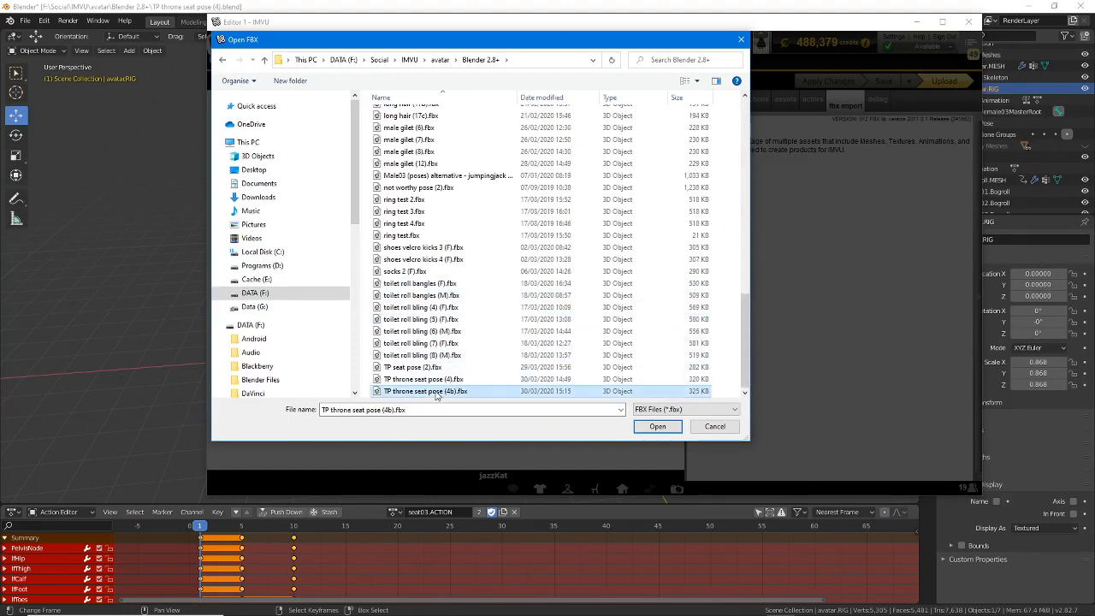
click(657, 426)
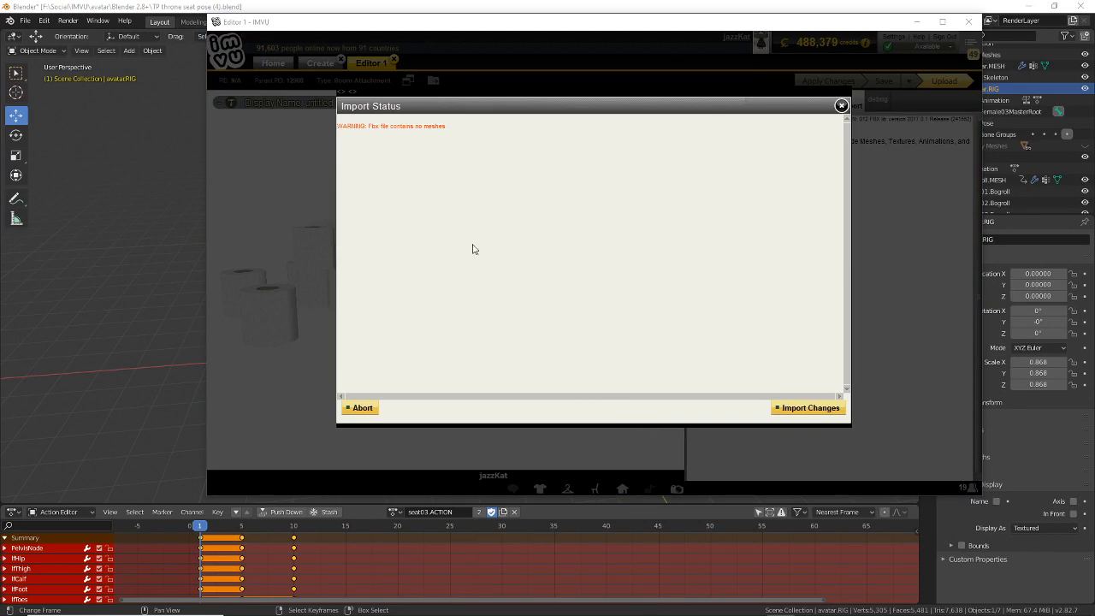
click(811, 407)
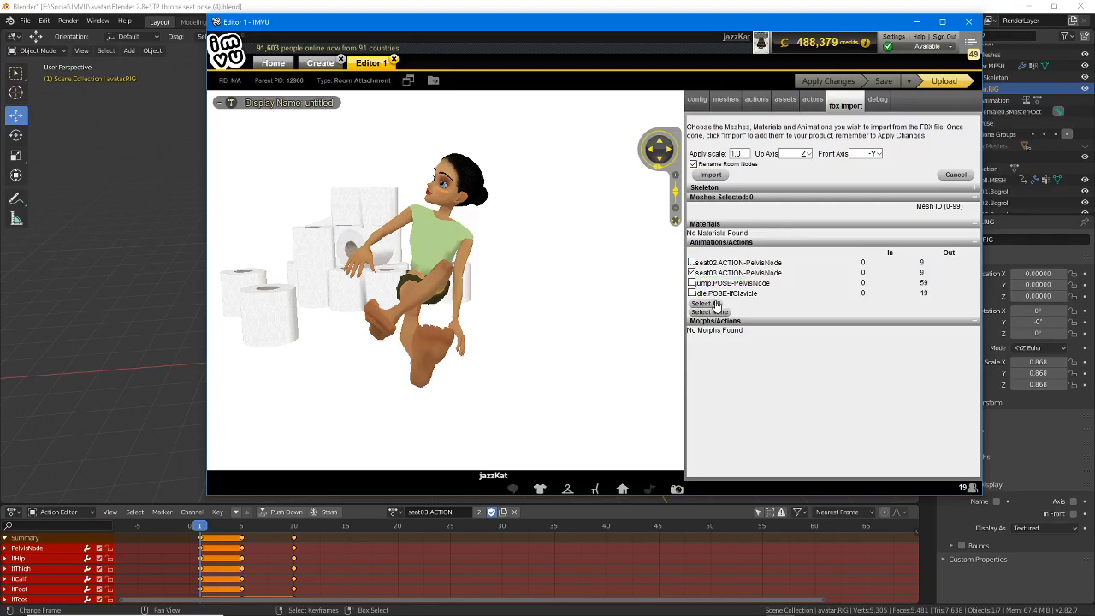
- Turn off Rename Room Nodes and import the seat03.ACTION-PelvisNode animation into the product
click(693, 163)
click(708, 176)
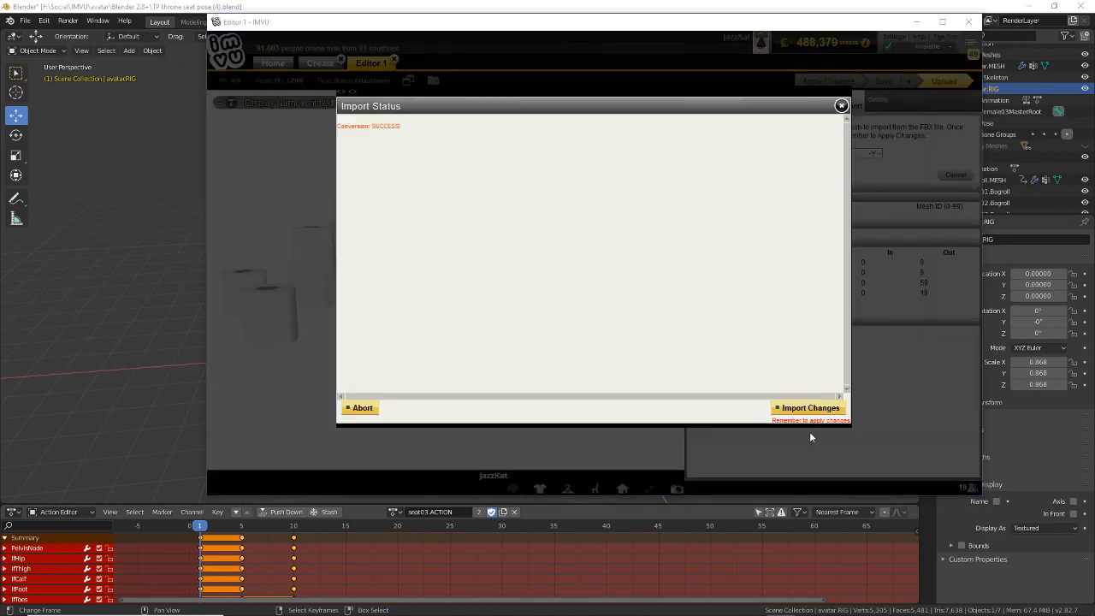
click(806, 408)
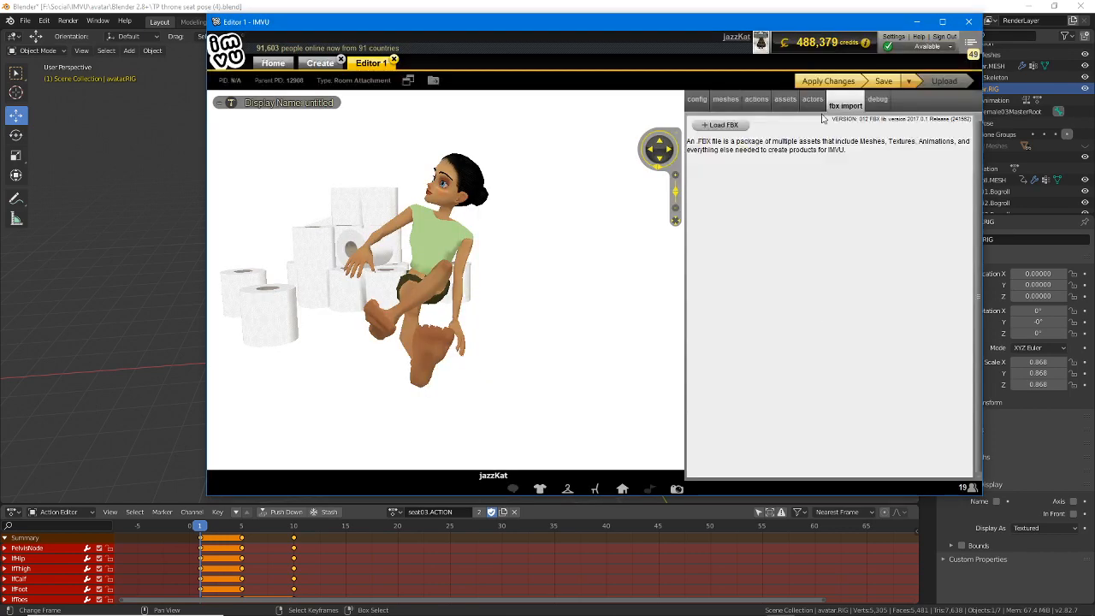
- Apply the imported animation to the product, and review the mesh and the triggers and skeletal animations of actions 0, 1 and 2
click(826, 81)
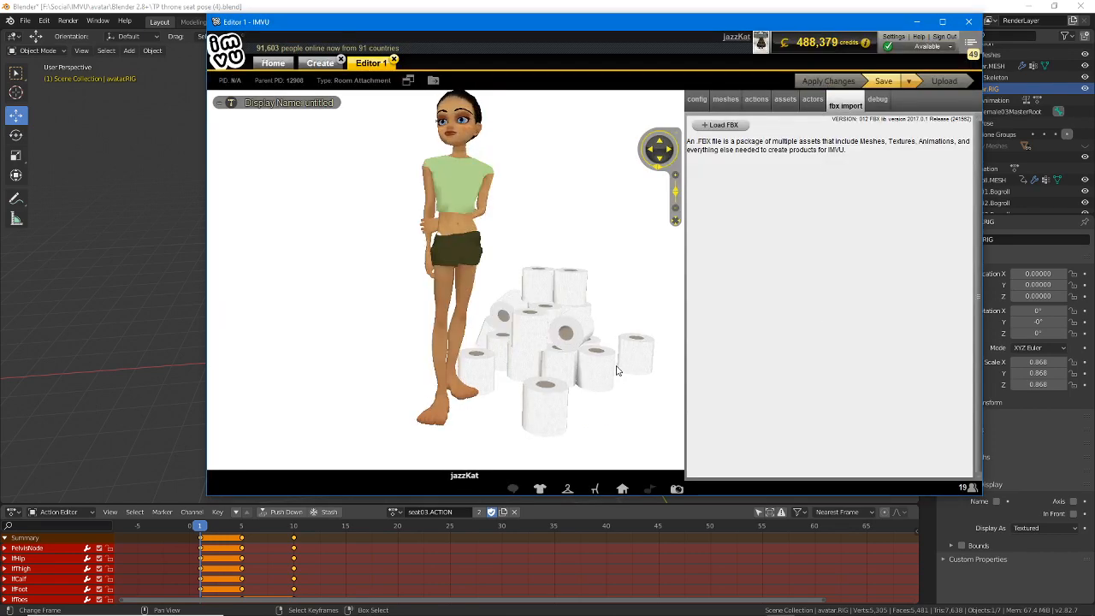
click(725, 99)
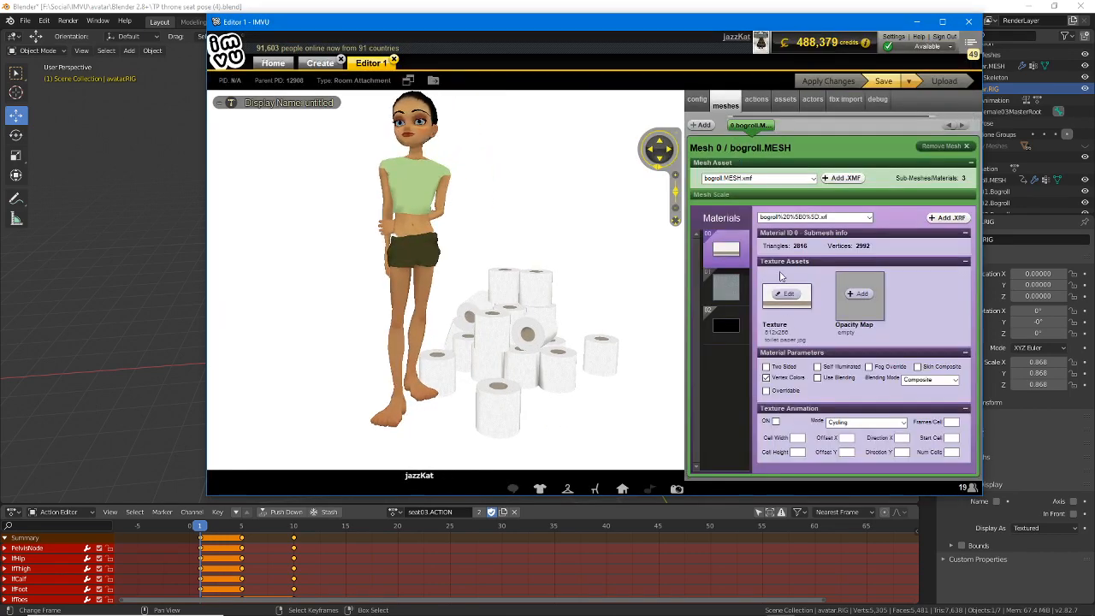
click(764, 103)
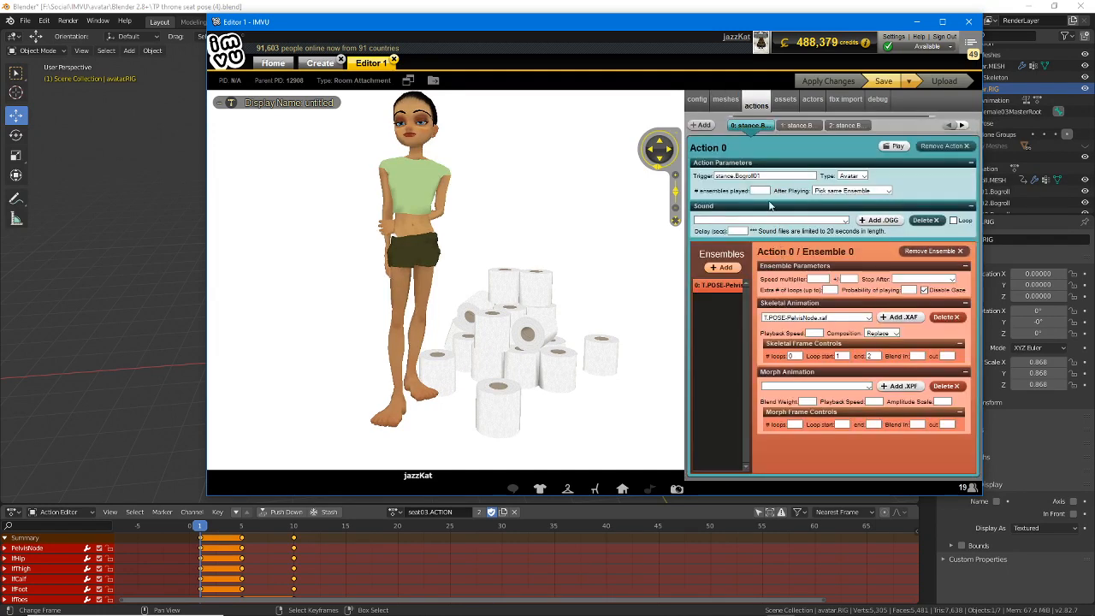
click(847, 126)
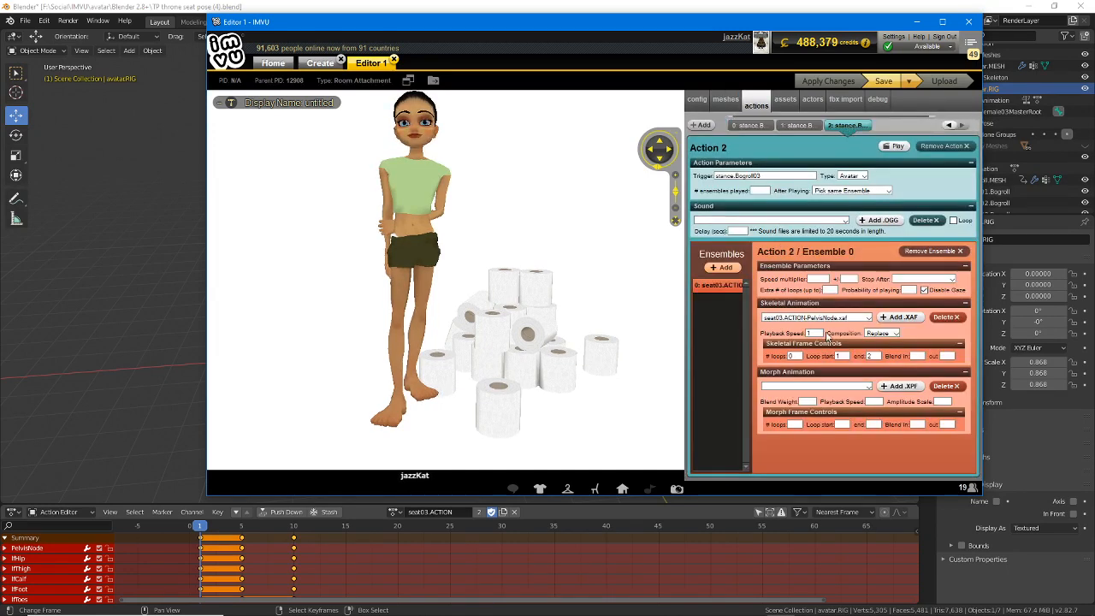
click(798, 126)
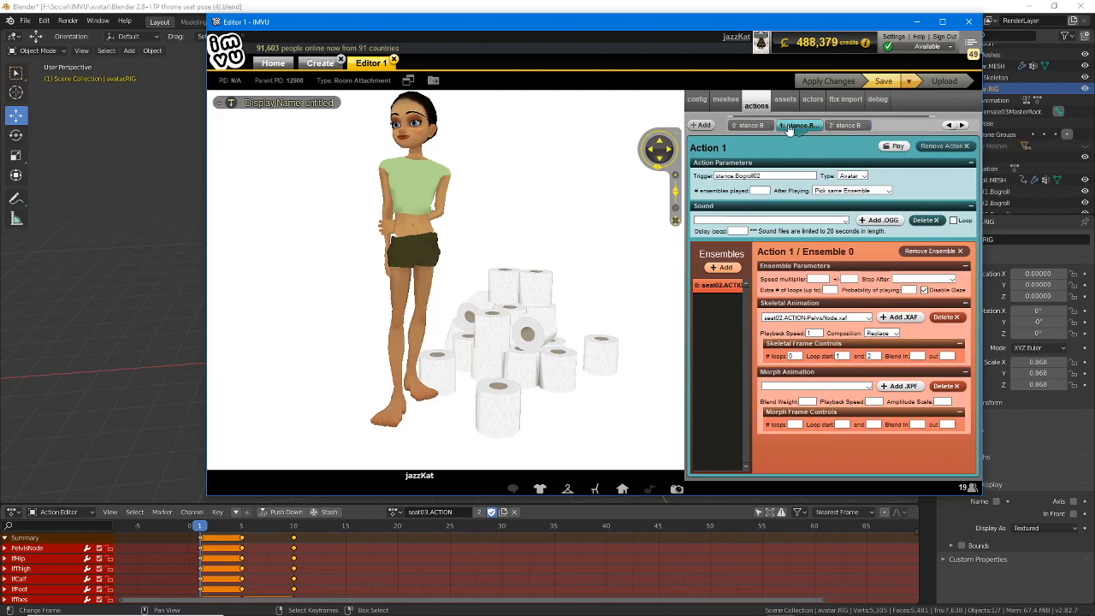
click(749, 127)
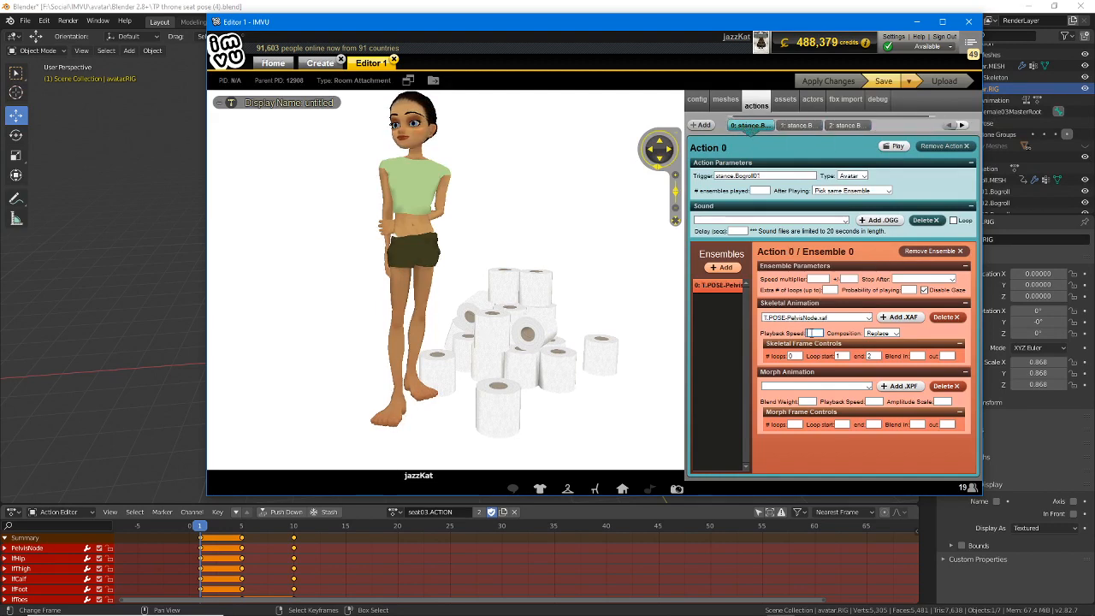
click(797, 126)
click(847, 126)
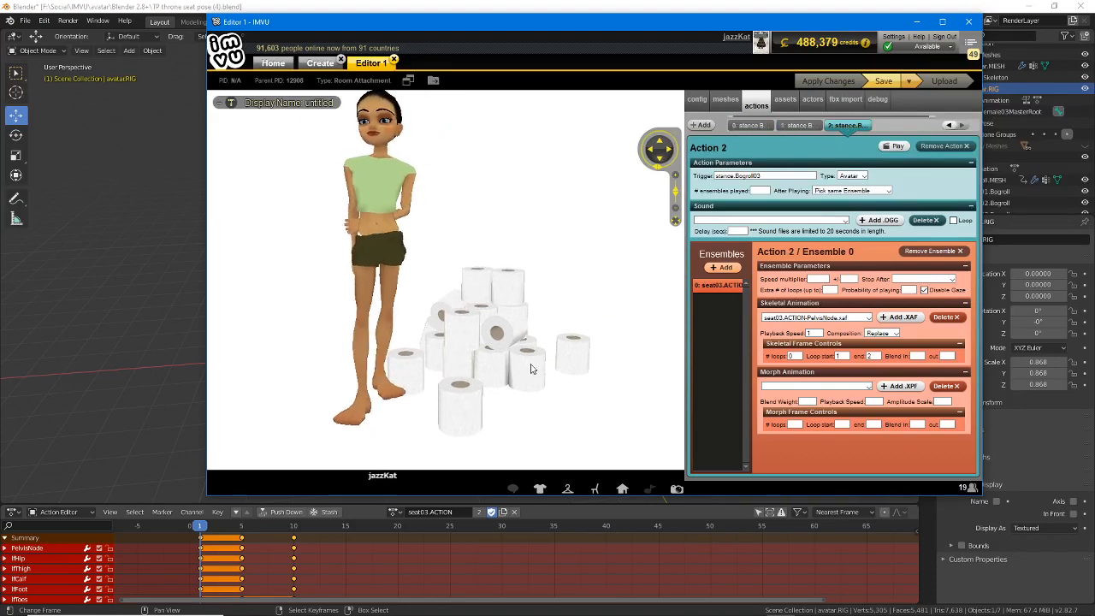
- Set the product's skeleton to RootNode%2FRoot.xsf and apply the changes
click(698, 106)
click(718, 145)
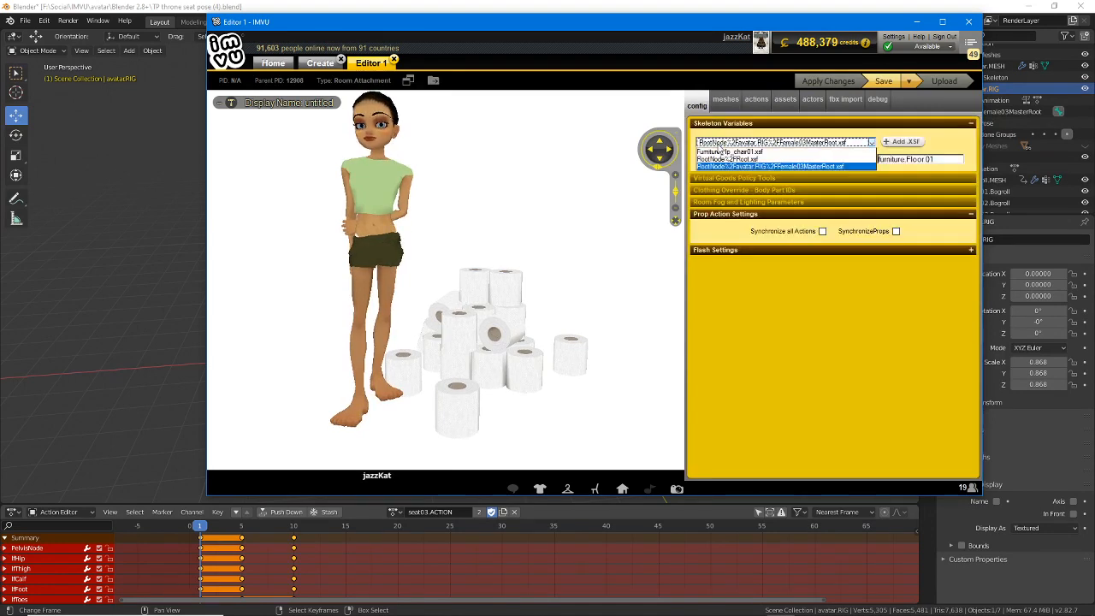
click(726, 159)
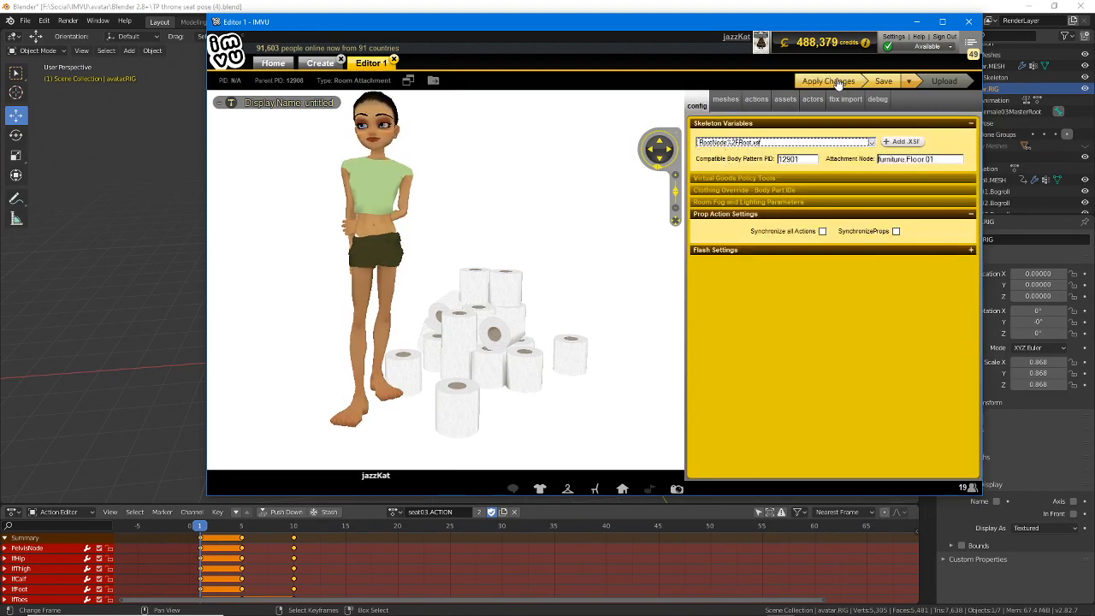
click(736, 143)
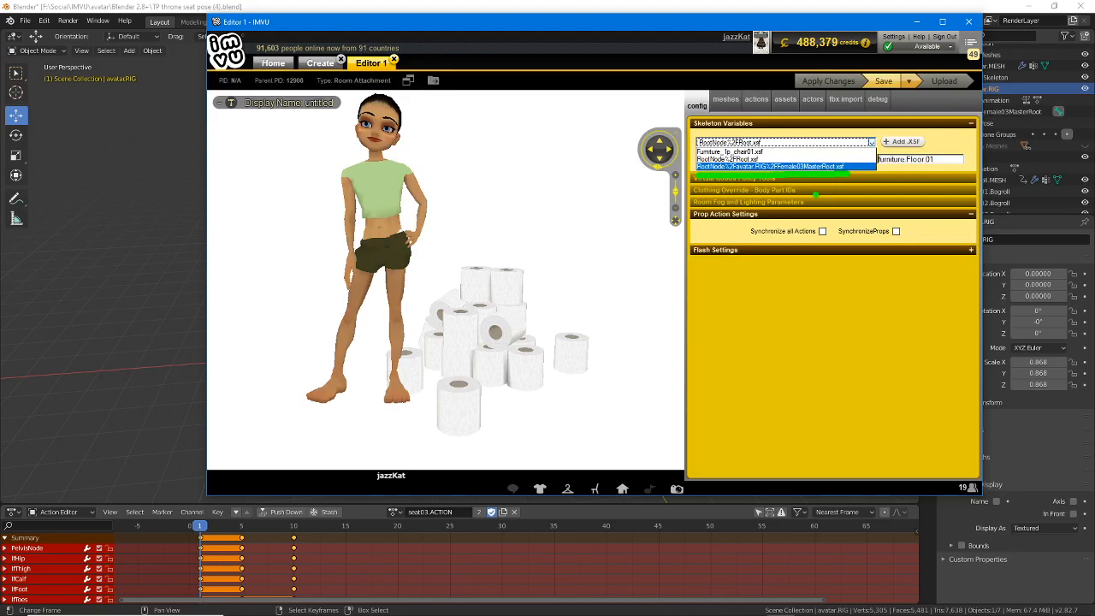
click(735, 185)
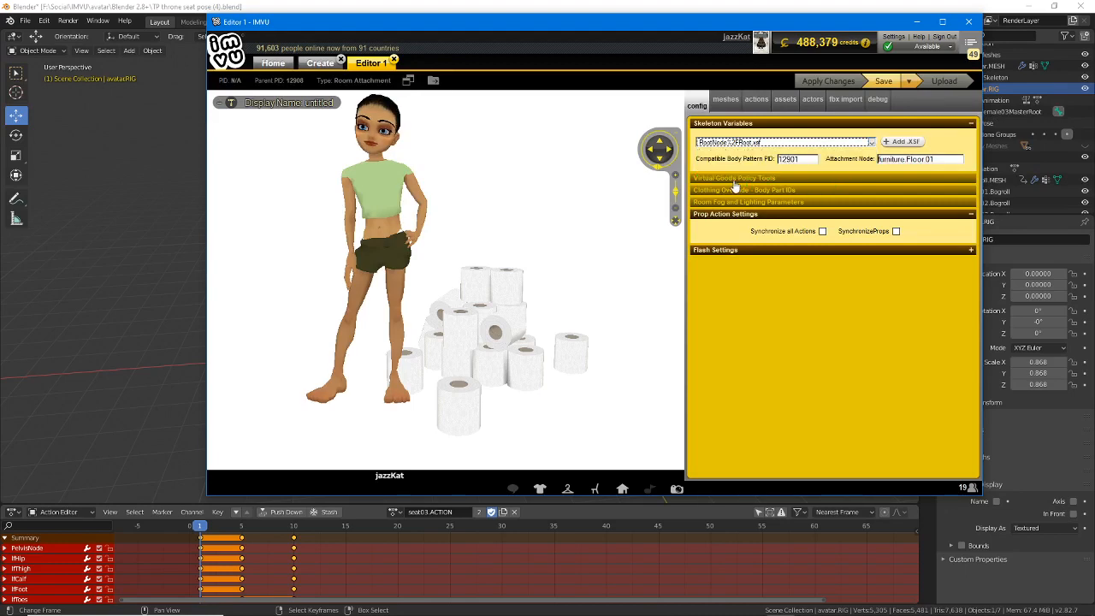
click(719, 140)
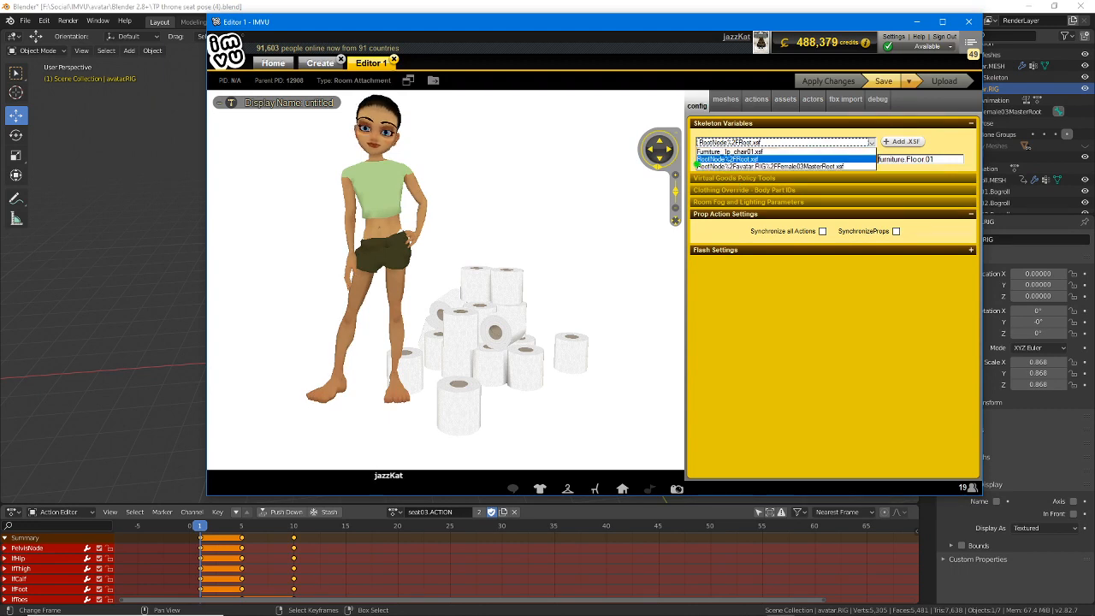
click(711, 140)
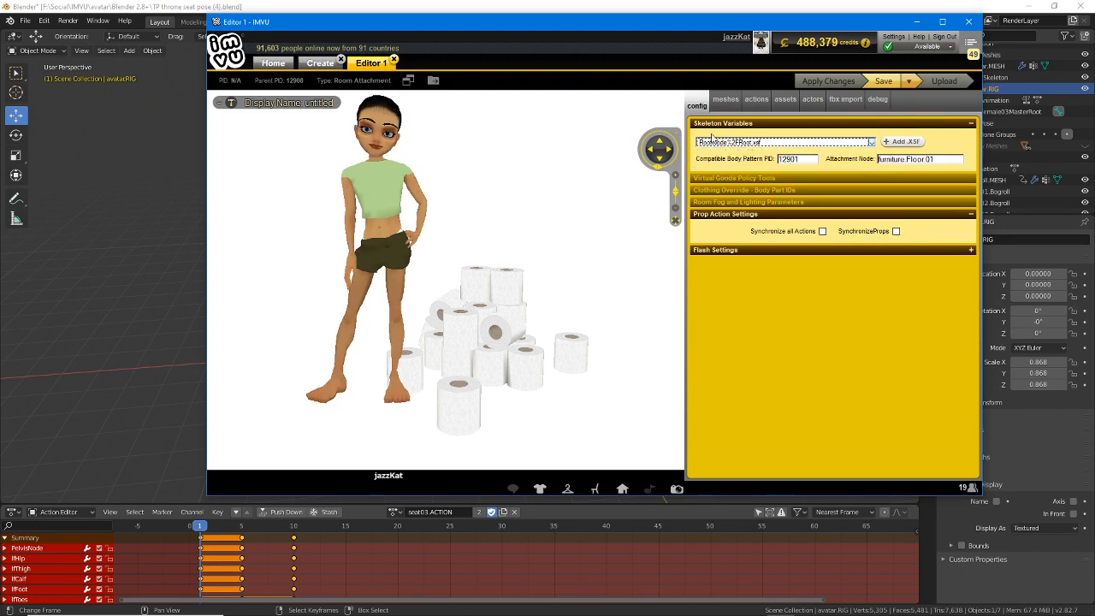
click(838, 82)
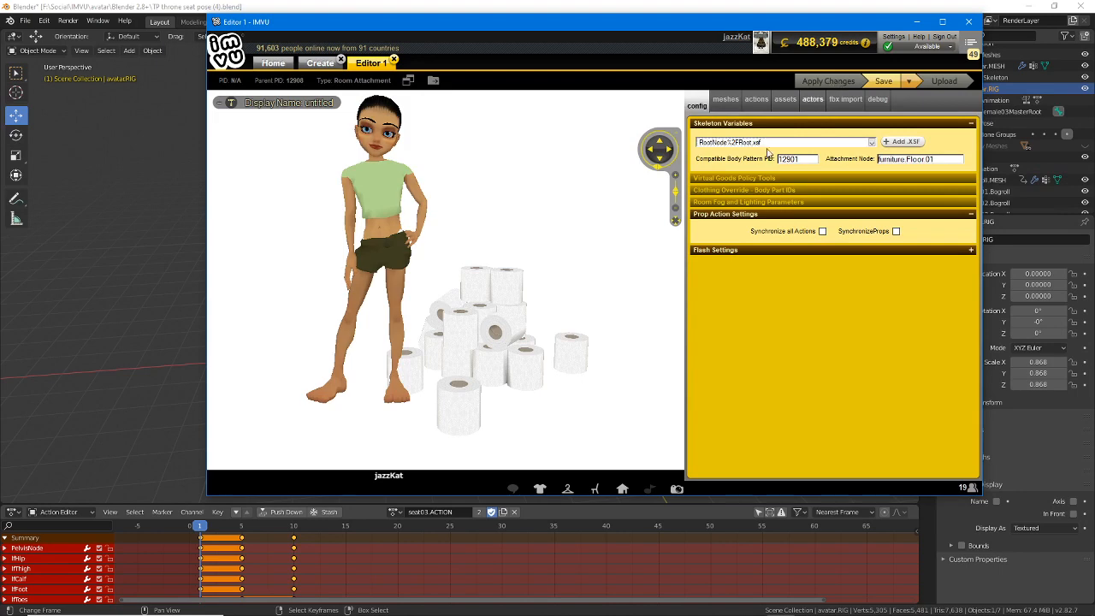
- Place the avatar on different toilet roll seats, maximize the editor window, and examine the poses from a closer view
drag(528, 353, 433, 305)
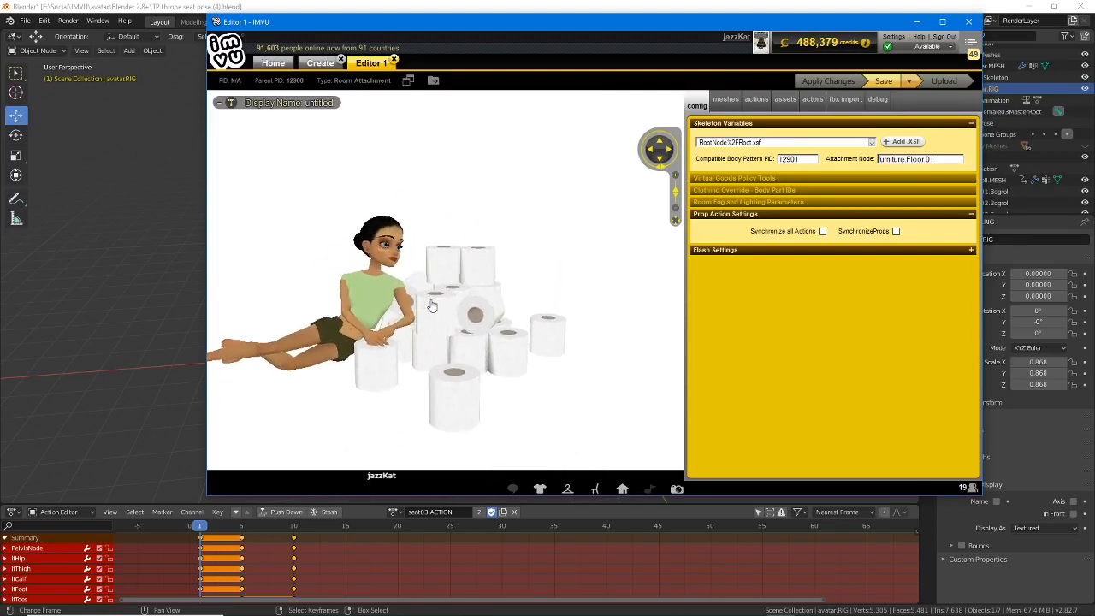
double_click(631, 26)
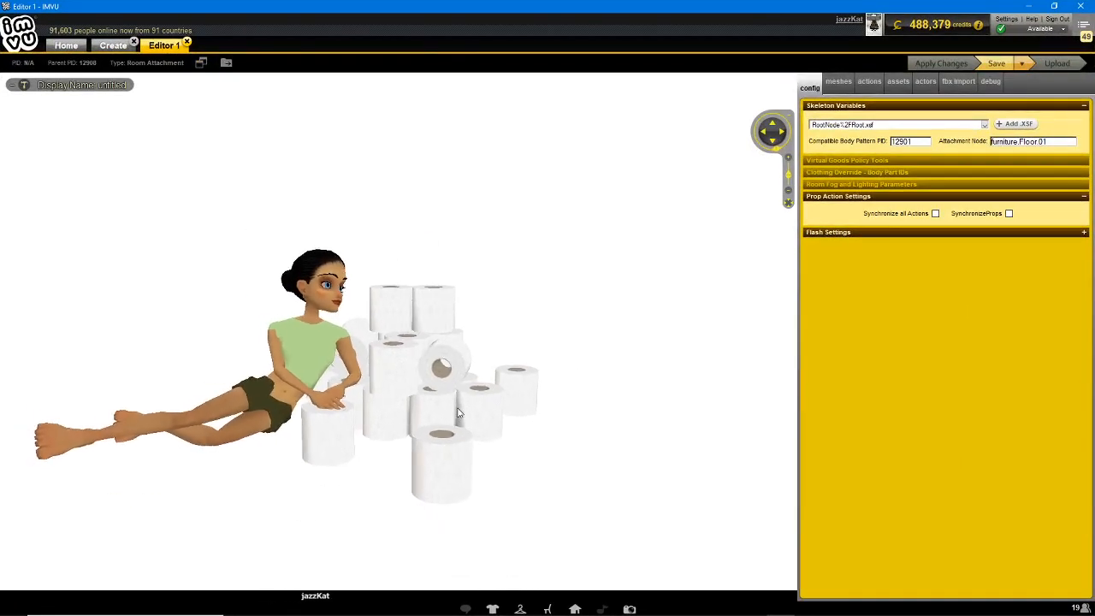
click(534, 296)
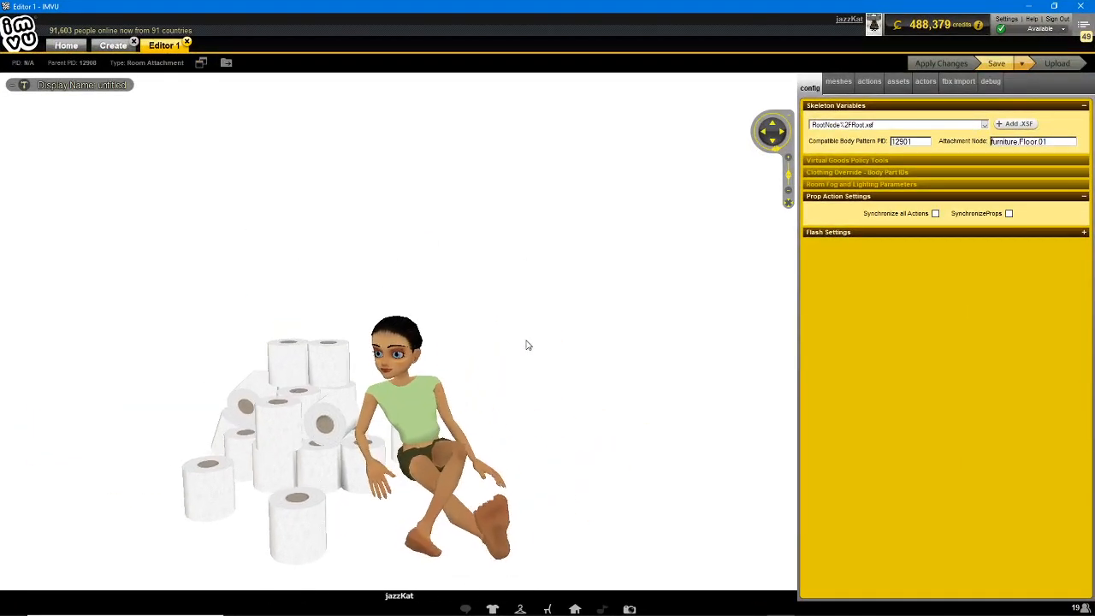
mouse_move(525, 344)
mouse_down()
mouse_move(530, 376)
mouse_move(570, 390)
mouse_move(466, 393)
mouse_move(501, 388)
mouse_up()
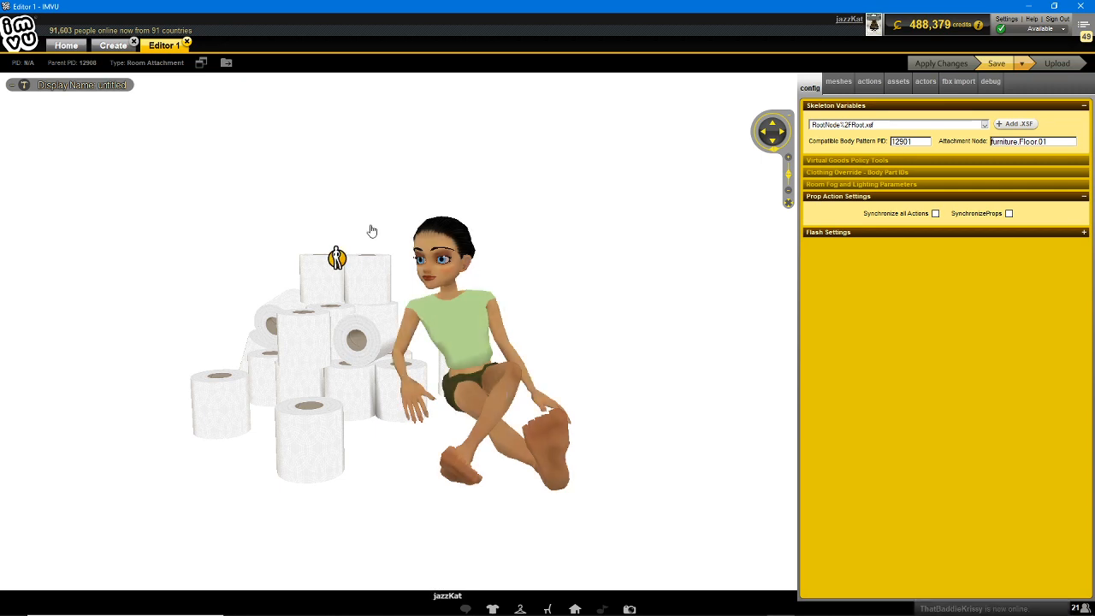
- Move the avatar onto the seat on top of the pile, inspect that pose from several angles, and switch to another seat
scroll(332, 370, down, 5)
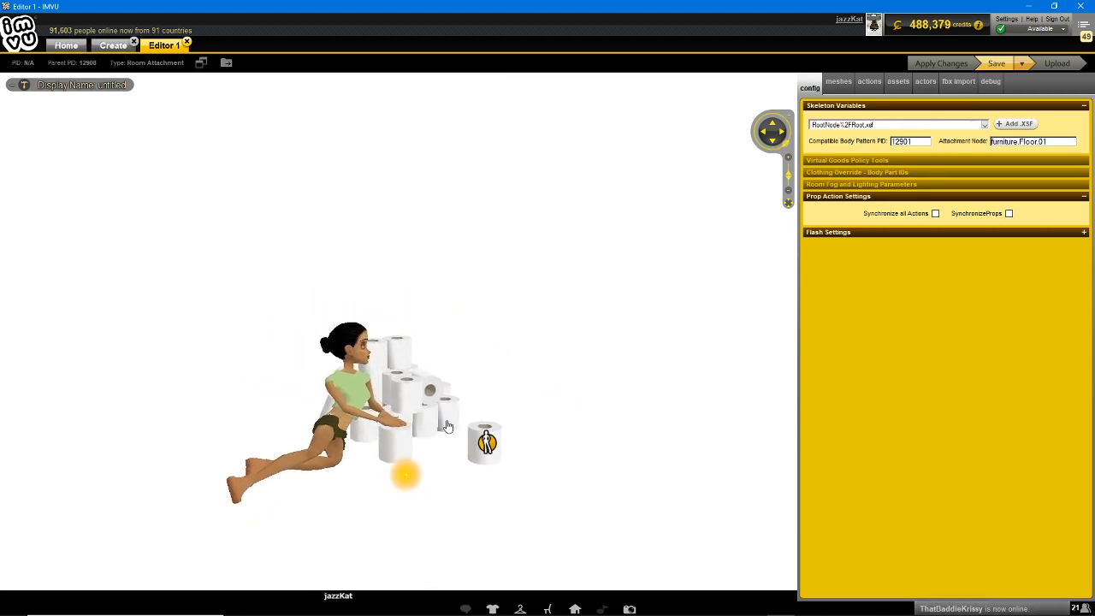
drag(448, 425, 383, 430)
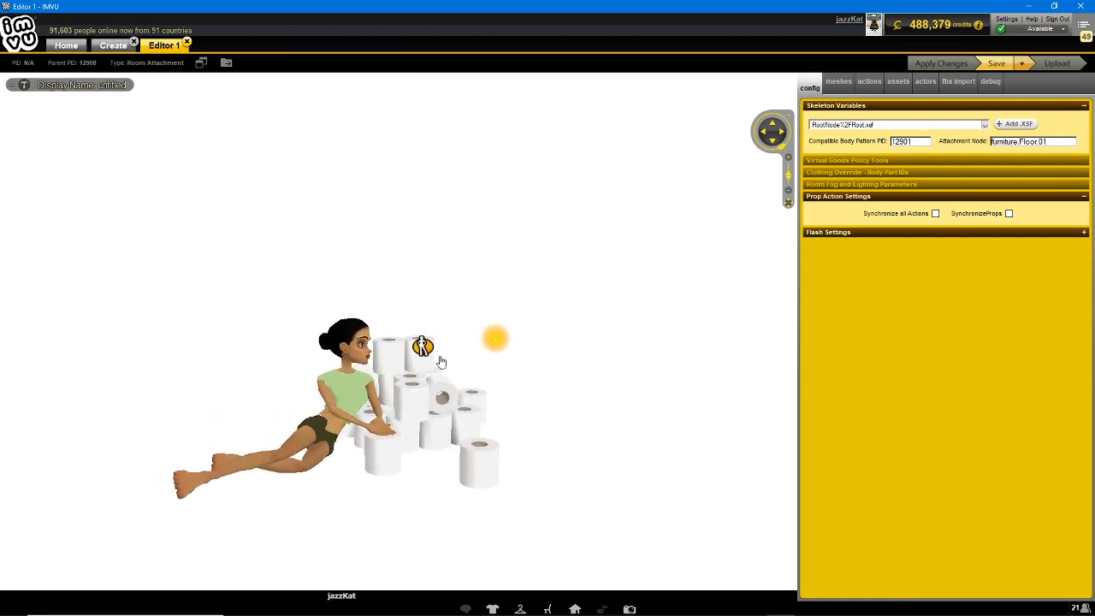
scroll(486, 384, up, 5)
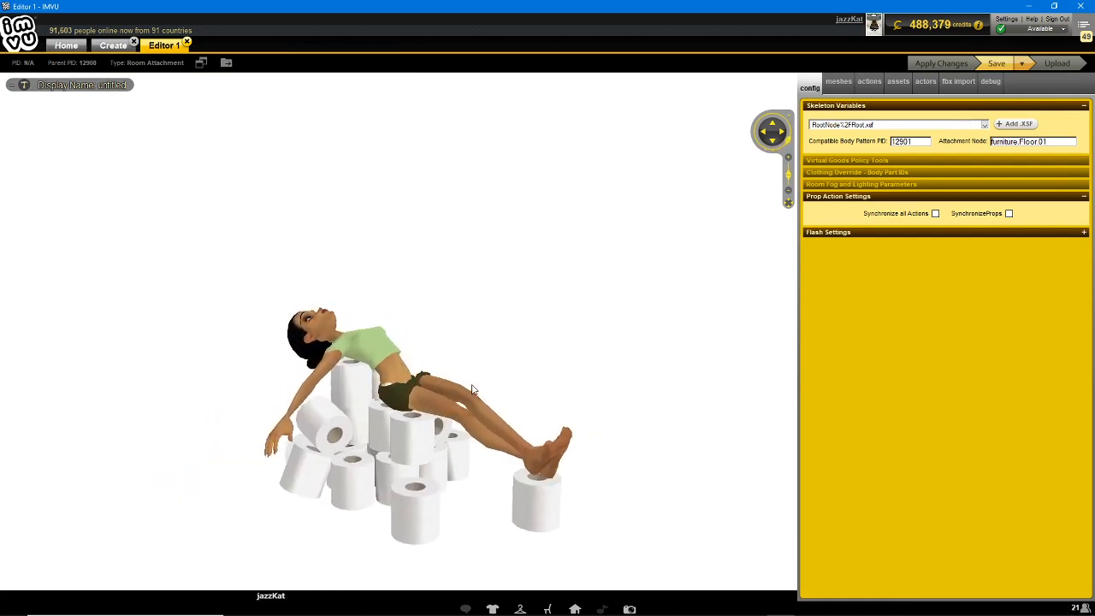
drag(476, 385, 410, 393)
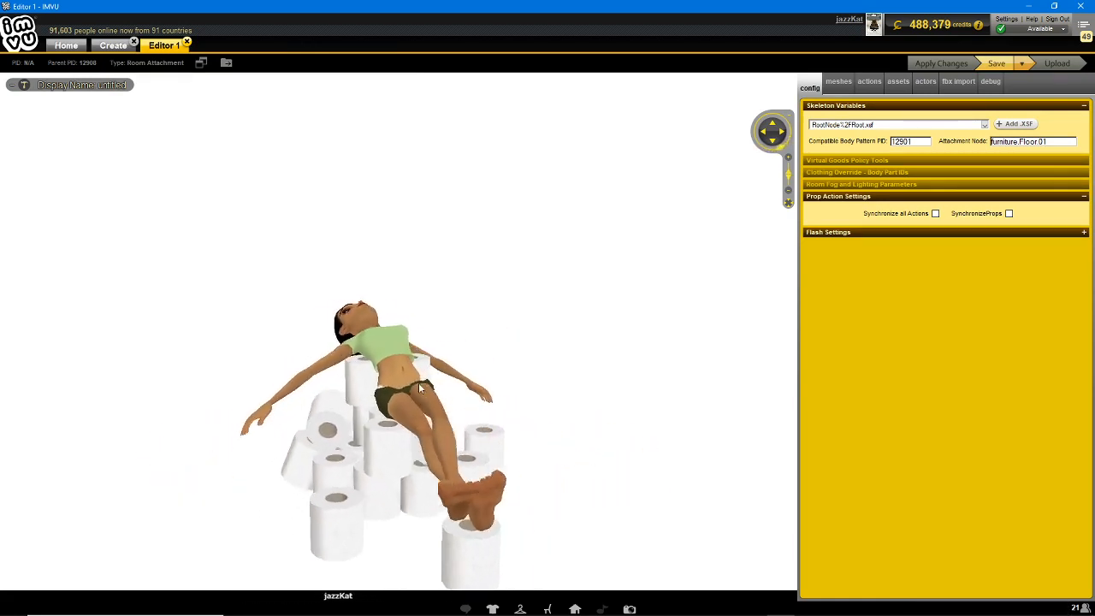
click(503, 361)
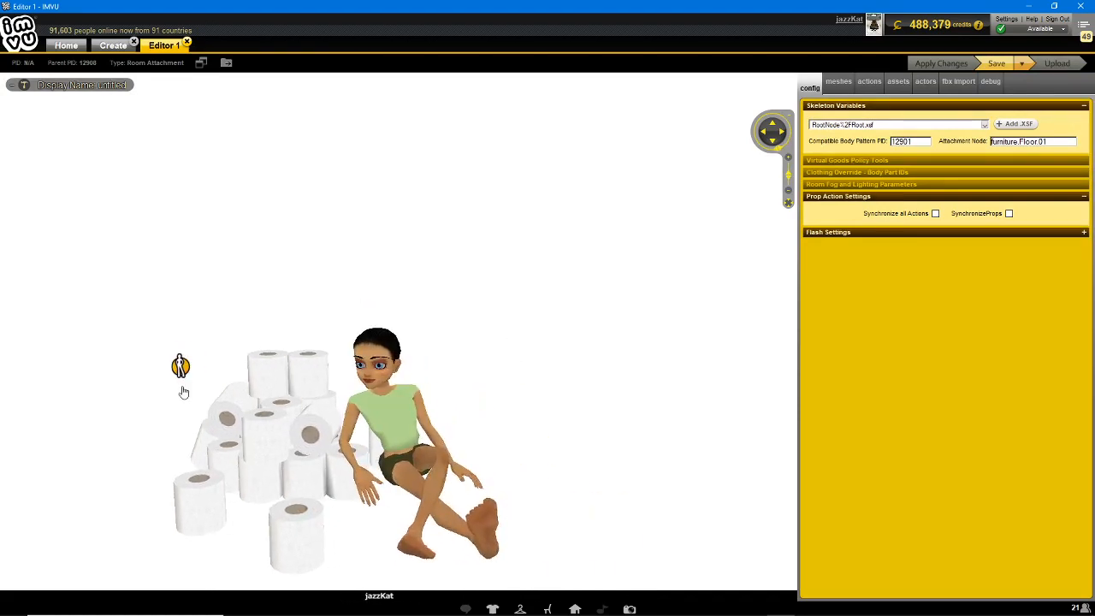
- Switch the avatar between the standing spot and the floor-level seats, and check the pose each seat triggers
click(180, 371)
click(359, 479)
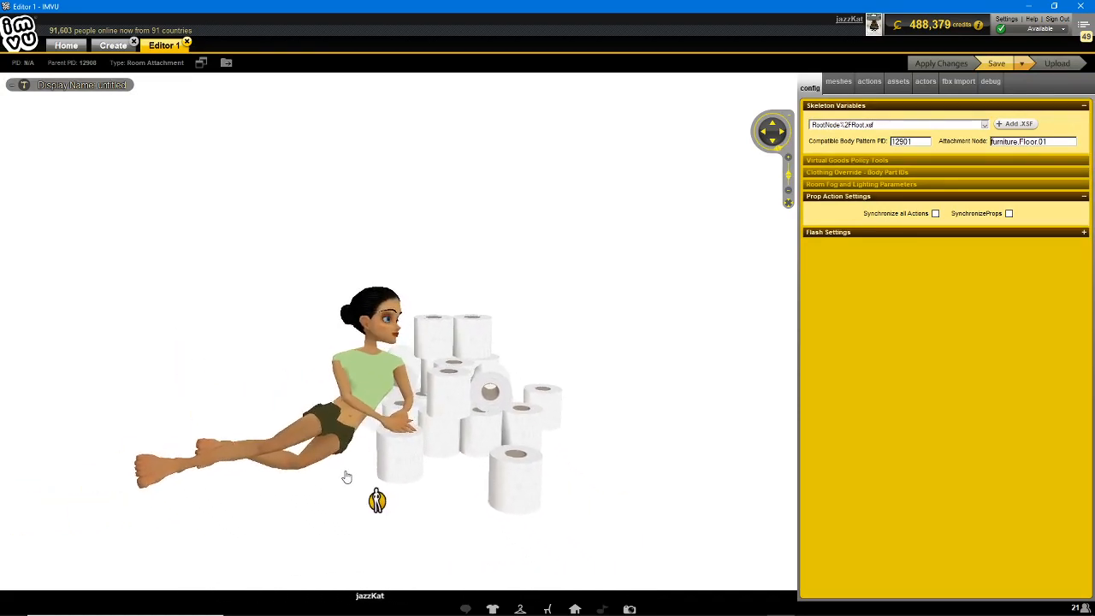
scroll(479, 462, up, 2)
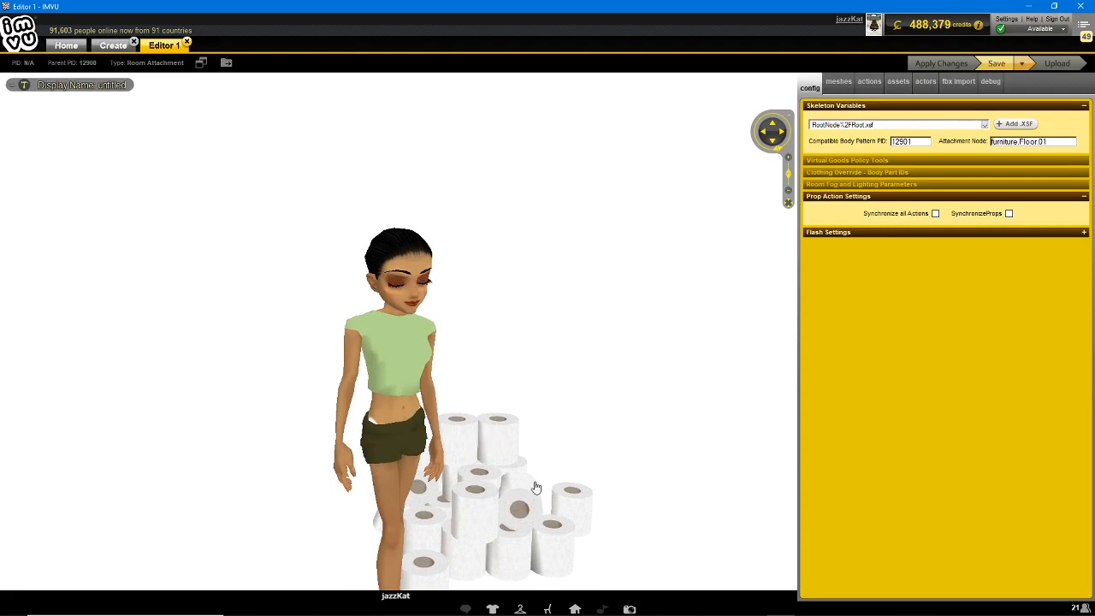
drag(537, 489, 514, 449)
click(329, 335)
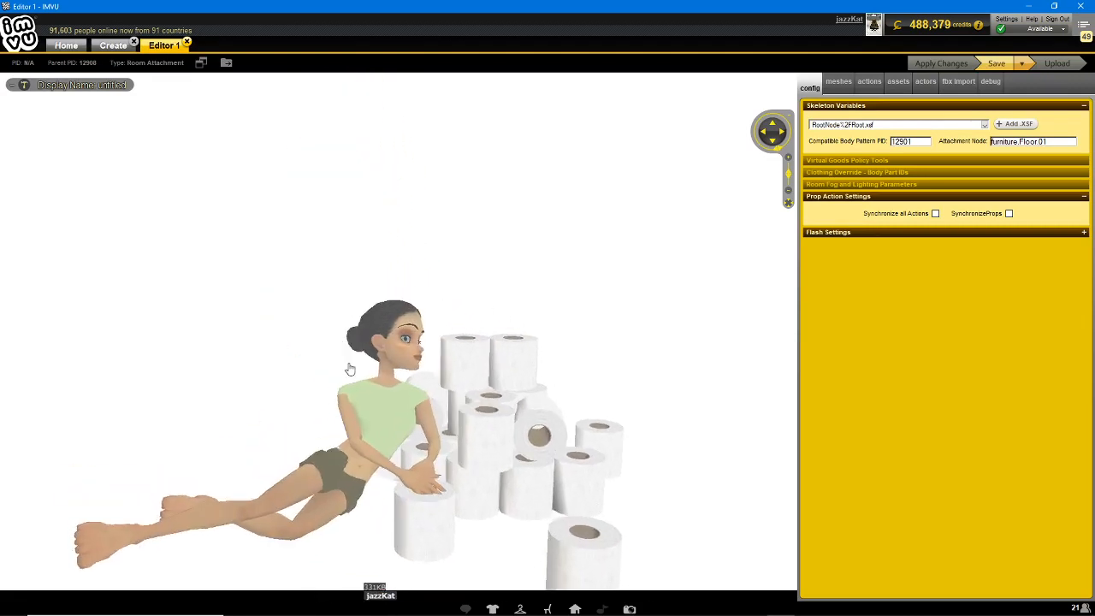
drag(548, 535, 513, 450)
click(447, 486)
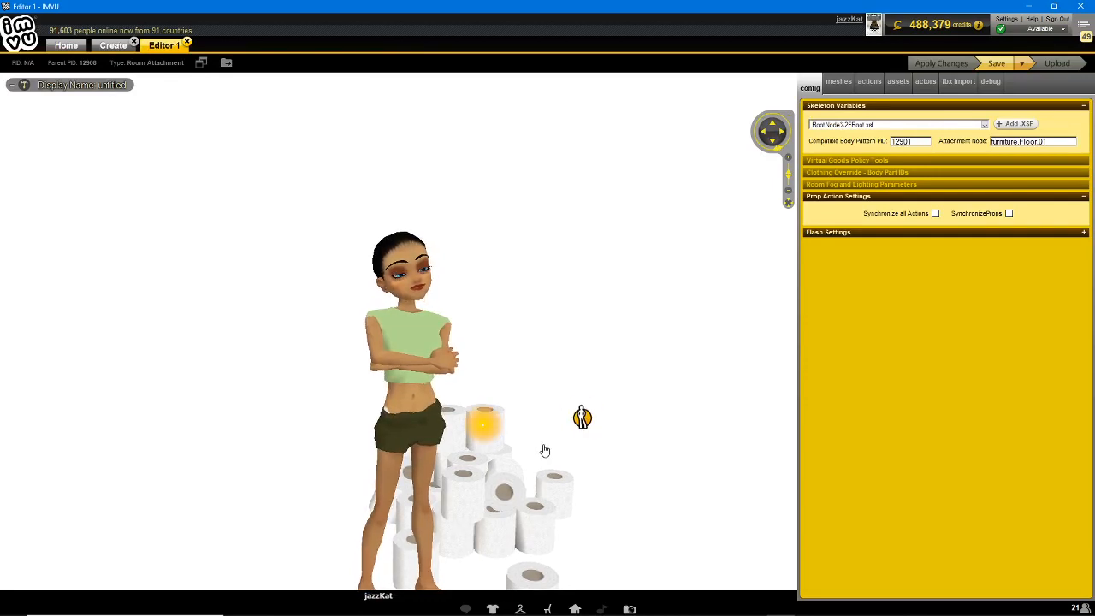
click(581, 418)
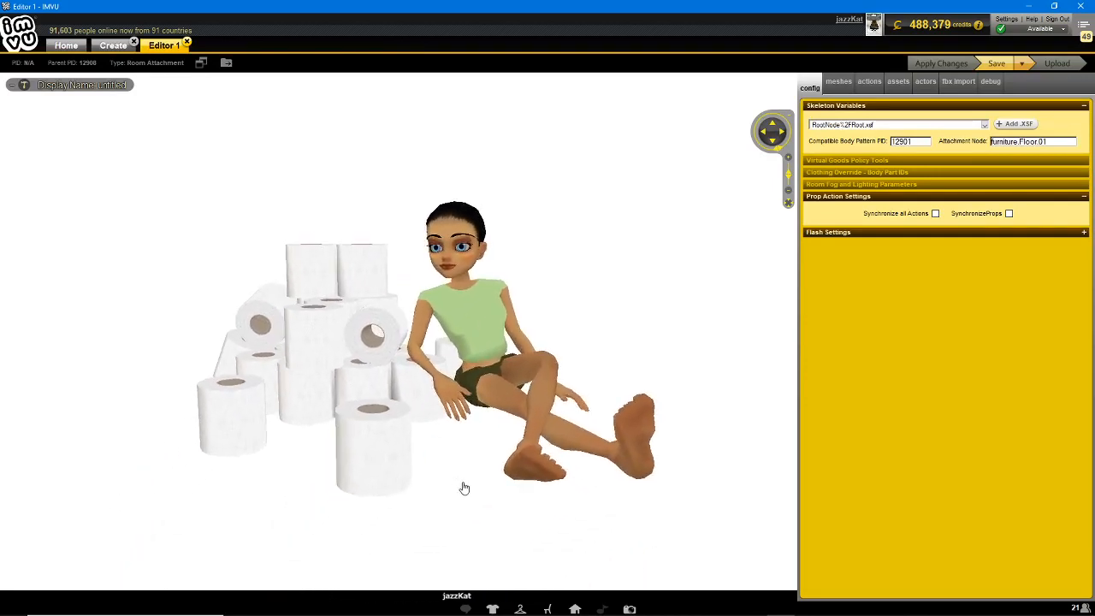
mouse_move(462, 484)
mouse_down()
mouse_move(582, 481)
mouse_move(476, 482)
mouse_up()
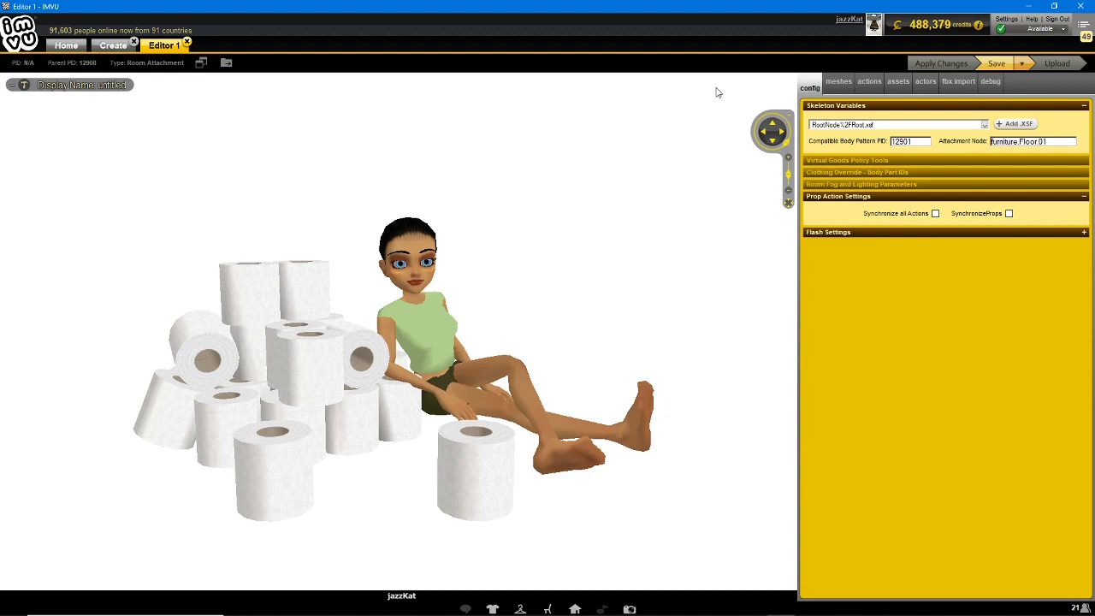
- Save the project as a new version named "TP throne = poses (3)" in the IMVU Projects folder
click(1026, 65)
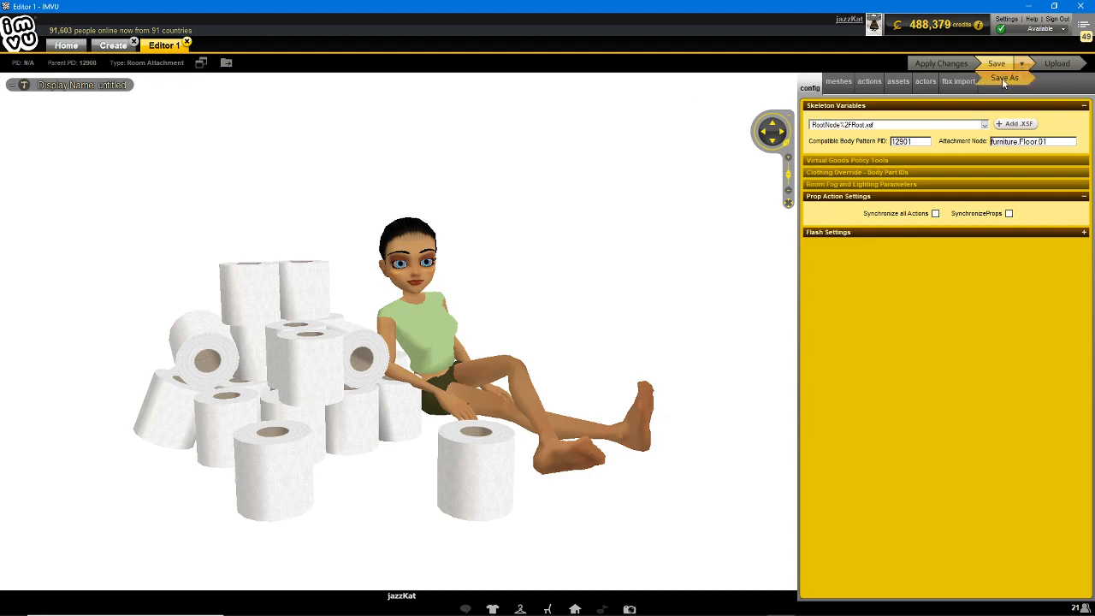
click(1004, 79)
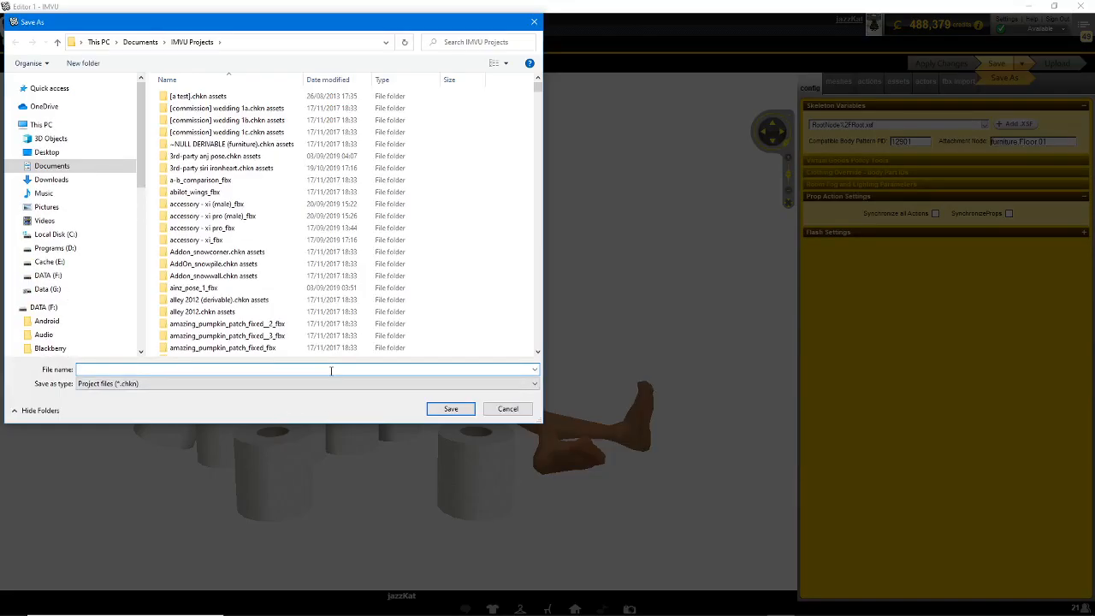
text(TP th)
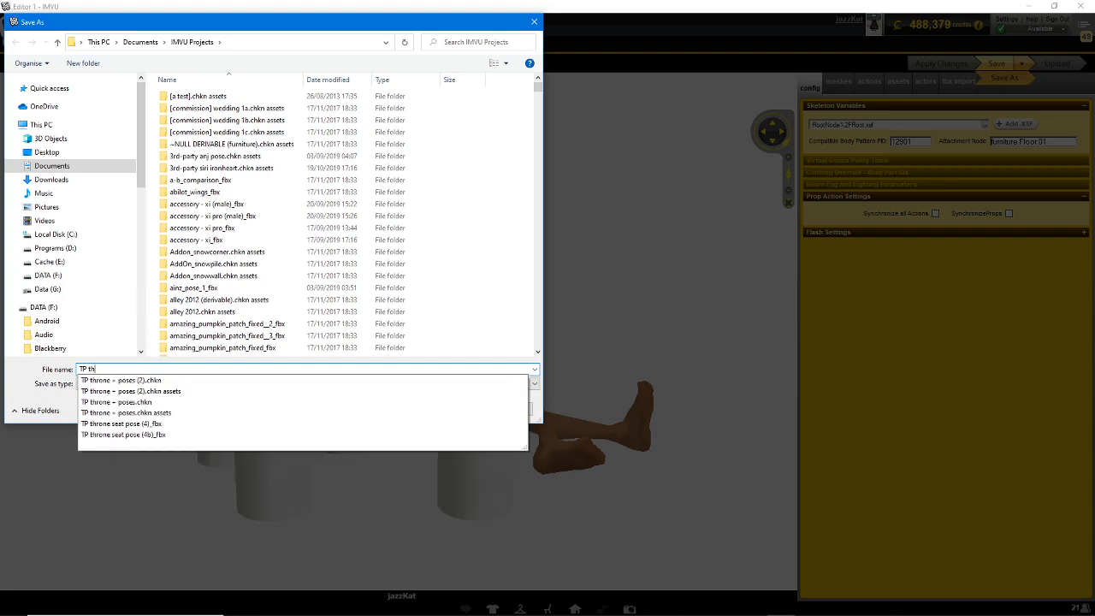
text(rone = )
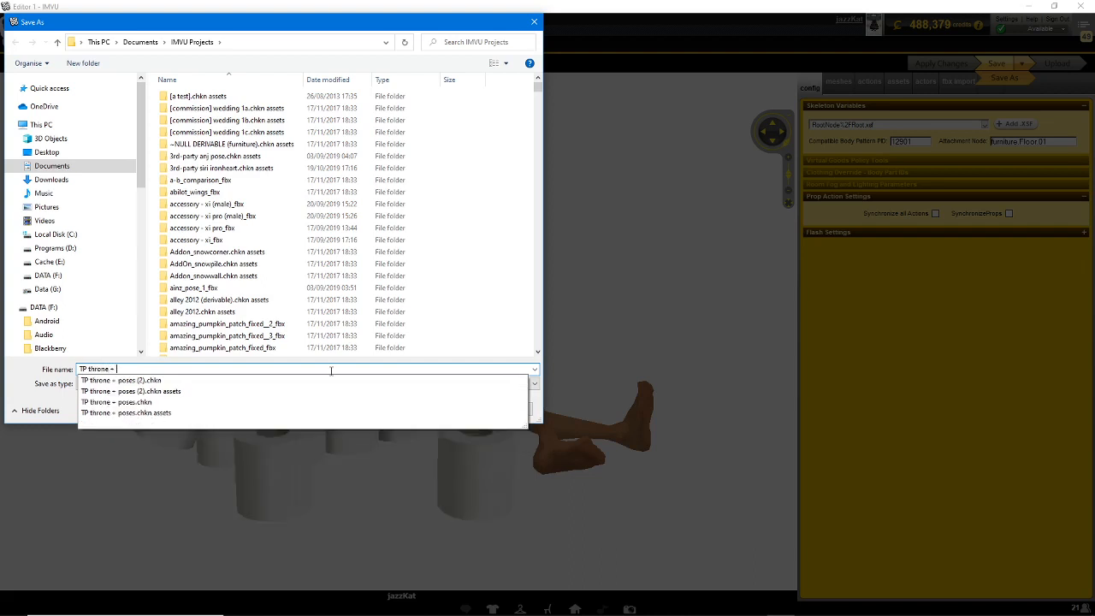
text(poses ()
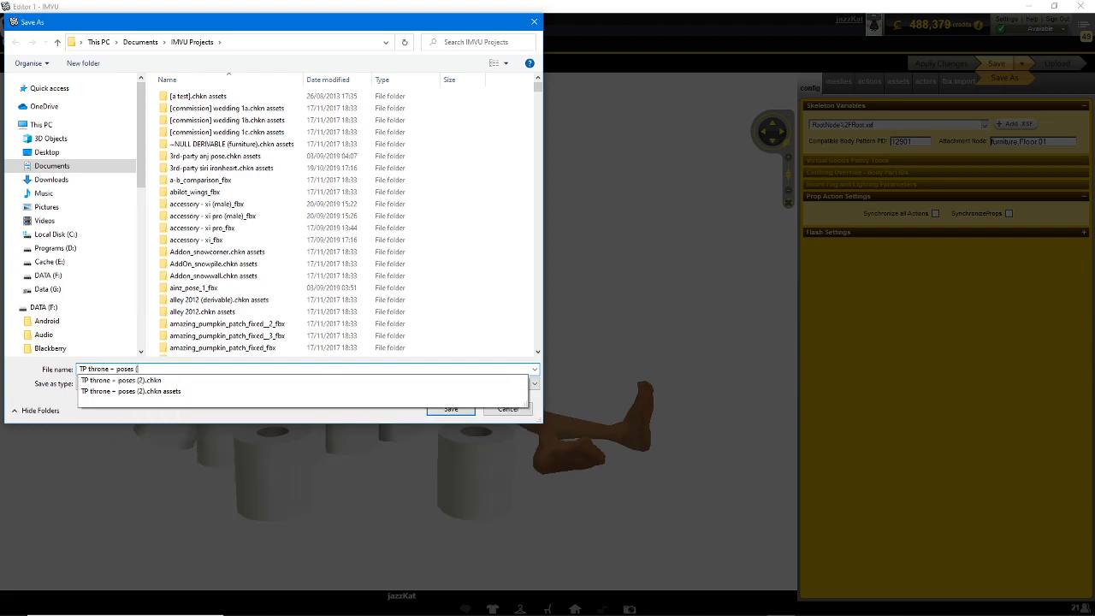
text(3)
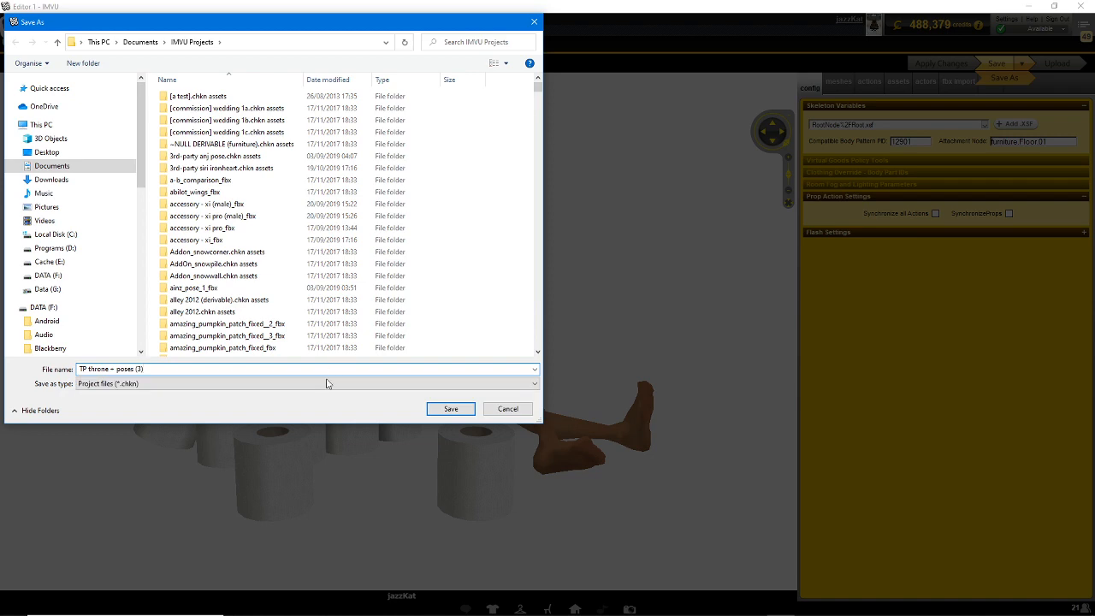
click(451, 408)
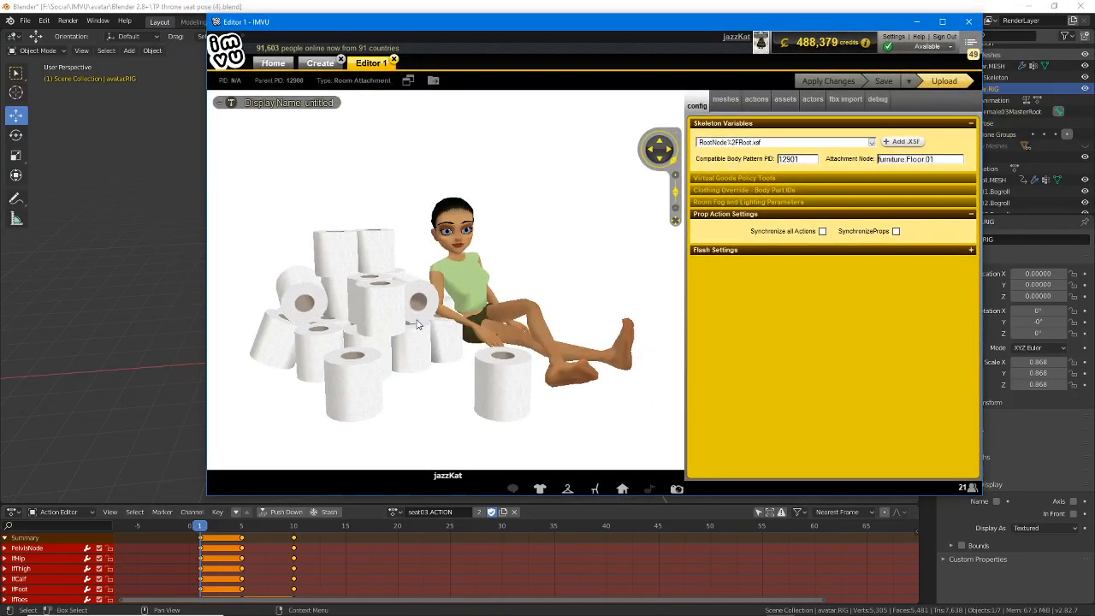
- Examine the avatar's floor pose beside the toilet roll pile from a closer view and different angles
drag(659, 380, 502, 334)
scroll(346, 339, up, 5)
scroll(319, 325, up, 2)
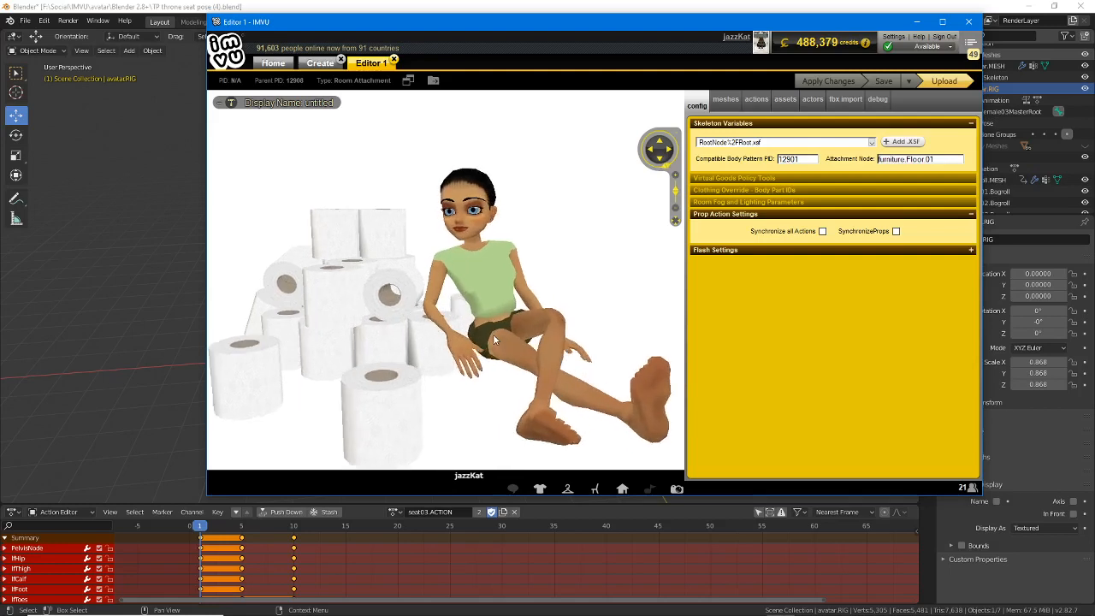
mouse_move(510, 333)
mouse_down()
mouse_move(265, 336)
mouse_move(494, 339)
mouse_up()
scroll(495, 339, down, 2)
scroll(509, 327, up, 1)
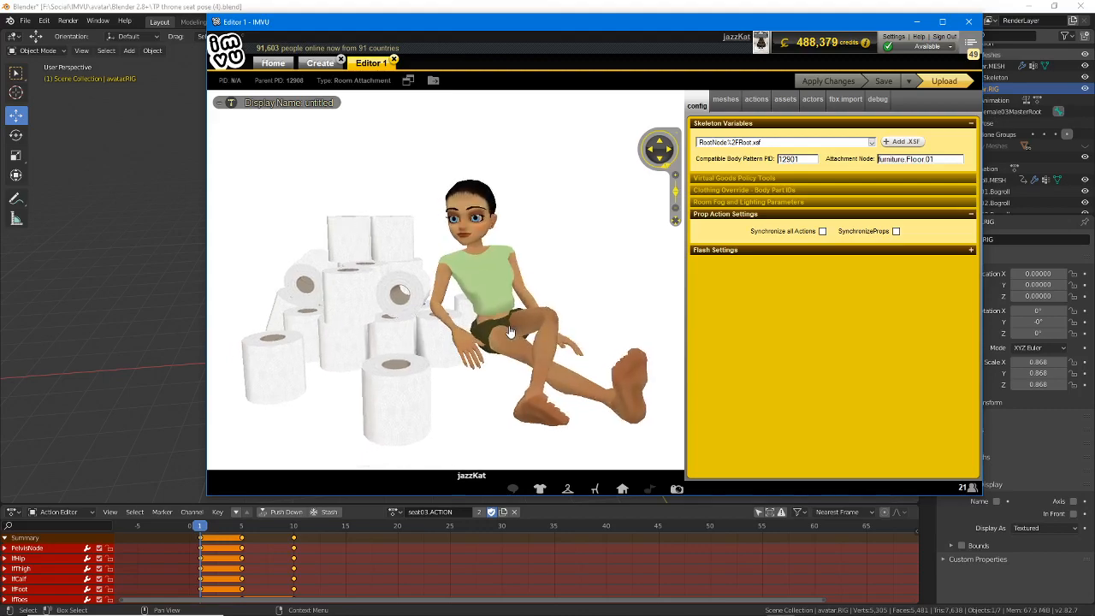
scroll(509, 328, down, 1)
- Check the TP throne seat pose (4) scene in Blender, and minimize both open Blender windows to expose the desktop files
drag(496, 29, 467, 86)
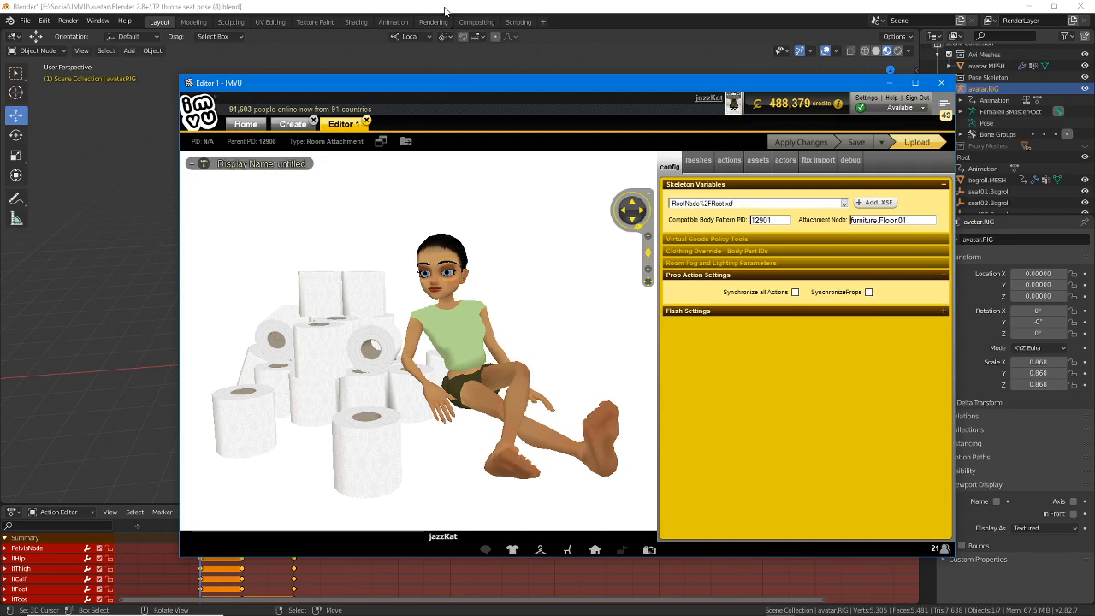
click(441, 32)
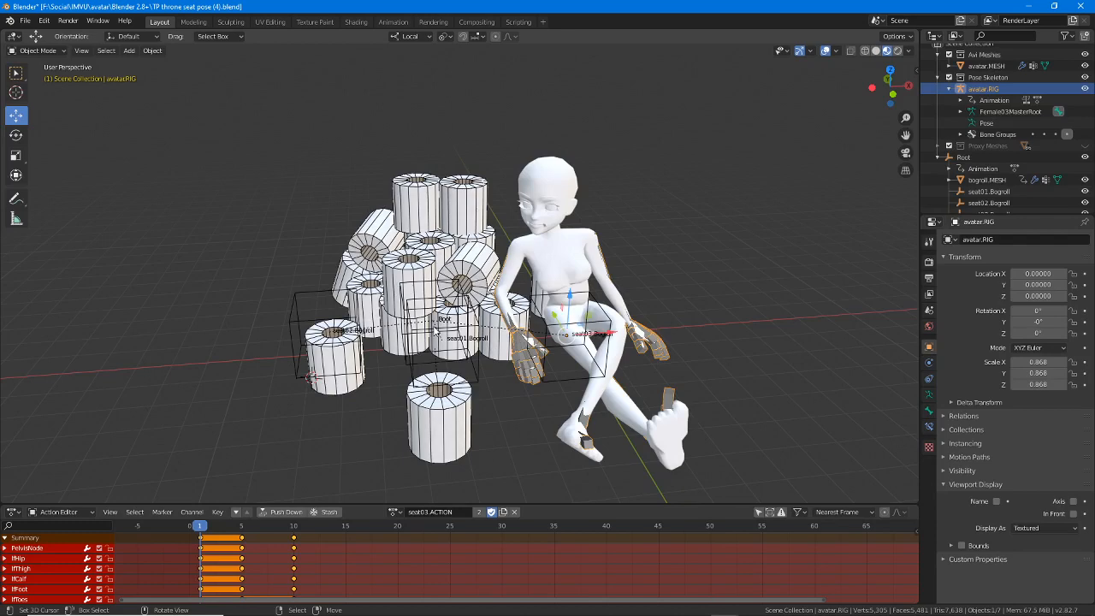
click(1019, 8)
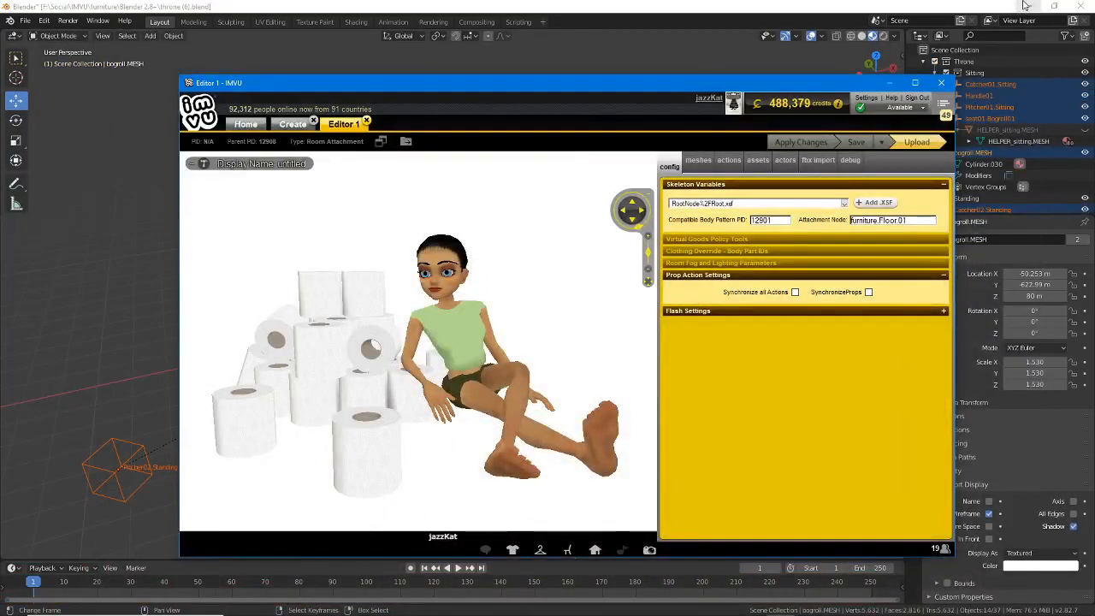
click(1017, 8)
drag(573, 77, 575, 71)
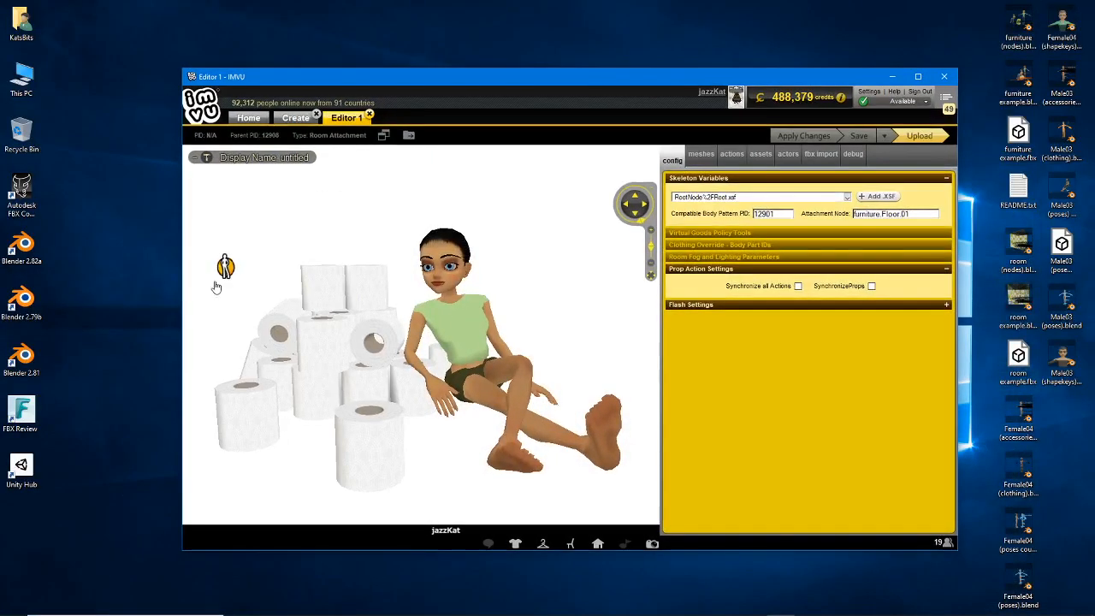
- Launch Blender 2.82a, fit its window beside the desktop files, and open Male03 (accessories).blend in it
click(33, 245)
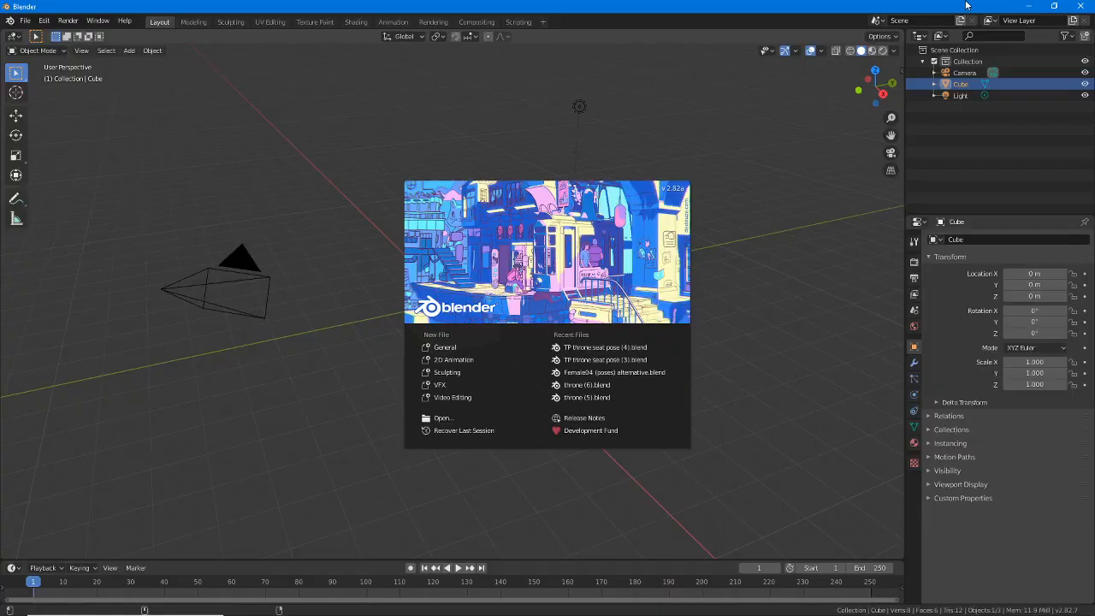
click(1054, 7)
drag(1088, 124, 981, 124)
double_click(578, 3)
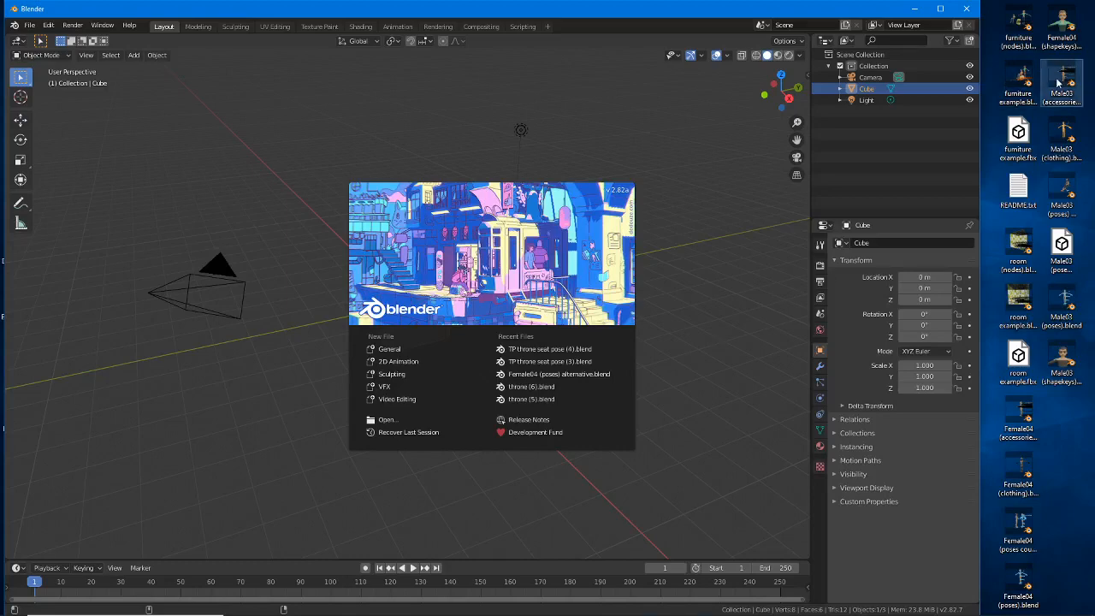
drag(1063, 81, 640, 156)
click(641, 156)
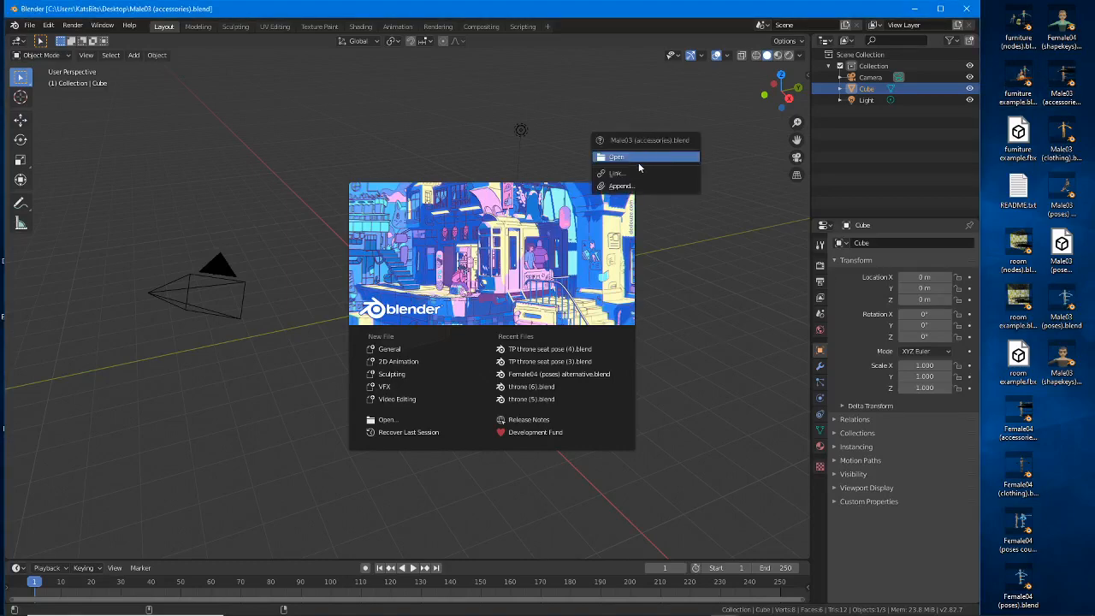
- Inspect the male avatar's attachment nodes from back and front, selecting the thigh, calf, foot and master root nodes
middle_drag(461, 366, 265, 376)
click(273, 286)
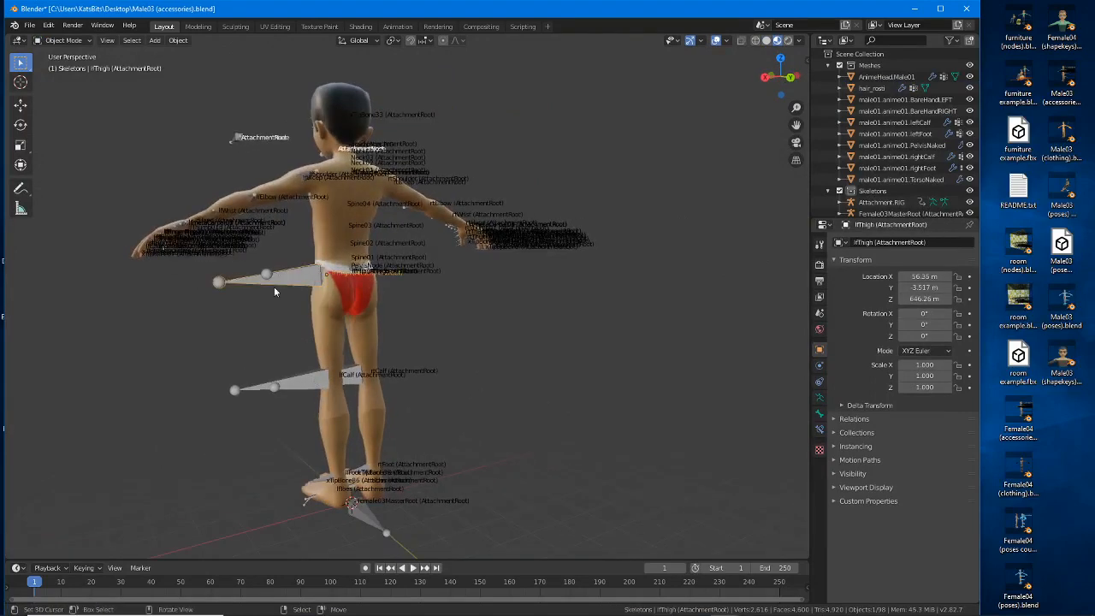
click(282, 385)
click(342, 502)
middle_drag(342, 502, 484, 466)
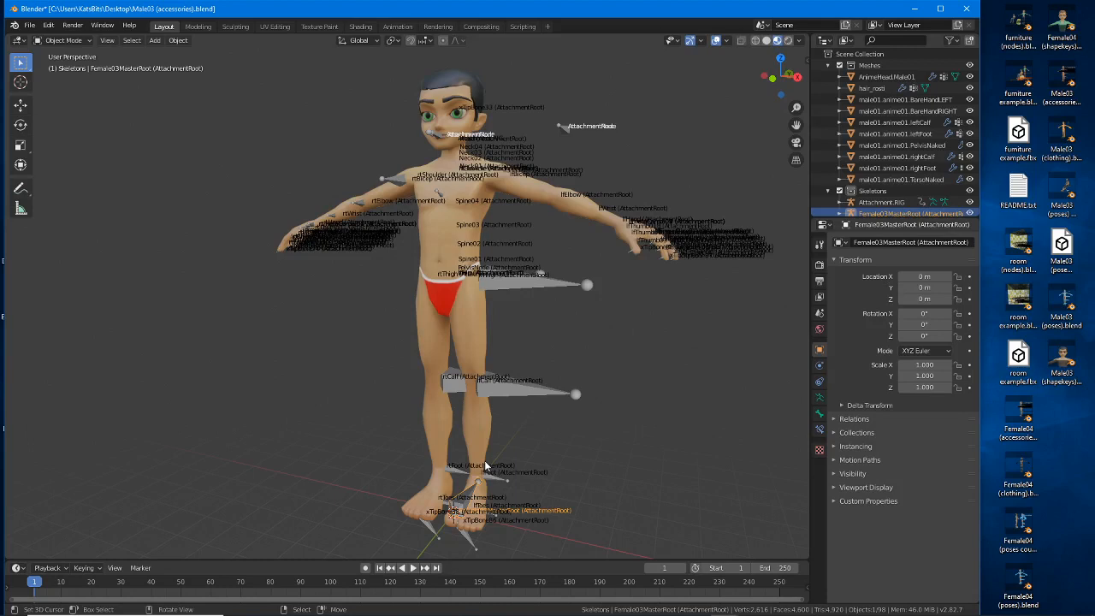
click(539, 386)
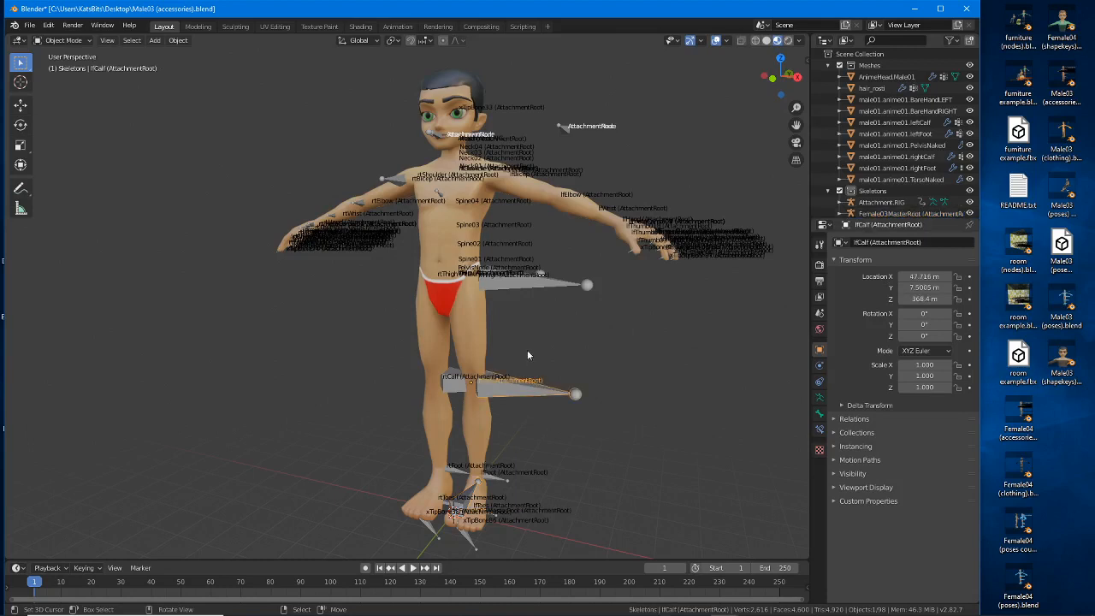
click(454, 384)
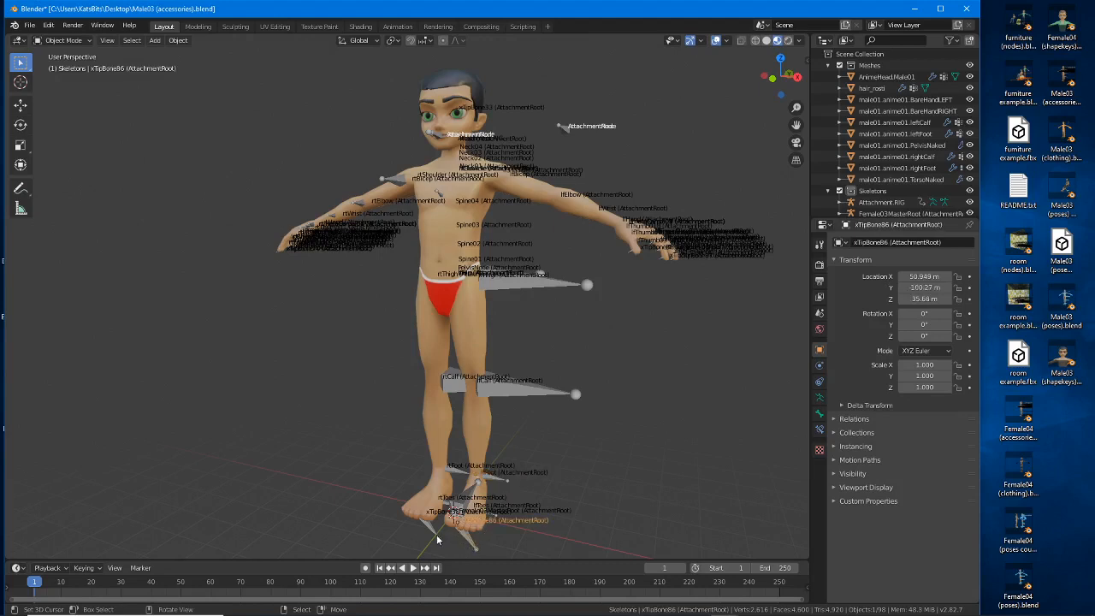
click(459, 511)
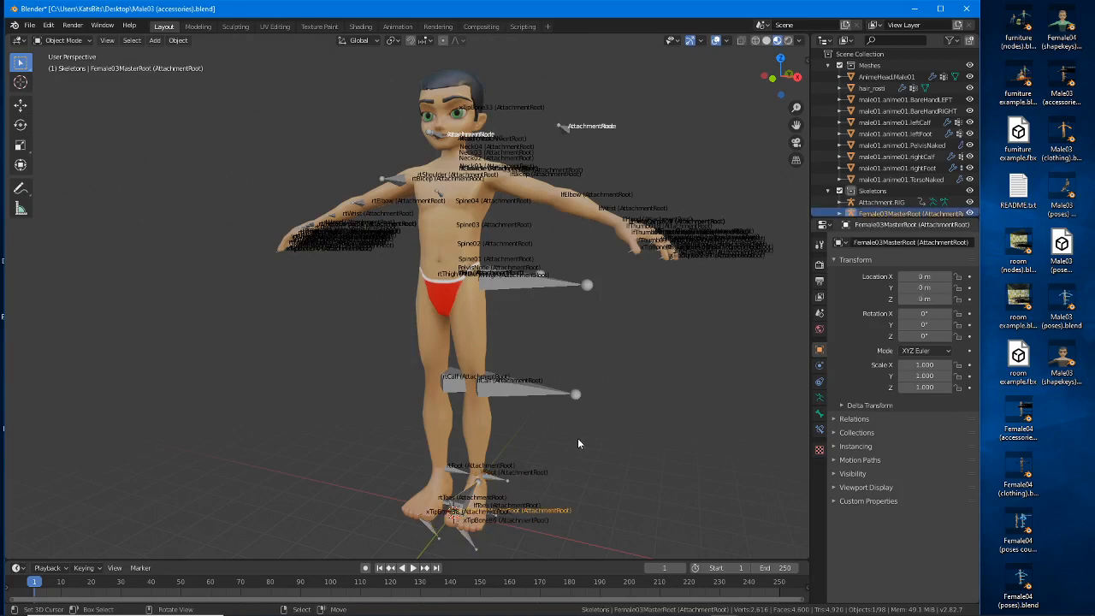
- Open furniture (nodes).blend in the same Blender window without saving changes to the Male03 accessories file
drag(1018, 25, 757, 147)
click(733, 148)
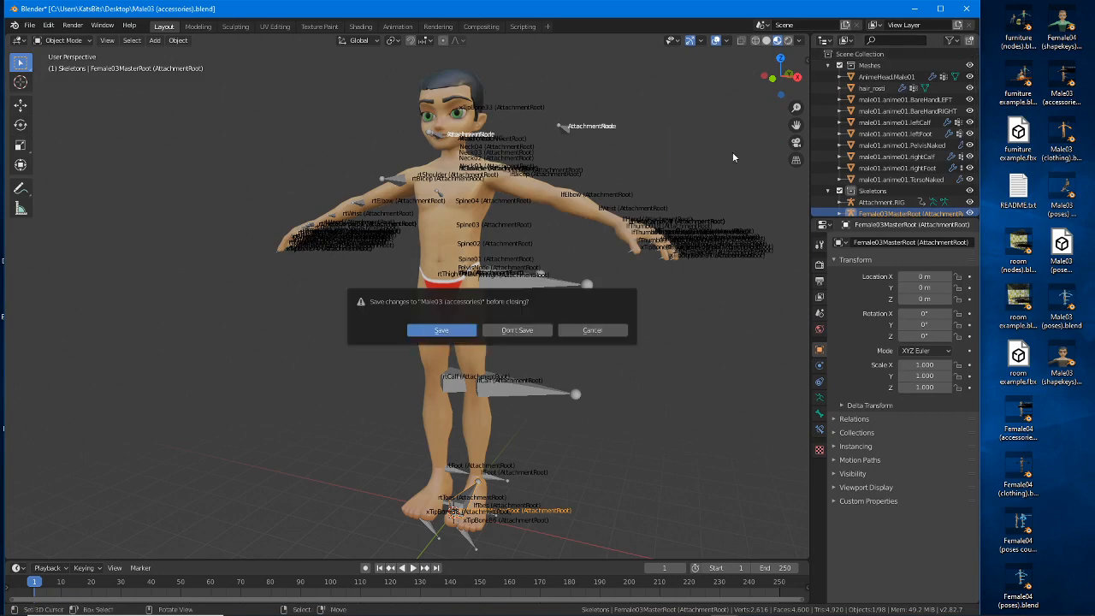
click(525, 333)
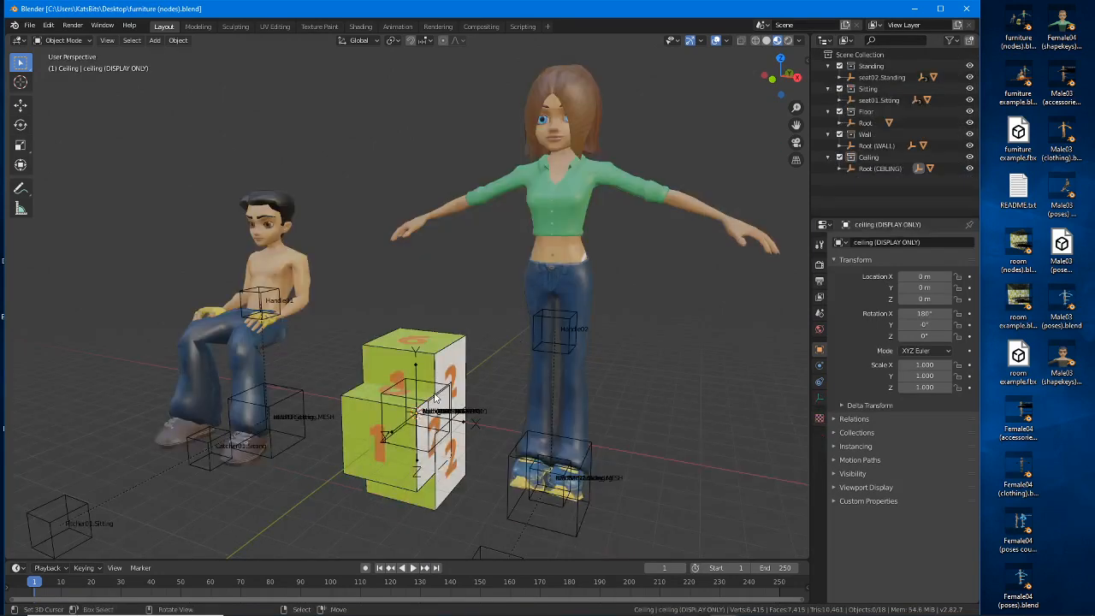
- Examine the seat02.Standing and seat01.Sitting nodes around the sample furniture from several angles, with the Move tool active on the sitting seat
middle_drag(408, 359, 538, 506)
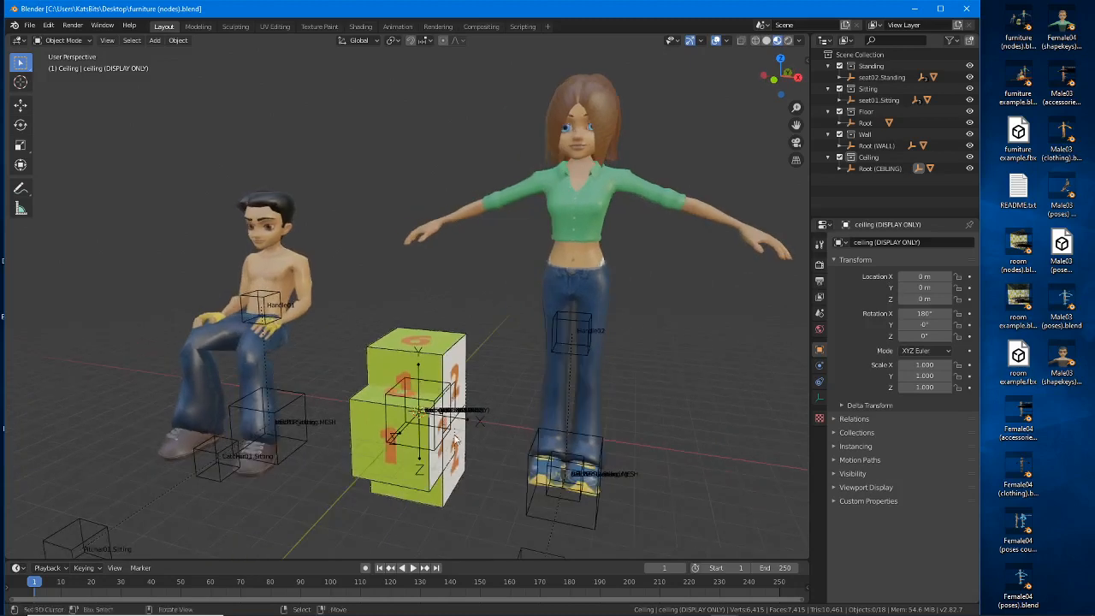
click(543, 516)
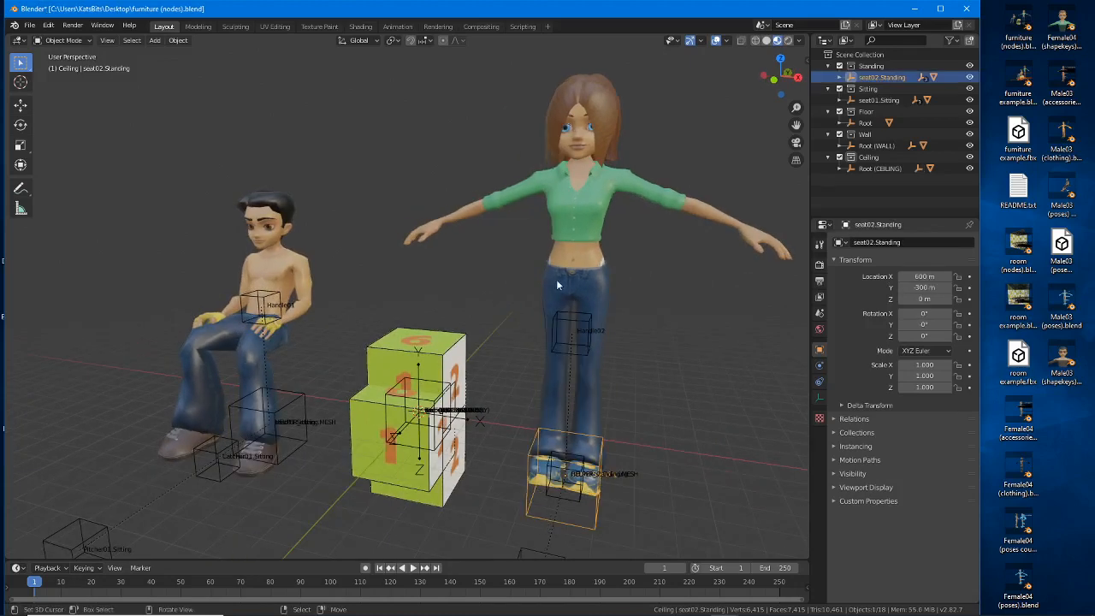
middle_drag(513, 360, 459, 370)
middle_drag(462, 407, 308, 379)
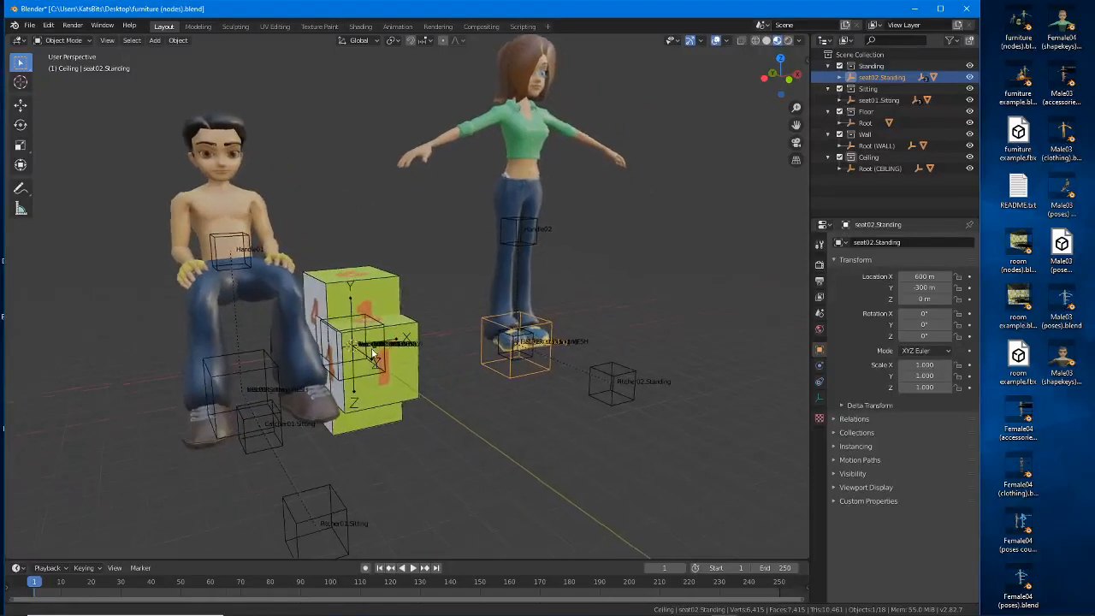
click(255, 373)
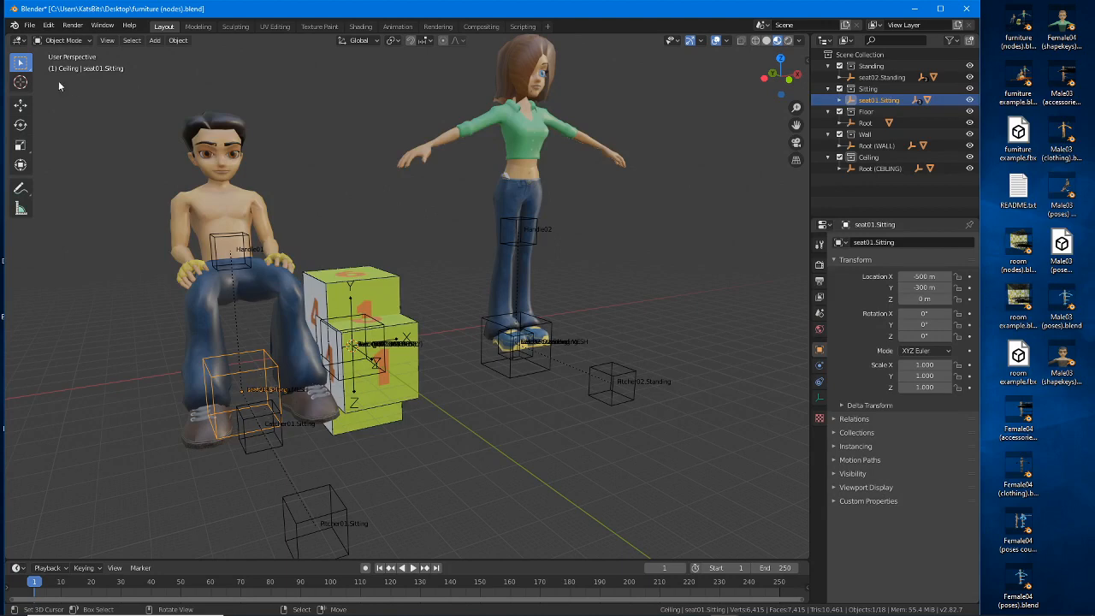
click(24, 104)
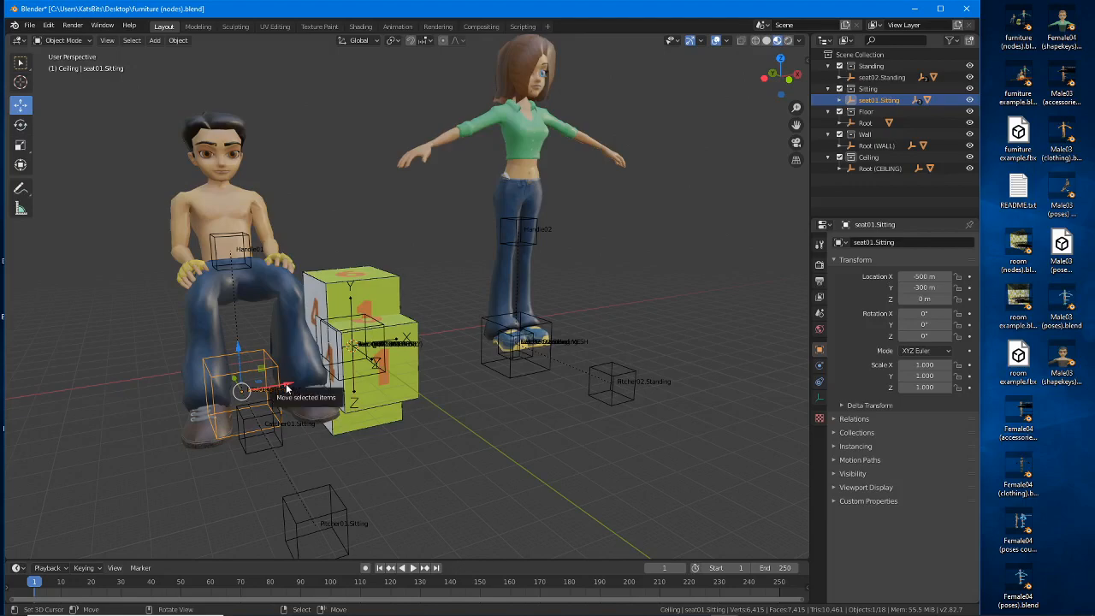
middle_drag(280, 387, 182, 394)
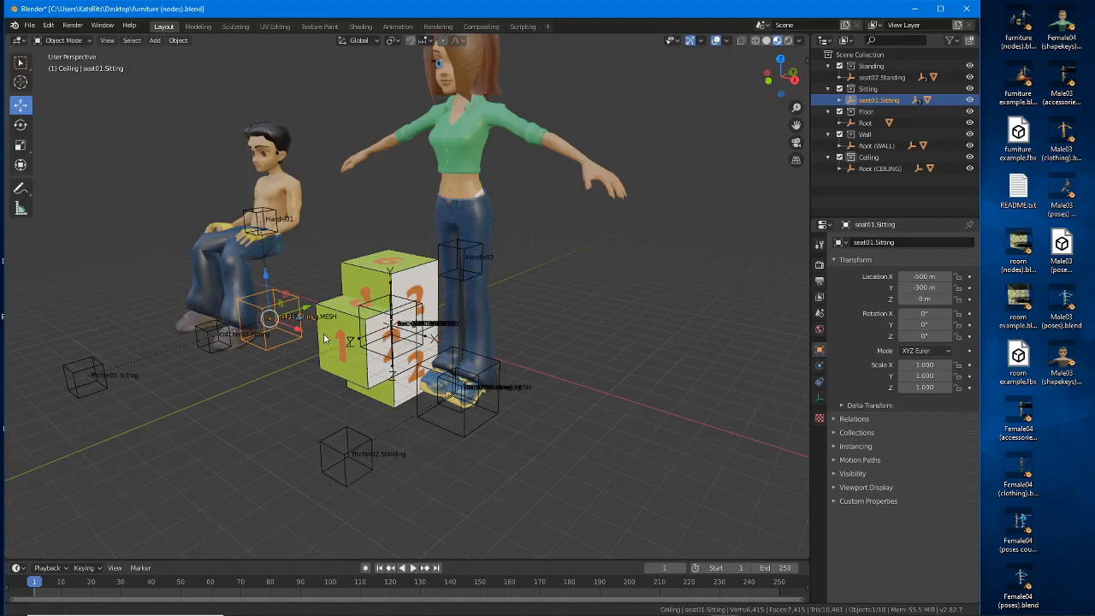
shift+middle_drag(331, 334, 408, 371)
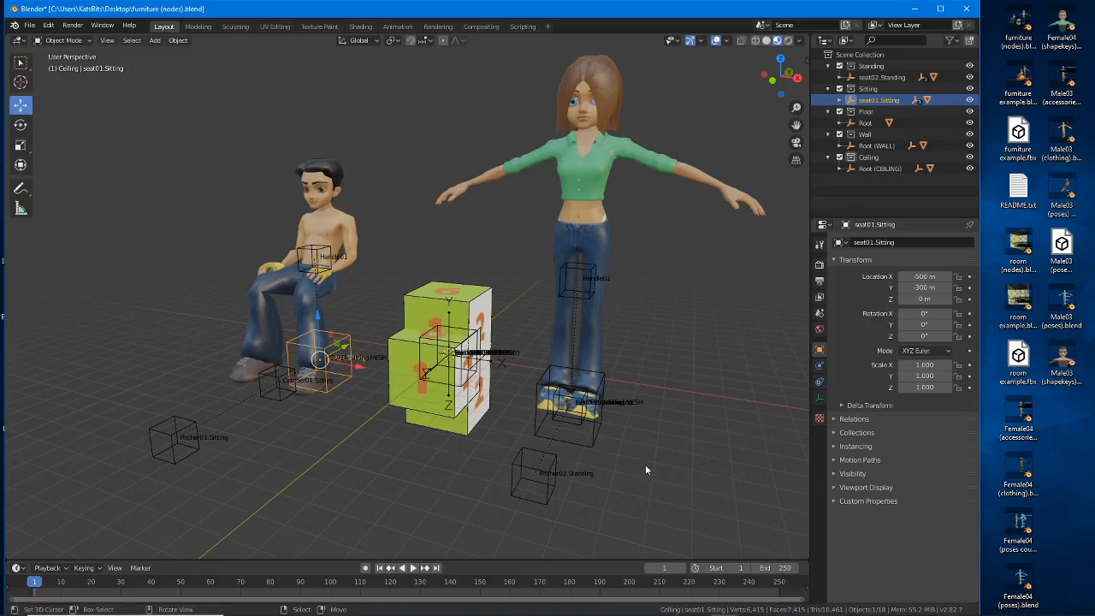
- Switch to the Blender window with TP throne seat pose (4).blend and frame the posed avatar and toilet rolls for comparison
mouse_move(613, 604)
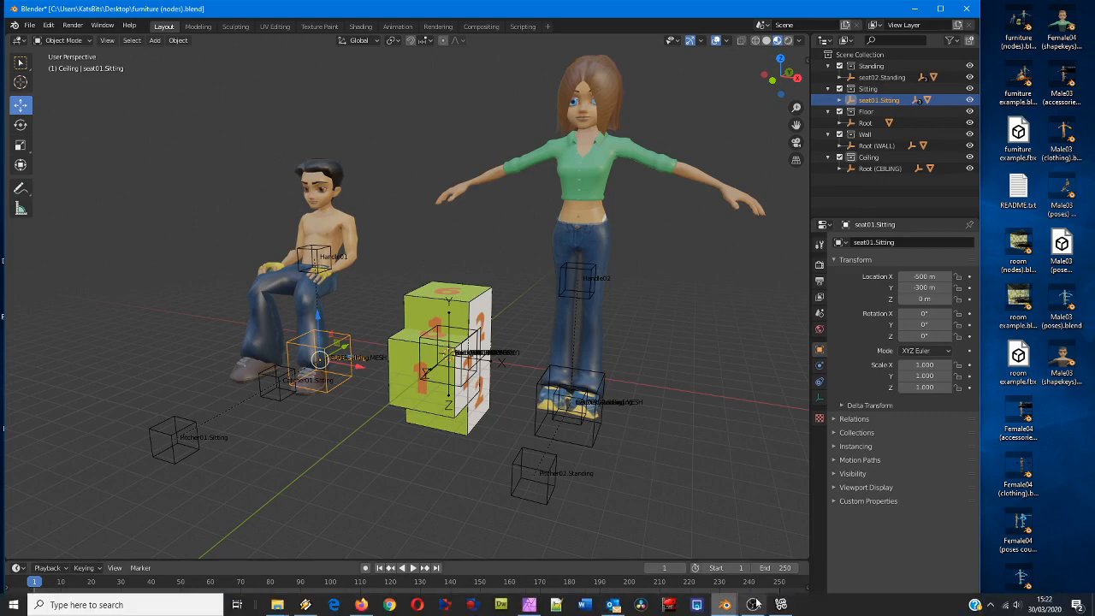
mouse_move(722, 605)
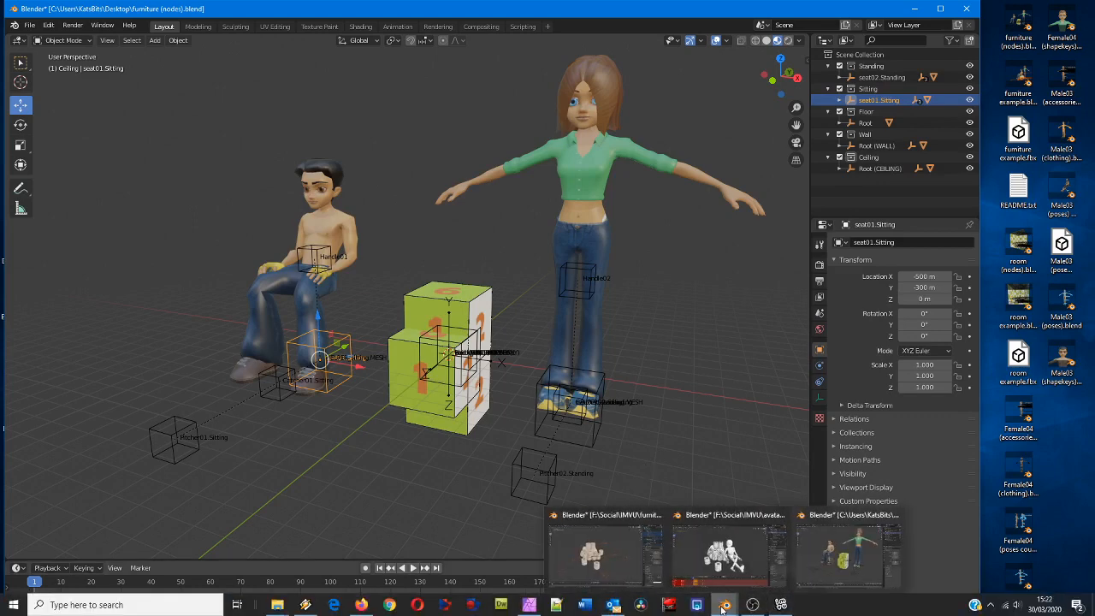
click(726, 544)
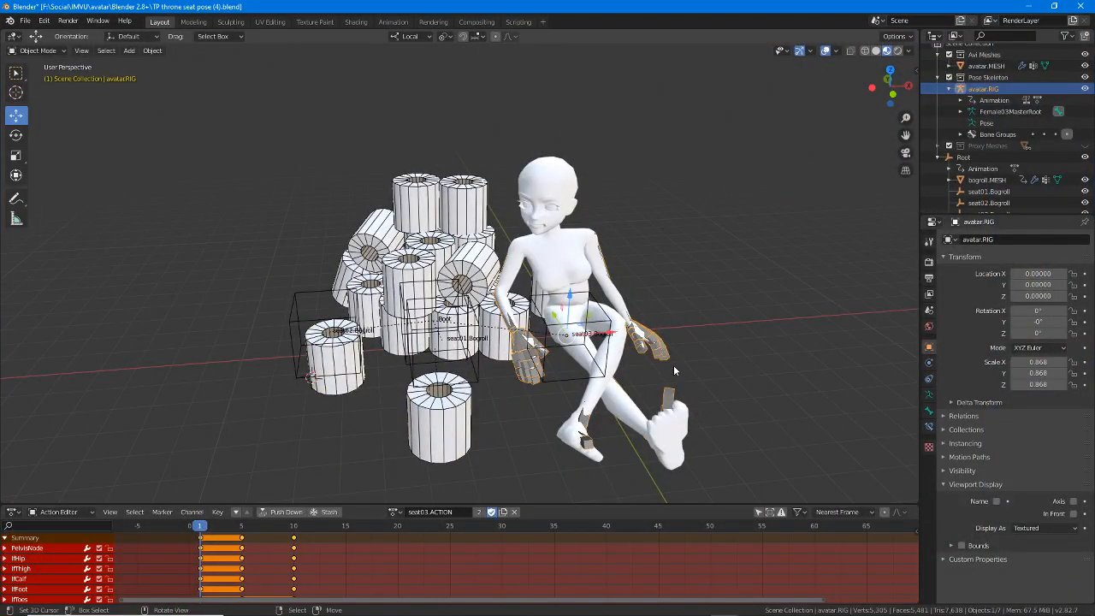
middle_drag(710, 362, 531, 328)
- Bring the IMVU editor to the front, and position and resize its window beside the Blender scene to compare both poses
click(779, 605)
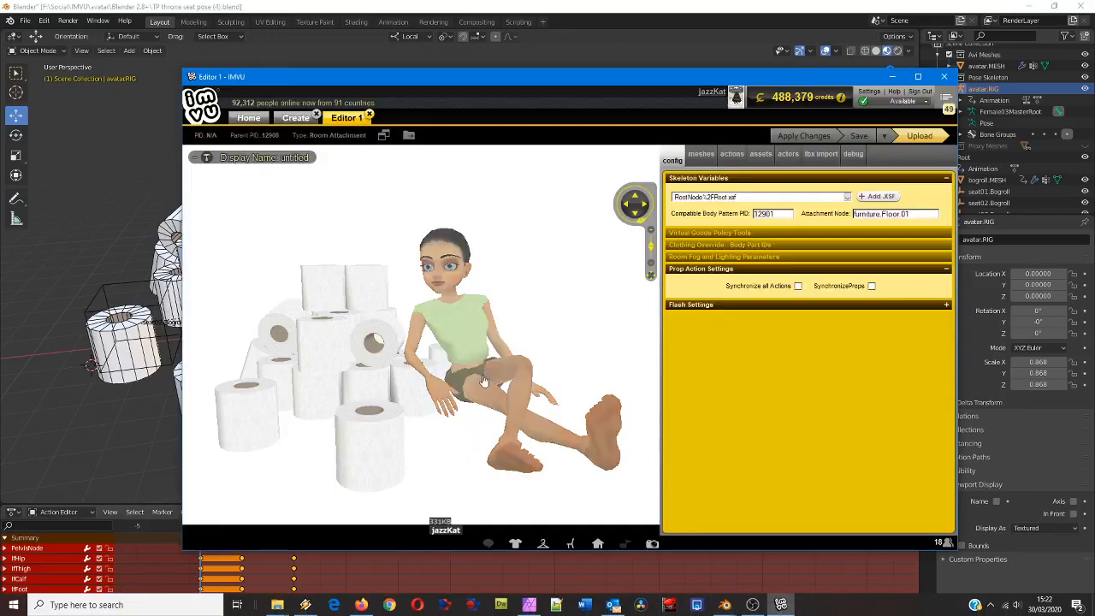
drag(383, 77, 704, 43)
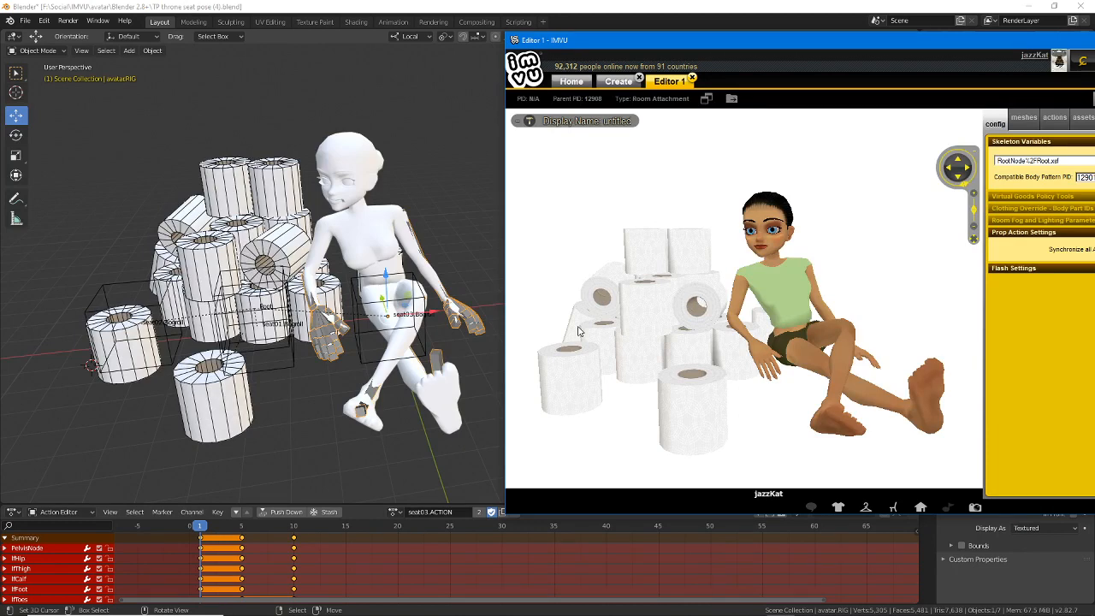
drag(746, 45, 495, 65)
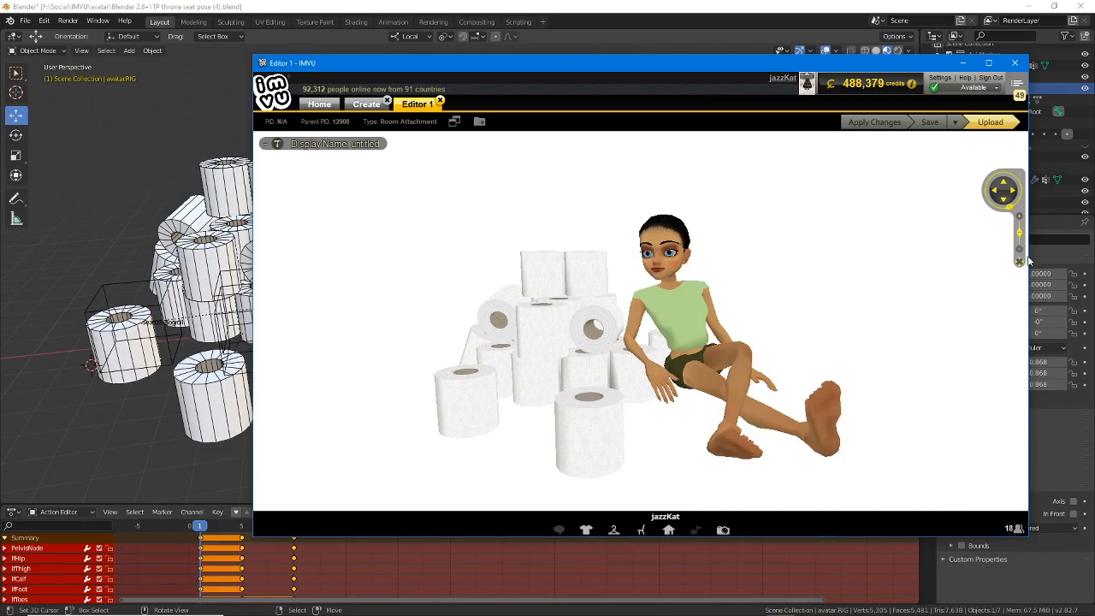
drag(1028, 259, 708, 259)
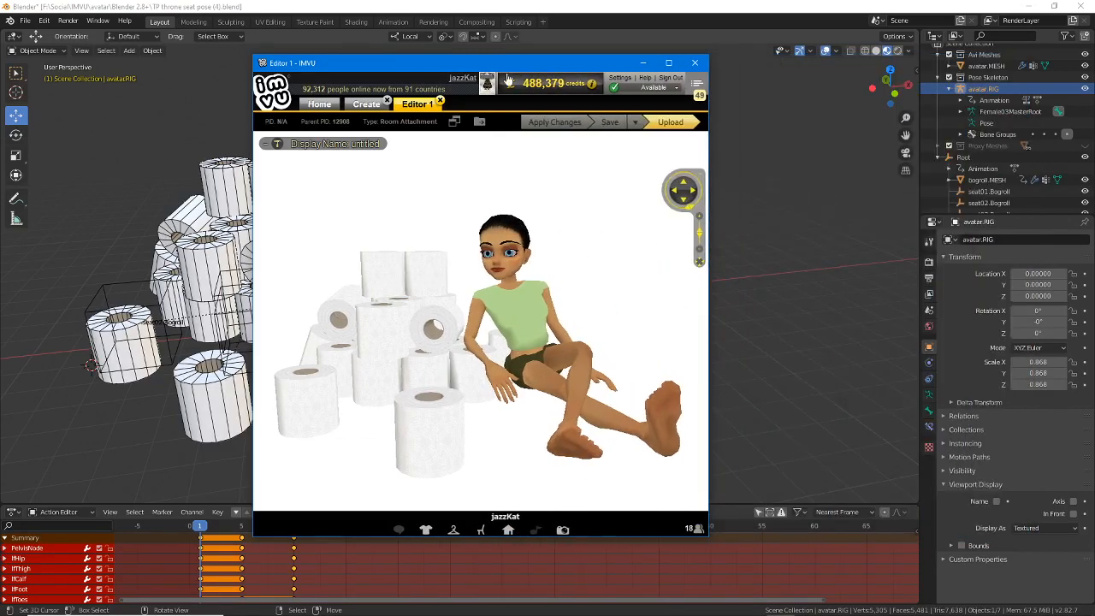
drag(505, 66, 757, 52)
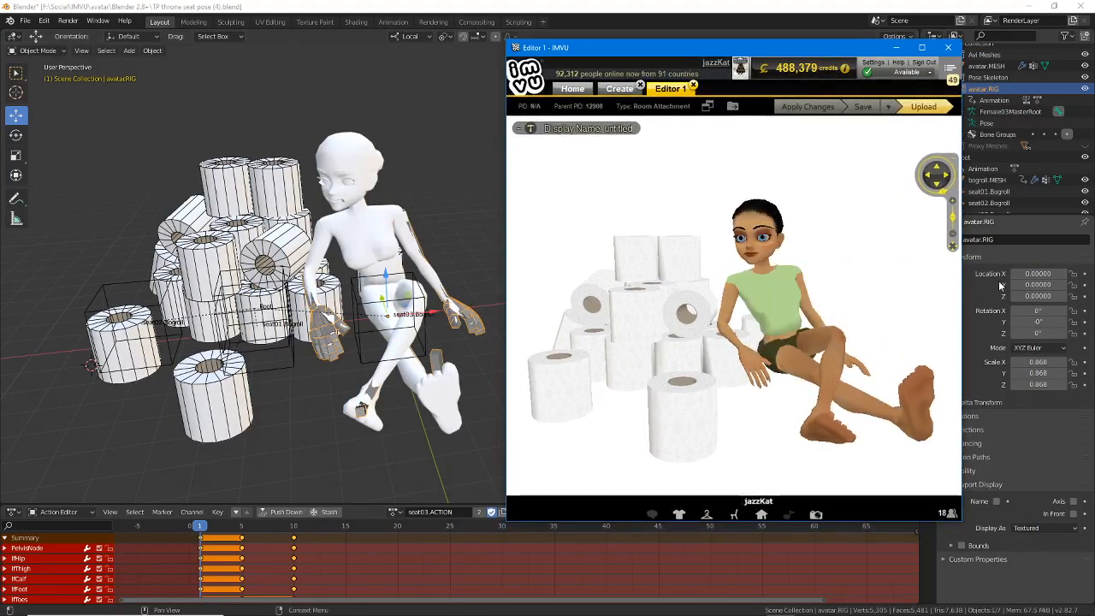
drag(961, 296, 1079, 297)
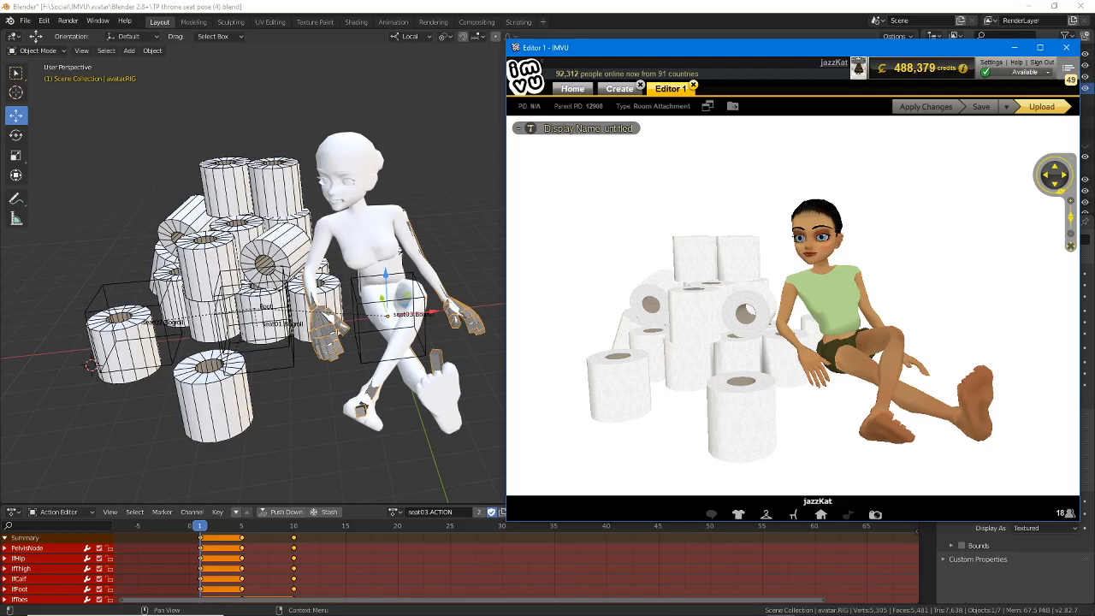
mouse_move(683, 604)
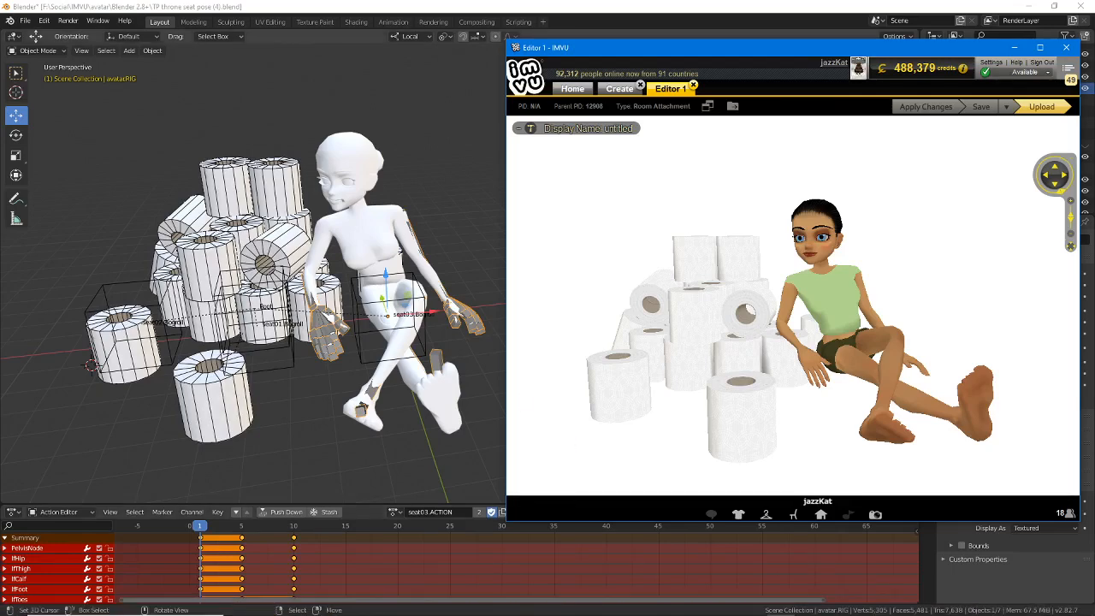